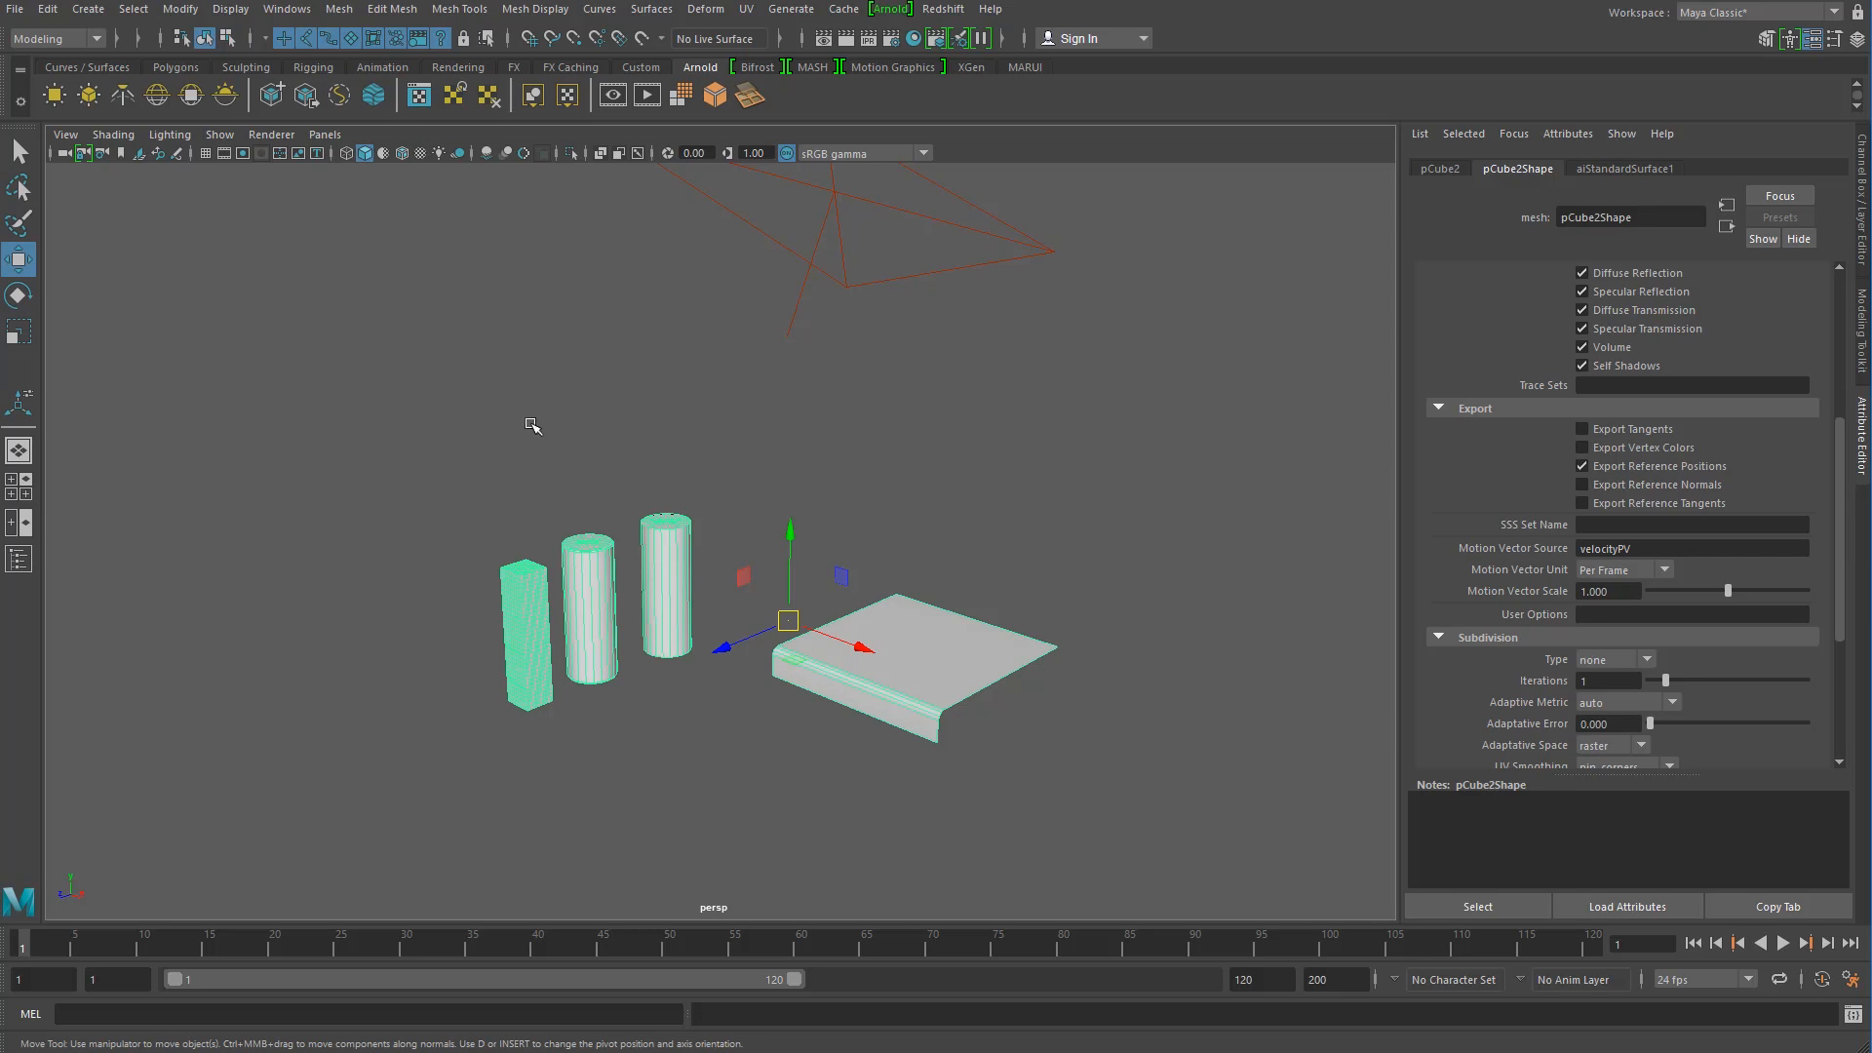
# Step: Check the Arnold for Maya plug-in and core versions in its About information
pyautogui.click(893, 12)
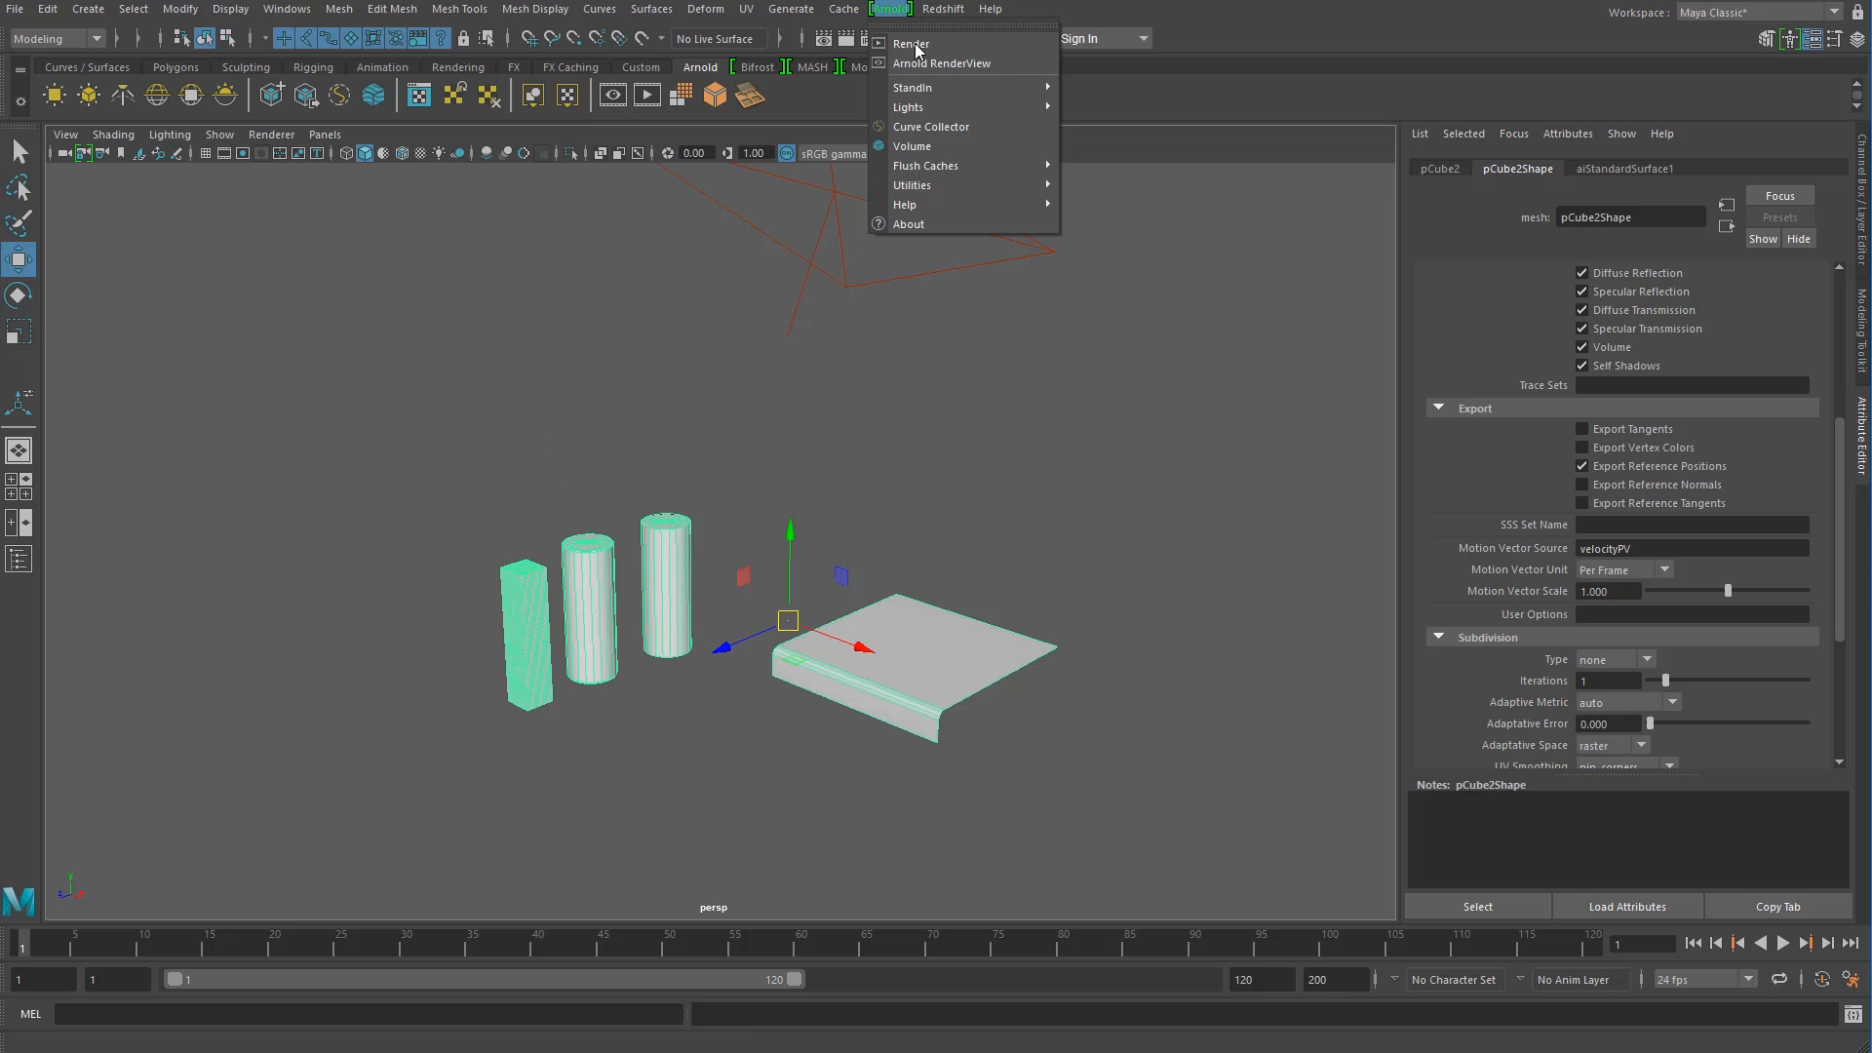
pyautogui.click(919, 225)
pyautogui.moveTo(471, 49); pyautogui.dragTo(694, 300)
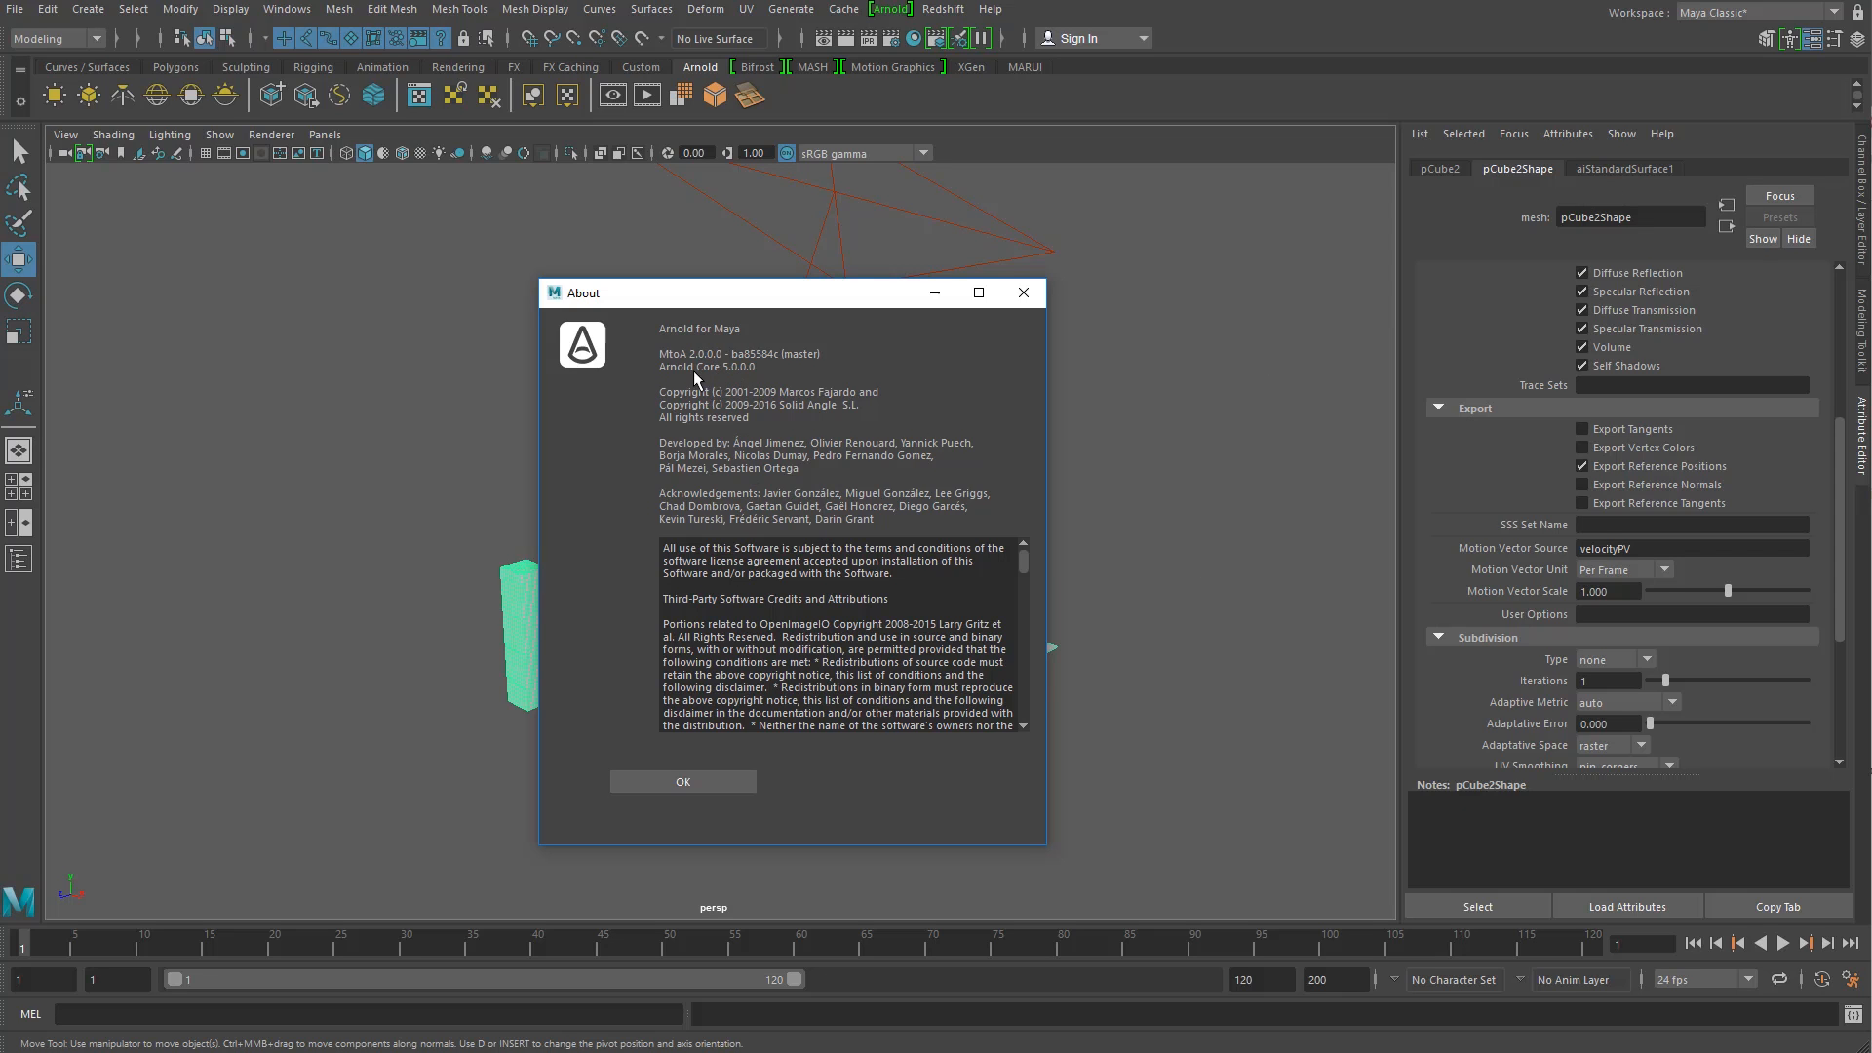
pyautogui.click(1025, 297)
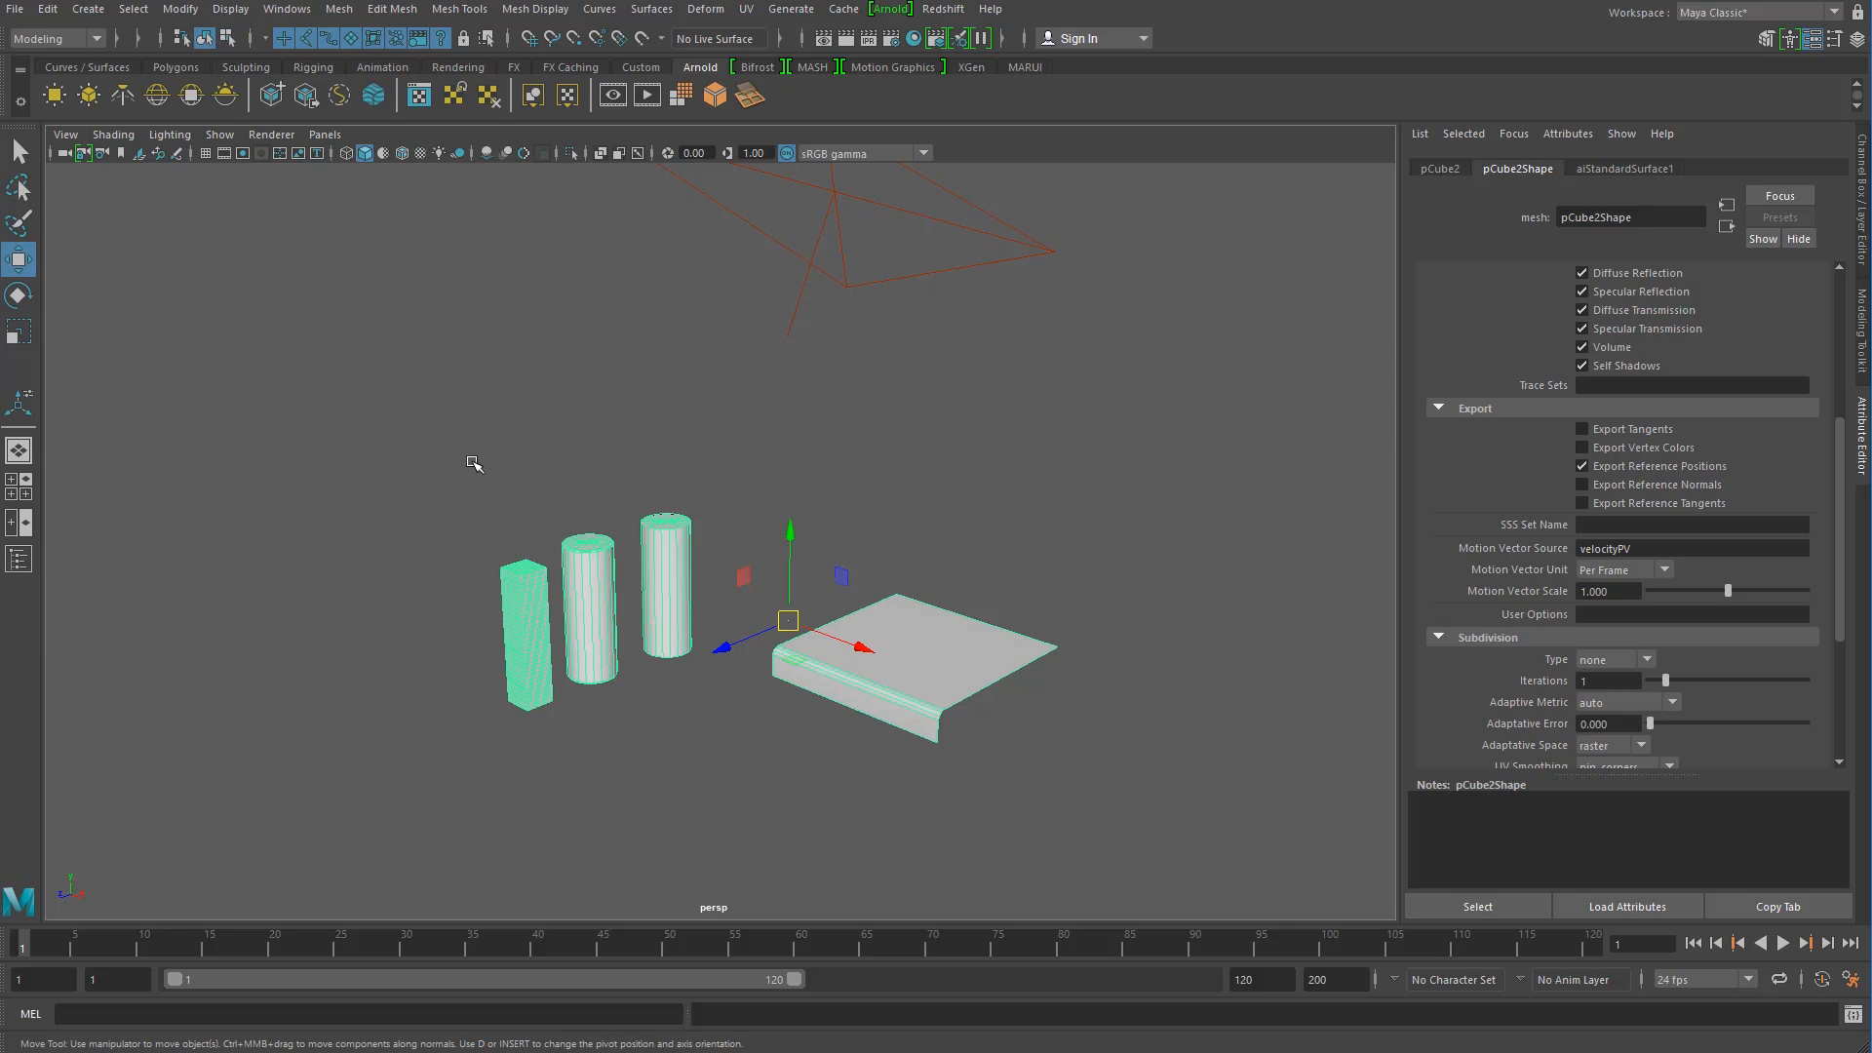
pyautogui.moveTo(456, 454); pyautogui.dragTo(743, 780)
pyautogui.click(441, 453)
pyautogui.click(400, 452)
pyautogui.moveTo(430, 438); pyautogui.dragTo(757, 764)
pyautogui.moveTo(401, 445); pyautogui.dragTo(770, 721)
pyautogui.click(376, 481)
pyautogui.moveTo(364, 439); pyautogui.dragTo(763, 764)
pyautogui.moveTo(407, 407); pyautogui.dragTo(748, 781)
pyautogui.click(406, 679)
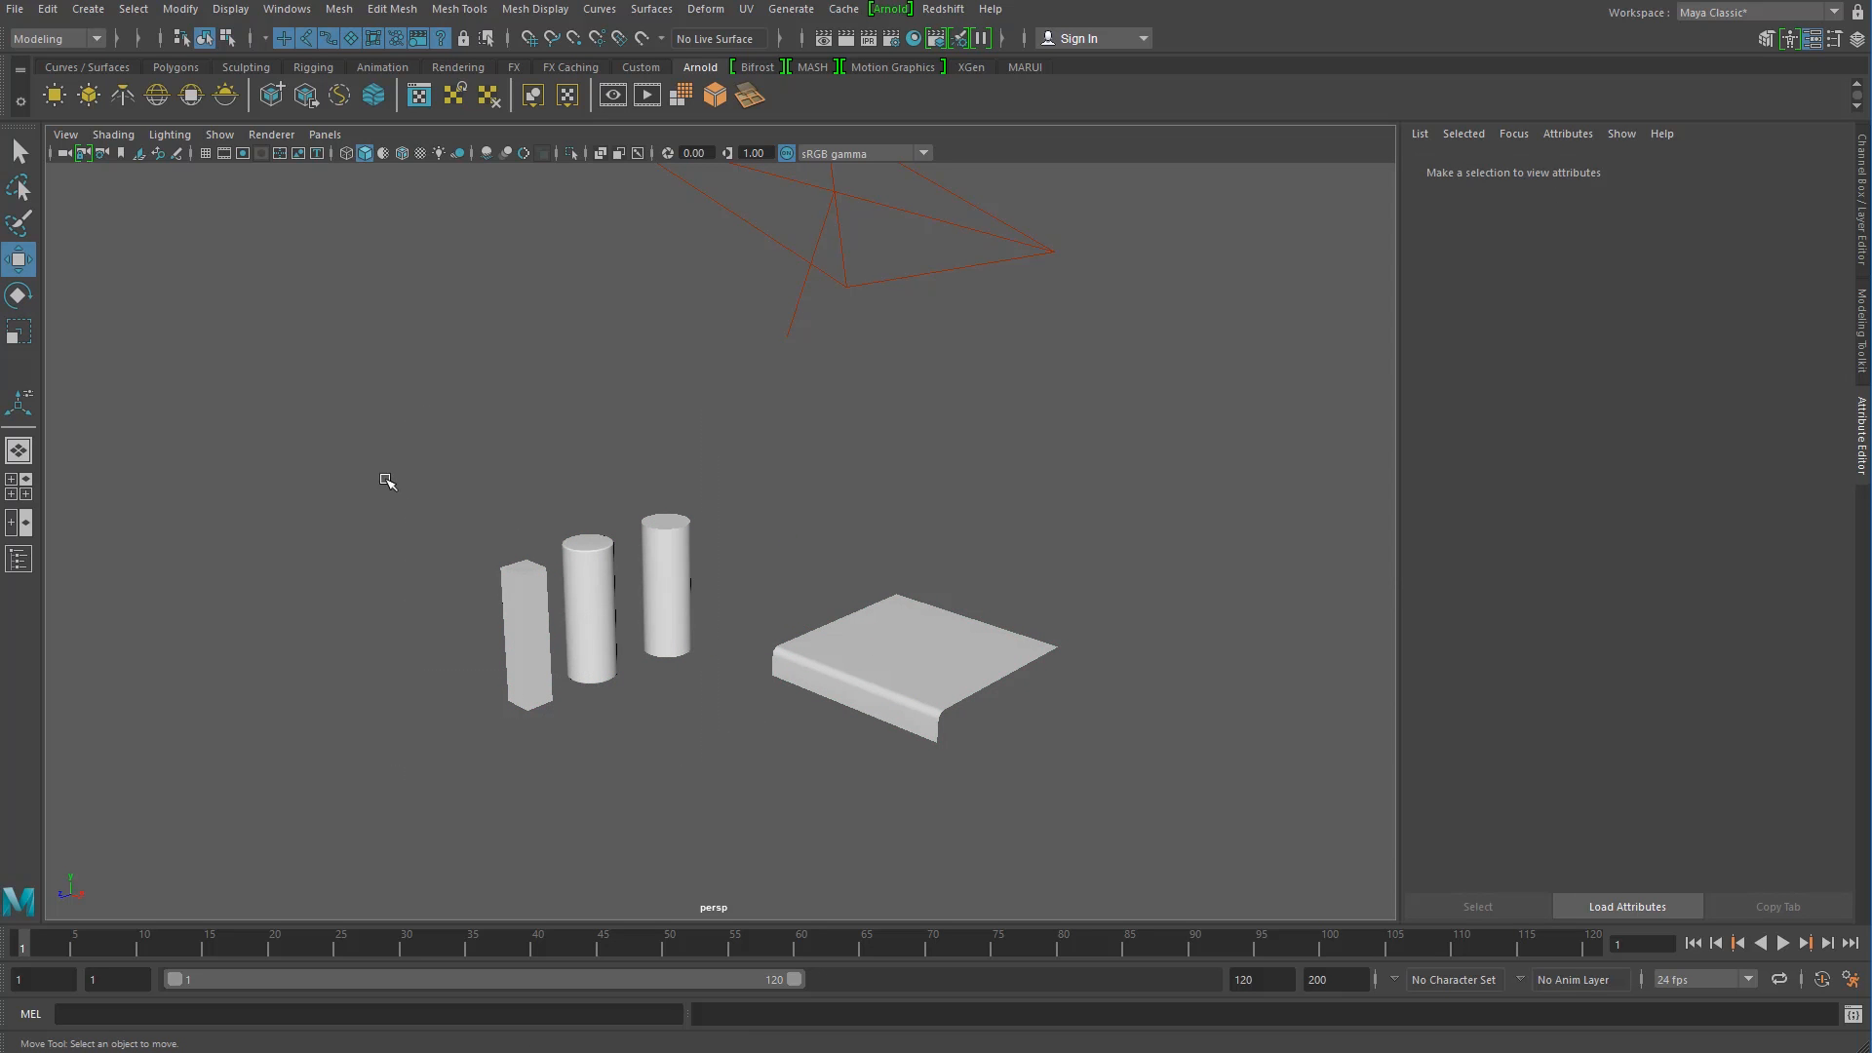
# Step: Turn on Wireframe on Shaded for the perspective view of the box, cylinders and slab
pyautogui.keyDown('alt'); pyautogui.moveTo(612, 613); pyautogui.dragTo(549, 576, button='middle'); pyautogui.keyUp('alt')
pyautogui.keyDown('alt'); pyautogui.moveTo(549, 577); pyautogui.dragTo(747, 591, button='right'); pyautogui.keyUp('alt')
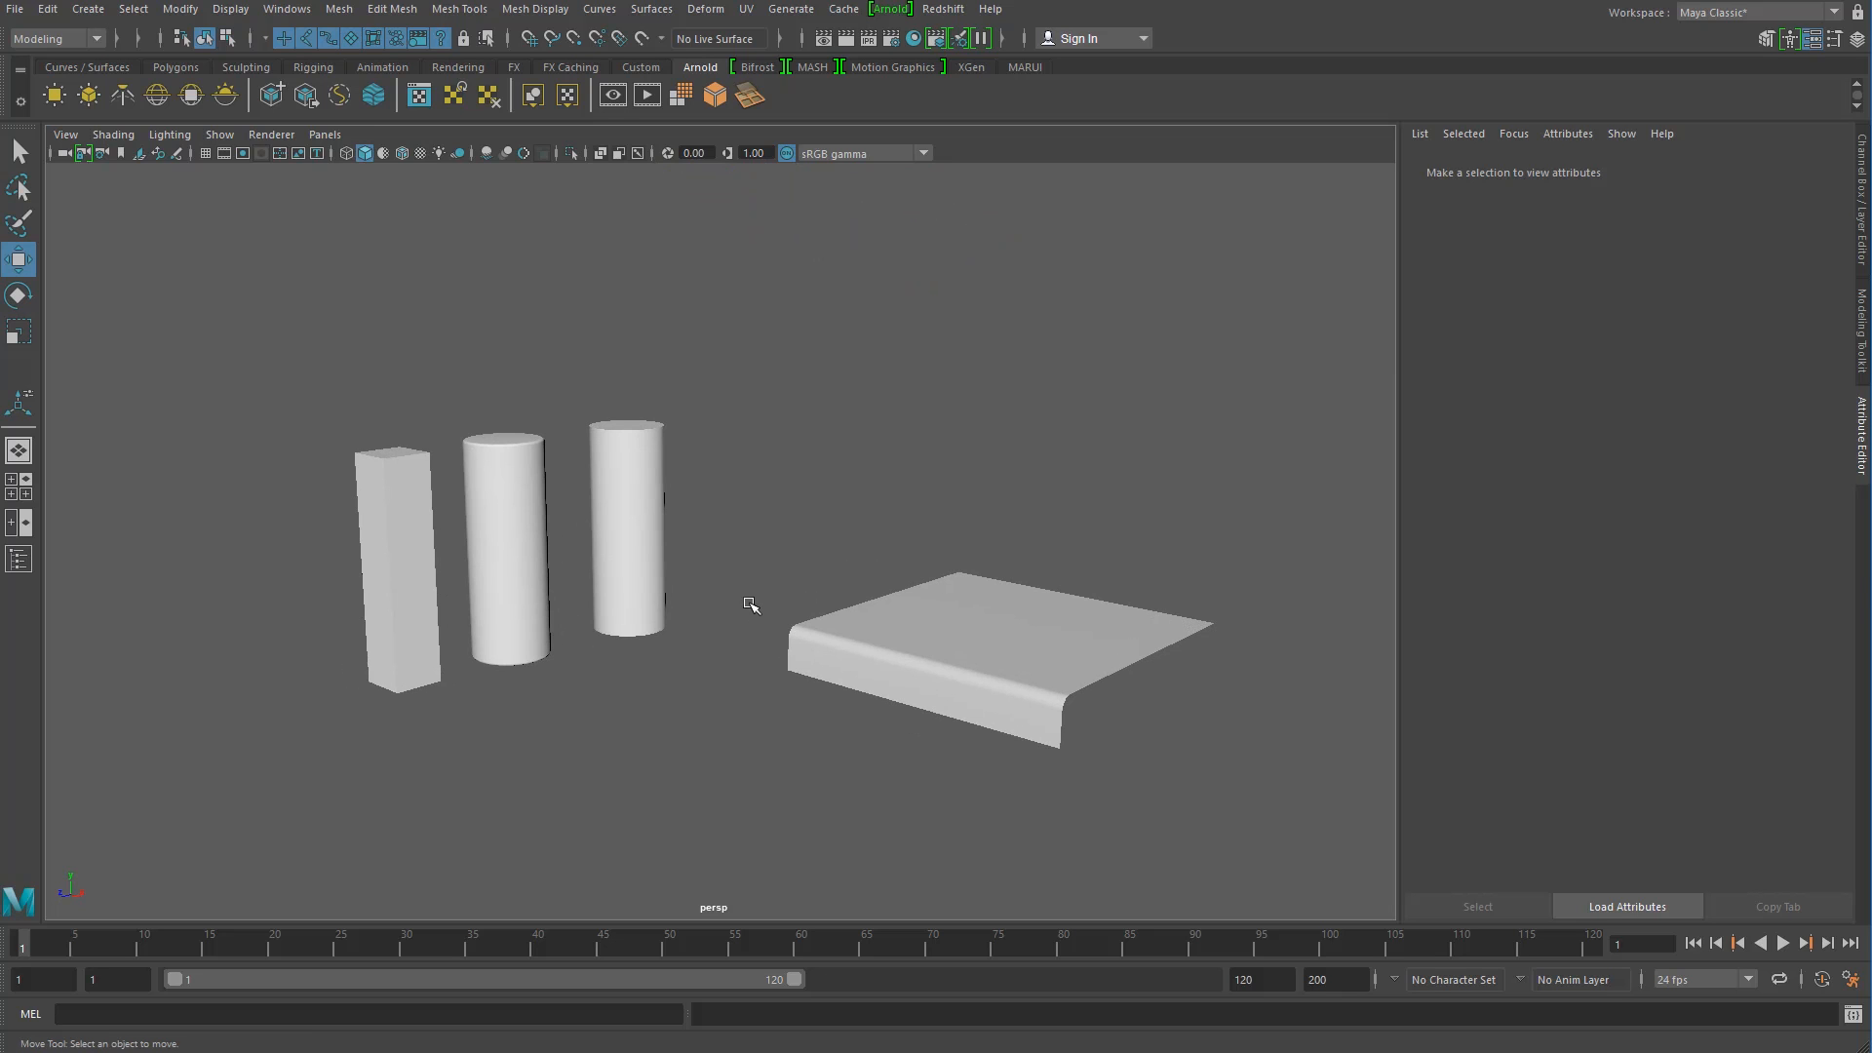
pyautogui.moveTo(546, 640)
pyautogui.keyDown('alt'); pyautogui.mouseDown(button='right')
pyautogui.moveTo(611, 647)
pyautogui.moveTo(558, 627)
pyautogui.mouseUp(button='right'); pyautogui.keyUp('alt')
pyautogui.keyDown('alt'); pyautogui.moveTo(559, 627); pyautogui.dragTo(560, 581, button='middle'); pyautogui.keyUp('alt')
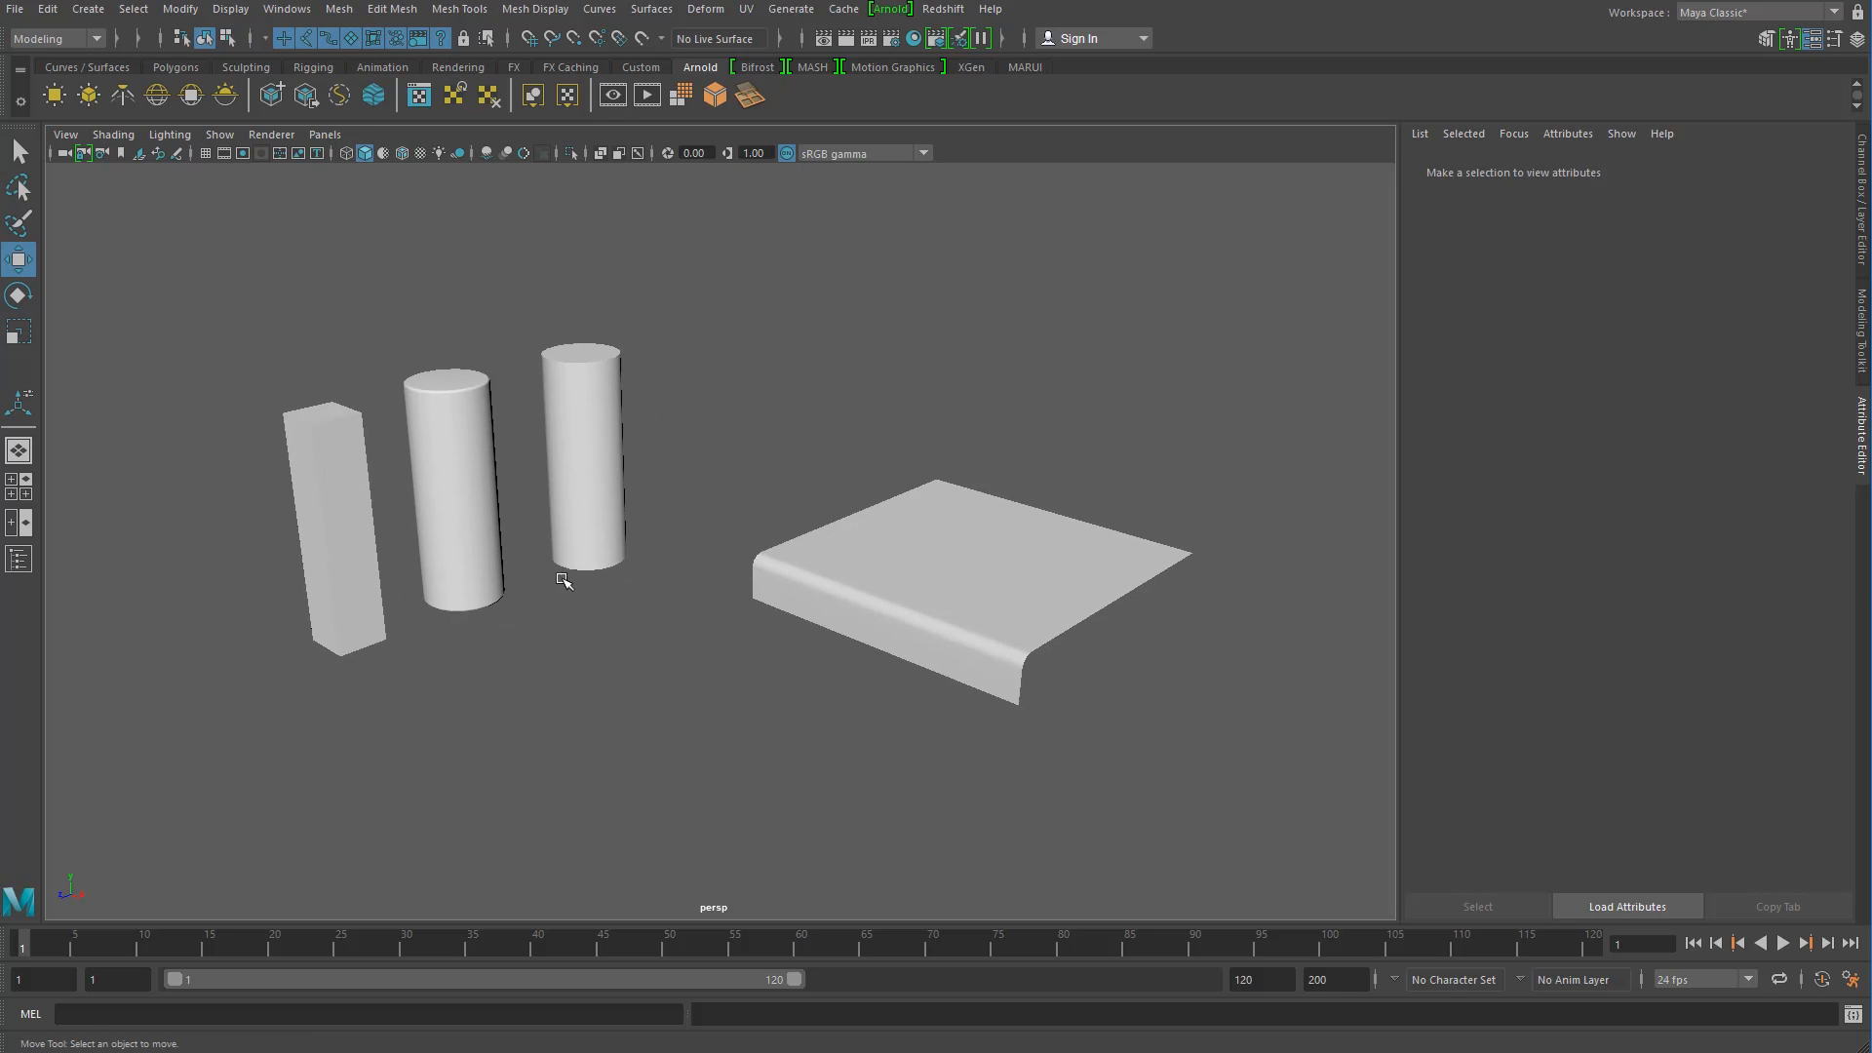
pyautogui.keyDown('alt'); pyautogui.moveTo(560, 581); pyautogui.dragTo(622, 582, button='right'); pyautogui.keyUp('alt')
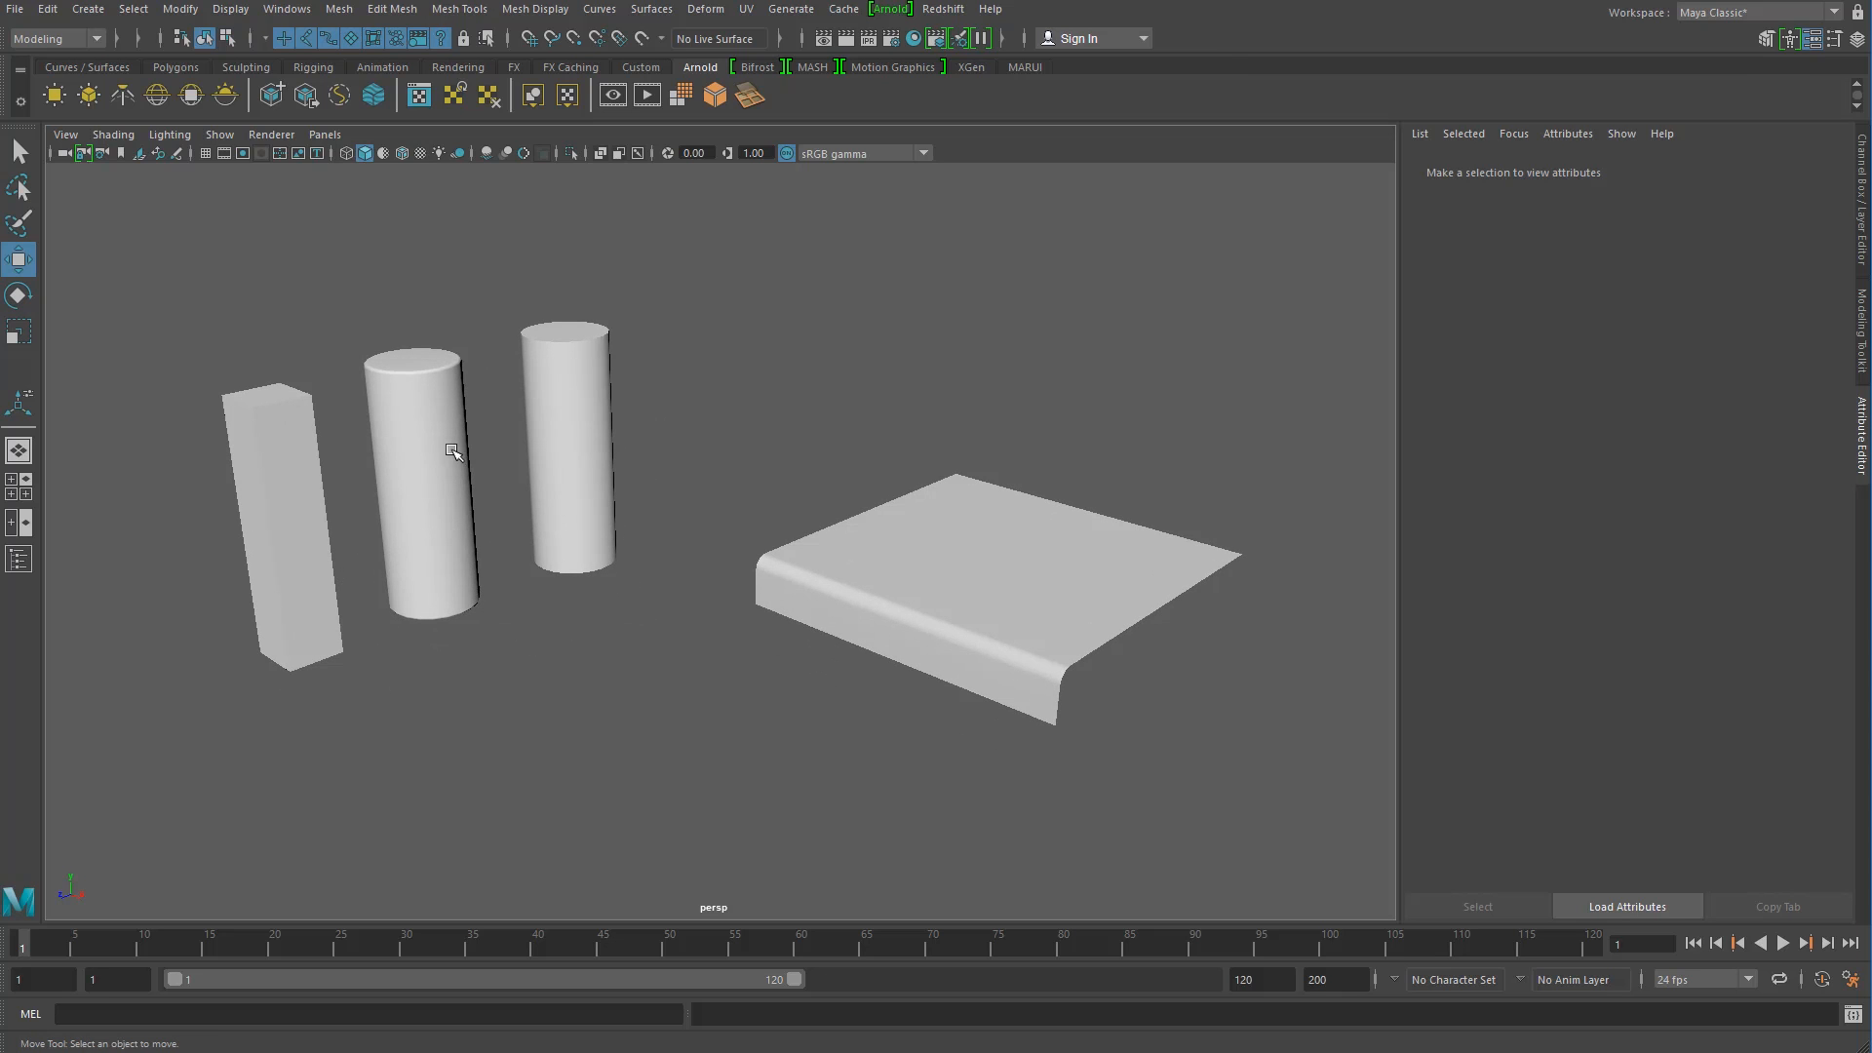
pyautogui.click(114, 135)
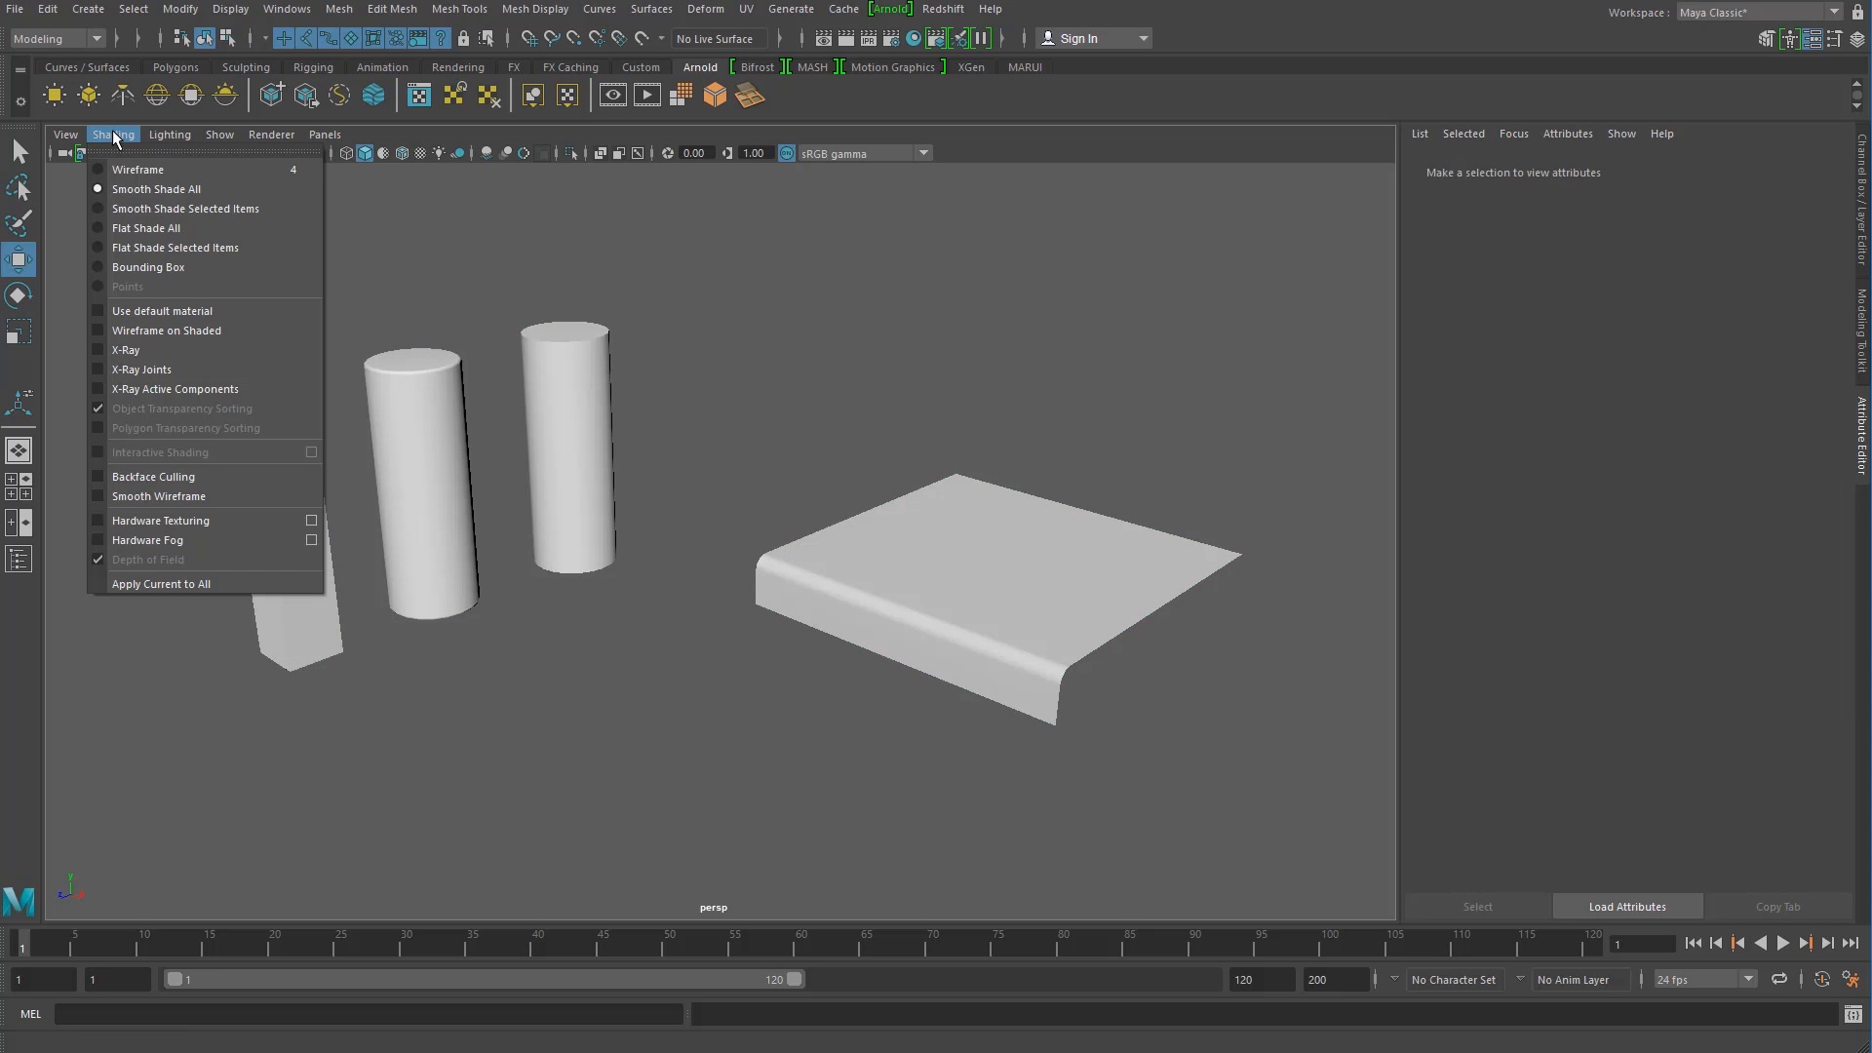
pyautogui.click(224, 333)
# Step: Examine the wireframe topology and edge bevels of the box and the two cylinders up close
pyautogui.moveTo(526, 527)
pyautogui.keyDown('alt'); pyautogui.mouseDown()
pyautogui.moveTo(475, 582)
pyautogui.moveTo(472, 542)
pyautogui.mouseUp(); pyautogui.keyUp('alt')
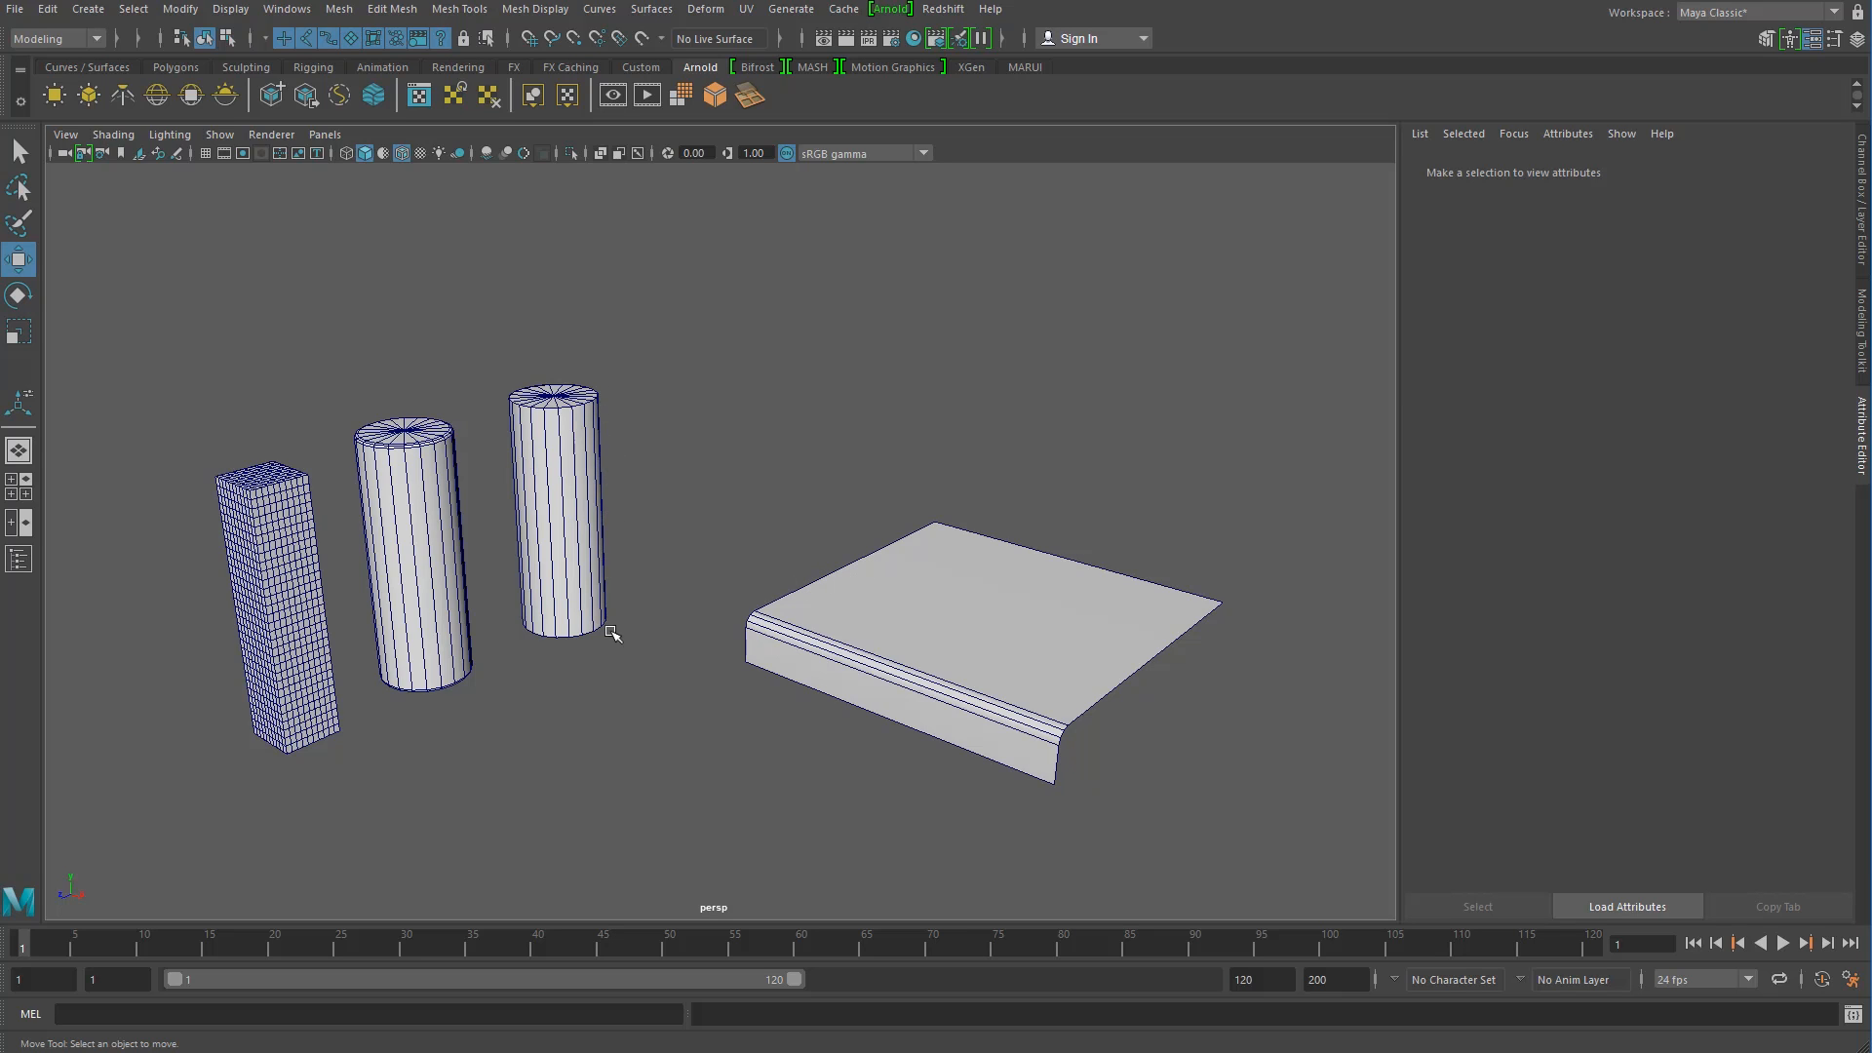
pyautogui.moveTo(588, 693)
pyautogui.keyDown('alt'); pyautogui.mouseDown()
pyautogui.moveTo(552, 673)
pyautogui.moveTo(635, 648)
pyautogui.moveTo(588, 693)
pyautogui.mouseUp(); pyautogui.keyUp('alt')
pyautogui.keyDown('alt'); pyautogui.moveTo(573, 686); pyautogui.dragTo(741, 668, button='middle'); pyautogui.keyUp('alt')
pyautogui.scroll(3, 622, 639)
pyautogui.keyDown('alt'); pyautogui.moveTo(625, 629); pyautogui.dragTo(426, 591); pyautogui.keyUp('alt')
pyautogui.moveTo(520, 672)
pyautogui.keyDown('alt'); pyautogui.mouseDown(button='middle')
pyautogui.moveTo(546, 624)
pyautogui.moveTo(530, 655)
pyautogui.mouseUp(button='middle'); pyautogui.keyUp('alt')
pyautogui.scroll(3, 459, 585)
pyautogui.keyDown('alt'); pyautogui.moveTo(459, 585); pyautogui.dragTo(707, 603, button='middle'); pyautogui.keyUp('alt')
pyautogui.scroll(3, 530, 601)
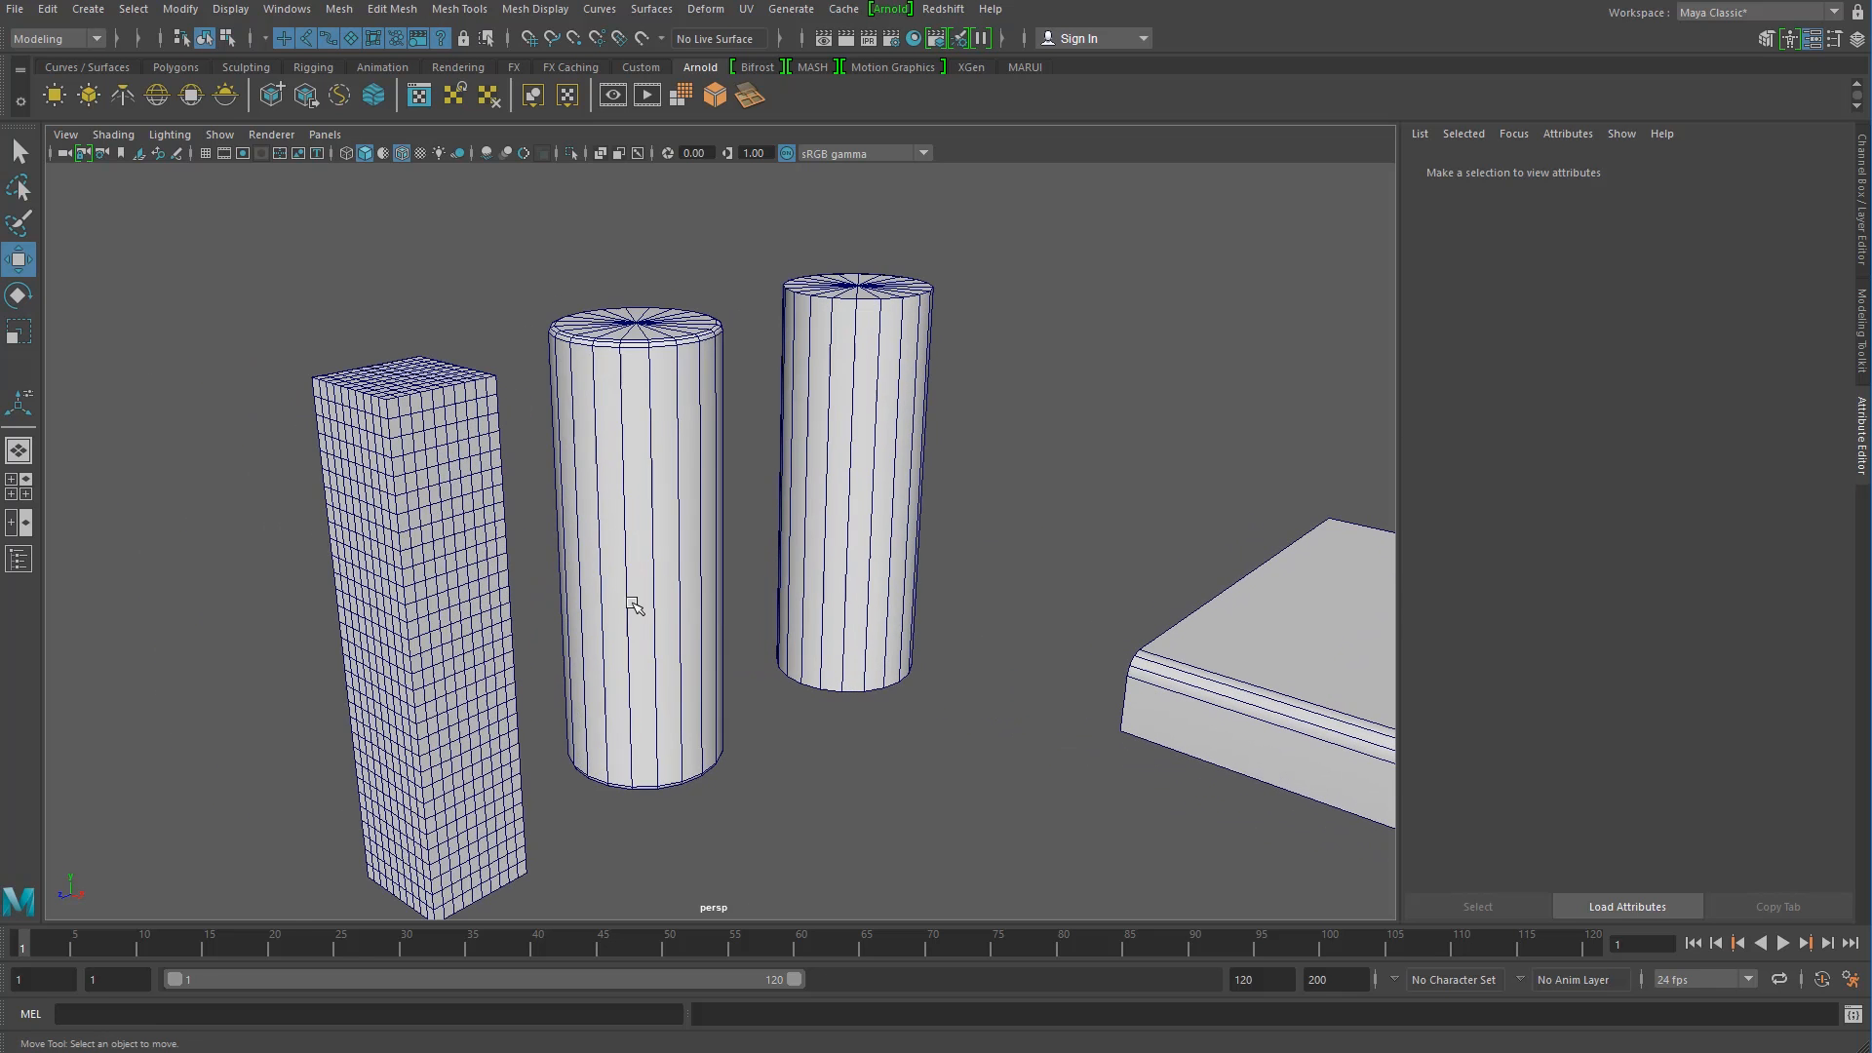
pyautogui.click(454, 561)
pyautogui.click(252, 419)
pyautogui.click(717, 440)
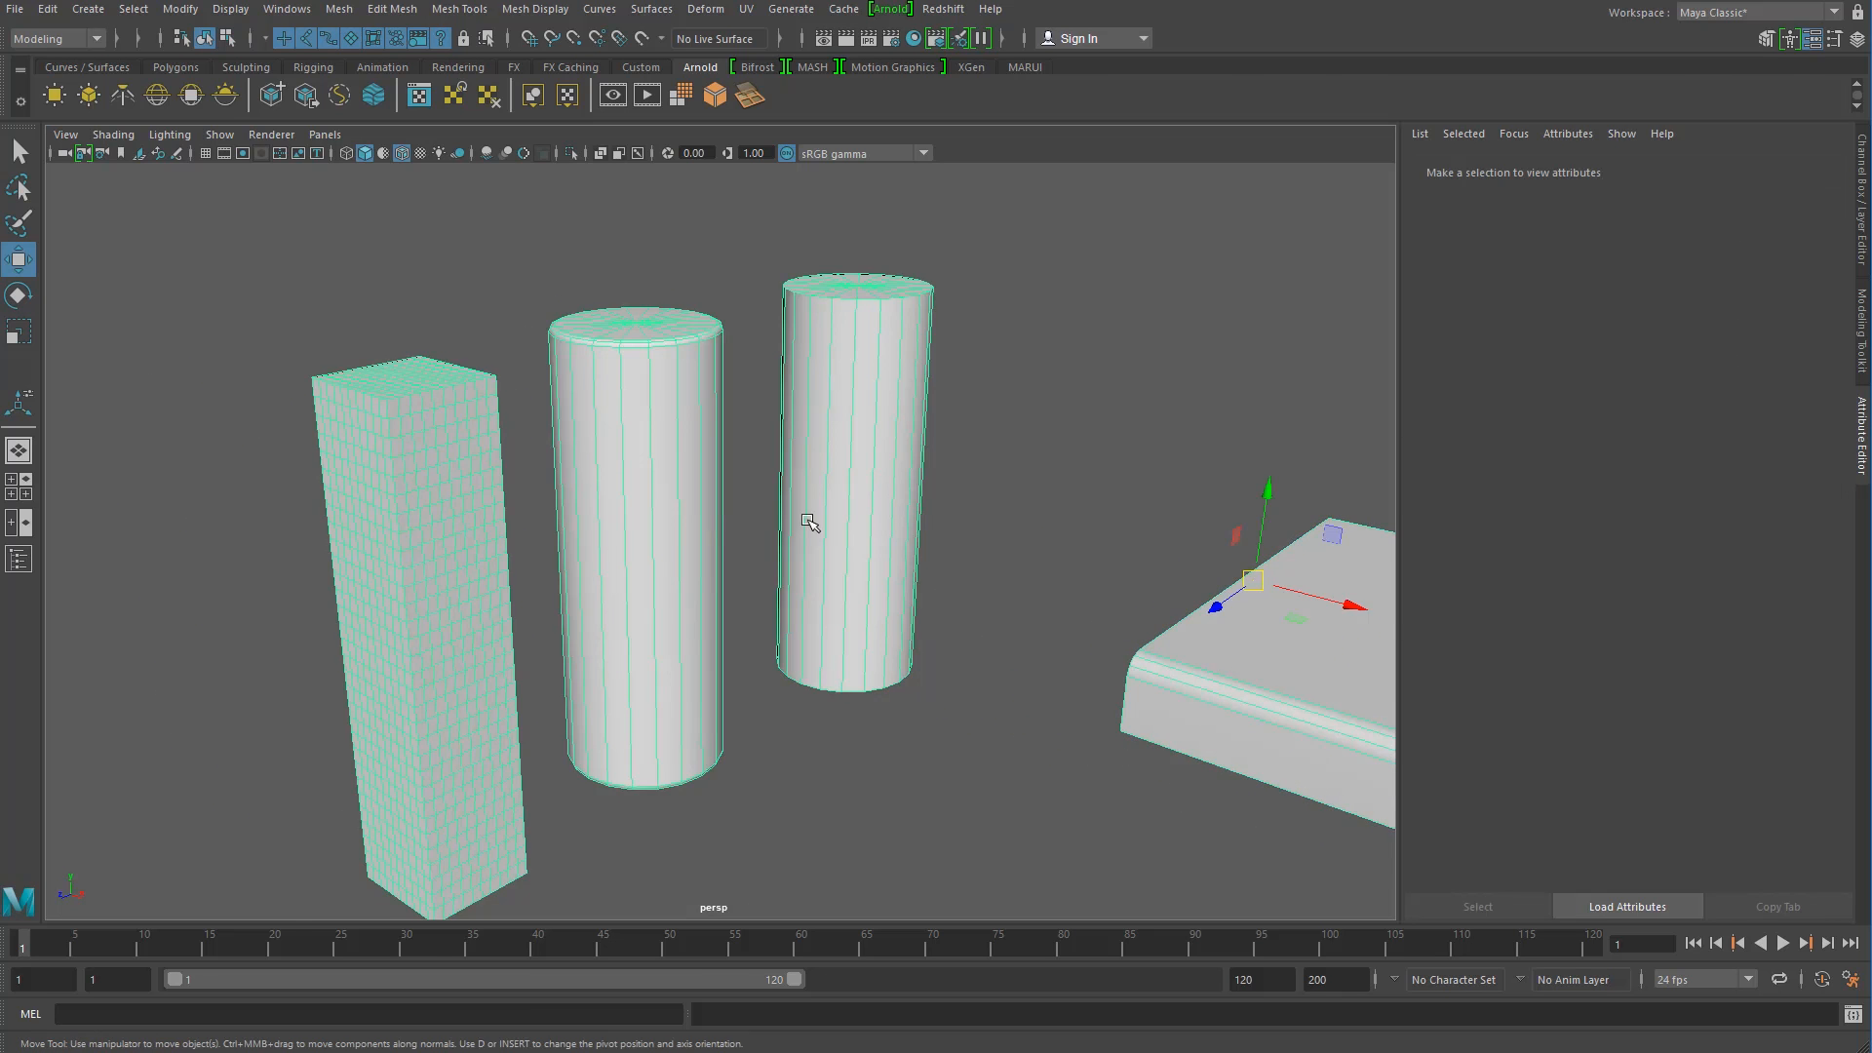
pyautogui.scroll(-3, 827, 585)
pyautogui.keyDown('alt'); pyautogui.moveTo(827, 586); pyautogui.dragTo(618, 587, button='middle'); pyautogui.keyUp('alt')
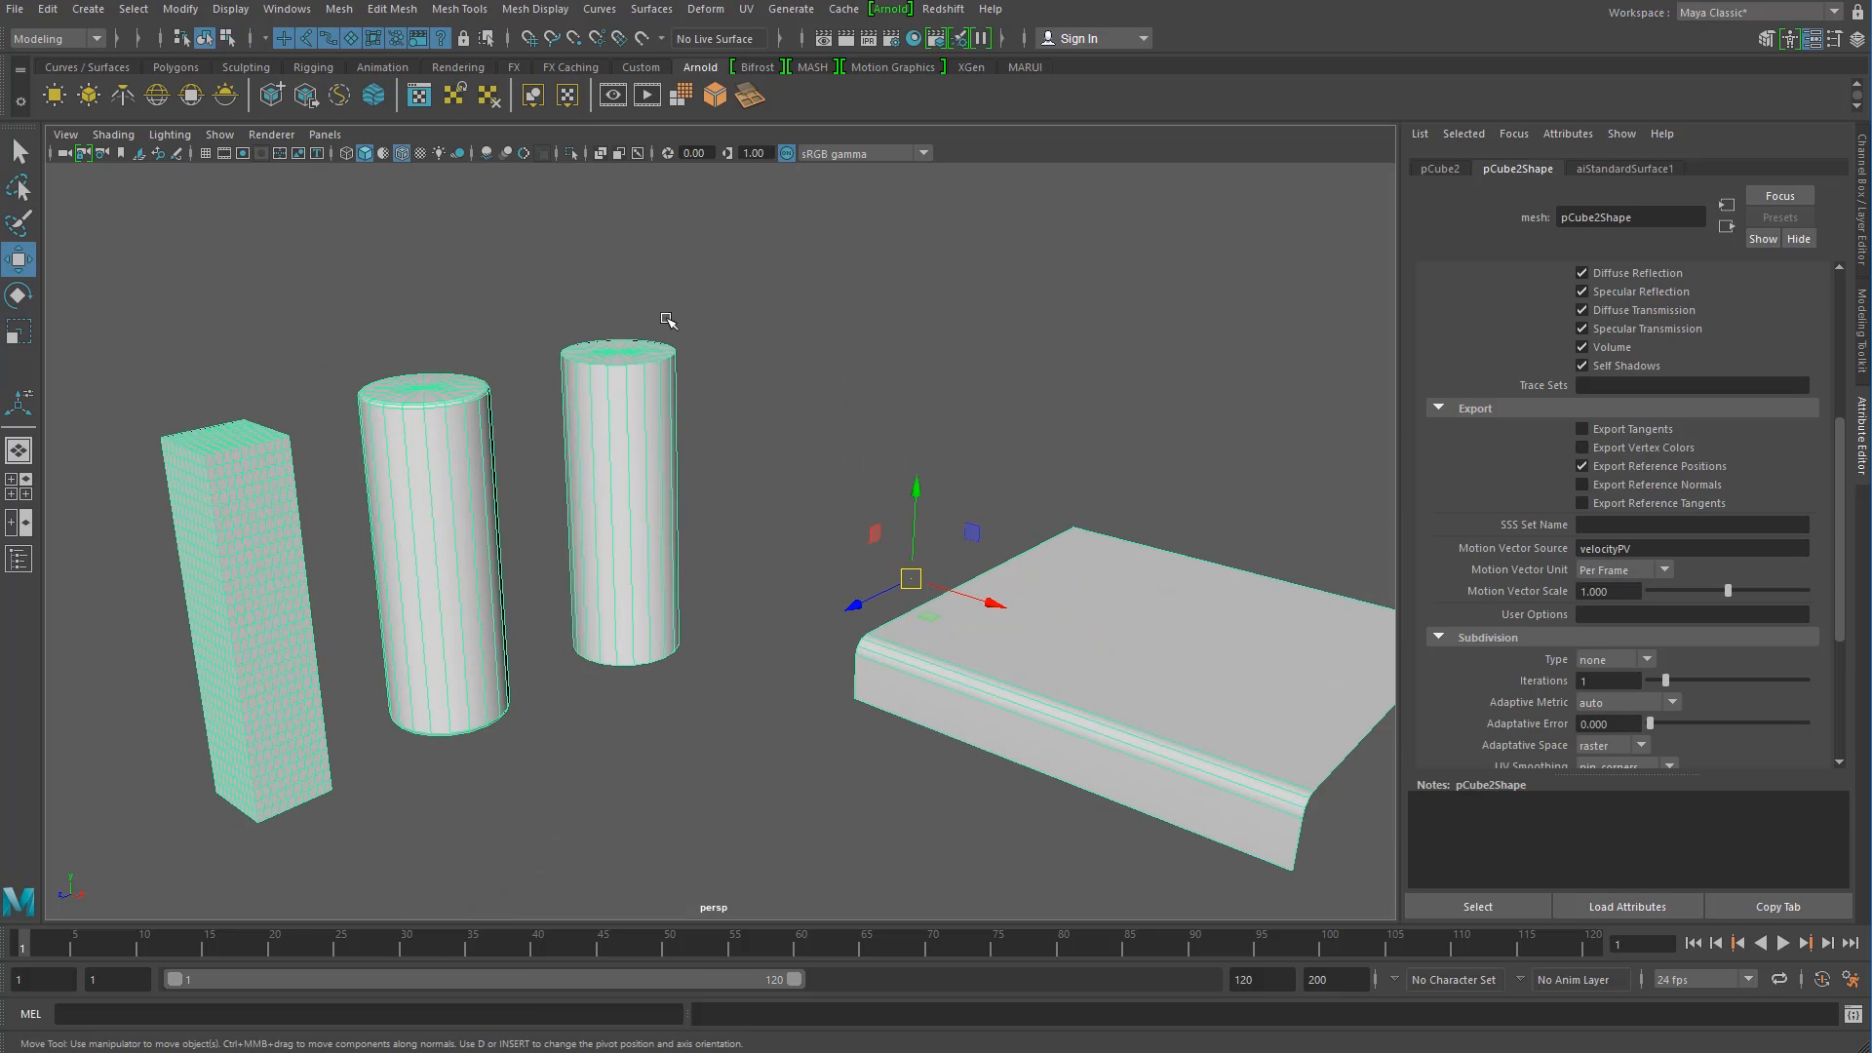
pyautogui.click(189, 402)
pyautogui.scroll(3, 313, 536)
pyautogui.keyDown('alt'); pyautogui.moveTo(313, 535); pyautogui.dragTo(636, 525, button='middle'); pyautogui.keyUp('alt')
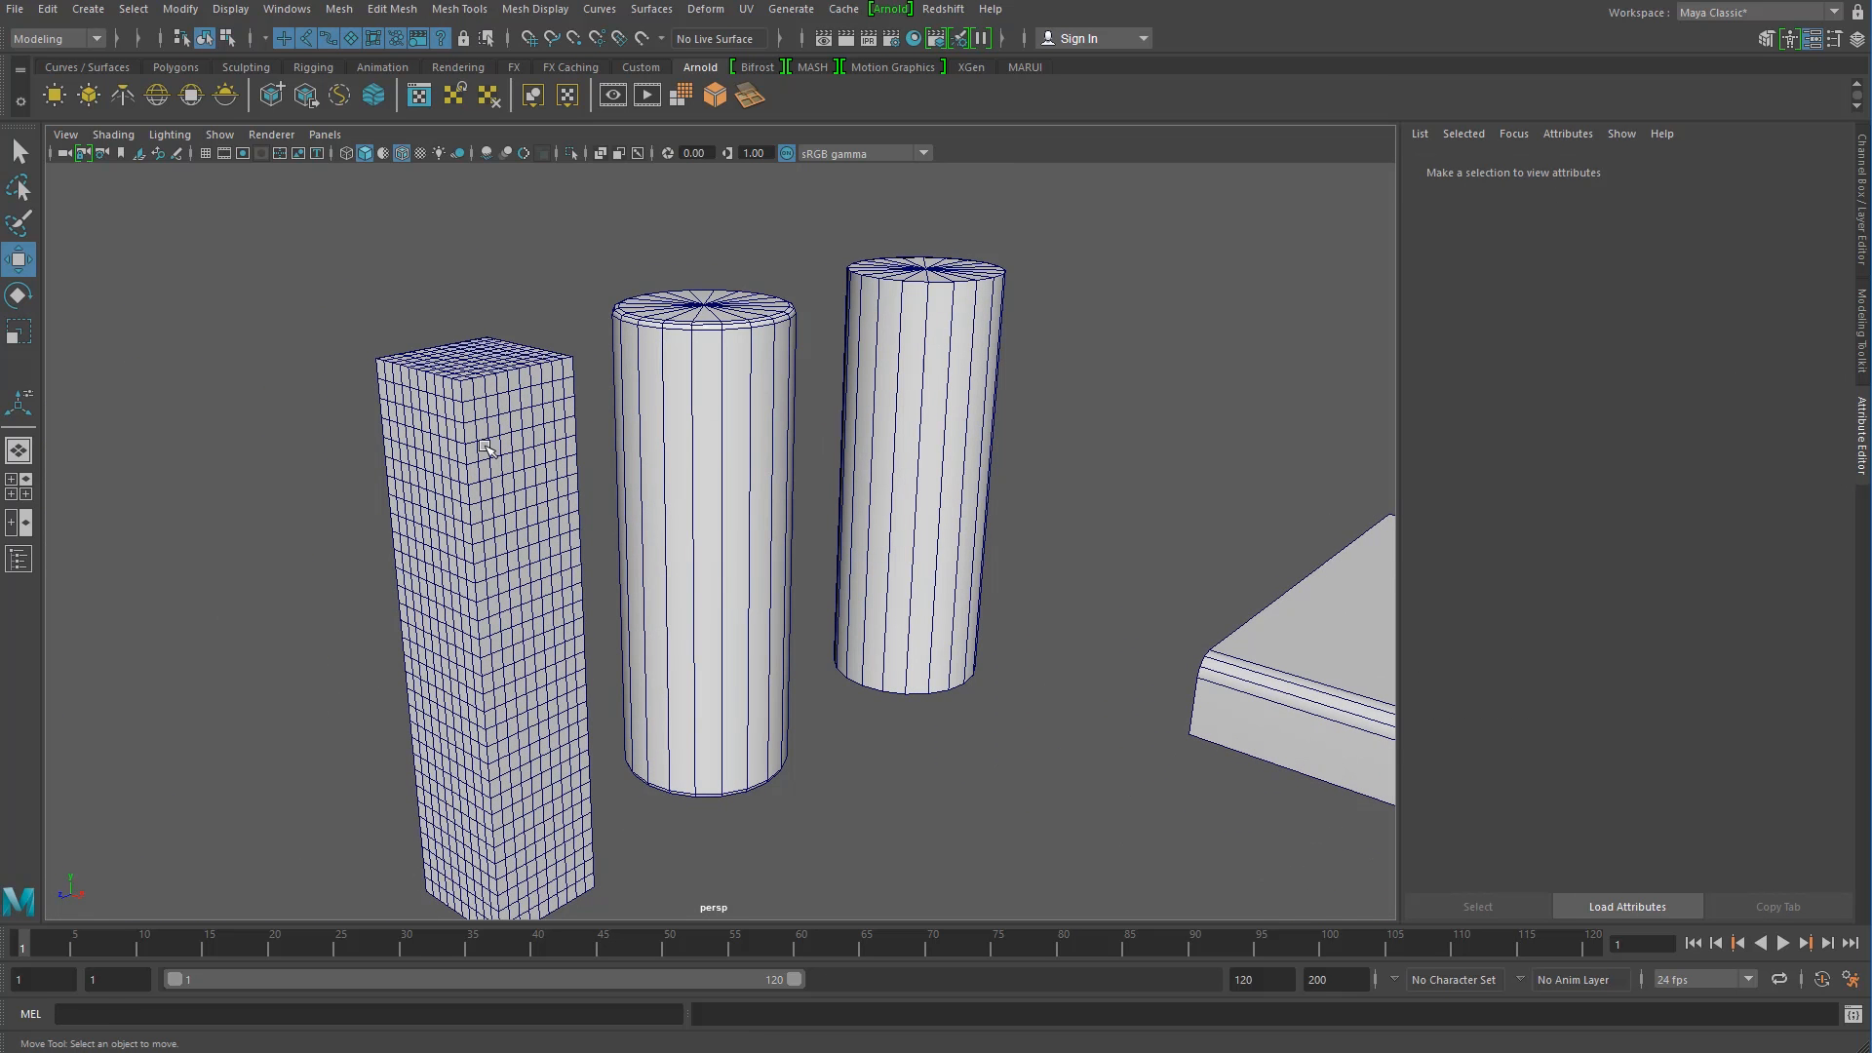
pyautogui.click(729, 635)
pyautogui.keyDown('alt'); pyautogui.moveTo(730, 635); pyautogui.dragTo(498, 632, button='middle'); pyautogui.keyUp('alt')
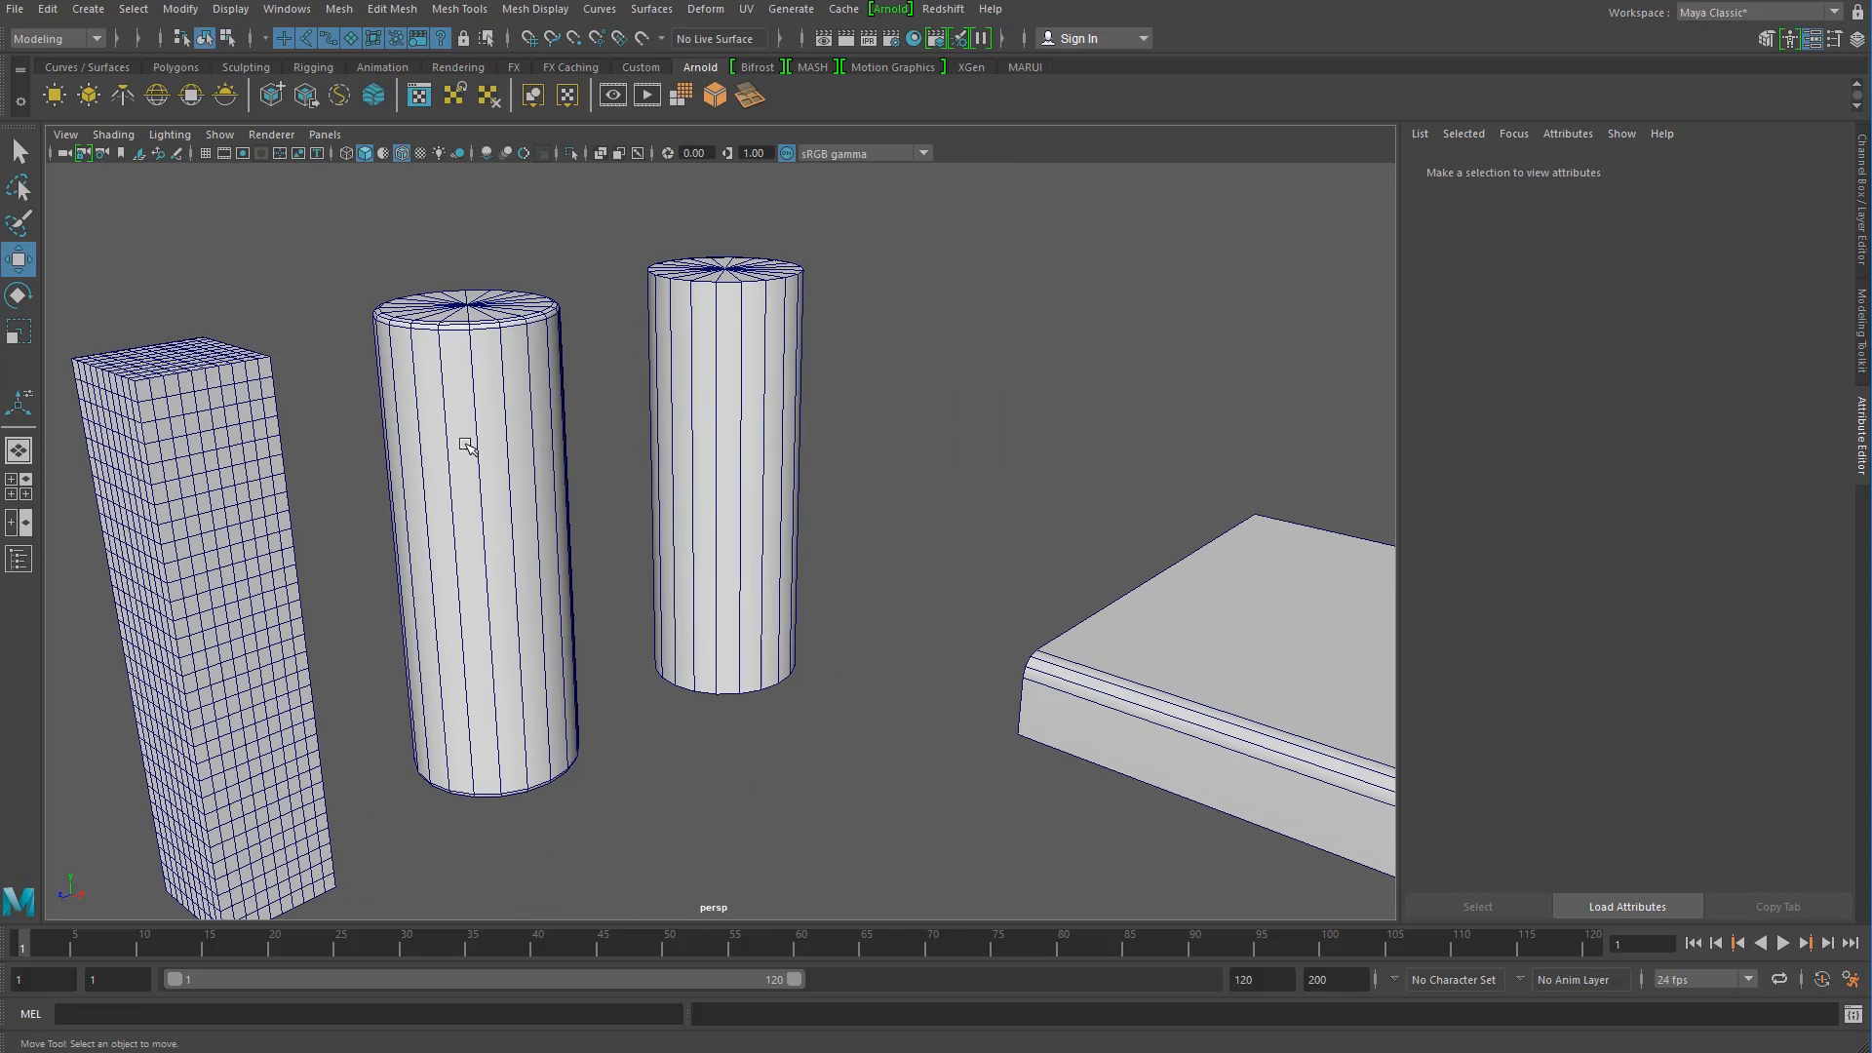
pyautogui.click(334, 353)
pyautogui.keyDown('alt'); pyautogui.moveTo(649, 346); pyautogui.dragTo(635, 406, button='middle'); pyautogui.keyUp('alt')
pyautogui.scroll(3, 564, 368)
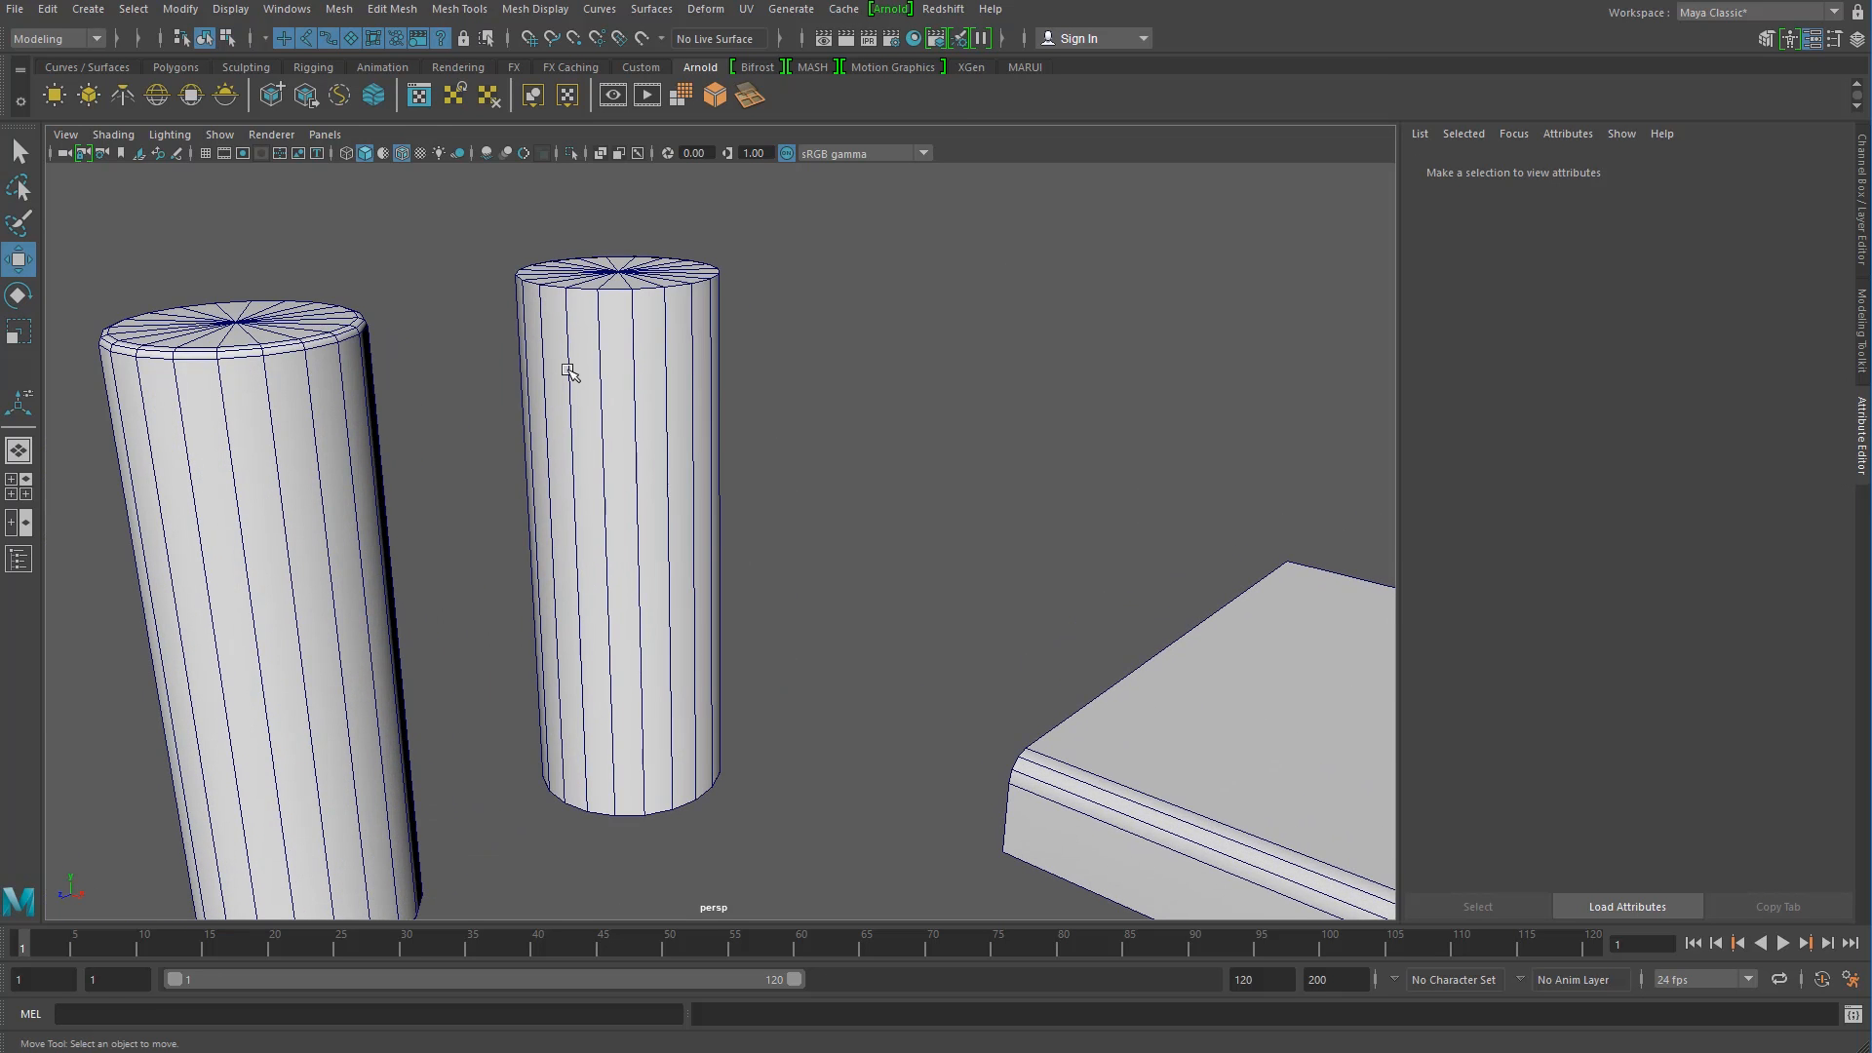
pyautogui.click(568, 369)
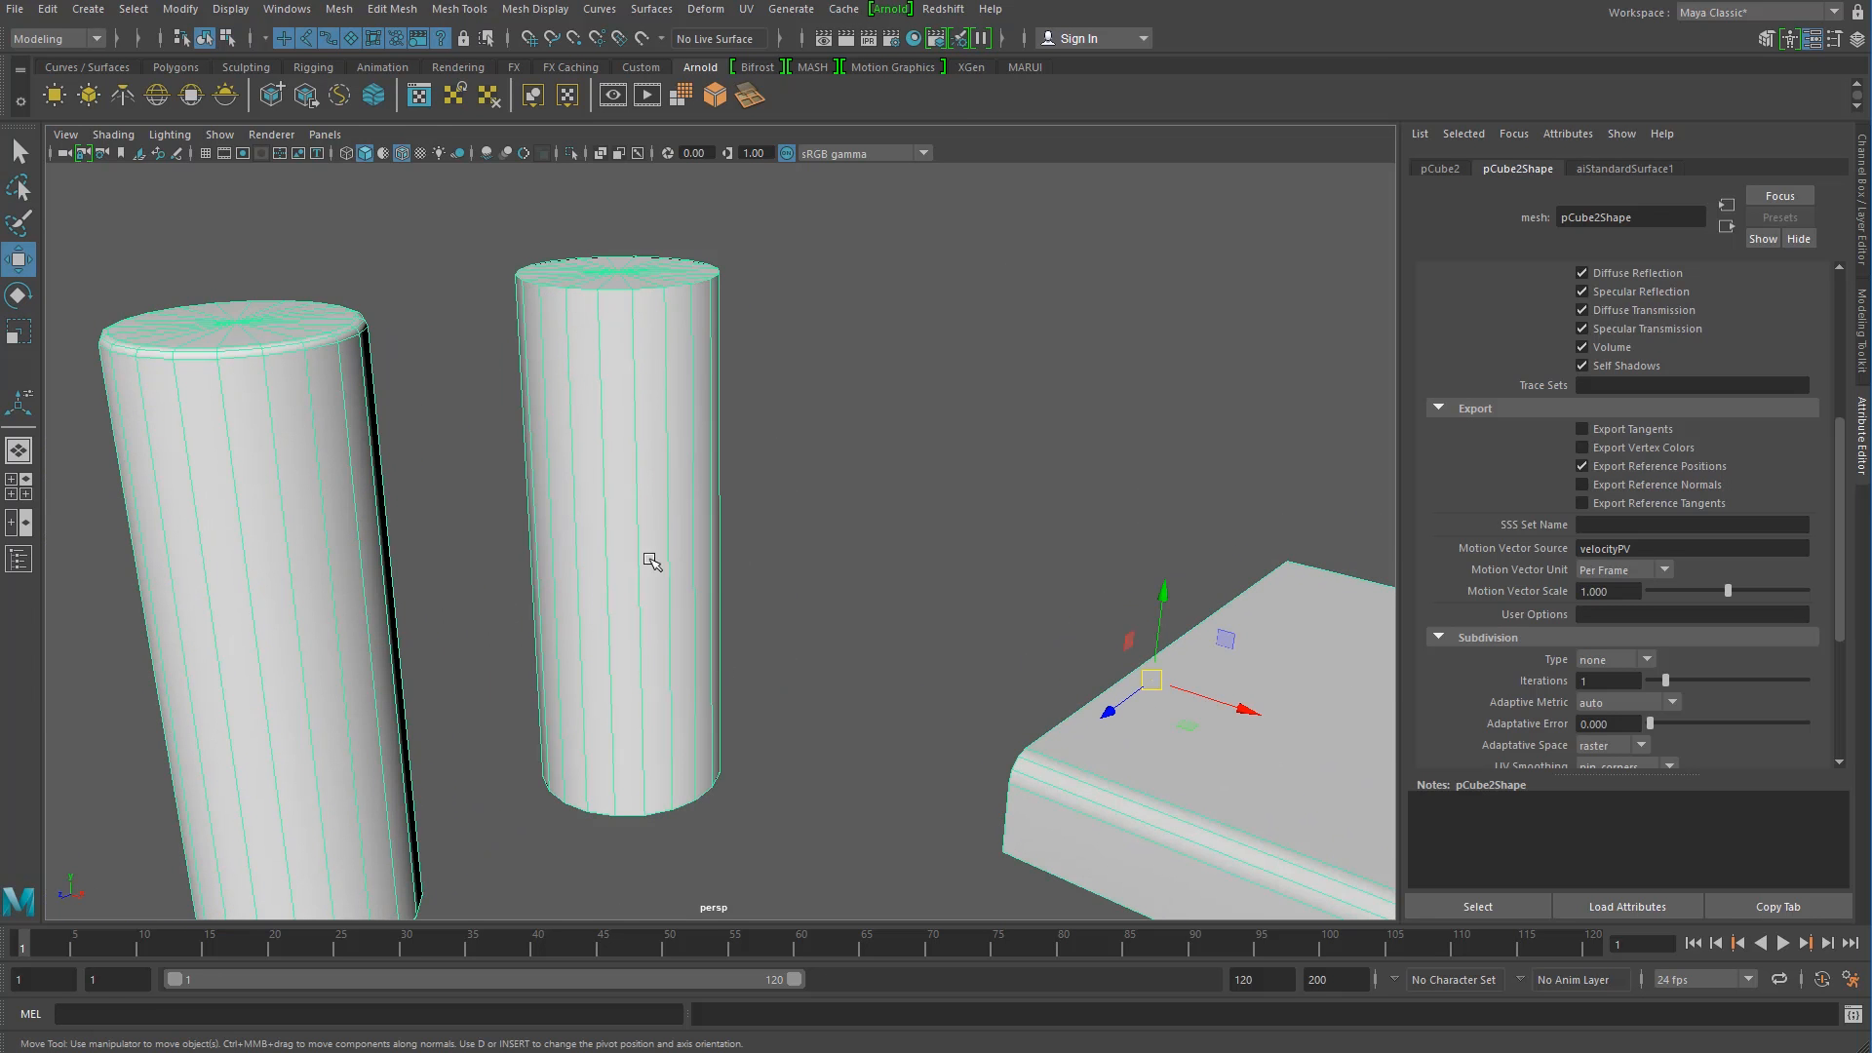
# Step: Examine the edge loops along the rounded front edge of the slab up close
pyautogui.scroll(-3, 665, 711)
pyautogui.keyDown('alt'); pyautogui.moveTo(664, 711); pyautogui.dragTo(430, 601, button='middle'); pyautogui.keyUp('alt')
pyautogui.scroll(-3, 909, 656)
pyautogui.keyDown('alt'); pyautogui.moveTo(878, 702); pyautogui.dragTo(535, 669, button='middle'); pyautogui.keyUp('alt')
pyautogui.scroll(4, 546, 673)
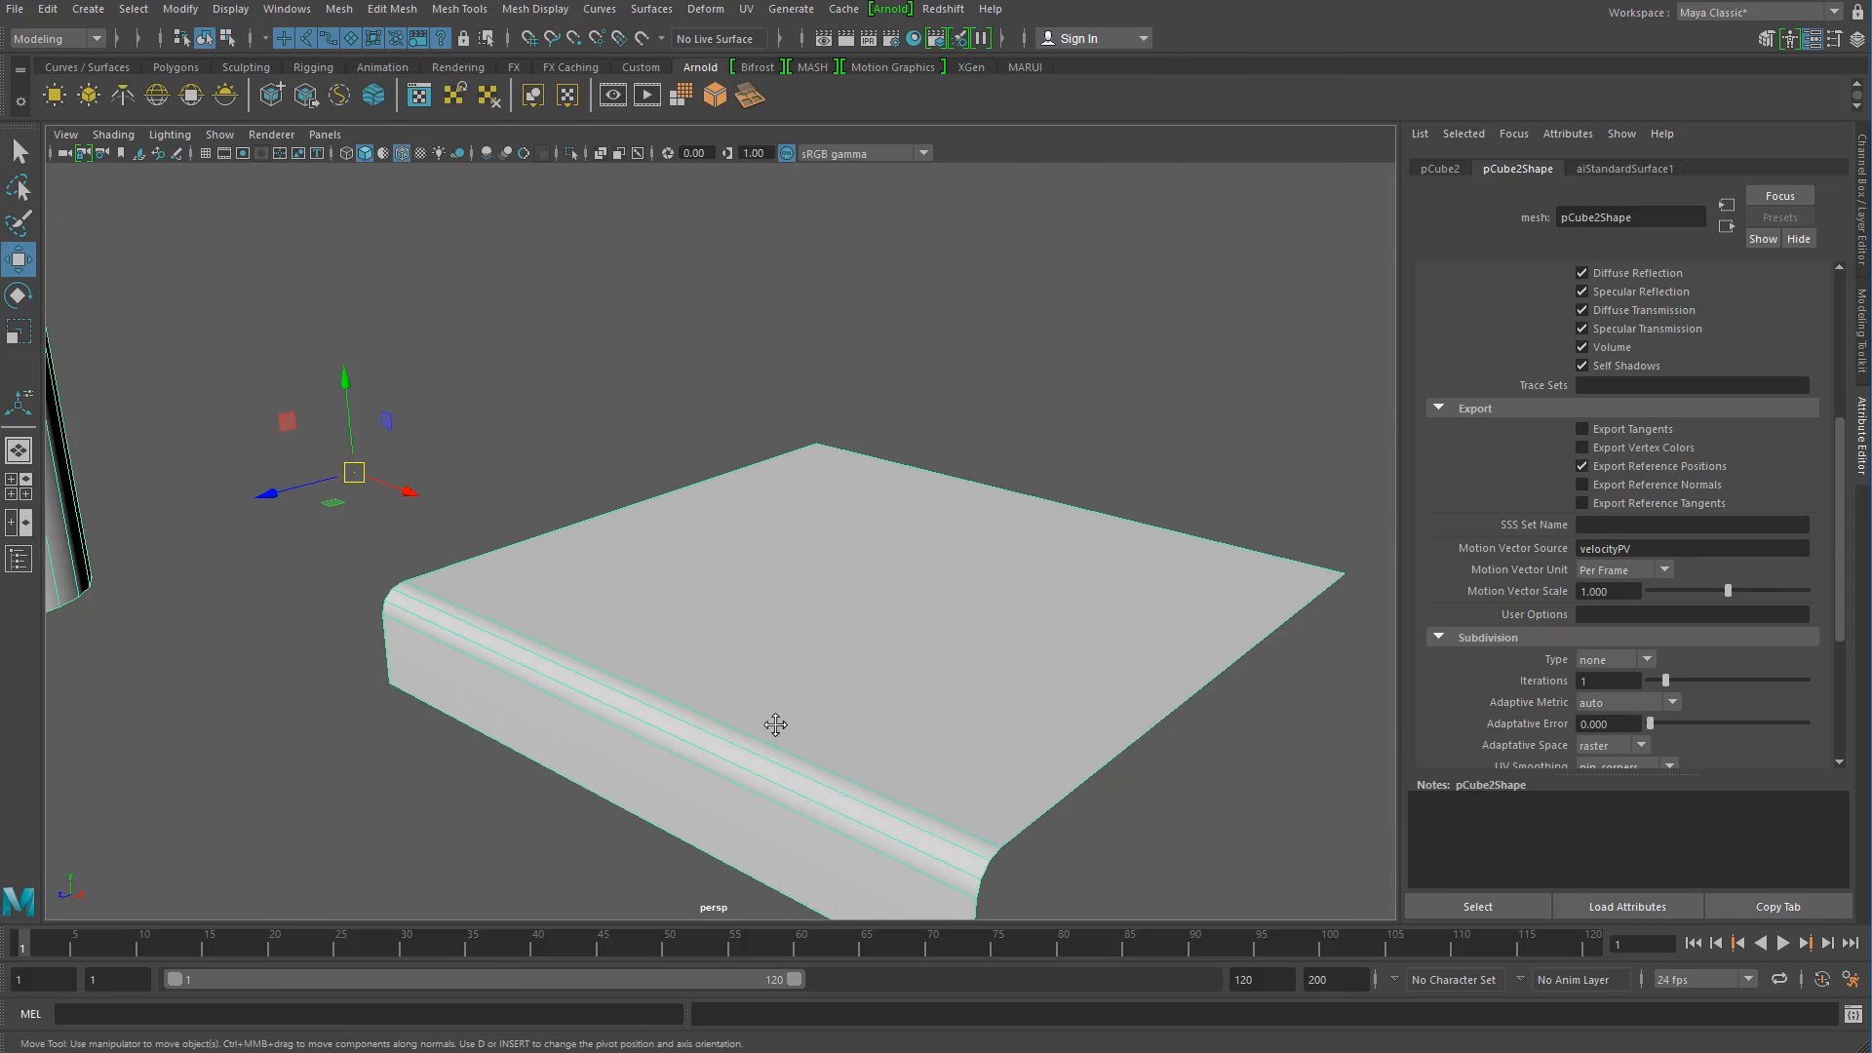
pyautogui.keyDown('alt'); pyautogui.moveTo(777, 722); pyautogui.dragTo(551, 673, button='middle'); pyautogui.keyUp('alt')
pyautogui.scroll(2, 547, 673)
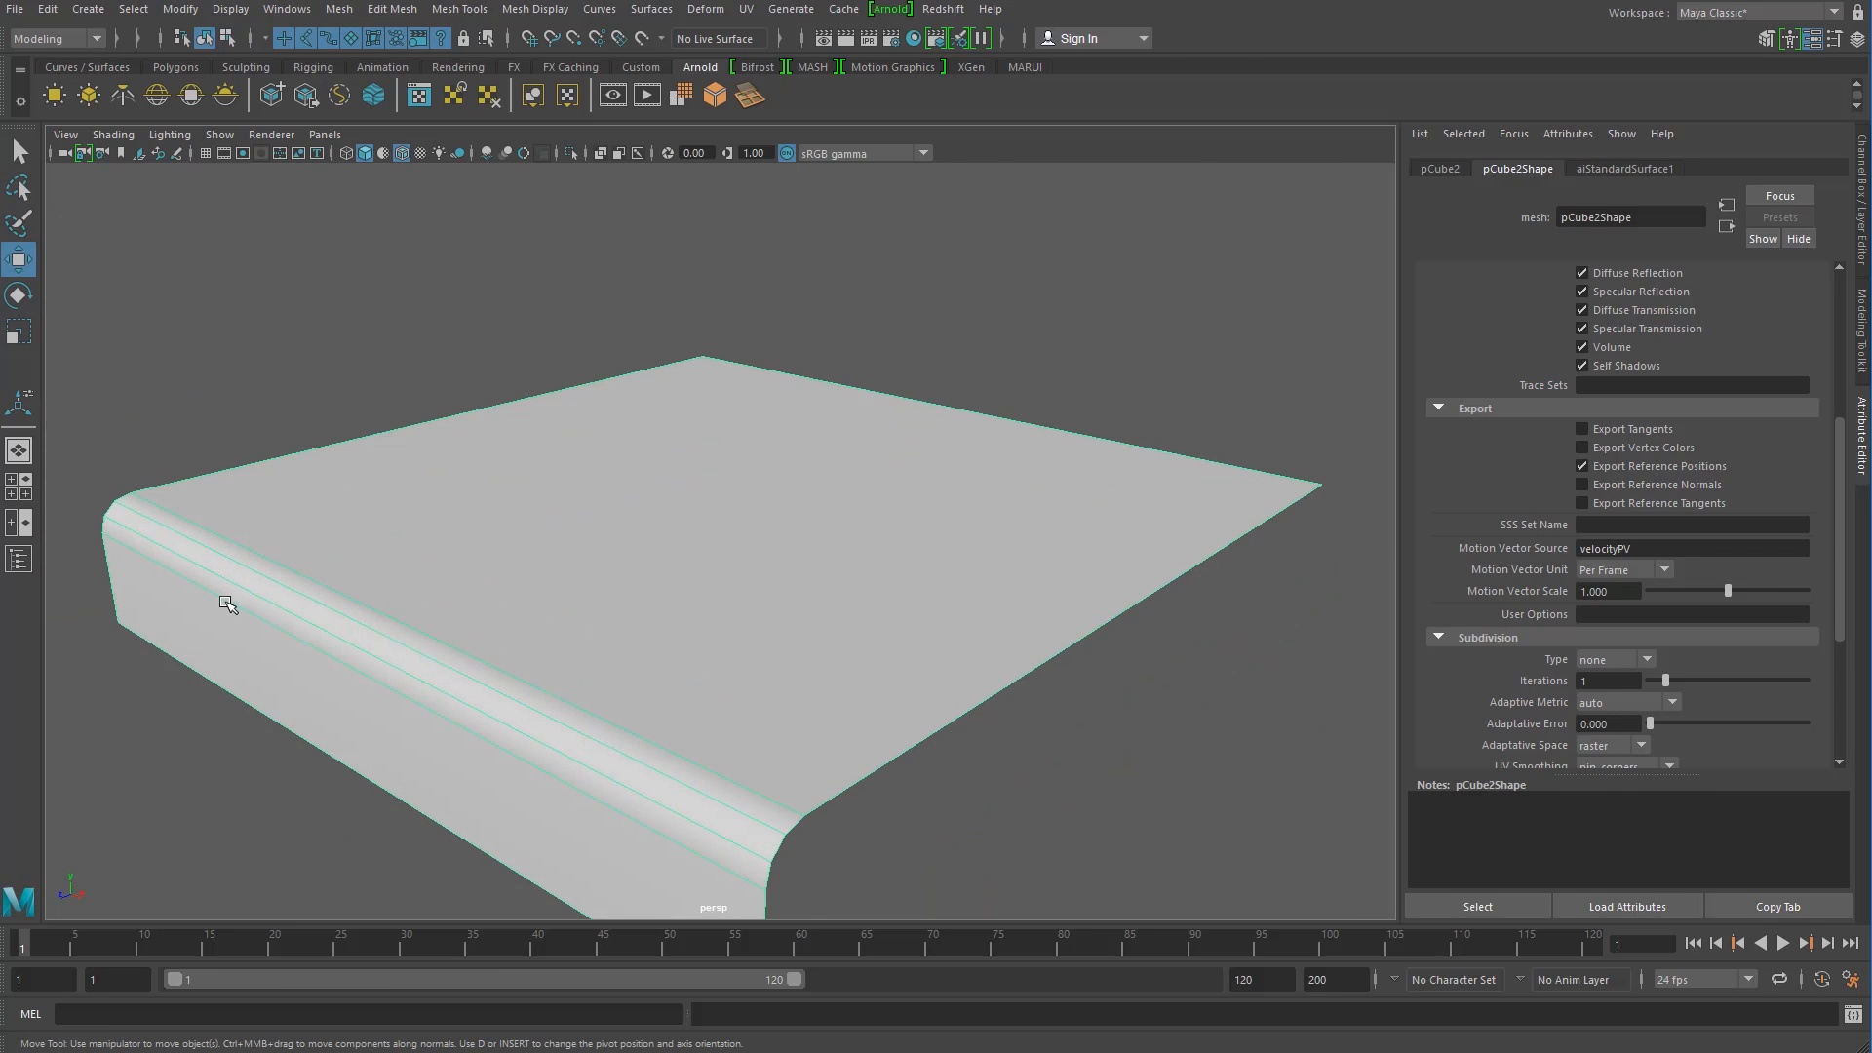
pyautogui.click(202, 727)
# Step: Apply automatic UV mapping to the combined mesh and return to object selection
pyautogui.click(474, 556)
pyautogui.scroll(-8, 474, 557)
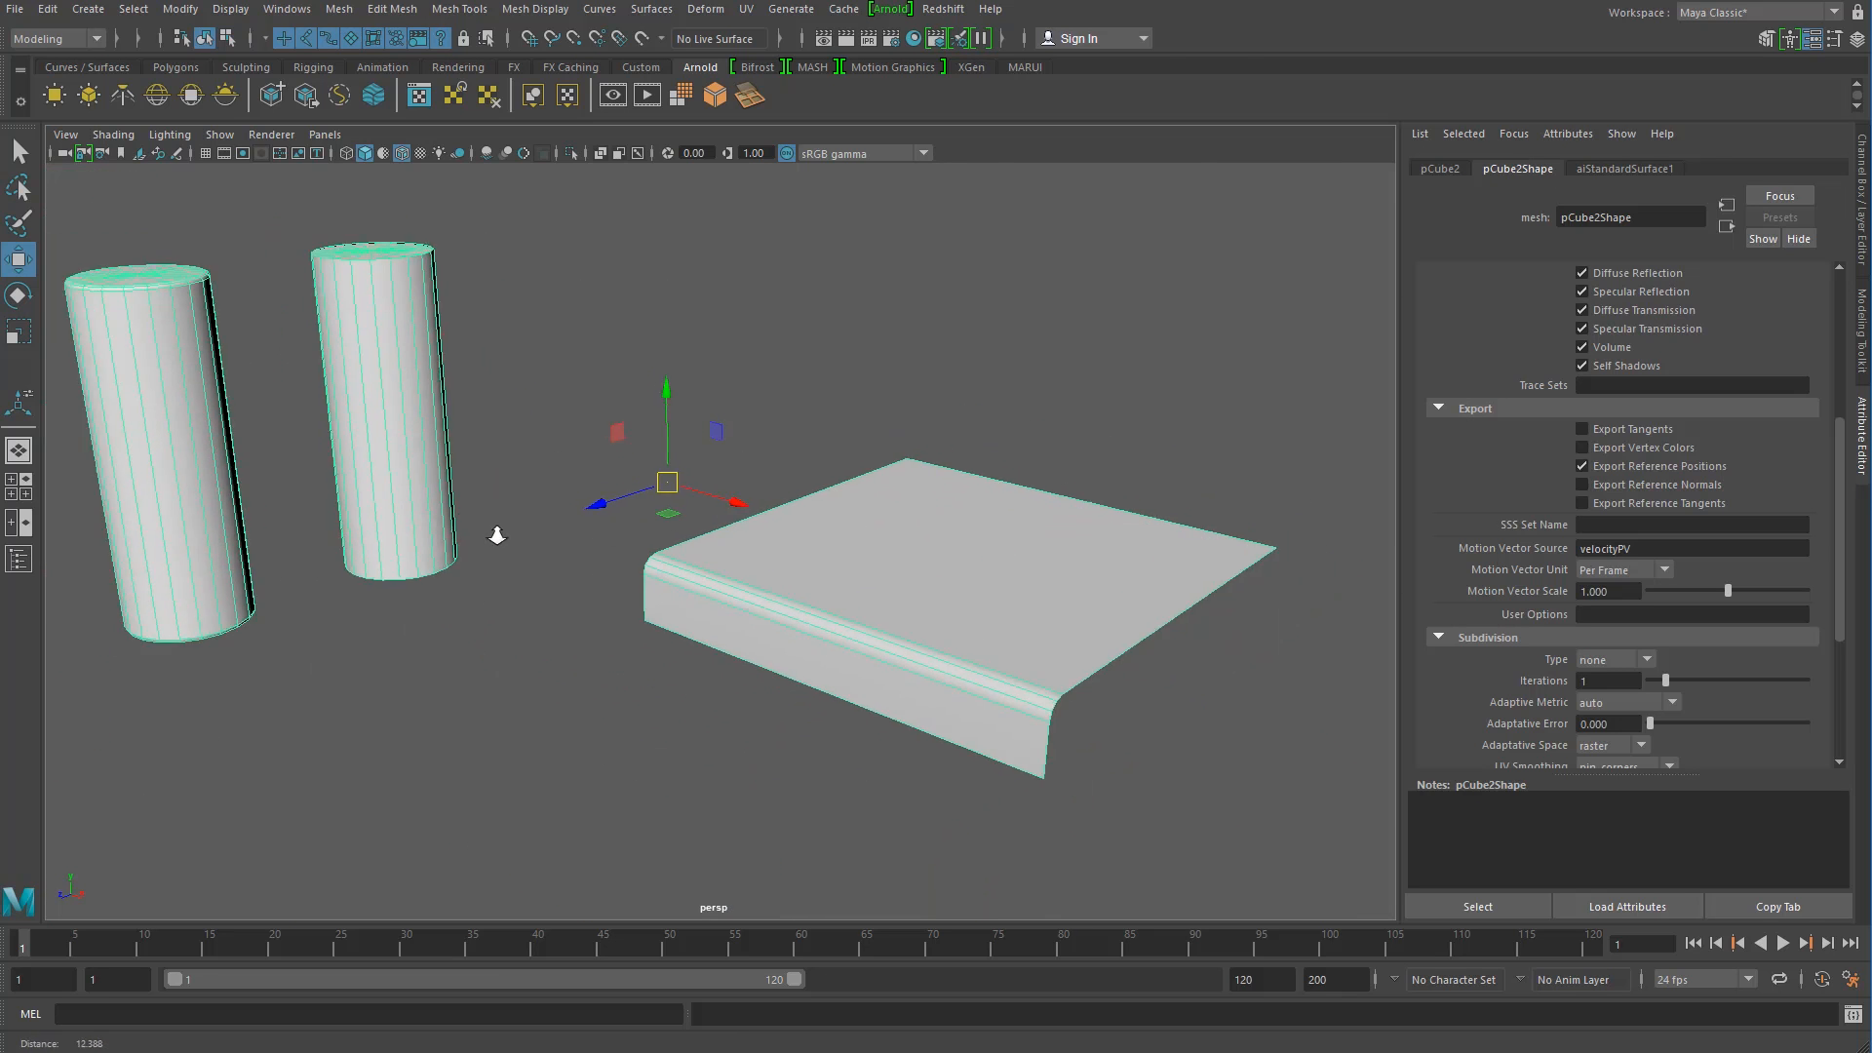
pyautogui.click(747, 9)
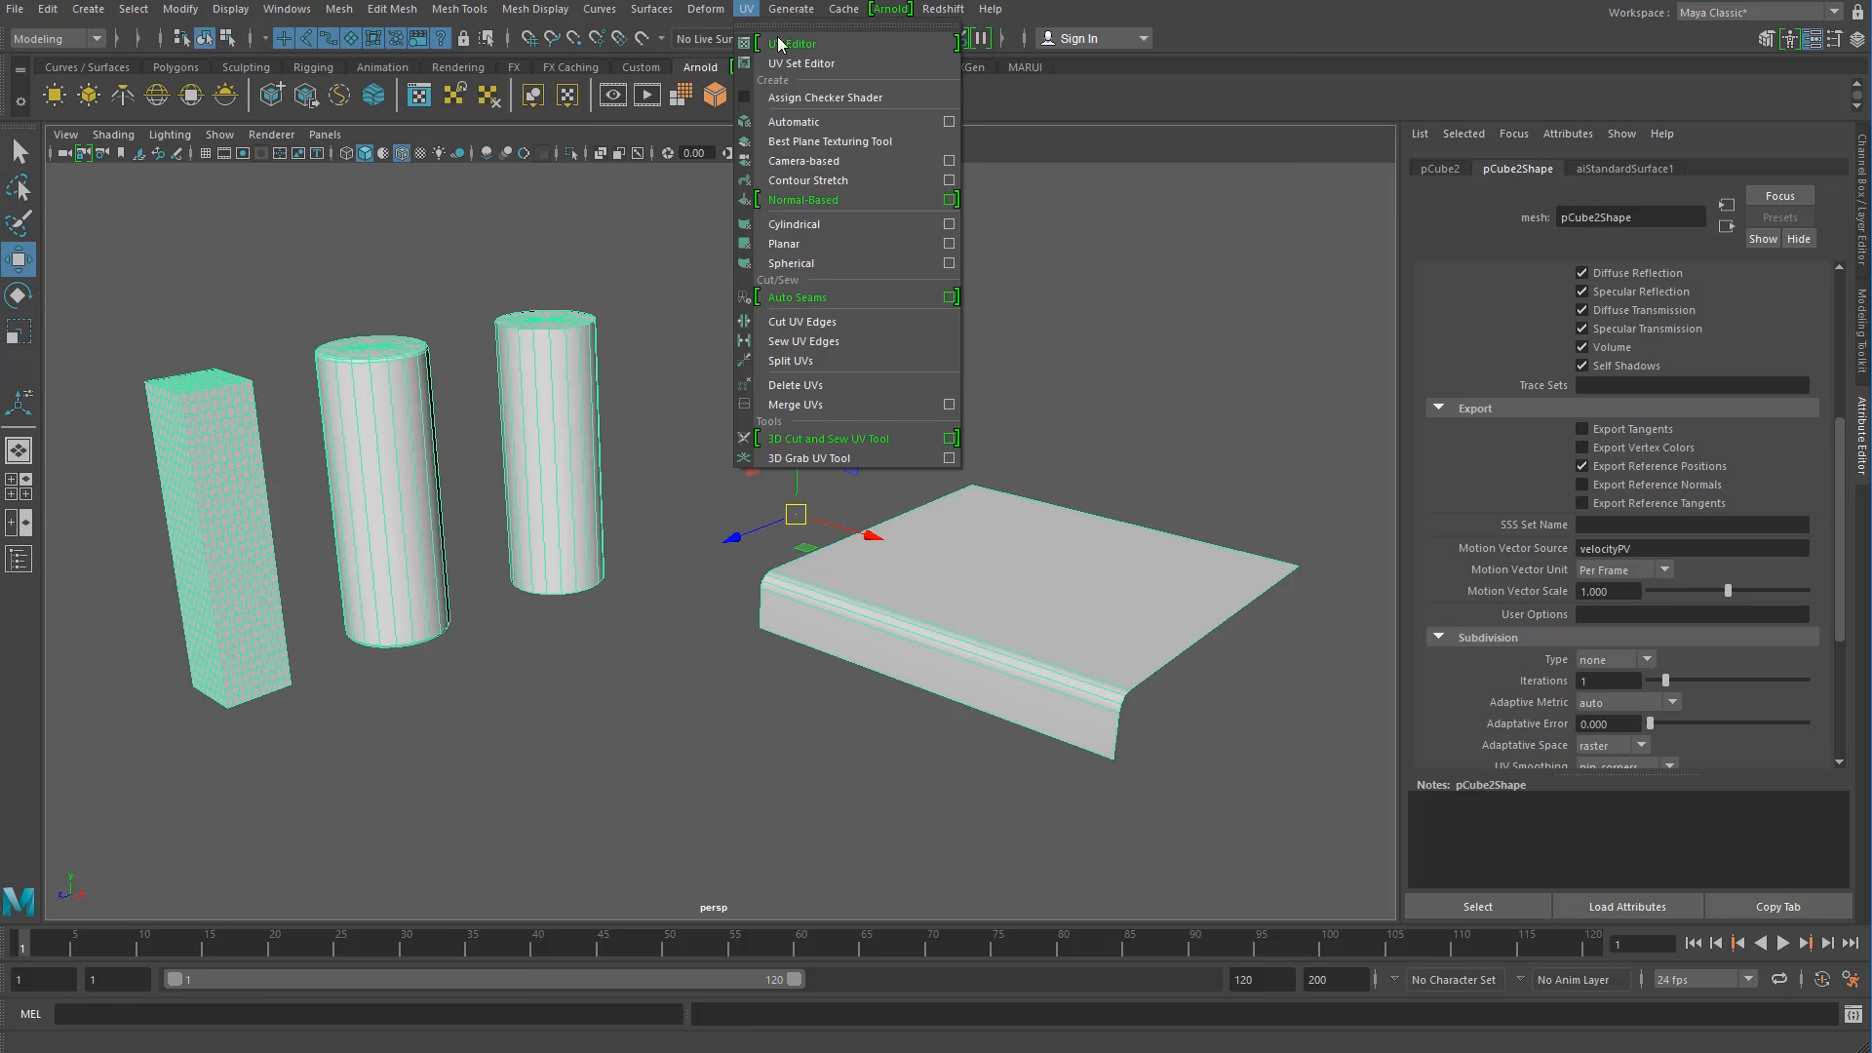
pyautogui.click(834, 121)
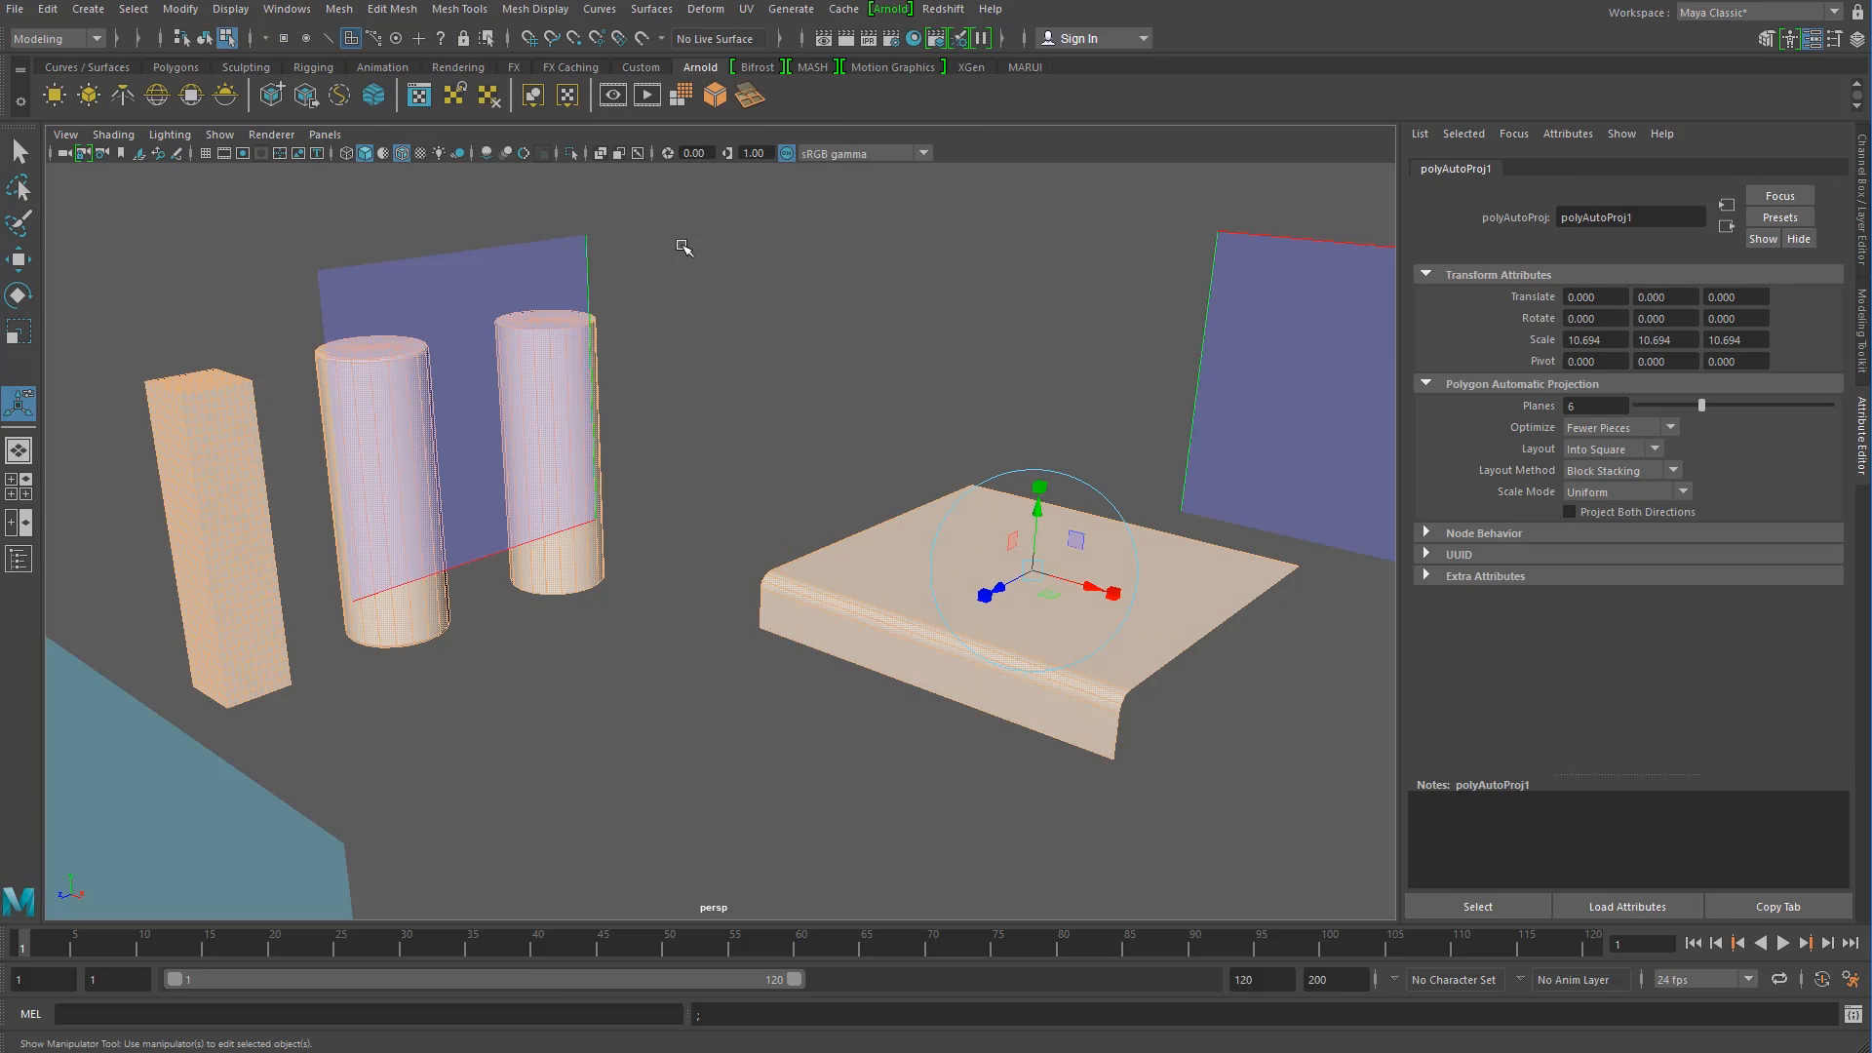
pyautogui.click(375, 220)
pyautogui.click(206, 38)
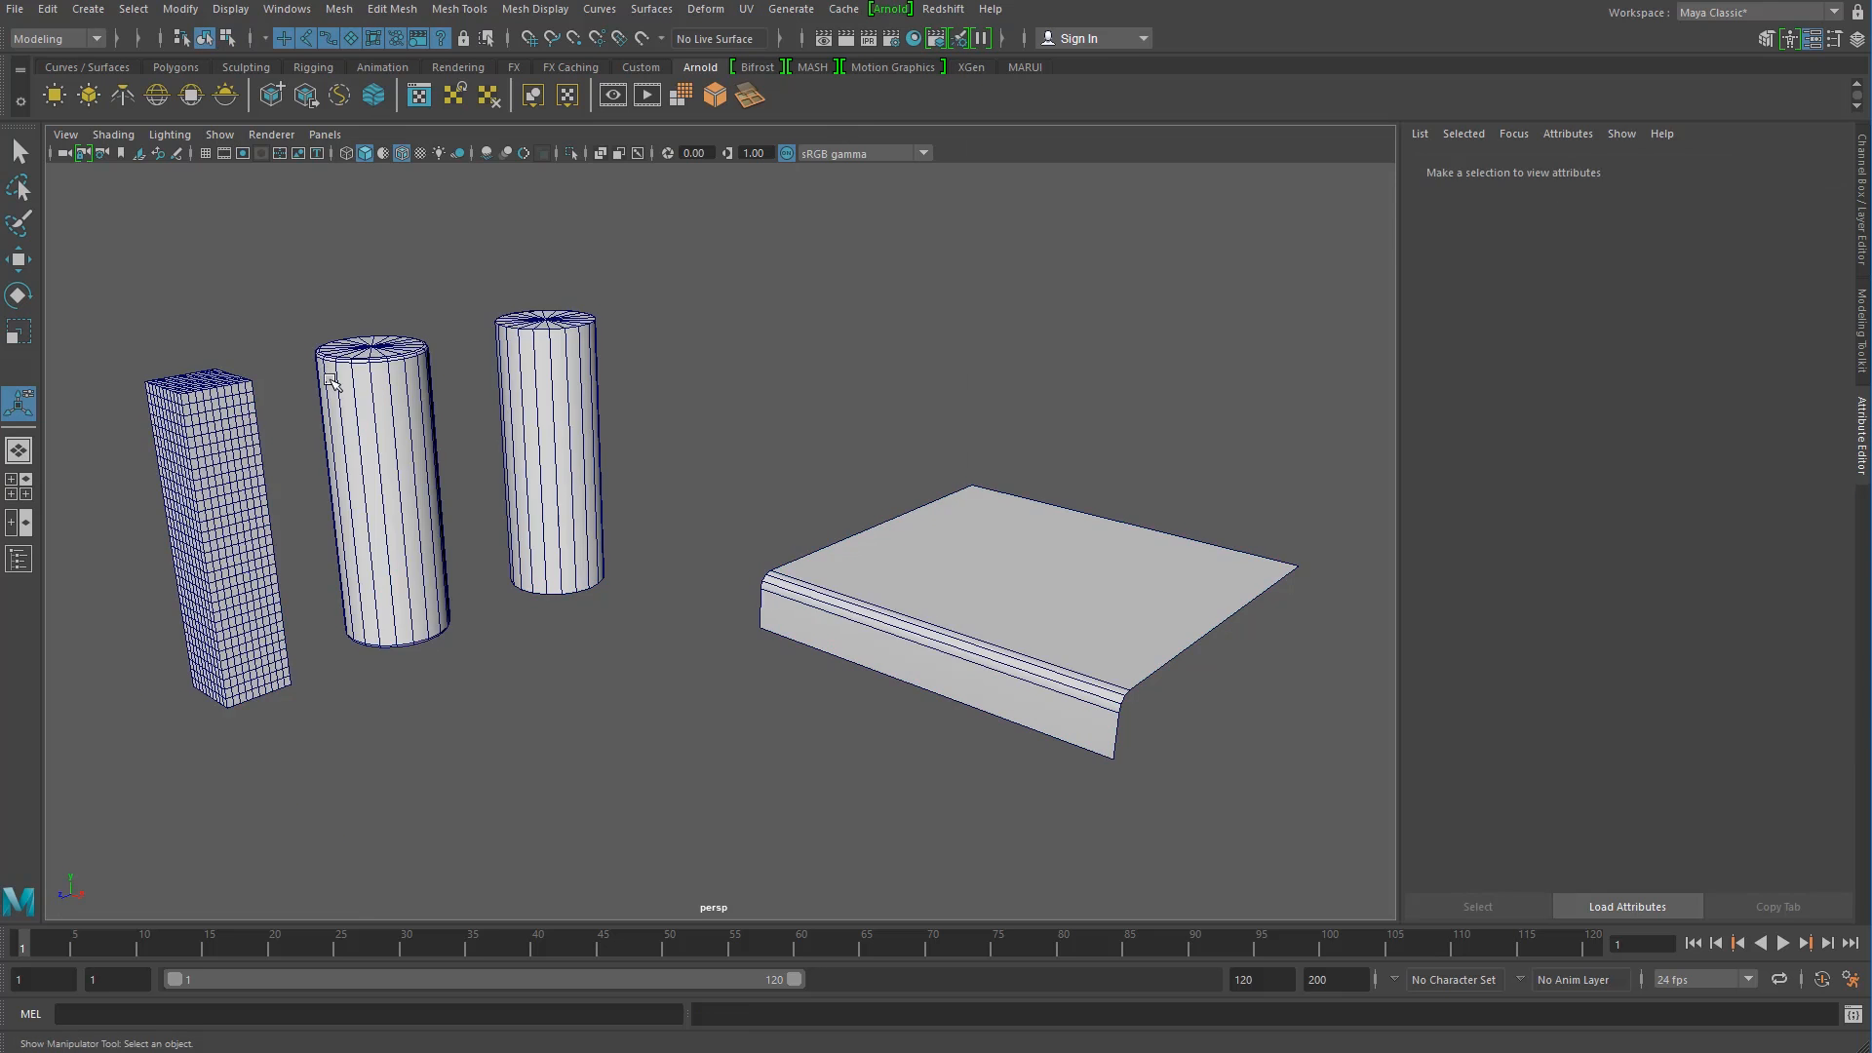
# Step: Select the mesh and inspect its UV layout in the UV Editor
pyautogui.hotkey('ctrl', 'shift', 'a')
pyautogui.click(287, 9)
pyautogui.moveTo(378, 98)
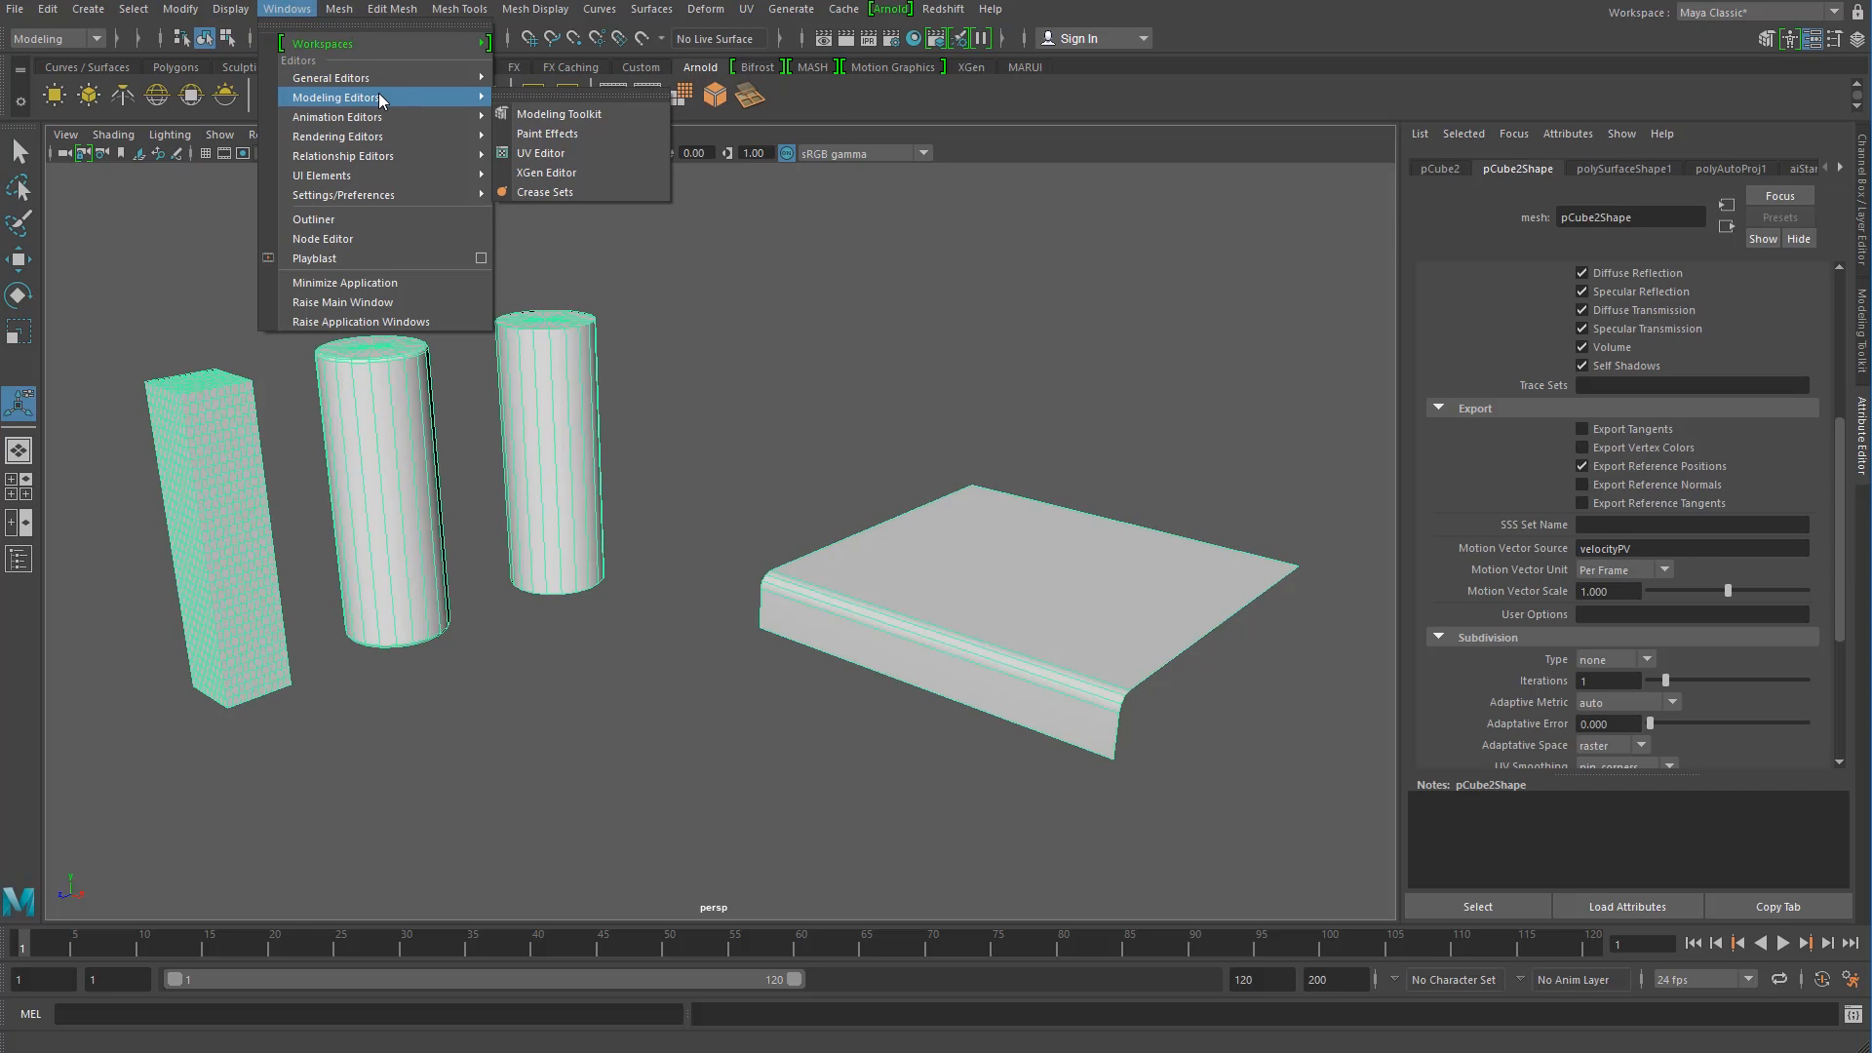
pyautogui.click(540, 153)
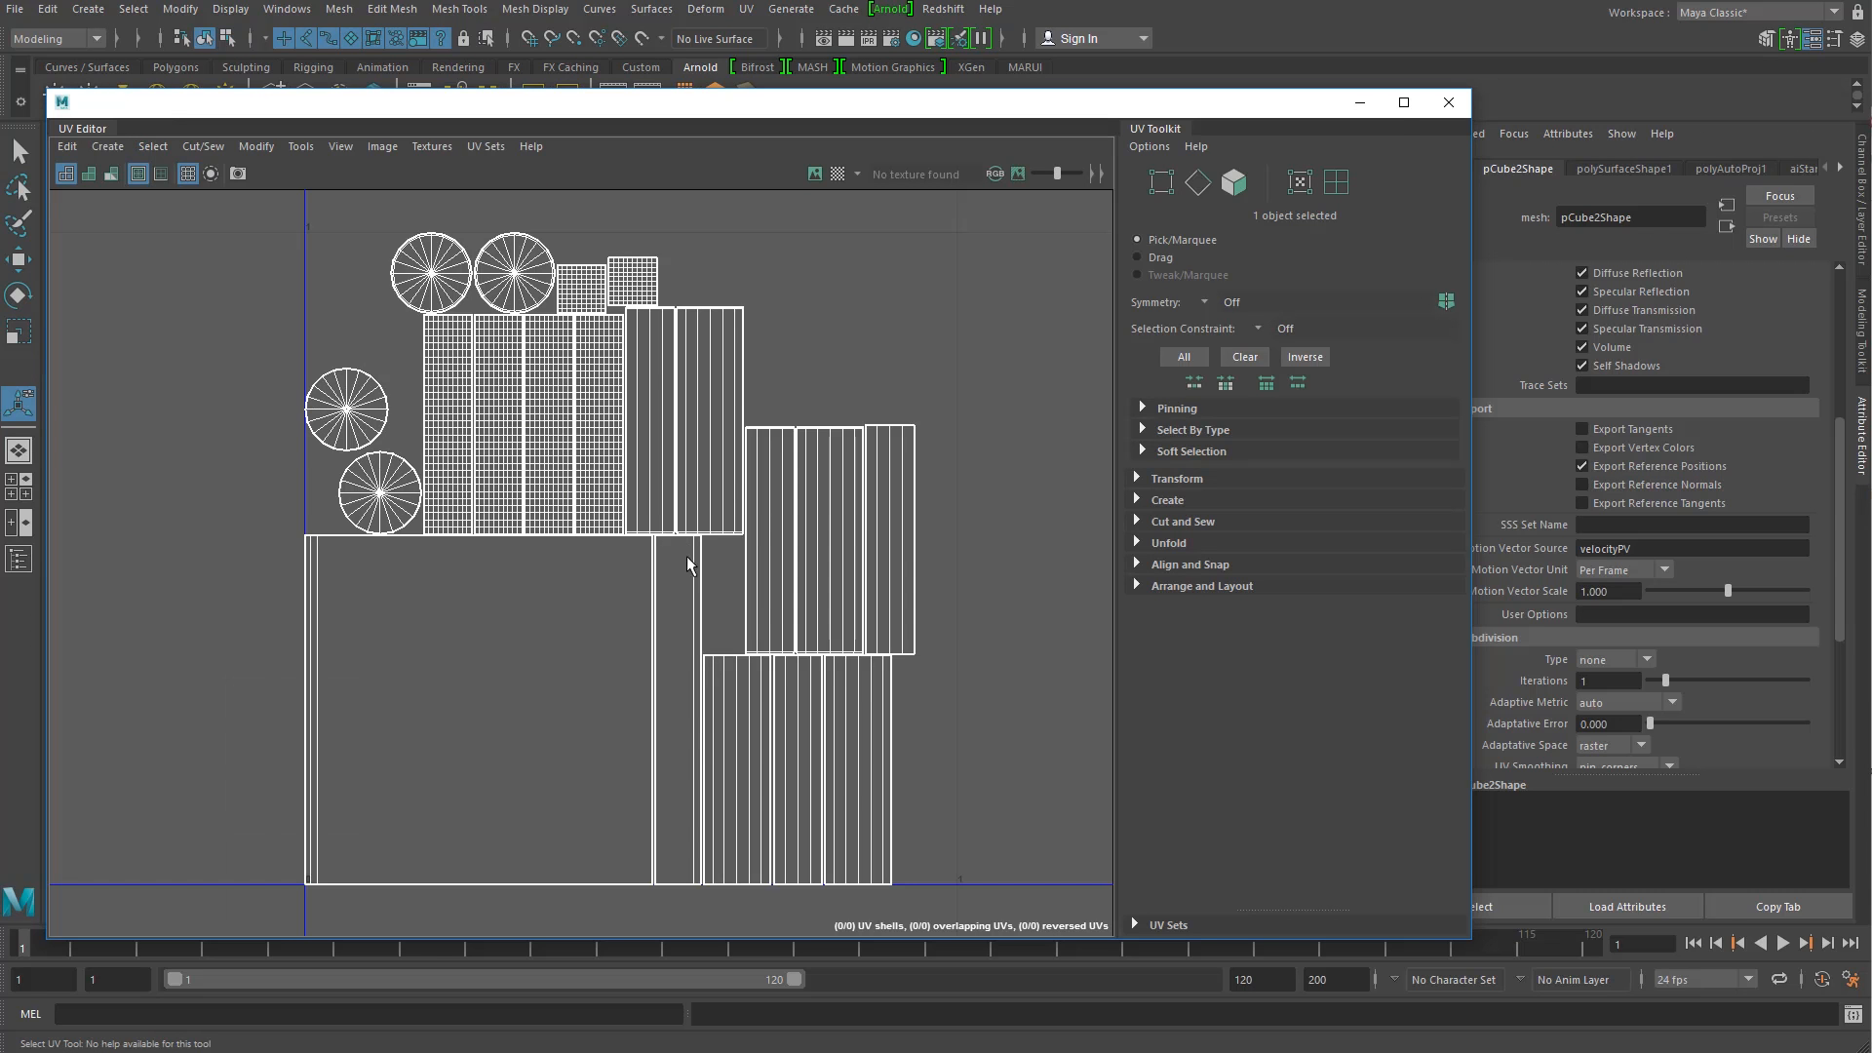
pyautogui.click(1454, 105)
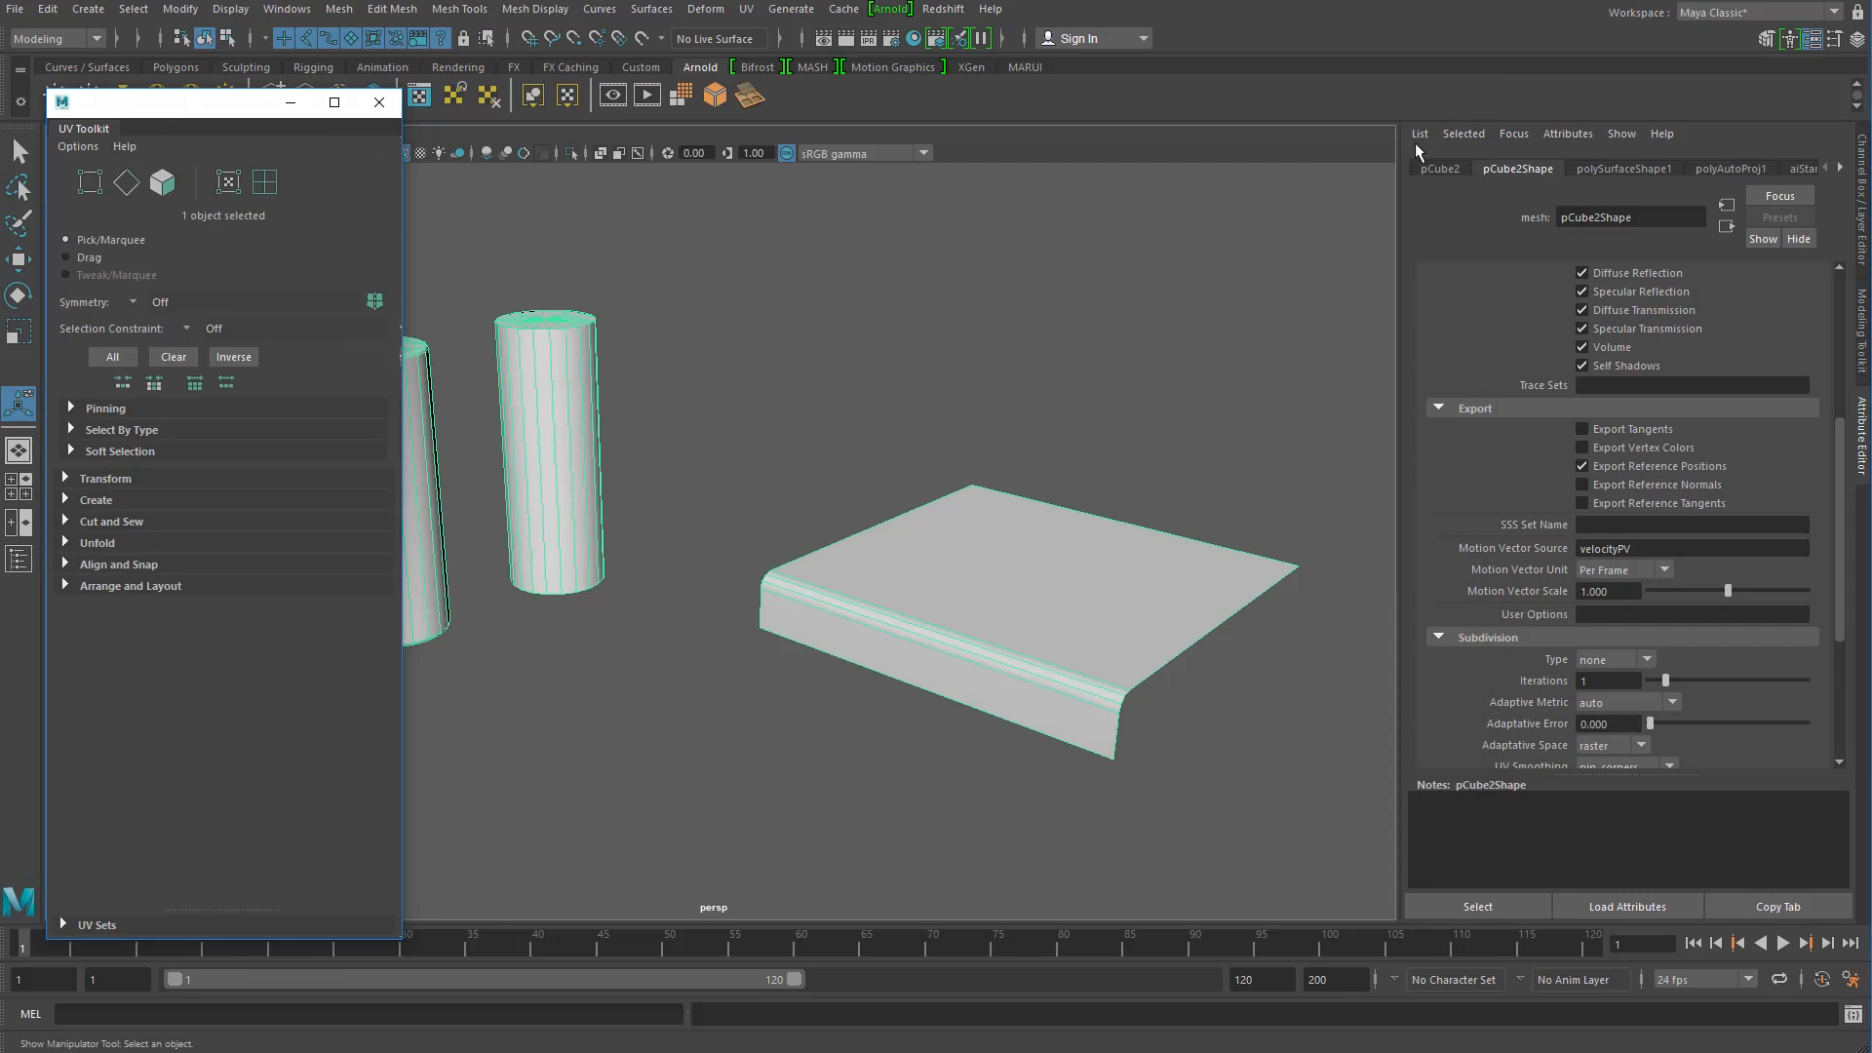
# Step: Export the selected mesh in FBX format as Export_Maya_Geo to D:\Substance_Displacement
pyautogui.click(15, 20)
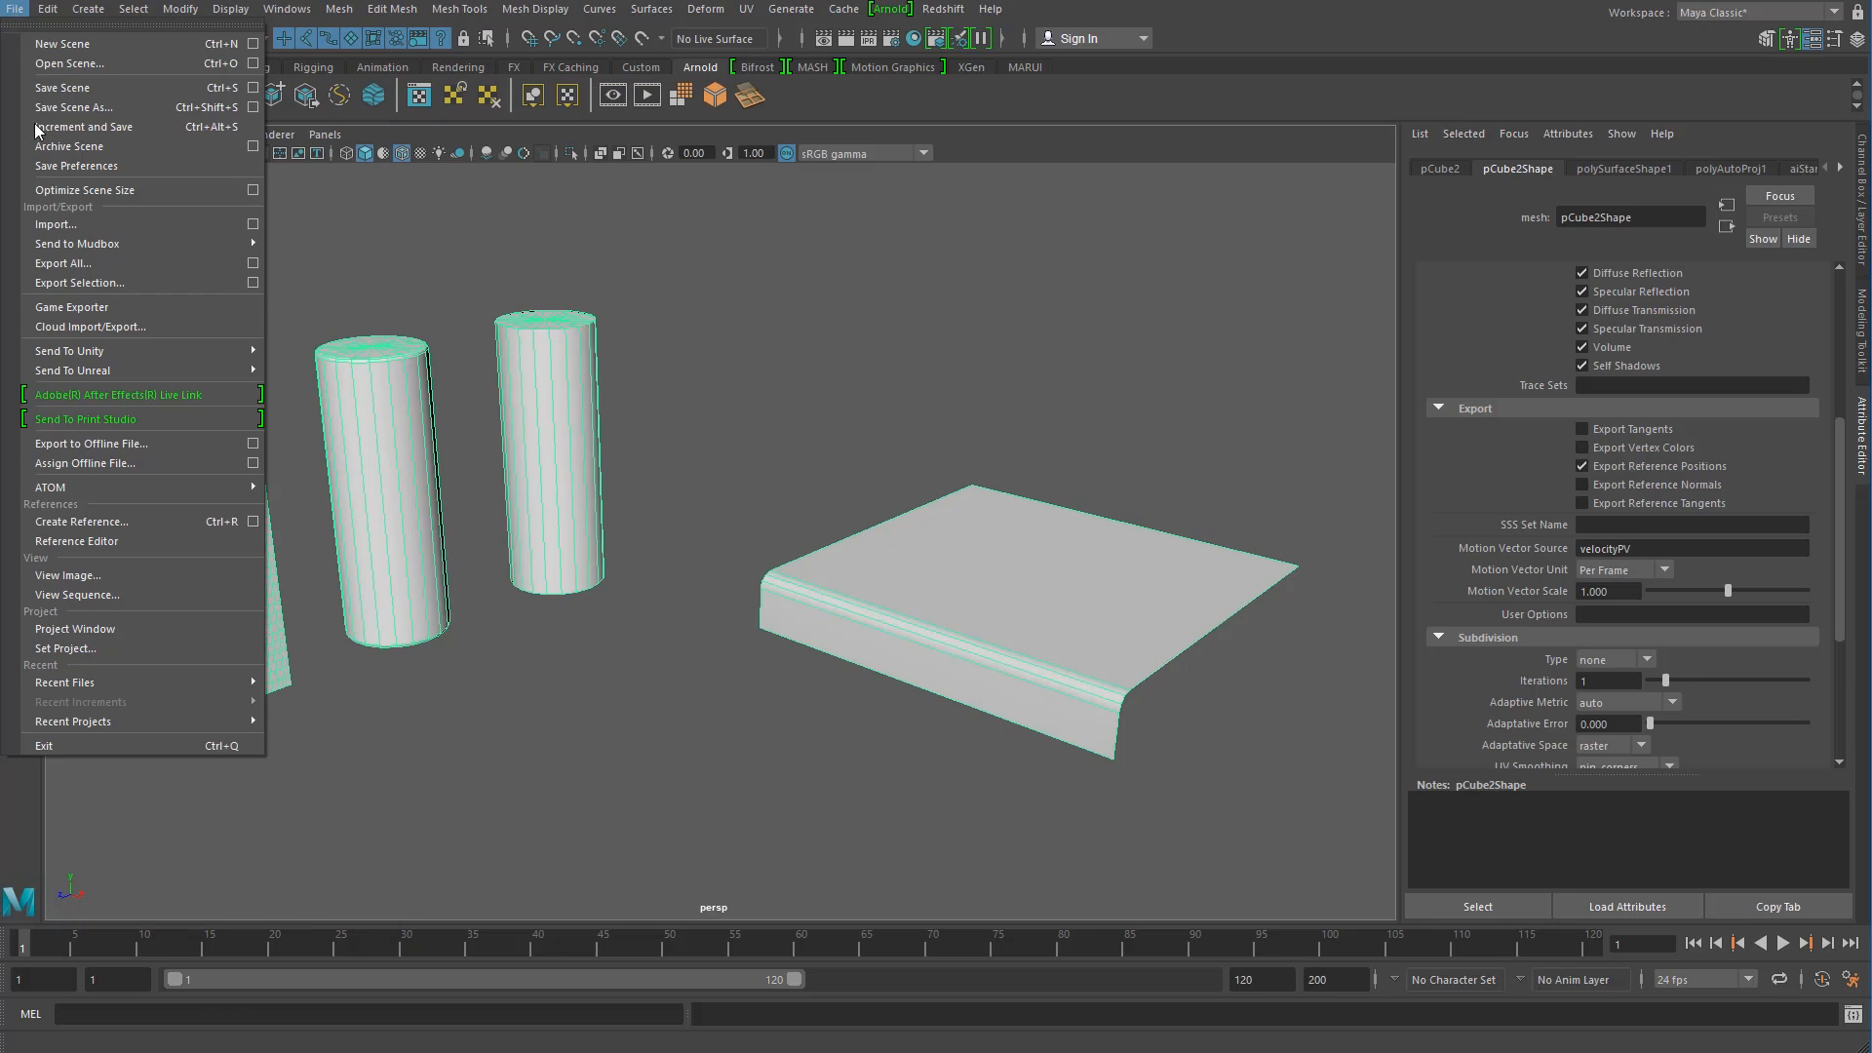
pyautogui.click(267, 294)
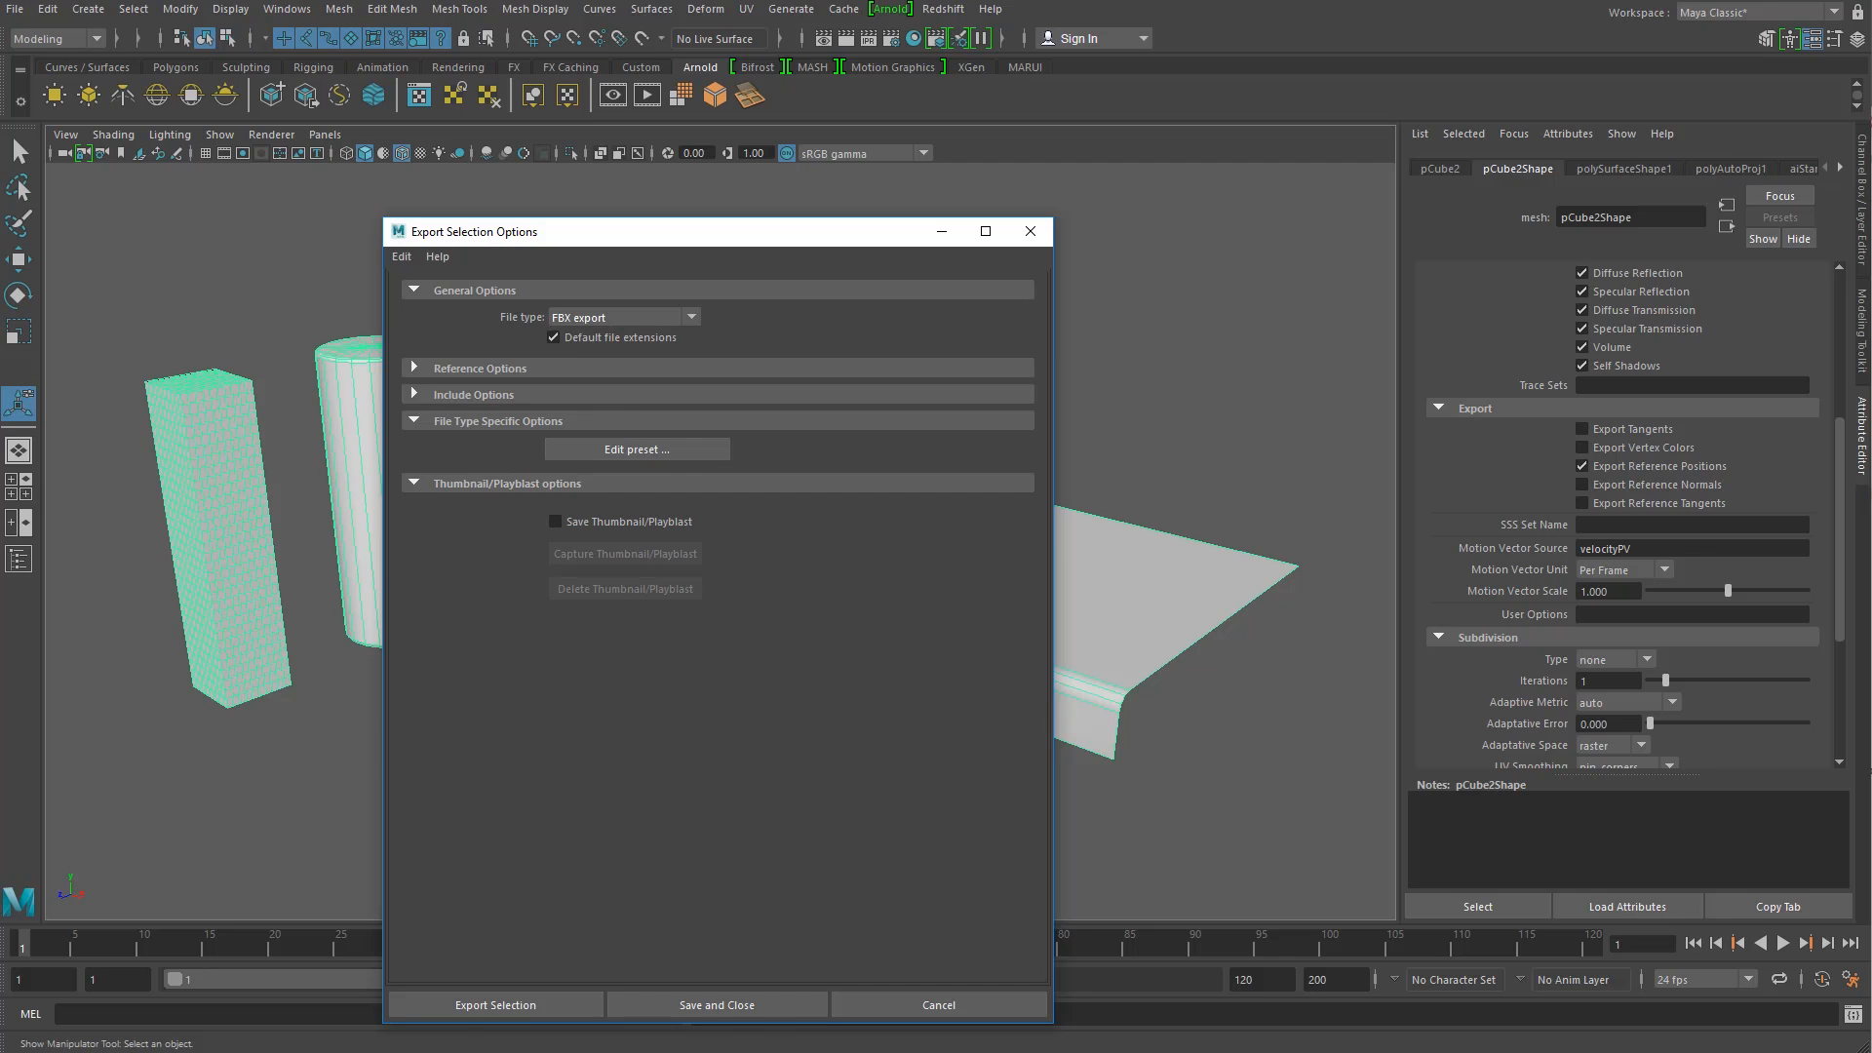
pyautogui.click(496, 1005)
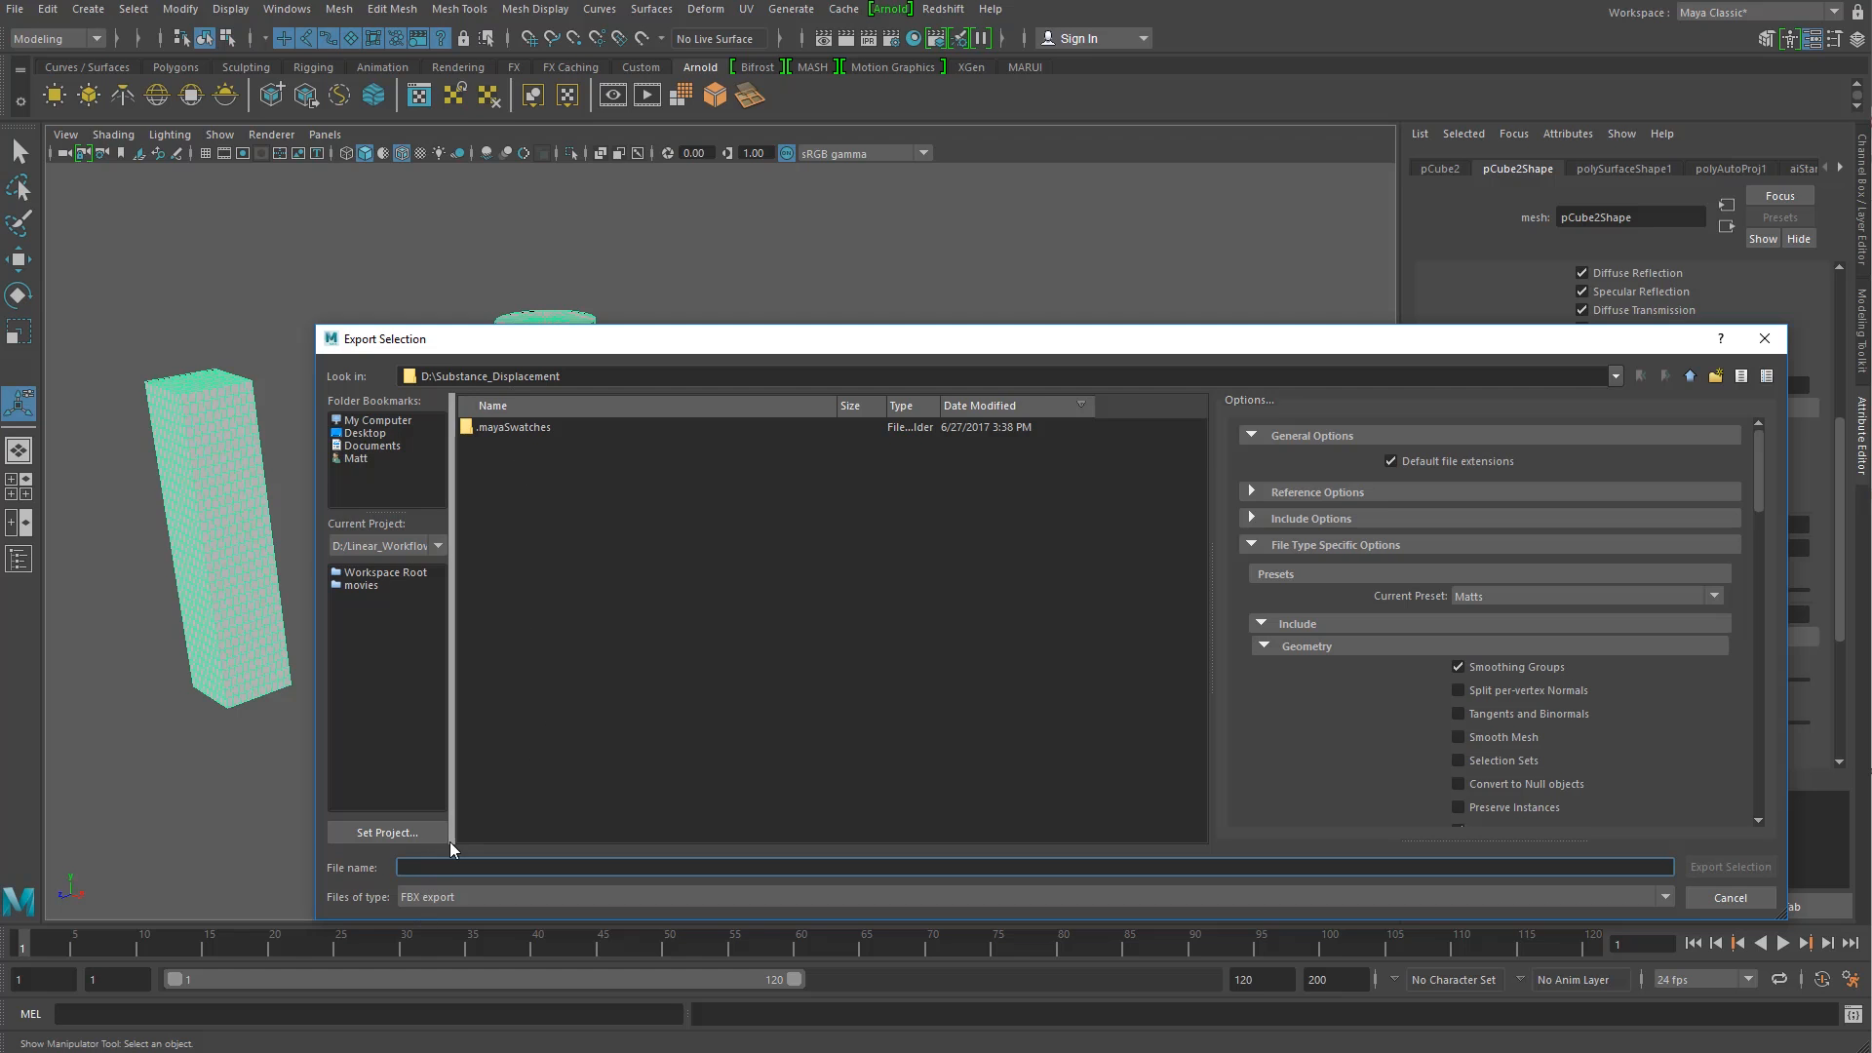
pyautogui.write('Export_Maya_G')
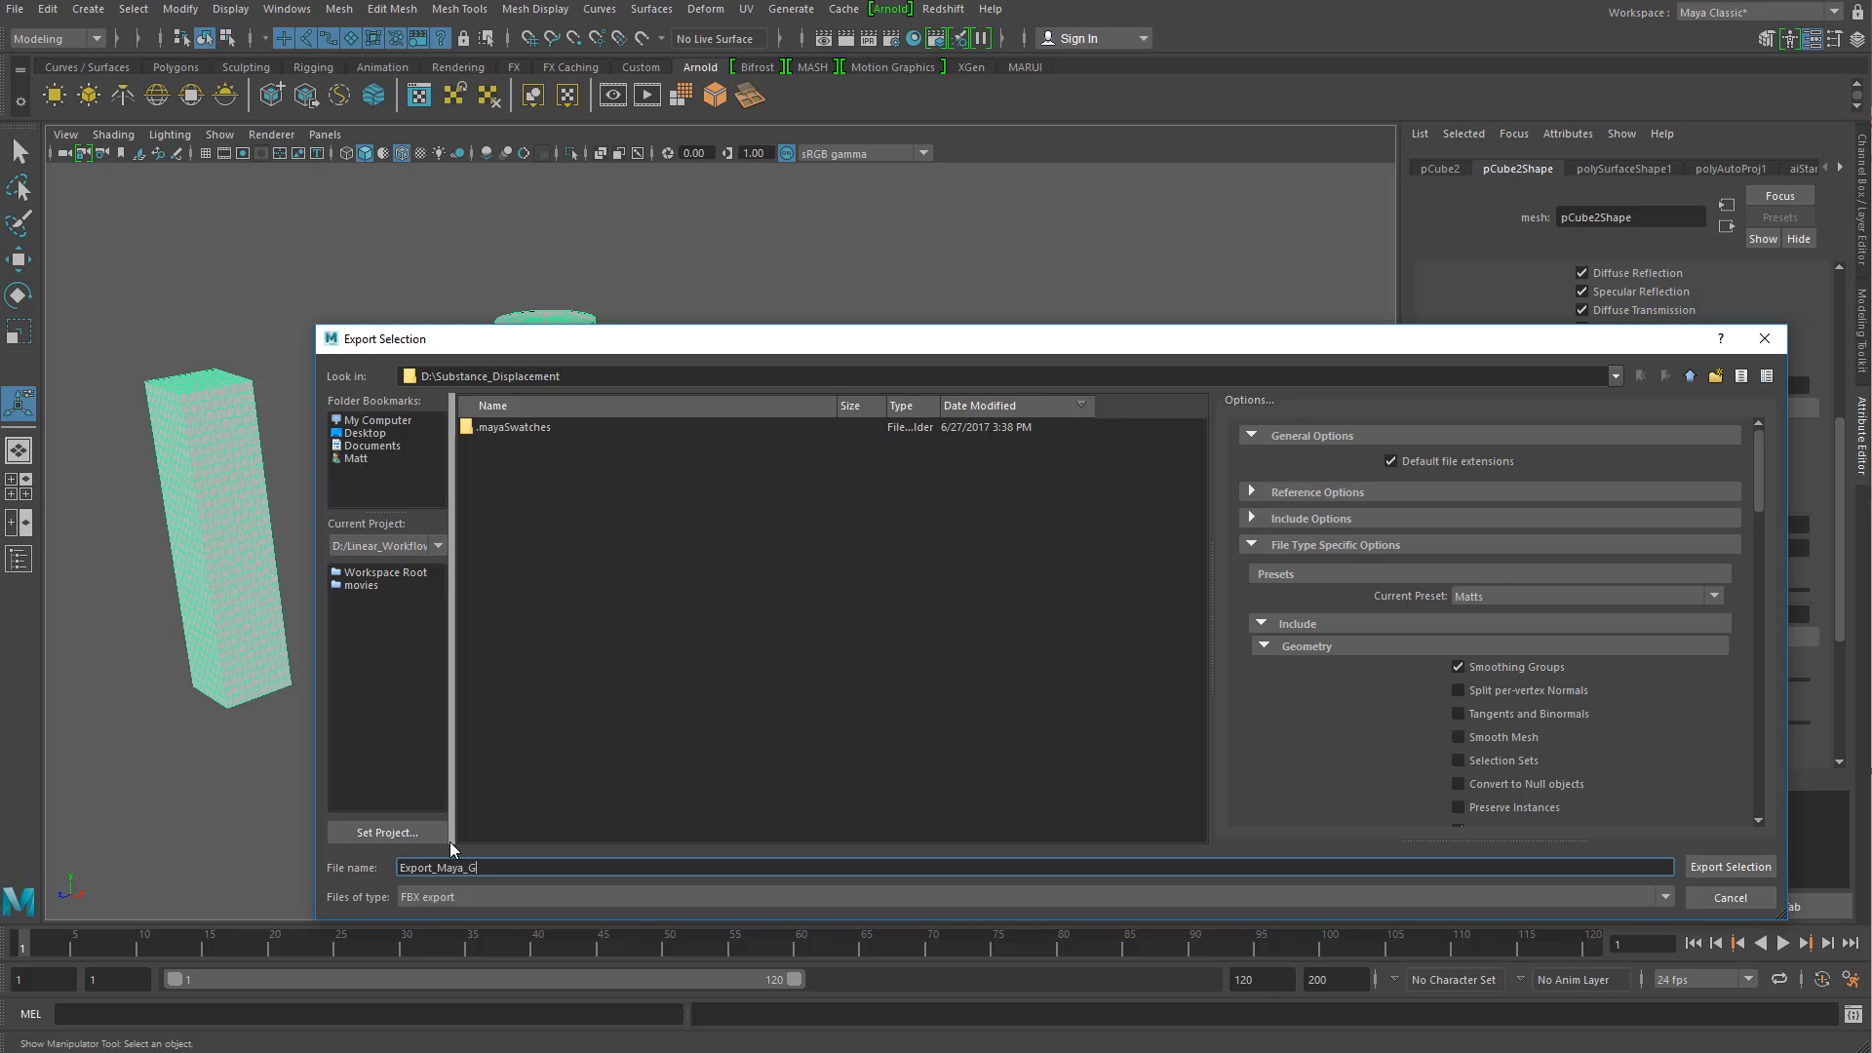
pyautogui.write('eo')
pyautogui.press('Return')
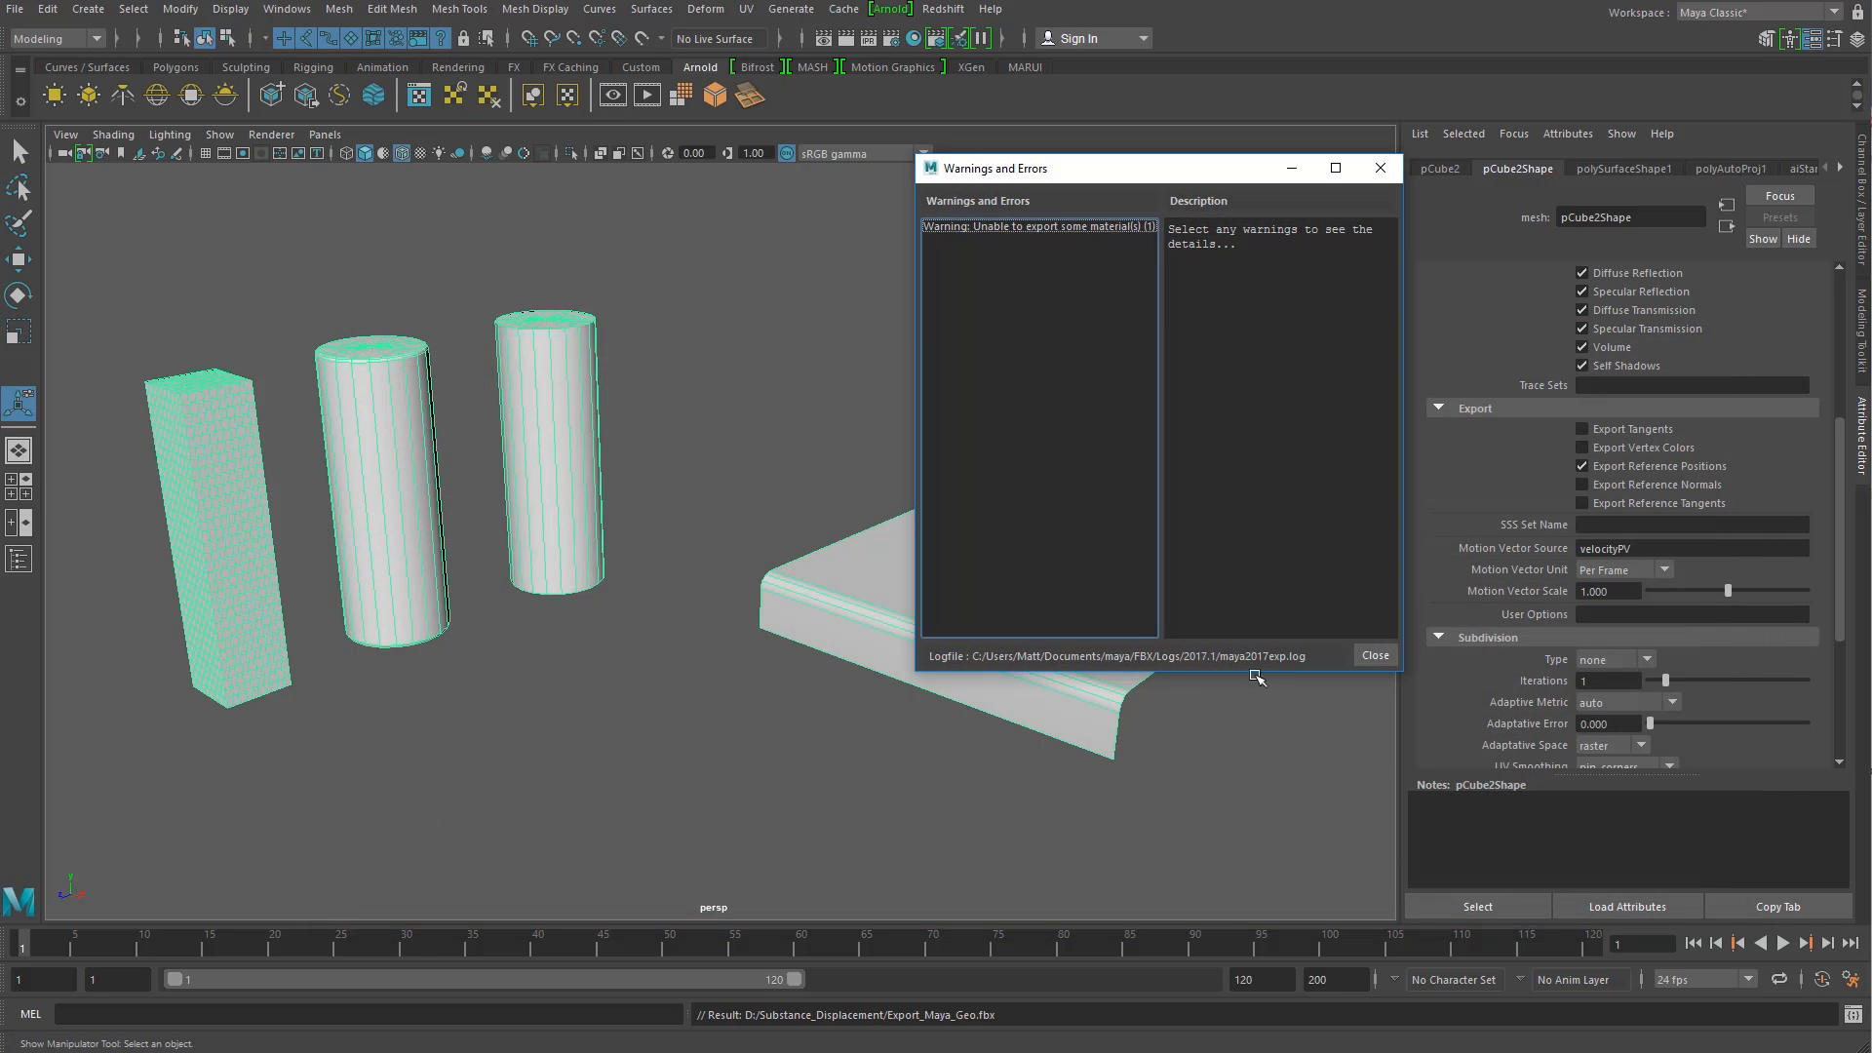
pyautogui.click(1368, 659)
pyautogui.click(627, 650)
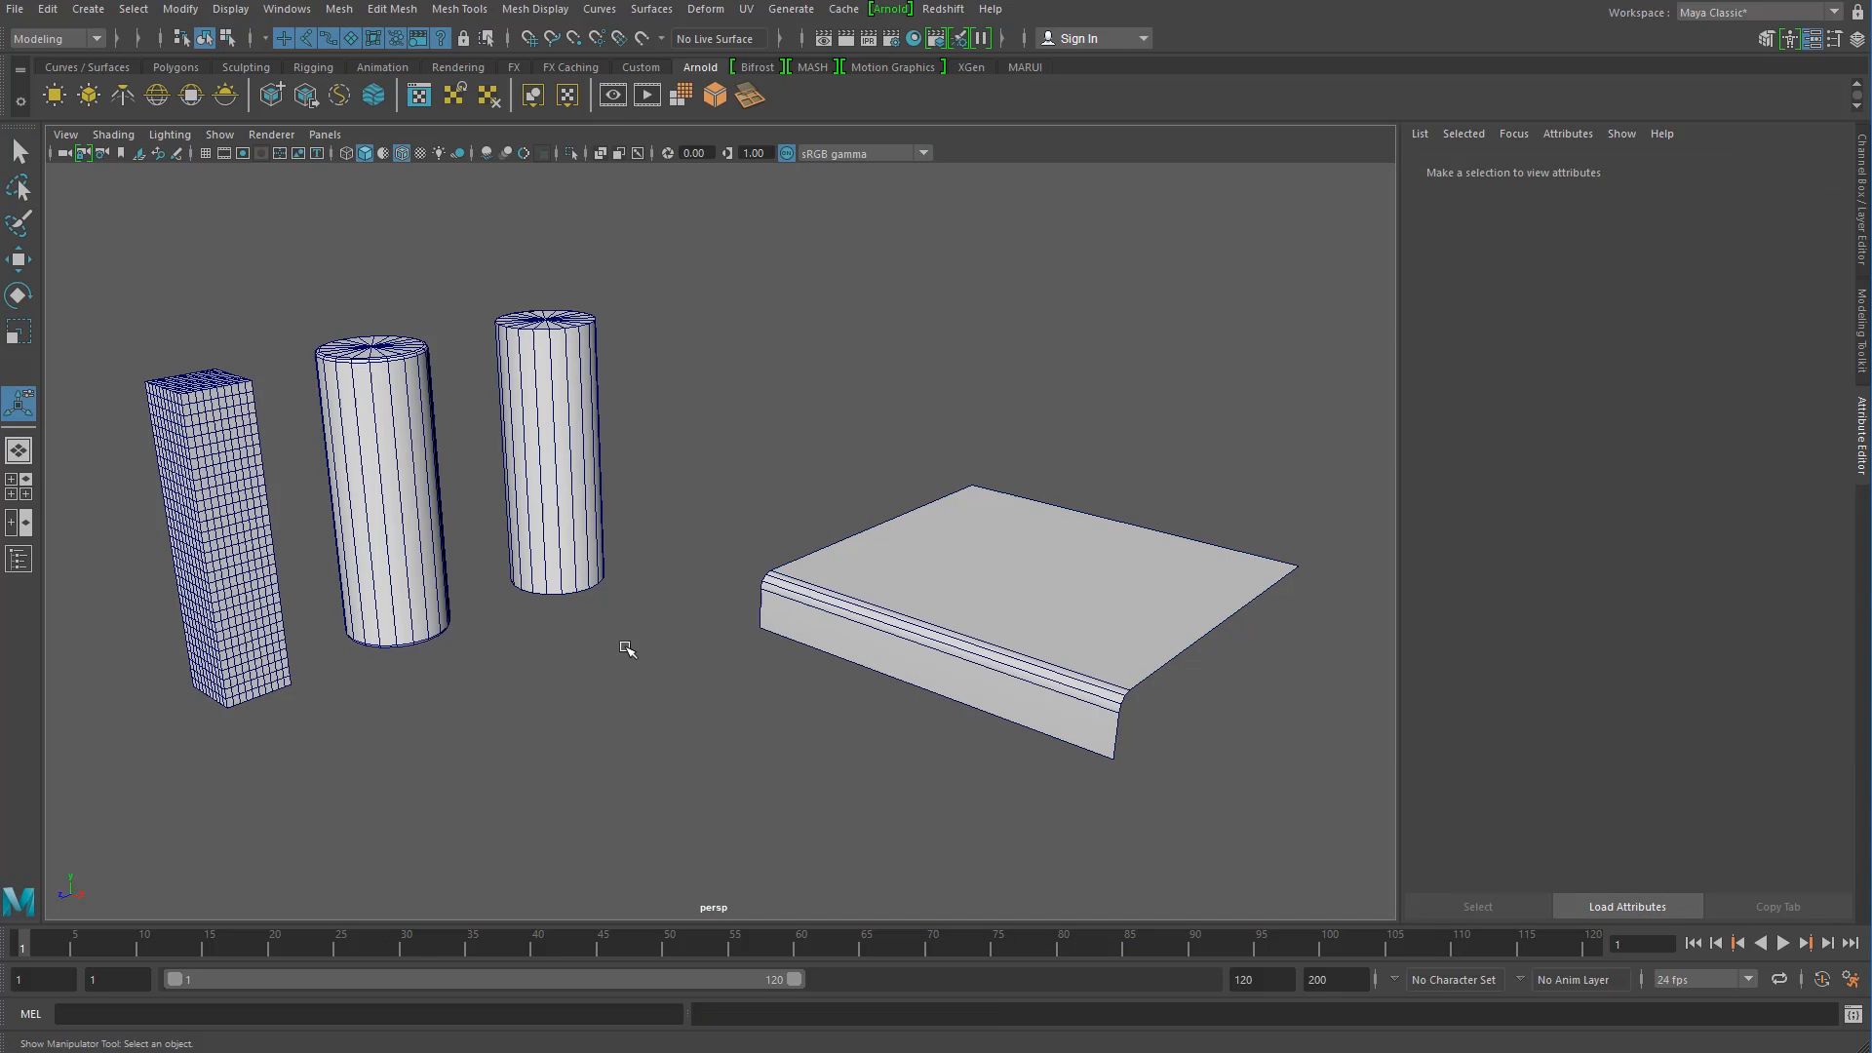
# Step: Review the Geometry settings of the FBX export preset in the selection export options
pyautogui.click(16, 12)
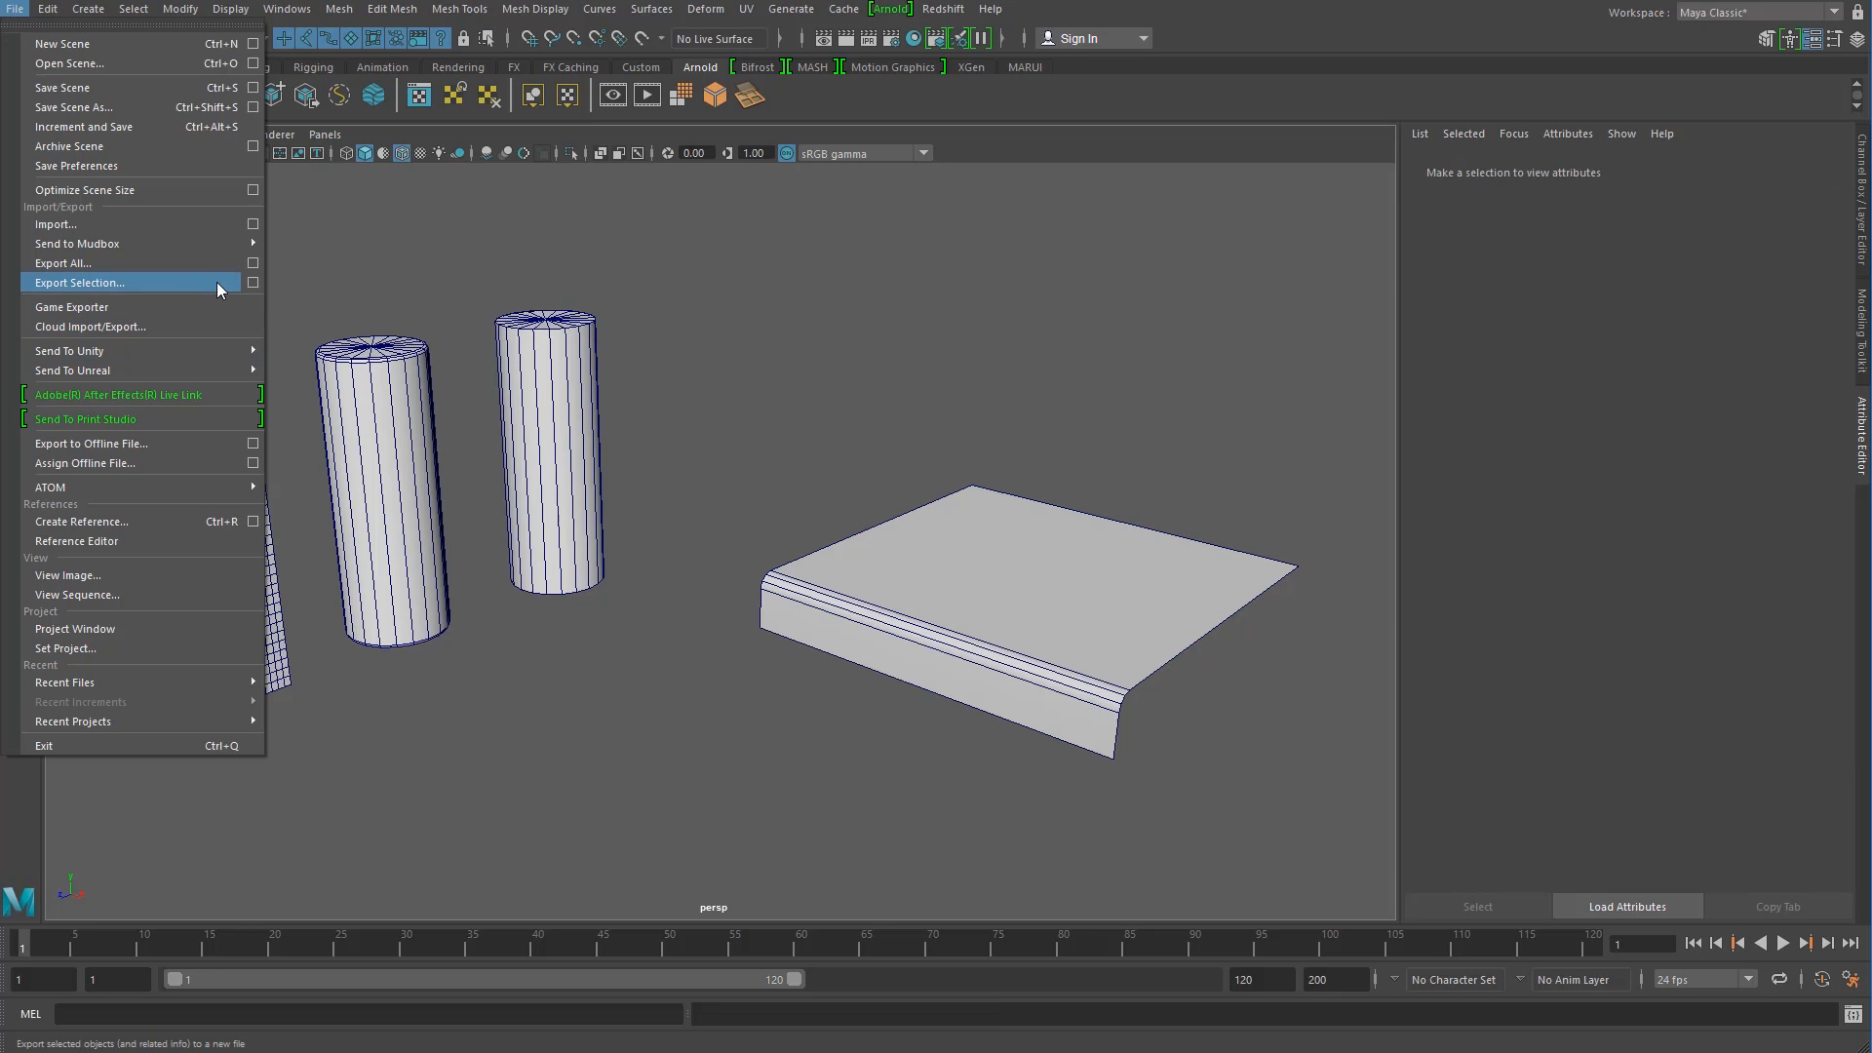
pyautogui.click(253, 283)
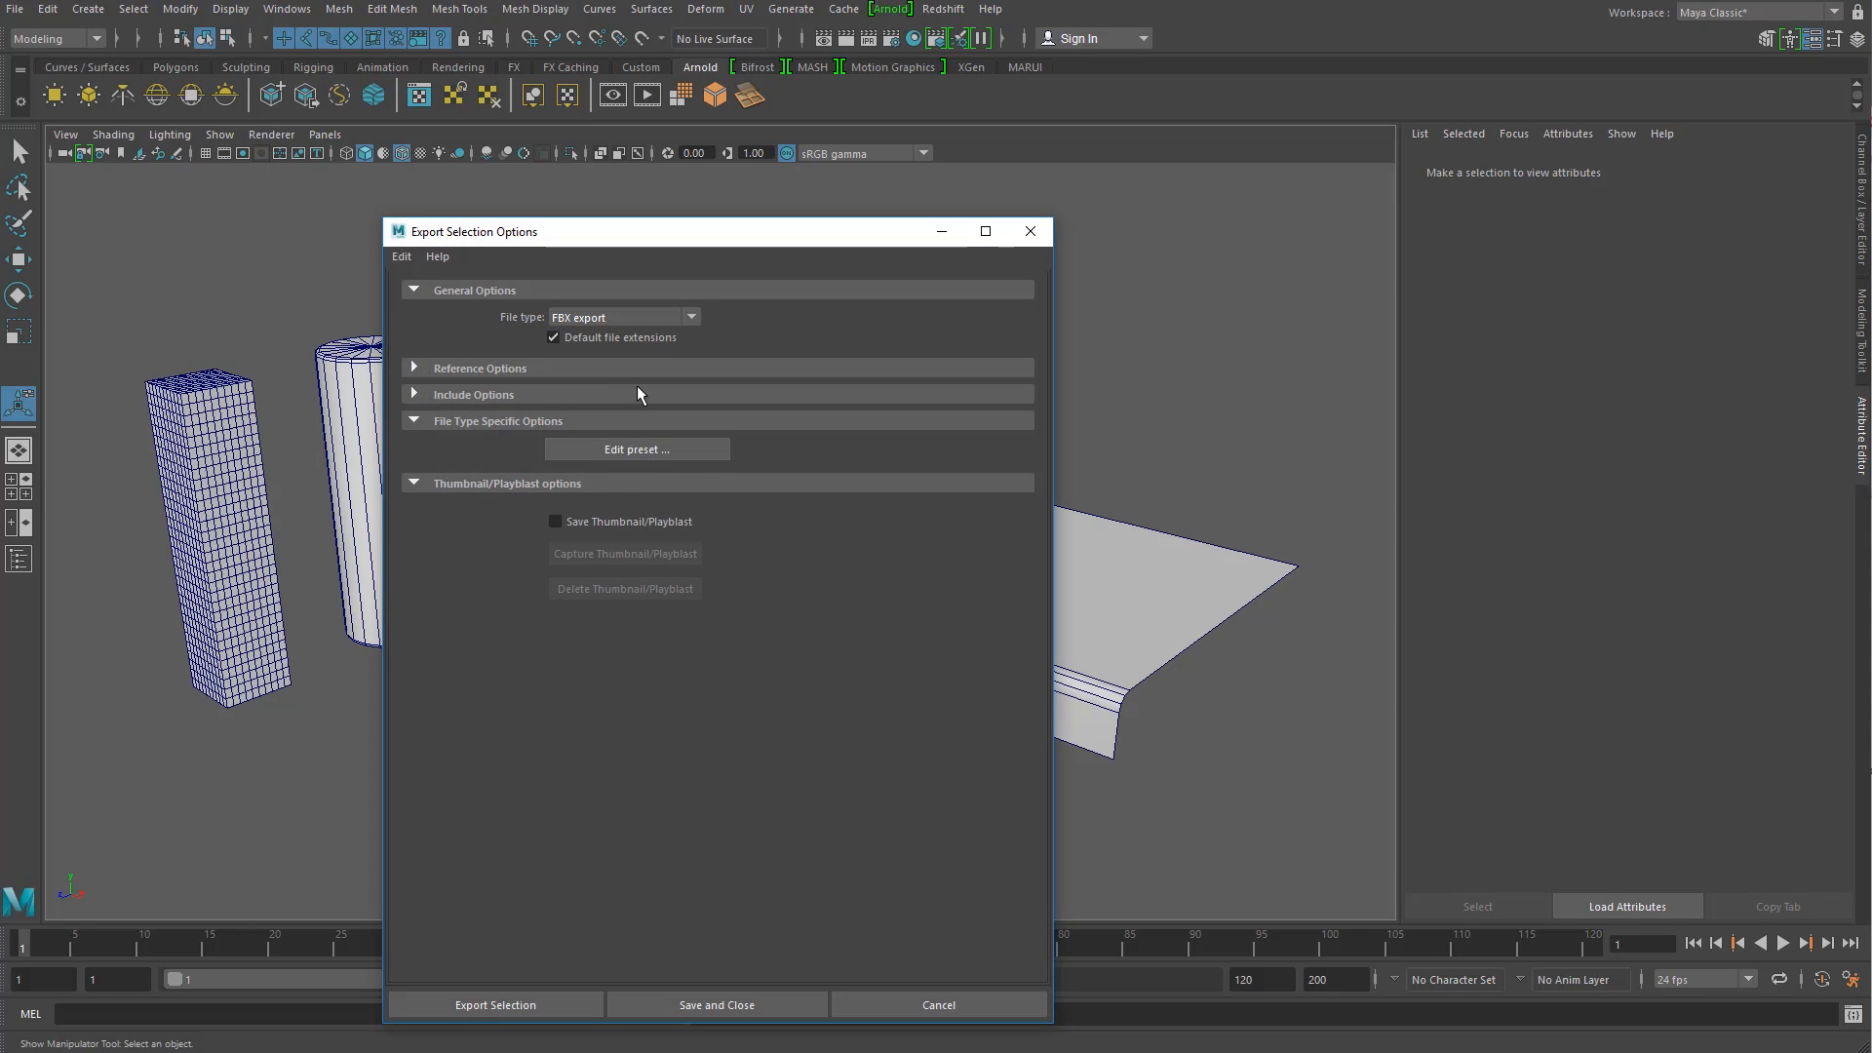
pyautogui.click(640, 449)
pyautogui.moveTo(999, 256); pyautogui.dragTo(823, 264)
pyautogui.click(710, 461)
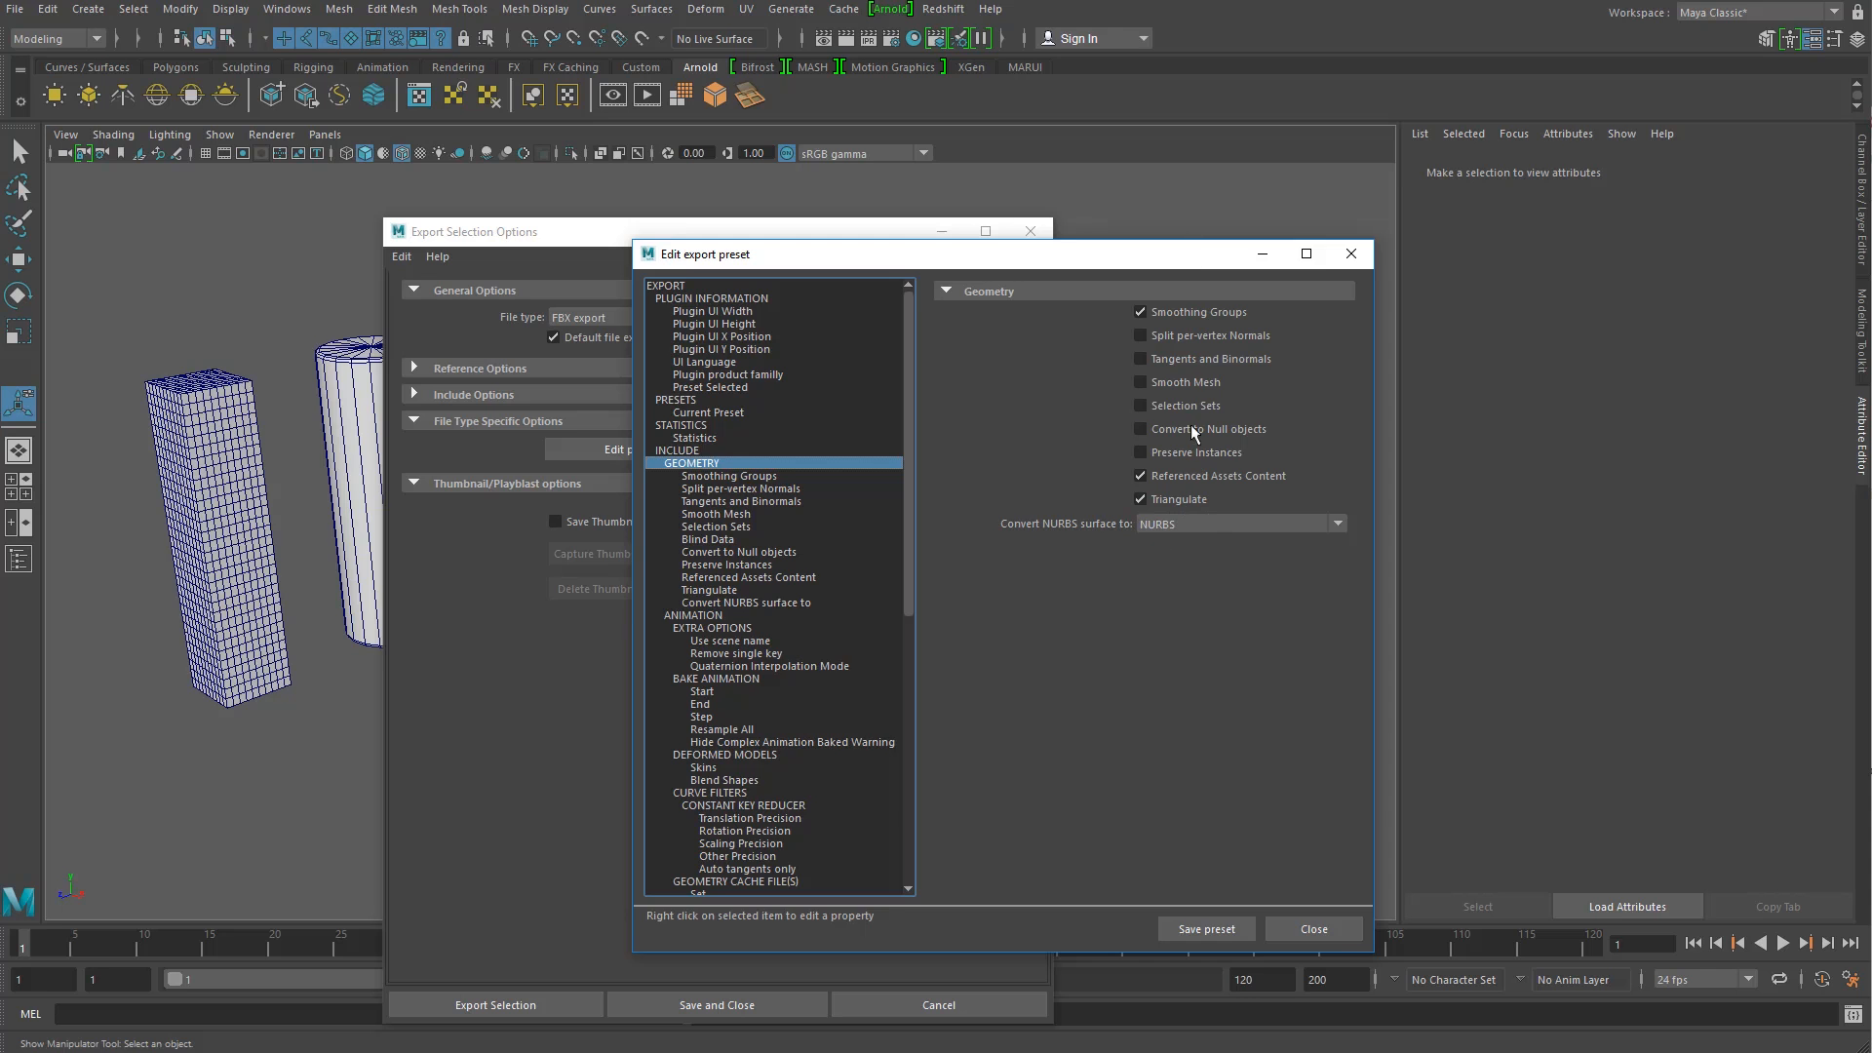
pyautogui.click(1350, 254)
pyautogui.click(1031, 231)
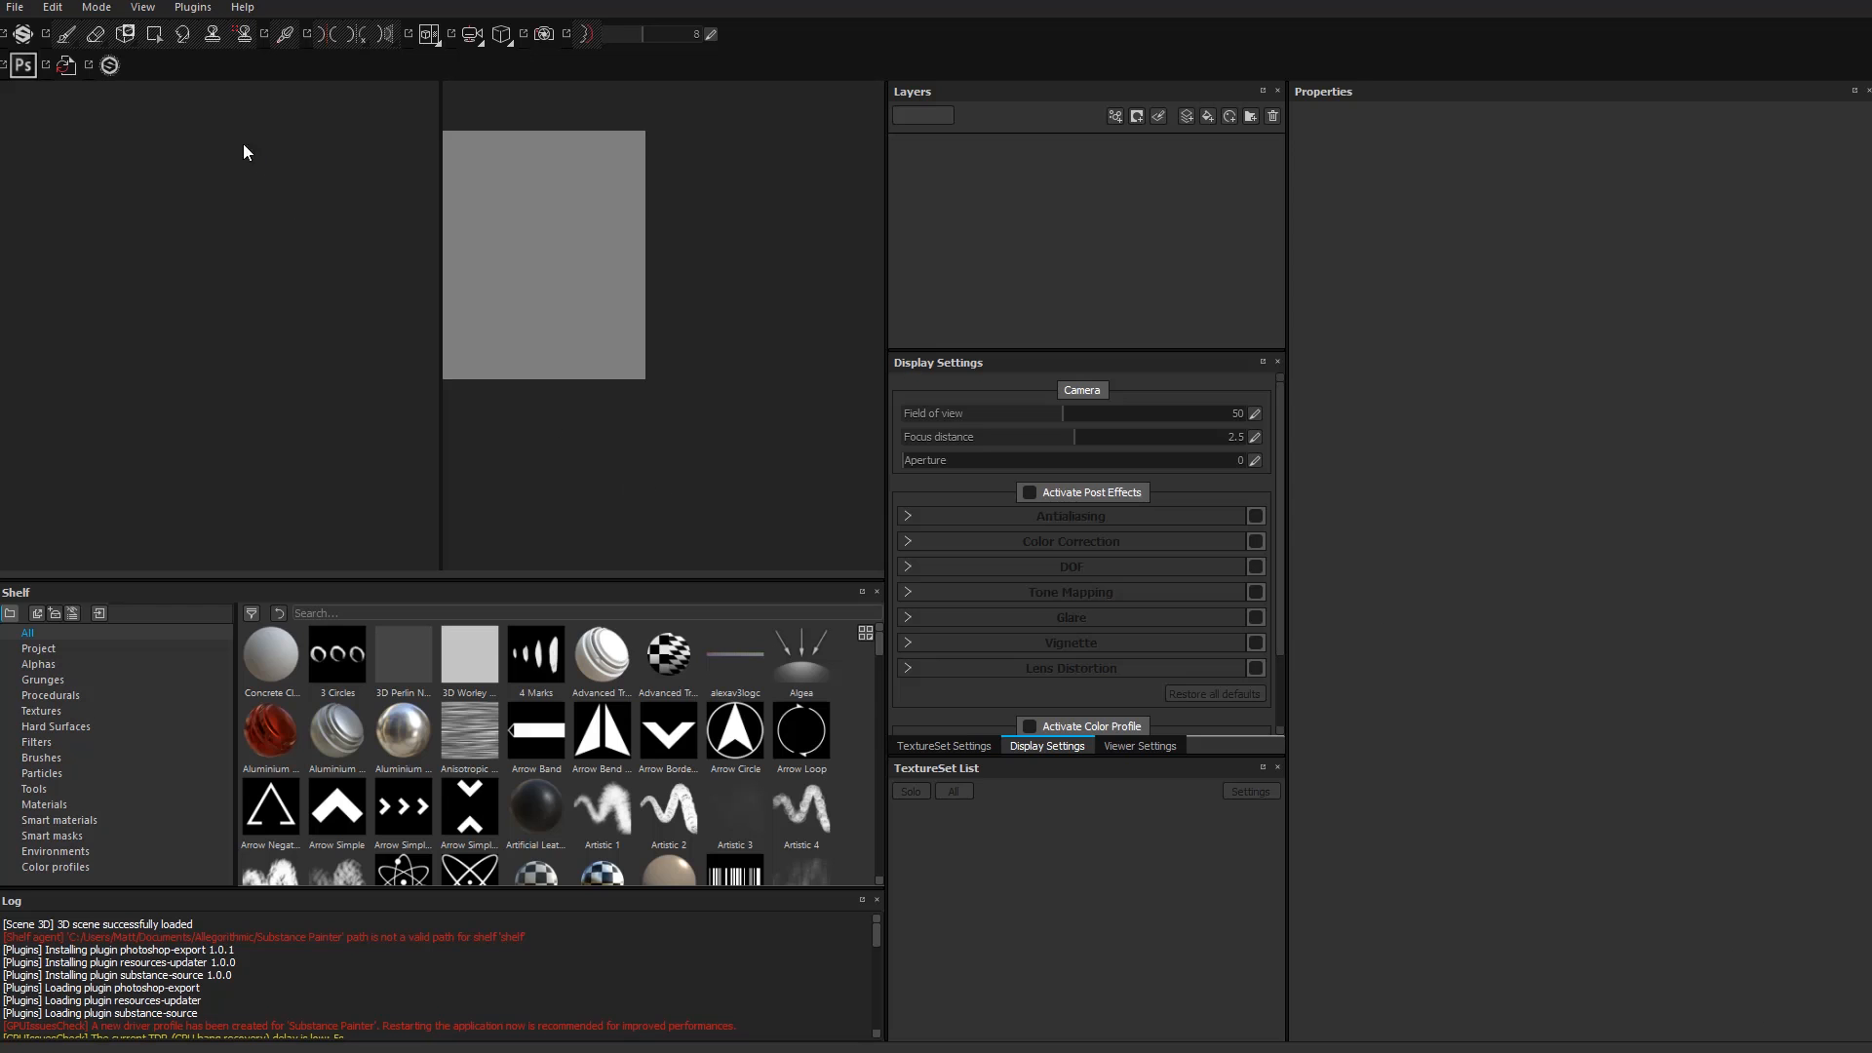
pyautogui.click(241, 7)
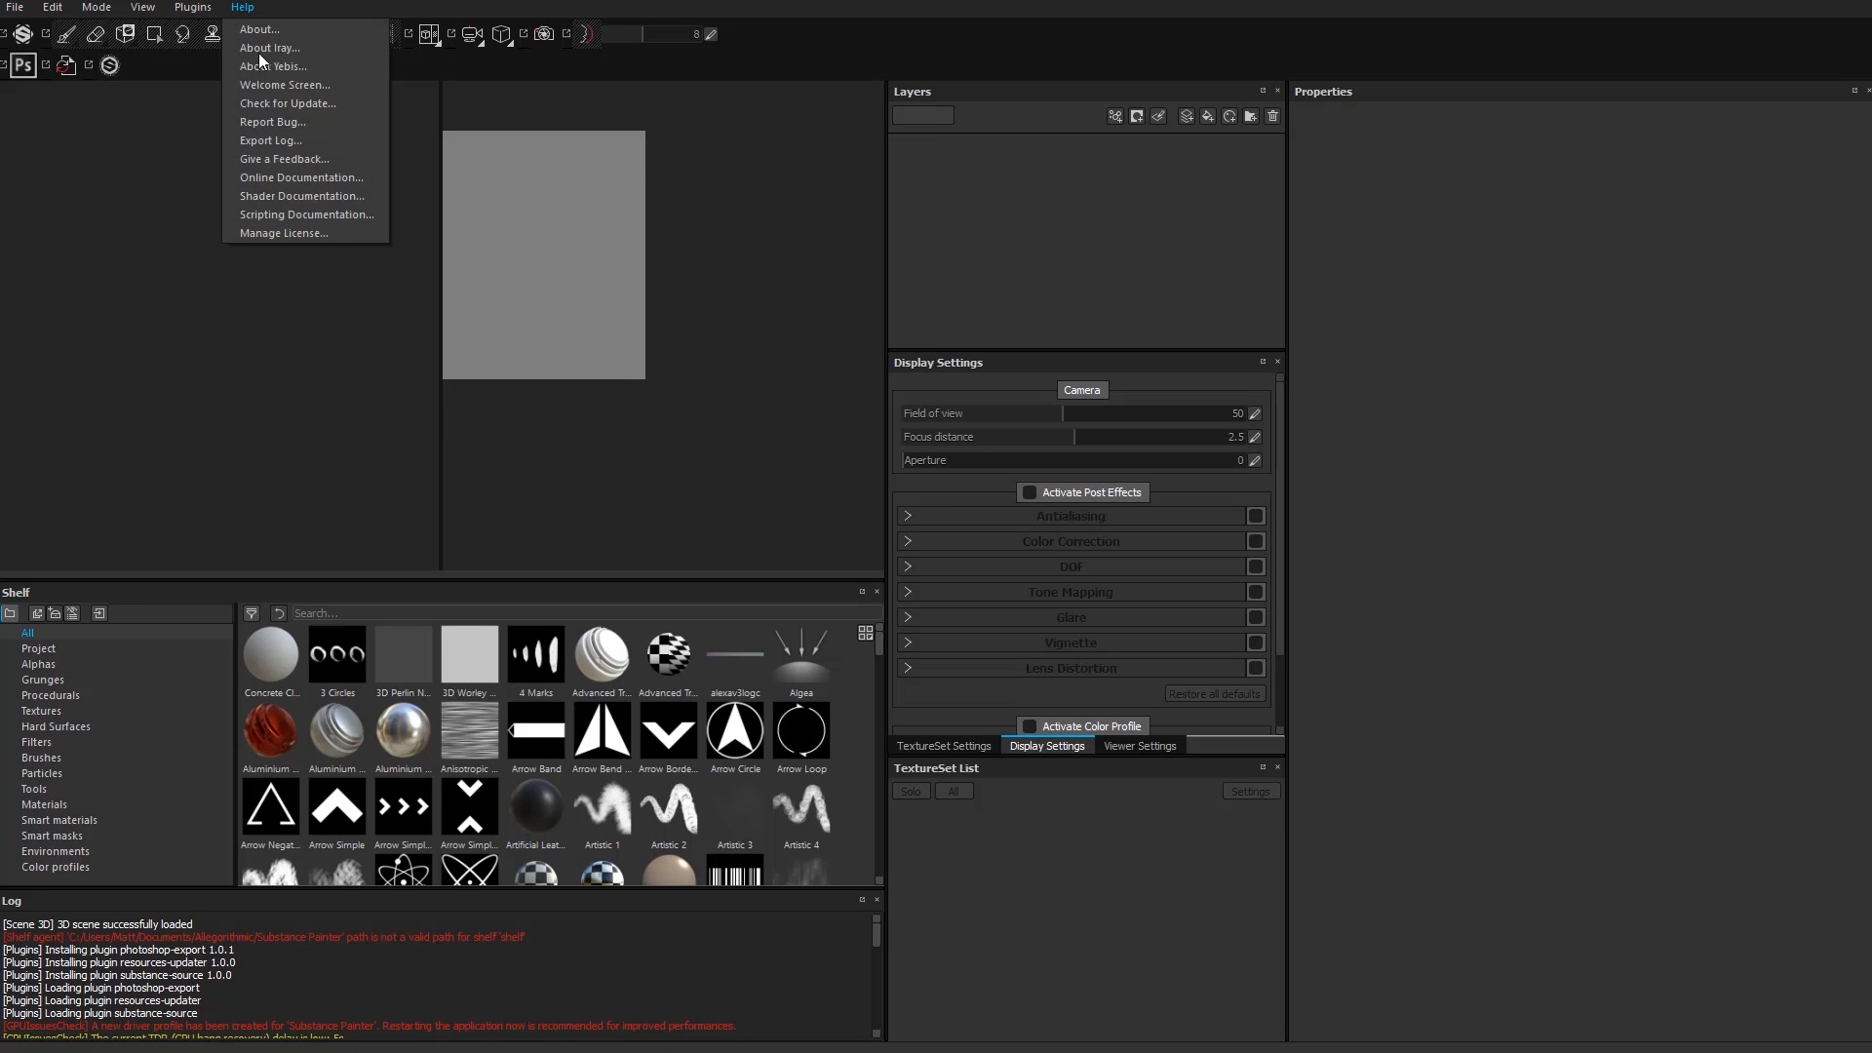
pyautogui.click(657, 417)
pyautogui.scroll(4, 496, 363)
pyautogui.scroll(-9, 499, 360)
pyautogui.keyDown('alt'); pyautogui.moveTo(530, 360); pyautogui.dragTo(635, 431, button='middle'); pyautogui.keyUp('alt')
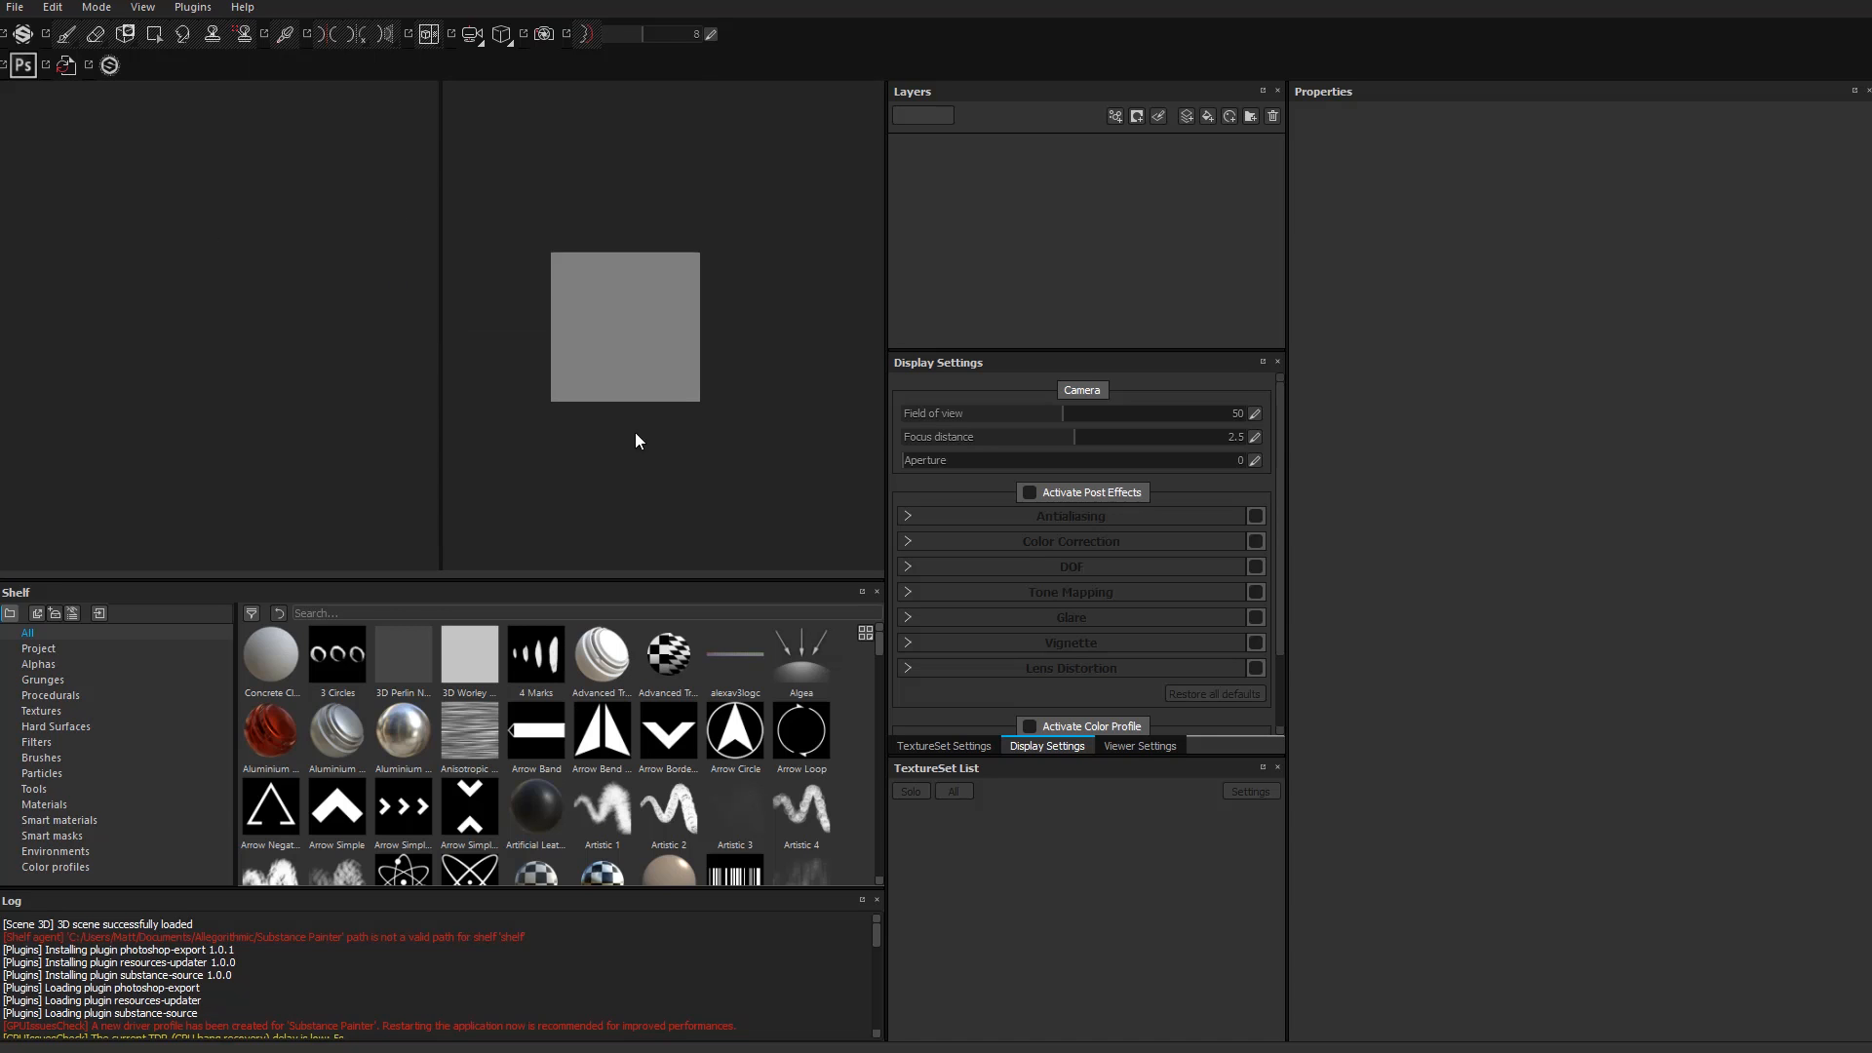
# Step: Start a new project and choose Export_Maya_Geo.fbx from D:\Substance_Displacement as its mesh
pyautogui.click(13, 8)
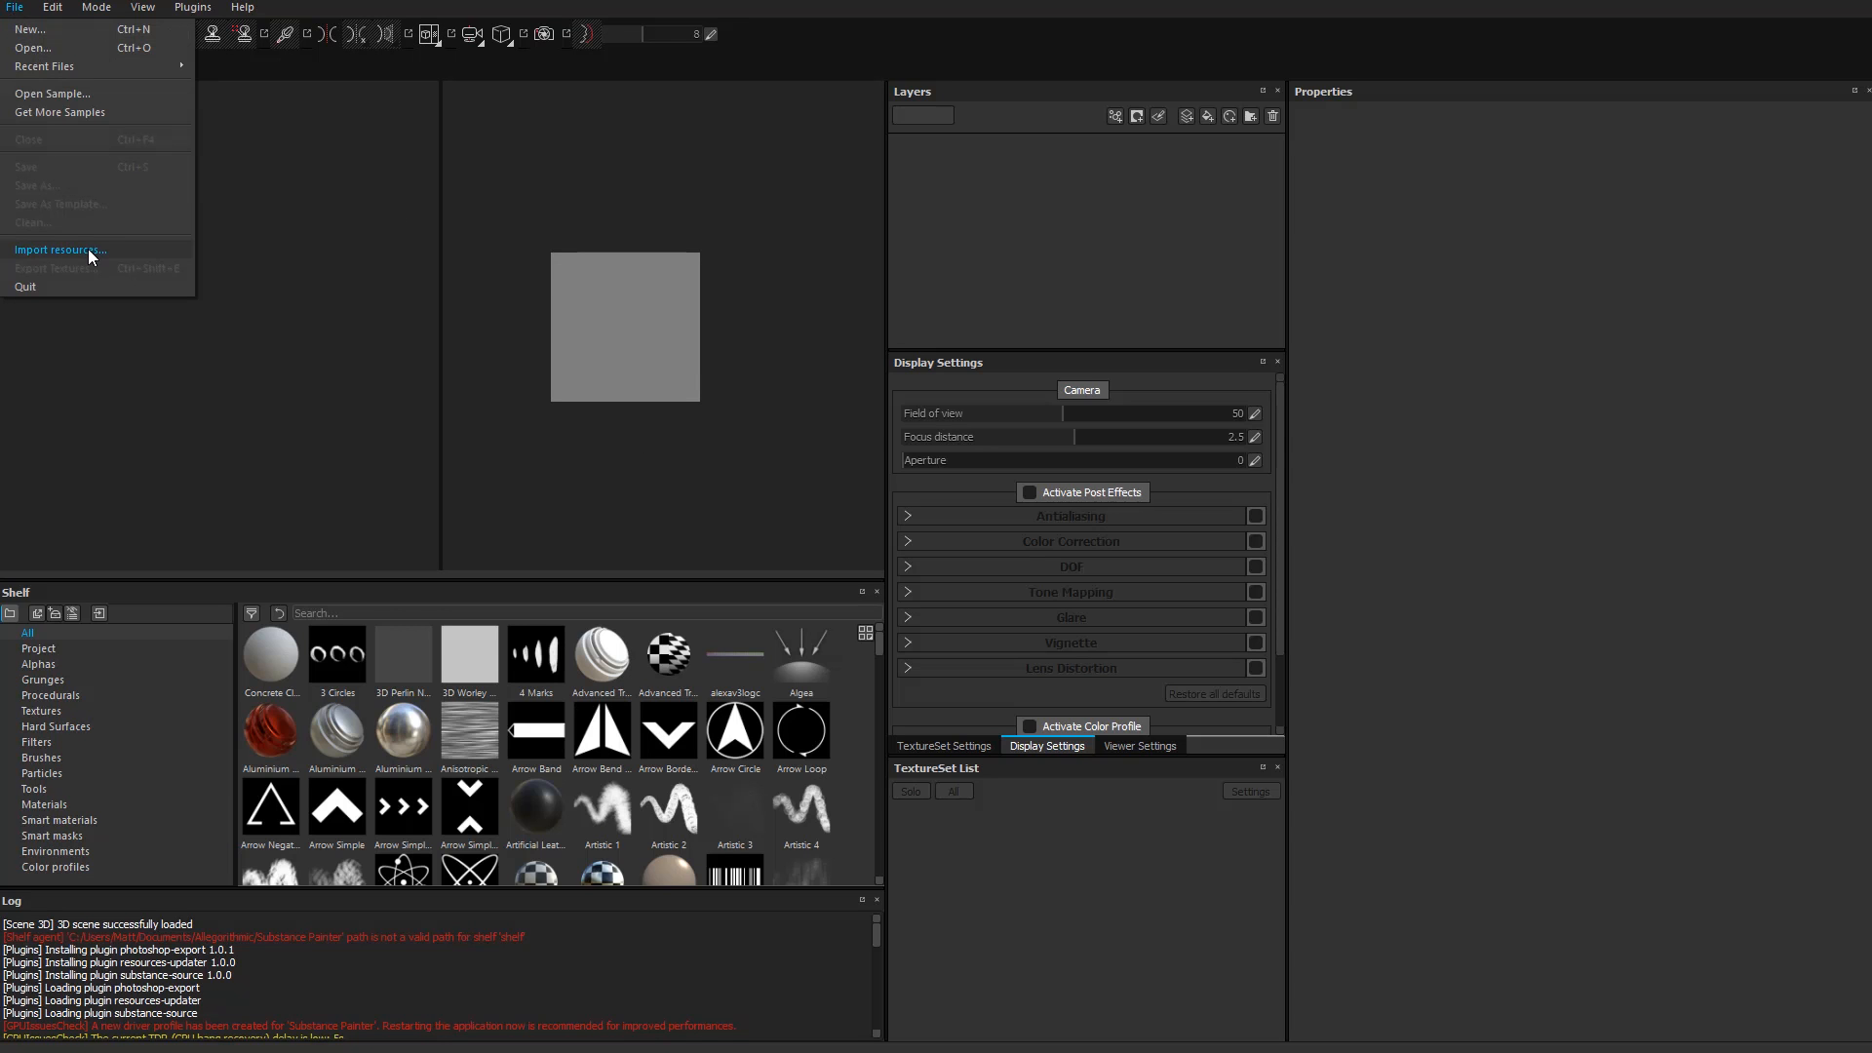
pyautogui.click(41, 29)
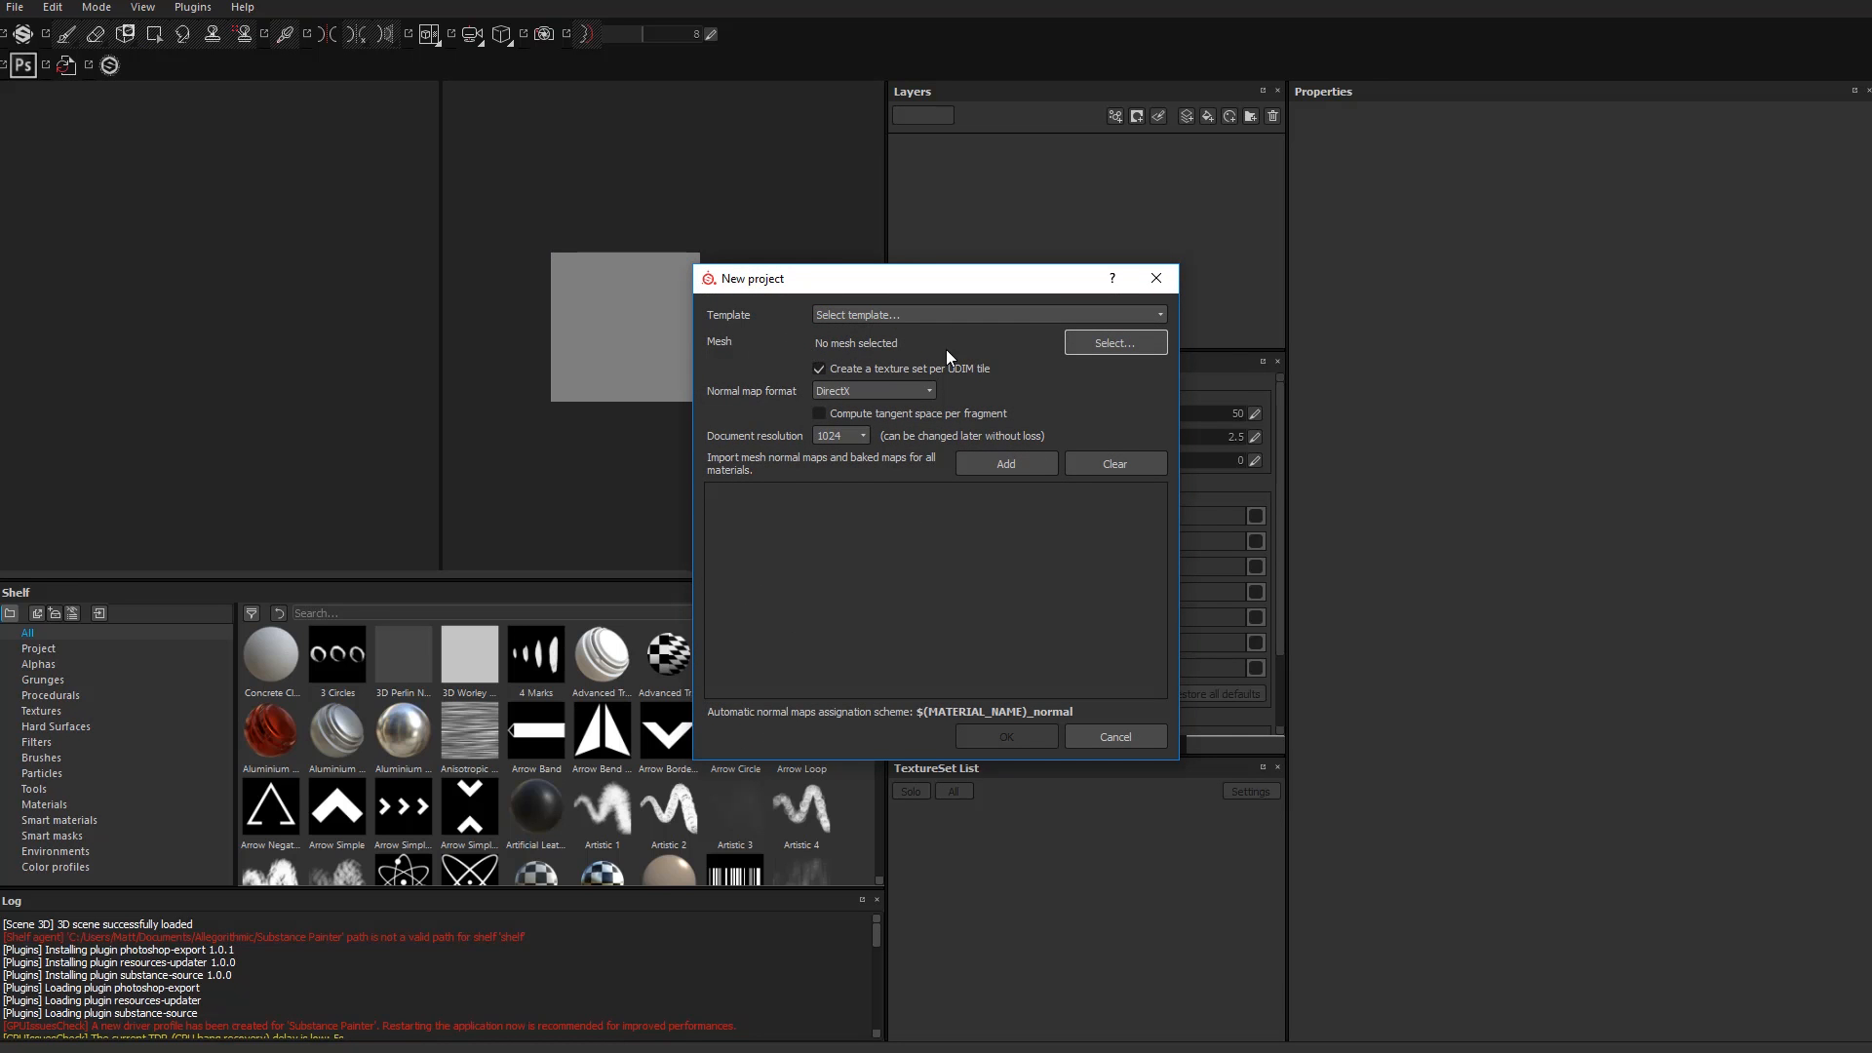
pyautogui.click(1114, 342)
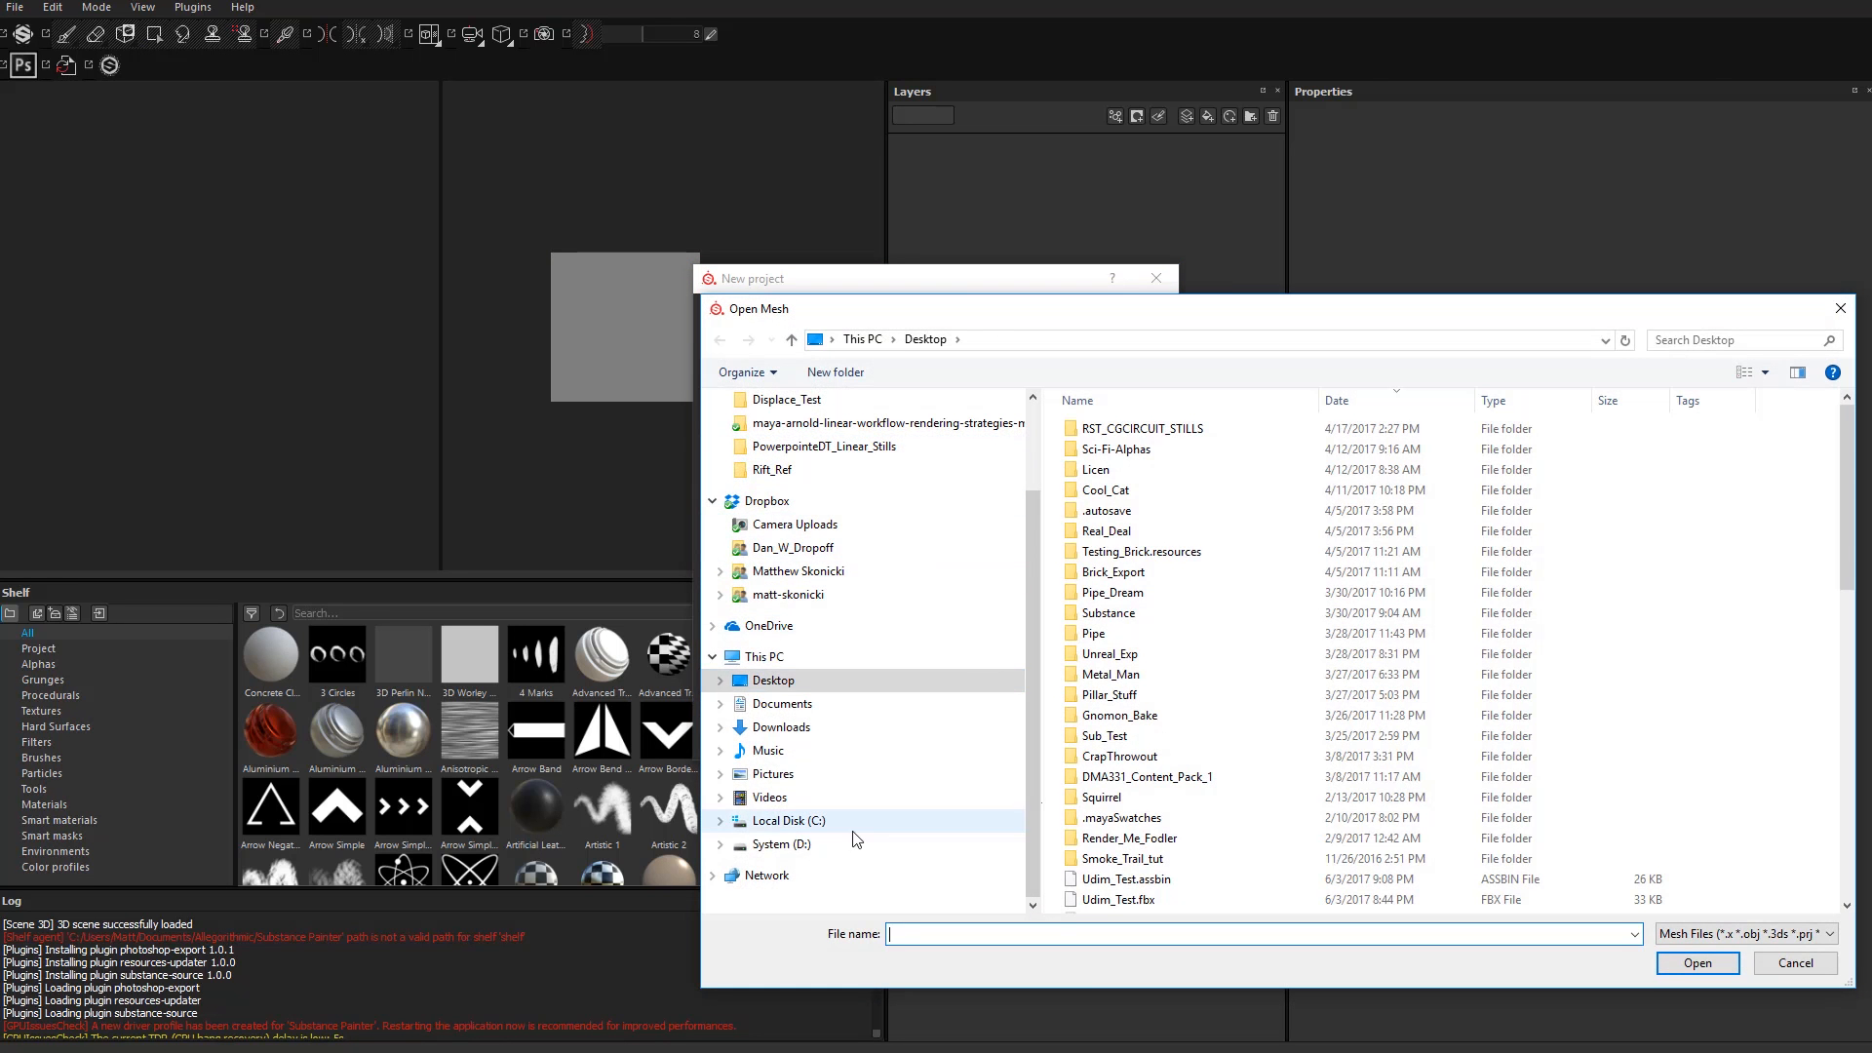
pyautogui.click(780, 844)
pyautogui.click(1380, 401)
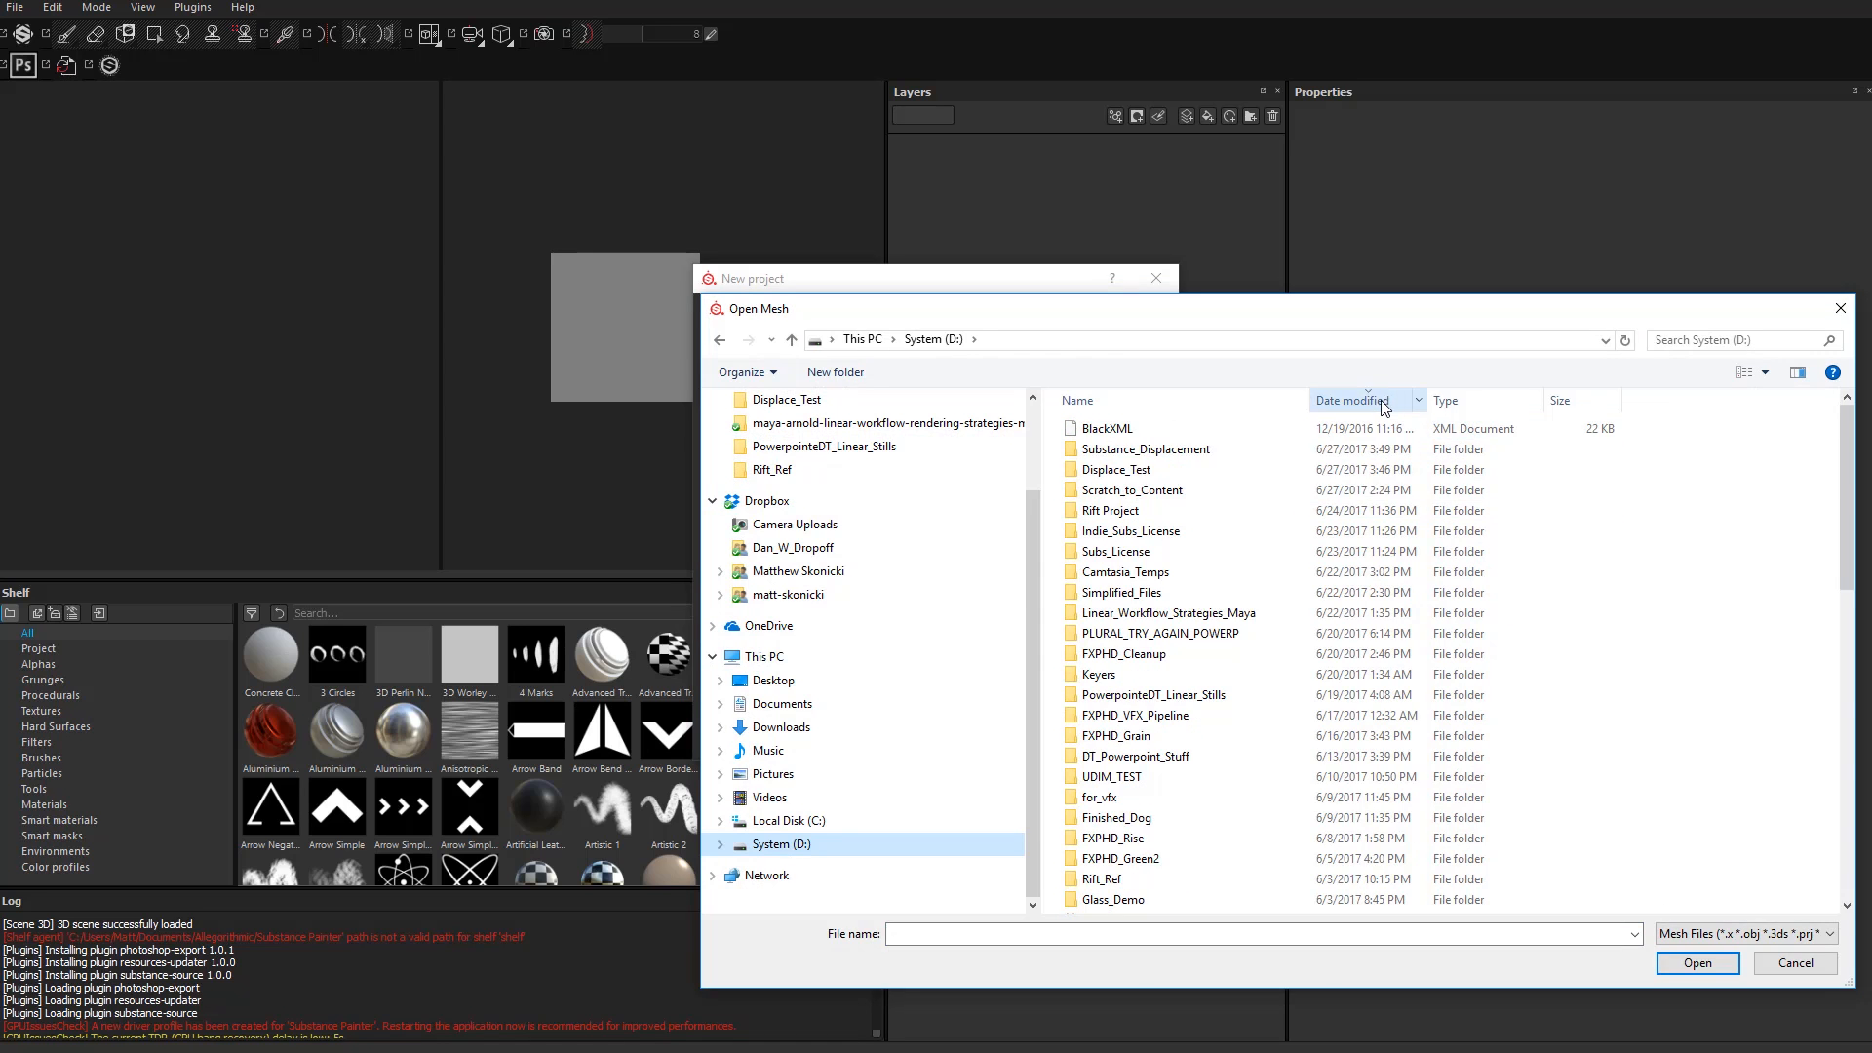
pyautogui.doubleClick(1139, 449)
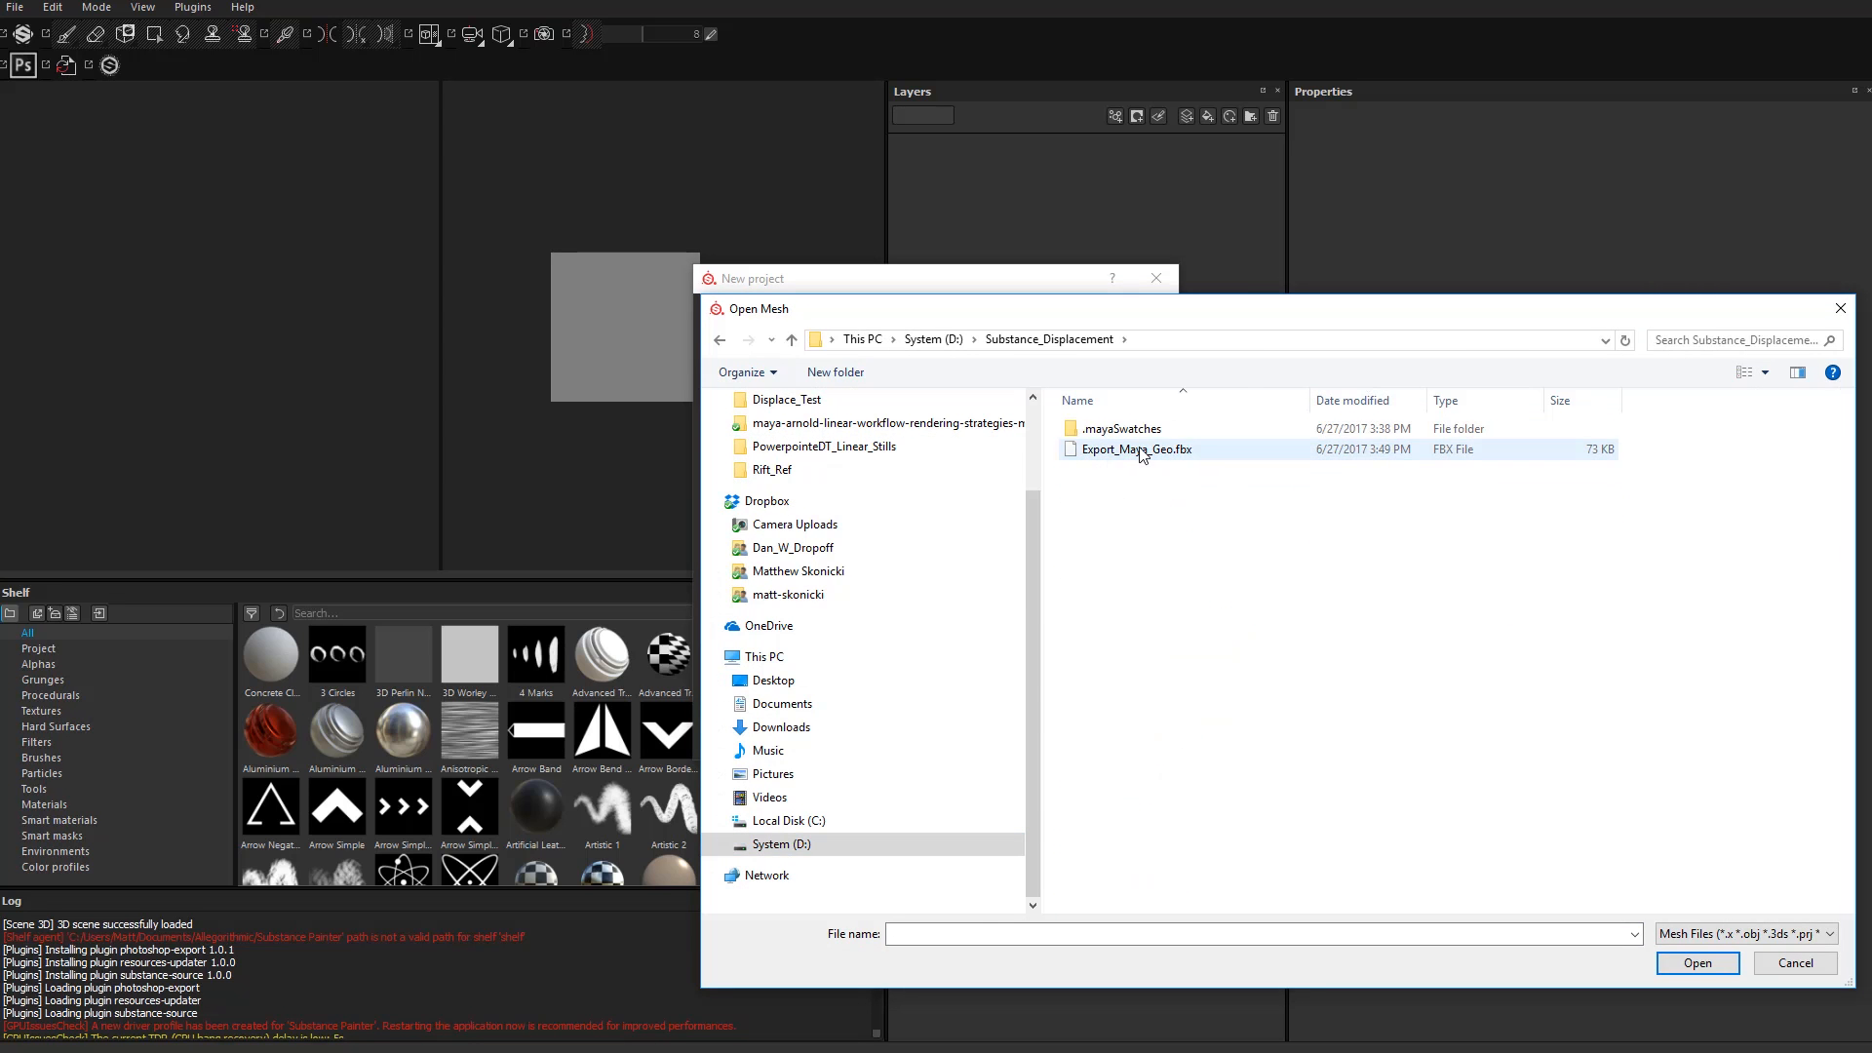
pyautogui.doubleClick(1132, 451)
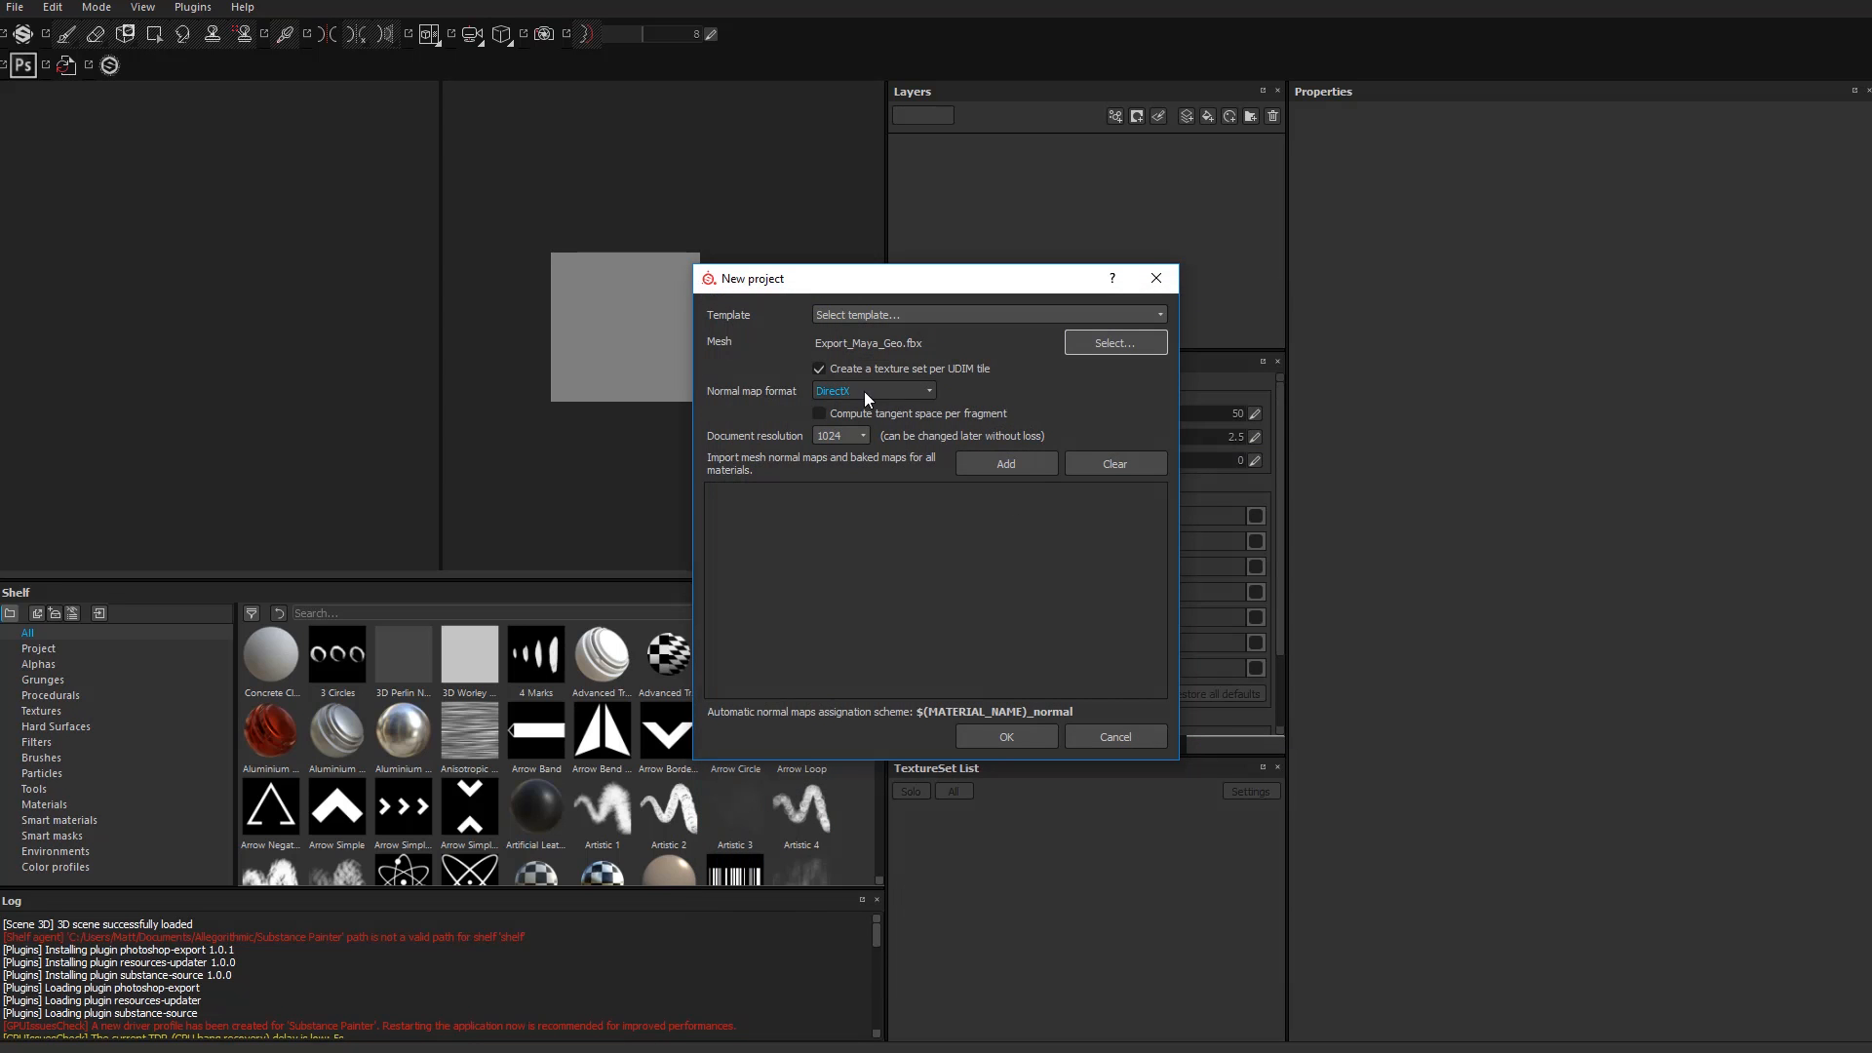
# Step: Create the project with the PBR - Metallic Roughness (allegorithmic) template, 1024 resolution and per-UDIM texture sets turned off
pyautogui.click(818, 370)
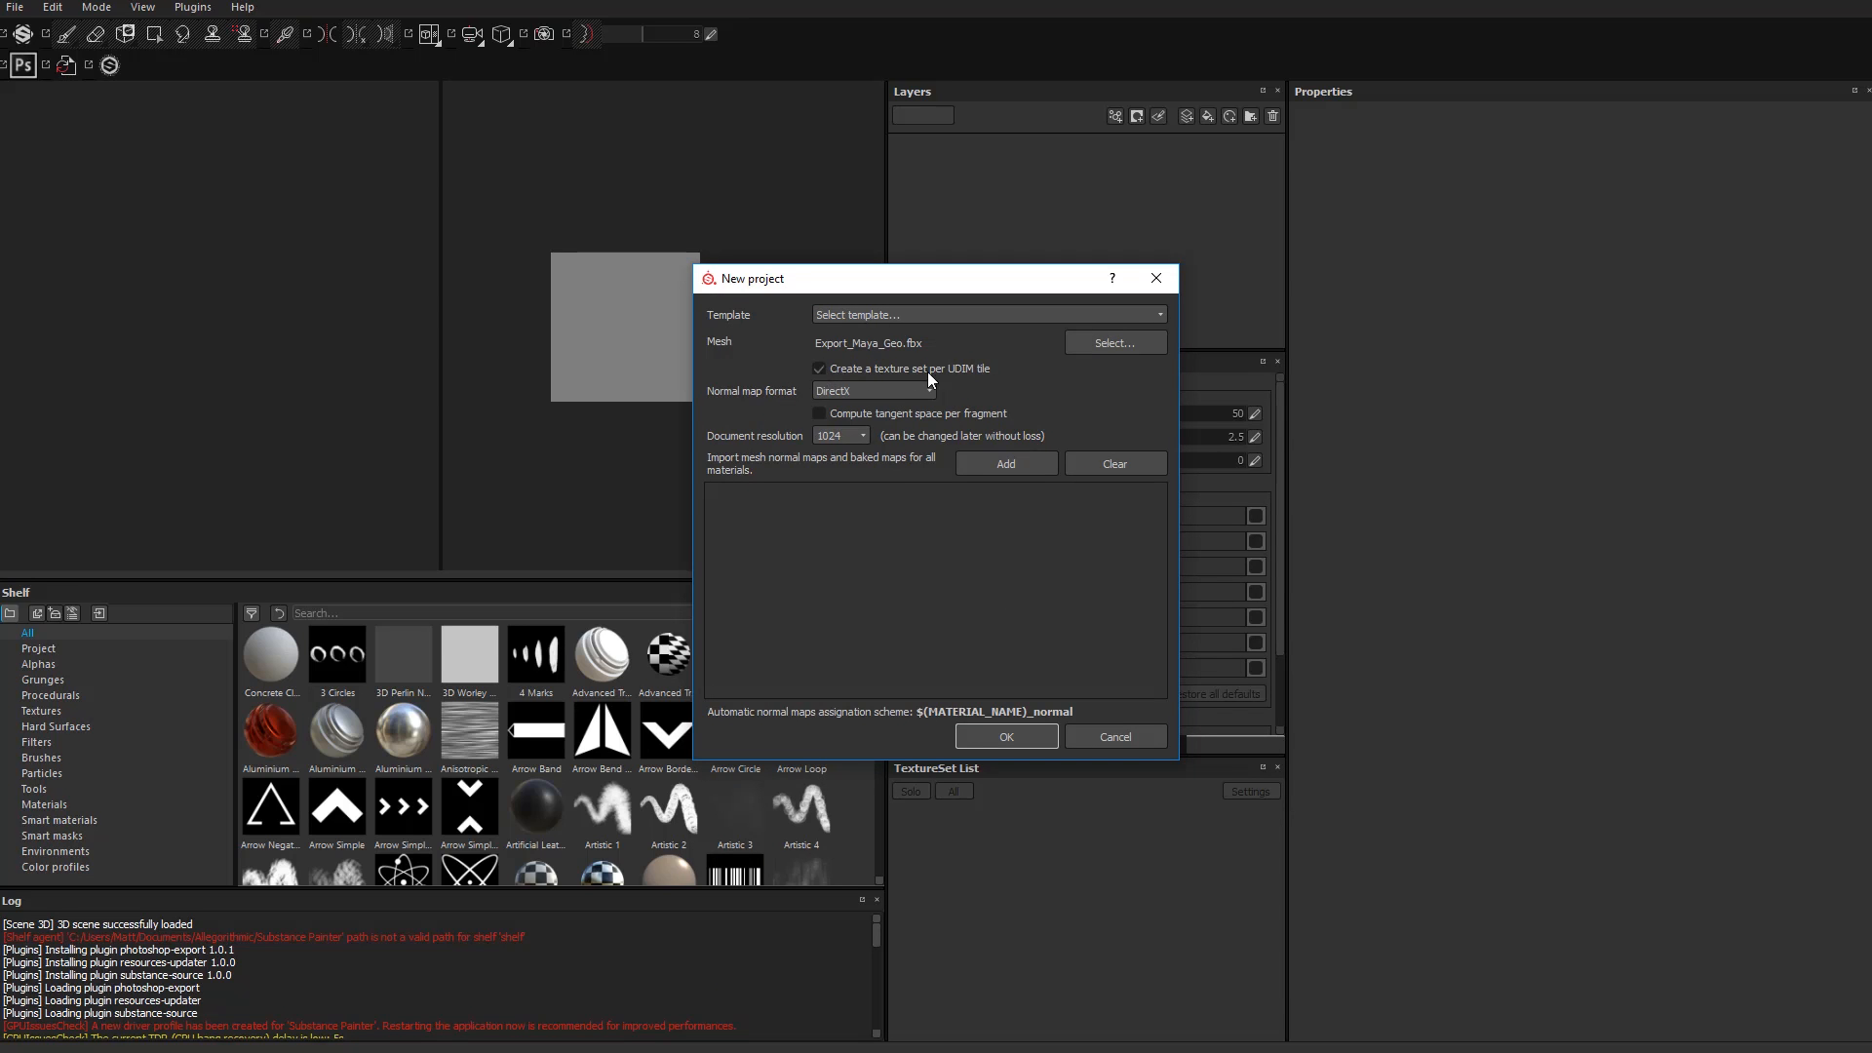
pyautogui.click(846, 369)
pyautogui.click(851, 437)
pyautogui.click(839, 505)
pyautogui.click(892, 314)
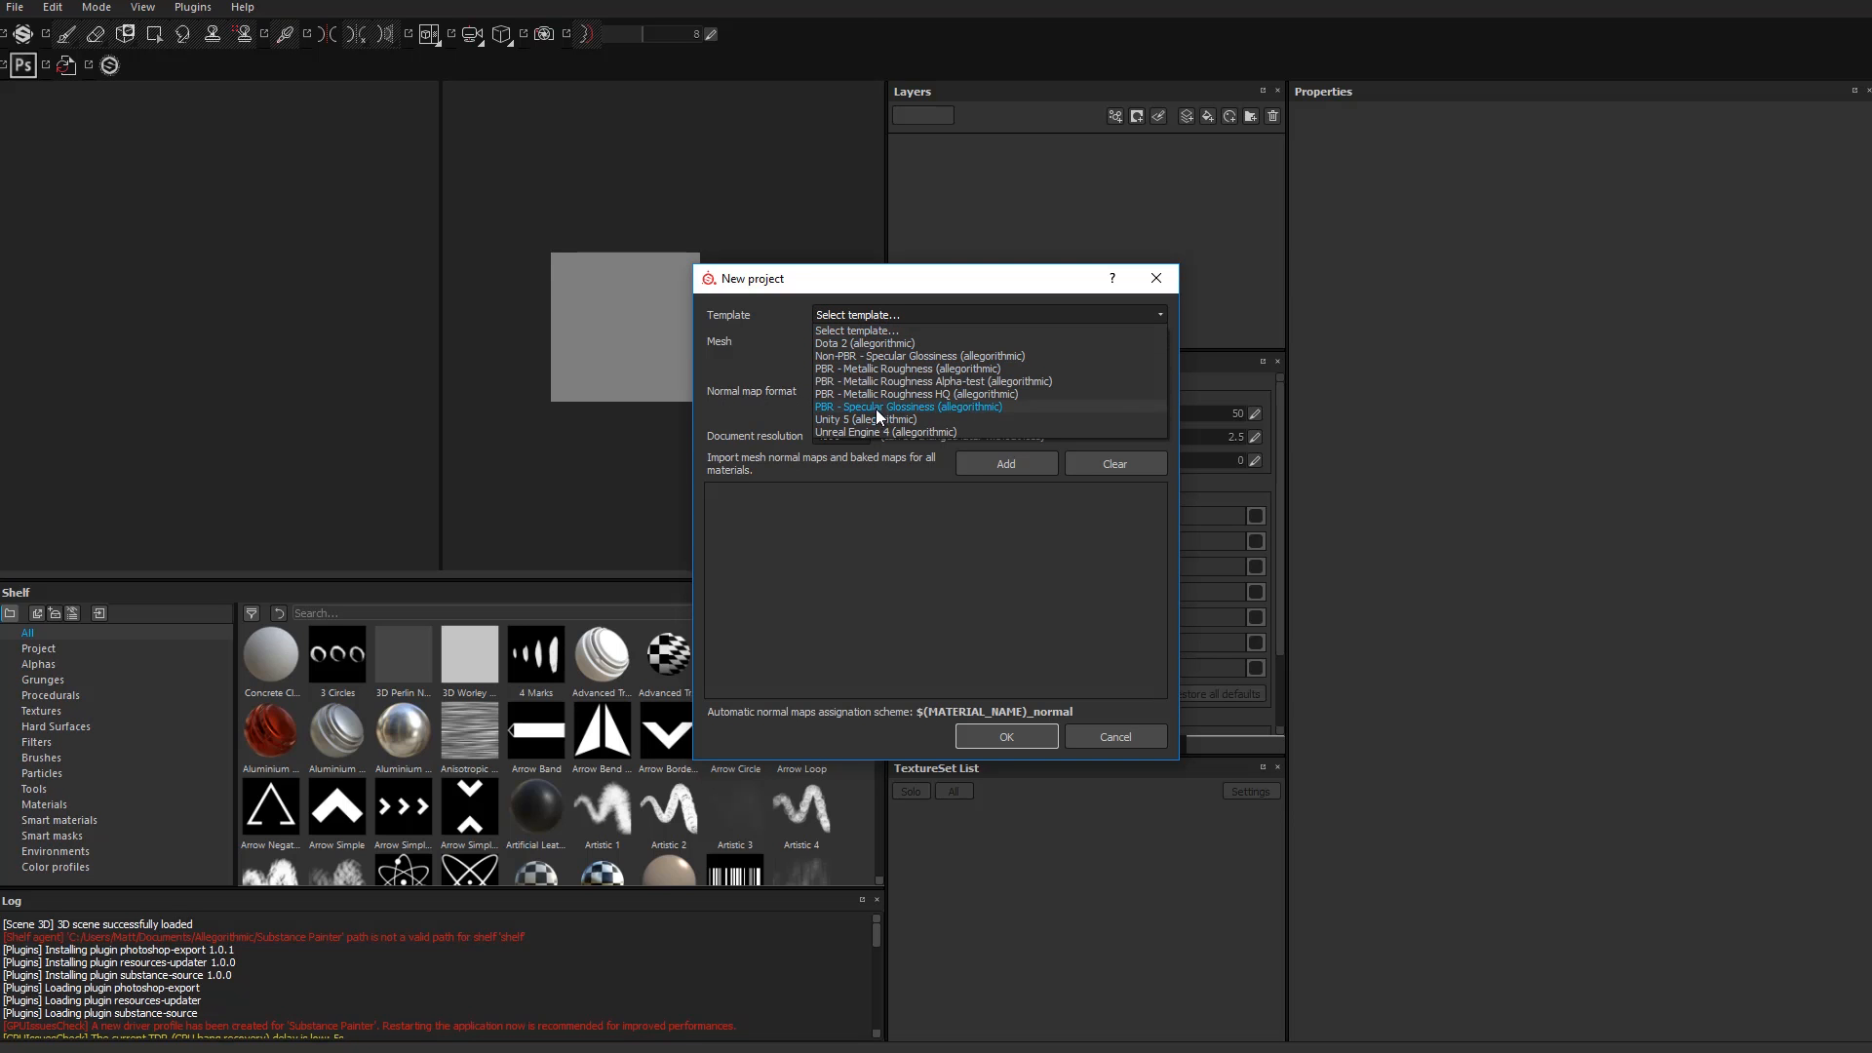
pyautogui.click(925, 370)
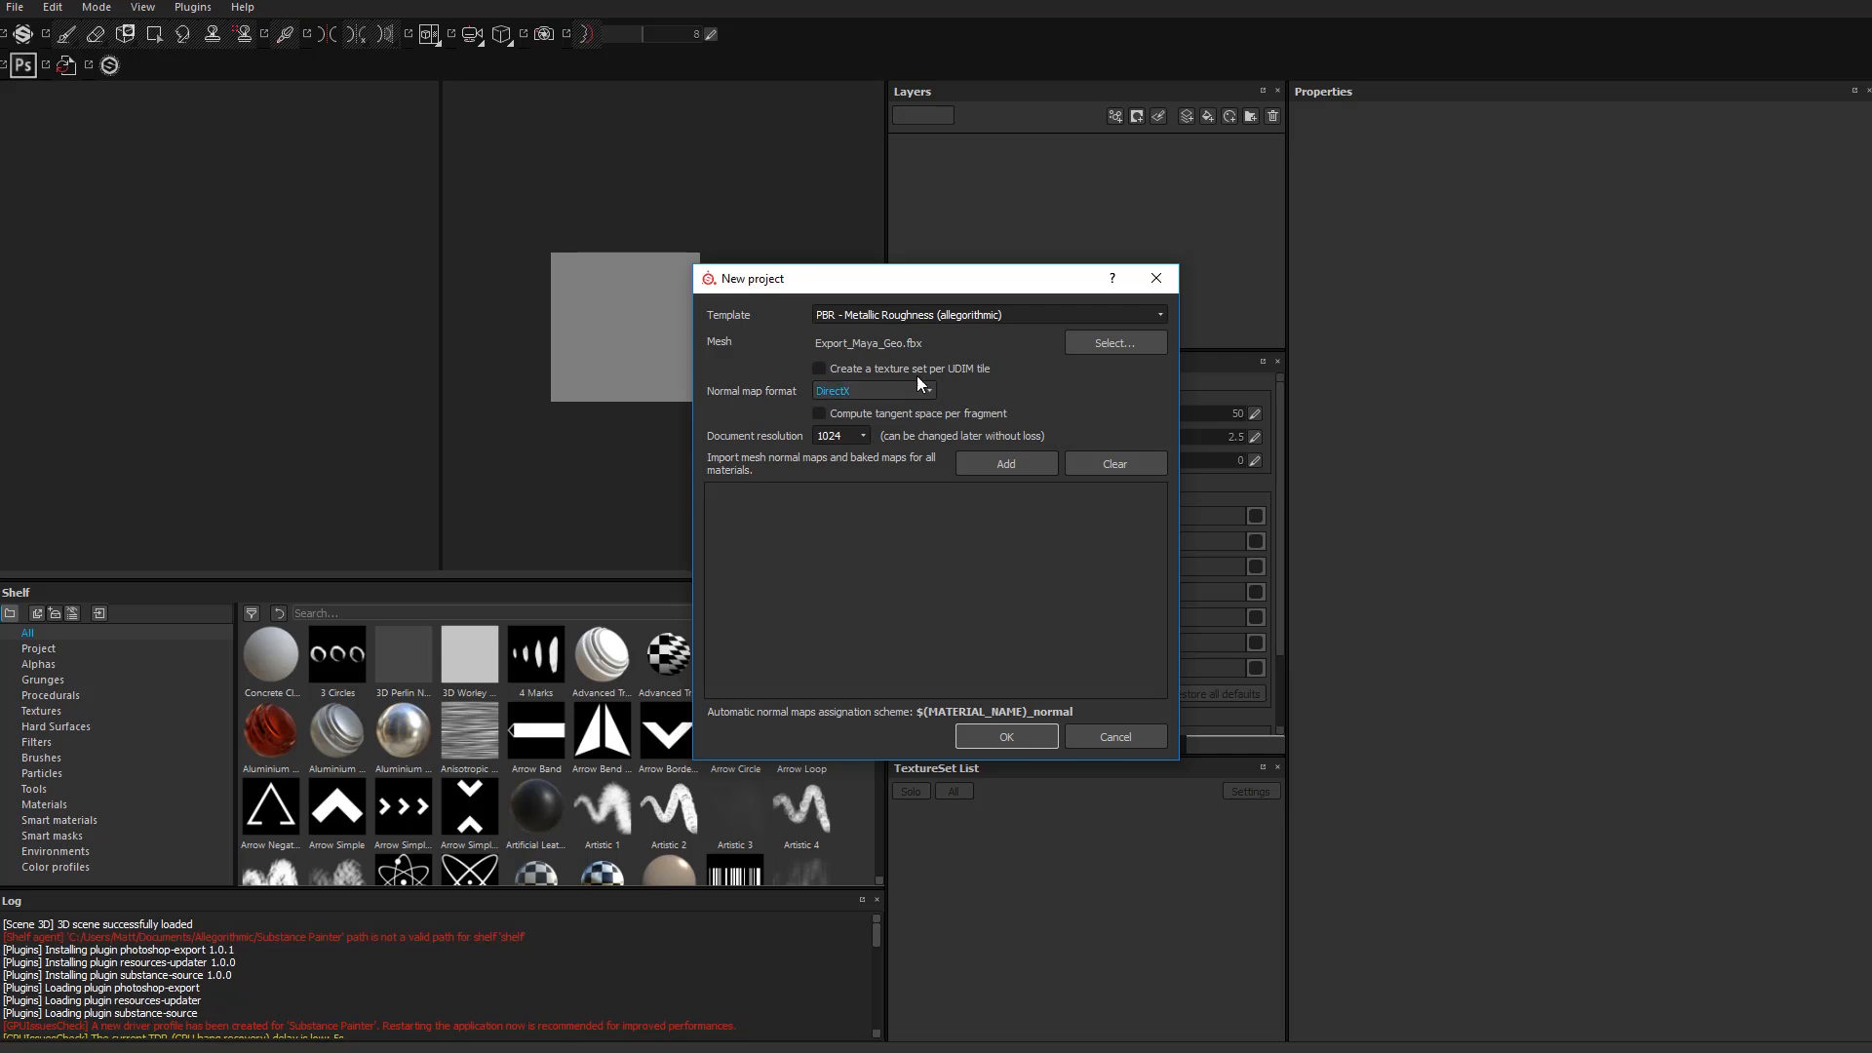
pyautogui.click(1007, 738)
# Step: Widen the 3D viewport relative to the 2D view and frame the imported mesh
pyautogui.keyDown('alt'); pyautogui.moveTo(175, 392); pyautogui.dragTo(220, 376); pyautogui.keyUp('alt')
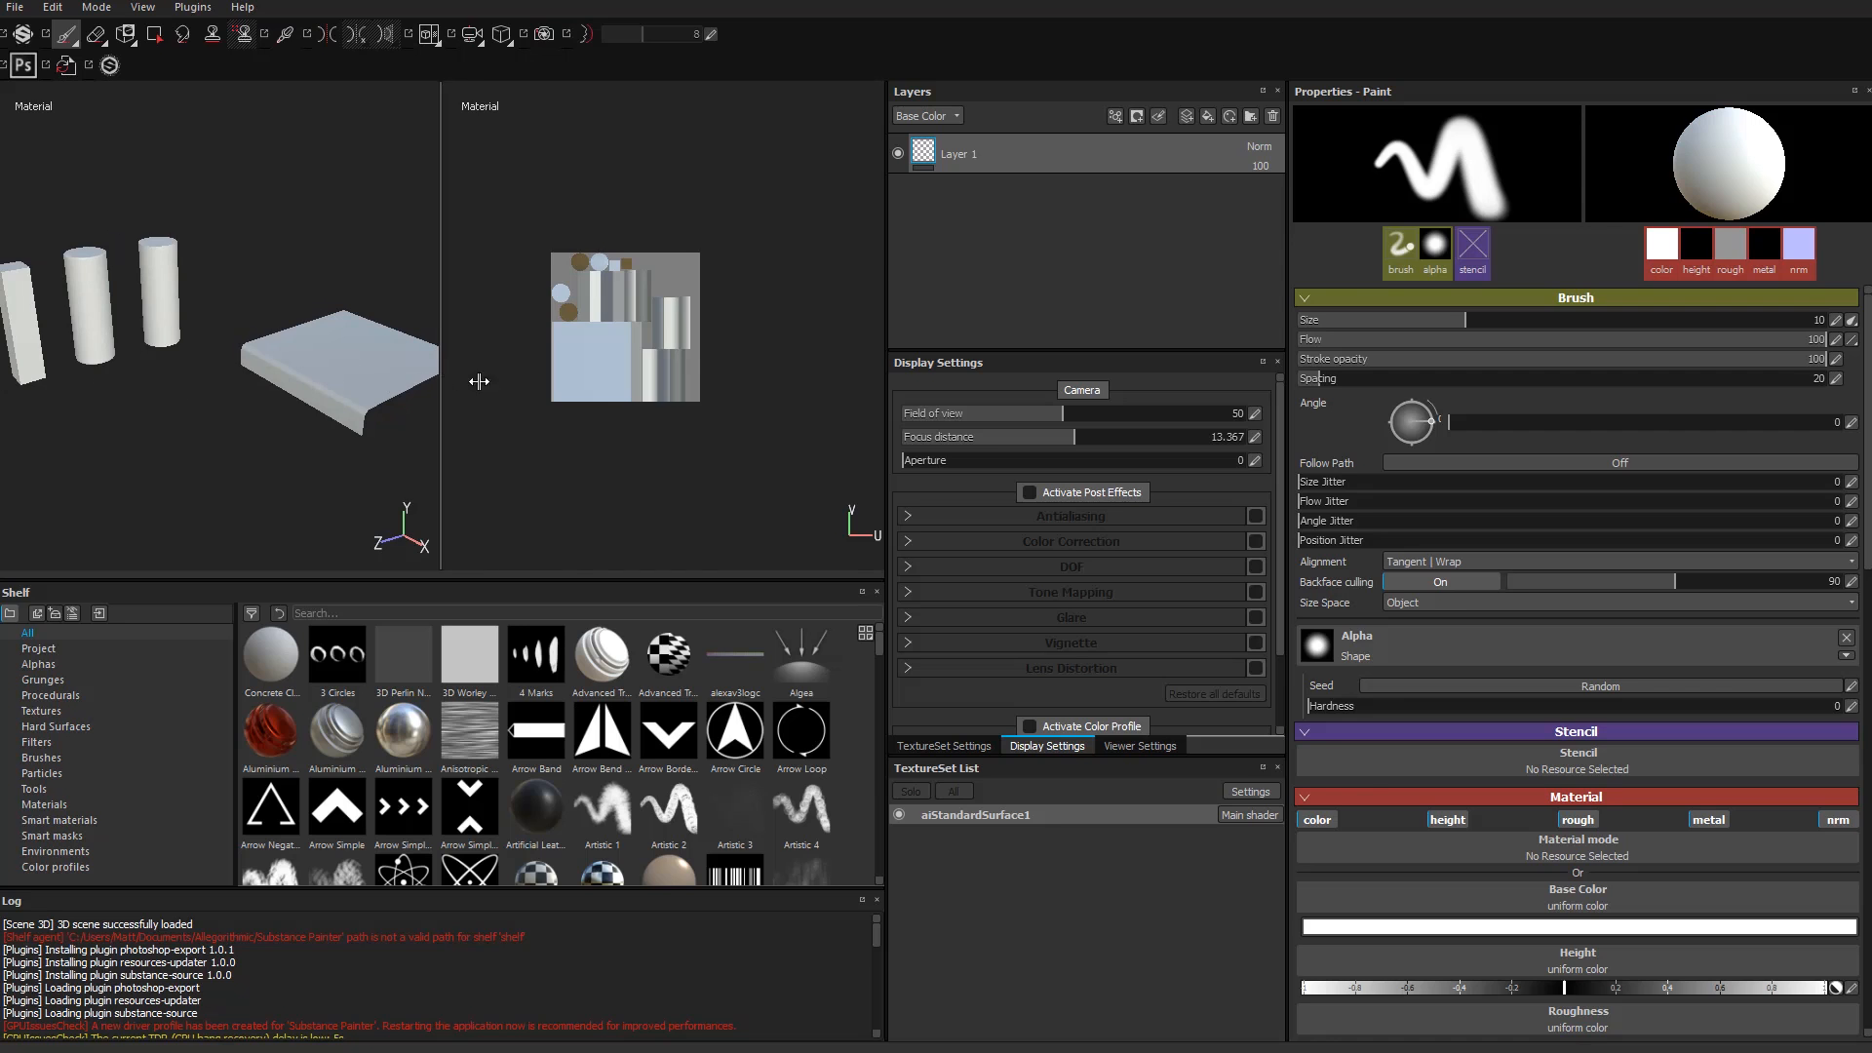
pyautogui.moveTo(441, 384); pyautogui.dragTo(574, 407)
pyautogui.moveTo(280, 368); pyautogui.dragTo(219, 388, button='middle')
pyautogui.scroll(1, 220, 388)
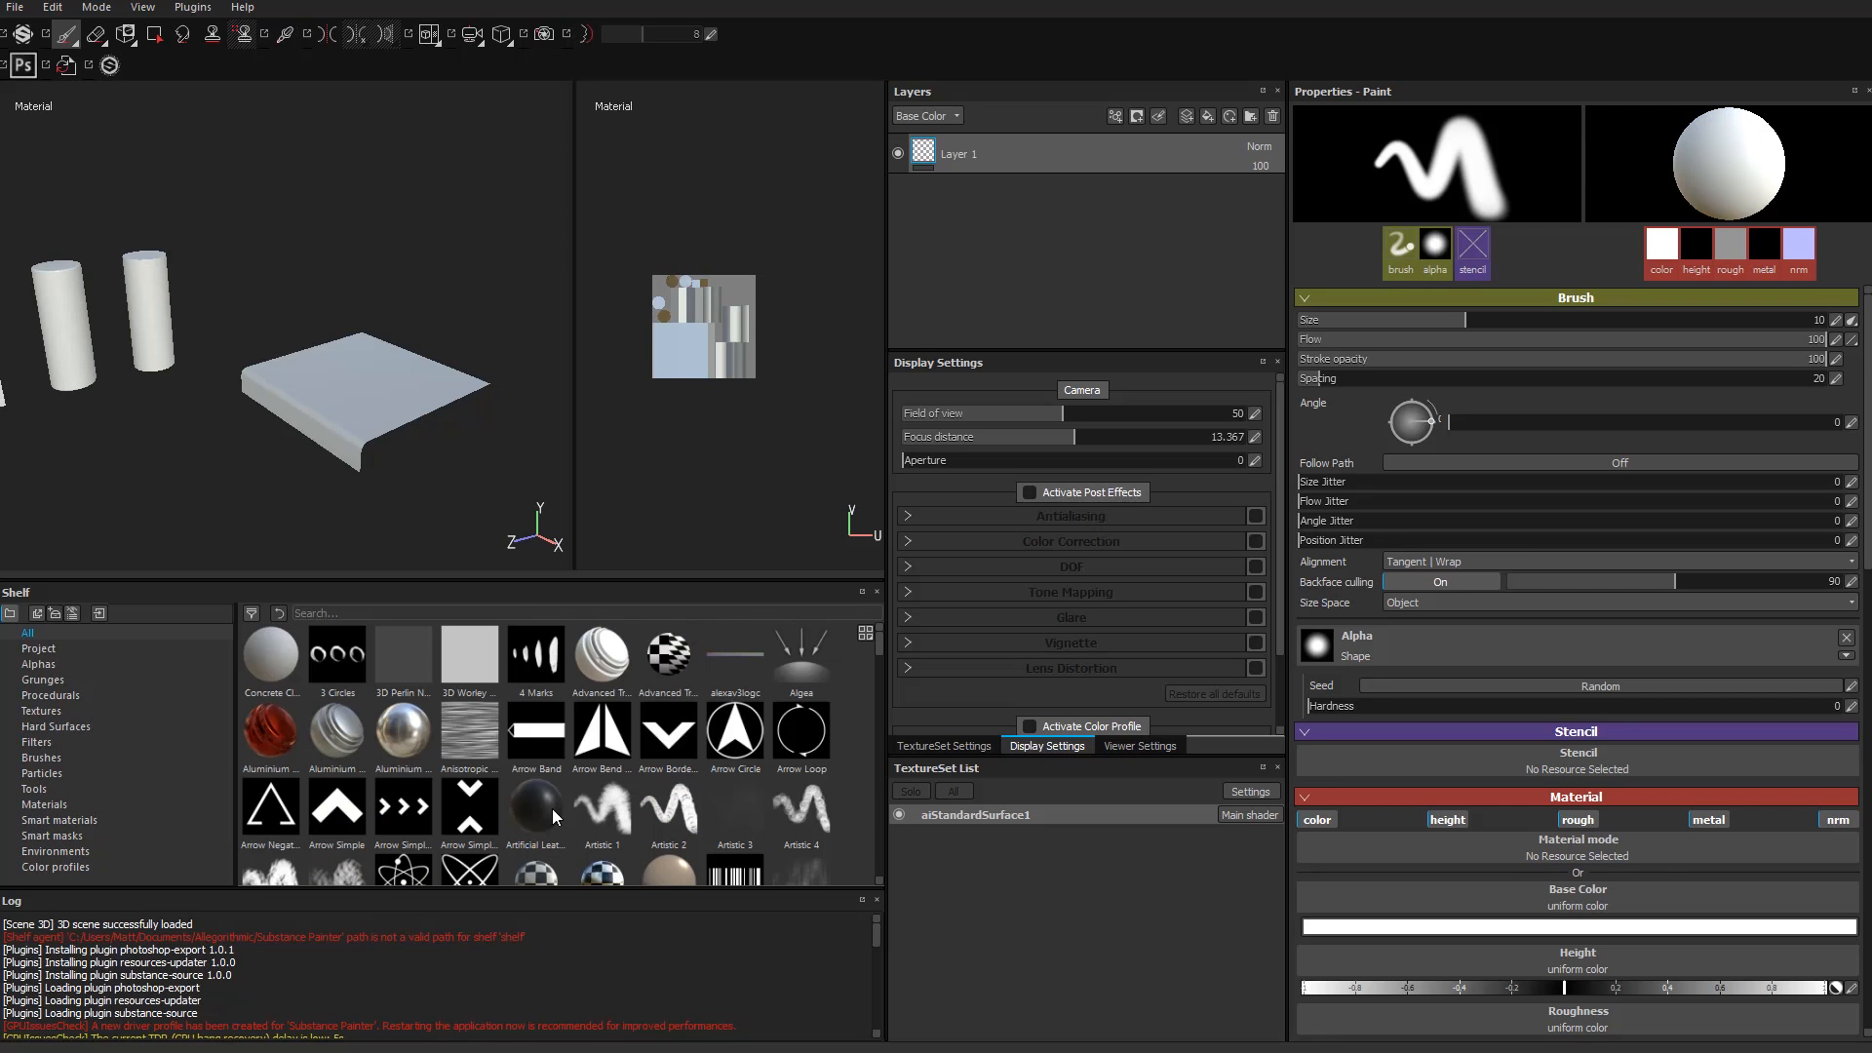
# Step: Filter the shelf to Smart materials and enlarge the shelf area
pyautogui.click(66, 743)
pyautogui.click(62, 803)
pyautogui.scroll(-3, 484, 794)
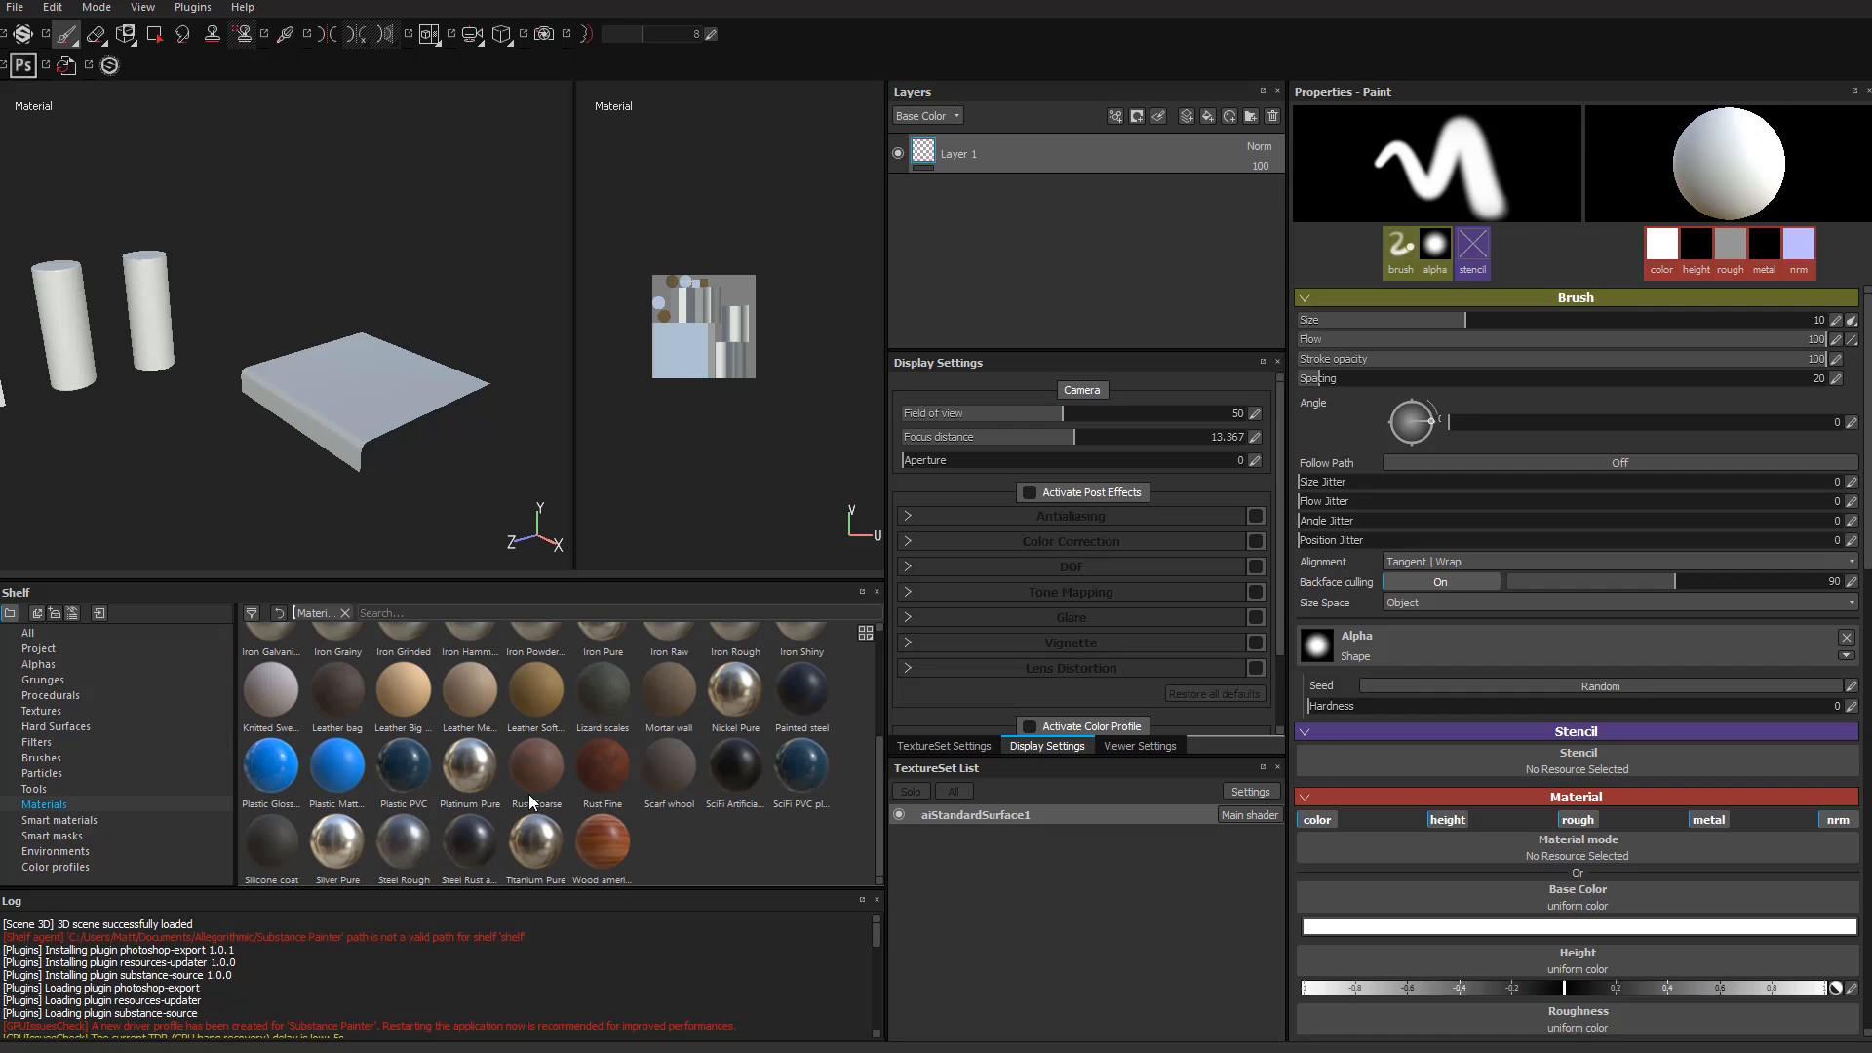
pyautogui.click(68, 821)
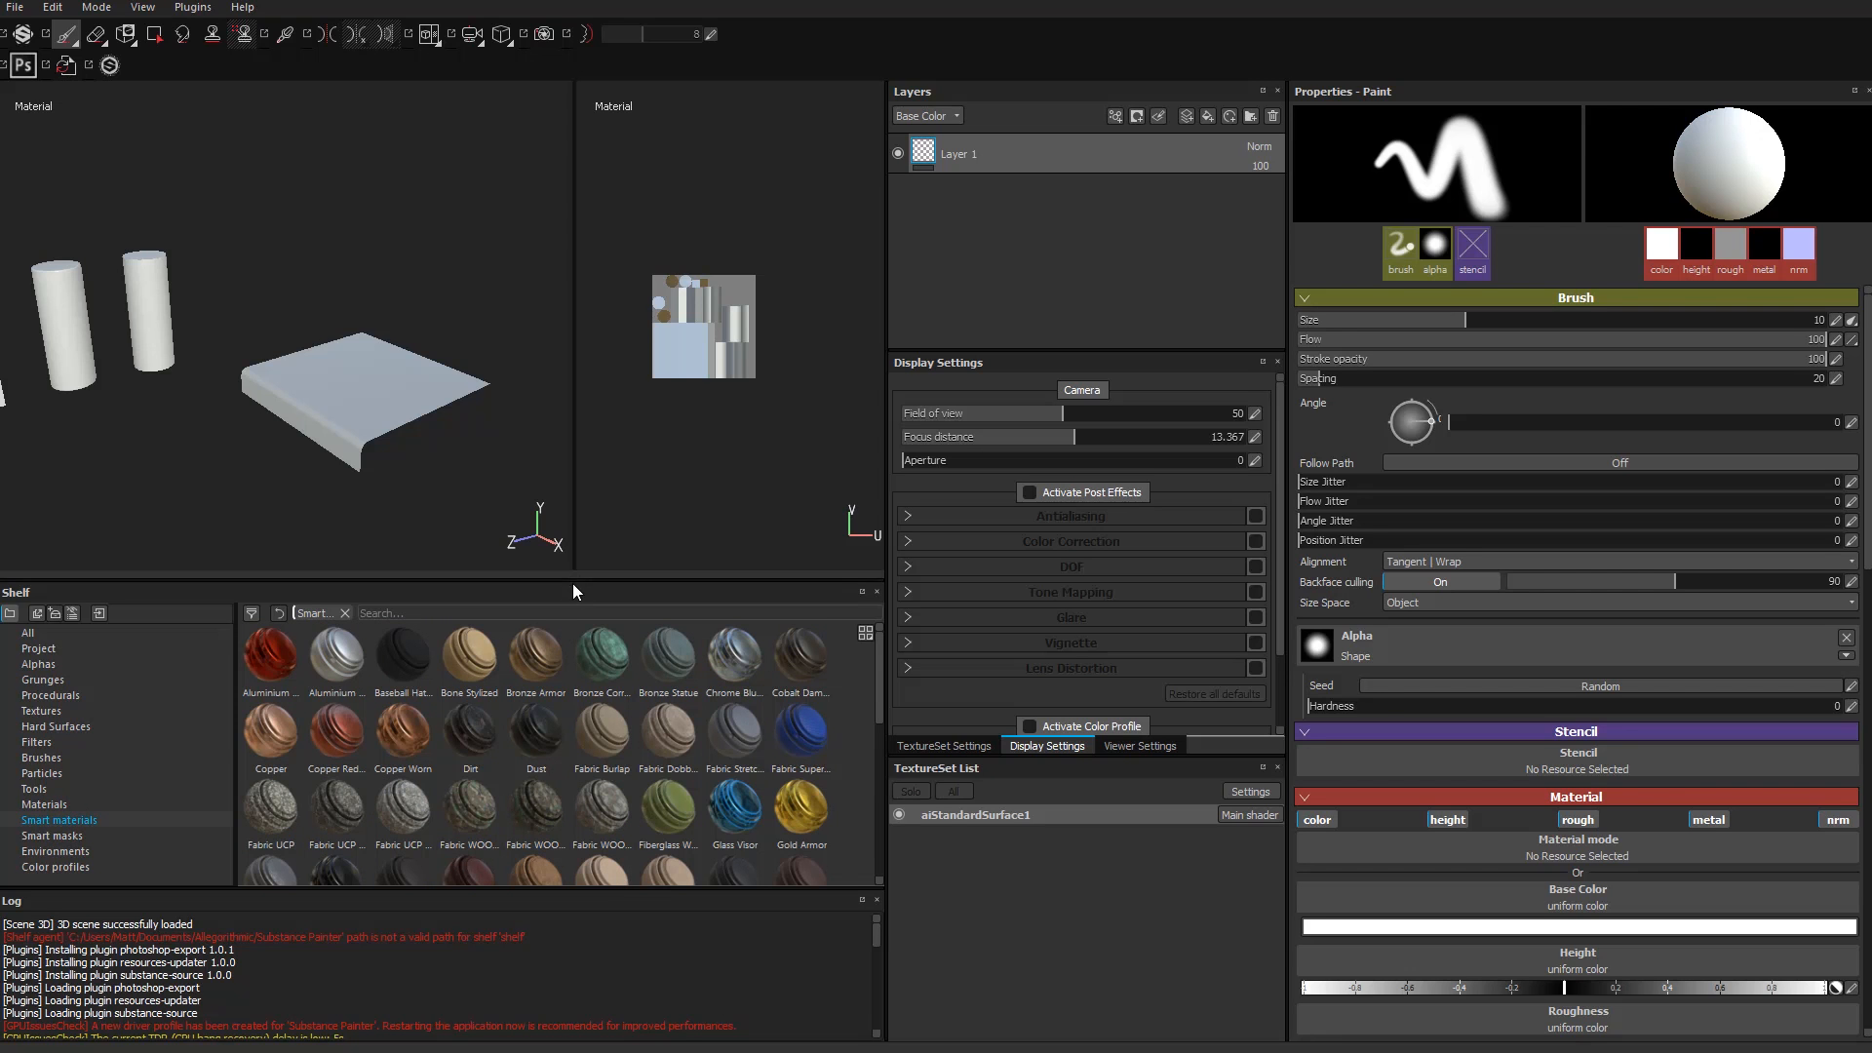
pyautogui.moveTo(572, 580); pyautogui.dragTo(572, 489)
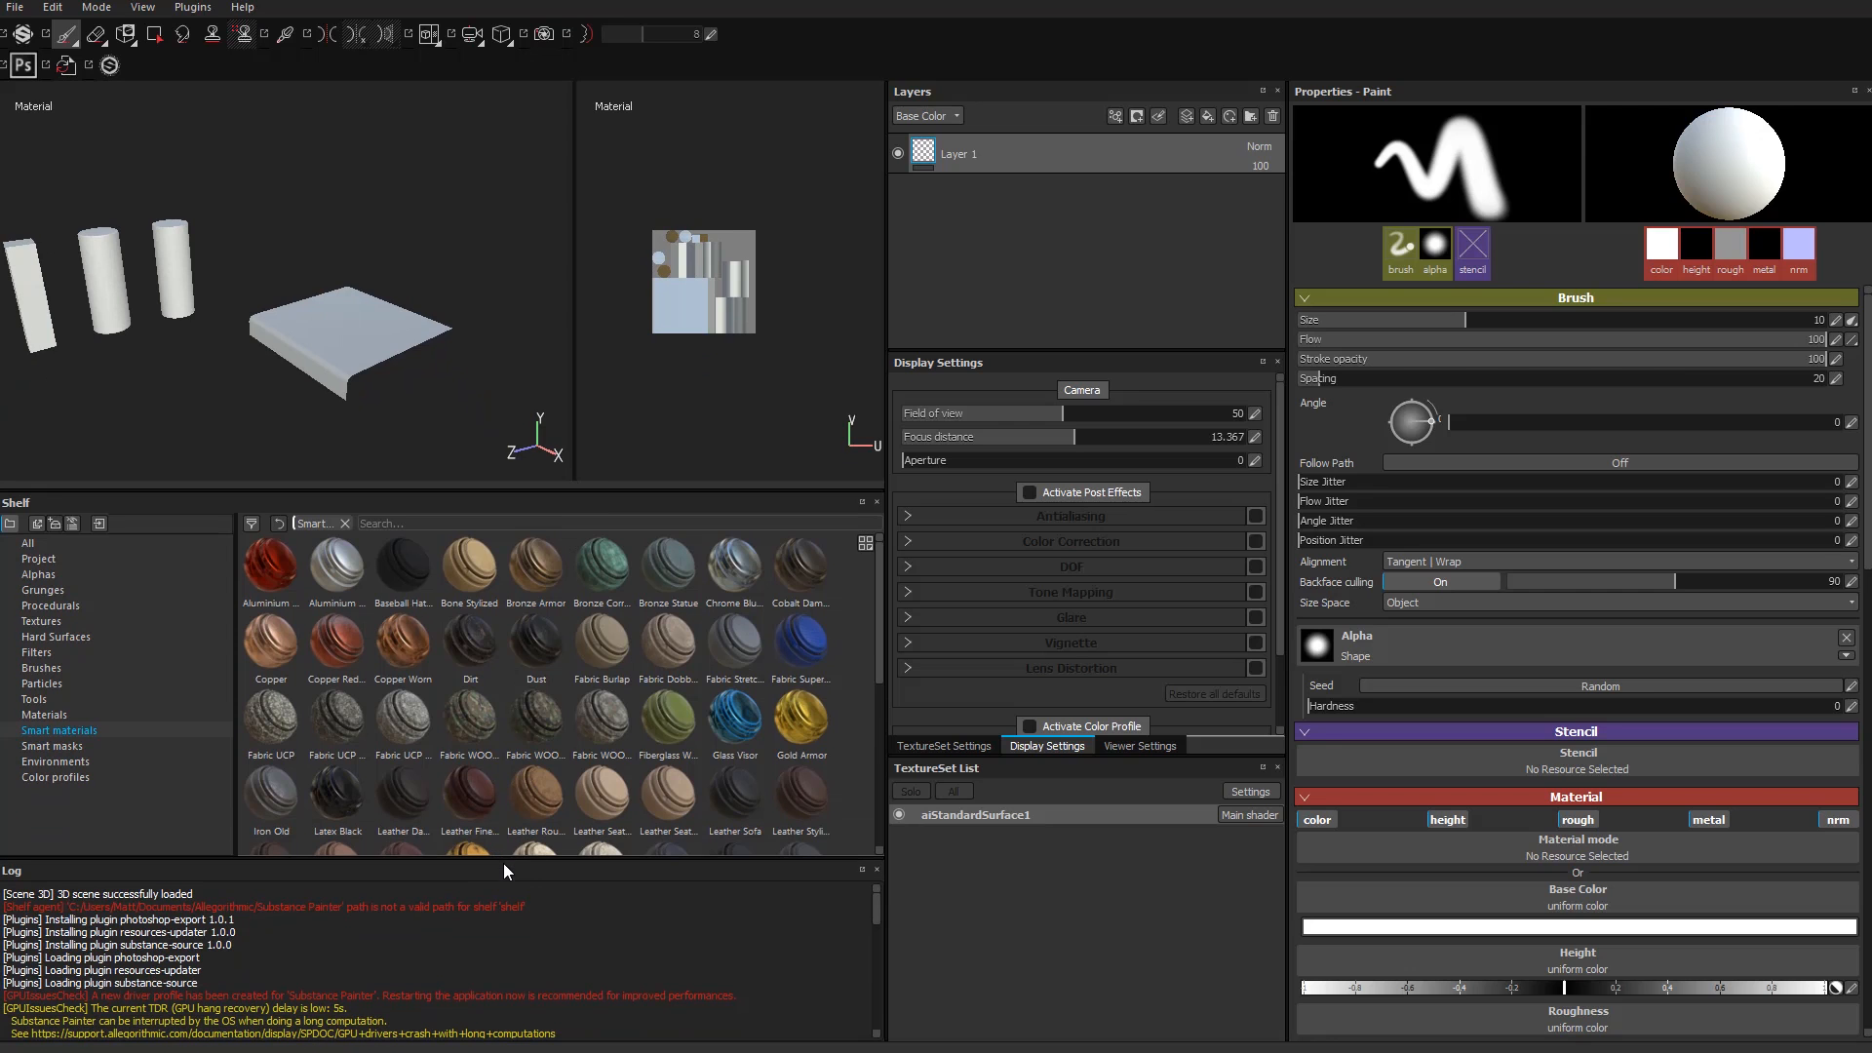
pyautogui.moveTo(503, 860); pyautogui.dragTo(496, 967)
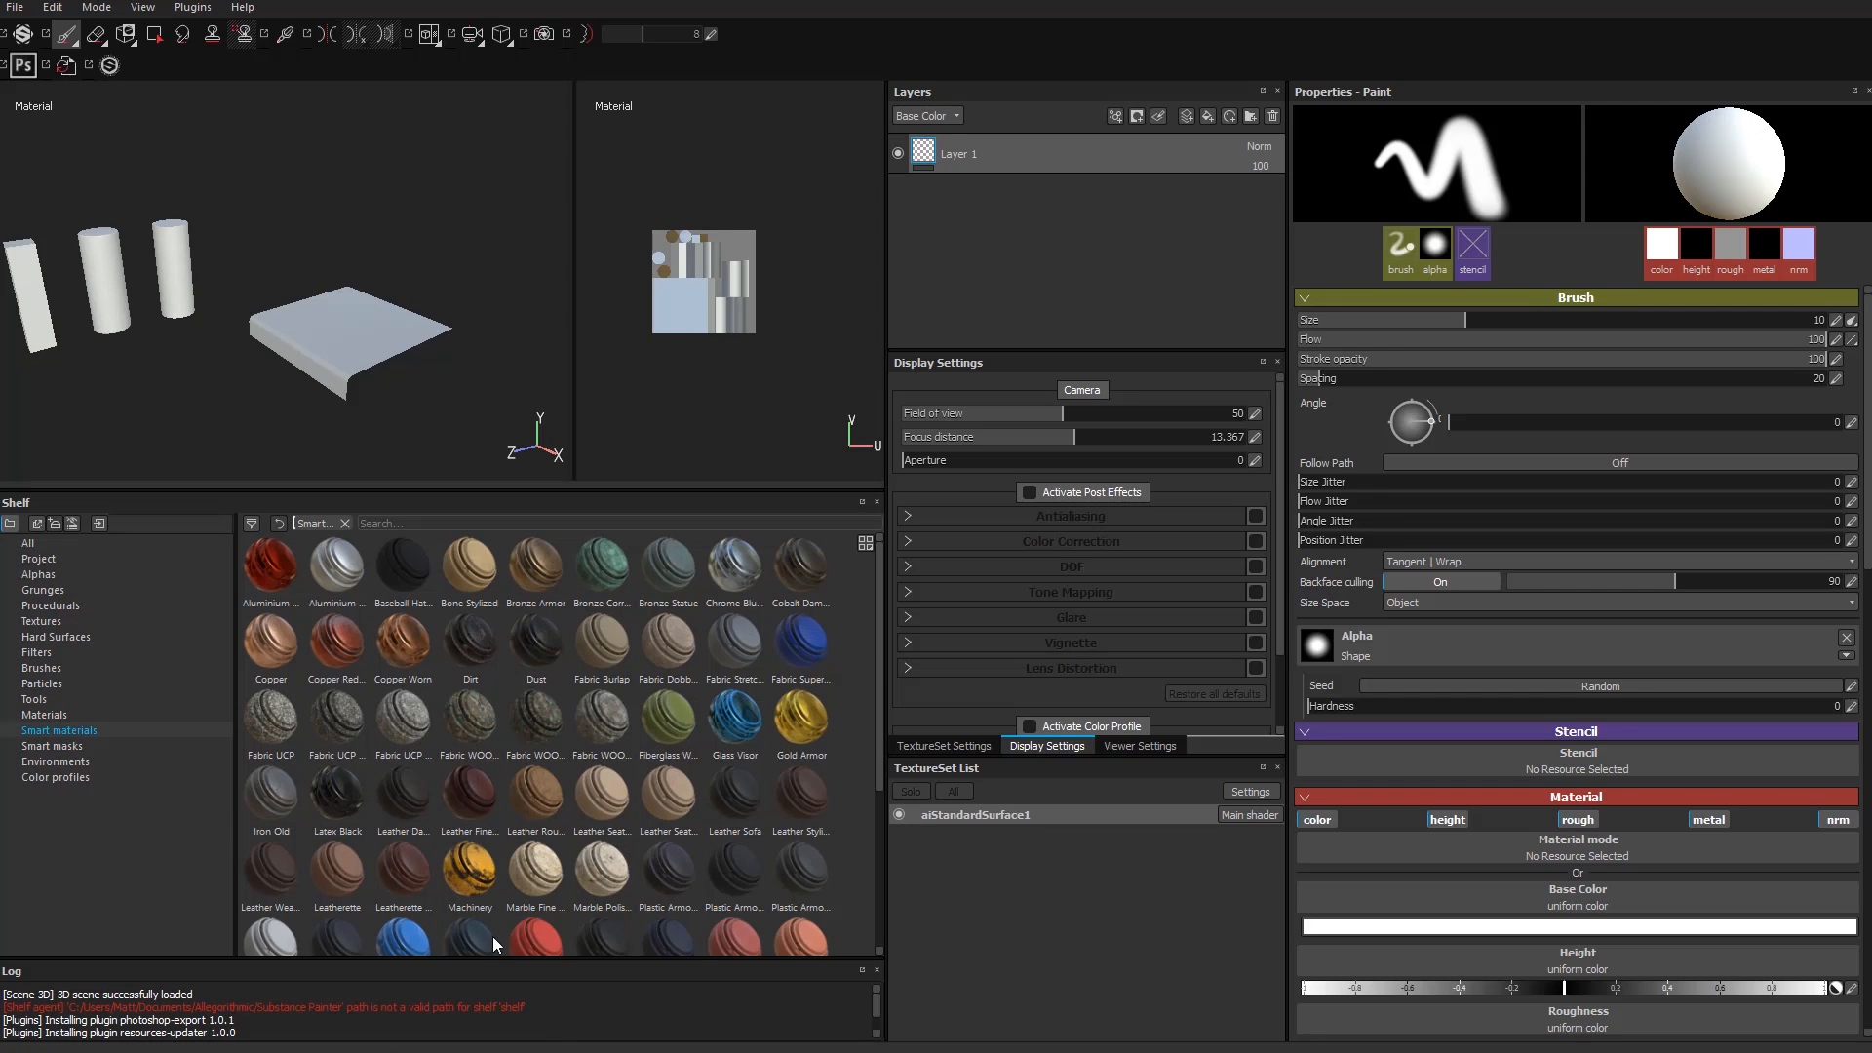
# Step: Add the Steel Stained smart material to the layer stack beneath Layer 1
pyautogui.scroll(-3, 501, 759)
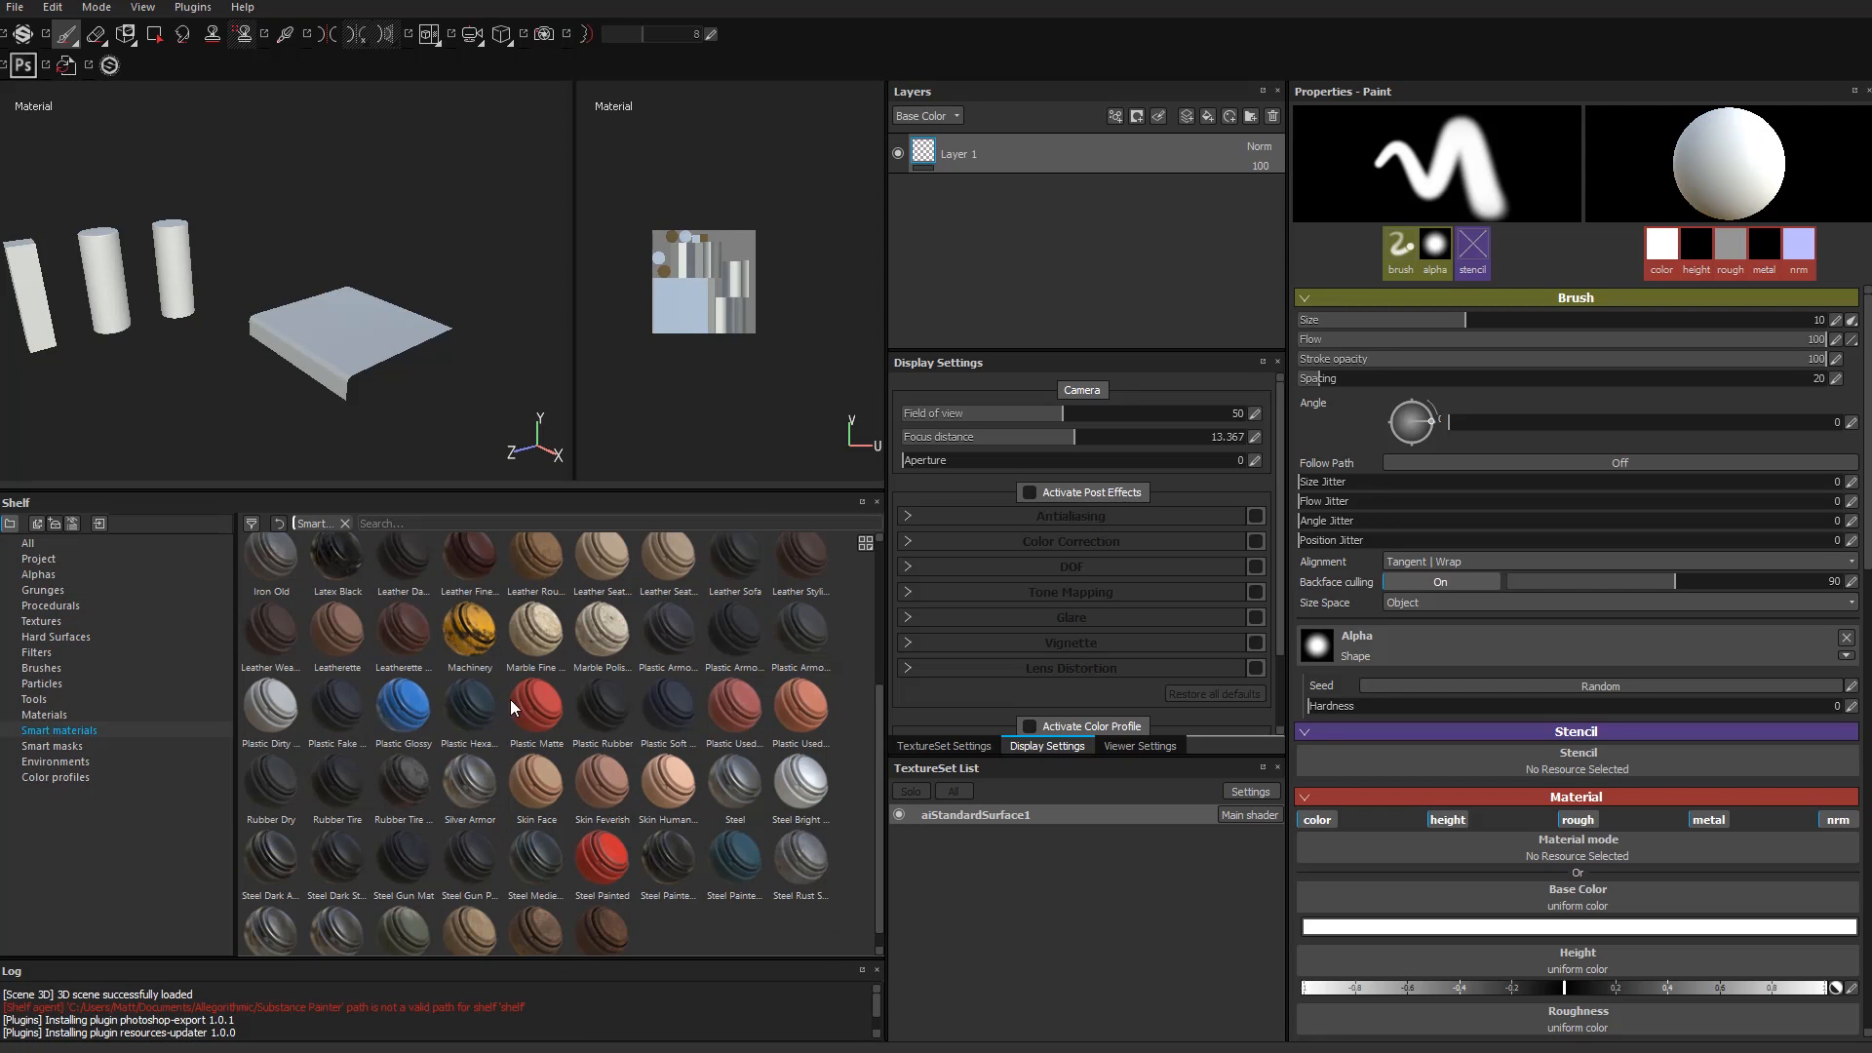
pyautogui.scroll(3, 511, 699)
pyautogui.scroll(-3, 482, 880)
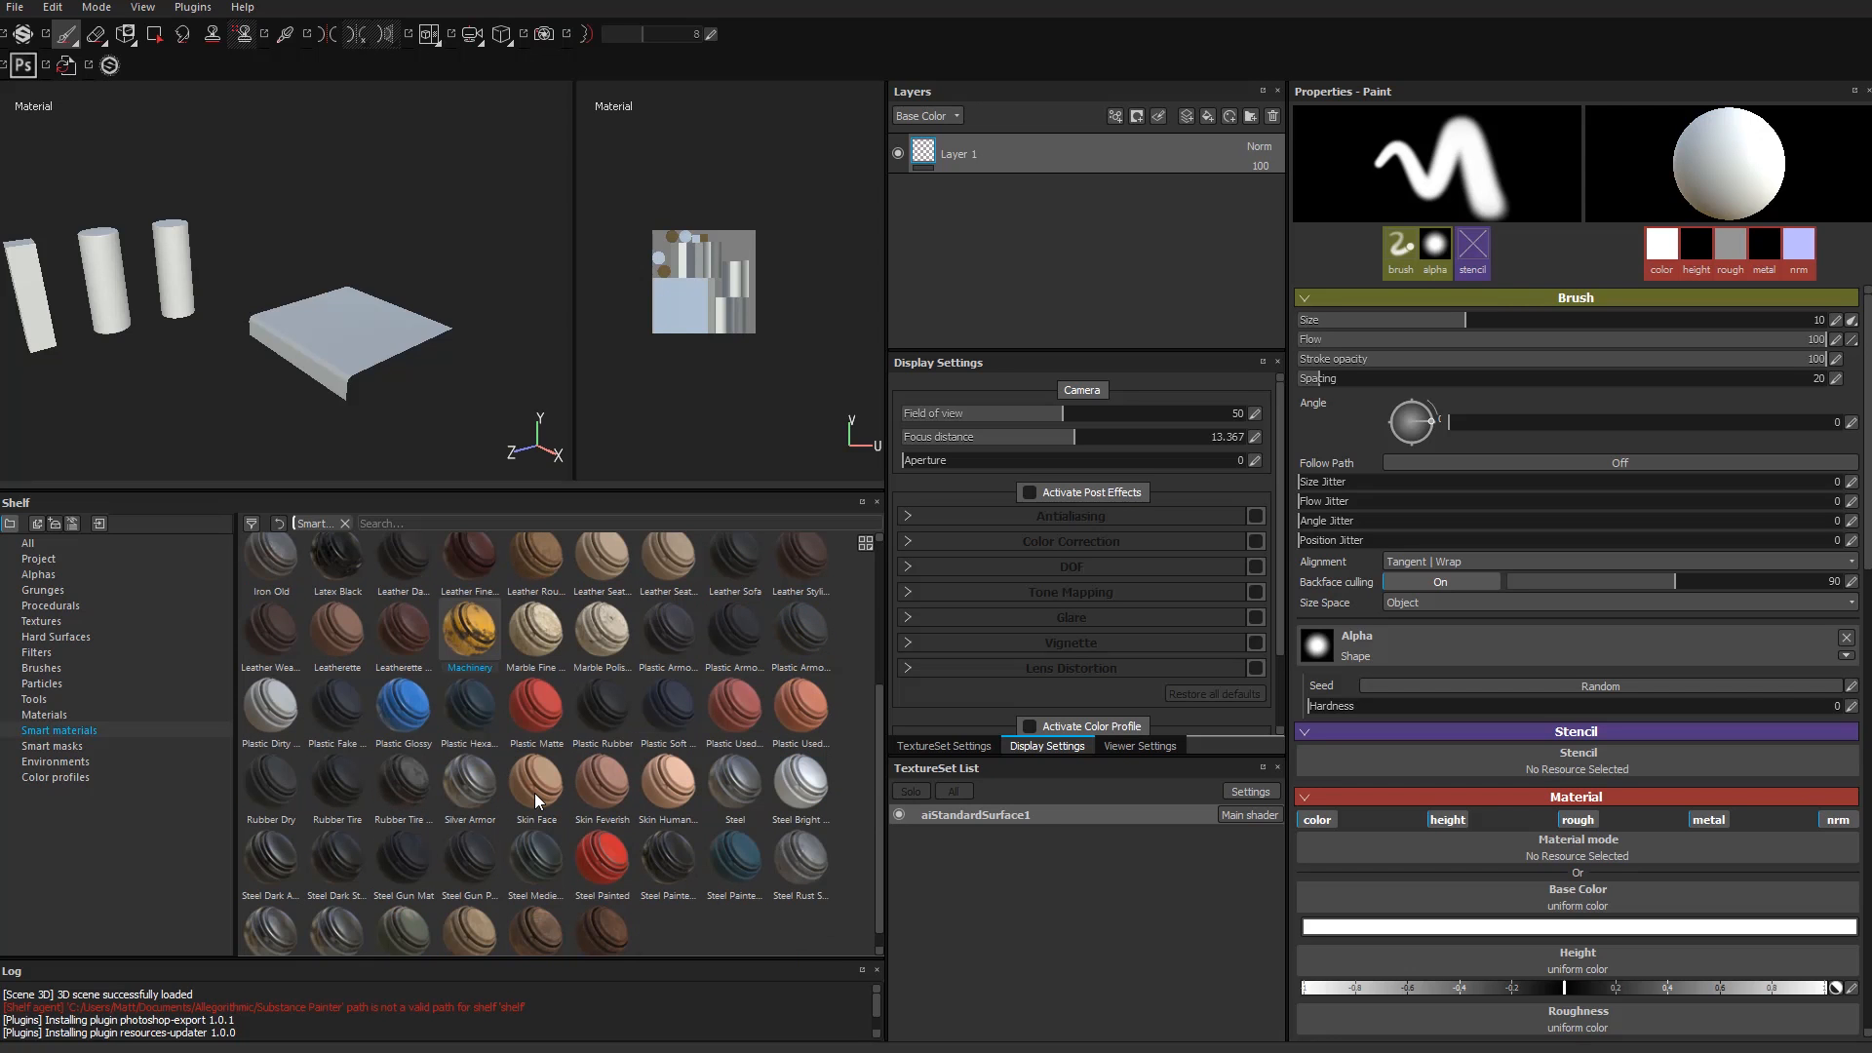
pyautogui.moveTo(325, 938)
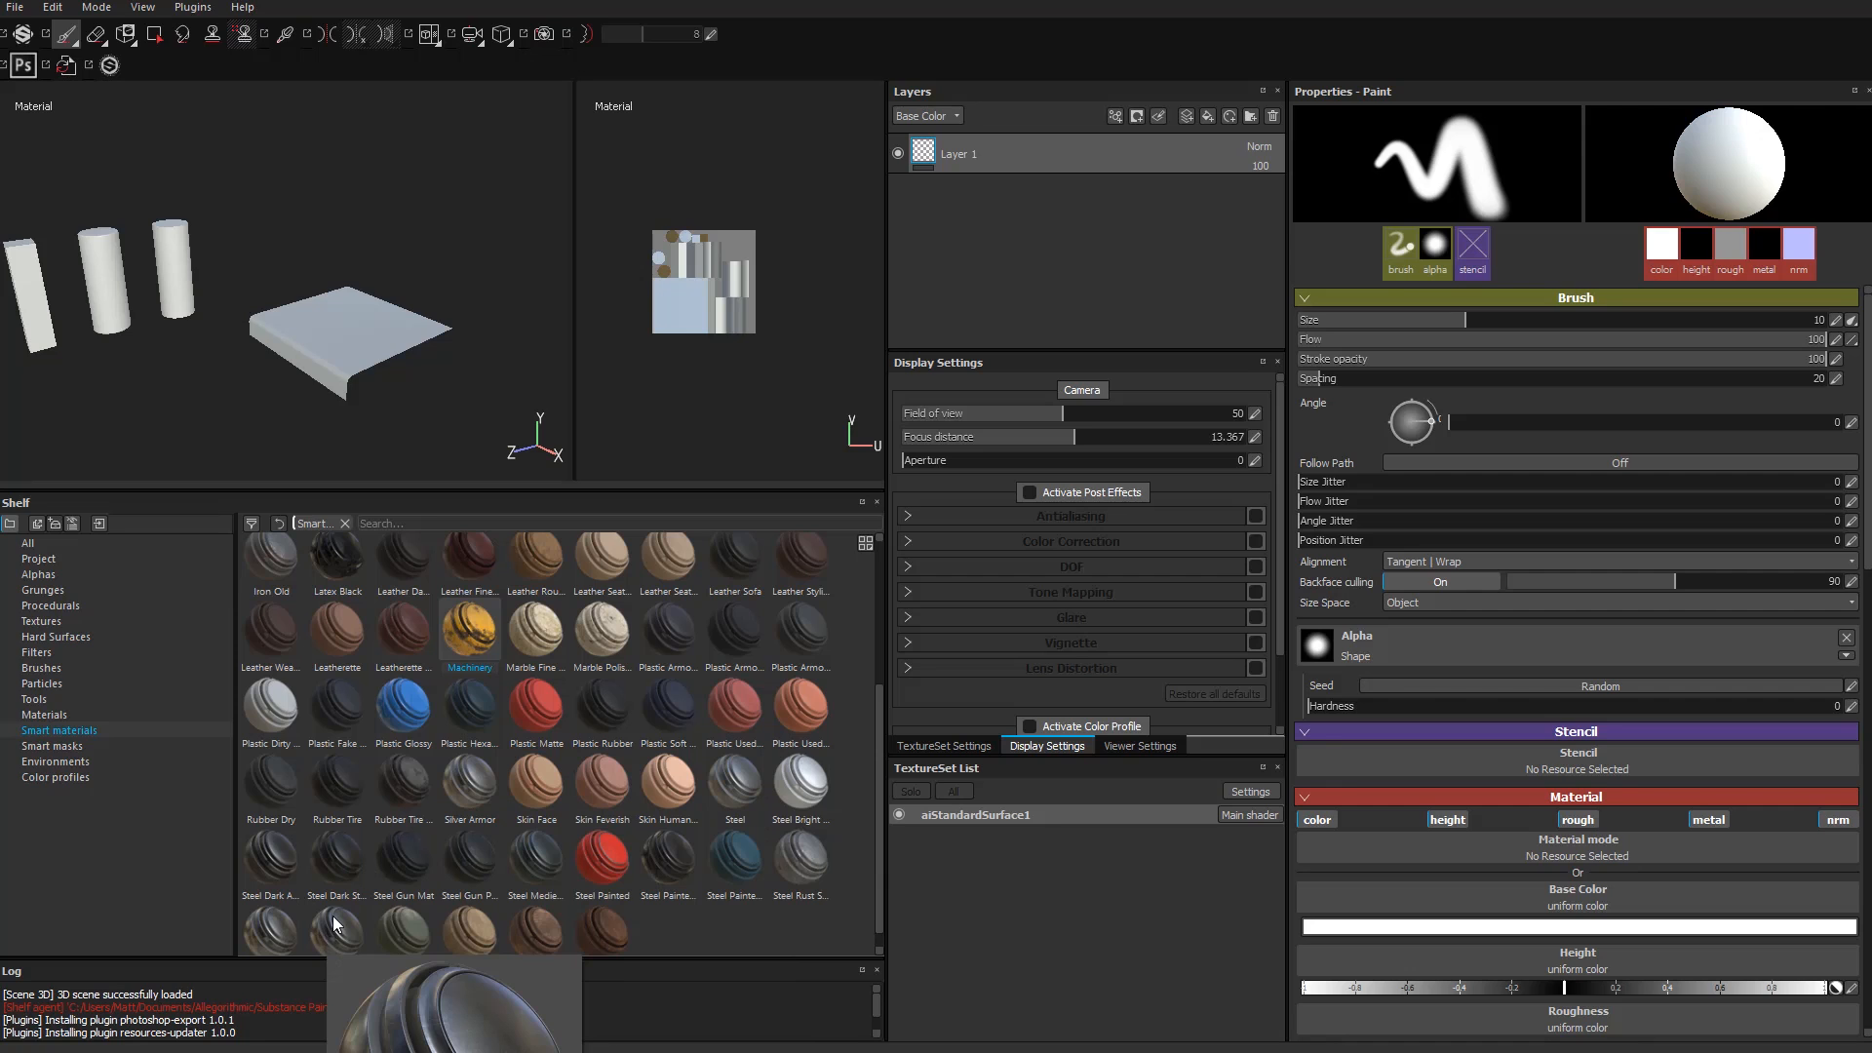
pyautogui.moveTo(334, 925); pyautogui.dragTo(987, 244)
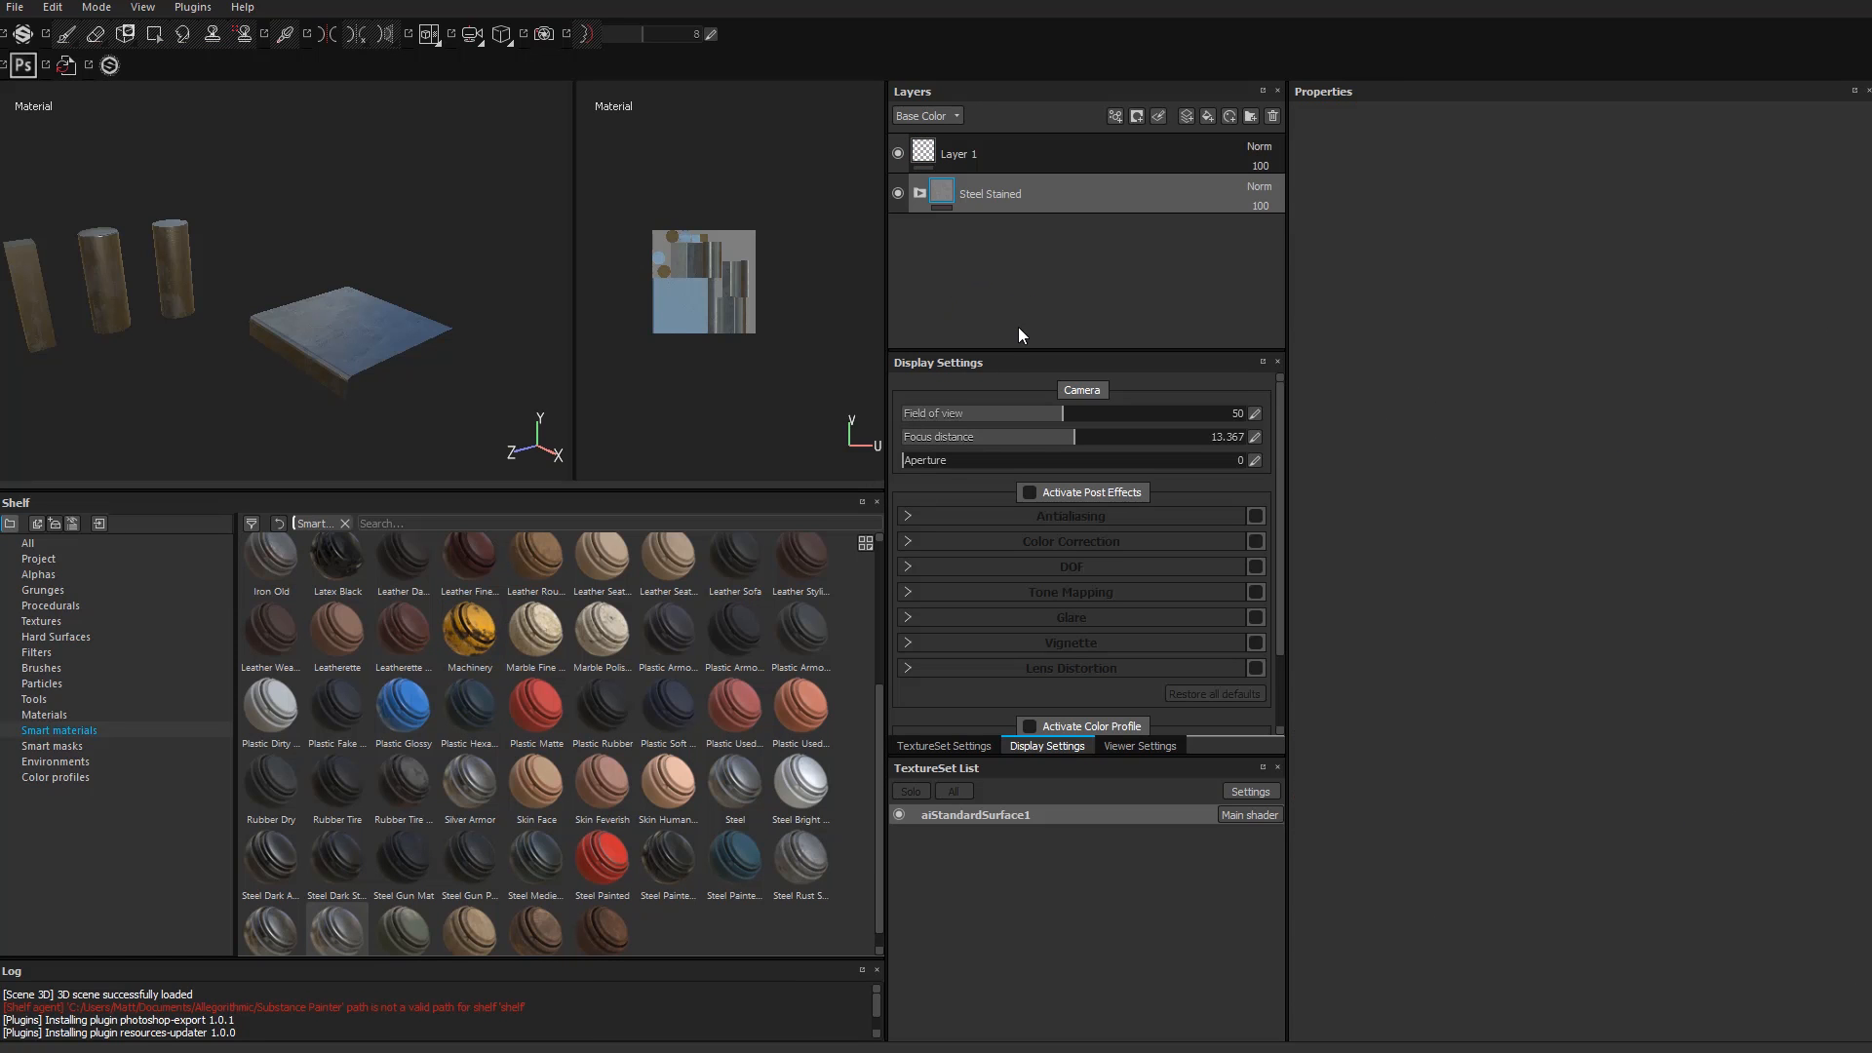
# Step: Examine the stained steel up close on the flat slab and view its channels from Base Color through Metallic
pyautogui.keyDown('alt'); pyautogui.moveTo(238, 314); pyautogui.dragTo(336, 352, button='right'); pyautogui.keyUp('alt')
pyautogui.keyDown('alt'); pyautogui.moveTo(336, 352); pyautogui.dragTo(201, 259); pyautogui.keyUp('alt')
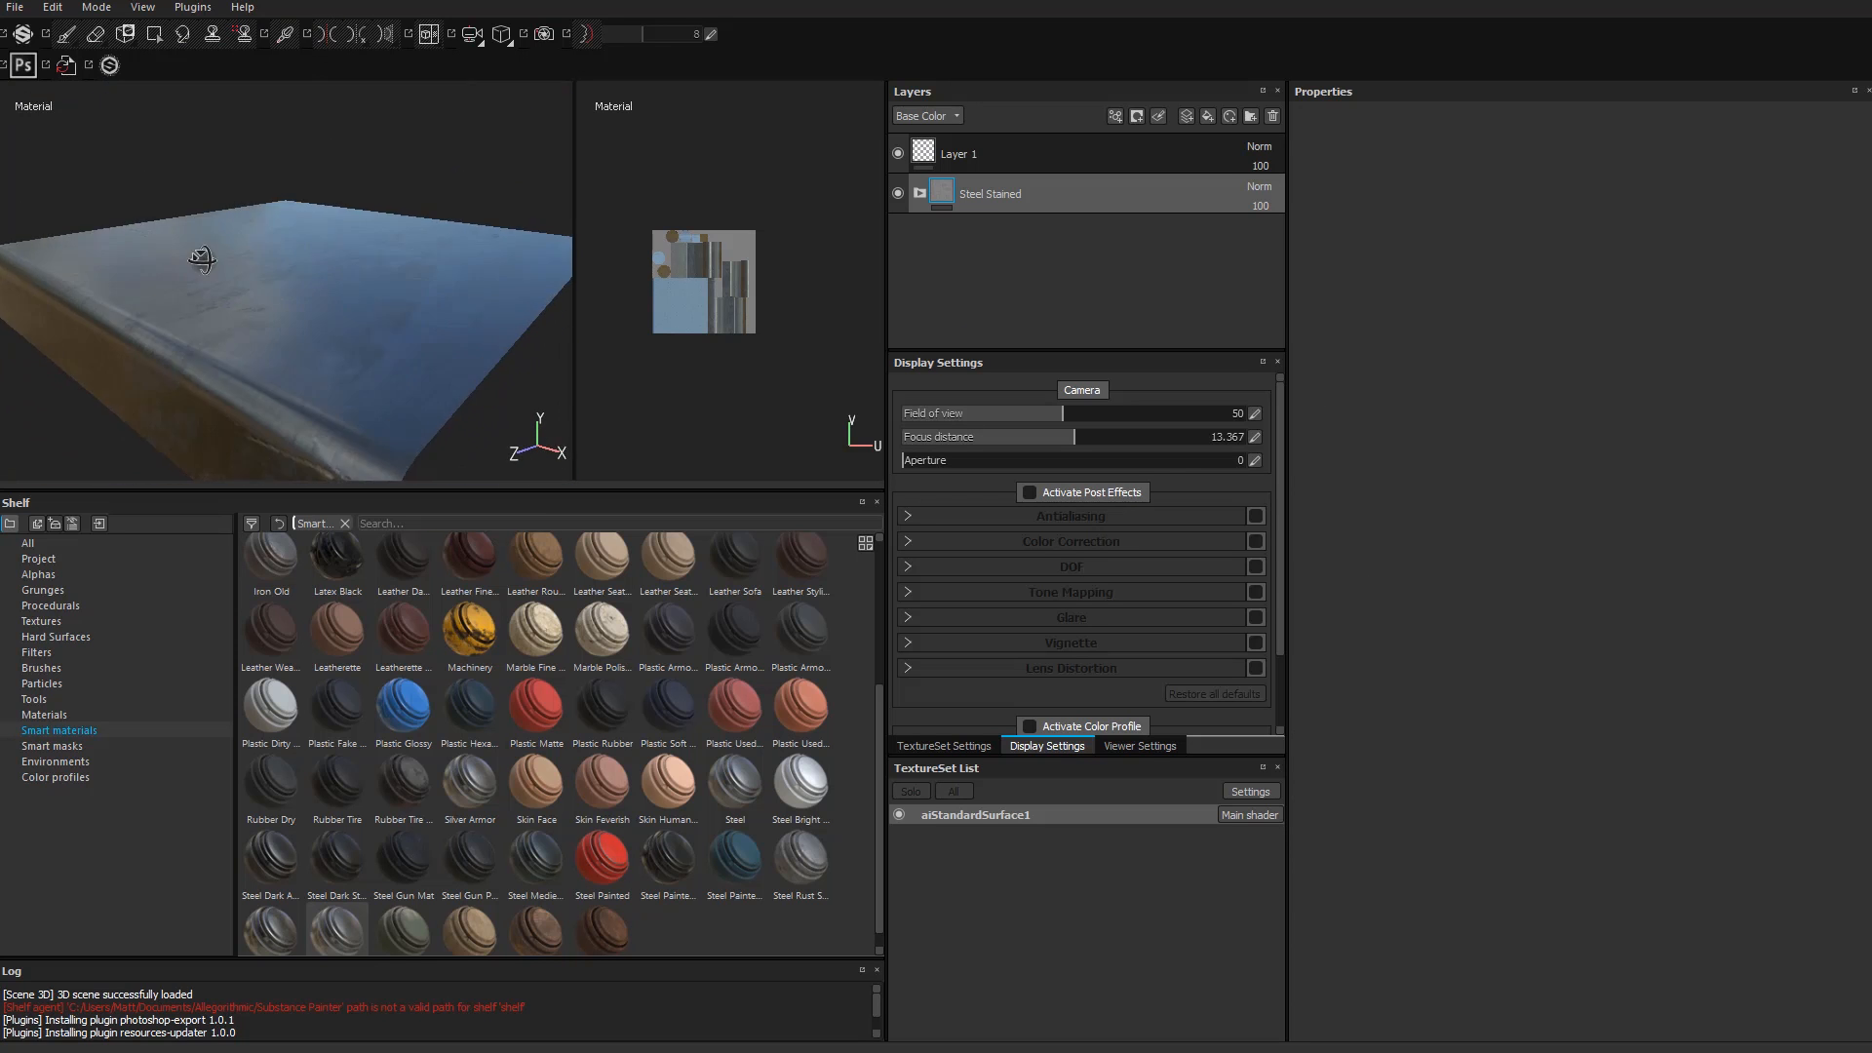
pyautogui.keyDown('alt'); pyautogui.moveTo(201, 260); pyautogui.dragTo(247, 283, button='right'); pyautogui.keyUp('alt')
pyautogui.keyDown('alt'); pyautogui.moveTo(246, 283); pyautogui.dragTo(248, 292); pyautogui.keyUp('alt')
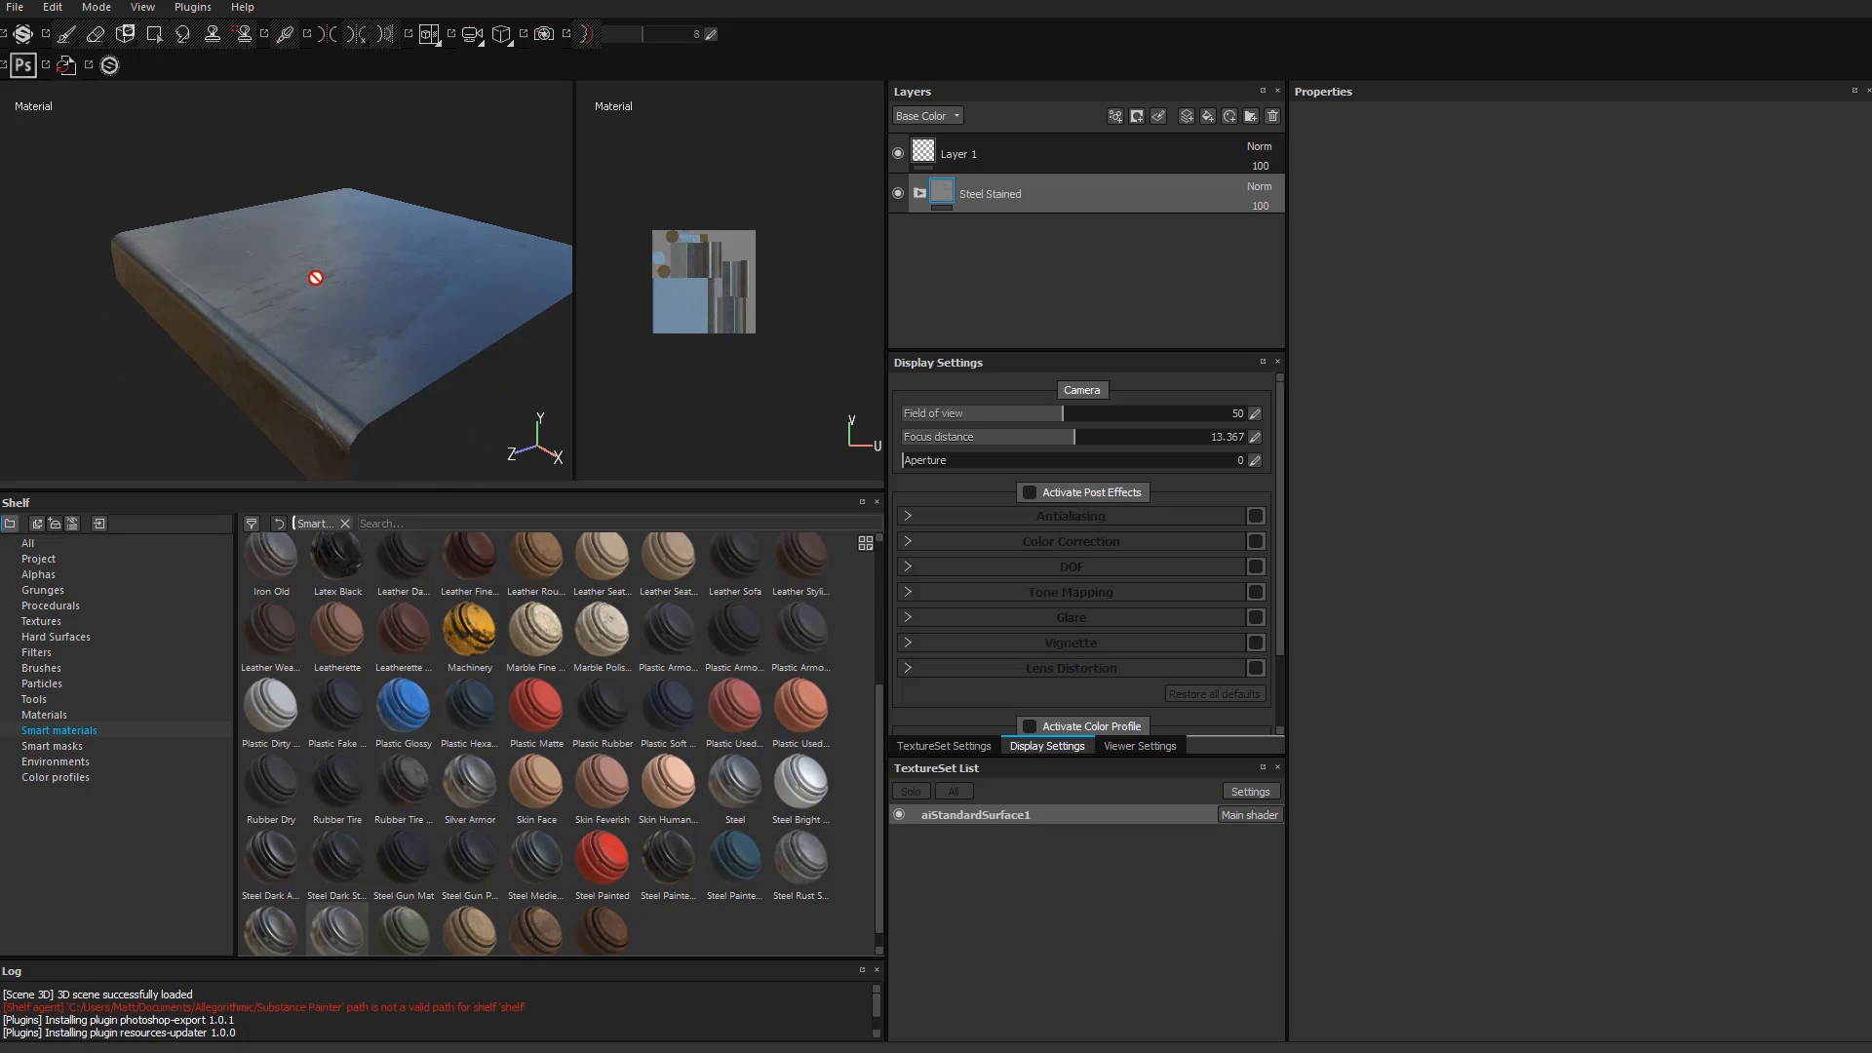
pyautogui.press('c')
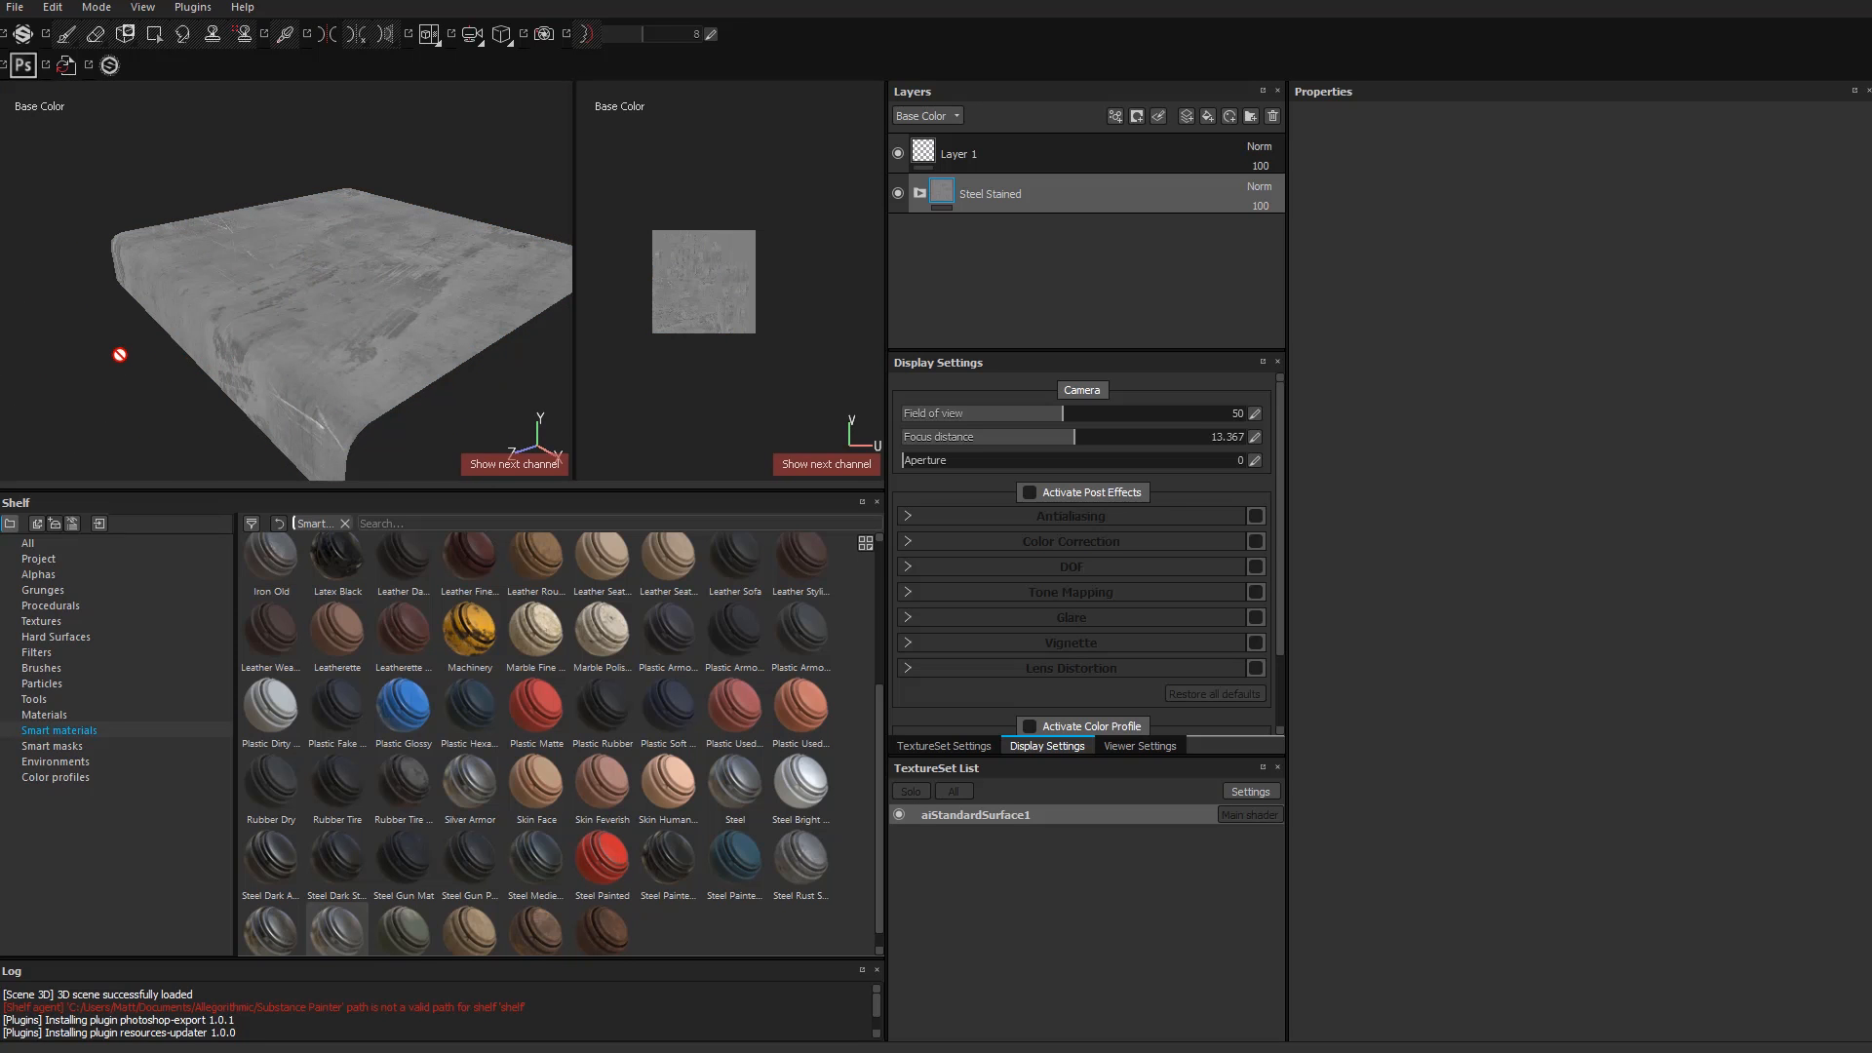
pyautogui.press('c')
pyautogui.press('c')
pyautogui.press('c')
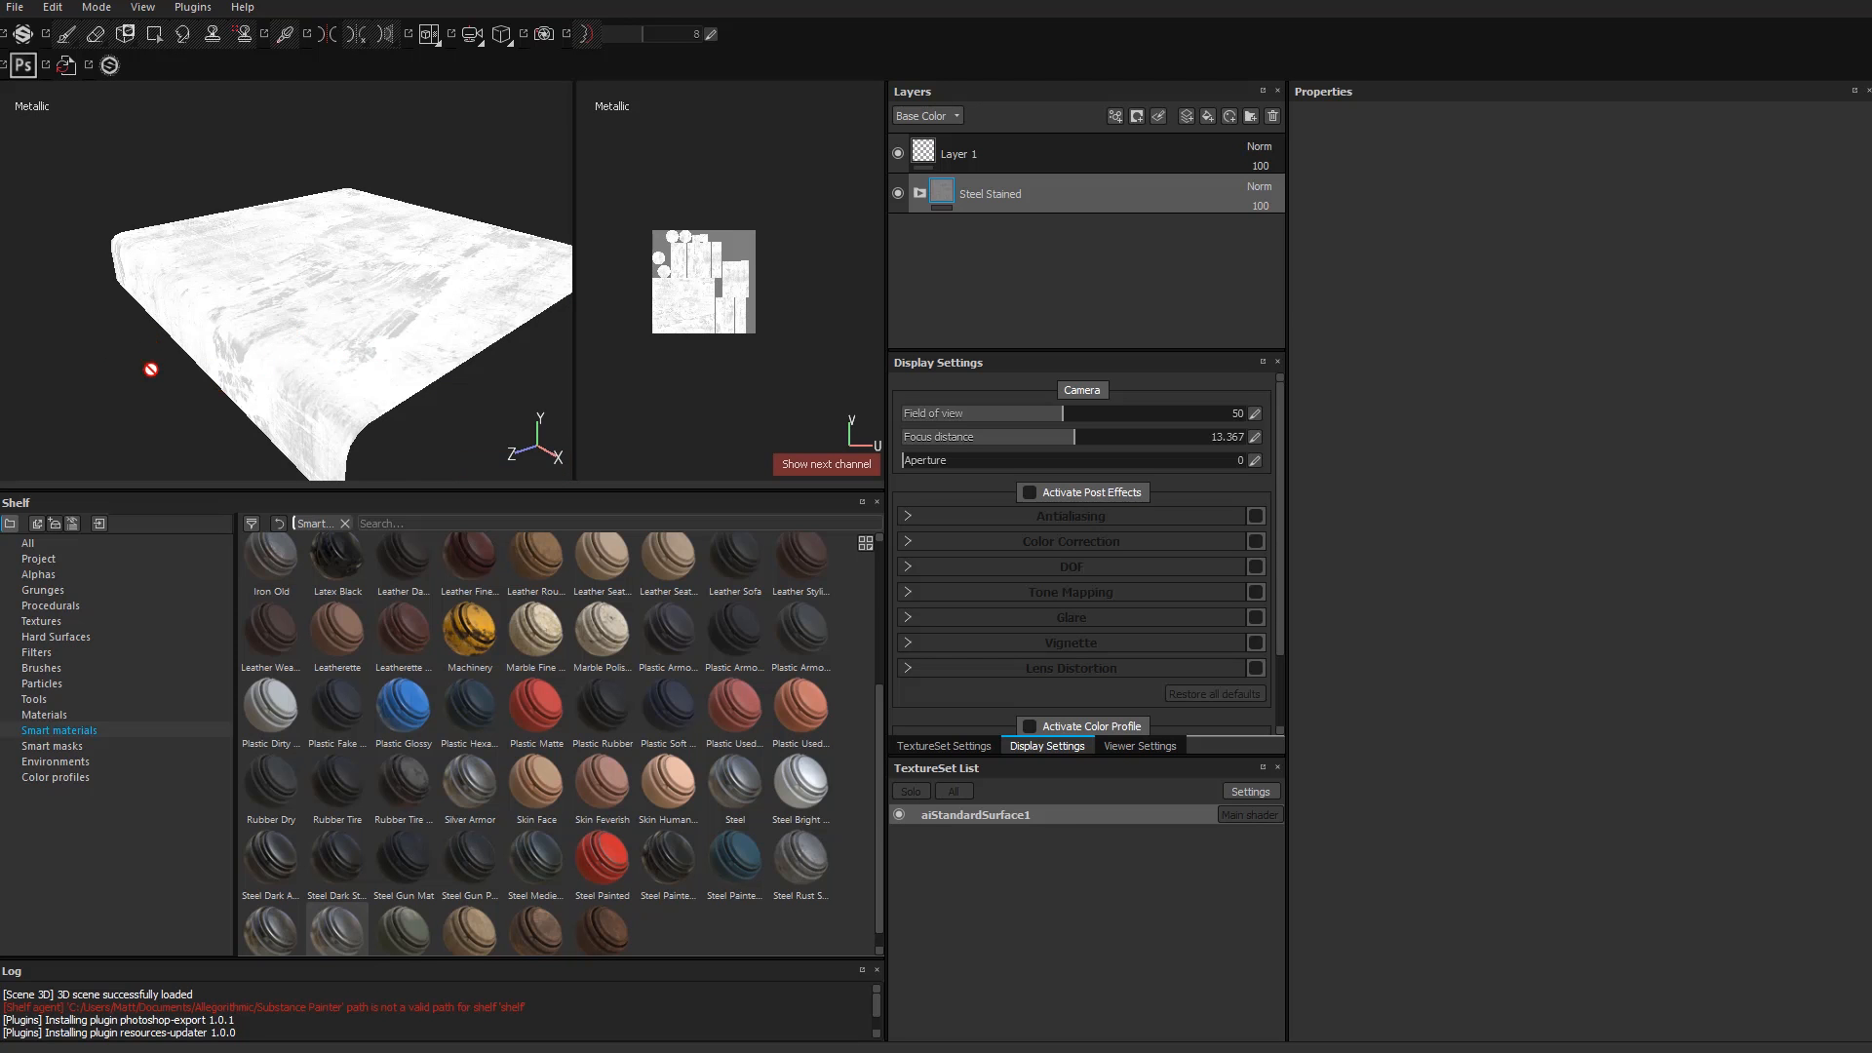
# Step: View the remaining channels on the slab through Normal, and return to the full material view
pyautogui.keyDown('alt'); pyautogui.moveTo(151, 353); pyautogui.dragTo(176, 377); pyautogui.keyUp('alt')
pyautogui.keyDown('alt'); pyautogui.moveTo(175, 376); pyautogui.dragTo(261, 287, button='right'); pyautogui.keyUp('alt')
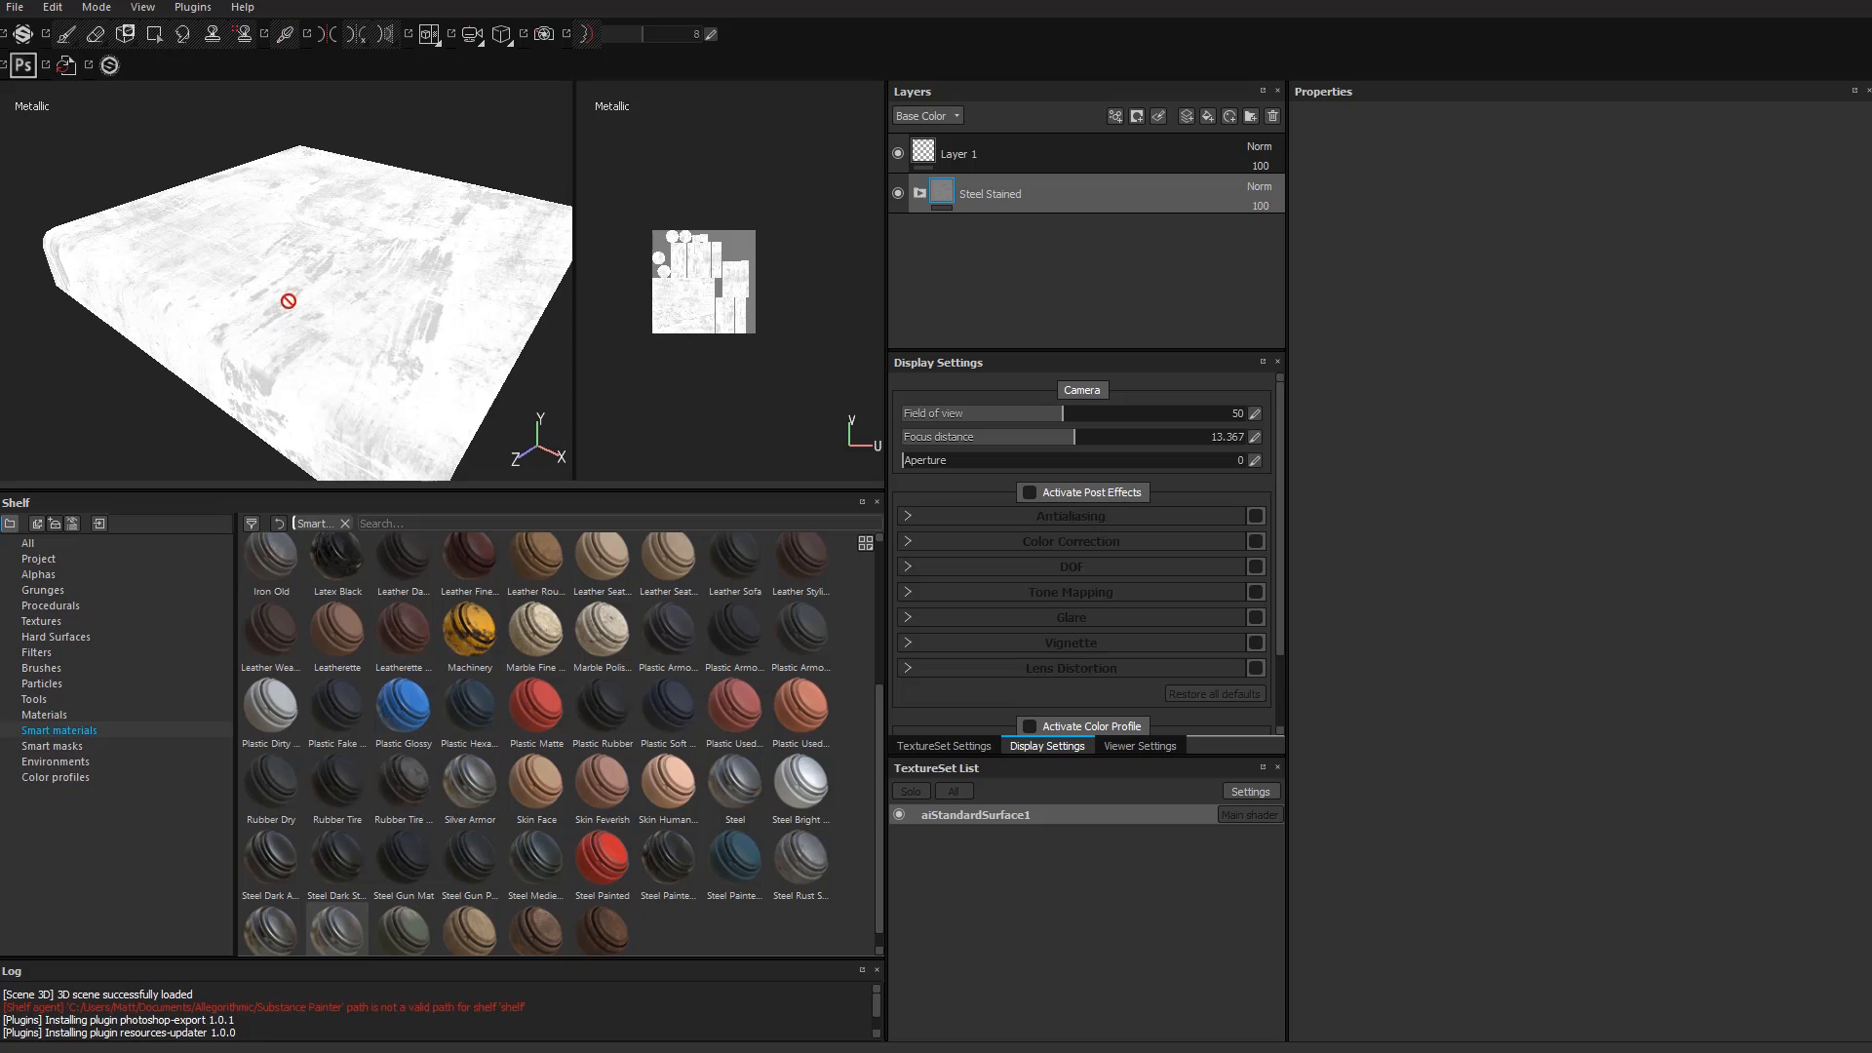
pyautogui.press('c')
pyautogui.press('c')
pyautogui.press('c')
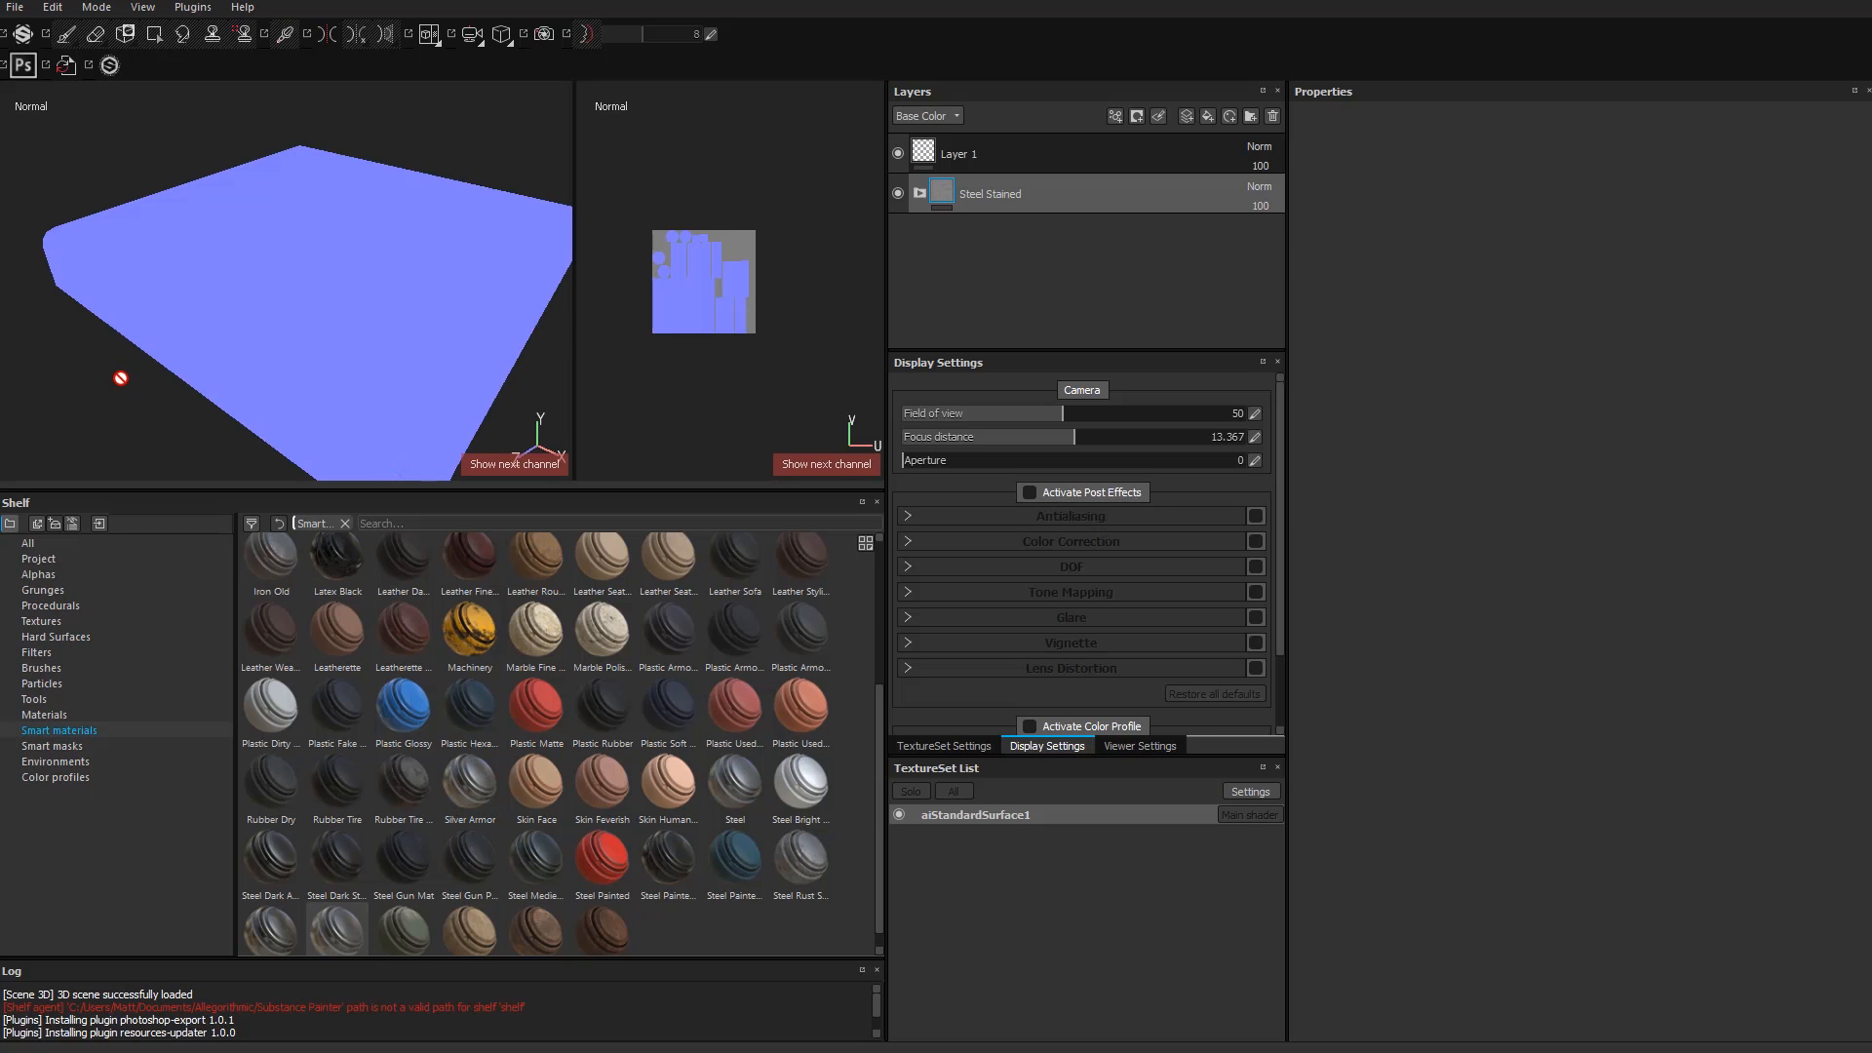
pyautogui.press('m')
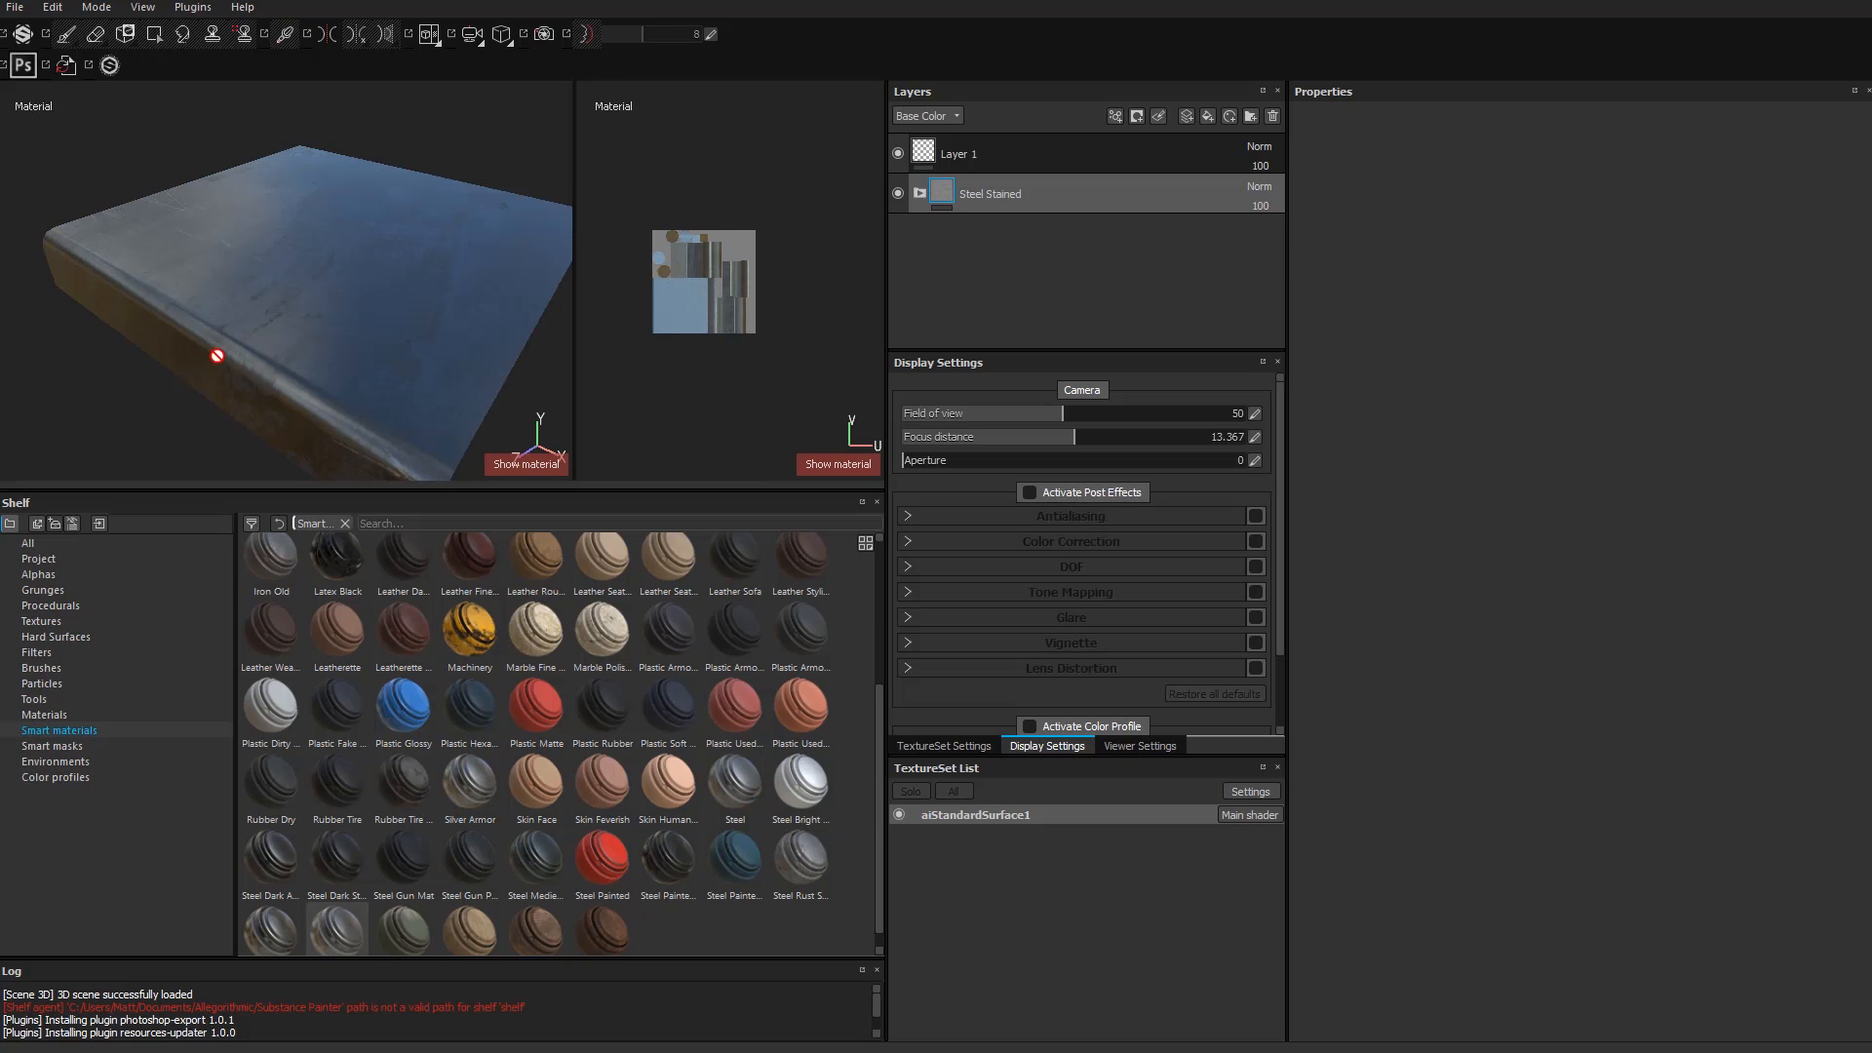
pyautogui.moveTo(263, 336)
pyautogui.keyDown('alt'); pyautogui.mouseDown()
pyautogui.moveTo(250, 313)
pyautogui.moveTo(243, 355)
pyautogui.mouseUp(); pyautogui.keyUp('alt')
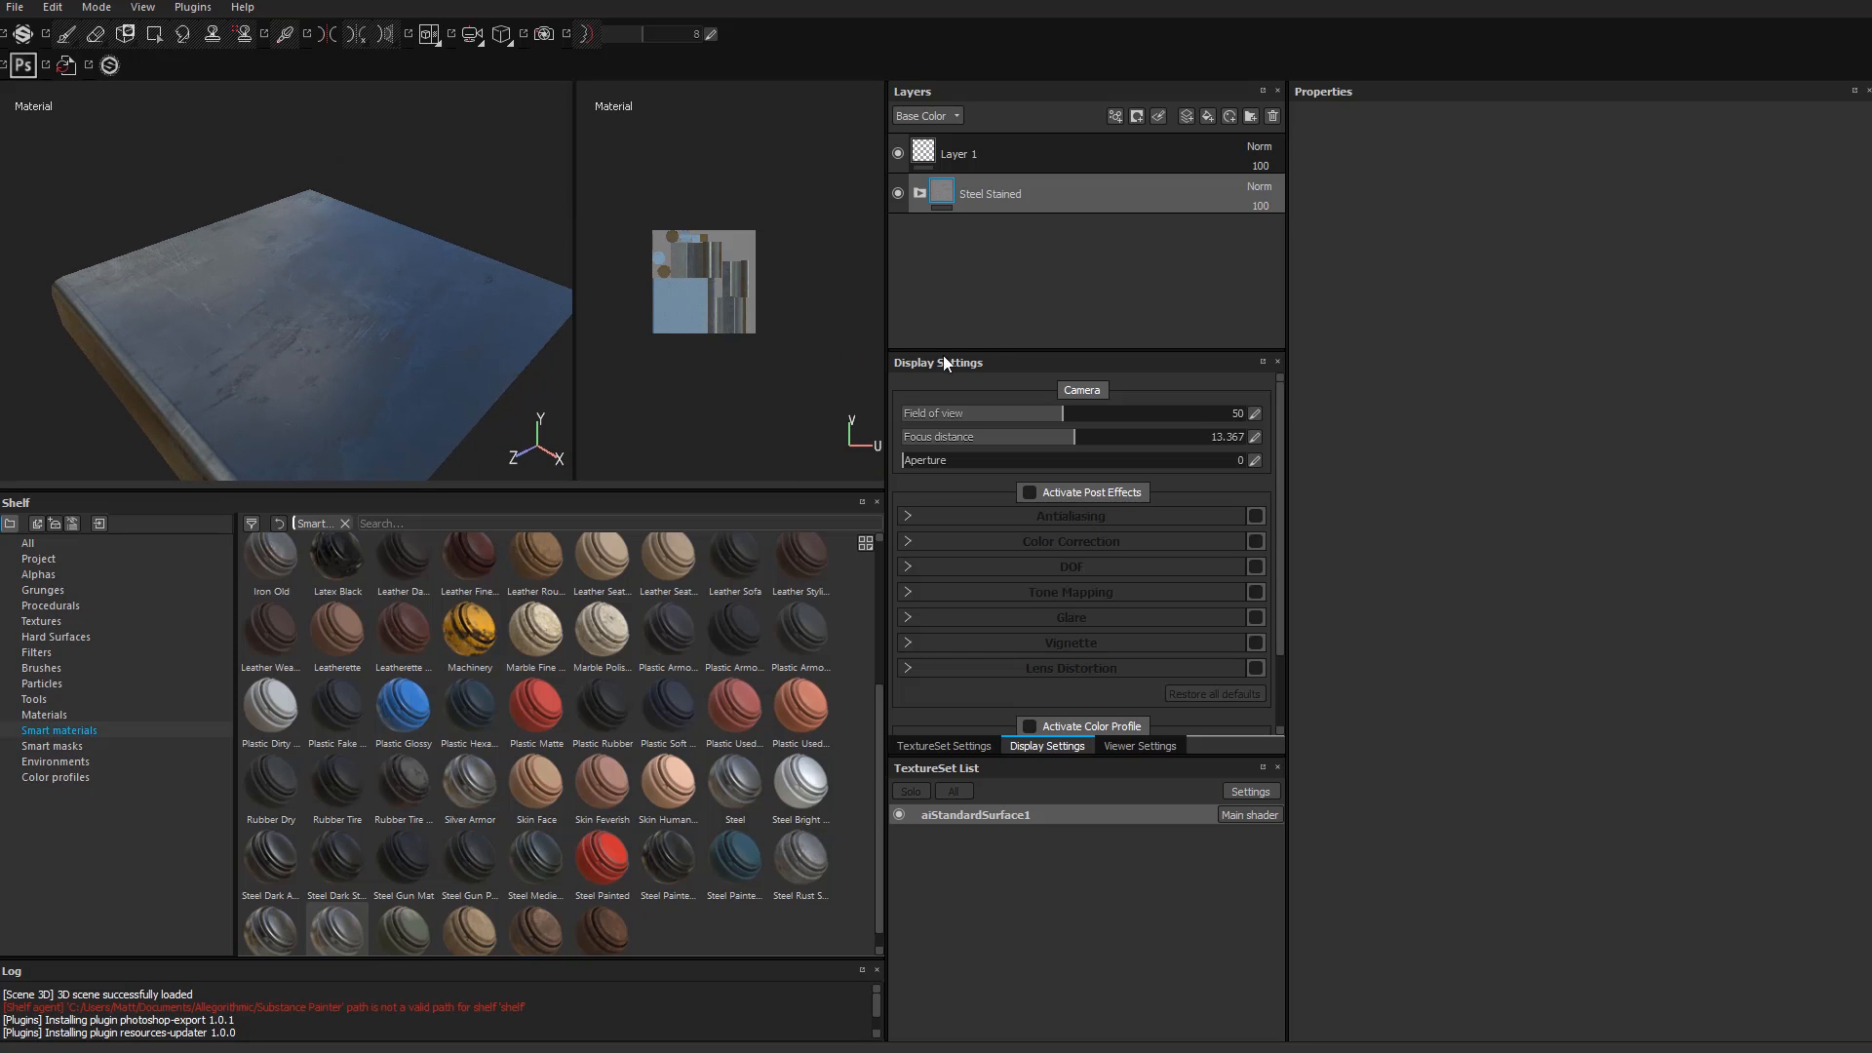
# Step: Select Layer 1 for painting, frame the slab's top surface and set the brush size to 6.99
pyautogui.click(973, 152)
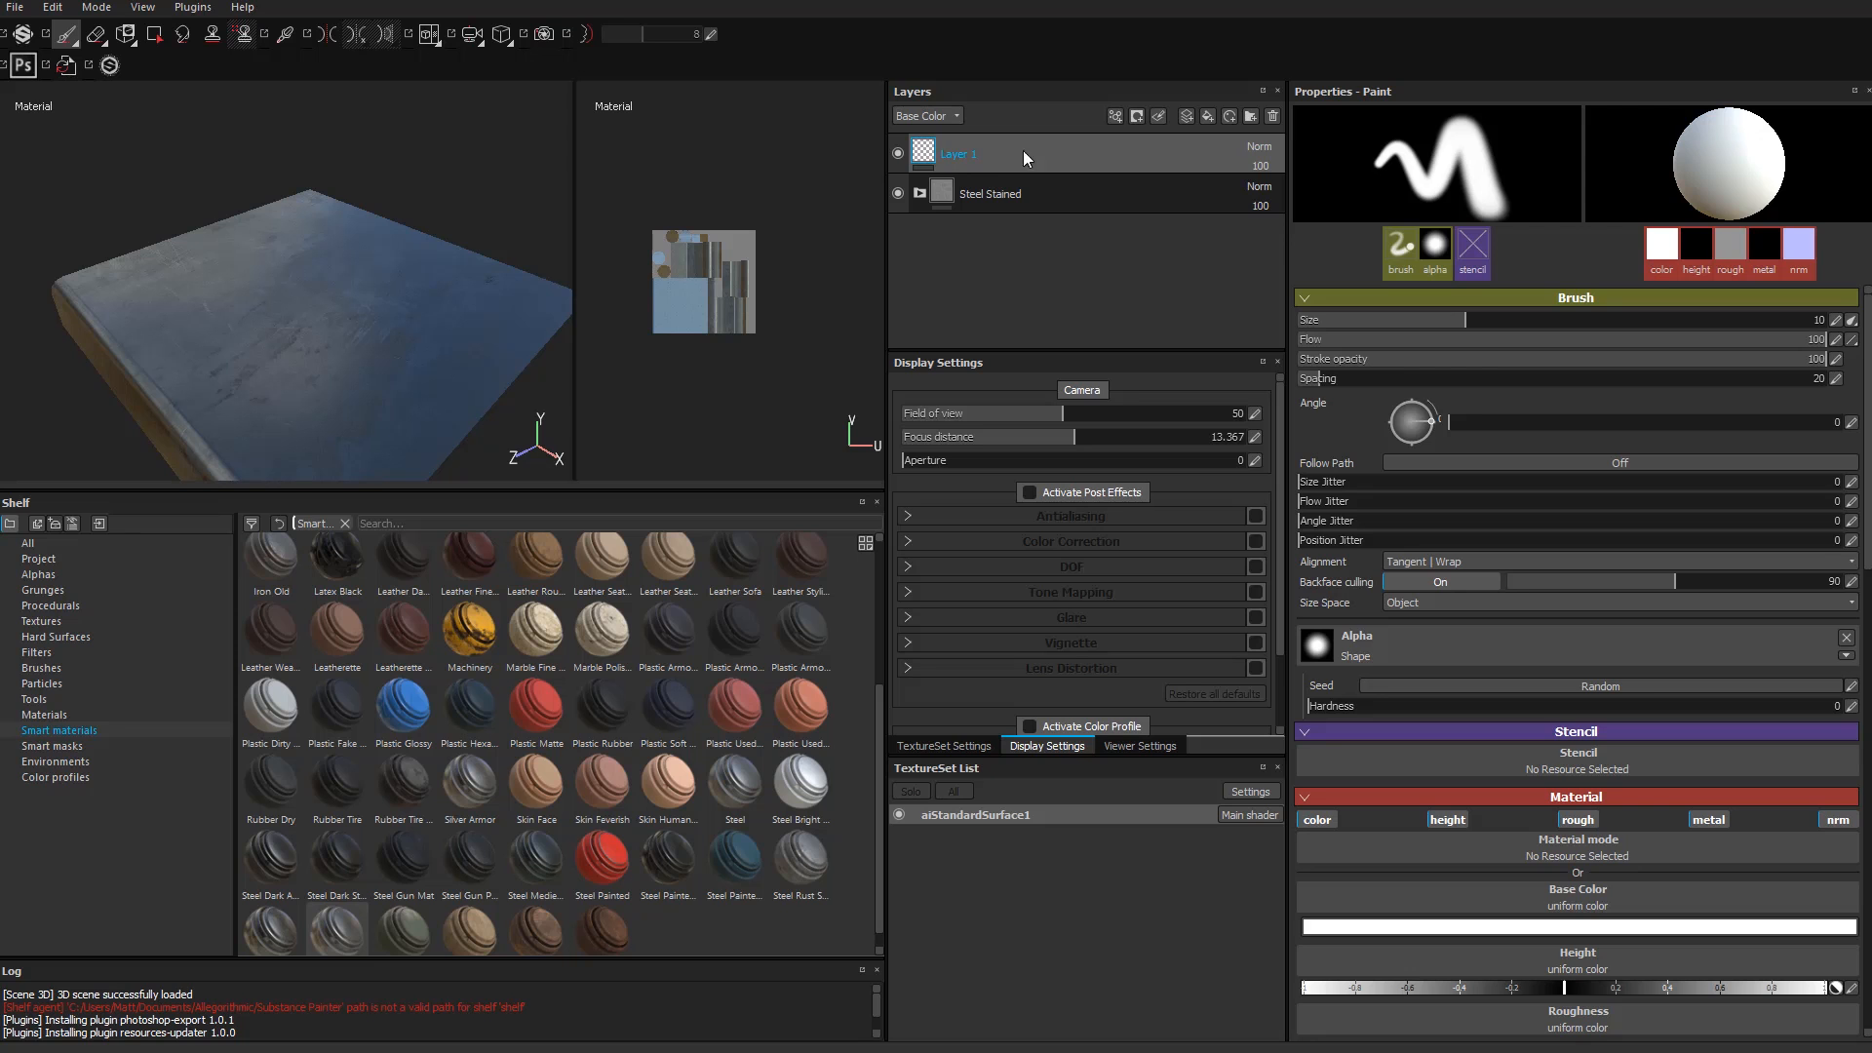
pyautogui.keyDown('alt'); pyautogui.moveTo(259, 334); pyautogui.dragTo(175, 327); pyautogui.keyUp('alt')
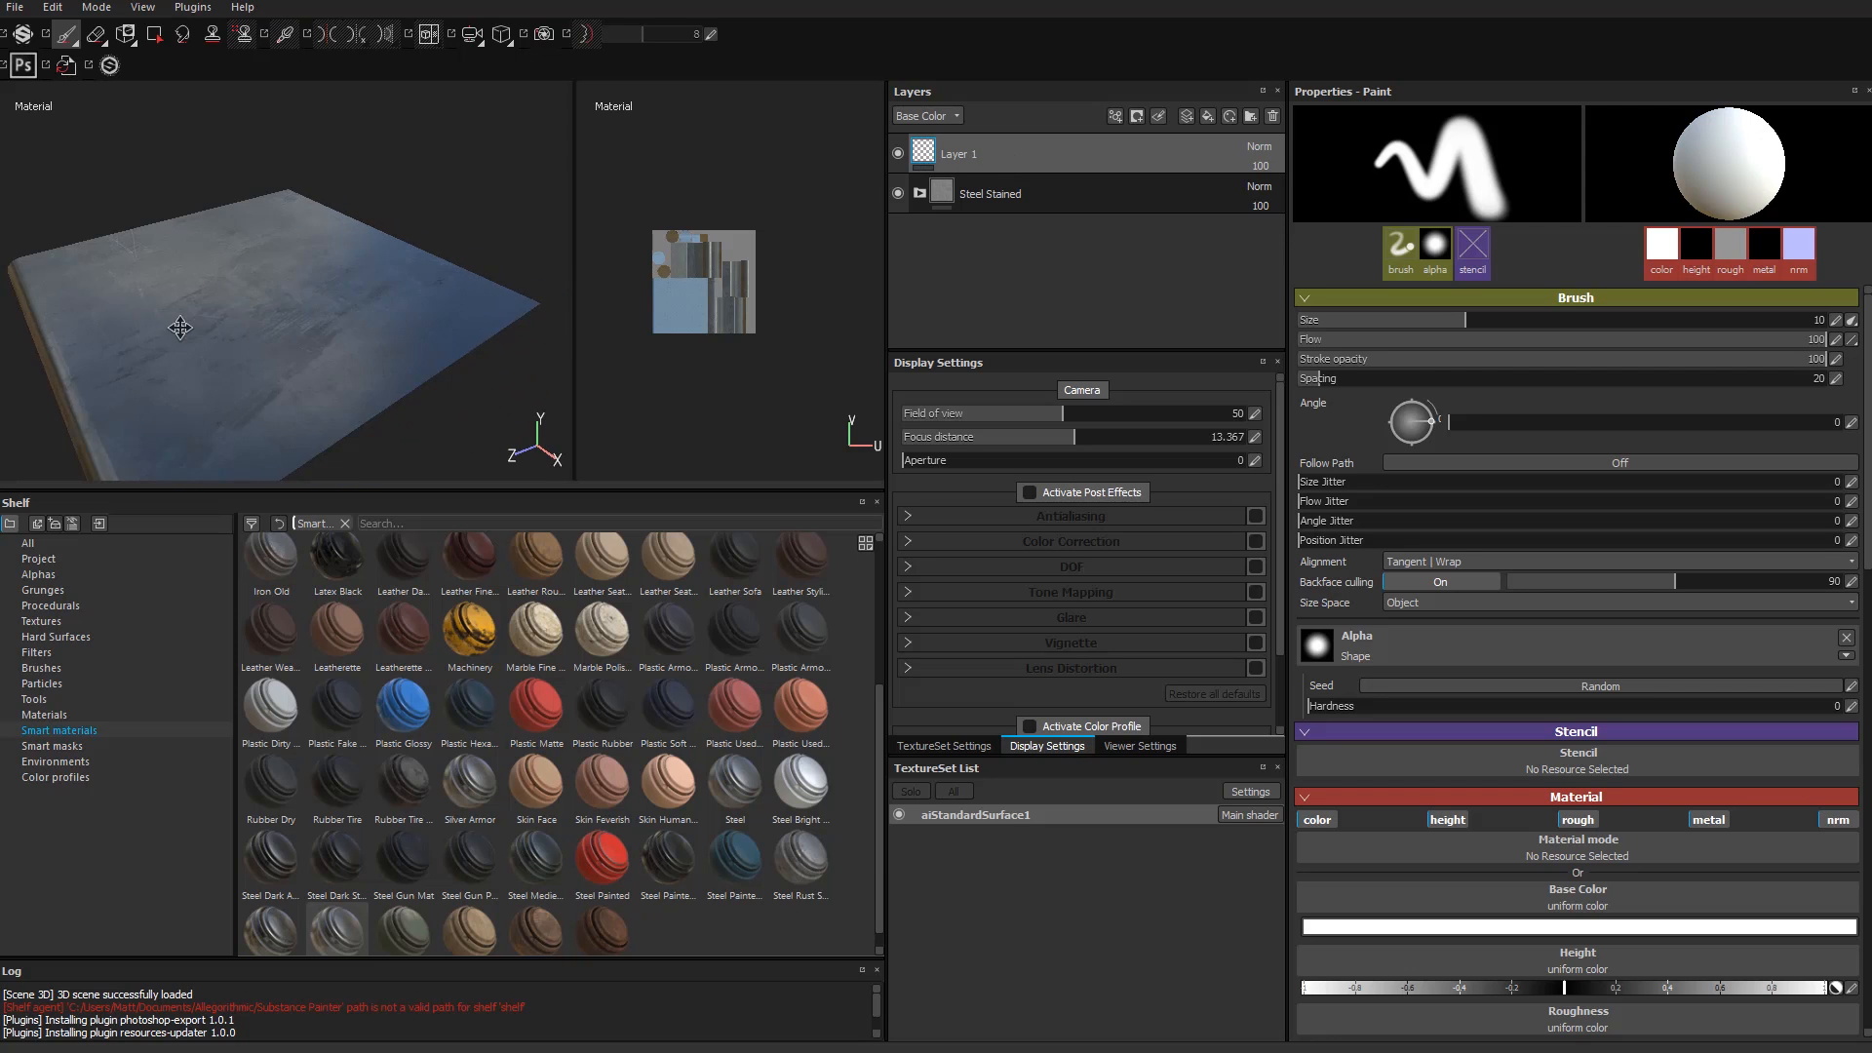
pyautogui.keyDown('alt'); pyautogui.moveTo(285, 330); pyautogui.dragTo(443, 389, button='middle'); pyautogui.keyUp('alt')
pyautogui.keyDown('alt'); pyautogui.moveTo(443, 389); pyautogui.dragTo(469, 389, button='right'); pyautogui.keyUp('alt')
pyautogui.keyDown('ctrl'); pyautogui.moveTo(293, 277); pyautogui.dragTo(268, 277, button='right'); pyautogui.keyUp('ctrl')
pyautogui.keyDown('alt'); pyautogui.moveTo(339, 269); pyautogui.dragTo(320, 297); pyautogui.keyUp('alt')
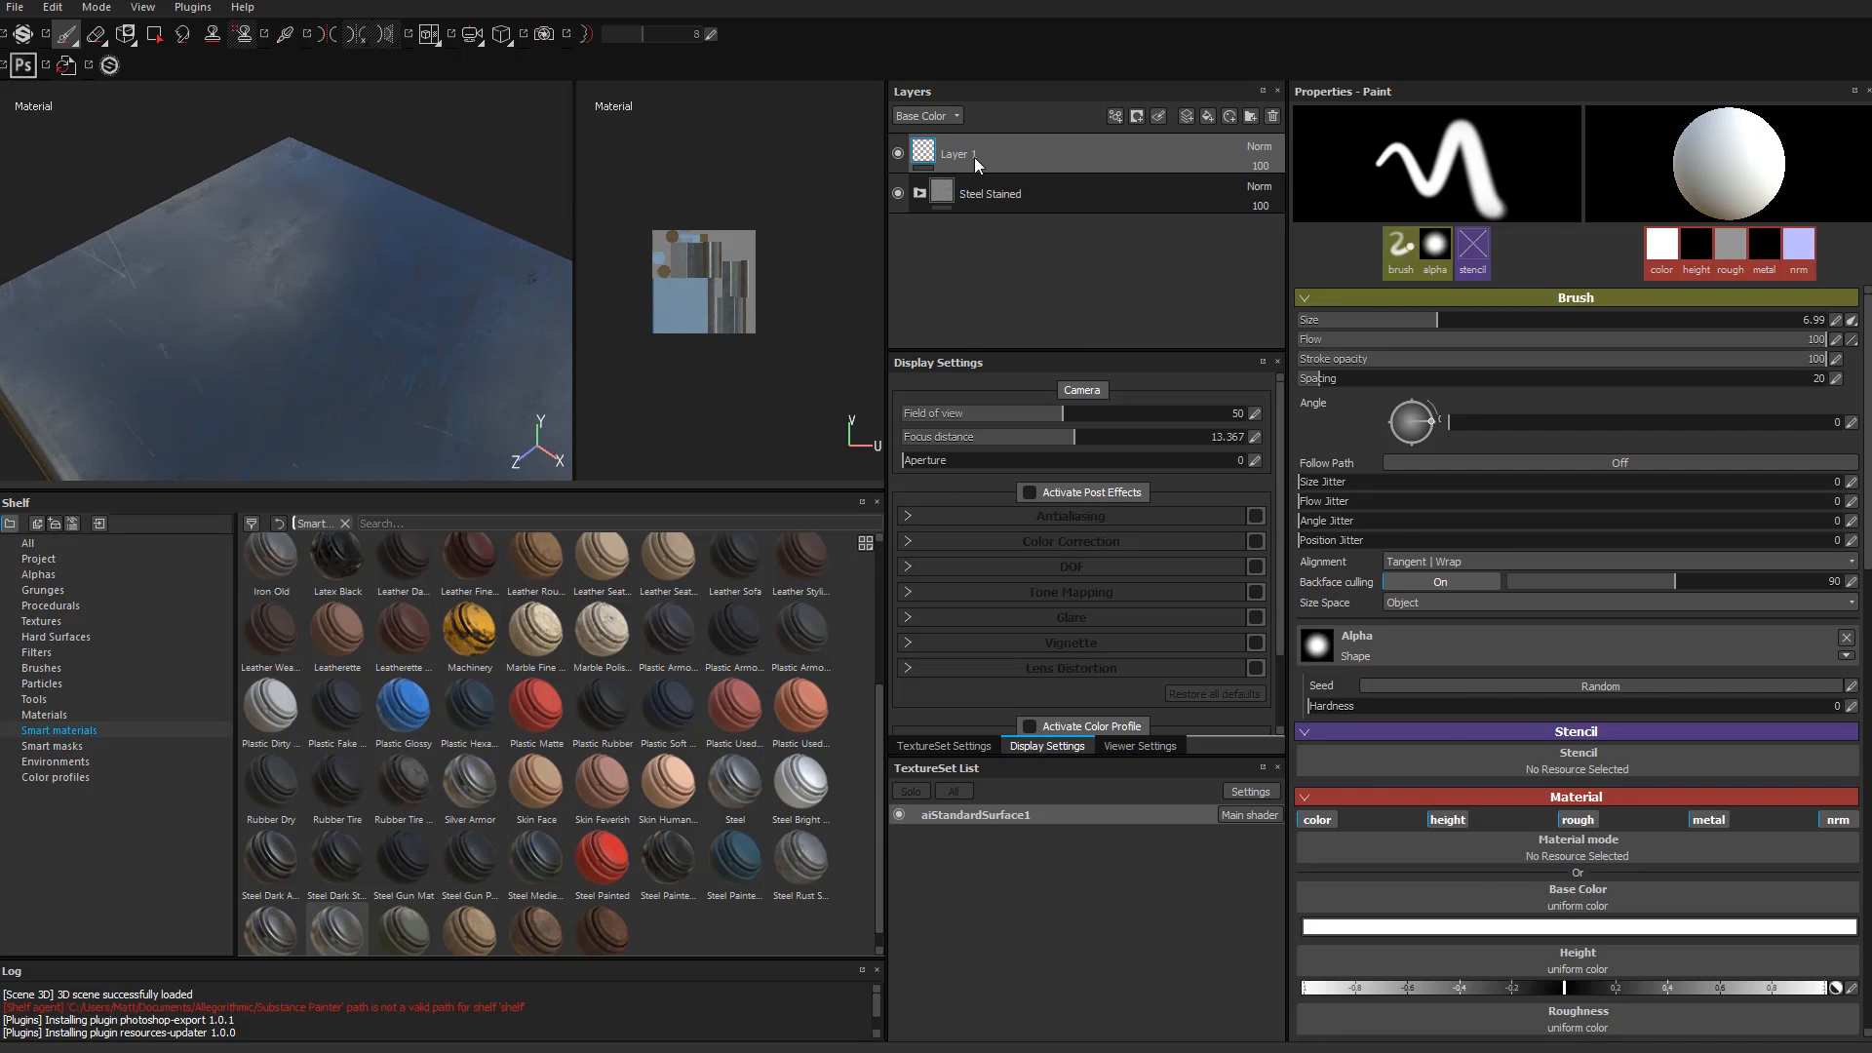
# Step: Limit the paint brush to the height channel by disabling color, rough, metal and nrm
pyautogui.click(1447, 819)
pyautogui.click(1577, 820)
pyautogui.click(1711, 819)
pyautogui.click(1838, 819)
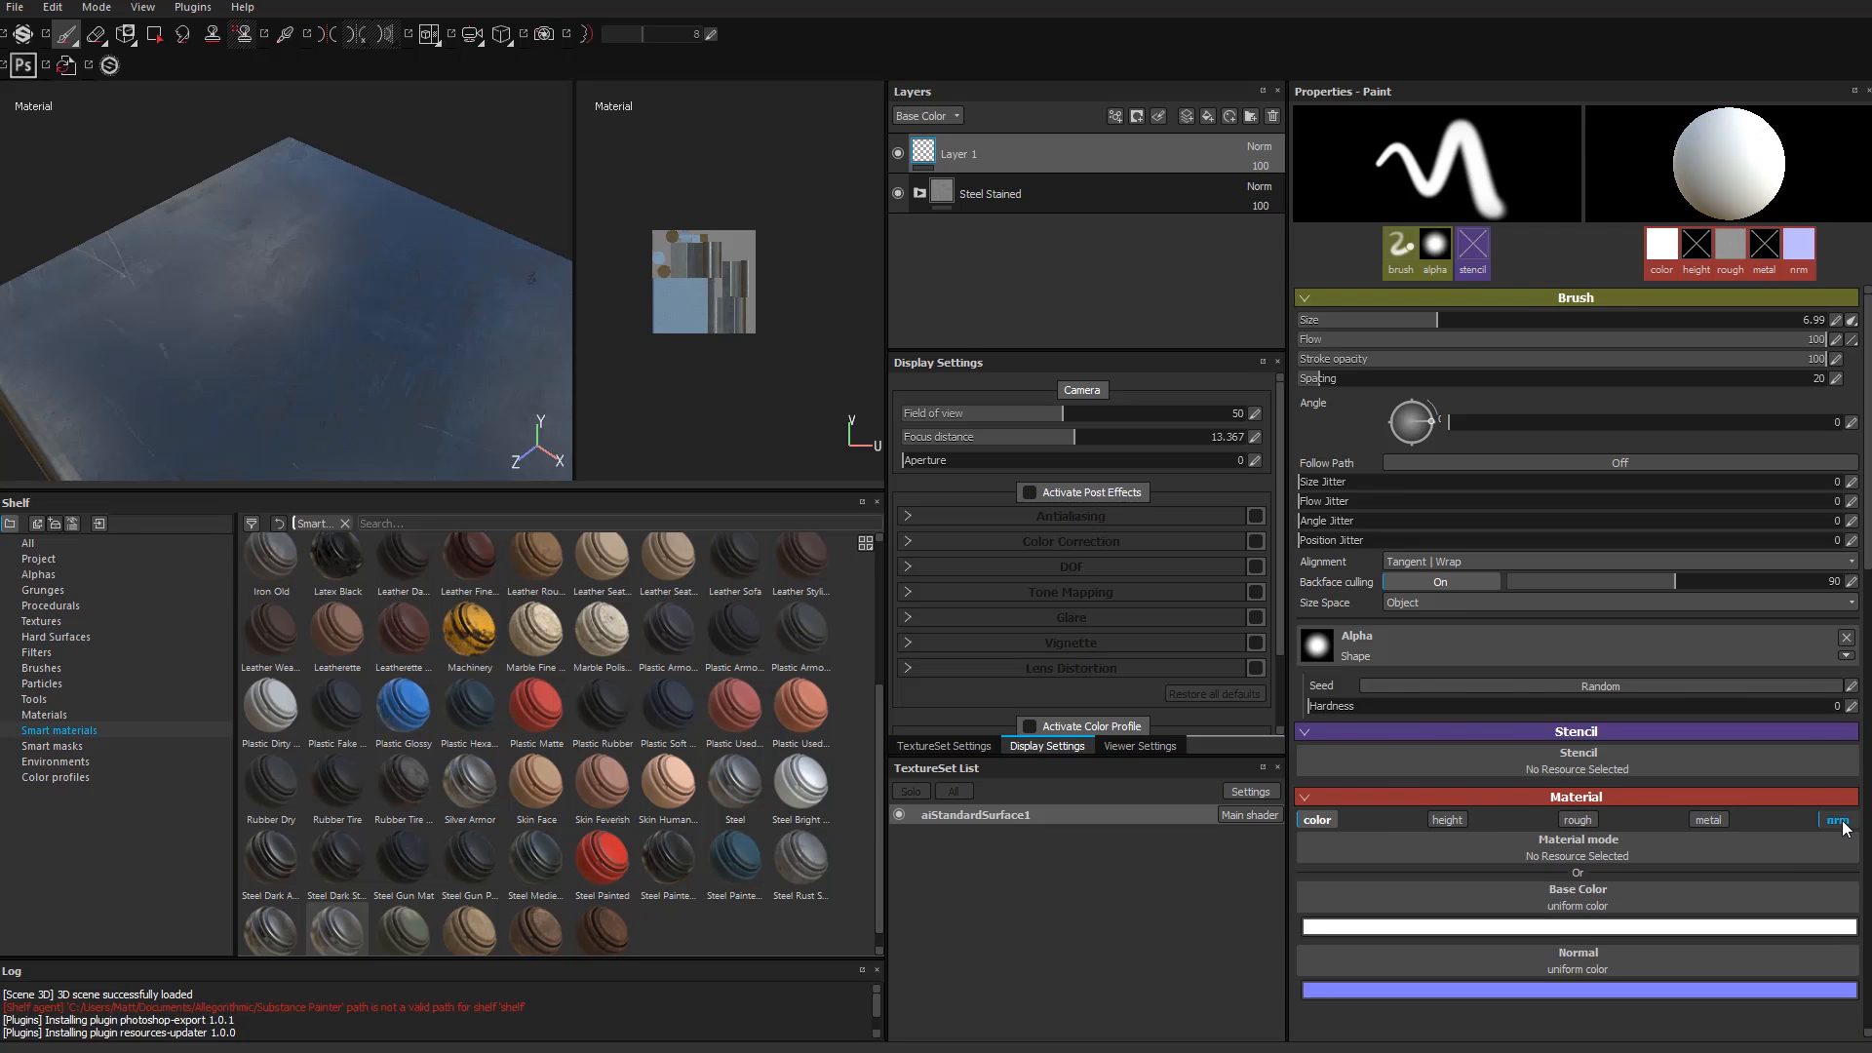
pyautogui.click(1448, 819)
pyautogui.click(1316, 819)
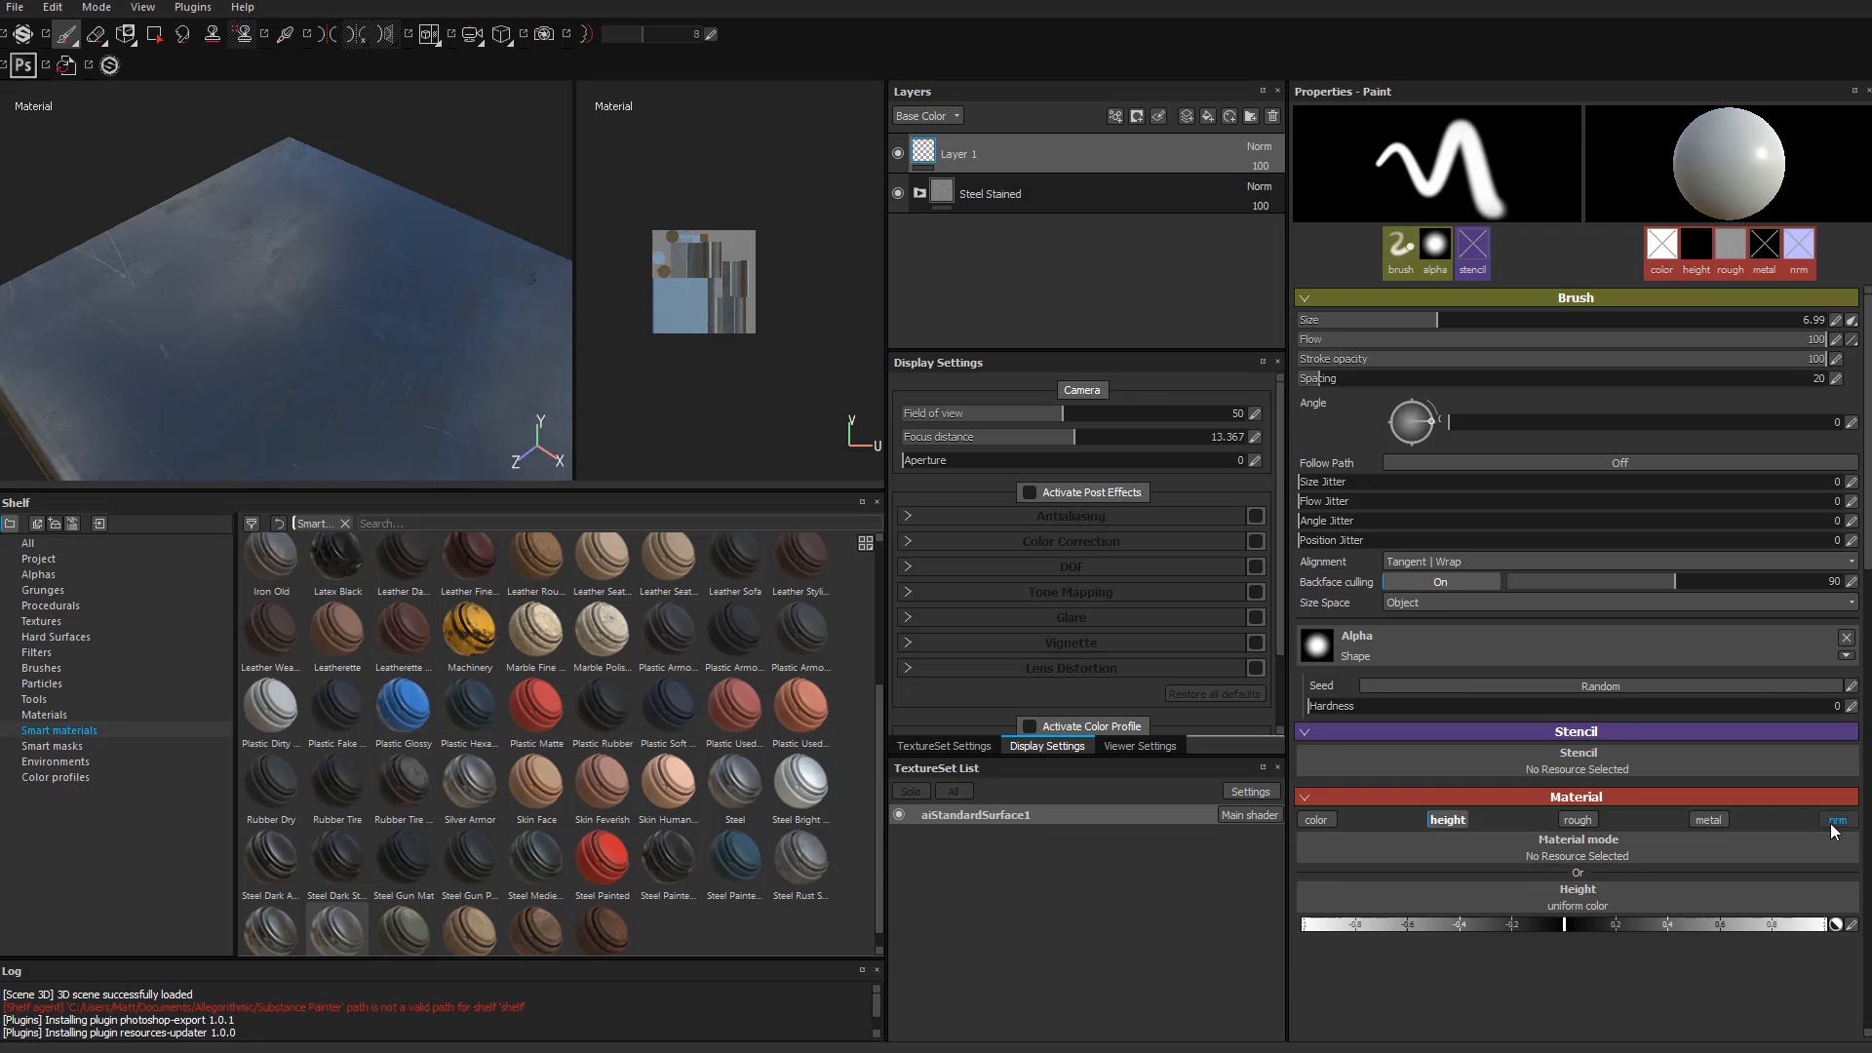
# Step: Raise the brush's height to a positive value and paint the word UP on the slab's top surface
pyautogui.moveTo(1565, 925); pyautogui.dragTo(1651, 924)
pyautogui.keyDown('shift'); pyautogui.moveTo(167, 317); pyautogui.dragTo(258, 319, button='right'); pyautogui.keyUp('shift')
pyautogui.moveTo(259, 319)
pyautogui.keyDown('alt'); pyautogui.mouseDown()
pyautogui.moveTo(376, 343)
pyautogui.moveTo(283, 195)
pyautogui.moveTo(247, 225)
pyautogui.moveTo(239, 283)
pyautogui.moveTo(300, 226)
pyautogui.moveTo(356, 308)
pyautogui.mouseUp(); pyautogui.keyUp('alt')
pyautogui.moveTo(386, 230)
pyautogui.mouseDown()
pyautogui.moveTo(410, 232)
pyautogui.moveTo(431, 275)
pyautogui.moveTo(378, 293)
pyautogui.mouseUp()
pyautogui.moveTo(369, 336)
pyautogui.keyDown('shift'); pyautogui.mouseDown(button='right')
pyautogui.moveTo(527, 330)
pyautogui.moveTo(492, 337)
pyautogui.mouseUp(button='right'); pyautogui.keyUp('shift')
pyautogui.moveTo(272, 343)
pyautogui.keyDown('alt'); pyautogui.mouseDown()
pyautogui.moveTo(232, 310)
pyautogui.moveTo(223, 323)
pyautogui.moveTo(223, 287)
pyautogui.moveTo(276, 318)
pyautogui.mouseUp(); pyautogui.keyUp('alt')
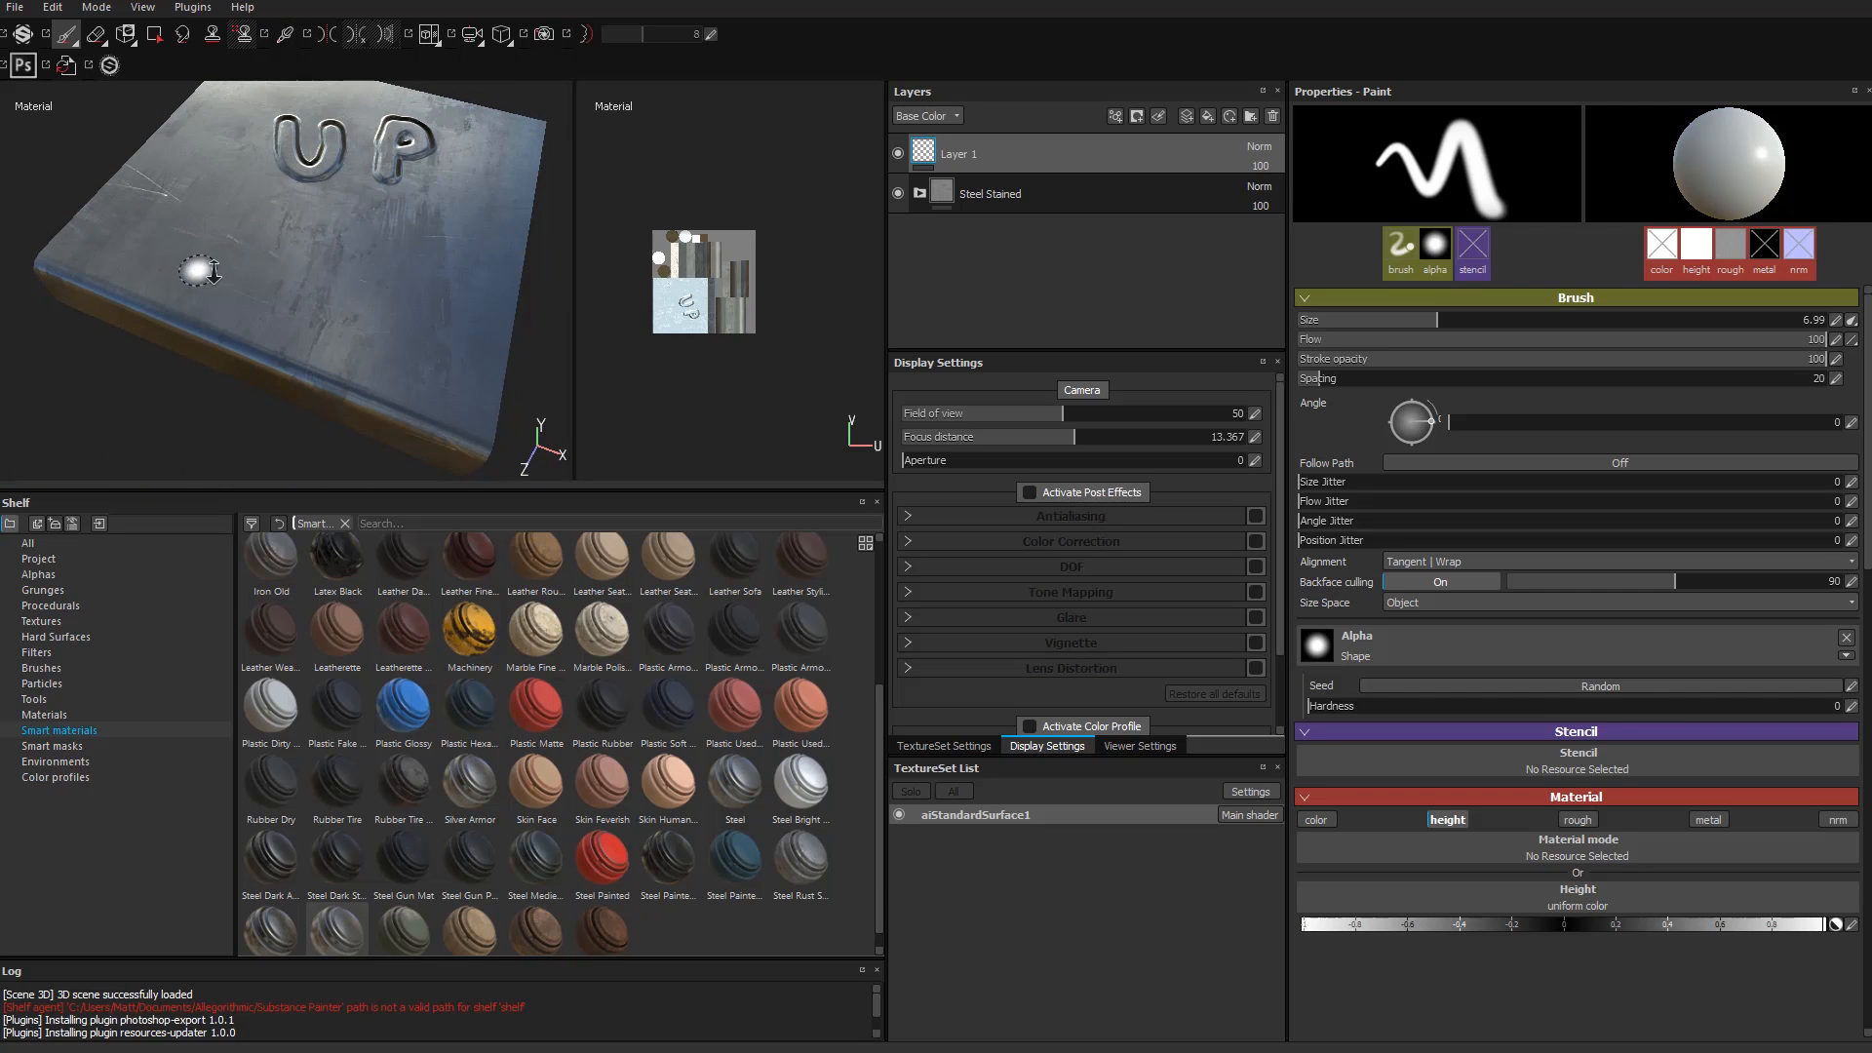
pyautogui.moveTo(200, 237)
pyautogui.mouseDown()
pyautogui.moveTo(206, 274)
pyautogui.moveTo(204, 236)
pyautogui.moveTo(239, 265)
pyautogui.moveTo(206, 279)
pyautogui.mouseUp()
pyautogui.moveTo(294, 236)
pyautogui.mouseDown()
pyautogui.moveTo(279, 273)
pyautogui.moveTo(306, 234)
pyautogui.moveTo(358, 239)
pyautogui.mouseUp()
pyautogui.hotkey('ctrl', 'z')
pyautogui.hotkey('ctrl', 'z')
pyautogui.hotkey('ctrl', 'z')
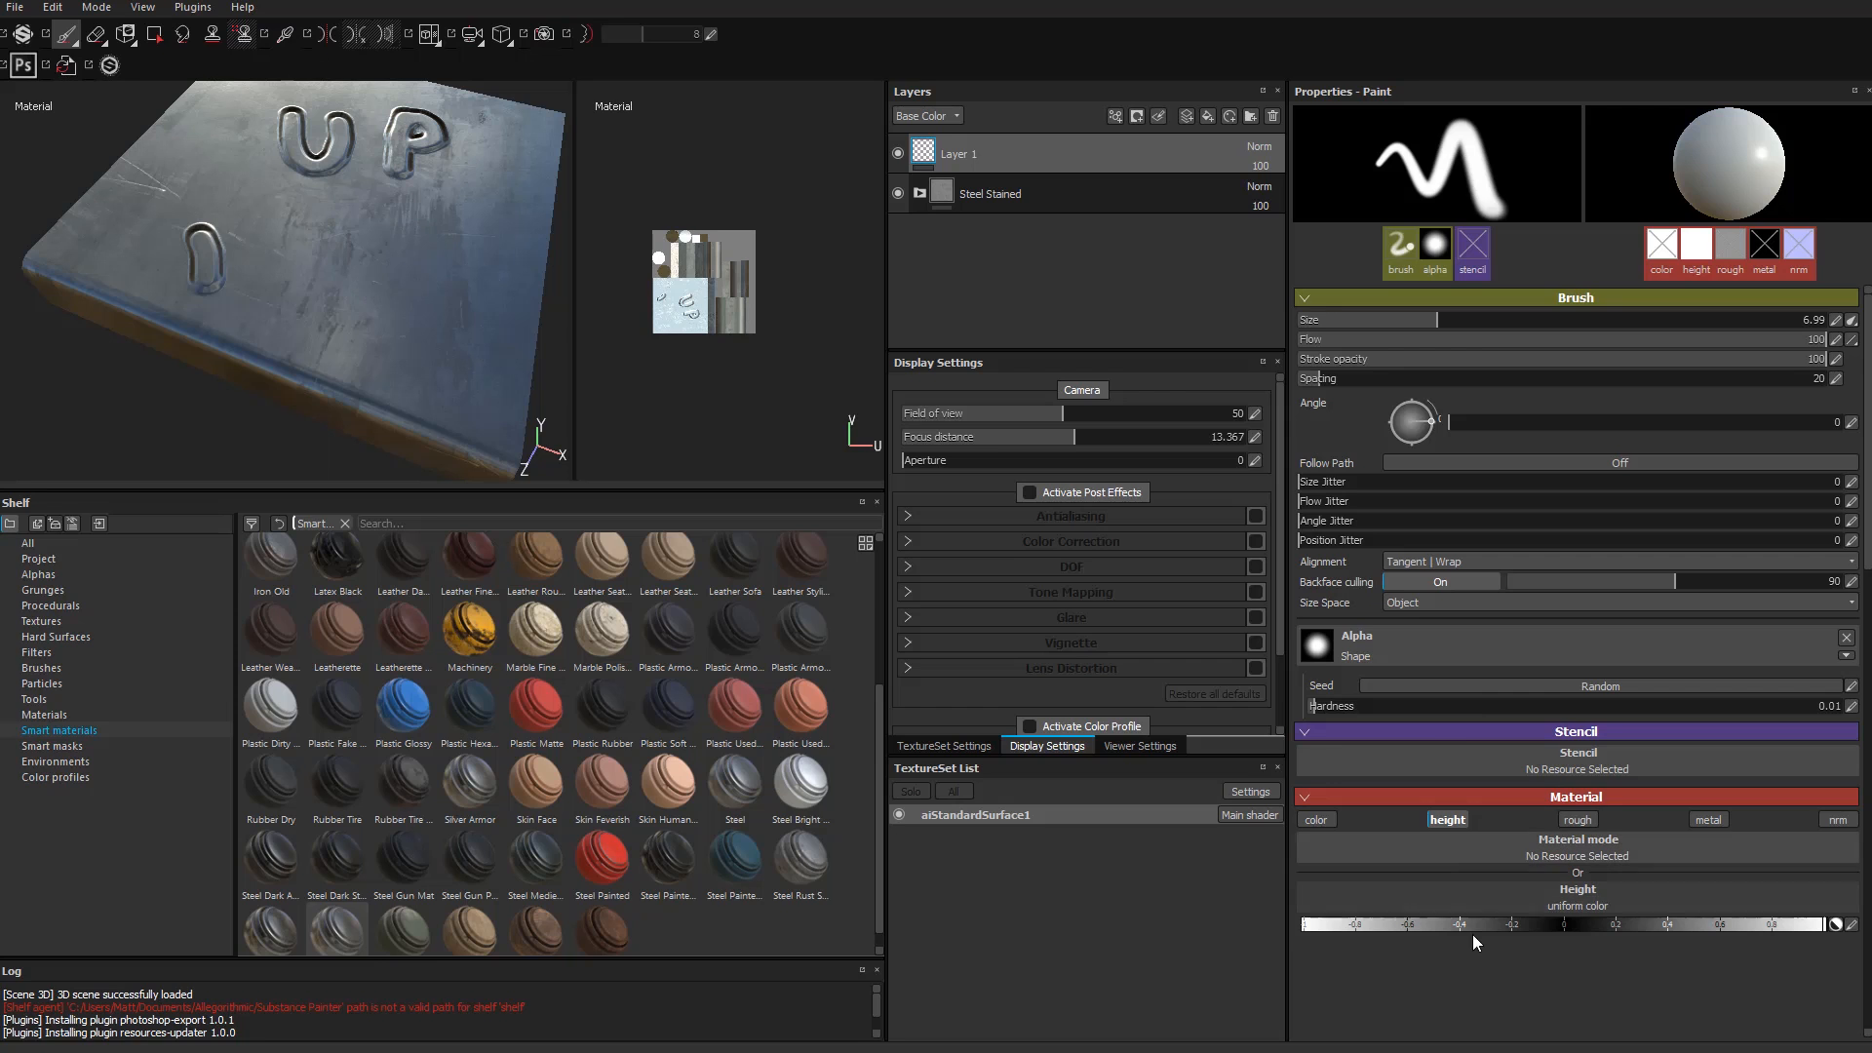
# Step: Lower the brush's height to a negative value and paint the word DOWN below UP on the slab's top surface
pyautogui.click(1368, 924)
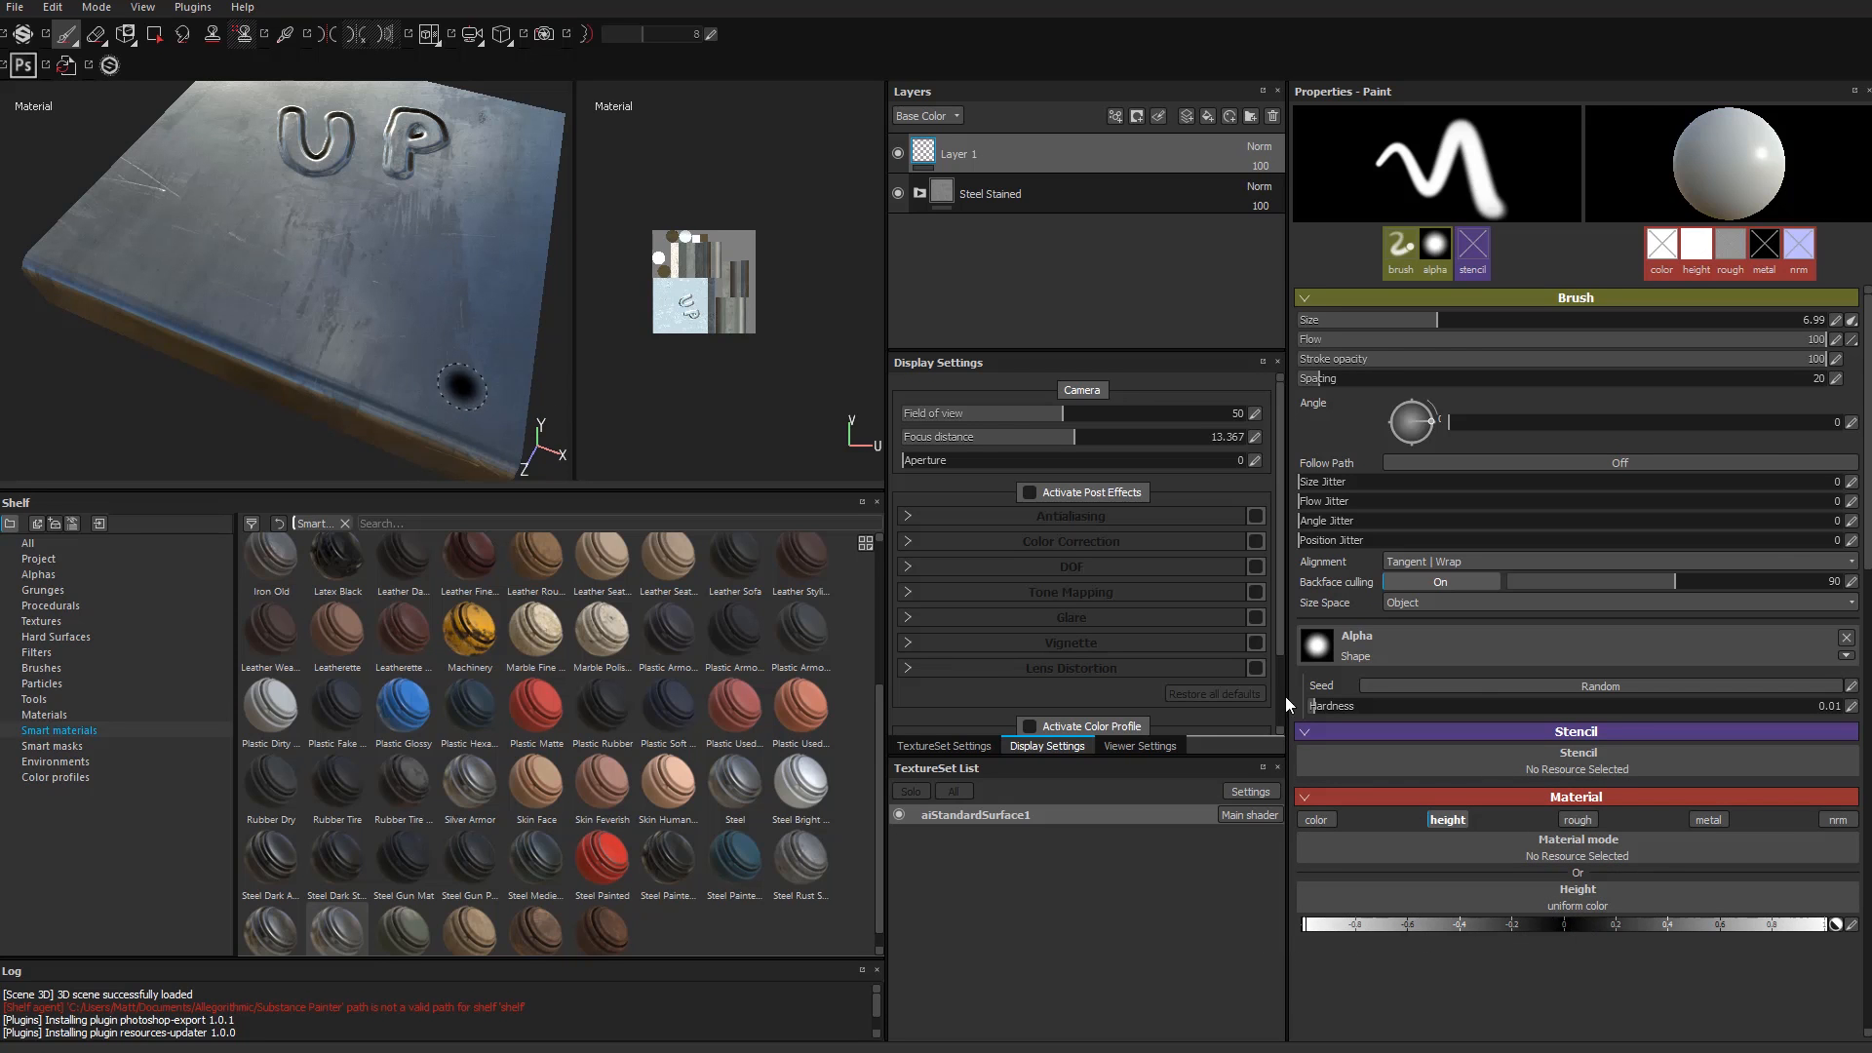
pyautogui.click(1567, 924)
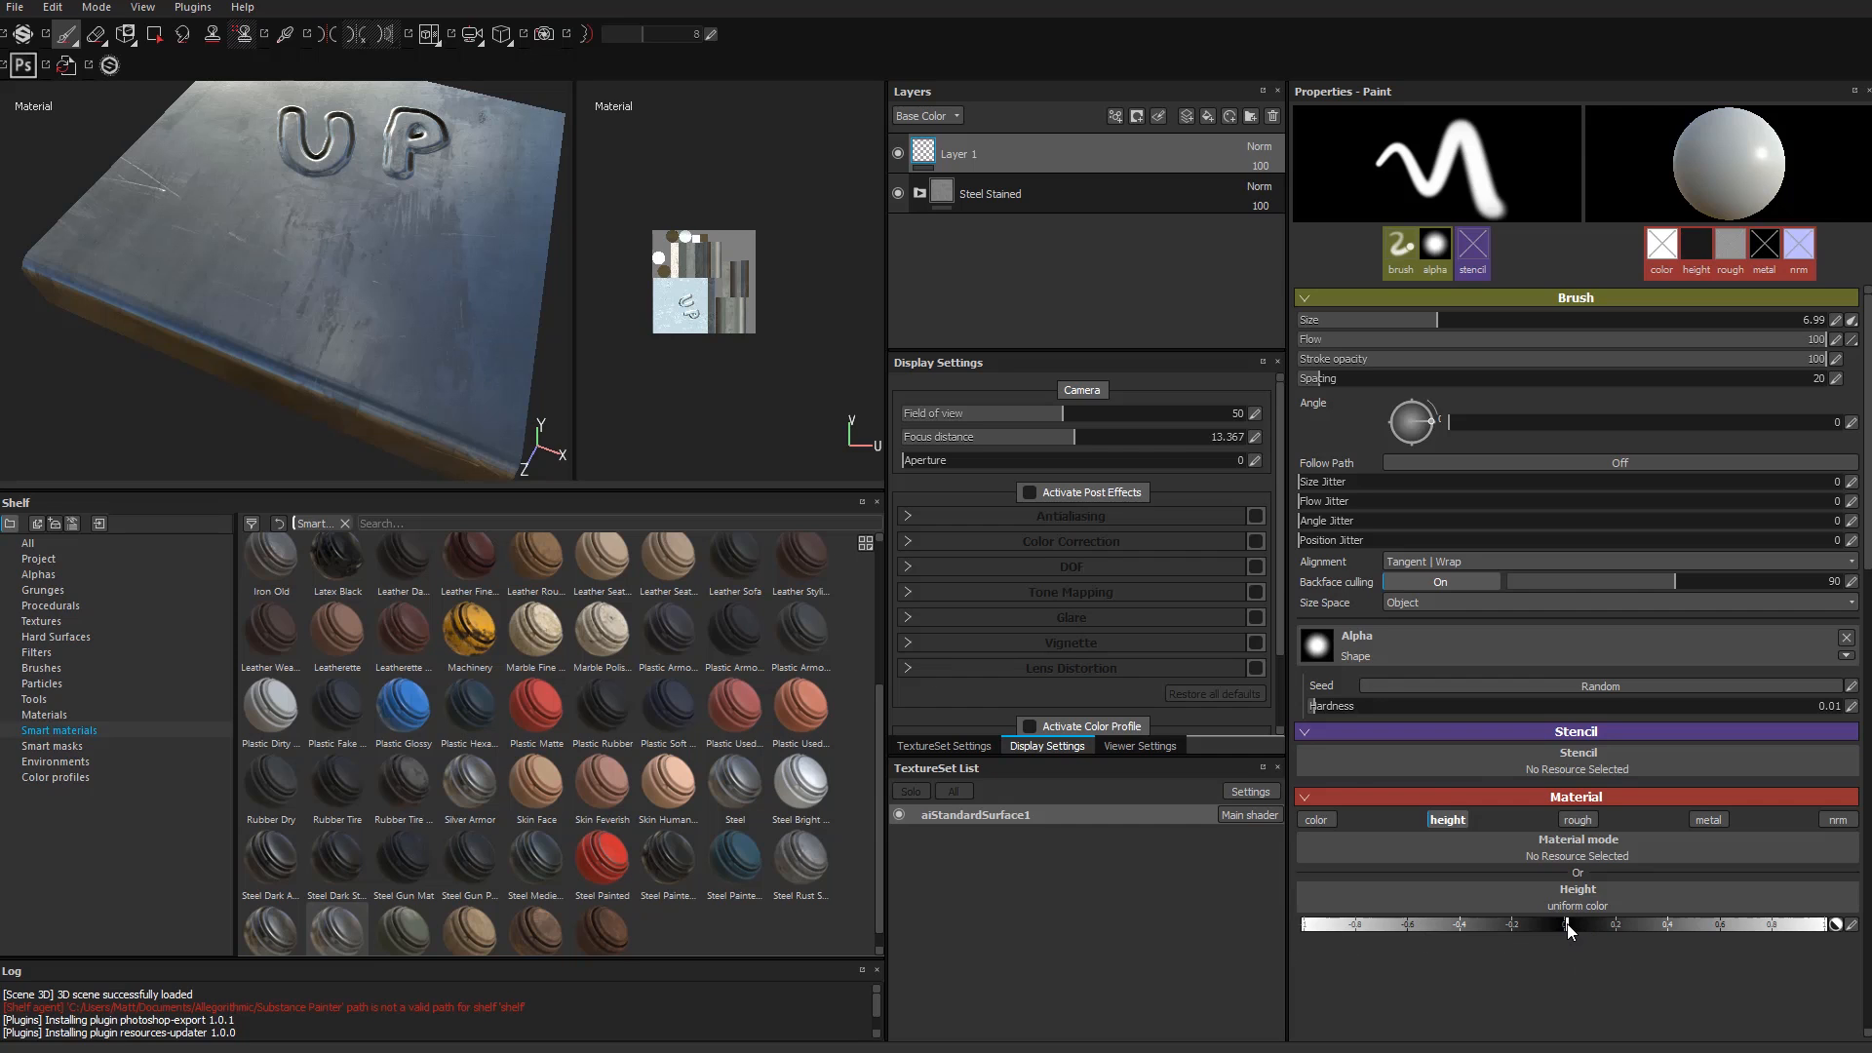
pyautogui.click(1792, 924)
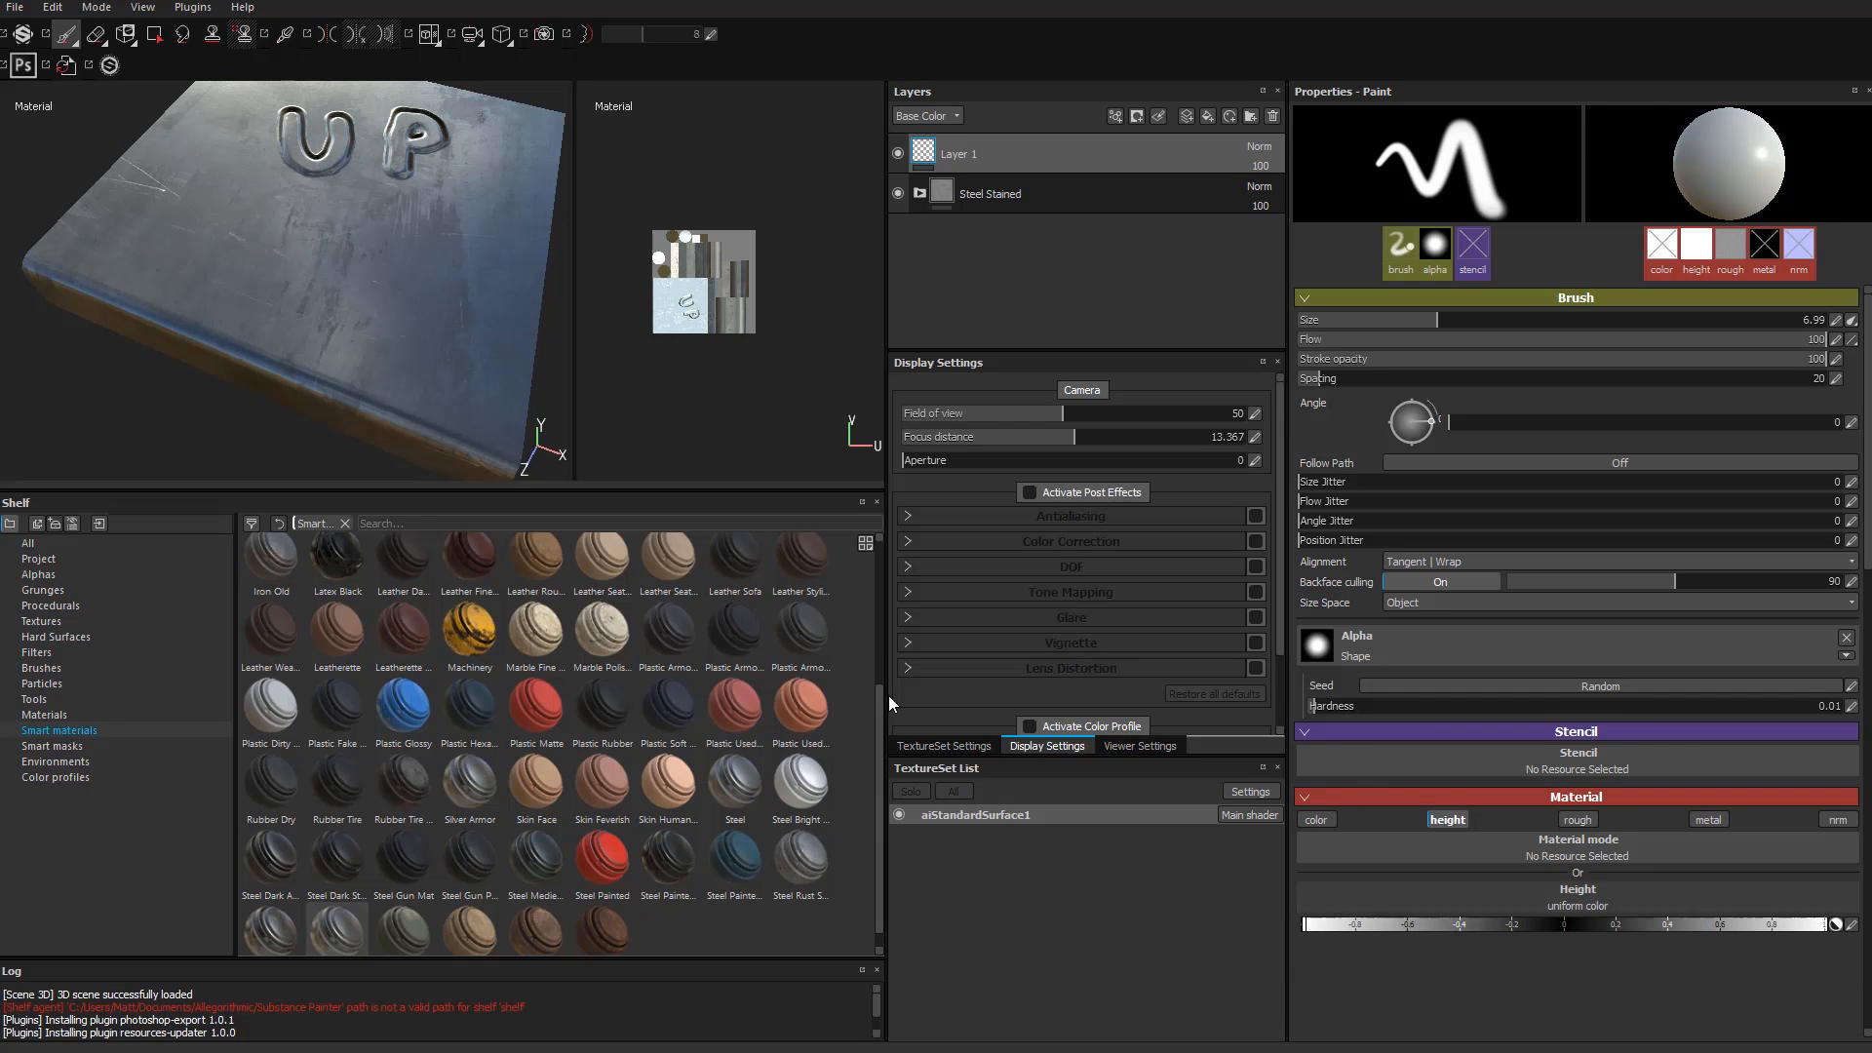
pyautogui.moveTo(234, 221)
pyautogui.mouseDown()
pyautogui.moveTo(217, 293)
pyautogui.moveTo(248, 230)
pyautogui.moveTo(221, 290)
pyautogui.mouseUp()
pyautogui.moveTo(314, 234)
pyautogui.mouseDown()
pyautogui.moveTo(310, 294)
pyautogui.moveTo(328, 240)
pyautogui.moveTo(385, 283)
pyautogui.moveTo(429, 282)
pyautogui.moveTo(466, 242)
pyautogui.moveTo(503, 271)
pyautogui.moveTo(523, 242)
pyautogui.mouseUp()
pyautogui.keyDown('alt'); pyautogui.moveTo(371, 248); pyautogui.dragTo(246, 310); pyautogui.keyUp('alt')
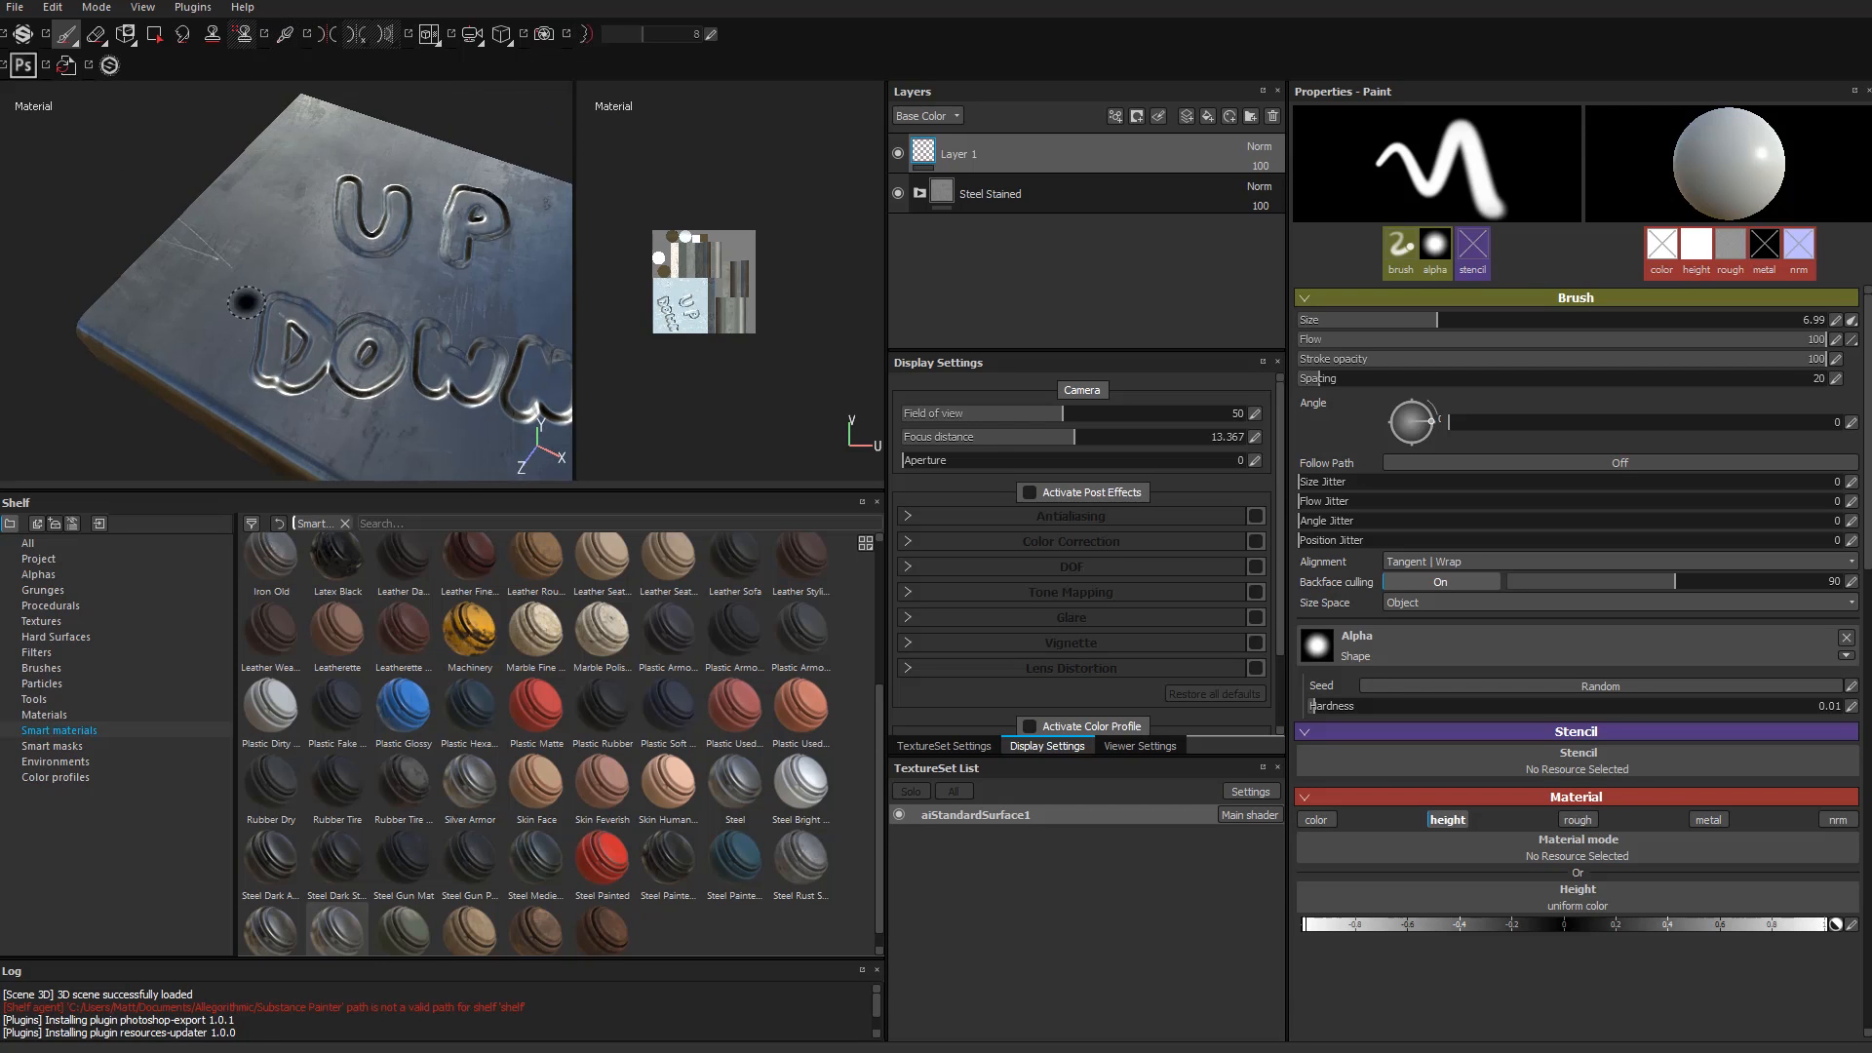
# Step: Paint large sunken and raised dabs at the slab's corner and along its edges, using brush sizes 19.91 and 16.19
pyautogui.keyDown('ctrl'); pyautogui.moveTo(124, 306); pyautogui.dragTo(185, 306, button='right'); pyautogui.keyUp('ctrl')
pyautogui.scroll(2, 124, 306)
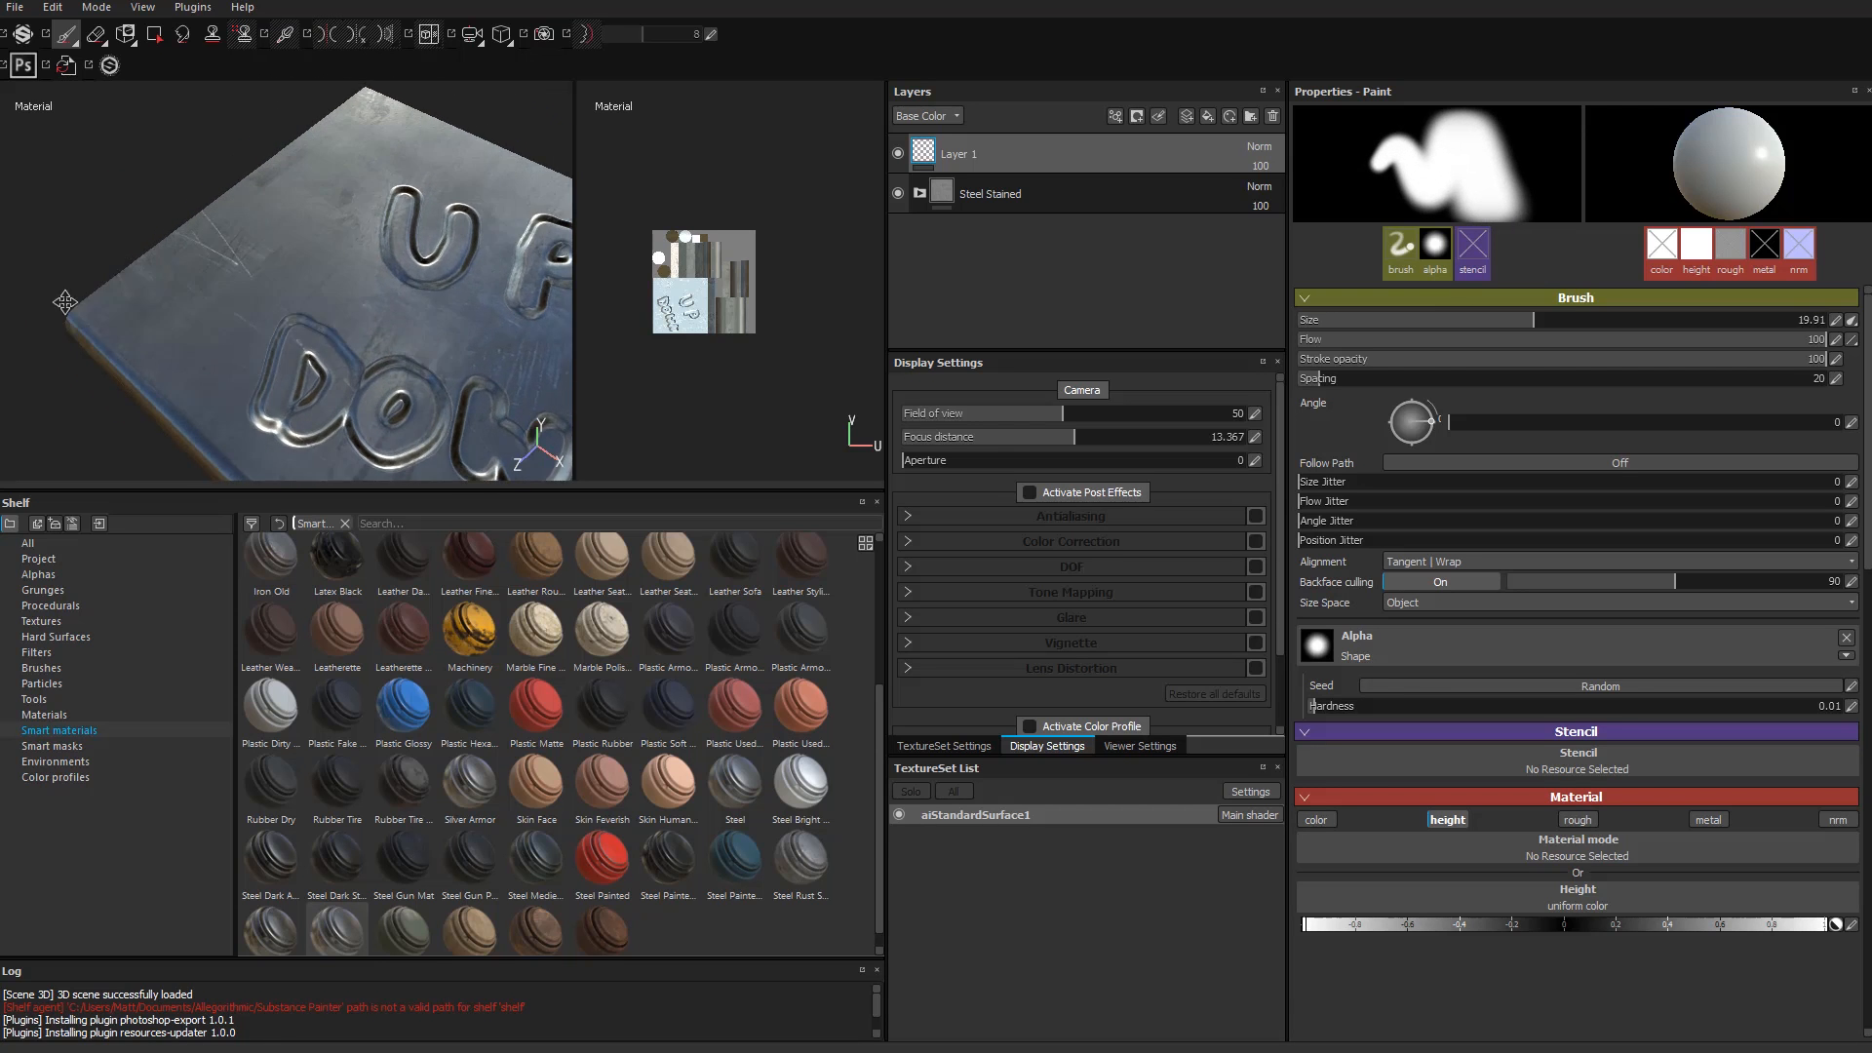
pyautogui.scroll(-2, 124, 305)
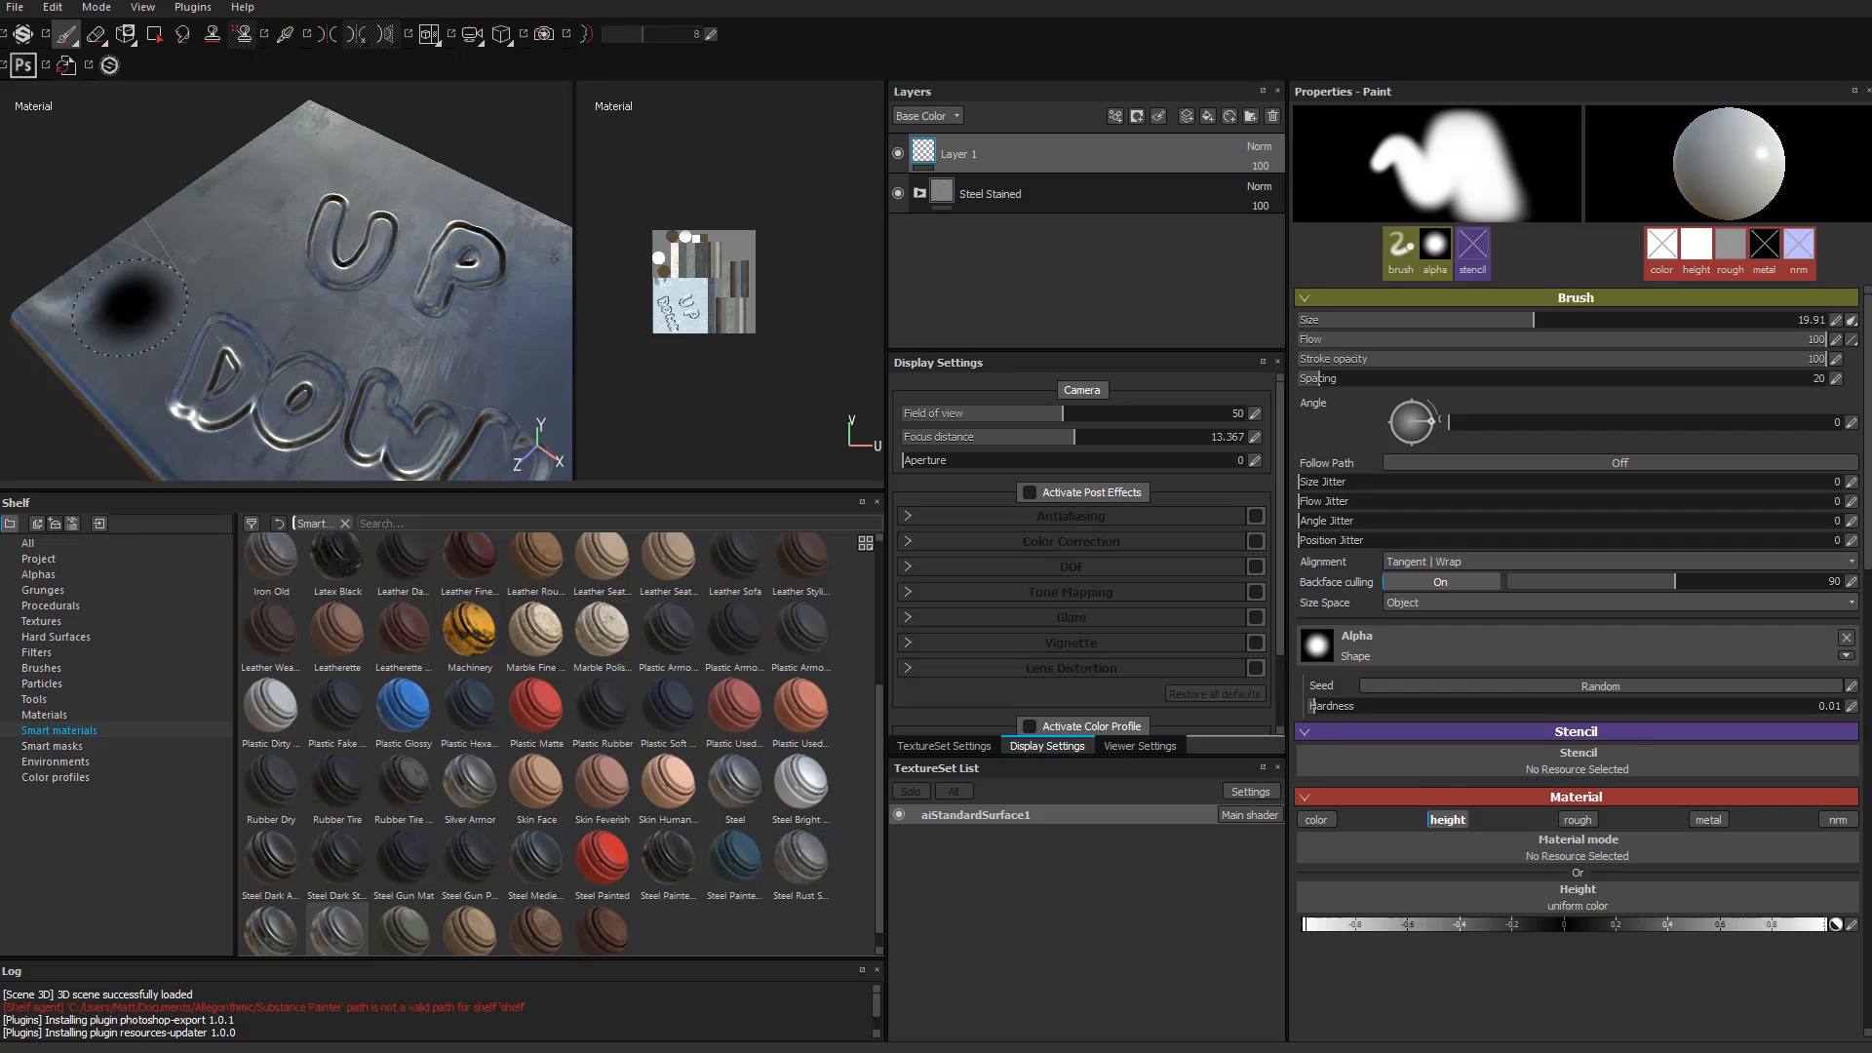
pyautogui.click(1501, 924)
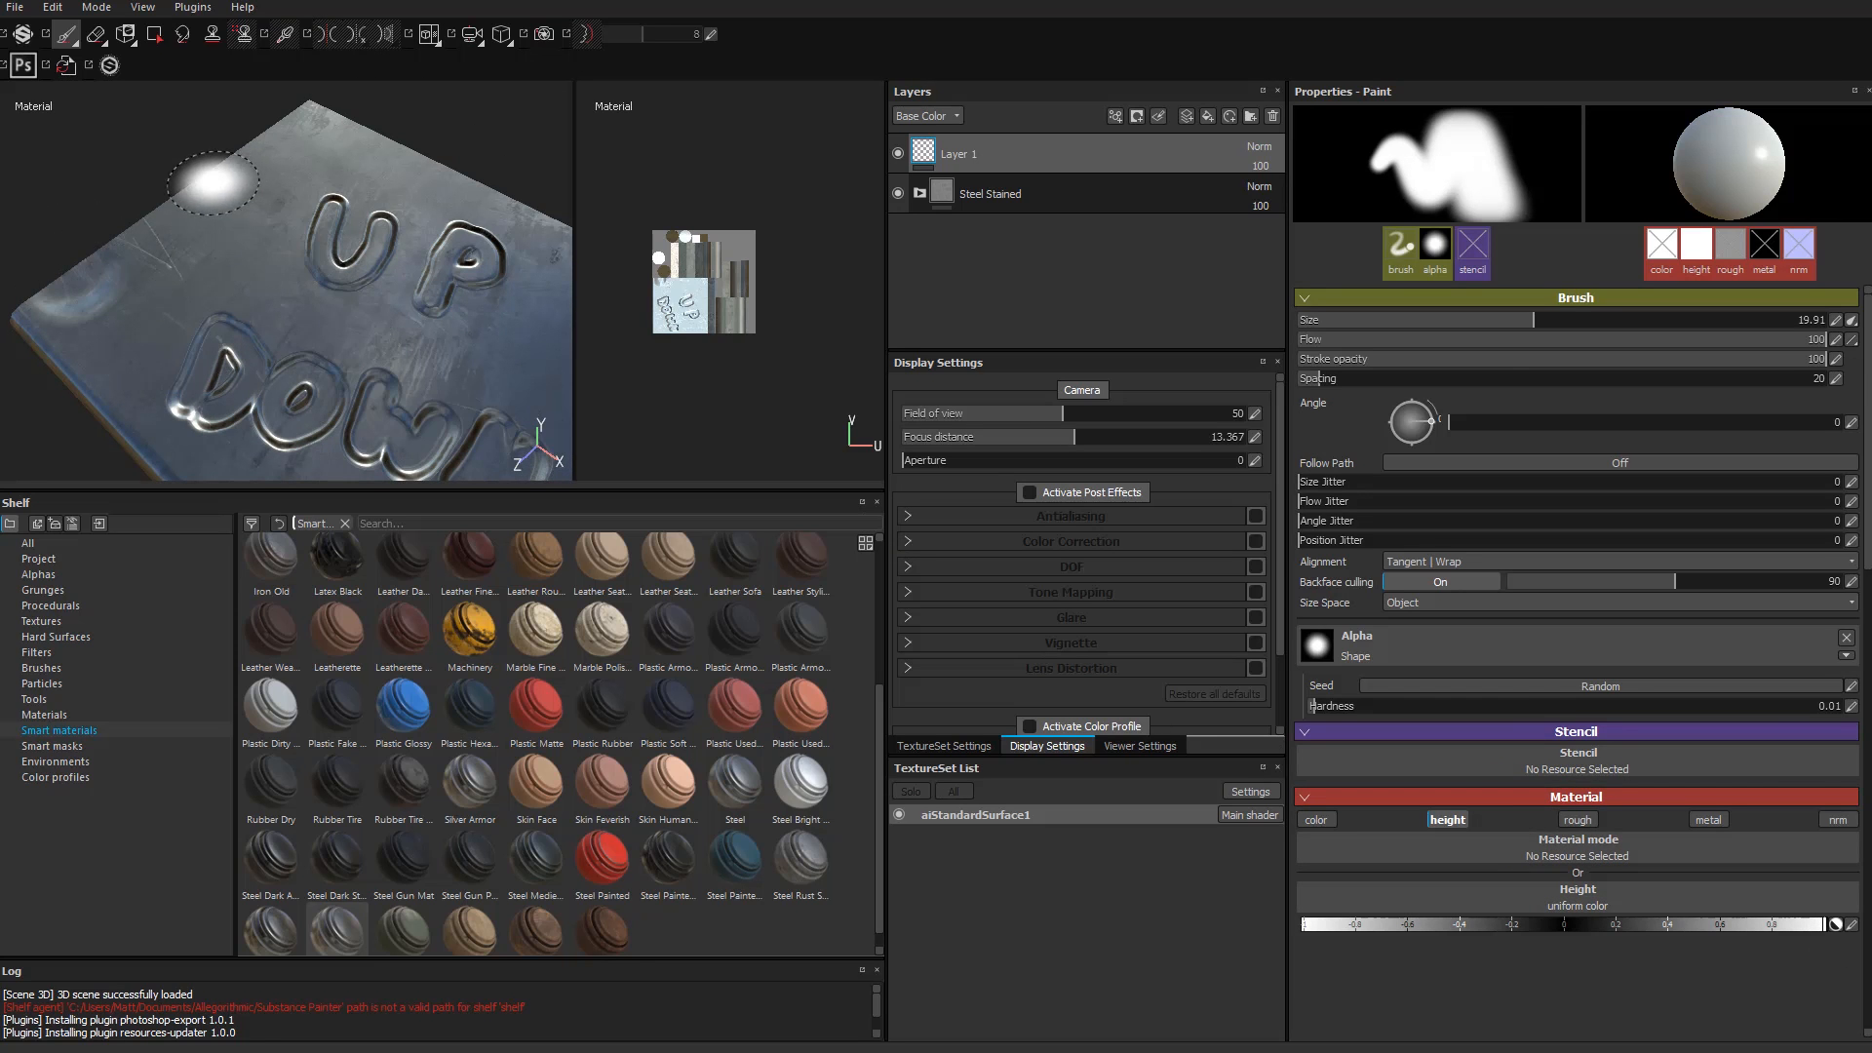
pyautogui.moveTo(201, 244)
pyautogui.keyDown('alt'); pyautogui.mouseDown()
pyautogui.moveTo(255, 185)
pyautogui.moveTo(278, 200)
pyautogui.mouseUp(); pyautogui.keyUp('alt')
pyautogui.keyDown('alt'); pyautogui.moveTo(278, 200); pyautogui.dragTo(324, 332, button='right'); pyautogui.keyUp('alt')
pyautogui.moveTo(326, 323)
pyautogui.keyDown('alt'); pyautogui.mouseDown()
pyautogui.moveTo(376, 342)
pyautogui.moveTo(342, 355)
pyautogui.mouseUp(); pyautogui.keyUp('alt')
pyautogui.keyDown('ctrl'); pyautogui.moveTo(202, 295); pyautogui.dragTo(173, 309, button='right'); pyautogui.keyUp('ctrl')
pyautogui.click(162, 303)
pyautogui.keyDown('alt'); pyautogui.moveTo(363, 431); pyautogui.dragTo(227, 400, button='middle'); pyautogui.keyUp('alt')
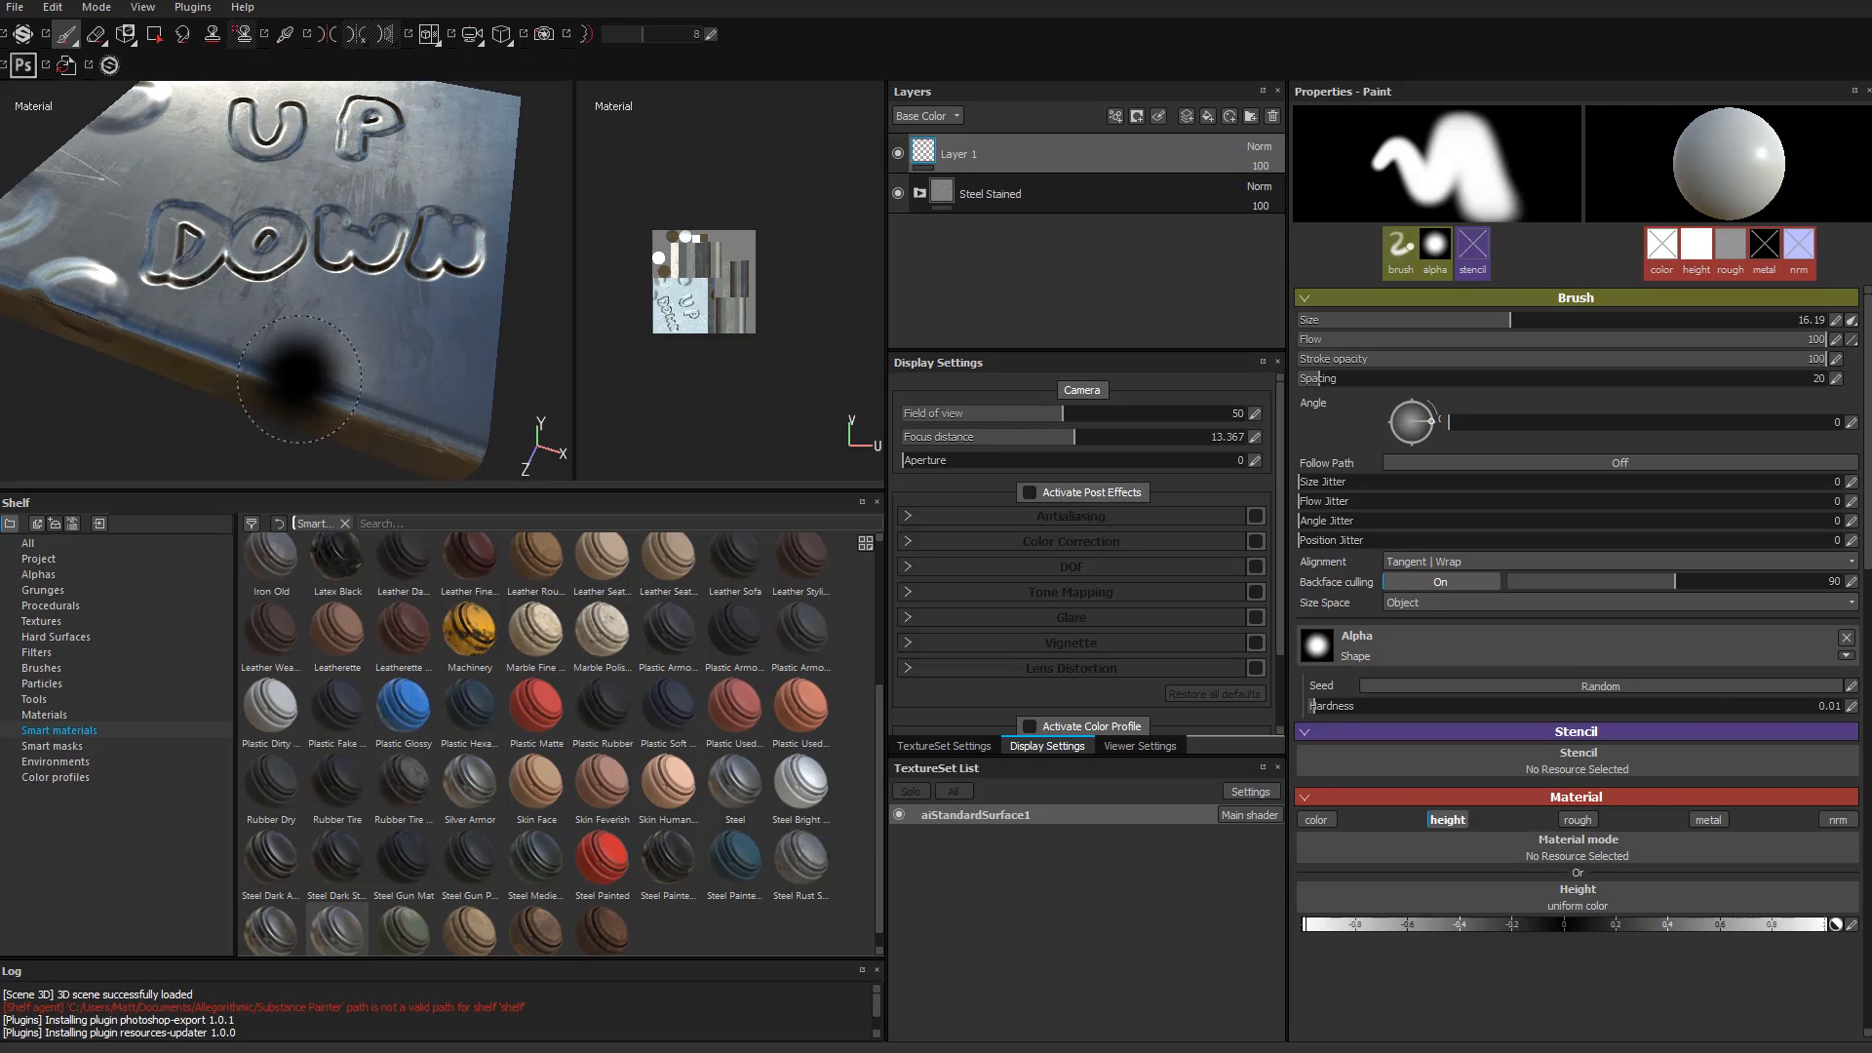
# Step: Paint a sunken dent low on the side of each of the three pillars, using brush sizes 12.97 and 11.71
pyautogui.keyDown('alt'); pyautogui.moveTo(273, 383); pyautogui.dragTo(337, 251); pyautogui.keyUp('alt')
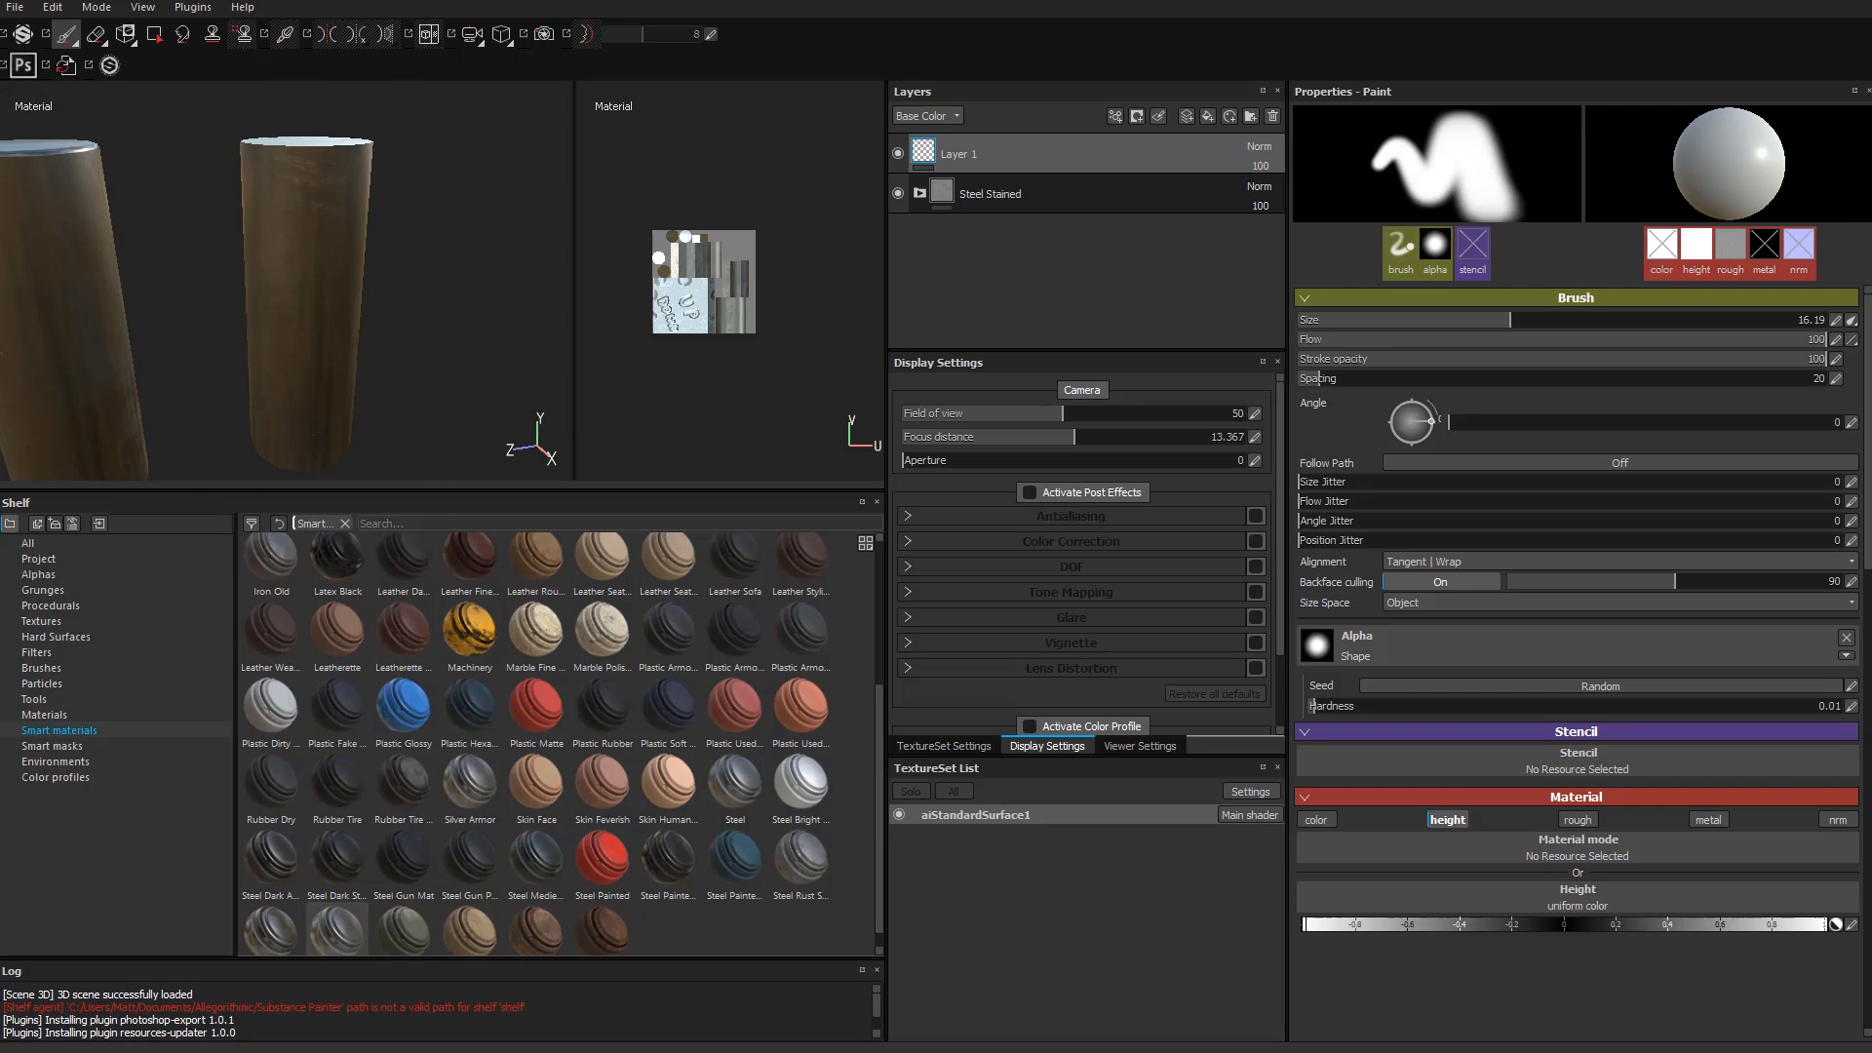
pyautogui.moveTo(314, 247)
pyautogui.keyDown('ctrl'); pyautogui.mouseDown(button='right')
pyautogui.moveTo(269, 228)
pyautogui.moveTo(325, 242)
pyautogui.mouseUp(button='right'); pyautogui.keyUp('ctrl')
pyautogui.click(310, 378)
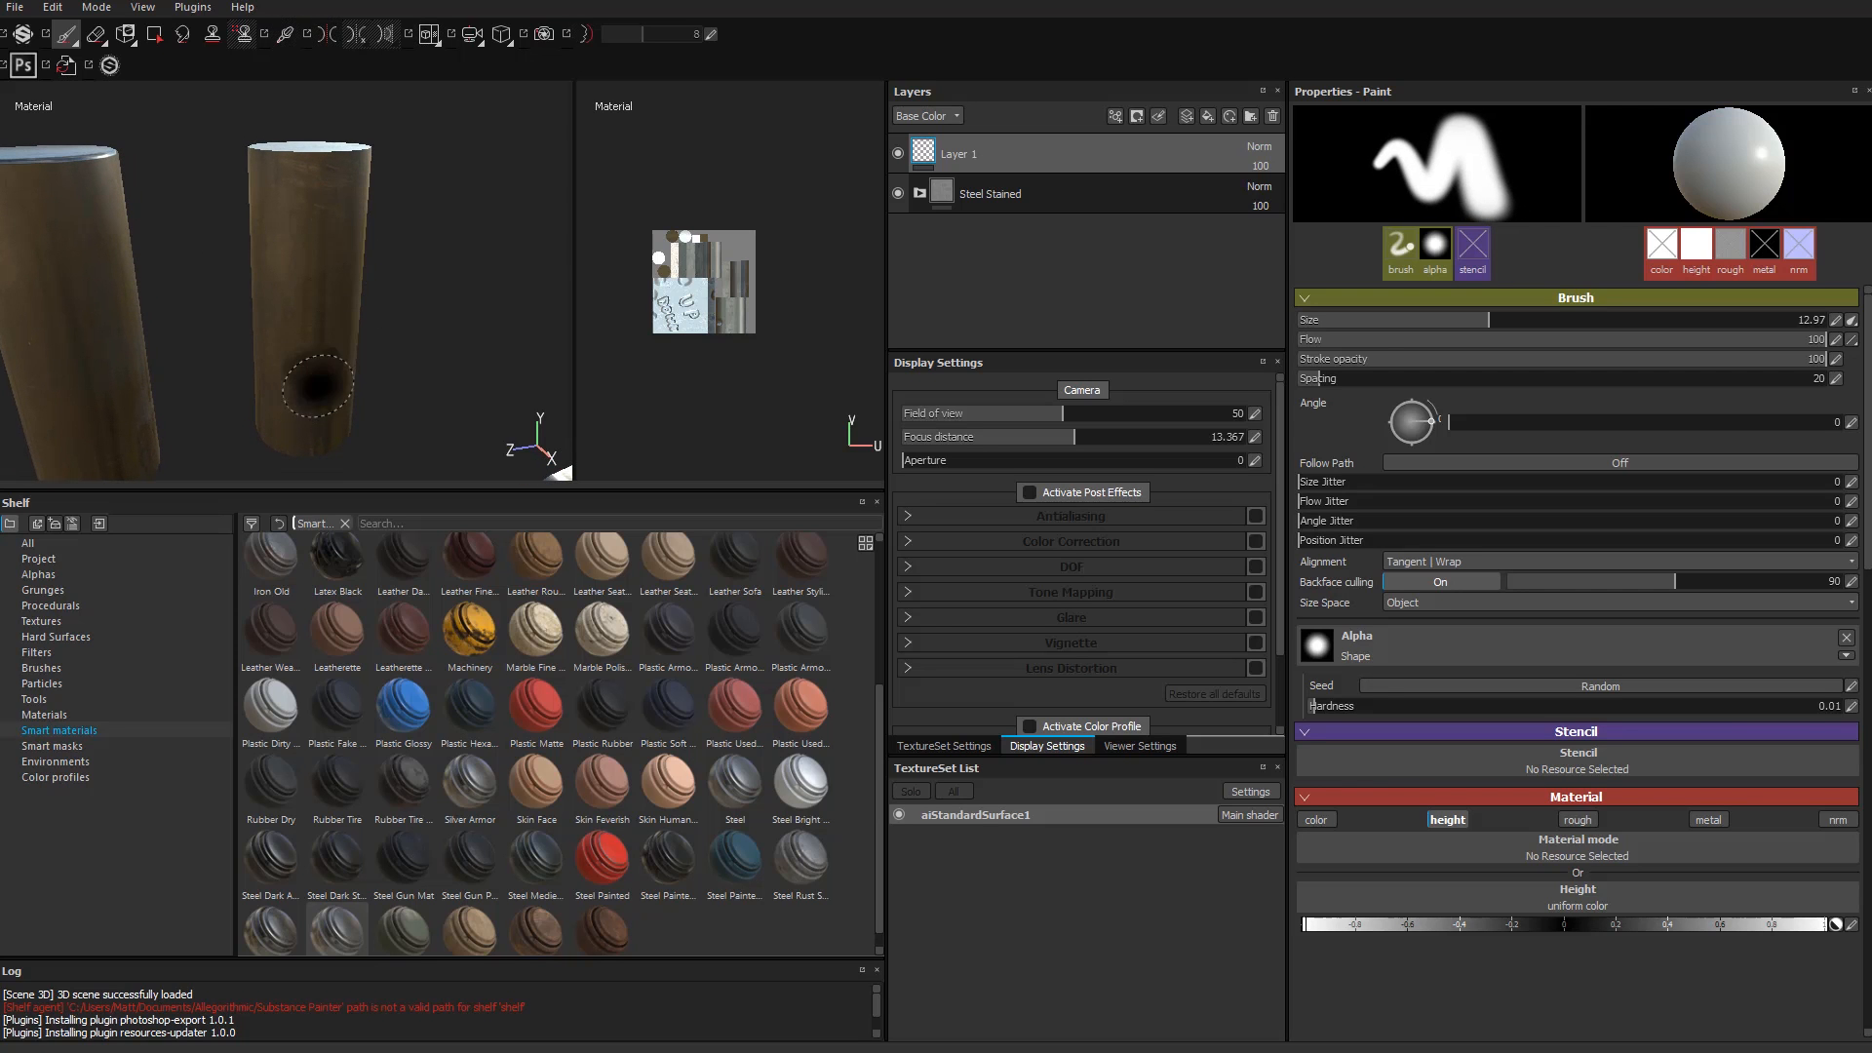
pyautogui.click(120, 409)
pyautogui.moveTo(120, 404)
pyautogui.keyDown('alt'); pyautogui.mouseDown()
pyautogui.moveTo(326, 297)
pyautogui.moveTo(269, 347)
pyautogui.mouseUp(); pyautogui.keyUp('alt')
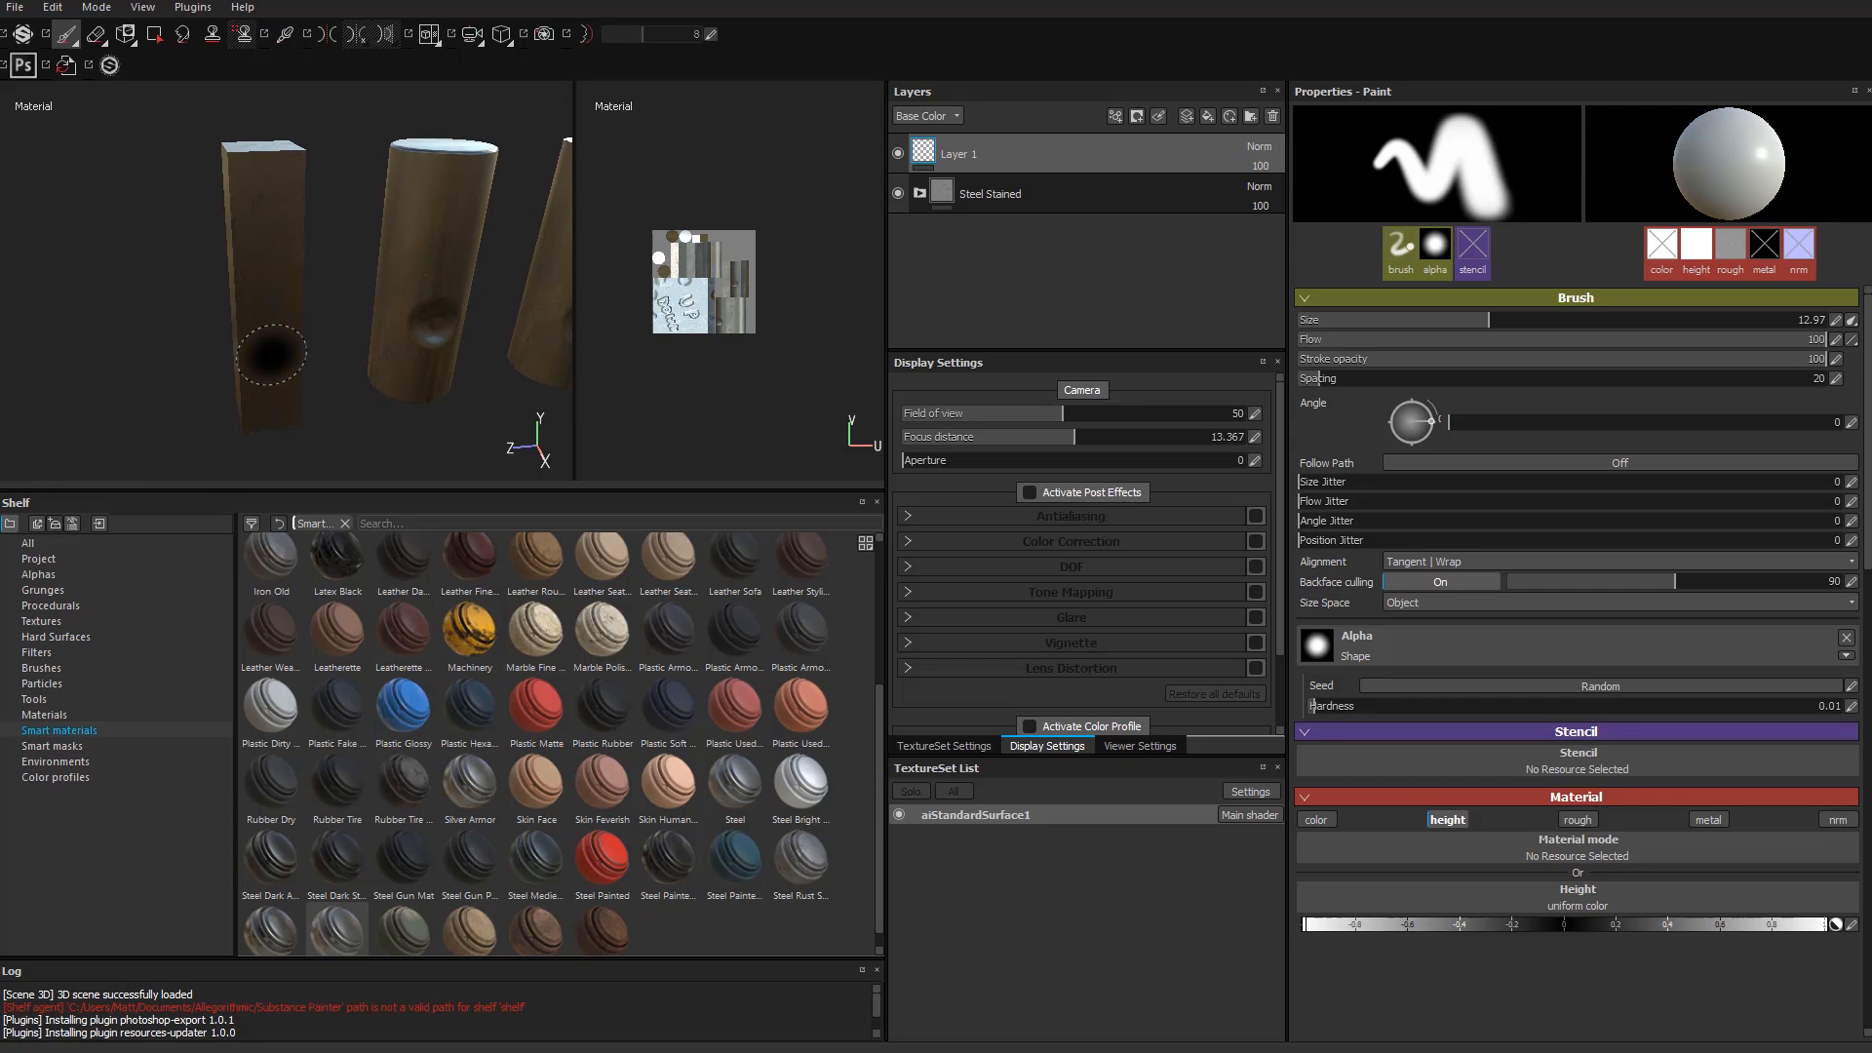
pyautogui.keyDown('ctrl'); pyautogui.moveTo(277, 354); pyautogui.dragTo(269, 355, button='right'); pyautogui.keyUp('ctrl')
# Step: Paint a raised bump high on each pillar's side and dabs on the top faces' edges, and enlarge the brush to 18.15
pyautogui.keyDown('alt'); pyautogui.moveTo(266, 347); pyautogui.dragTo(260, 309); pyautogui.keyUp('alt')
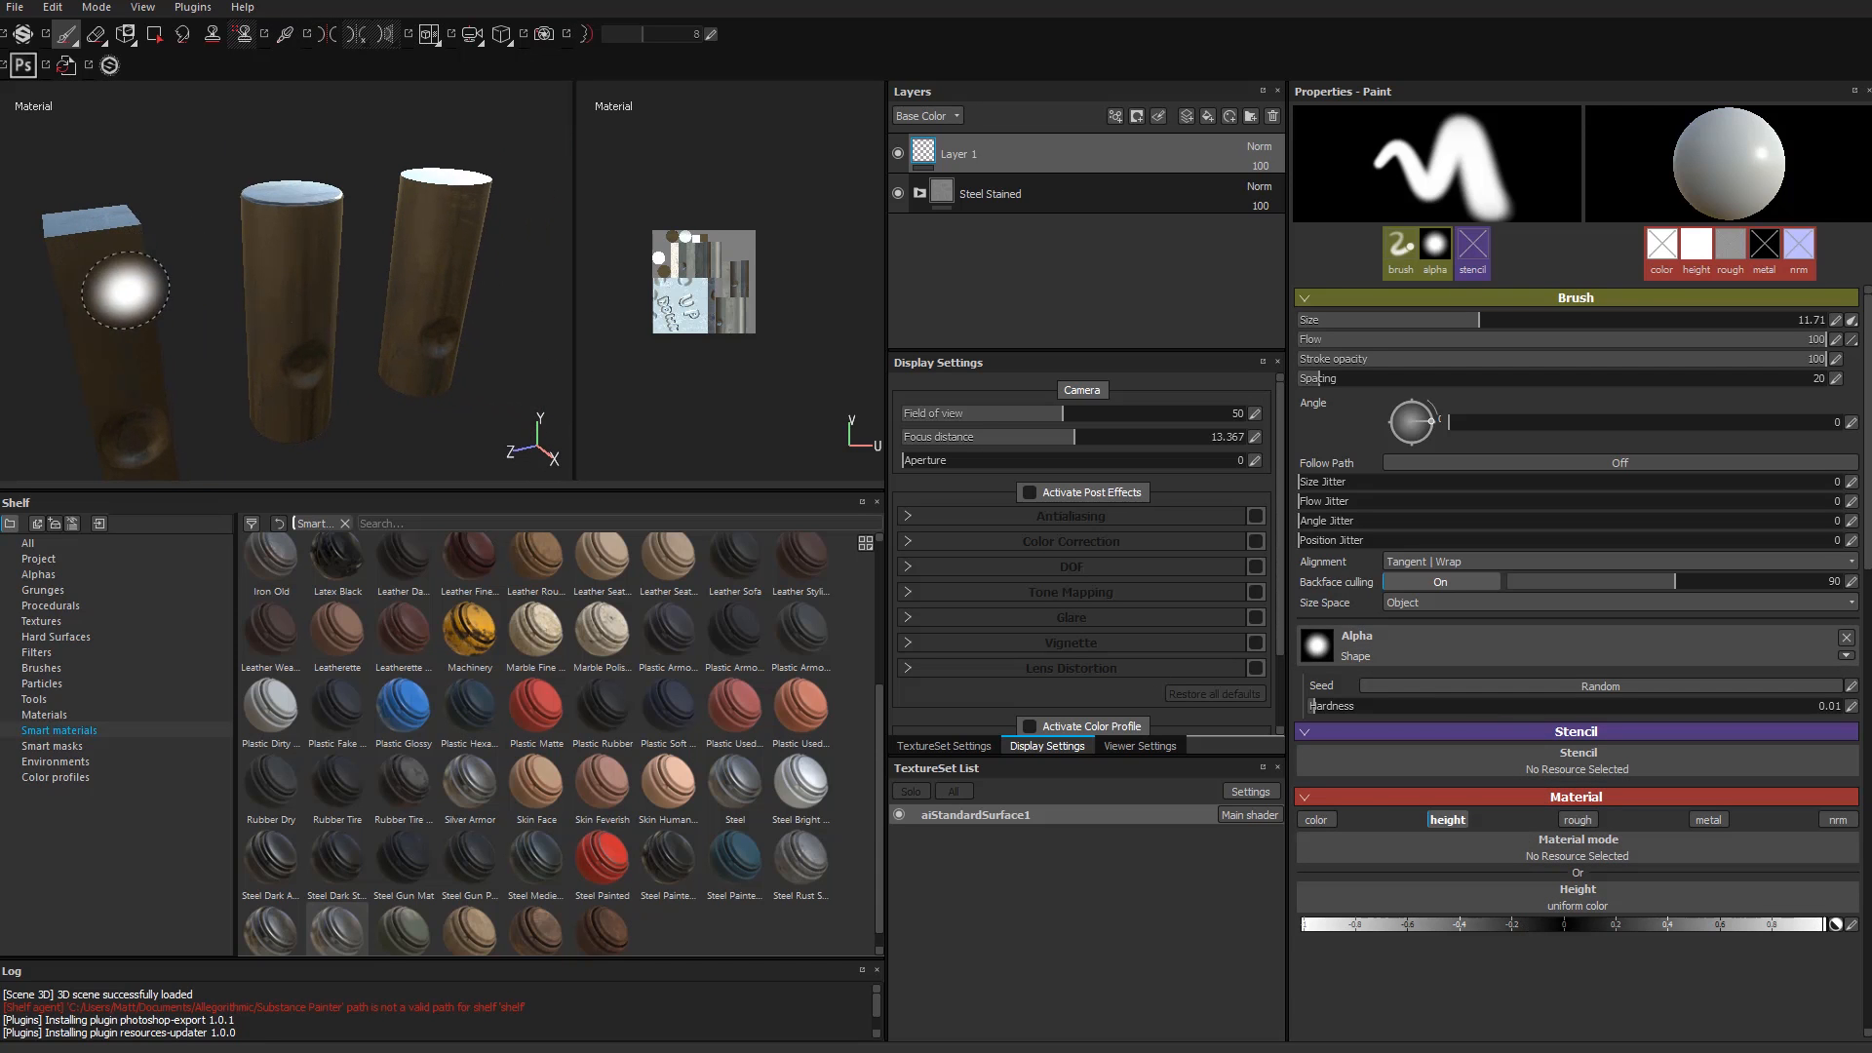
pyautogui.click(96, 280)
pyautogui.click(298, 239)
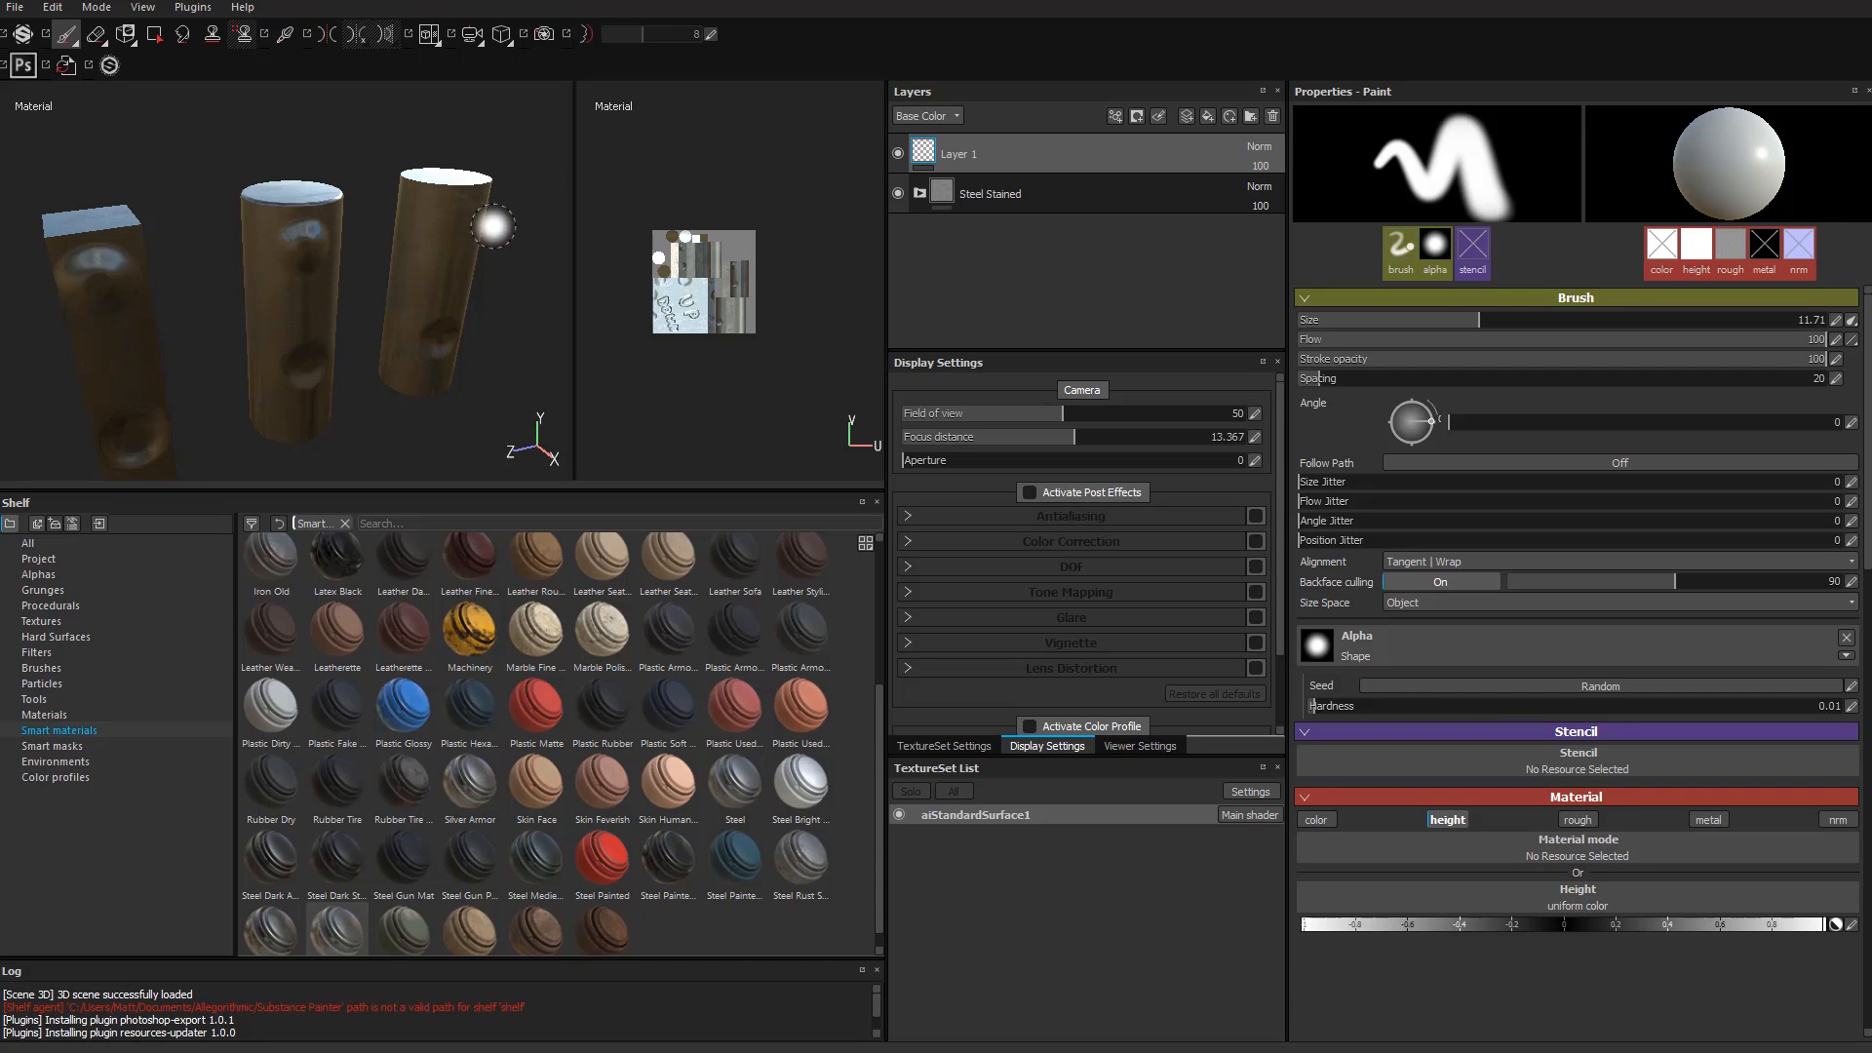
pyautogui.click(458, 224)
pyautogui.keyDown('alt'); pyautogui.moveTo(359, 291); pyautogui.dragTo(332, 342); pyautogui.keyUp('alt')
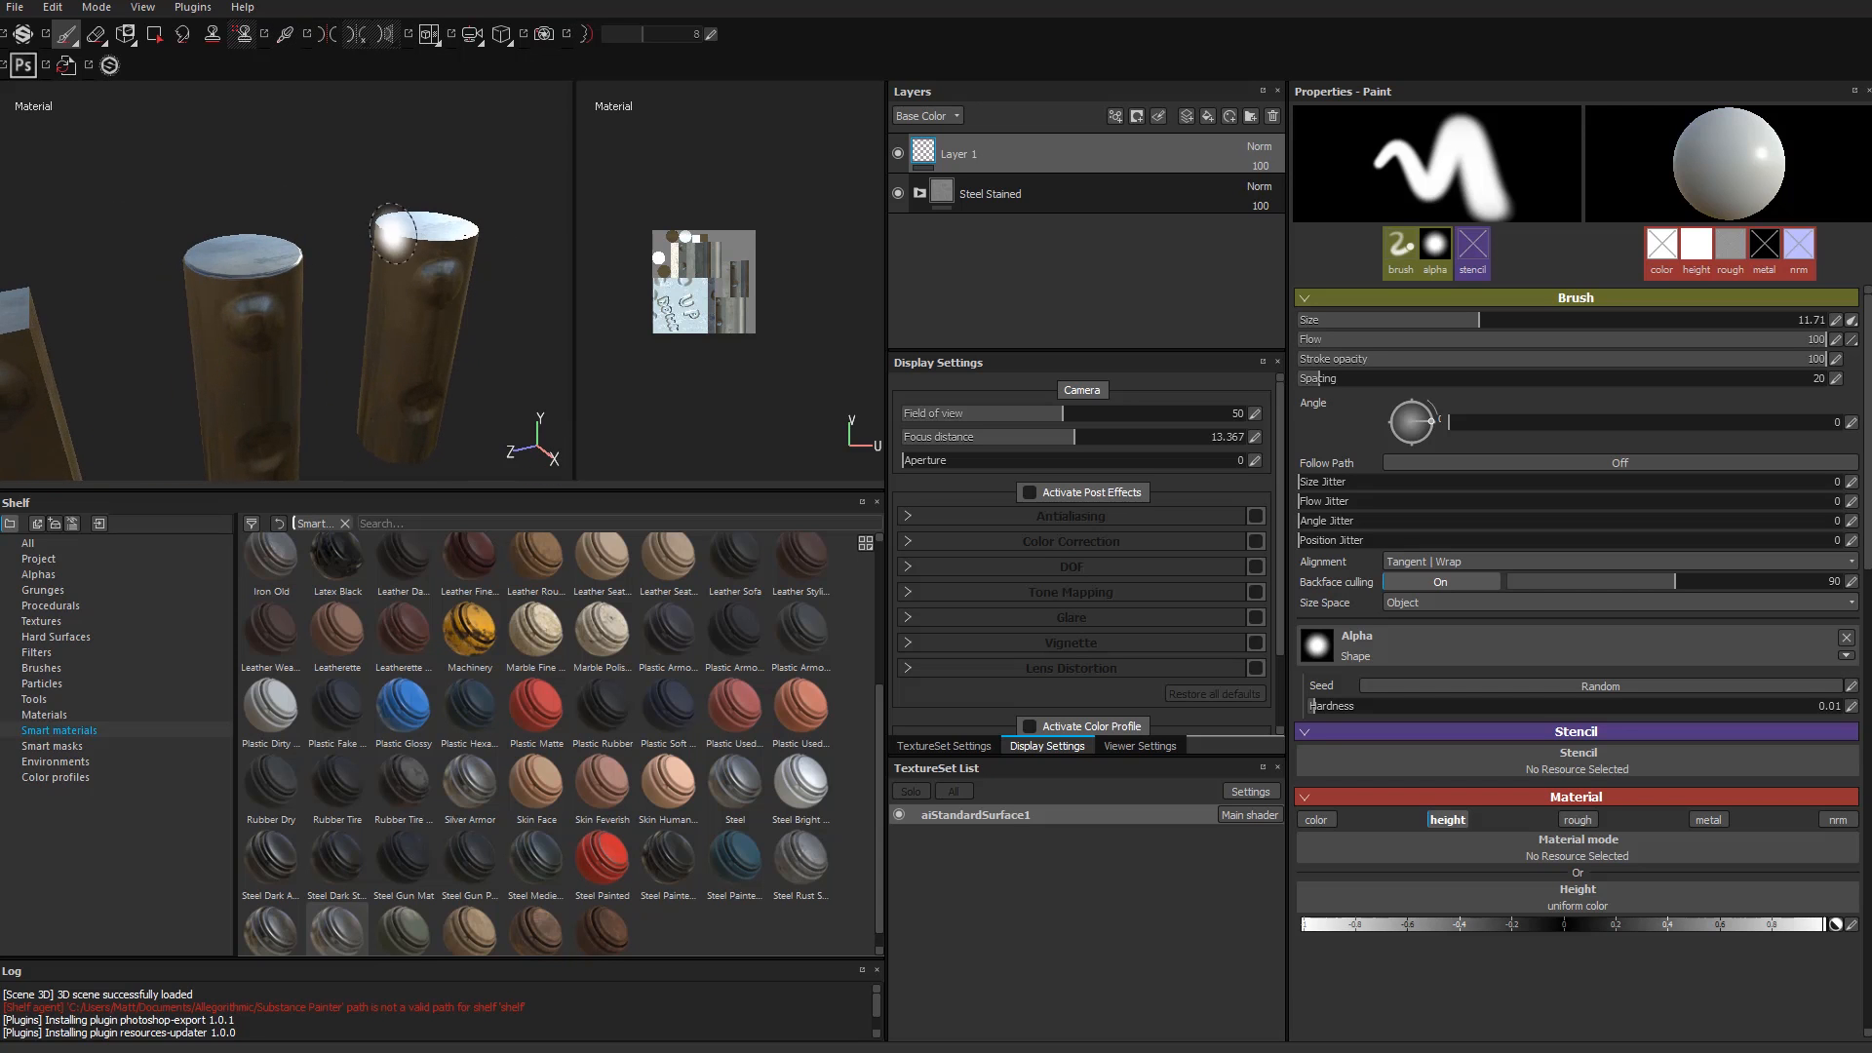
pyautogui.moveTo(200, 275)
pyautogui.keyDown('alt'); pyautogui.mouseDown()
pyautogui.moveTo(158, 310)
pyautogui.moveTo(203, 310)
pyautogui.mouseUp(); pyautogui.keyUp('alt')
pyautogui.click(268, 296)
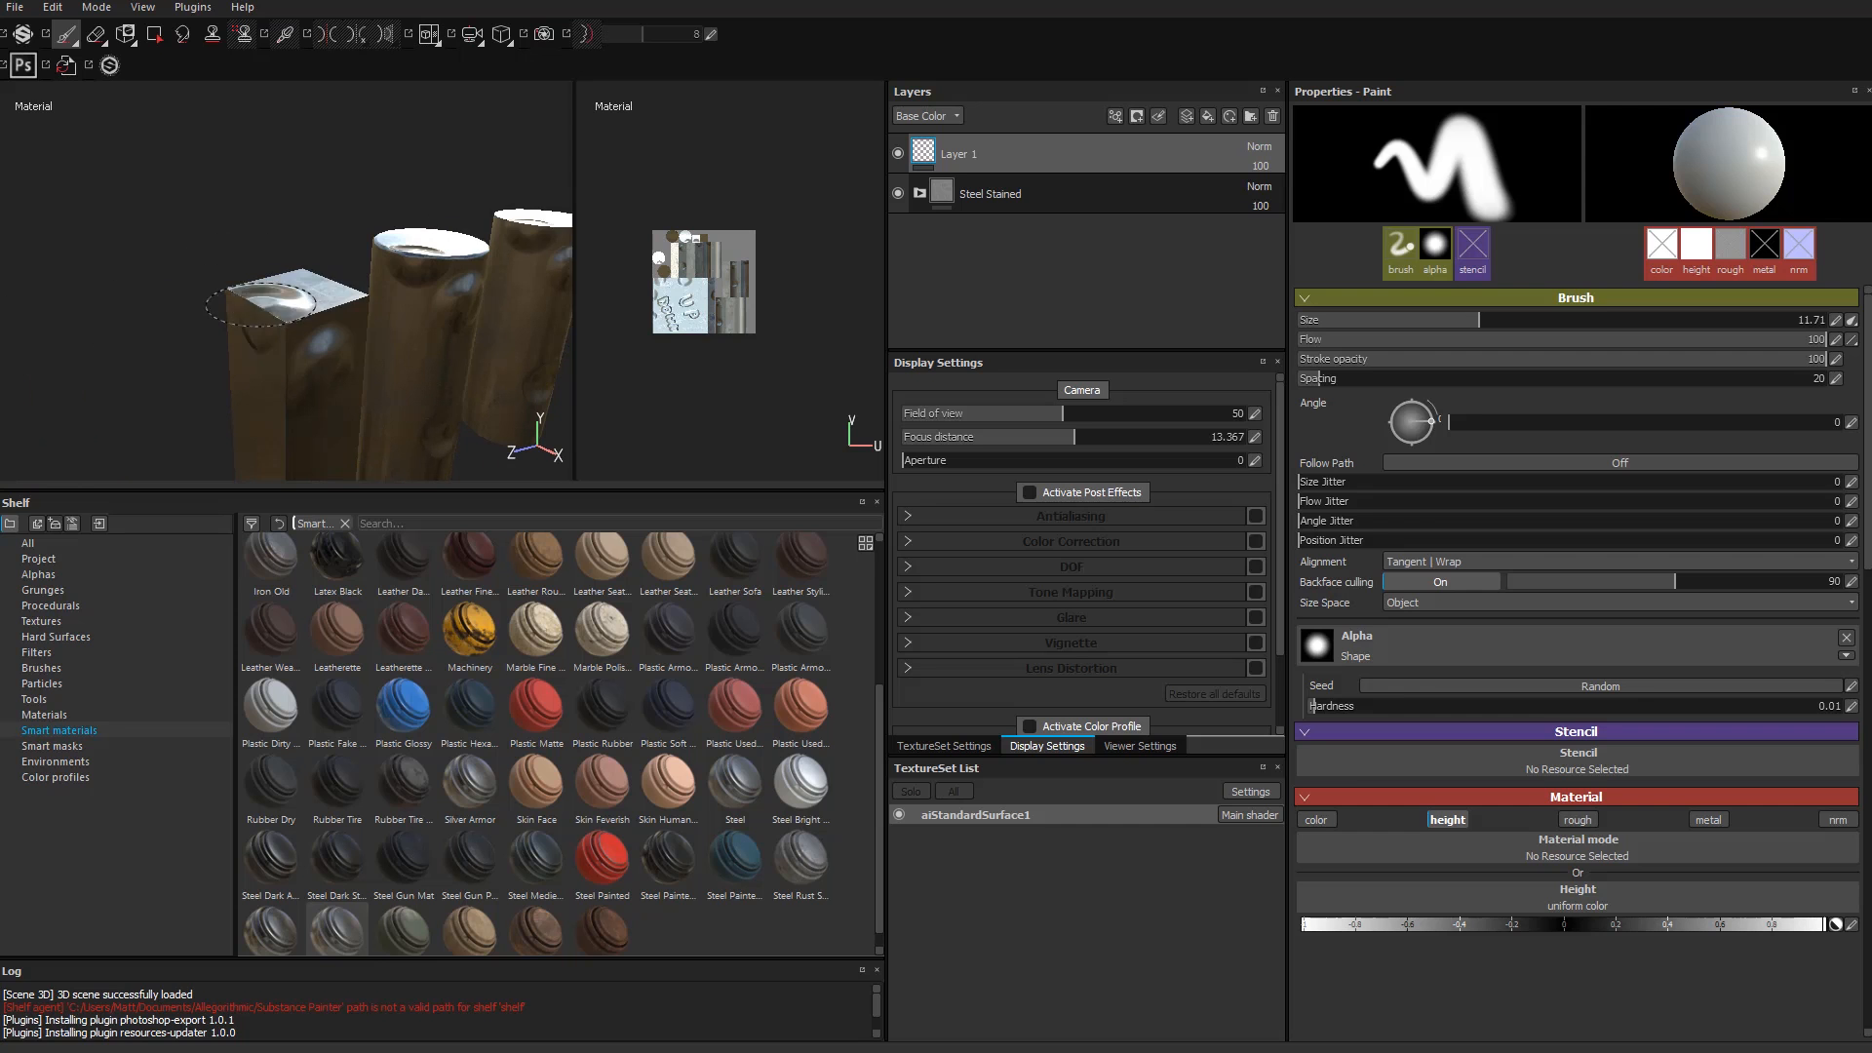
pyautogui.moveTo(307, 283)
pyautogui.keyDown('ctrl'); pyautogui.mouseDown(button='right')
pyautogui.moveTo(353, 283)
pyautogui.moveTo(337, 282)
pyautogui.mouseUp(button='right'); pyautogui.keyUp('ctrl')
# Step: Examine the painted relief on the pillars and slab with the panels hidden, rotating the environment lighting
pyautogui.moveTo(458, 332)
pyautogui.keyDown('alt'); pyautogui.mouseDown()
pyautogui.moveTo(42, 322)
pyautogui.moveTo(418, 322)
pyautogui.moveTo(293, 333)
pyautogui.mouseUp(); pyautogui.keyUp('alt')
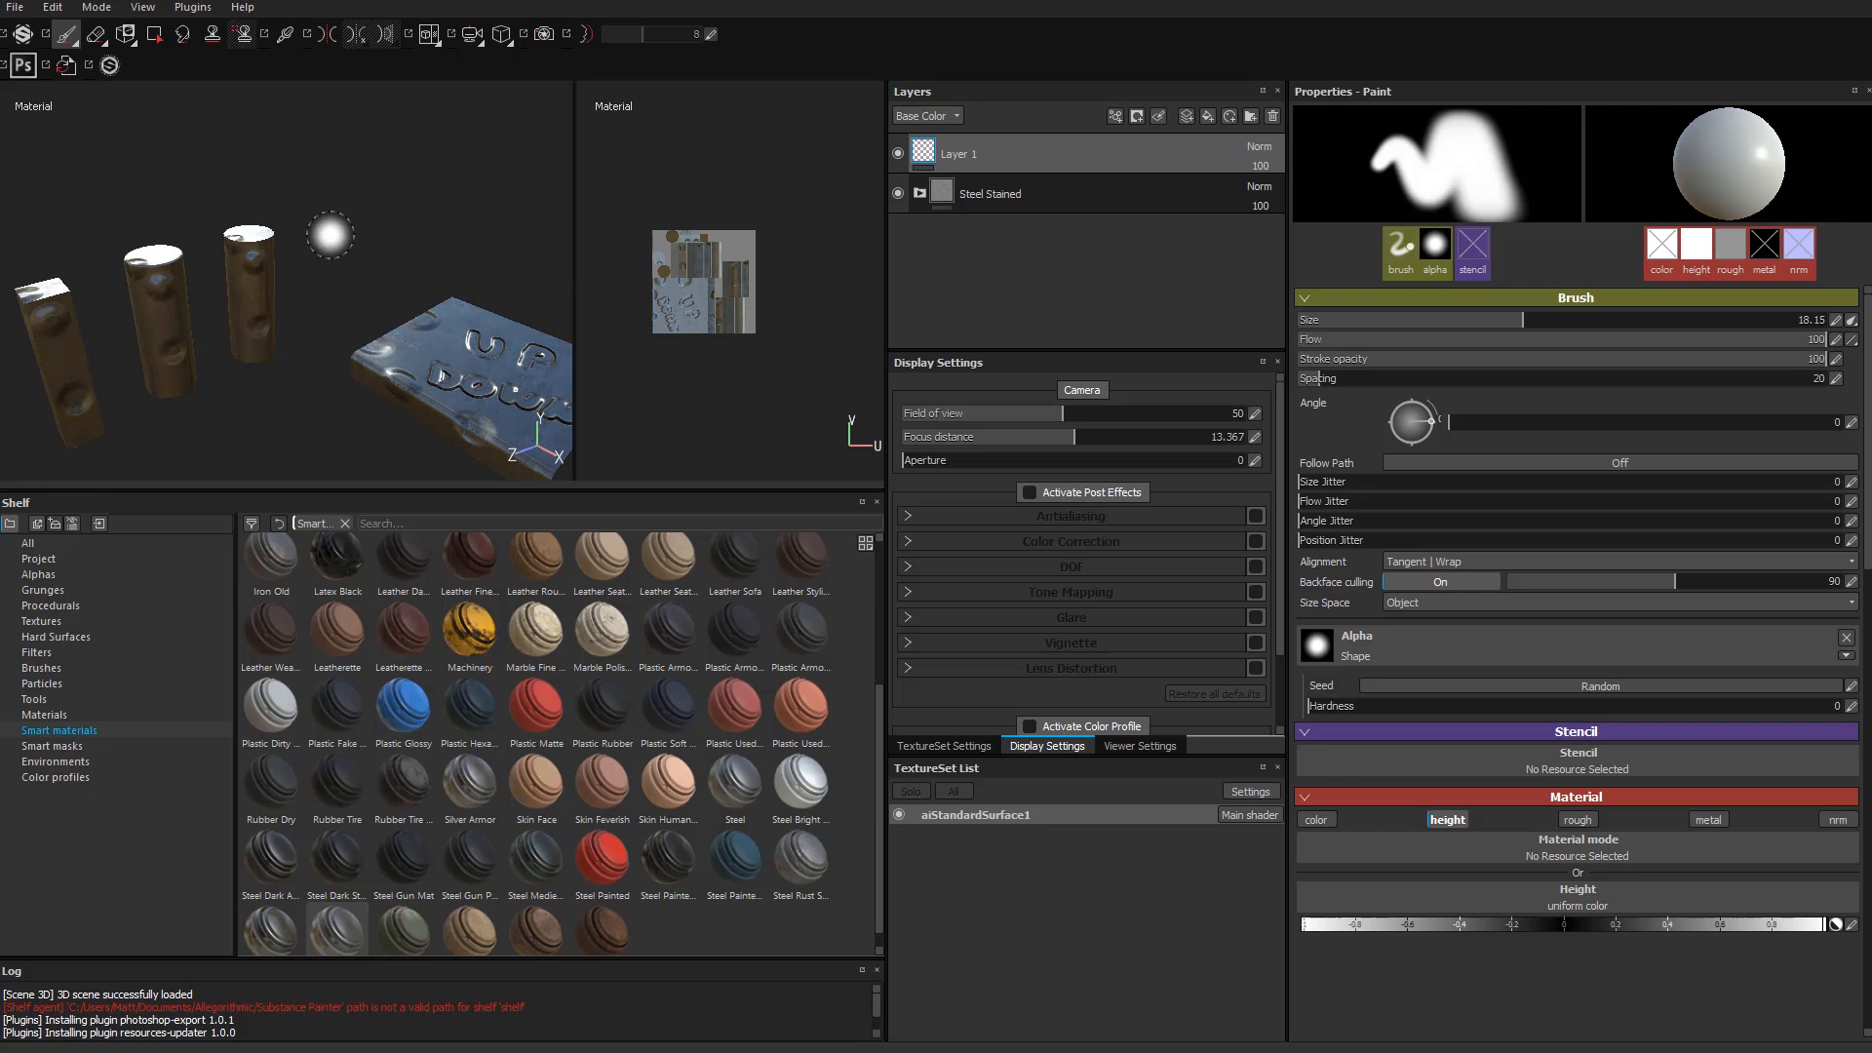
pyautogui.press('Tab')
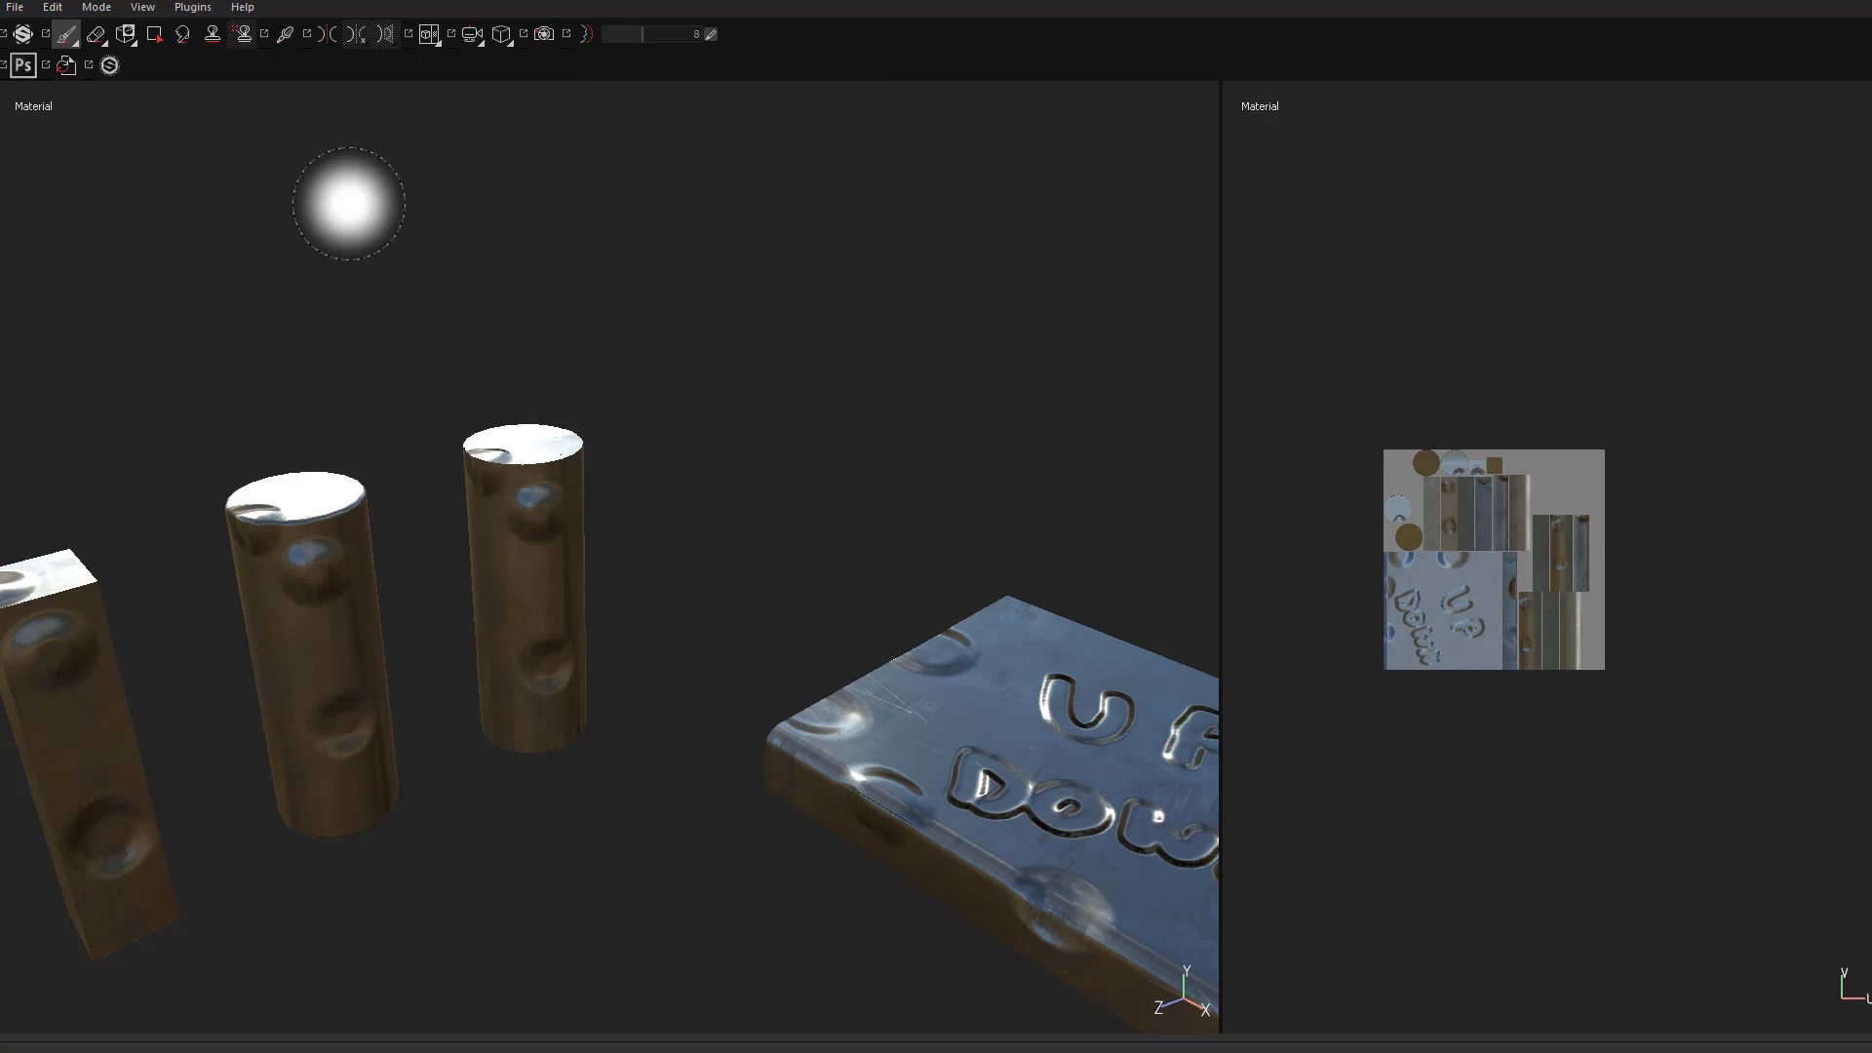
pyautogui.moveTo(546, 362)
pyautogui.keyDown('shift'); pyautogui.mouseDown(button='right')
pyautogui.moveTo(573, 360)
pyautogui.moveTo(514, 384)
pyautogui.mouseUp(button='right'); pyautogui.keyUp('shift')
pyautogui.moveTo(514, 384)
pyautogui.keyDown('alt'); pyautogui.mouseDown()
pyautogui.moveTo(572, 439)
pyautogui.moveTo(512, 386)
pyautogui.mouseUp(); pyautogui.keyUp('alt')
pyautogui.moveTo(512, 386)
pyautogui.keyDown('shift'); pyautogui.mouseDown(button='right')
pyautogui.moveTo(618, 355)
pyautogui.moveTo(618, 377)
pyautogui.mouseUp(button='right'); pyautogui.keyUp('shift')
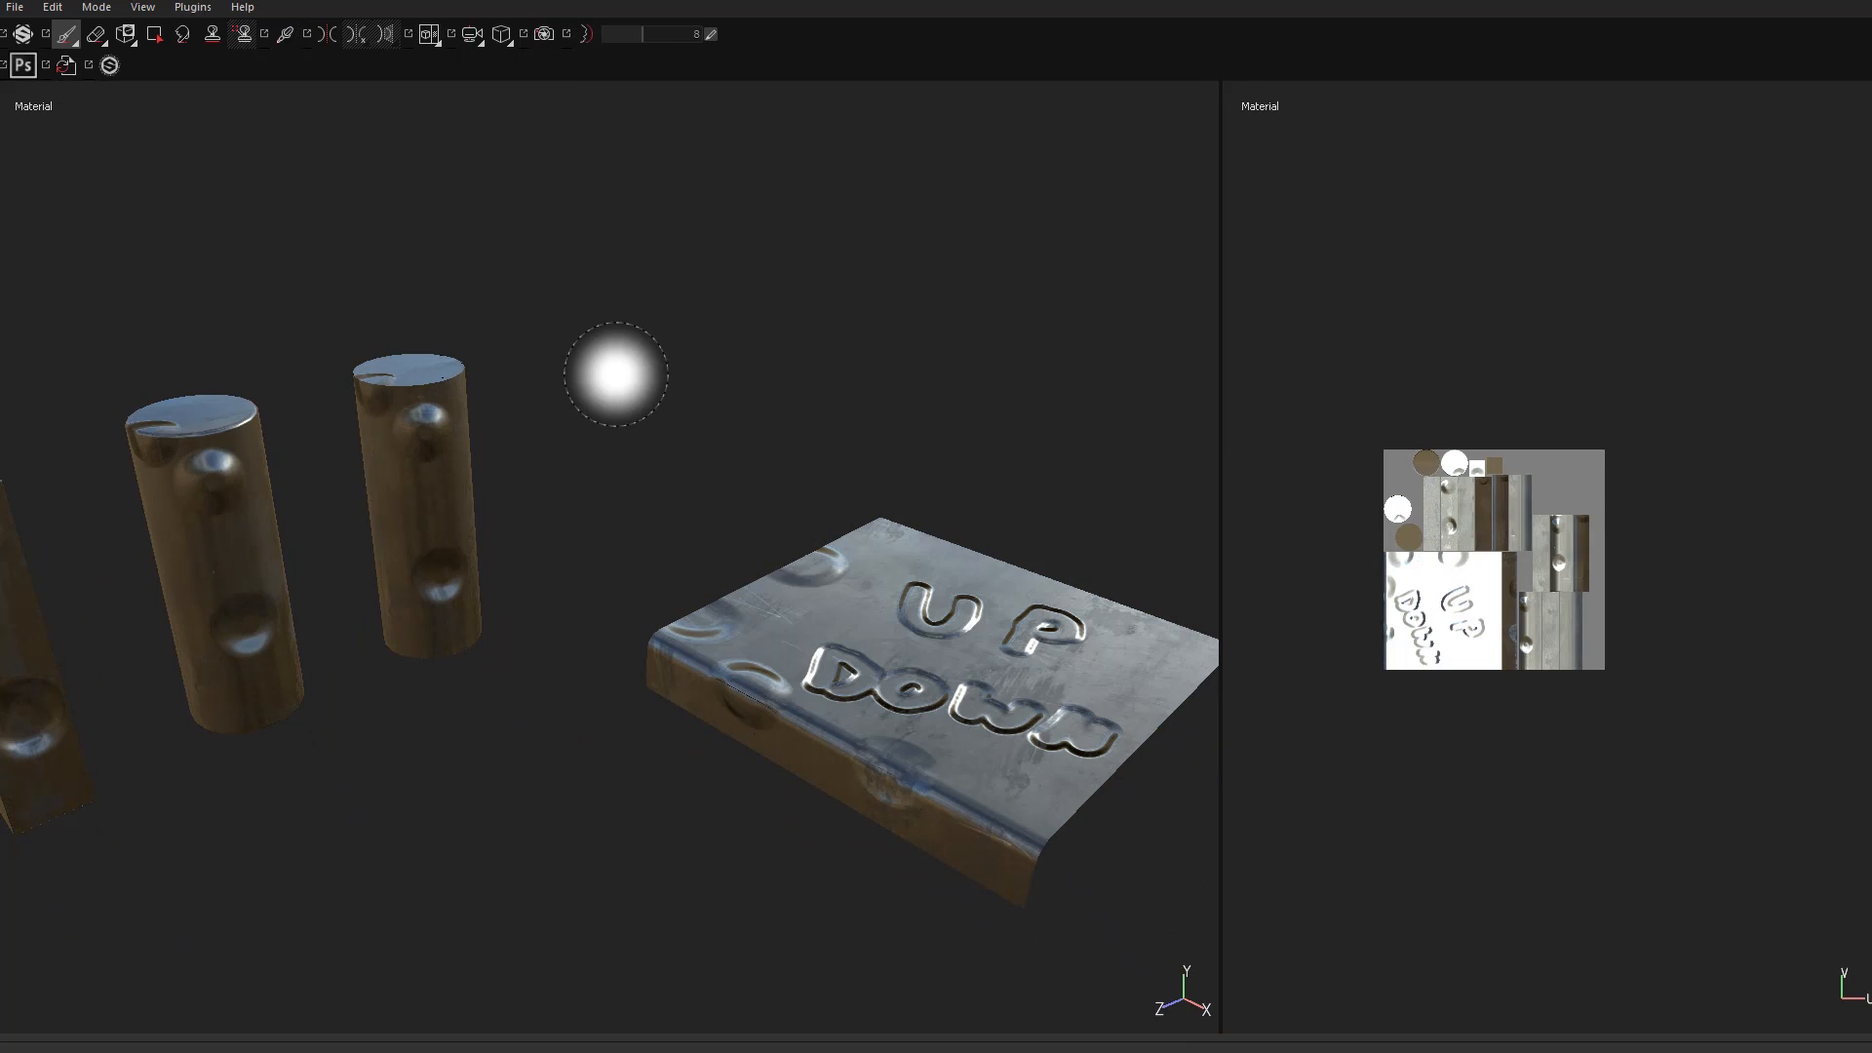
# Step: Restore the hidden panels and enlarge the viewports by resizing the neighbouring panels
pyautogui.press('Tab')
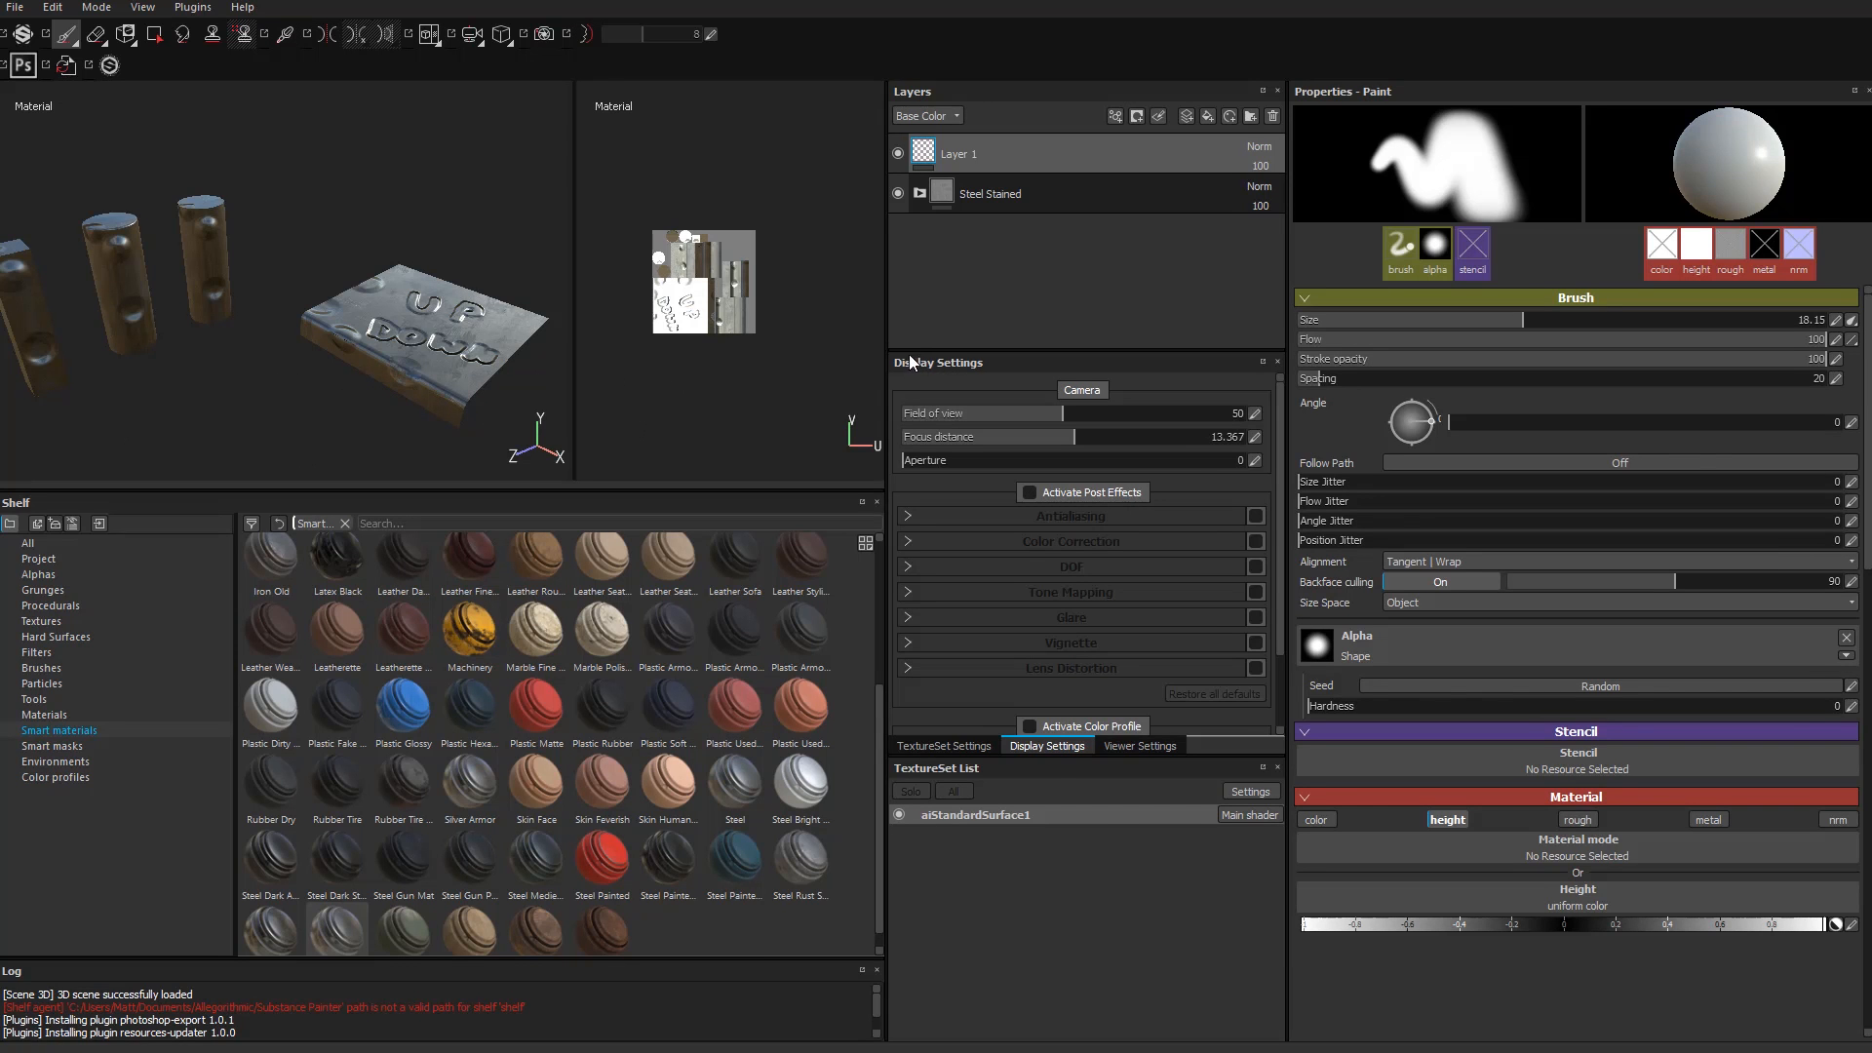
pyautogui.moveTo(884, 356); pyautogui.dragTo(997, 356)
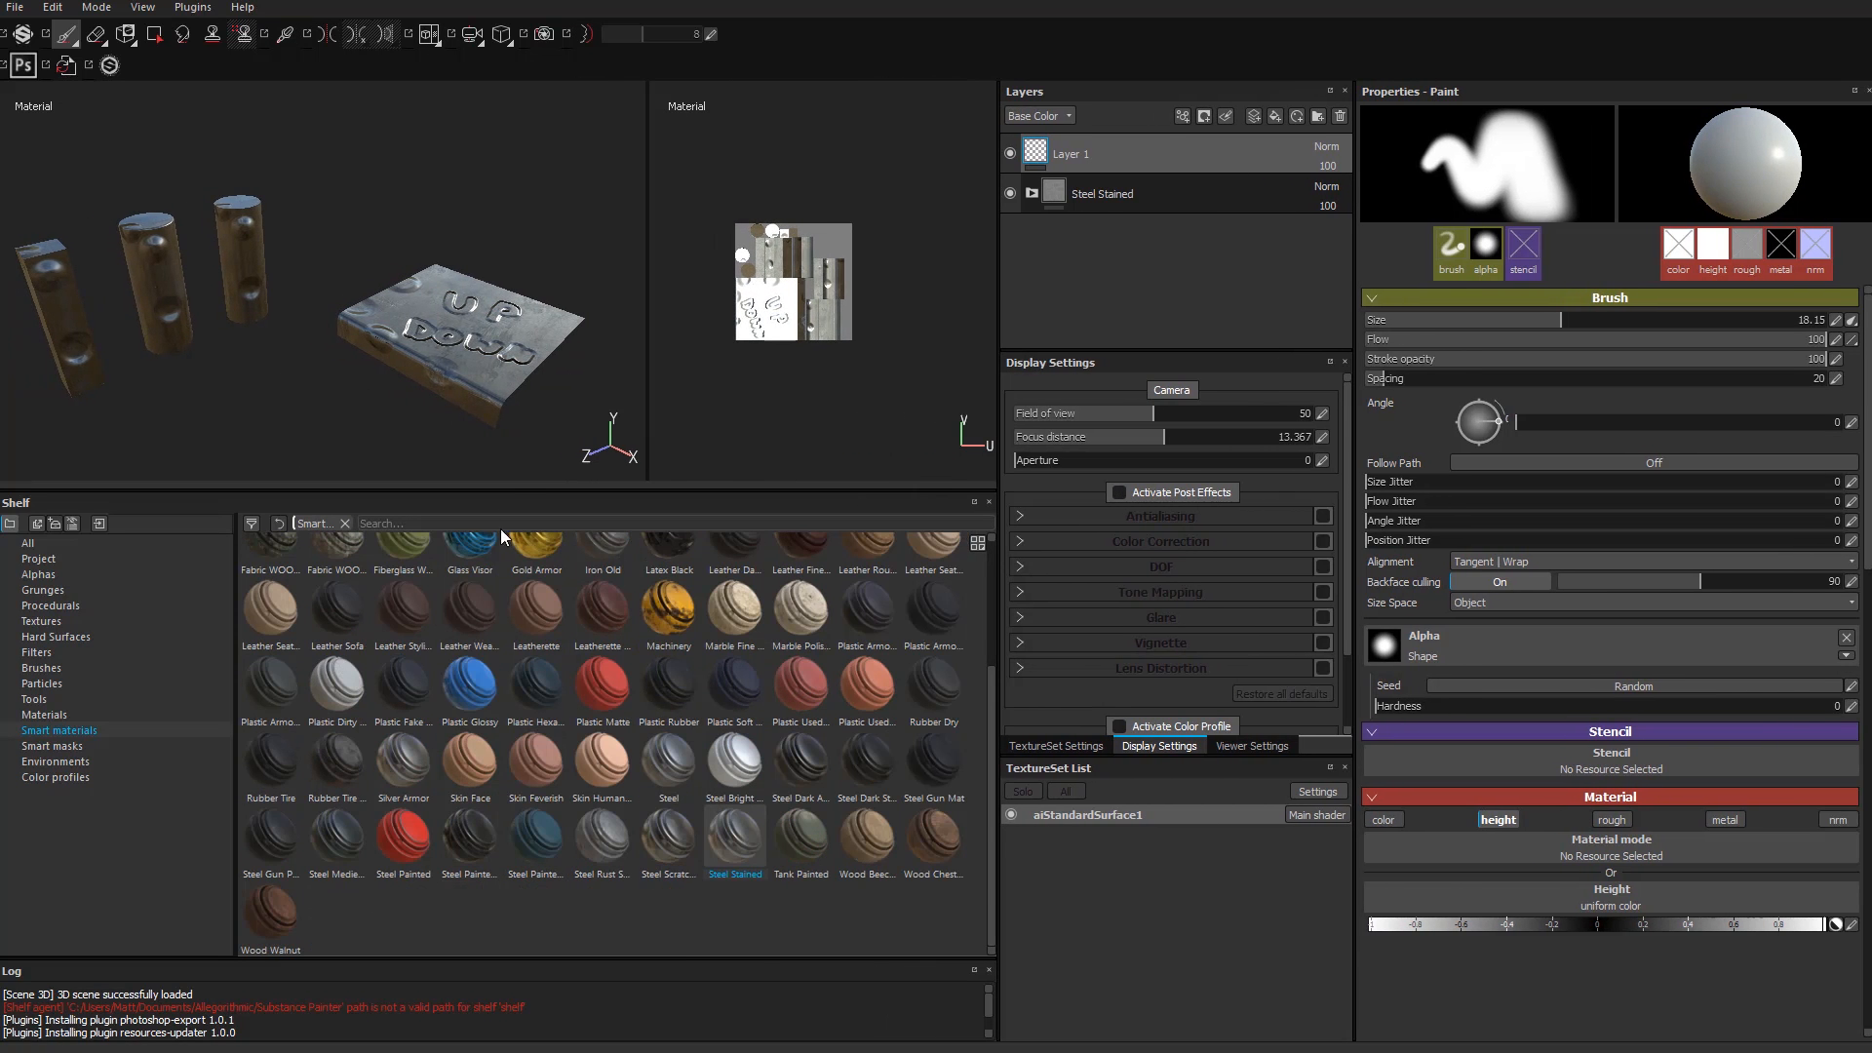
pyautogui.moveTo(493, 490); pyautogui.dragTo(493, 628)
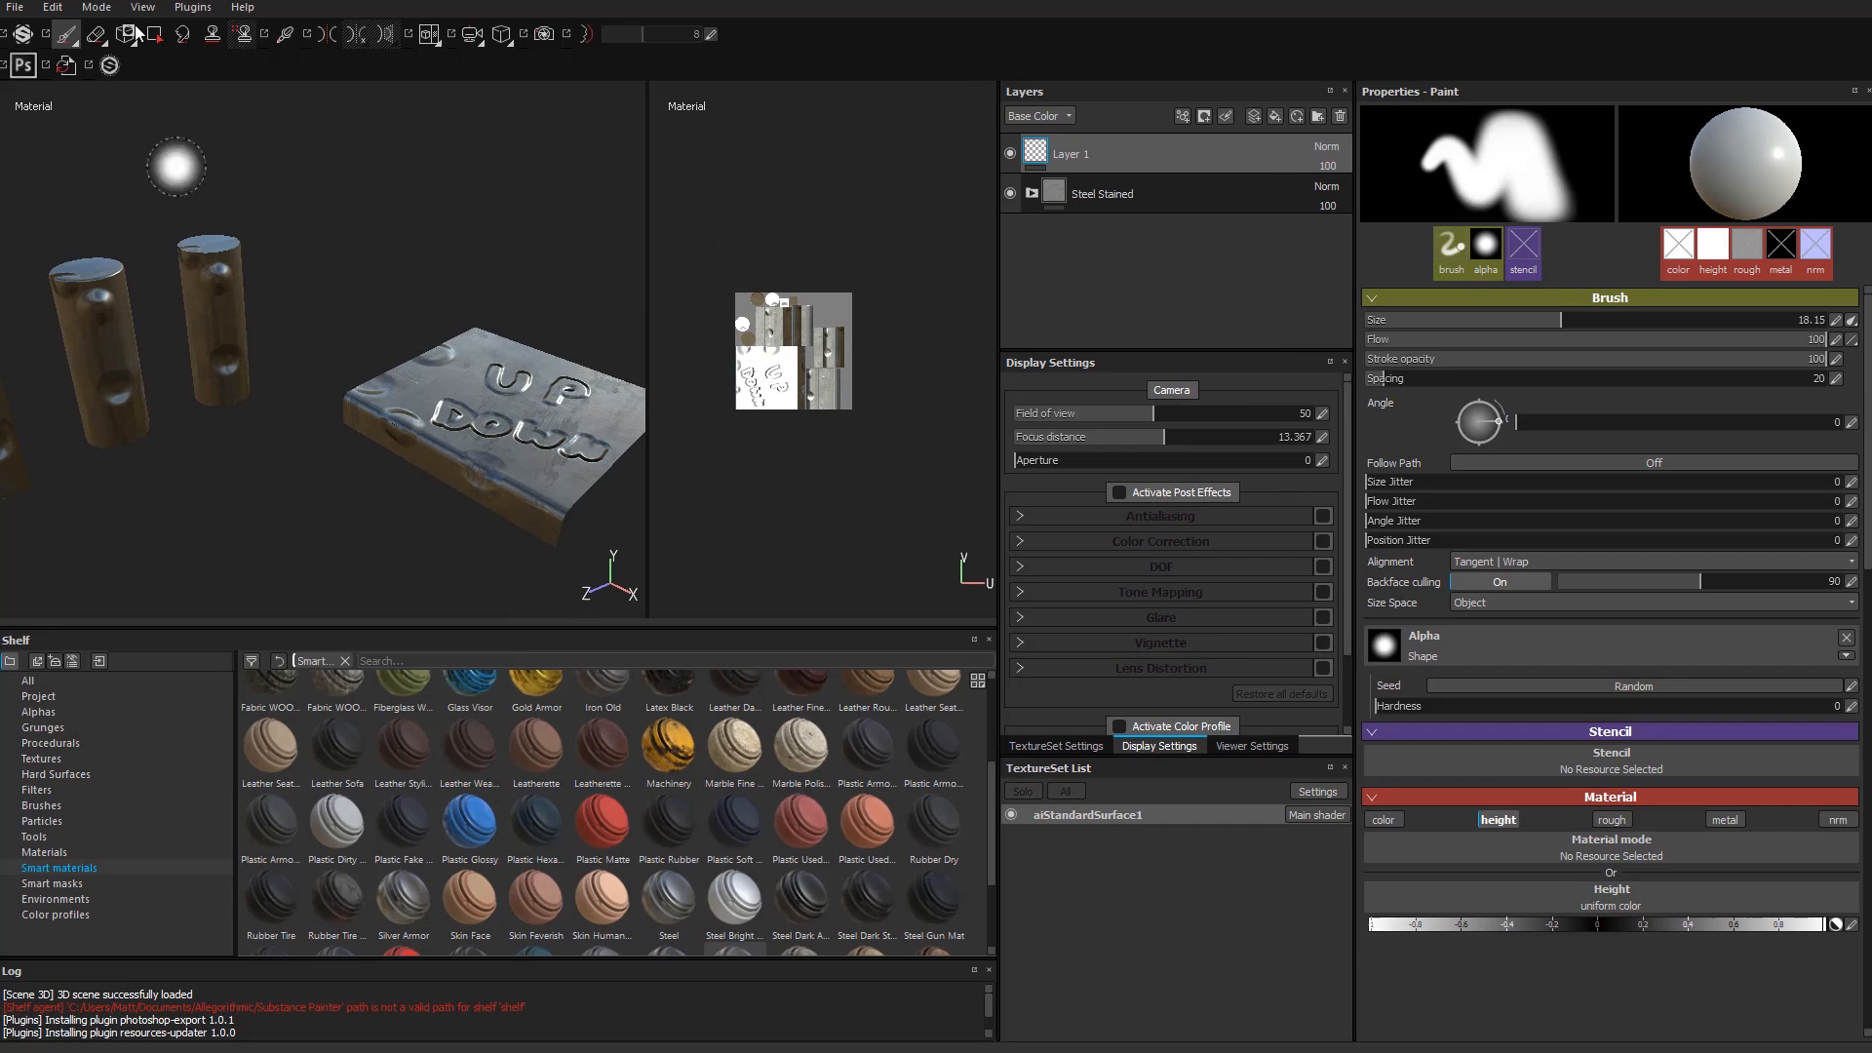
# Step: Review the output maps of the Arnold 5 AiStandard preset in the texture export configuration, and close it without exporting
pyautogui.click(15, 8)
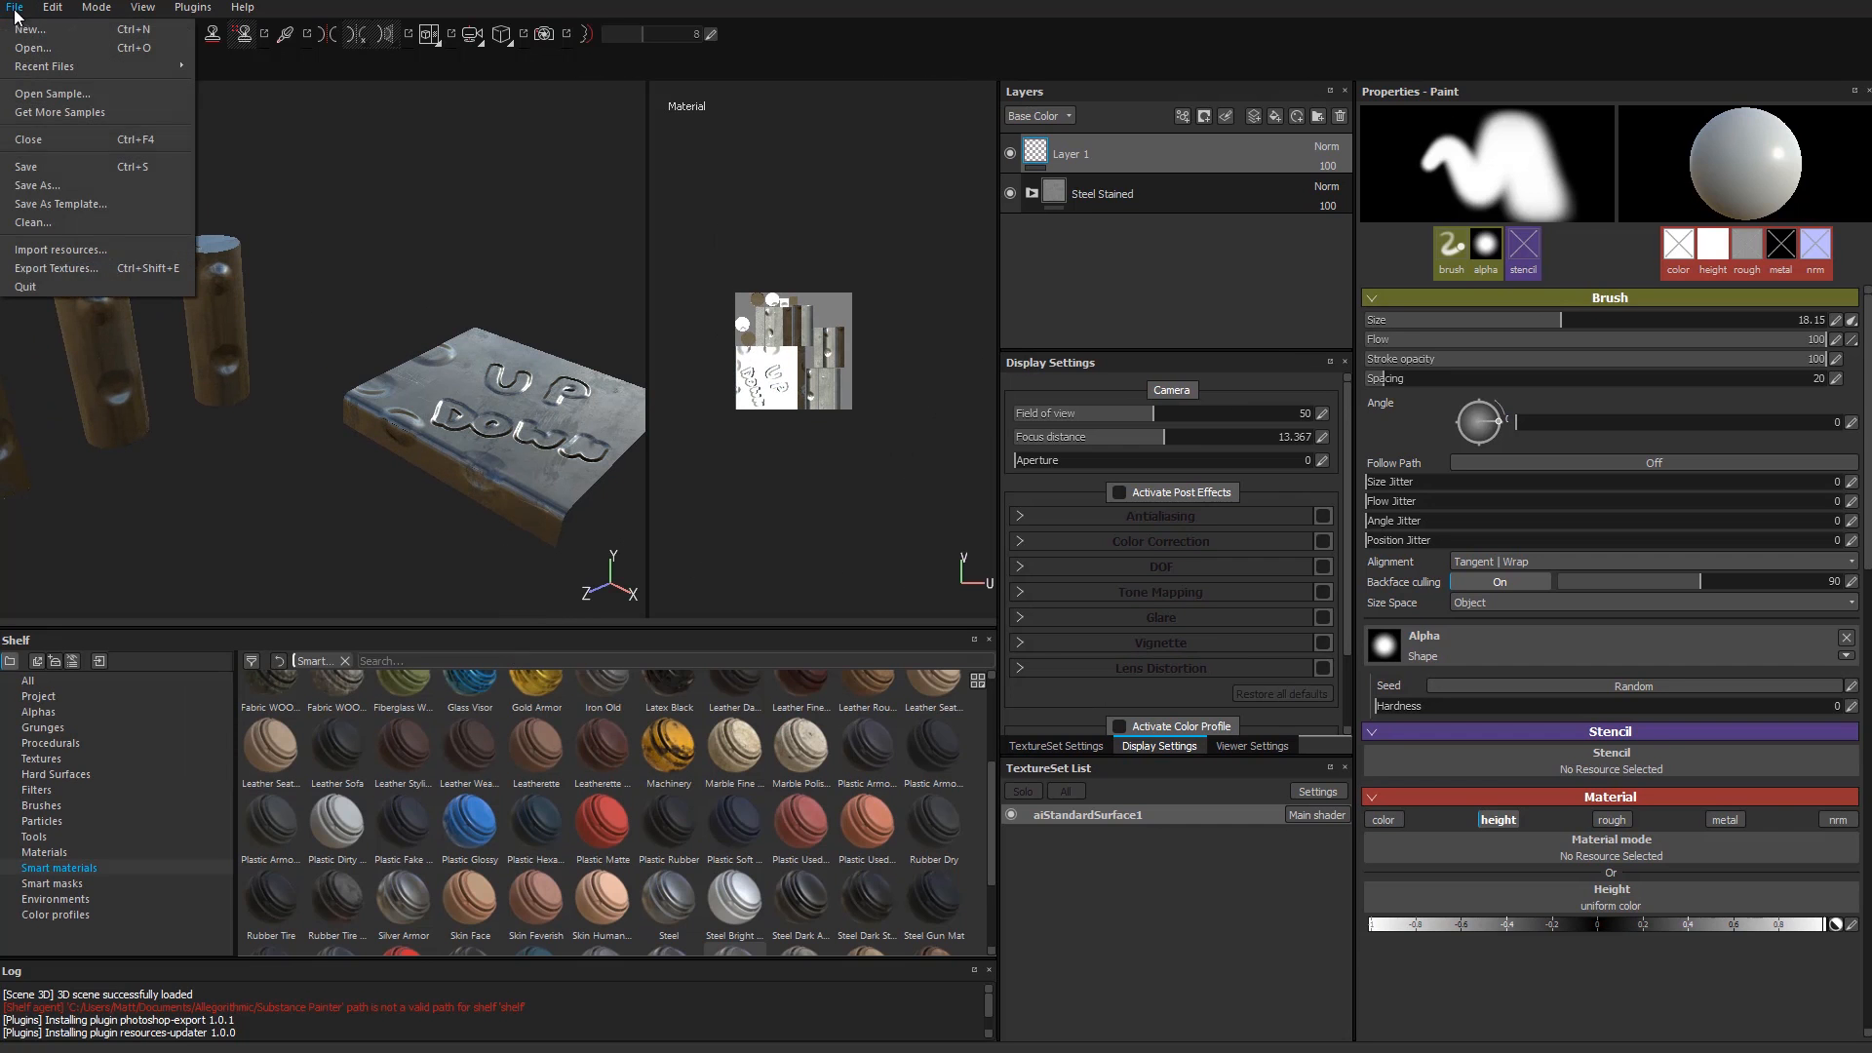
pyautogui.click(80, 272)
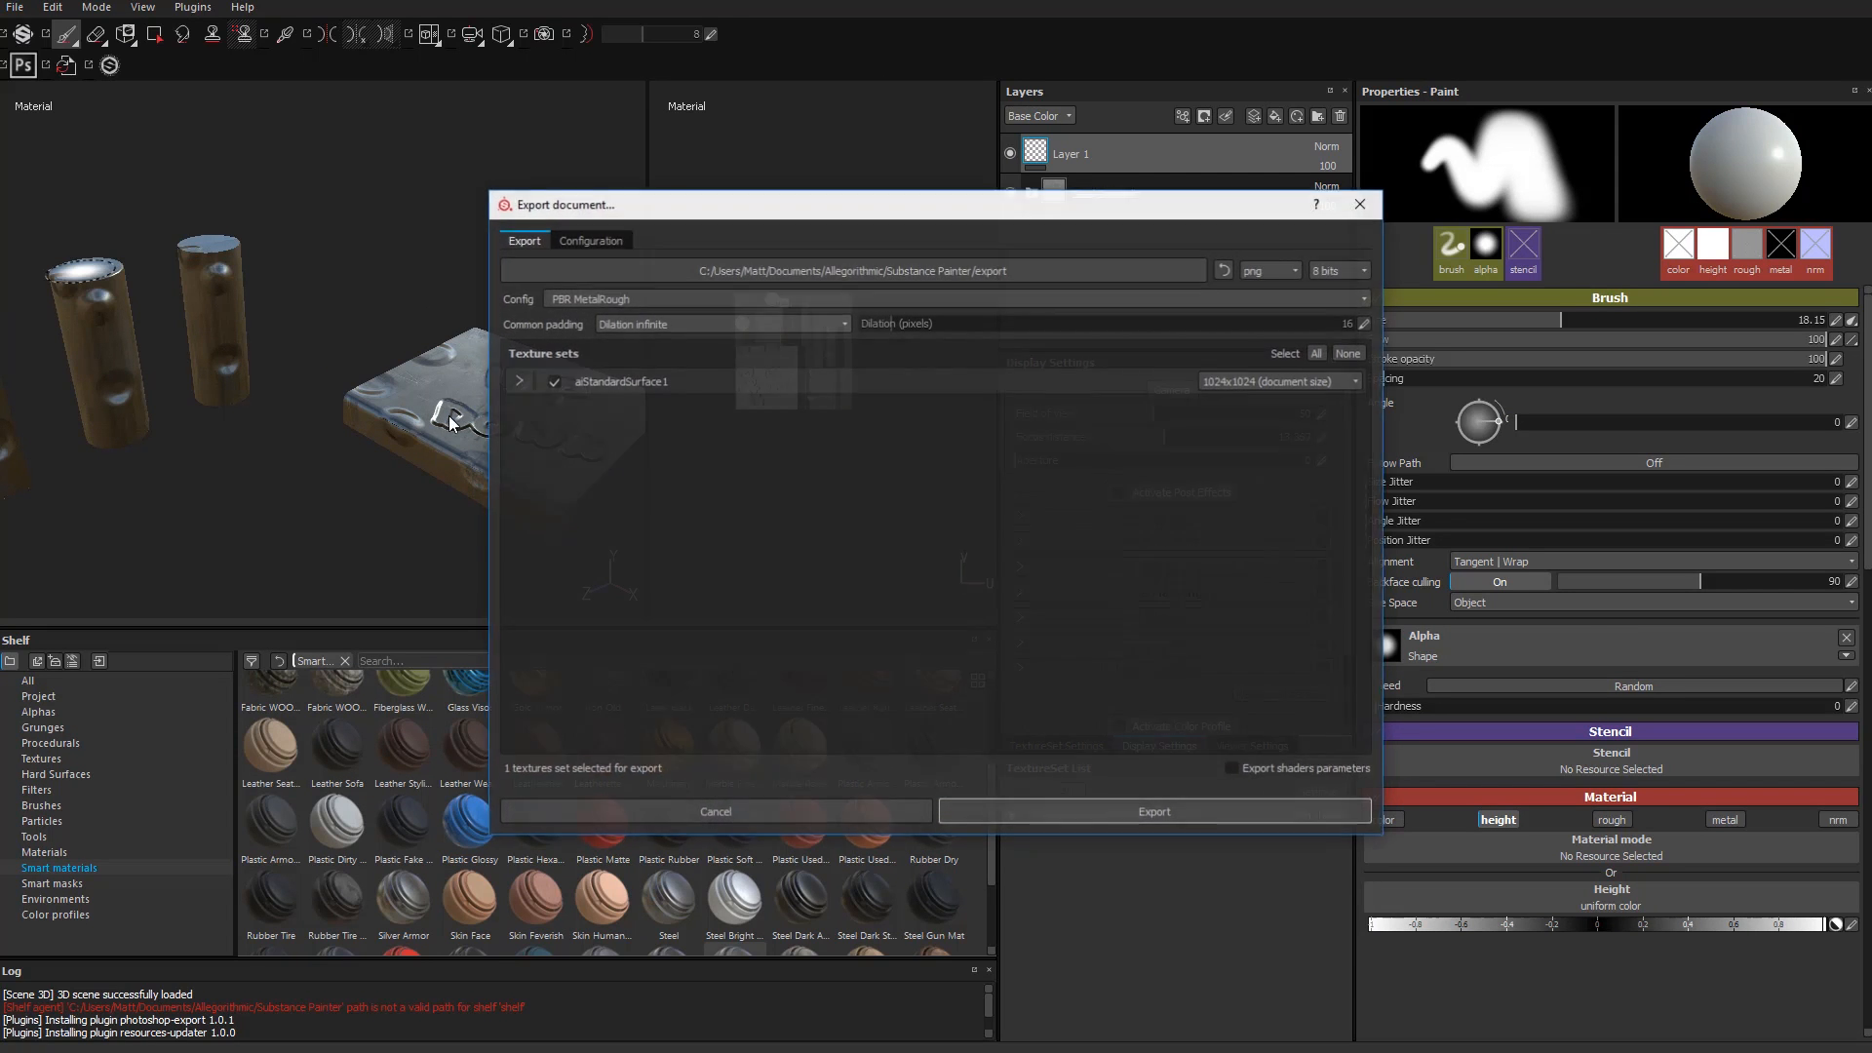
pyautogui.click(599, 243)
pyautogui.click(511, 244)
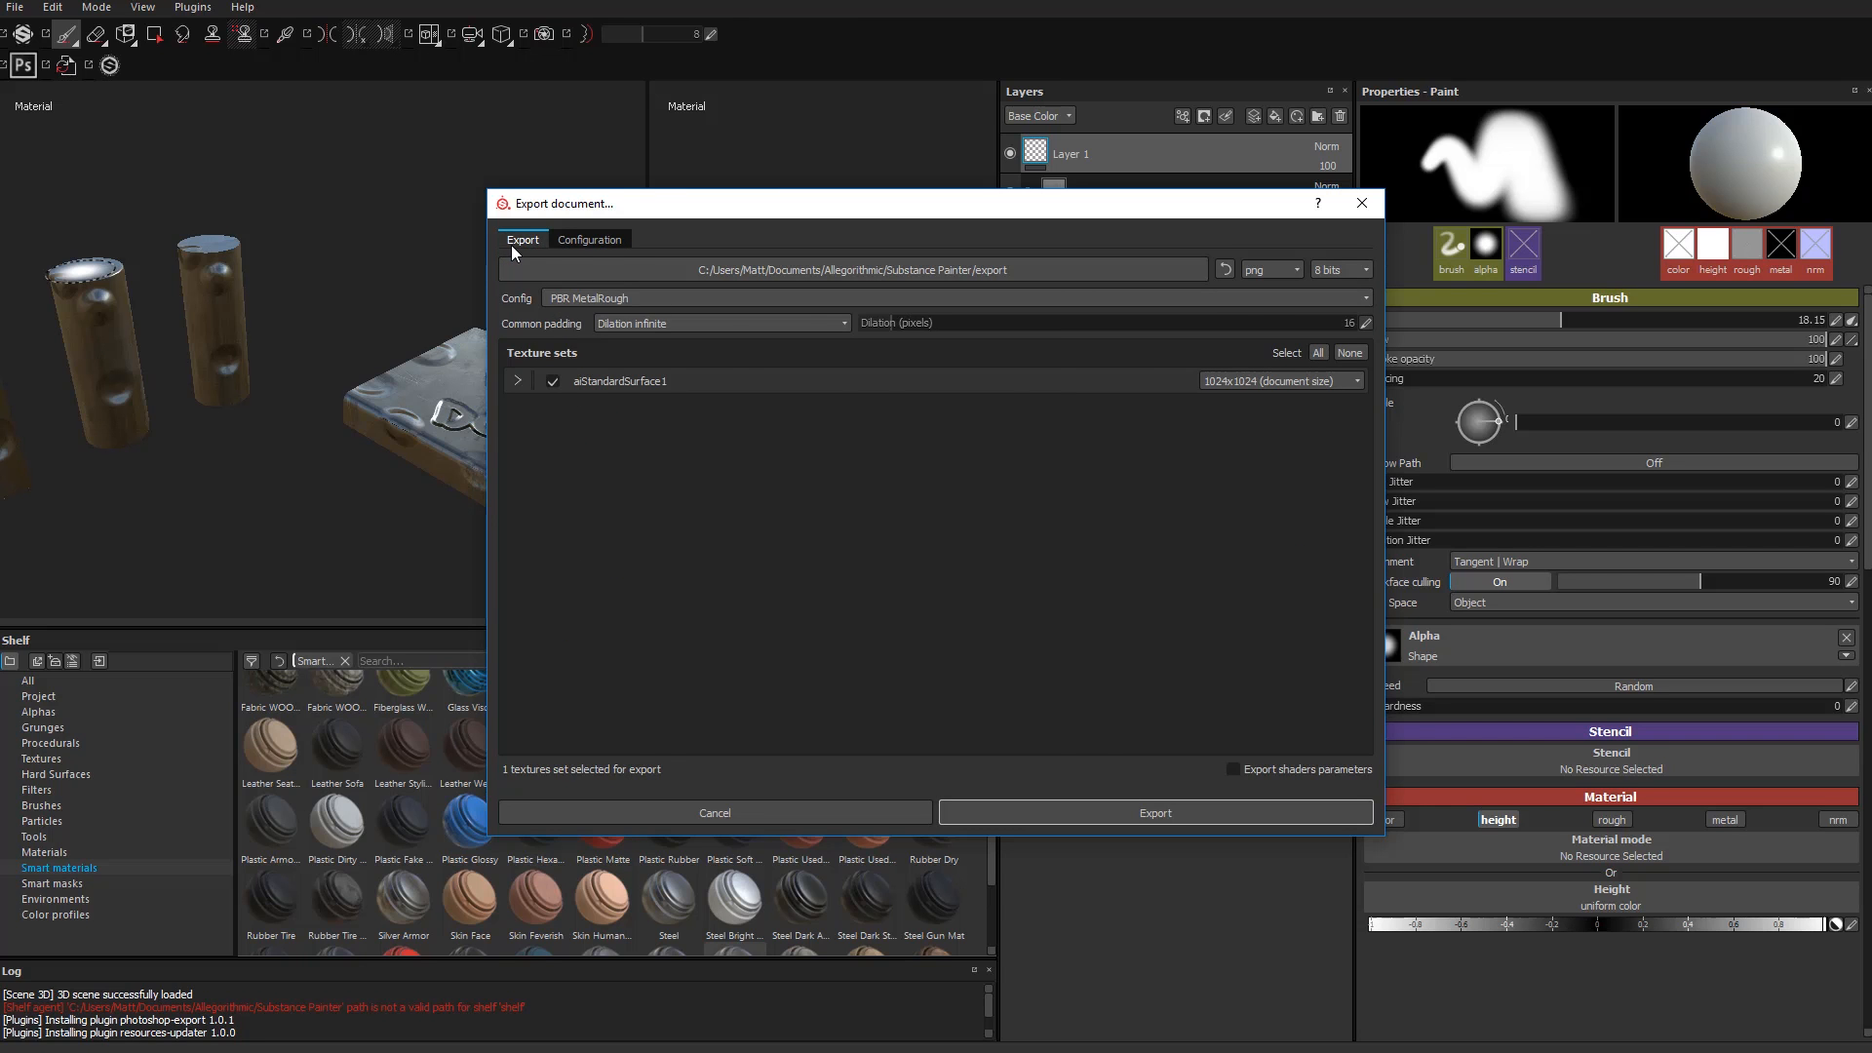
pyautogui.click(615, 244)
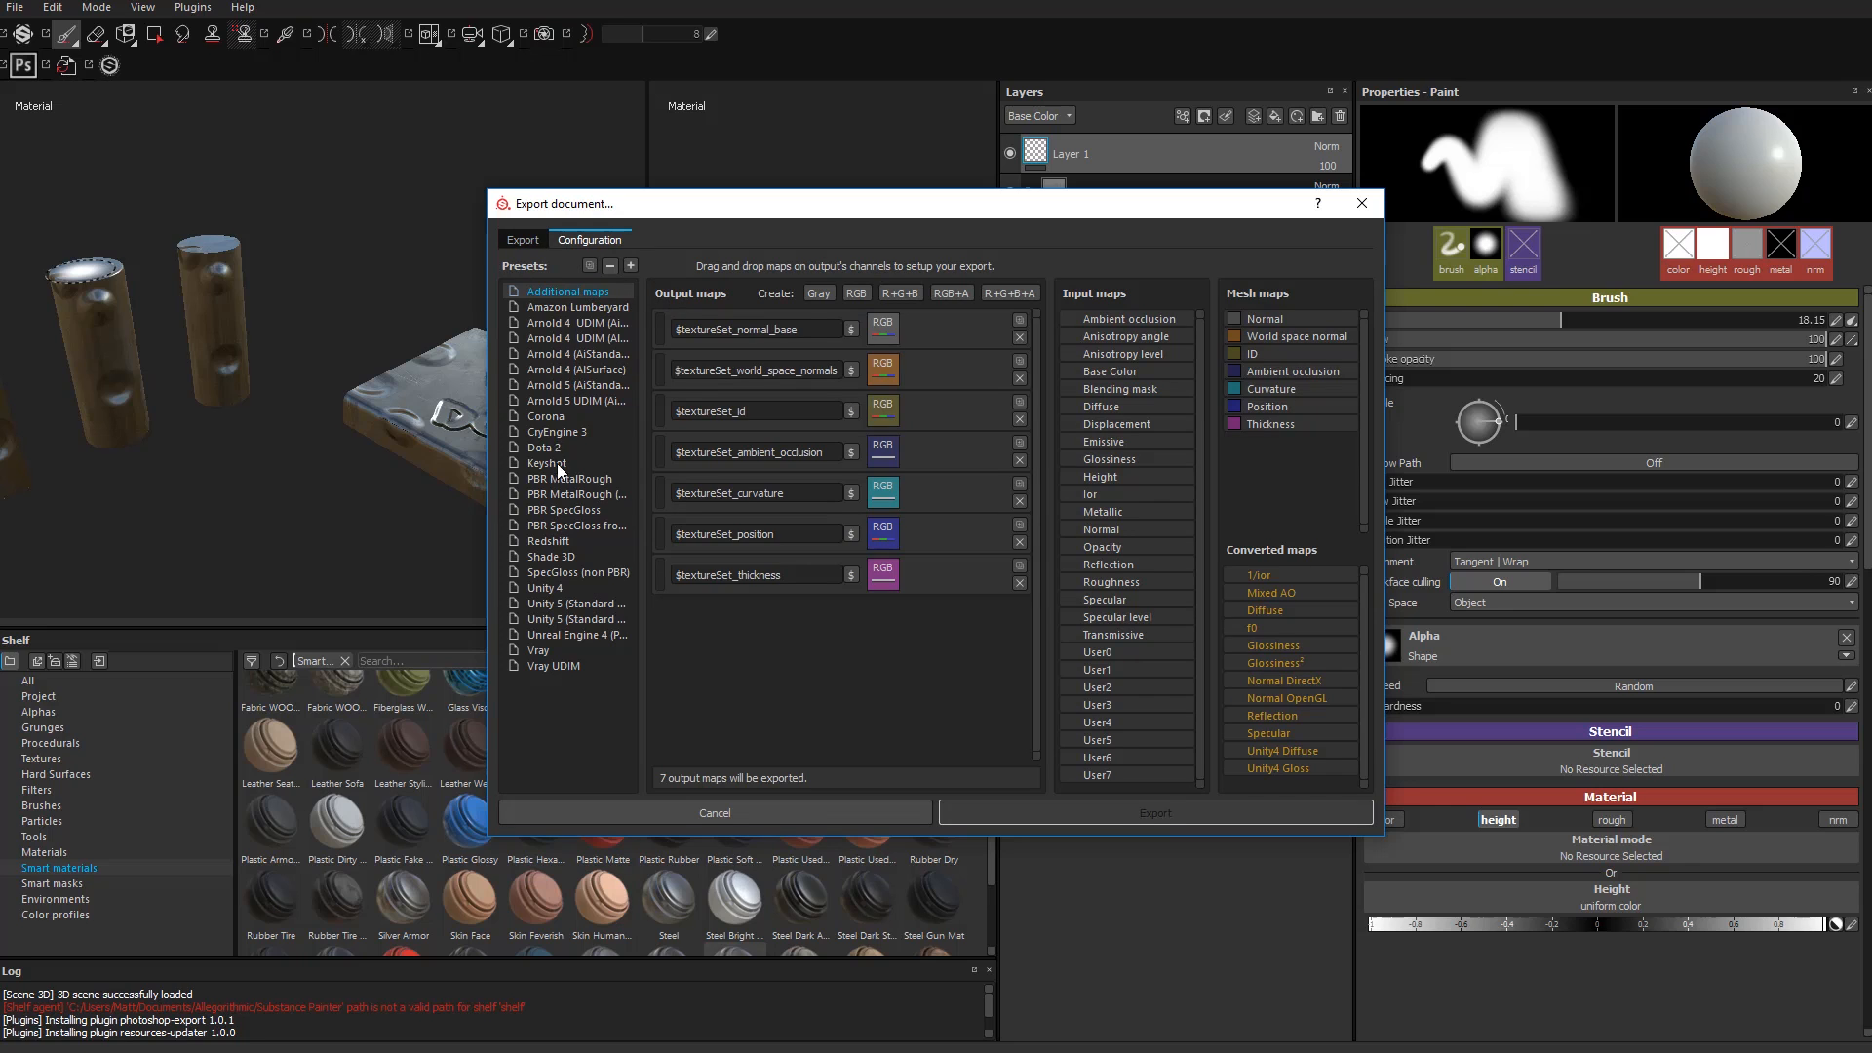
pyautogui.click(571, 385)
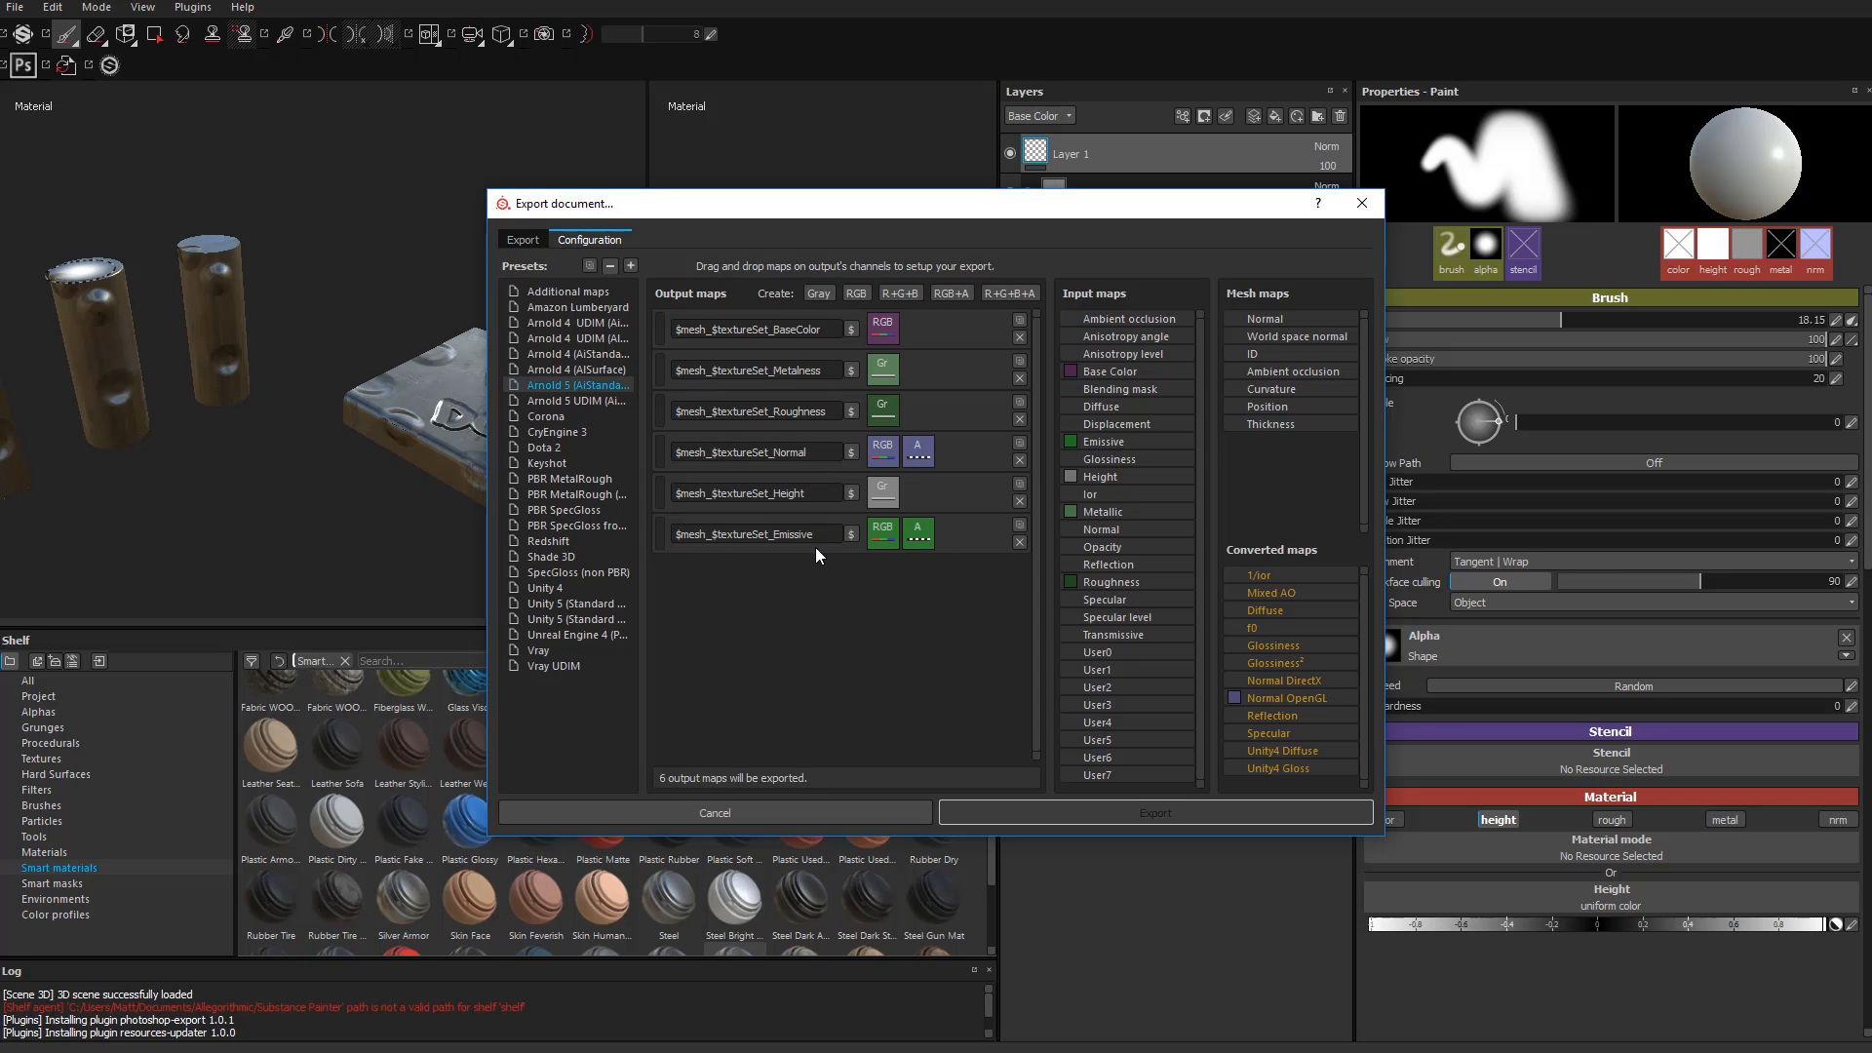
pyautogui.click(1362, 205)
# Step: Set the texture set's size to 4096 and add an Emissive channel to it
pyautogui.keyDown('alt'); pyautogui.moveTo(307, 475); pyautogui.dragTo(289, 419); pyautogui.keyUp('alt')
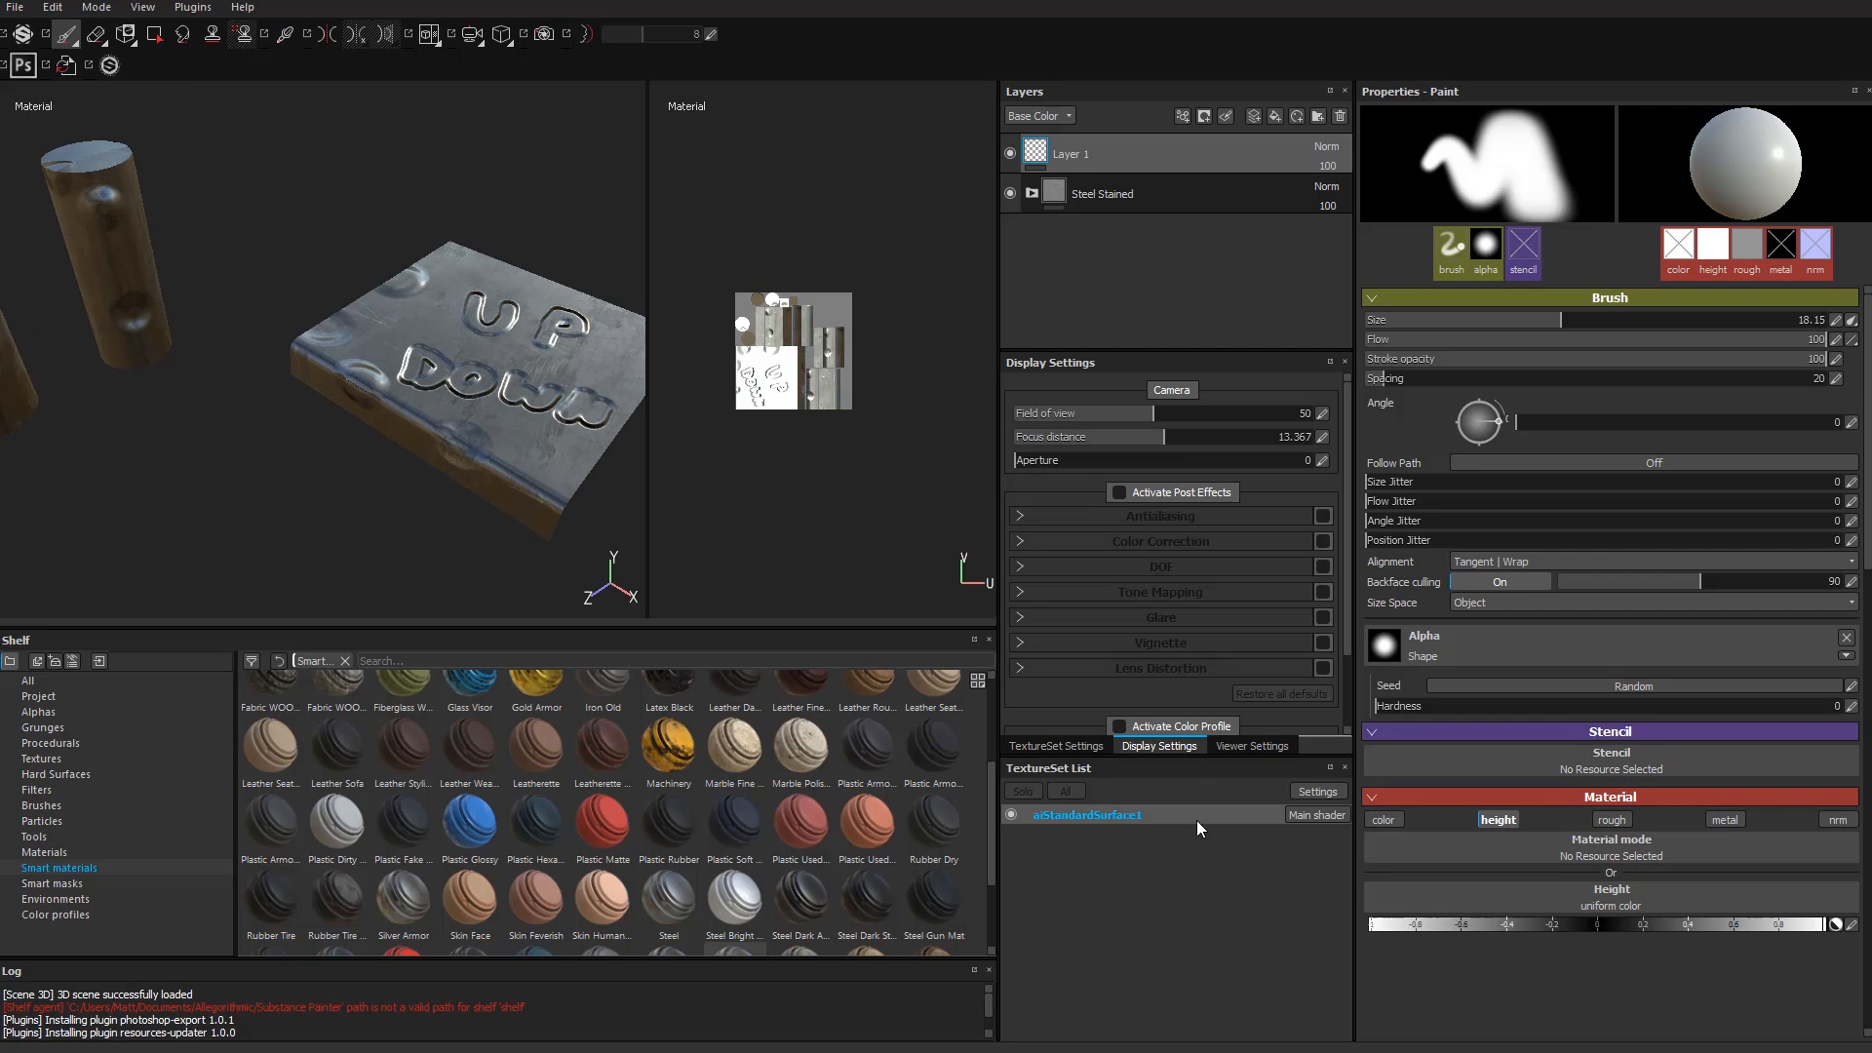
pyautogui.click(1057, 746)
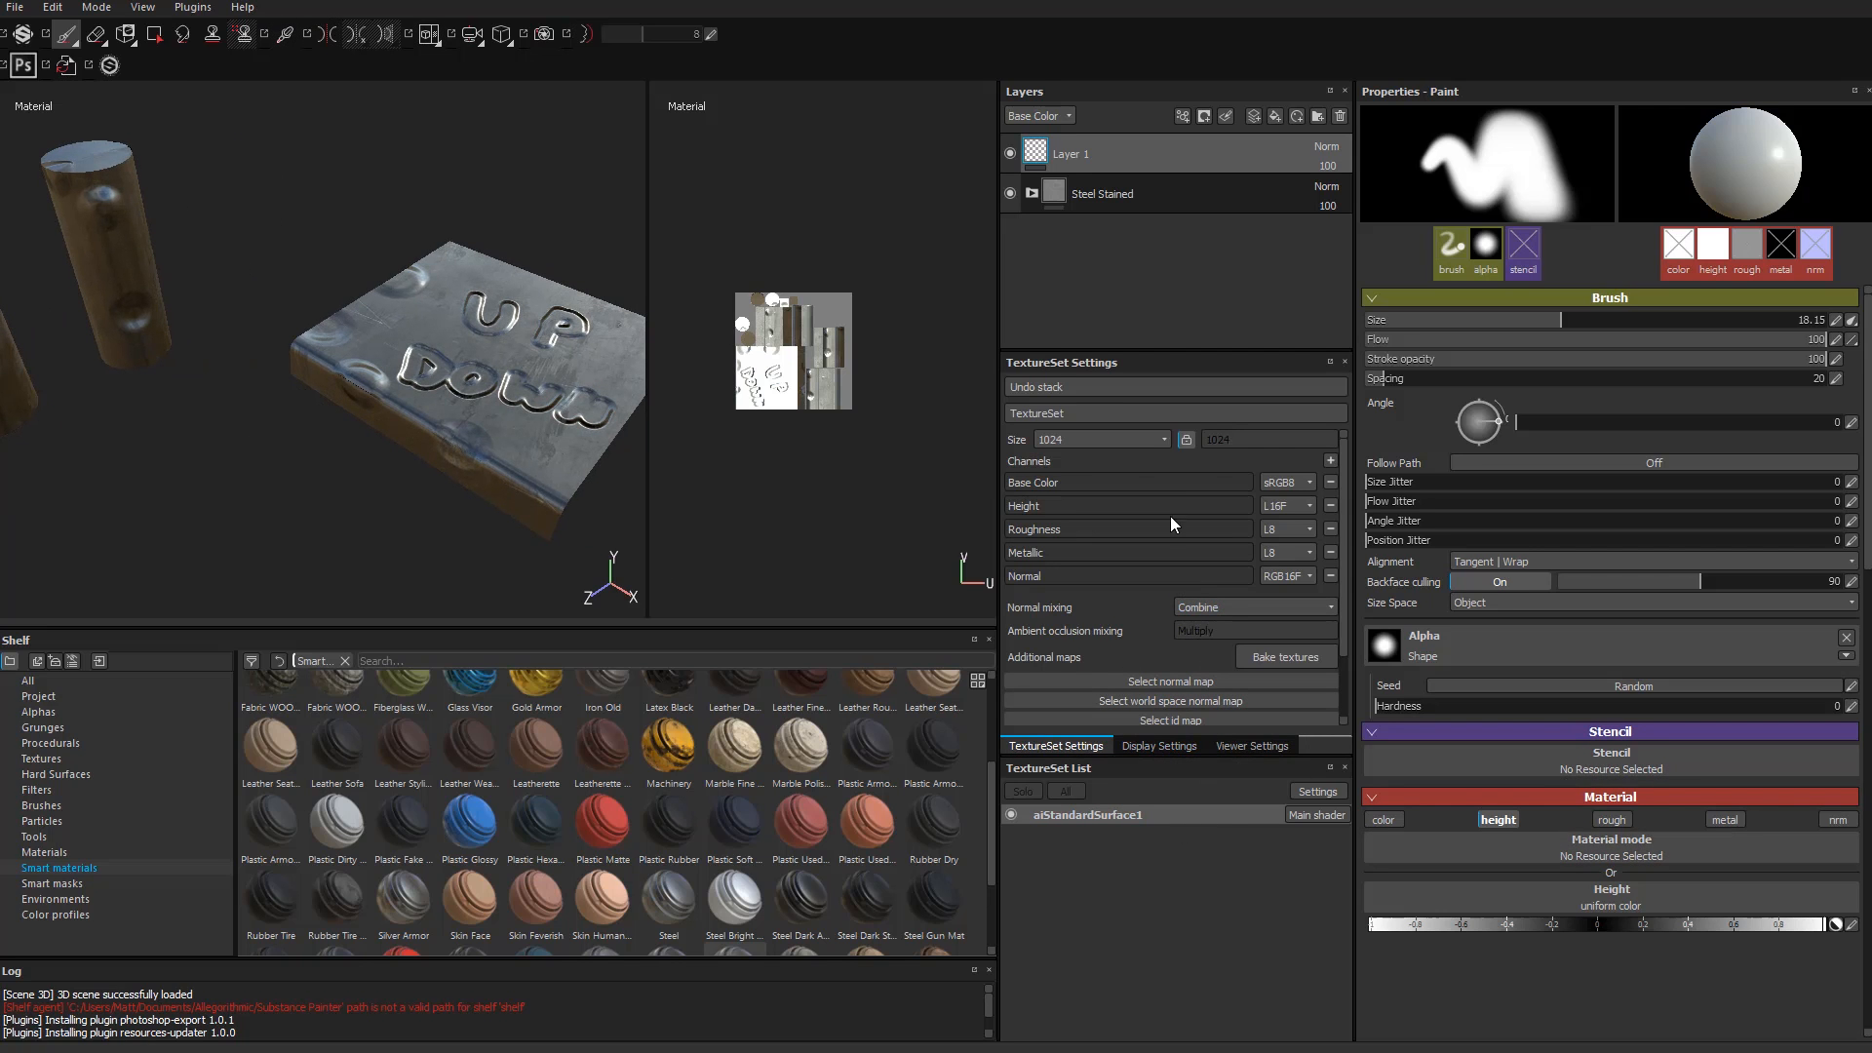
pyautogui.click(1147, 441)
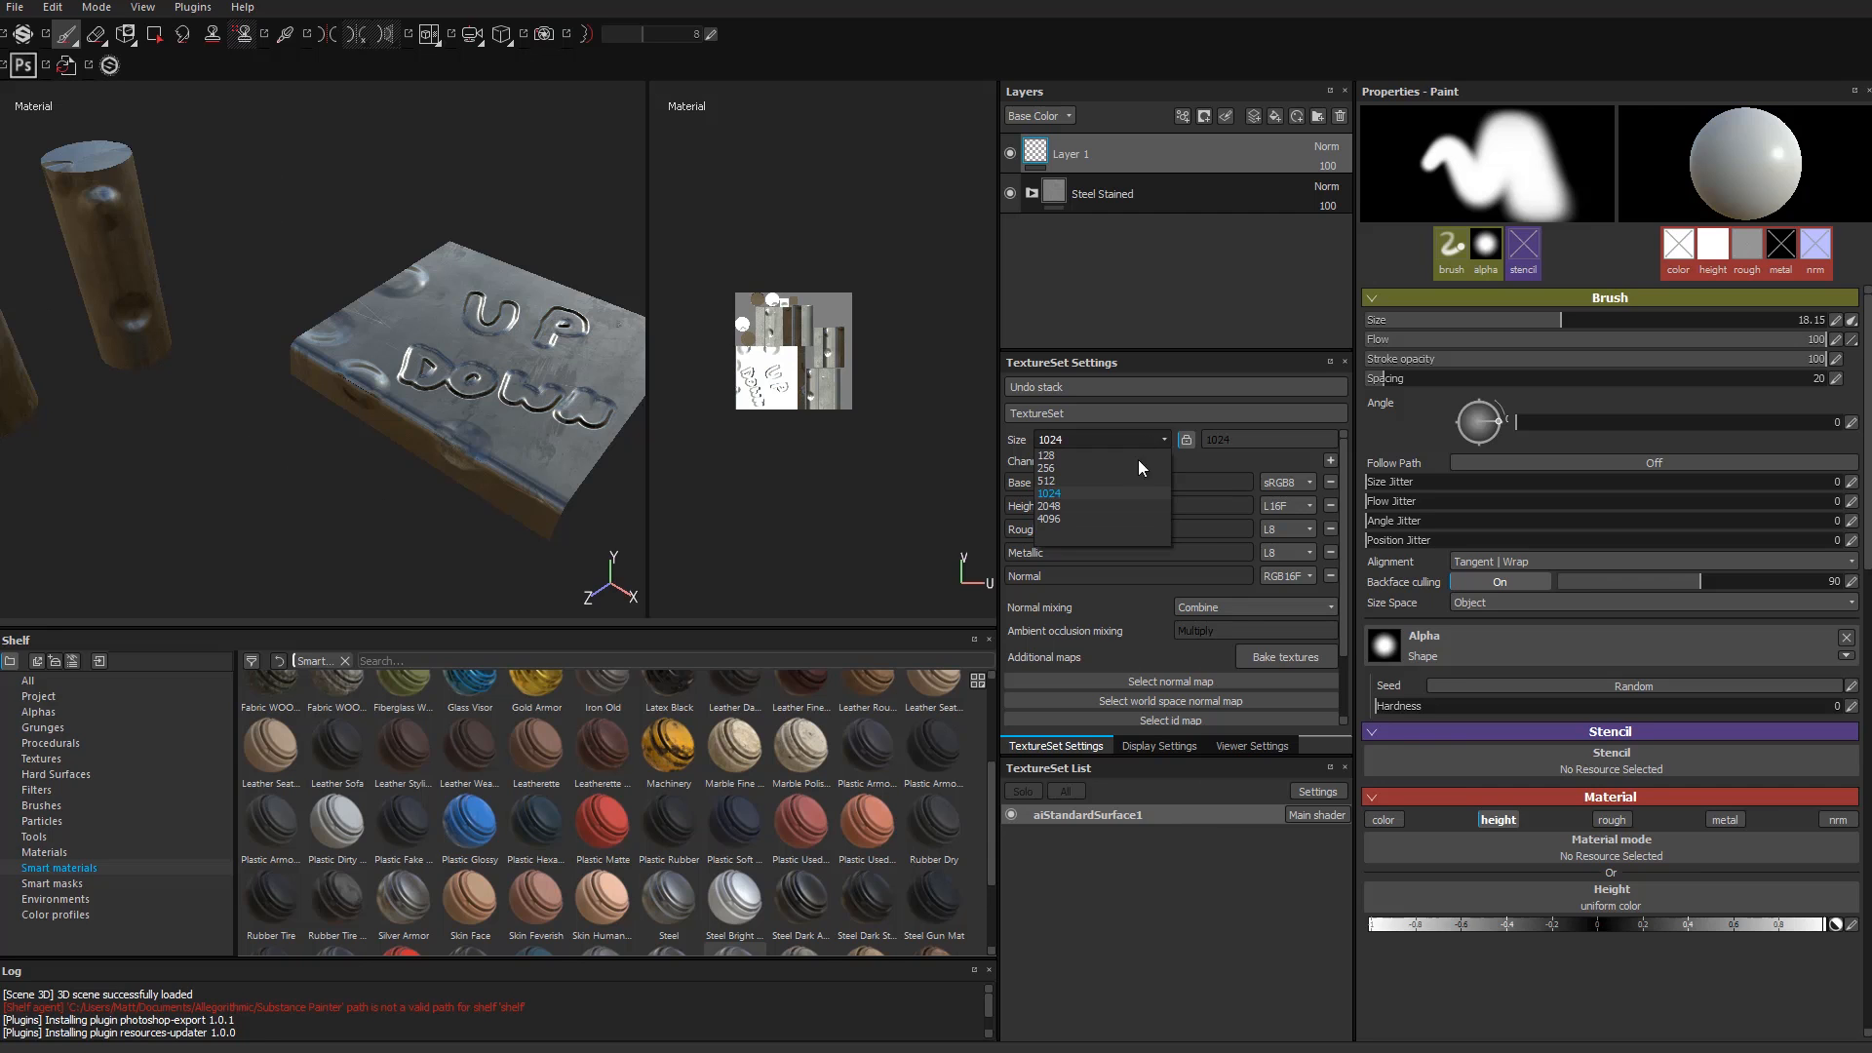
pyautogui.click(1115, 514)
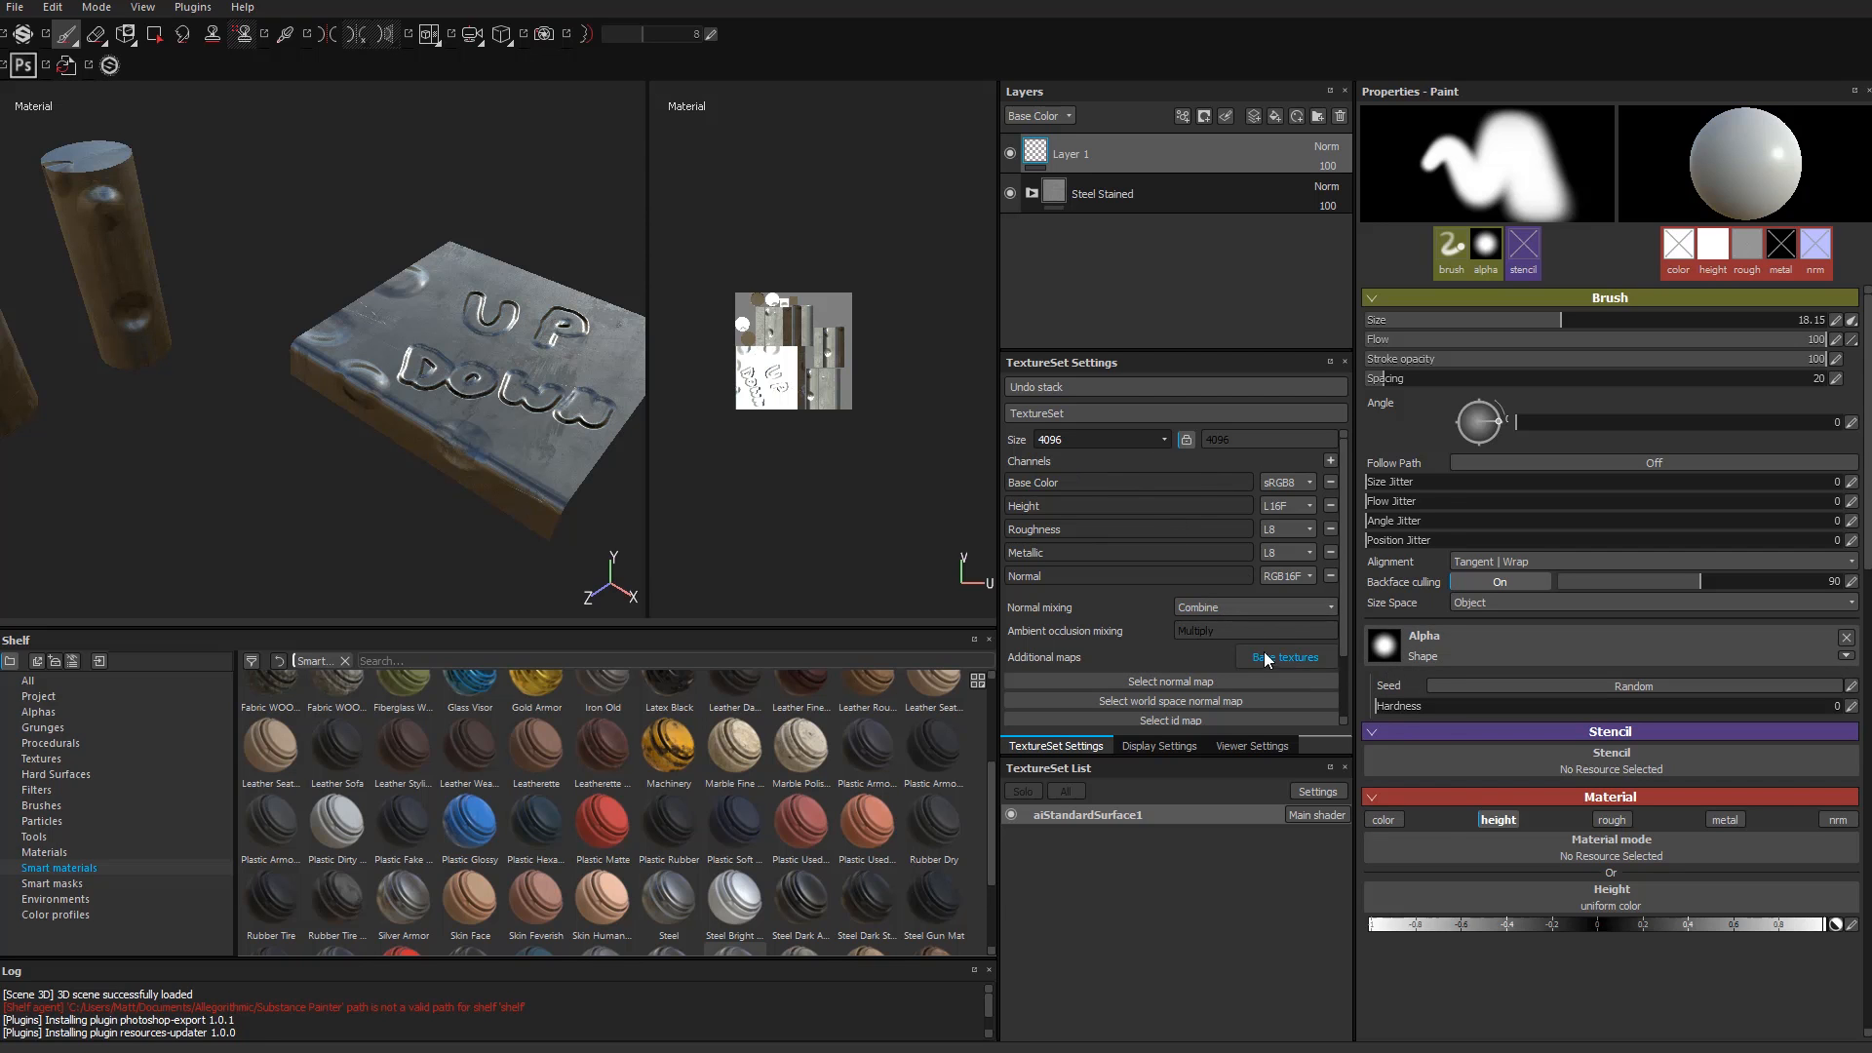
pyautogui.click(1331, 461)
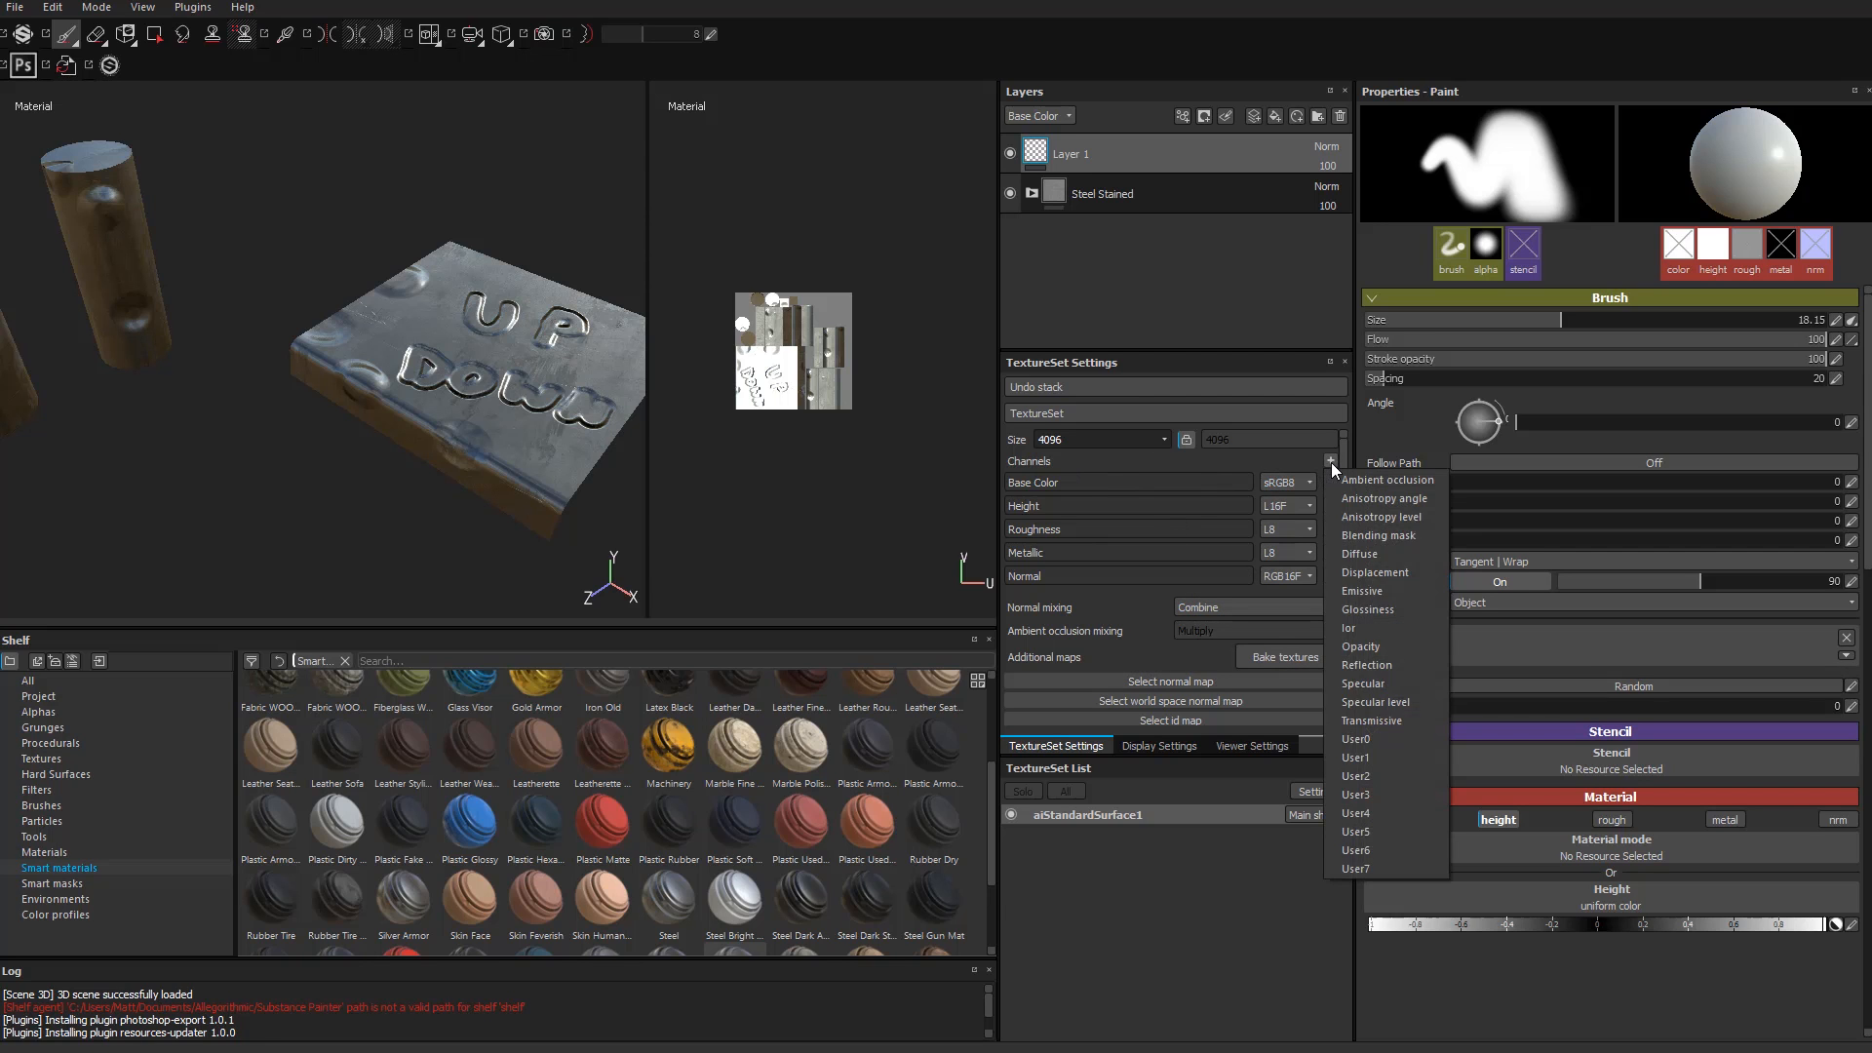
pyautogui.click(1392, 595)
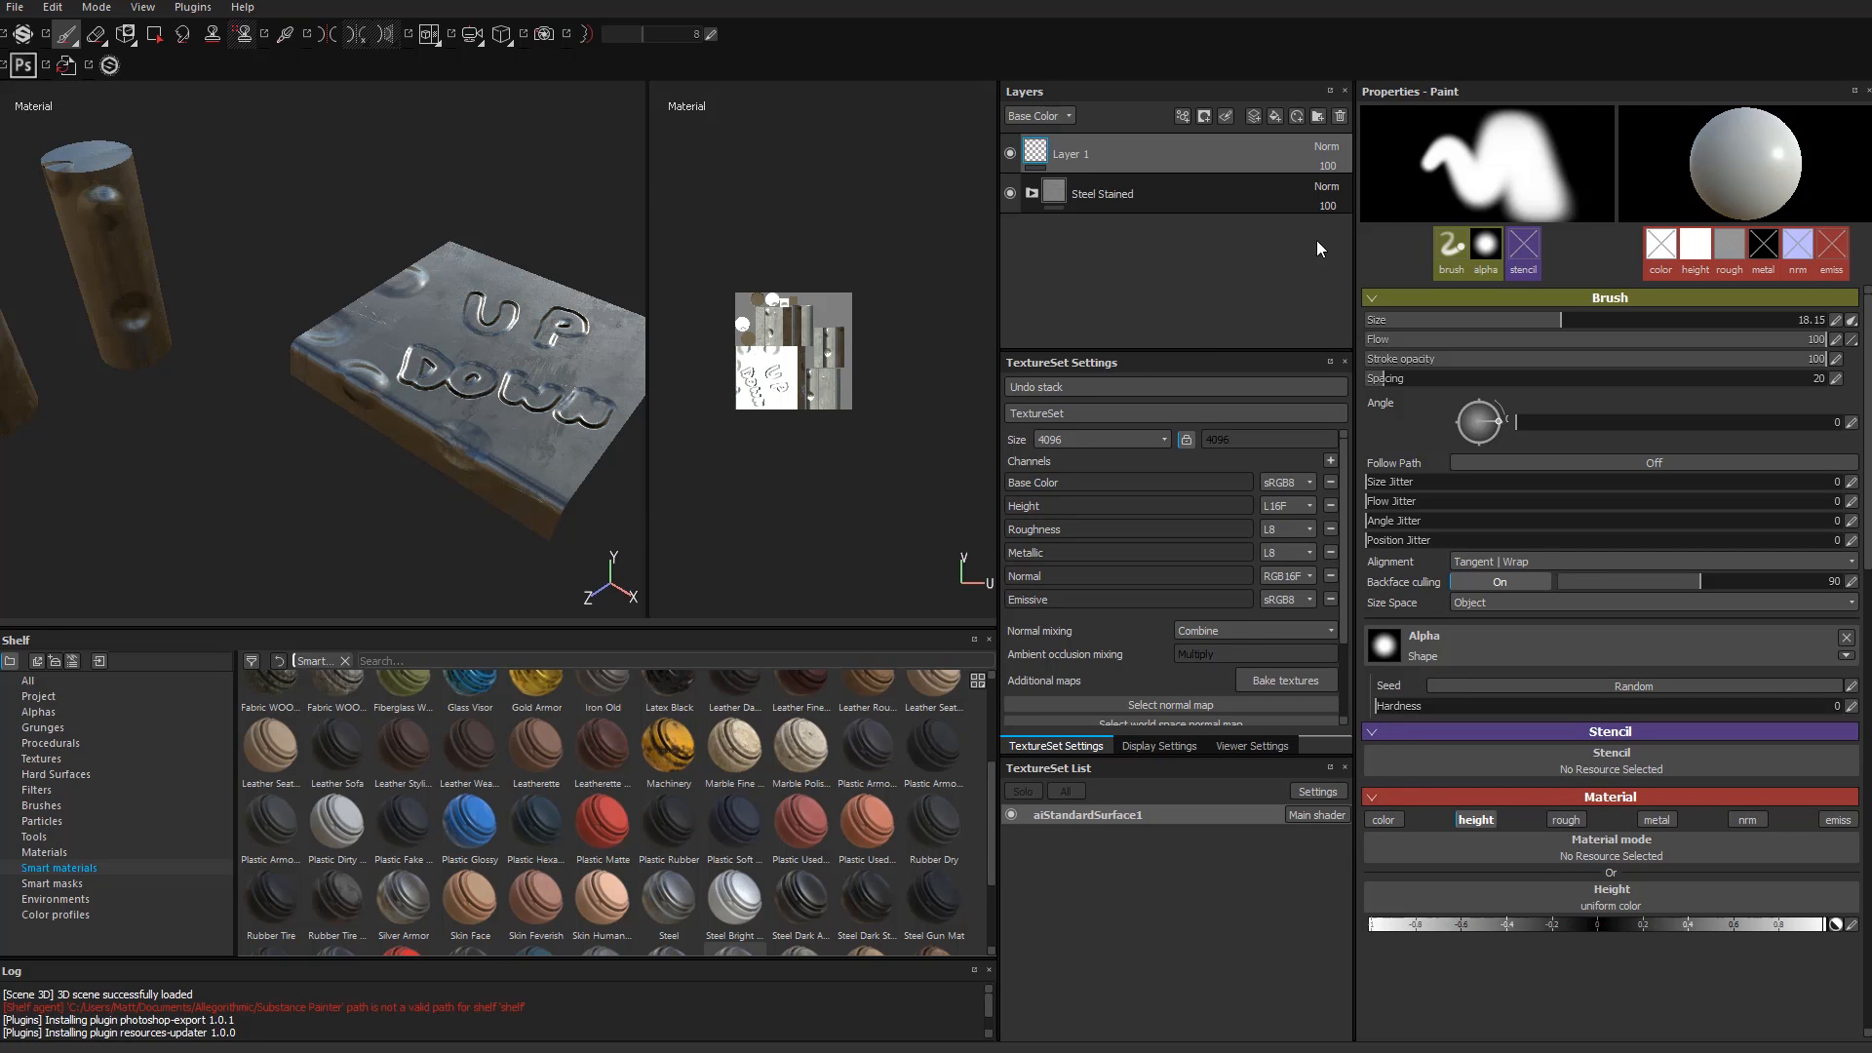
# Step: Add a new paint layer above Layer 1 and switch the brush from the height channel to the emissive channel
pyautogui.click(1254, 119)
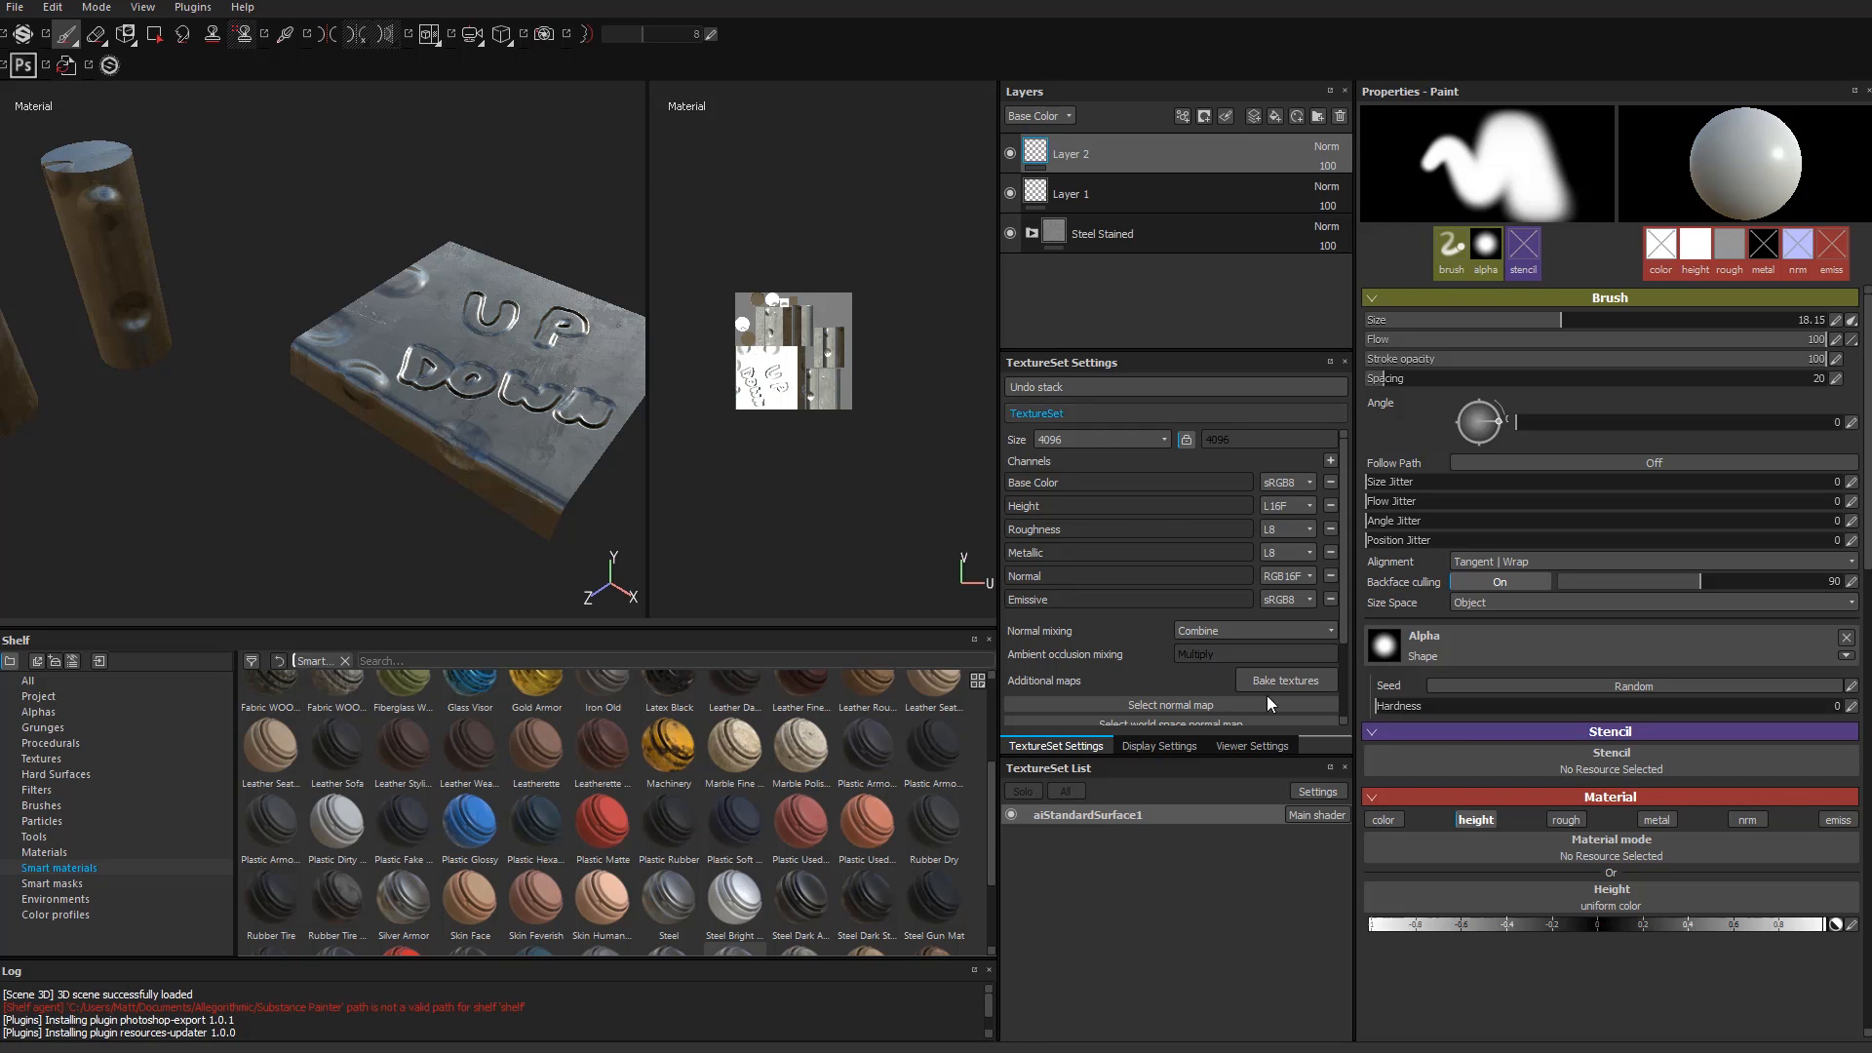
pyautogui.click(1482, 820)
pyautogui.click(1839, 825)
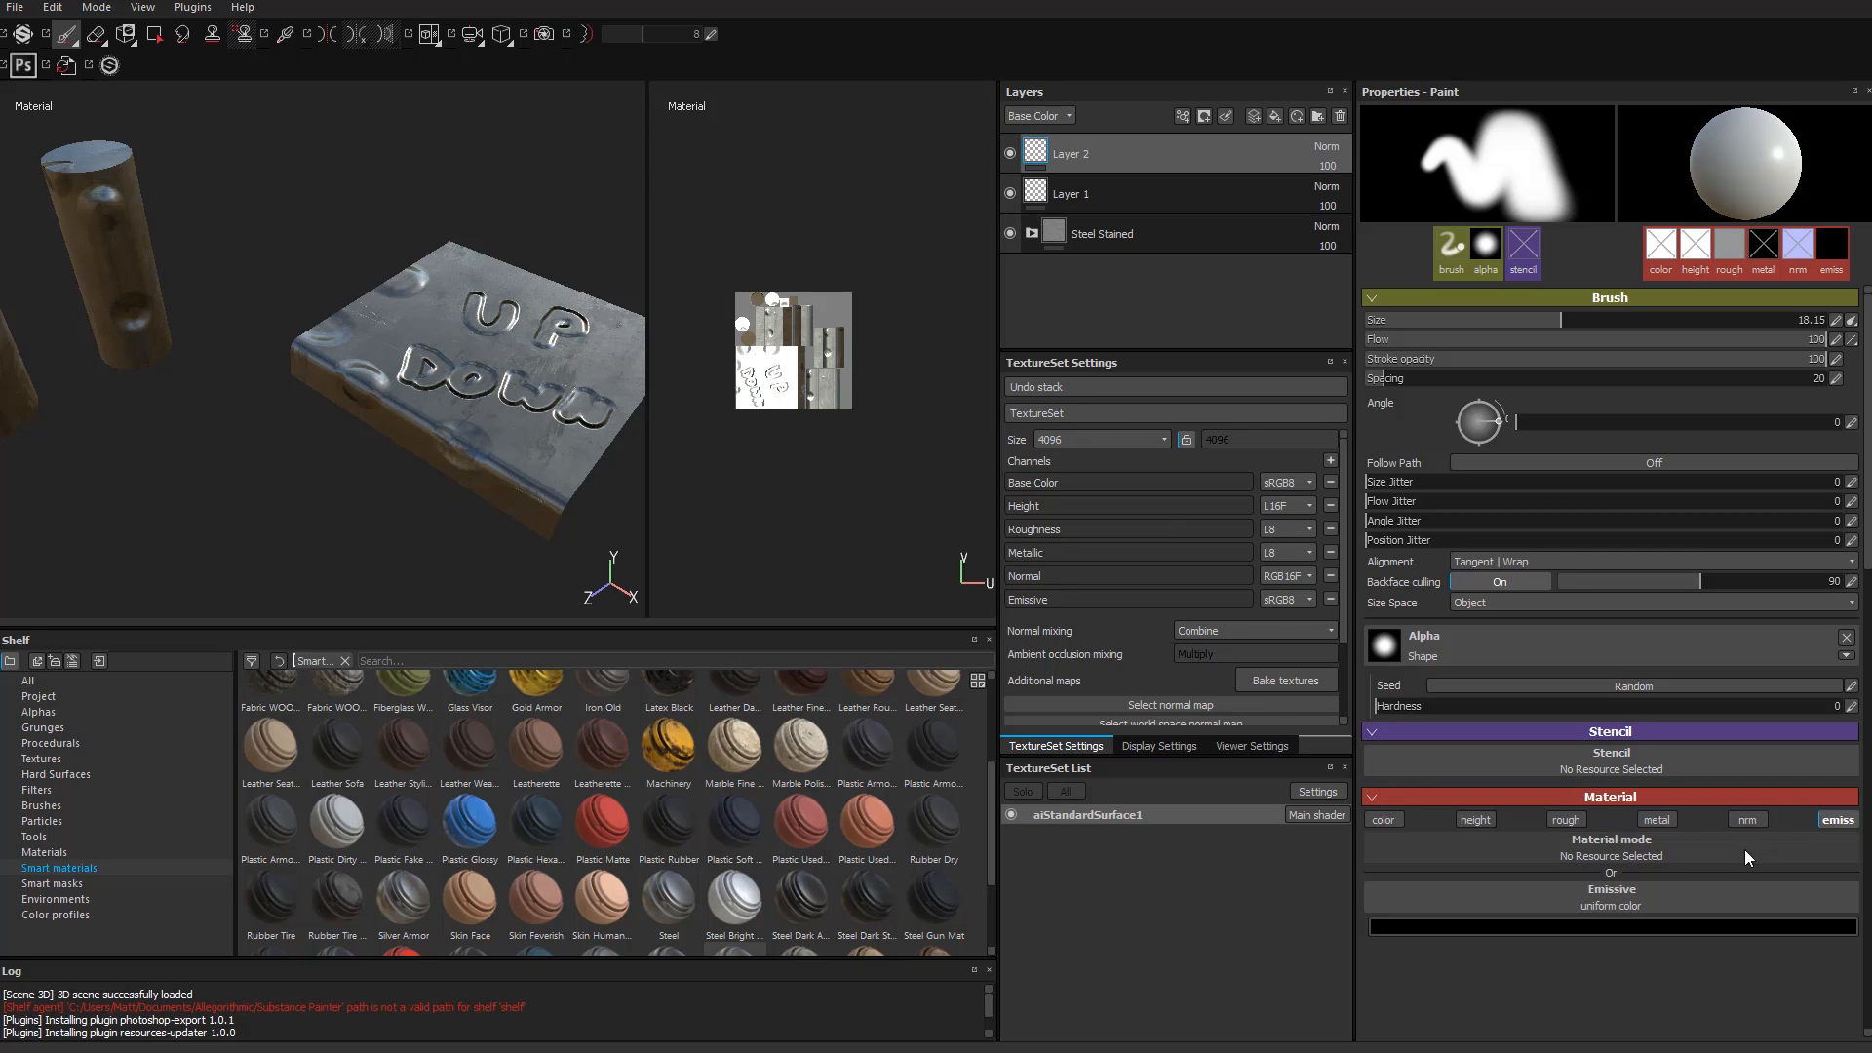
# Step: Set the brush's emissive colour to red and reduce its size to about 6.43
pyautogui.click(1572, 932)
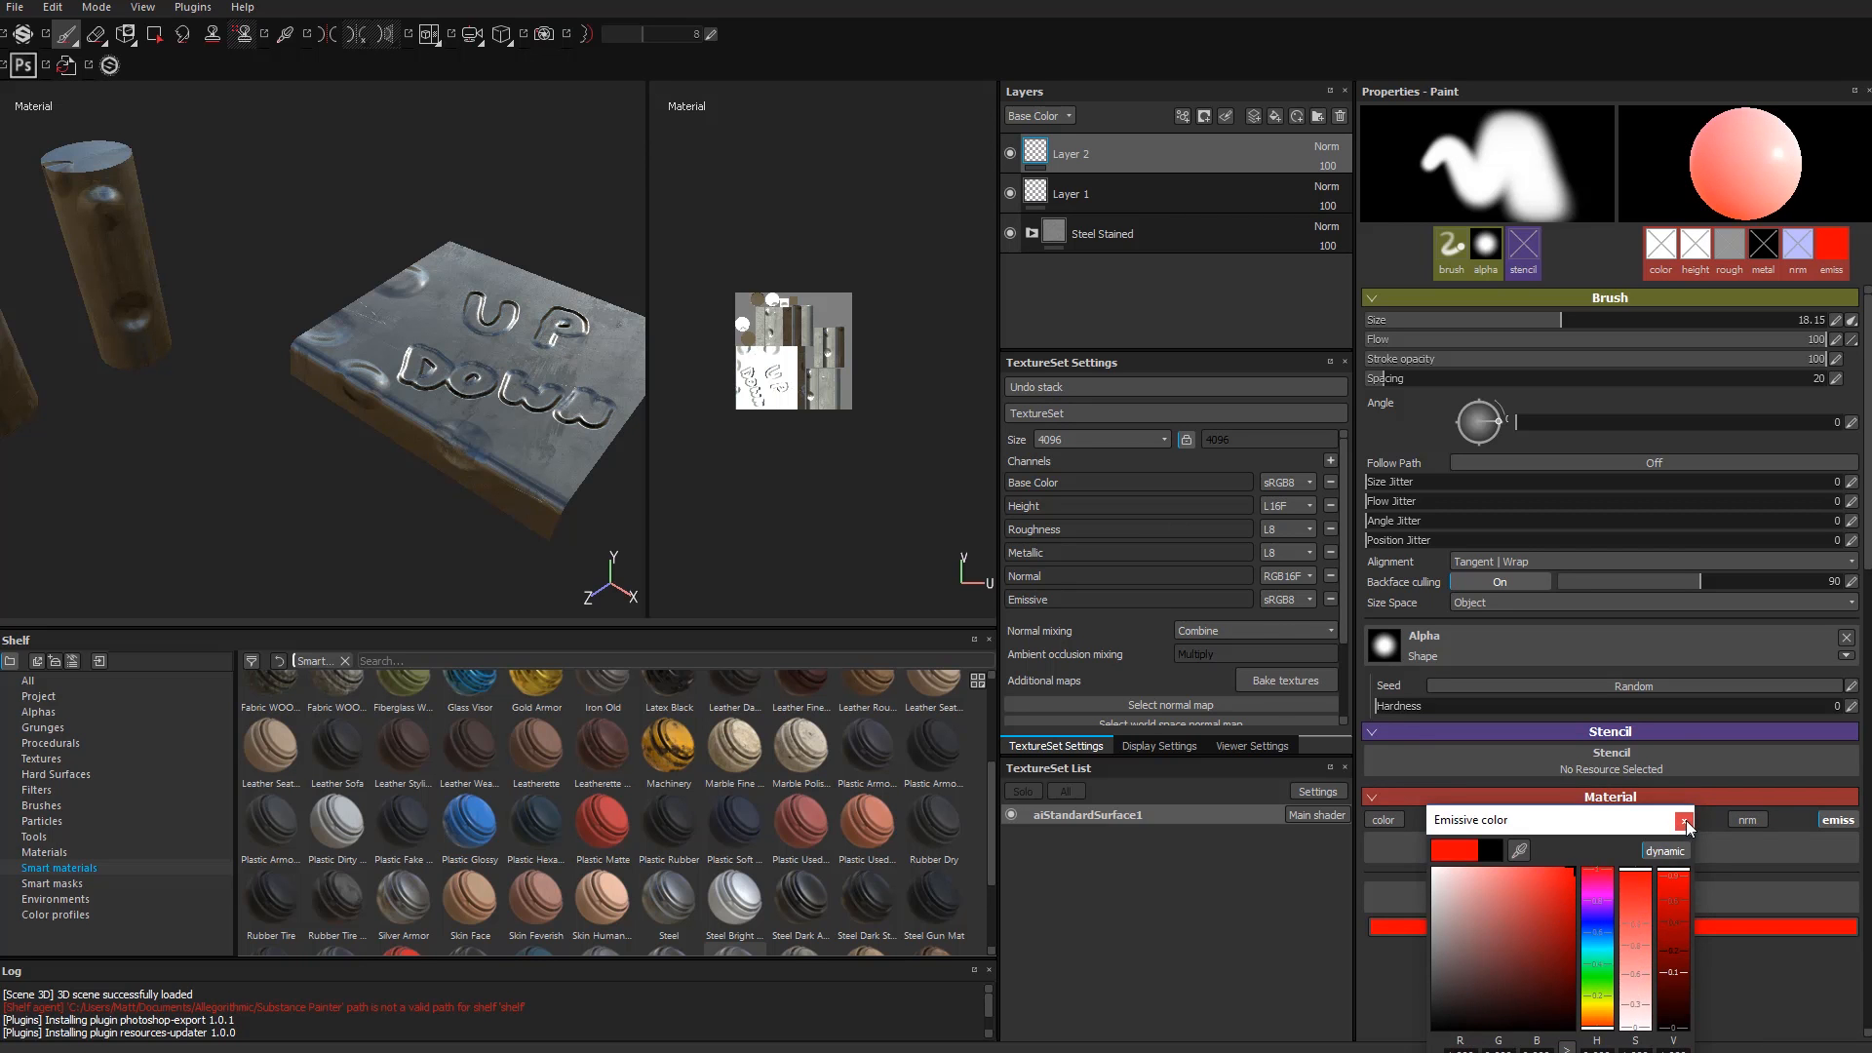
pyautogui.keyDown('alt'); pyautogui.moveTo(439, 419); pyautogui.dragTo(346, 330); pyautogui.keyUp('alt')
pyautogui.keyDown('ctrl'); pyautogui.moveTo(346, 330); pyautogui.dragTo(312, 330, button='right'); pyautogui.keyUp('ctrl')
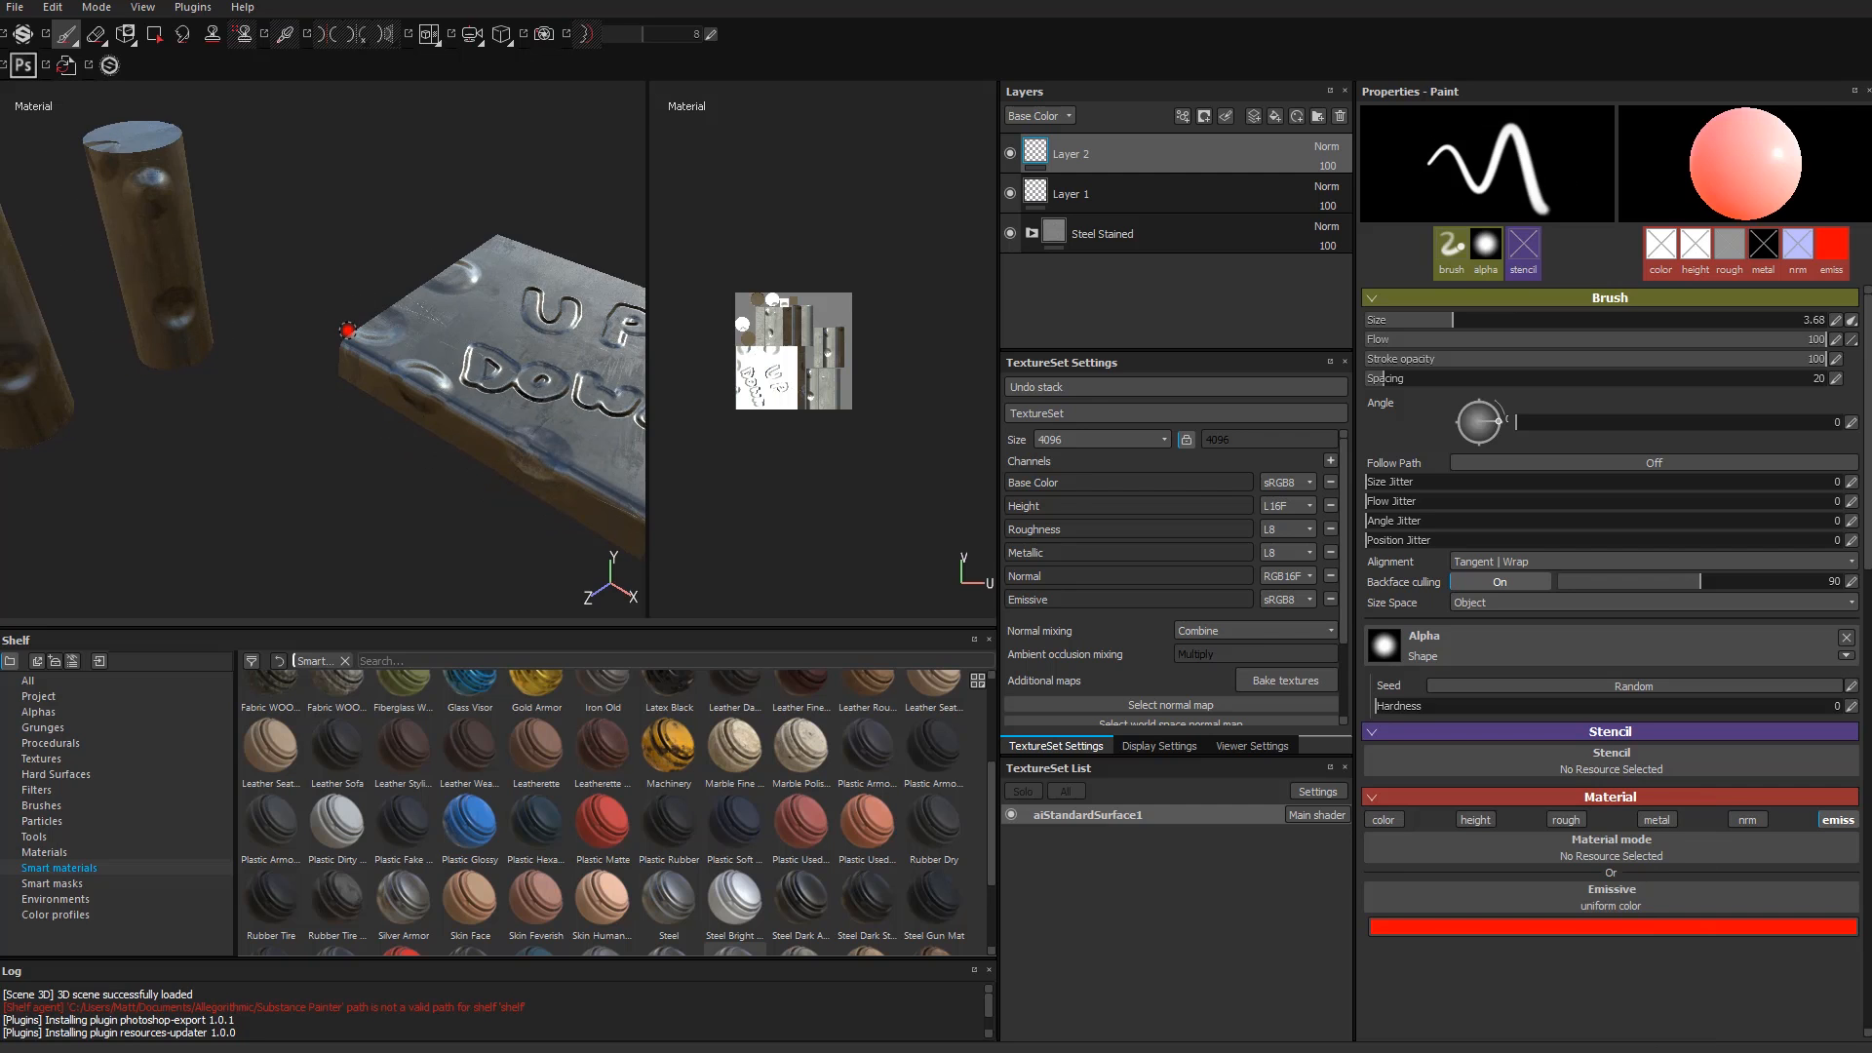
pyautogui.keyDown('alt'); pyautogui.moveTo(337, 375); pyautogui.dragTo(377, 354); pyautogui.keyUp('alt')
pyautogui.keyDown('ctrl'); pyautogui.moveTo(376, 354); pyautogui.dragTo(410, 354, button='right'); pyautogui.keyUp('ctrl')
# Step: Paint three red emissive dots on the slab beside the UP and DOWN lettering and one on each of the three pillars
pyautogui.click(367, 346)
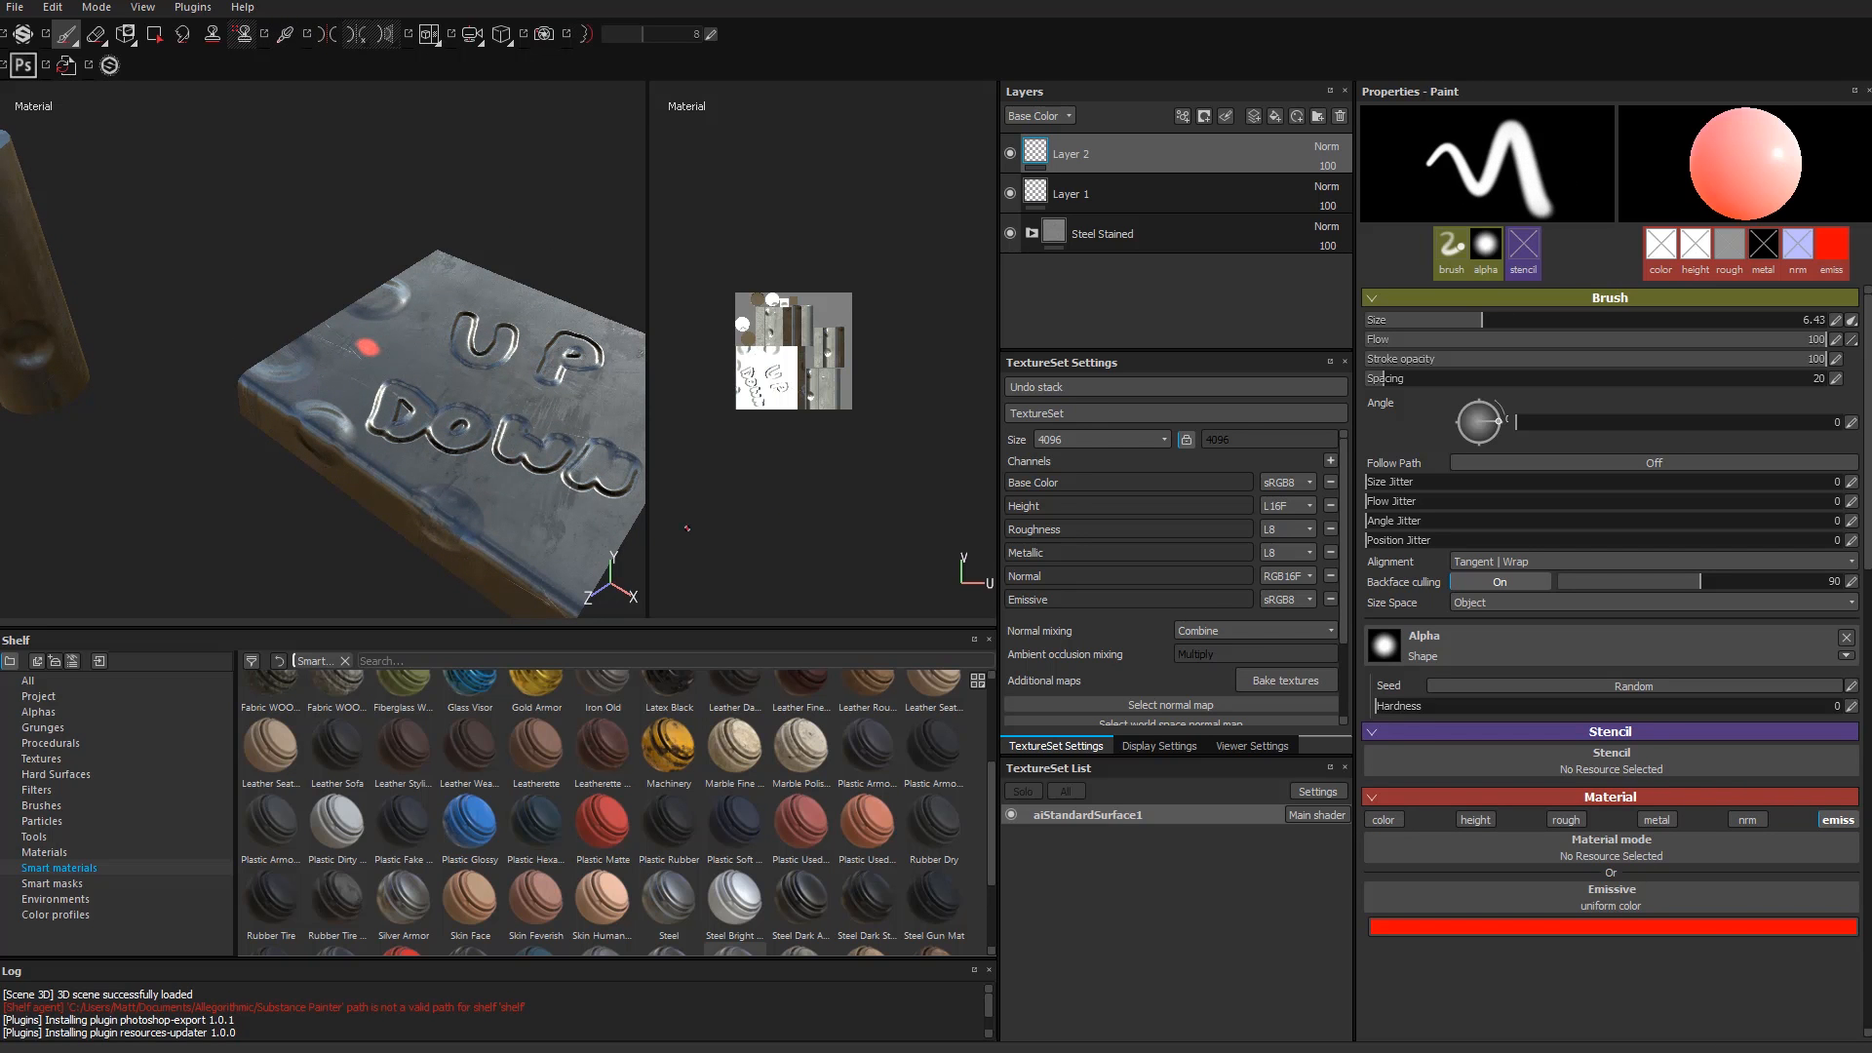
pyautogui.click(410, 347)
pyautogui.keyDown('alt'); pyautogui.moveTo(242, 383); pyautogui.dragTo(202, 292); pyautogui.keyUp('alt')
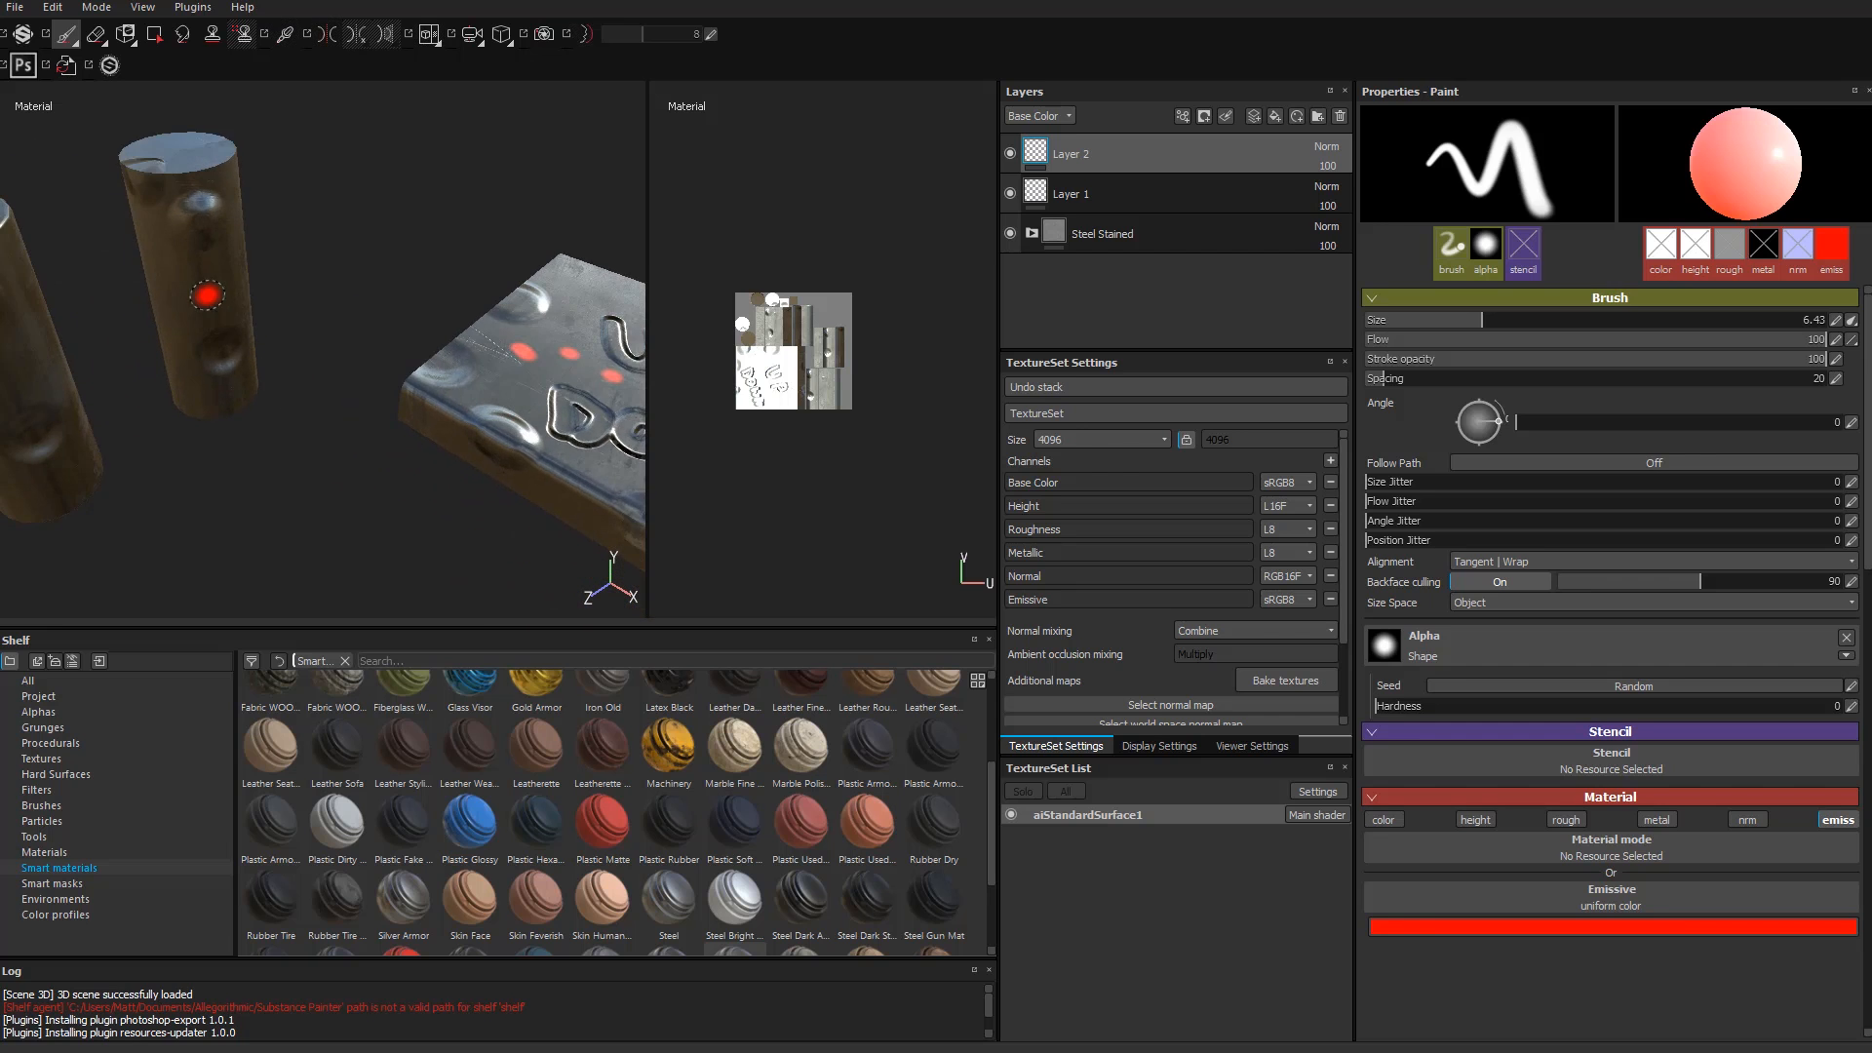
pyautogui.keyDown('alt'); pyautogui.moveTo(183, 369); pyautogui.dragTo(167, 357); pyautogui.keyUp('alt')
pyautogui.moveTo(407, 466)
pyautogui.keyDown('alt'); pyautogui.mouseDown()
pyautogui.moveTo(406, 430)
pyautogui.moveTo(338, 406)
pyautogui.moveTo(292, 418)
pyautogui.mouseUp(); pyautogui.keyUp('alt')
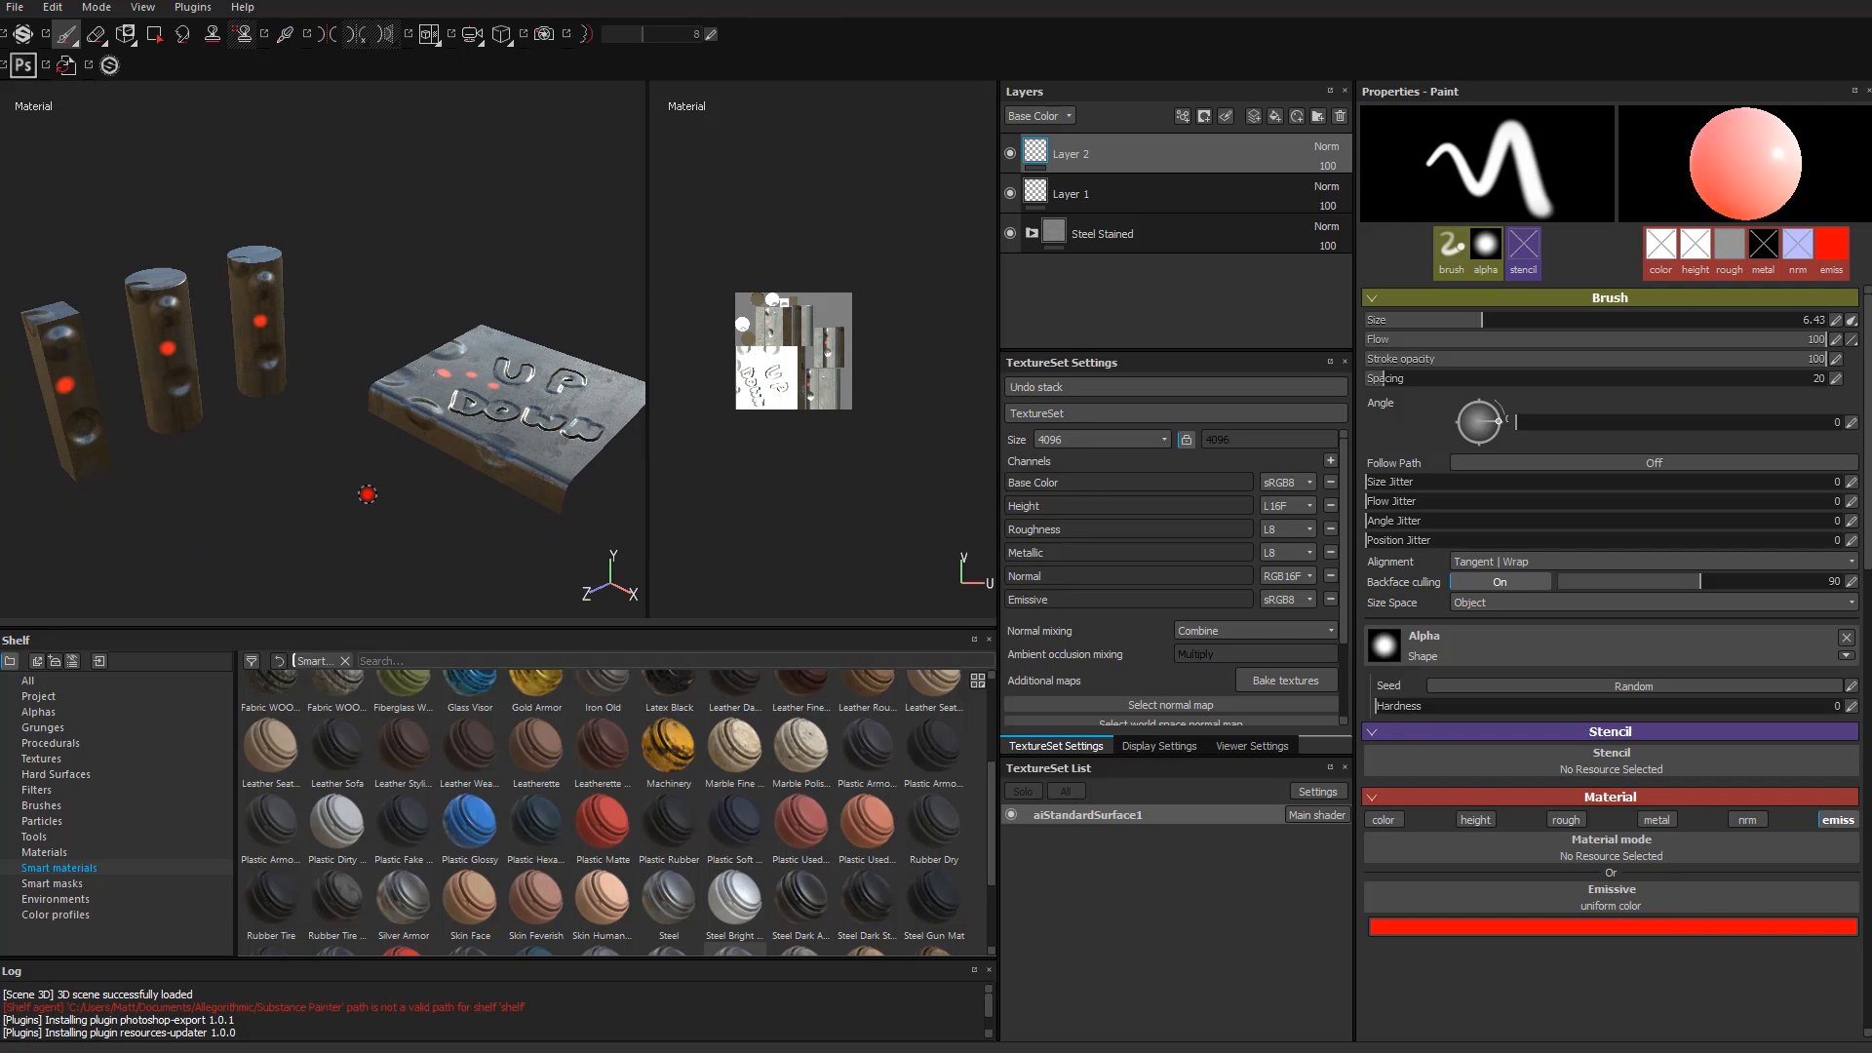
# Step: Cycle through the single-channel views, including Height, Metallic, Normal and Emissive, to examine each map on the model
pyautogui.press('c')
pyautogui.press('c')
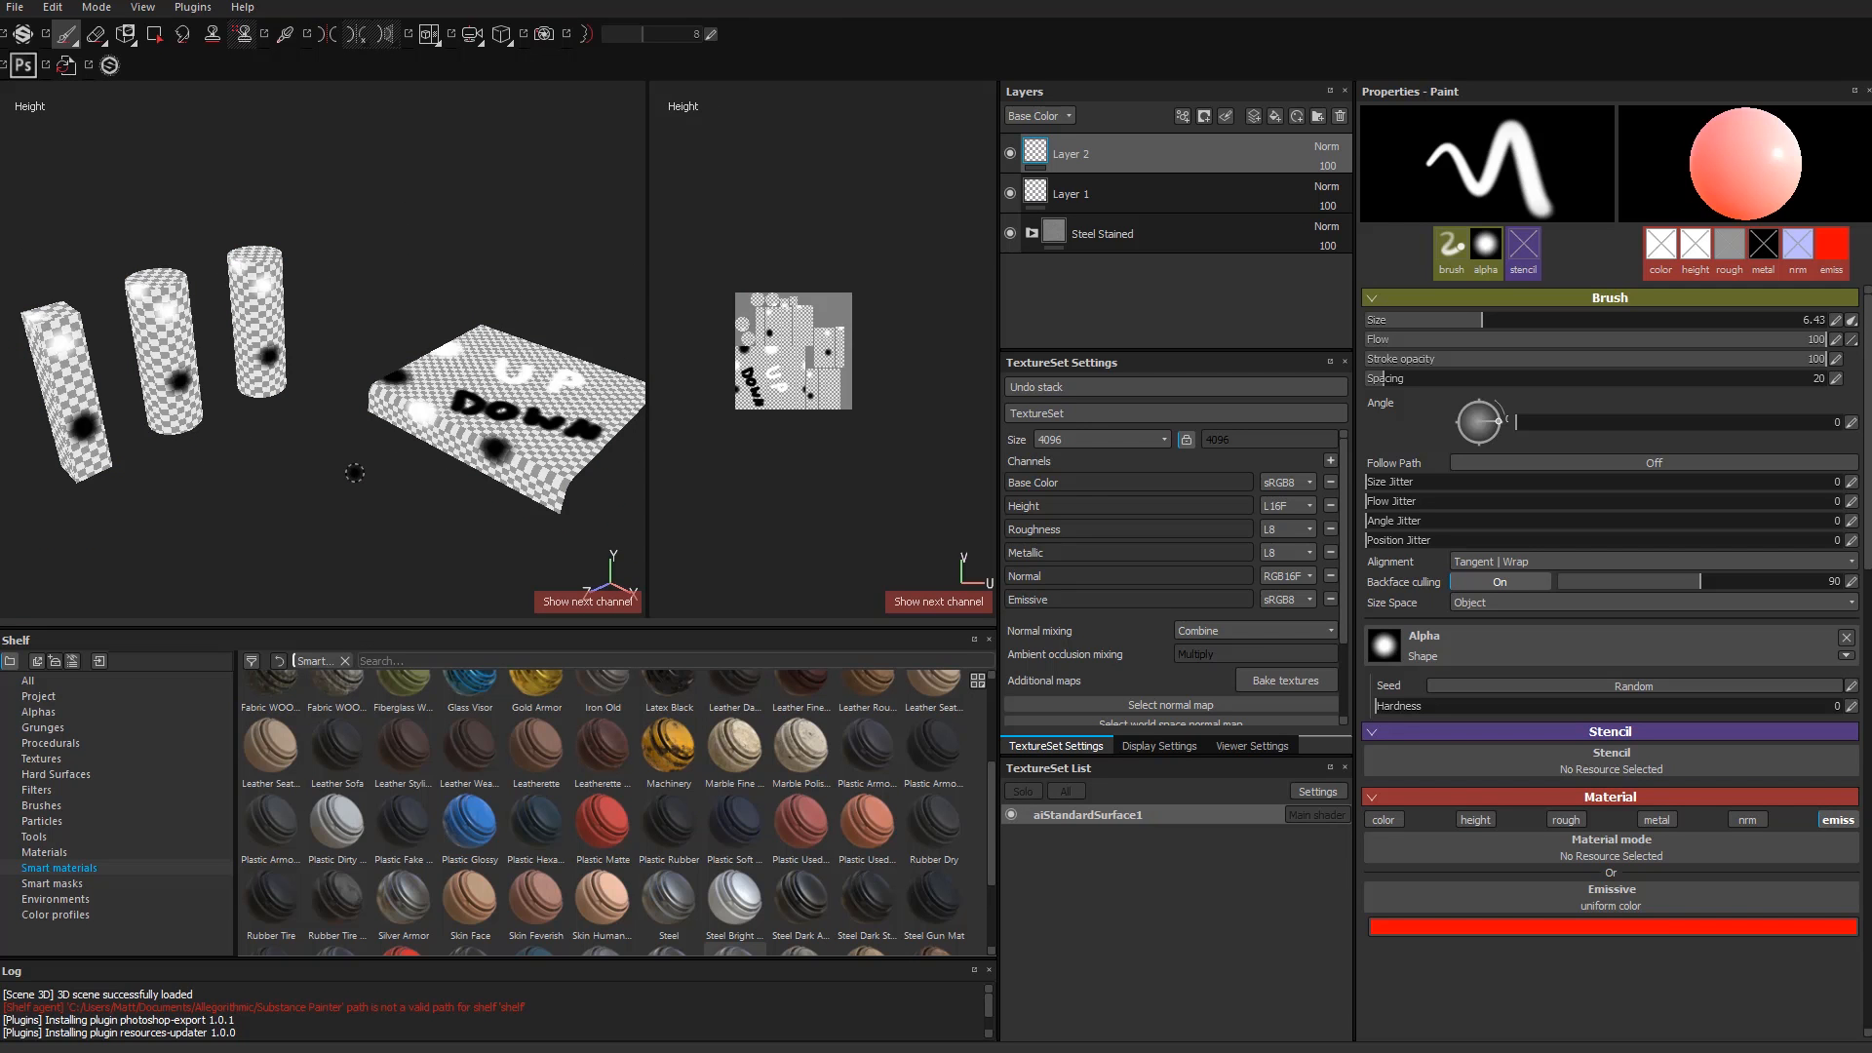
pyautogui.press('c')
pyautogui.press('c')
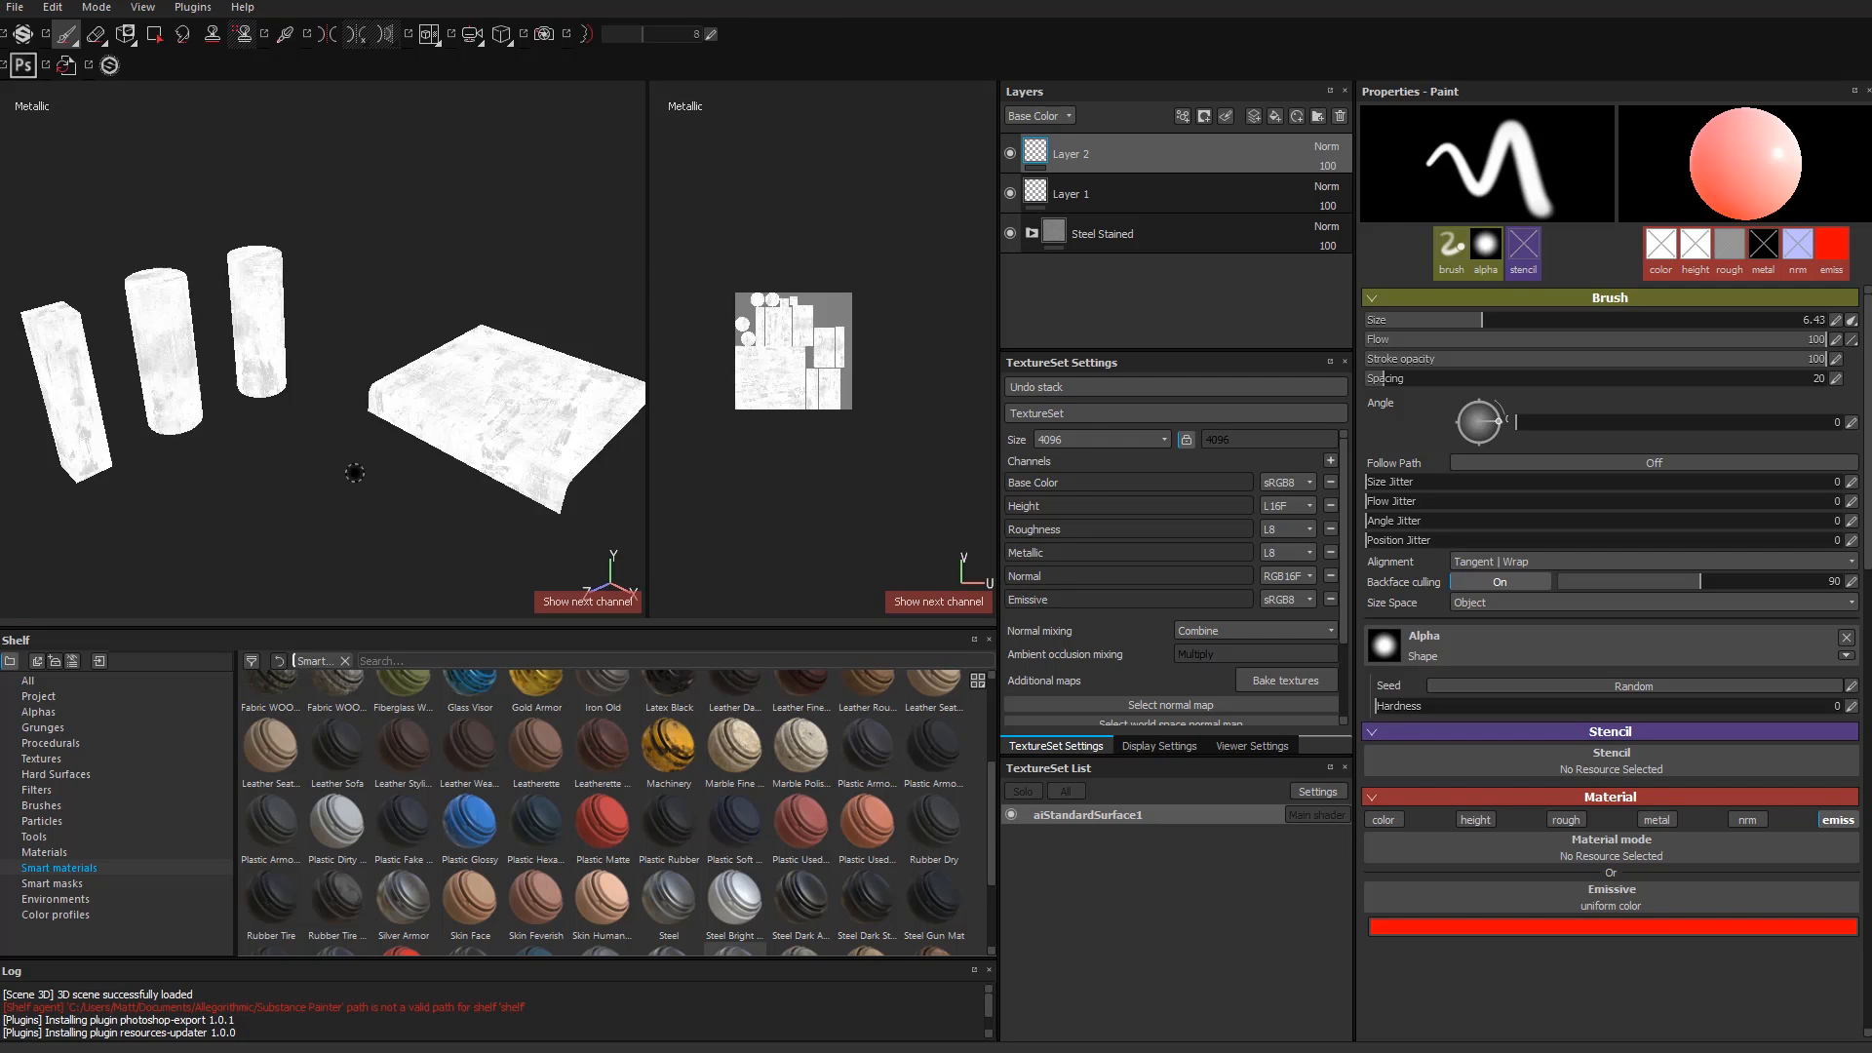
pyautogui.press('c')
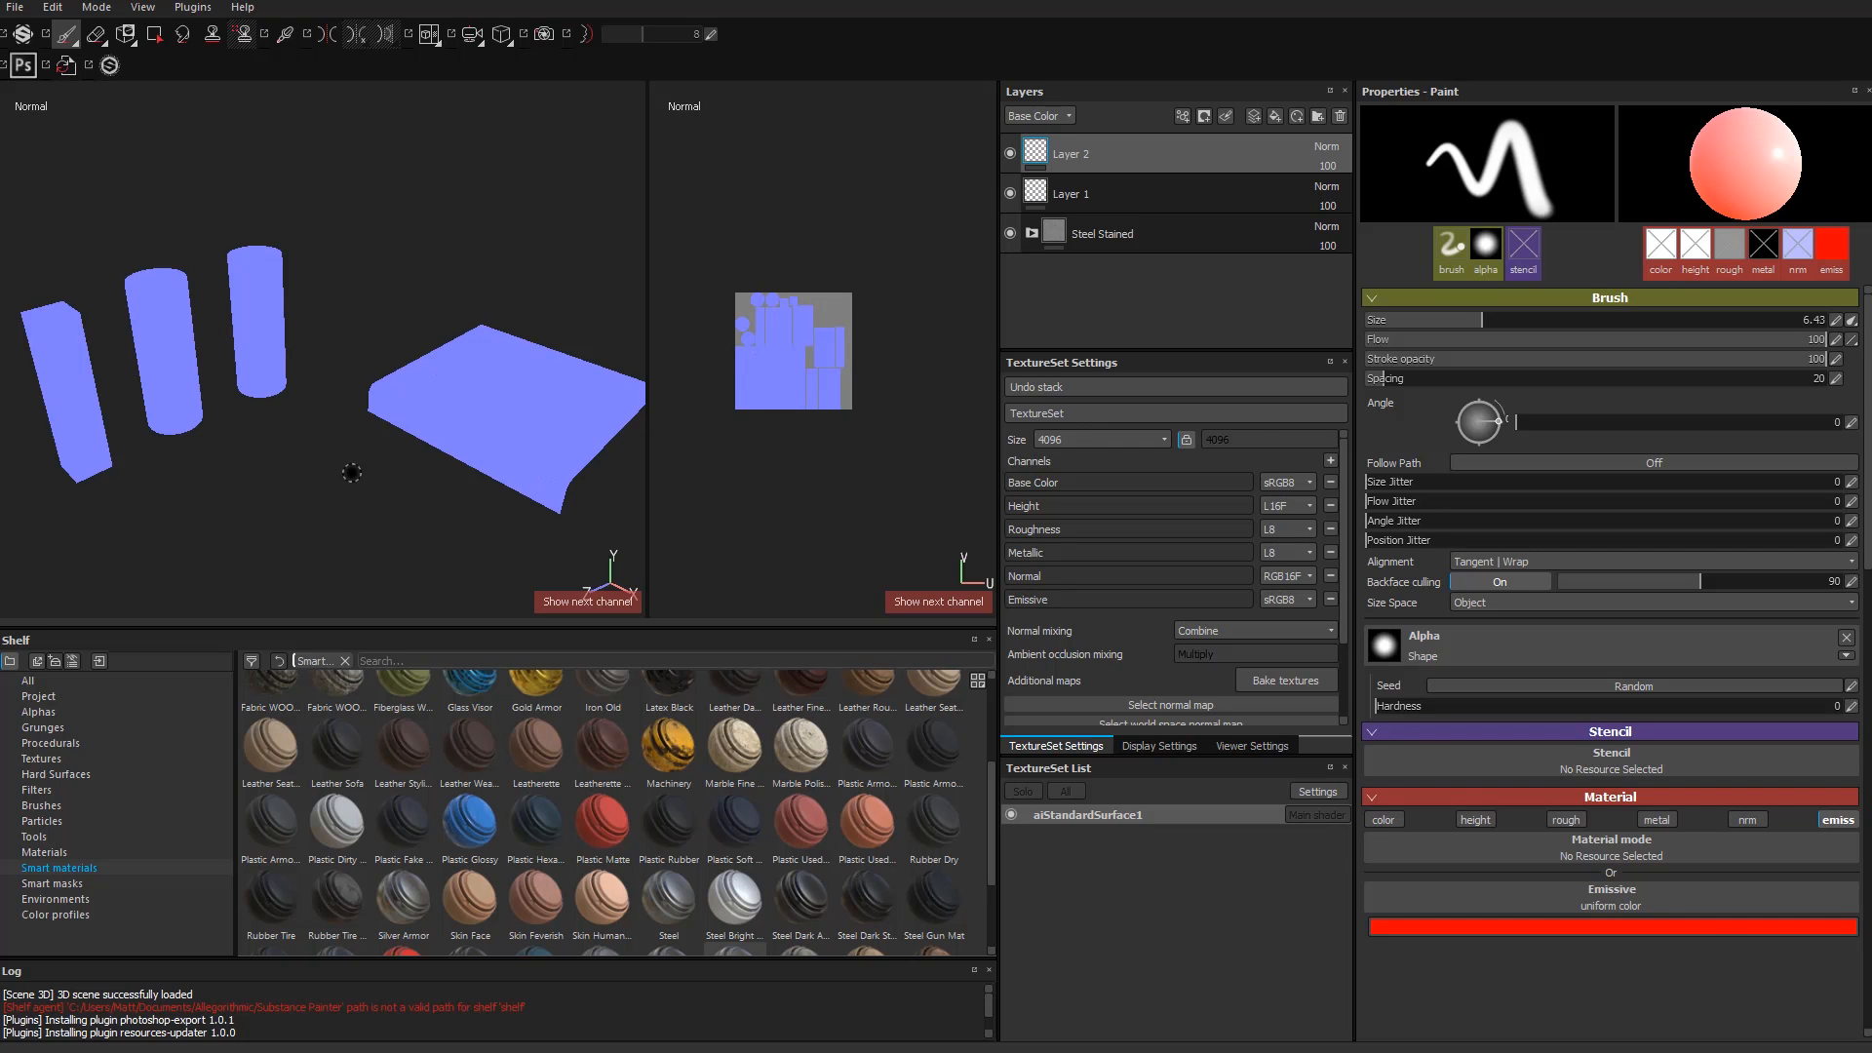
pyautogui.keyDown('alt'); pyautogui.moveTo(352, 476); pyautogui.dragTo(400, 505); pyautogui.keyUp('alt')
pyautogui.keyDown('alt'); pyautogui.moveTo(575, 478); pyautogui.dragTo(455, 476, button='middle'); pyautogui.keyUp('alt')
pyautogui.keyDown('alt'); pyautogui.moveTo(455, 476); pyautogui.dragTo(614, 468, button='right'); pyautogui.keyUp('alt')
pyautogui.moveTo(313, 425)
pyautogui.keyDown('alt'); pyautogui.mouseDown(button='right')
pyautogui.moveTo(551, 437)
pyautogui.moveTo(230, 422)
pyautogui.moveTo(308, 426)
pyautogui.mouseUp(button='right'); pyautogui.keyUp('alt')
pyautogui.moveTo(309, 426)
pyautogui.keyDown('alt'); pyautogui.mouseDown()
pyautogui.moveTo(238, 418)
pyautogui.moveTo(289, 448)
pyautogui.moveTo(246, 439)
pyautogui.moveTo(307, 441)
pyautogui.moveTo(279, 439)
pyautogui.mouseUp(); pyautogui.keyUp('alt')
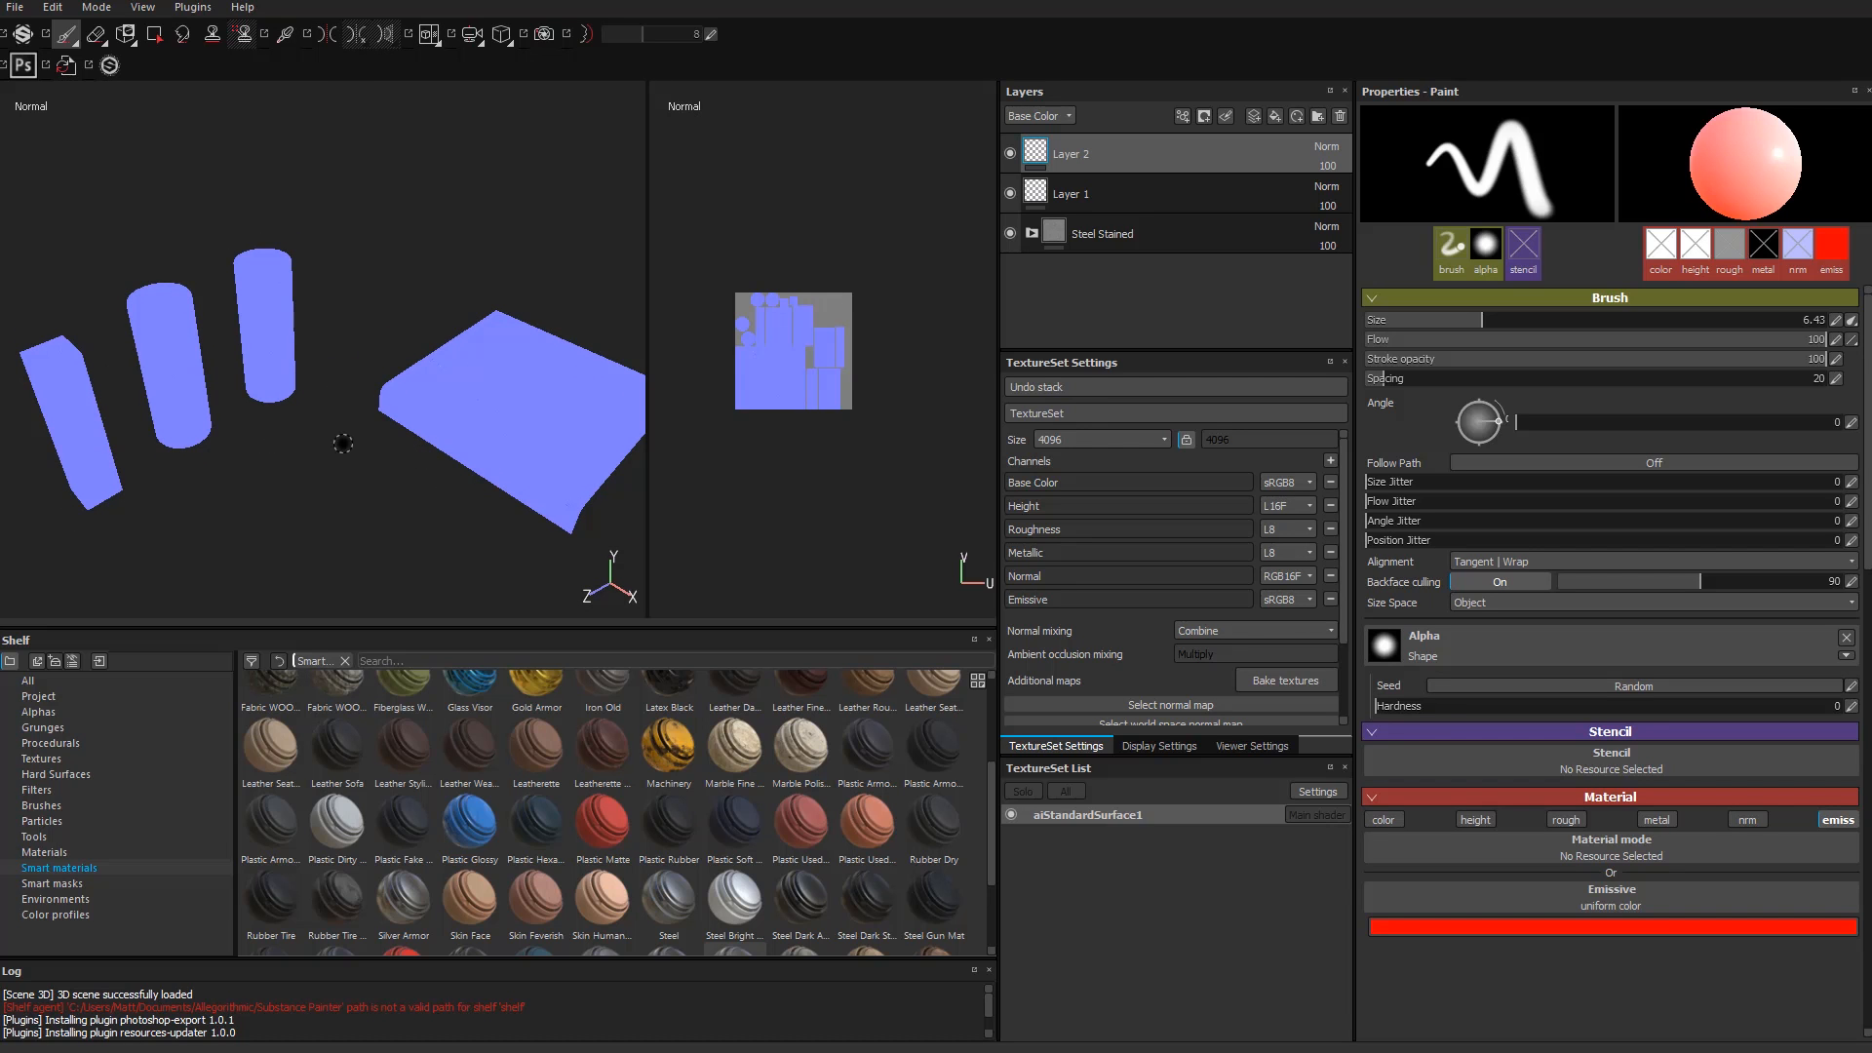
pyautogui.press('c')
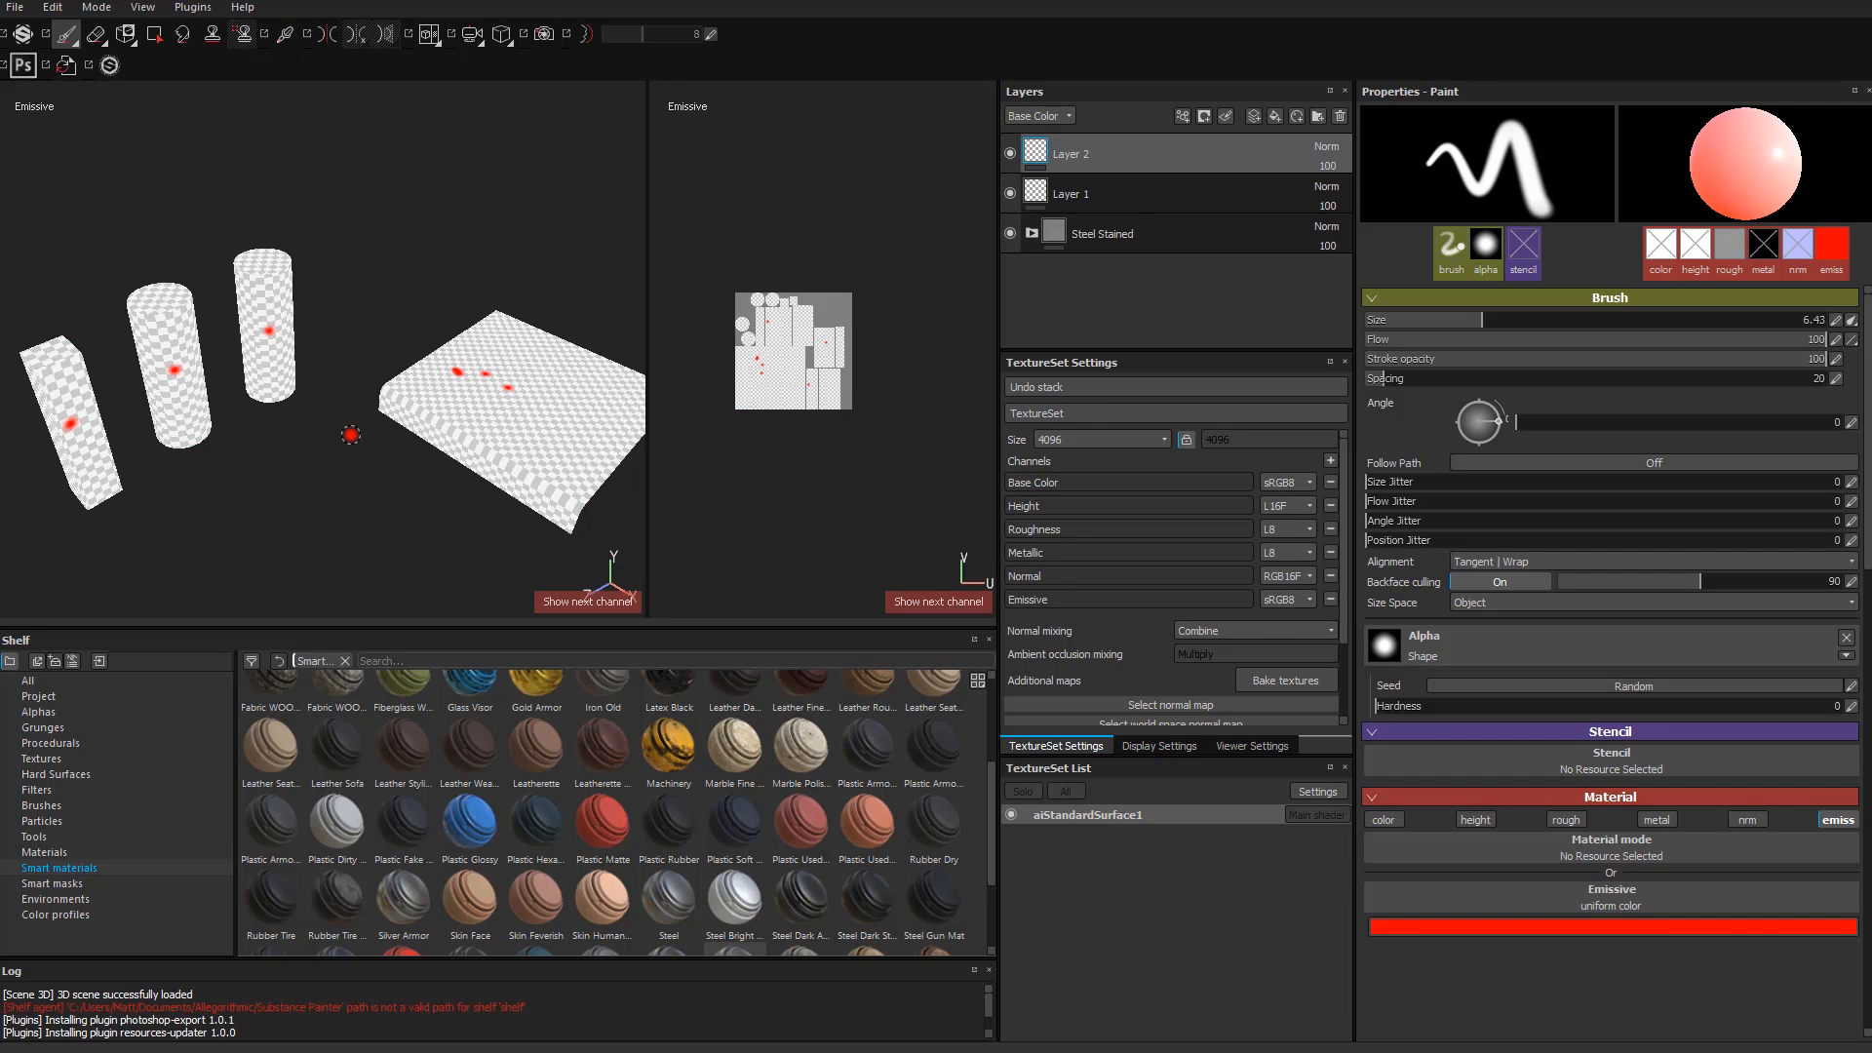
# Step: Examine the Normal + Height + Base normal view from several angles, and return to the full material view
pyautogui.press('c')
pyautogui.keyDown('alt'); pyautogui.moveTo(271, 424); pyautogui.dragTo(276, 405); pyautogui.keyUp('alt')
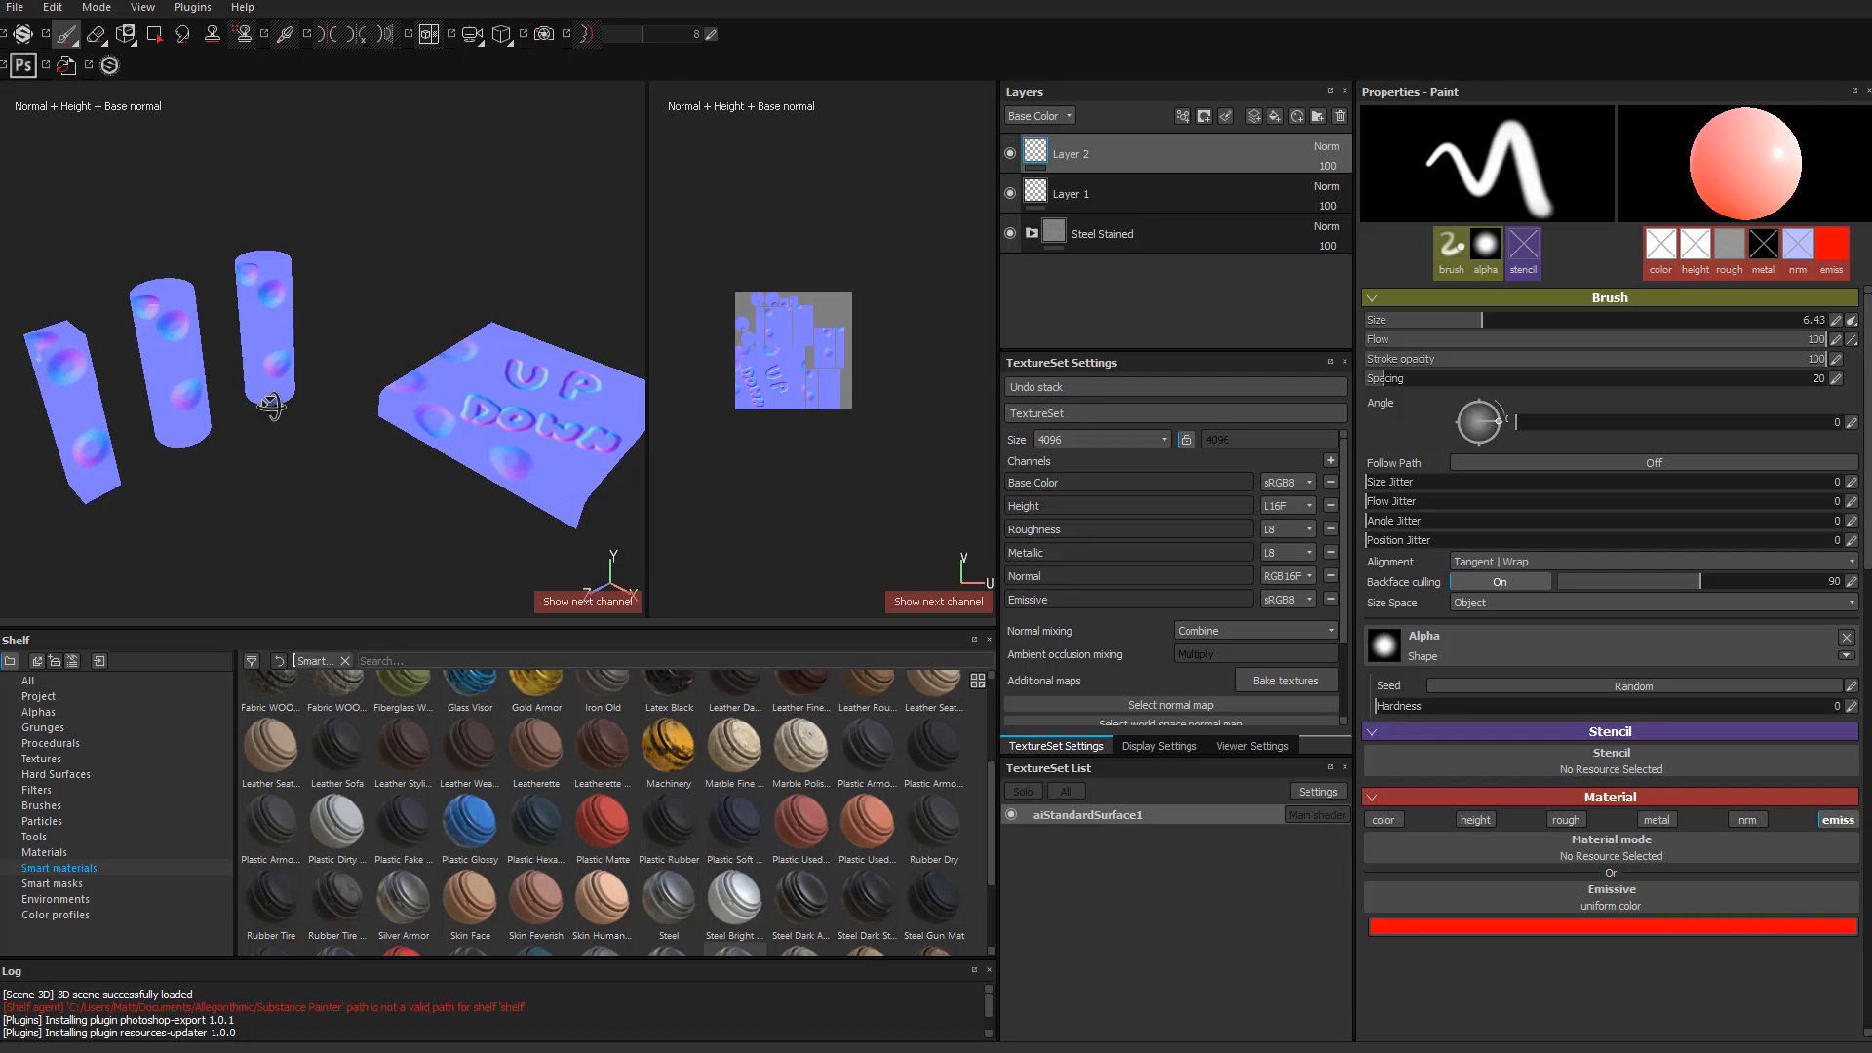
pyautogui.keyDown('alt'); pyautogui.moveTo(276, 406); pyautogui.dragTo(218, 447, button='middle'); pyautogui.keyUp('alt')
pyautogui.keyDown('alt'); pyautogui.moveTo(217, 447); pyautogui.dragTo(239, 451, button='right'); pyautogui.keyUp('alt')
pyautogui.keyDown('alt'); pyautogui.moveTo(240, 450); pyautogui.dragTo(217, 378, button='middle'); pyautogui.keyUp('alt')
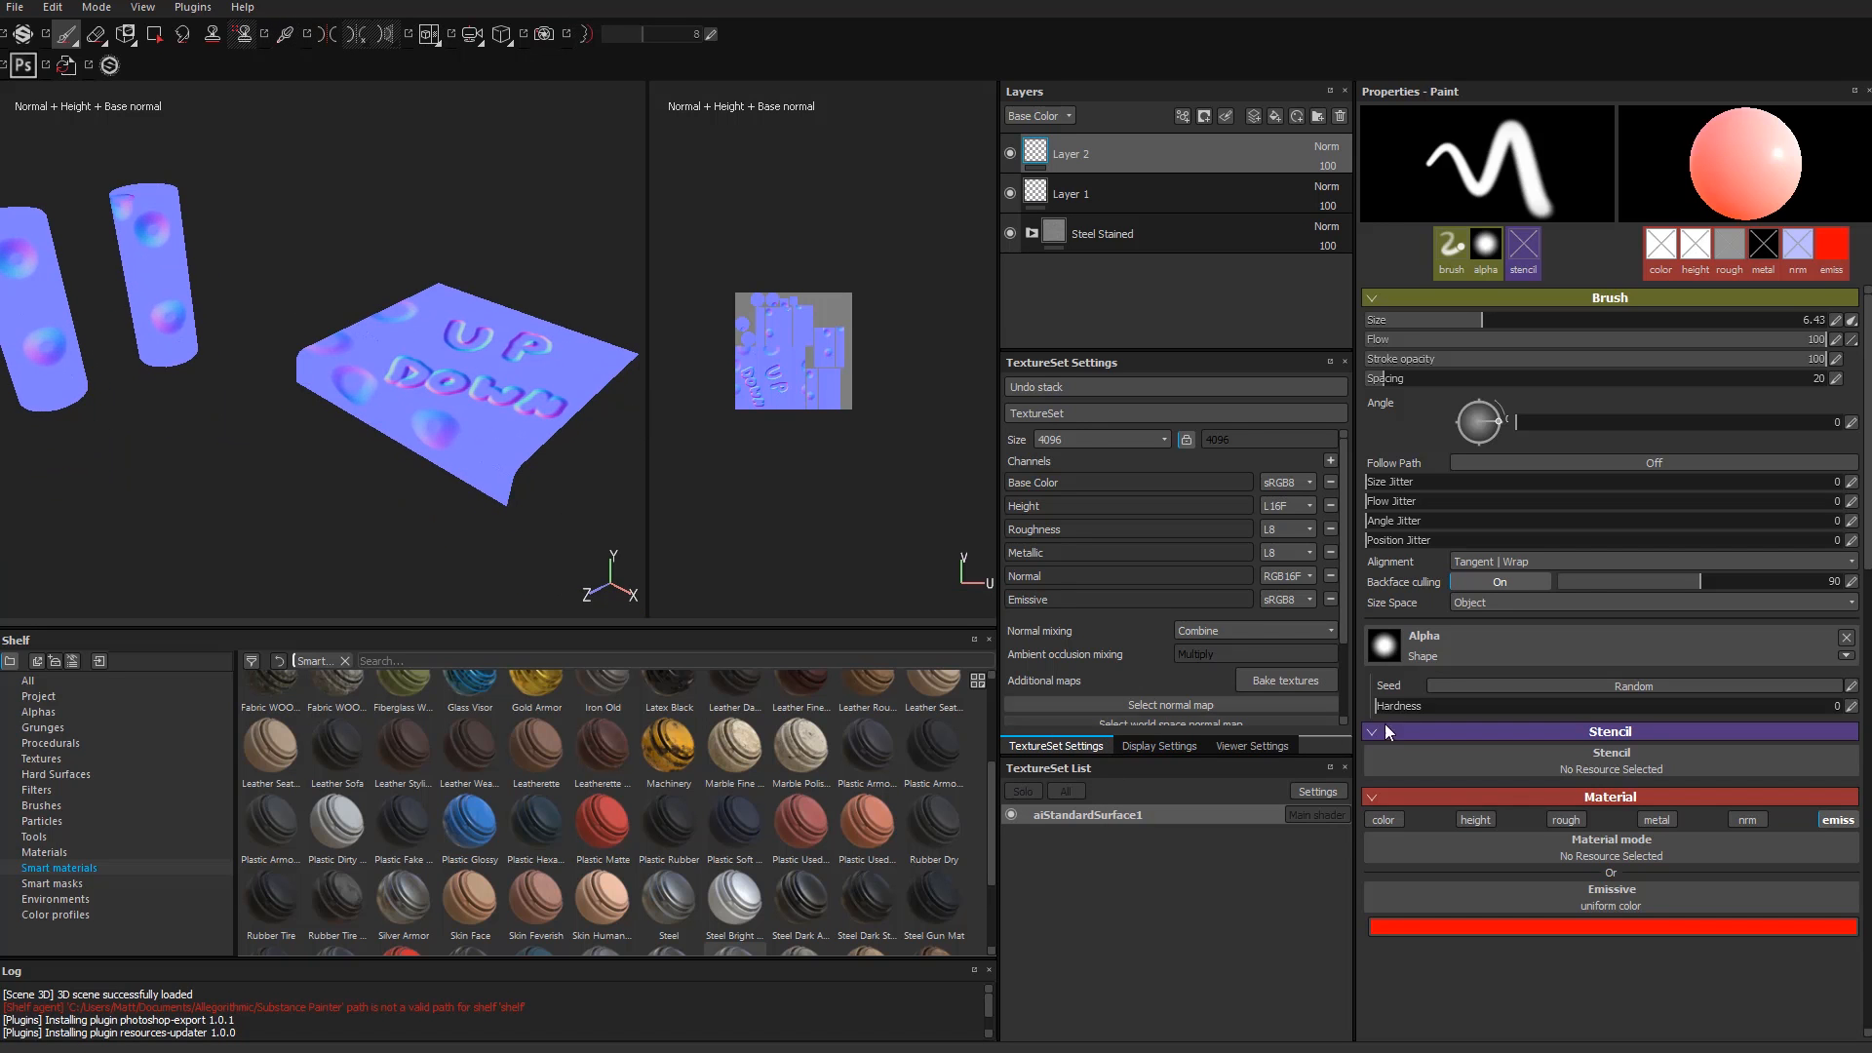
pyautogui.keyDown('alt'); pyautogui.moveTo(293, 375); pyautogui.dragTo(274, 414); pyautogui.keyUp('alt')
pyautogui.keyDown('alt'); pyautogui.moveTo(273, 415); pyautogui.dragTo(339, 428, button='middle'); pyautogui.keyUp('alt')
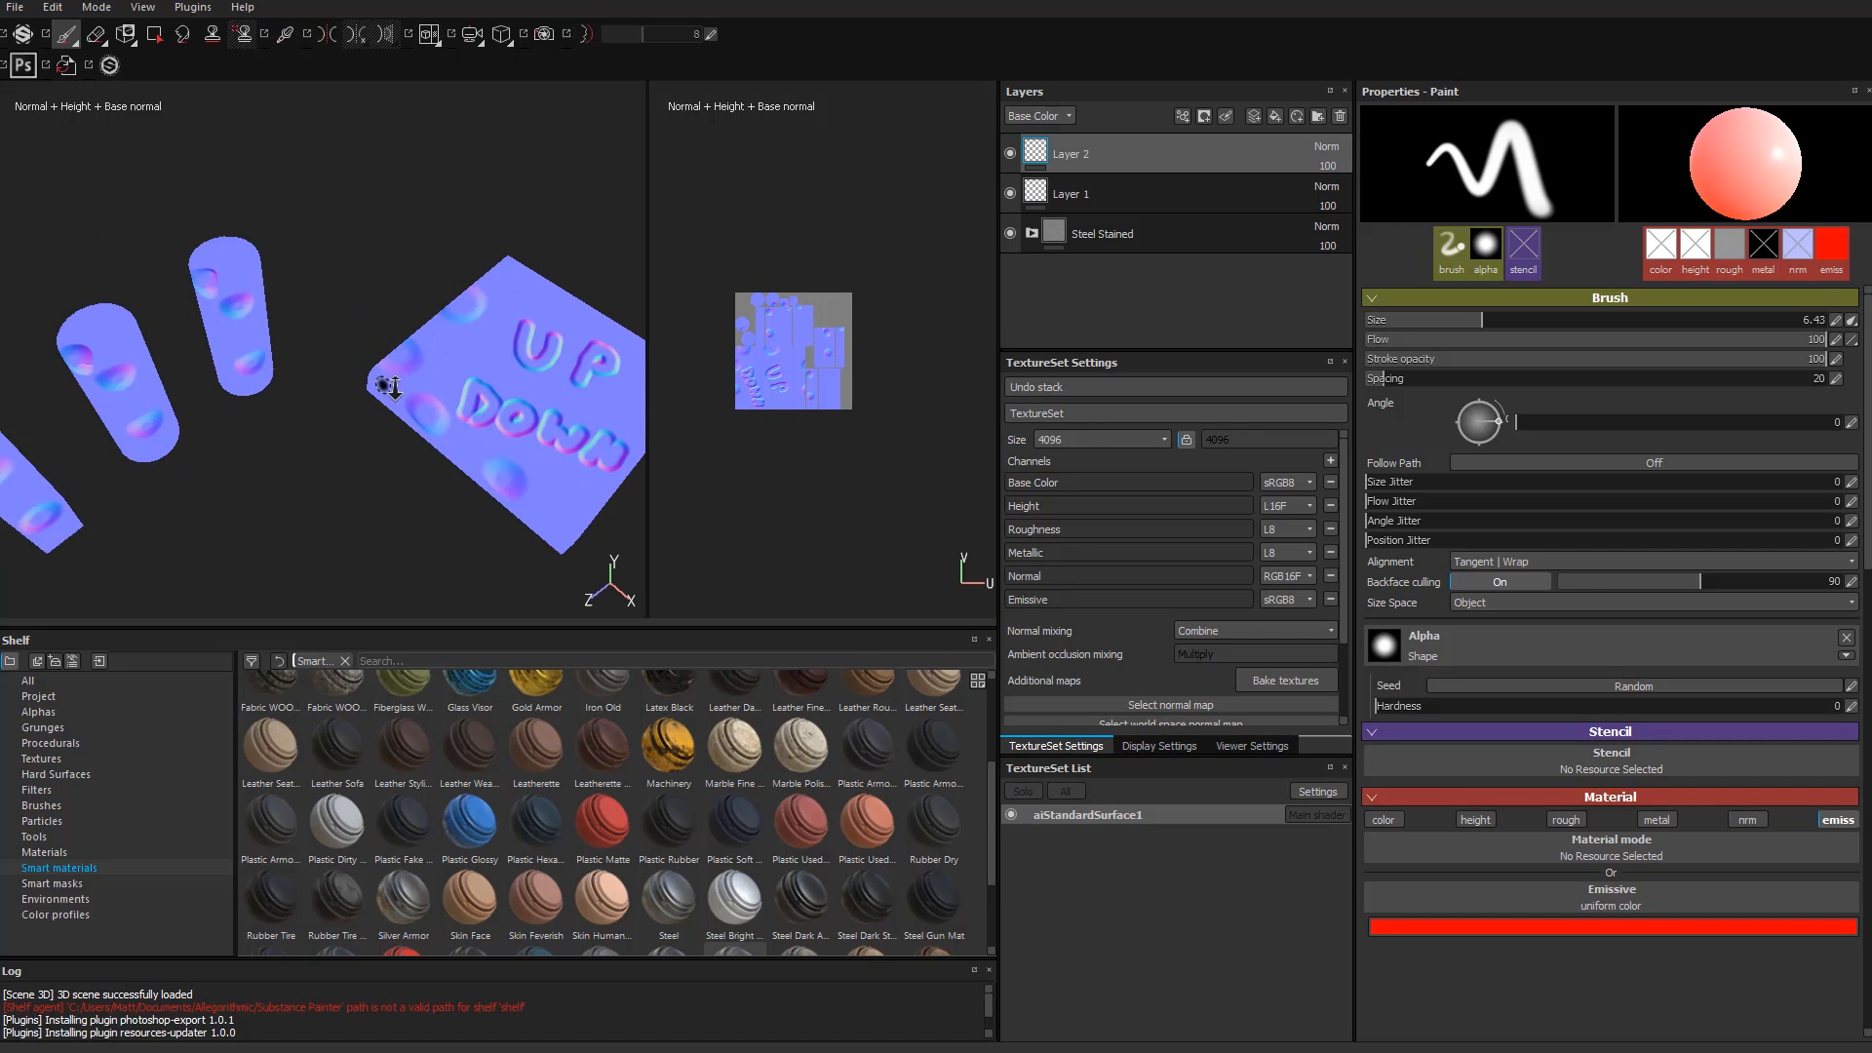
pyautogui.keyDown('alt'); pyautogui.moveTo(338, 427); pyautogui.dragTo(316, 401); pyautogui.keyUp('alt')
pyautogui.keyDown('alt'); pyautogui.moveTo(317, 401); pyautogui.dragTo(333, 417, button='right'); pyautogui.keyUp('alt')
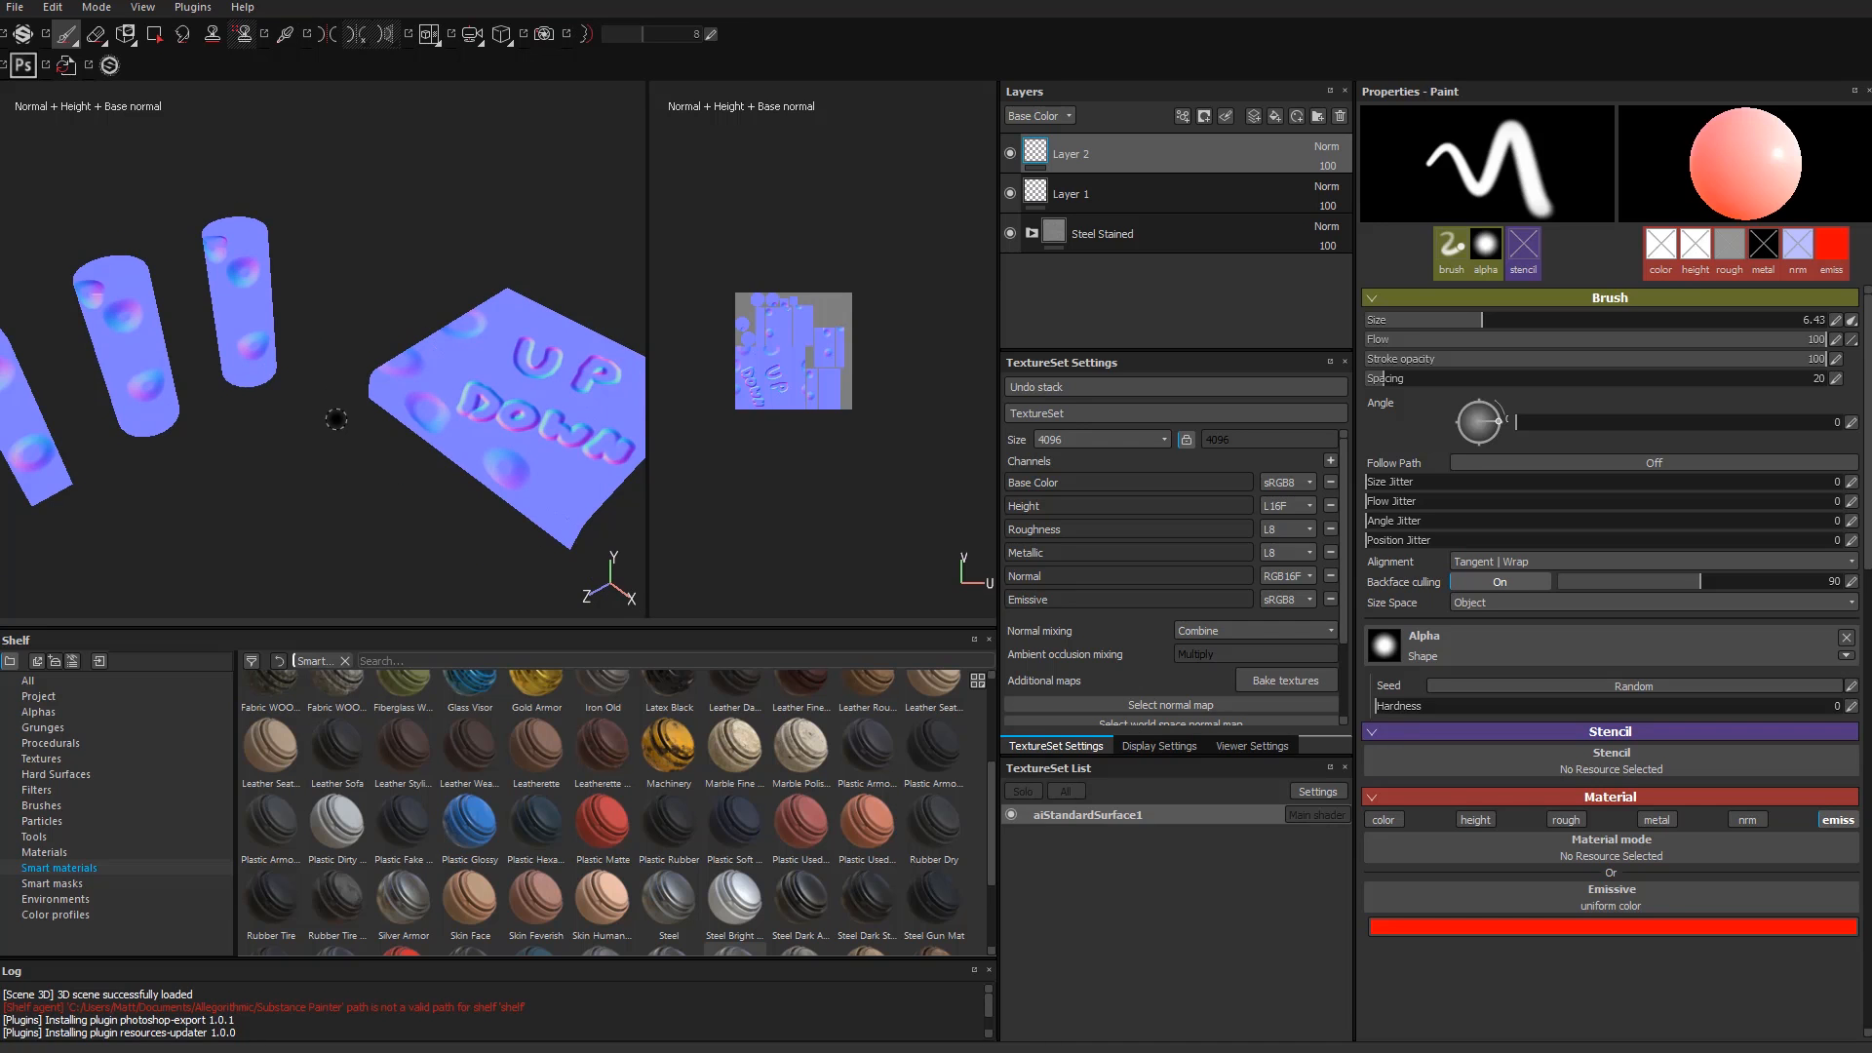
pyautogui.press('c')
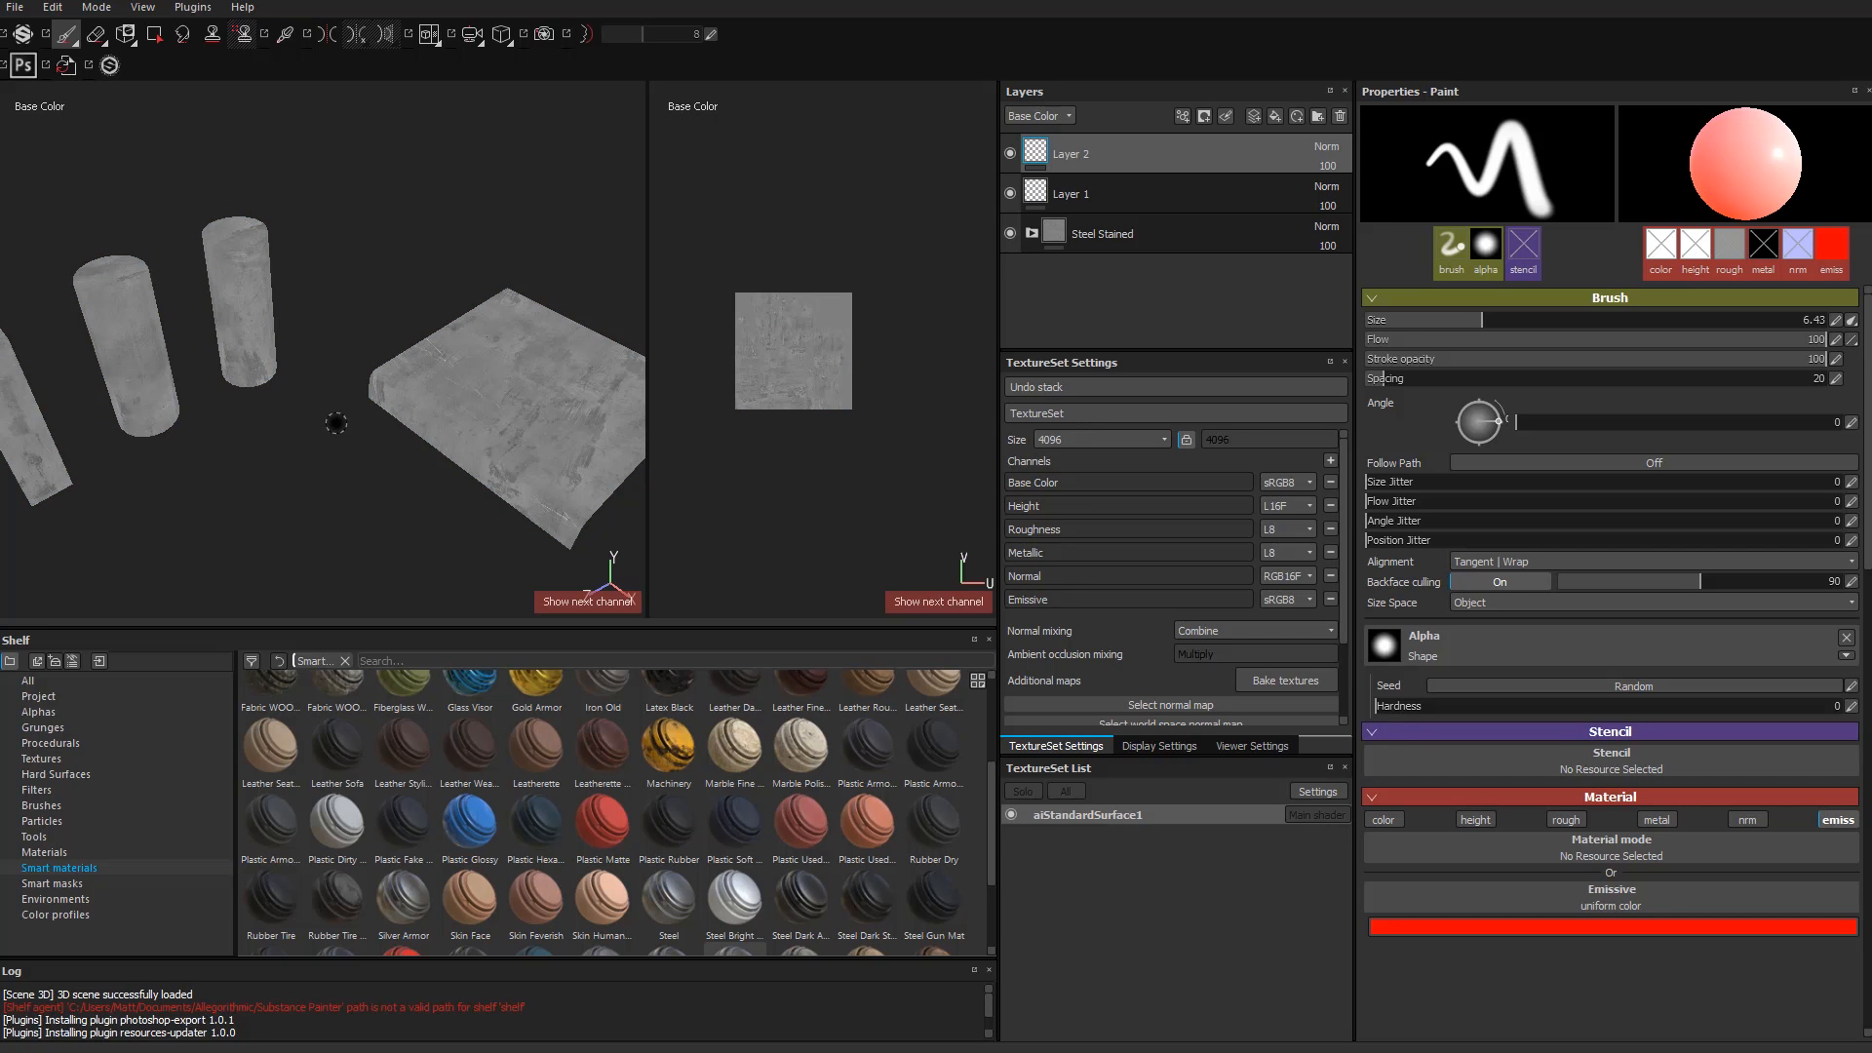
pyautogui.press('m')
pyautogui.keyDown('alt'); pyautogui.moveTo(335, 406); pyautogui.dragTo(256, 432); pyautogui.keyUp('alt')
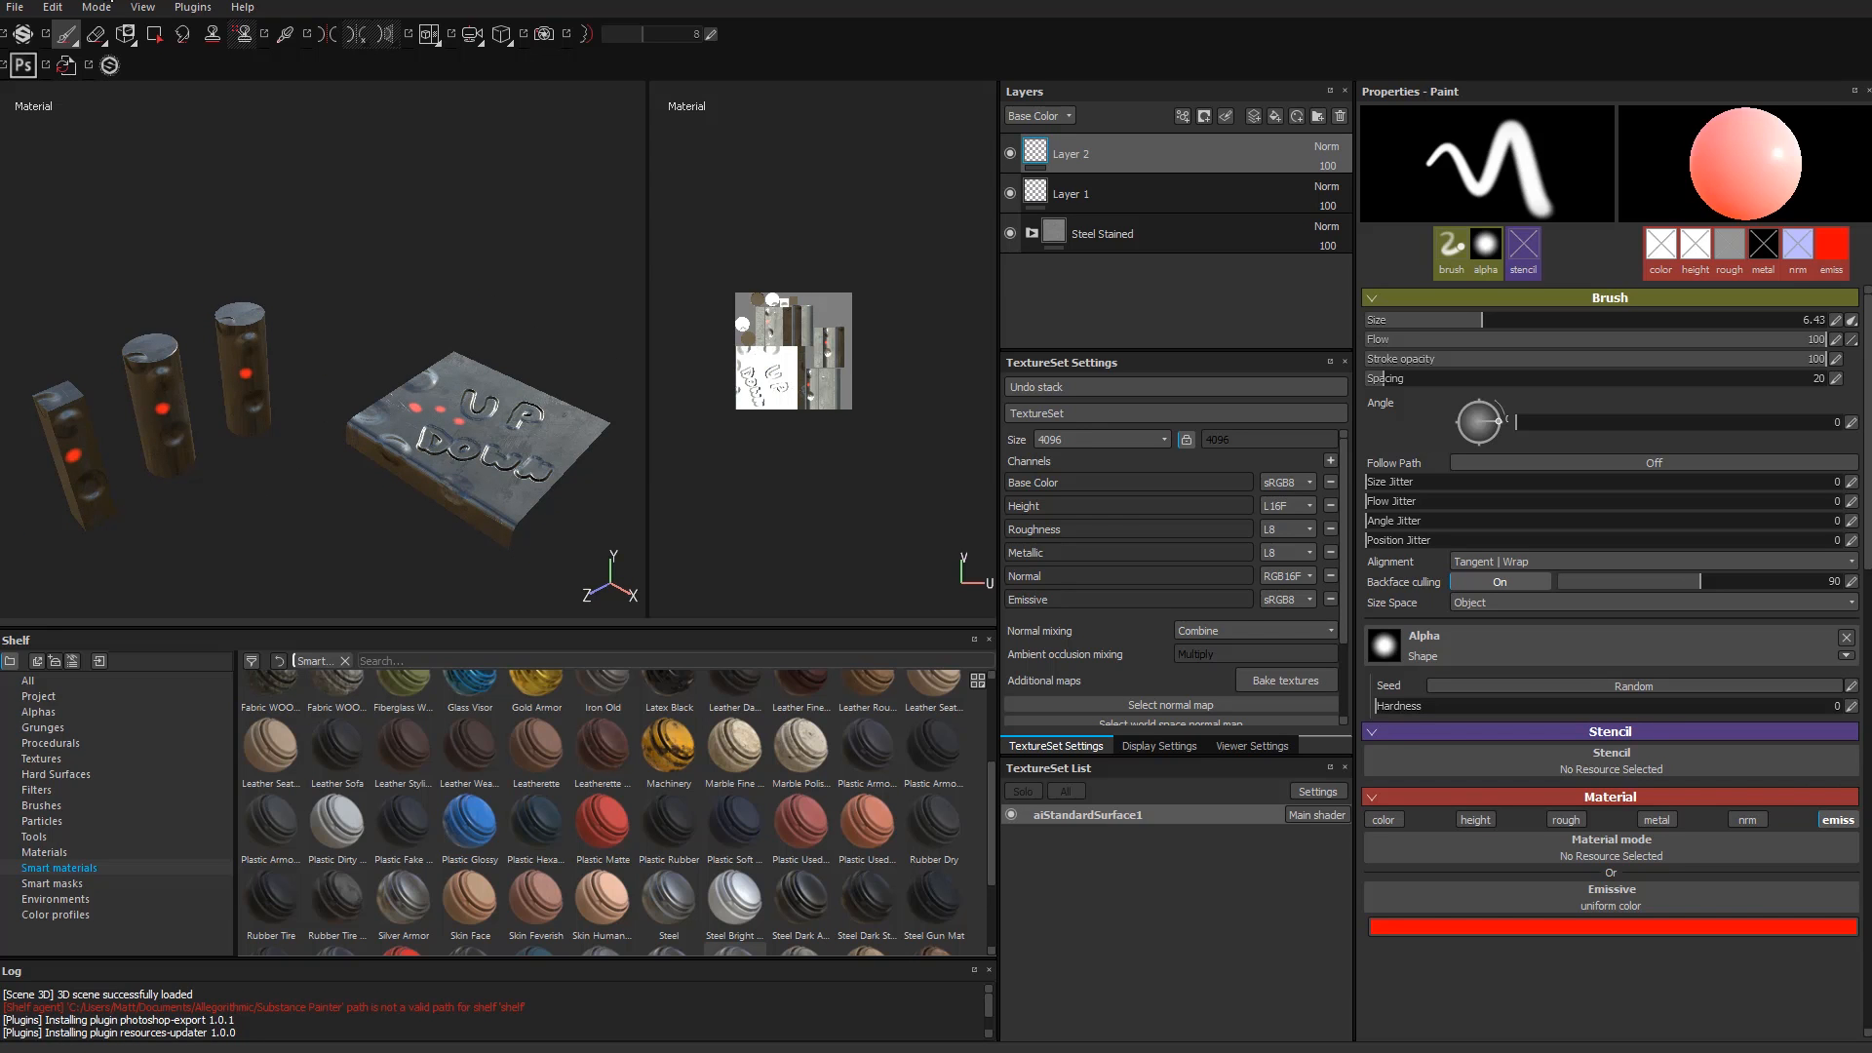
# Step: Open the texture export settings and set the output folder to D:/Substance_Displacement
pyautogui.click(13, 8)
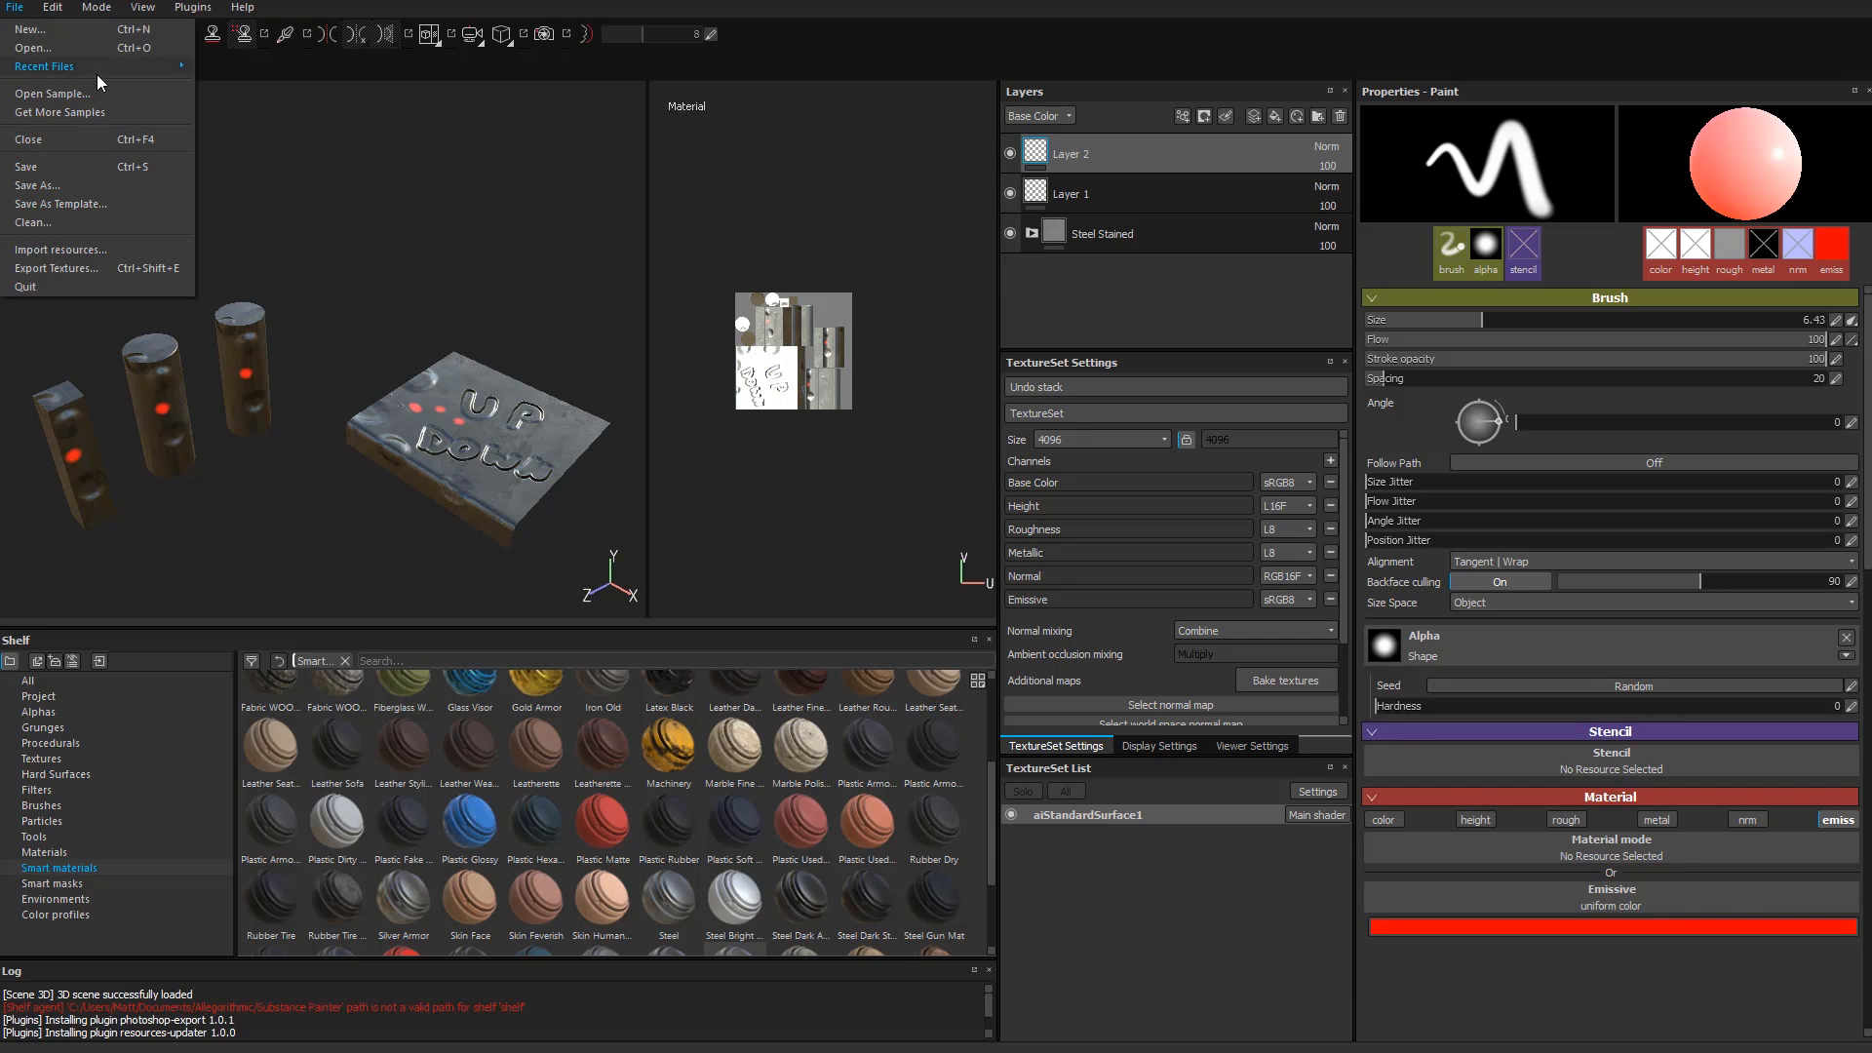
pyautogui.click(107, 262)
pyautogui.click(593, 241)
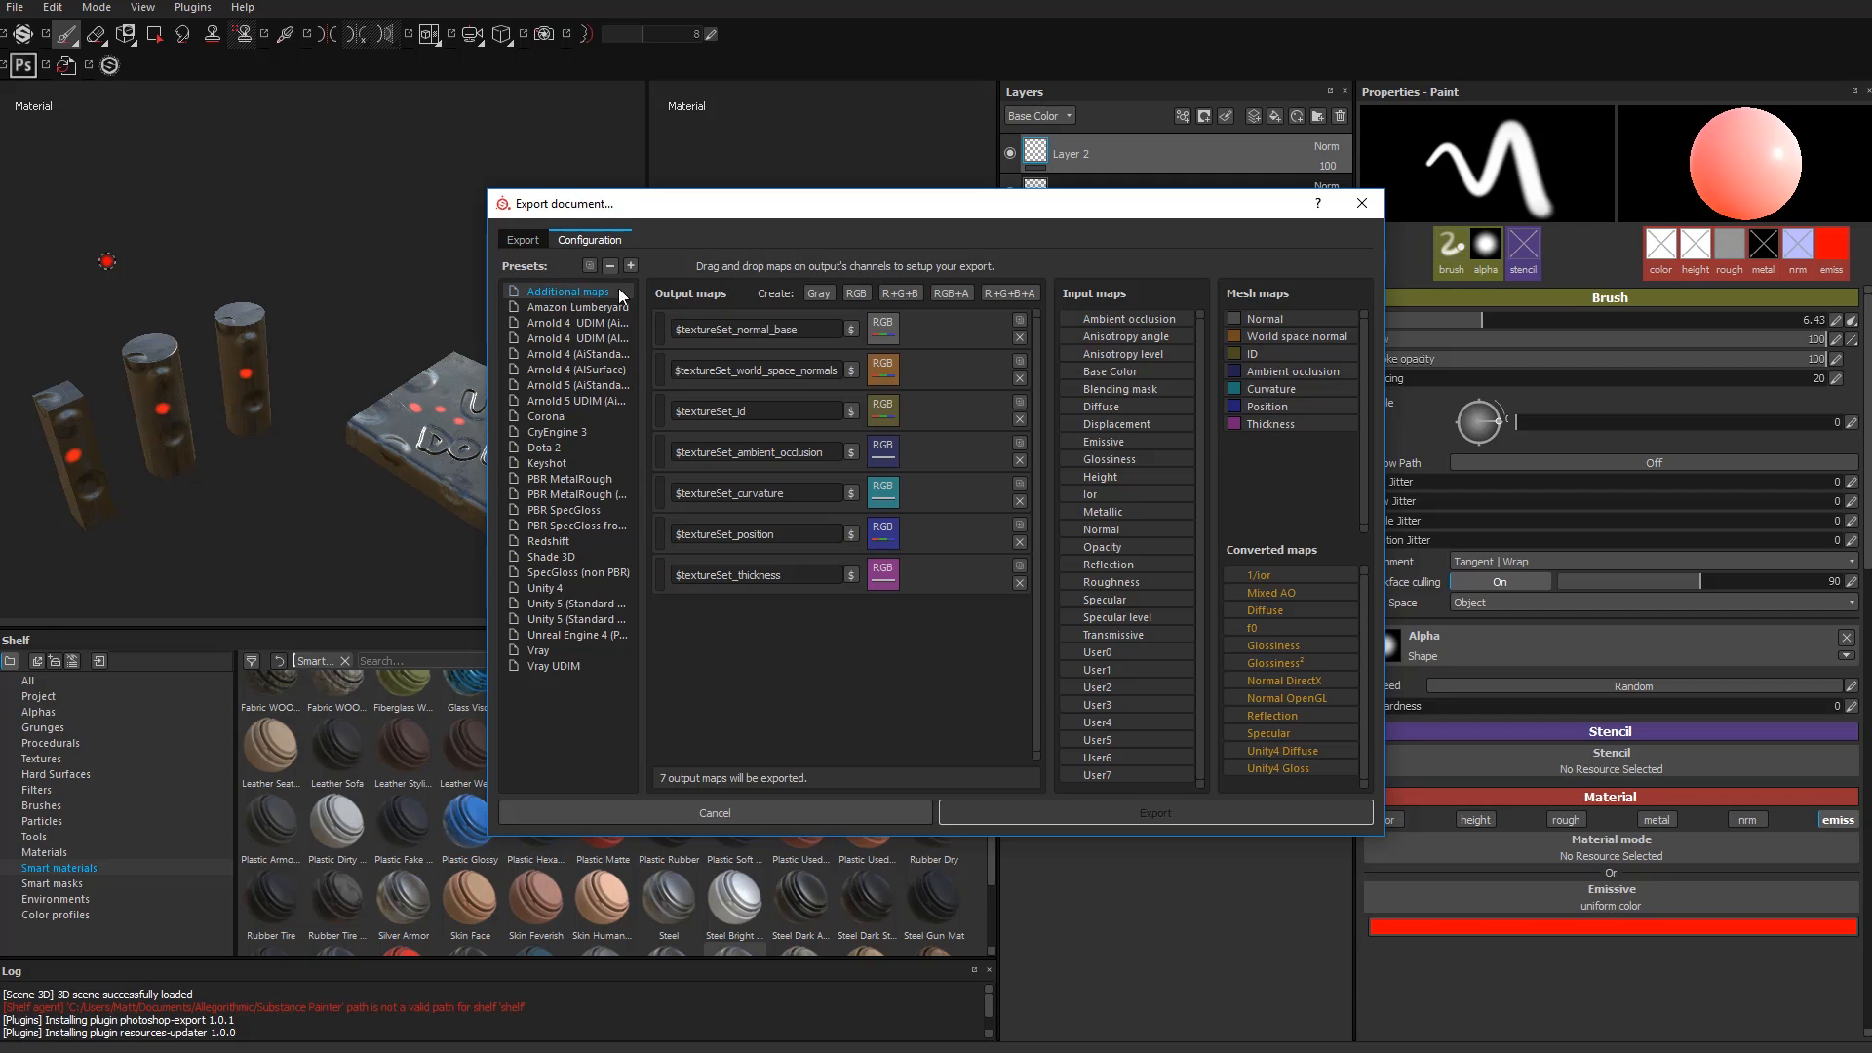
pyautogui.click(524, 240)
pyautogui.click(793, 266)
pyautogui.scroll(2, 694, 478)
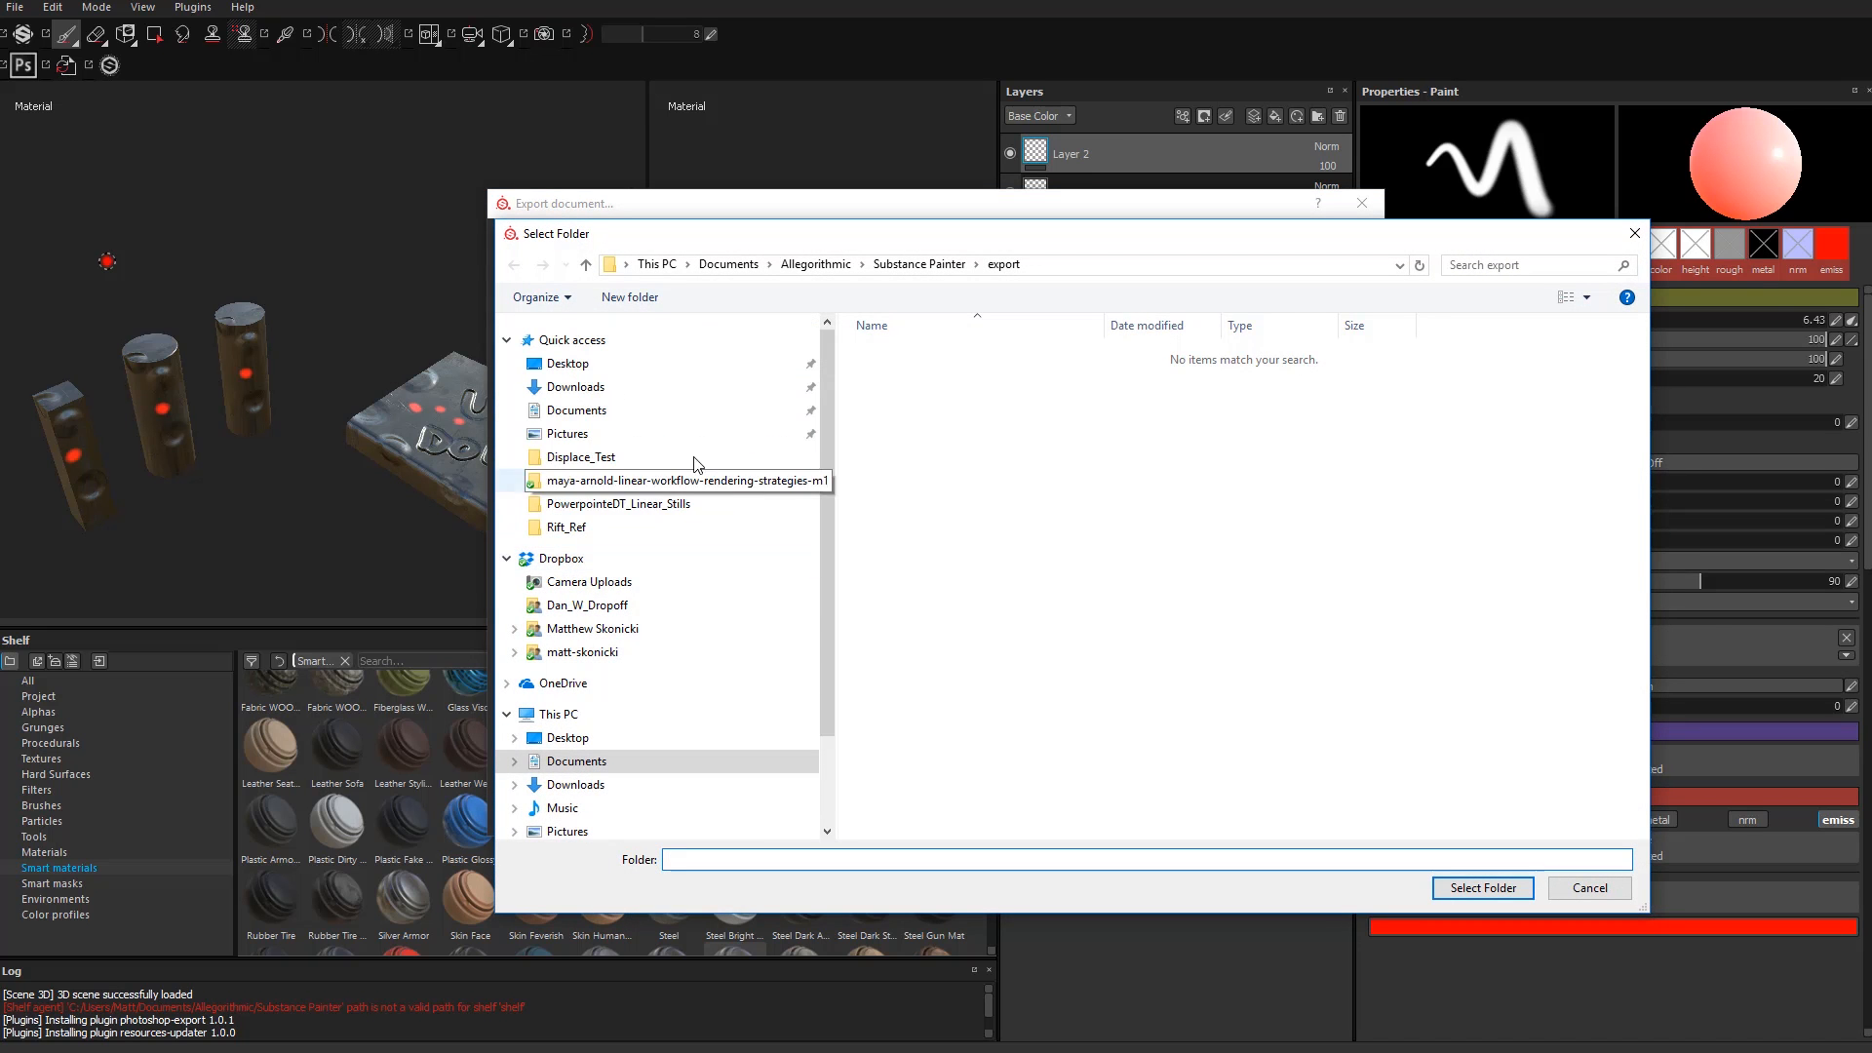
pyautogui.scroll(-2, 614, 517)
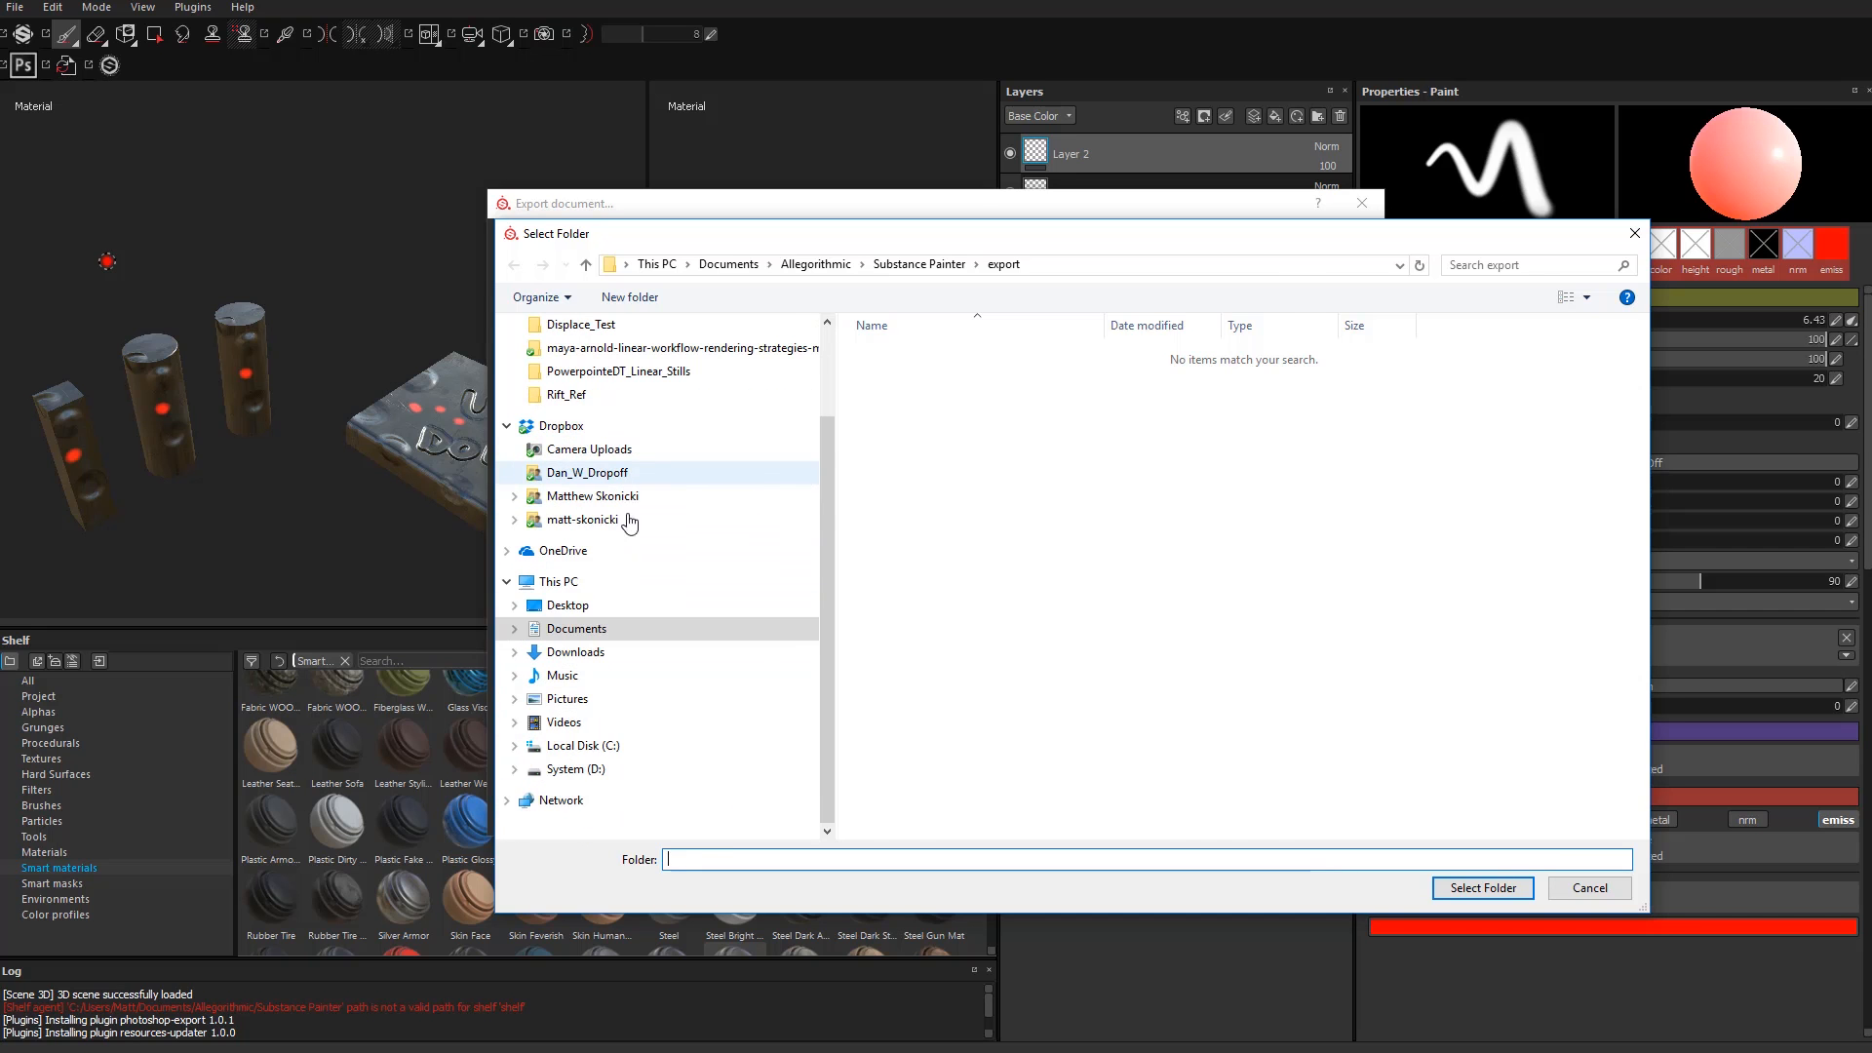
pyautogui.click(575, 770)
pyautogui.doubleClick(927, 353)
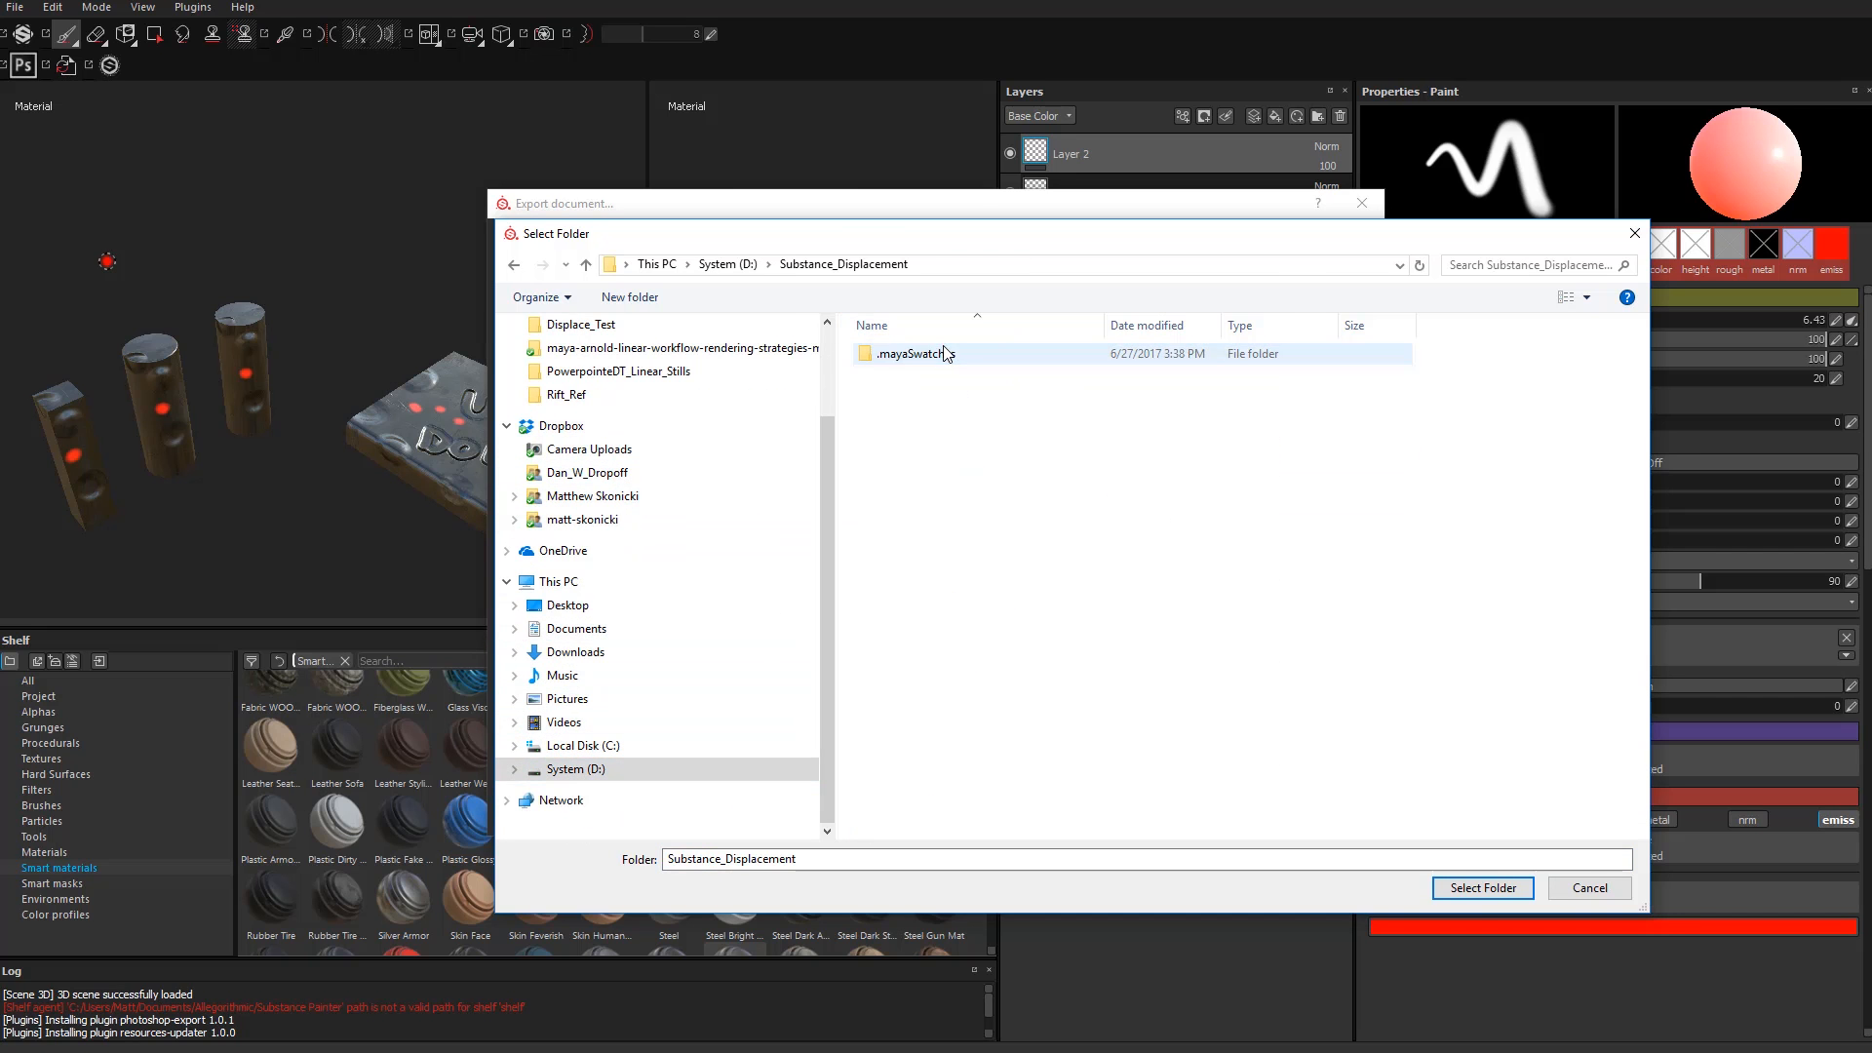
pyautogui.click(1487, 890)
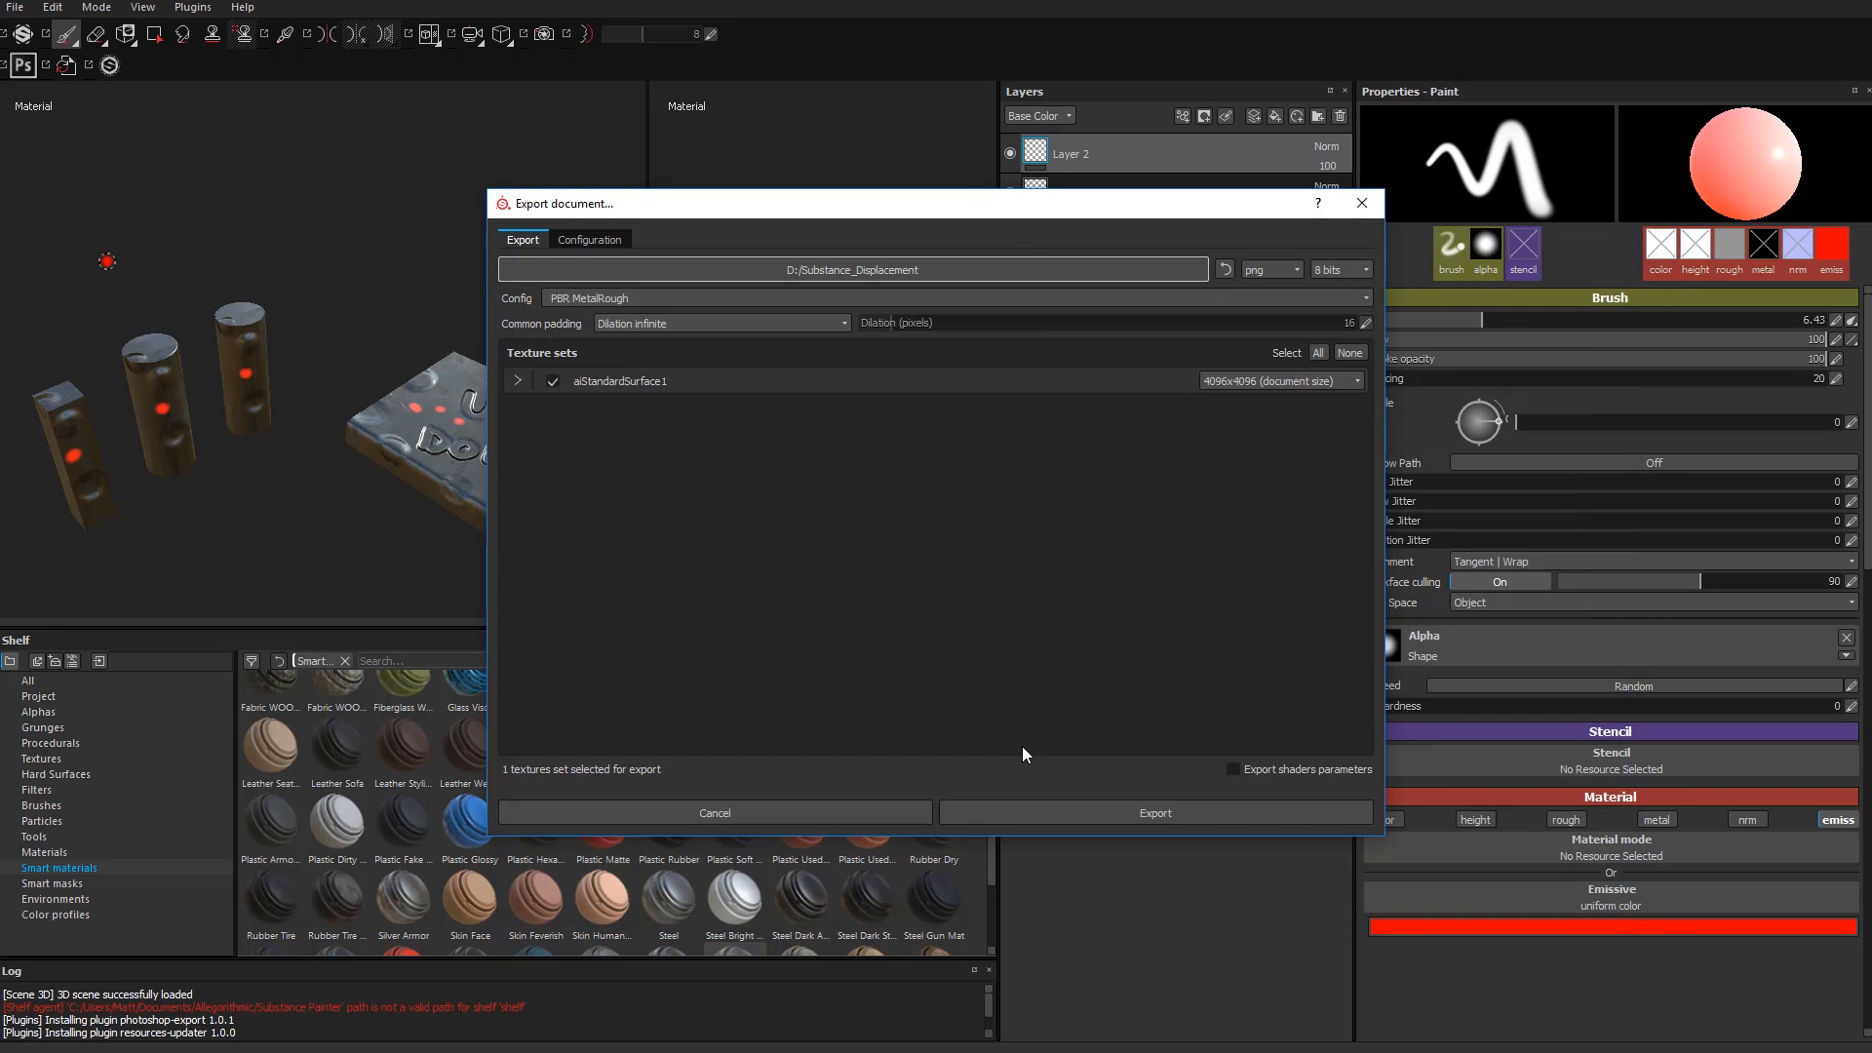
# Step: Set the export configuration to Arnold 5 (AiStandard) and expand the map list of the aiStandardSurface1 texture set
pyautogui.click(652, 295)
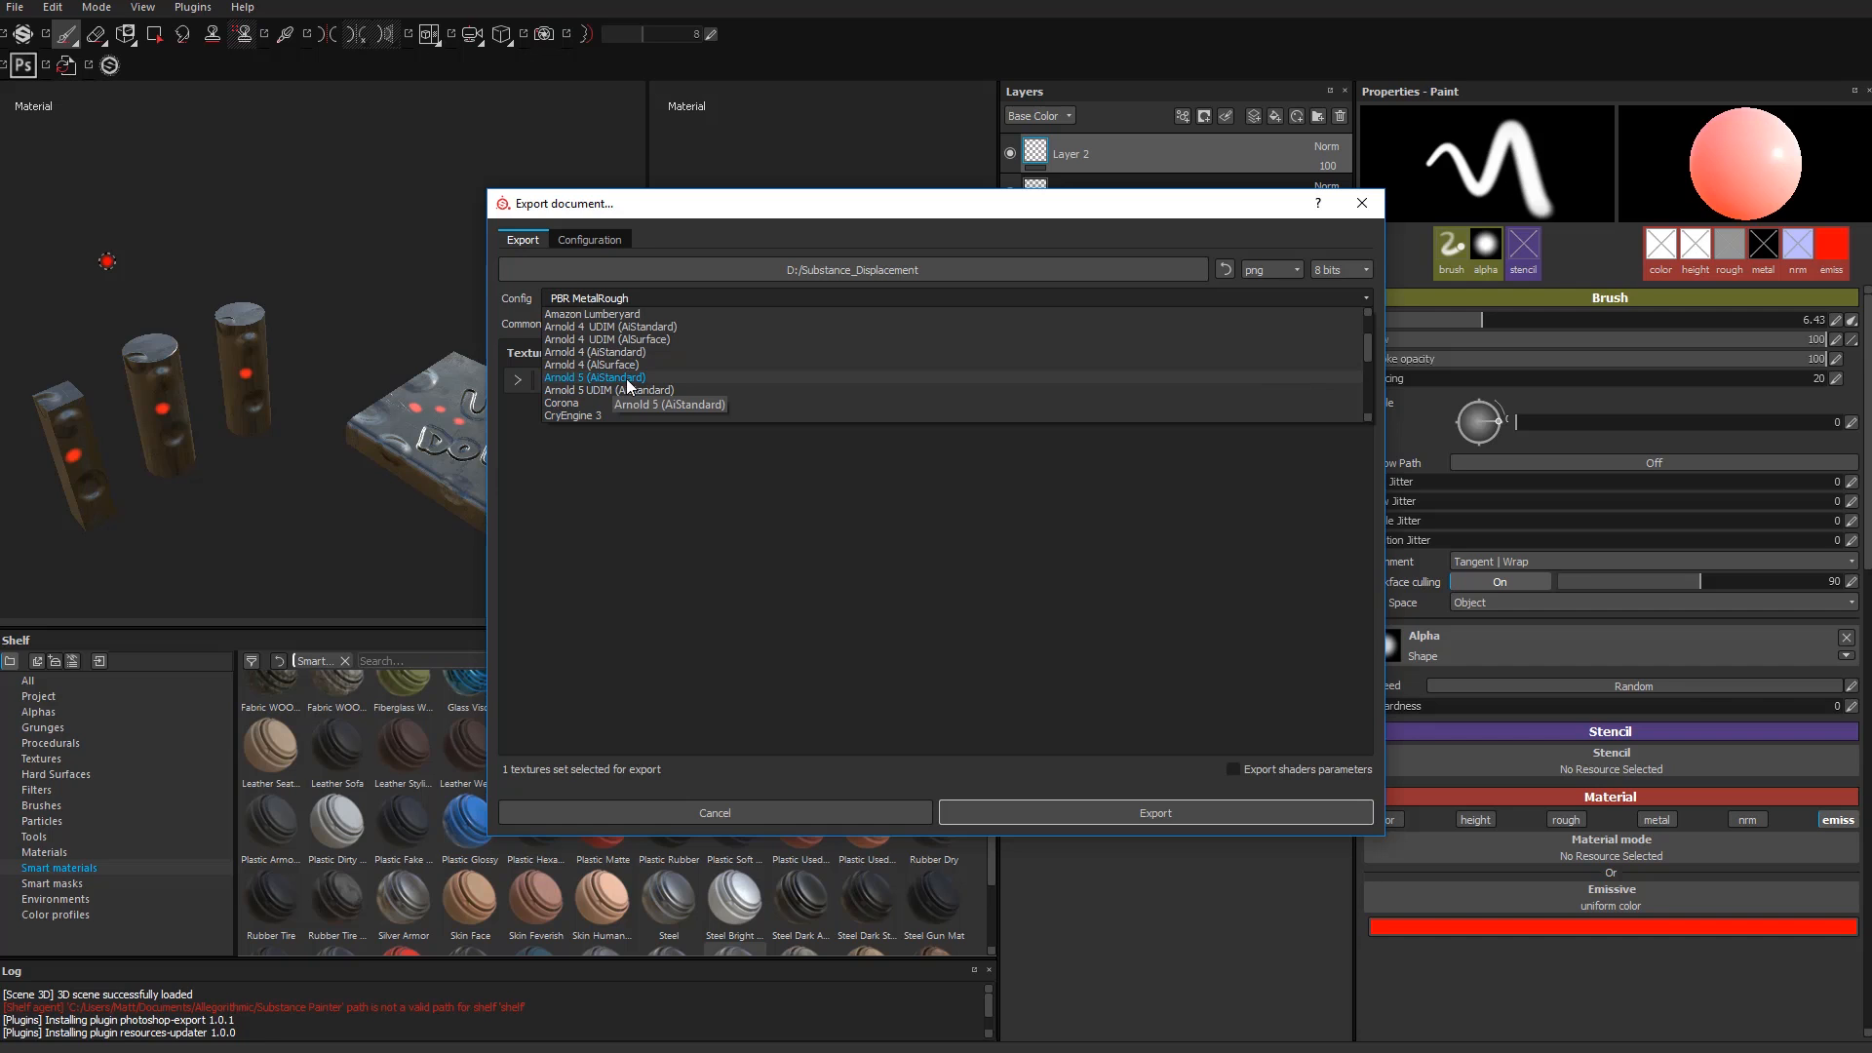
pyautogui.click(626, 379)
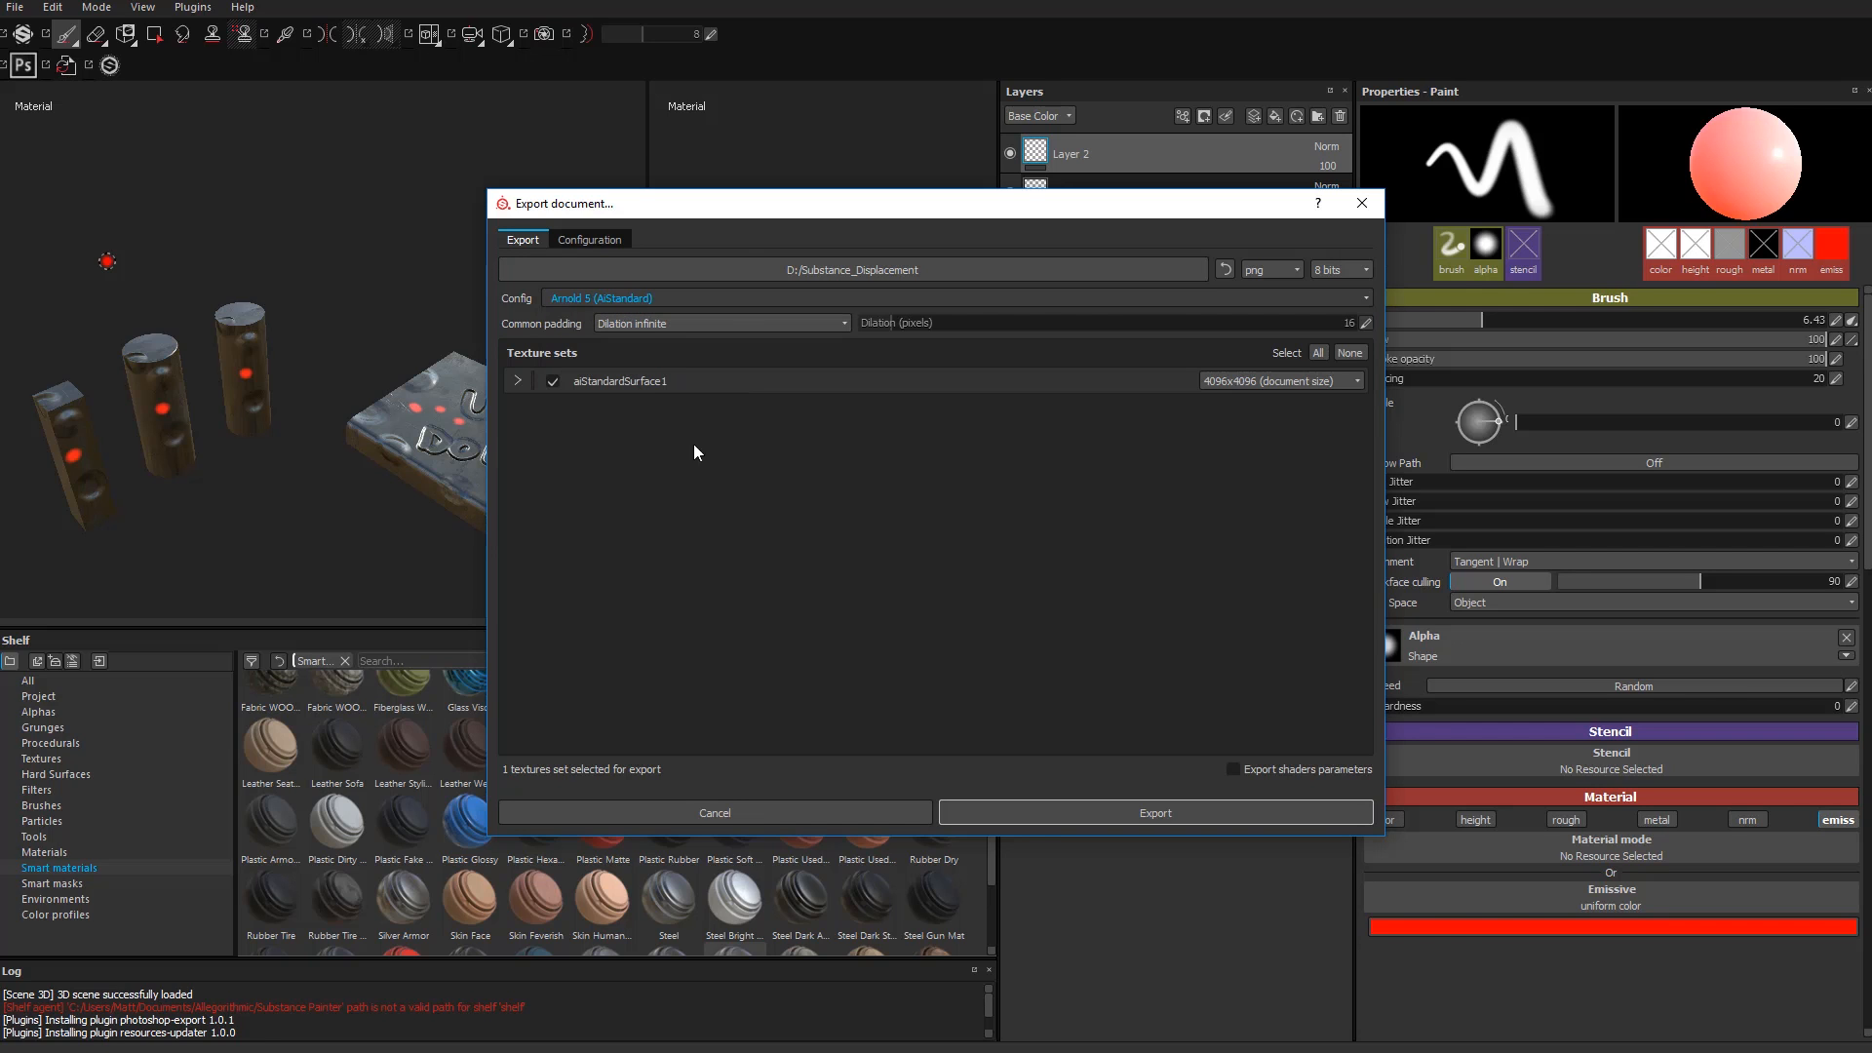
pyautogui.click(518, 381)
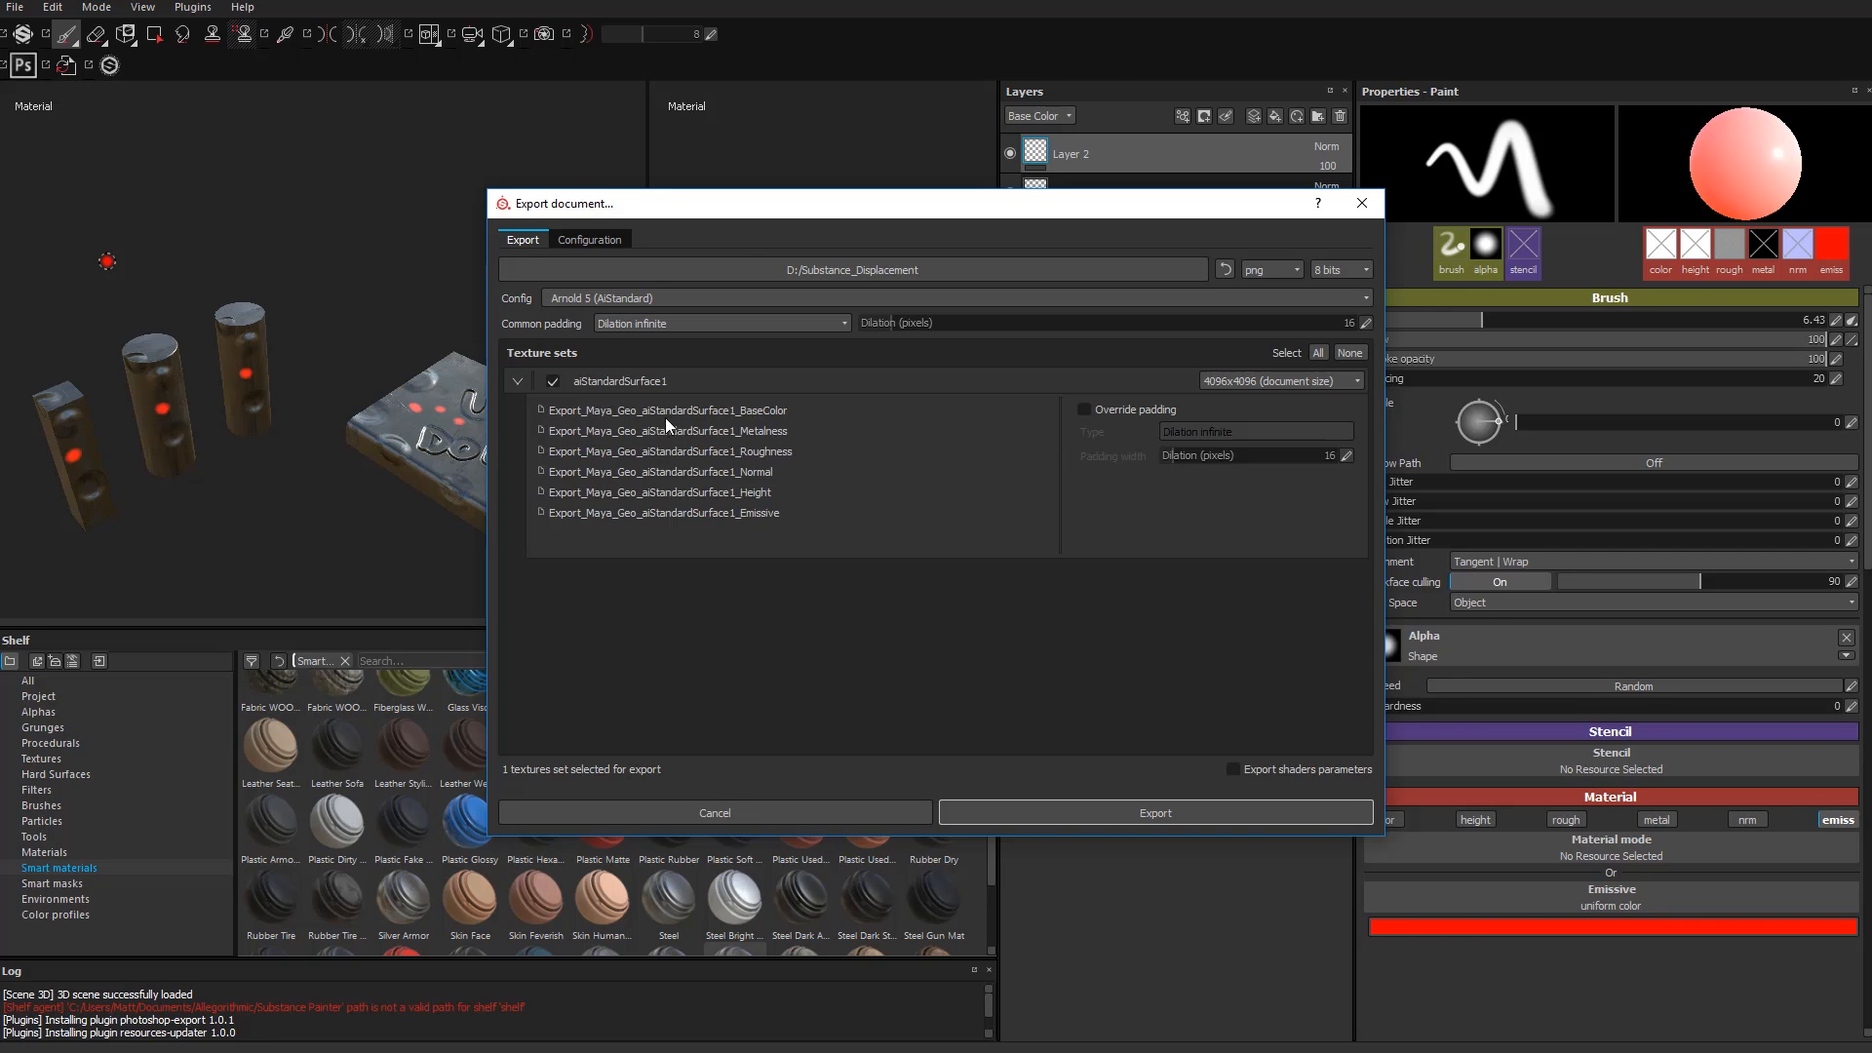
# Step: Export the texture maps in tiff format and open the output folder
pyautogui.click(1274, 273)
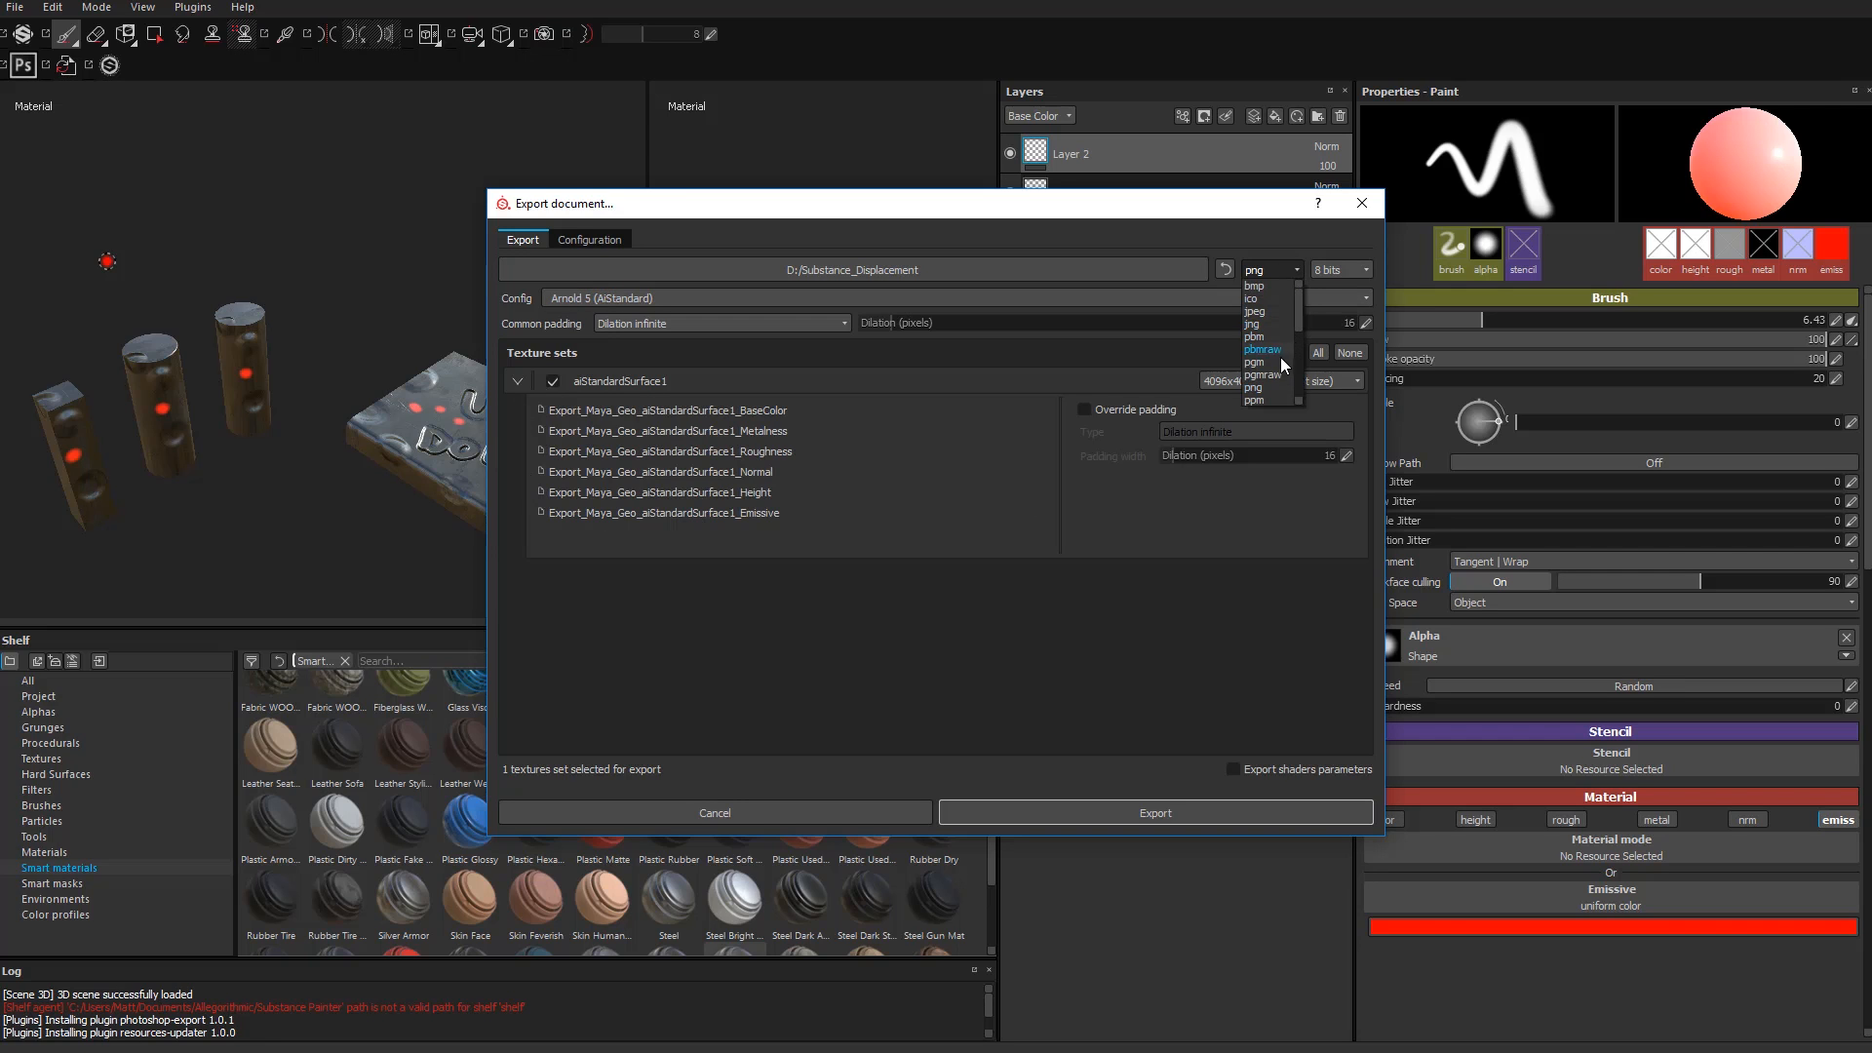
pyautogui.scroll(-2, 1274, 360)
pyautogui.click(1272, 320)
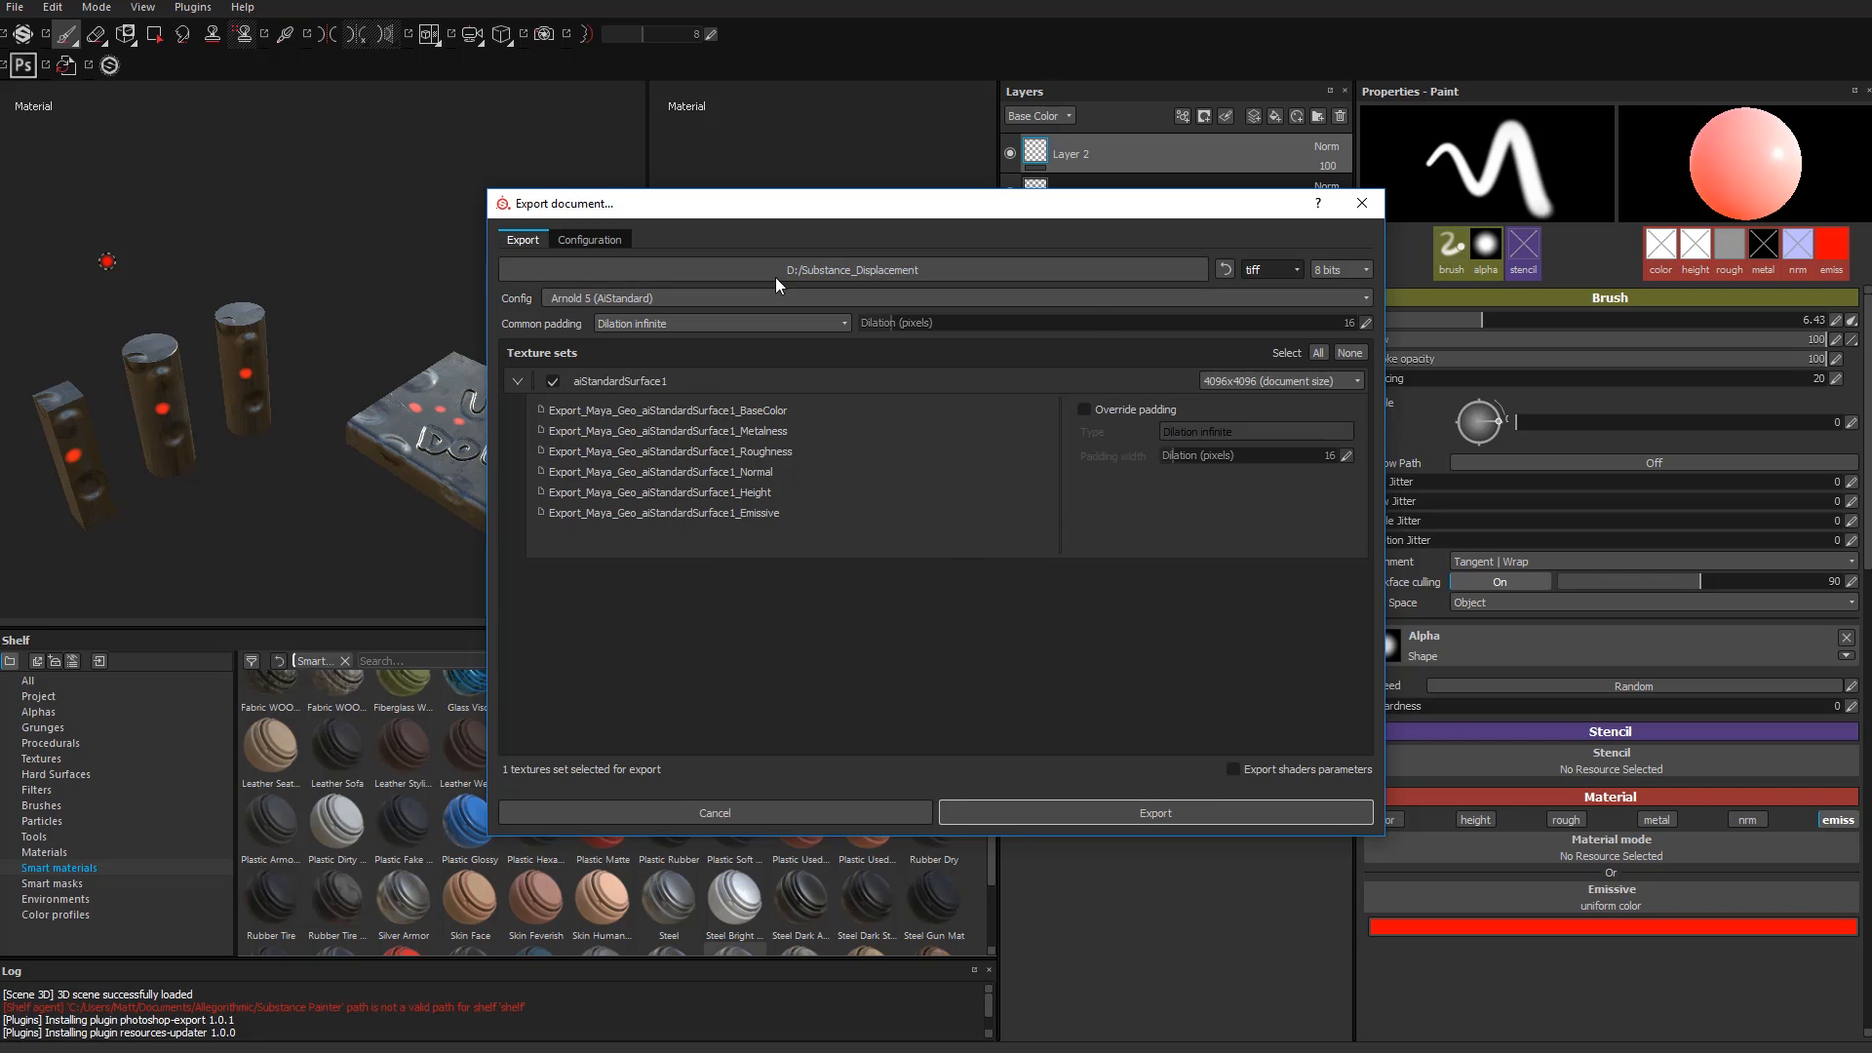
pyautogui.click(1045, 806)
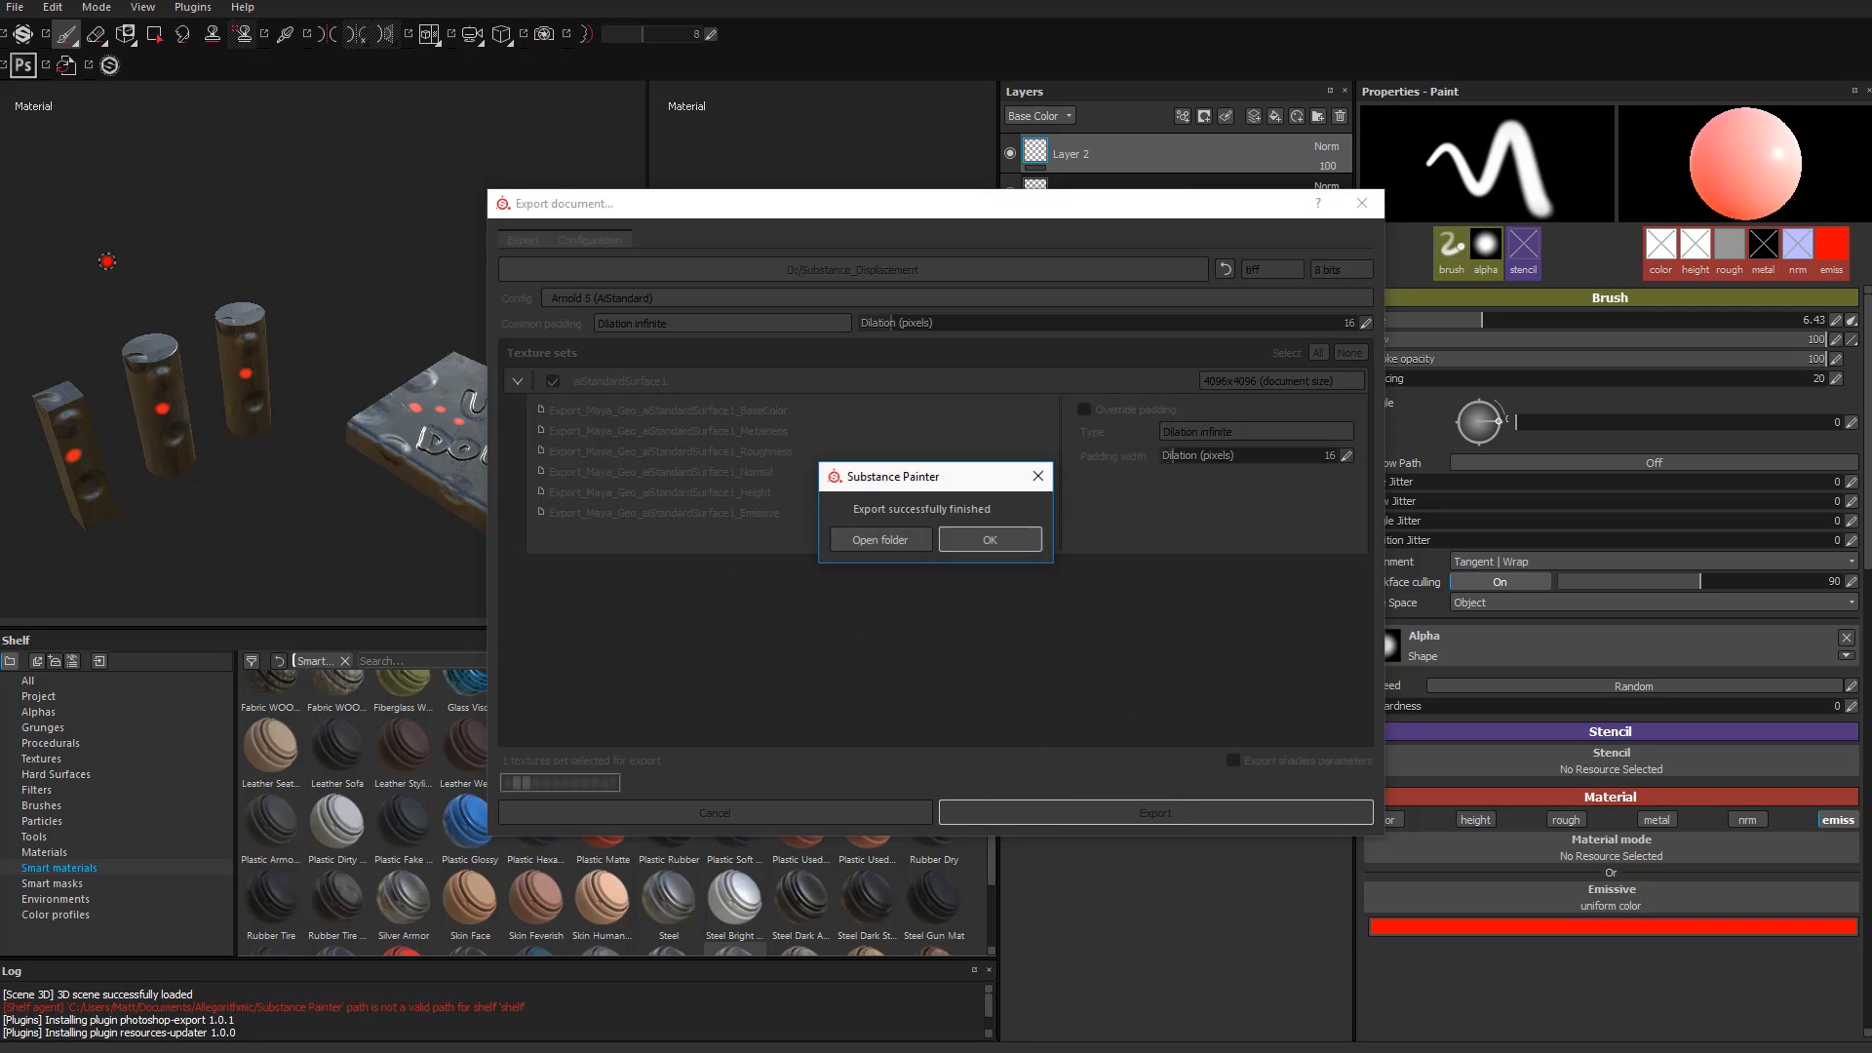
pyautogui.click(899, 541)
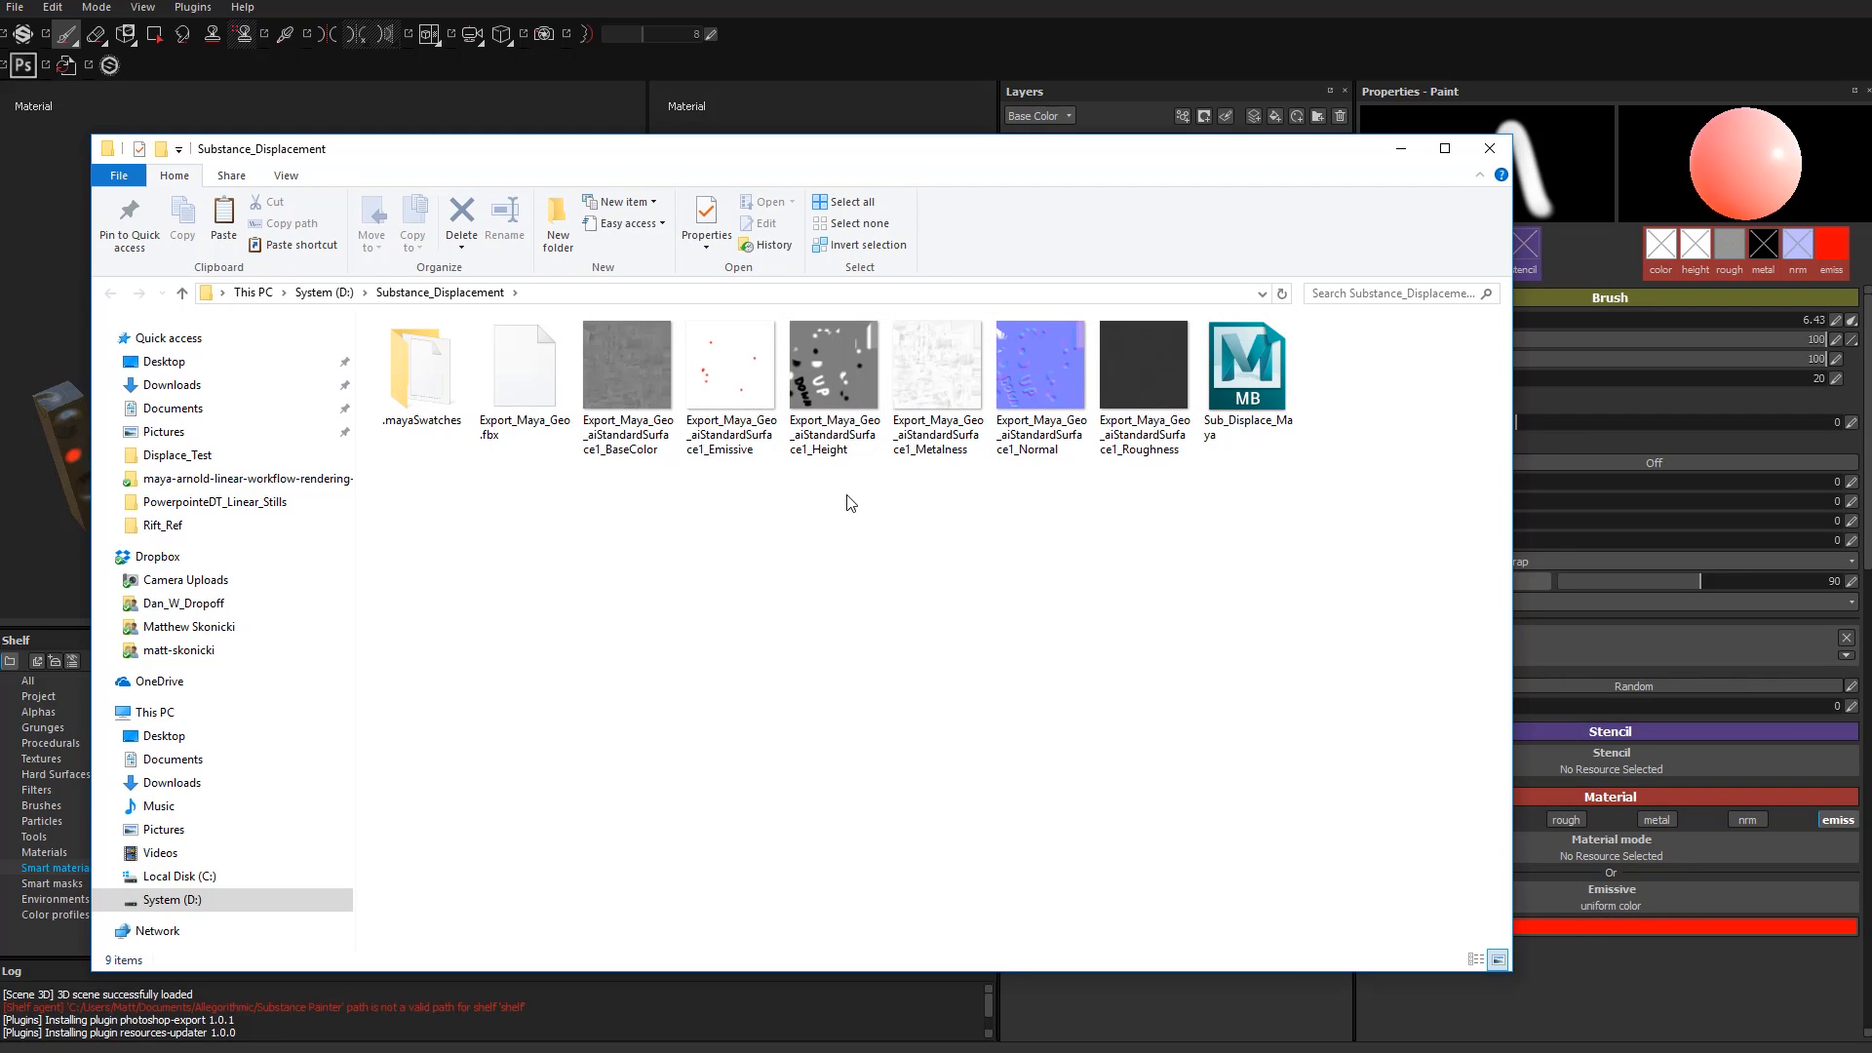
# Step: Delete the exported Height map file from the Substance_Displacement folder
pyautogui.click(844, 368)
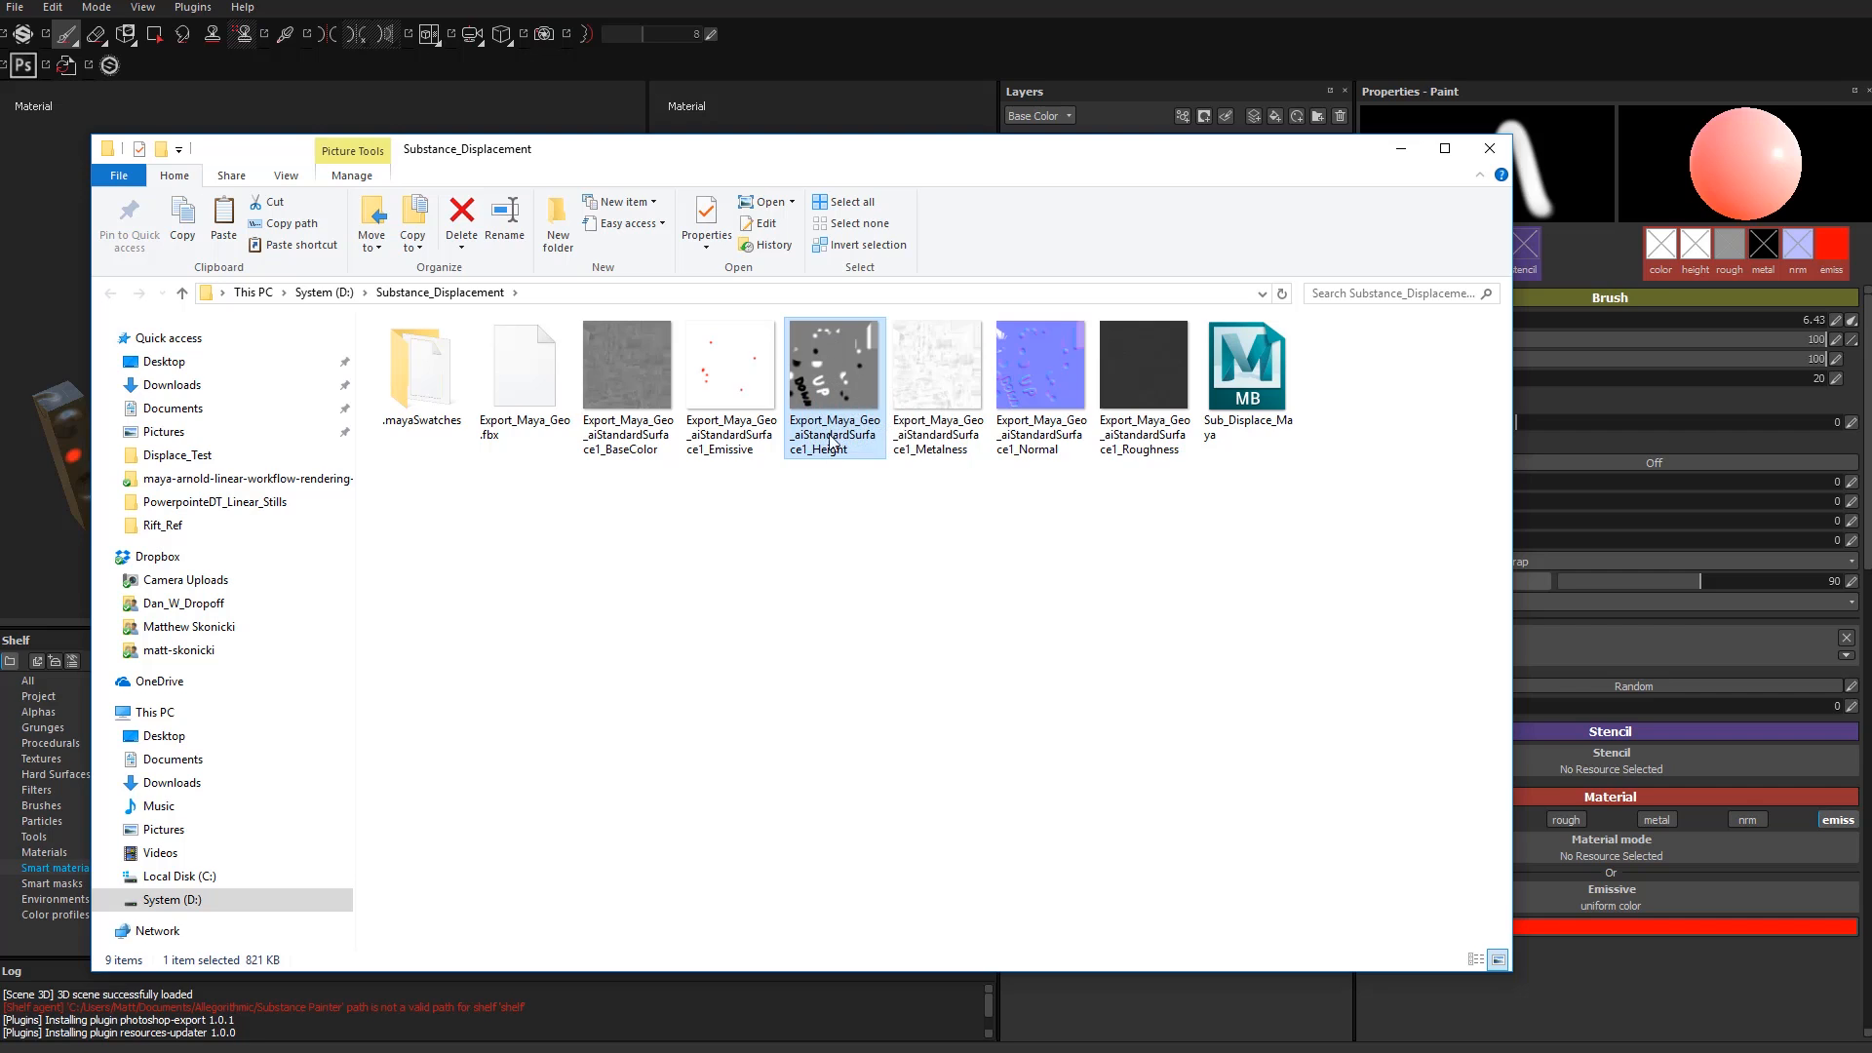
pyautogui.rightClick(829, 364)
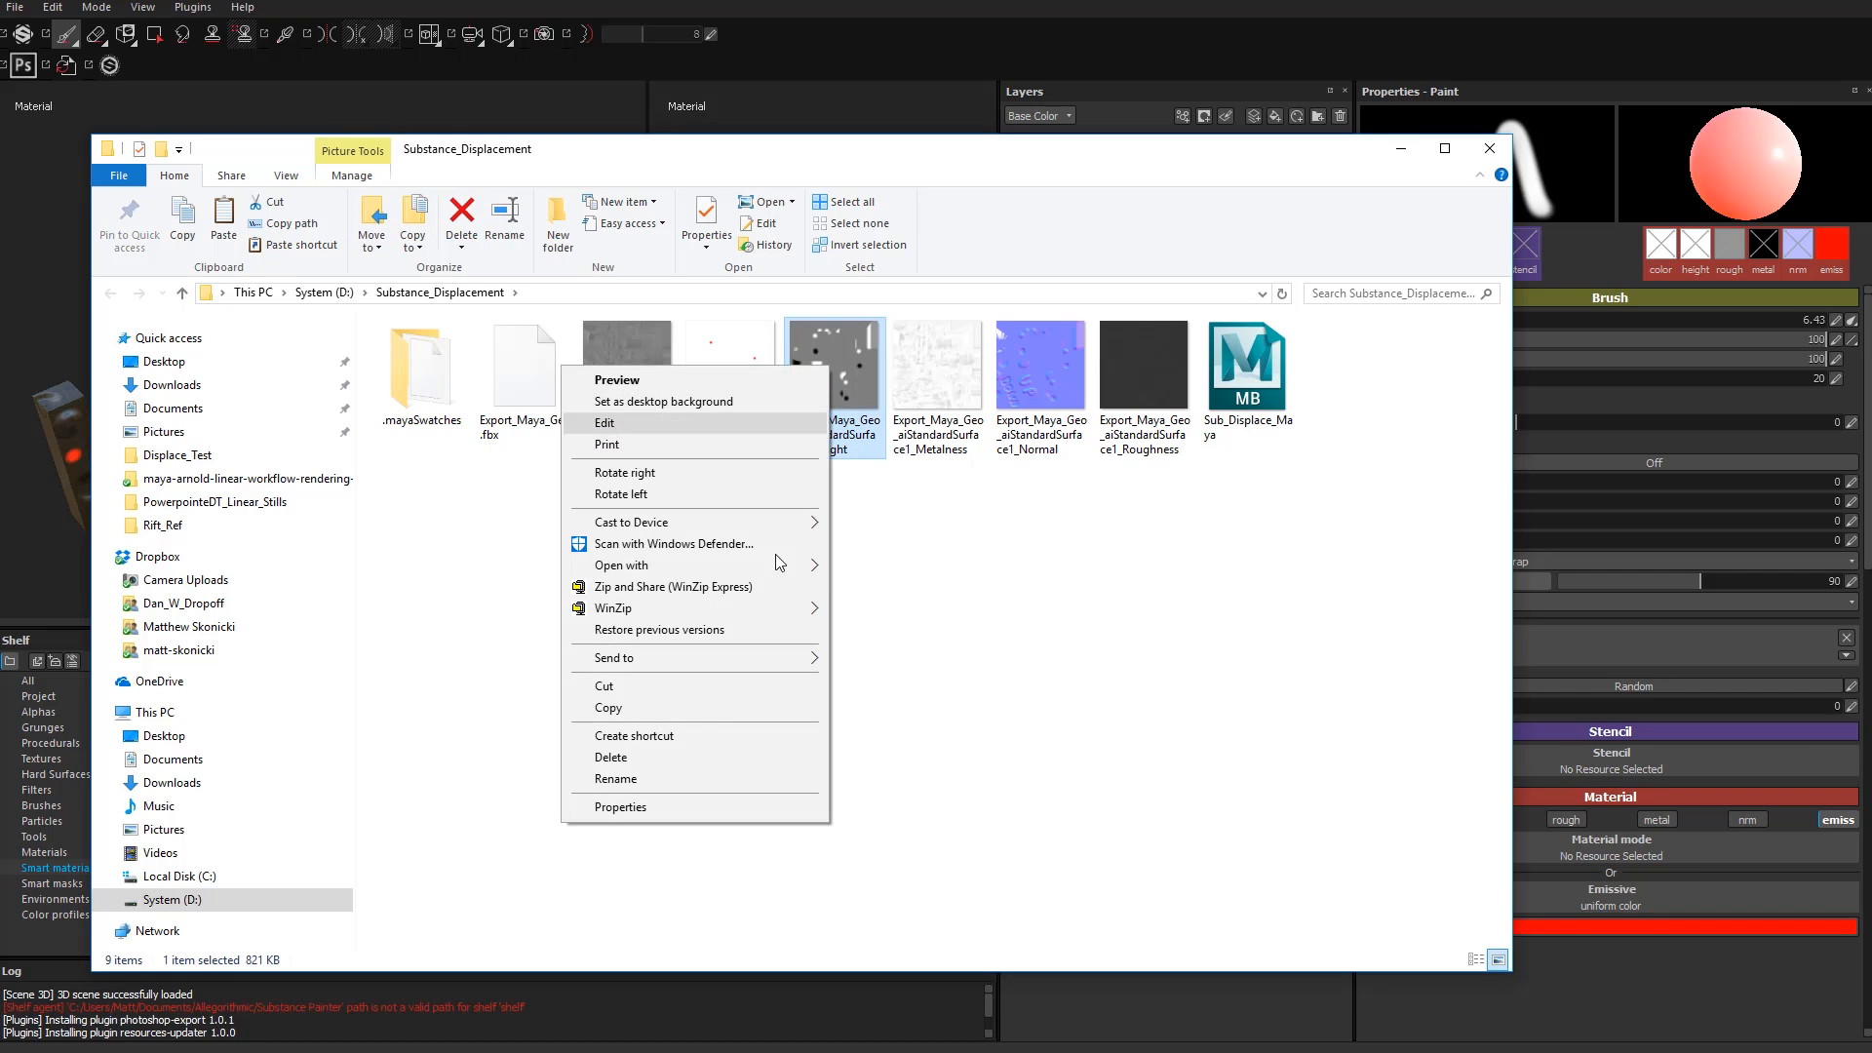
pyautogui.click(712, 763)
# Step: Create a new folder named Throwaway inside Substance_Displacement and close the file window
pyautogui.rightClick(503, 644)
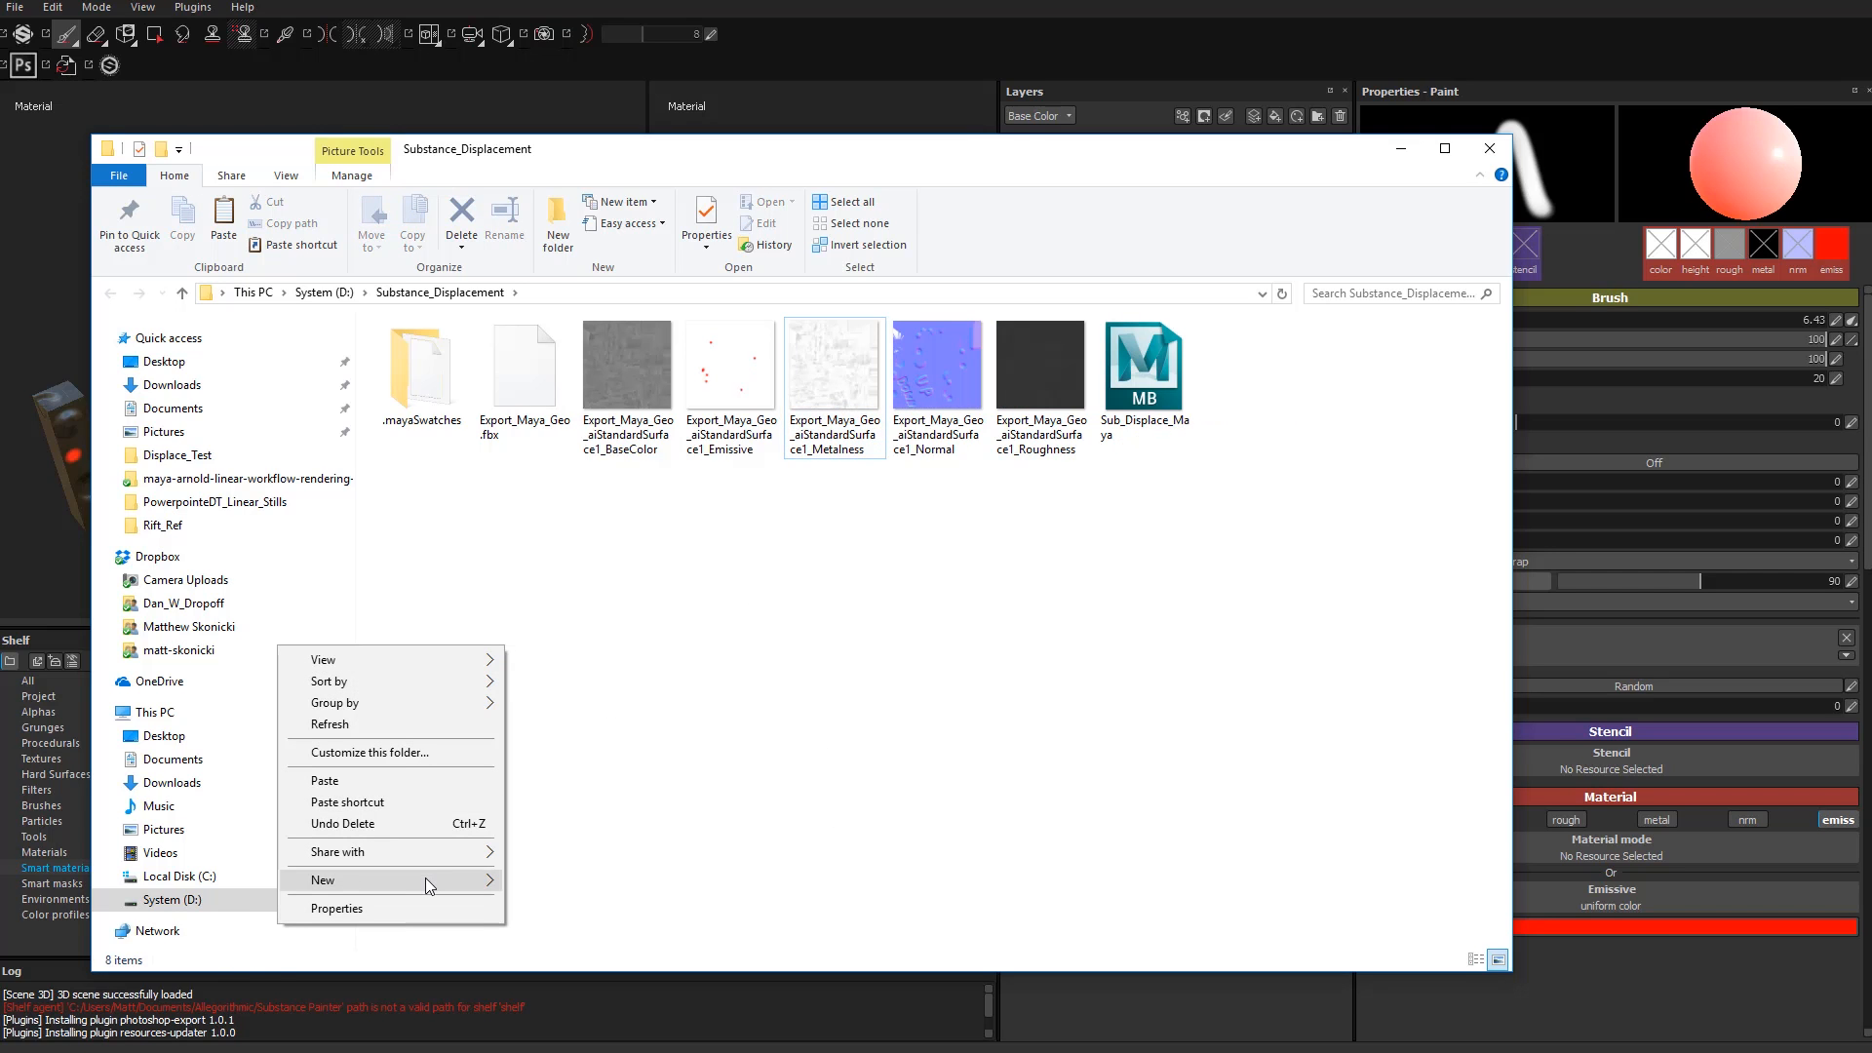
pyautogui.moveTo(425, 880)
pyautogui.click(199, 882)
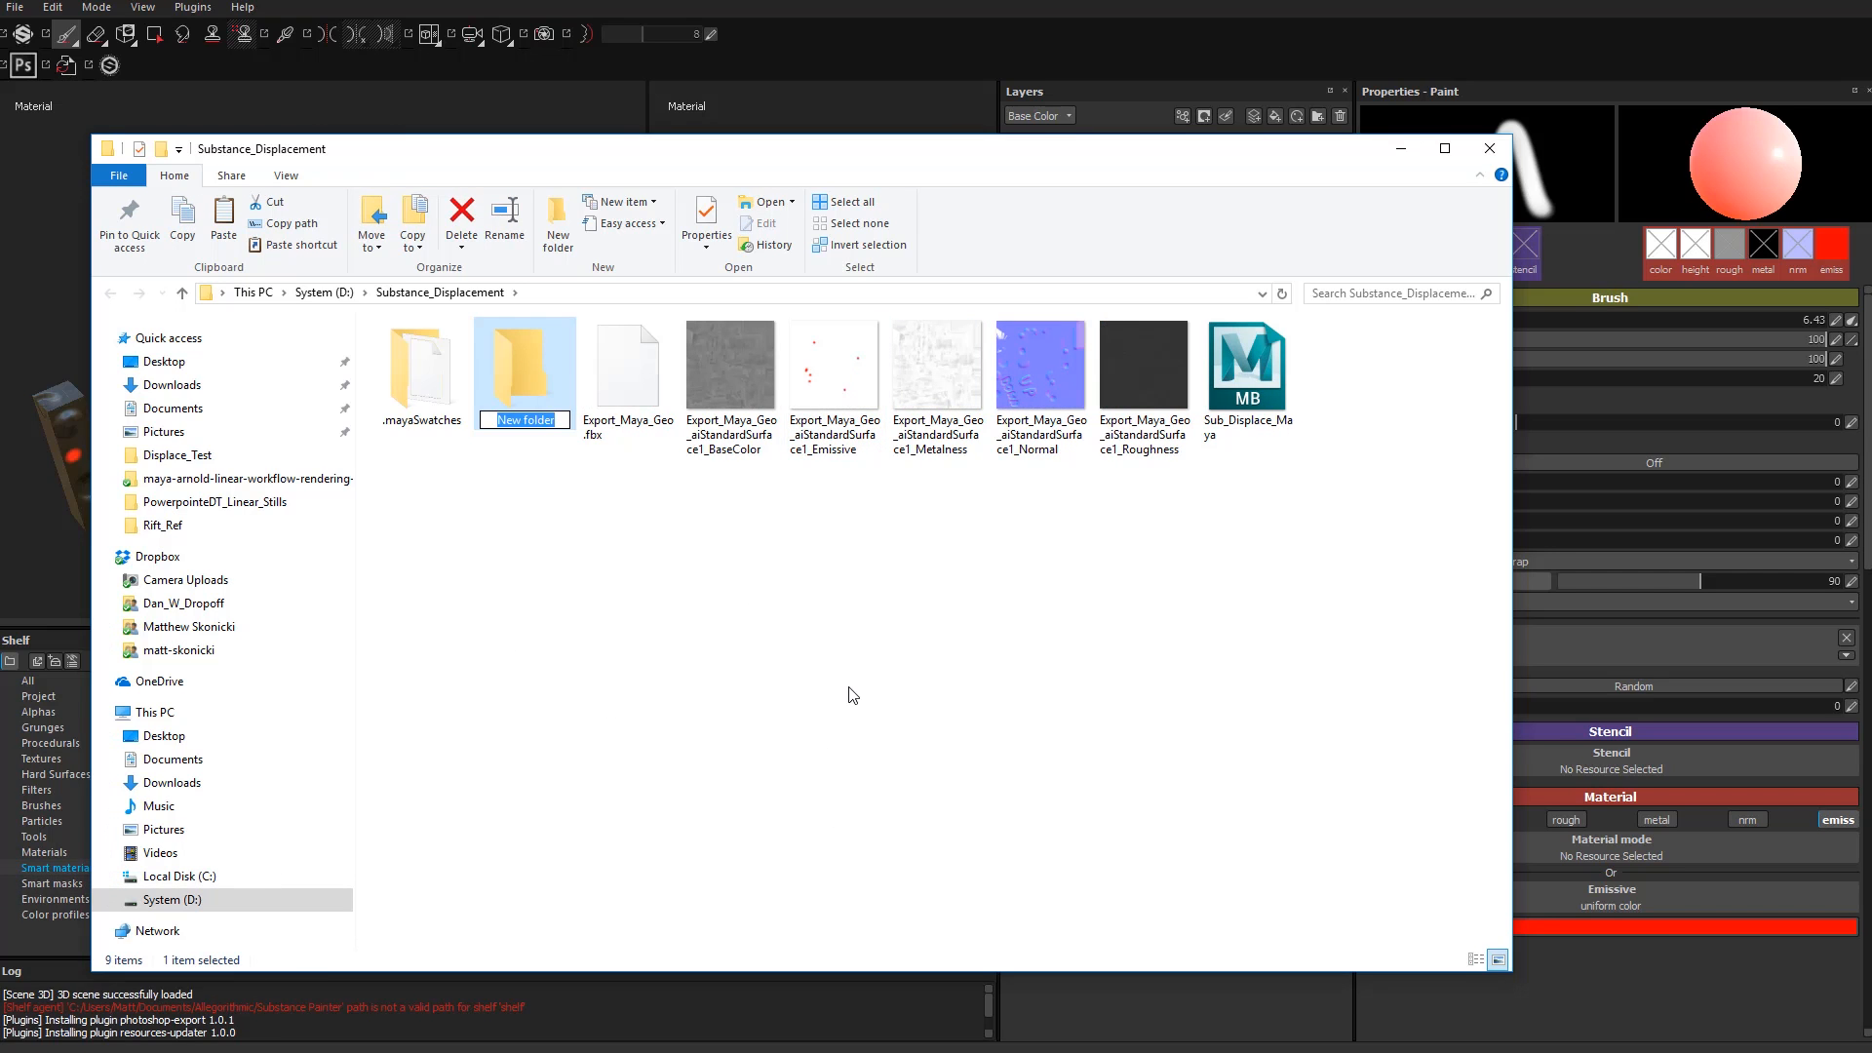
pyautogui.write('Throwaway')
pyautogui.press('Return')
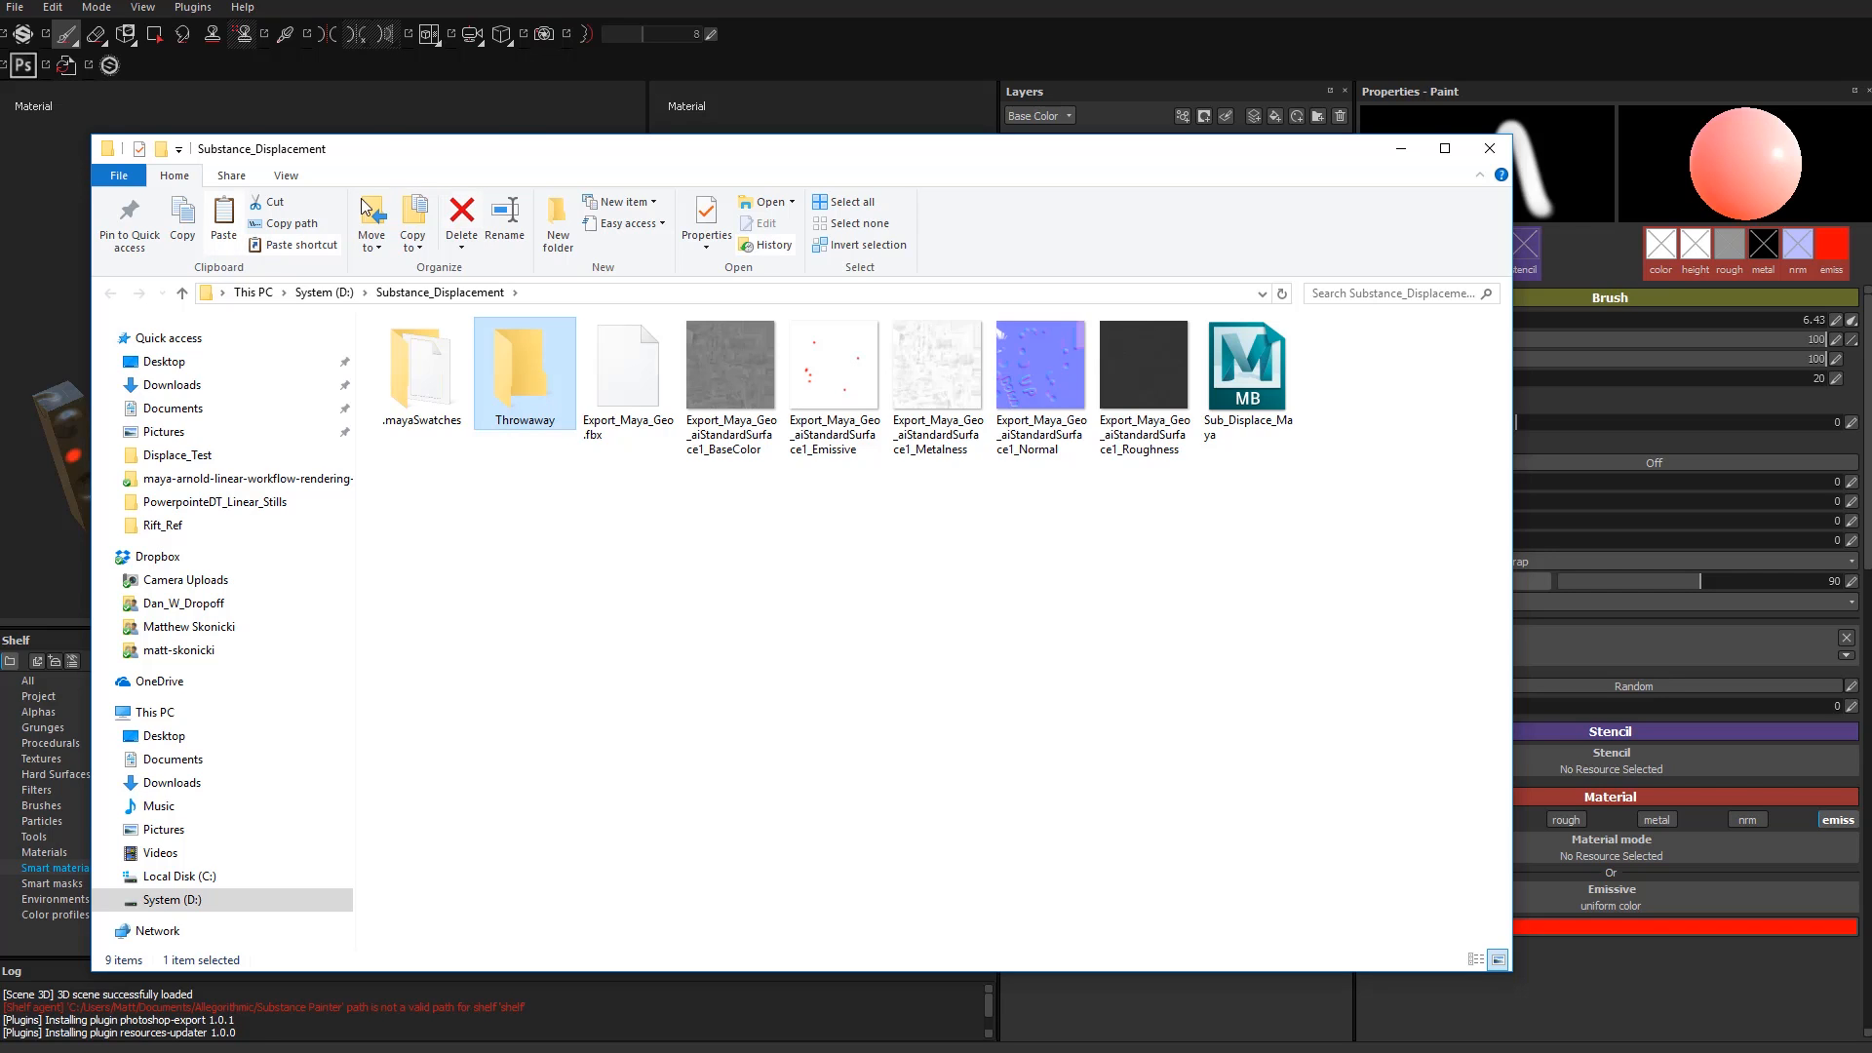
pyautogui.click(1490, 148)
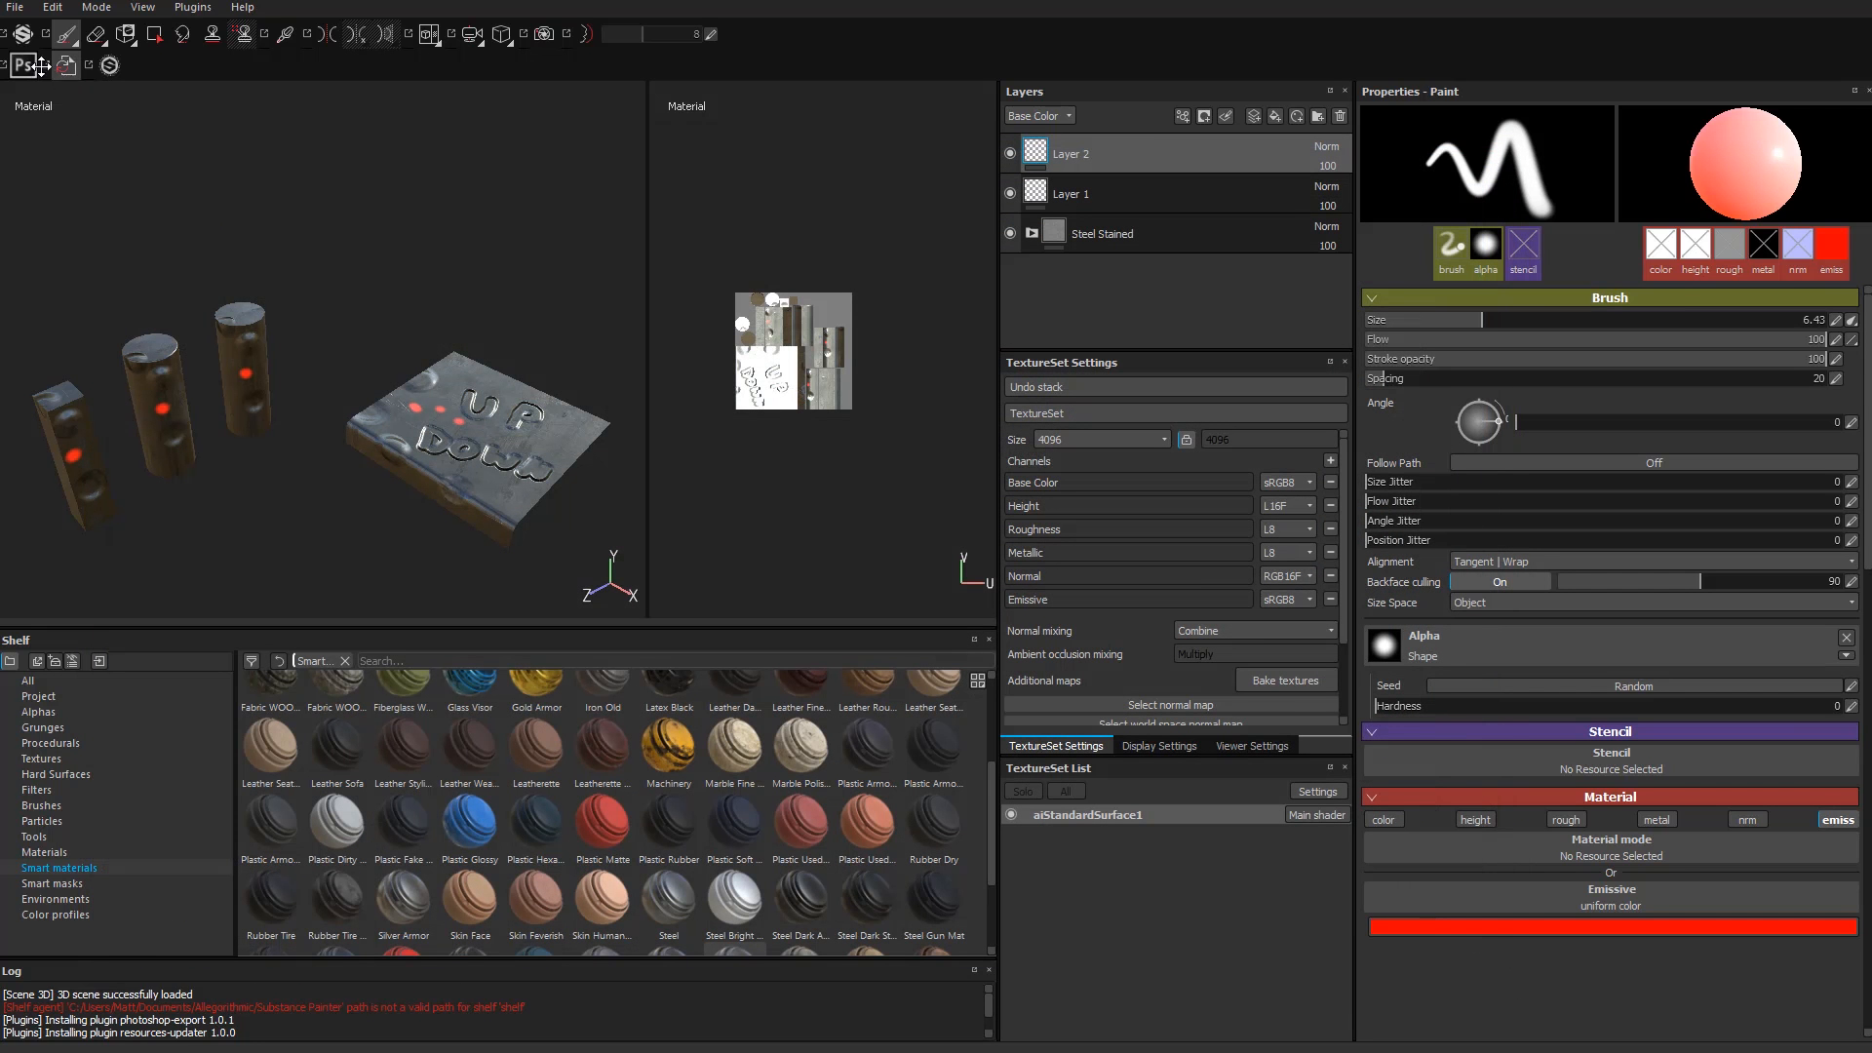
# Step: Open the texture export configuration and duplicate the Arnold 5 (AiStandard) preset
pyautogui.click(16, 8)
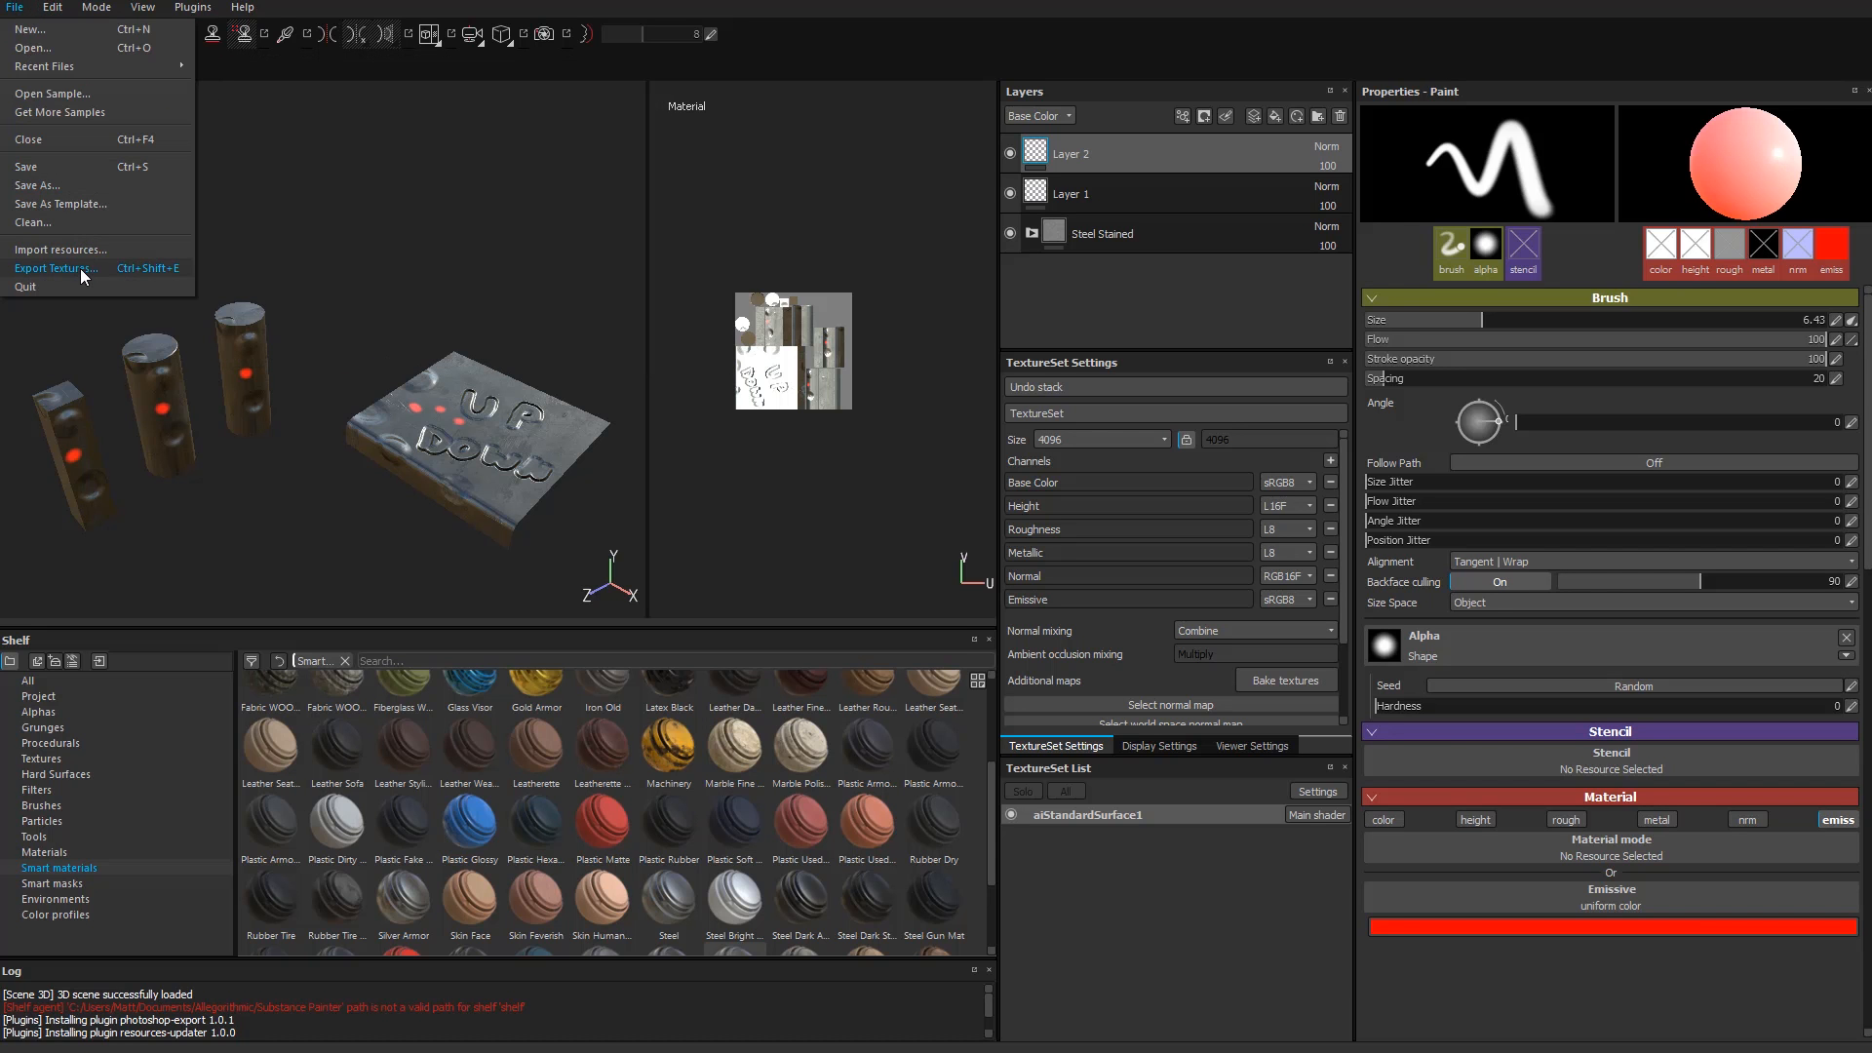
pyautogui.click(80, 267)
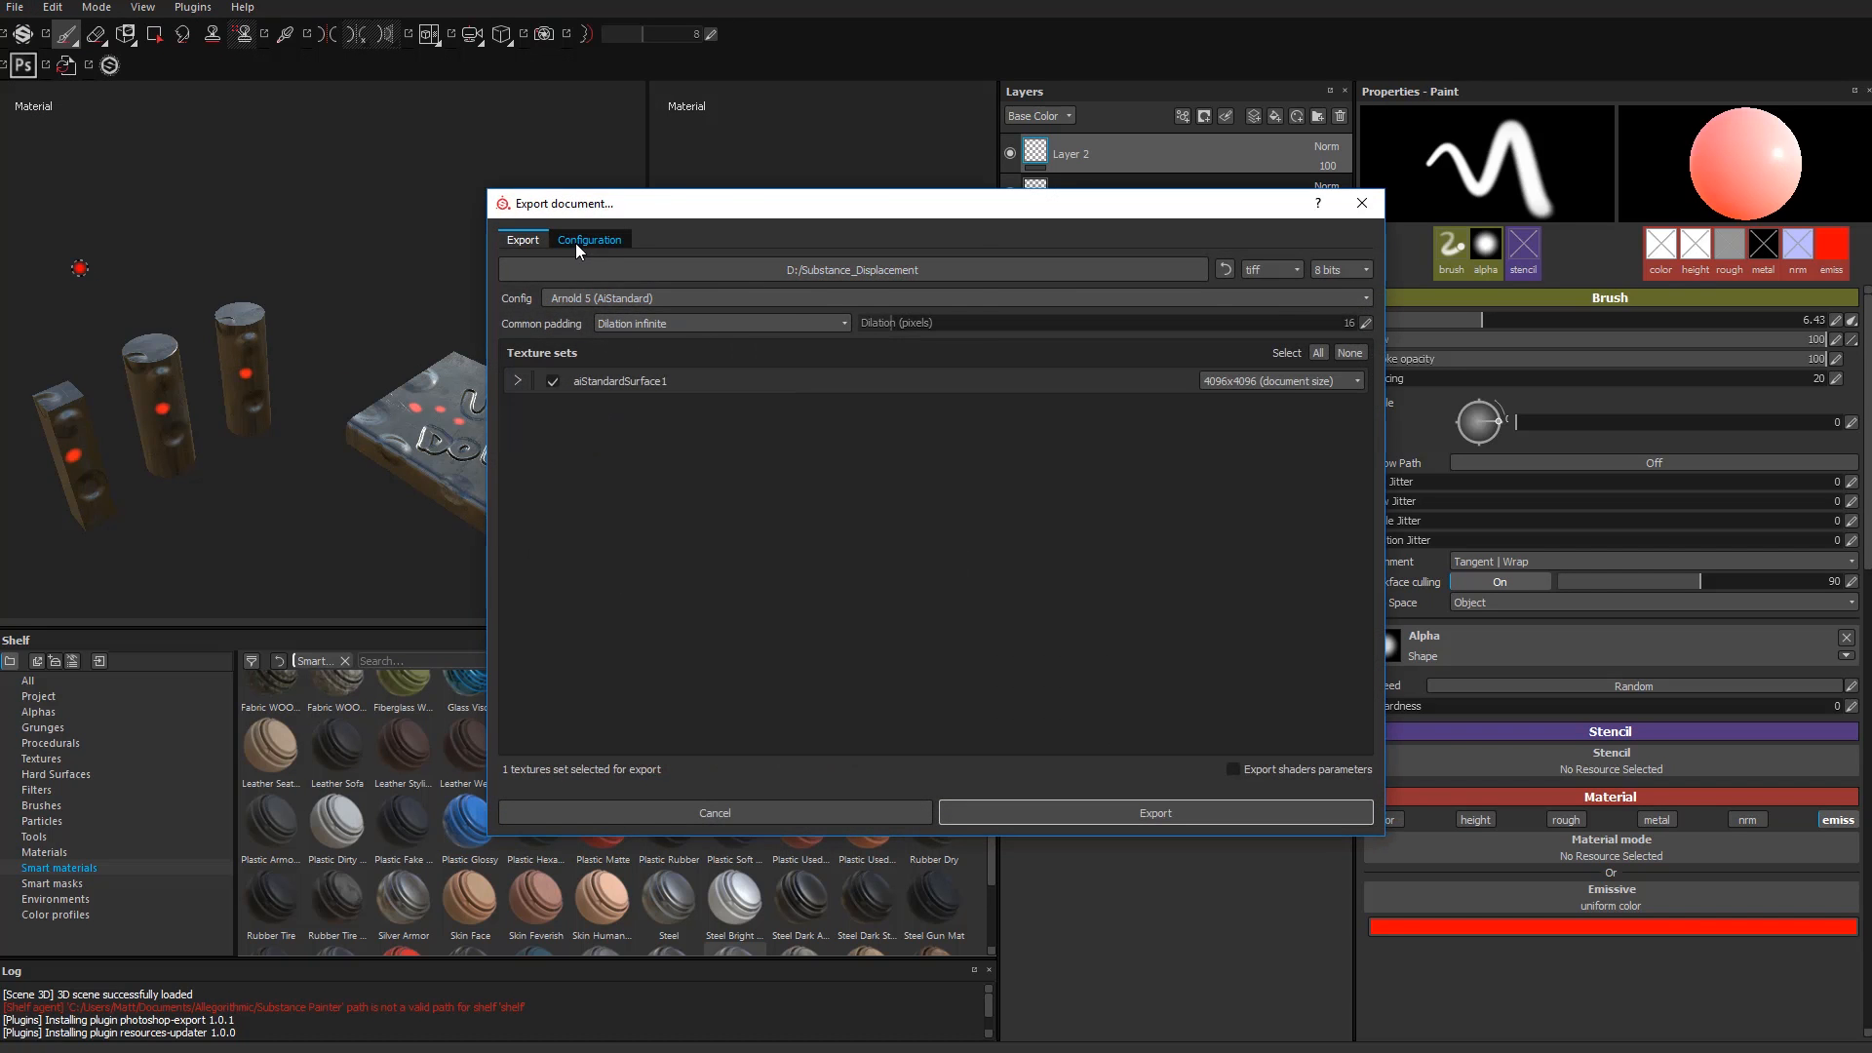
pyautogui.click(583, 240)
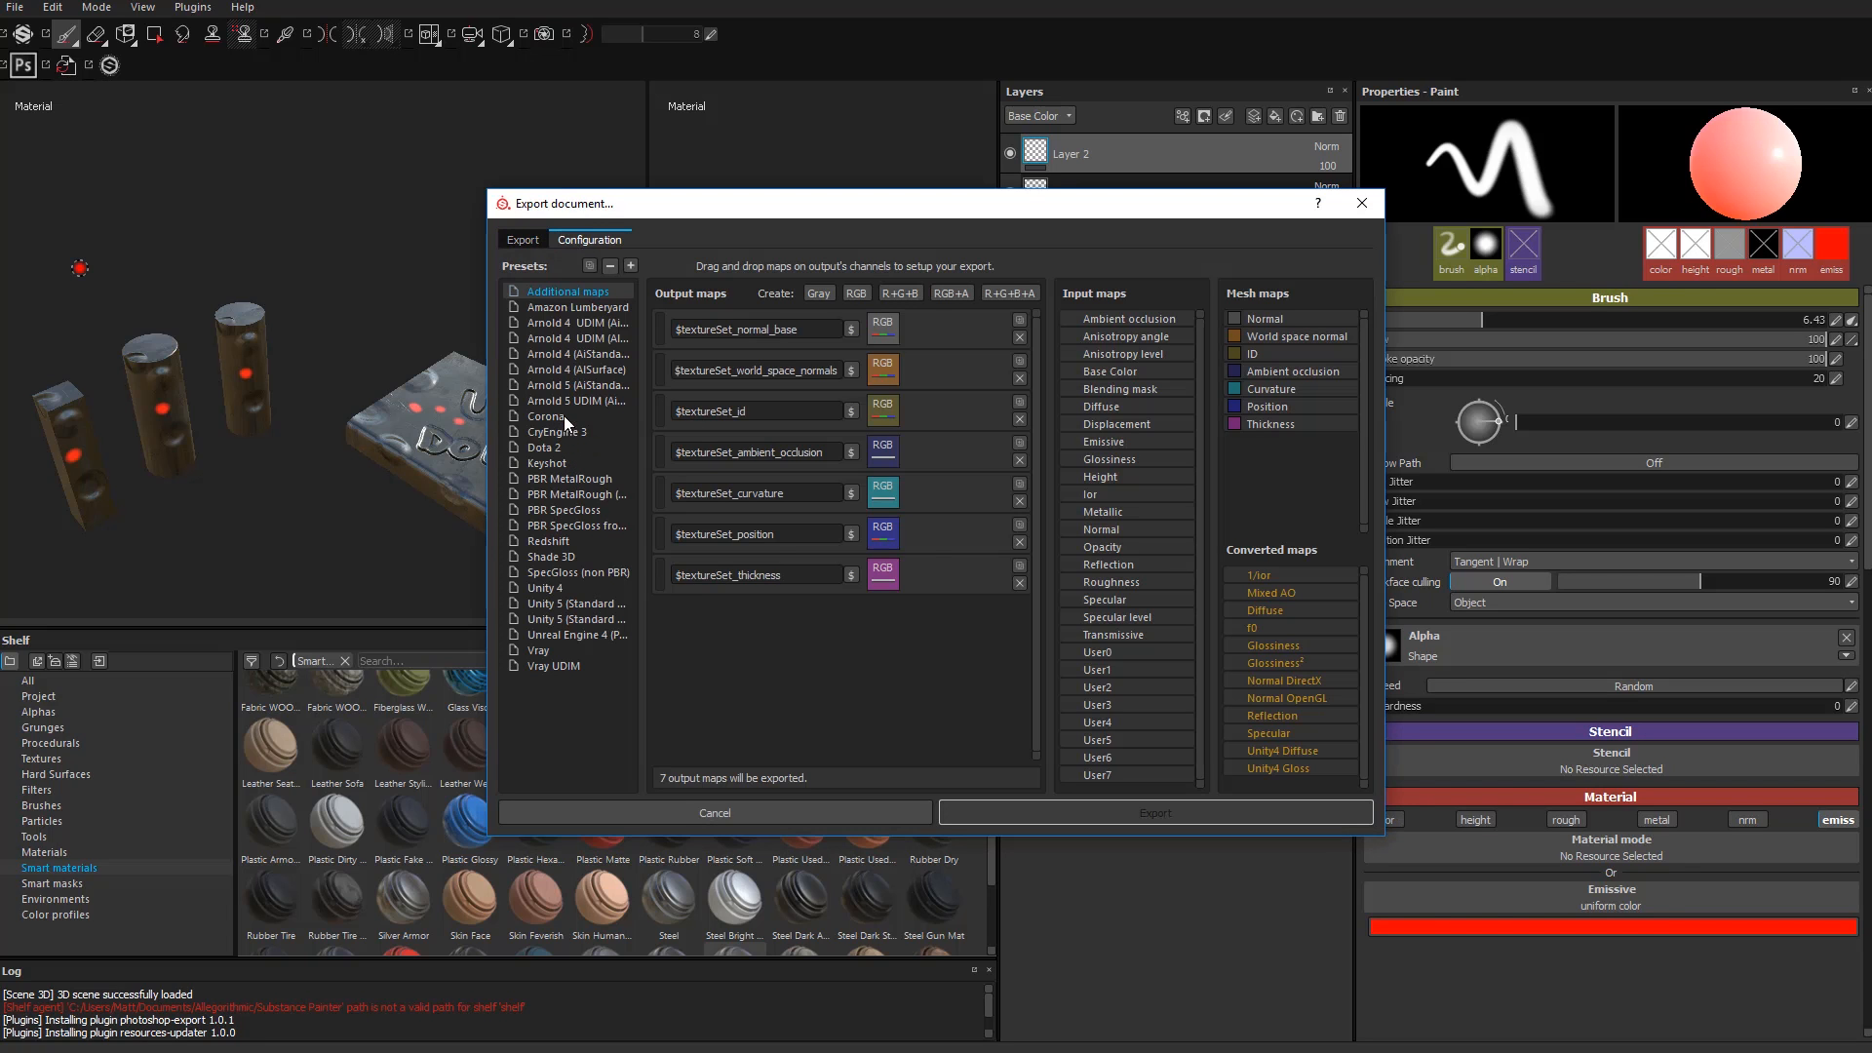
pyautogui.click(566, 386)
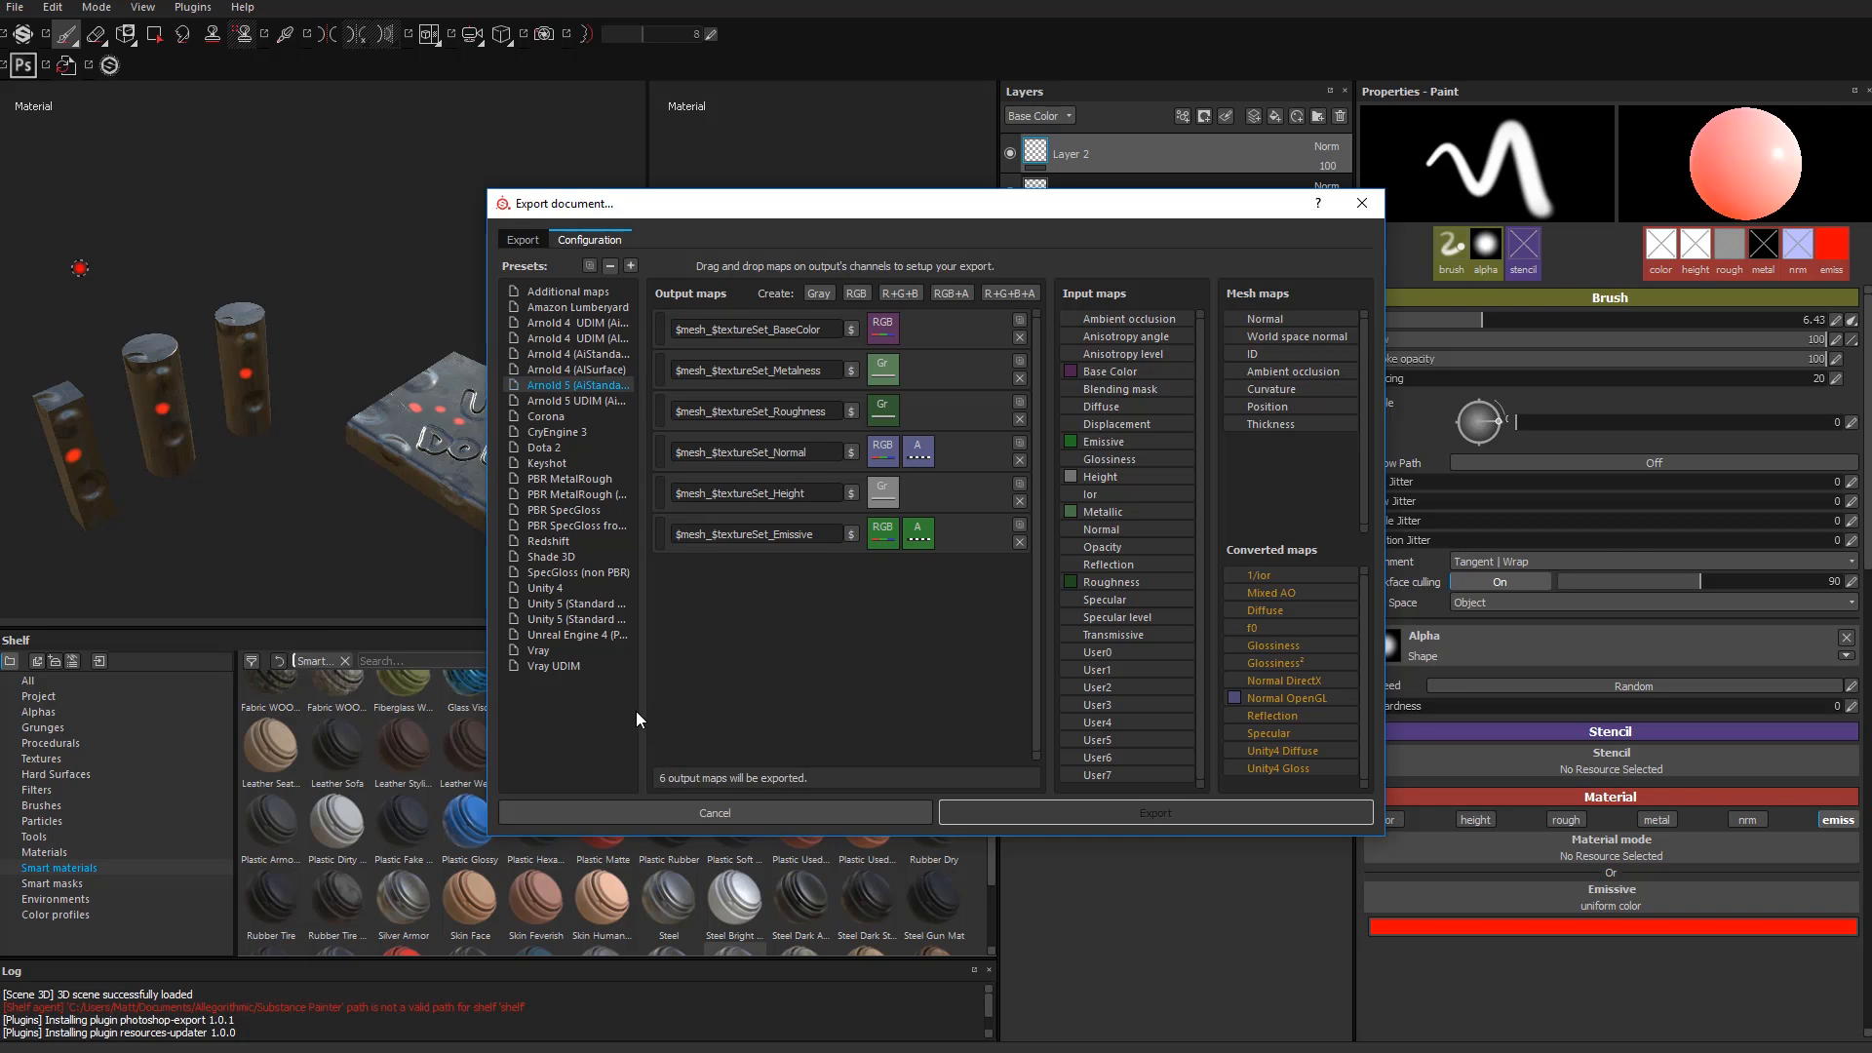
pyautogui.rightClick(550, 388)
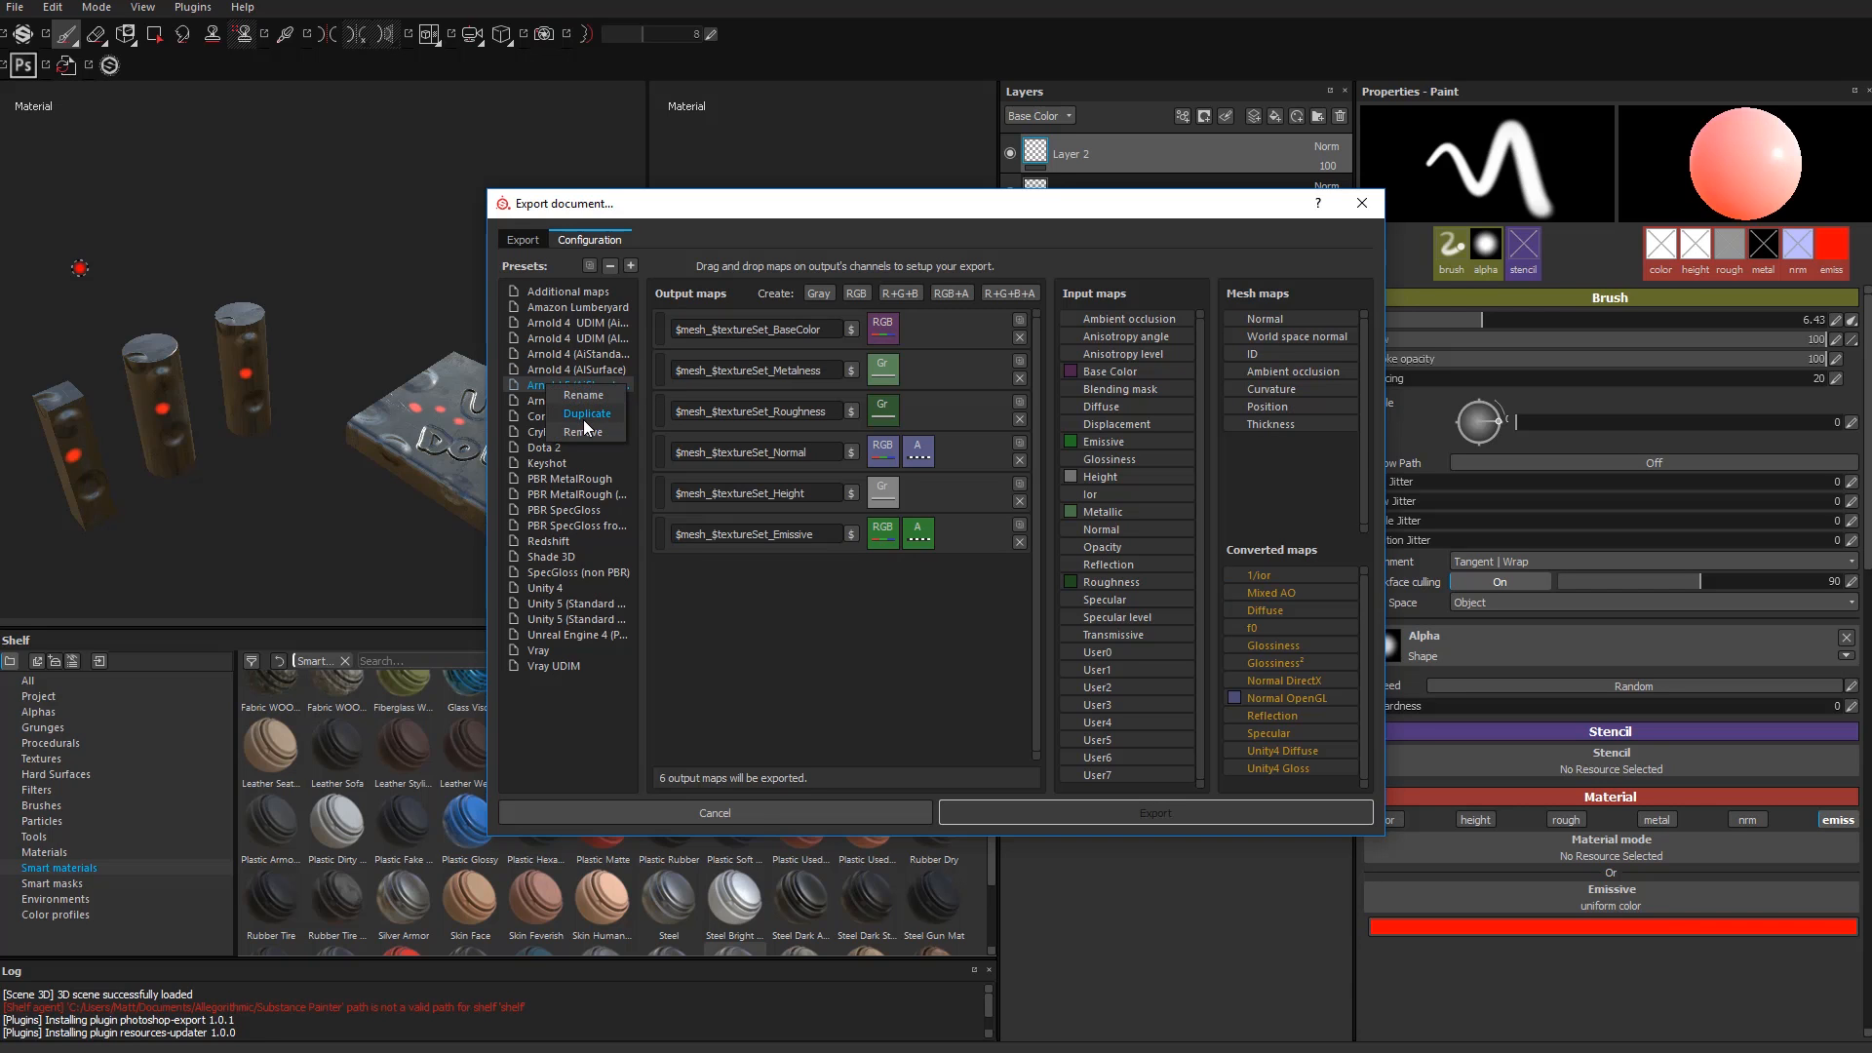
pyautogui.click(586, 415)
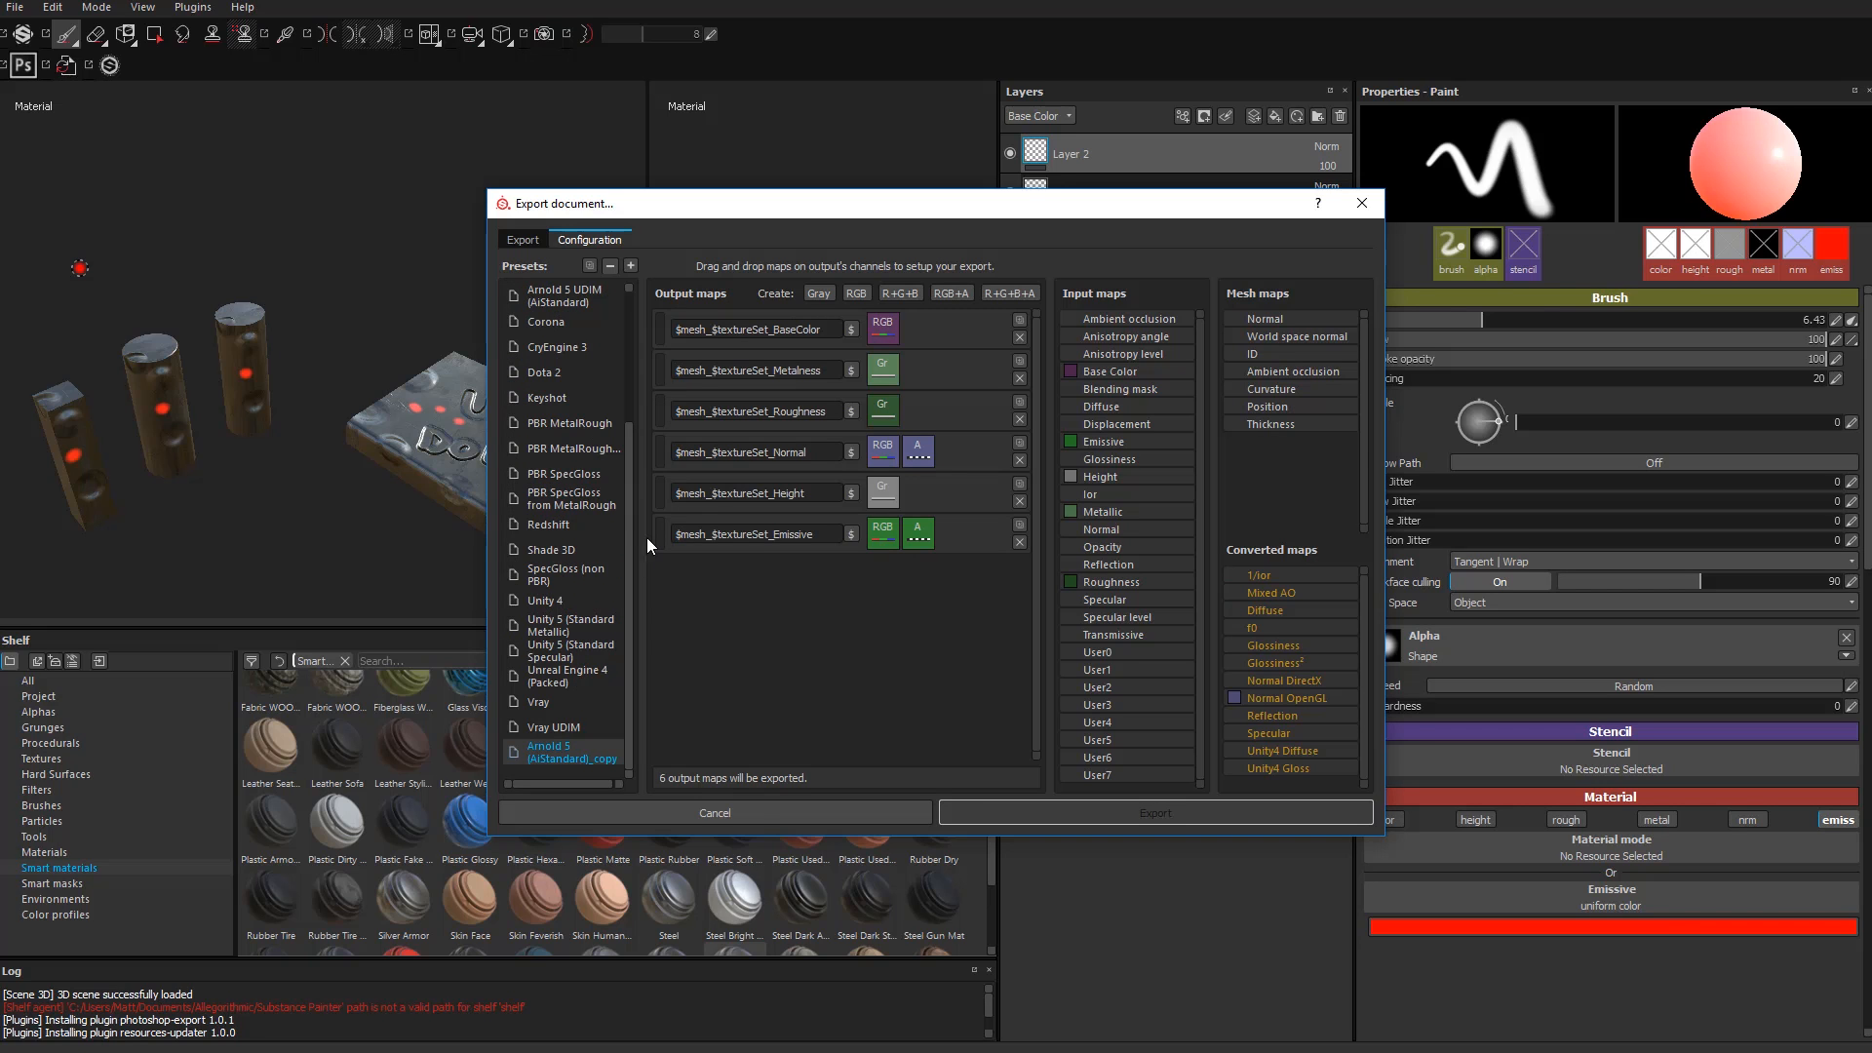
# Step: Rename the duplicated export preset to Arnold 5_P2
pyautogui.doubleClick(565, 753)
pyautogui.write('Arnold')
pyautogui.write(' 4')
pyautogui.write('_P2')
pyautogui.press('Return')
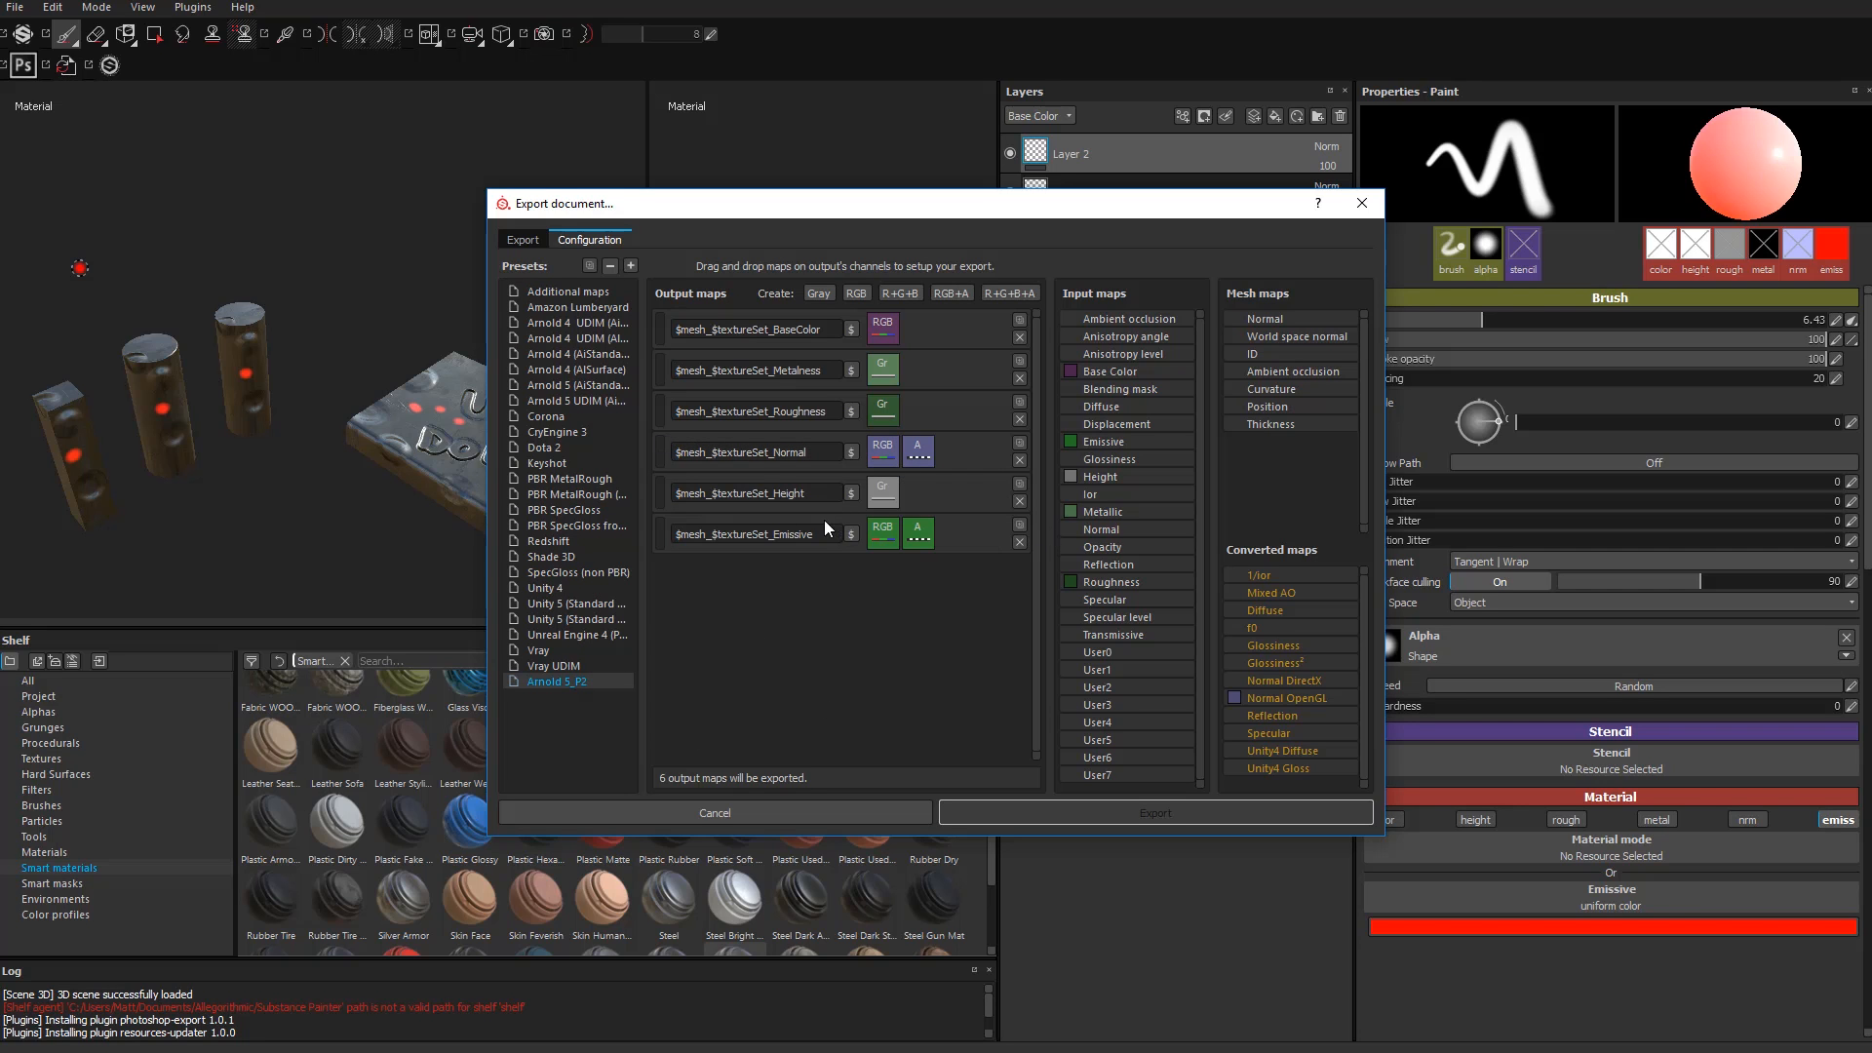
# Step: Remove the Emissive, Normal, Roughness, Metalness and BaseColor output maps from the Arnold 5_P2 preset, leaving only Height
pyautogui.click(1020, 543)
pyautogui.click(1020, 460)
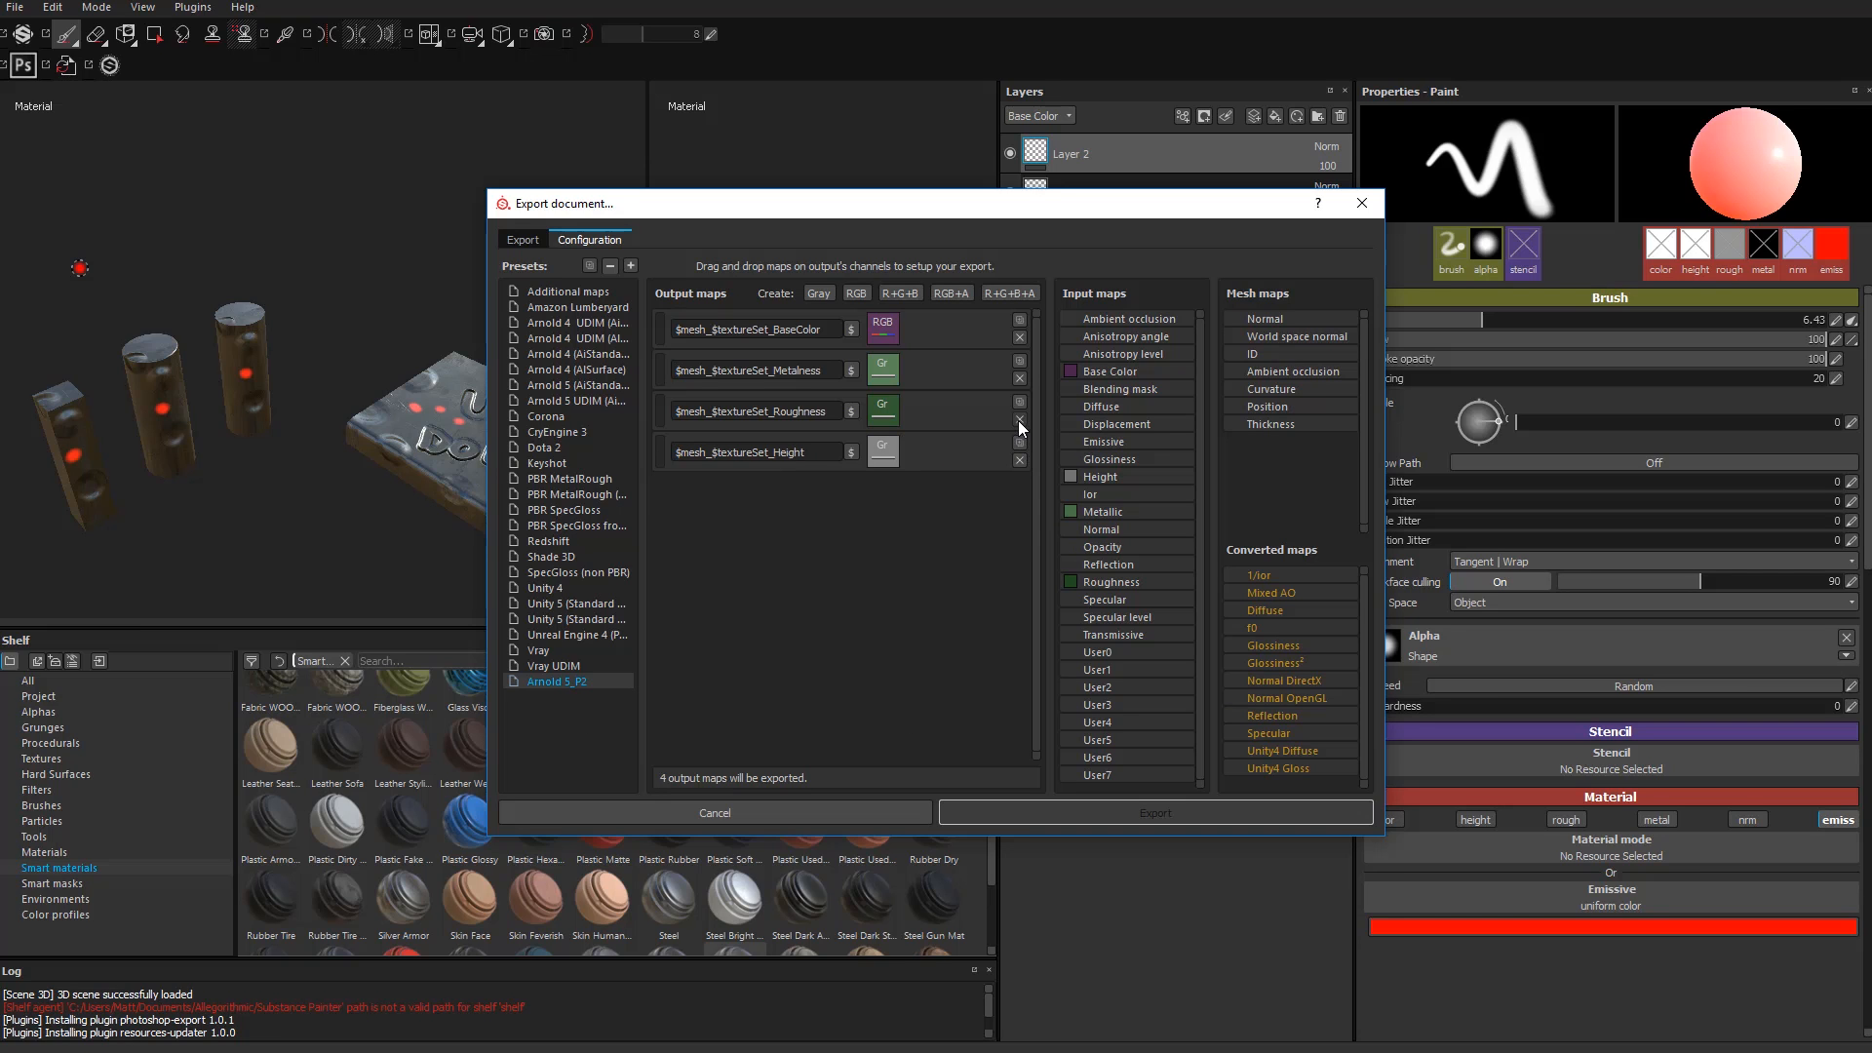
pyautogui.click(1019, 419)
pyautogui.click(1020, 378)
pyautogui.click(1019, 337)
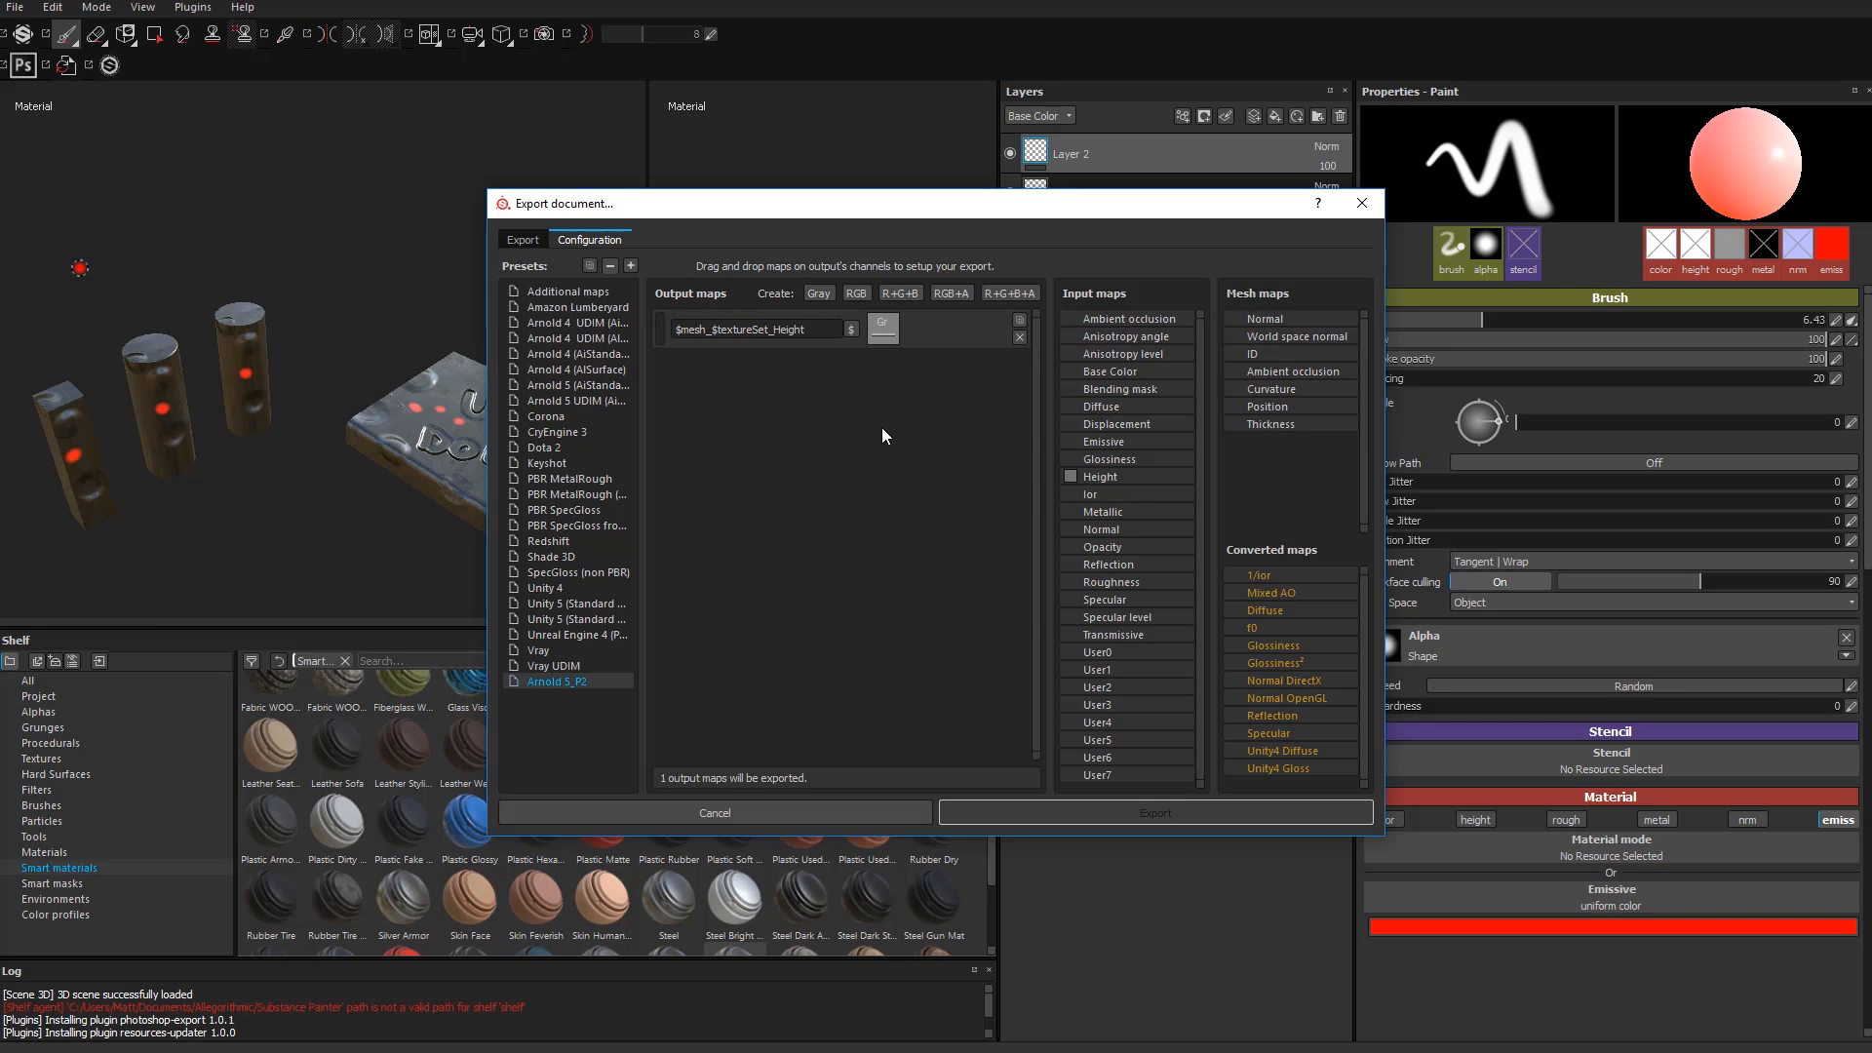
# Step: Expand the aiStandardSurface1 map list in the export settings and set the export config to Arnold 5_P2
pyautogui.click(524, 242)
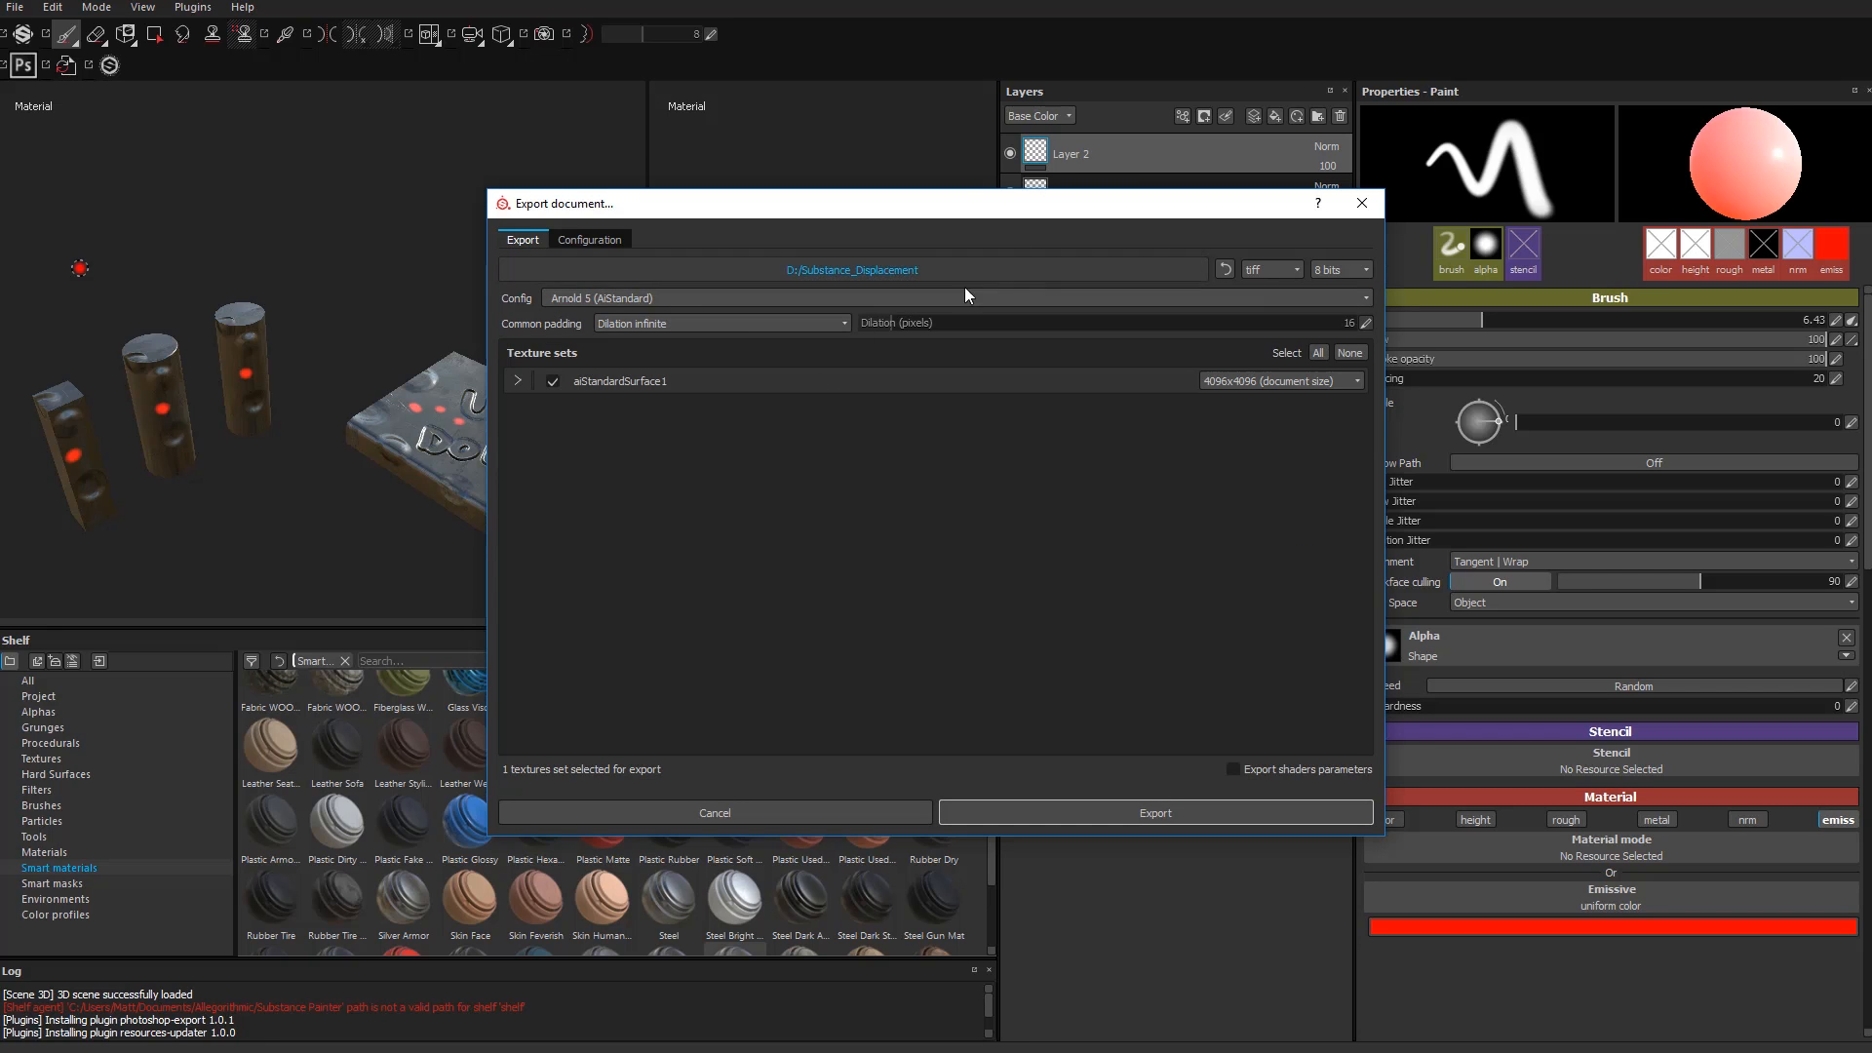
pyautogui.click(517, 381)
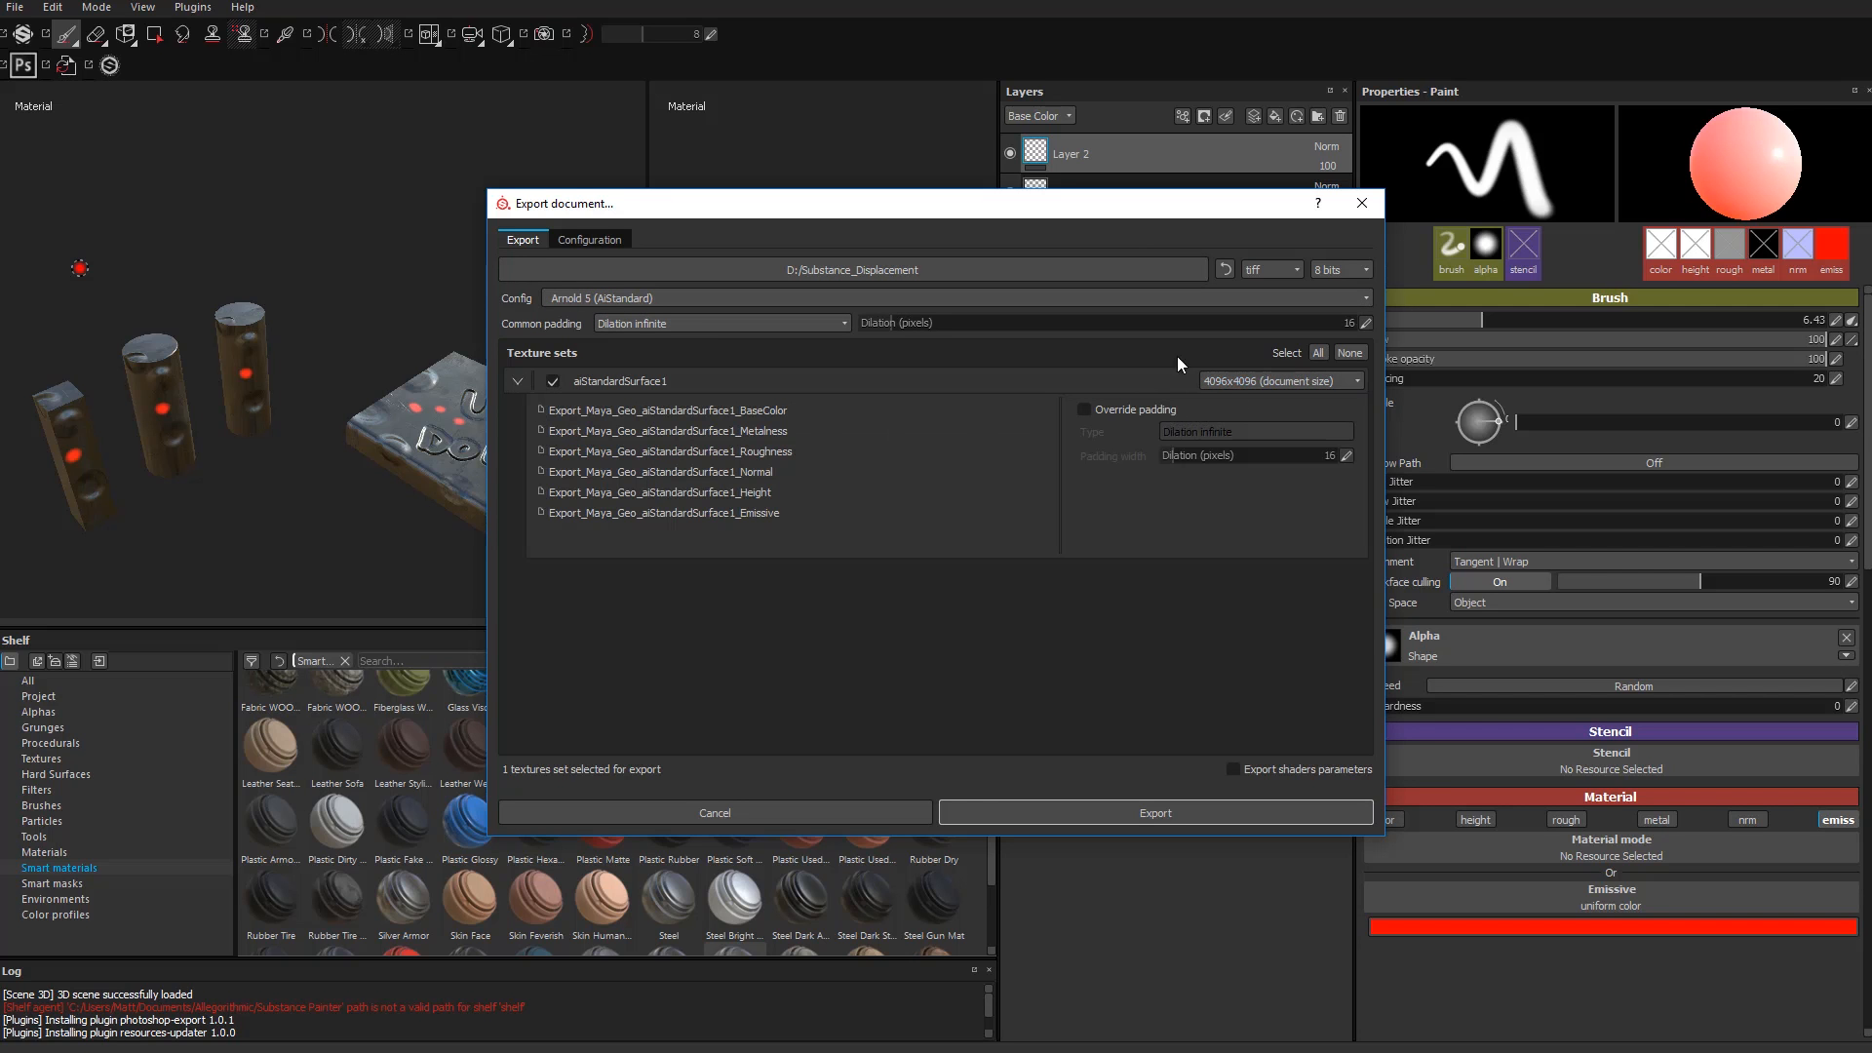
pyautogui.click(653, 299)
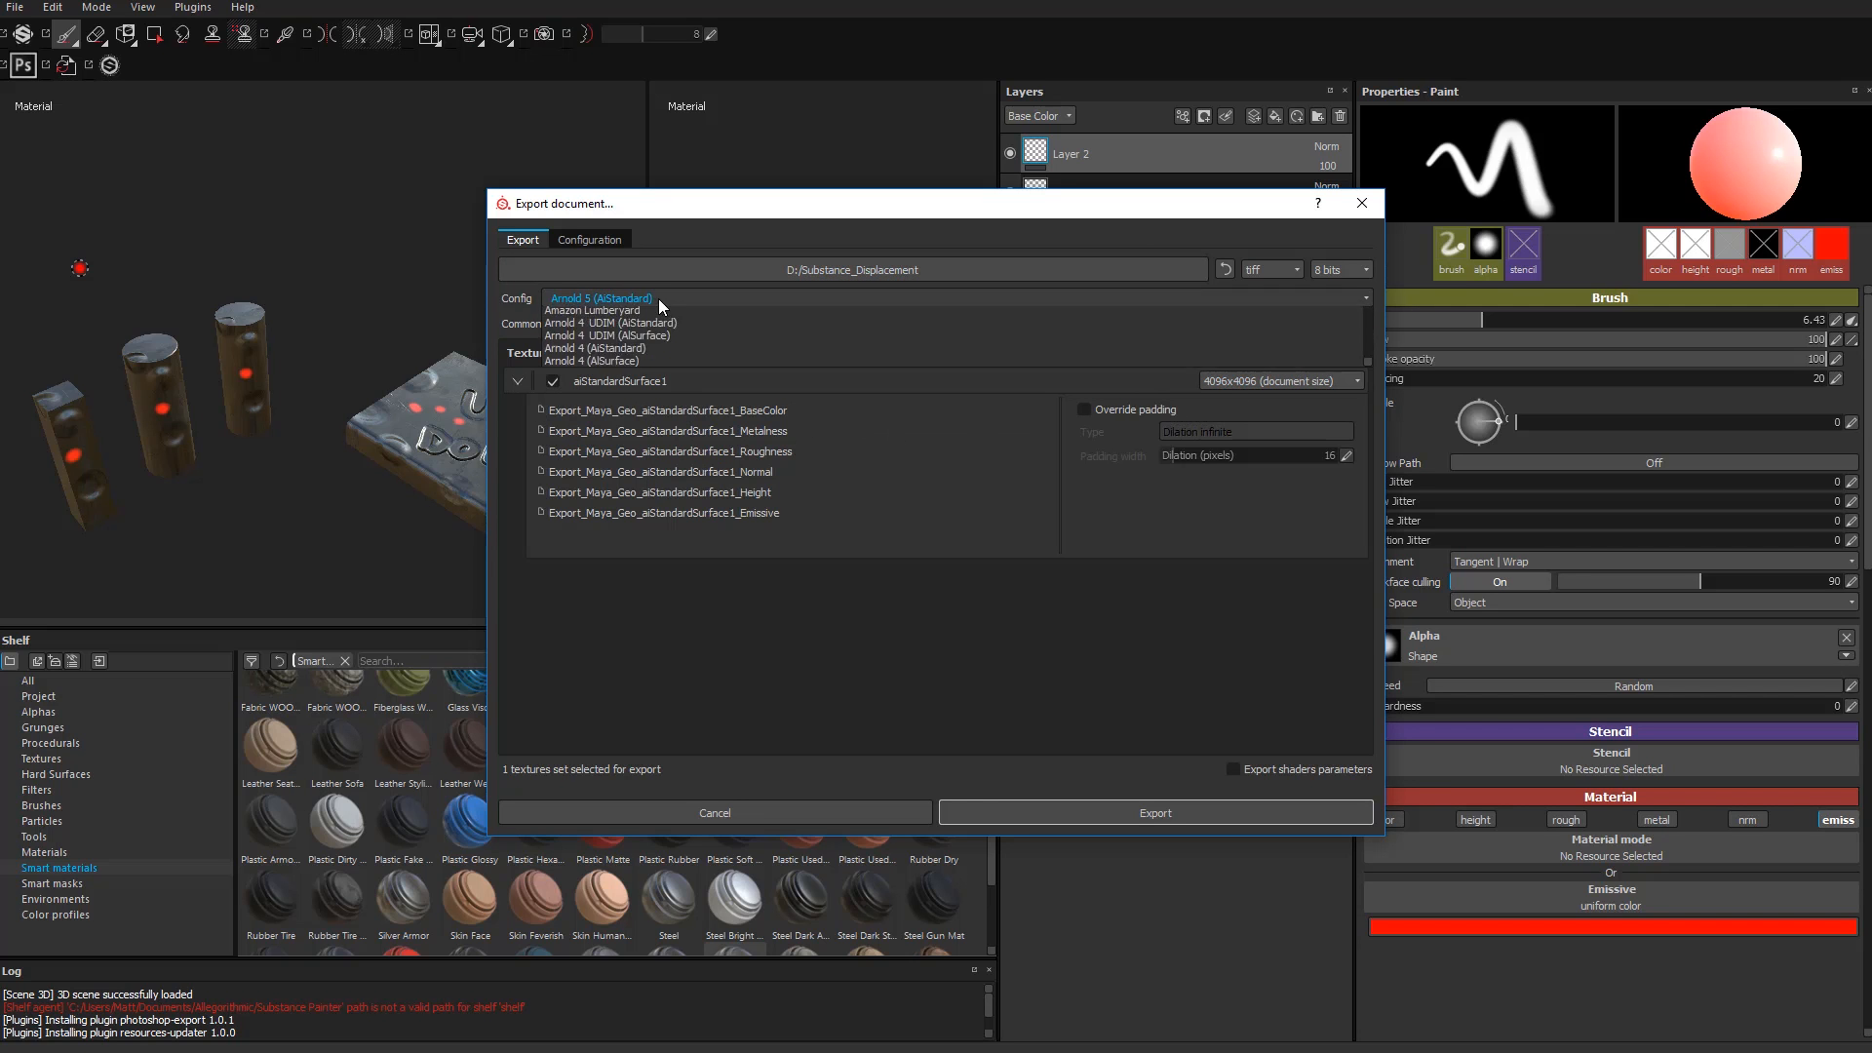
pyautogui.scroll(-10, 632, 390)
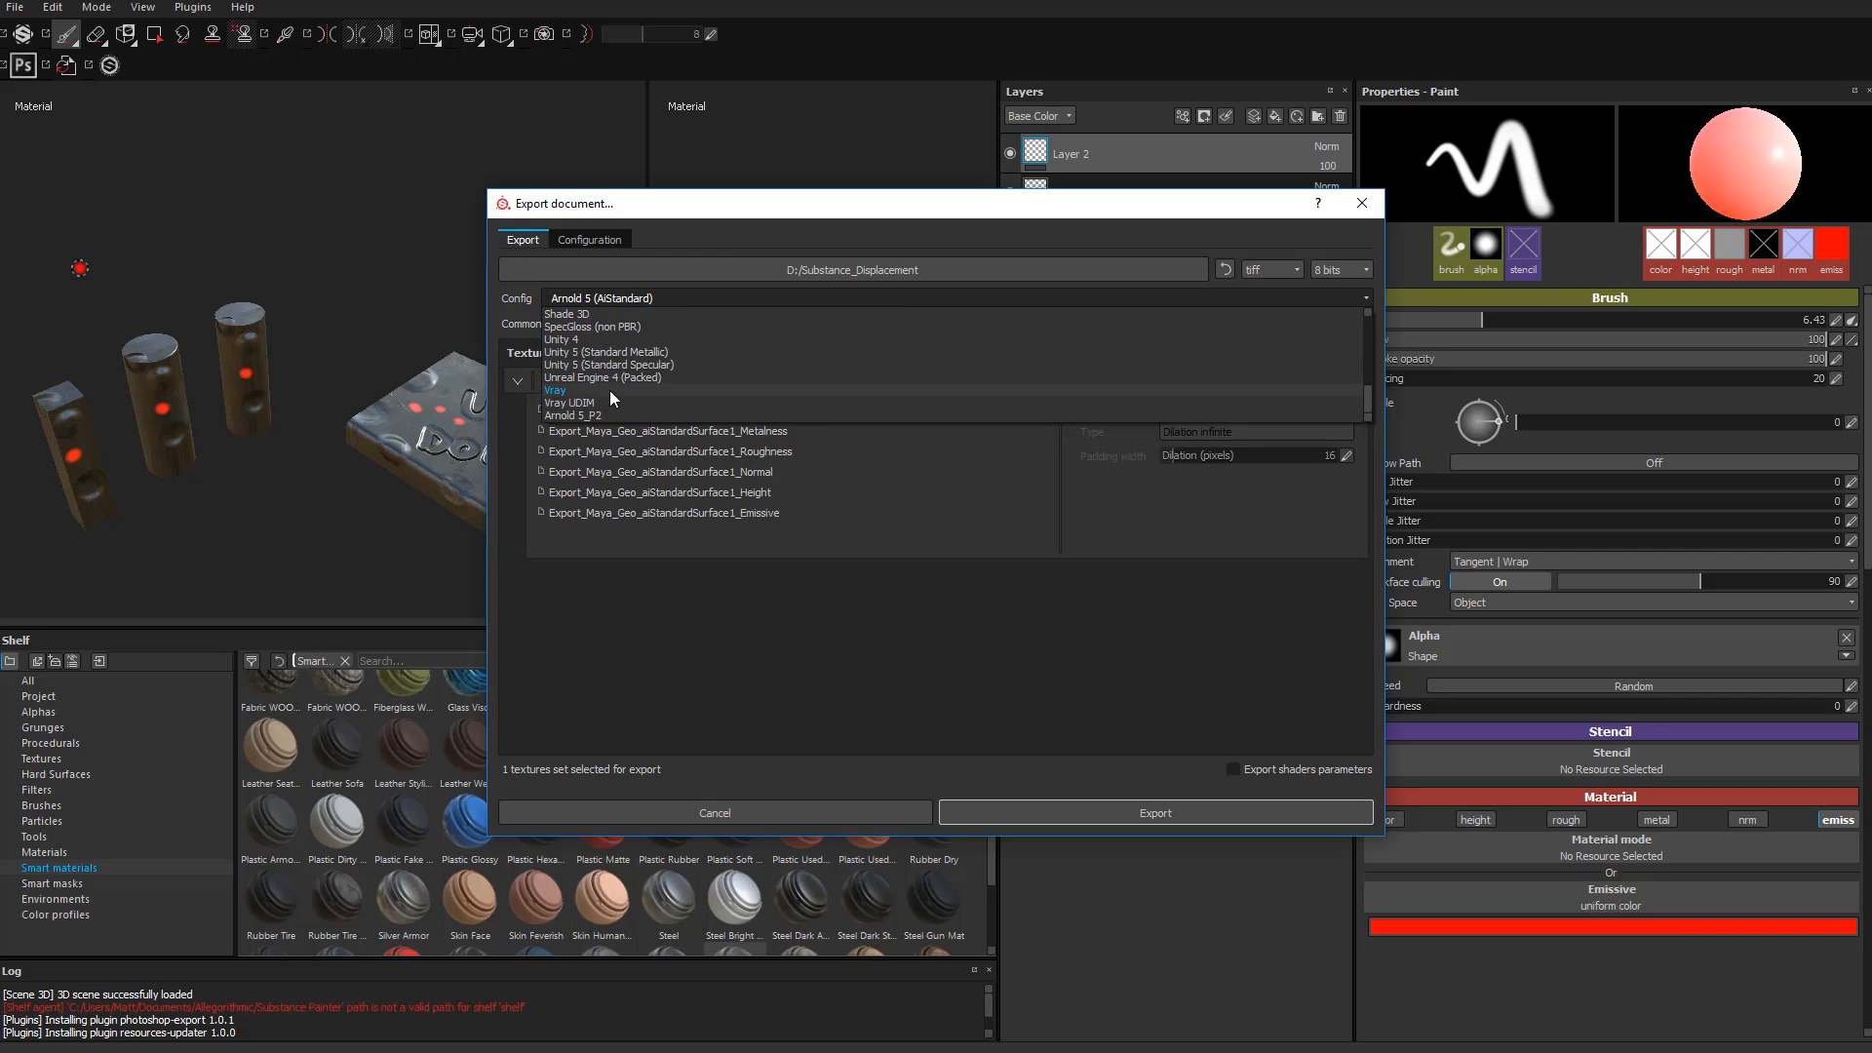
pyautogui.click(597, 413)
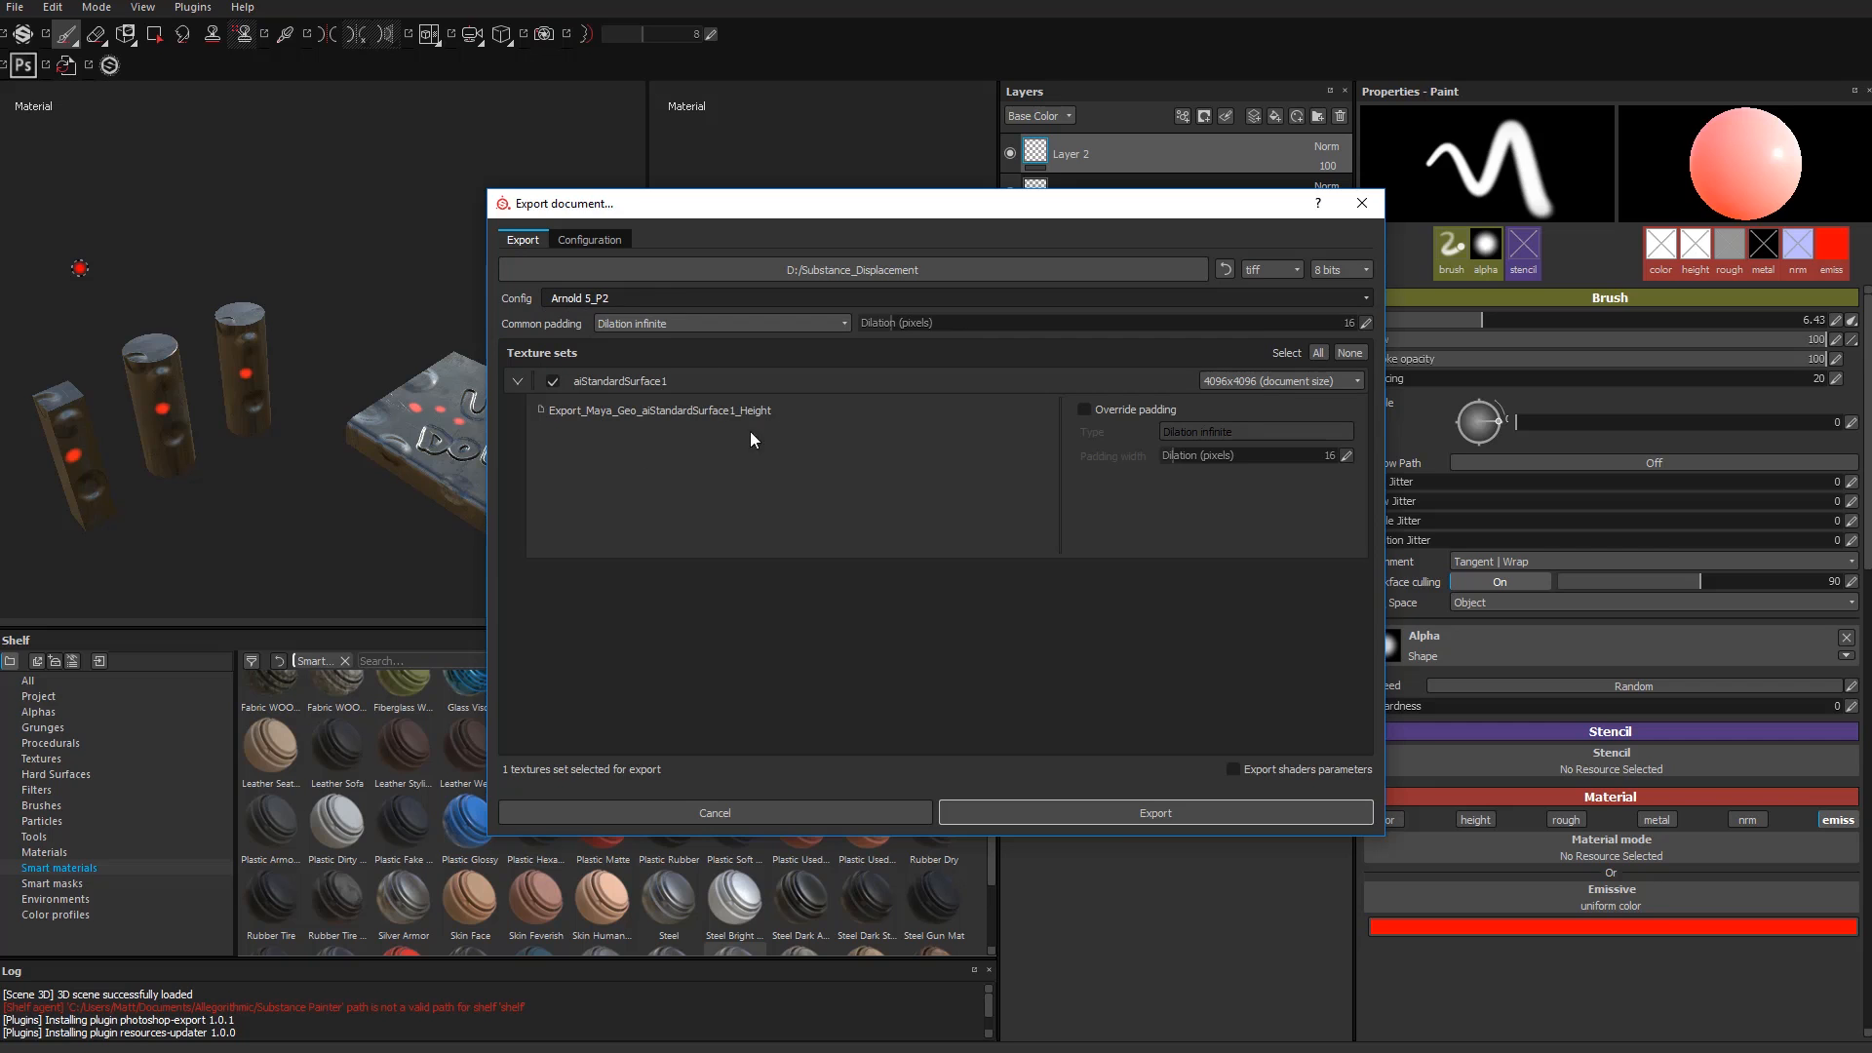
# Step: Set the export bit depth to 32f bits and keep tiff as the file format
pyautogui.click(1353, 273)
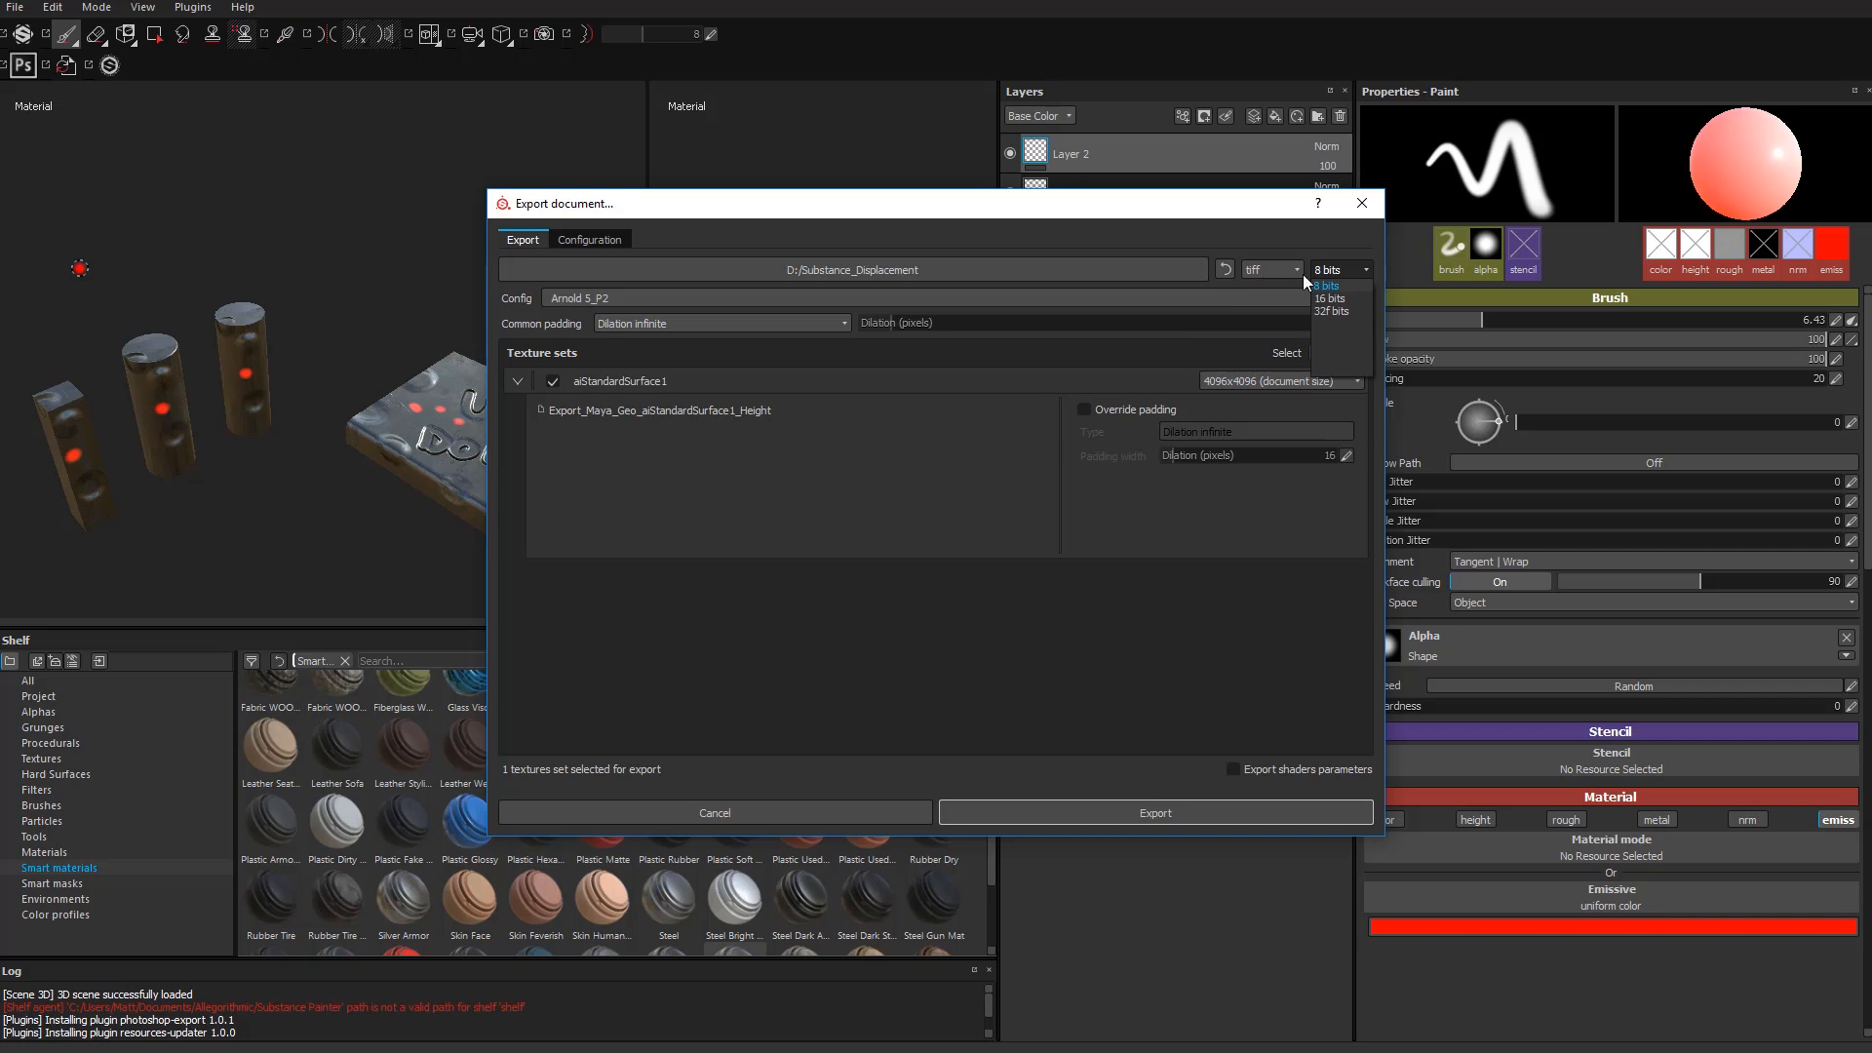
pyautogui.click(1348, 308)
pyautogui.click(1268, 271)
pyautogui.click(1255, 275)
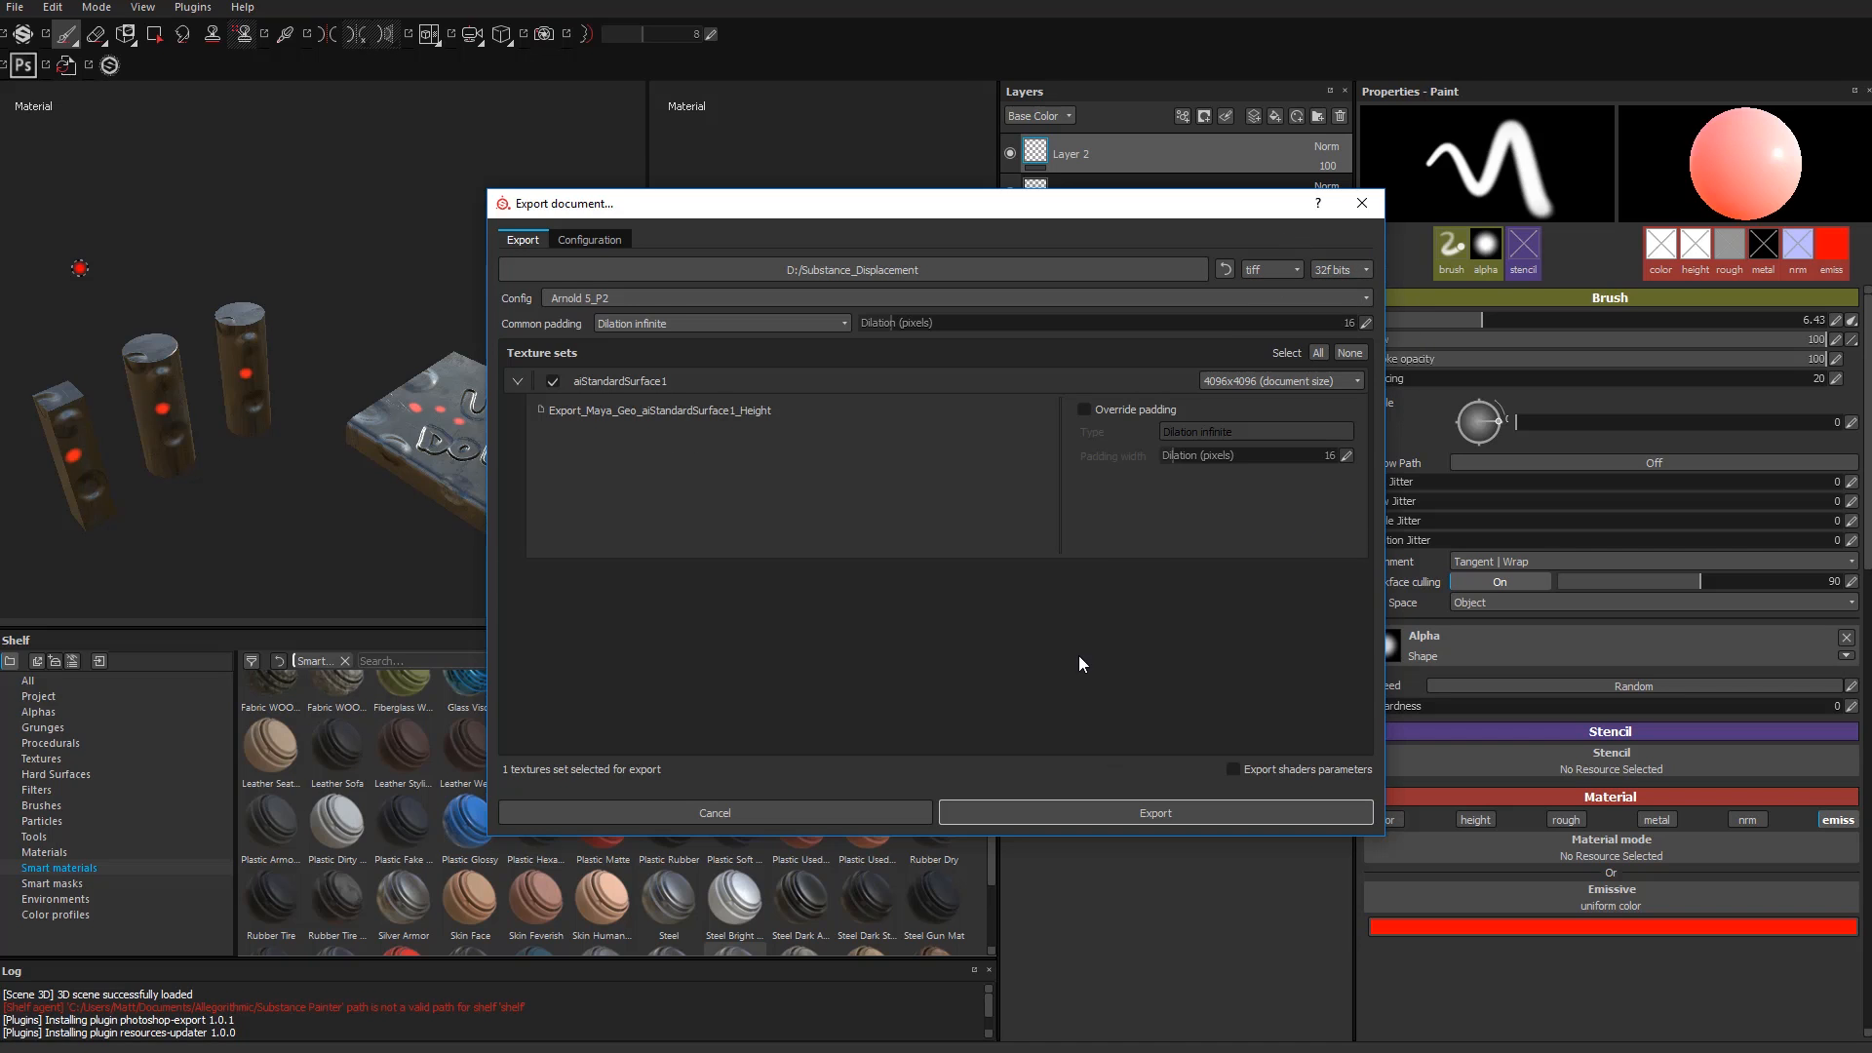
# Step: Export the Height map and check its file in the Substance_Displacement output folder
pyautogui.click(1098, 817)
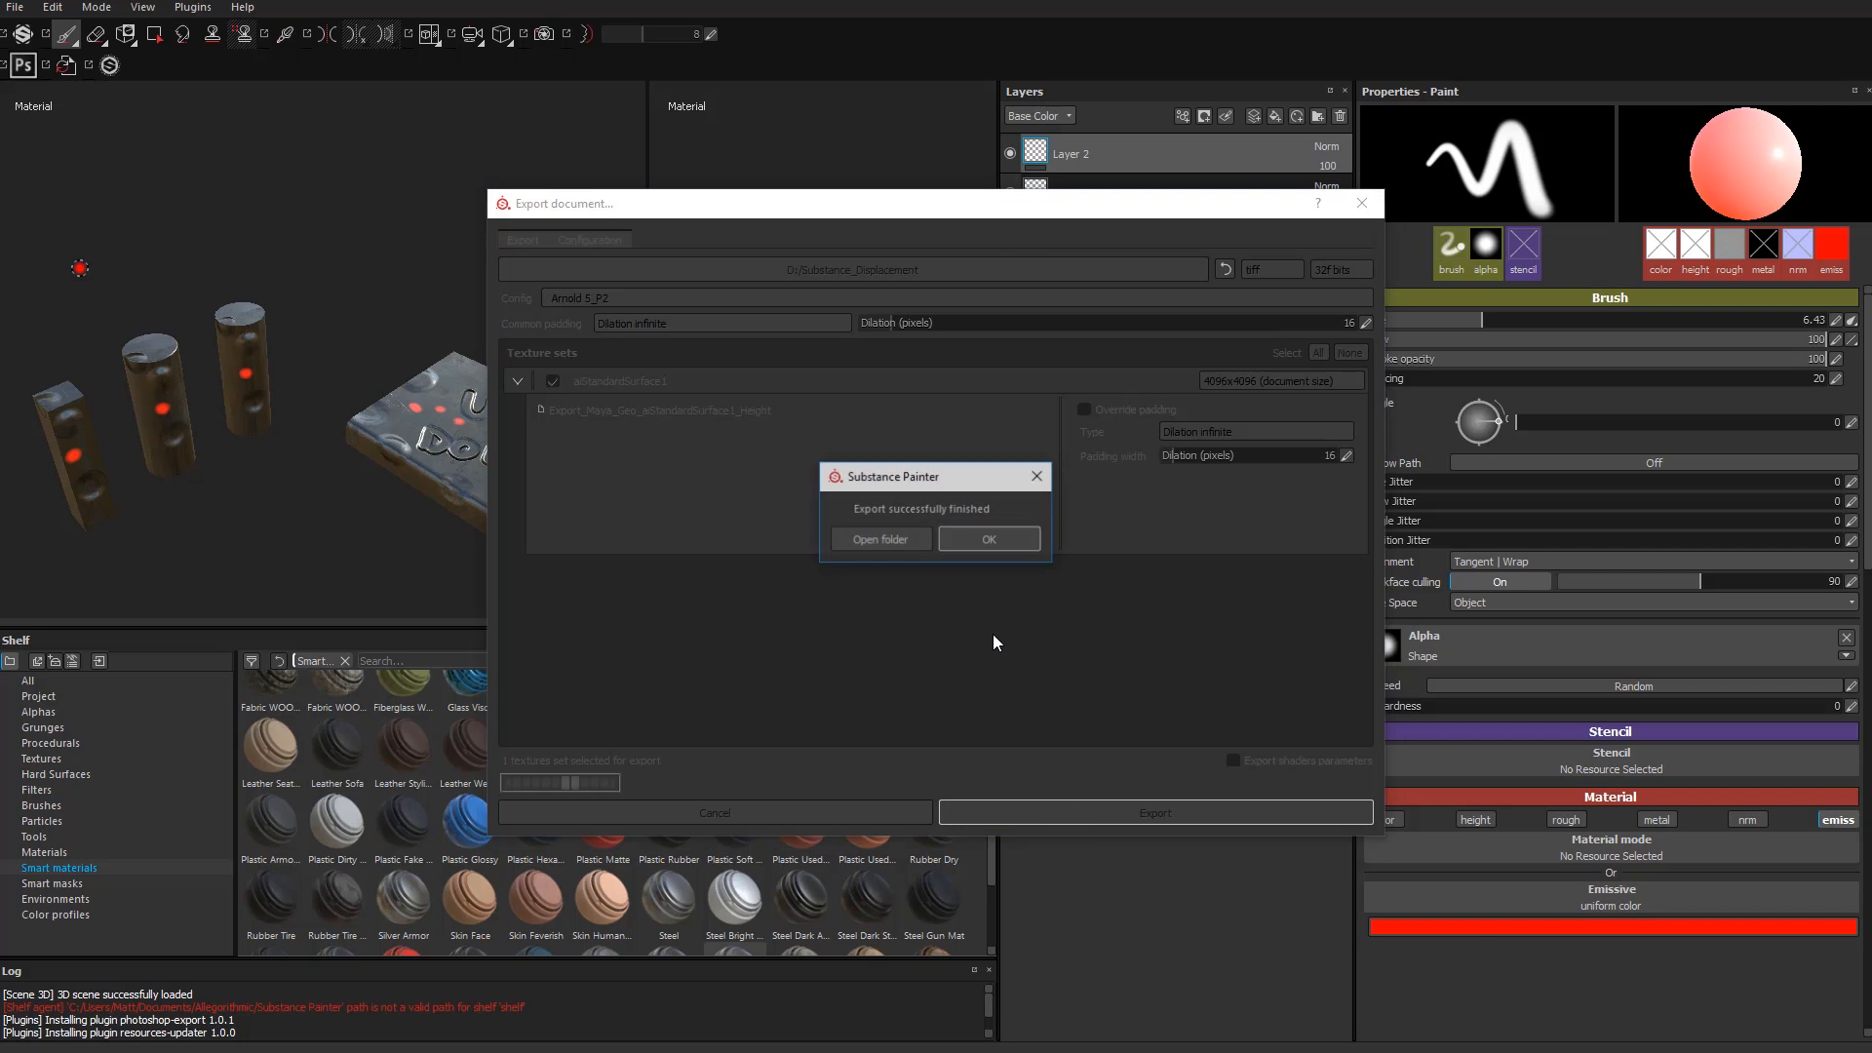
pyautogui.click(895, 539)
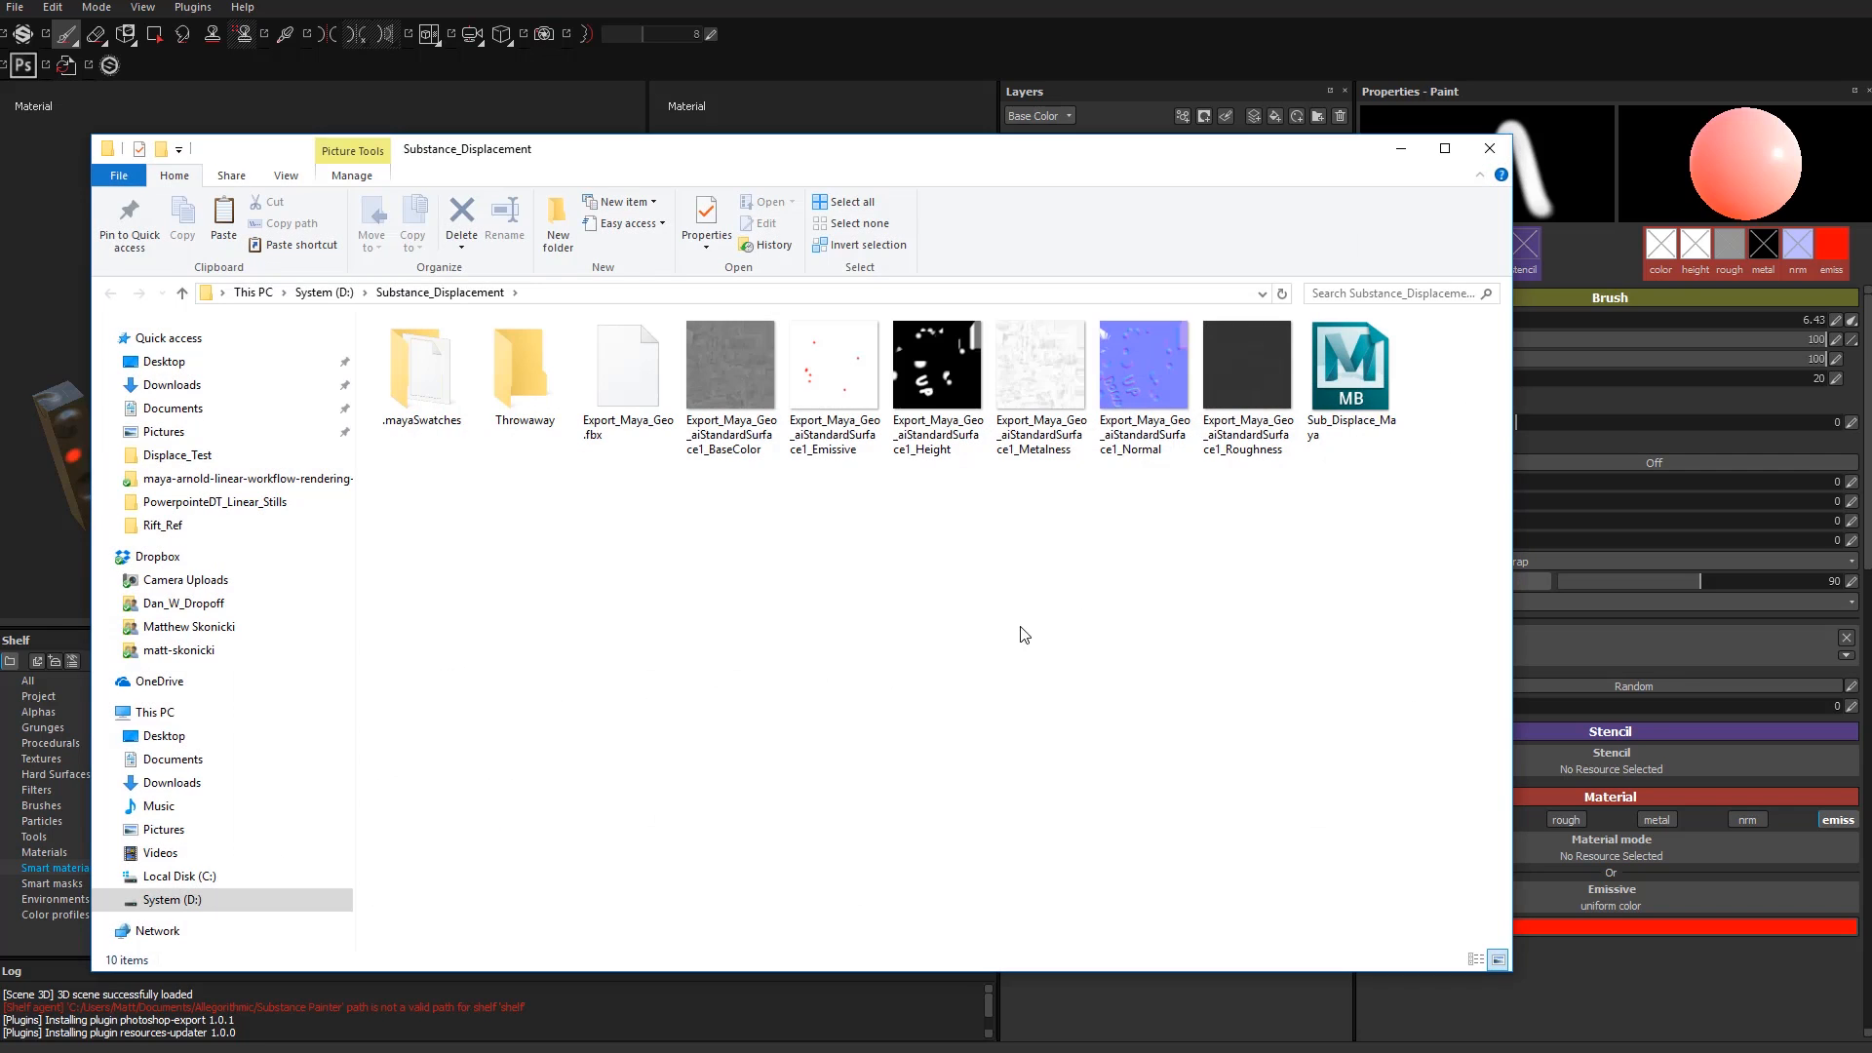
pyautogui.click(968, 413)
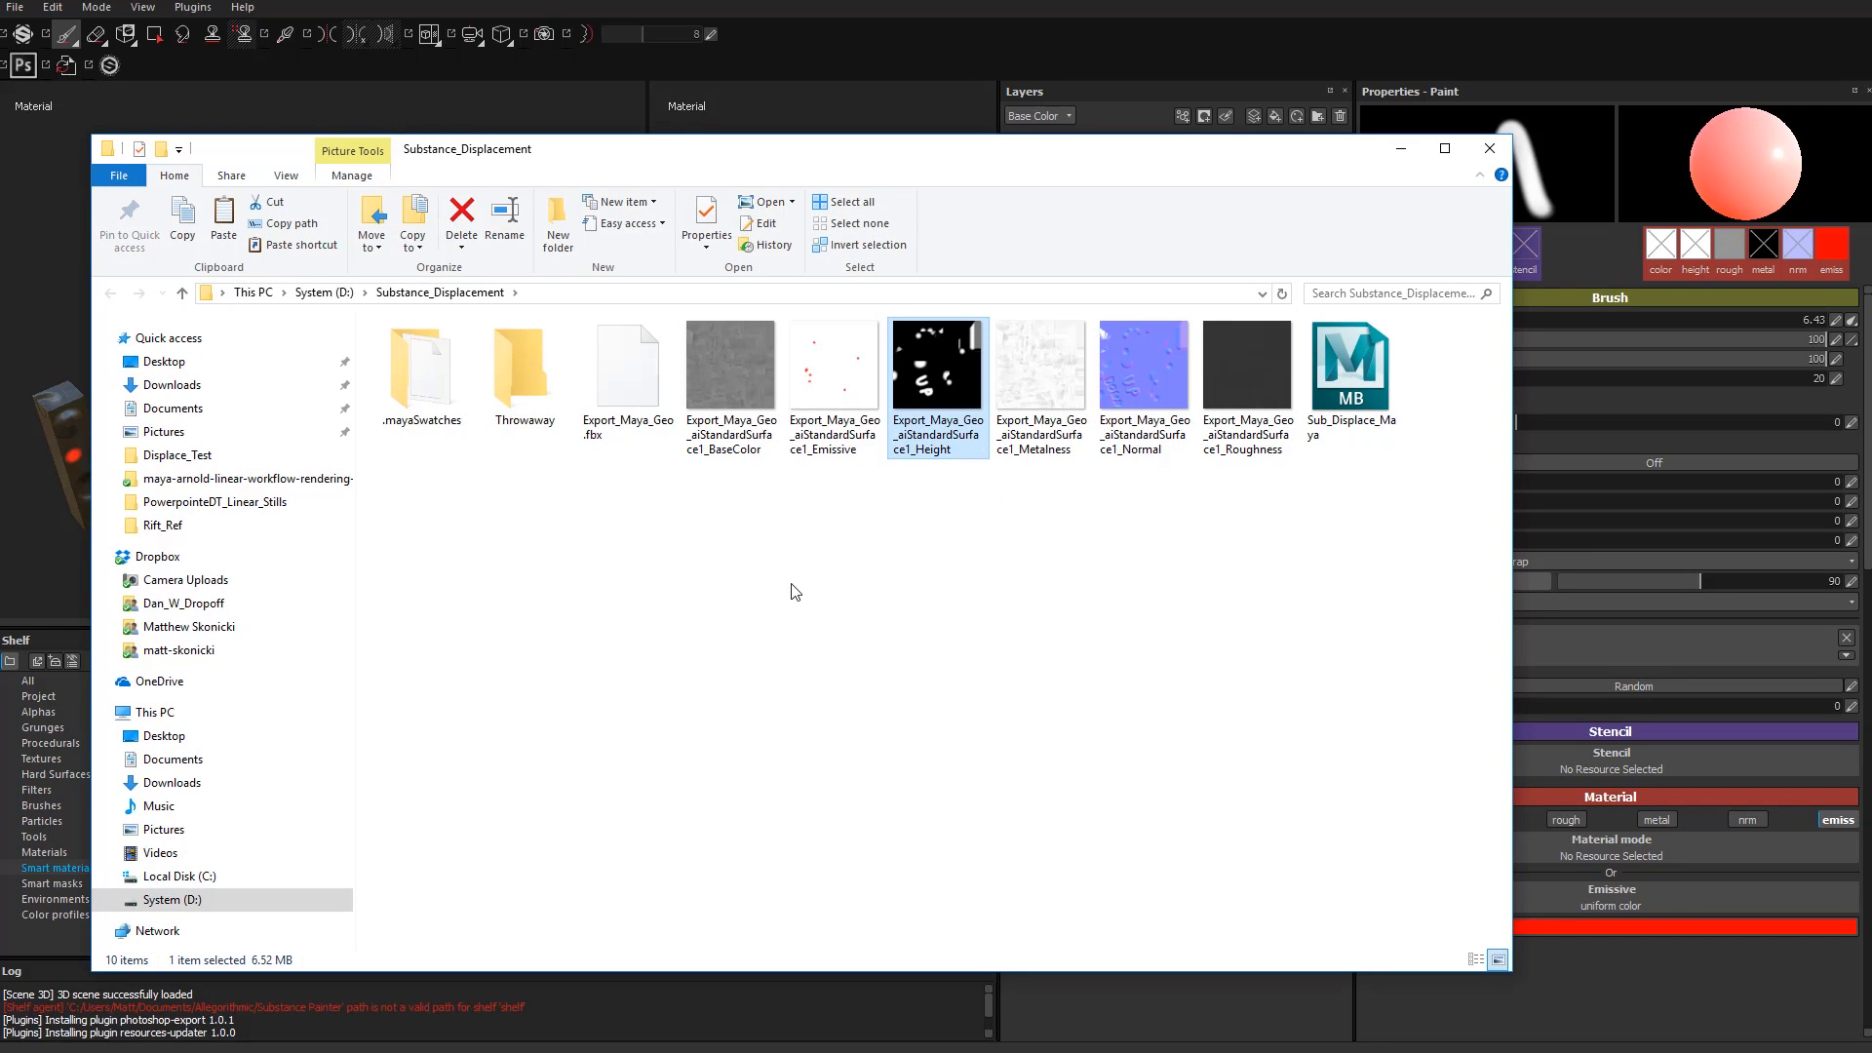
pyautogui.moveTo(941, 373)
pyautogui.click(1489, 148)
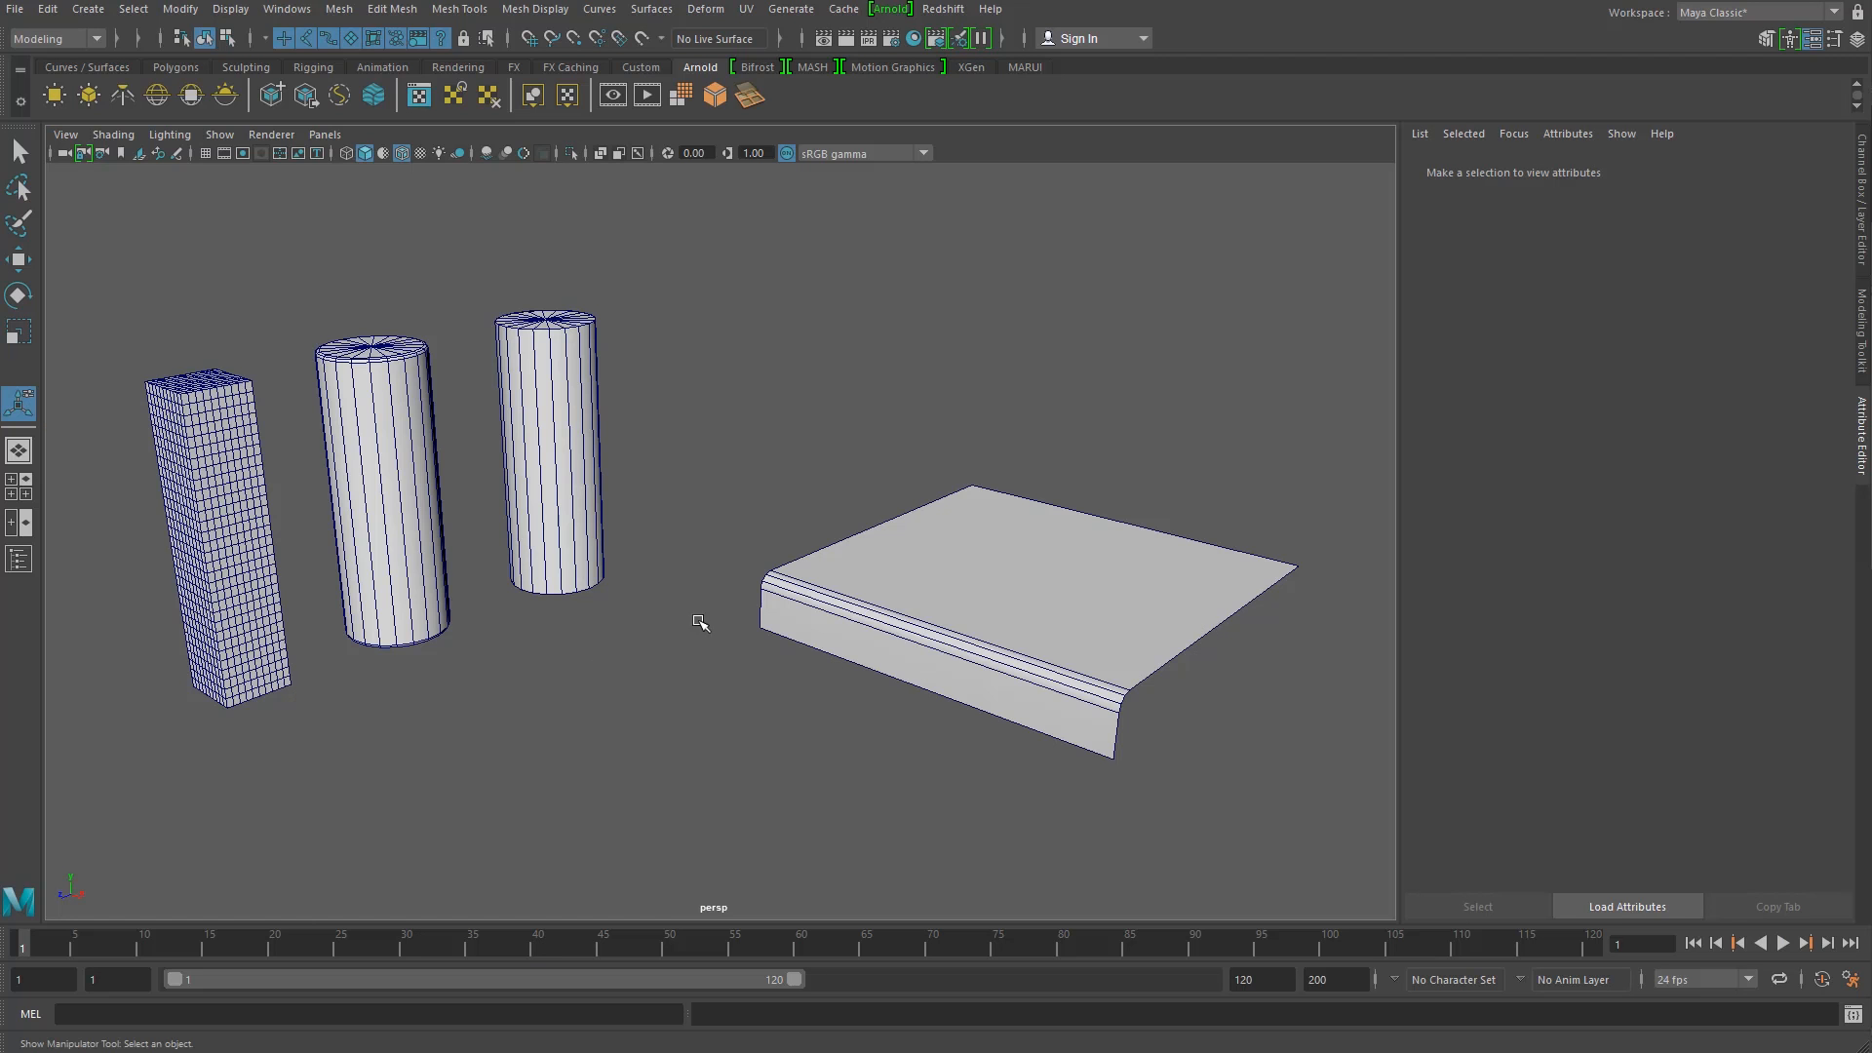
pyautogui.keyDown('alt'); pyautogui.moveTo(701, 625); pyautogui.dragTo(571, 622); pyautogui.keyUp('alt')
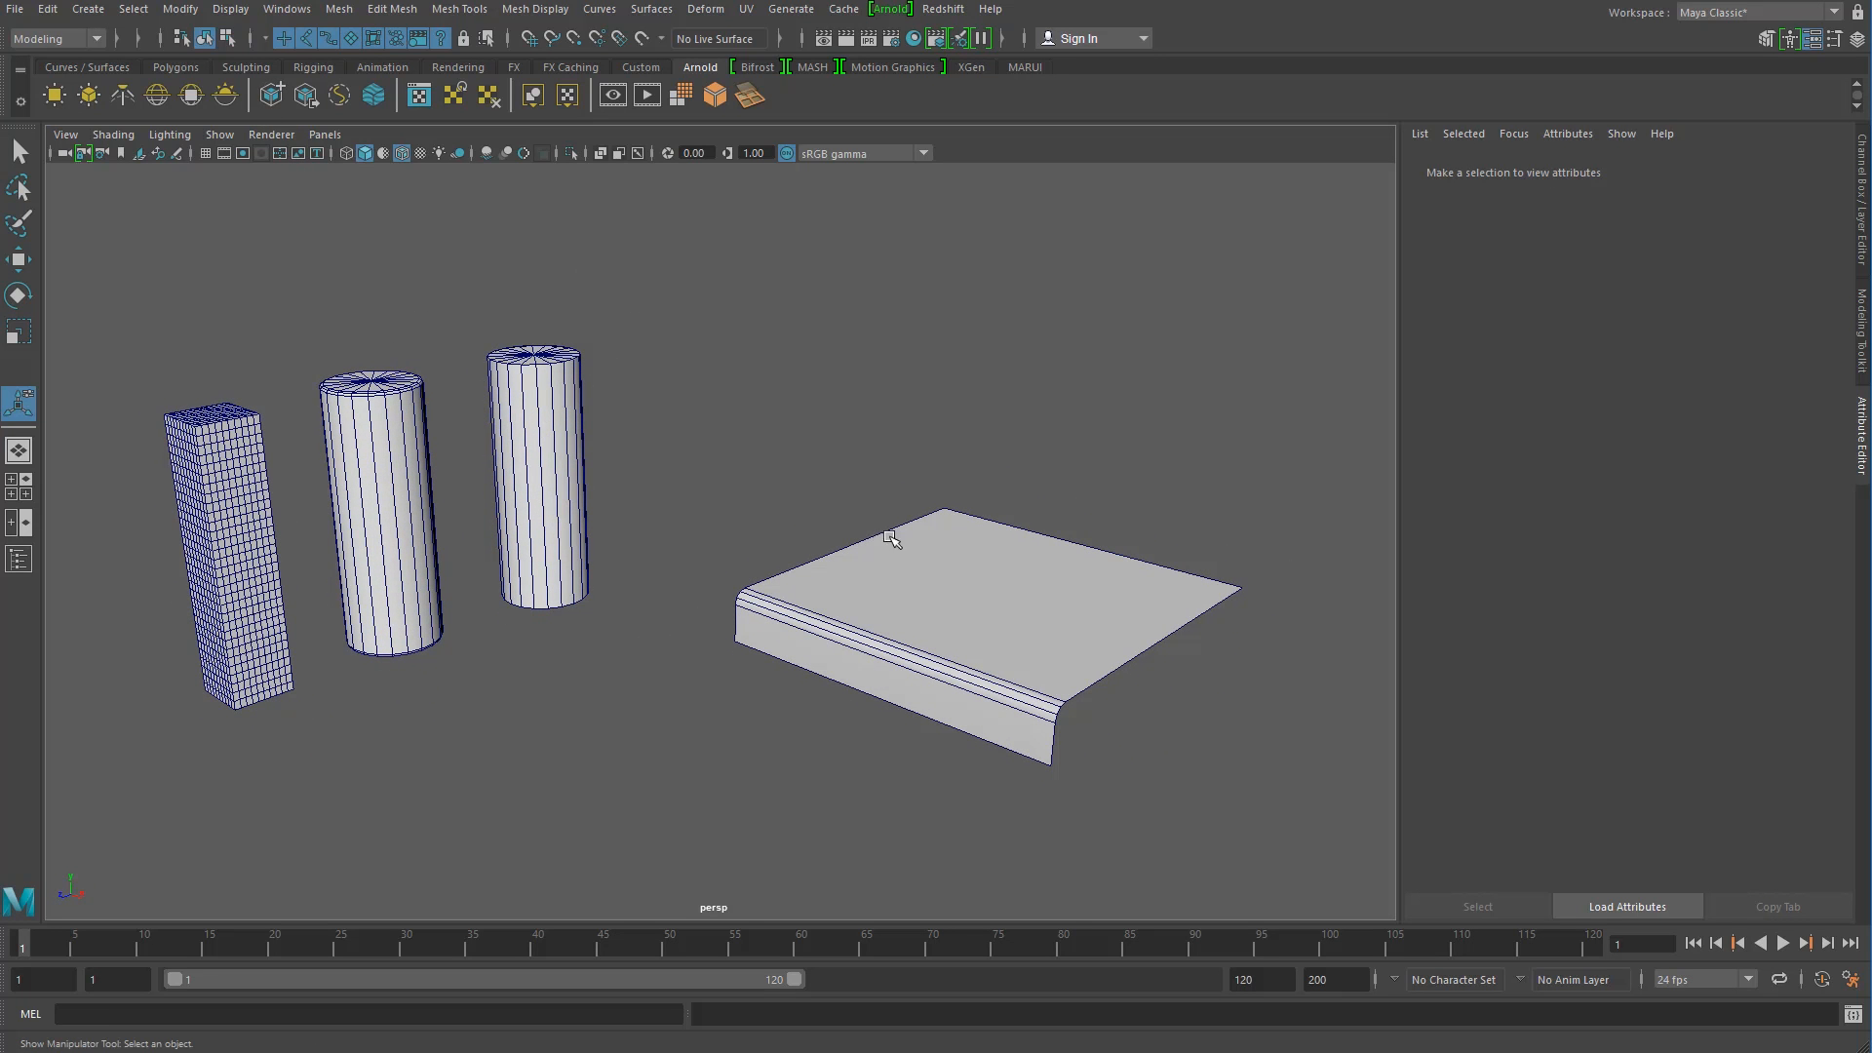
pyautogui.keyDown('alt'); pyautogui.moveTo(682, 518); pyautogui.dragTo(719, 559); pyautogui.keyUp('alt')
pyautogui.keyDown('alt'); pyautogui.moveTo(719, 559); pyautogui.dragTo(715, 547, button='middle'); pyautogui.keyUp('alt')
pyautogui.keyDown('alt'); pyautogui.moveTo(690, 514); pyautogui.dragTo(689, 552); pyautogui.keyUp('alt')
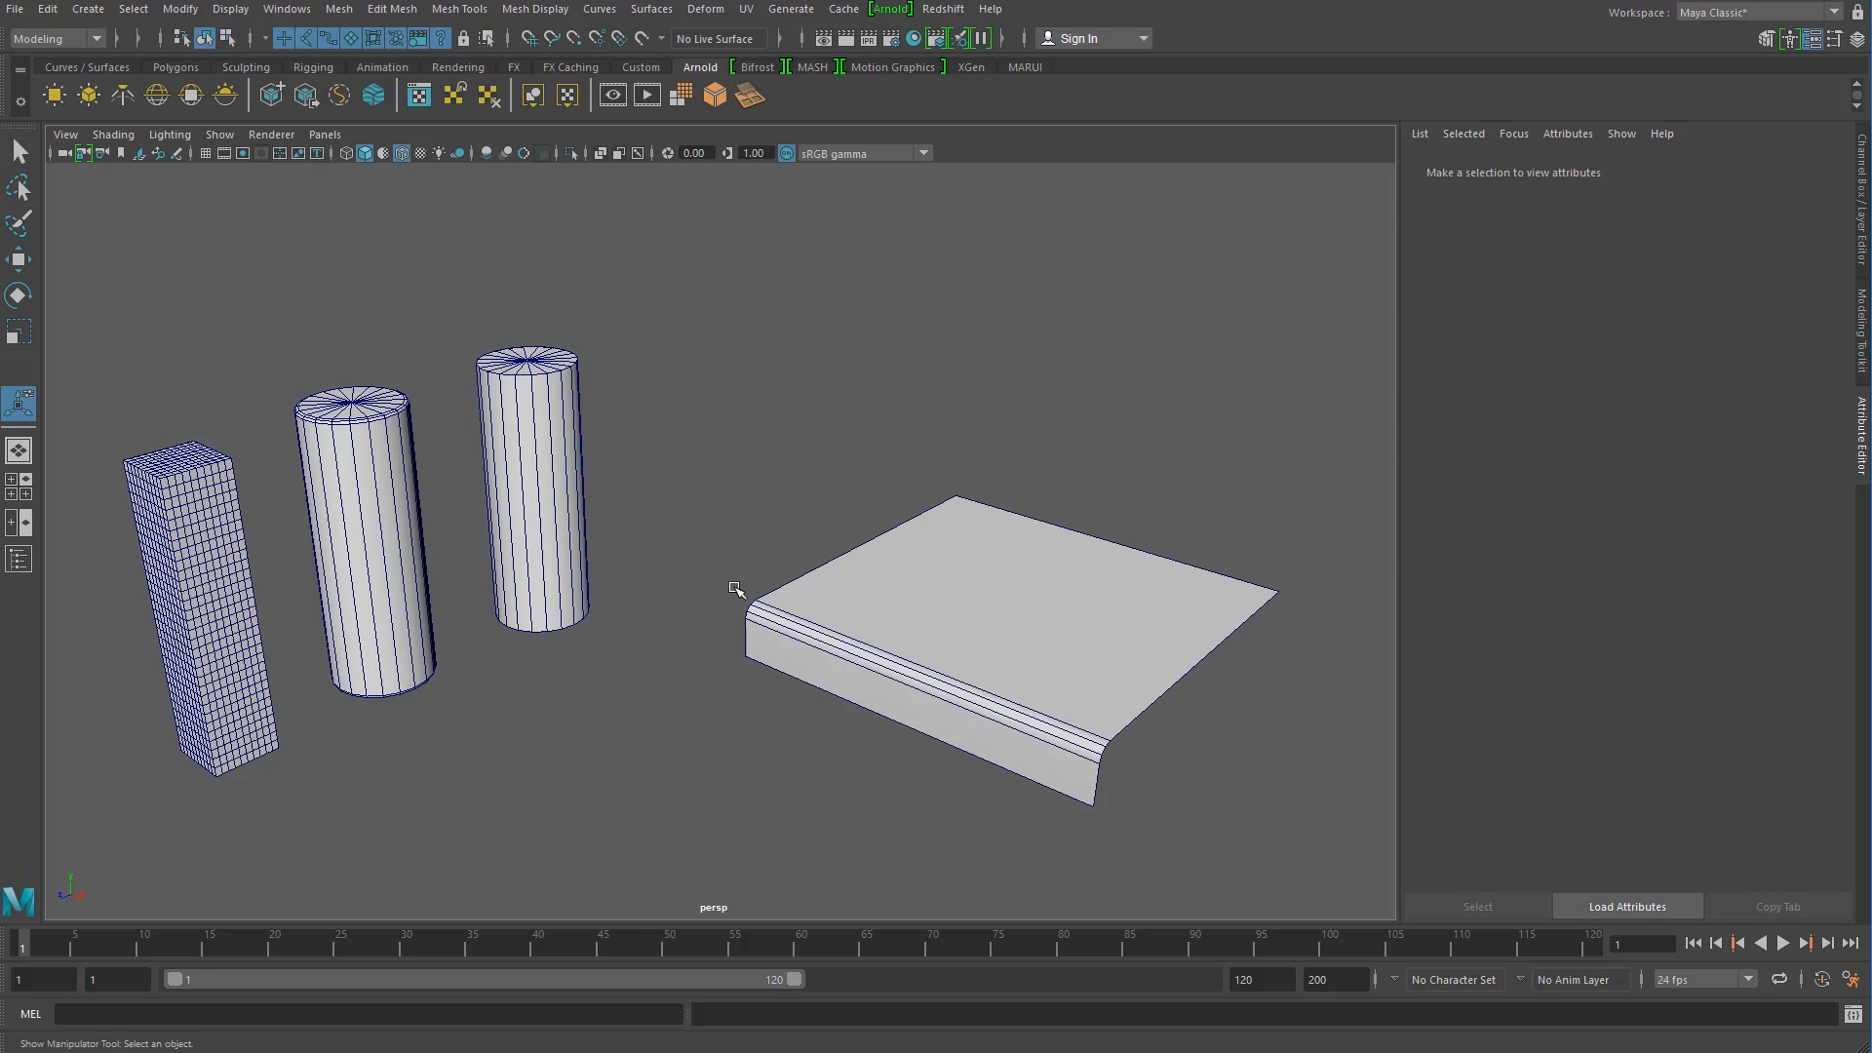
pyautogui.keyDown('alt'); pyautogui.moveTo(669, 597); pyautogui.dragTo(676, 615); pyautogui.keyUp('alt')
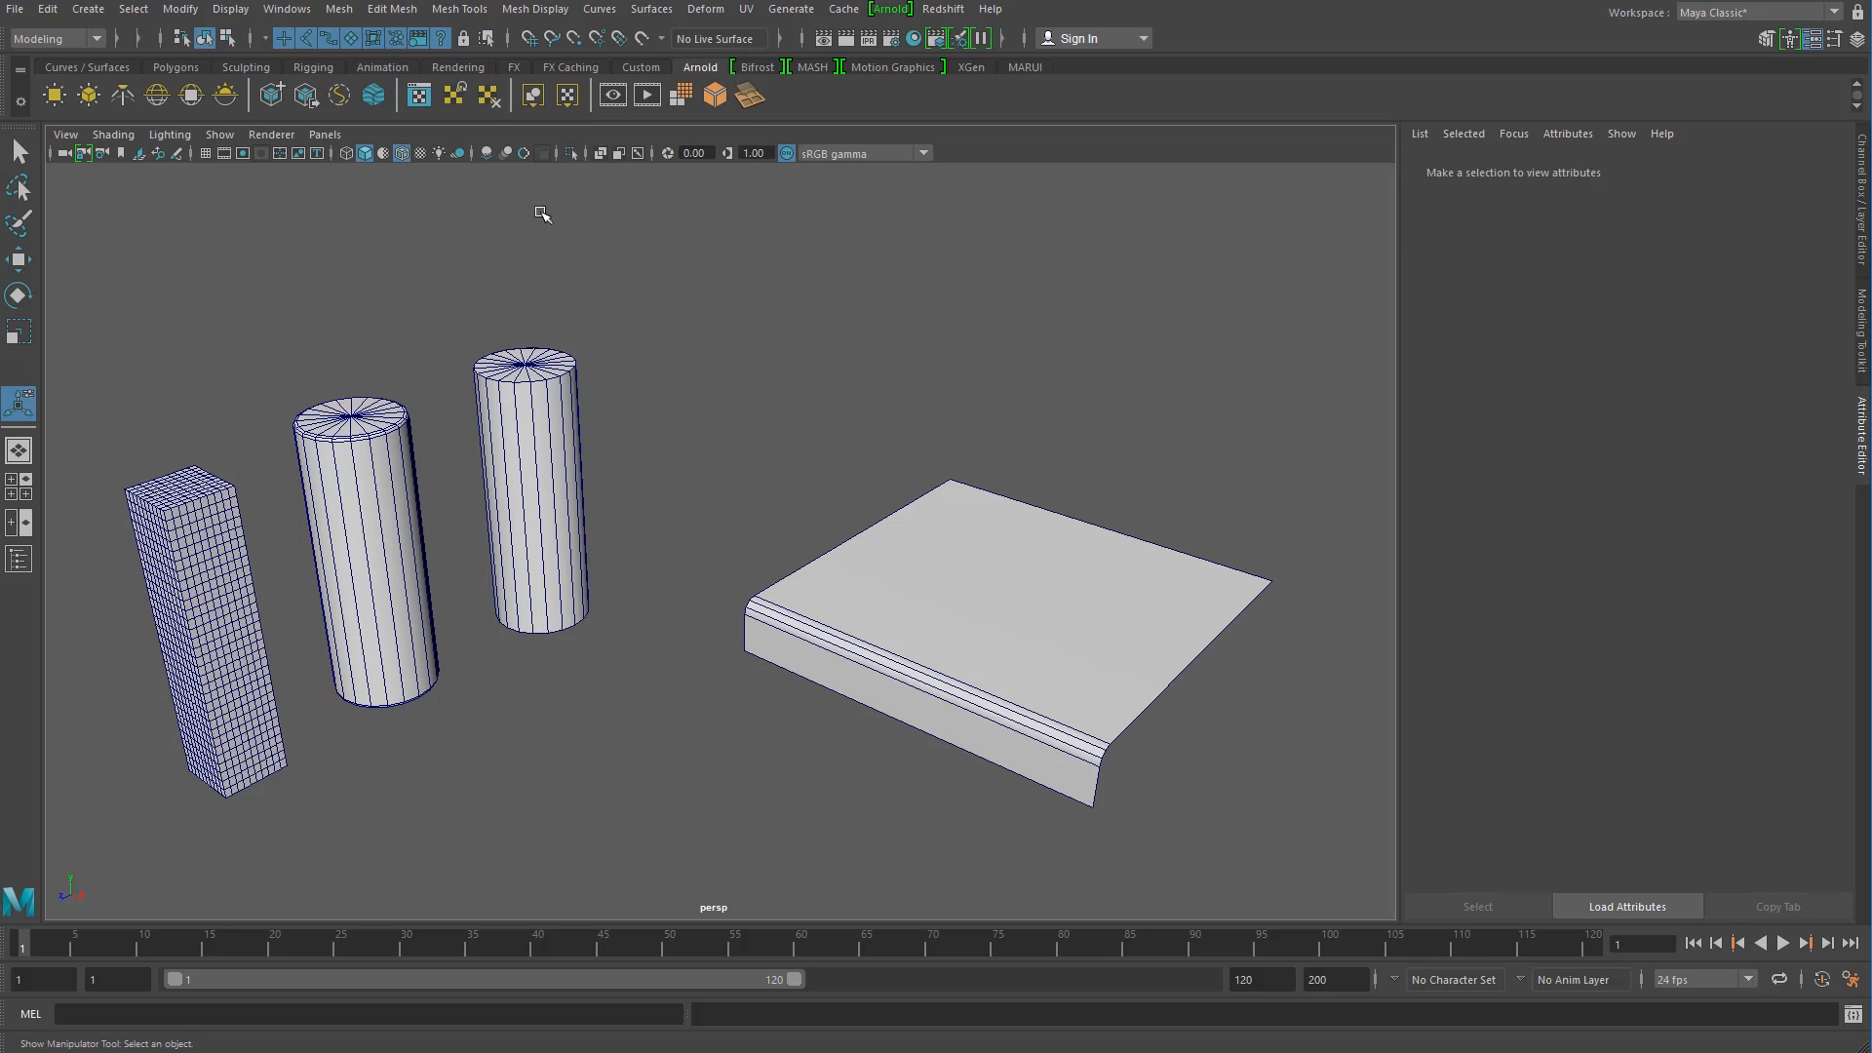
# Step: Open the Hypershade in Maya and move its window so that it fits fully on screen
pyautogui.click(276, 16)
pyautogui.moveTo(438, 137)
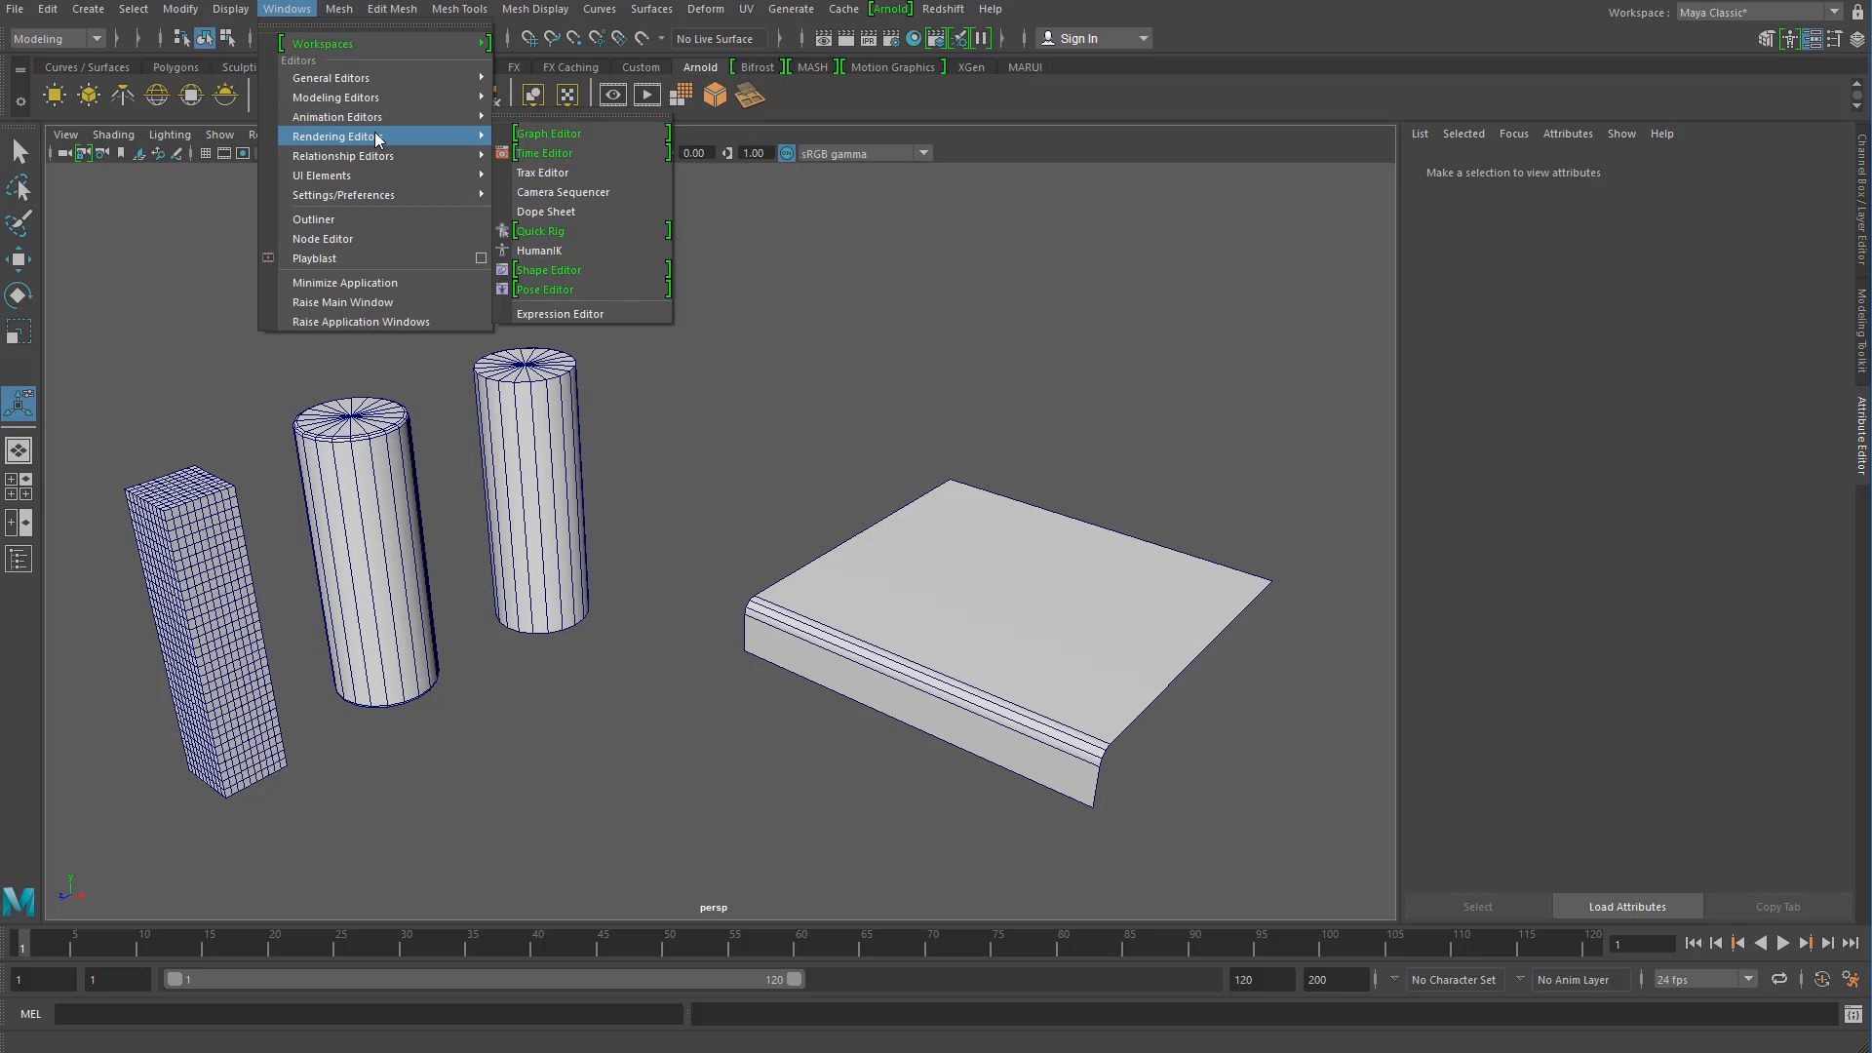
pyautogui.click(642, 192)
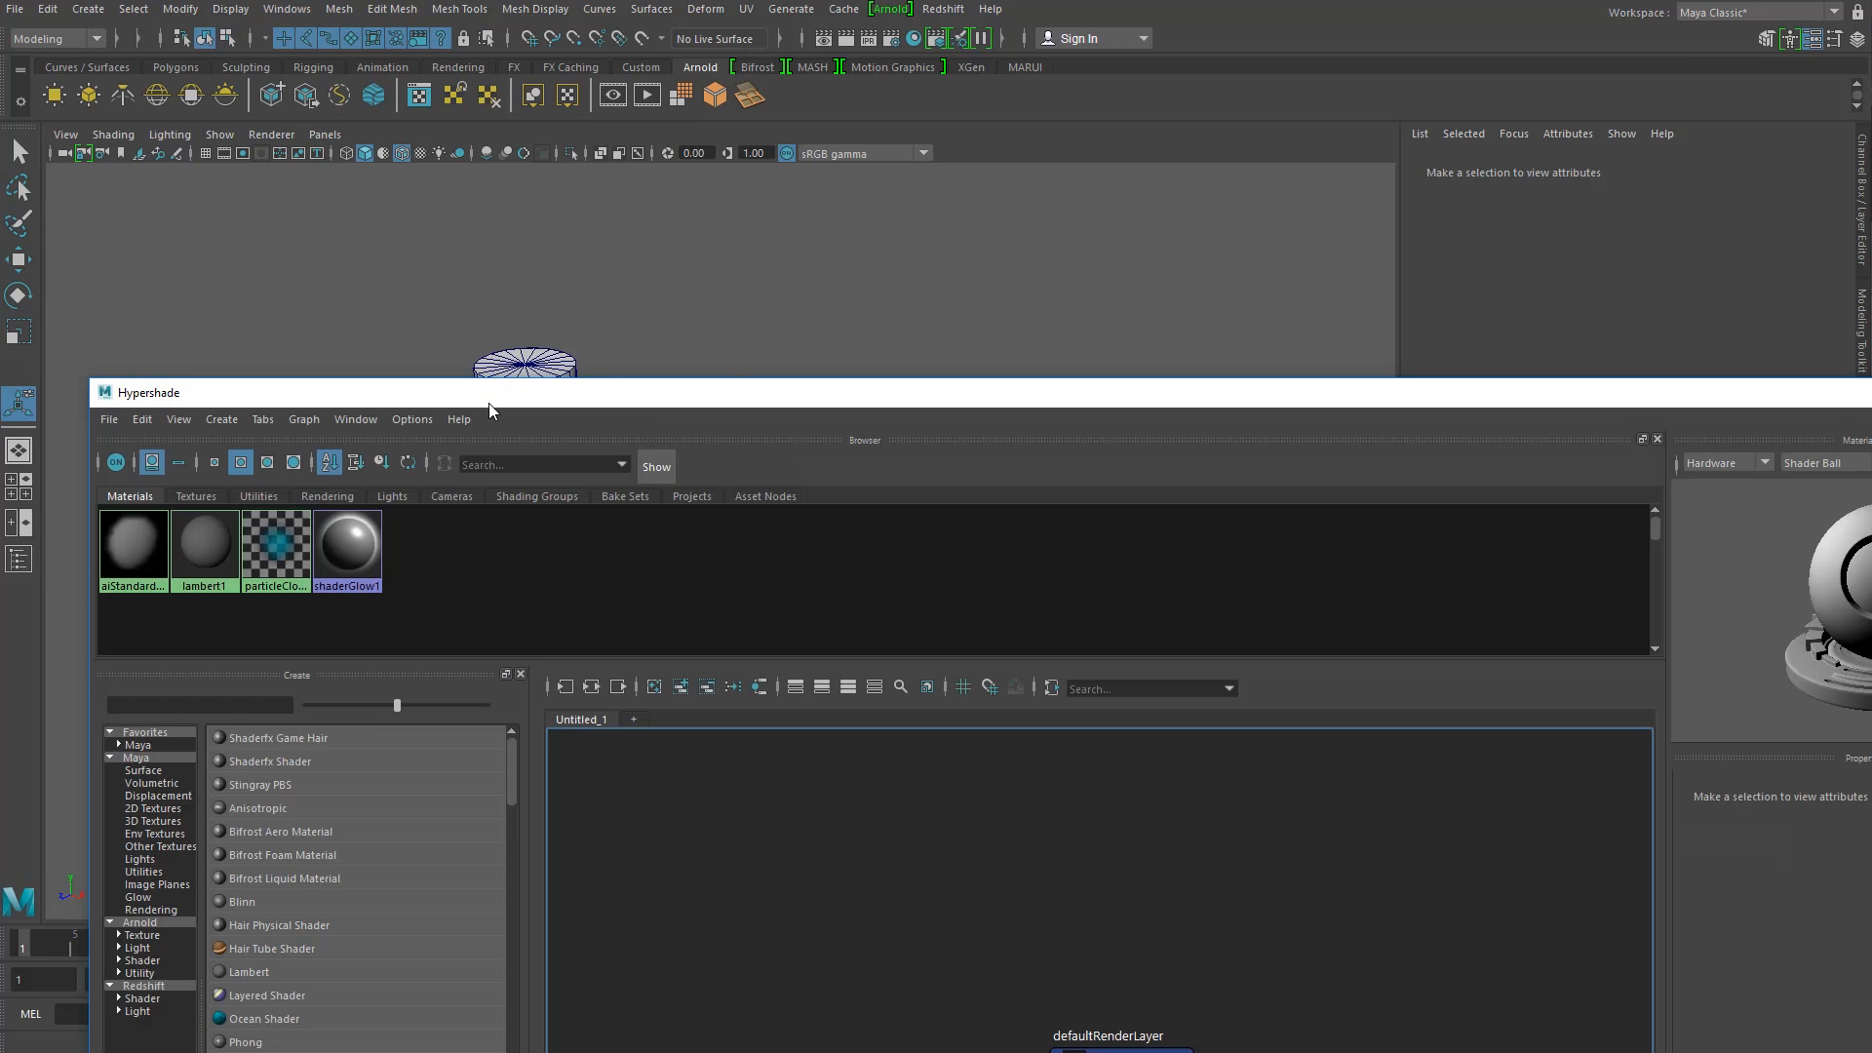
pyautogui.moveTo(490, 403); pyautogui.dragTo(545, 229)
pyautogui.moveTo(148, 204); pyautogui.dragTo(662, 560)
pyautogui.moveTo(930, 575); pyautogui.dragTo(424, 140)
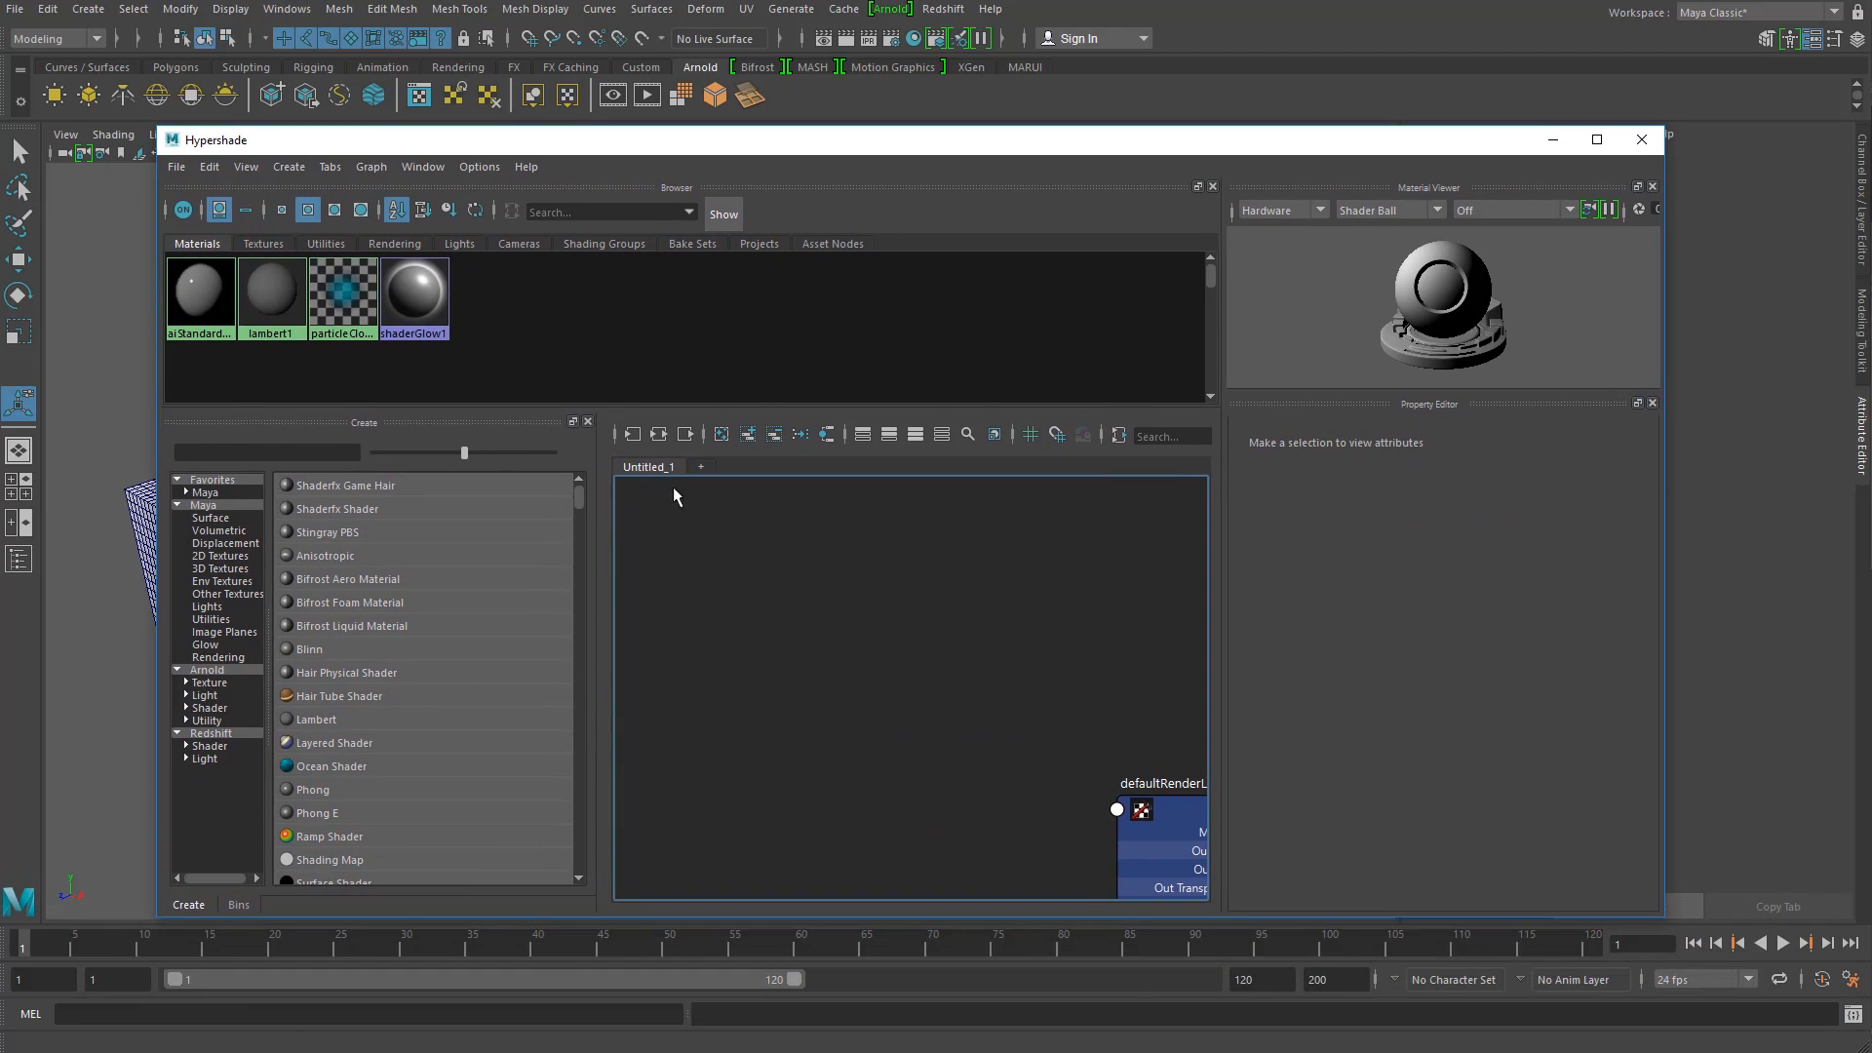
# Step: Graph the aiStandardSurface1 material network in the Hypershade work area and select the material node
pyautogui.moveTo(202, 289); pyautogui.dragTo(211, 351, button='right')
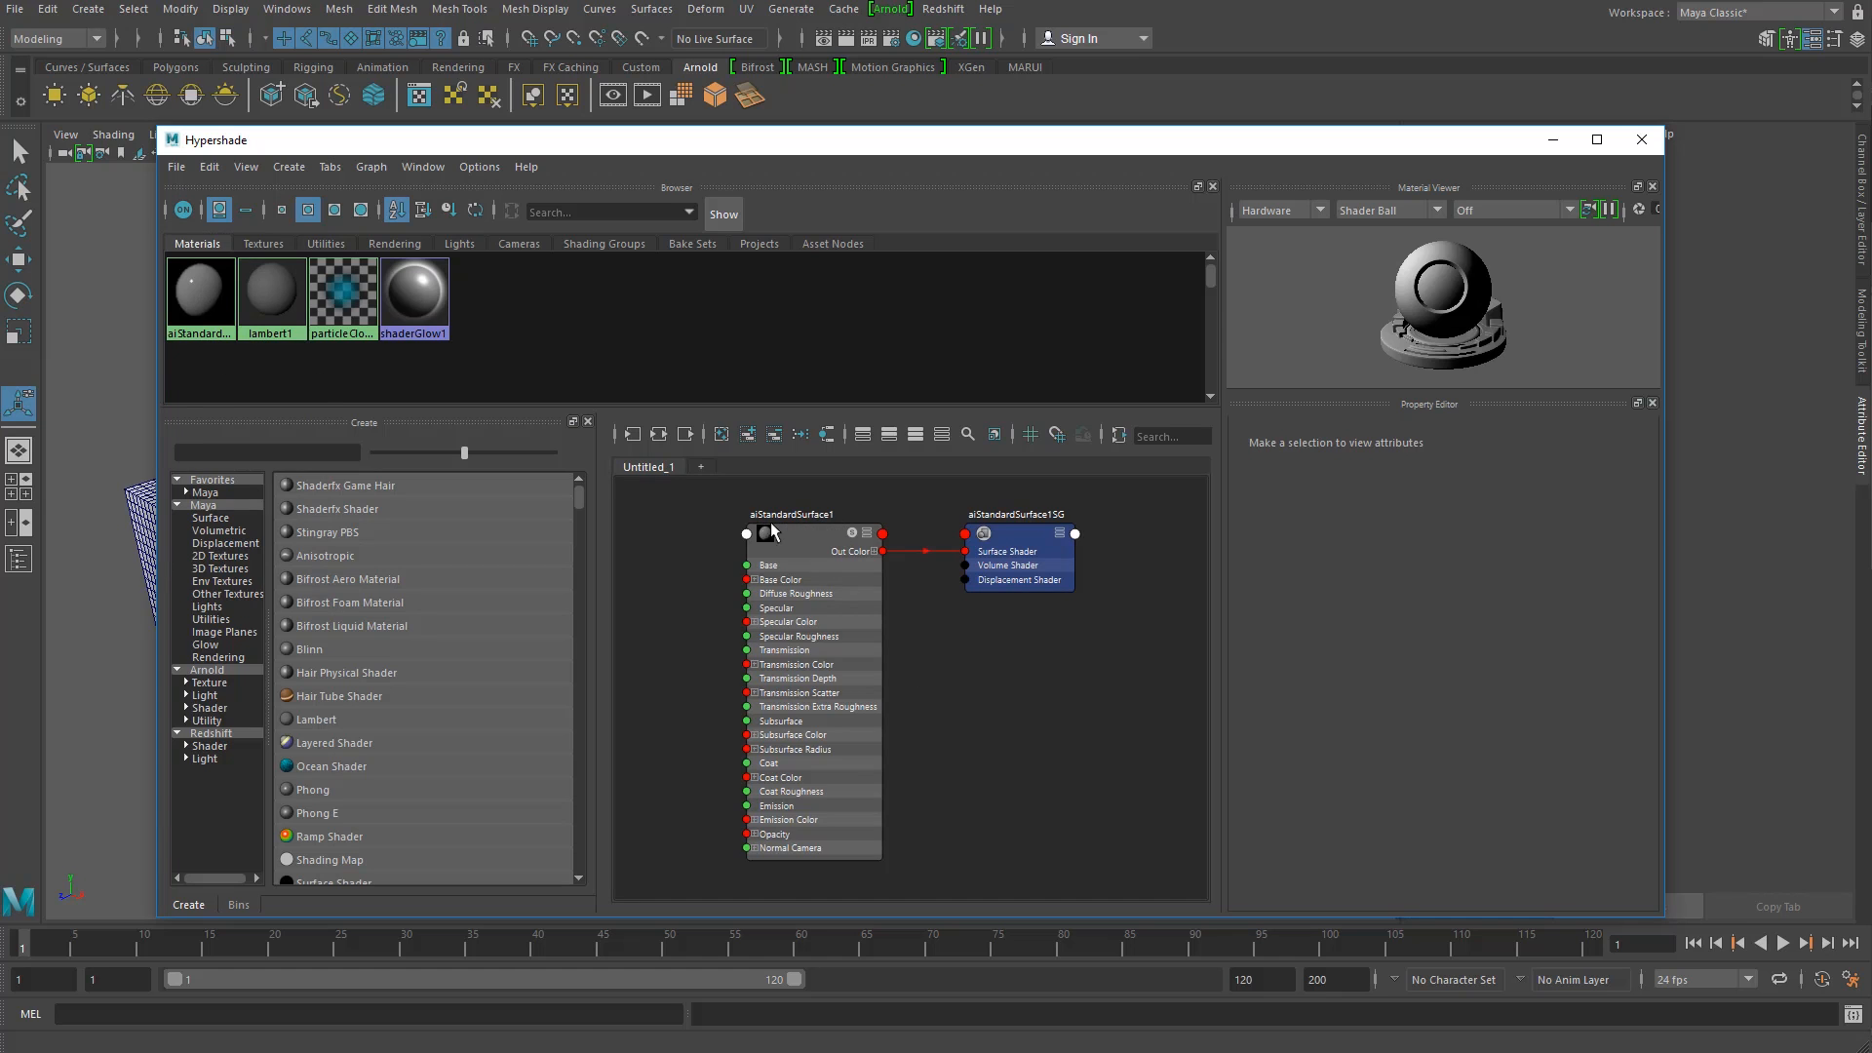
pyautogui.moveTo(713, 508); pyautogui.dragTo(1184, 883)
pyautogui.click(838, 603)
pyautogui.scroll(-3, 800, 624)
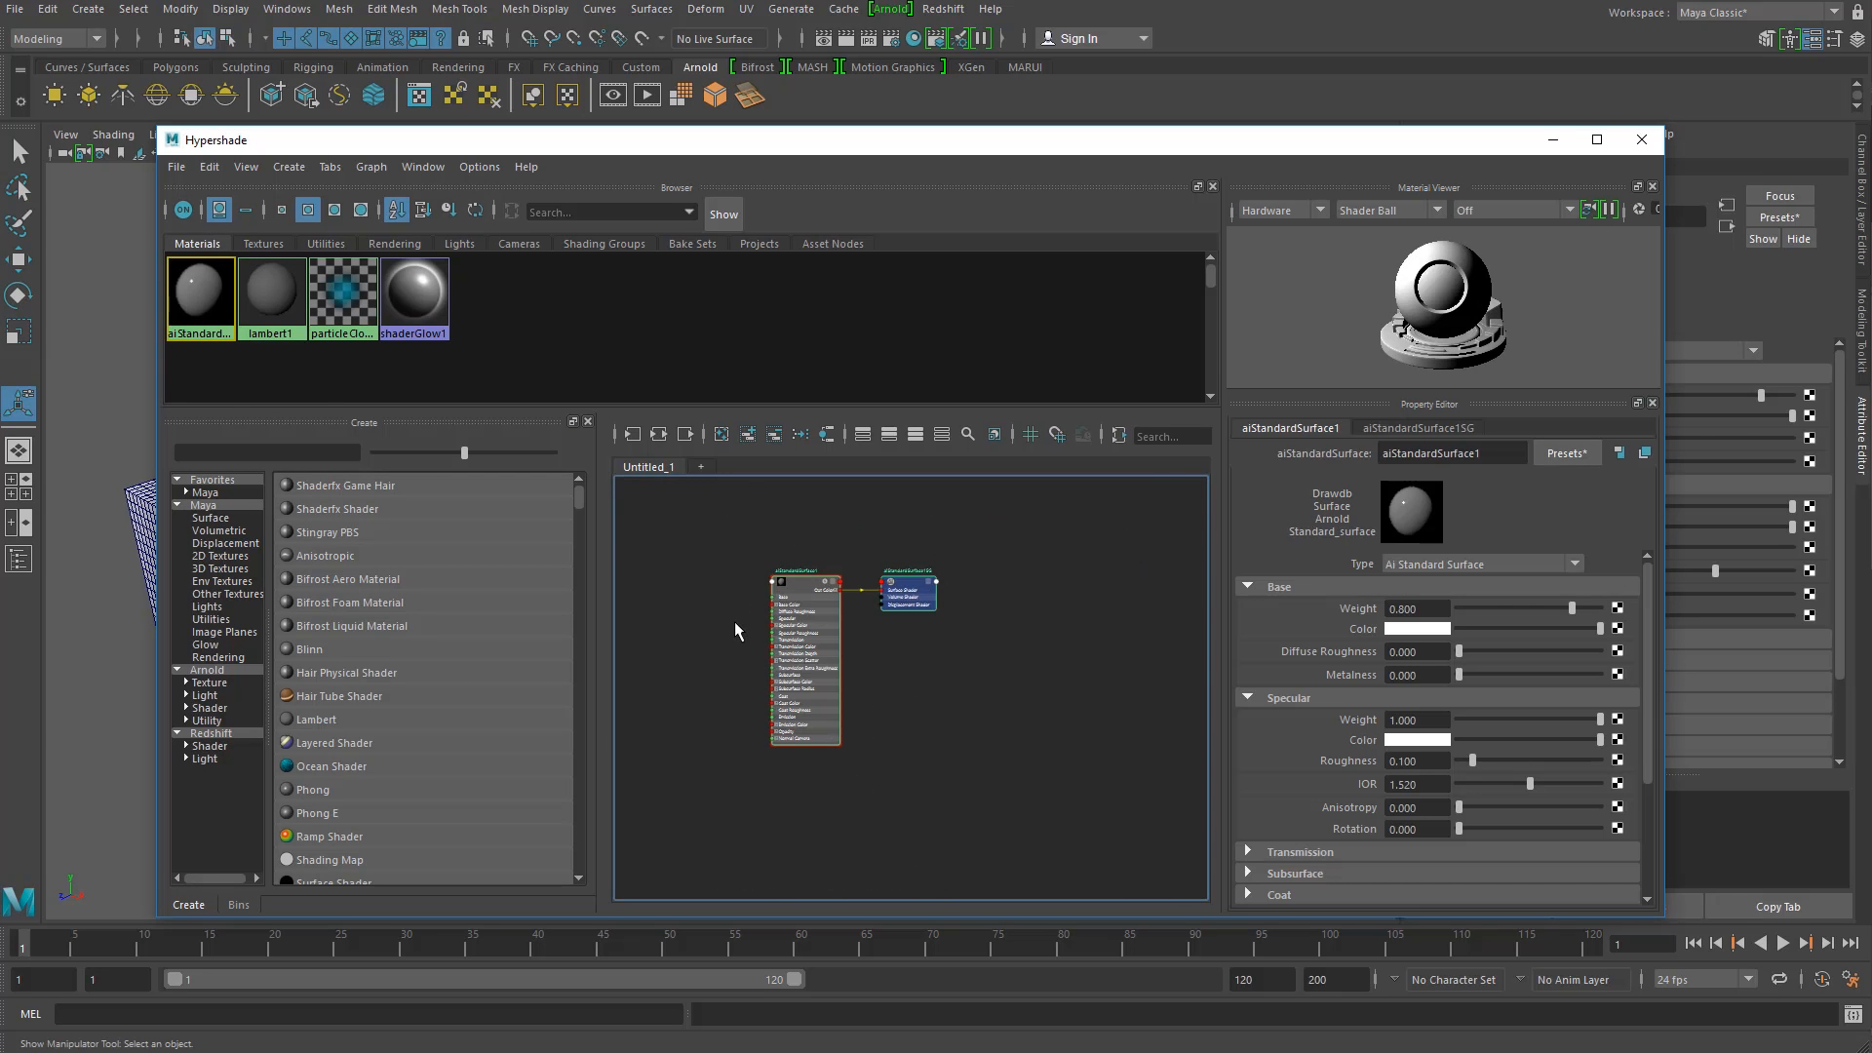
pyautogui.keyDown('alt'); pyautogui.moveTo(687, 634); pyautogui.dragTo(855, 625, button='middle'); pyautogui.keyUp('alt')
pyautogui.scroll(3, 869, 632)
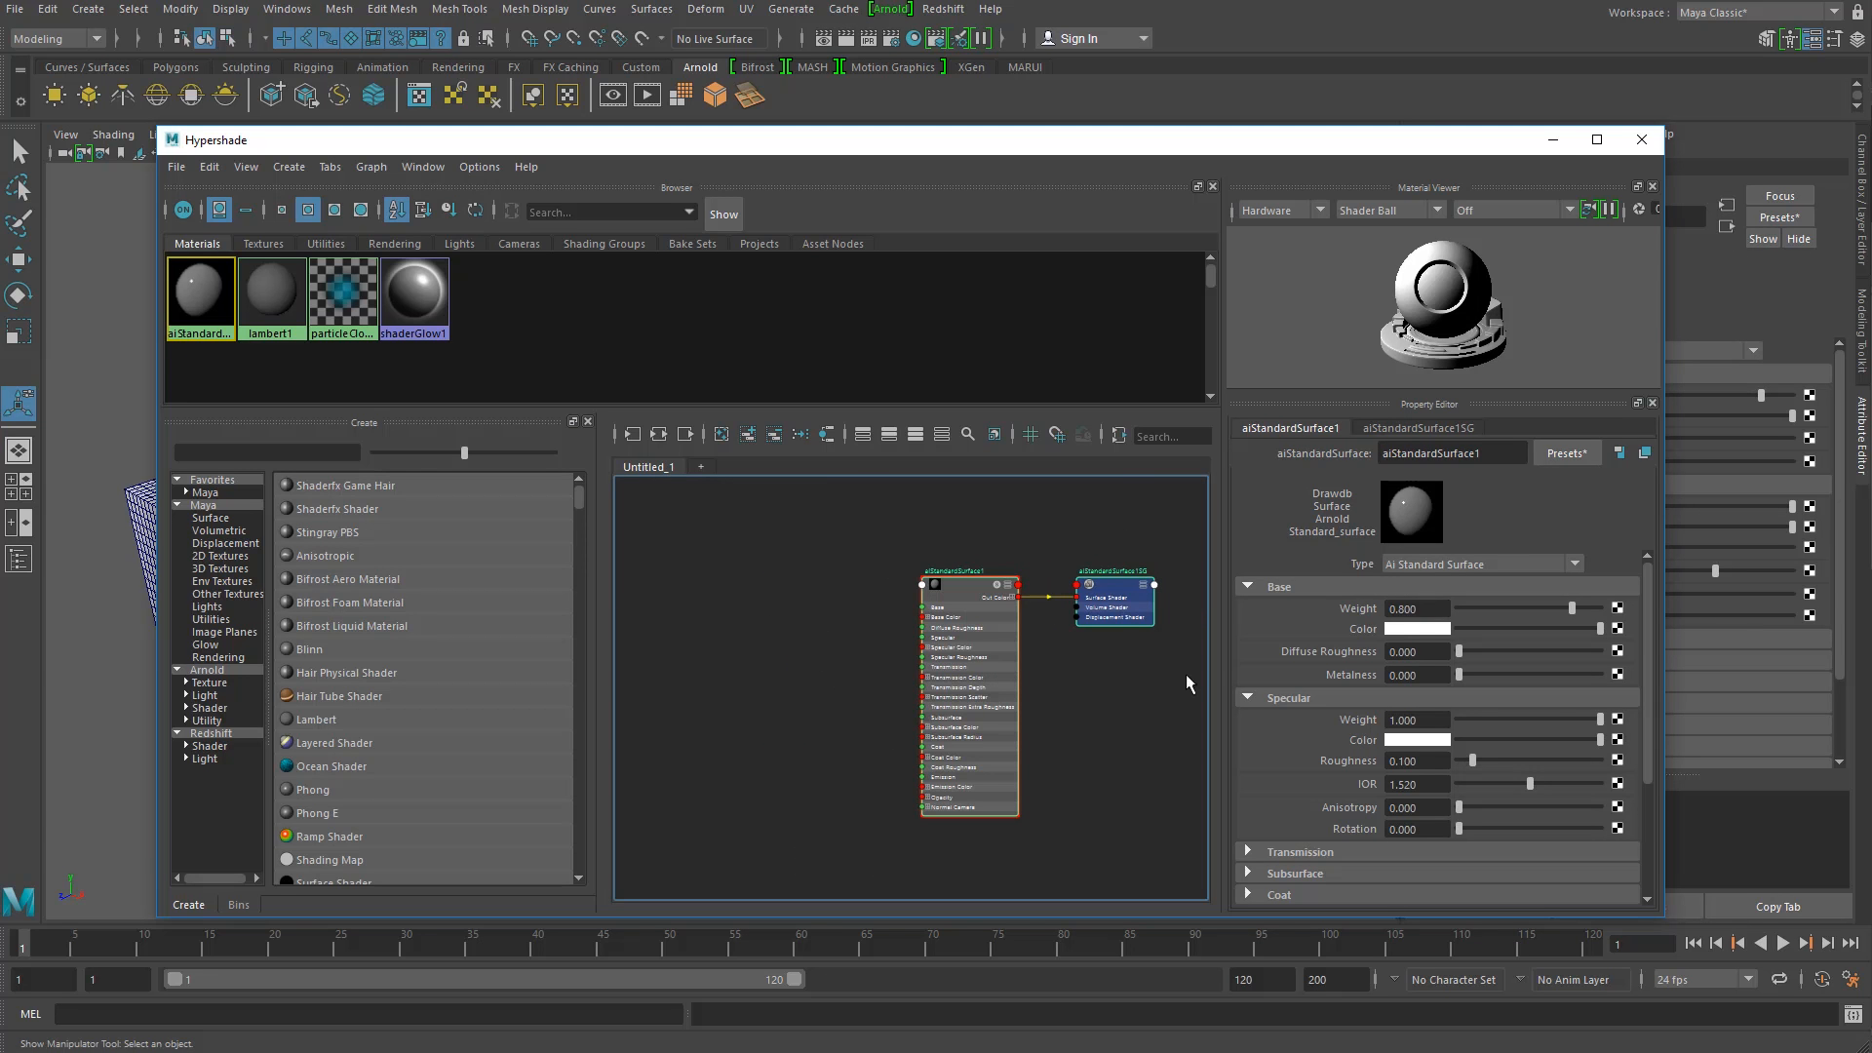
# Step: Enlarge the Hypershade window and frame the material network with free space beside its inputs
pyautogui.moveTo(868, 140); pyautogui.dragTo(733, 88)
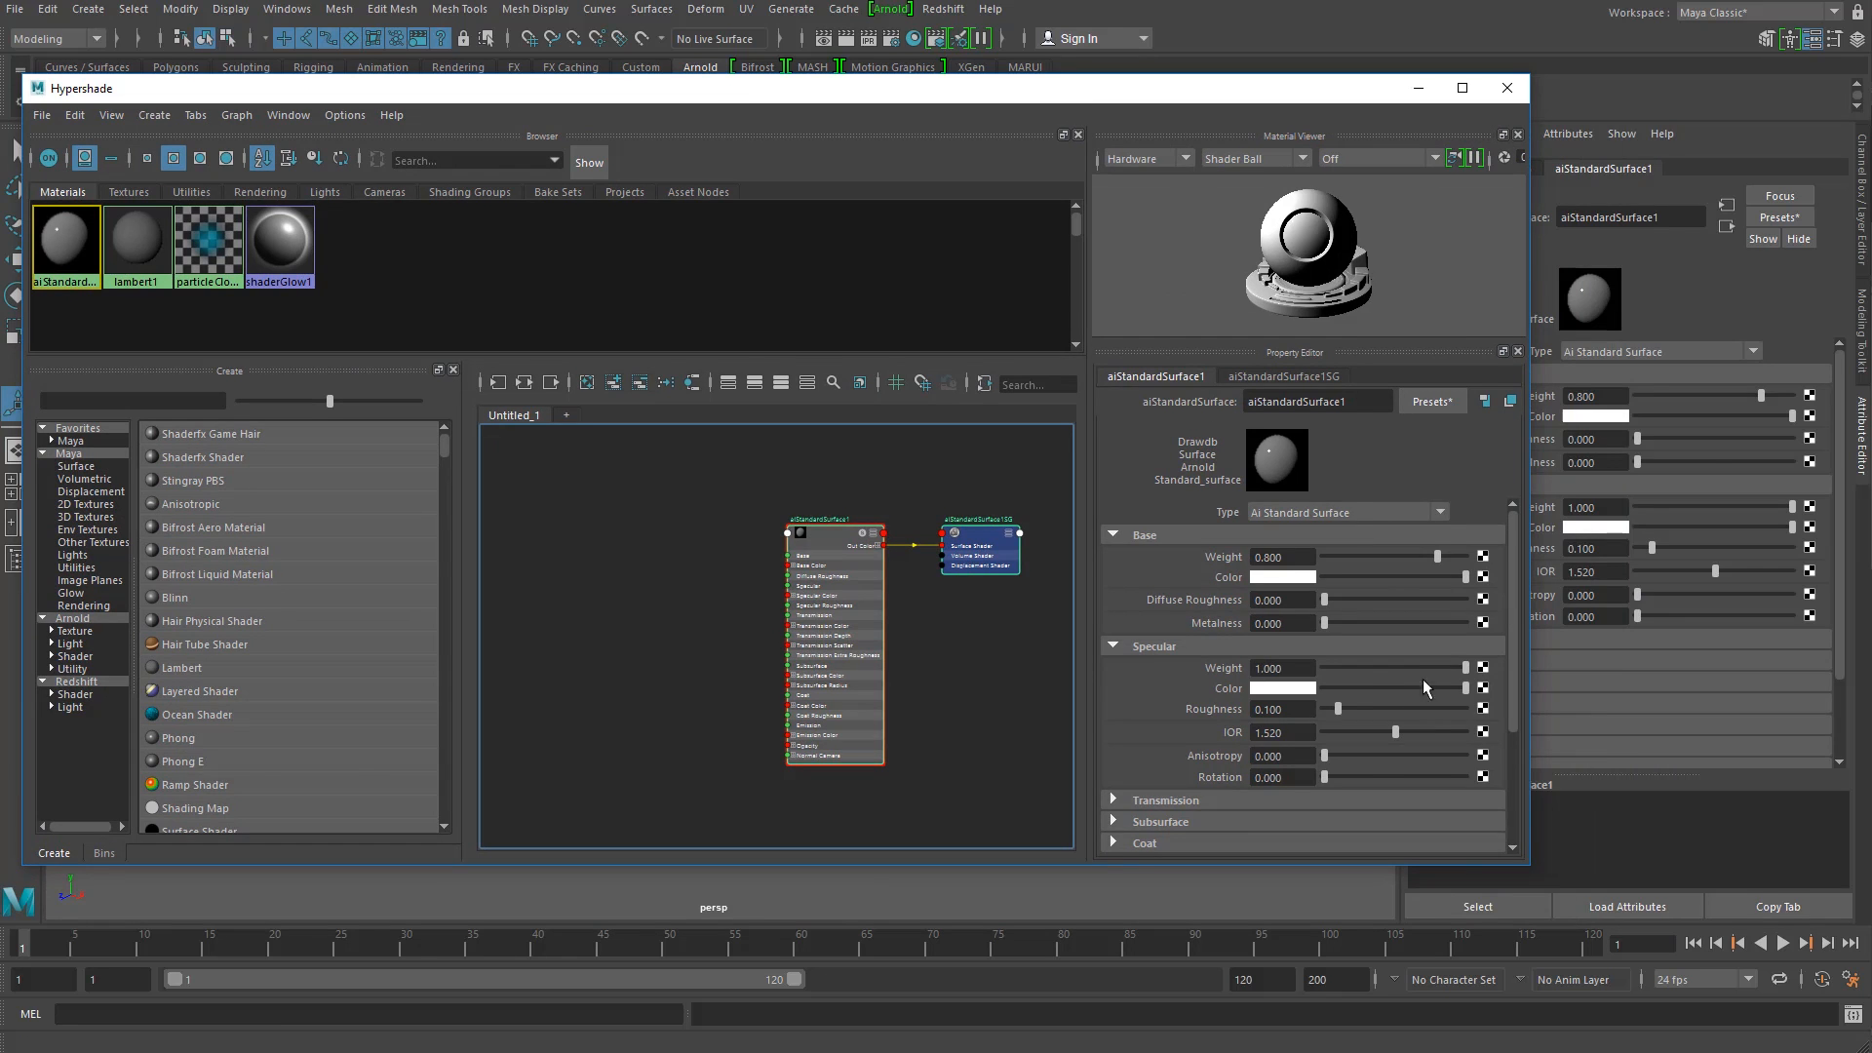
pyautogui.moveTo(1527, 877); pyautogui.dragTo(1703, 957)
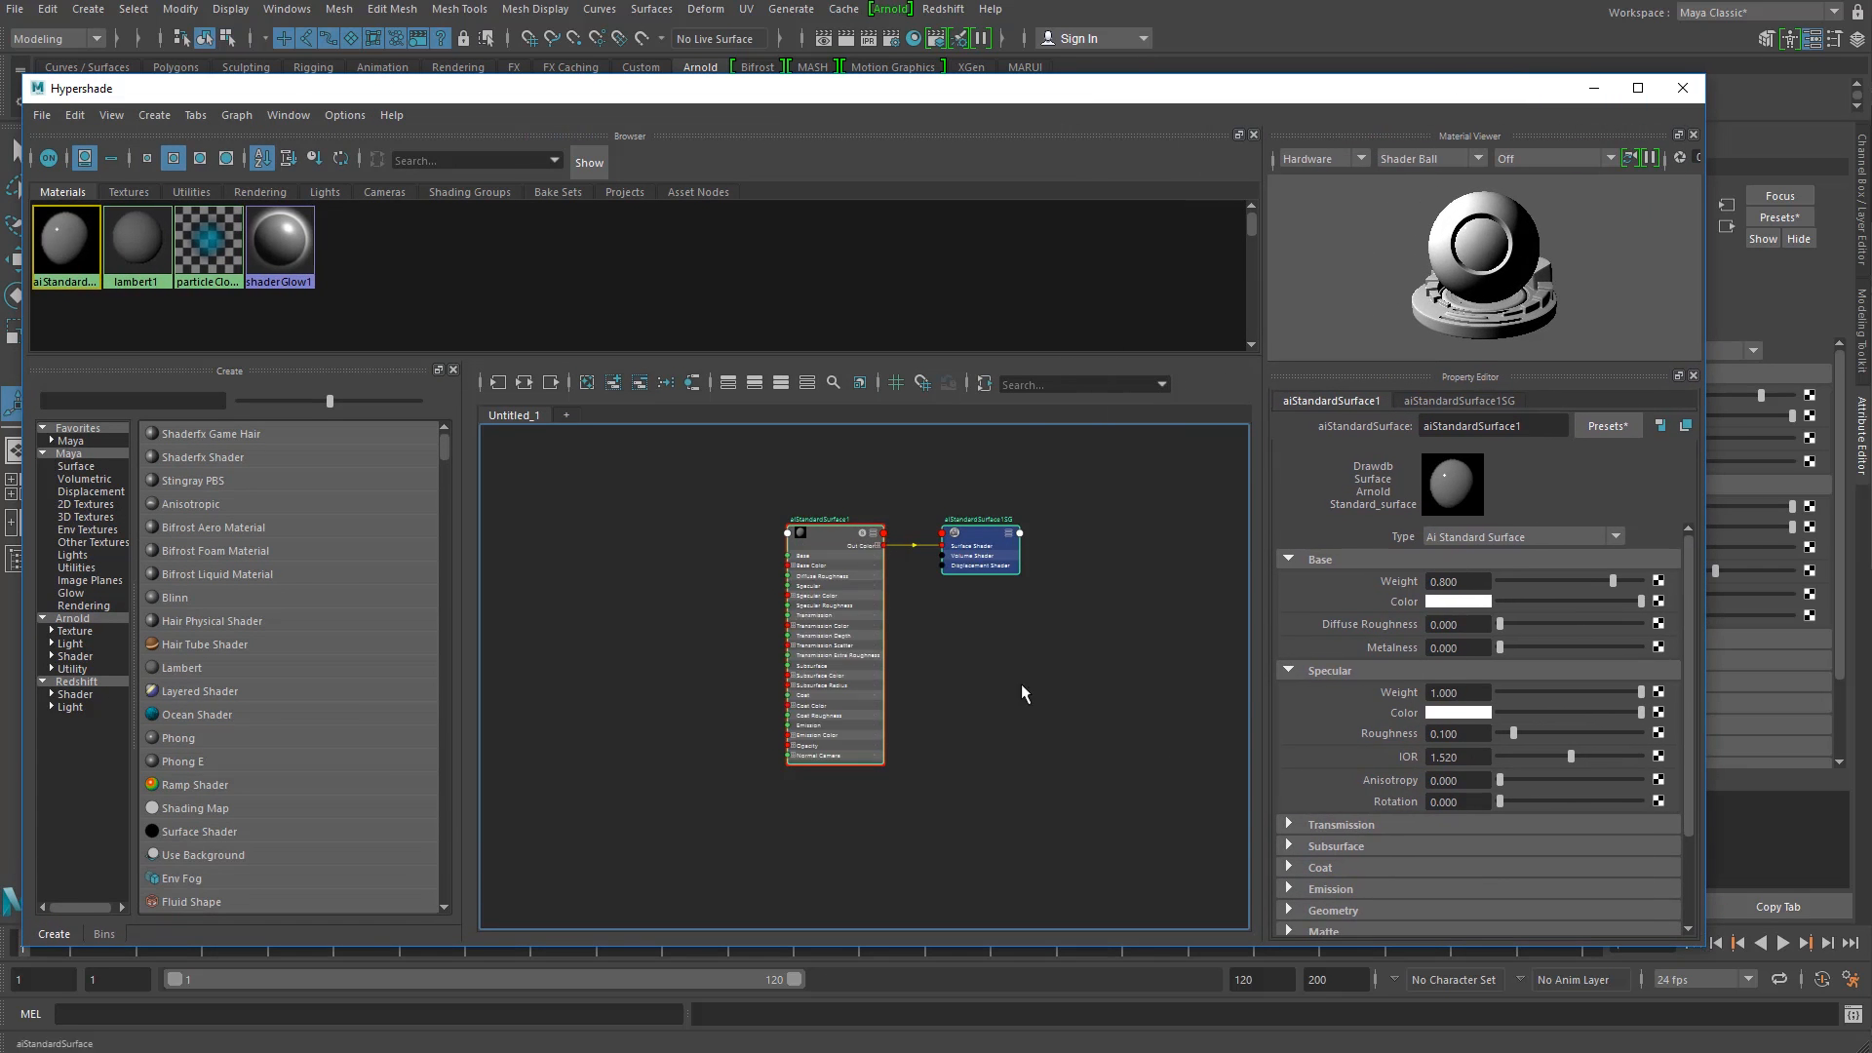
pyautogui.scroll(2, 962, 639)
pyautogui.moveTo(772, 646); pyautogui.dragTo(724, 670, button='middle')
pyautogui.scroll(-2, 821, 630)
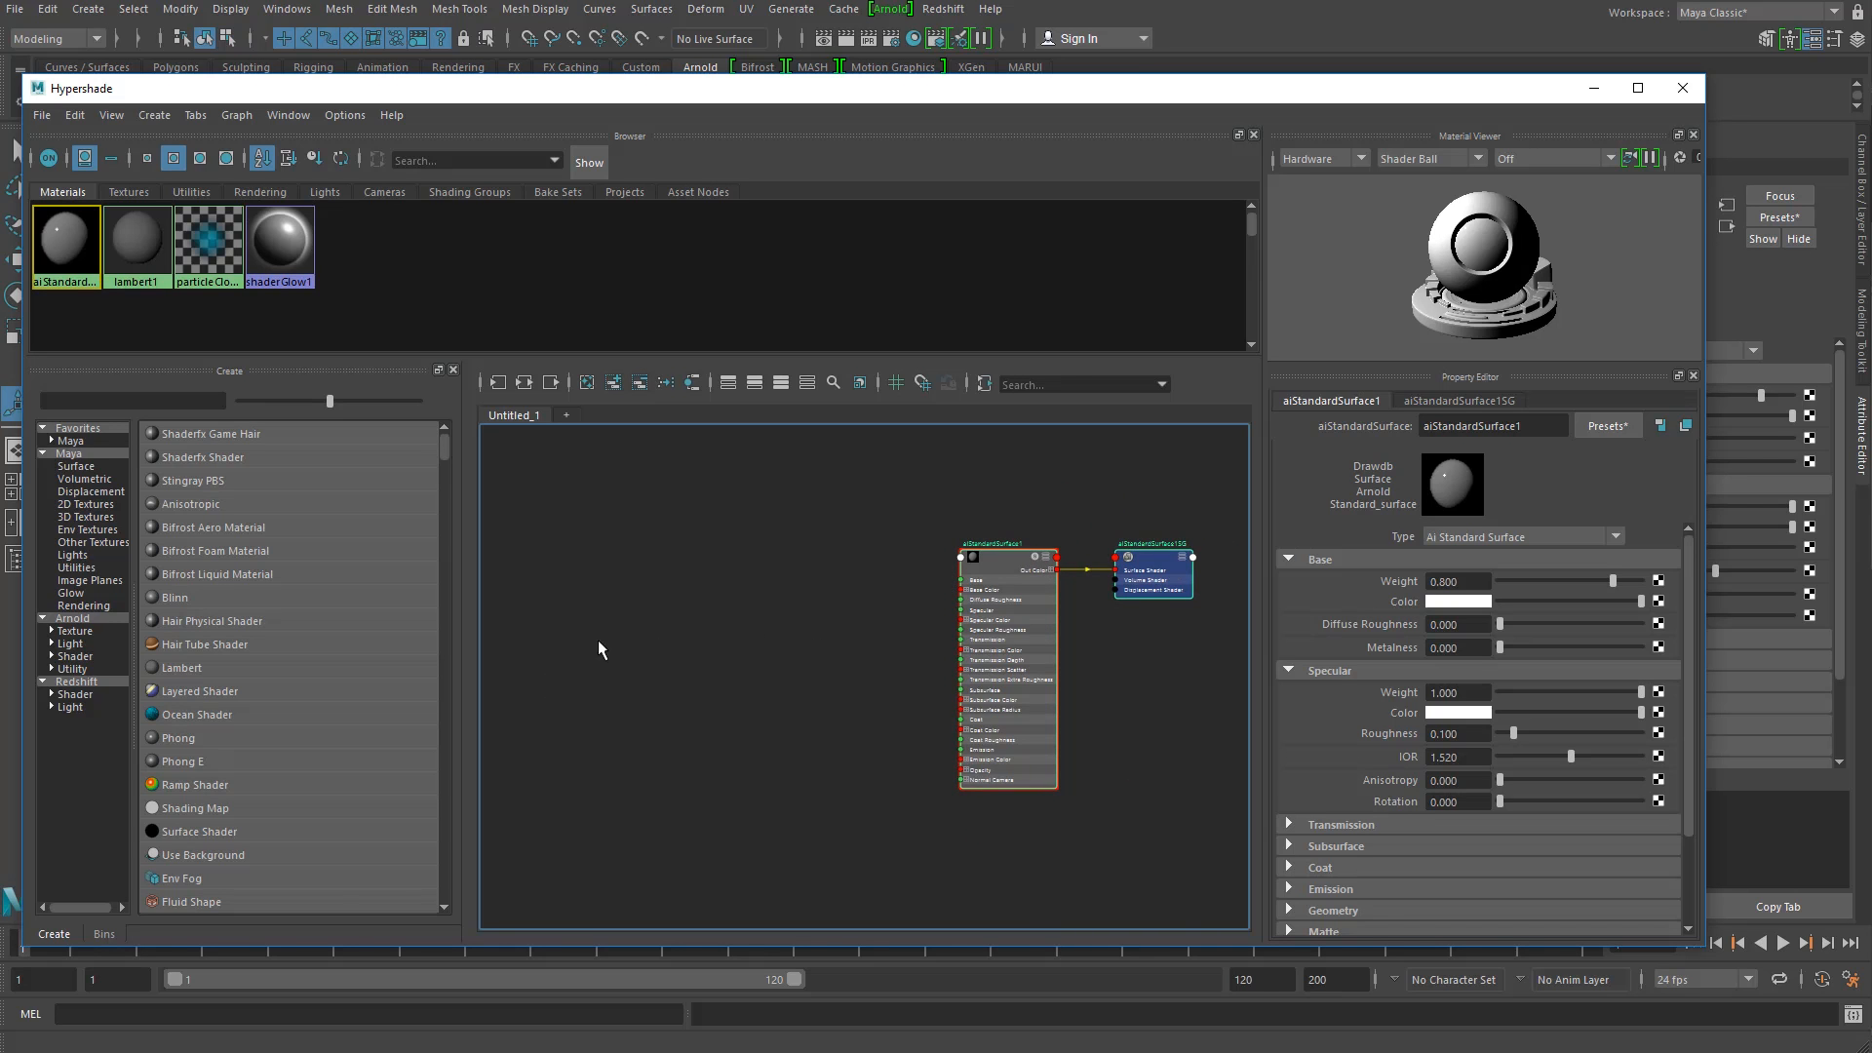
# Step: Deselect the material nodes and open the Substance_Displacement folder on drive D: in File Explorer over the Hypershade
pyautogui.click(741, 616)
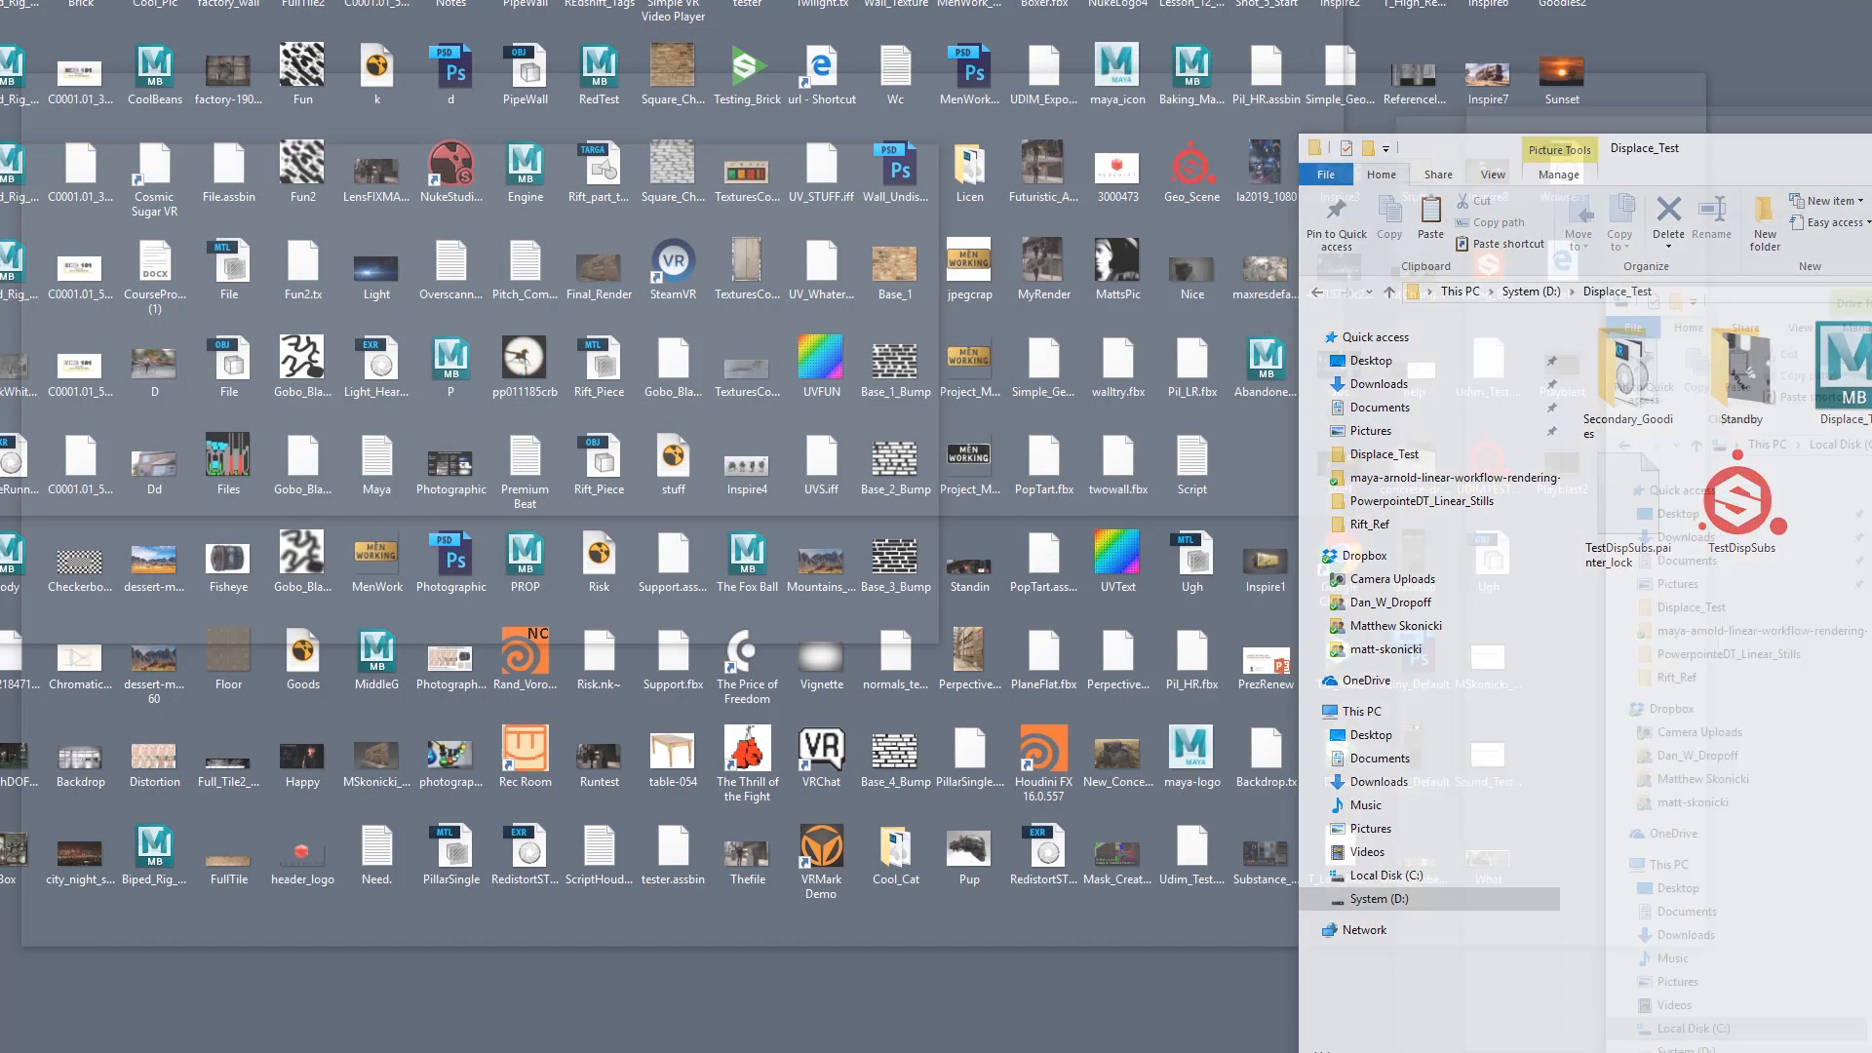
pyautogui.click(1233, 869)
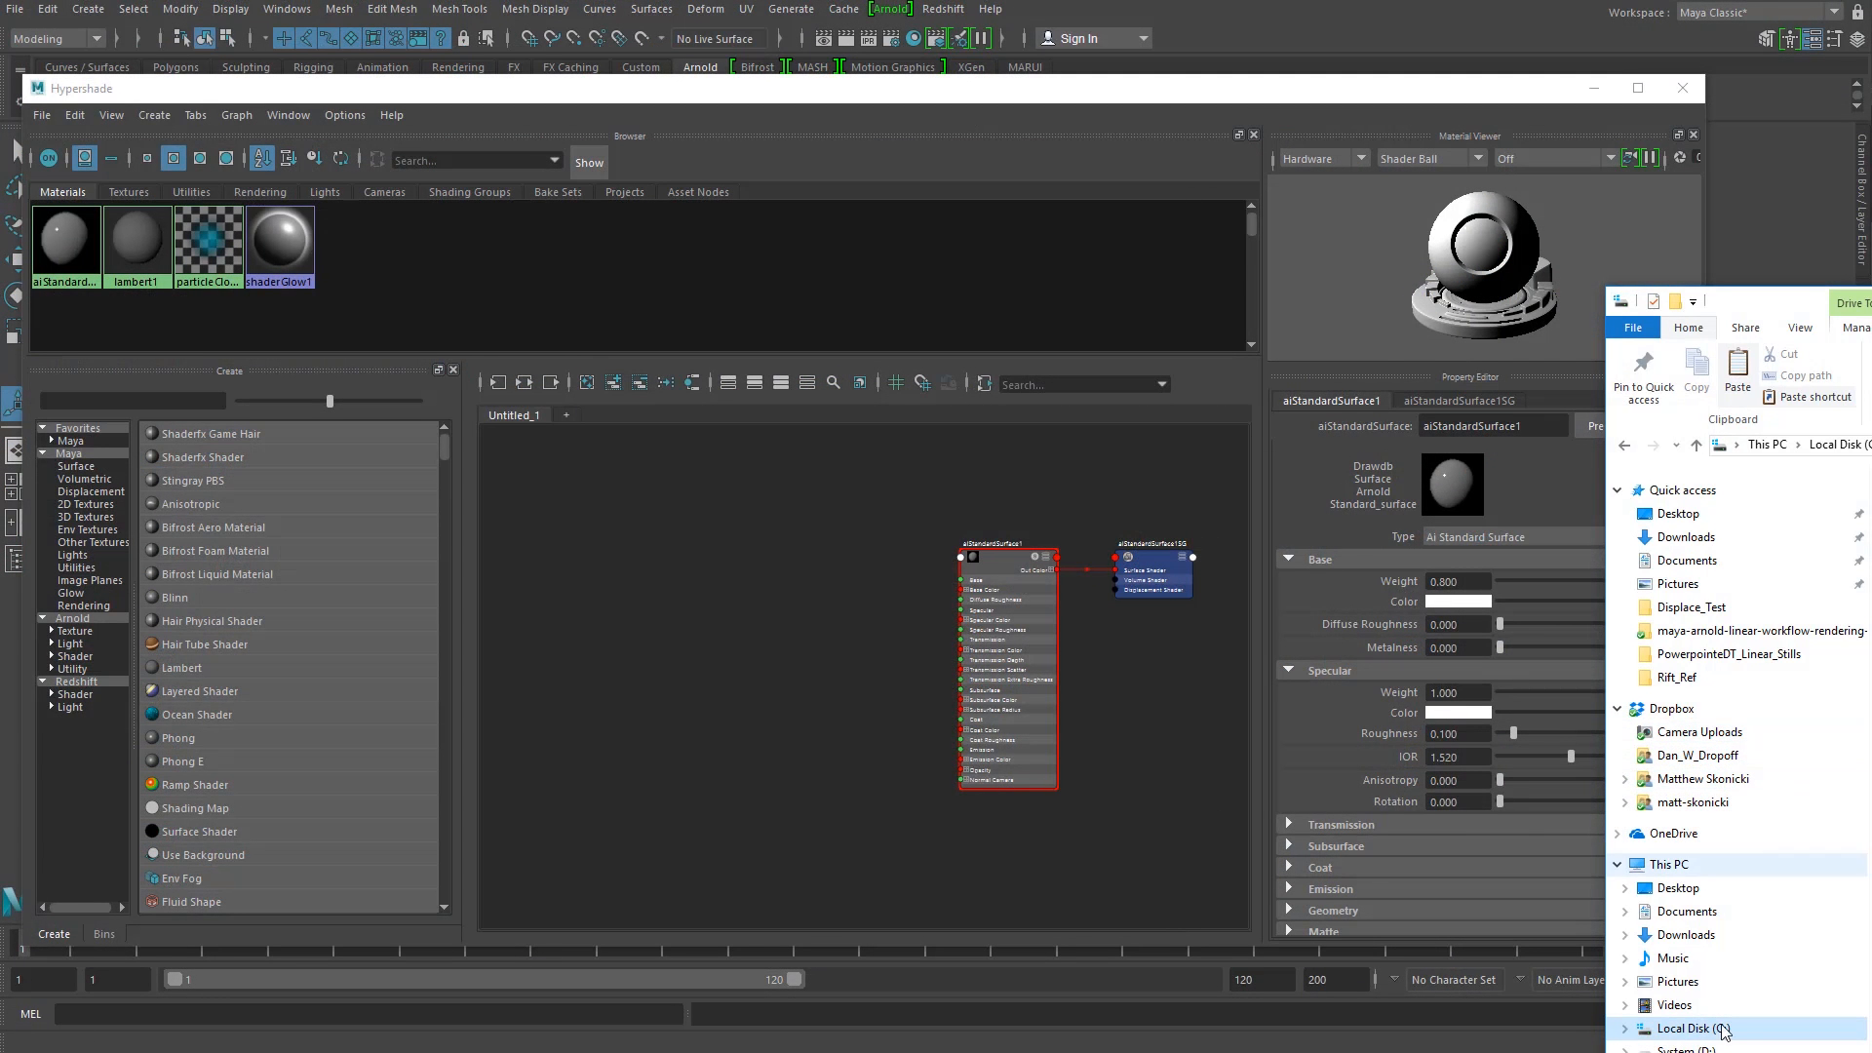
pyautogui.click(1697, 1049)
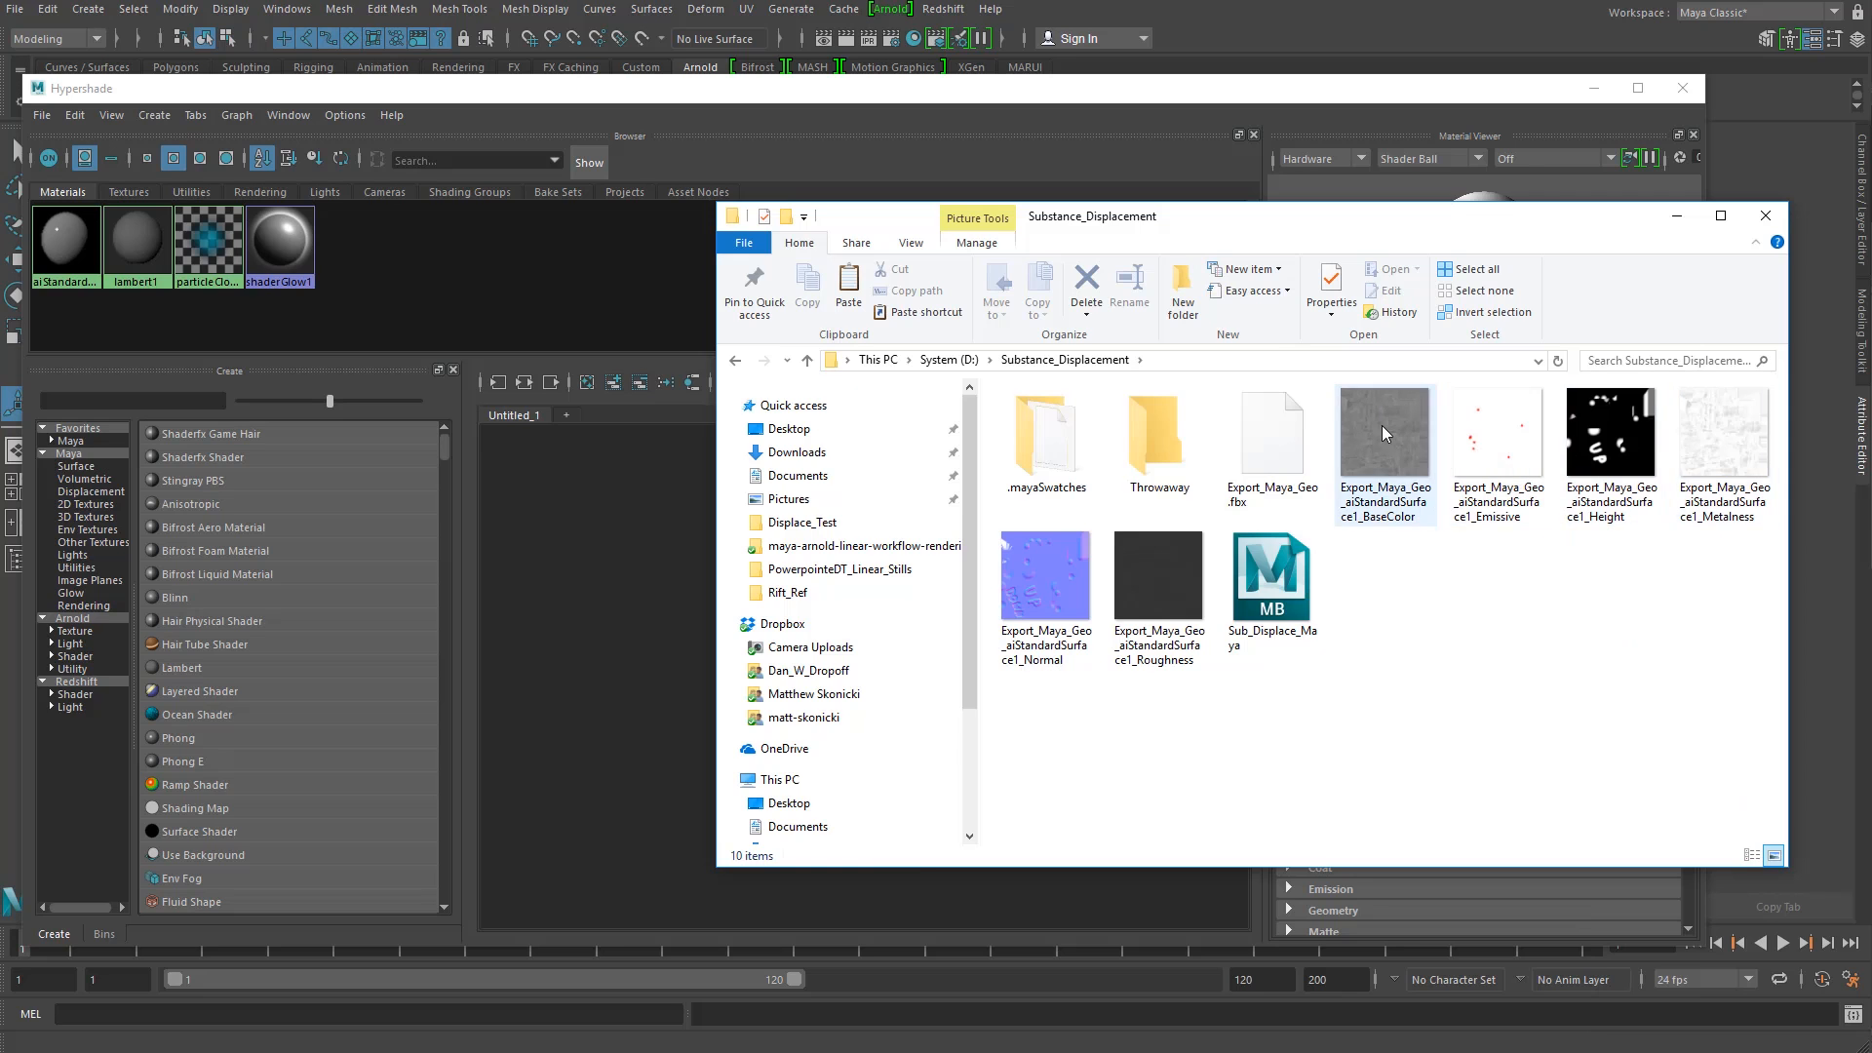
# Step: Bring the exported BaseColor, Emissive, Height, Metalness, Normal and Roughness maps from the Substance_Displacement folder into the Hypershade work area
pyautogui.click(1385, 434)
pyautogui.keyDown('ctrl'); pyautogui.click(1497, 434); pyautogui.keyUp('ctrl')
pyautogui.keyDown('ctrl'); pyautogui.click(1609, 434); pyautogui.keyUp('ctrl')
pyautogui.keyDown('ctrl'); pyautogui.click(1723, 434); pyautogui.keyUp('ctrl')
pyautogui.keyDown('ctrl'); pyautogui.click(1045, 575); pyautogui.keyUp('ctrl')
pyautogui.keyDown('ctrl'); pyautogui.click(1145, 600); pyautogui.keyUp('ctrl')
pyautogui.moveTo(1044, 577); pyautogui.dragTo(607, 657)
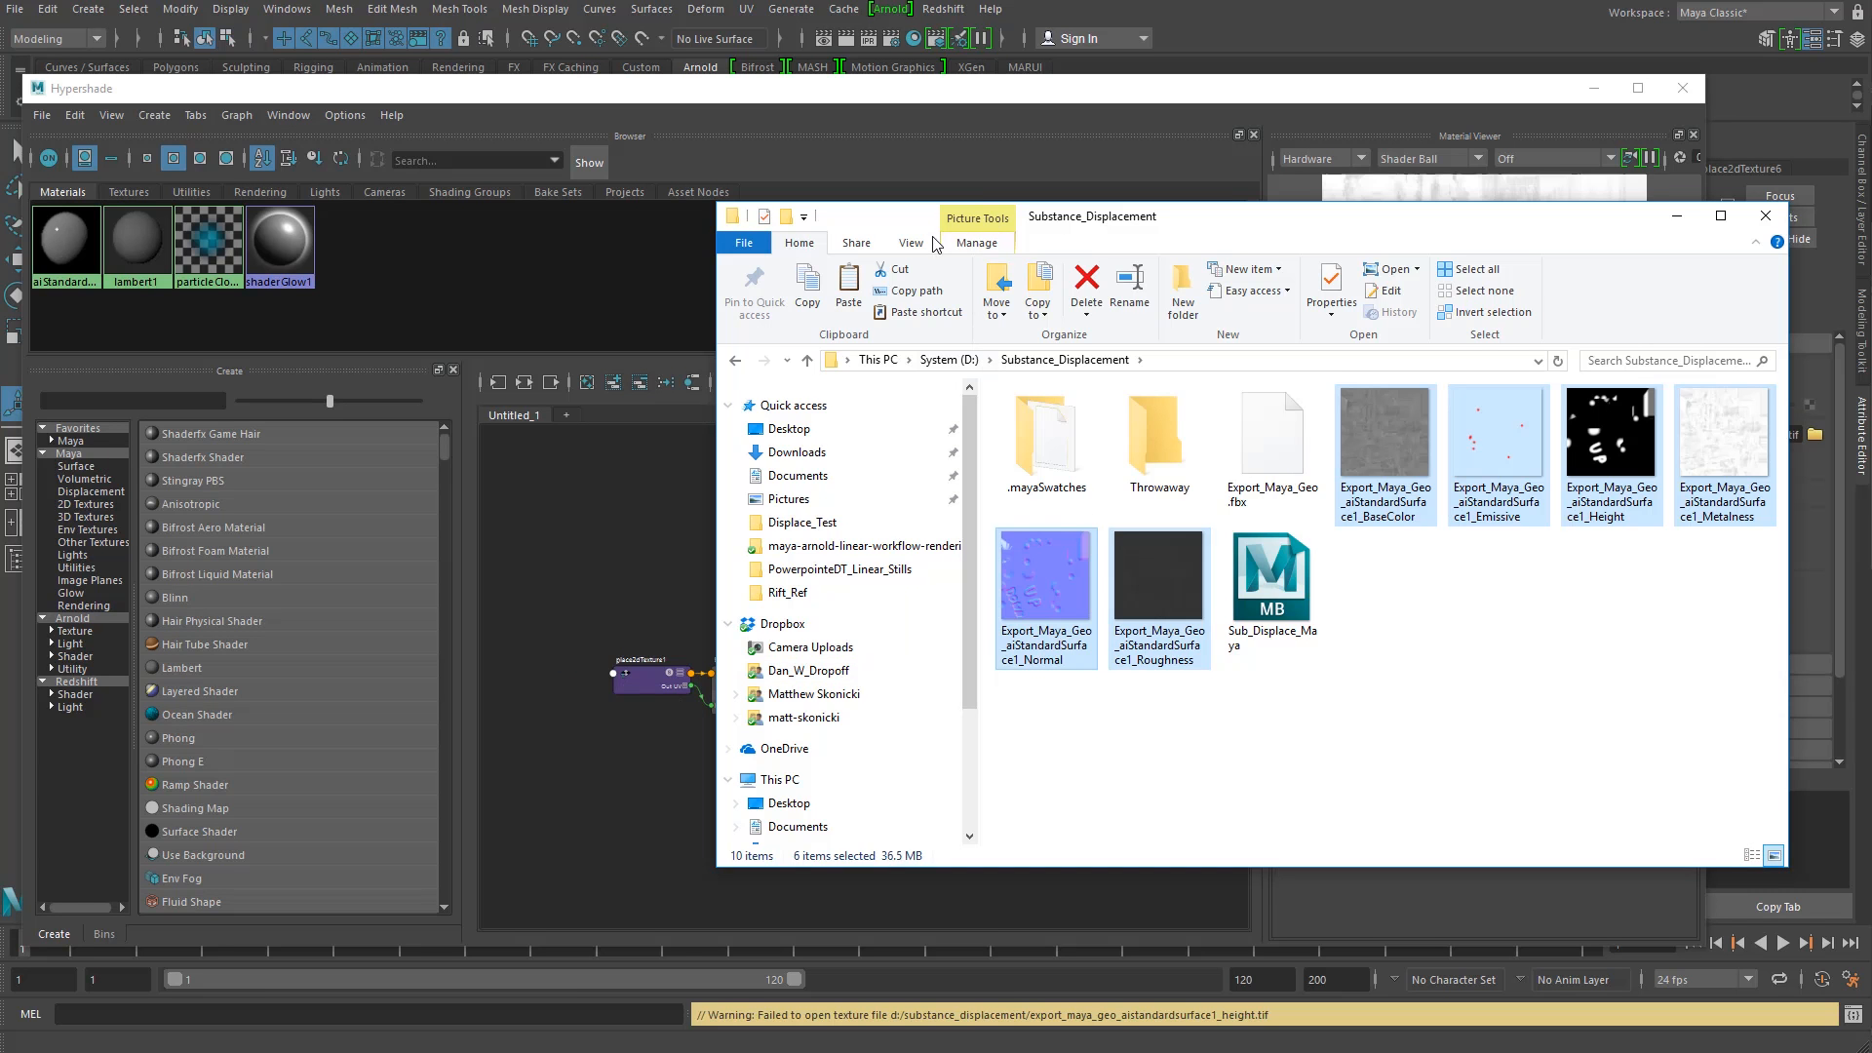
pyautogui.scroll(-4, 948, 624)
pyautogui.scroll(-2, 1027, 624)
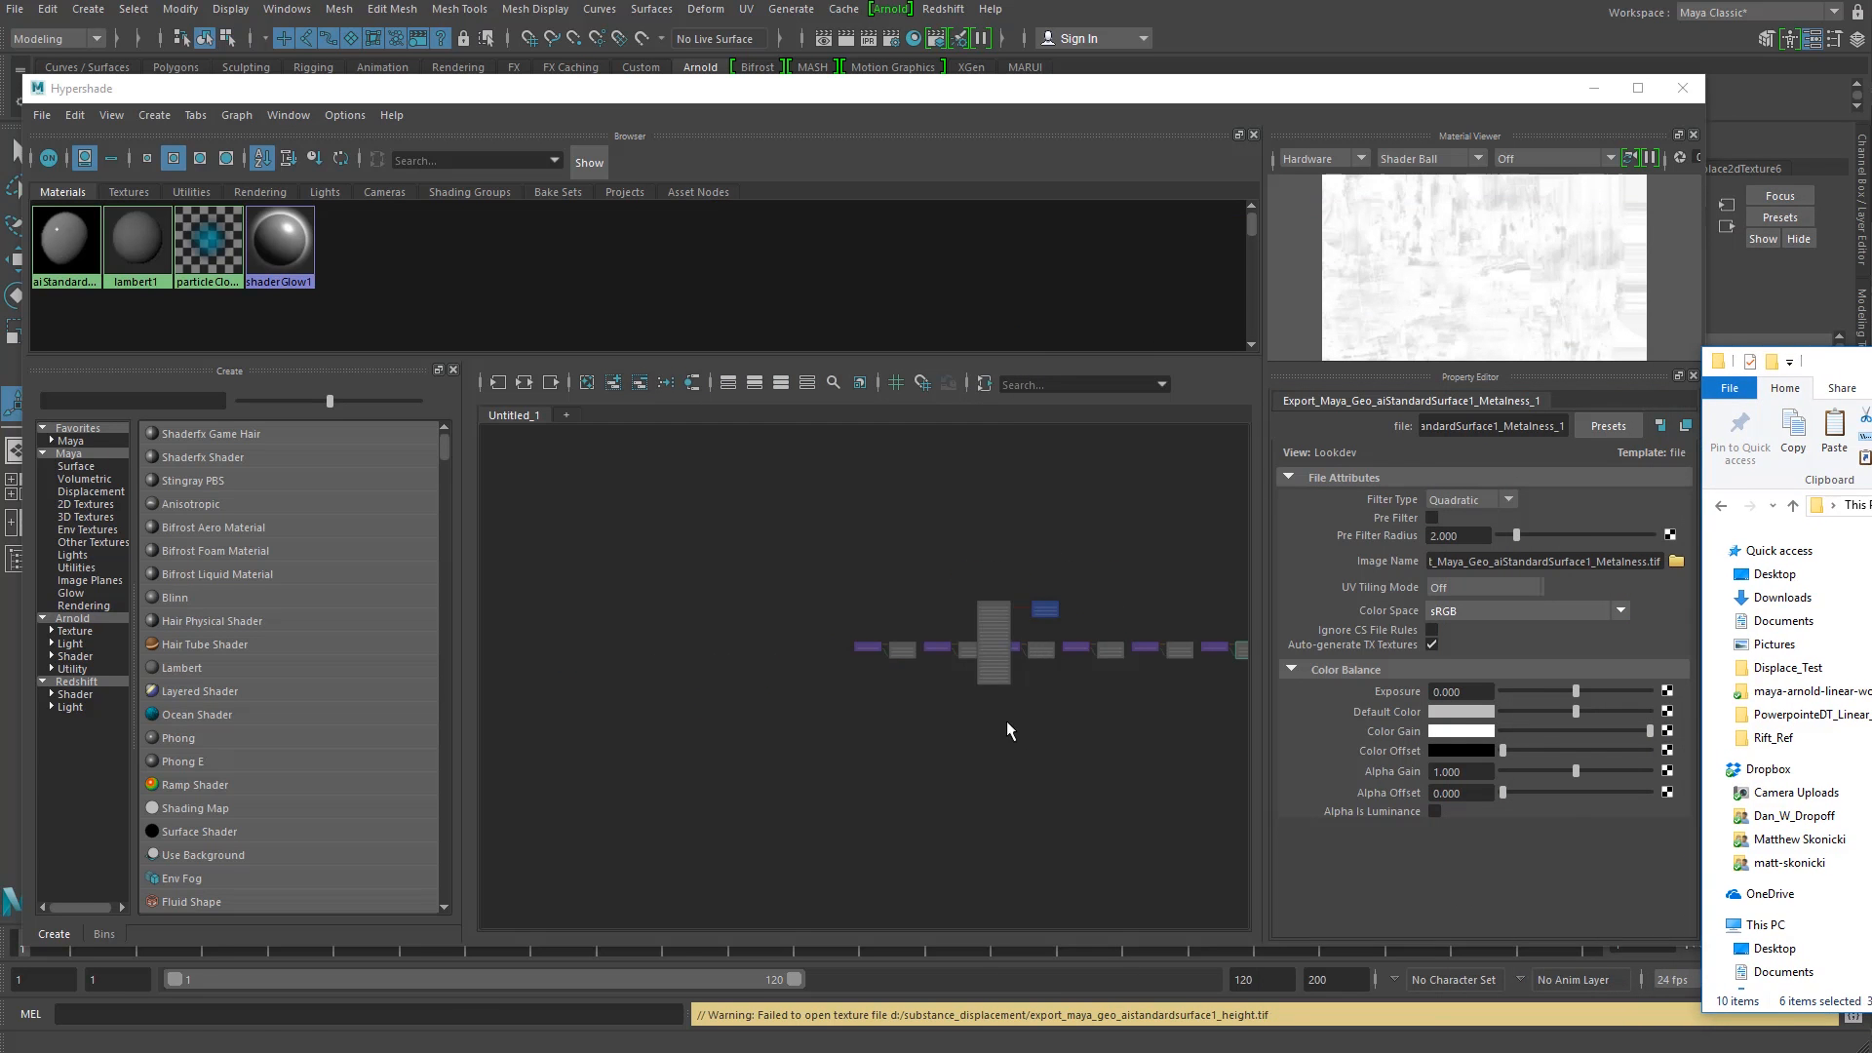
# Step: Regraph all texture and material nodes into a tidy layout and enlarge the Hypershade window to fill most of the screen
pyautogui.keyDown('alt'); pyautogui.moveTo(1006, 722); pyautogui.dragTo(781, 729, button='middle'); pyautogui.keyUp('alt')
pyautogui.moveTo(591, 569); pyautogui.dragTo(1126, 753)
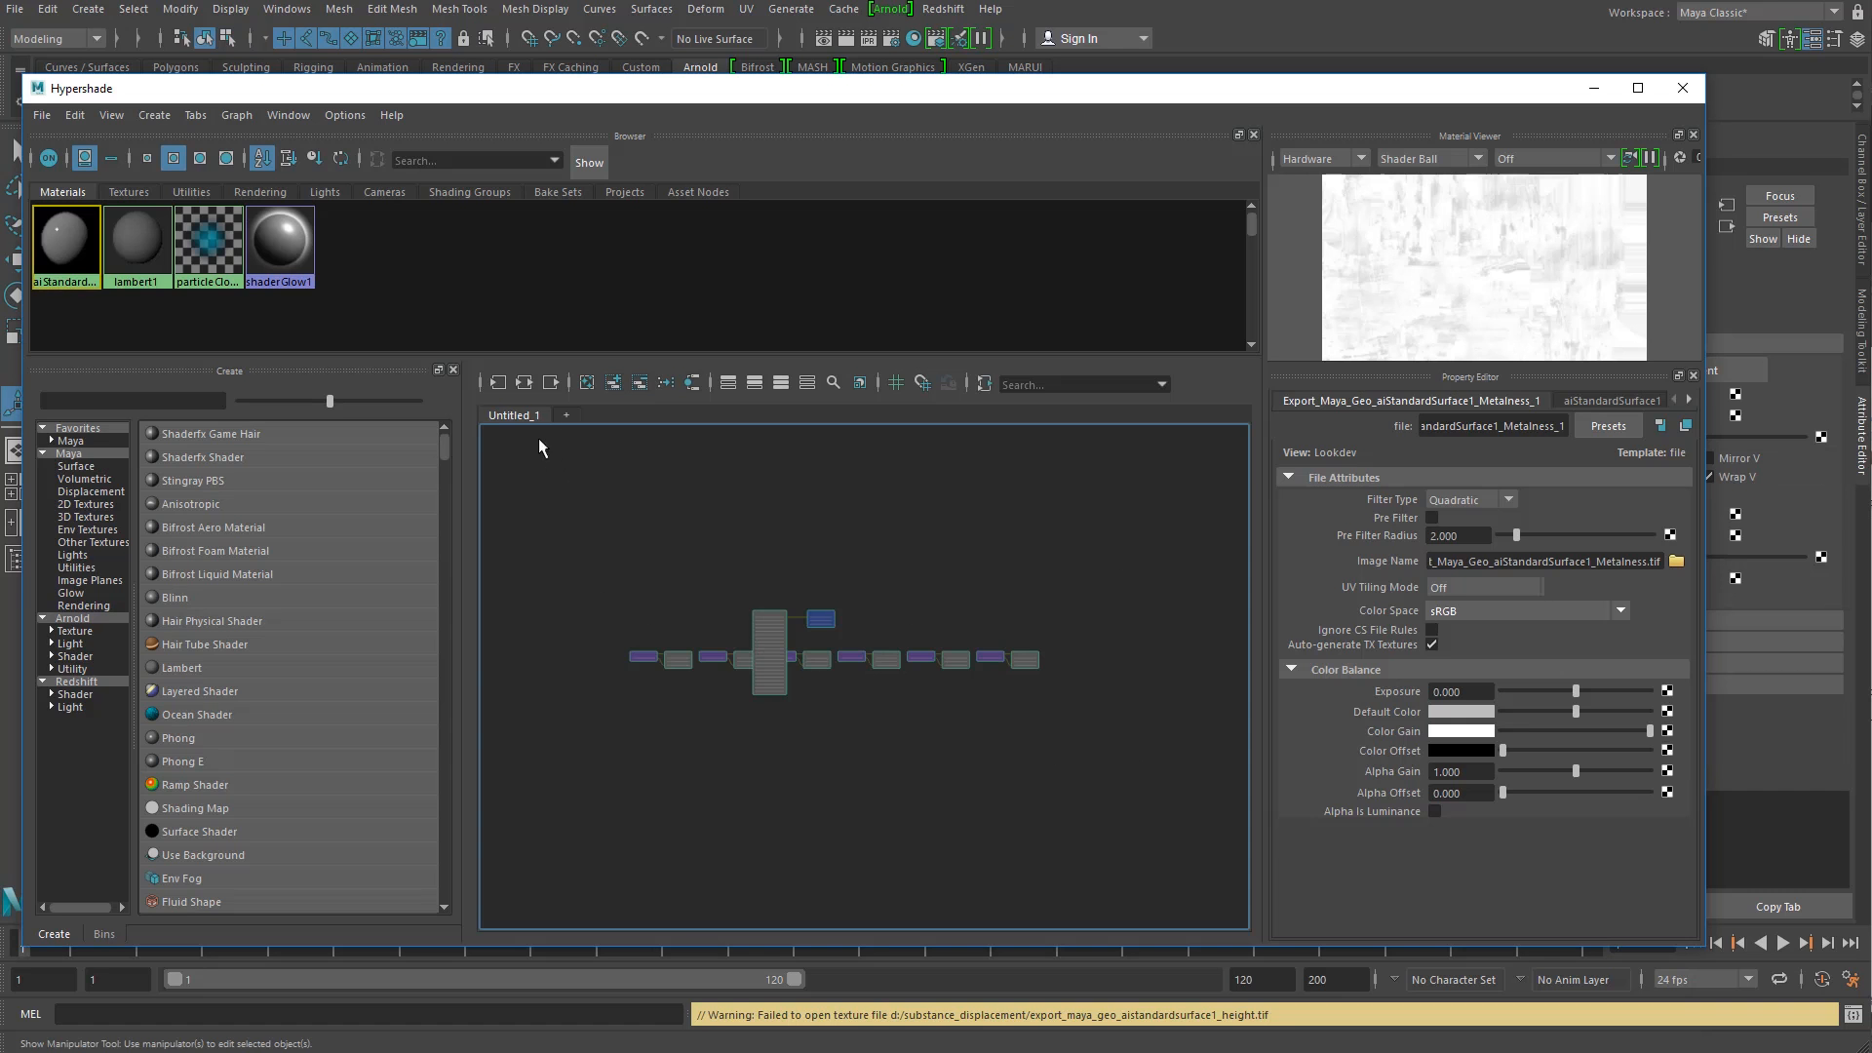
pyautogui.click(526, 385)
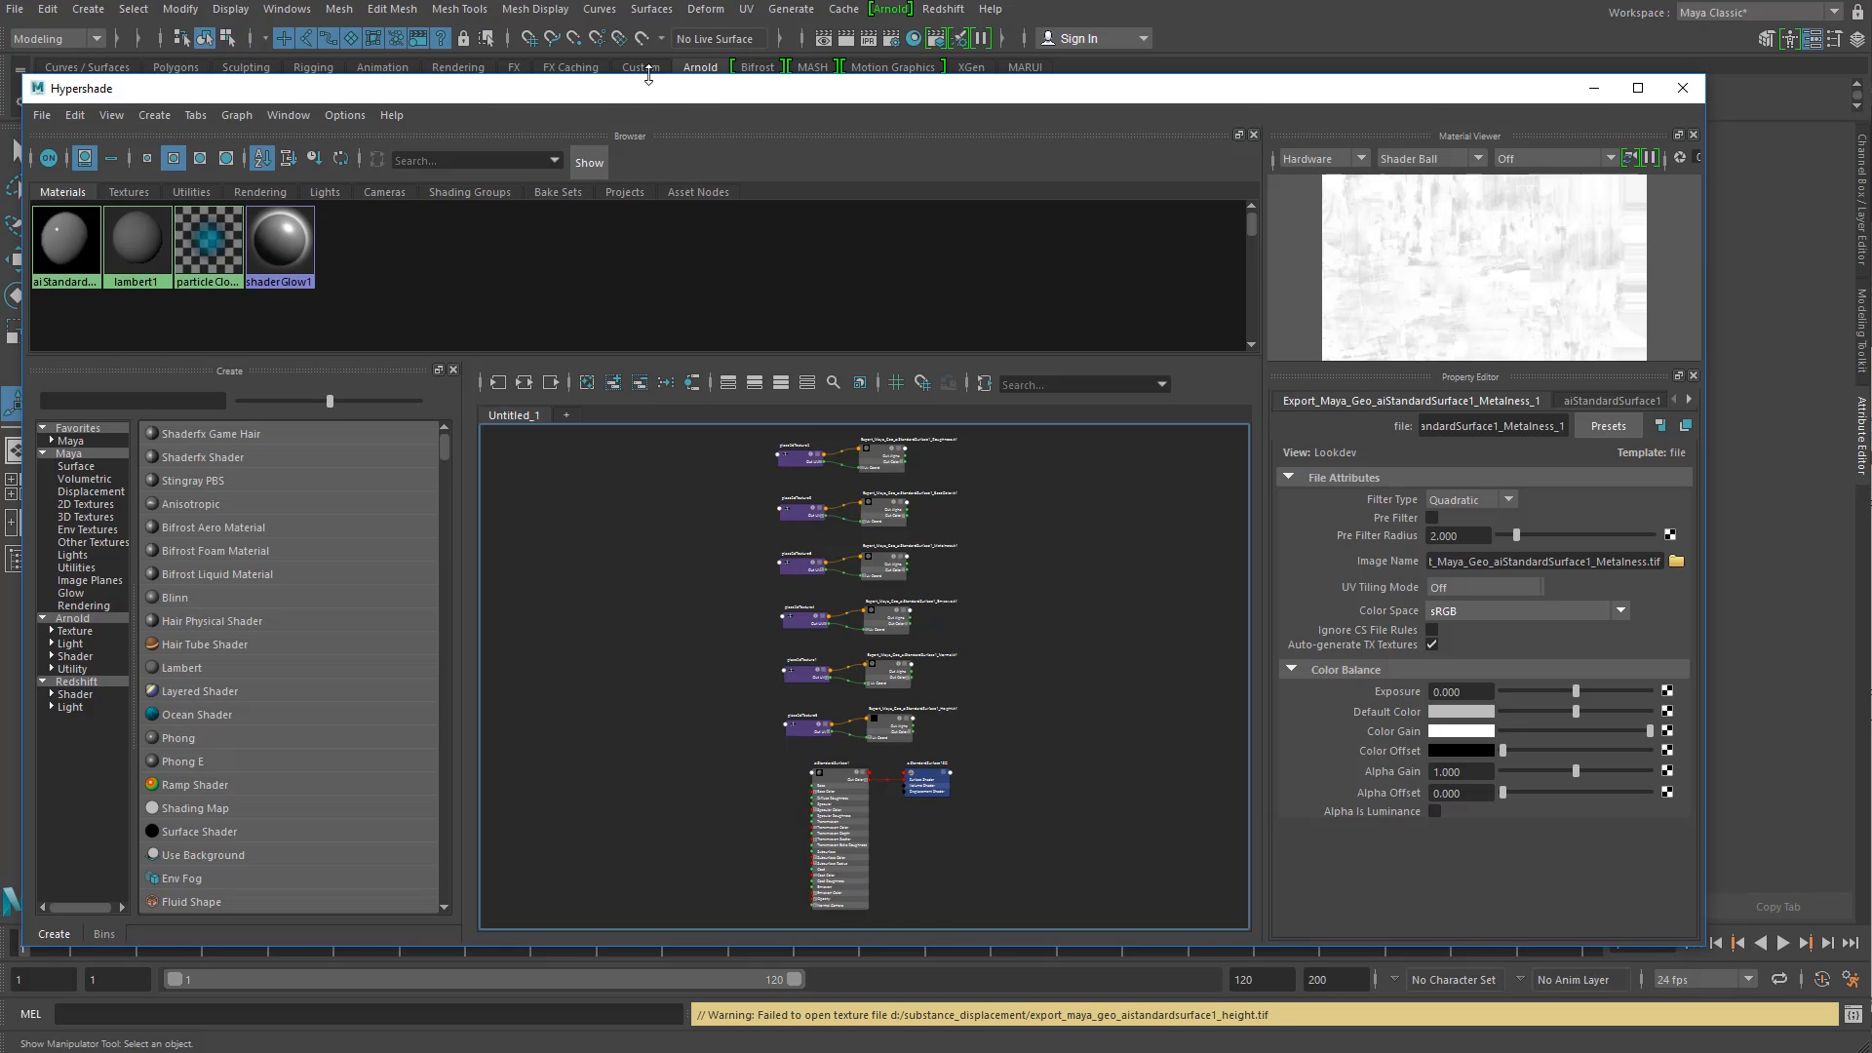
pyautogui.moveTo(611, 98); pyautogui.dragTo(590, 24)
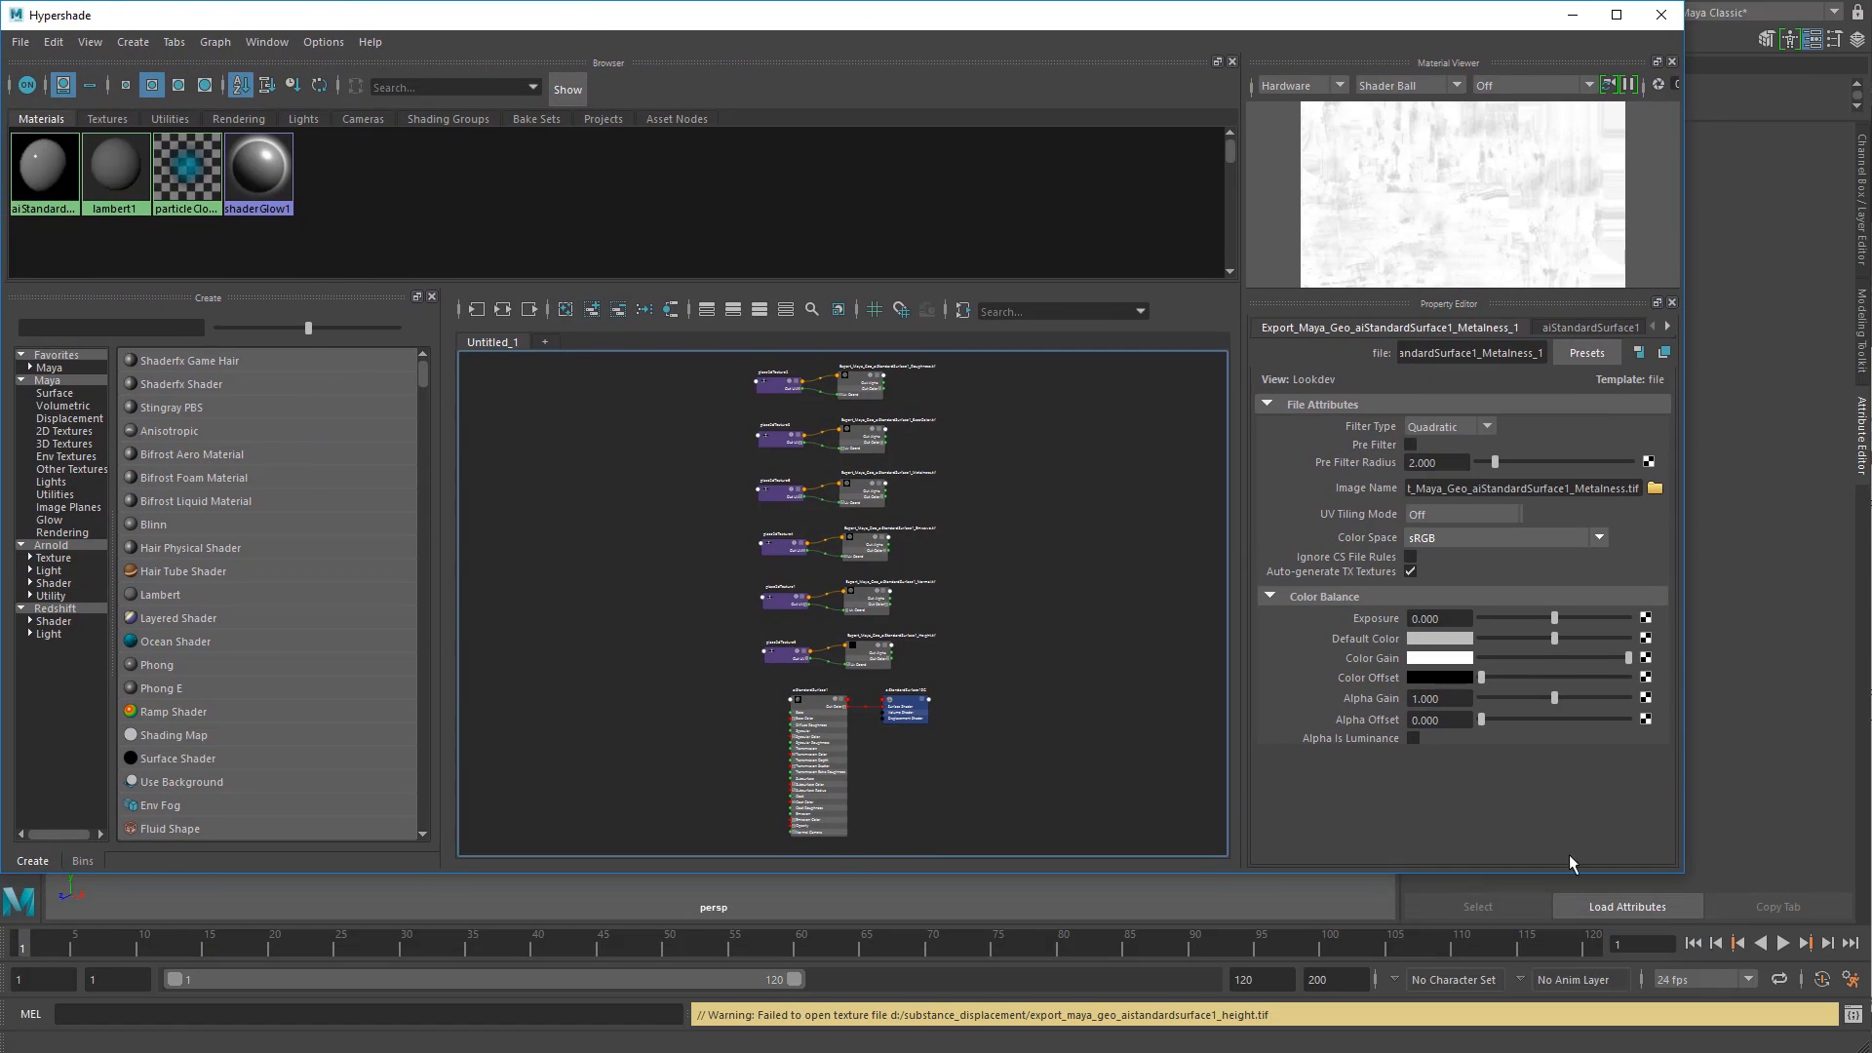
pyautogui.moveTo(1686, 879); pyautogui.dragTo(1846, 1023)
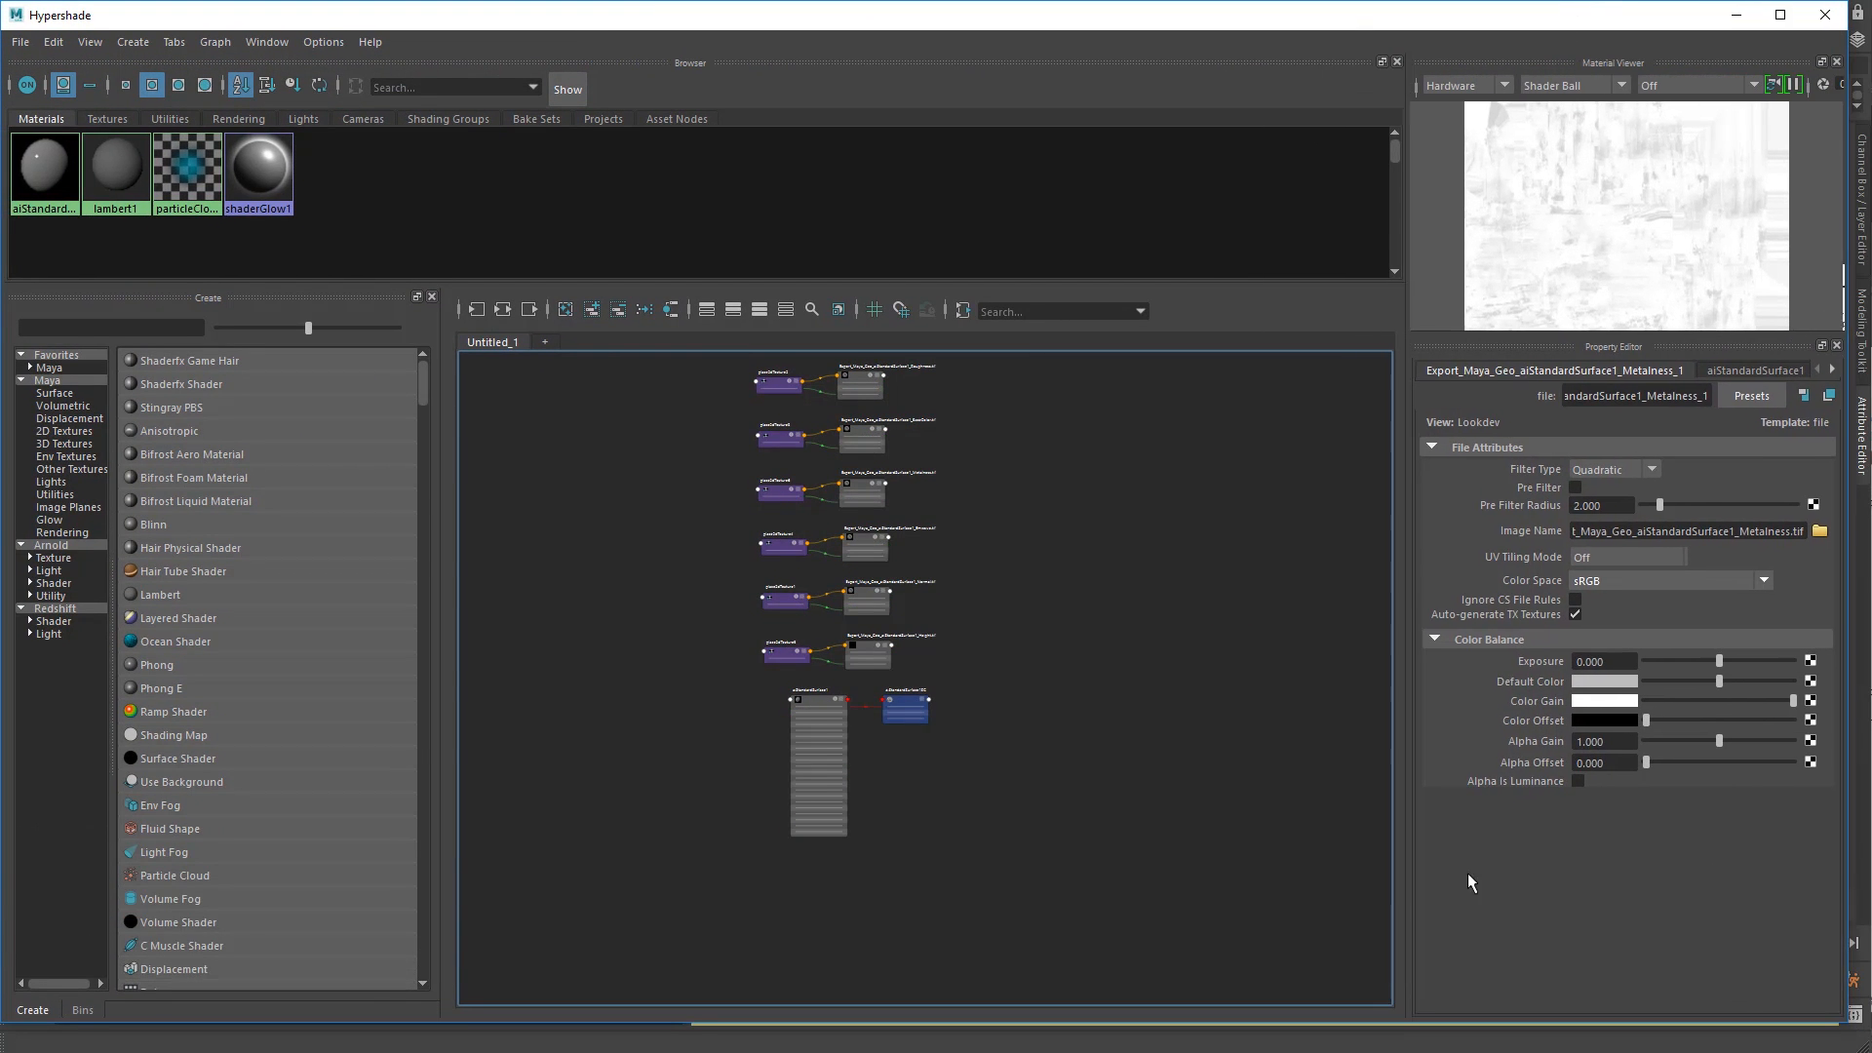
# Step: Move the aiStandardSurface1 material and its shading group nodes to the right of the stacked file textures
pyautogui.moveTo(1083, 890); pyautogui.dragTo(1128, 906)
pyautogui.moveTo(831, 706); pyautogui.dragTo(1056, 430)
pyautogui.scroll(4, 898, 673)
pyautogui.scroll(-1, 891, 698)
pyautogui.scroll(1, 822, 702)
pyautogui.scroll(-1, 822, 704)
pyautogui.scroll(-1, 752, 741)
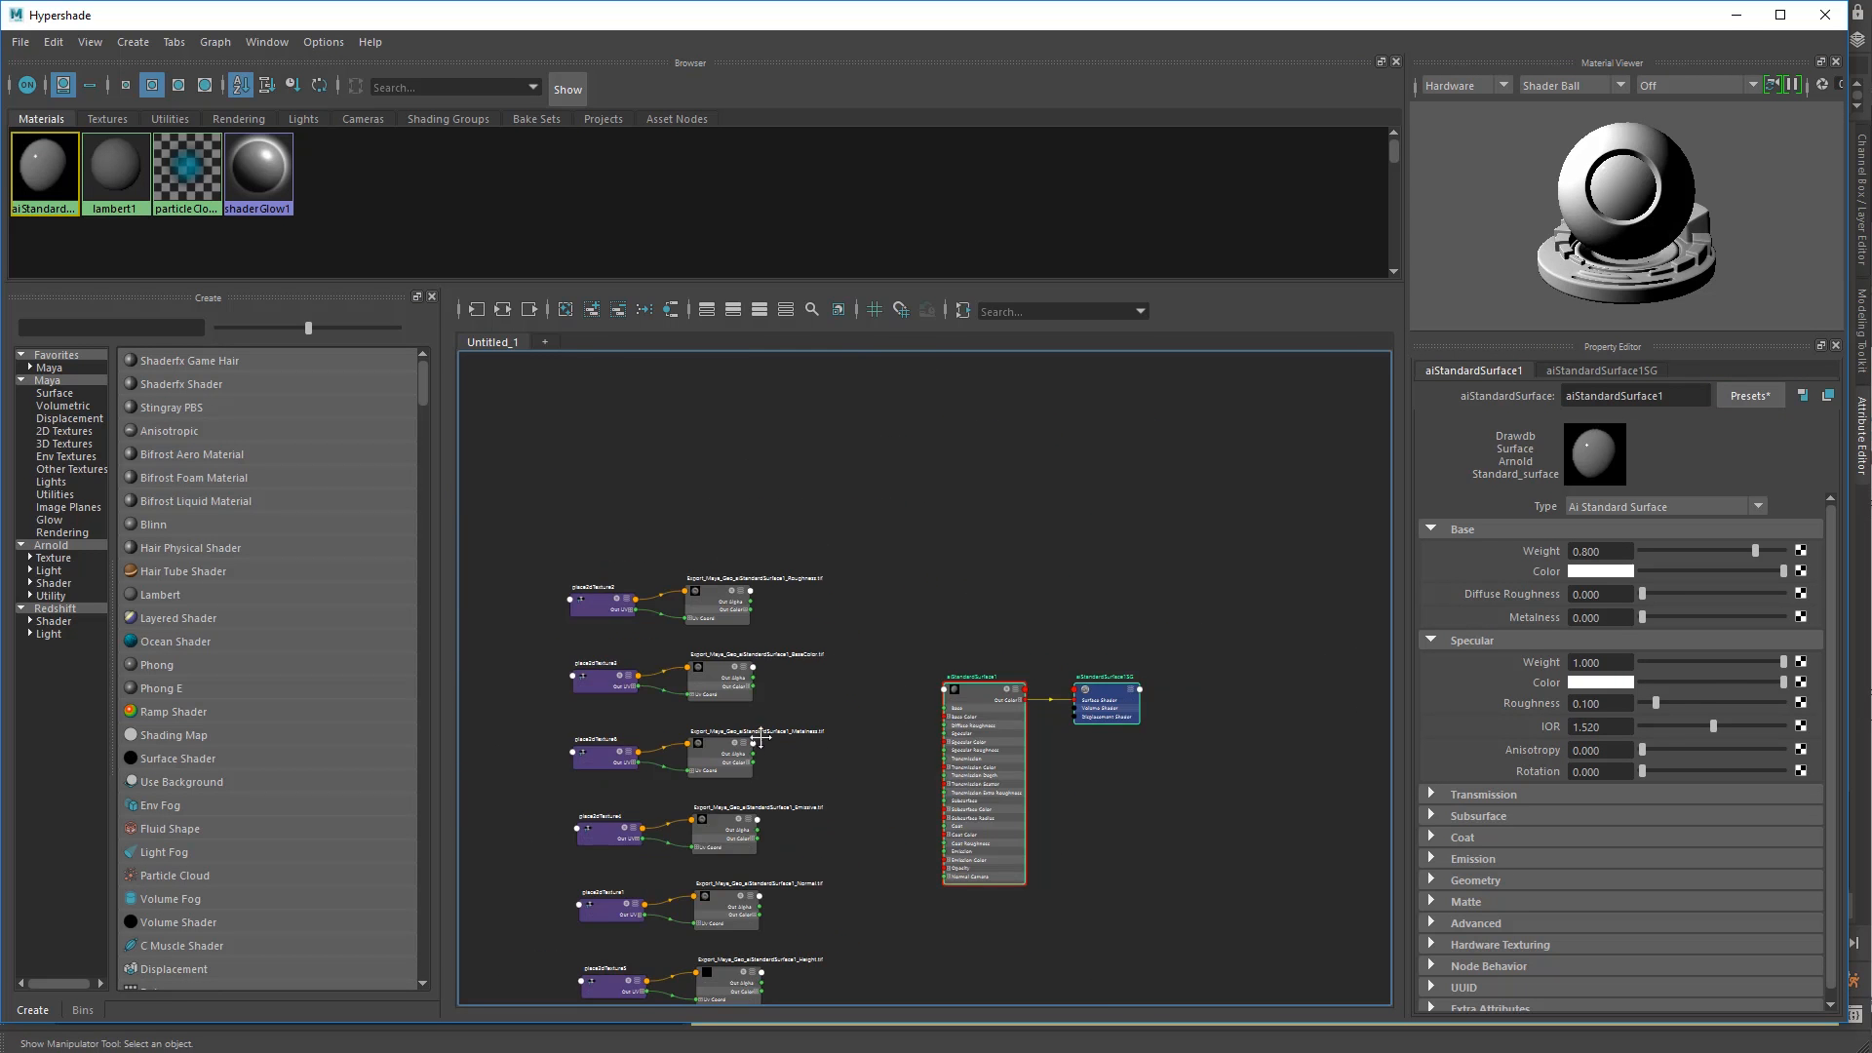
# Step: Move all six file texture nodes with their place2dTexture nodes further left, leaving free space before the material
pyautogui.keyDown('alt'); pyautogui.moveTo(714, 595); pyautogui.dragTo(860, 458, button='middle'); pyautogui.keyUp('alt')
pyautogui.click(858, 458)
pyautogui.moveTo(598, 414); pyautogui.dragTo(993, 911)
pyautogui.moveTo(857, 611); pyautogui.dragTo(625, 705)
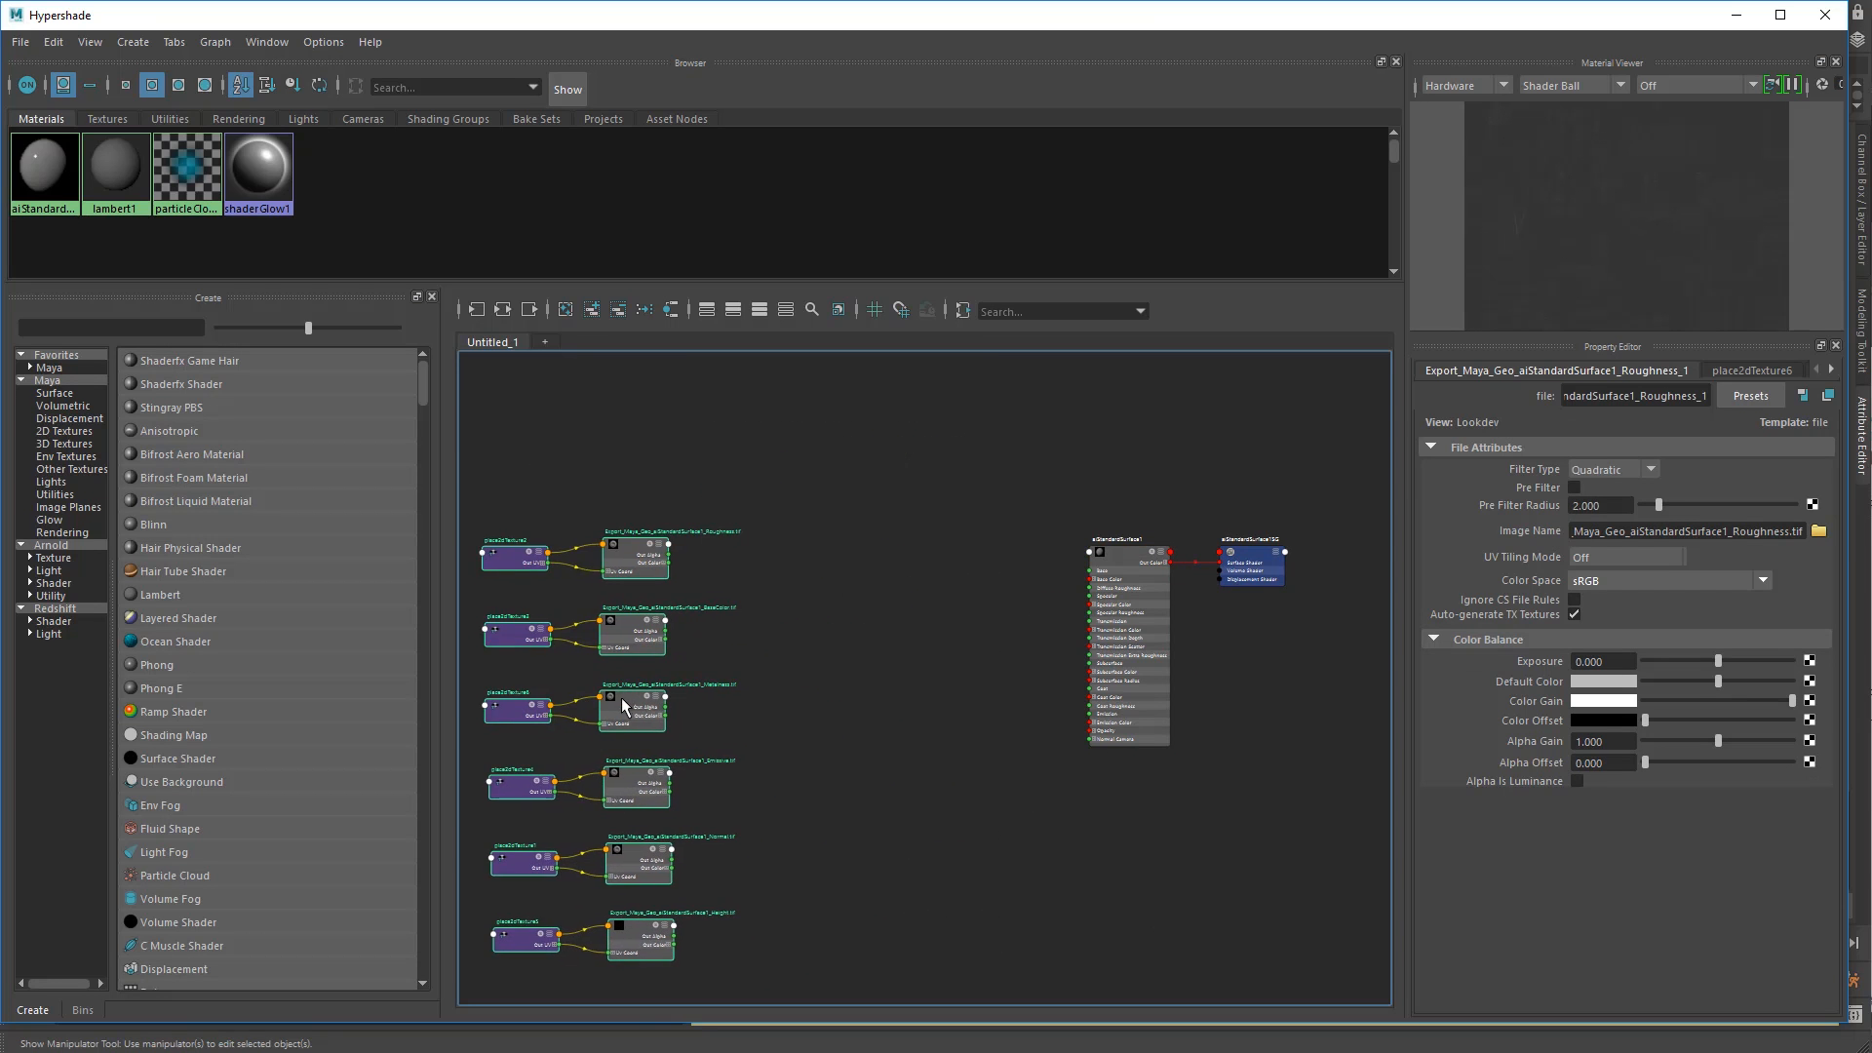
pyautogui.click(874, 819)
# Step: Place the BaseColor file texture and its place2dTexture beside aiStandardSurface1 and select the BaseColor file node
pyautogui.scroll(3, 806, 677)
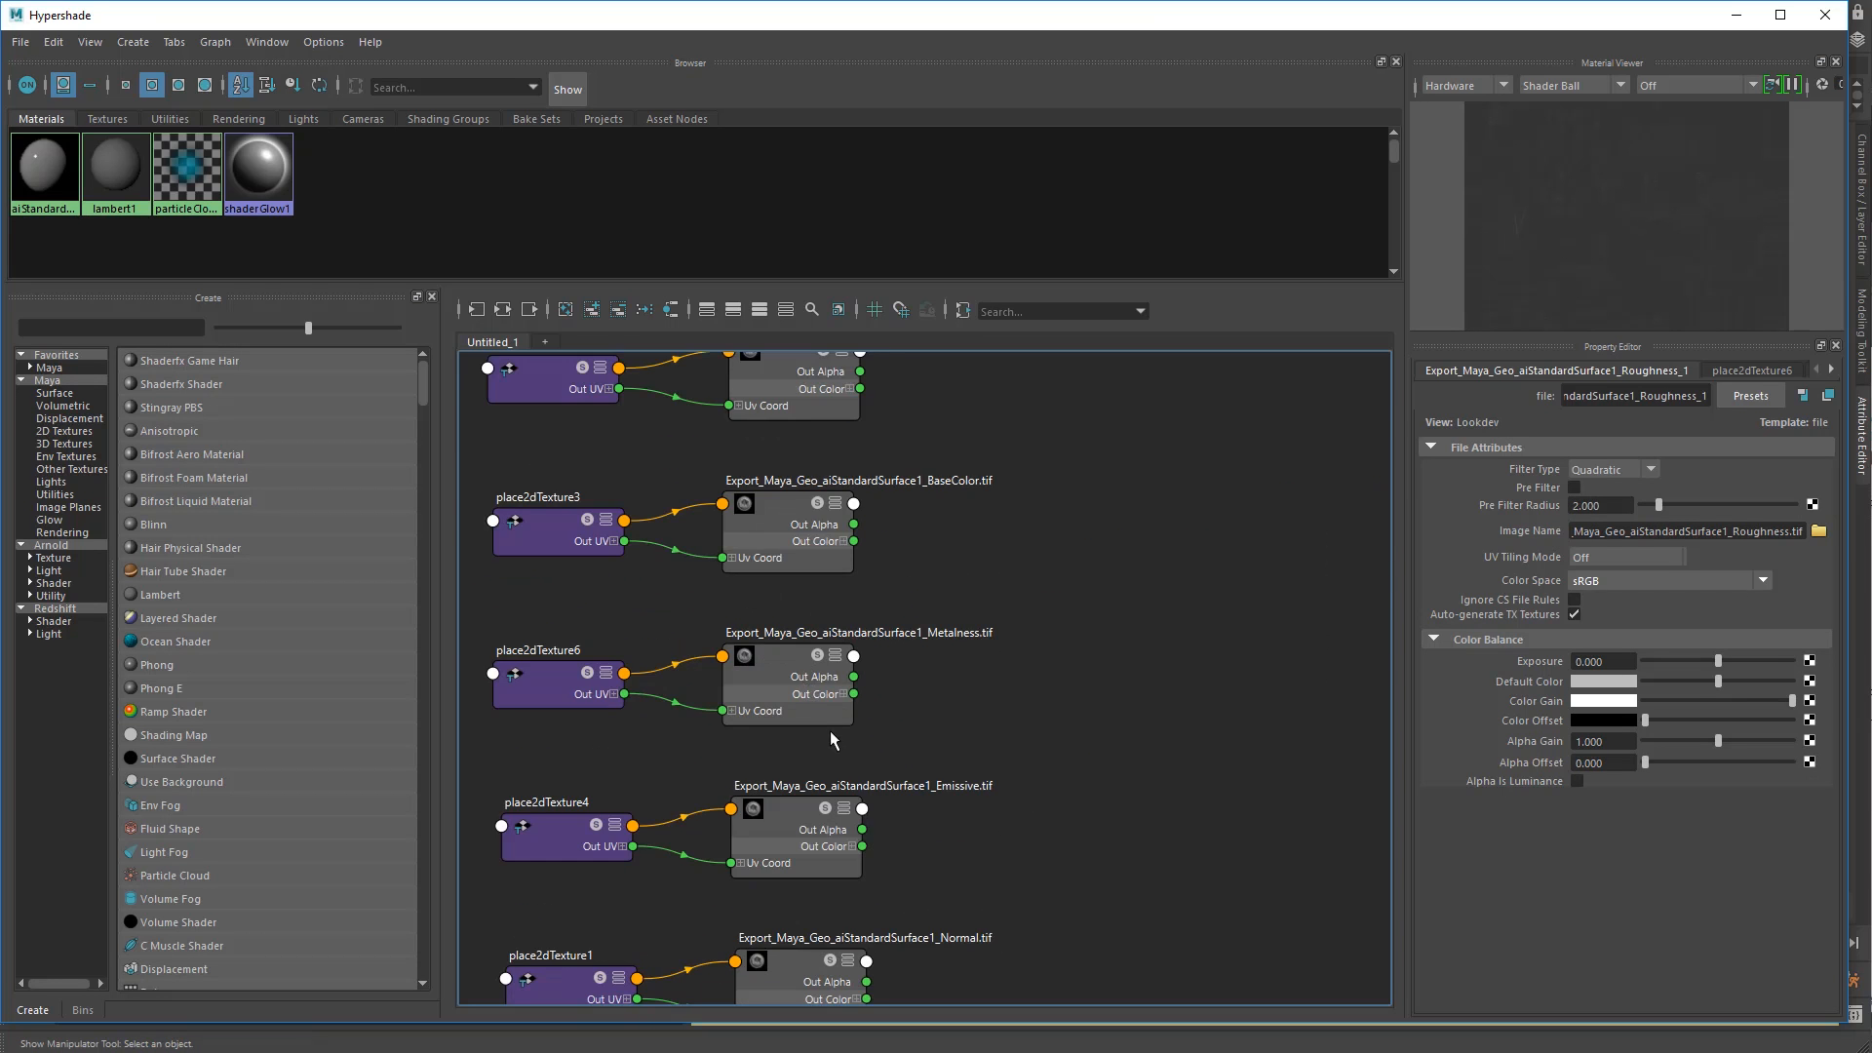
pyautogui.scroll(-2, 832, 757)
pyautogui.keyDown('alt'); pyautogui.moveTo(868, 766); pyautogui.dragTo(822, 788, button='middle'); pyautogui.keyUp('alt')
pyautogui.scroll(2, 806, 688)
pyautogui.scroll(-4, 660, 515)
pyautogui.moveTo(545, 499); pyautogui.dragTo(866, 591)
pyautogui.moveTo(753, 525); pyautogui.dragTo(1083, 448)
pyautogui.keyDown('alt'); pyautogui.moveTo(1115, 551); pyautogui.dragTo(833, 669, button='middle'); pyautogui.keyUp('alt')
pyautogui.scroll(5, 819, 593)
pyautogui.scroll(-1, 948, 639)
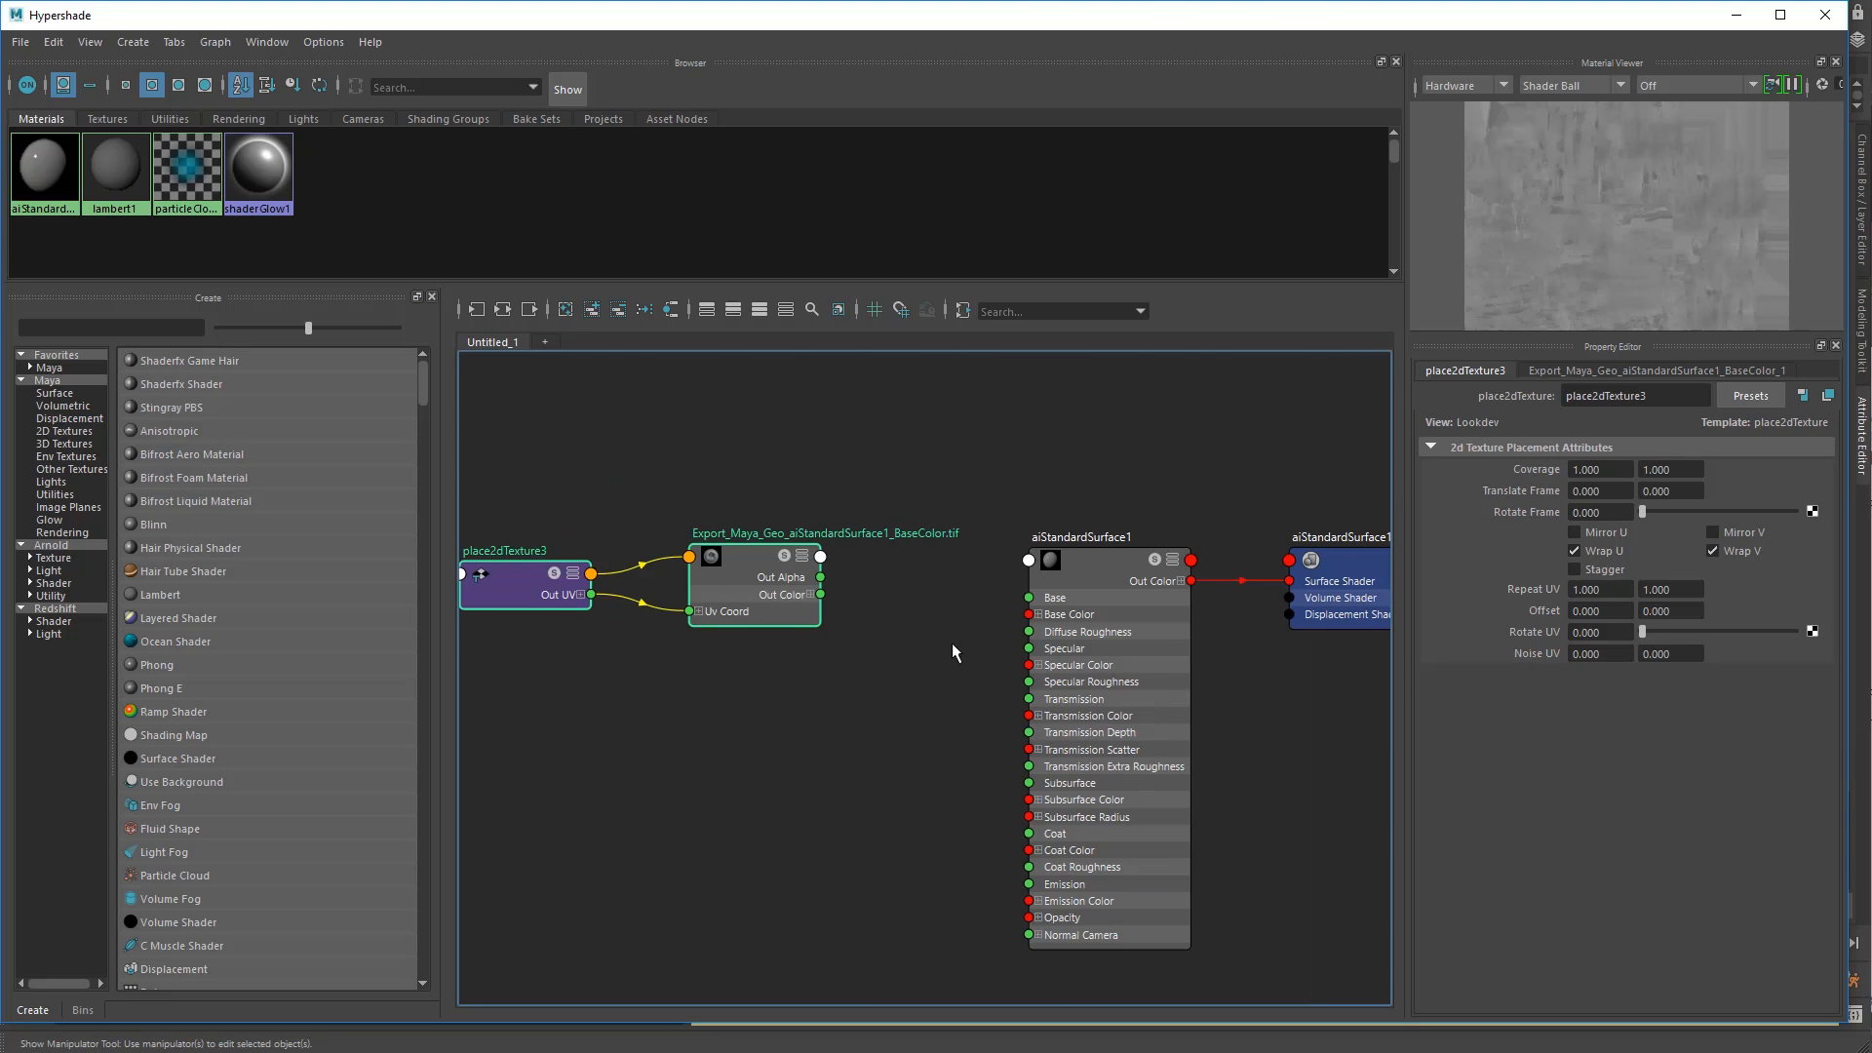
pyautogui.keyDown('alt'); pyautogui.moveTo(953, 651); pyautogui.dragTo(819, 660, button='middle'); pyautogui.keyUp('alt')
pyautogui.scroll(2, 781, 655)
pyautogui.click(592, 568)
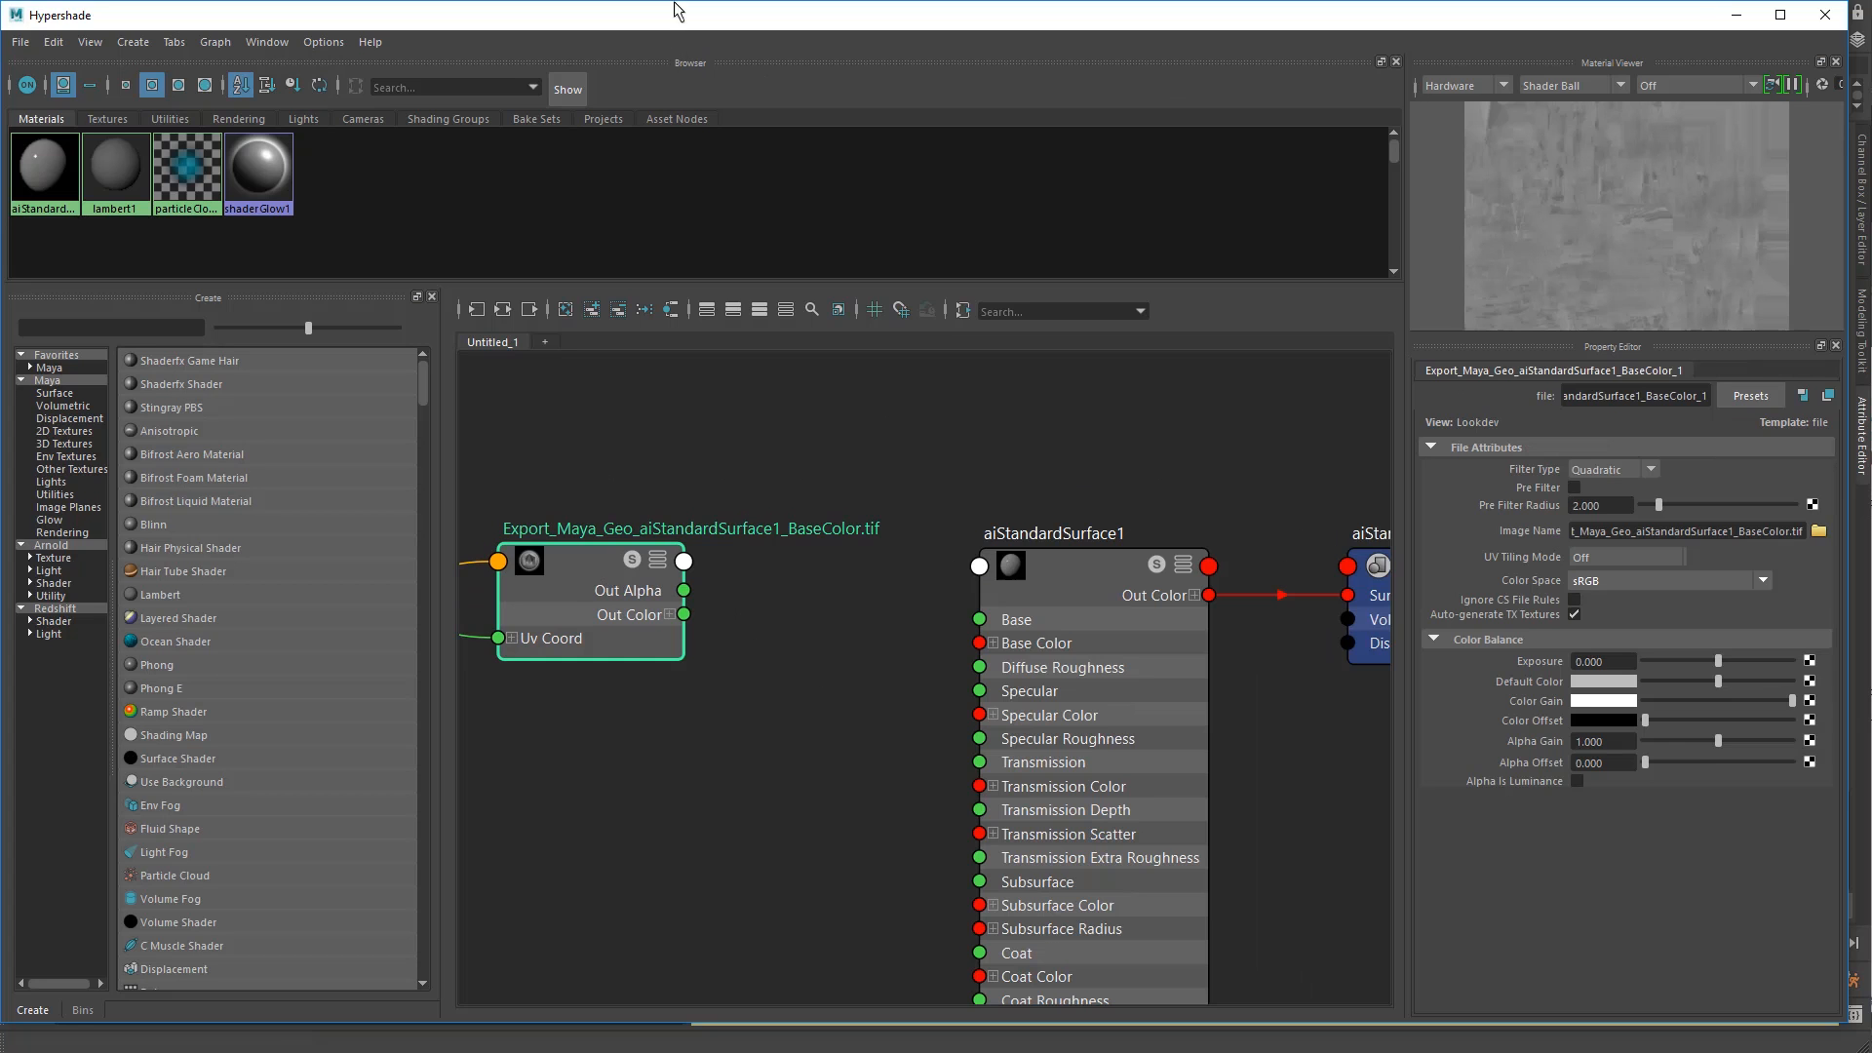
# Step: Check the Enable Color Management setting in Maya's preferences, close them and restore the Hypershade window's position
pyautogui.moveTo(658, 23); pyautogui.dragTo(658, 118)
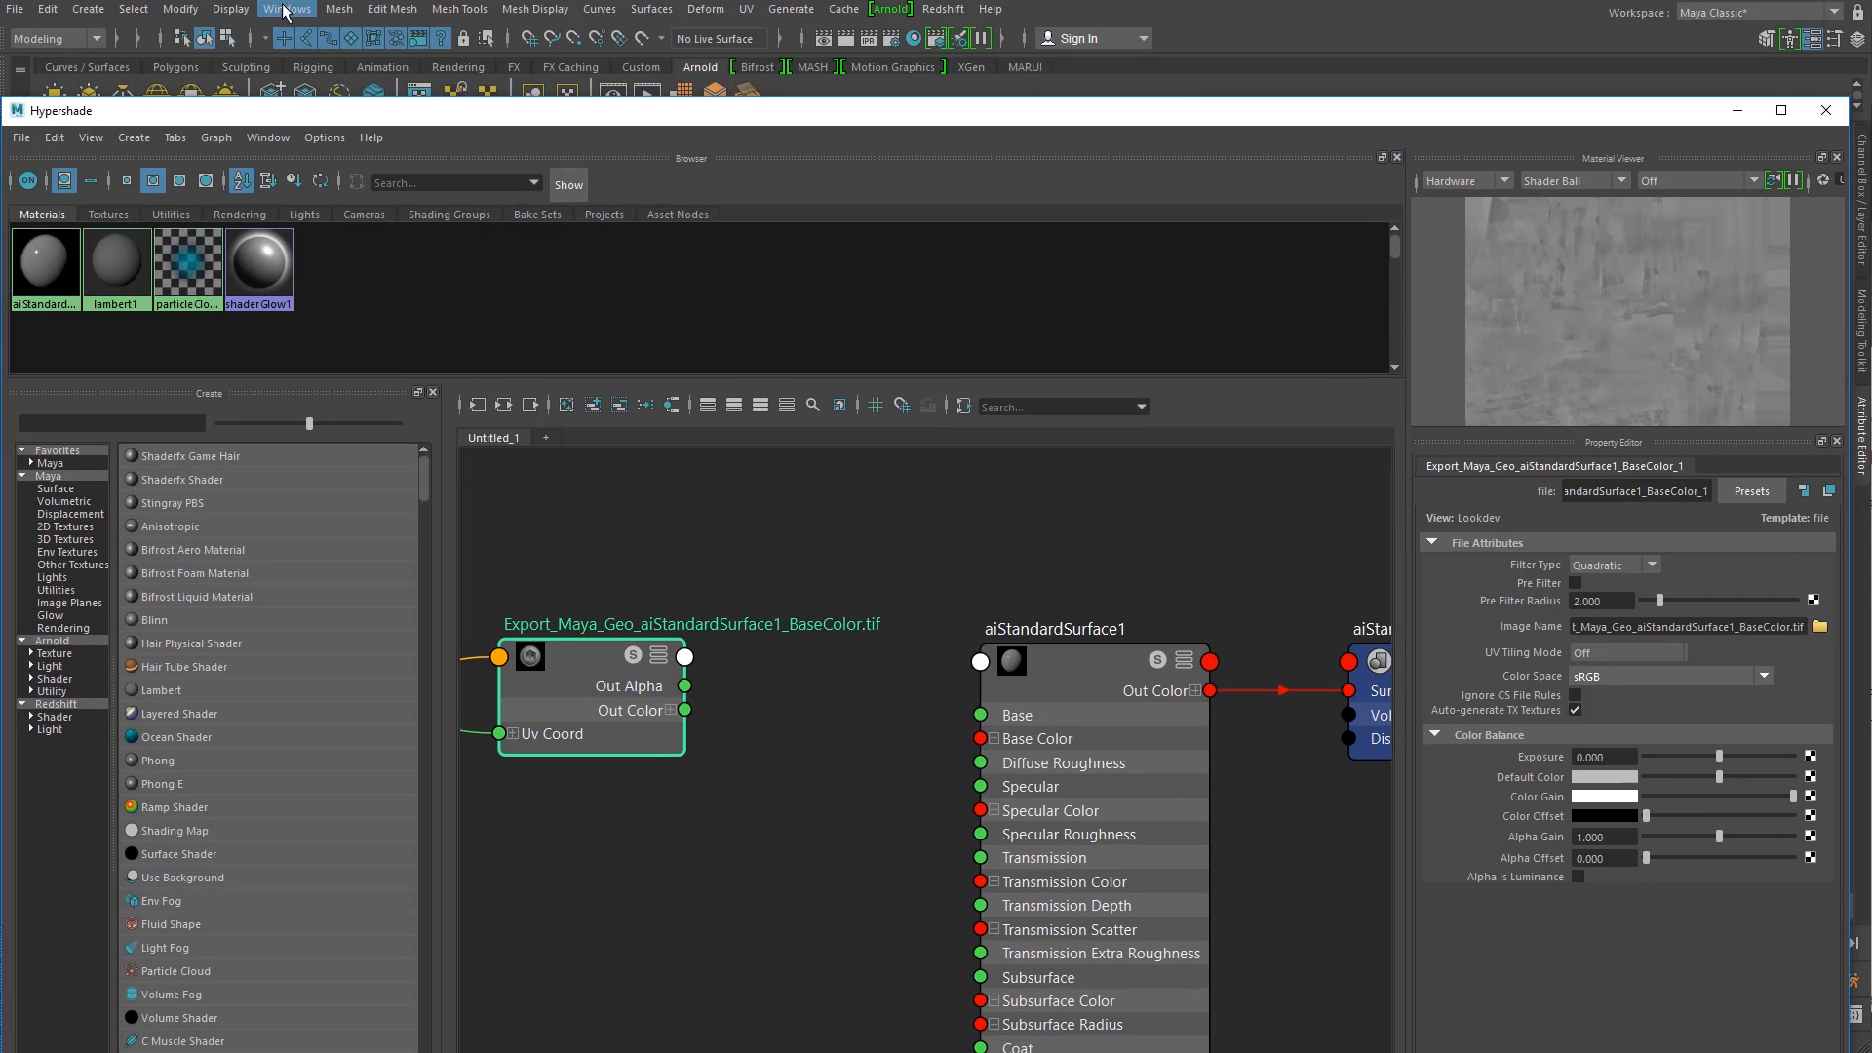
pyautogui.click(286, 9)
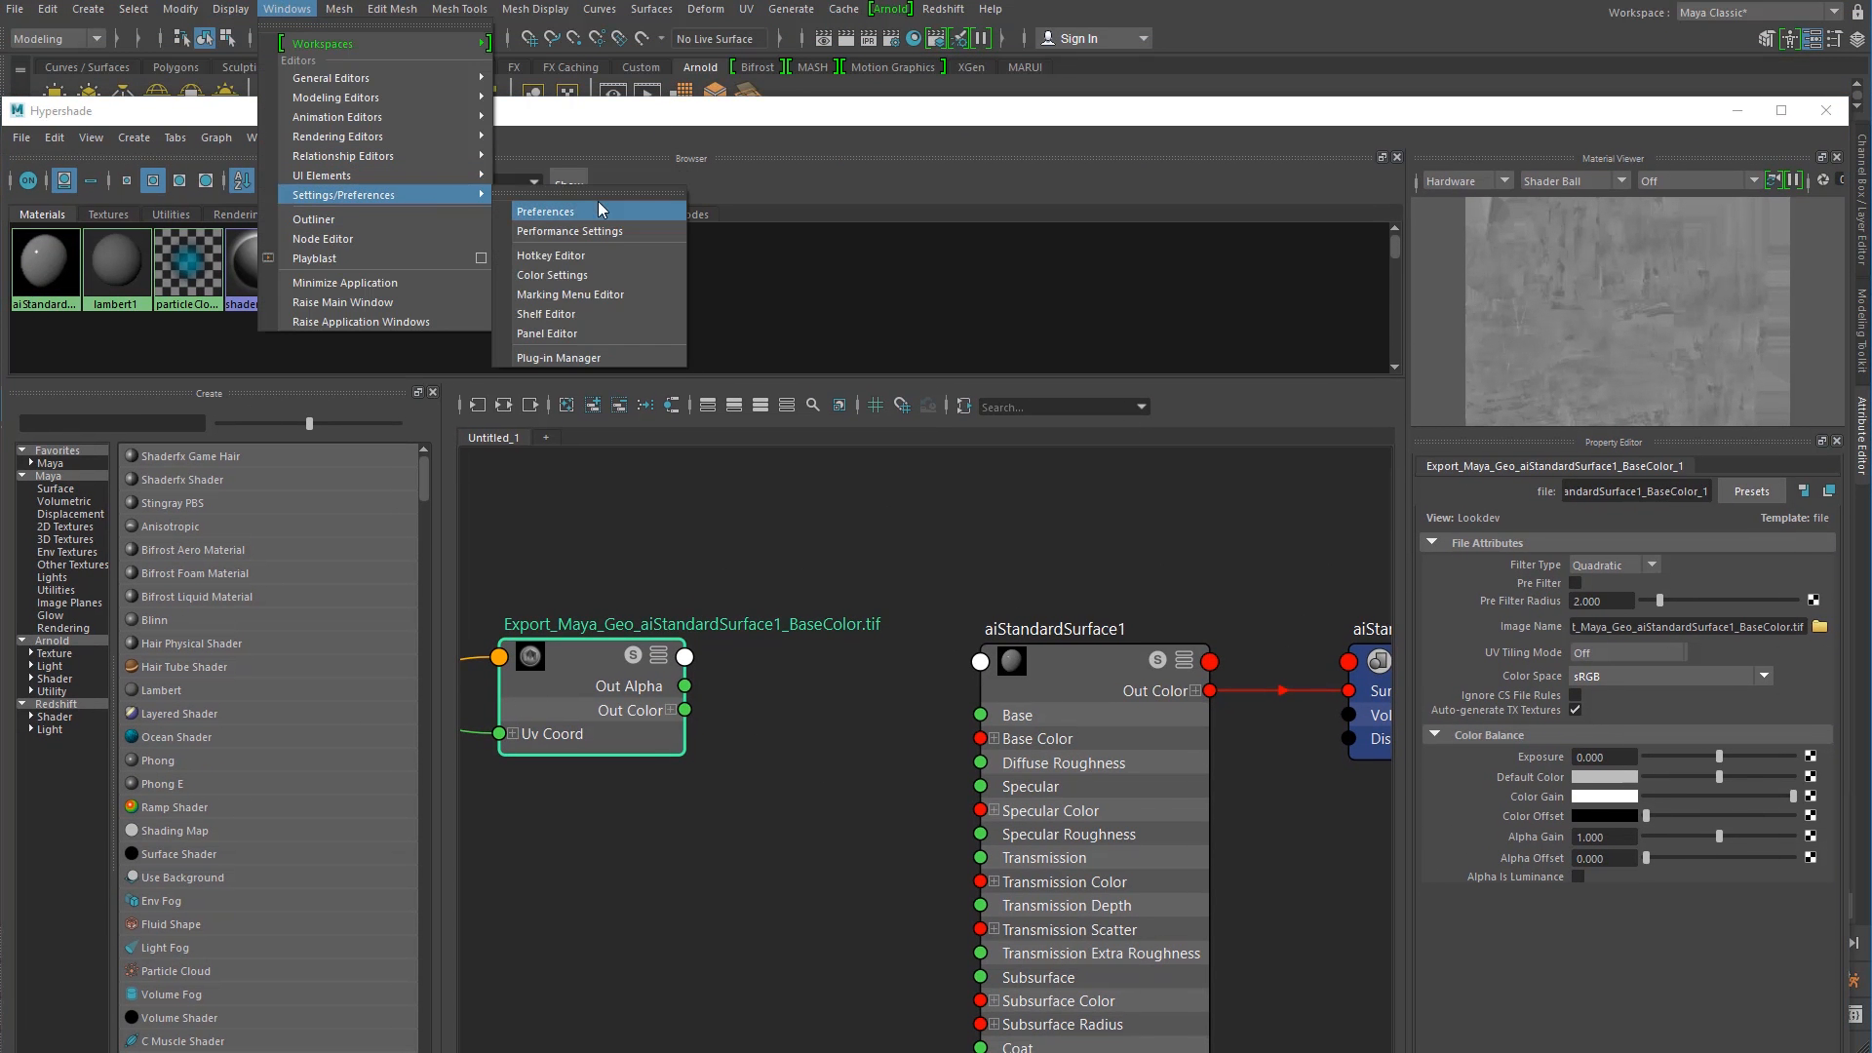
pyautogui.click(595, 202)
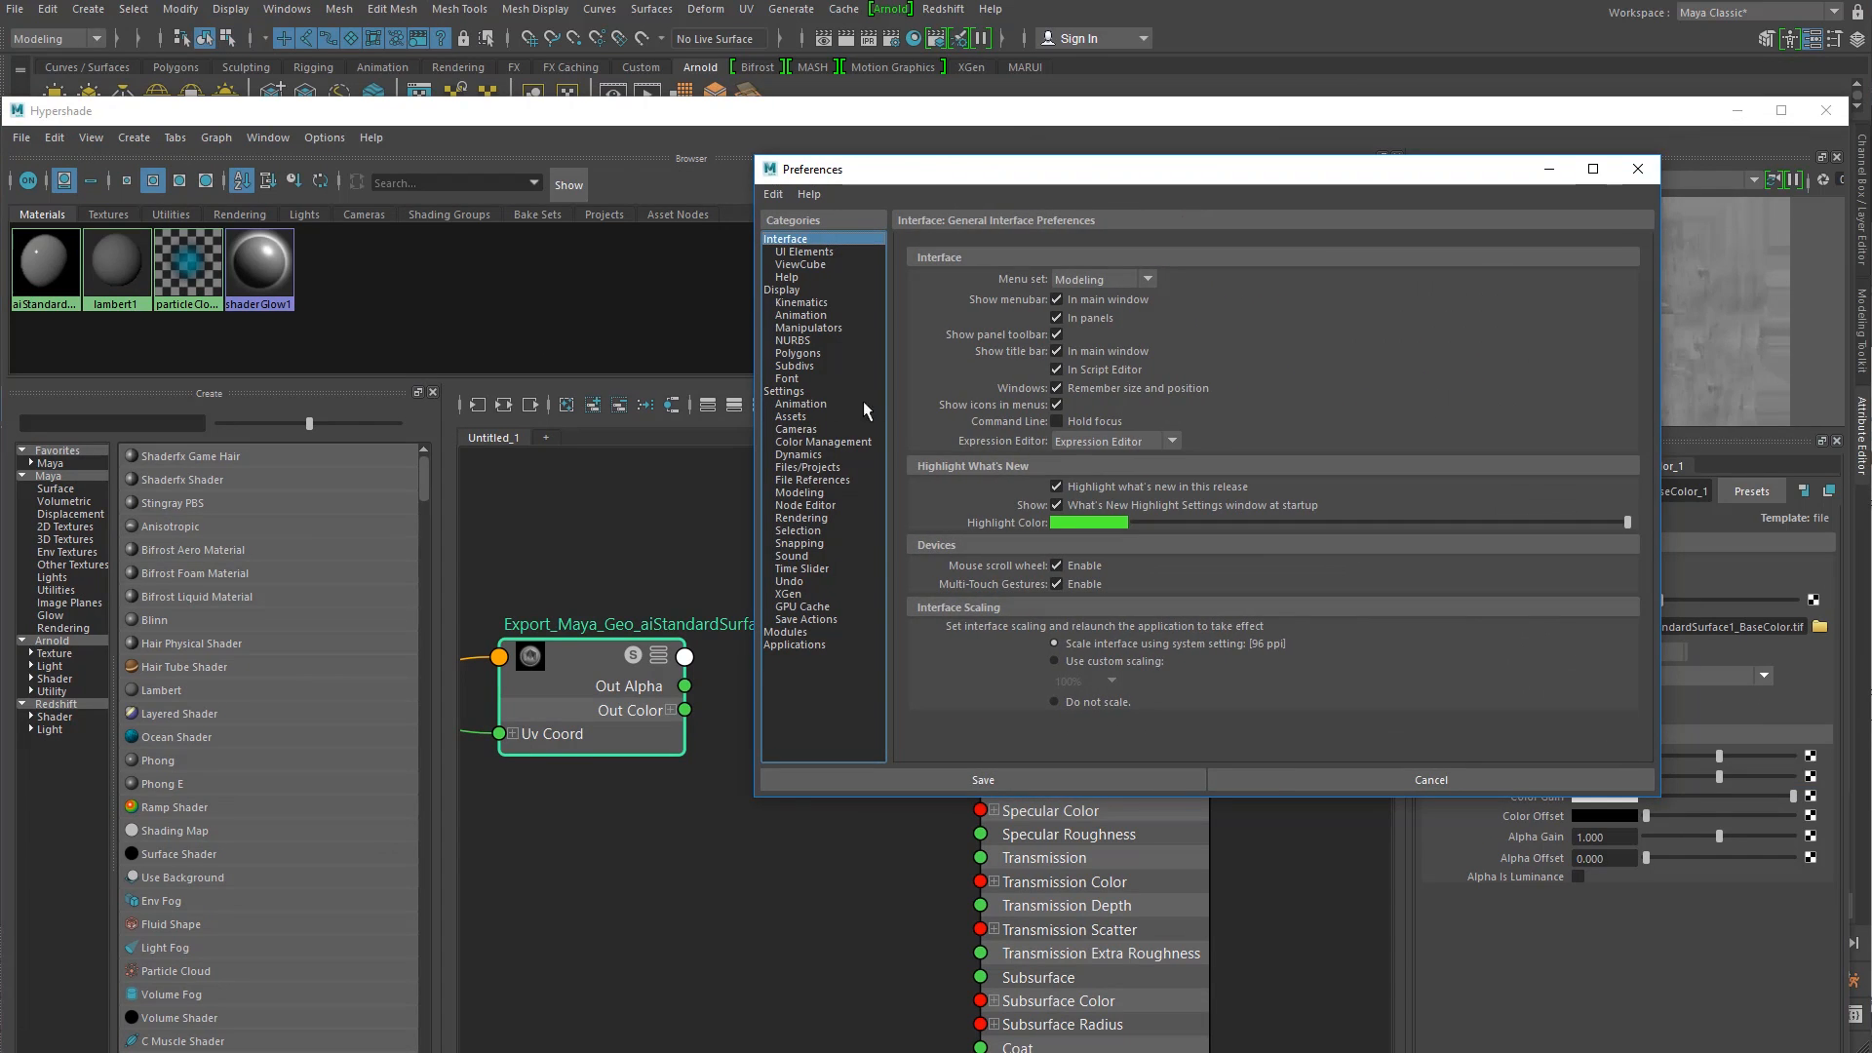
pyautogui.click(823, 444)
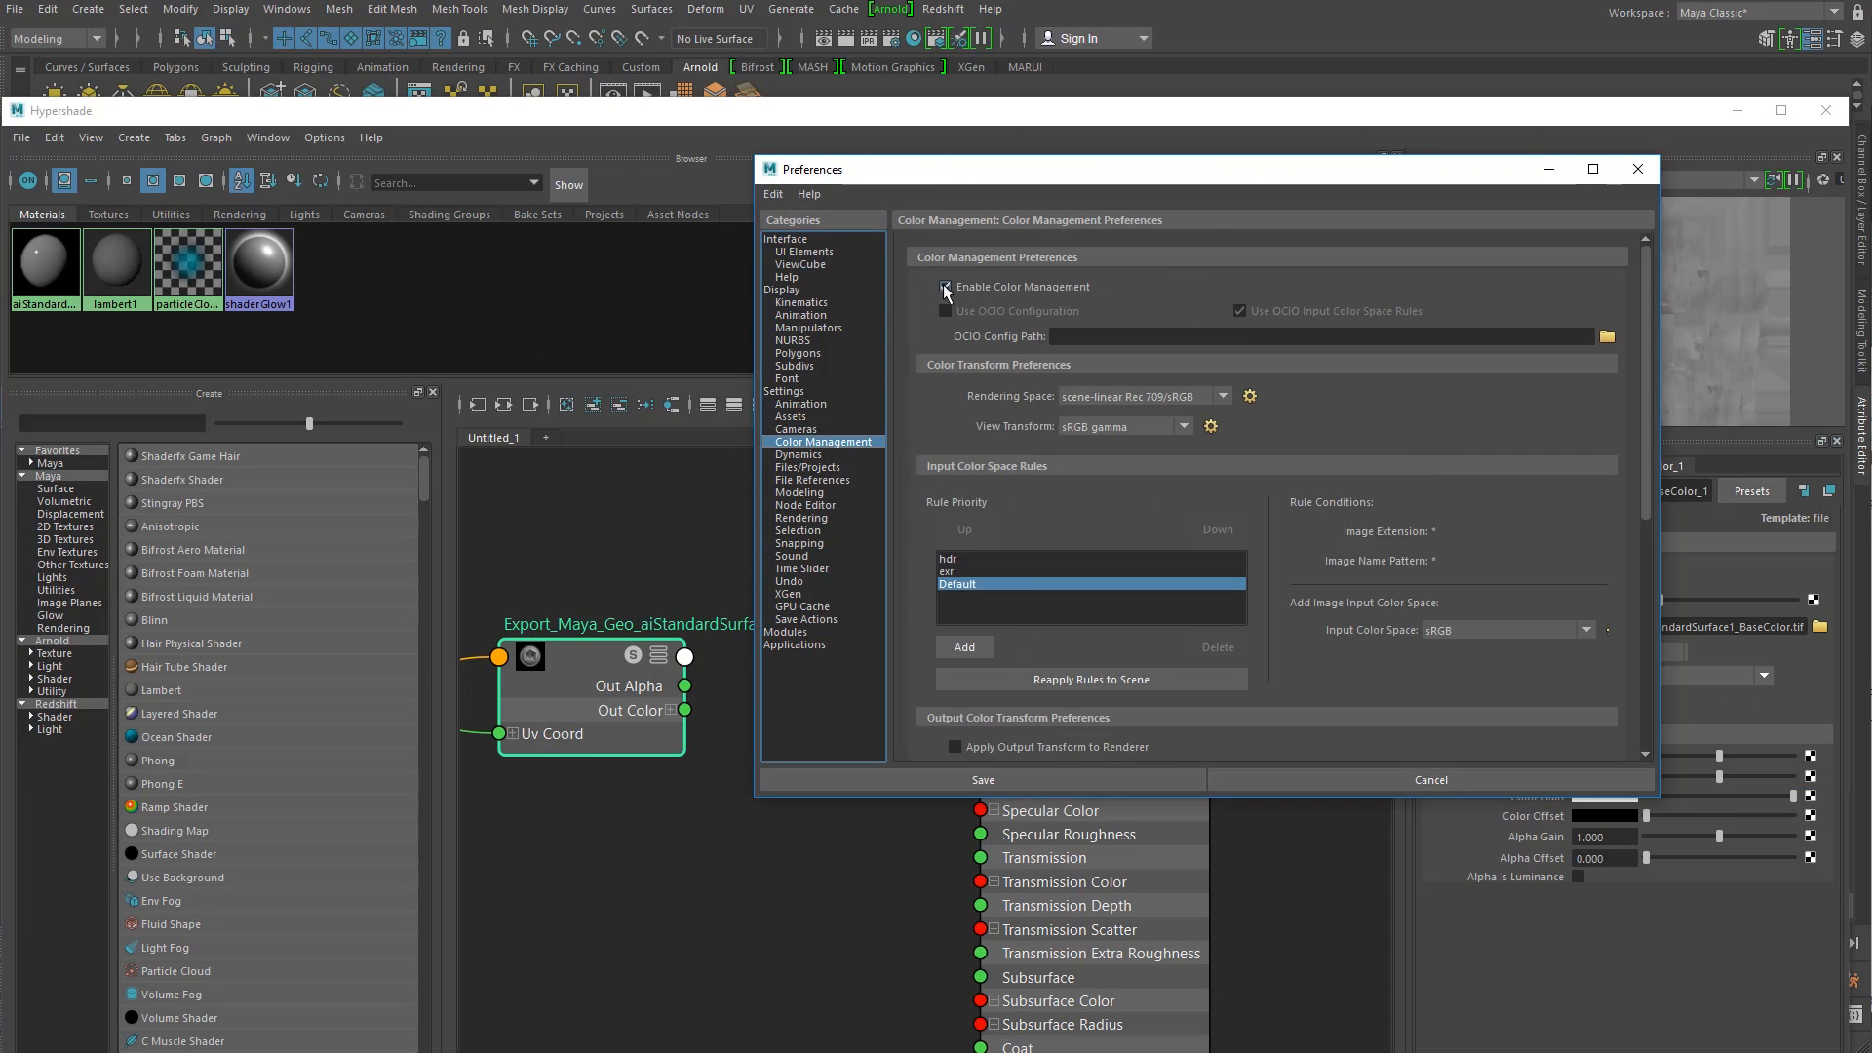
pyautogui.click(1648, 172)
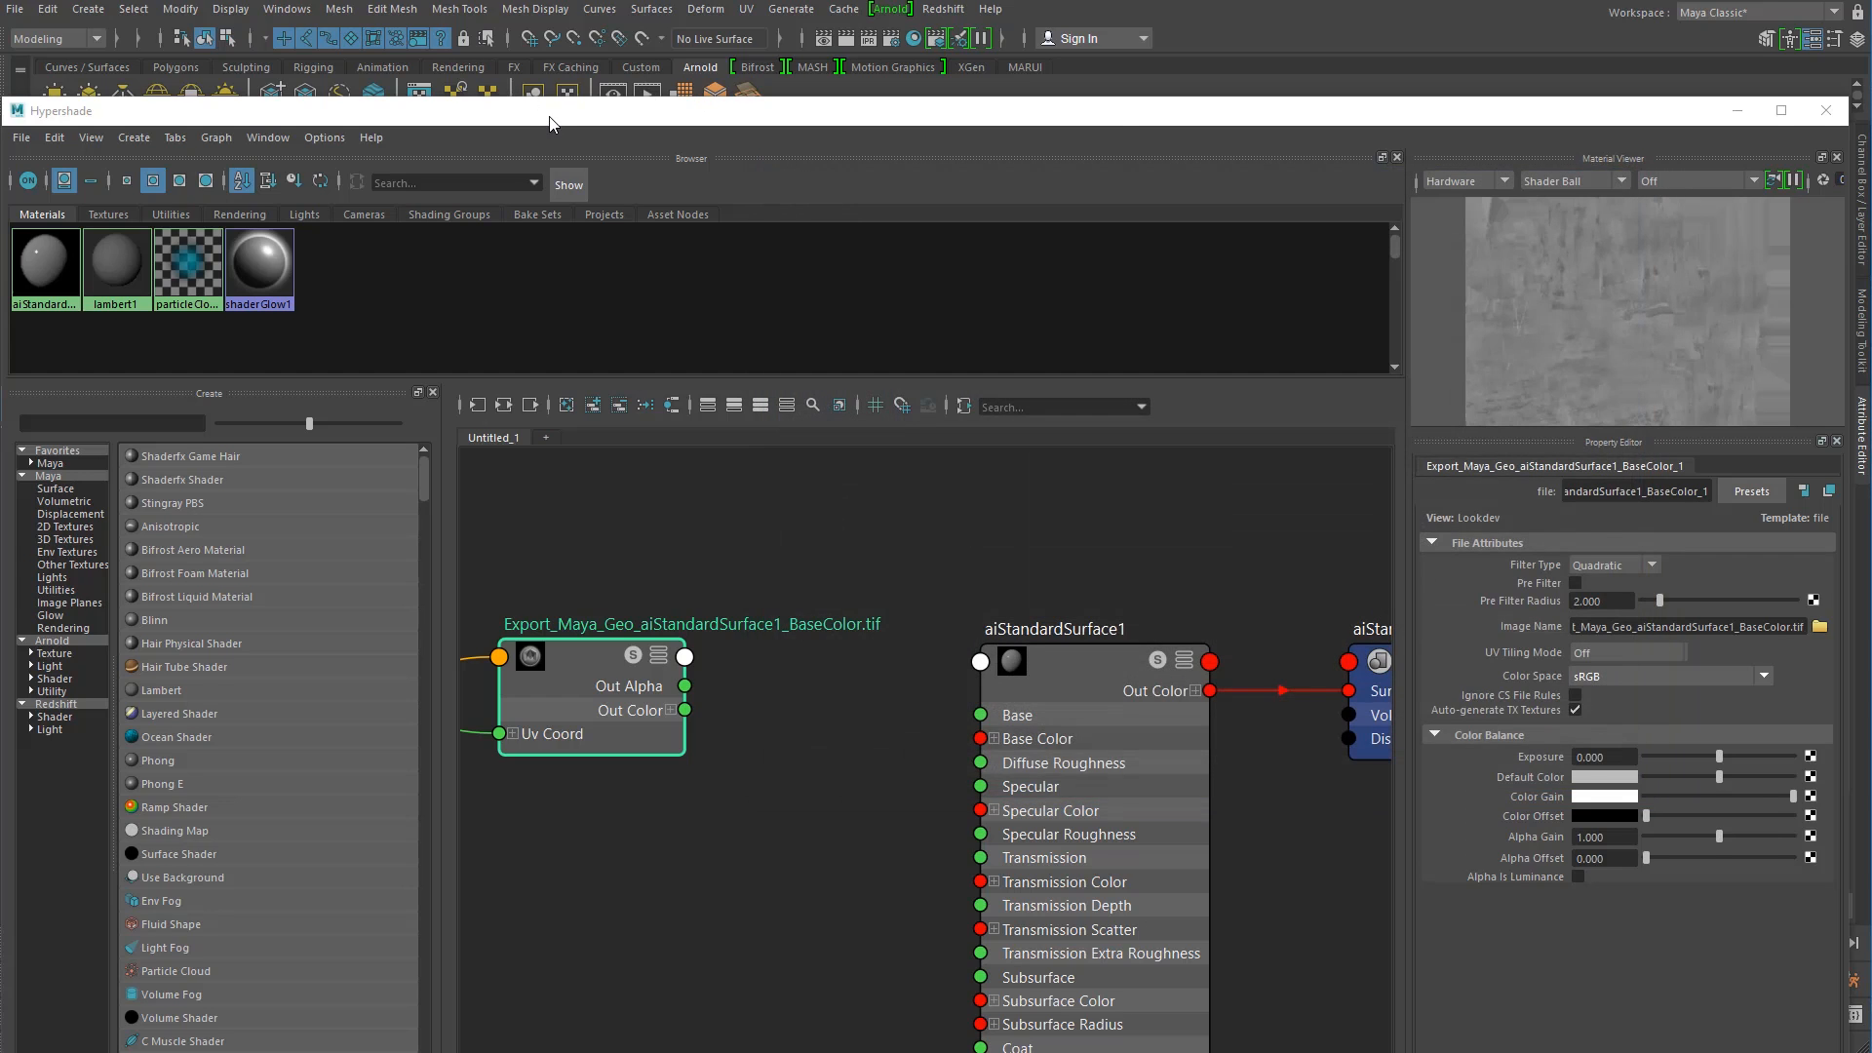
pyautogui.moveTo(554, 50); pyautogui.dragTo(562, 62)
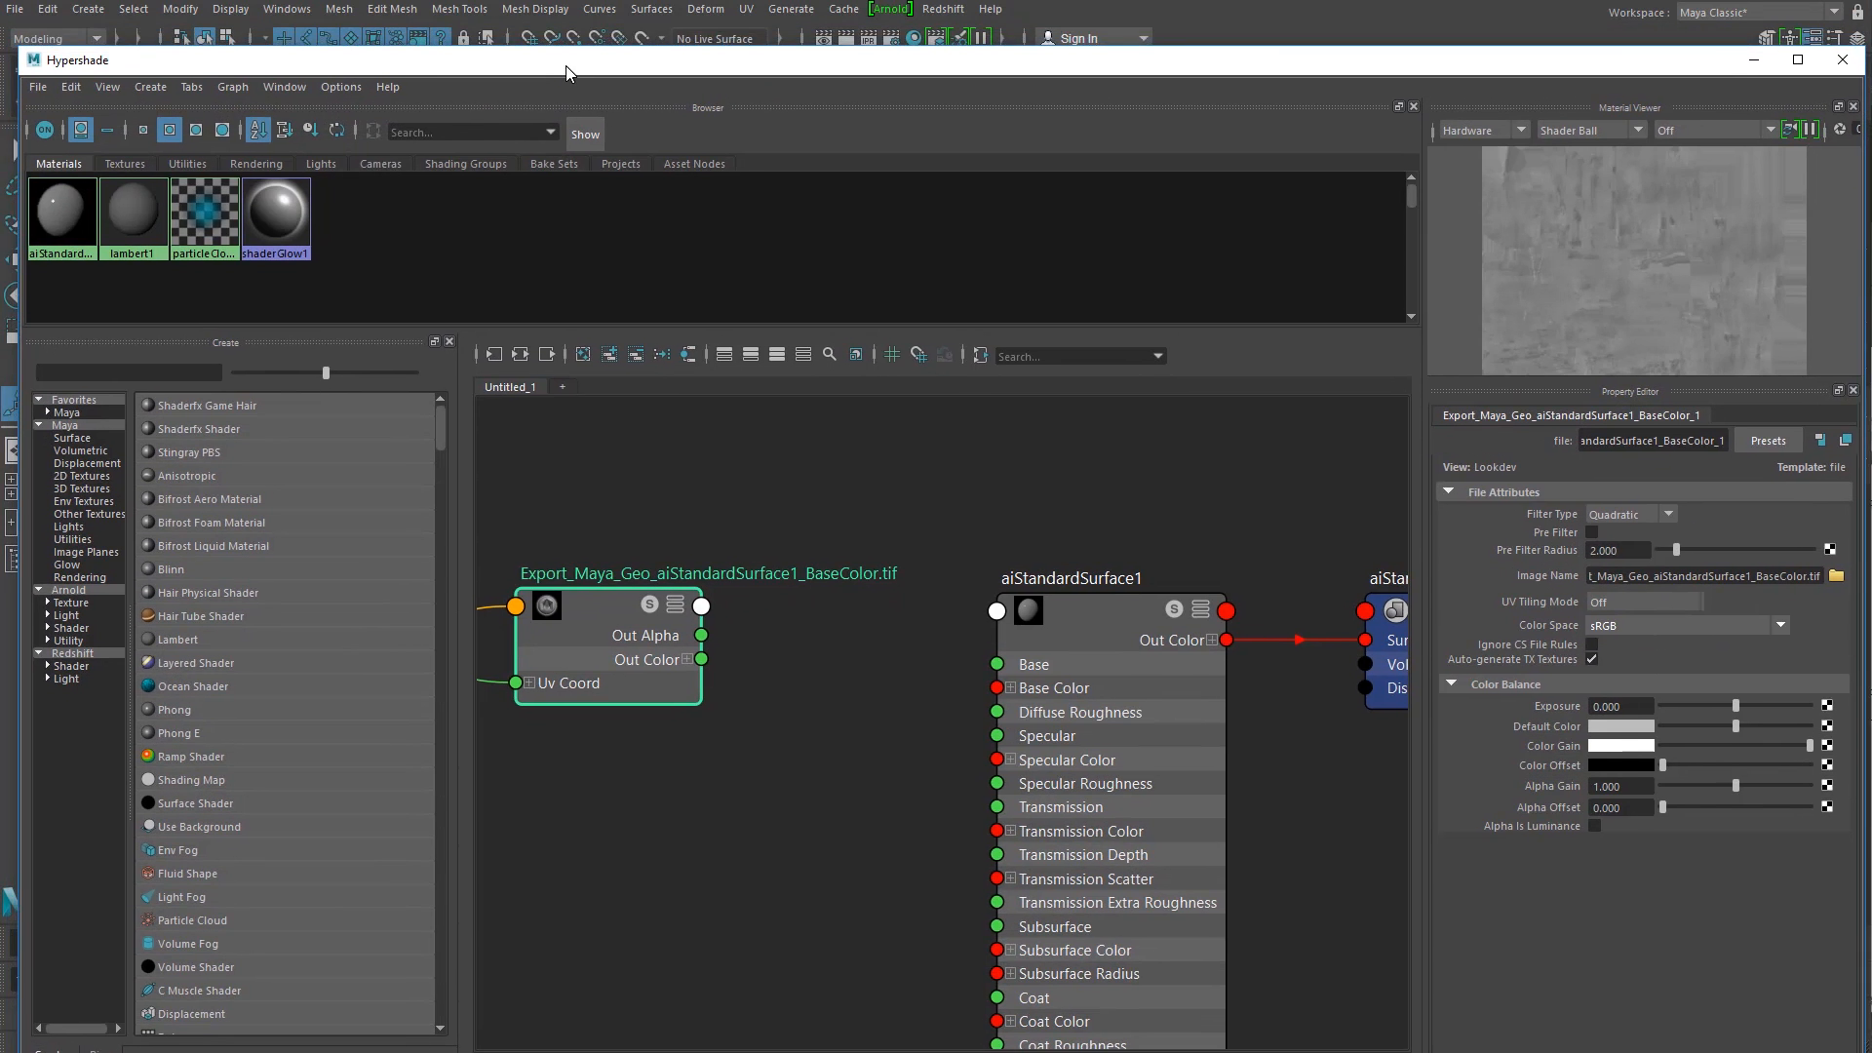
# Step: Connect the BaseColor file texture's Out Color to the Base Color input of aiStandardSurface1
pyautogui.click(653, 745)
pyautogui.scroll(-5, 642, 685)
pyautogui.keyDown('alt'); pyautogui.moveTo(647, 709); pyautogui.dragTo(779, 662, button='middle'); pyautogui.keyUp('alt')
pyautogui.scroll(5, 763, 632)
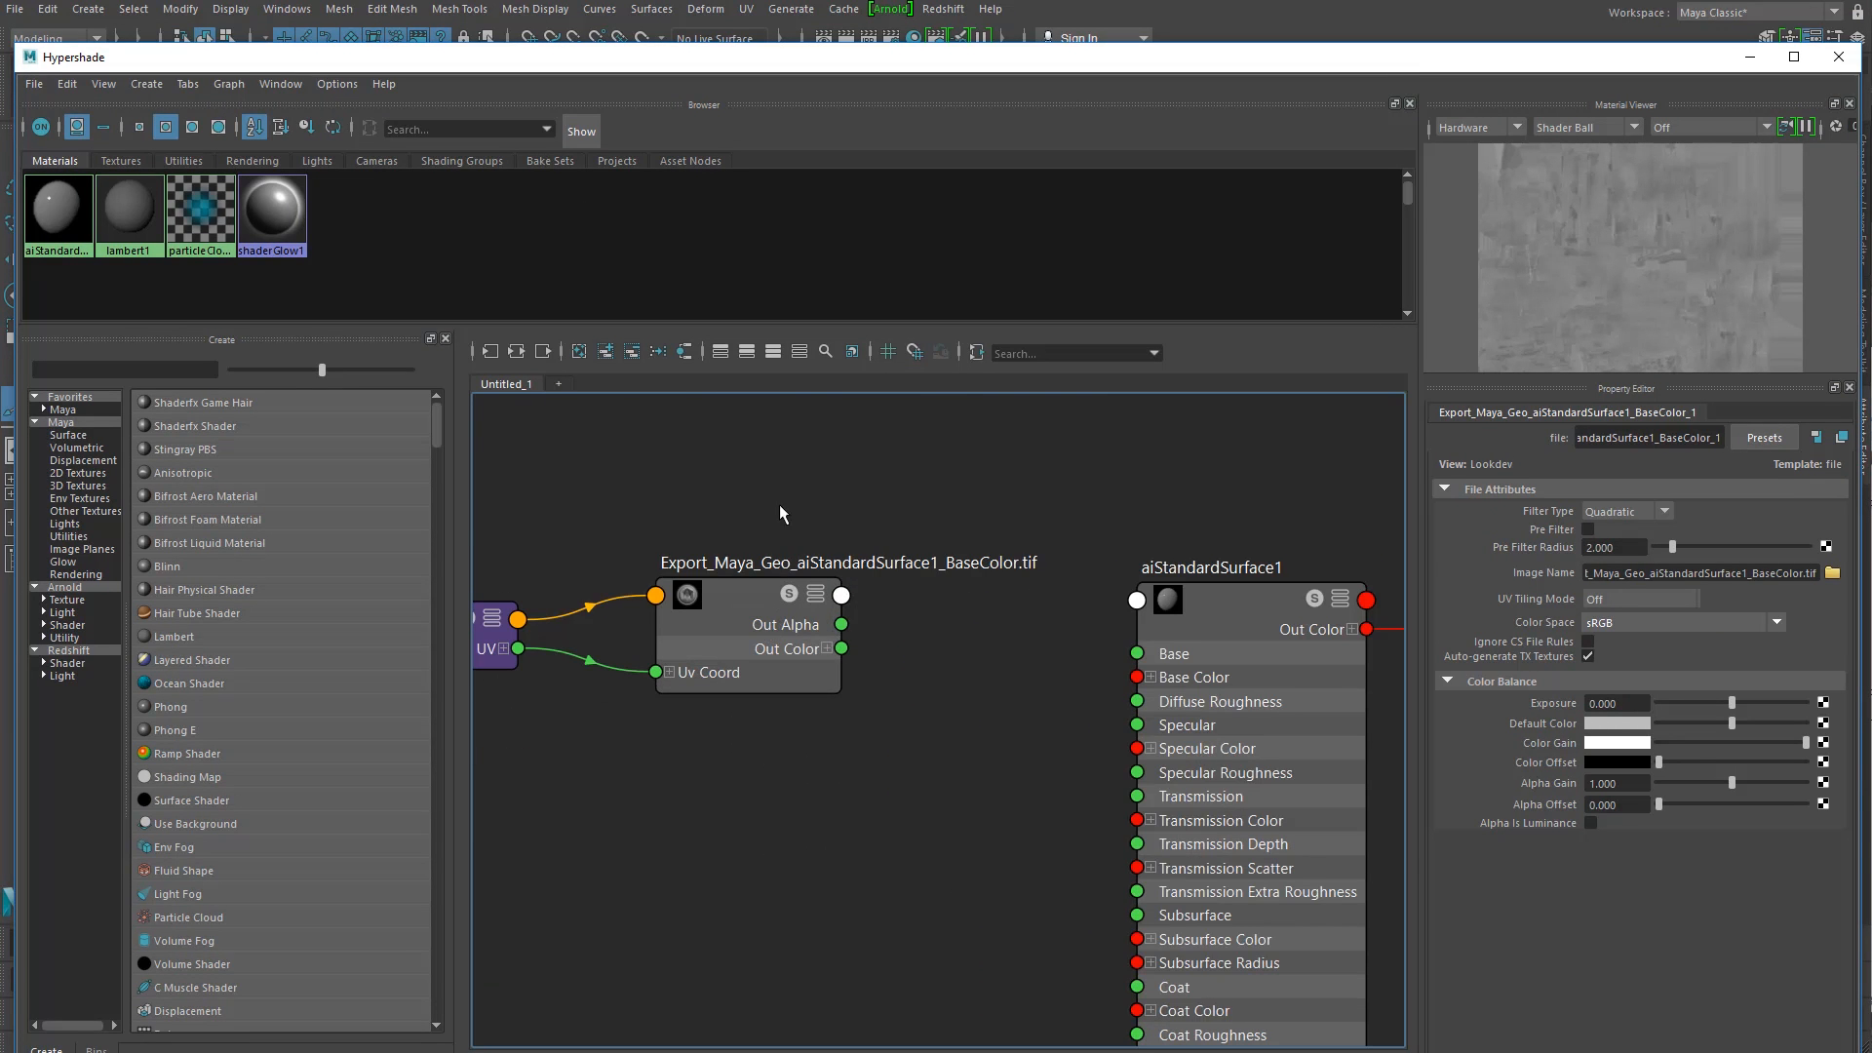
pyautogui.click(747, 599)
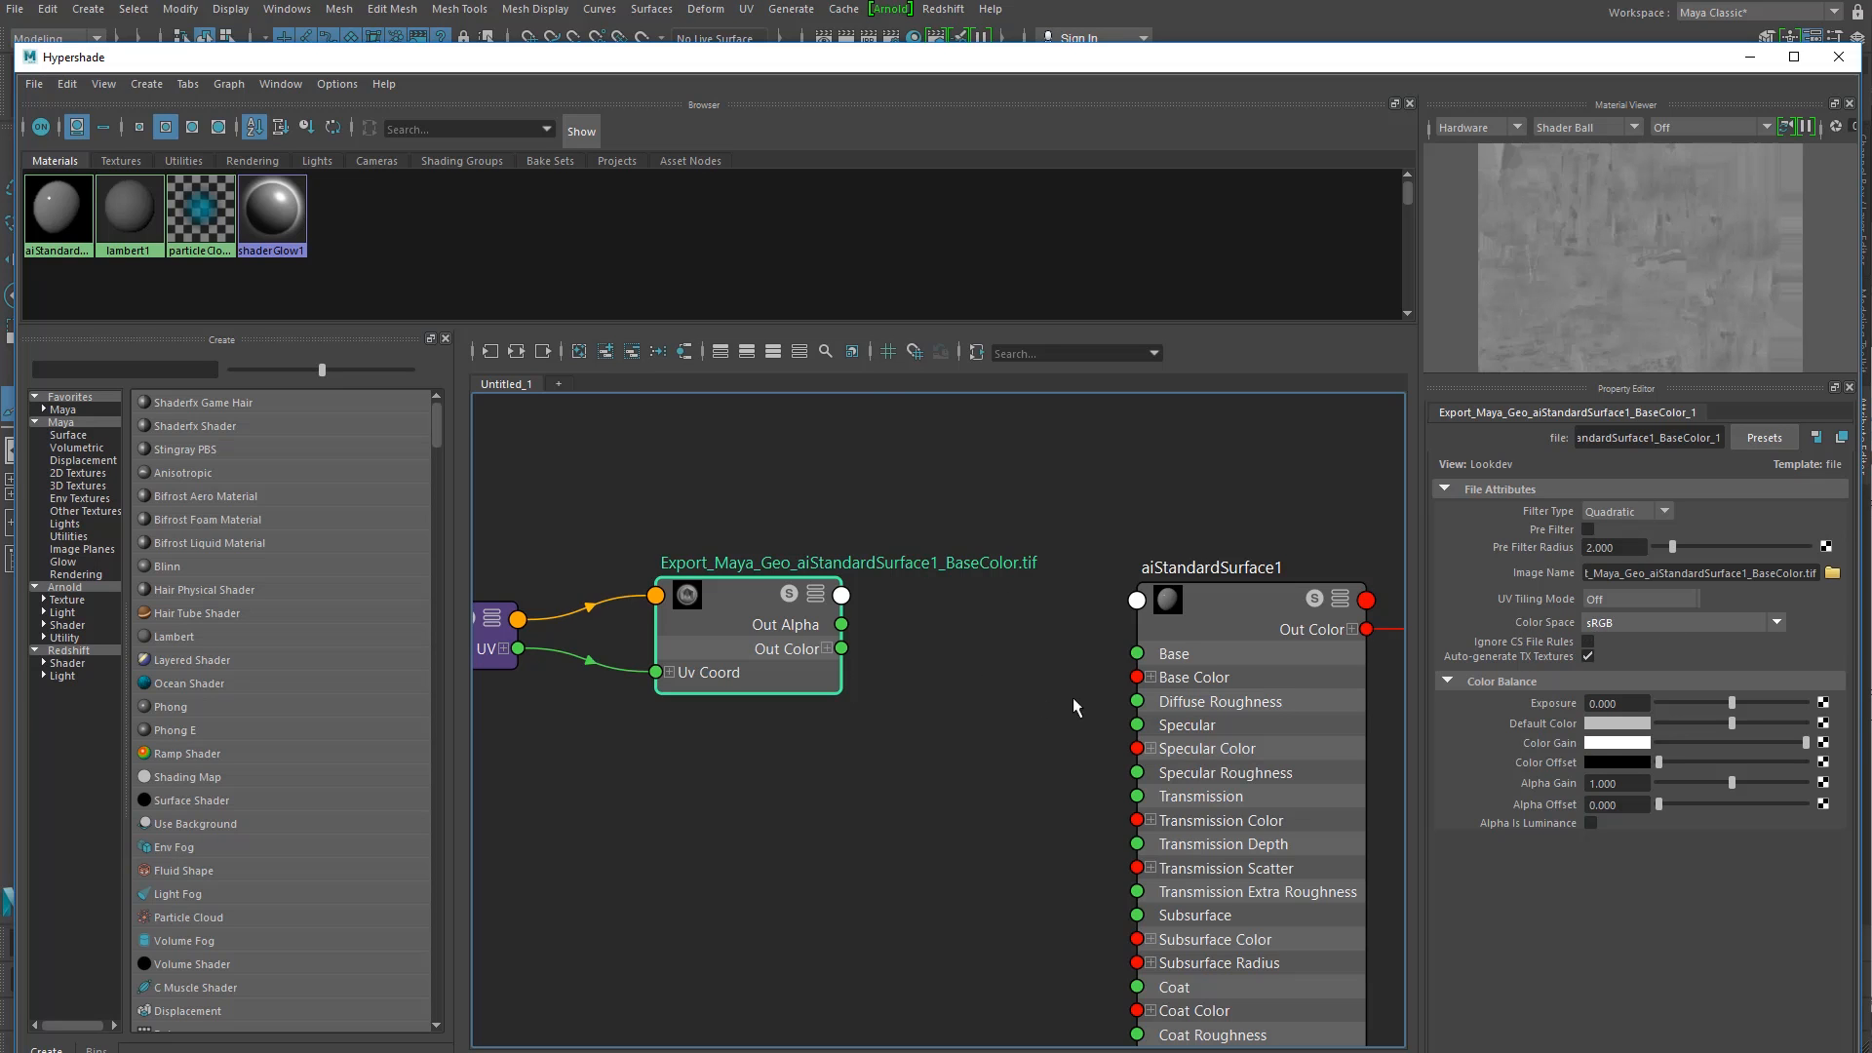
pyautogui.keyDown('alt'); pyautogui.moveTo(990, 748); pyautogui.dragTo(926, 749, button='middle'); pyautogui.keyUp('alt')
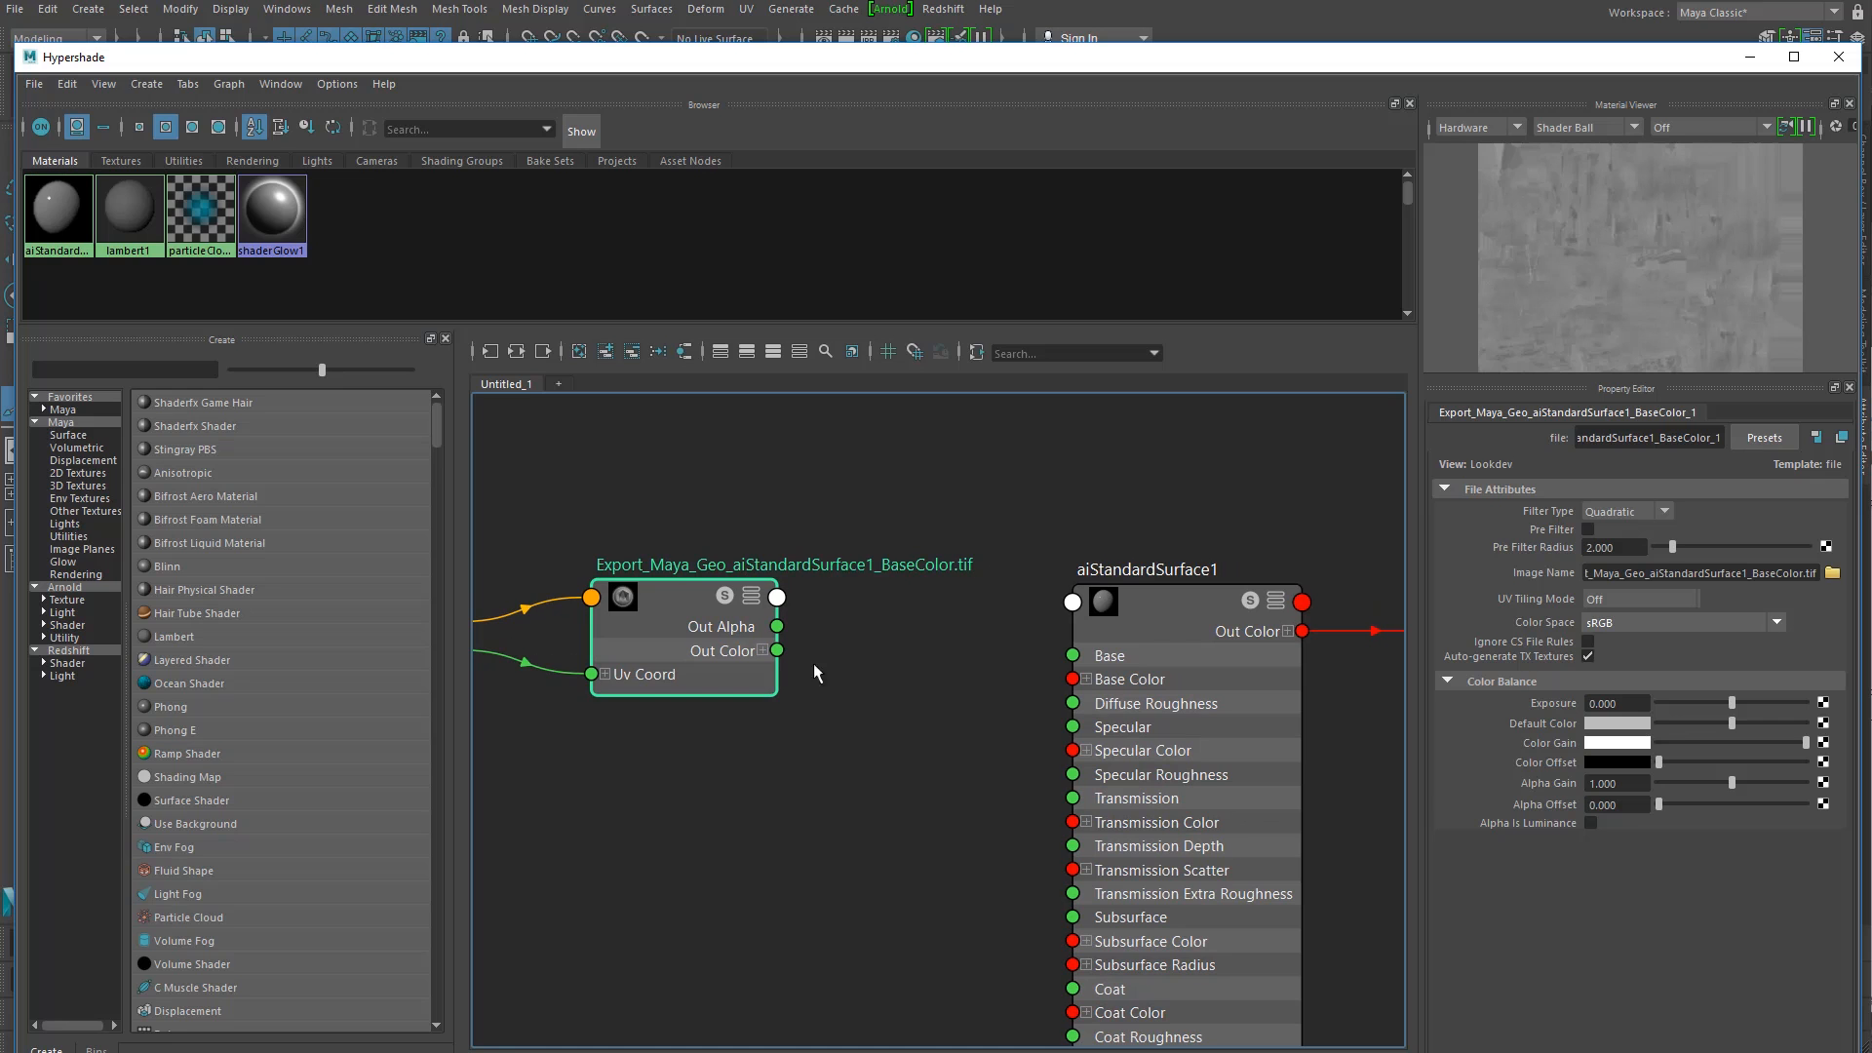
pyautogui.moveTo(778, 652); pyautogui.dragTo(1079, 679)
# Step: Move the Emissive file texture and its place2dTexture directly below the BaseColor texture nodes
pyautogui.scroll(3, 694, 875)
pyautogui.scroll(-6, 695, 875)
pyautogui.scroll(5, 816, 732)
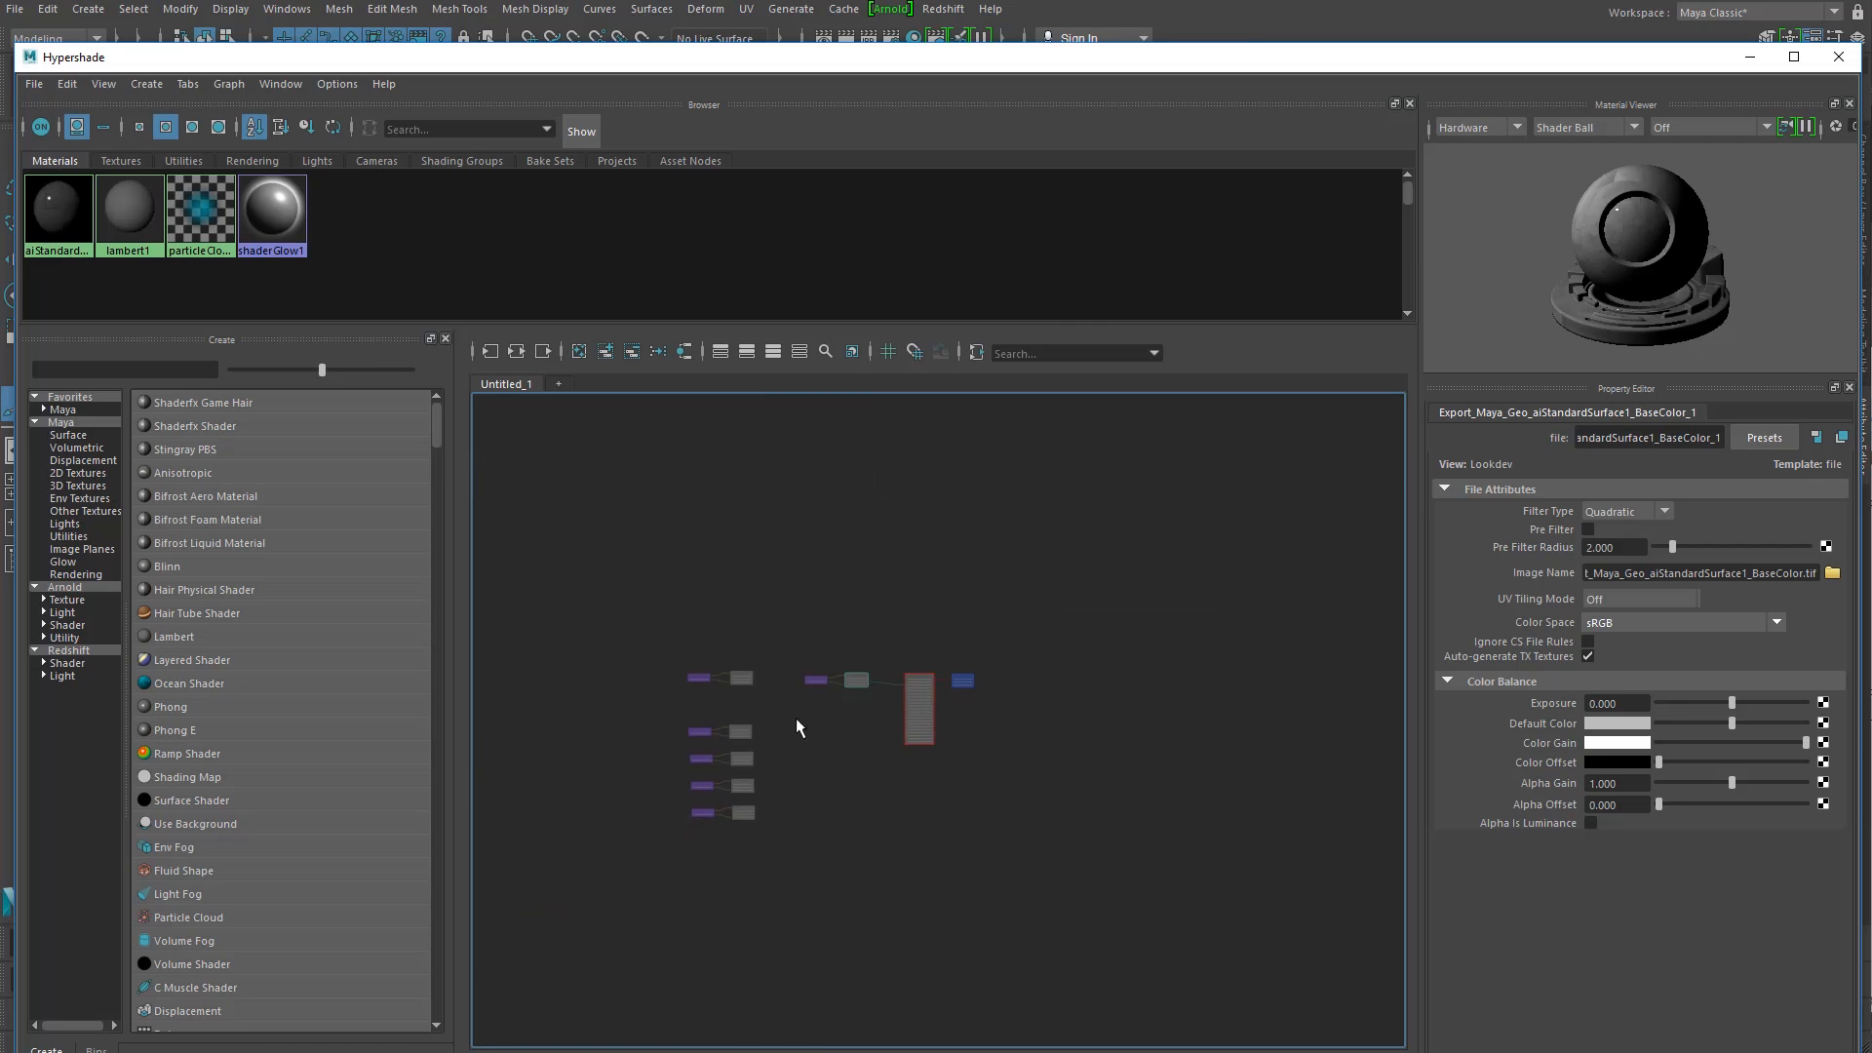
pyautogui.scroll(-3, 941, 814)
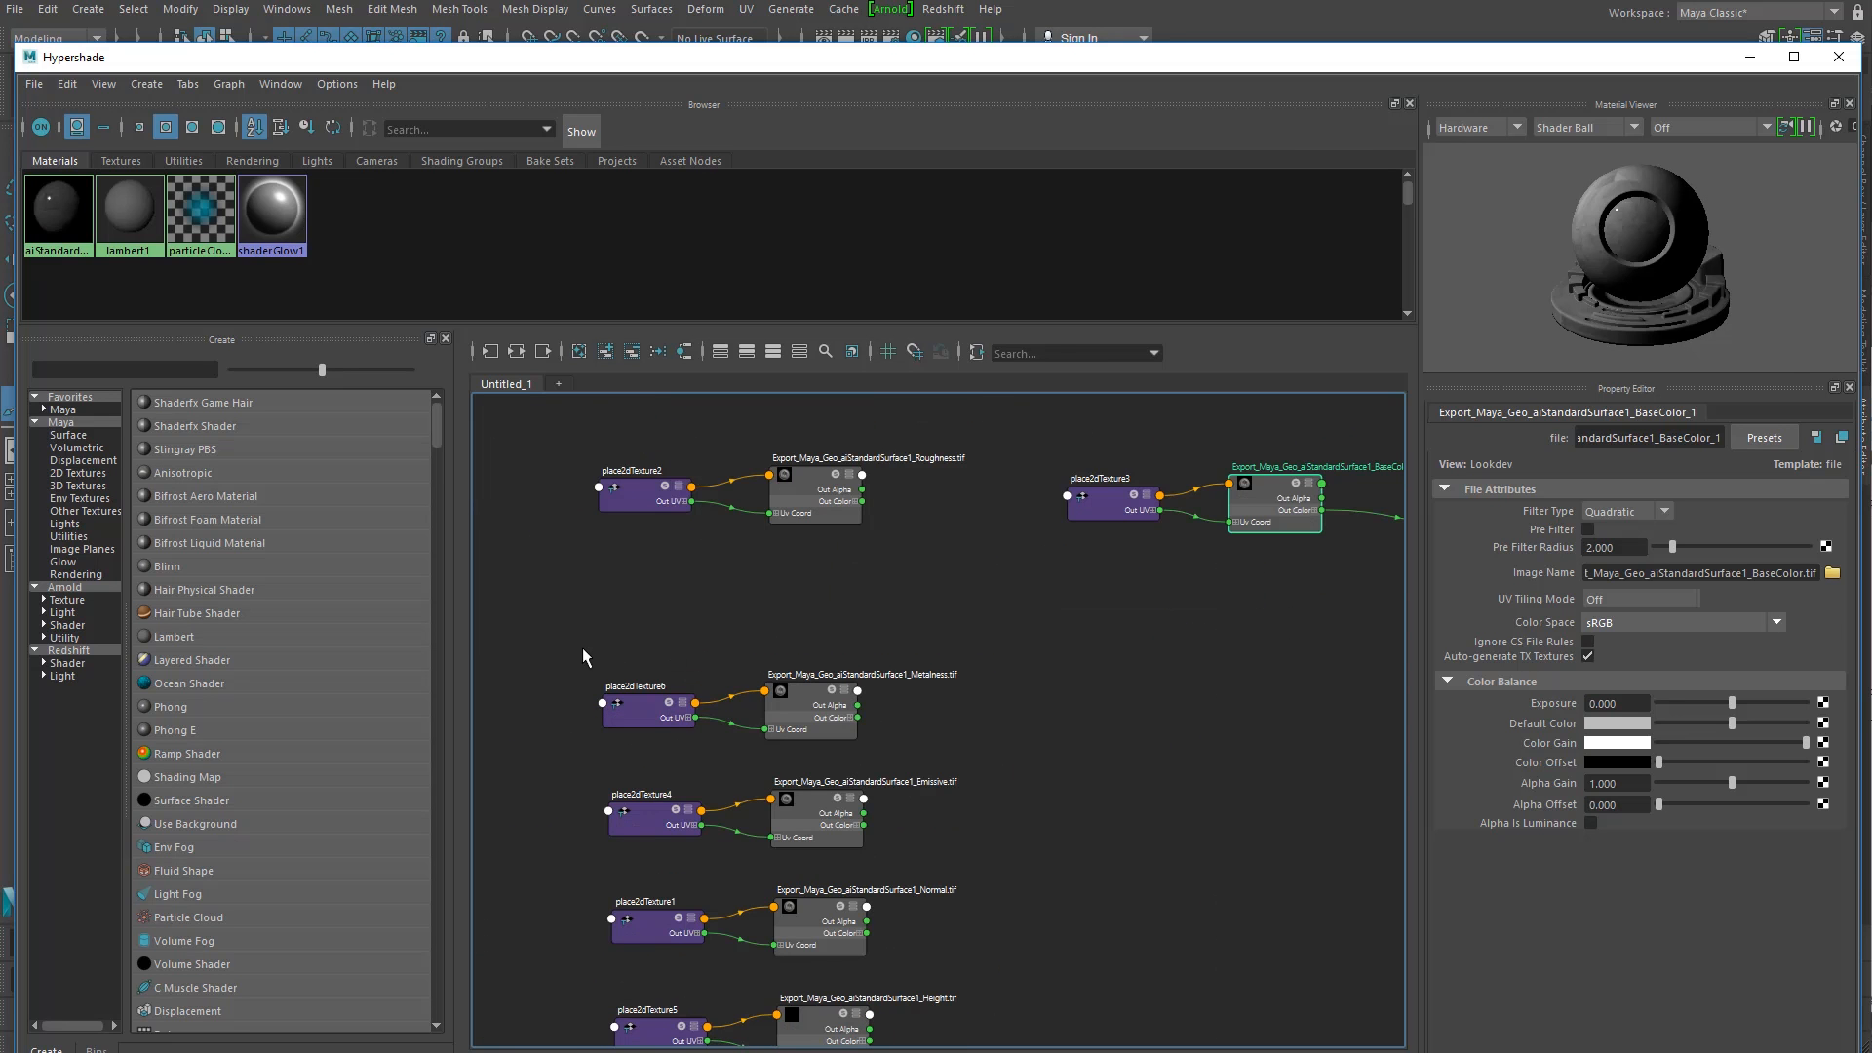
pyautogui.scroll(2, 613, 797)
pyautogui.moveTo(539, 765); pyautogui.dragTo(1034, 884)
pyautogui.scroll(-2, 994, 852)
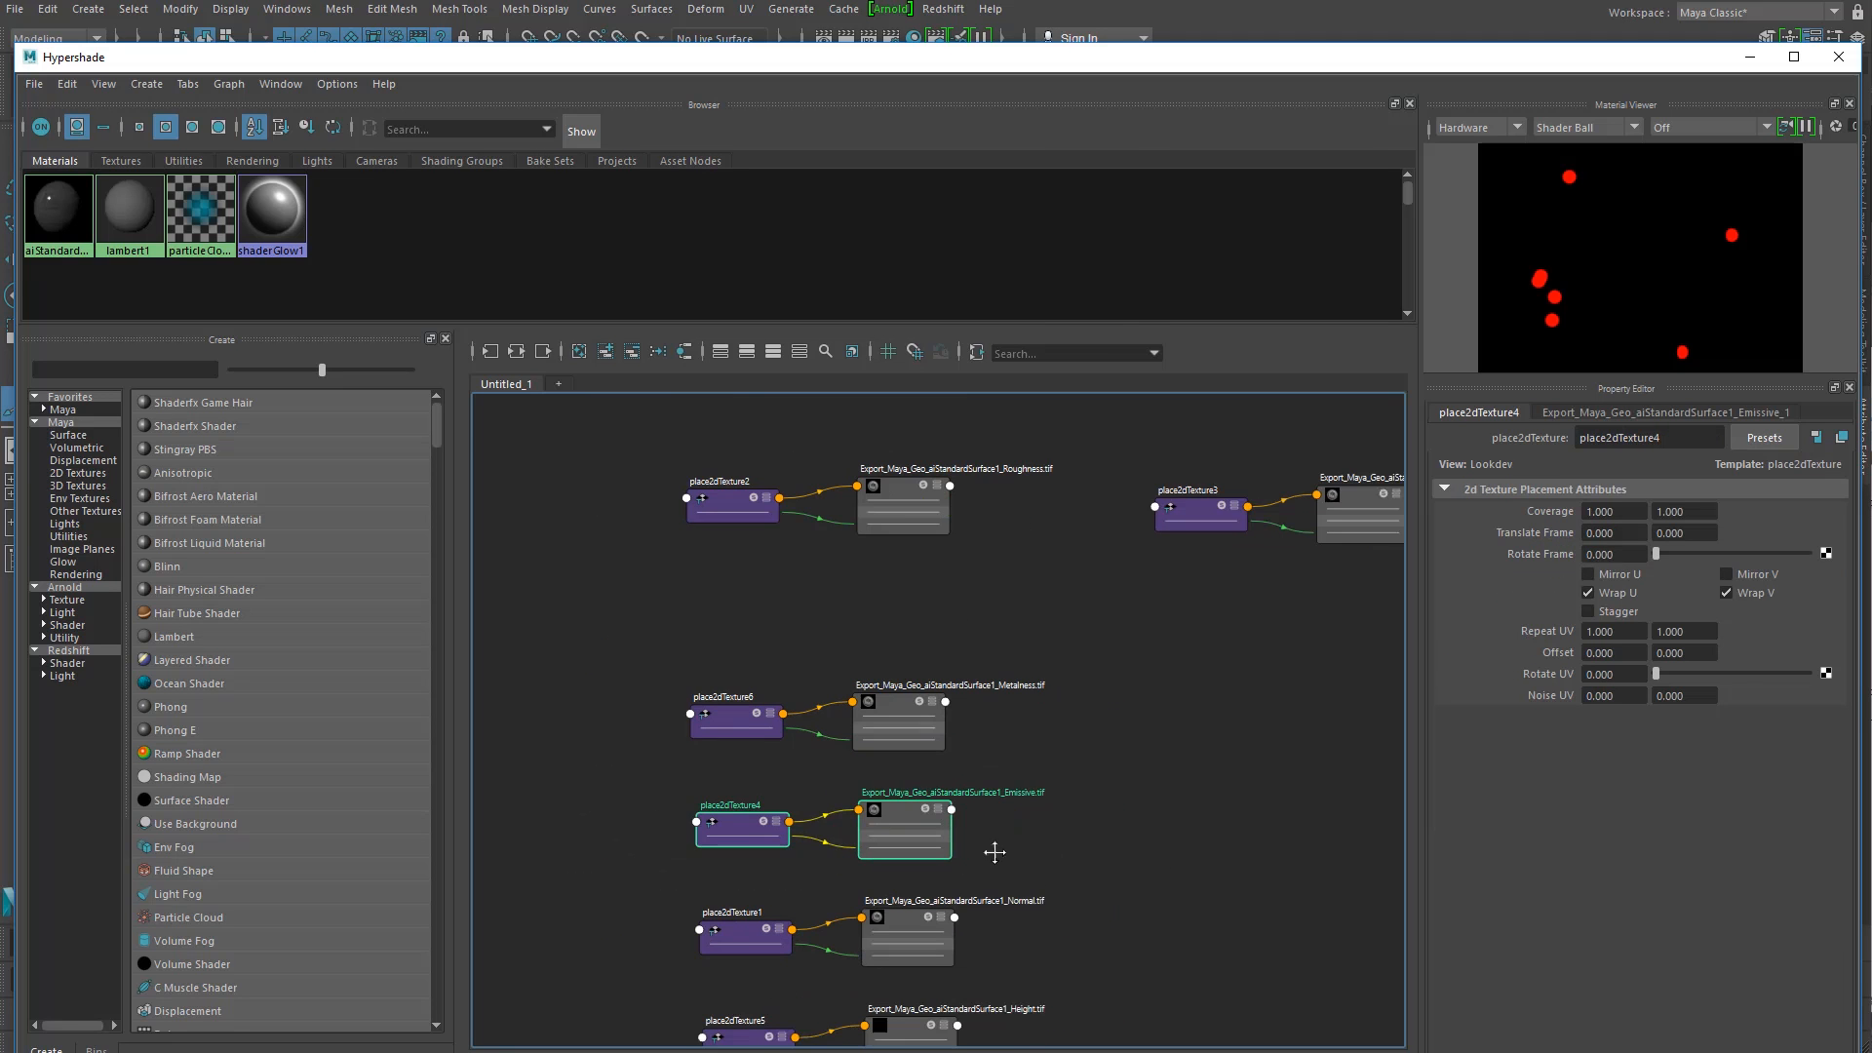
pyautogui.keyDown('alt'); pyautogui.moveTo(995, 852); pyautogui.dragTo(846, 844, button='middle'); pyautogui.keyUp('alt')
pyautogui.moveTo(769, 808); pyautogui.dragTo(1220, 582)
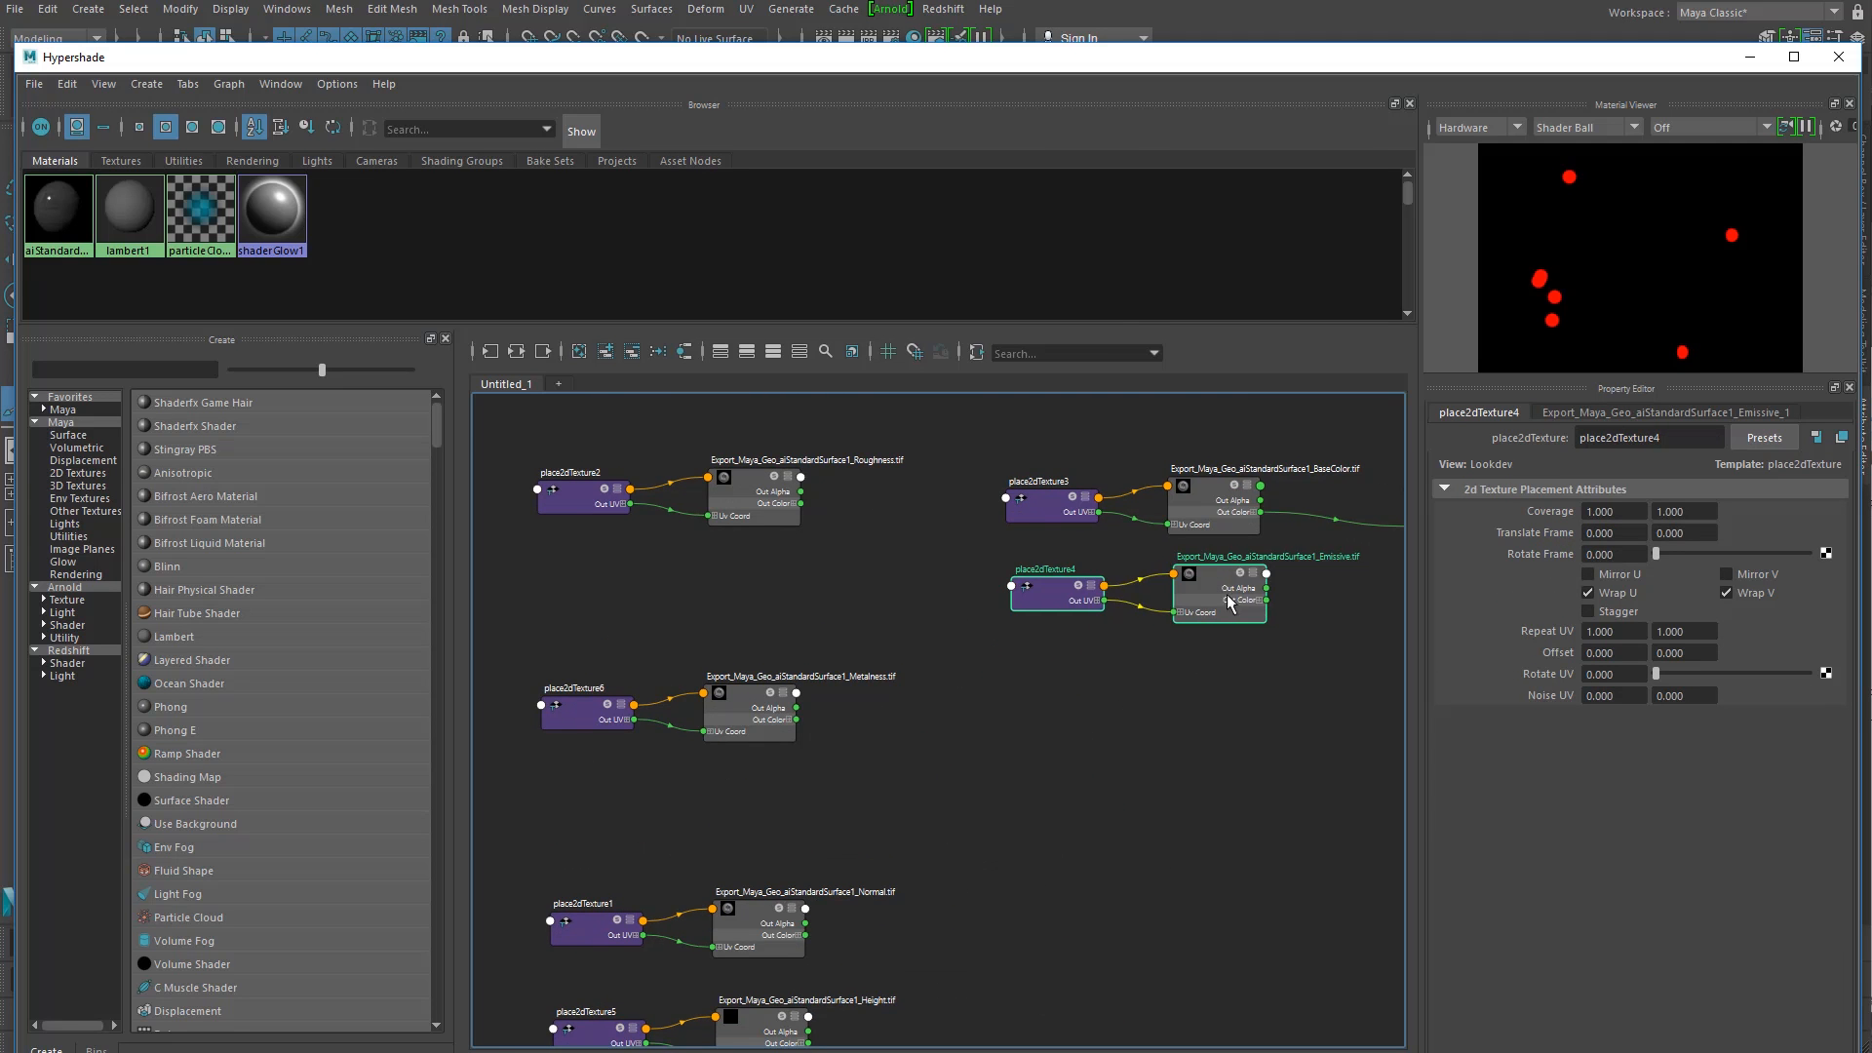
# Step: Connect the Emissive file texture's Out Color to the Emission Color input of aiStandardSurface1
pyautogui.keyDown('alt'); pyautogui.moveTo(1220, 582); pyautogui.dragTo(879, 626, button='middle'); pyautogui.keyUp('alt')
pyautogui.scroll(3, 1014, 743)
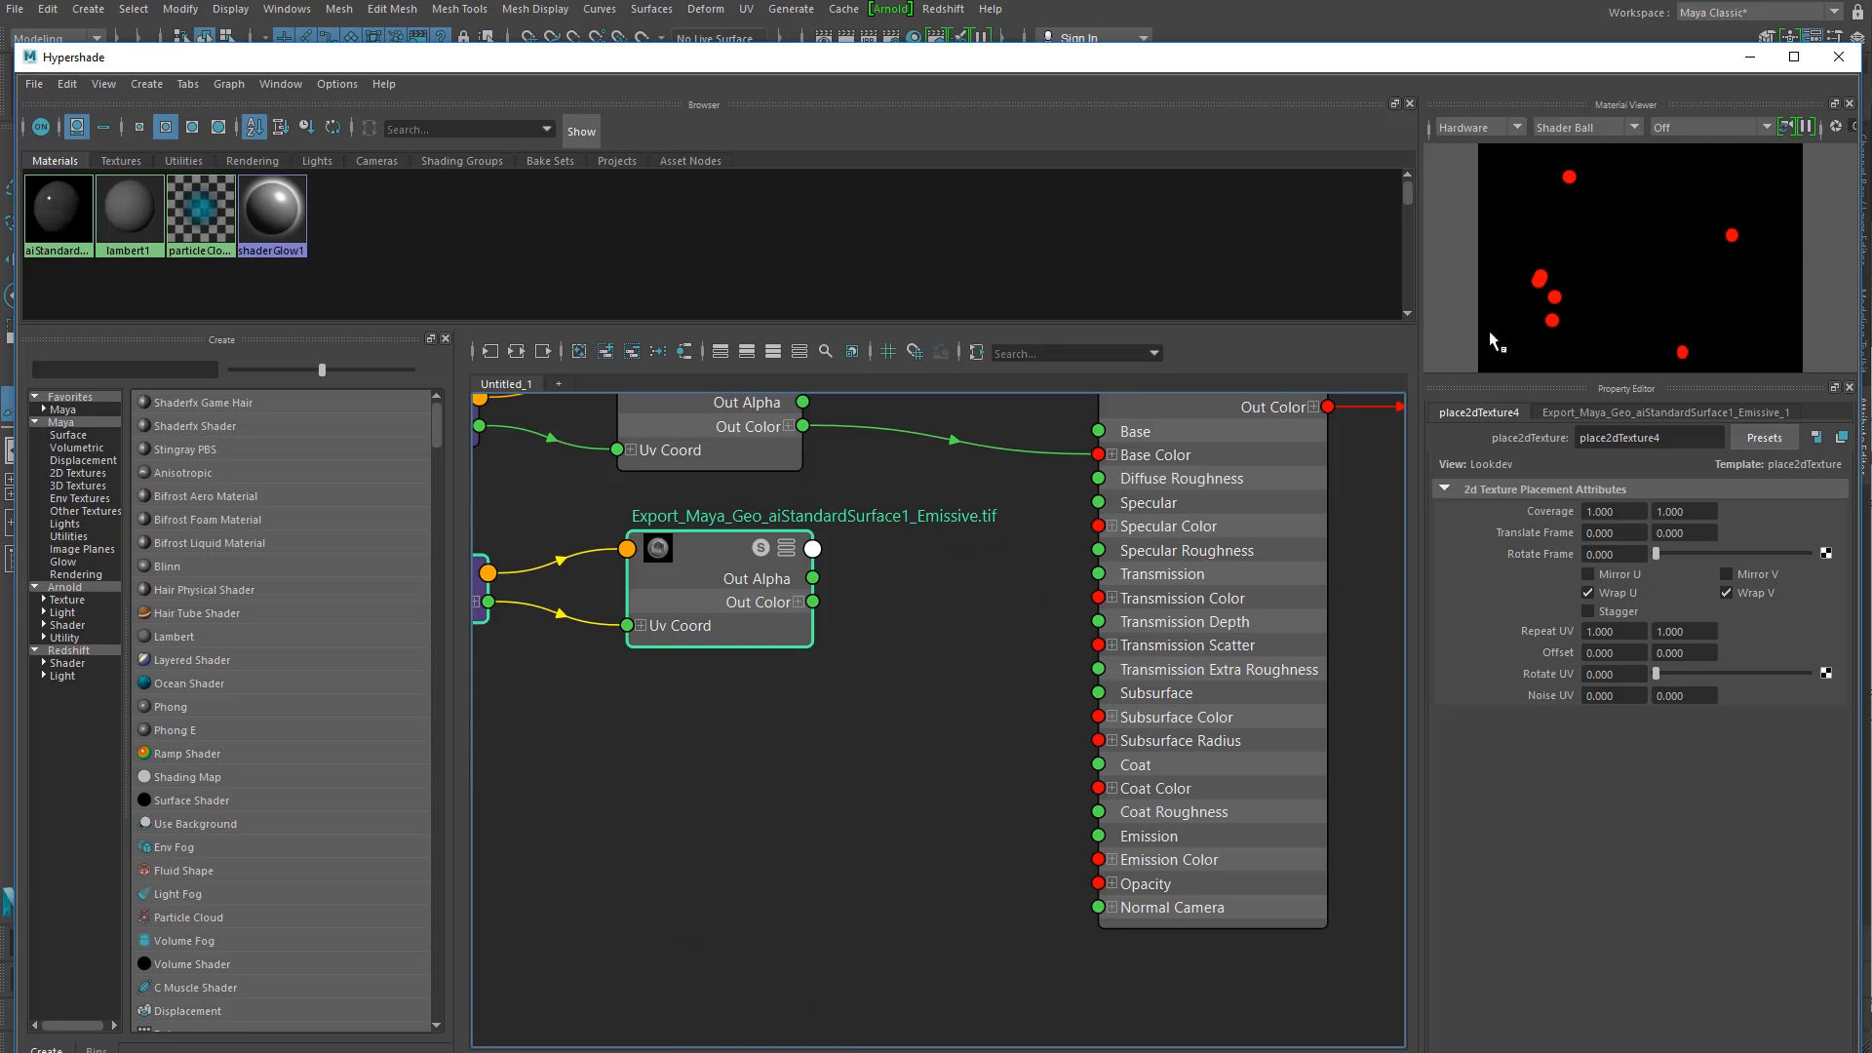
pyautogui.keyDown('alt'); pyautogui.moveTo(975, 696); pyautogui.dragTo(976, 723, button='middle'); pyautogui.keyUp('alt')
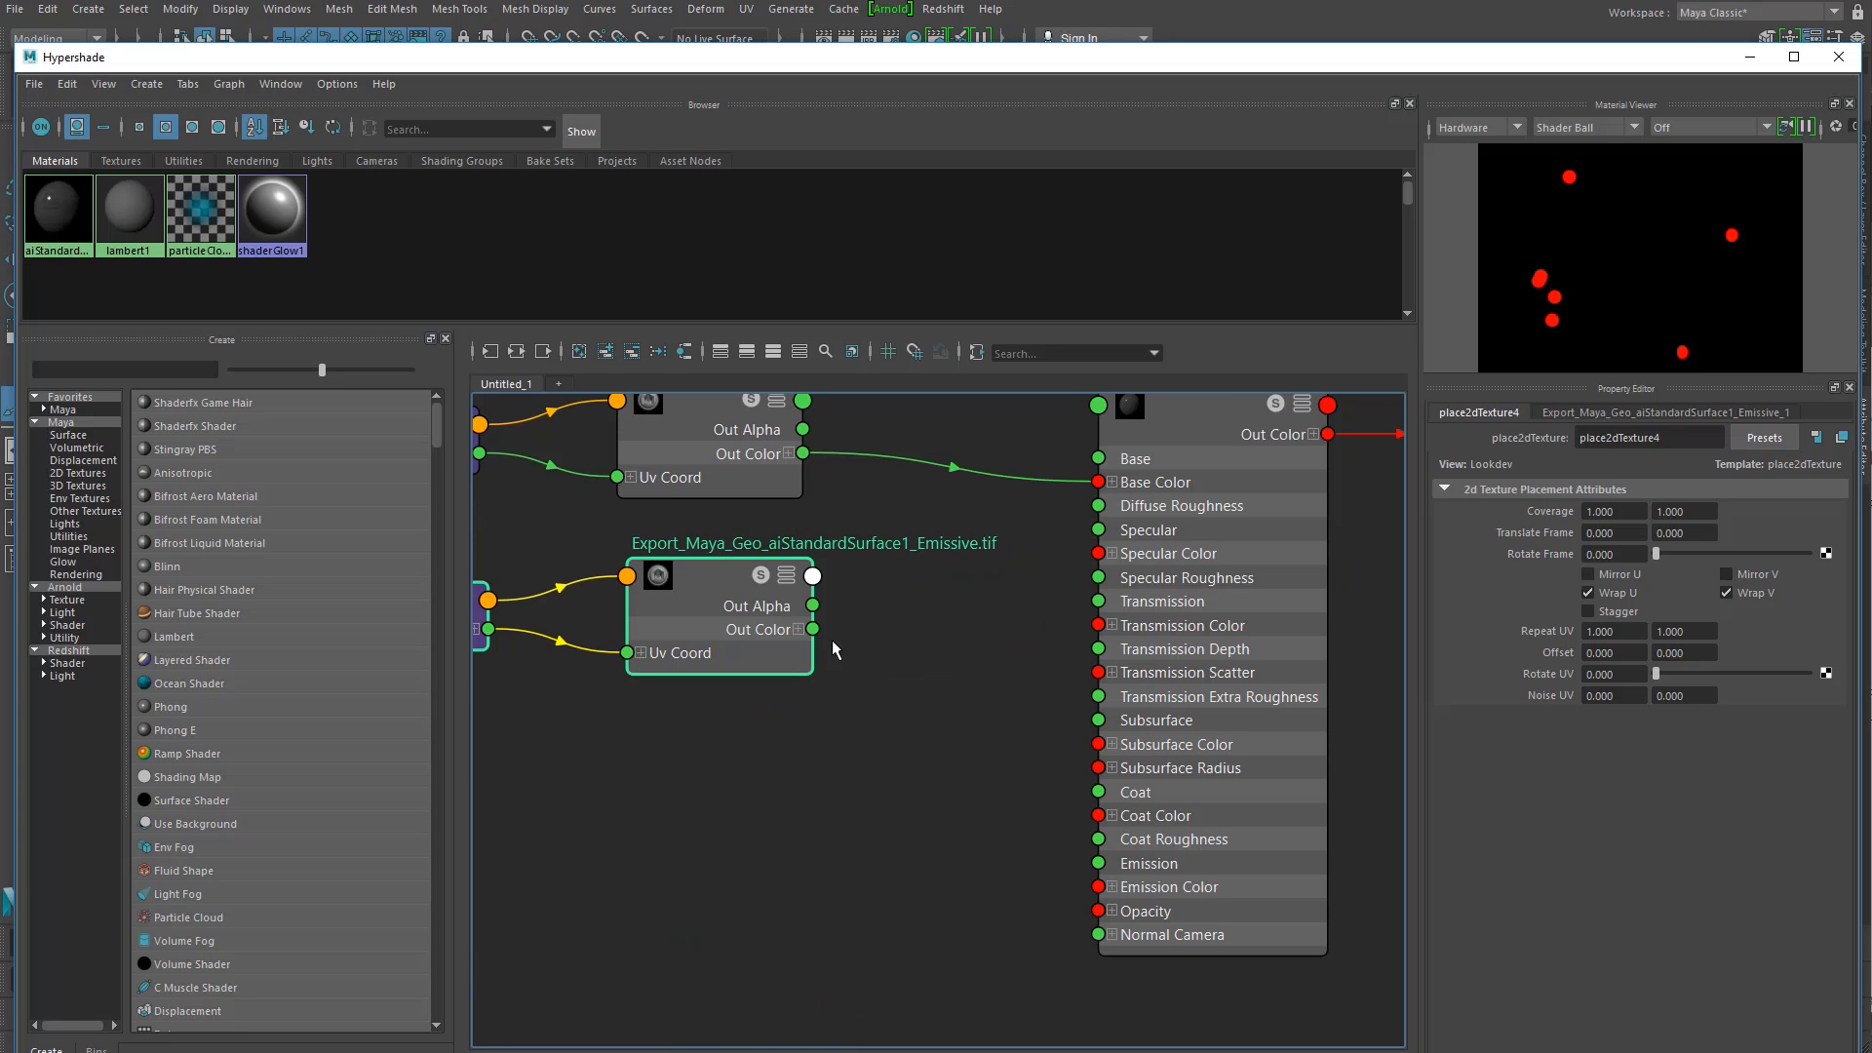
pyautogui.moveTo(813, 631); pyautogui.dragTo(1147, 886)
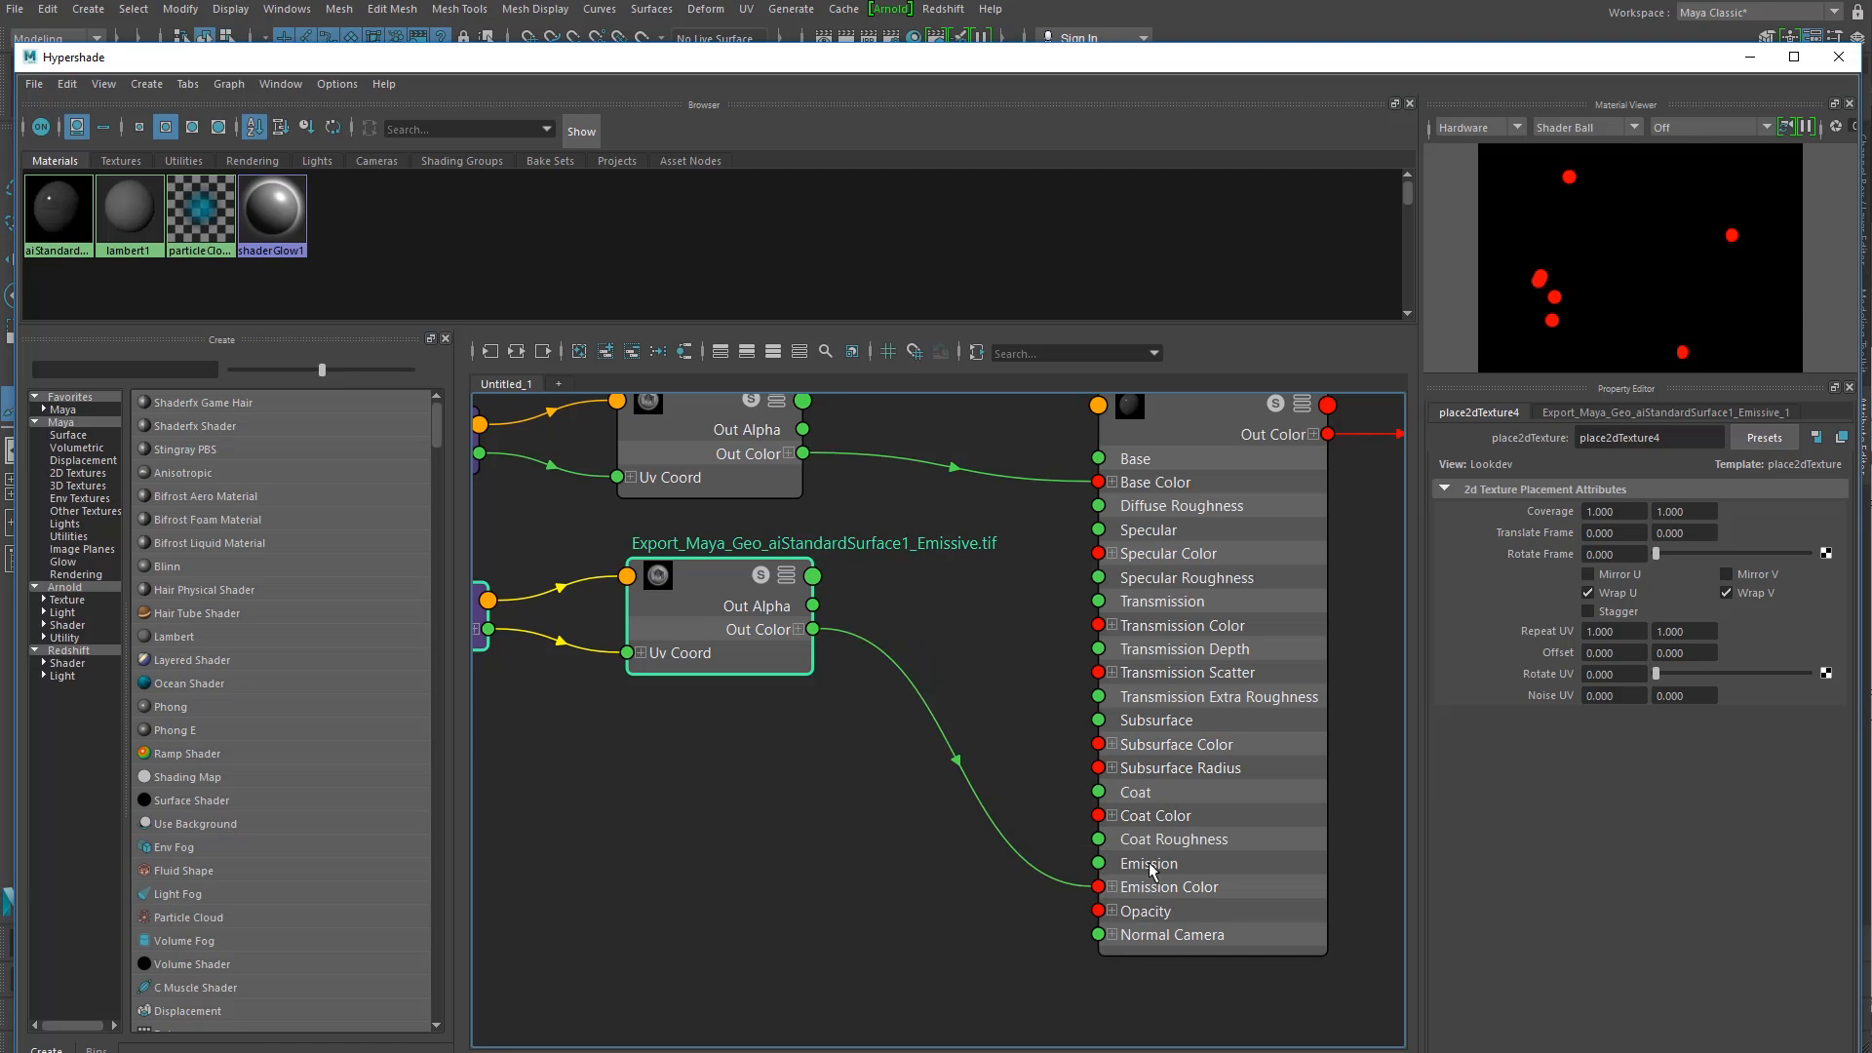
# Step: Set the Emission weight of the aiStandardSurface1 material to 1.000
pyautogui.scroll(-4, 952, 799)
pyautogui.scroll(2, 951, 799)
pyautogui.click(1137, 531)
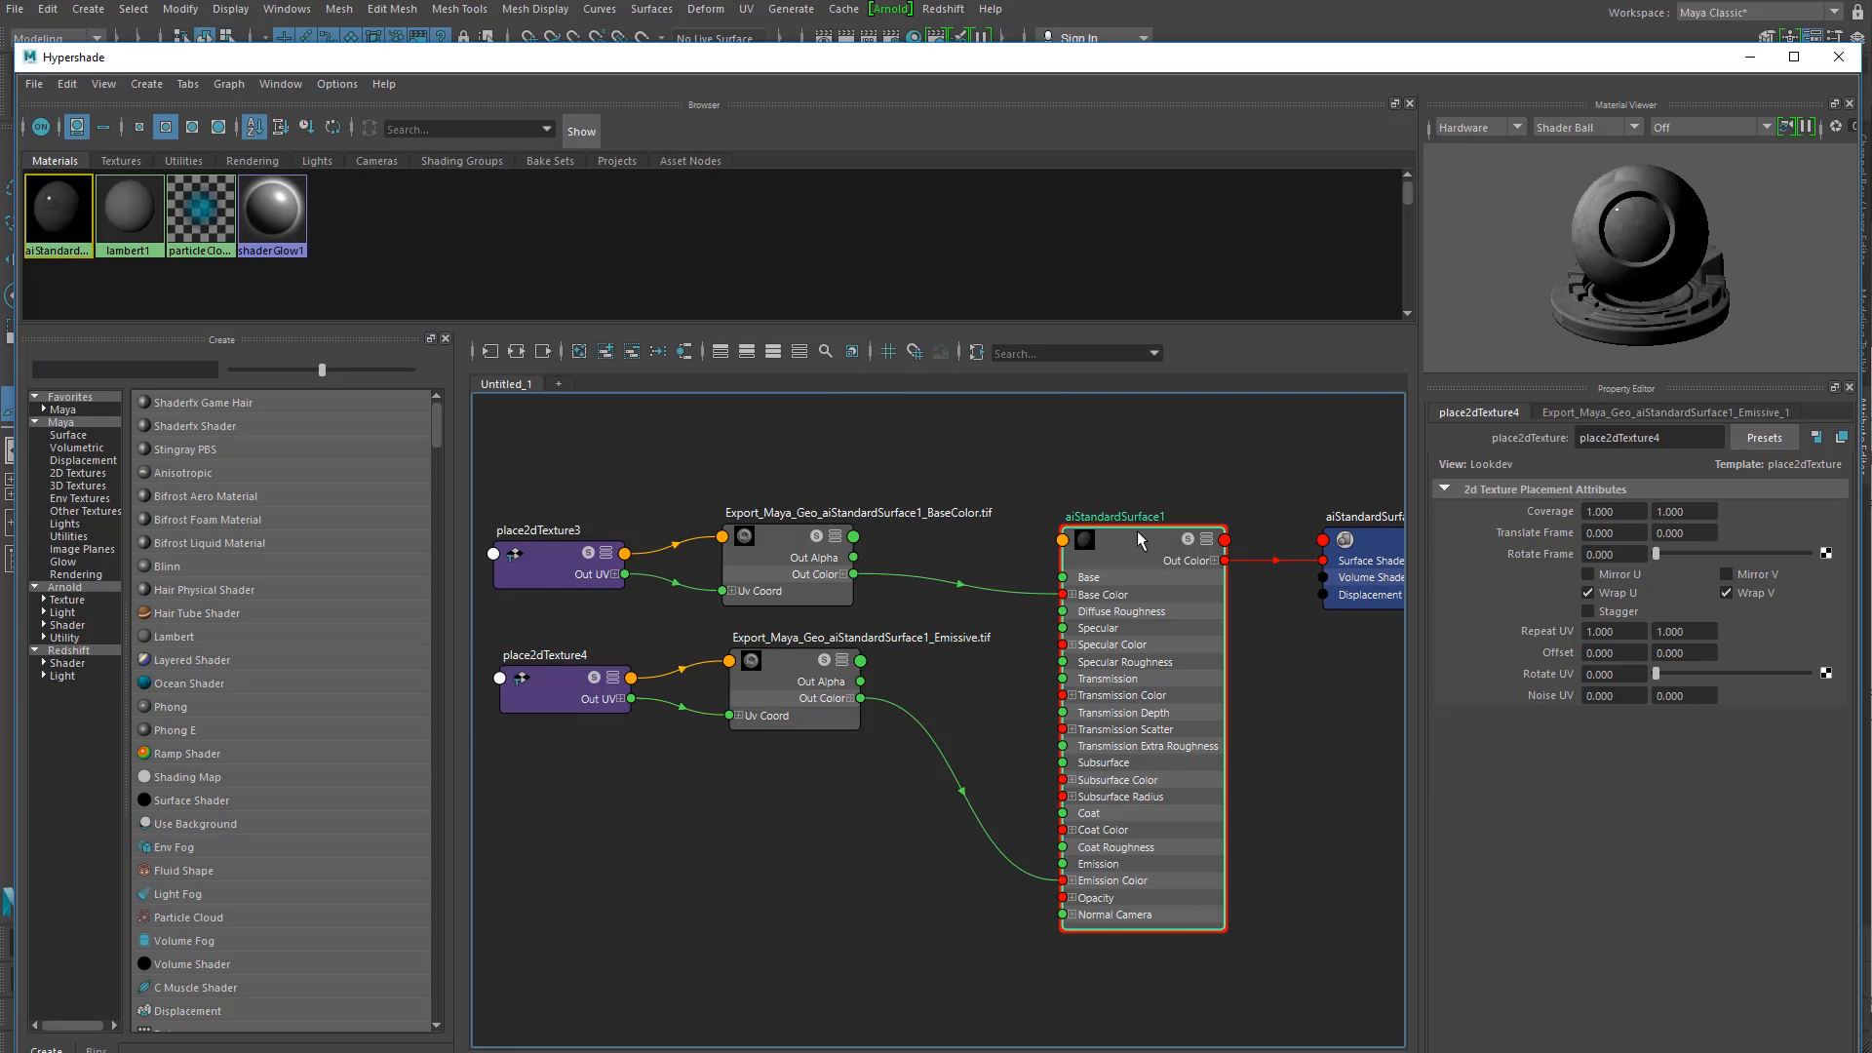
pyautogui.scroll(-1, 1467, 800)
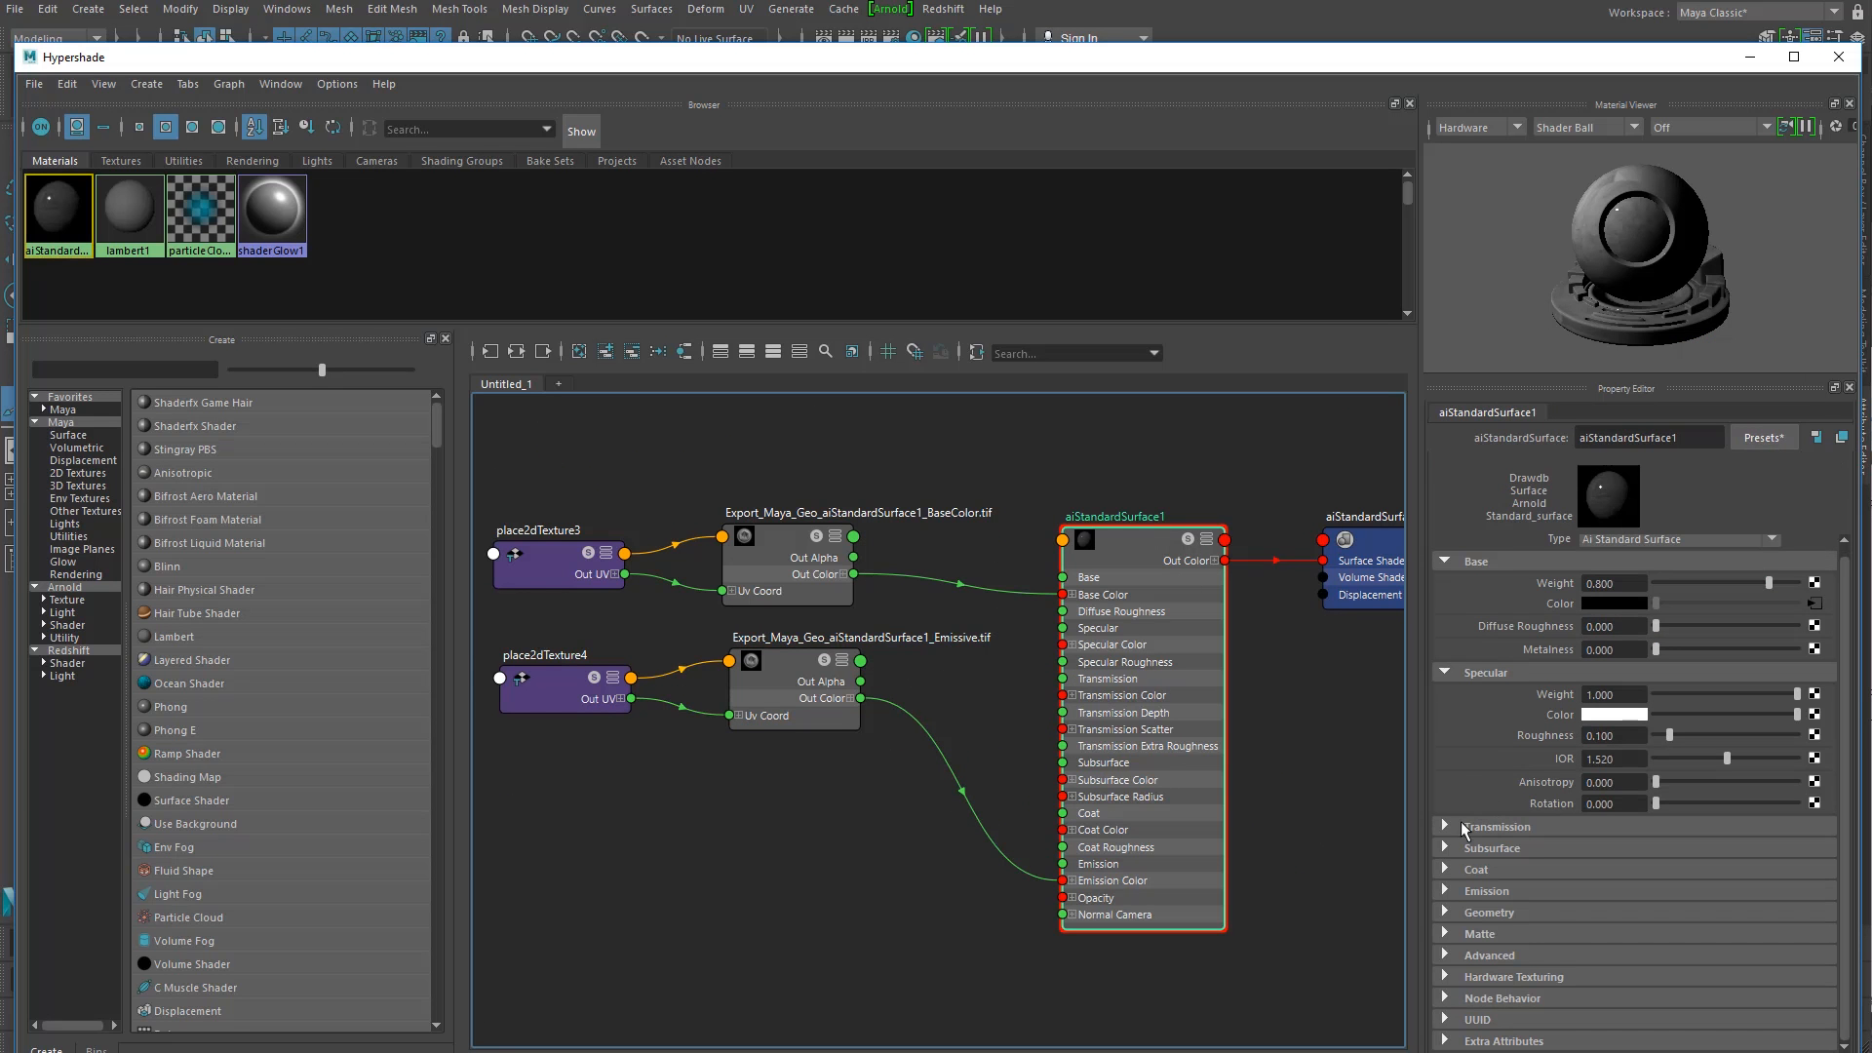
pyautogui.click(1444, 891)
pyautogui.moveTo(1804, 914); pyautogui.dragTo(1869, 924)
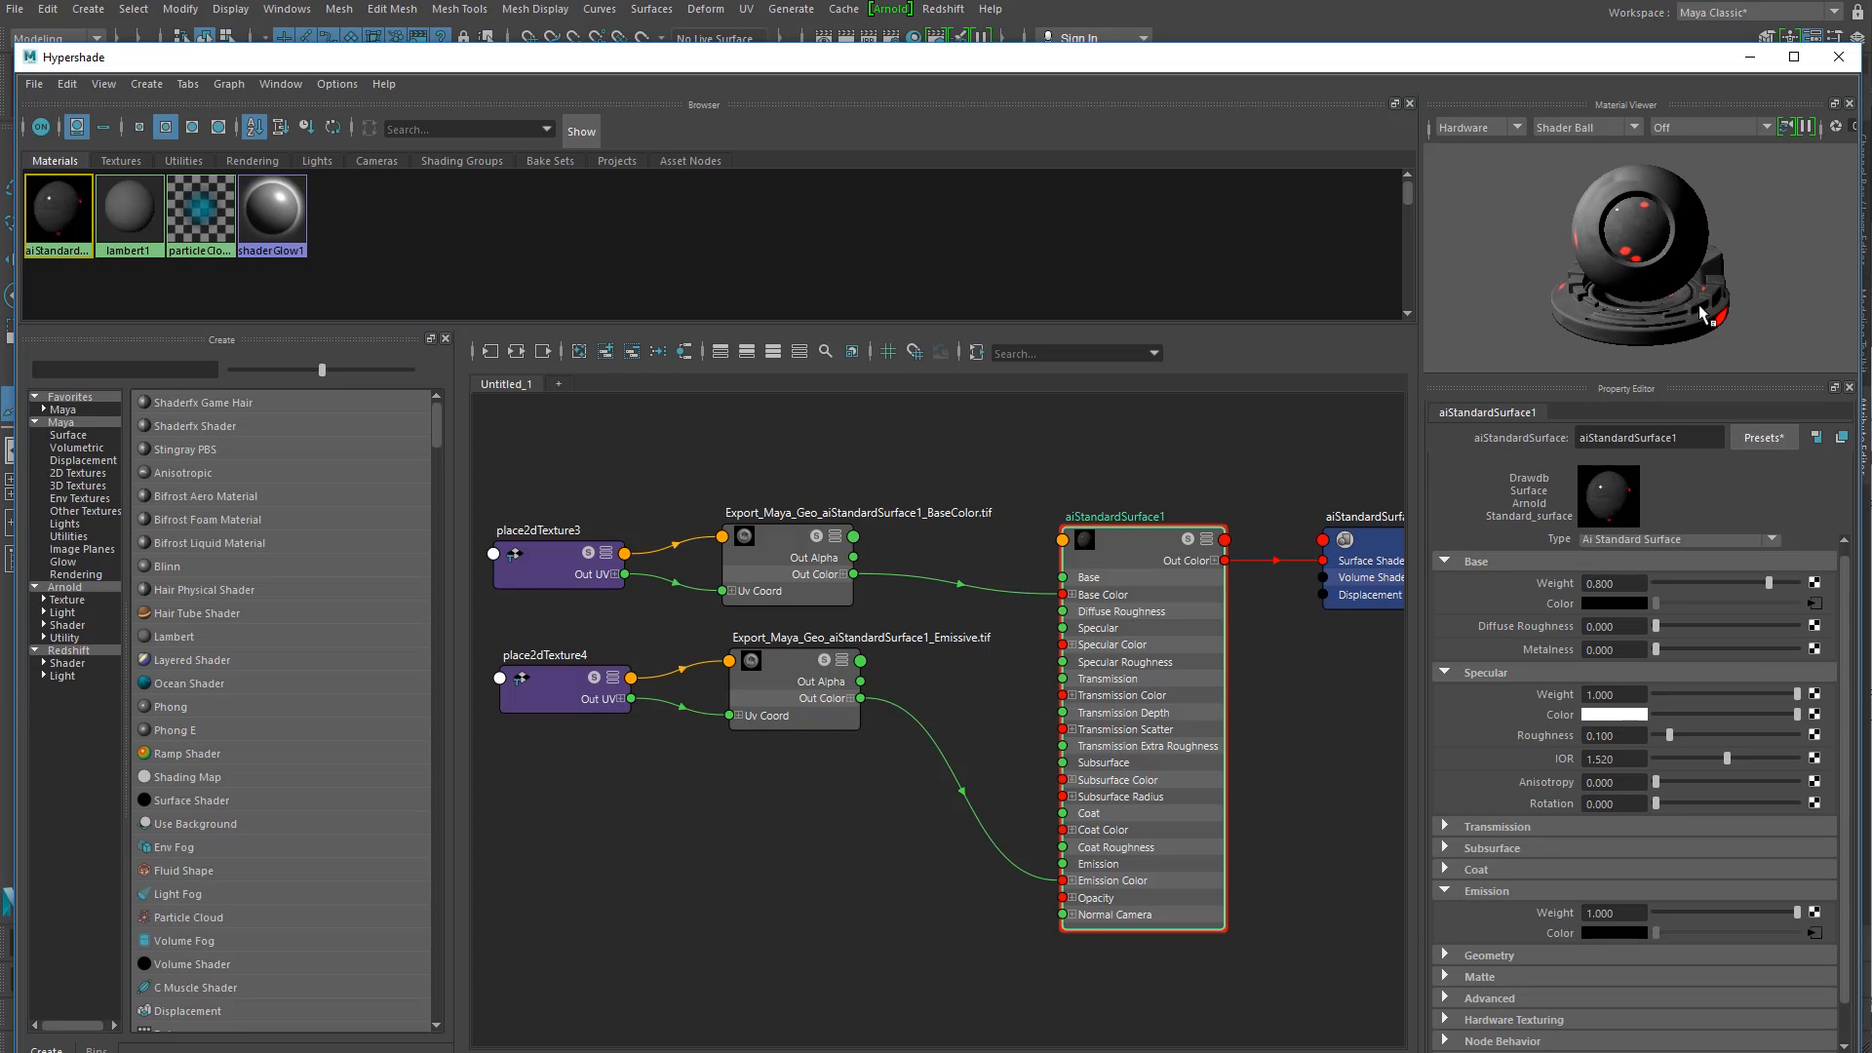
# Step: Move the Roughness file texture and its place2dTexture below the Emissive texture nodes, near the material
pyautogui.scroll(-3, 710, 846)
pyautogui.scroll(3, 706, 739)
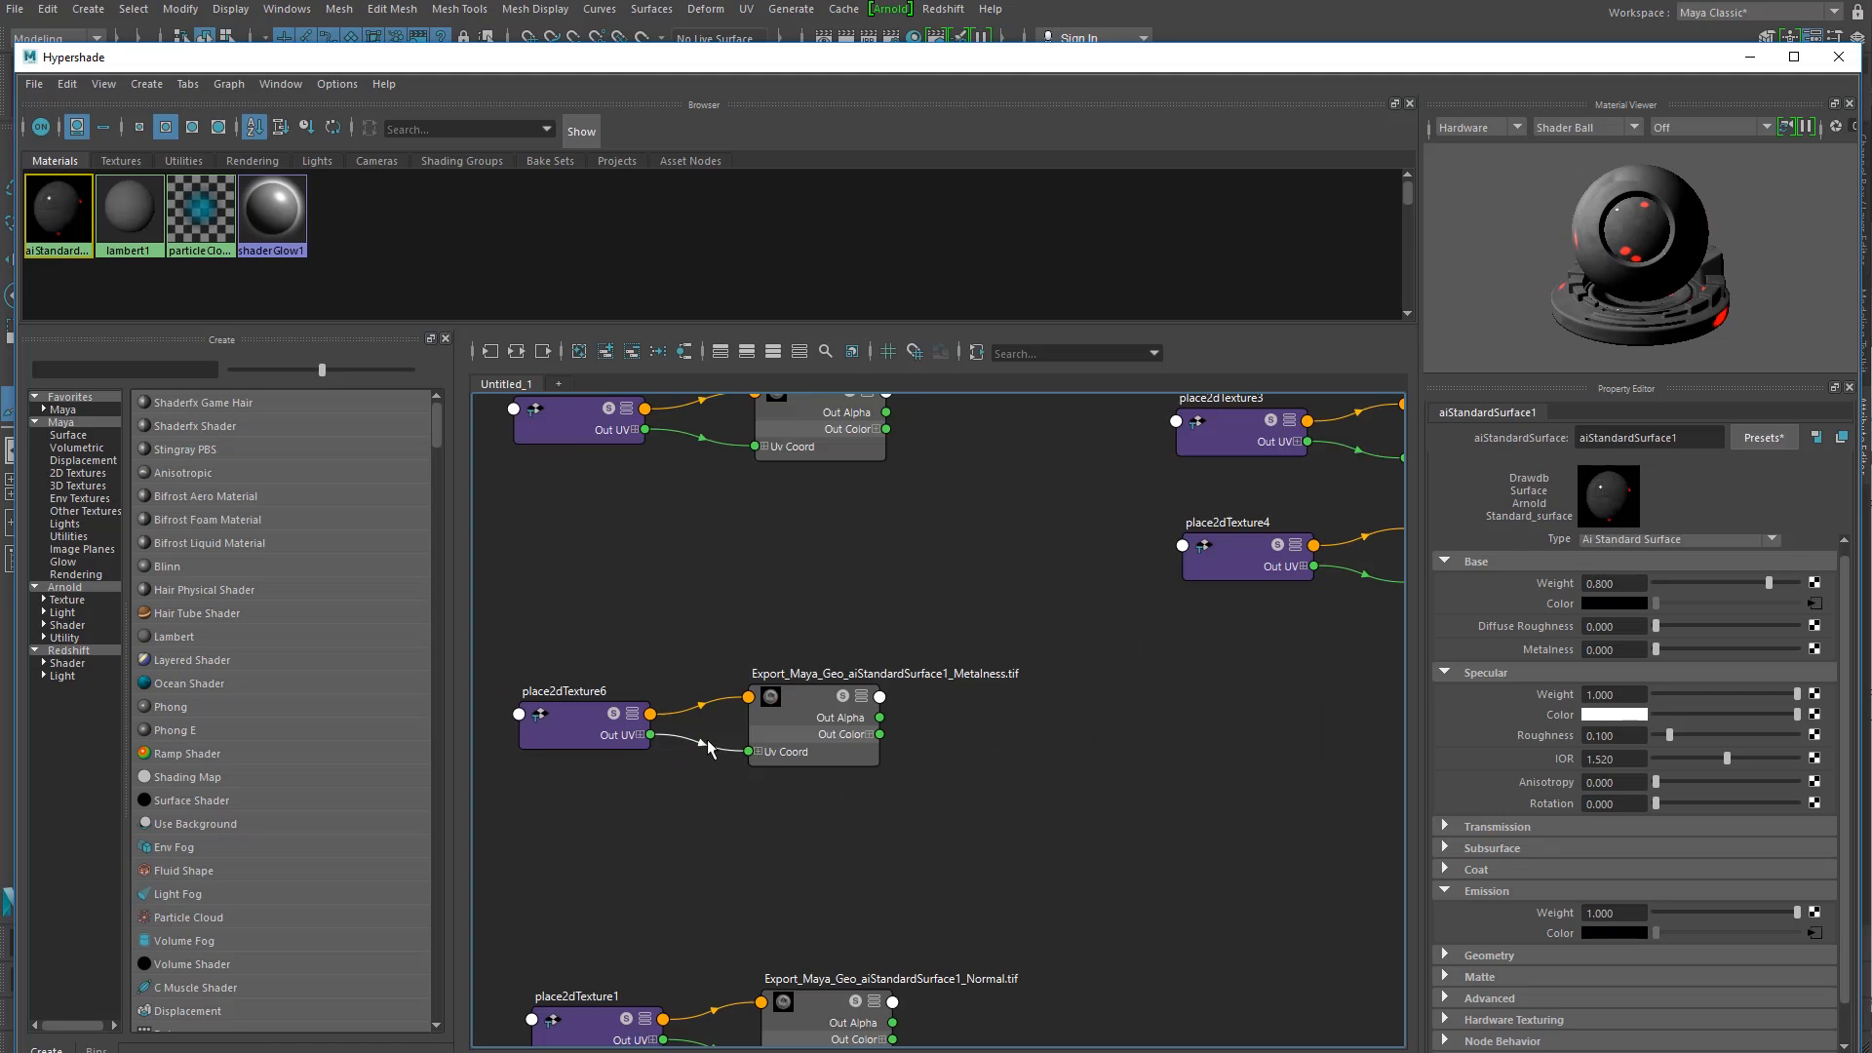
pyautogui.keyDown('alt'); pyautogui.moveTo(826, 772); pyautogui.dragTo(839, 807, button='middle'); pyautogui.keyUp('alt')
pyautogui.scroll(3, 804, 817)
pyautogui.scroll(-3, 803, 817)
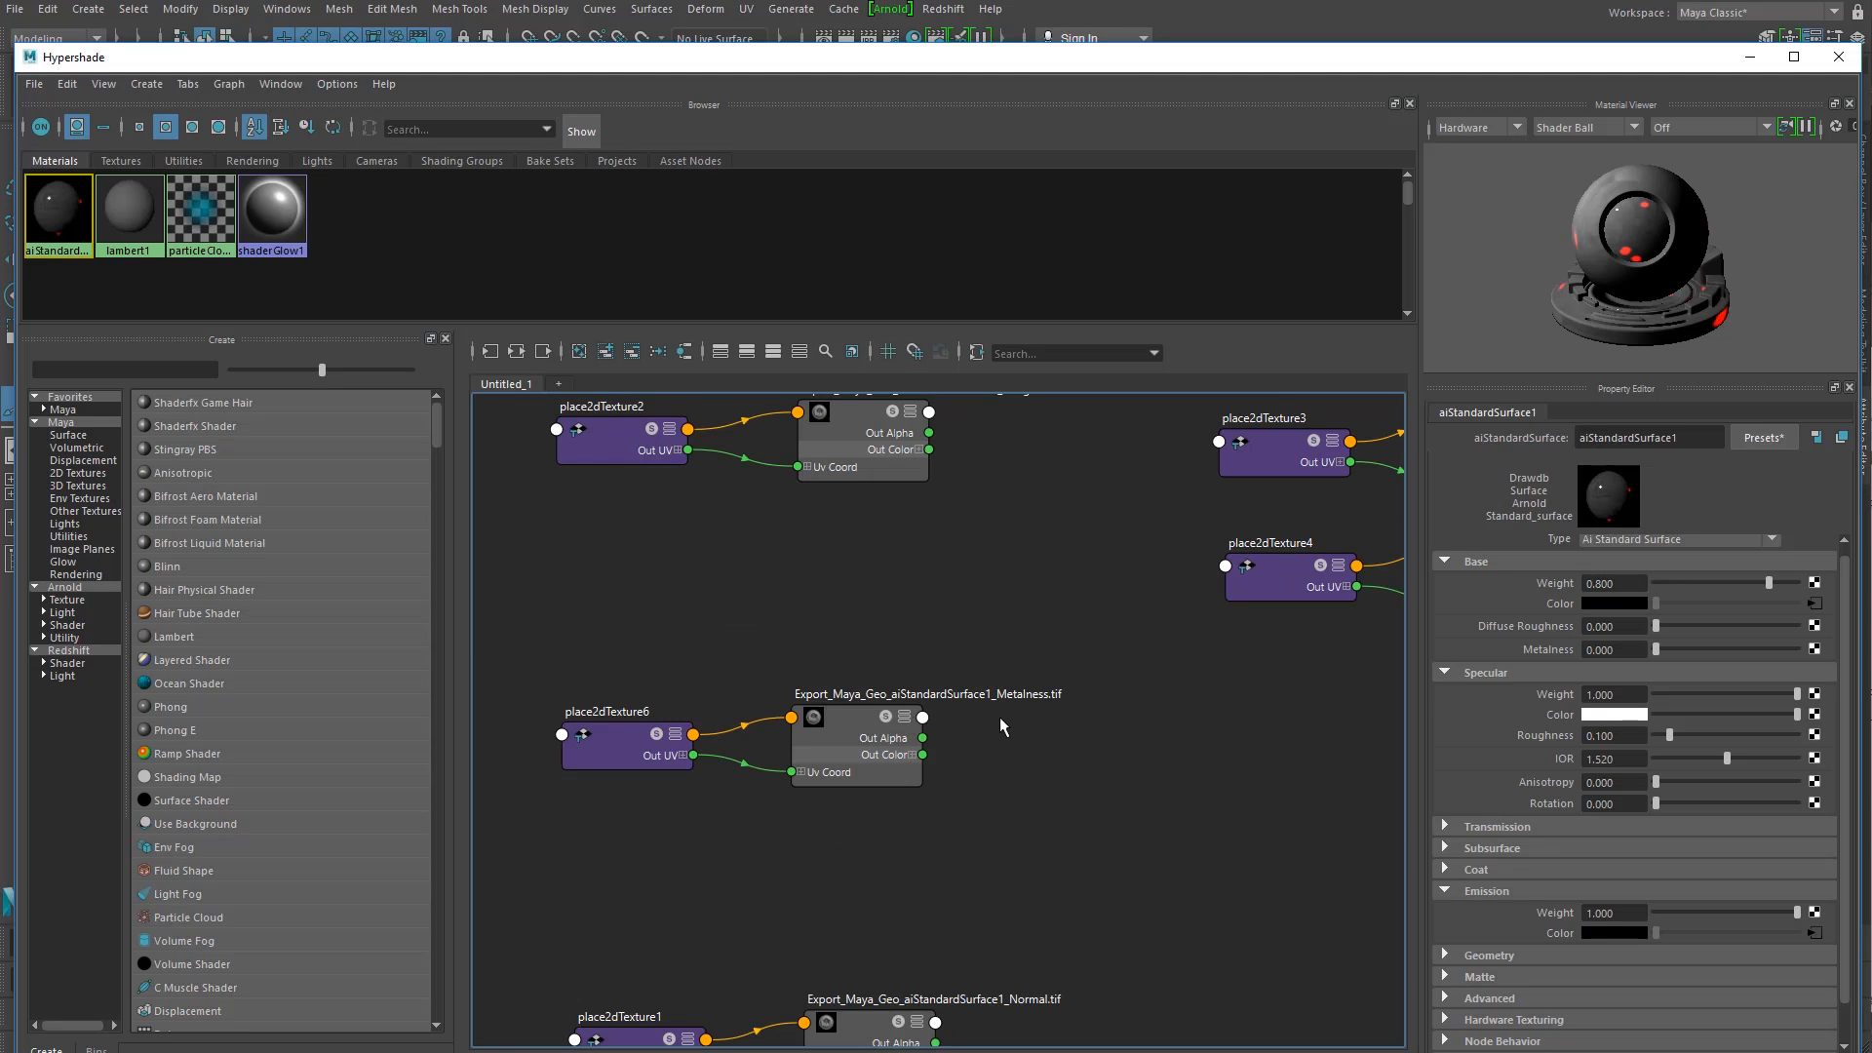
pyautogui.scroll(-2, 992, 716)
pyautogui.keyDown('alt'); pyautogui.moveTo(921, 757); pyautogui.dragTo(816, 771, button='middle'); pyautogui.keyUp('alt')
pyautogui.moveTo(628, 430); pyautogui.dragTo(996, 572)
pyautogui.moveTo(848, 486); pyautogui.dragTo(1275, 725)
pyautogui.keyDown('alt'); pyautogui.moveTo(1277, 717); pyautogui.dragTo(920, 725, button='middle'); pyautogui.keyUp('alt')
pyautogui.scroll(3, 947, 728)
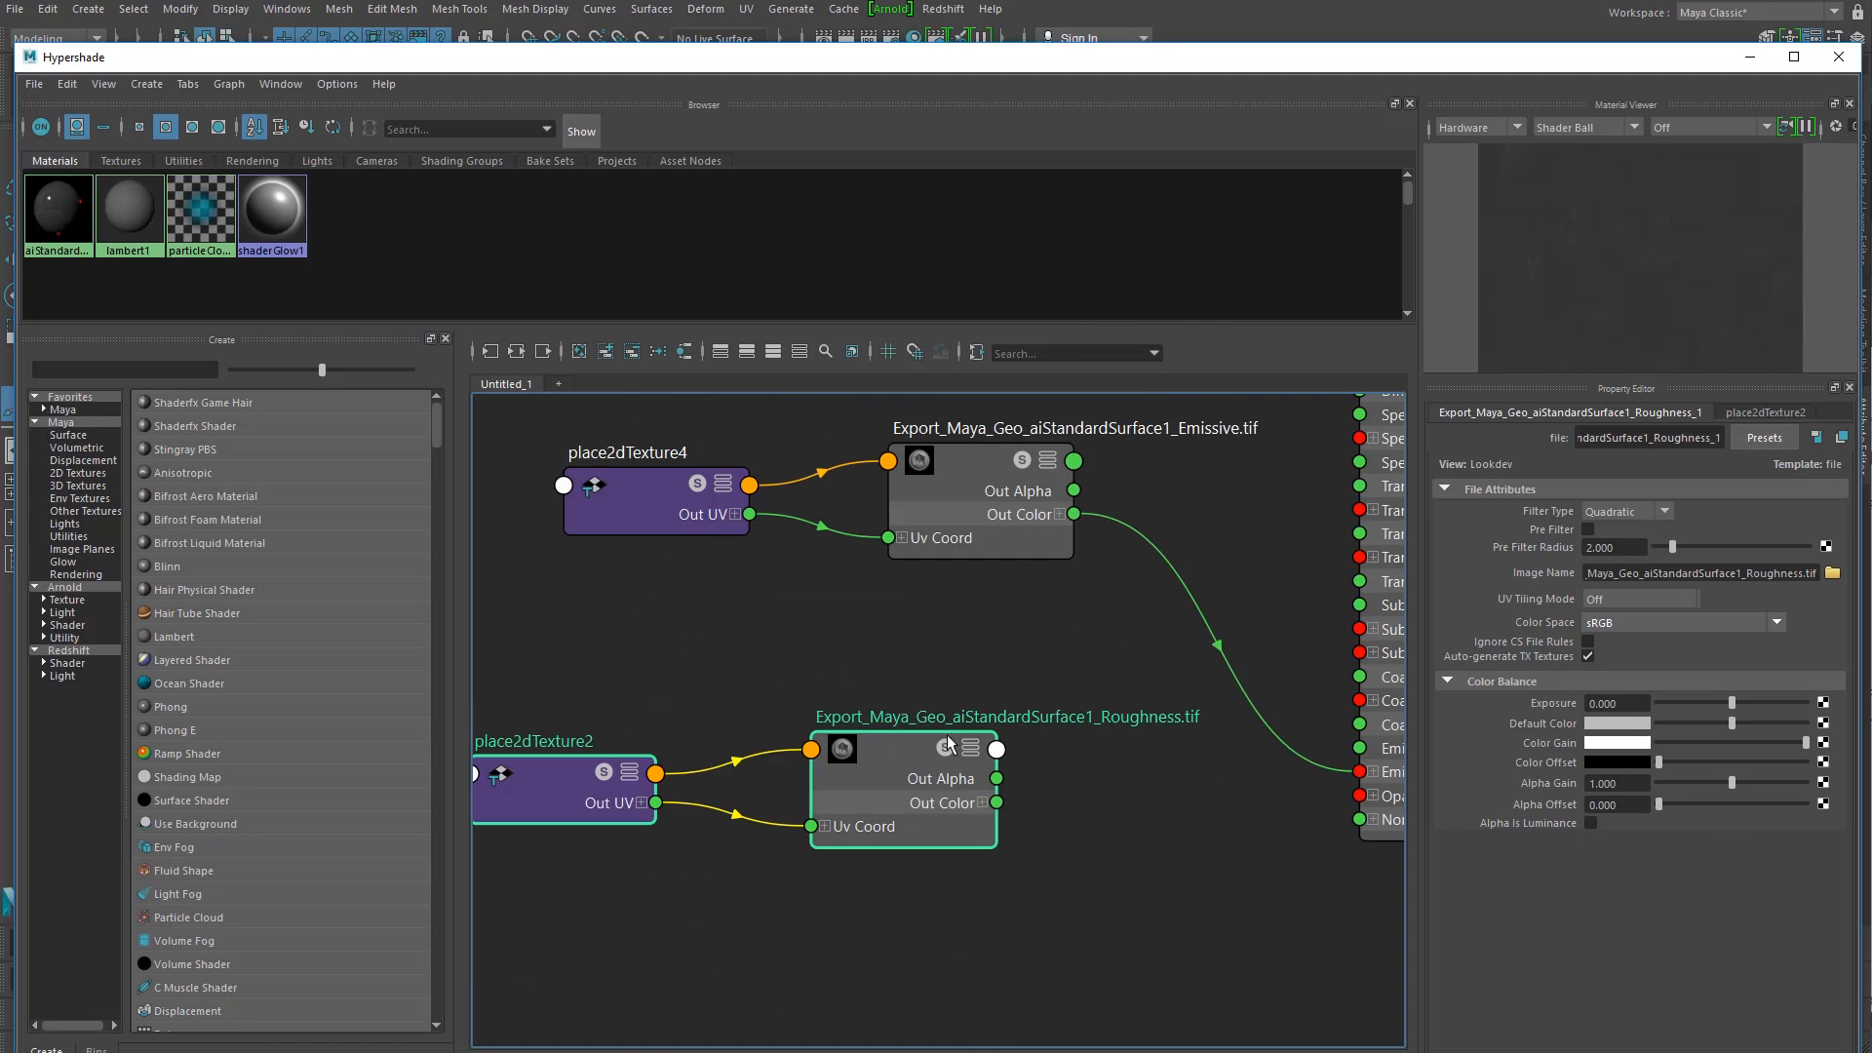
# Step: Reposition the Roughness file texture and set its color space to Raw
pyautogui.moveTo(897, 748); pyautogui.dragTo(817, 701)
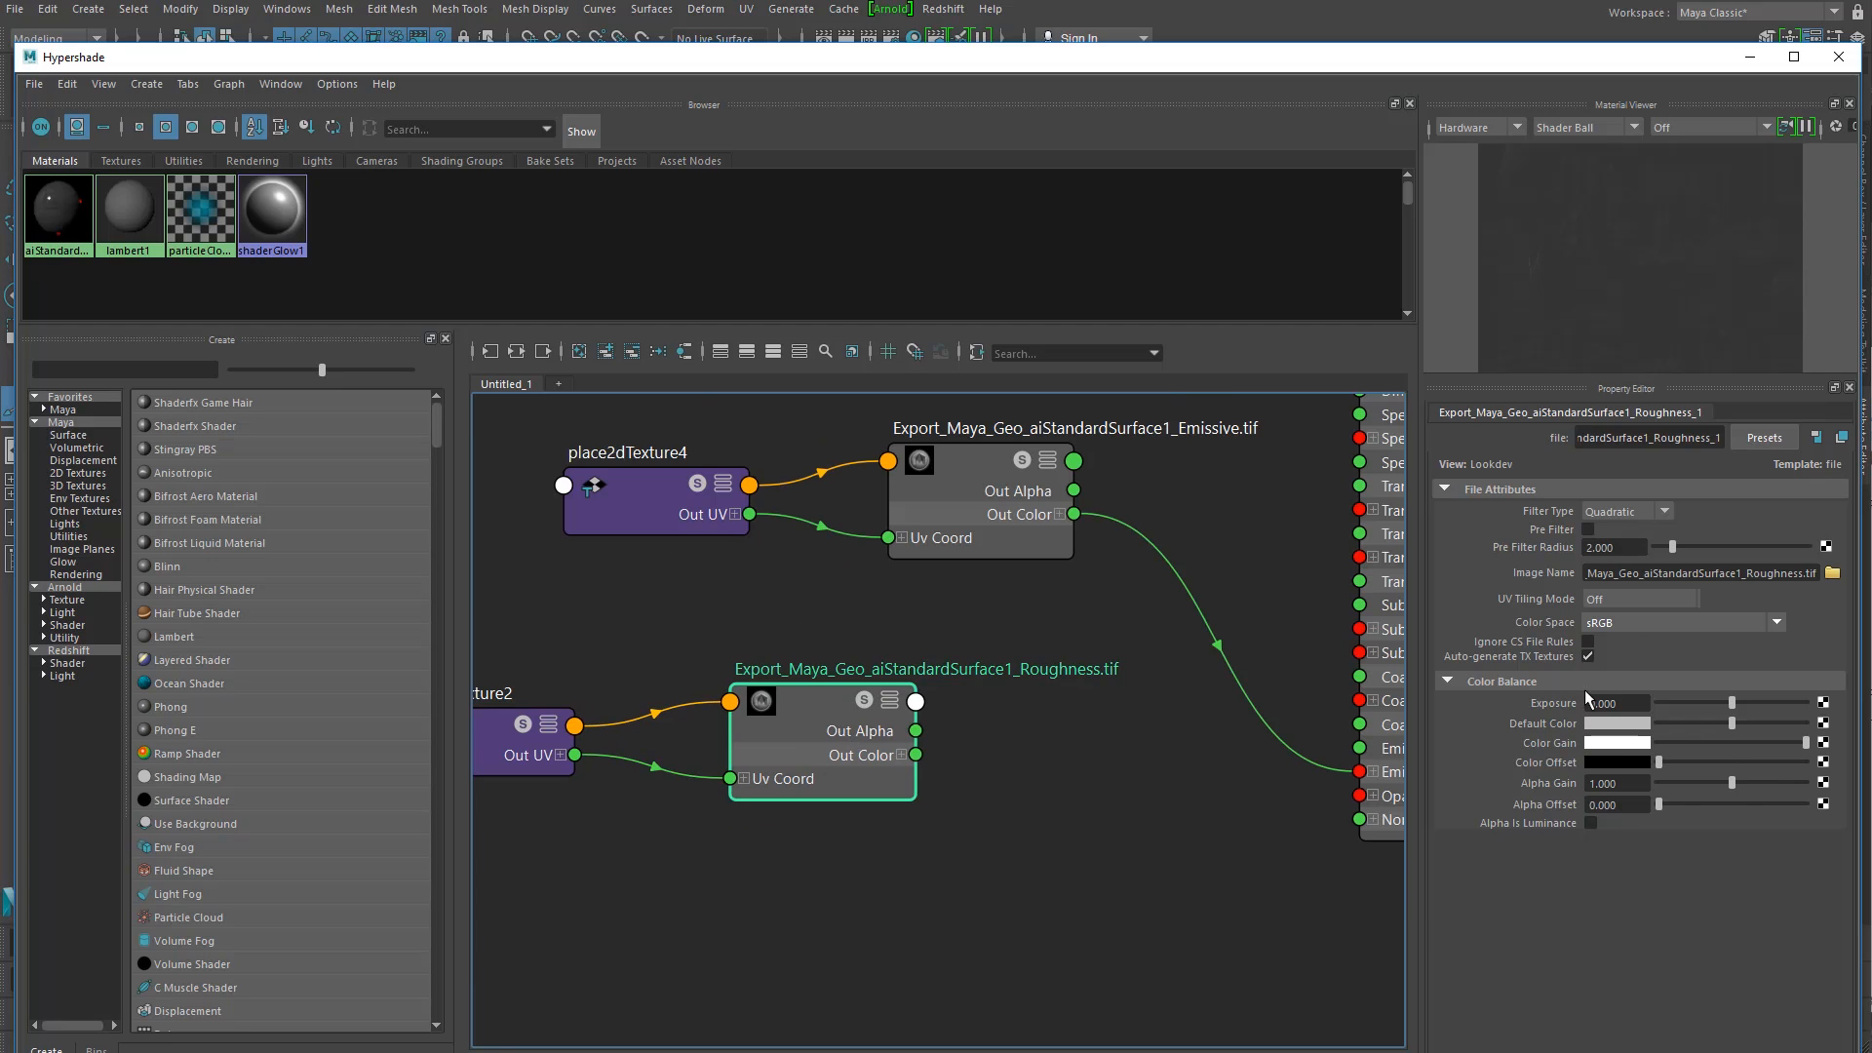
pyautogui.click(1612, 626)
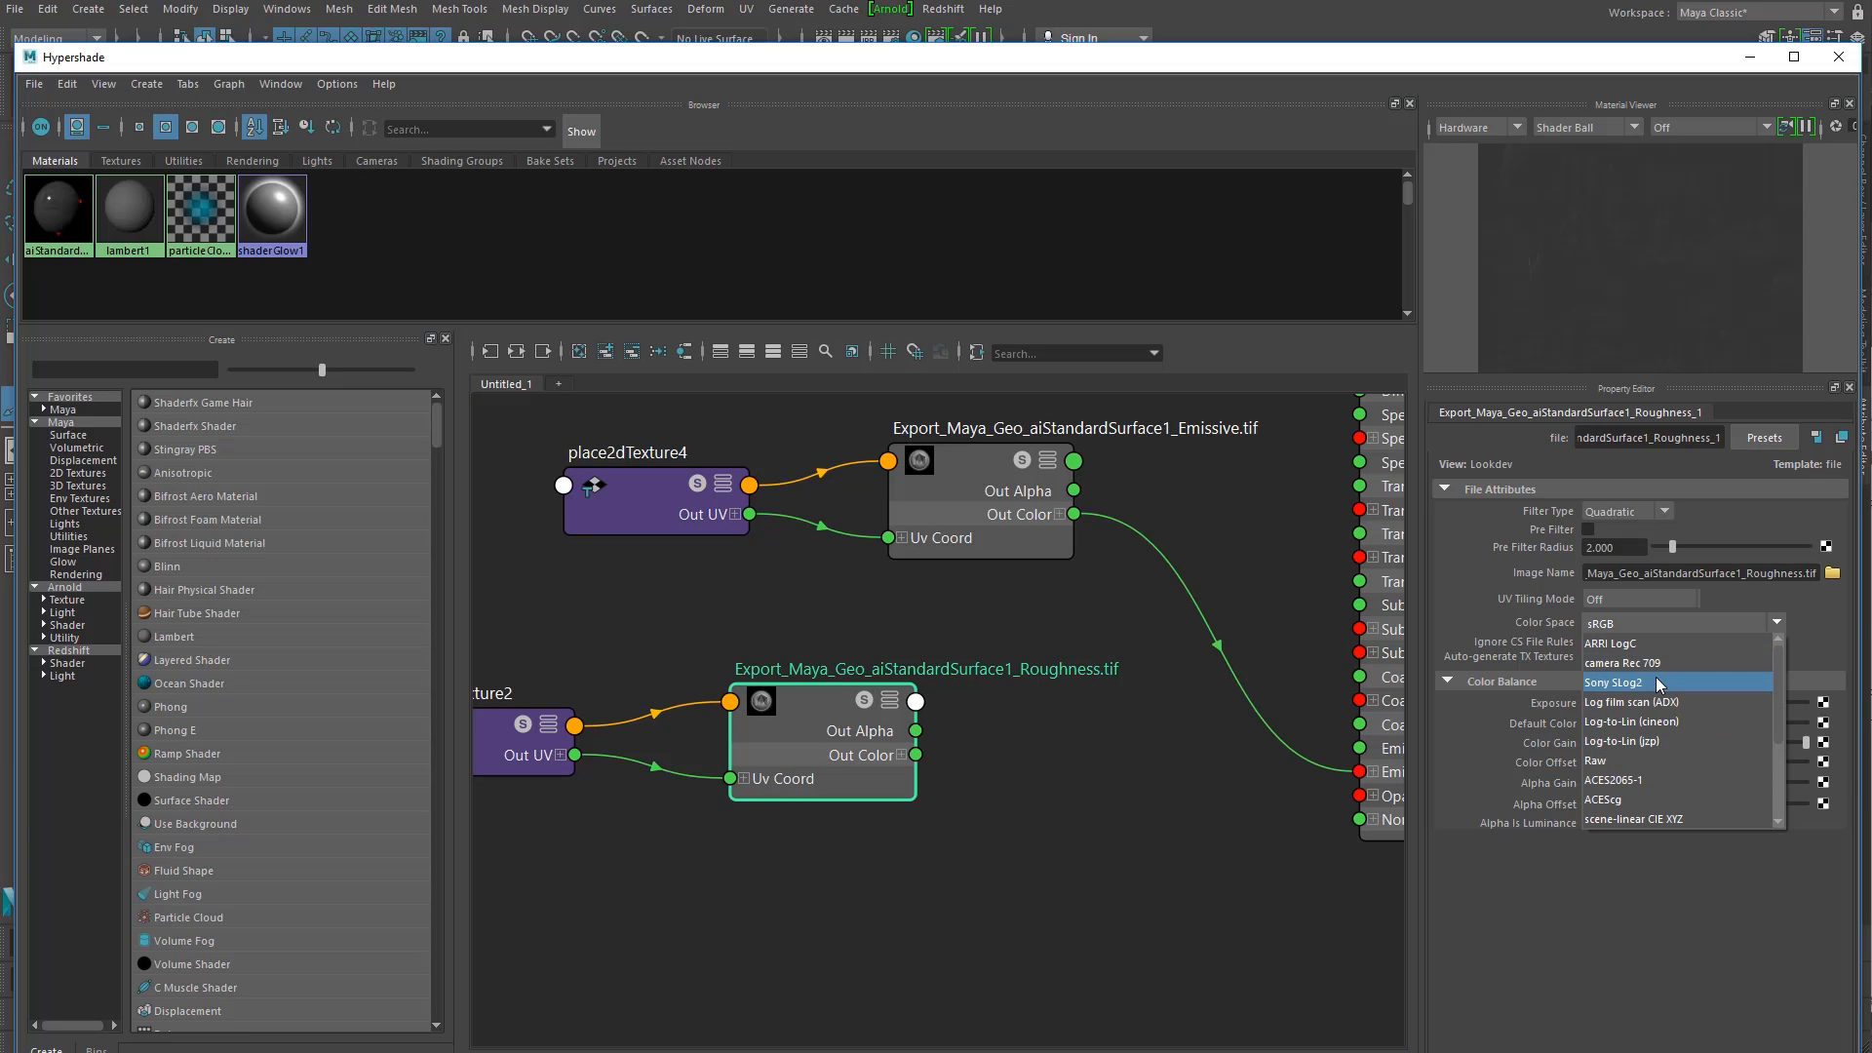
pyautogui.click(1631, 762)
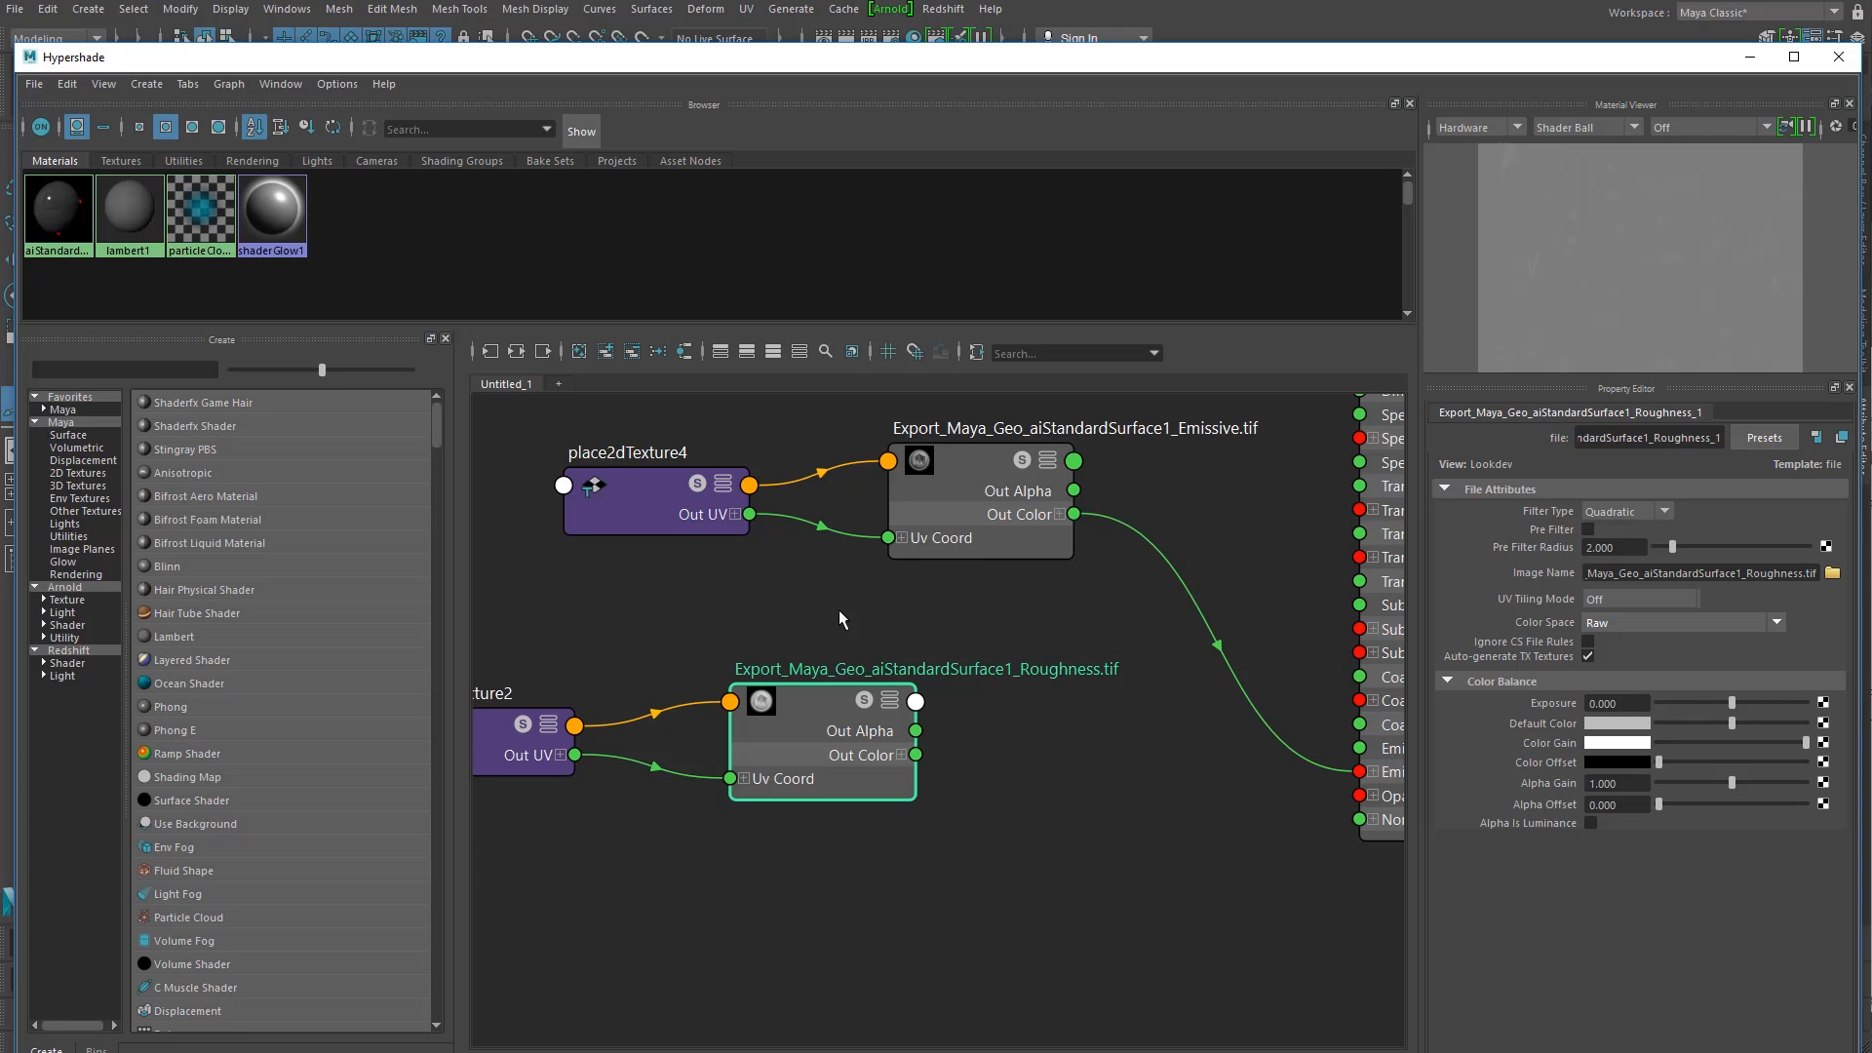
# Step: Set the Metalness of aiStandardSurface1 to 1.000 and change its specular Roughness value
pyautogui.moveTo(1022, 796); pyautogui.dragTo(954, 795, button='middle')
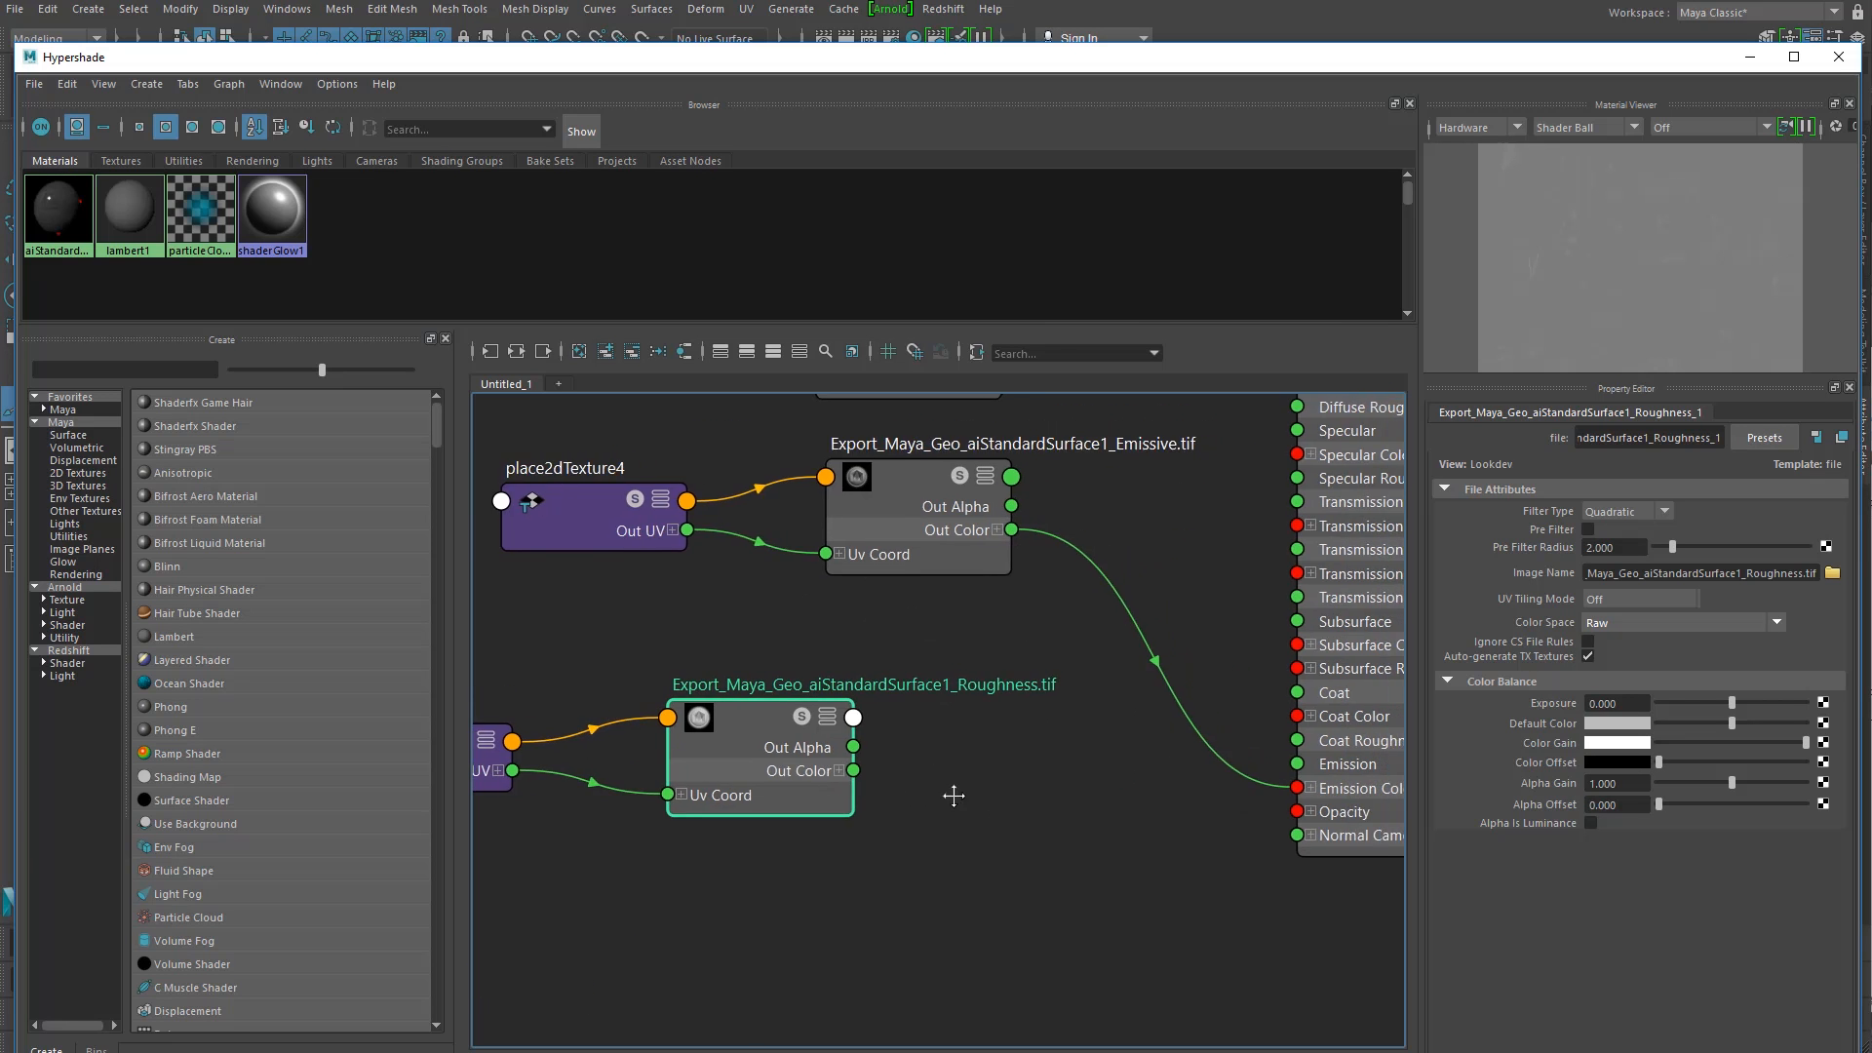
pyautogui.scroll(-3, 954, 796)
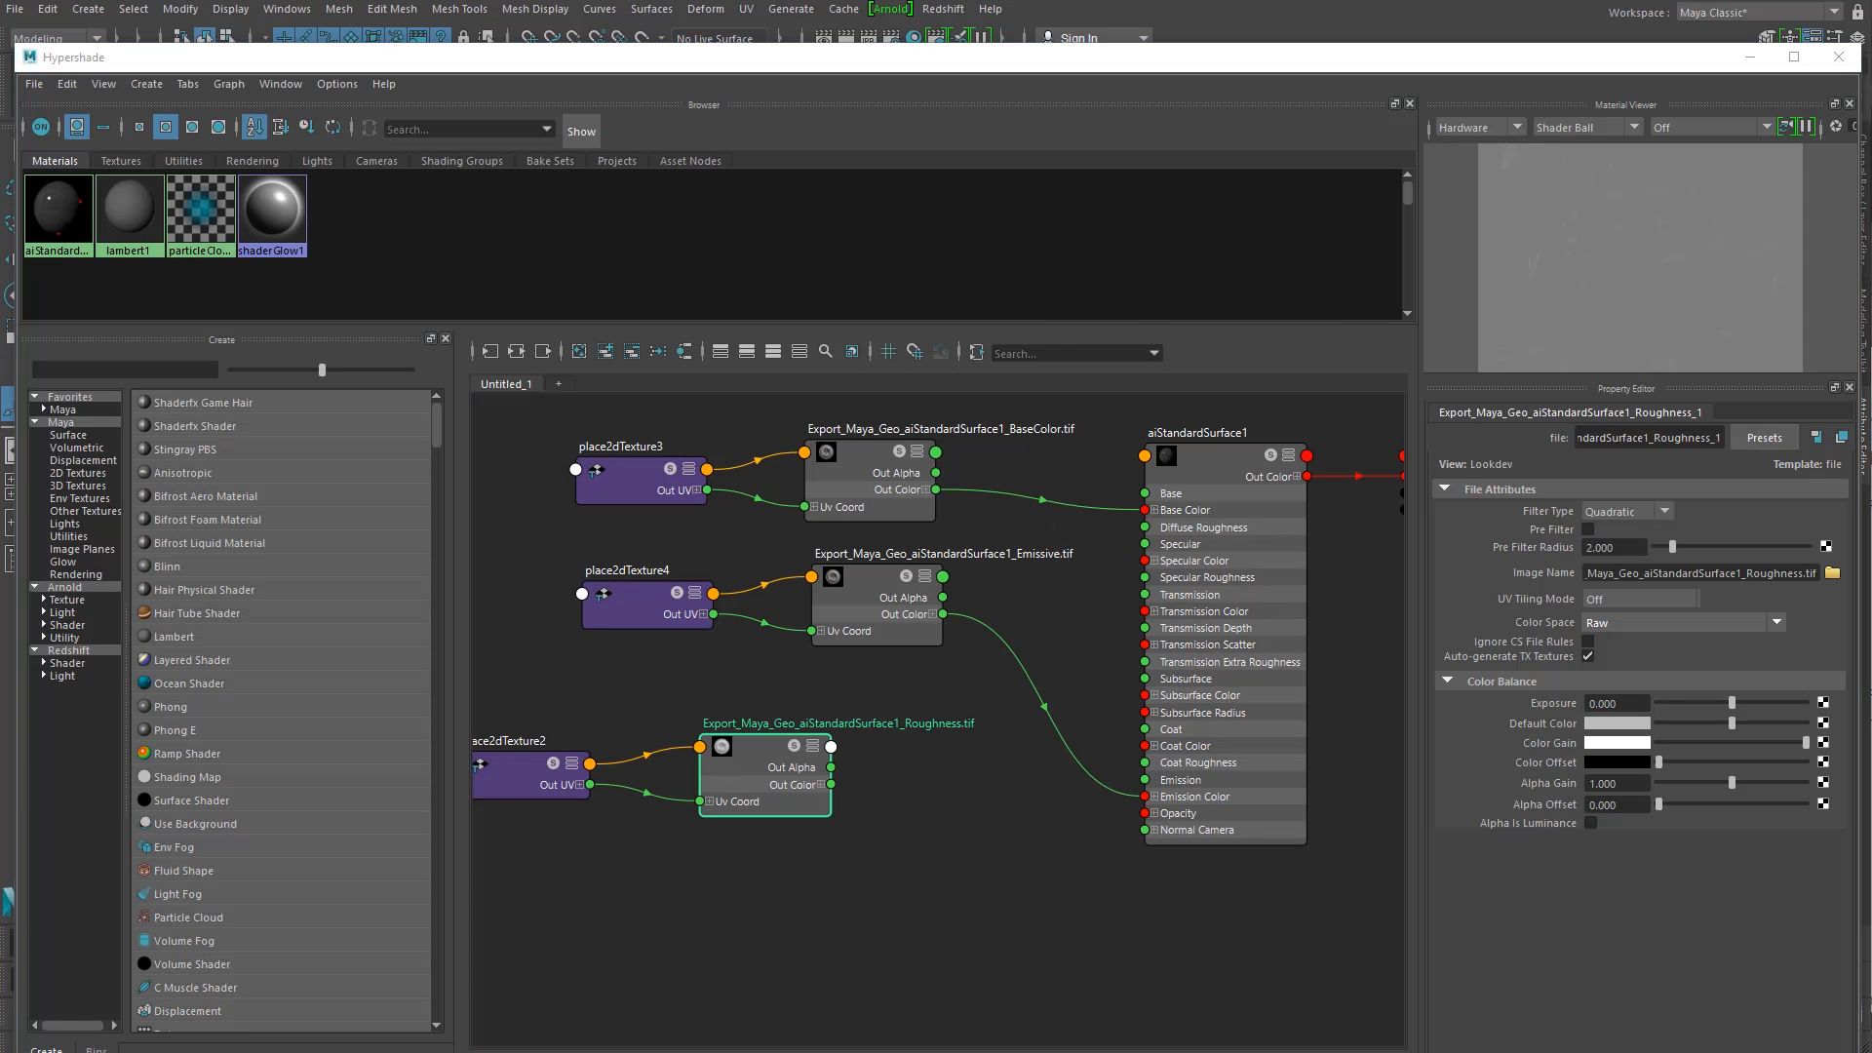
pyautogui.click(1210, 464)
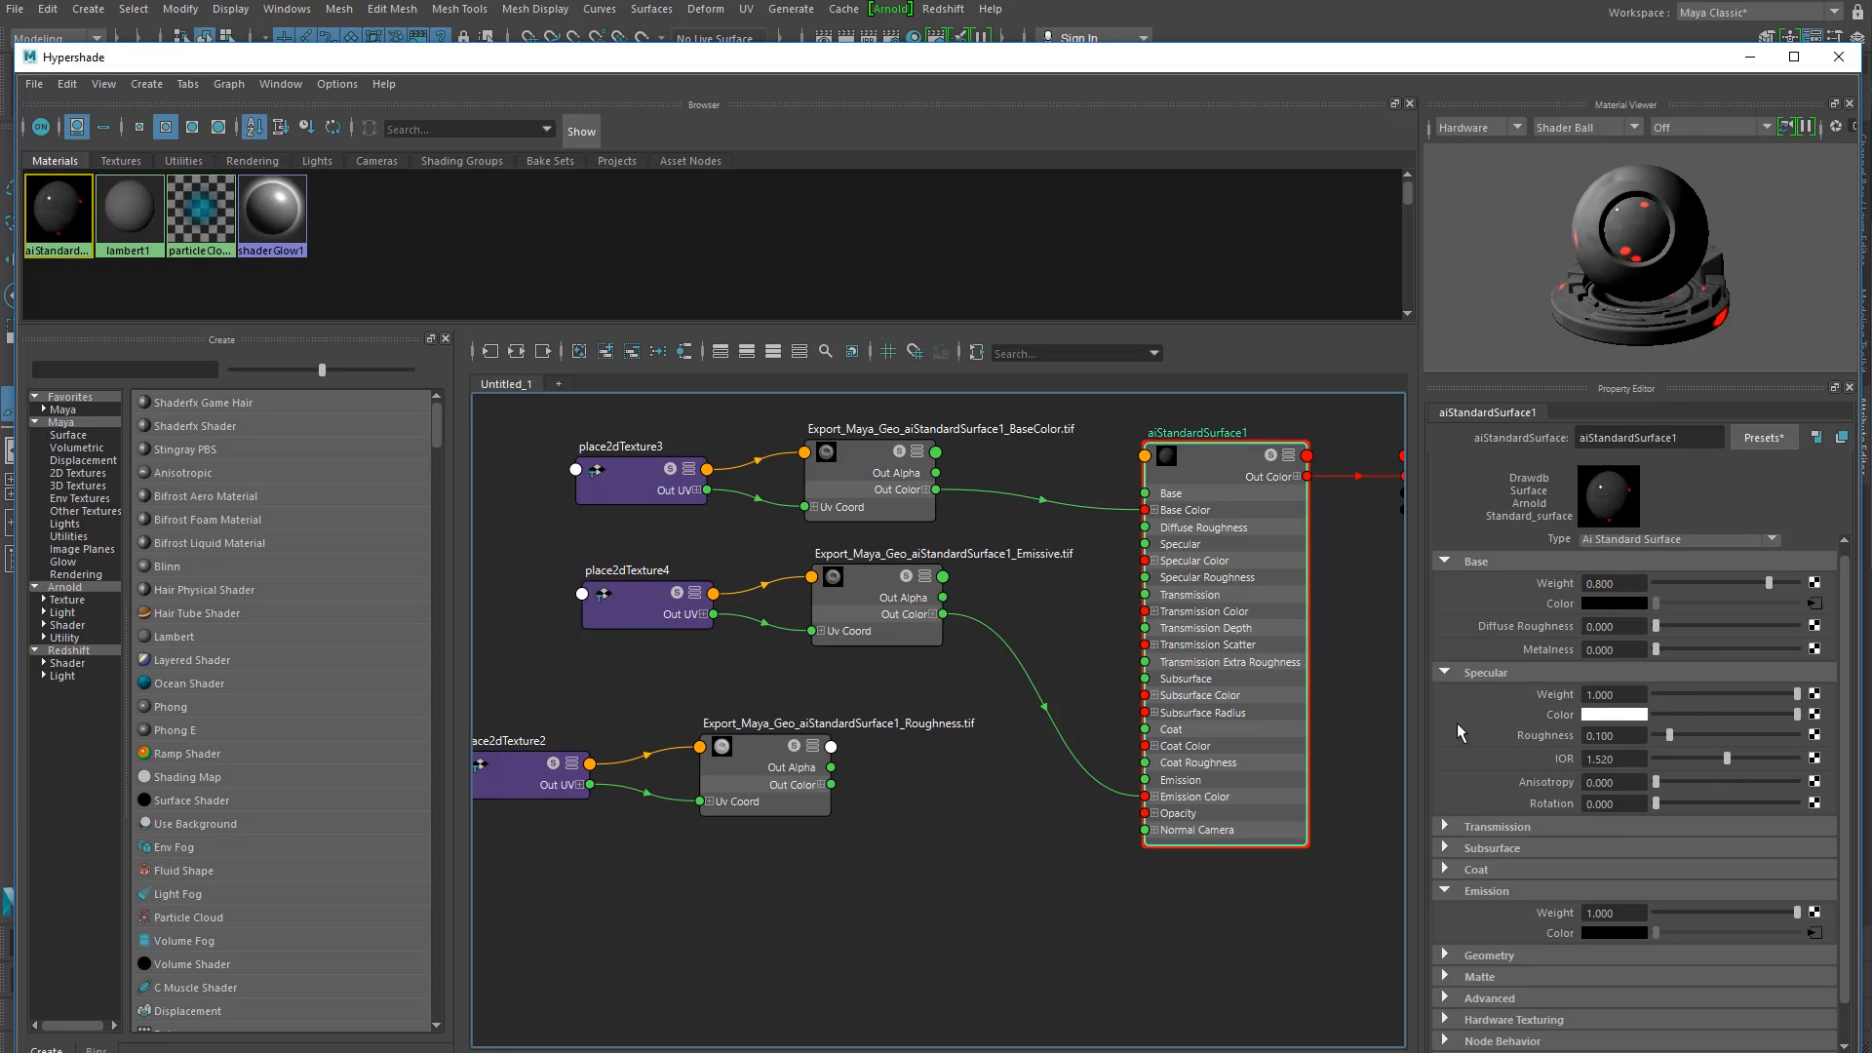
pyautogui.moveTo(1656, 649); pyautogui.dragTo(1802, 652)
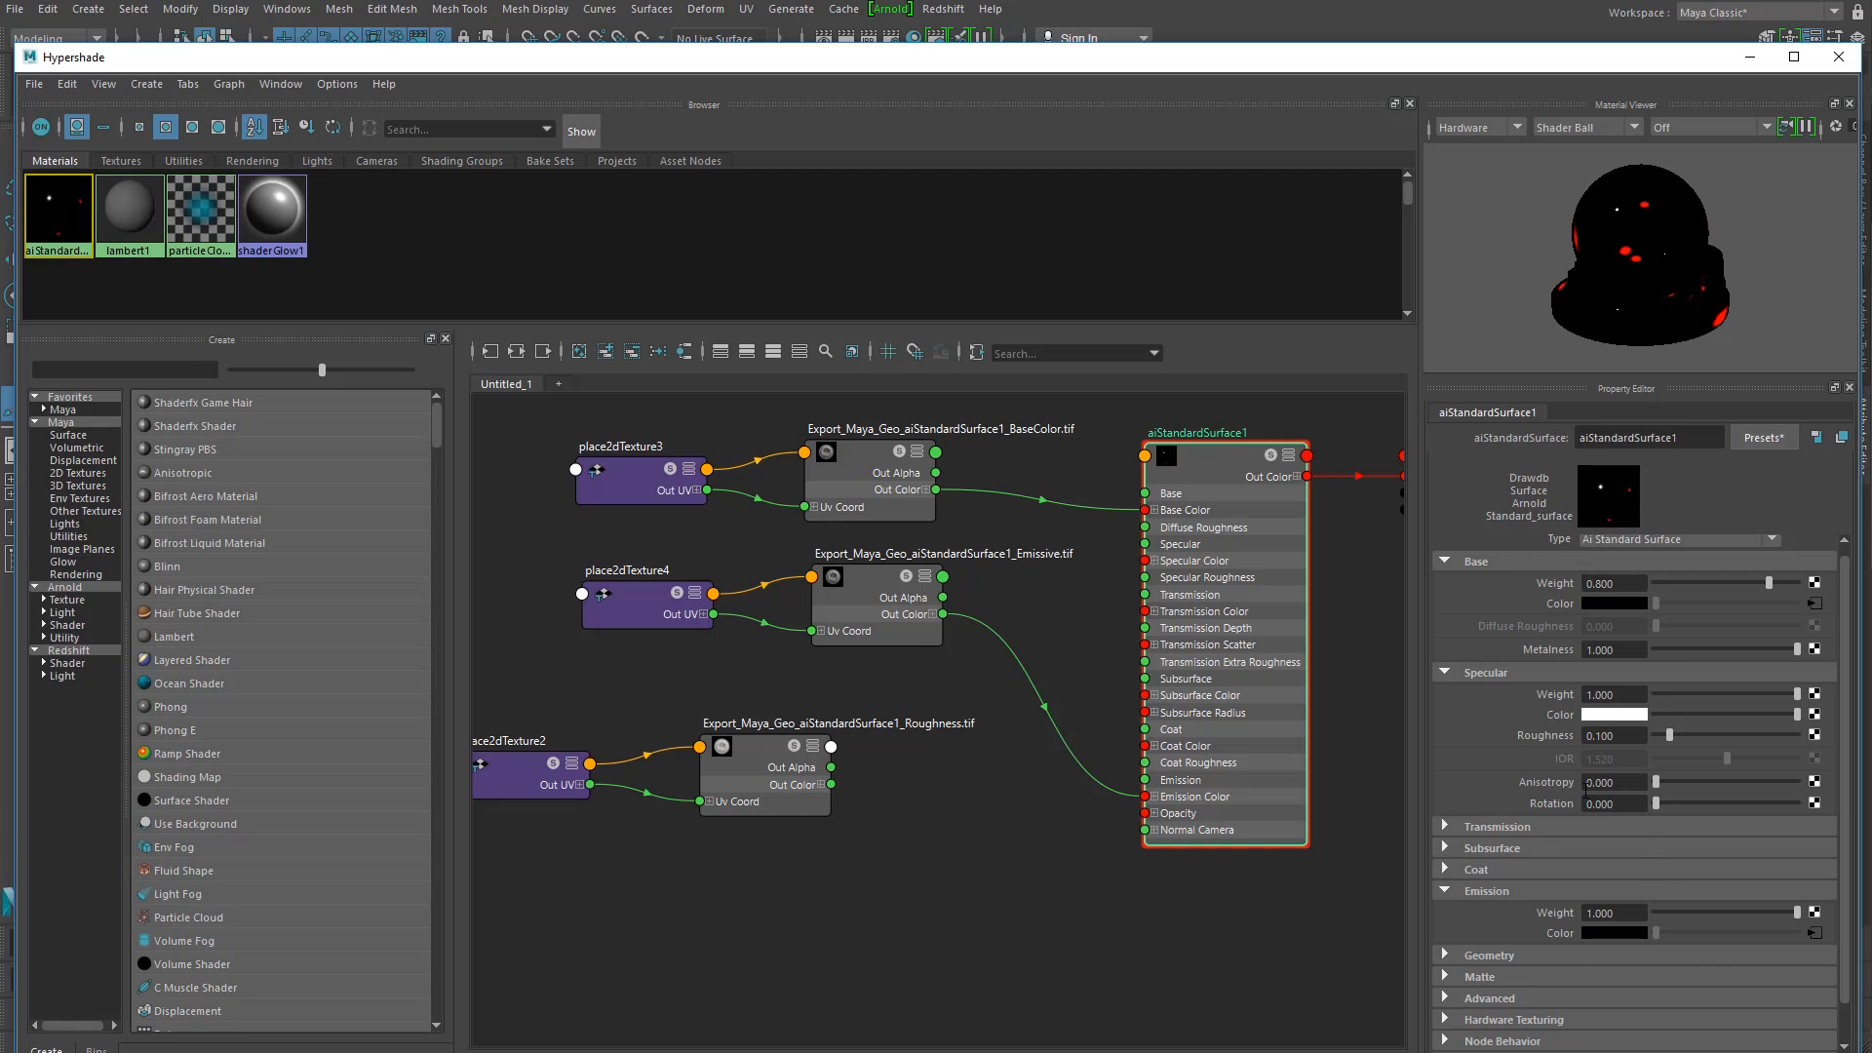
pyautogui.click(1638, 737)
pyautogui.press('BackSpace')
pyautogui.press('Return')
# Step: Enable Alpha Is Luminance on the Roughness file texture and connect its Out Alpha to the material's Specular Roughness
pyautogui.click(777, 764)
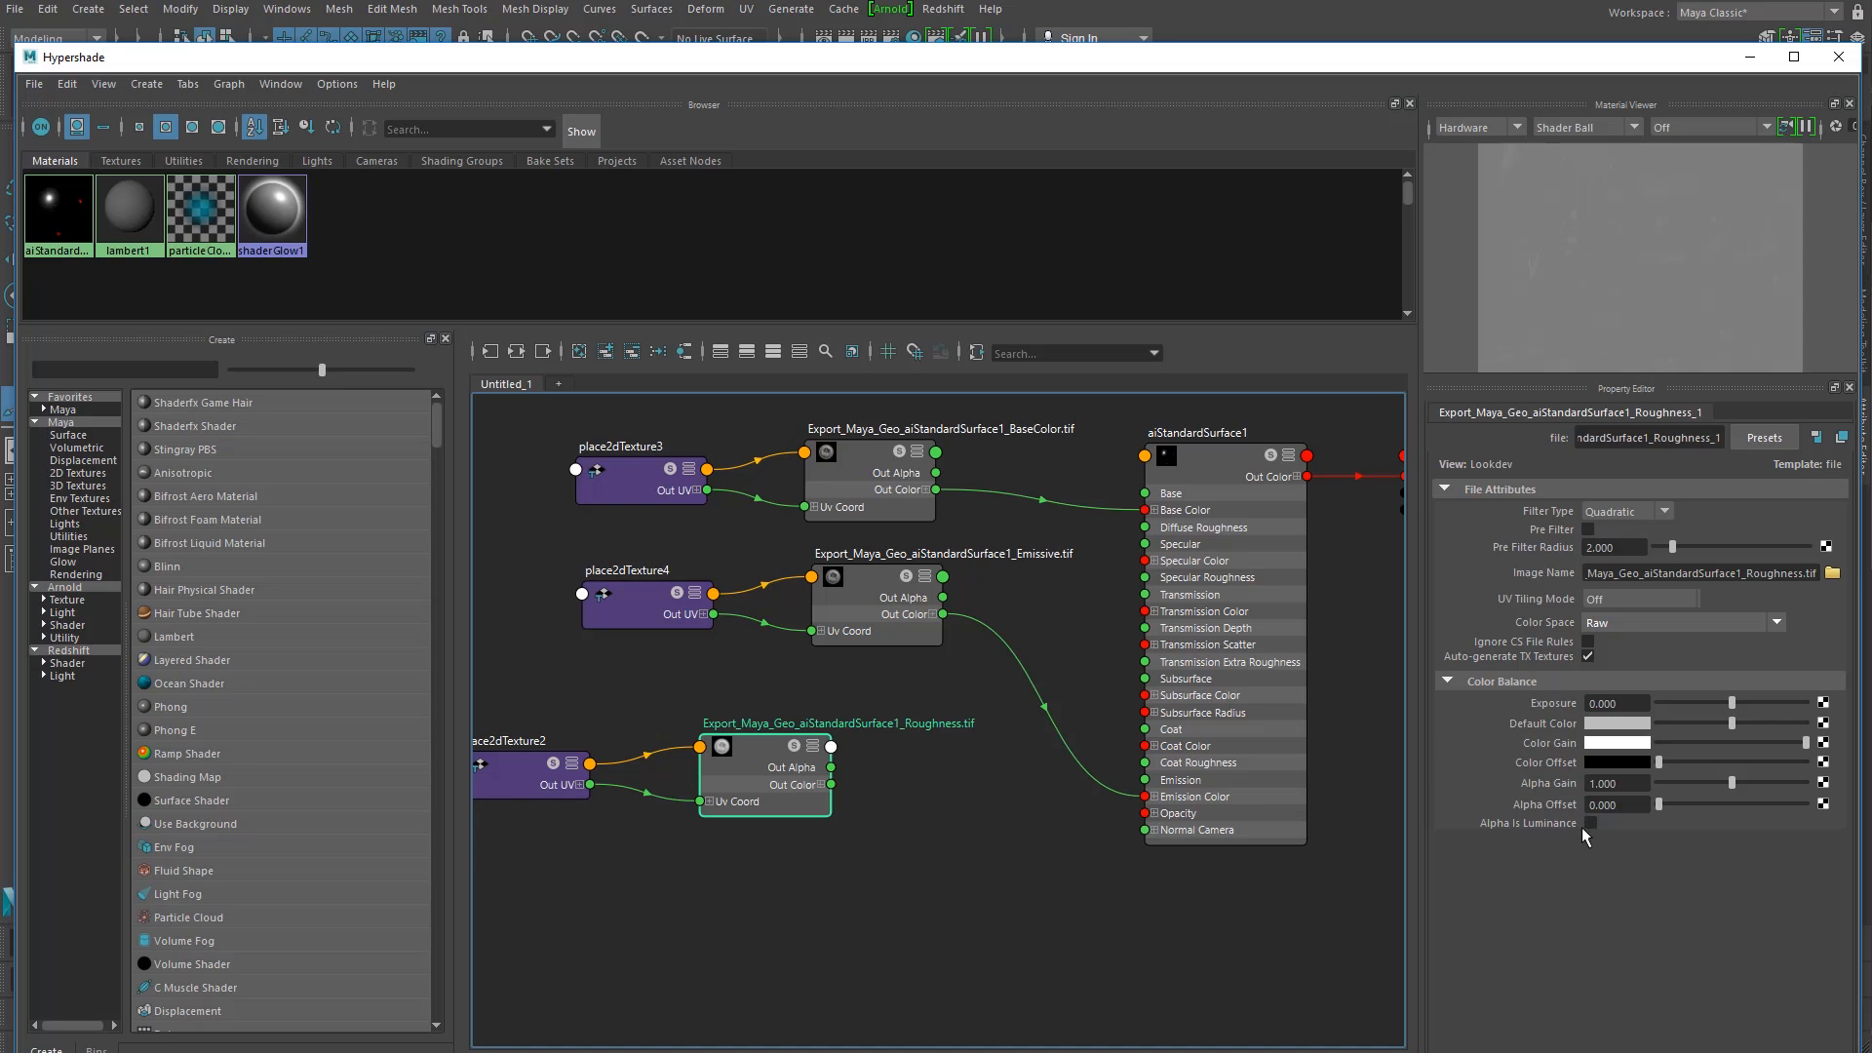
pyautogui.click(1592, 823)
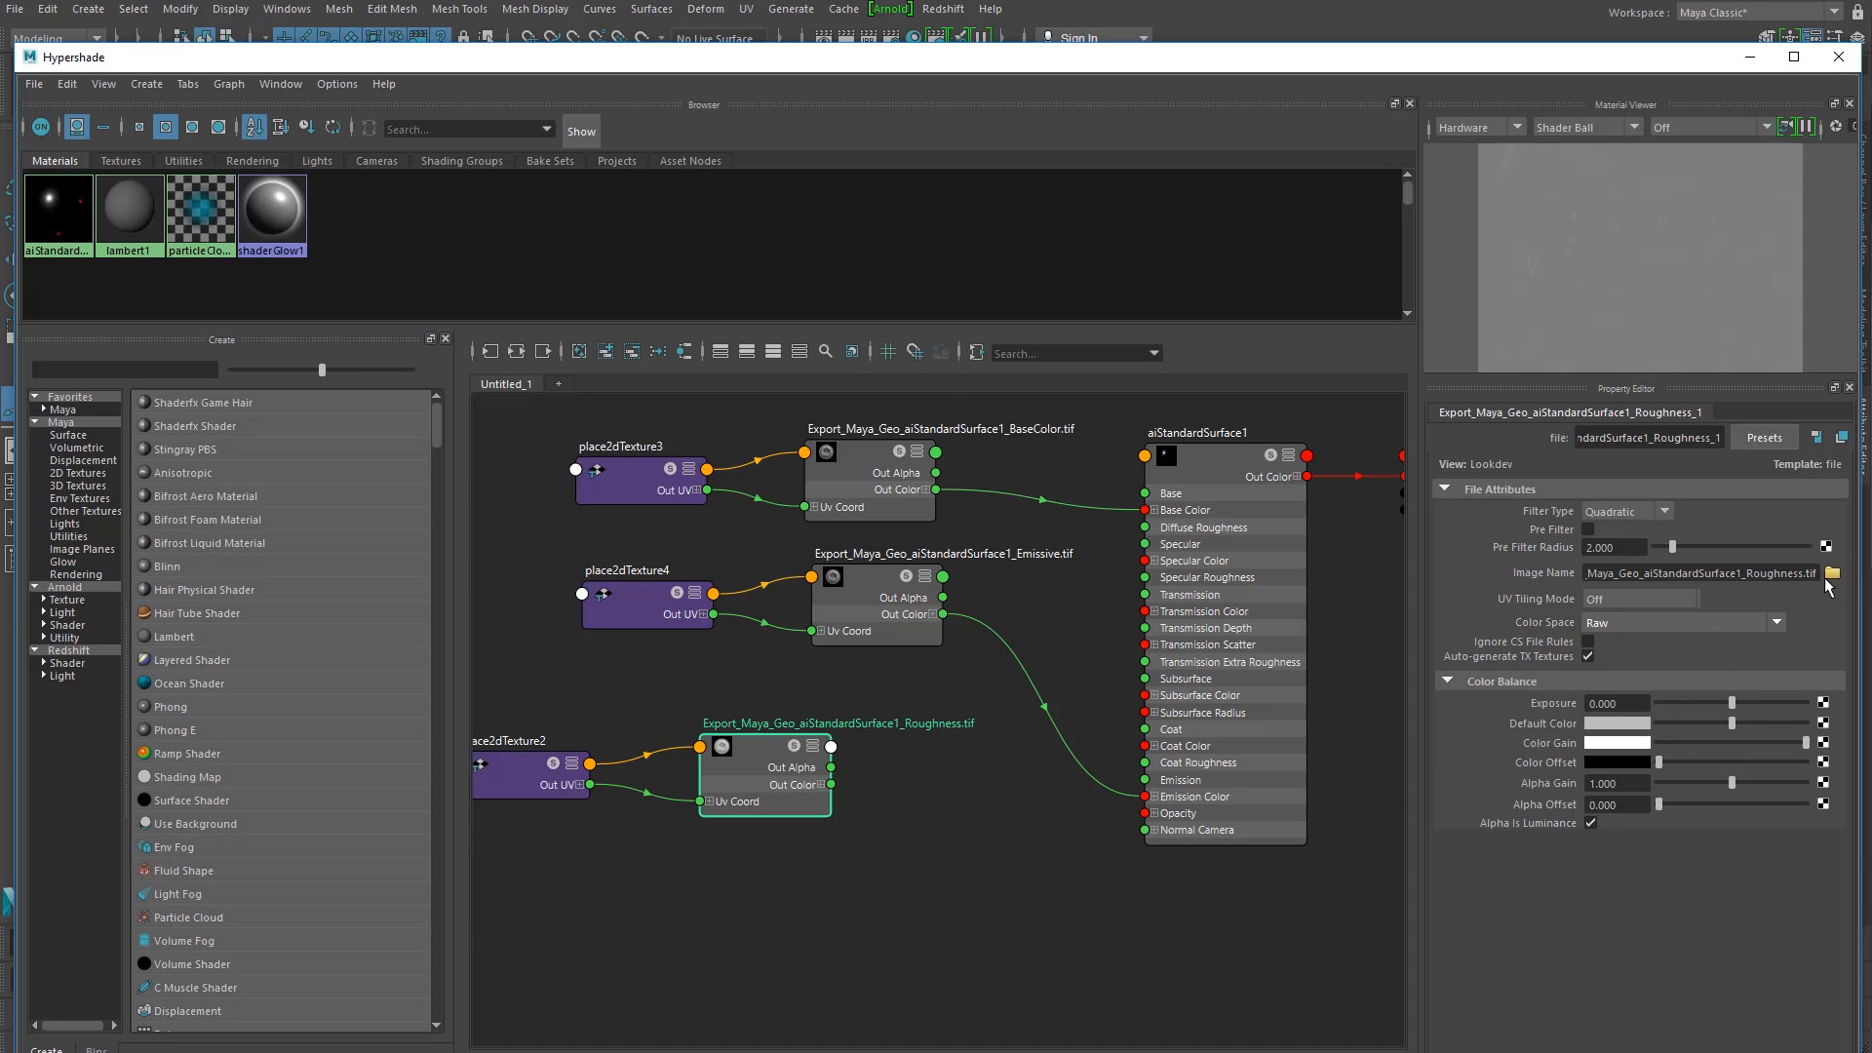
pyautogui.scroll(2, 859, 788)
pyautogui.moveTo(802, 762); pyautogui.dragTo(1259, 495)
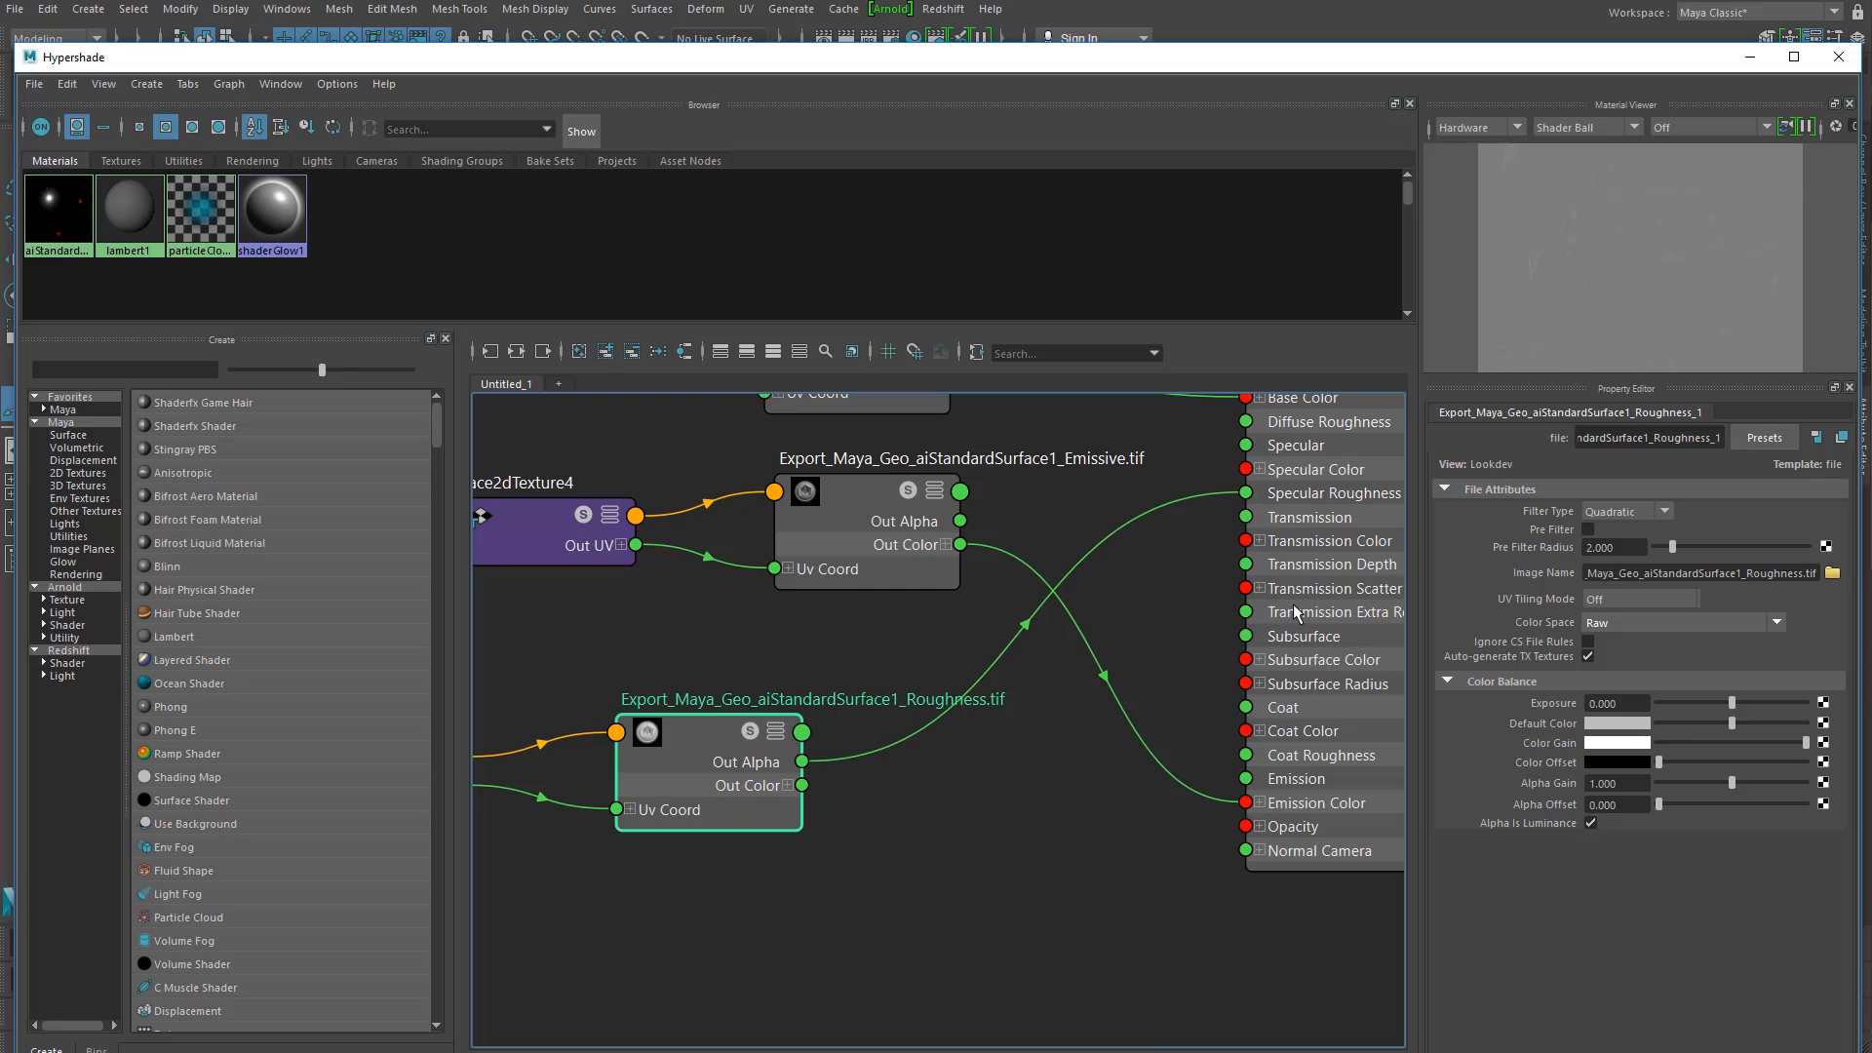
pyautogui.scroll(-2, 1024, 804)
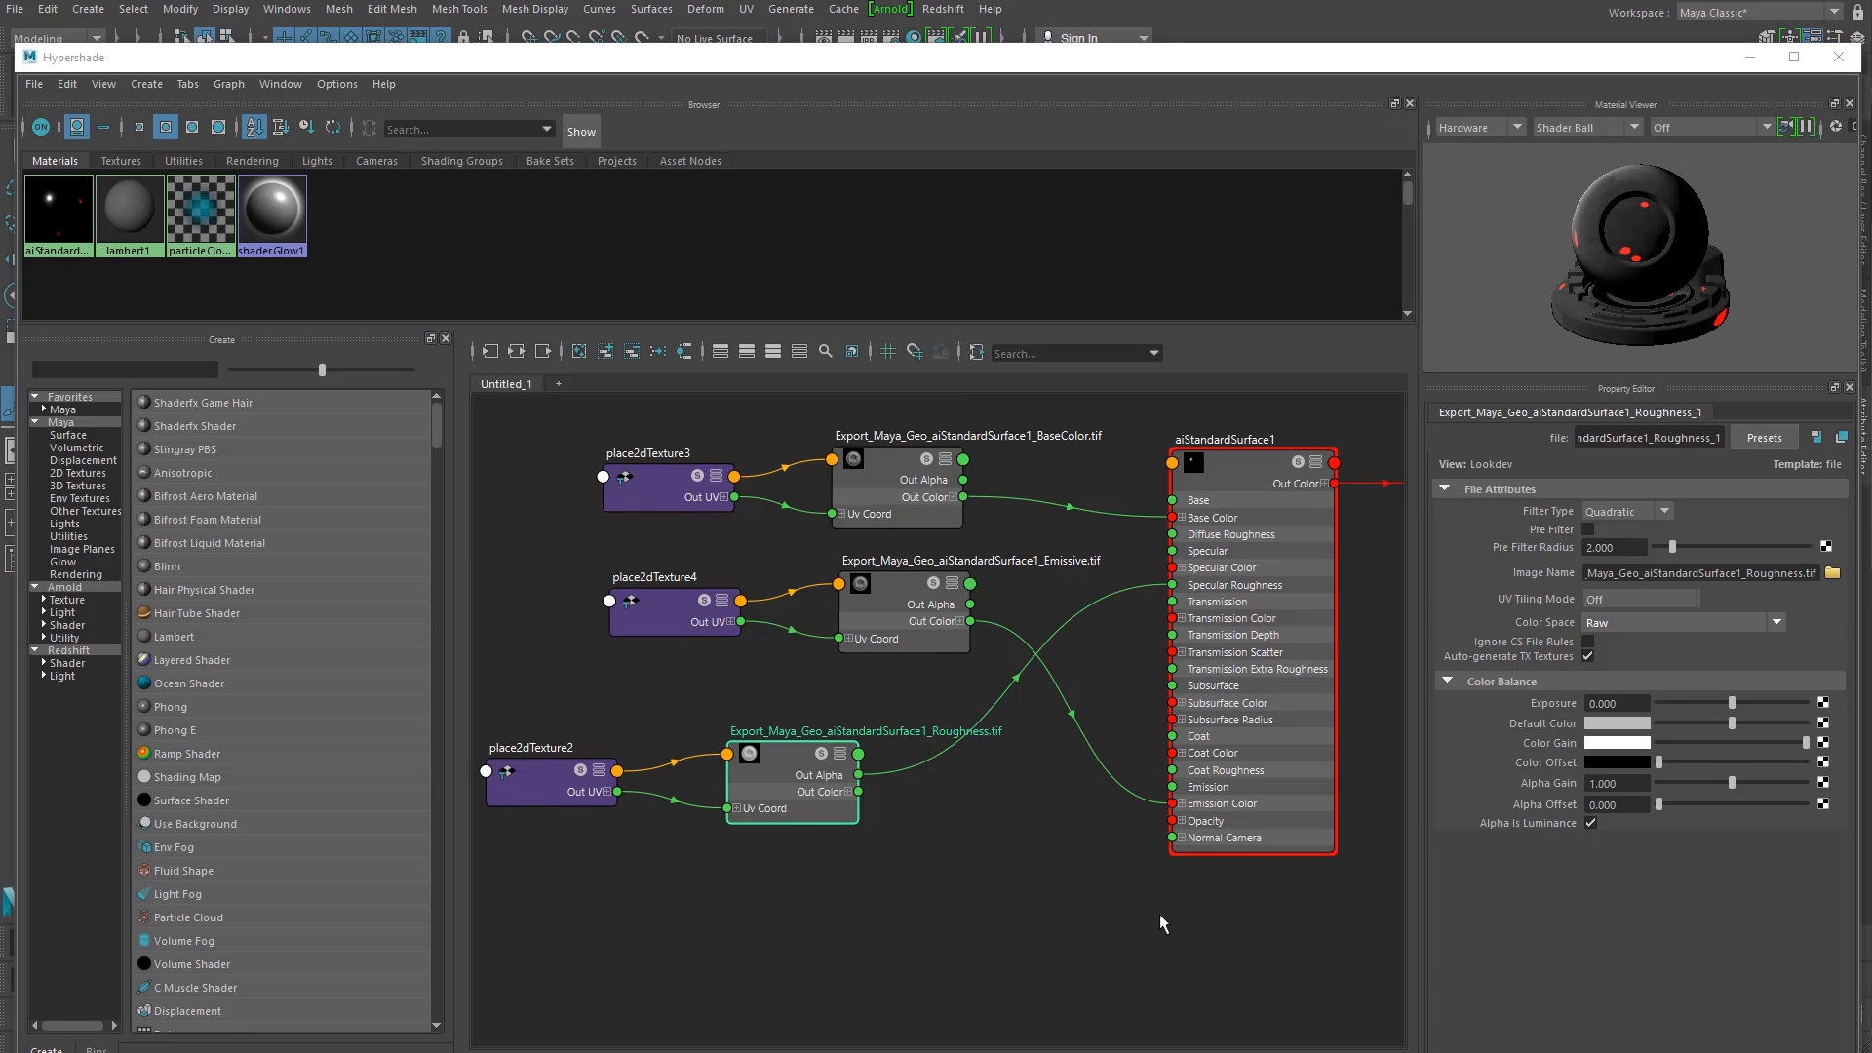
# Step: Create a colorCorrect node in the graph beside the Roughness file texture
pyautogui.scroll(2, 940, 825)
pyautogui.press('Tab')
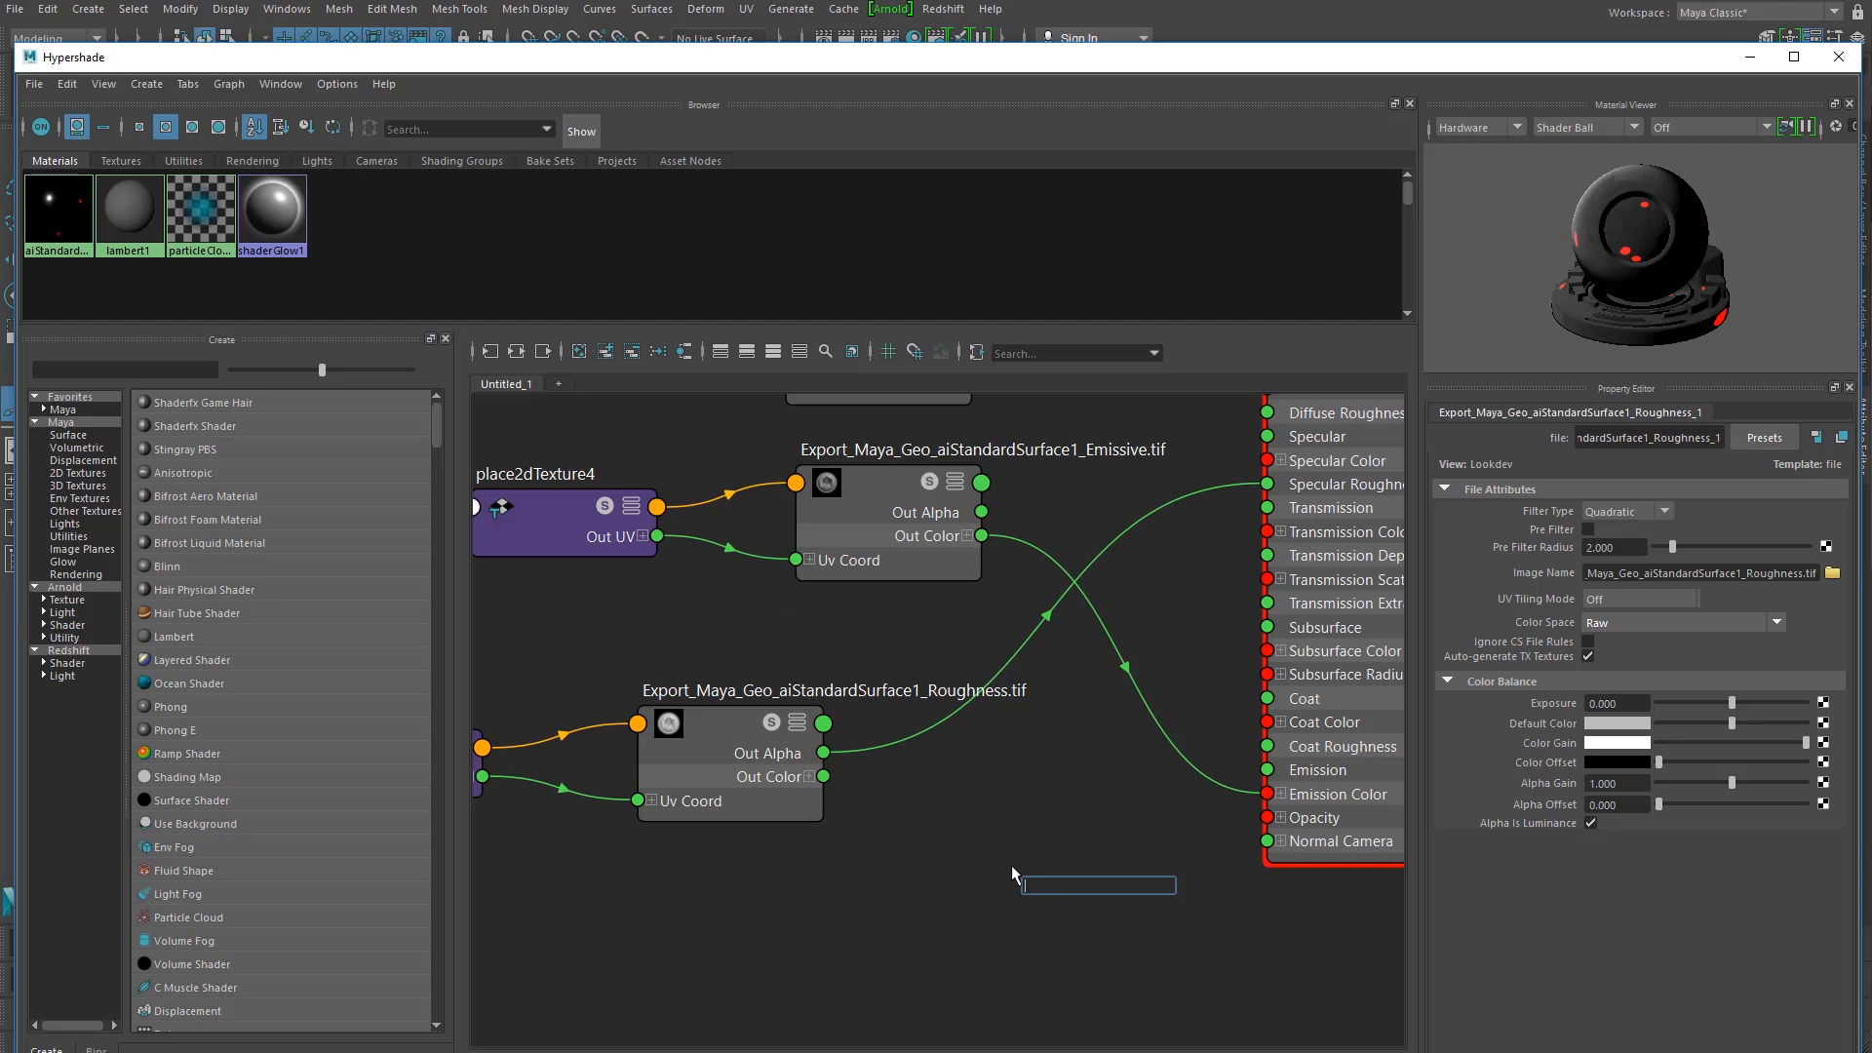
pyautogui.write('color')
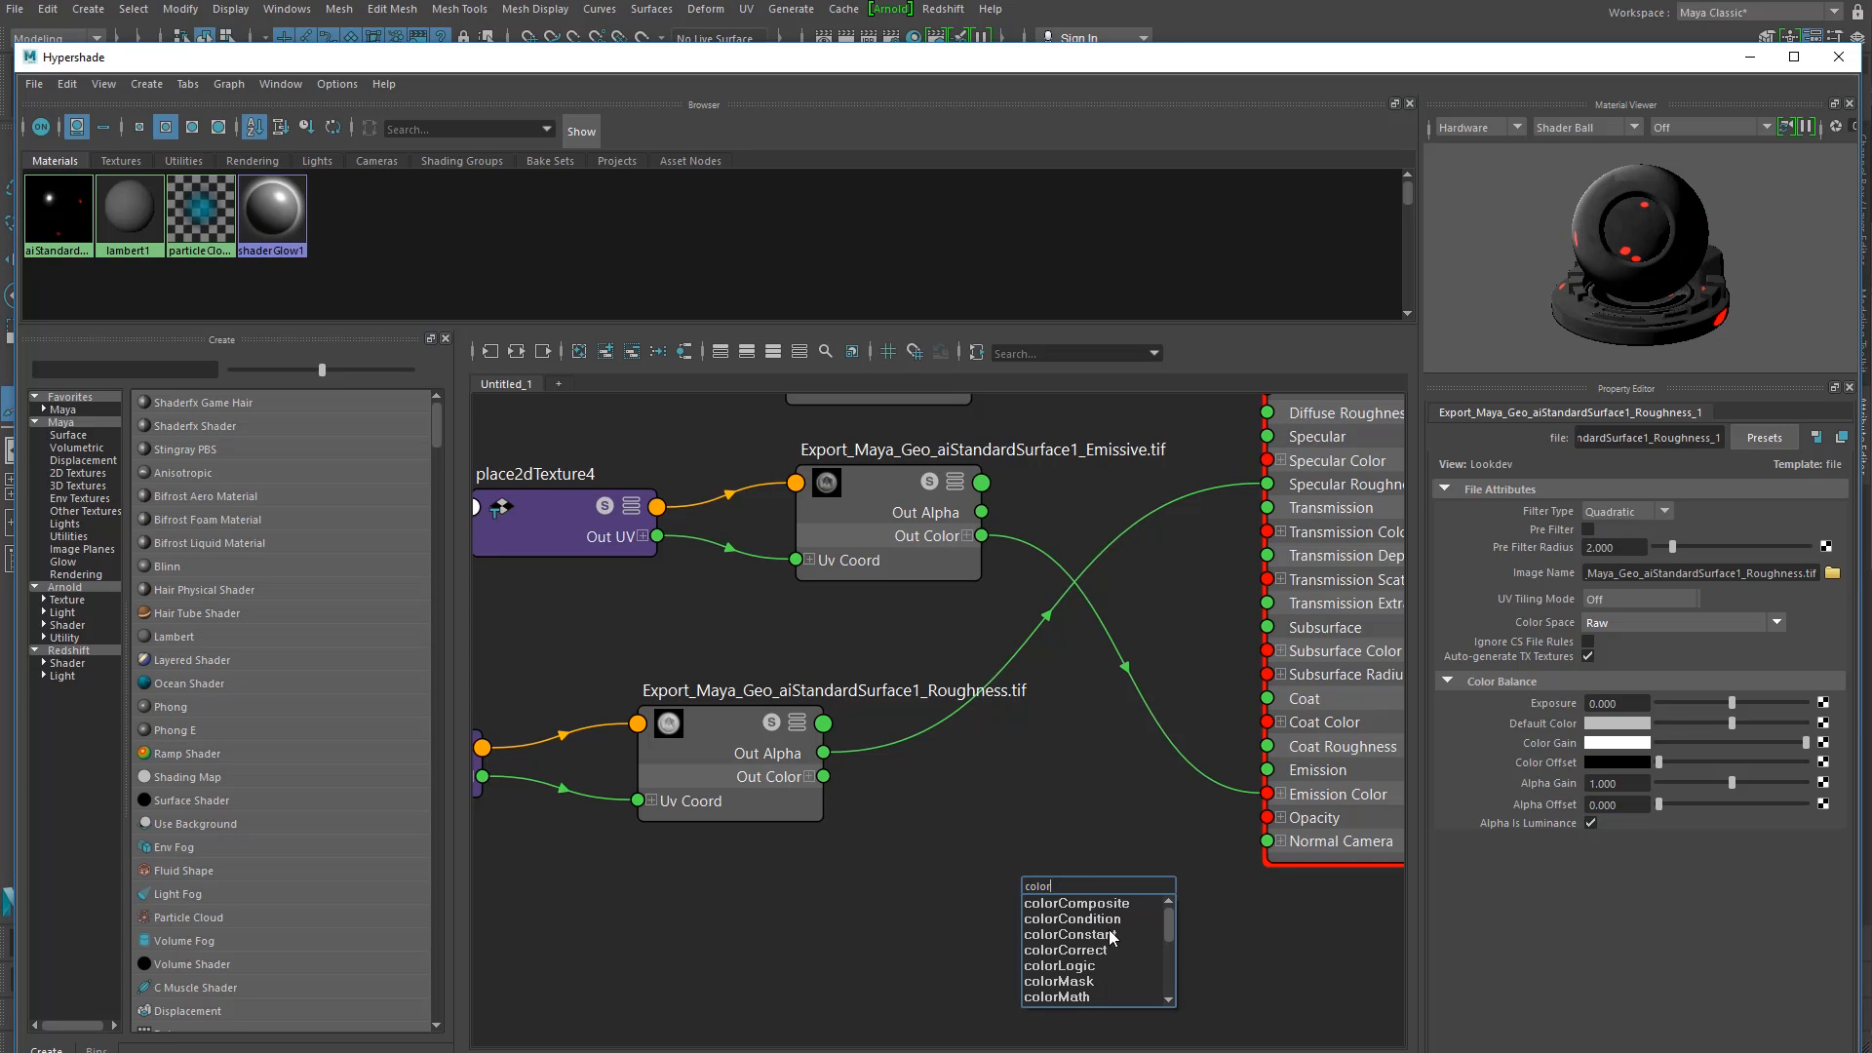
pyautogui.click(1074, 952)
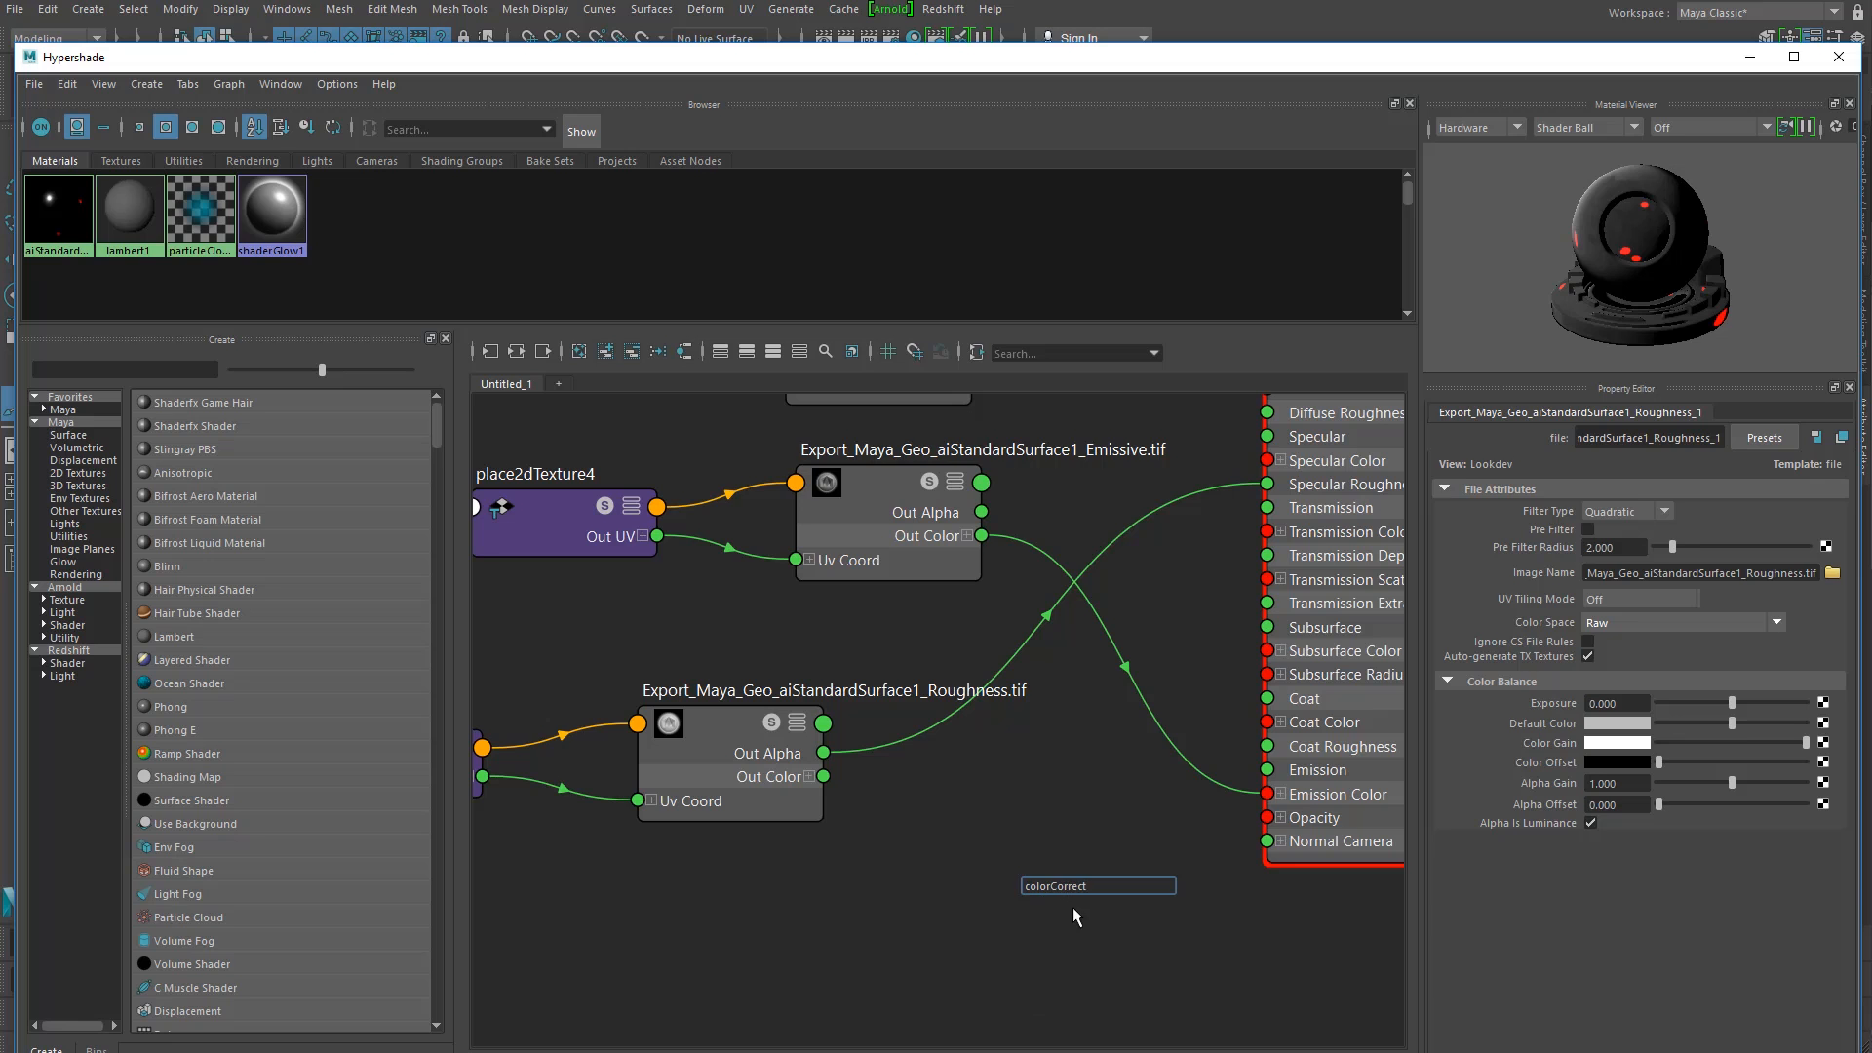
pyautogui.press('Return')
# Step: Insert the colorCorrect node between the Roughness texture's Out Alpha and the material's Specular Roughness, using its In Alpha and Out Alpha
pyautogui.moveTo(1065, 892); pyautogui.dragTo(915, 878)
pyautogui.moveTo(1100, 830); pyautogui.dragTo(1266, 483)
pyautogui.scroll(-2, 1217, 663)
pyautogui.scroll(-2, 1112, 703)
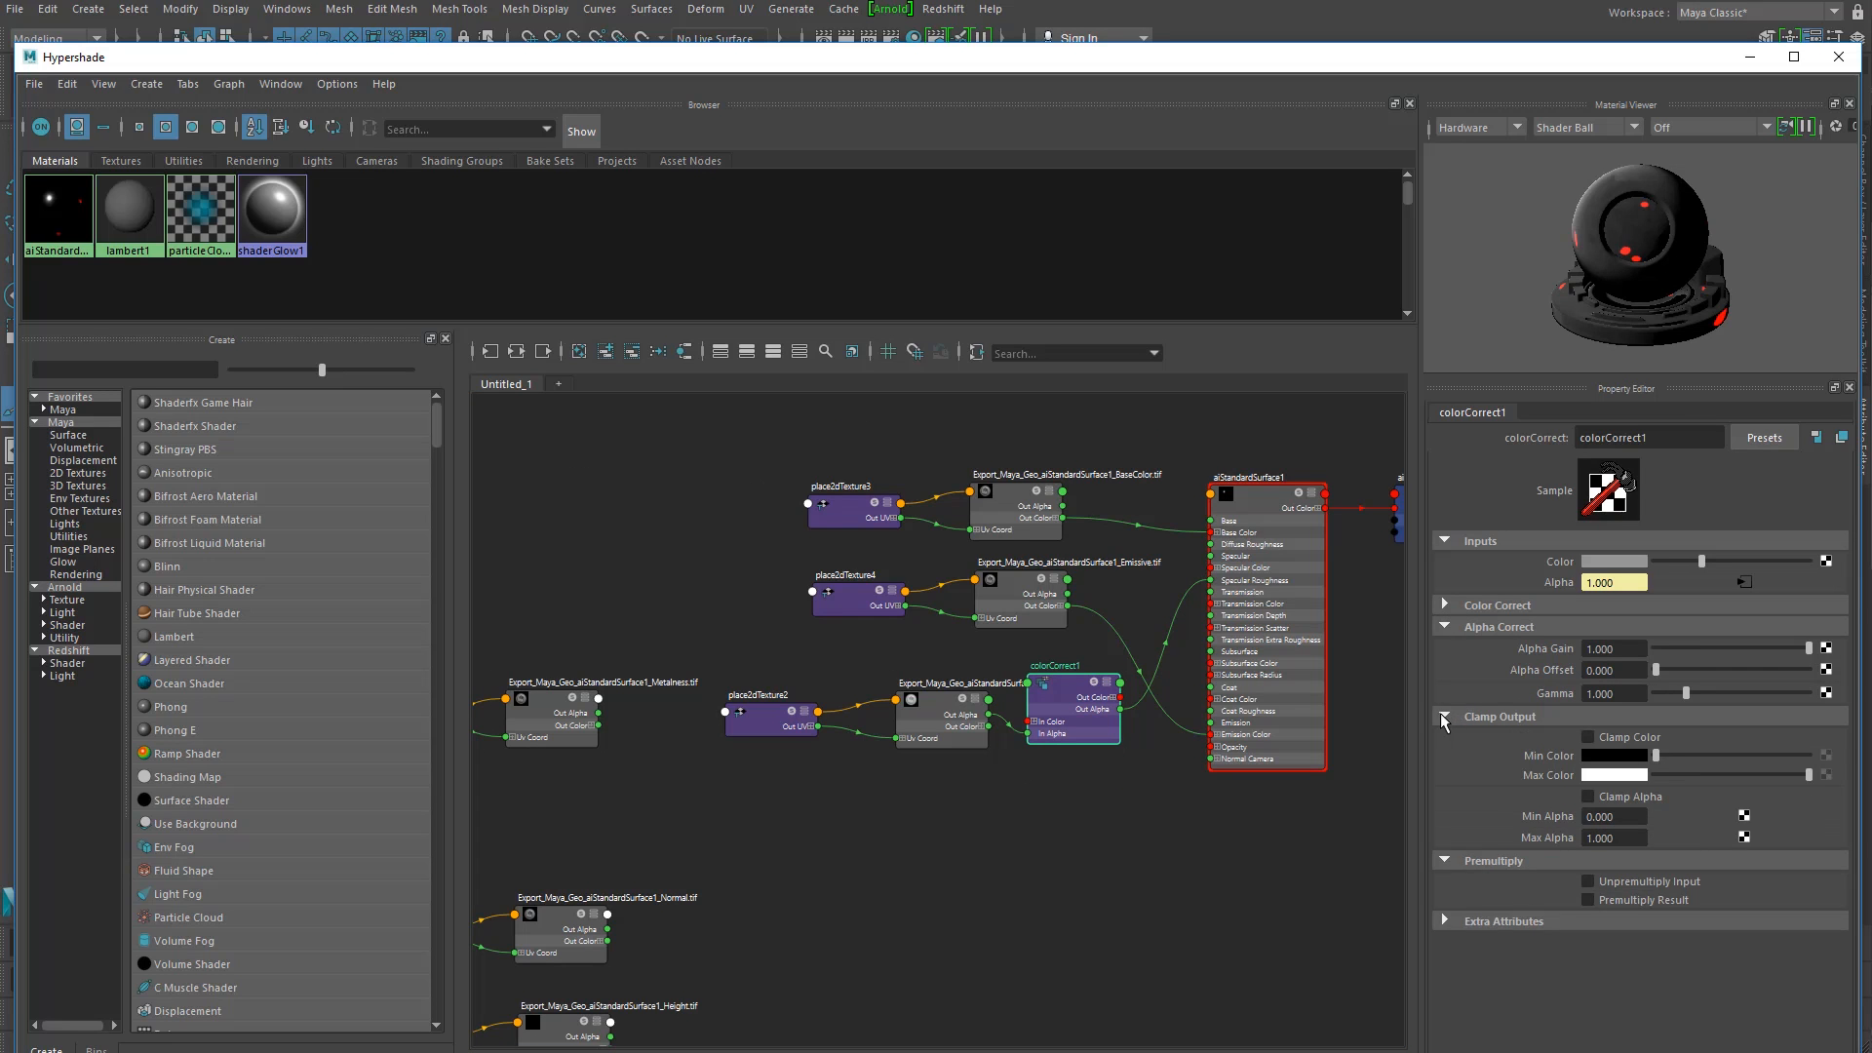
# Step: Collapse the Clamp Output and Premultiply settings of colorCorrect1 and space out the Roughness texture nodes beside it
pyautogui.click(1445, 717)
pyautogui.click(1444, 738)
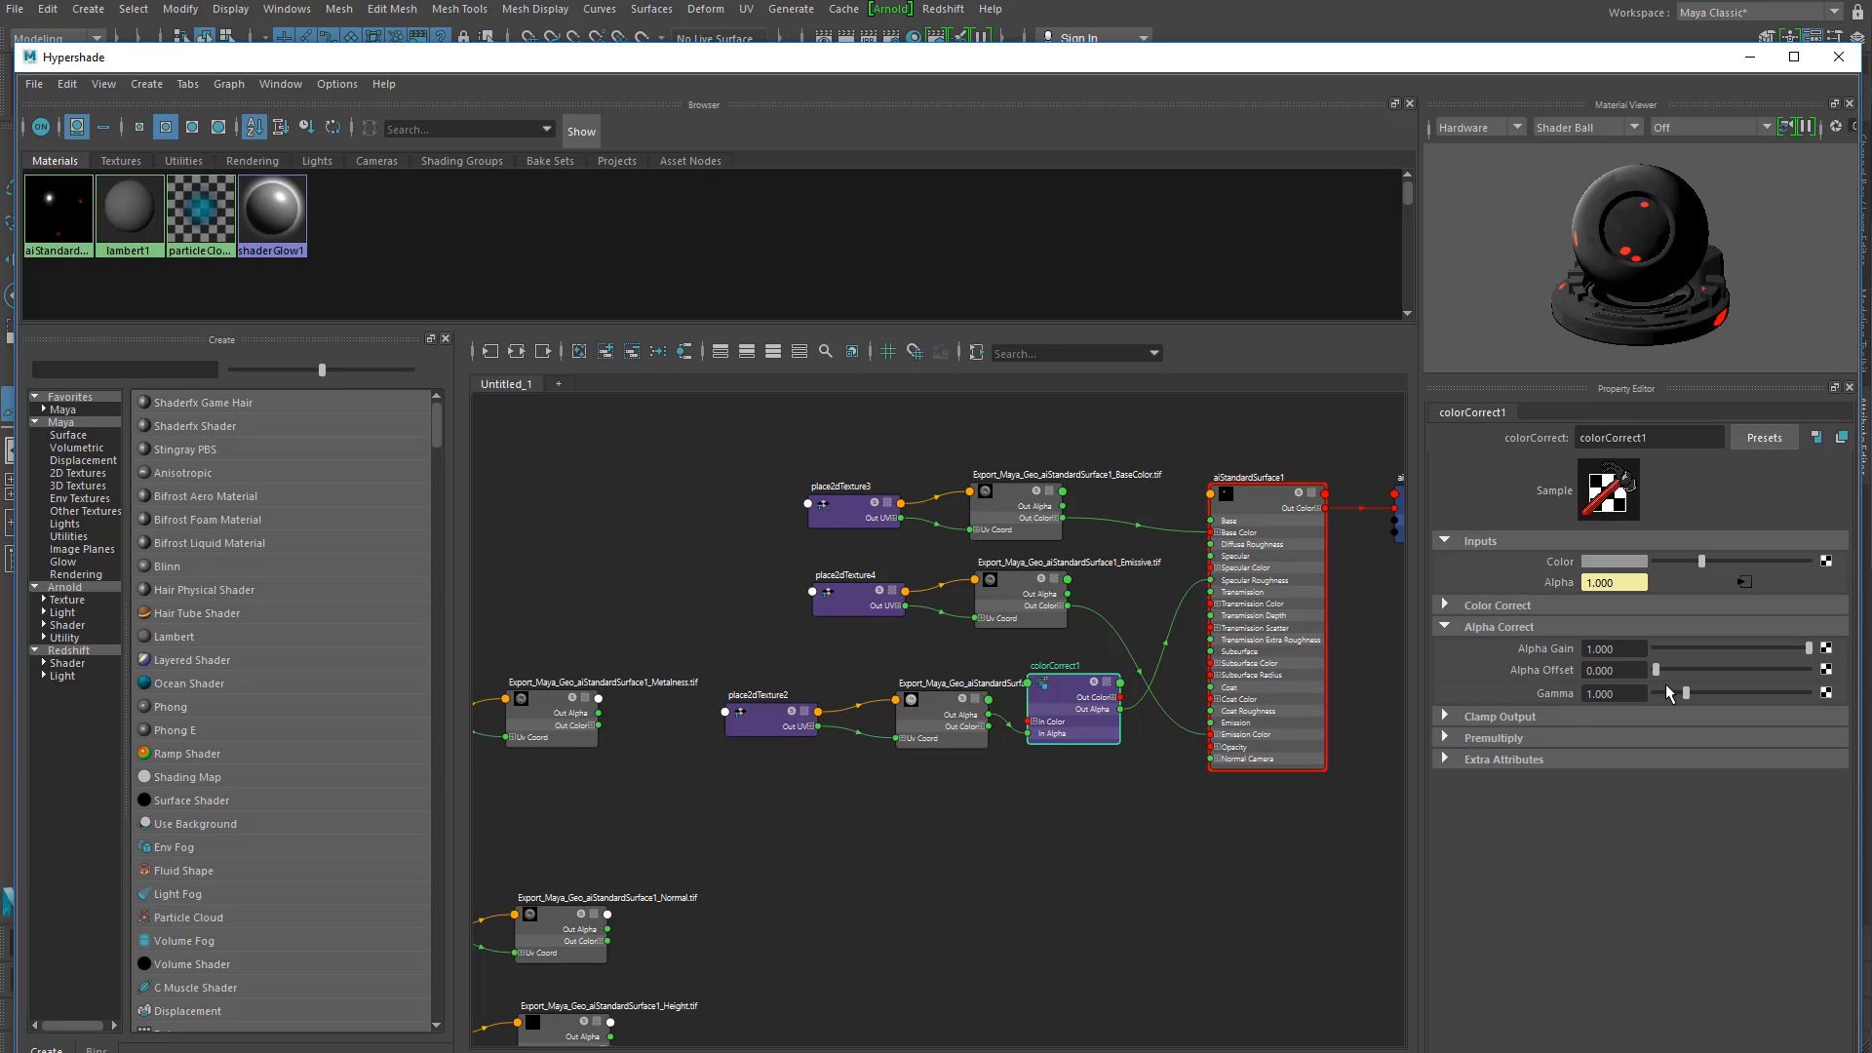
pyautogui.moveTo(1062, 680); pyautogui.dragTo(1061, 687)
pyautogui.moveTo(929, 701); pyautogui.dragTo(916, 701)
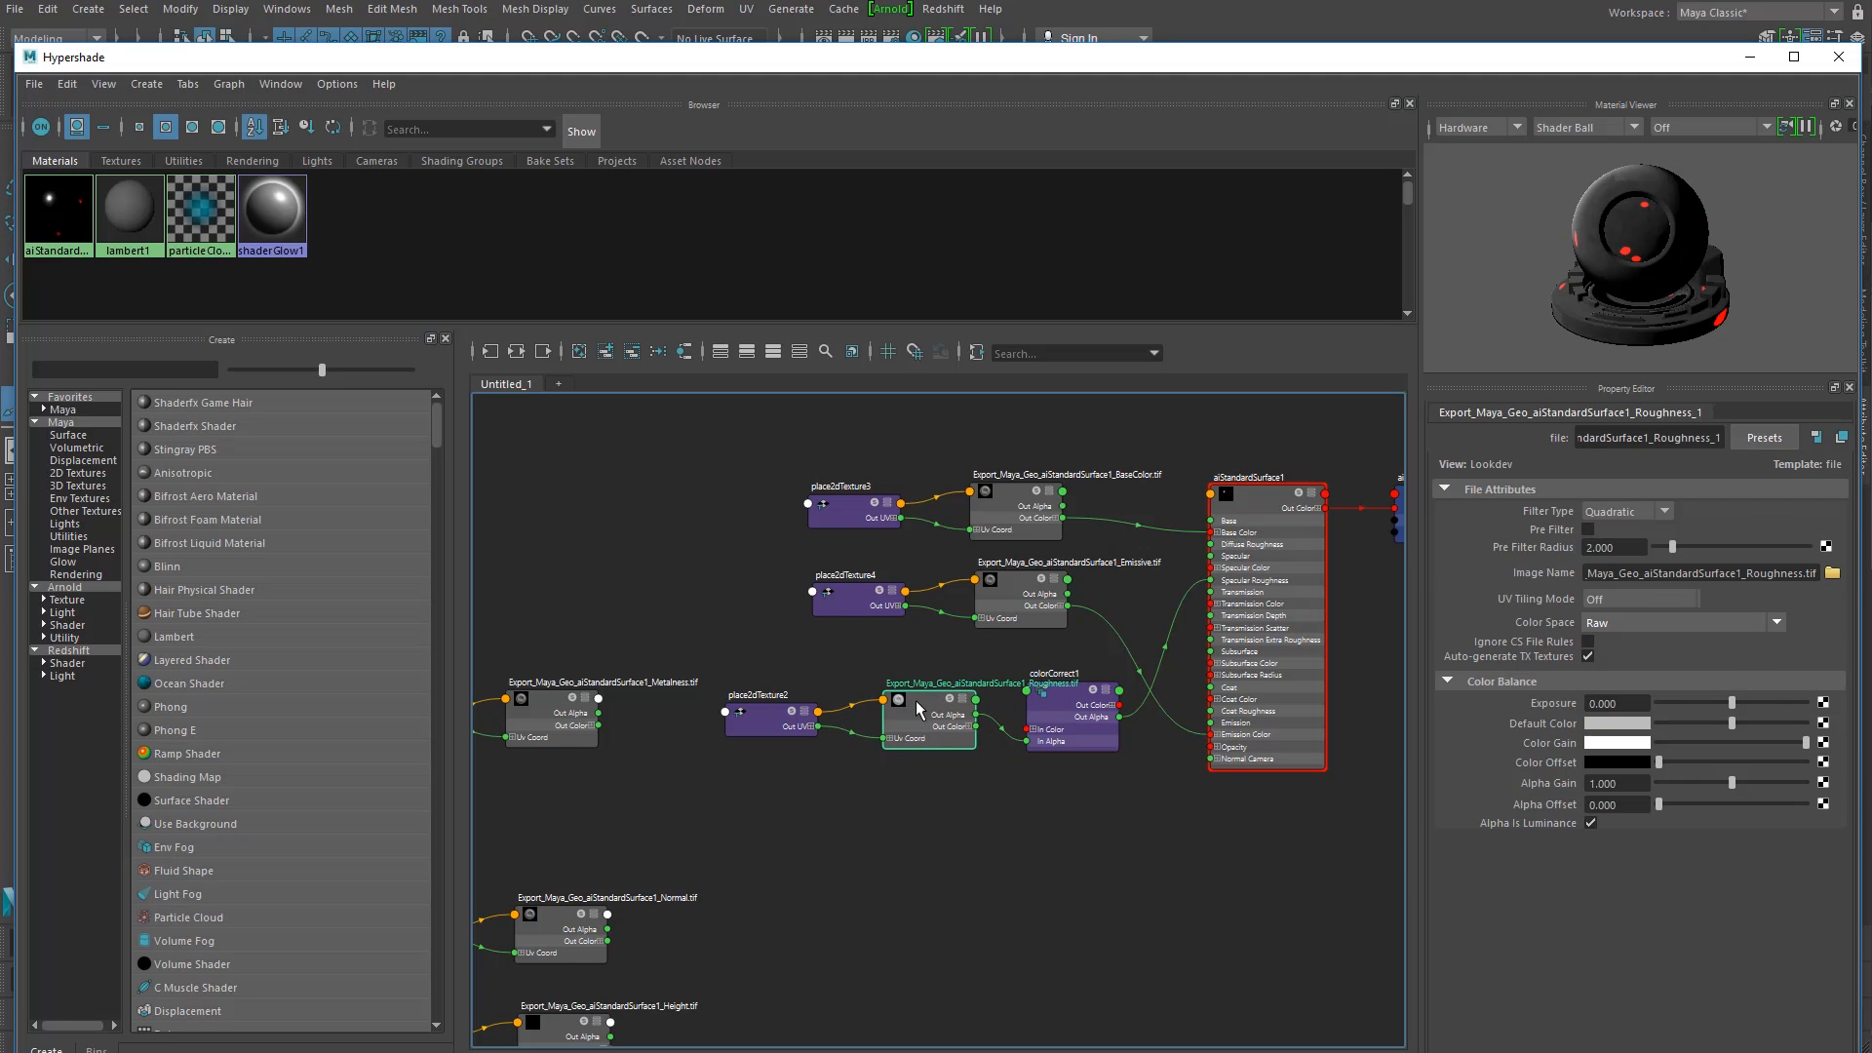
pyautogui.click(770, 708)
pyautogui.scroll(2, 1024, 717)
pyautogui.click(1085, 687)
pyautogui.scroll(-4, 973, 764)
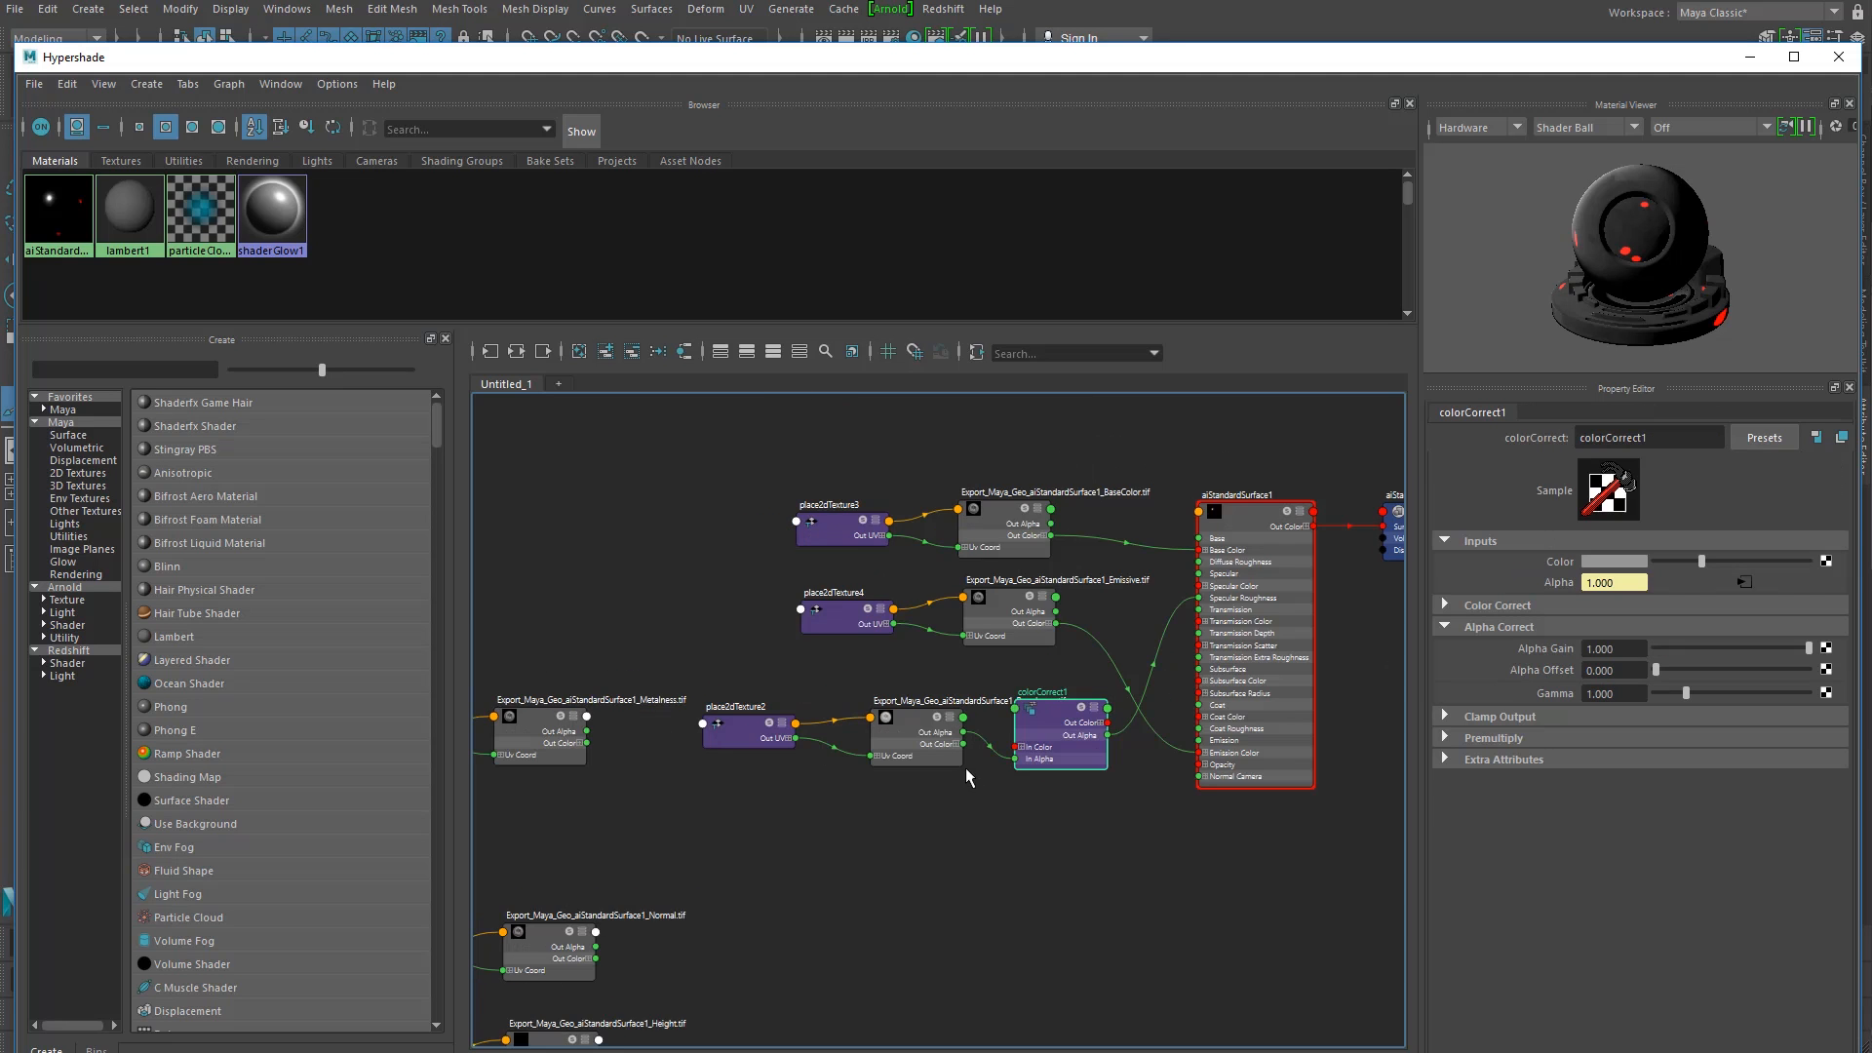
# Step: Move the Metalness file texture and its place2dTexture below the colorCorrect1 node, close to the material
pyautogui.keyDown('alt'); pyautogui.moveTo(765, 821); pyautogui.dragTo(841, 807, button='middle'); pyautogui.keyUp('alt')
pyautogui.scroll(2, 687, 740)
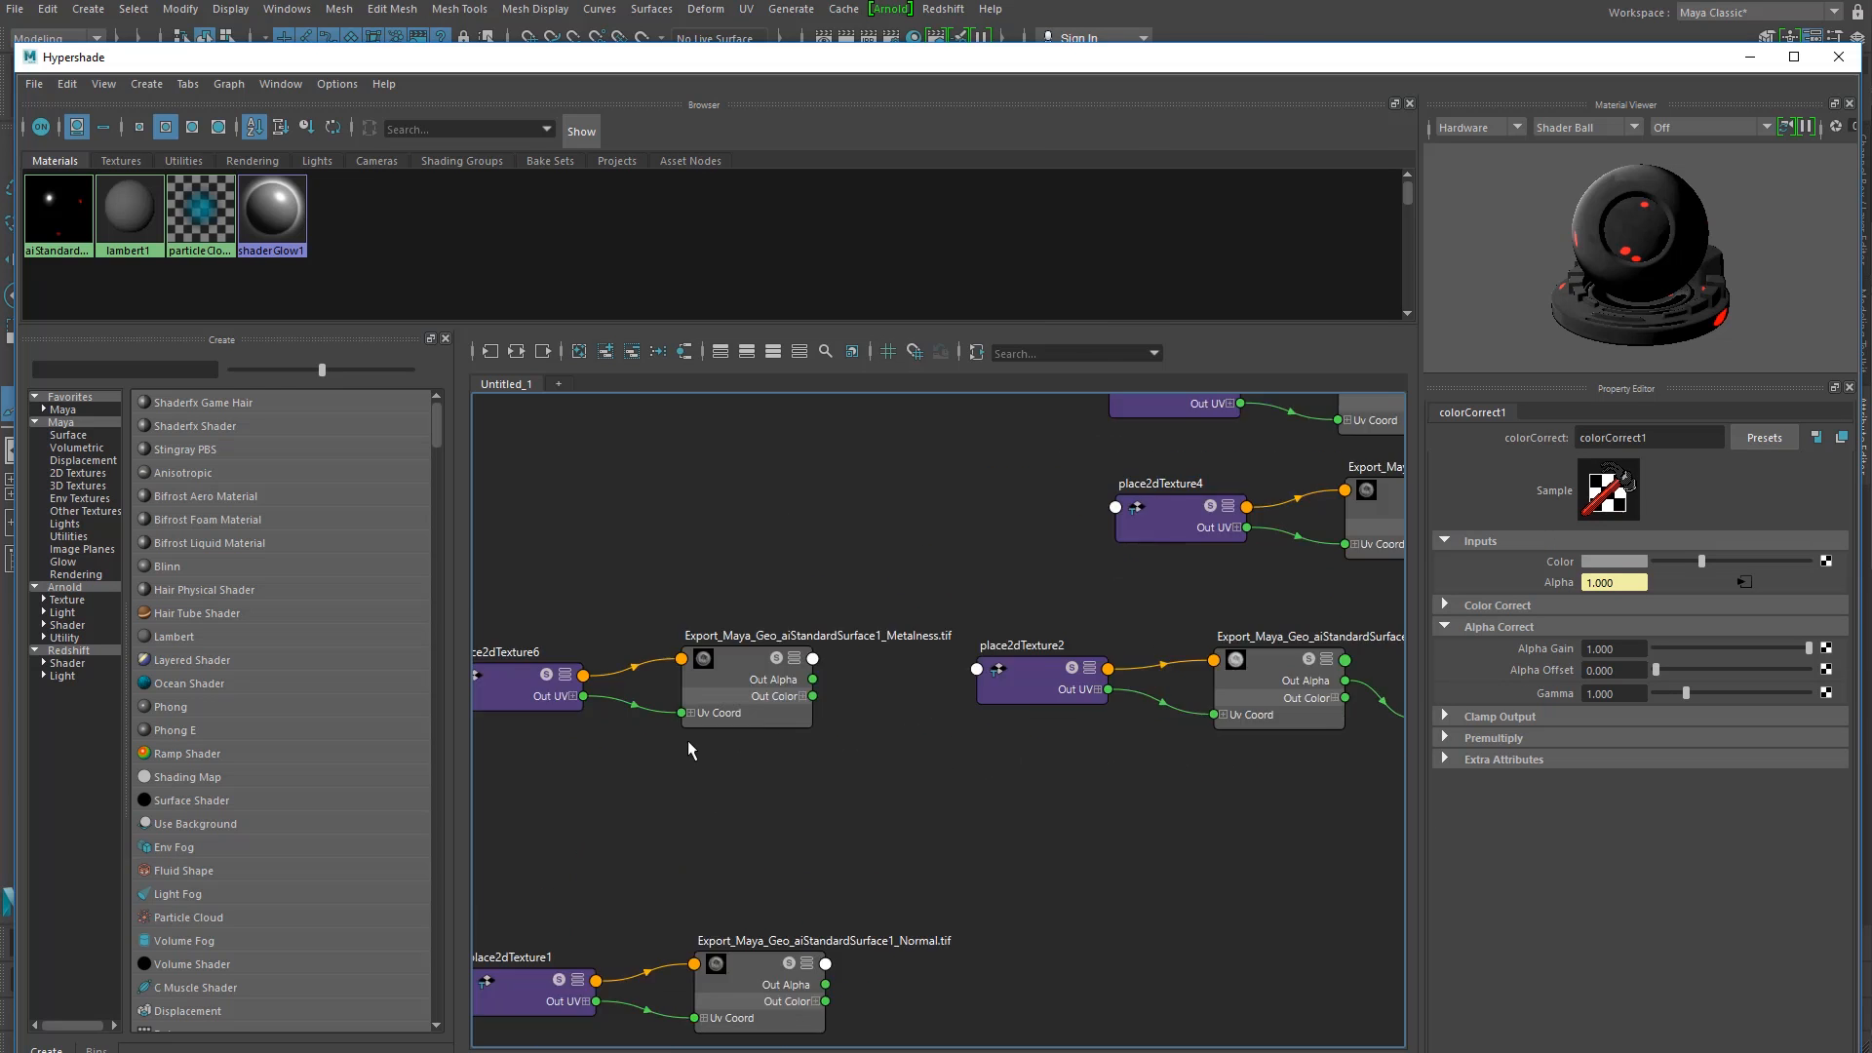
pyautogui.scroll(2, 671, 740)
pyautogui.keyDown('alt'); pyautogui.moveTo(702, 747); pyautogui.dragTo(790, 739, button='middle'); pyautogui.keyUp('alt')
pyautogui.scroll(-4, 585, 624)
pyautogui.moveTo(518, 569); pyautogui.dragTo(1067, 729)
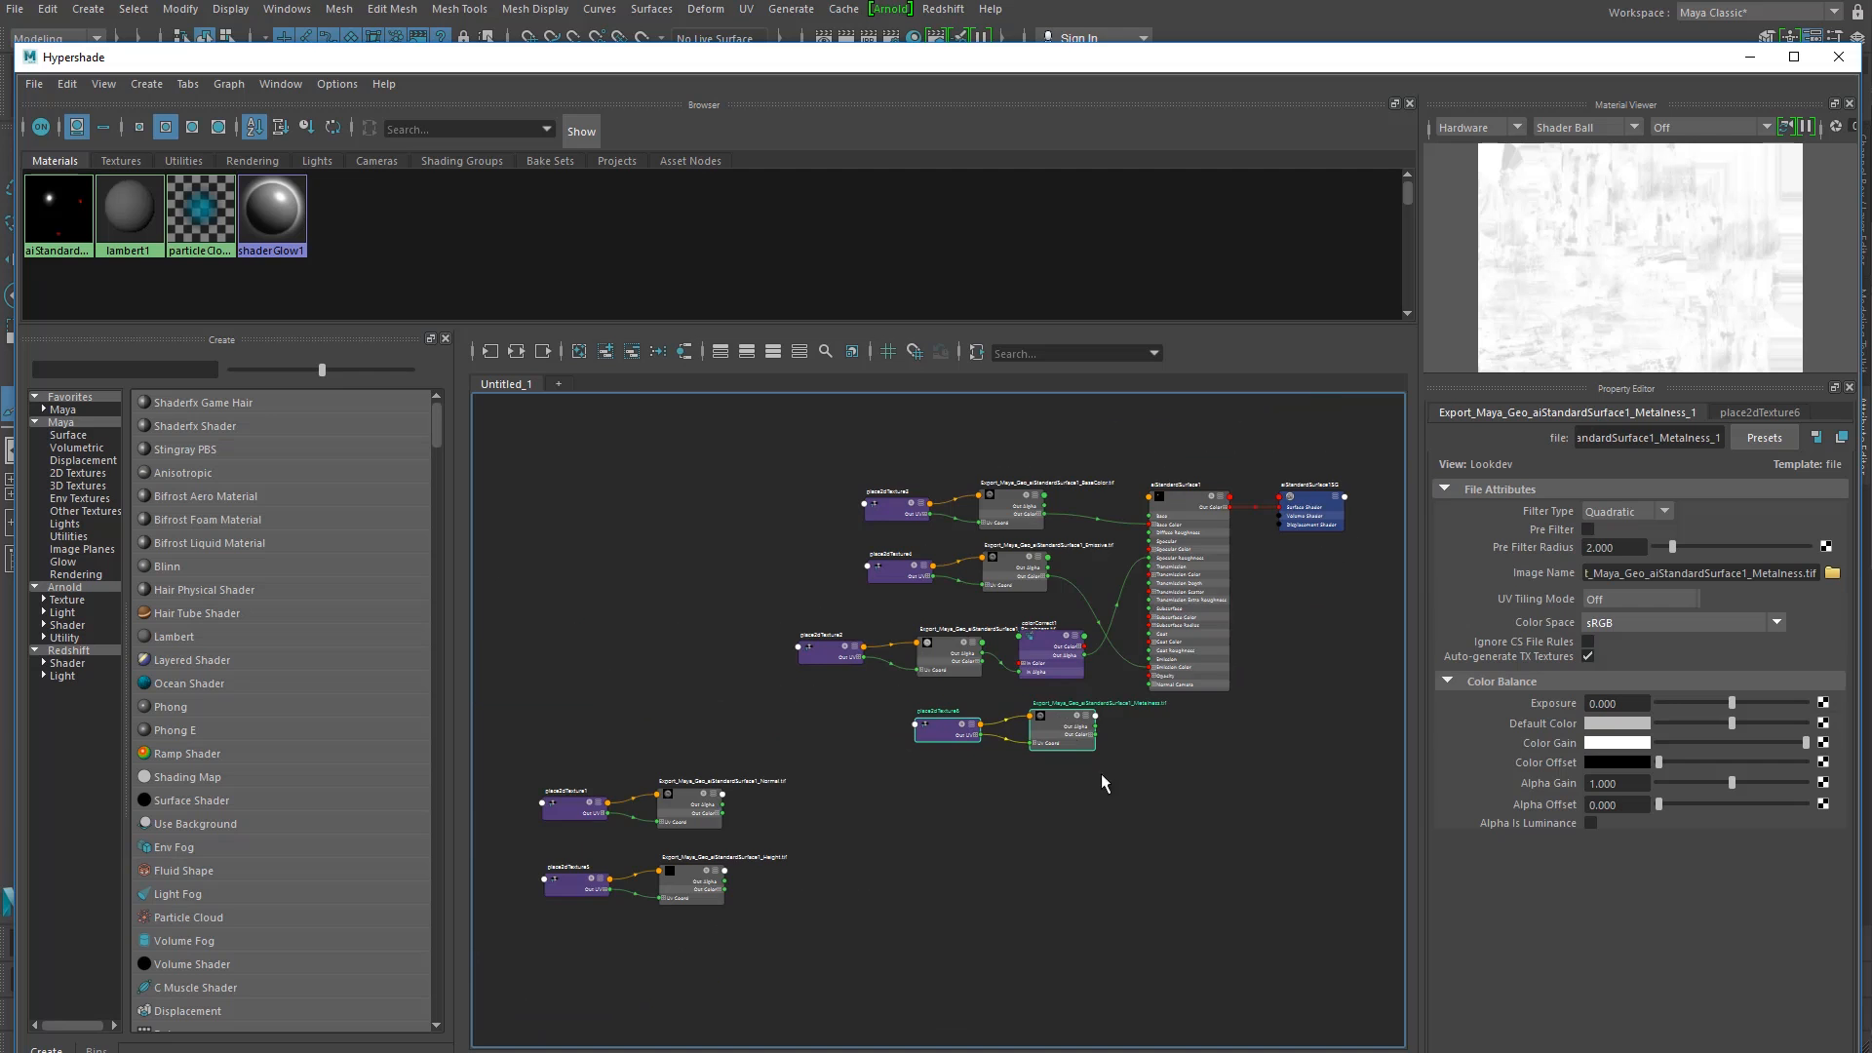
# Step: Set the color space of the Metalness file texture to Raw
pyautogui.keyDown('alt'); pyautogui.moveTo(1070, 764); pyautogui.dragTo(919, 819, button='middle'); pyautogui.keyUp('alt')
pyautogui.scroll(5, 930, 810)
pyautogui.click(862, 710)
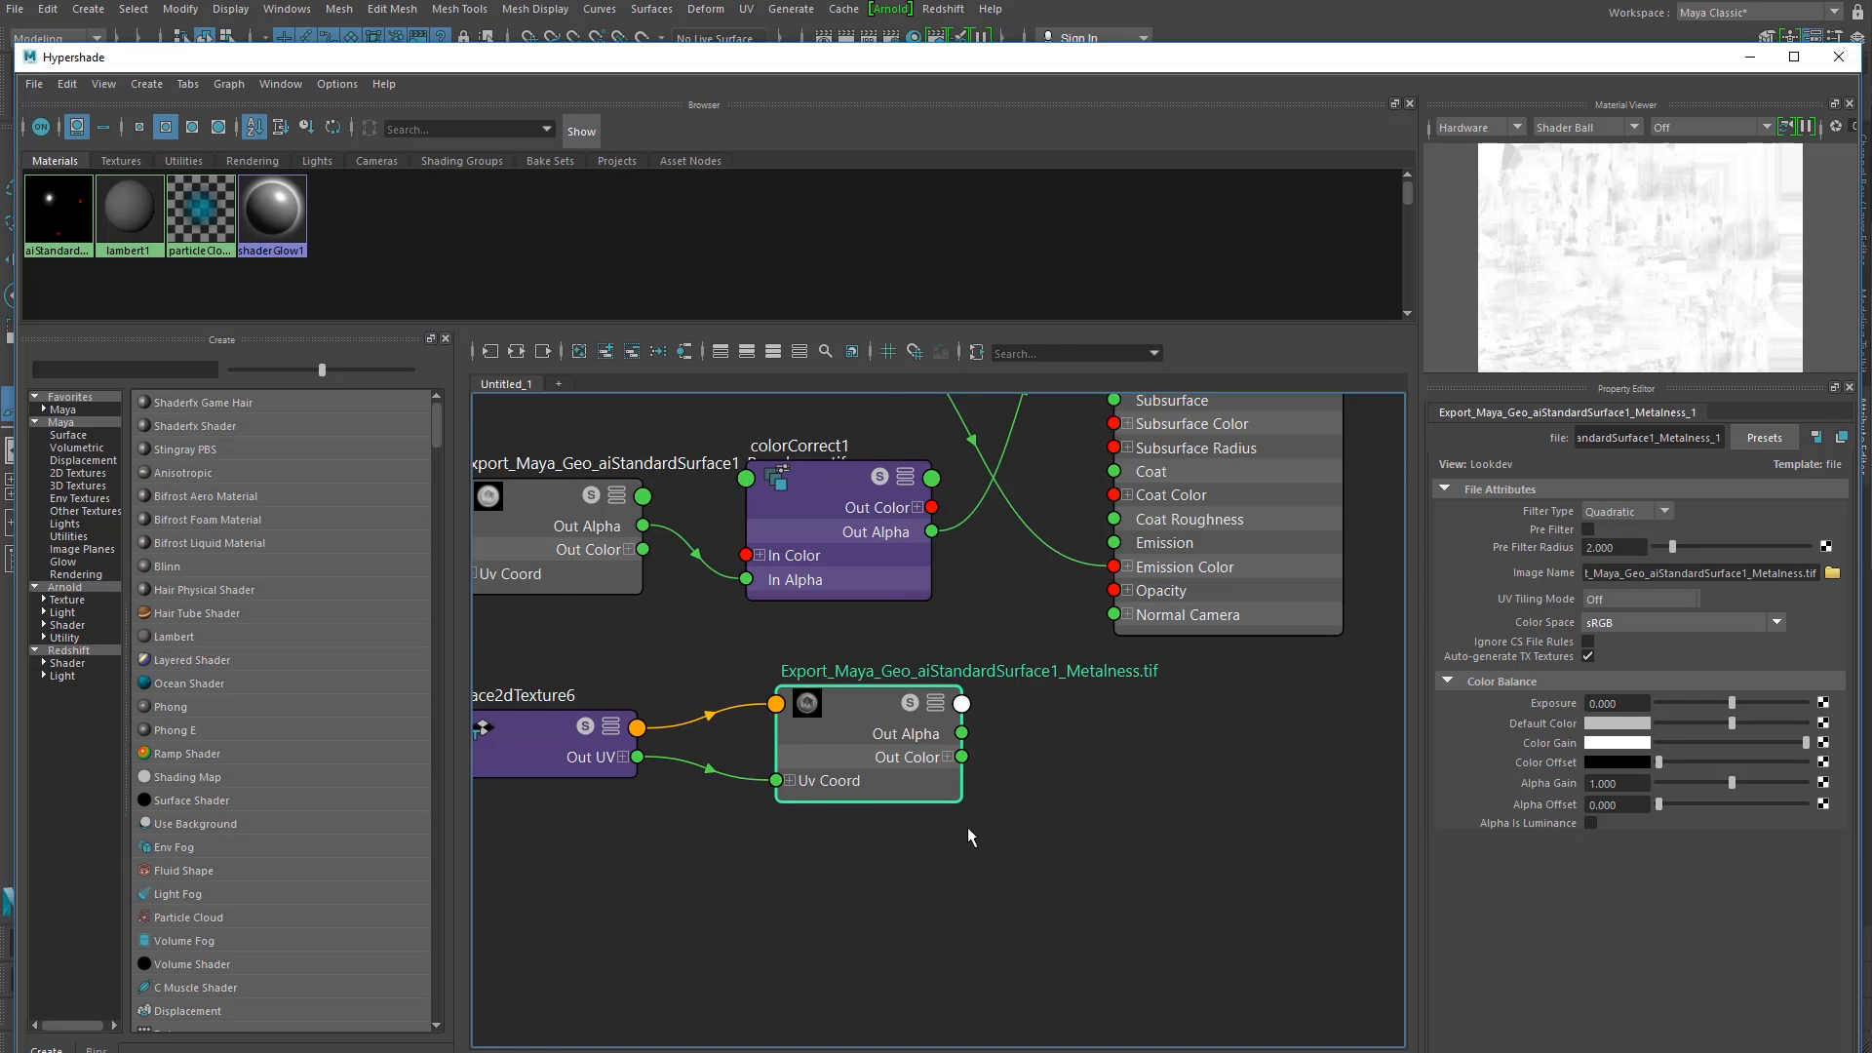
pyautogui.scroll(-2, 968, 827)
pyautogui.scroll(2, 986, 799)
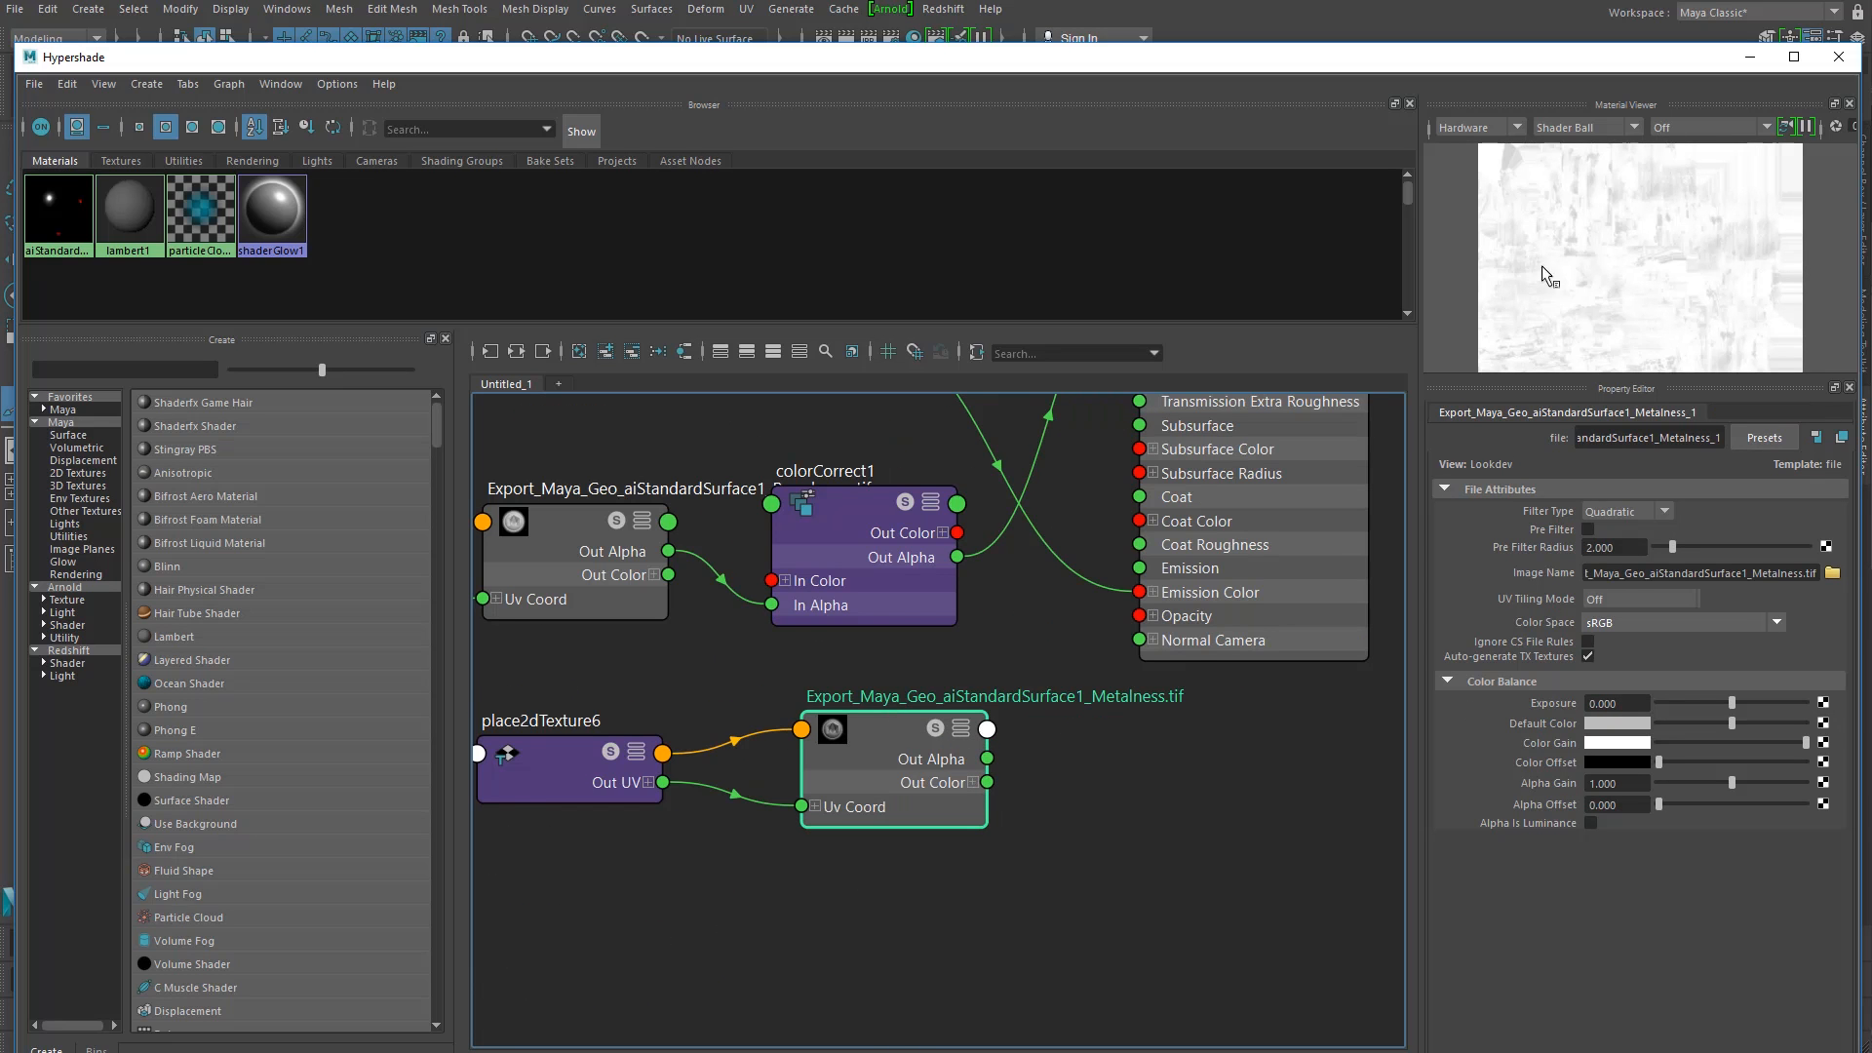
pyautogui.click(1625, 623)
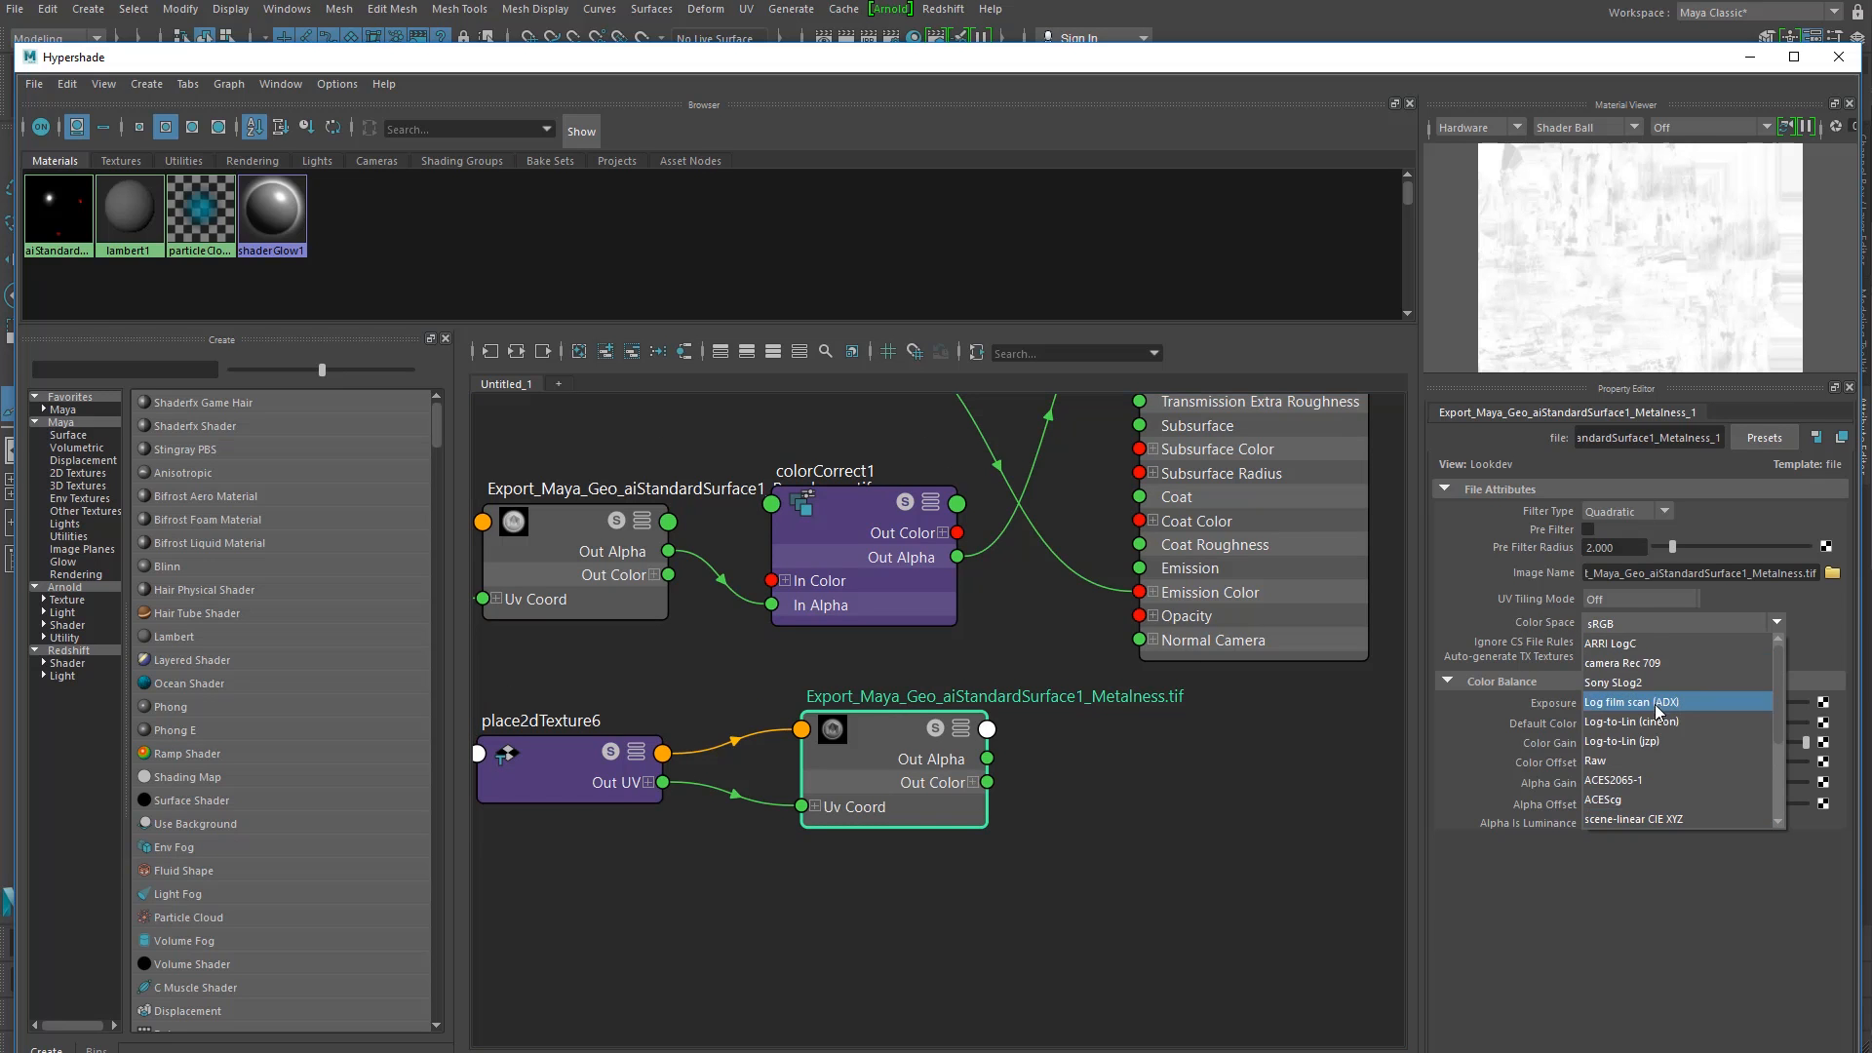
pyautogui.click(1631, 760)
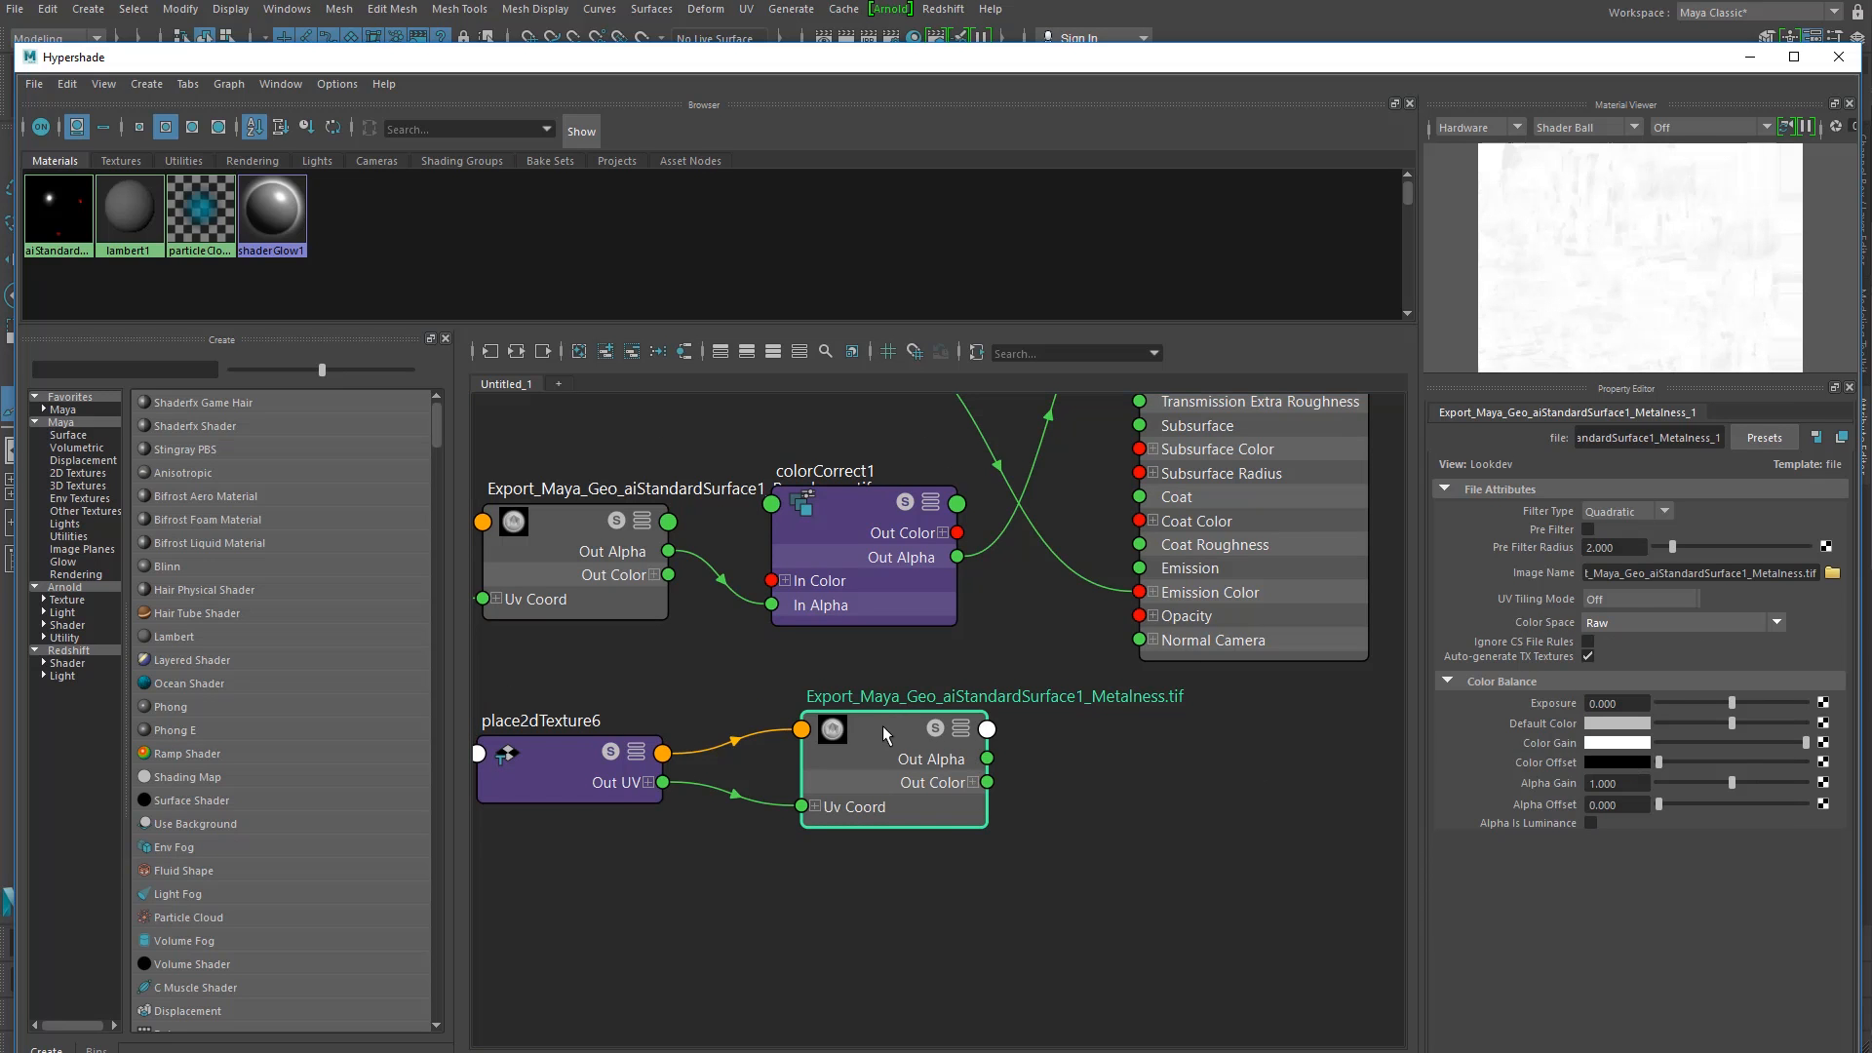
# Step: Enable Alpha Is Luminance on the Metalness file texture and adjust its position below colorCorrect1
pyautogui.moveTo(882, 731); pyautogui.dragTo(843, 720)
pyautogui.scroll(-2, 976, 786)
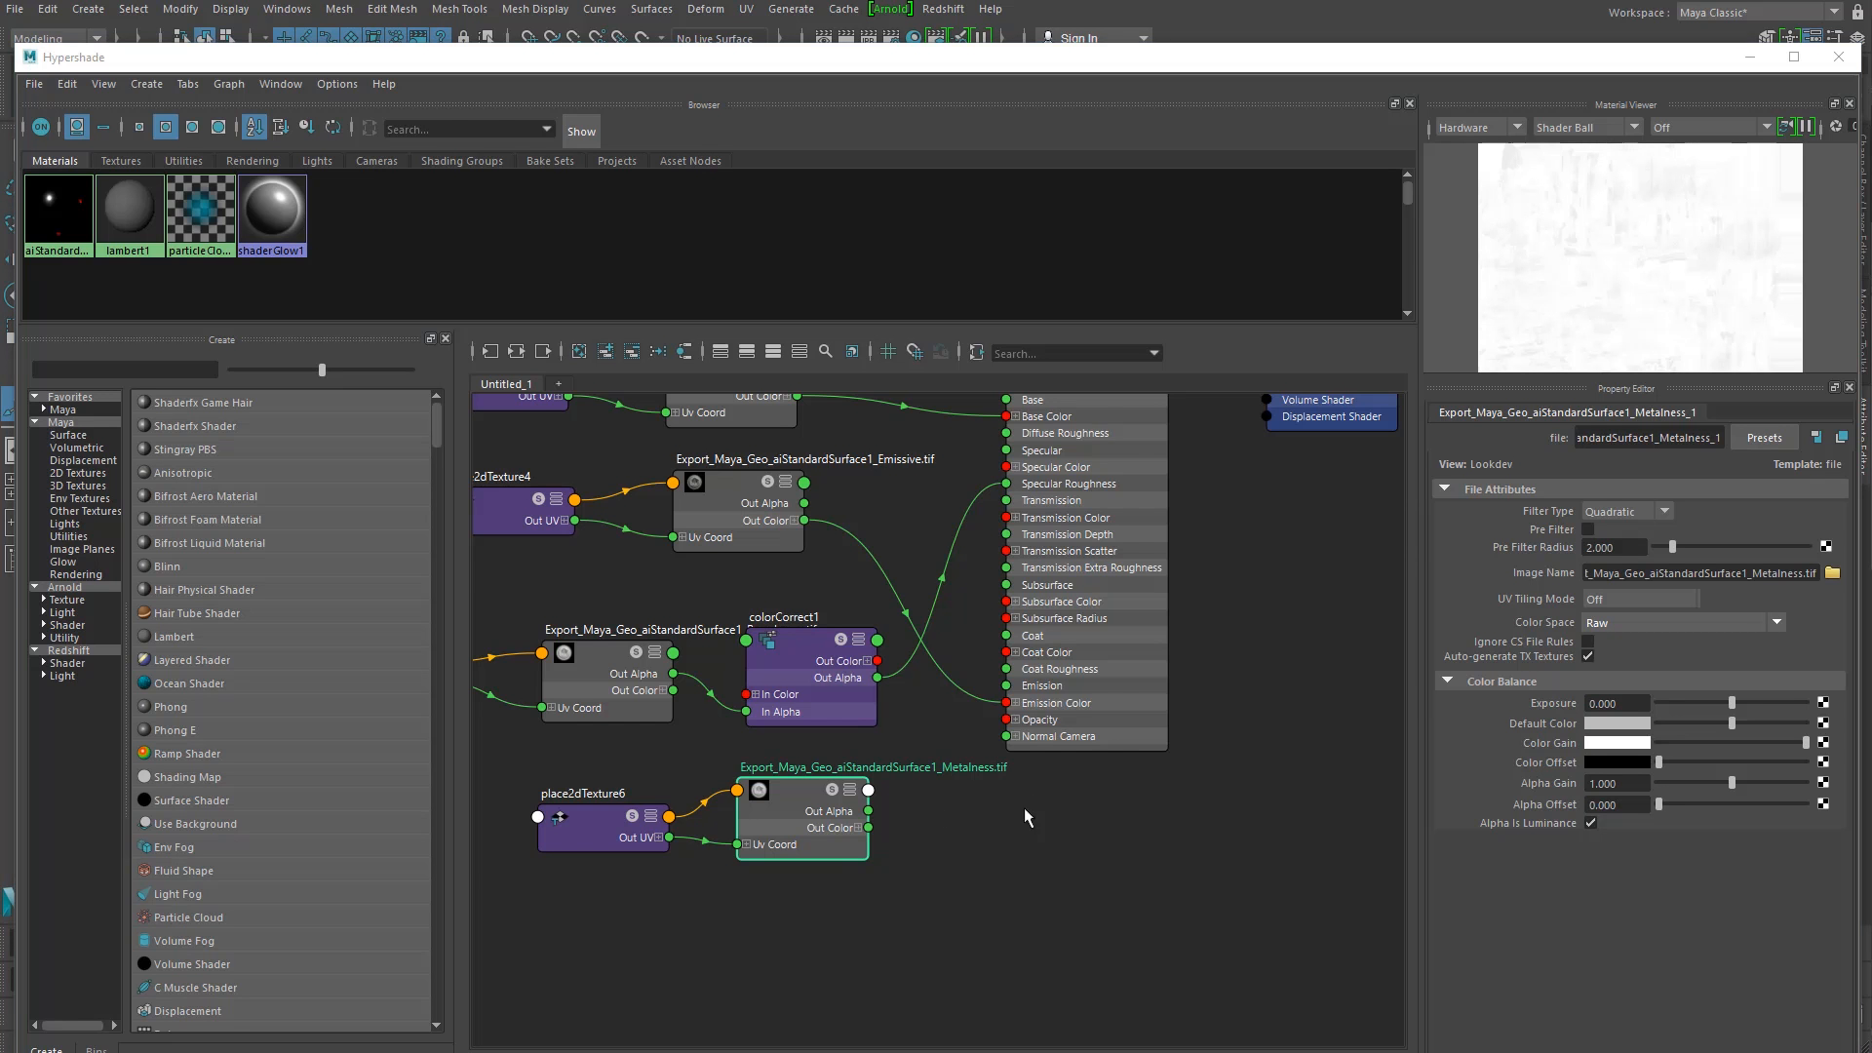
pyautogui.scroll(1, 1019, 800)
pyautogui.scroll(-2, 1004, 864)
pyautogui.scroll(1, 1004, 856)
pyautogui.keyDown('alt'); pyautogui.moveTo(986, 837); pyautogui.dragTo(960, 901, button='middle'); pyautogui.keyUp('alt')
pyautogui.moveTo(799, 889); pyautogui.dragTo(790, 884)
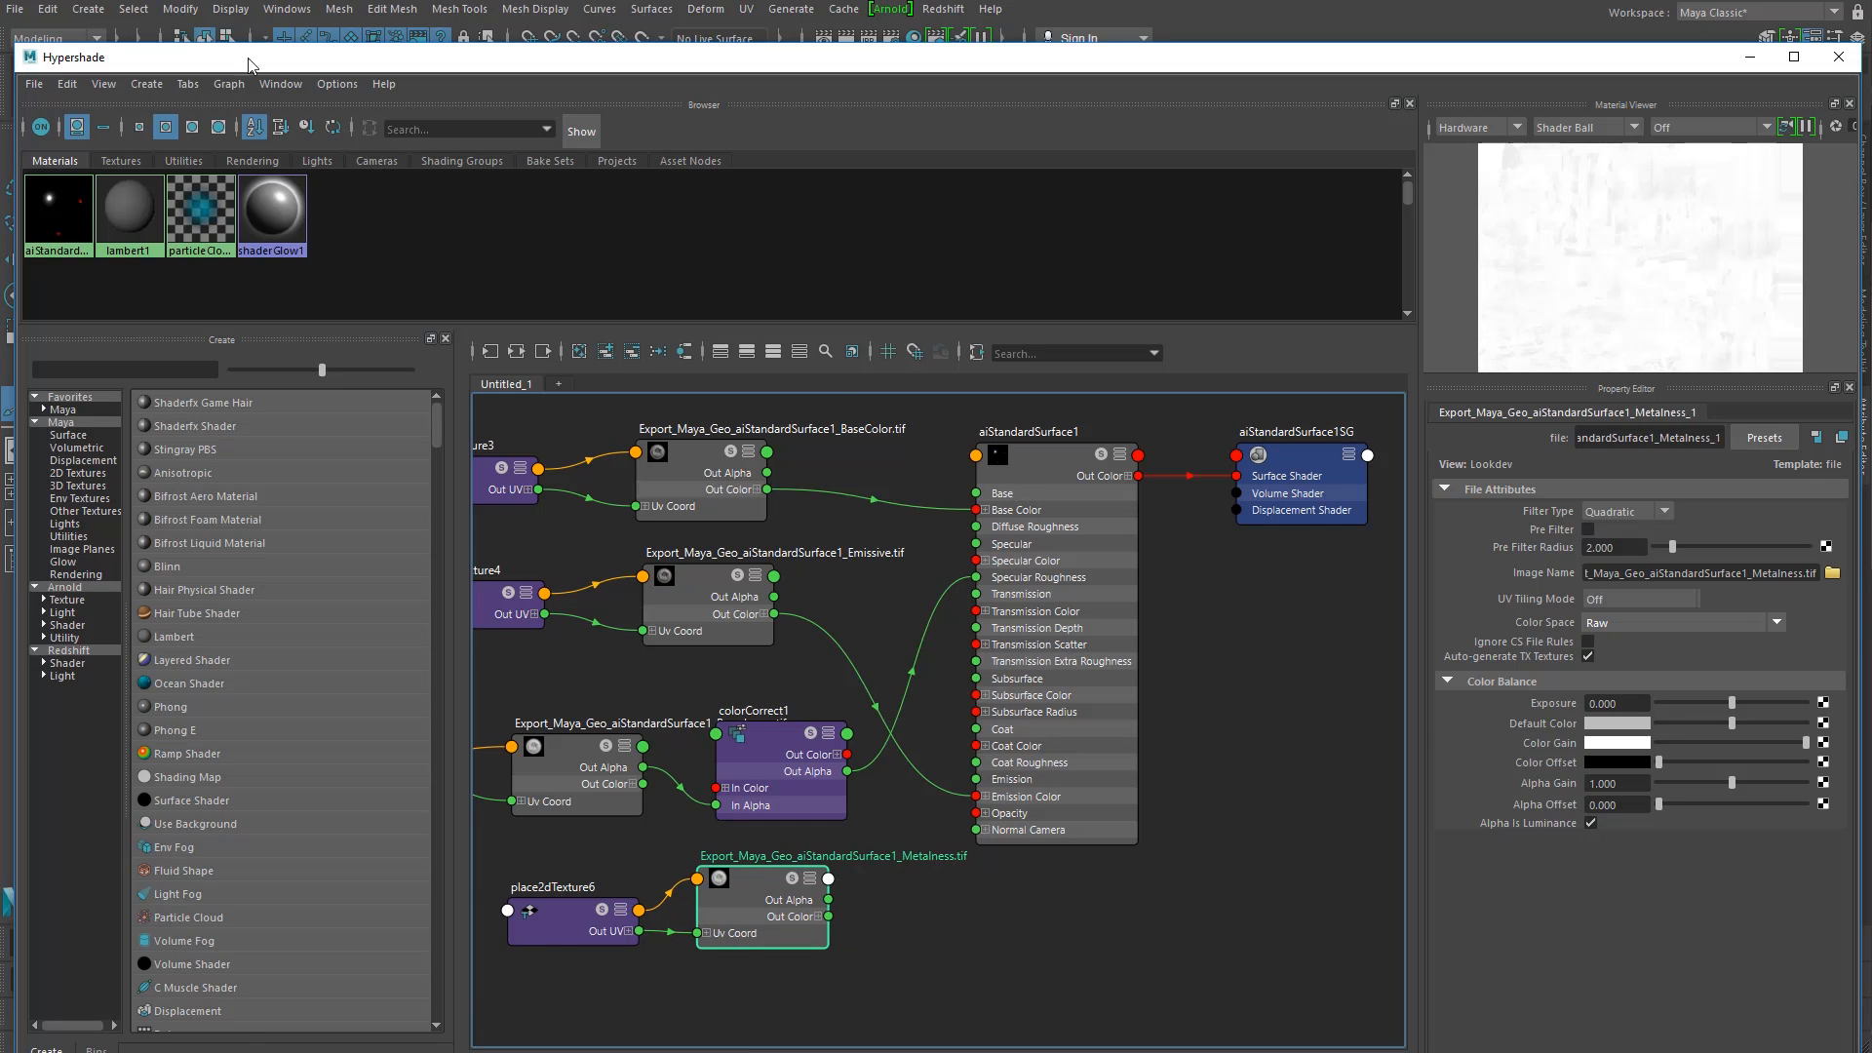
# Step: Open the Connection Editor with the Metalness file texture as source and arrange it alongside the Hypershade window
pyautogui.click(283, 10)
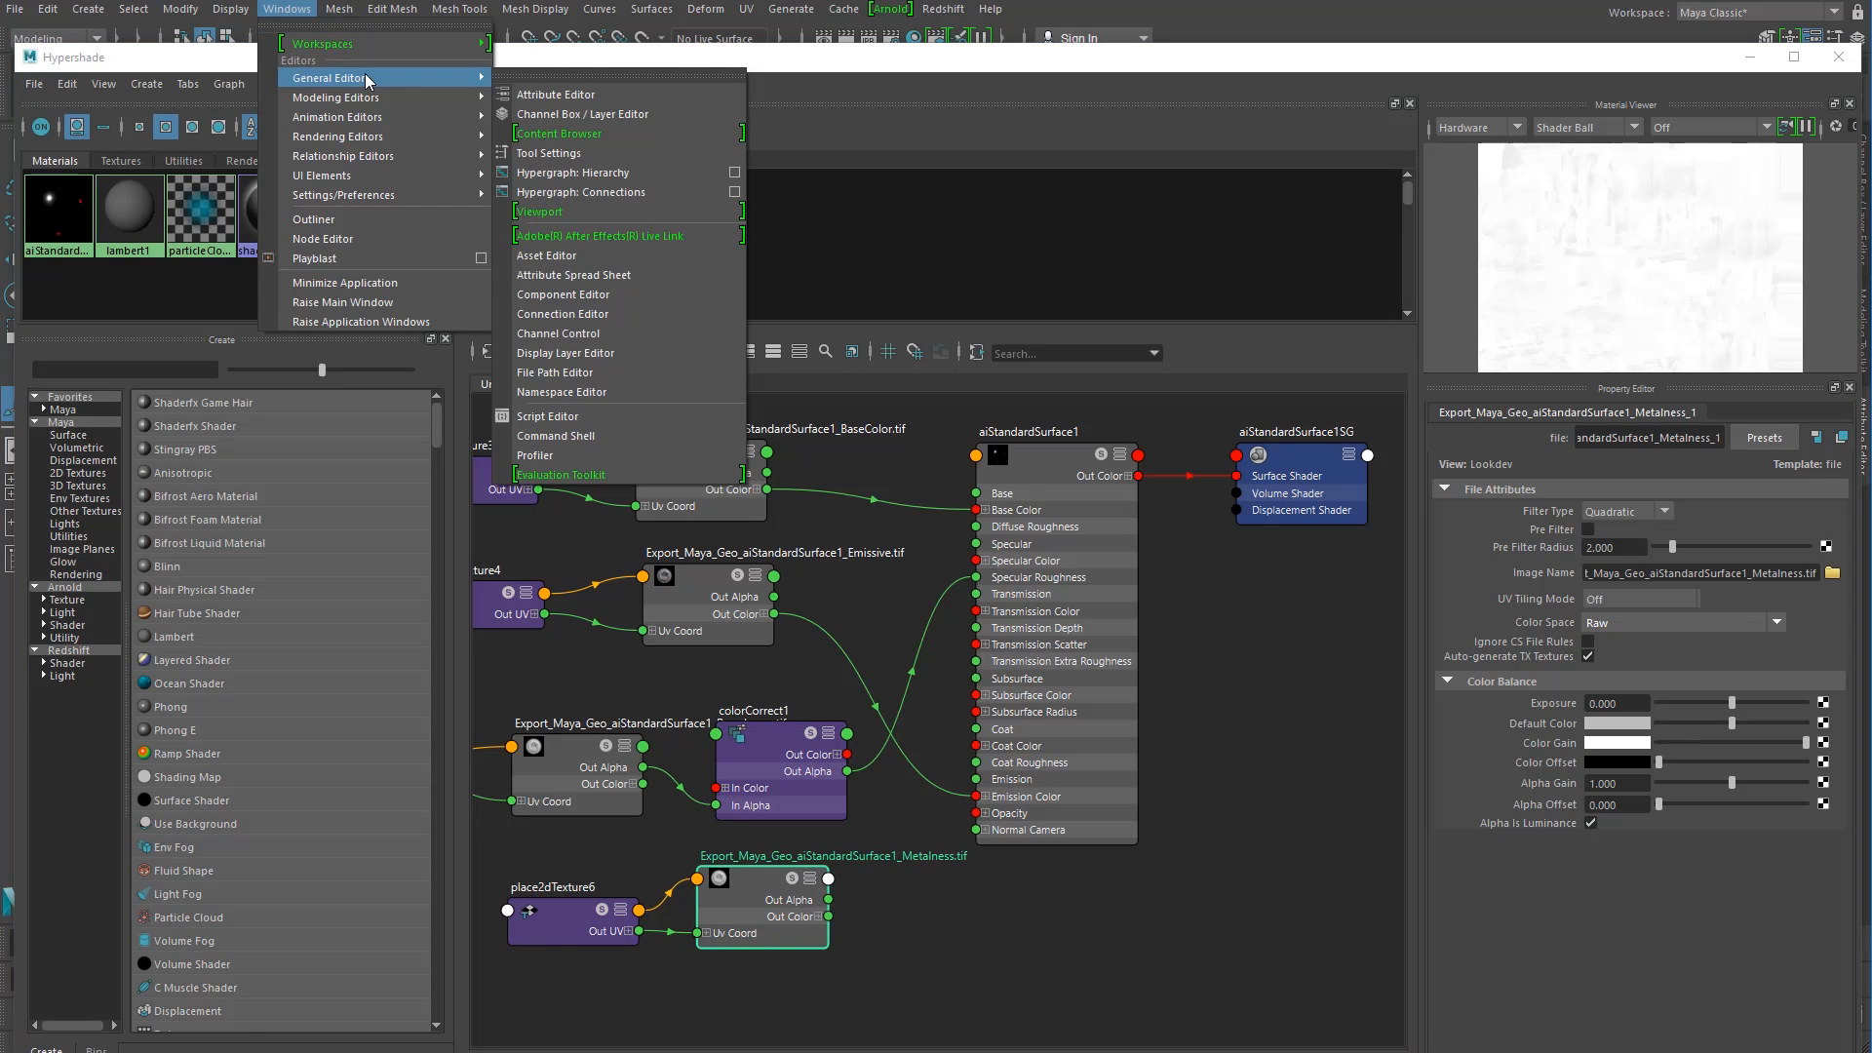
pyautogui.moveTo(397, 76)
pyautogui.click(629, 313)
pyautogui.moveTo(429, 279); pyautogui.dragTo(1447, 285)
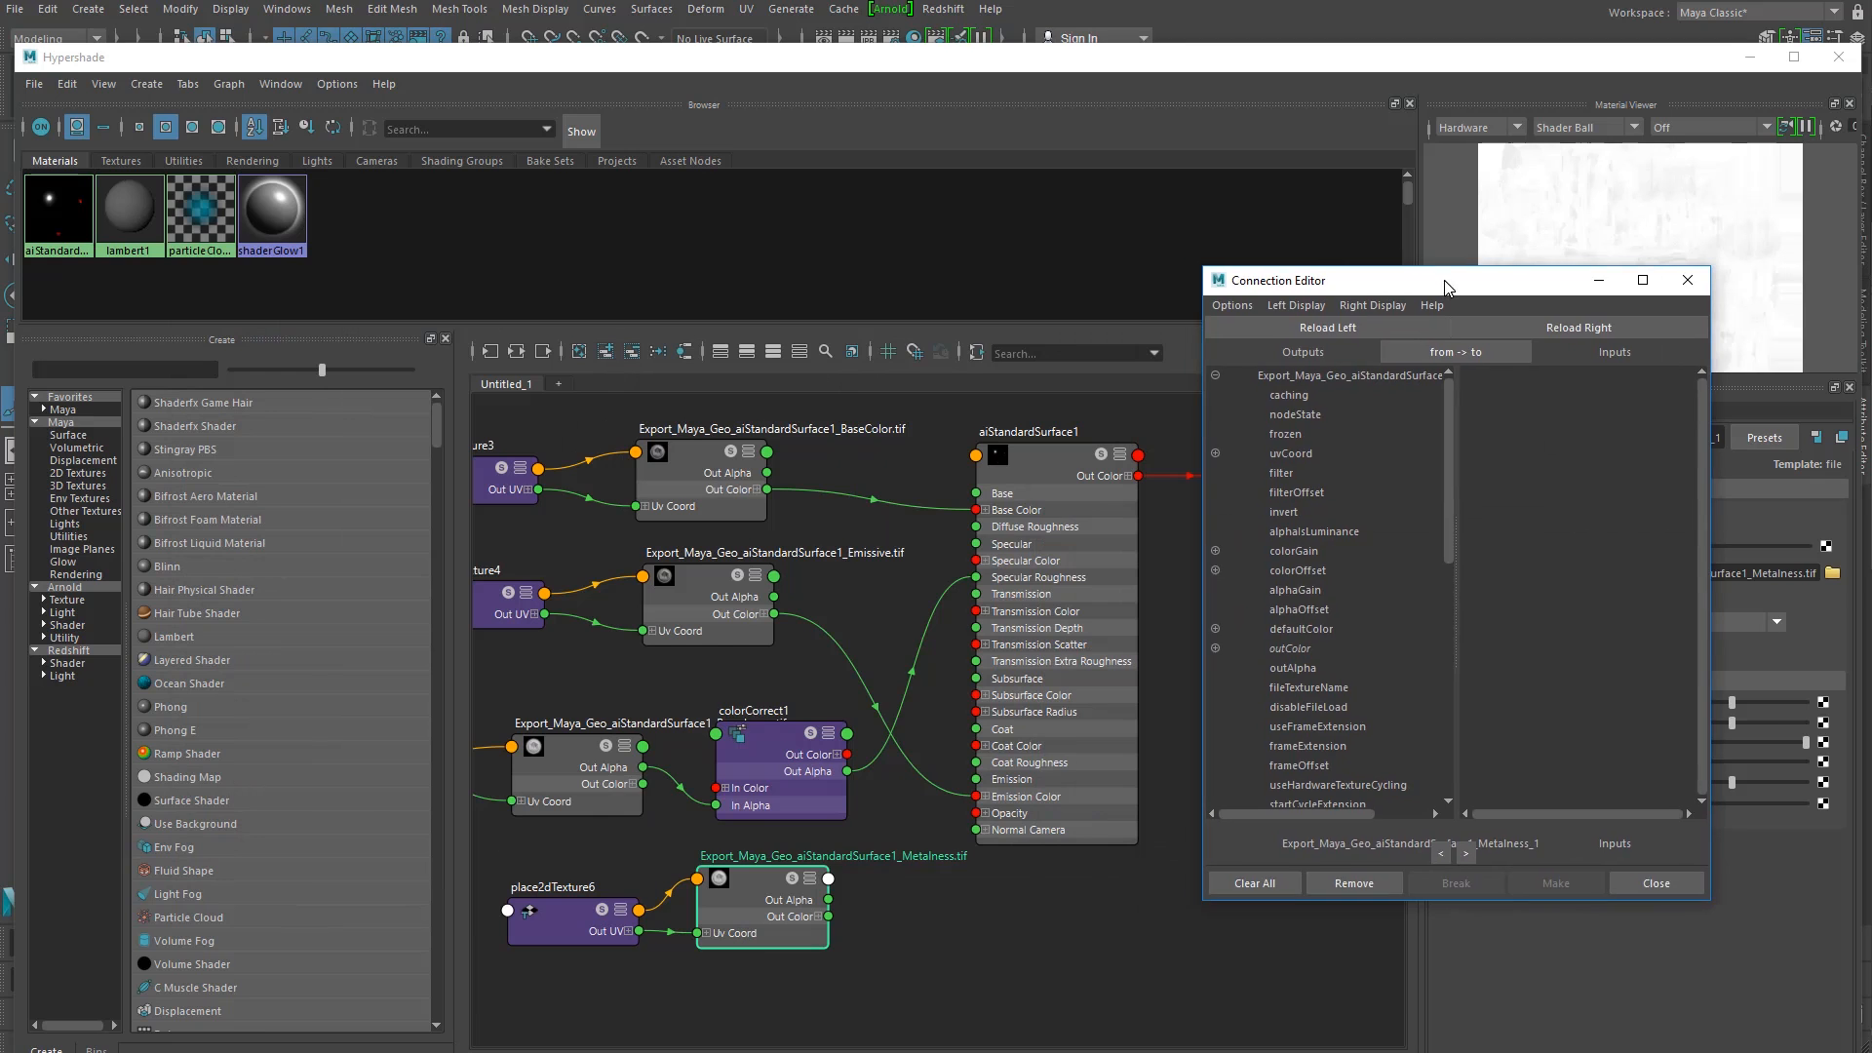
pyautogui.click(780, 852)
pyautogui.click(755, 889)
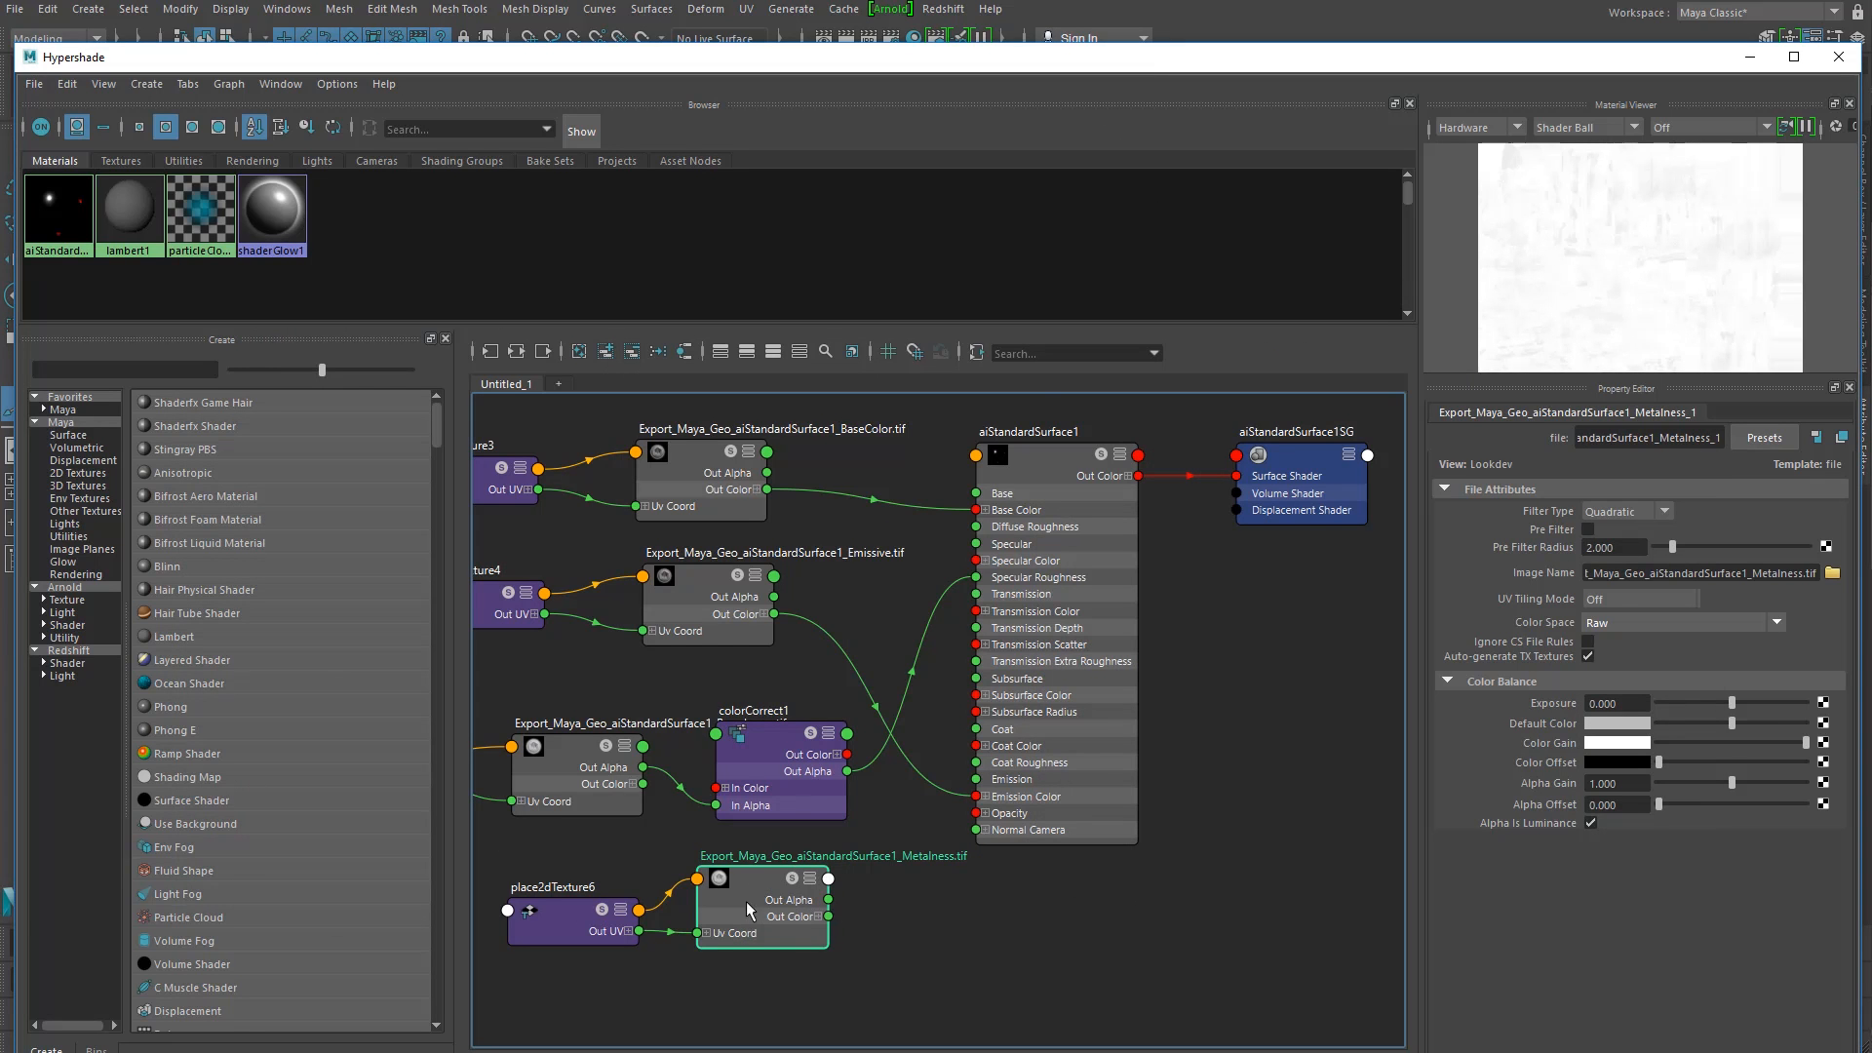
pyautogui.moveTo(1035, 68); pyautogui.dragTo(975, 646)
pyautogui.moveTo(1372, 281); pyautogui.dragTo(1370, 184)
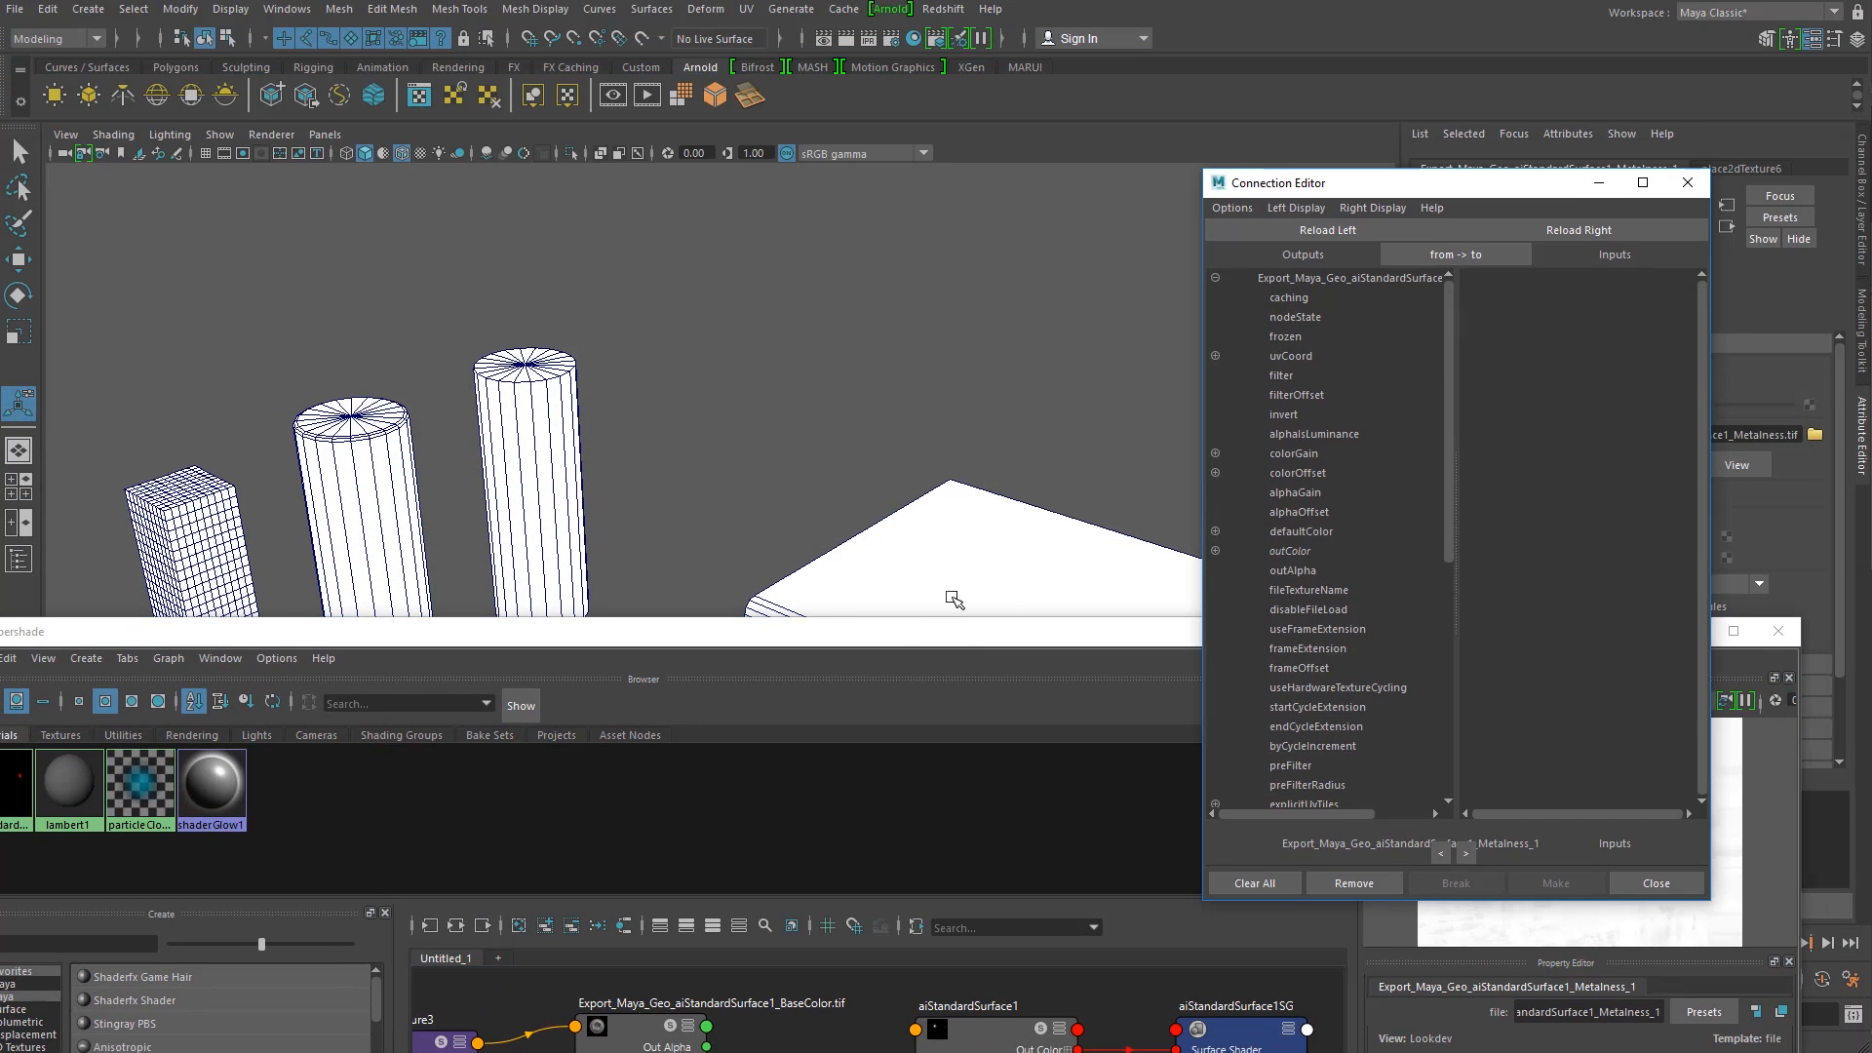
# Step: Select aiStandardSurface1 in the graph and load it as the target node in the Connection Editor
pyautogui.moveTo(877, 643); pyautogui.dragTo(433, 165)
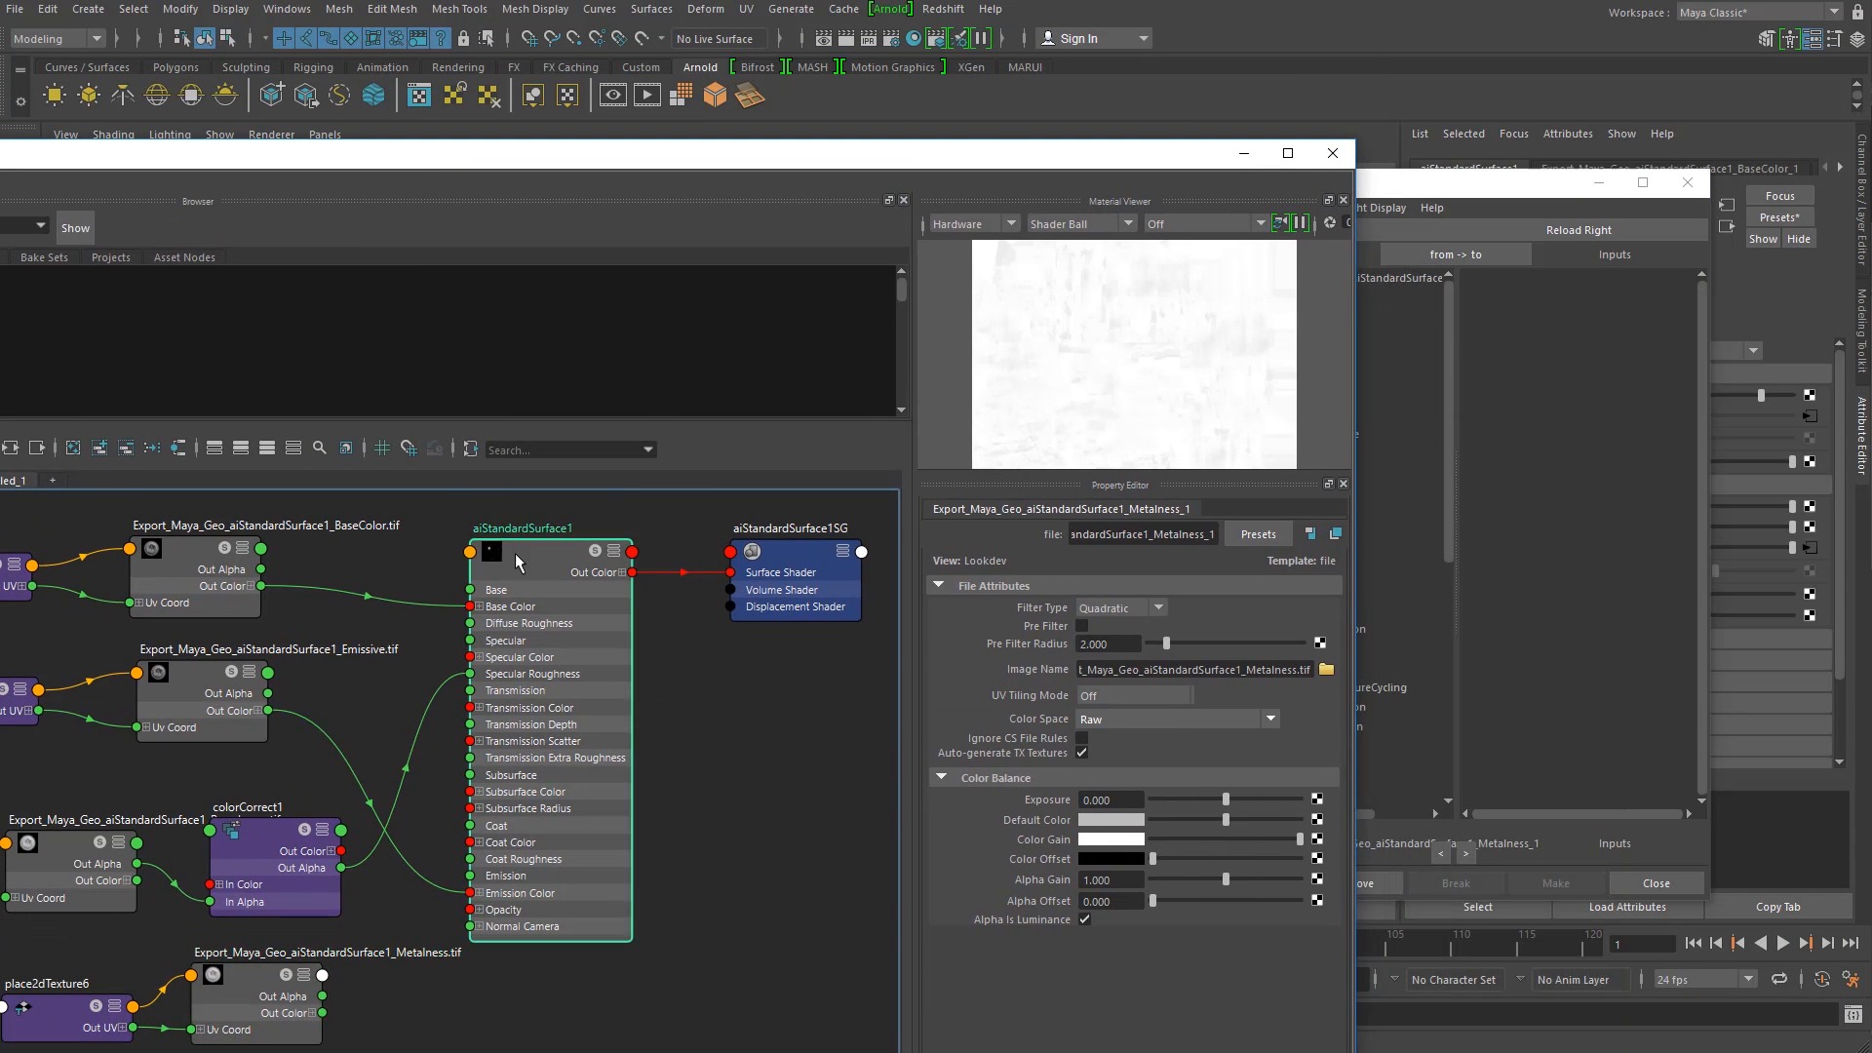
pyautogui.moveTo(995, 158); pyautogui.dragTo(916, 648)
pyautogui.moveTo(1385, 183); pyautogui.dragTo(1319, 173)
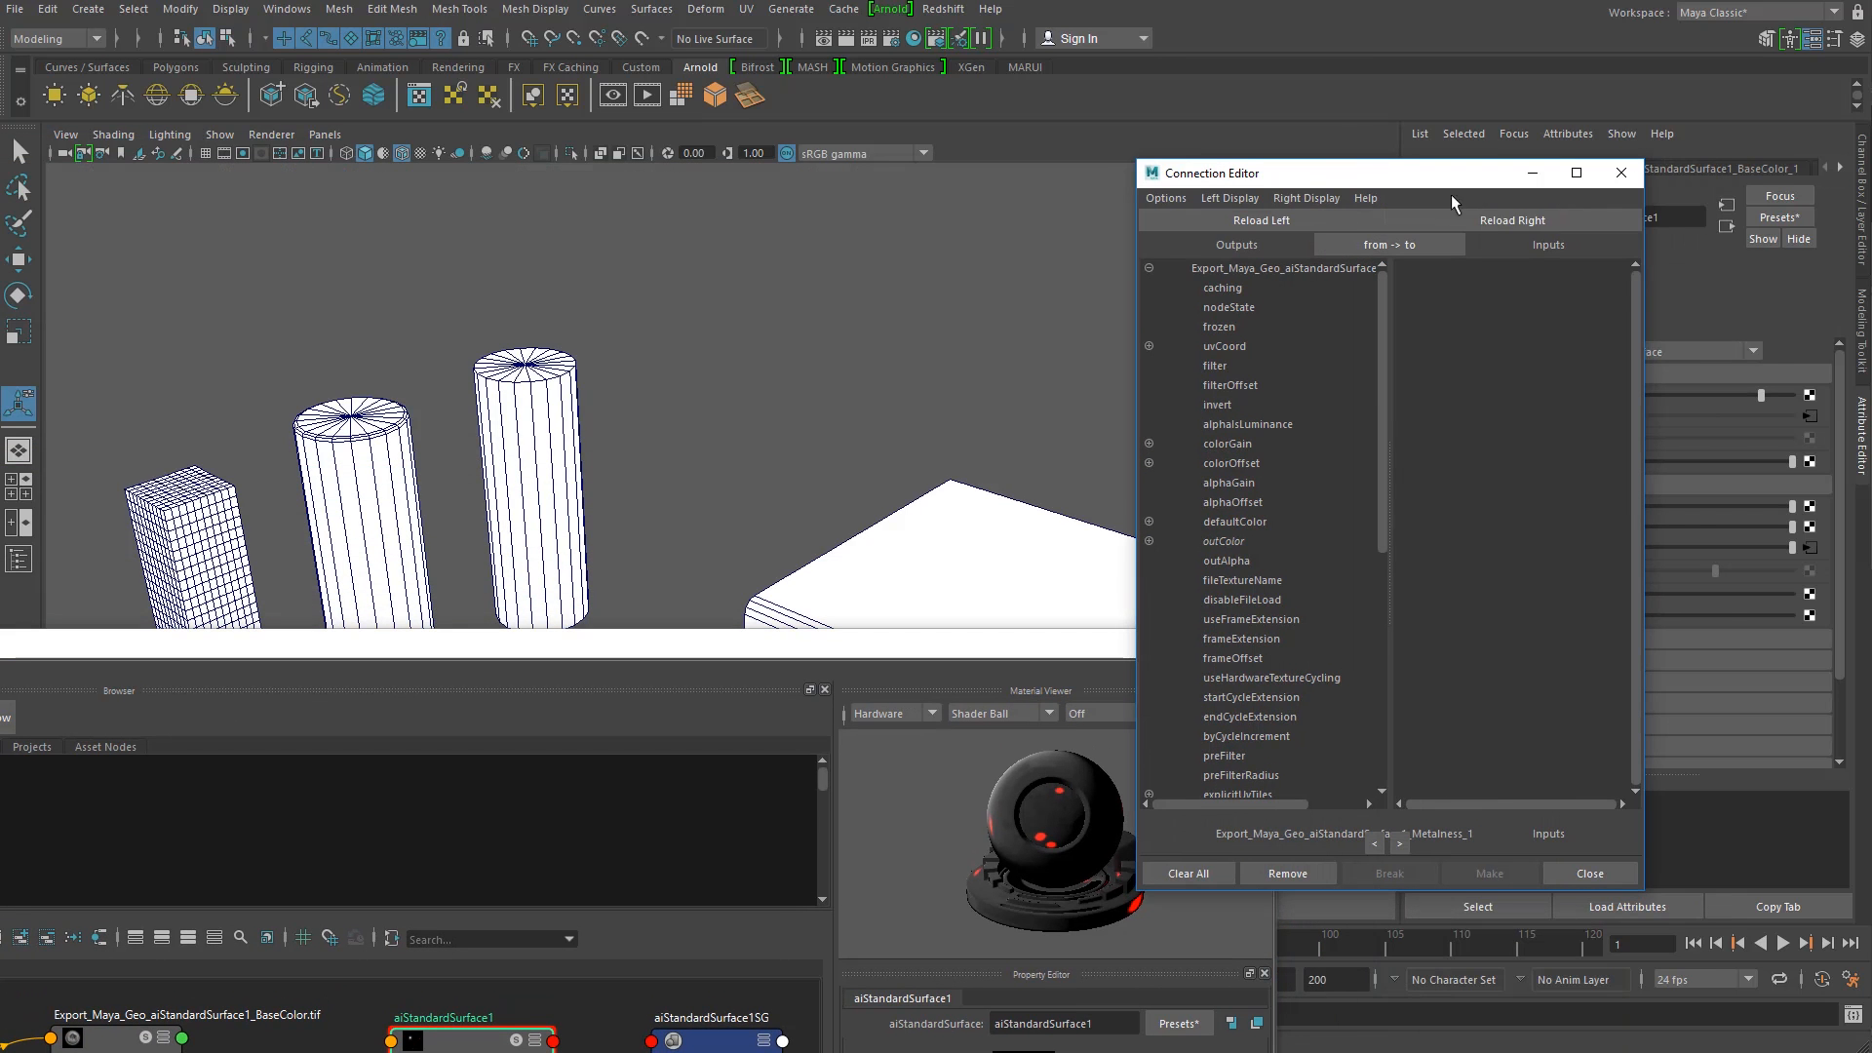
pyautogui.click(1517, 219)
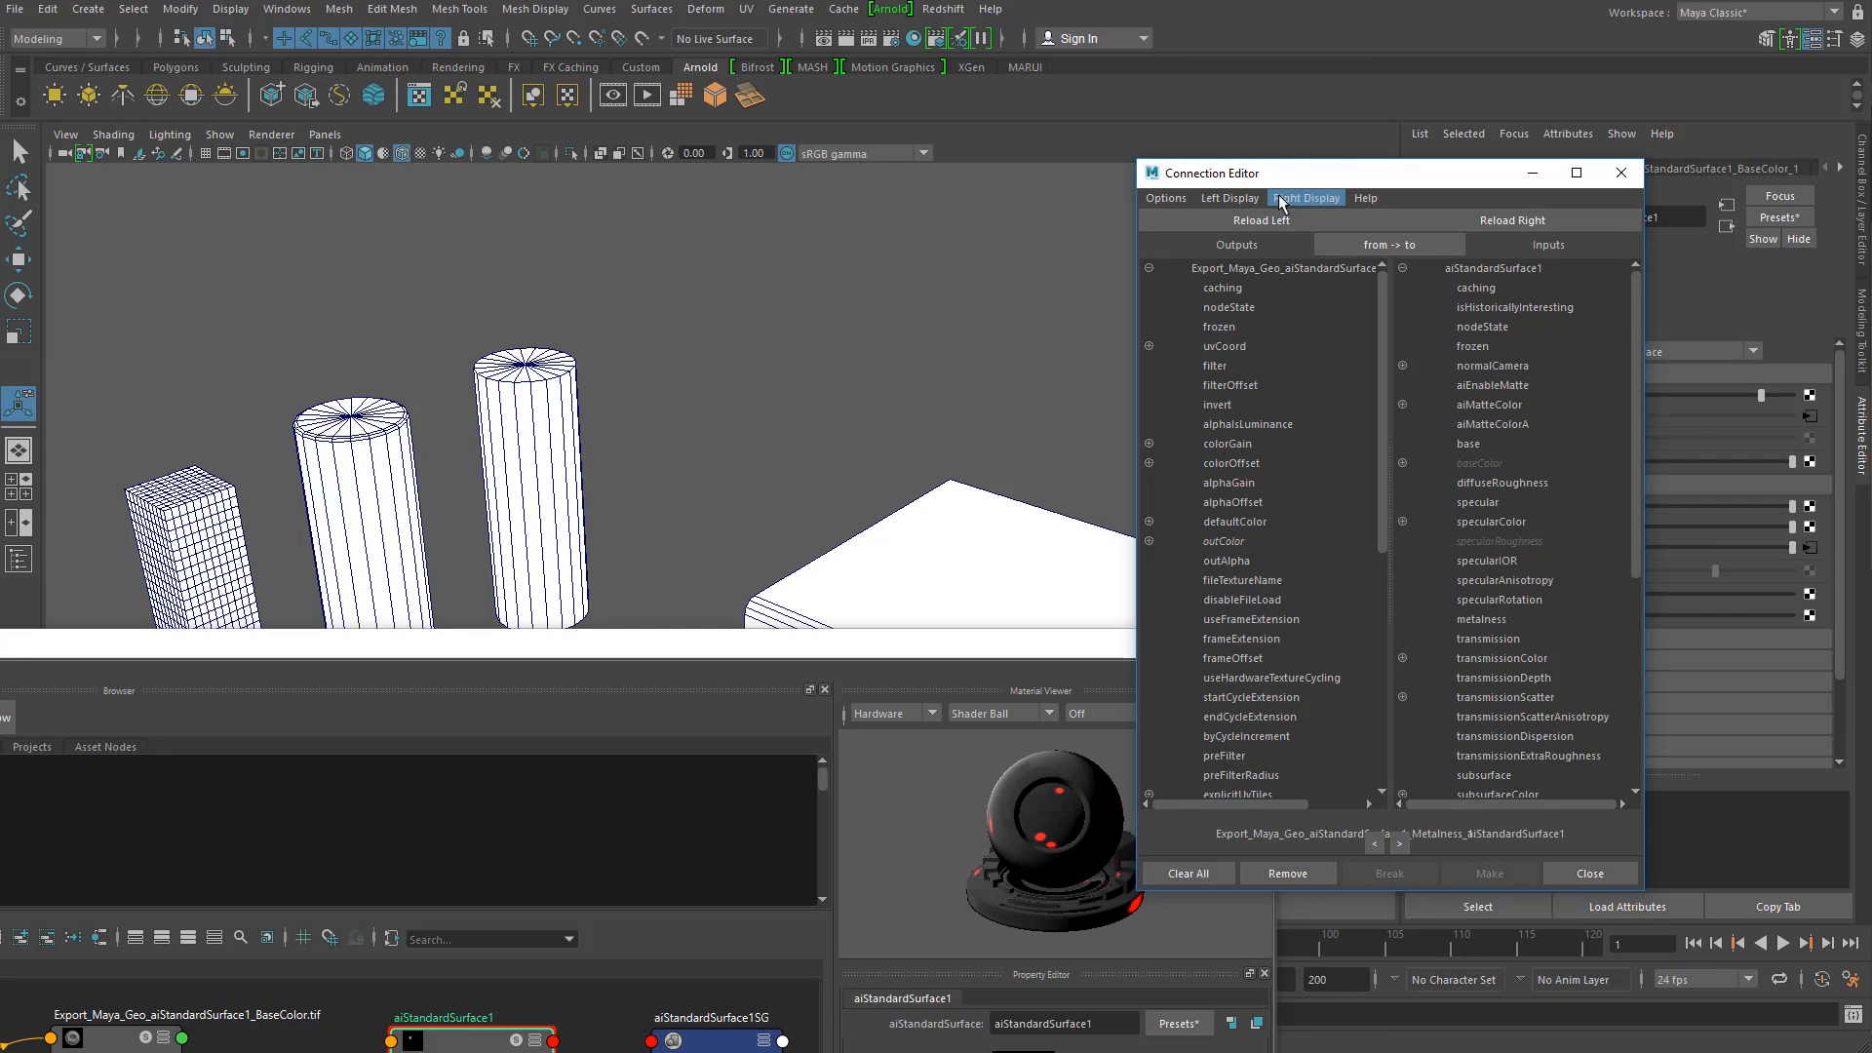
# Step: Show hidden attributes for the Metalness source node in the Connection Editor and check the display options of the target node
pyautogui.click(1219, 198)
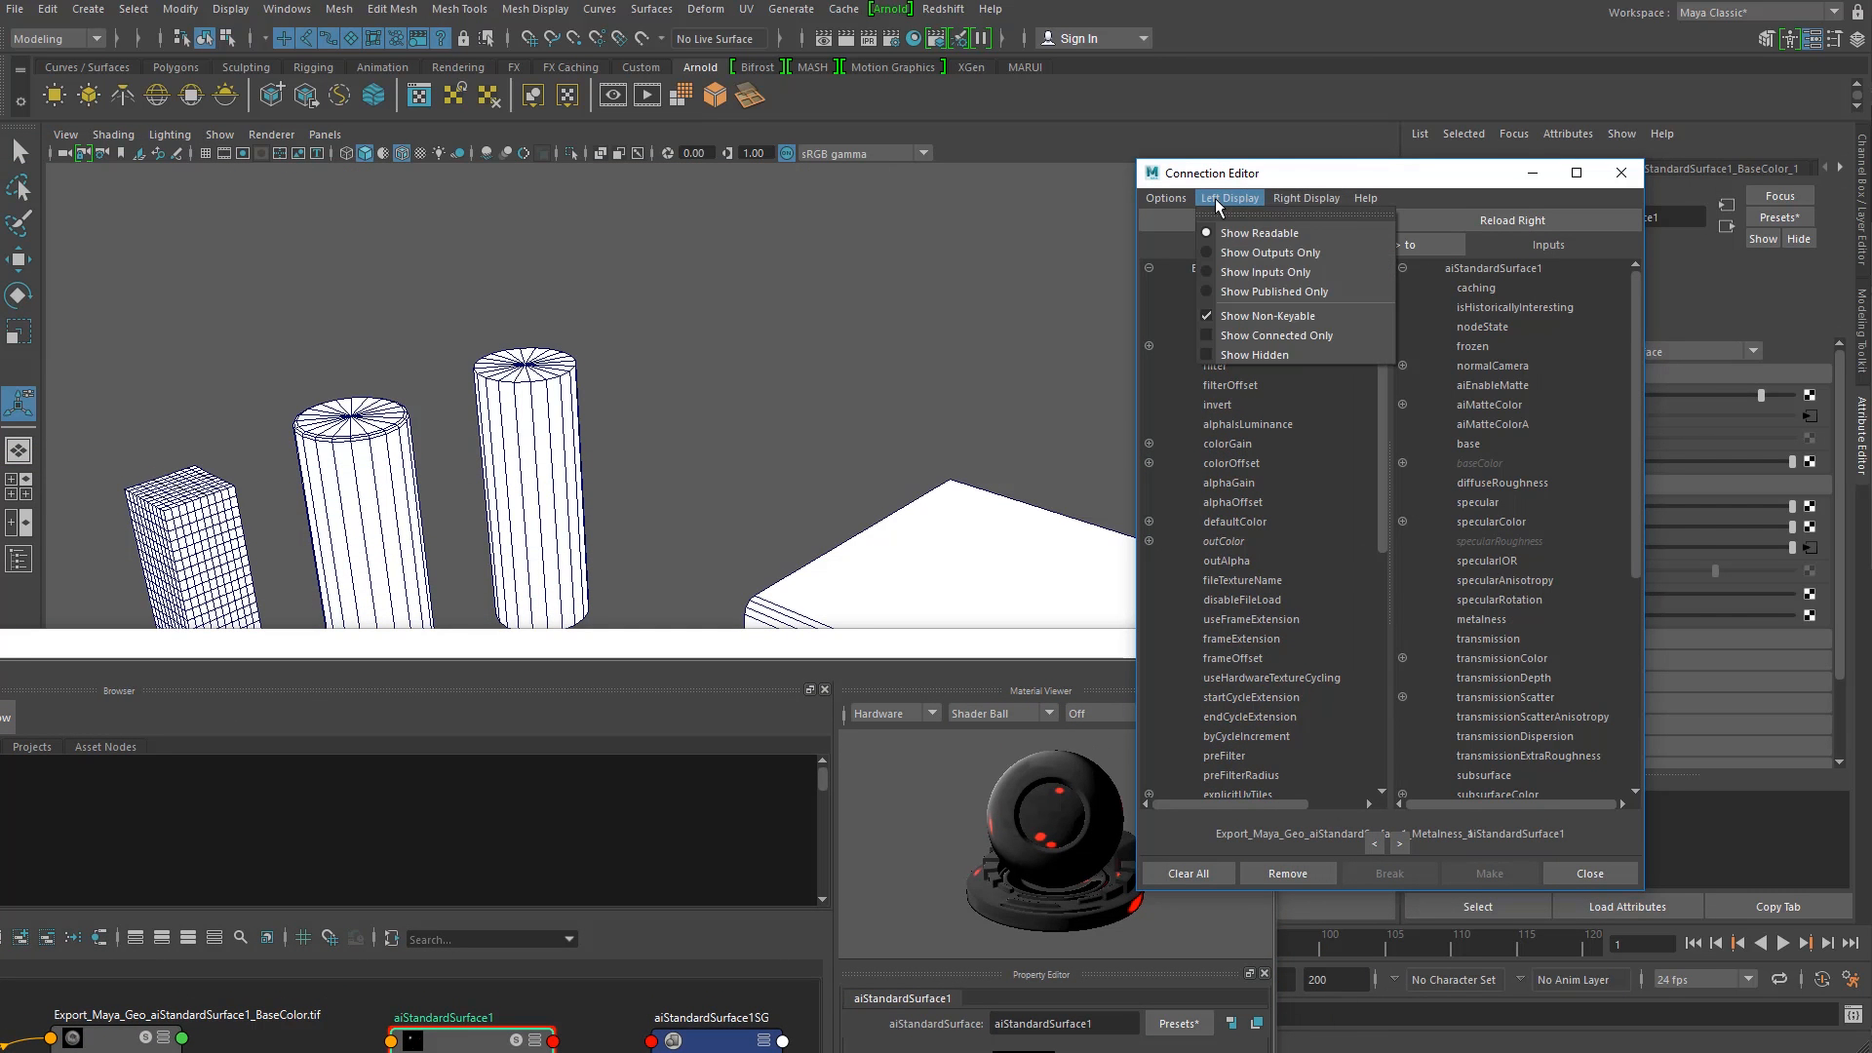
pyautogui.click(1271, 356)
pyautogui.click(1307, 198)
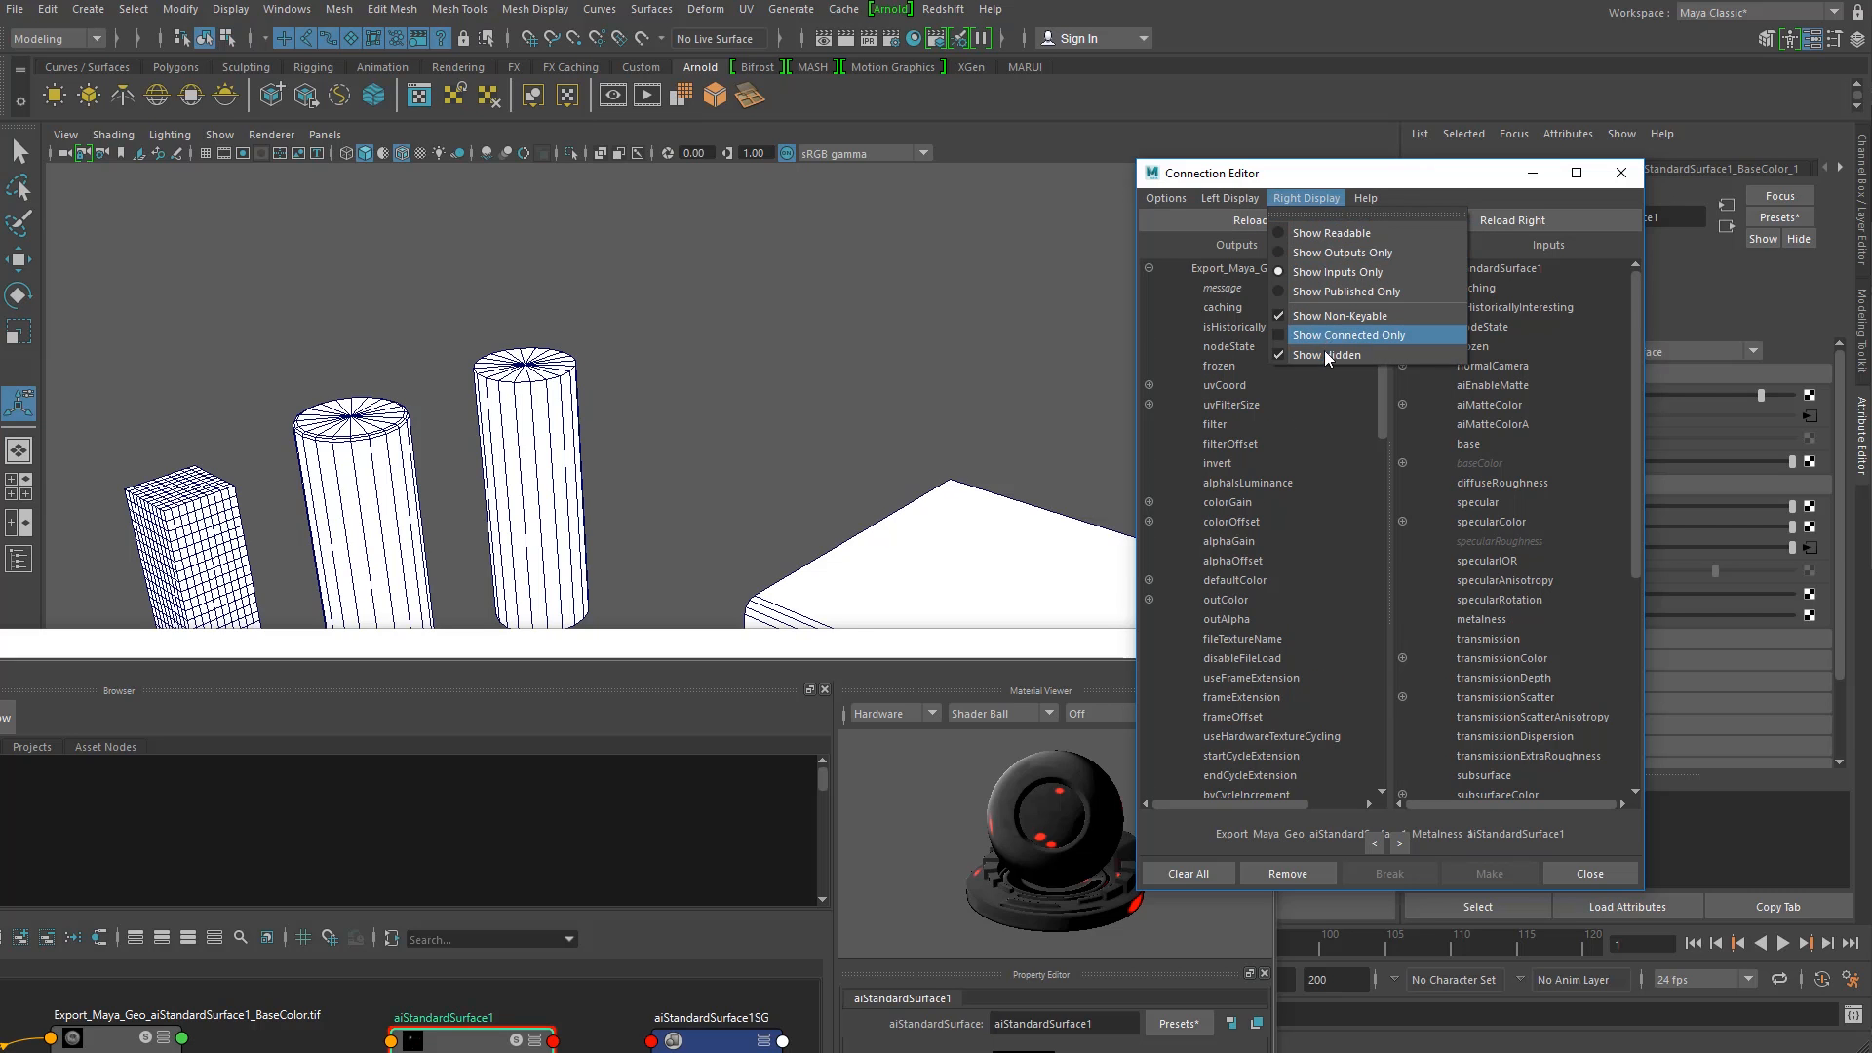
pyautogui.moveTo(1236, 202)
pyautogui.click(1419, 180)
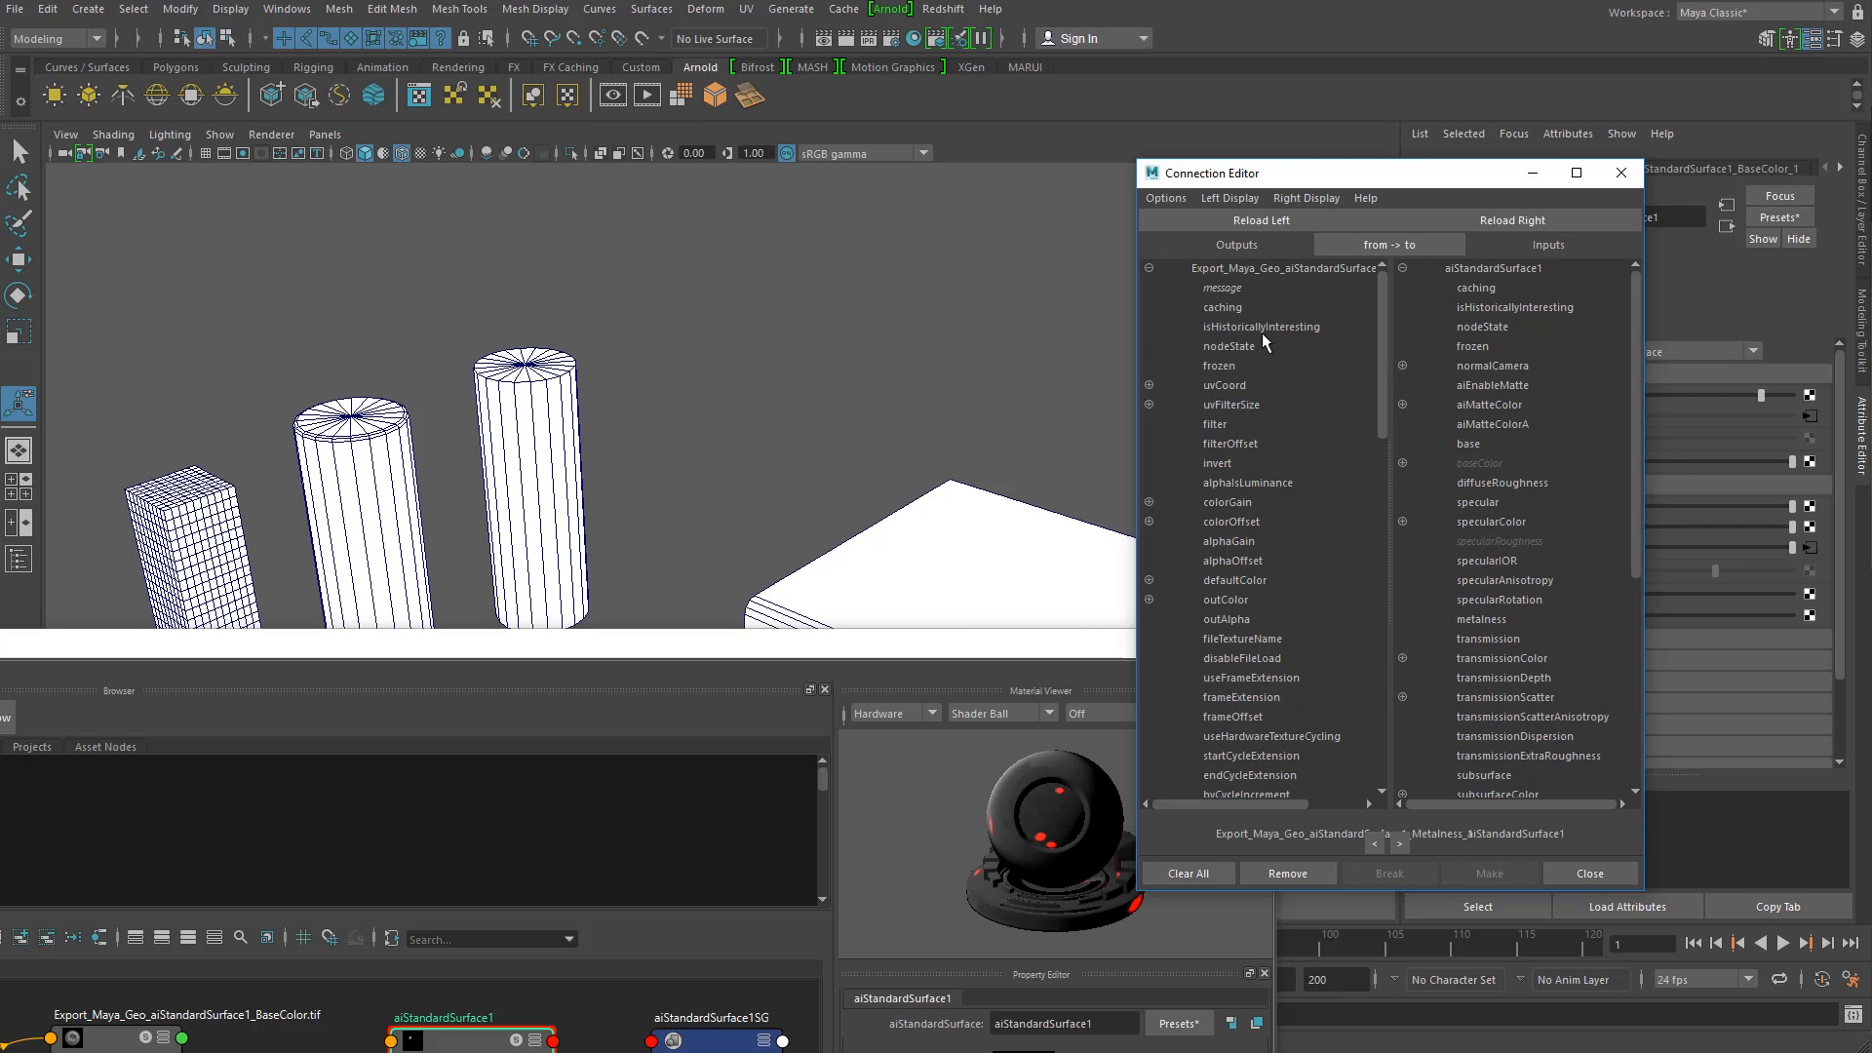
# Step: Connect outAlpha of the Metalness texture to metalness on aiStandardSurface1, close the Connection Editor and bring the Hypershade window back into view
pyautogui.scroll(-3, 1272, 488)
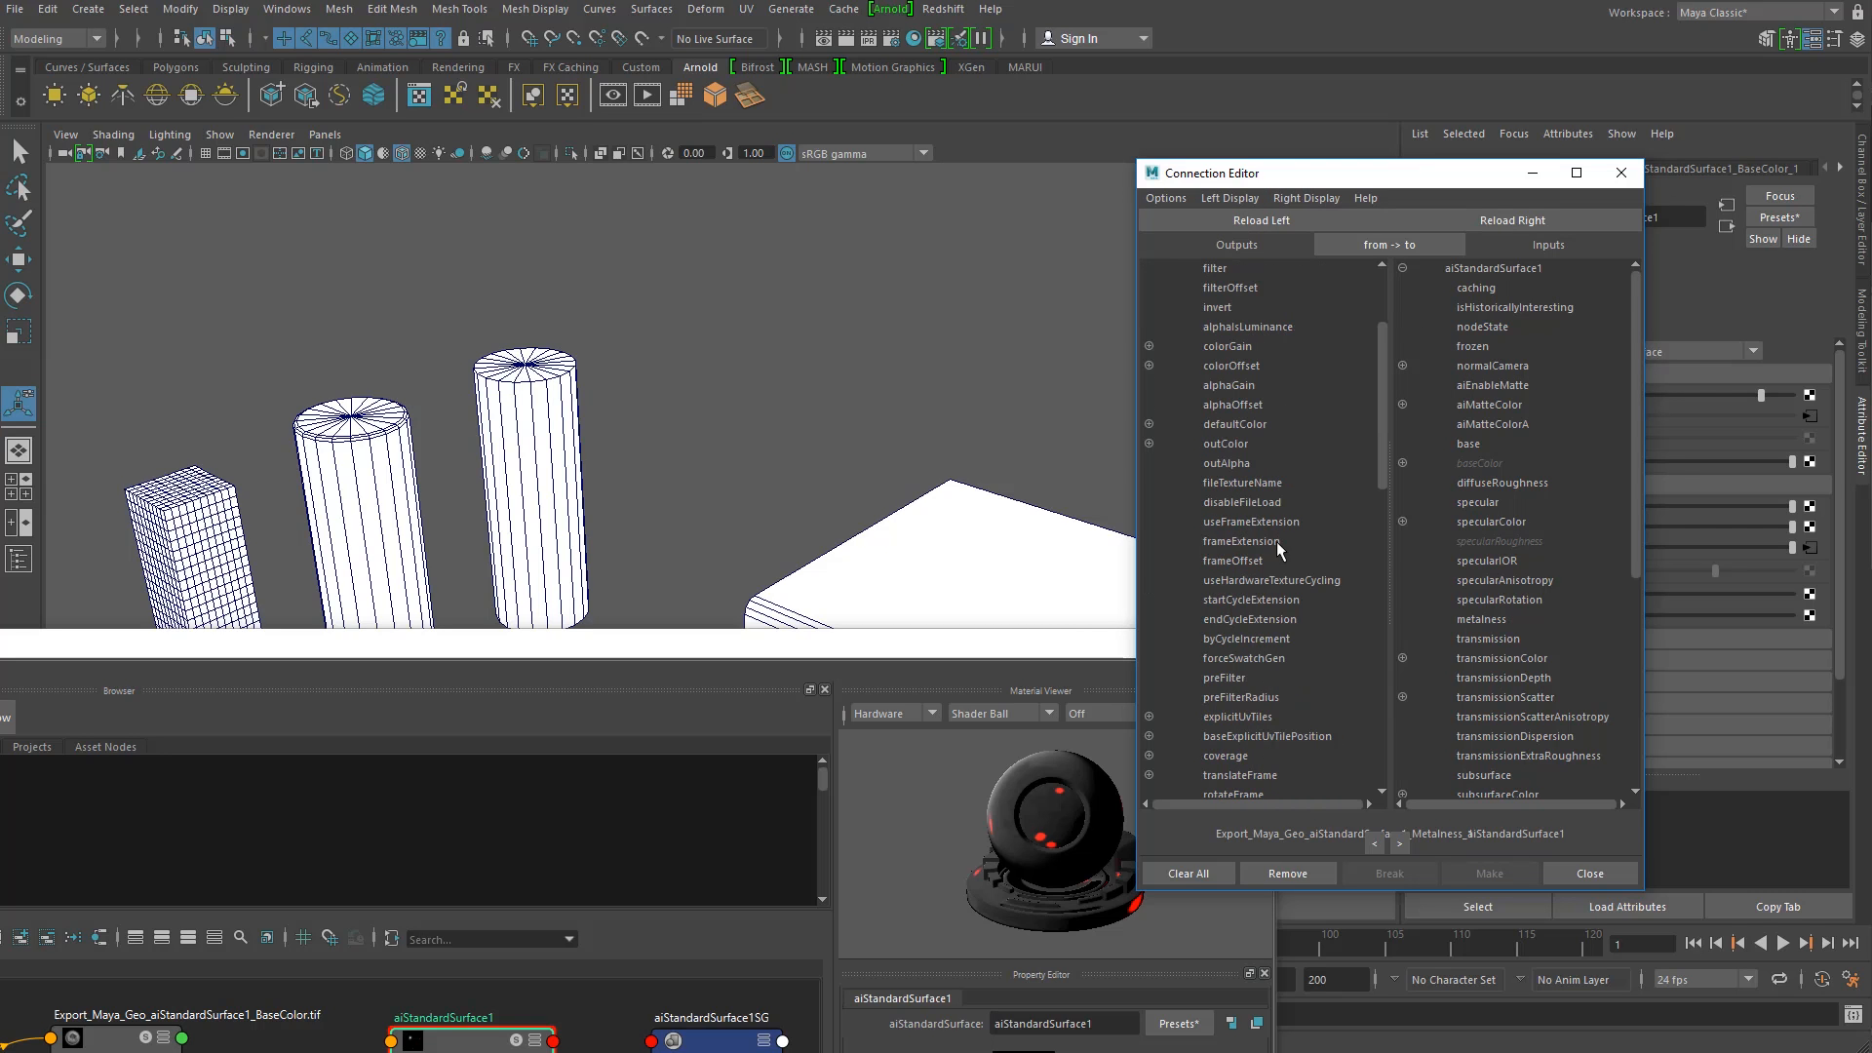
pyautogui.click(1237, 464)
pyautogui.moveTo(1635, 497); pyautogui.dragTo(1636, 519)
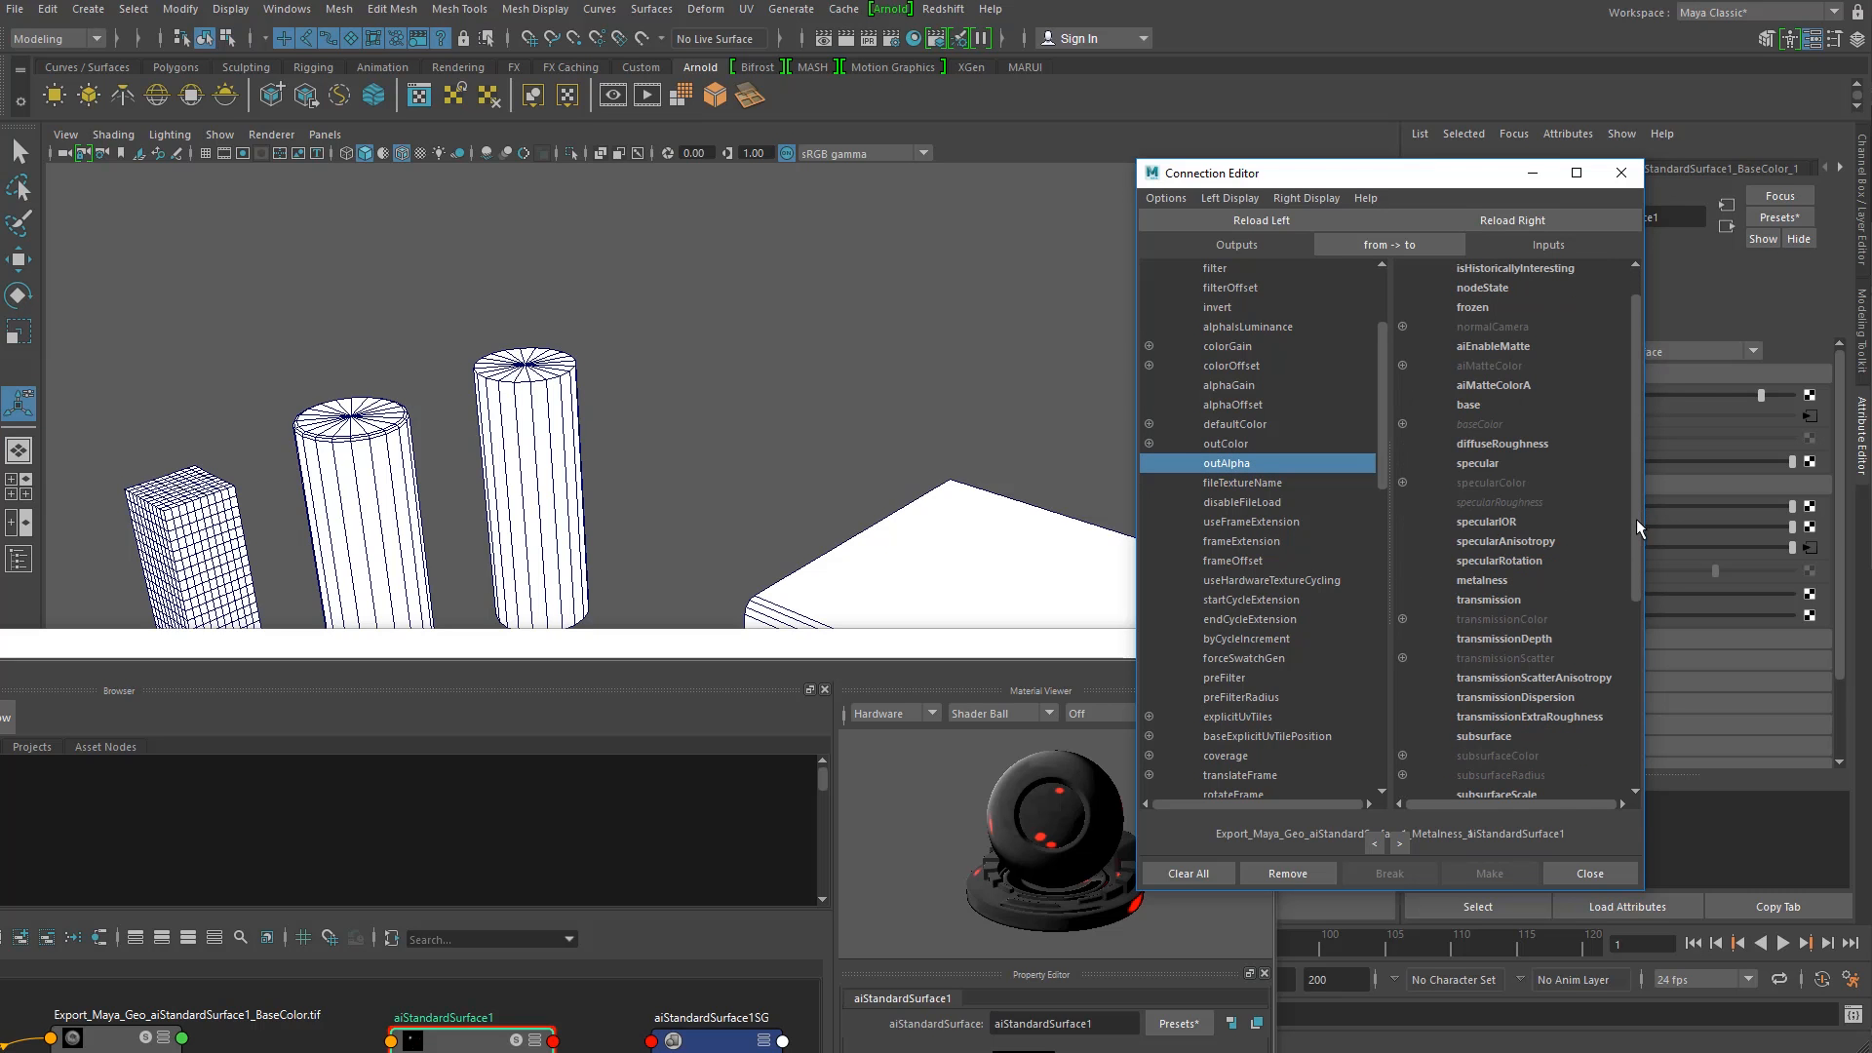
pyautogui.click(1484, 581)
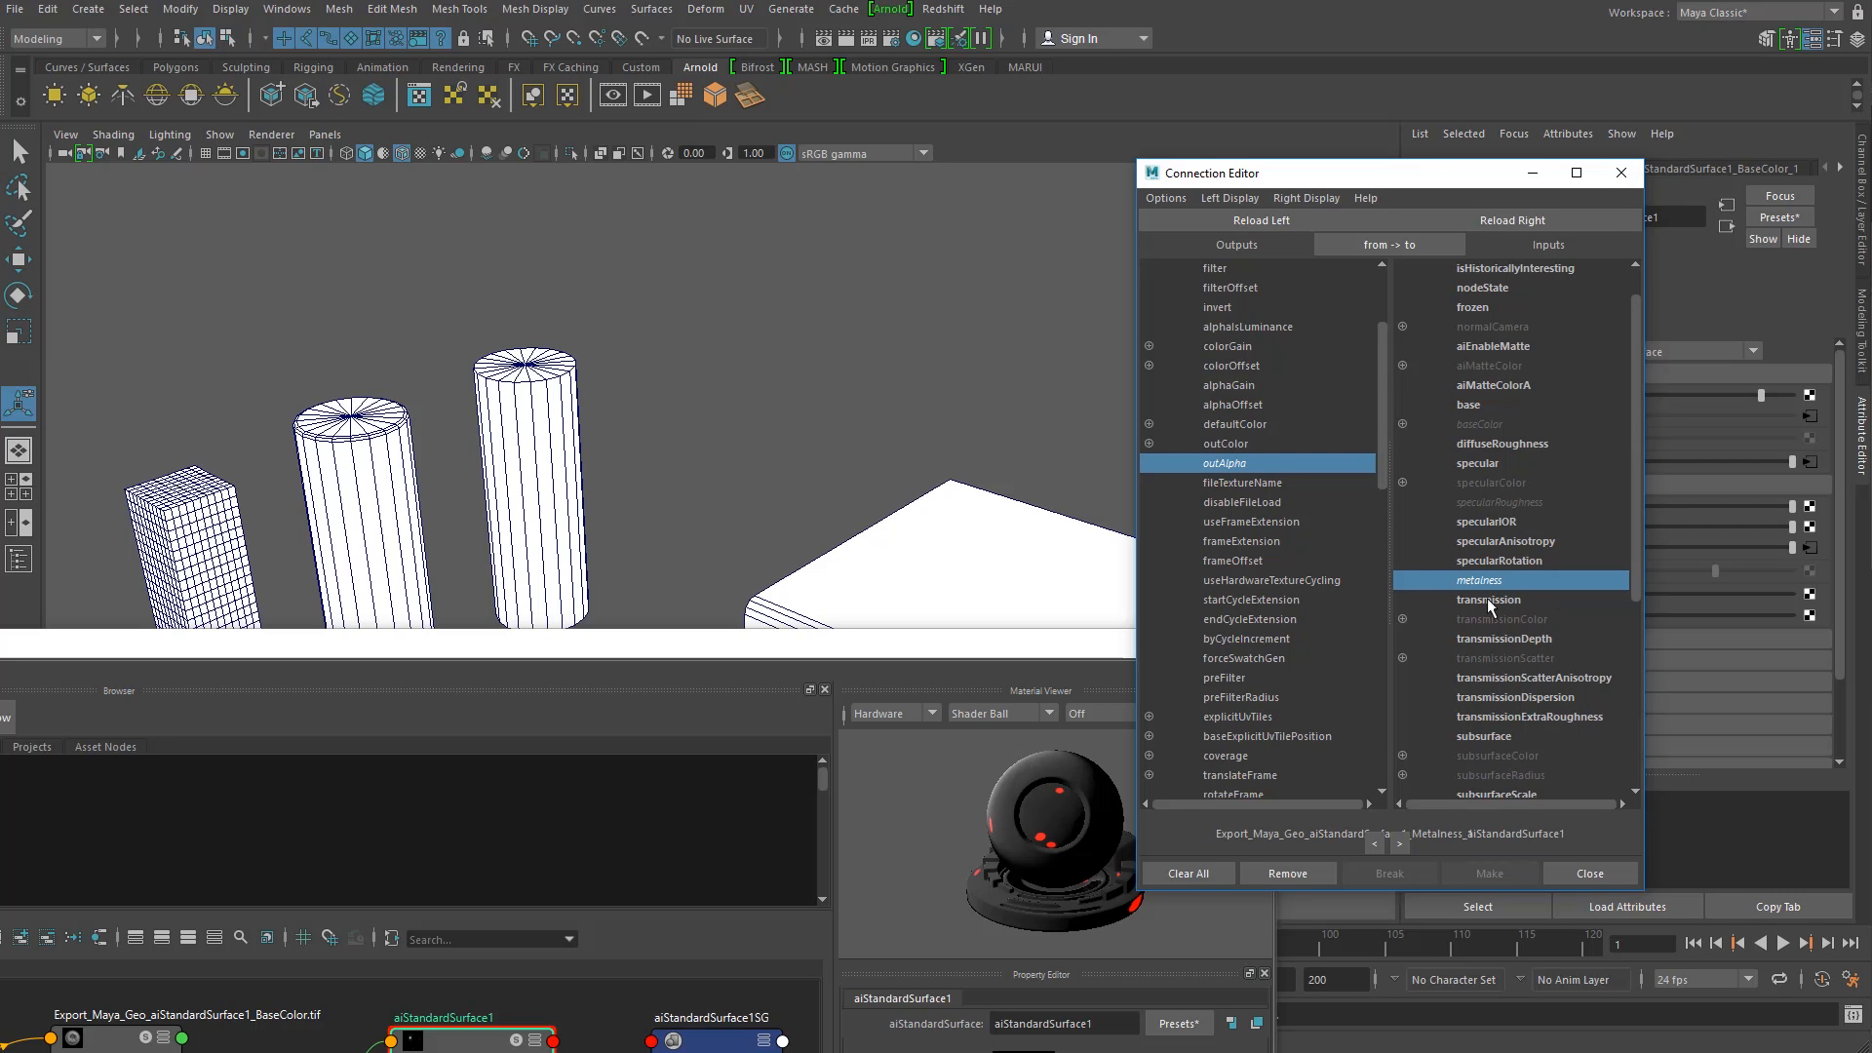
pyautogui.click(1628, 178)
pyautogui.moveTo(721, 638); pyautogui.dragTo(1256, 68)
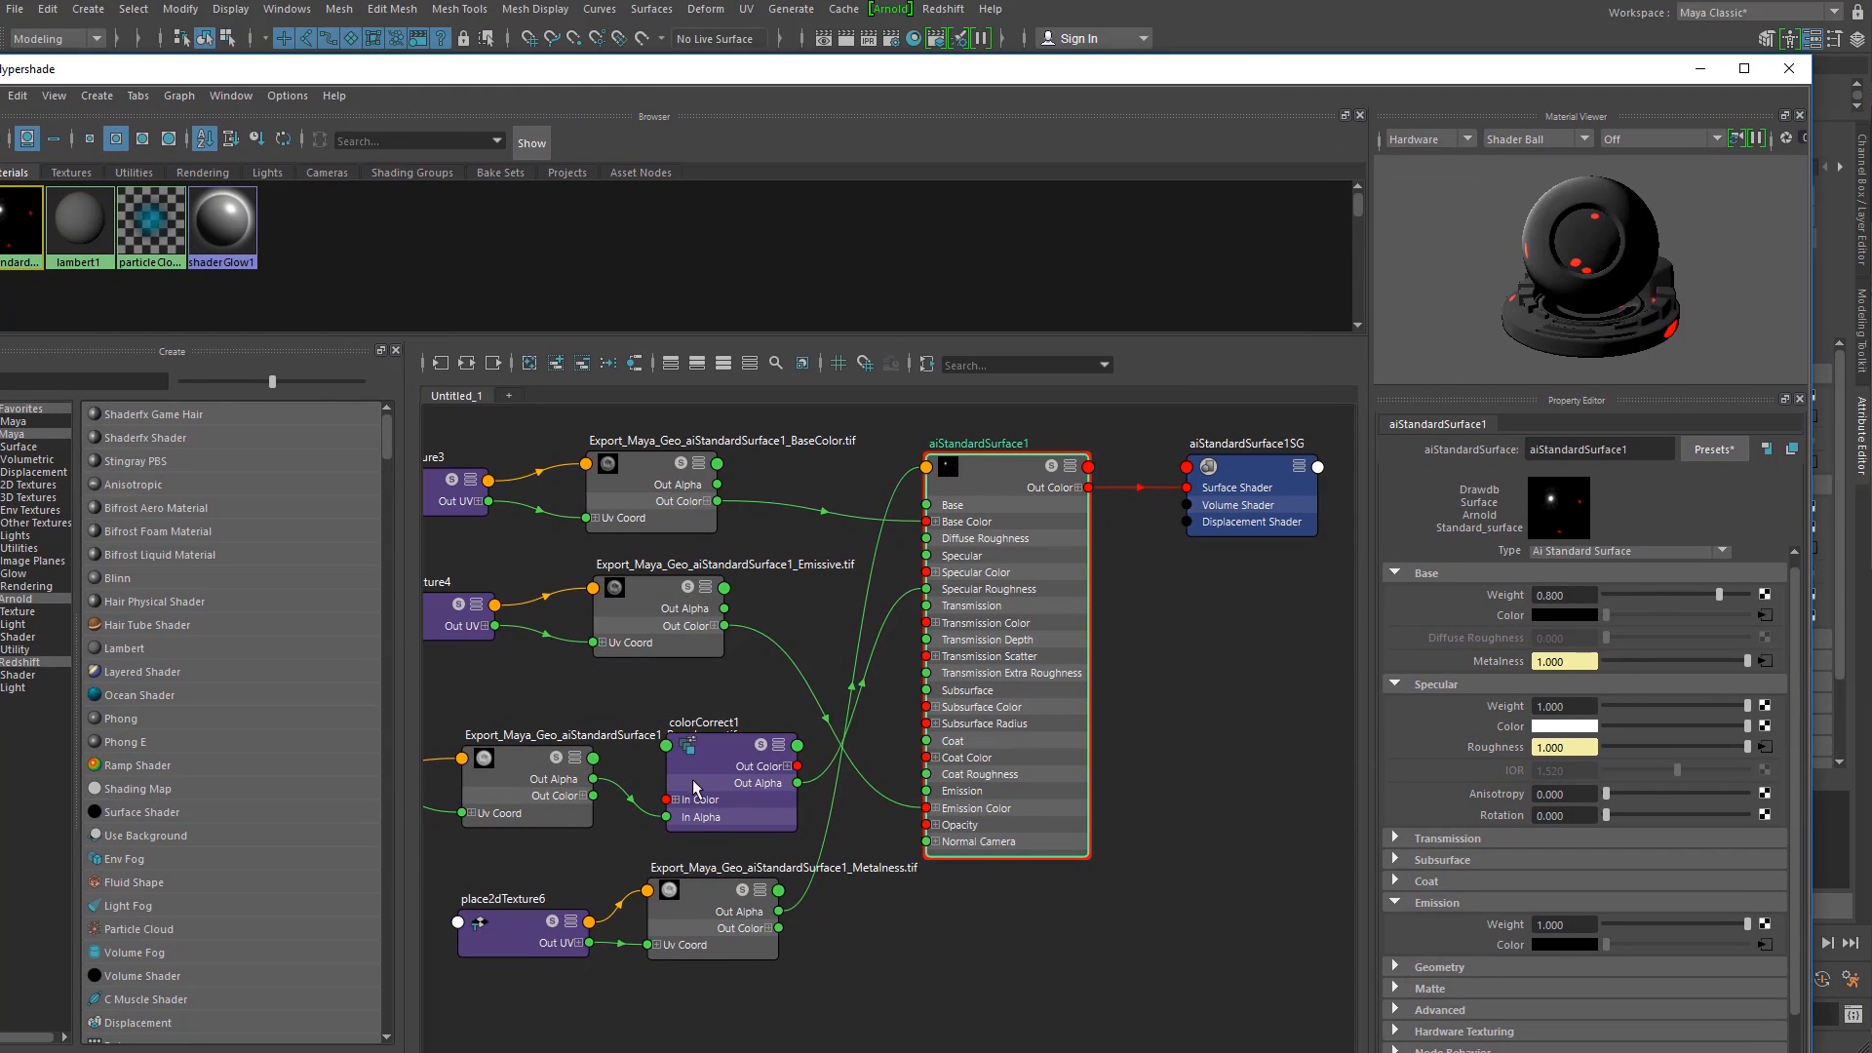
# Step: Move the Normal file texture and its place2dTexture node together to just below the other connected texture nodes
pyautogui.scroll(-6, 681, 782)
pyautogui.scroll(8, 653, 877)
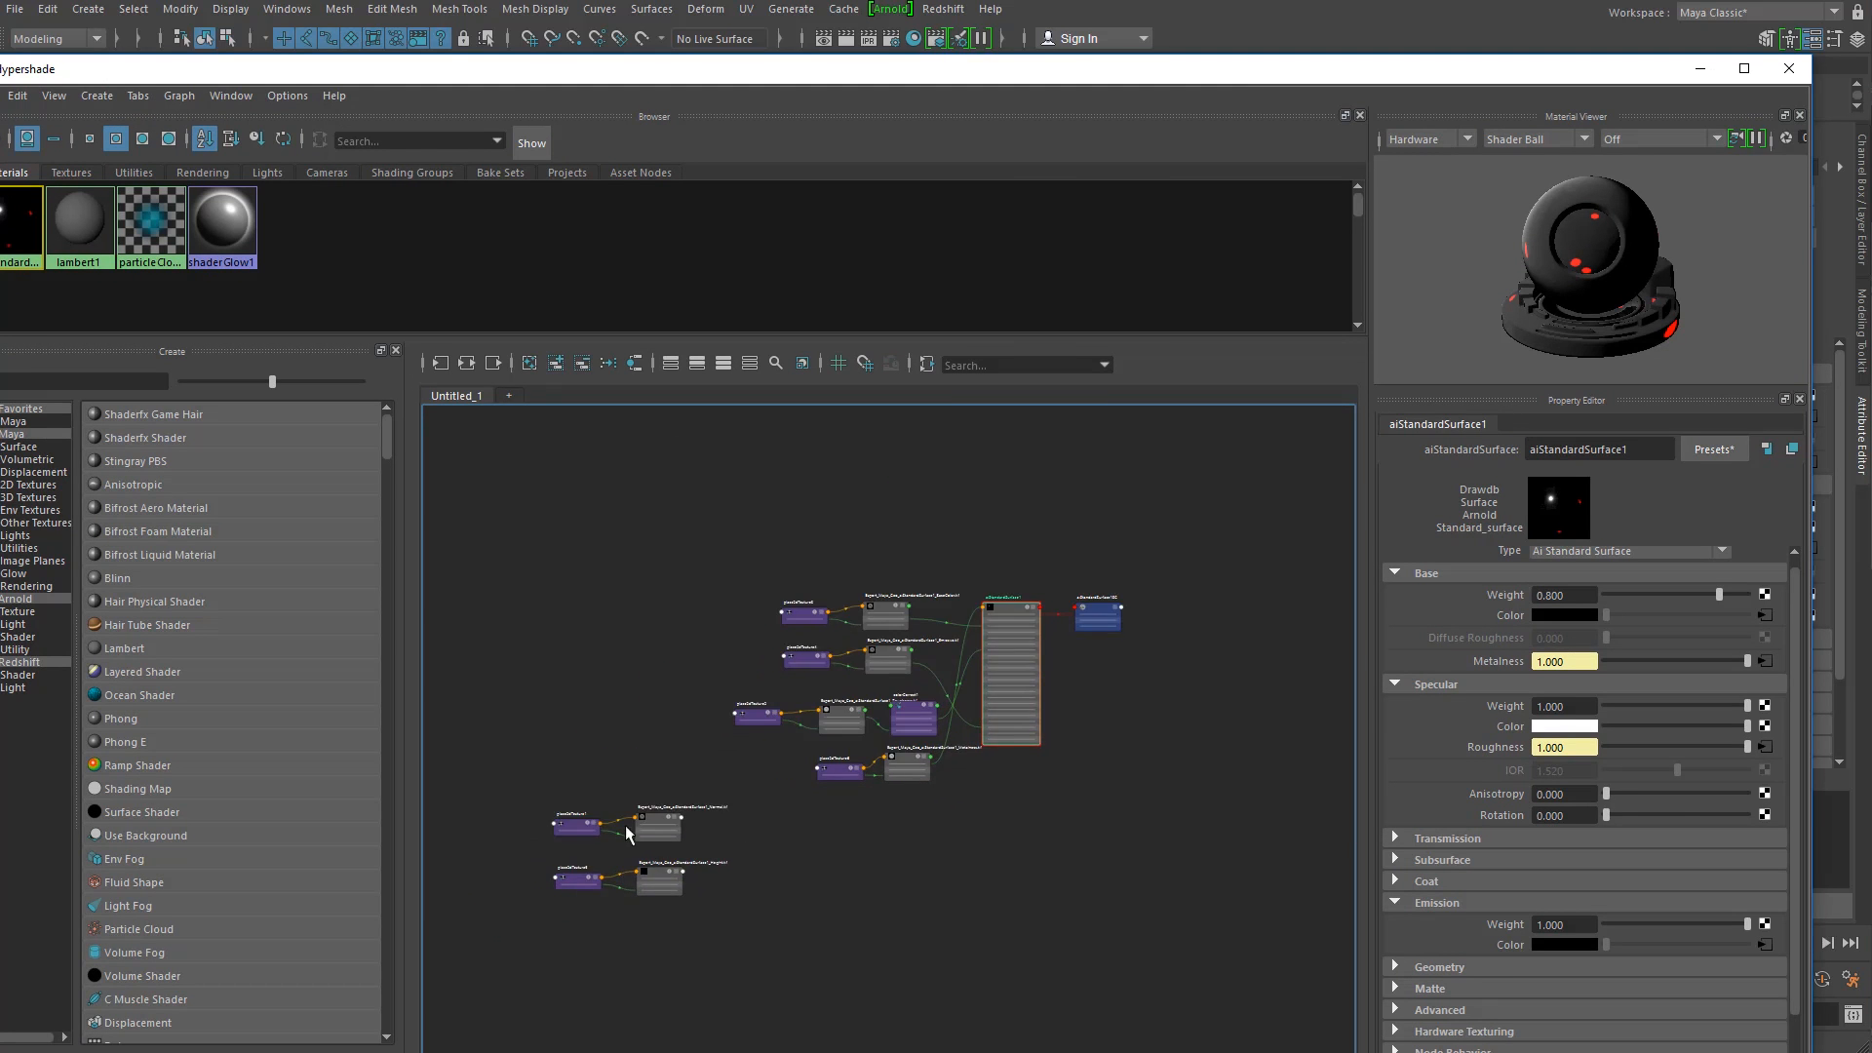
pyautogui.moveTo(522, 751); pyautogui.dragTo(961, 907)
pyautogui.moveTo(864, 829); pyautogui.dragTo(1100, 760)
pyautogui.scroll(-2, 1125, 815)
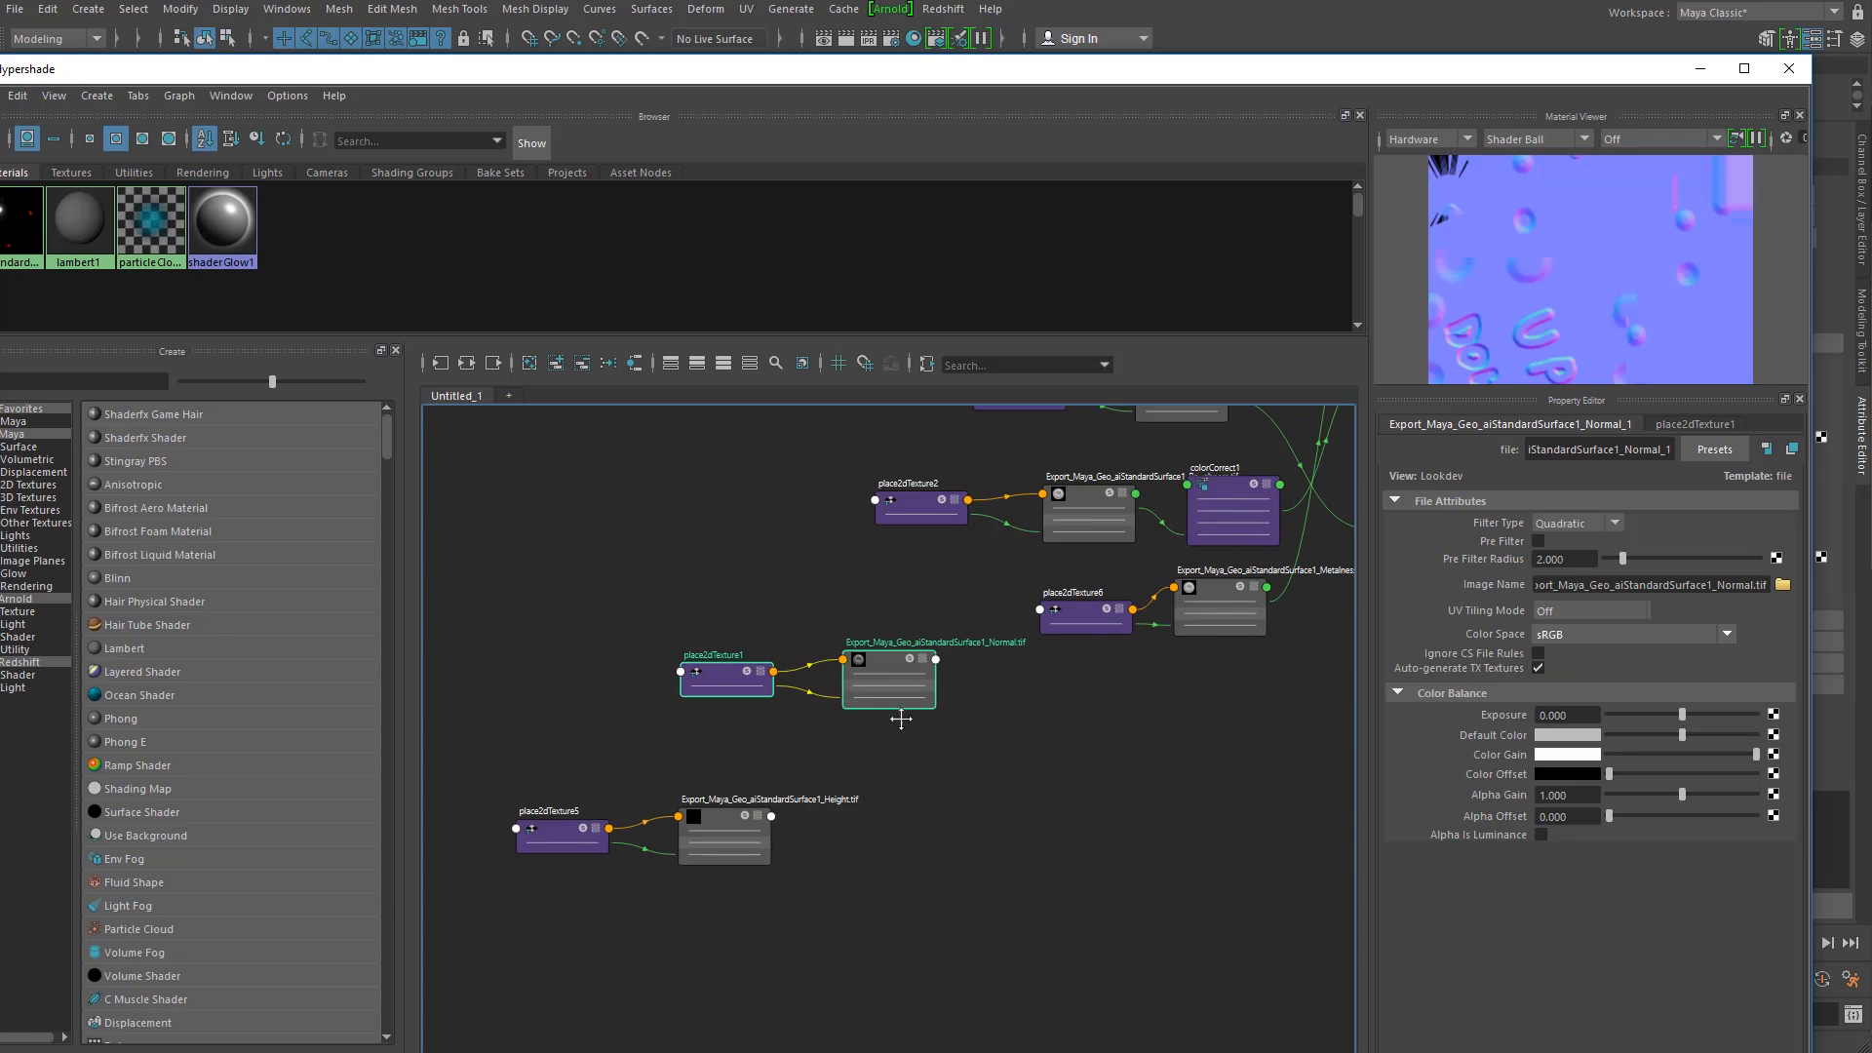
# Step: Move the Height file texture and its place2dTexture node together to below the Metalness texture nodes
pyautogui.moveTo(493, 775); pyautogui.dragTo(1176, 801)
pyautogui.keyDown('alt'); pyautogui.moveTo(1119, 734); pyautogui.dragTo(824, 747, button='middle'); pyautogui.keyUp('alt')
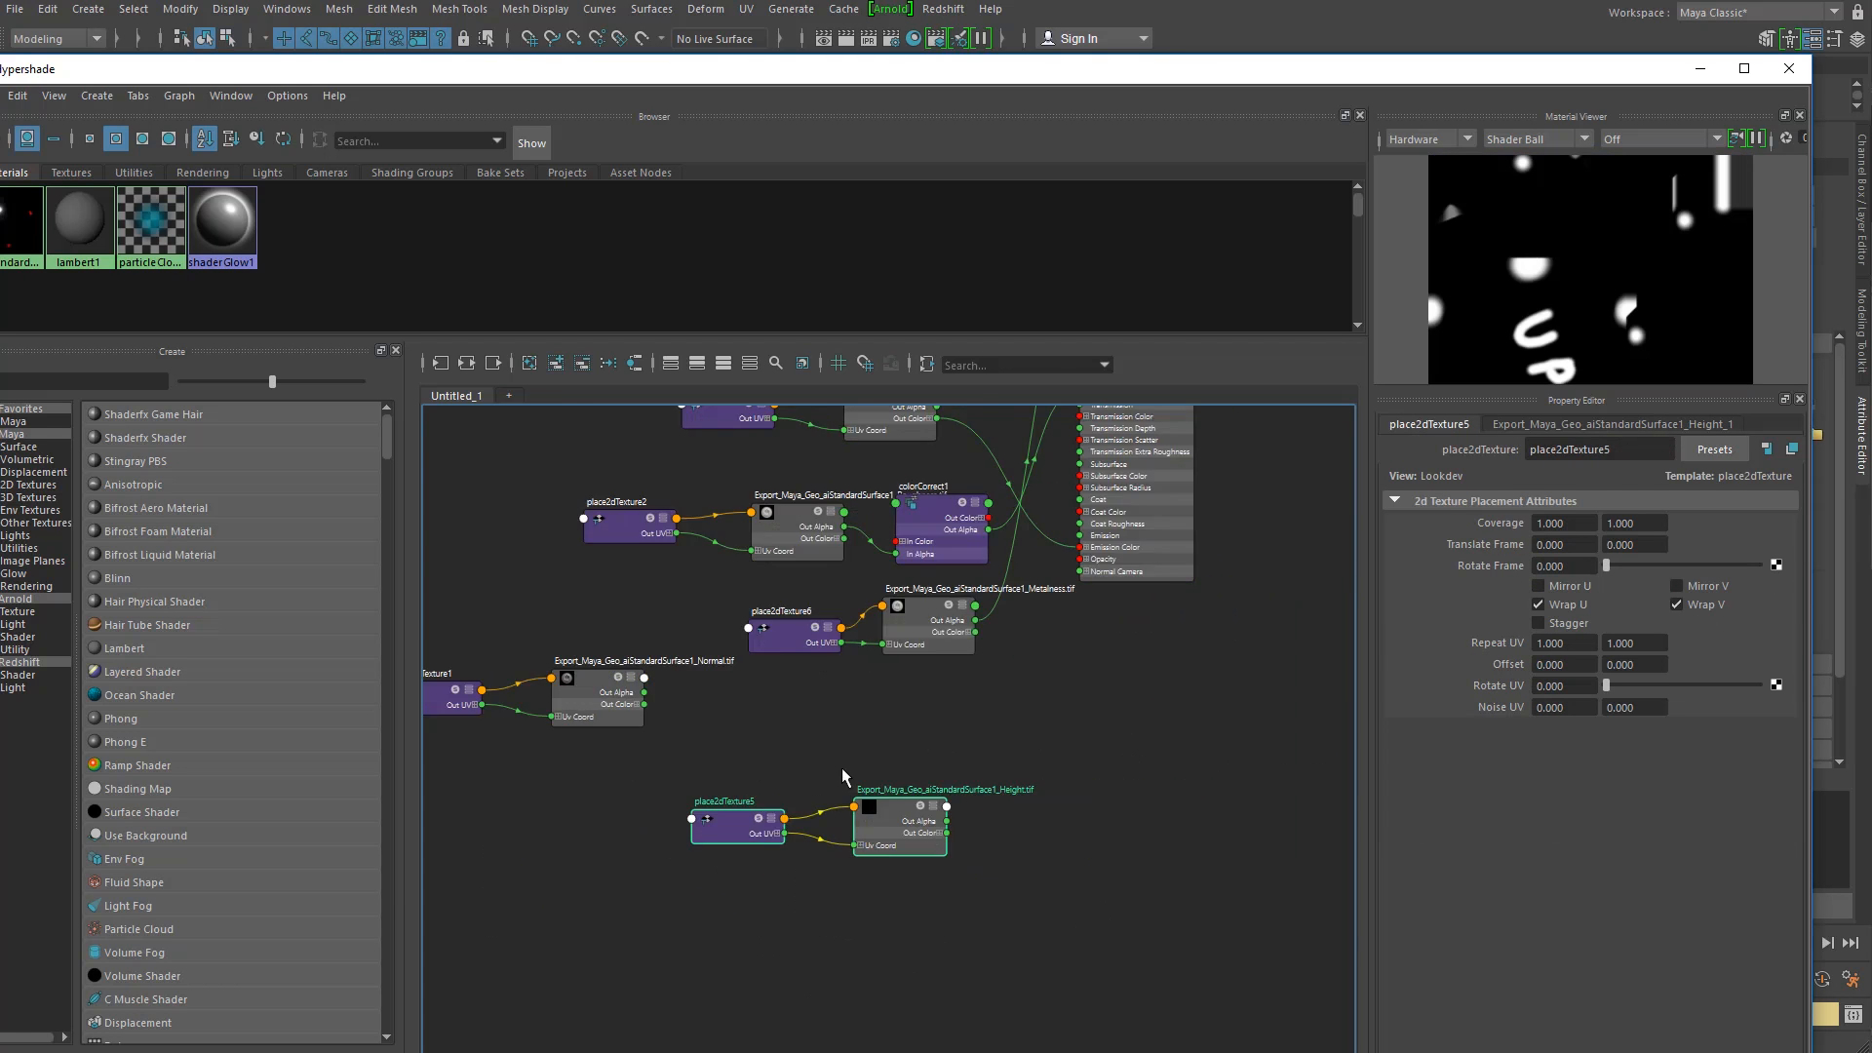
pyautogui.scroll(2, 838, 766)
pyautogui.scroll(-1, 841, 811)
pyautogui.keyDown('alt'); pyautogui.moveTo(767, 801); pyautogui.dragTo(825, 802, button='middle'); pyautogui.keyUp('alt')
pyautogui.keyDown('alt'); pyautogui.moveTo(702, 823); pyautogui.dragTo(786, 764, button='middle'); pyautogui.keyUp('alt')
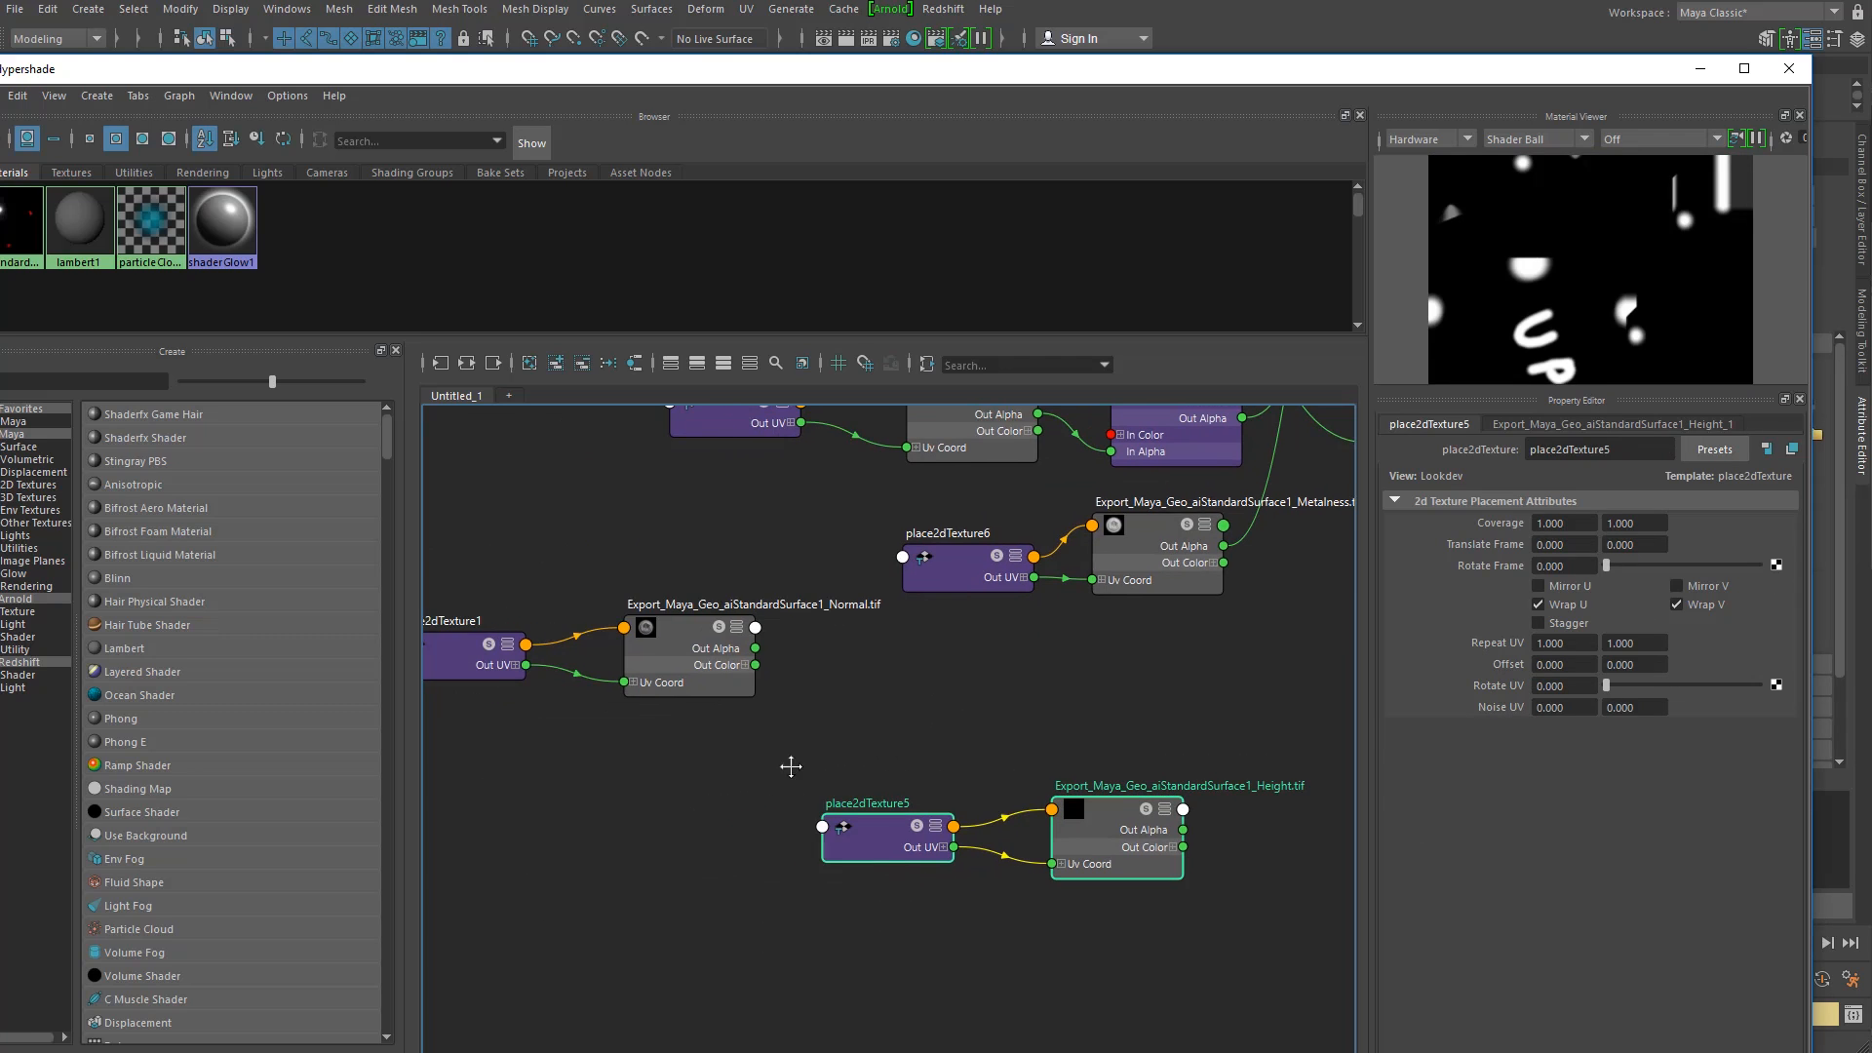
# Step: Examine the Height map and the Normal map in the Material Viewer, selecting the Normal file texture for its preview
pyautogui.moveTo(920, 827); pyautogui.dragTo(1249, 921)
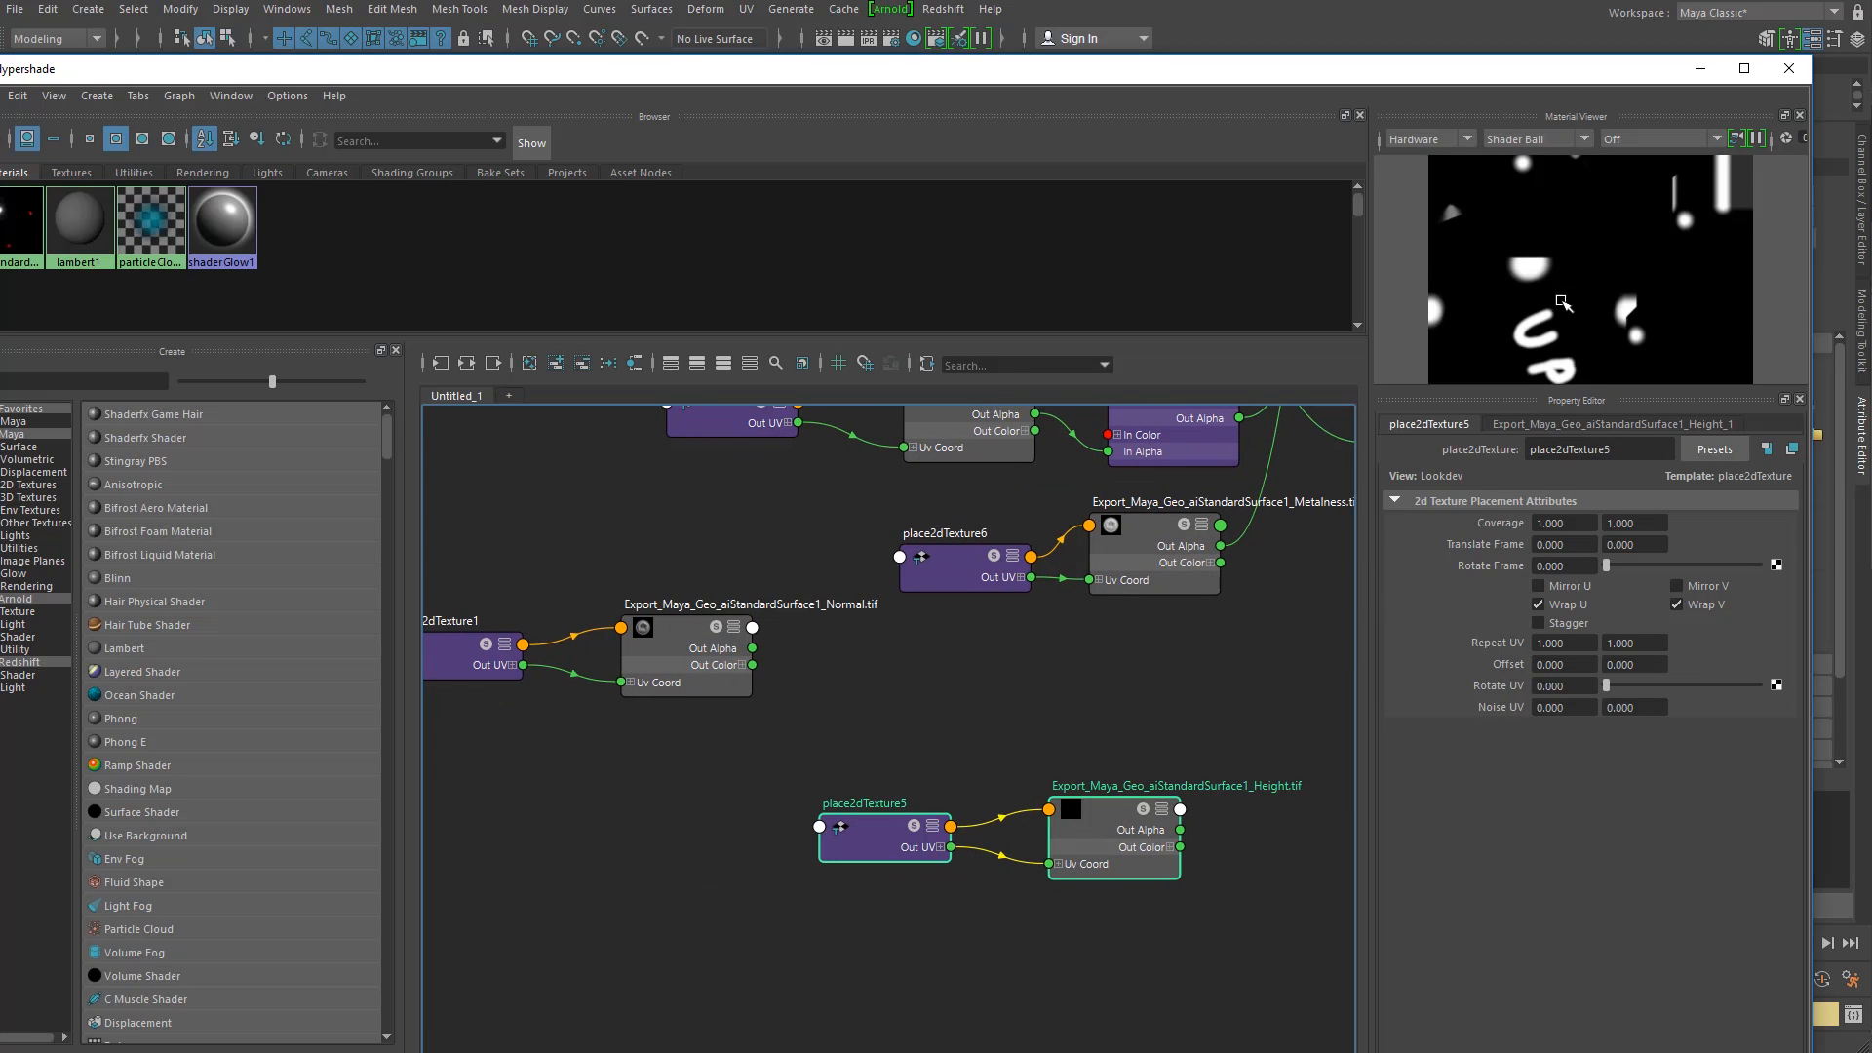
pyautogui.moveTo(792, 726)
pyautogui.mouseDown()
pyautogui.moveTo(582, 583)
pyautogui.moveTo(800, 704)
pyautogui.mouseUp()
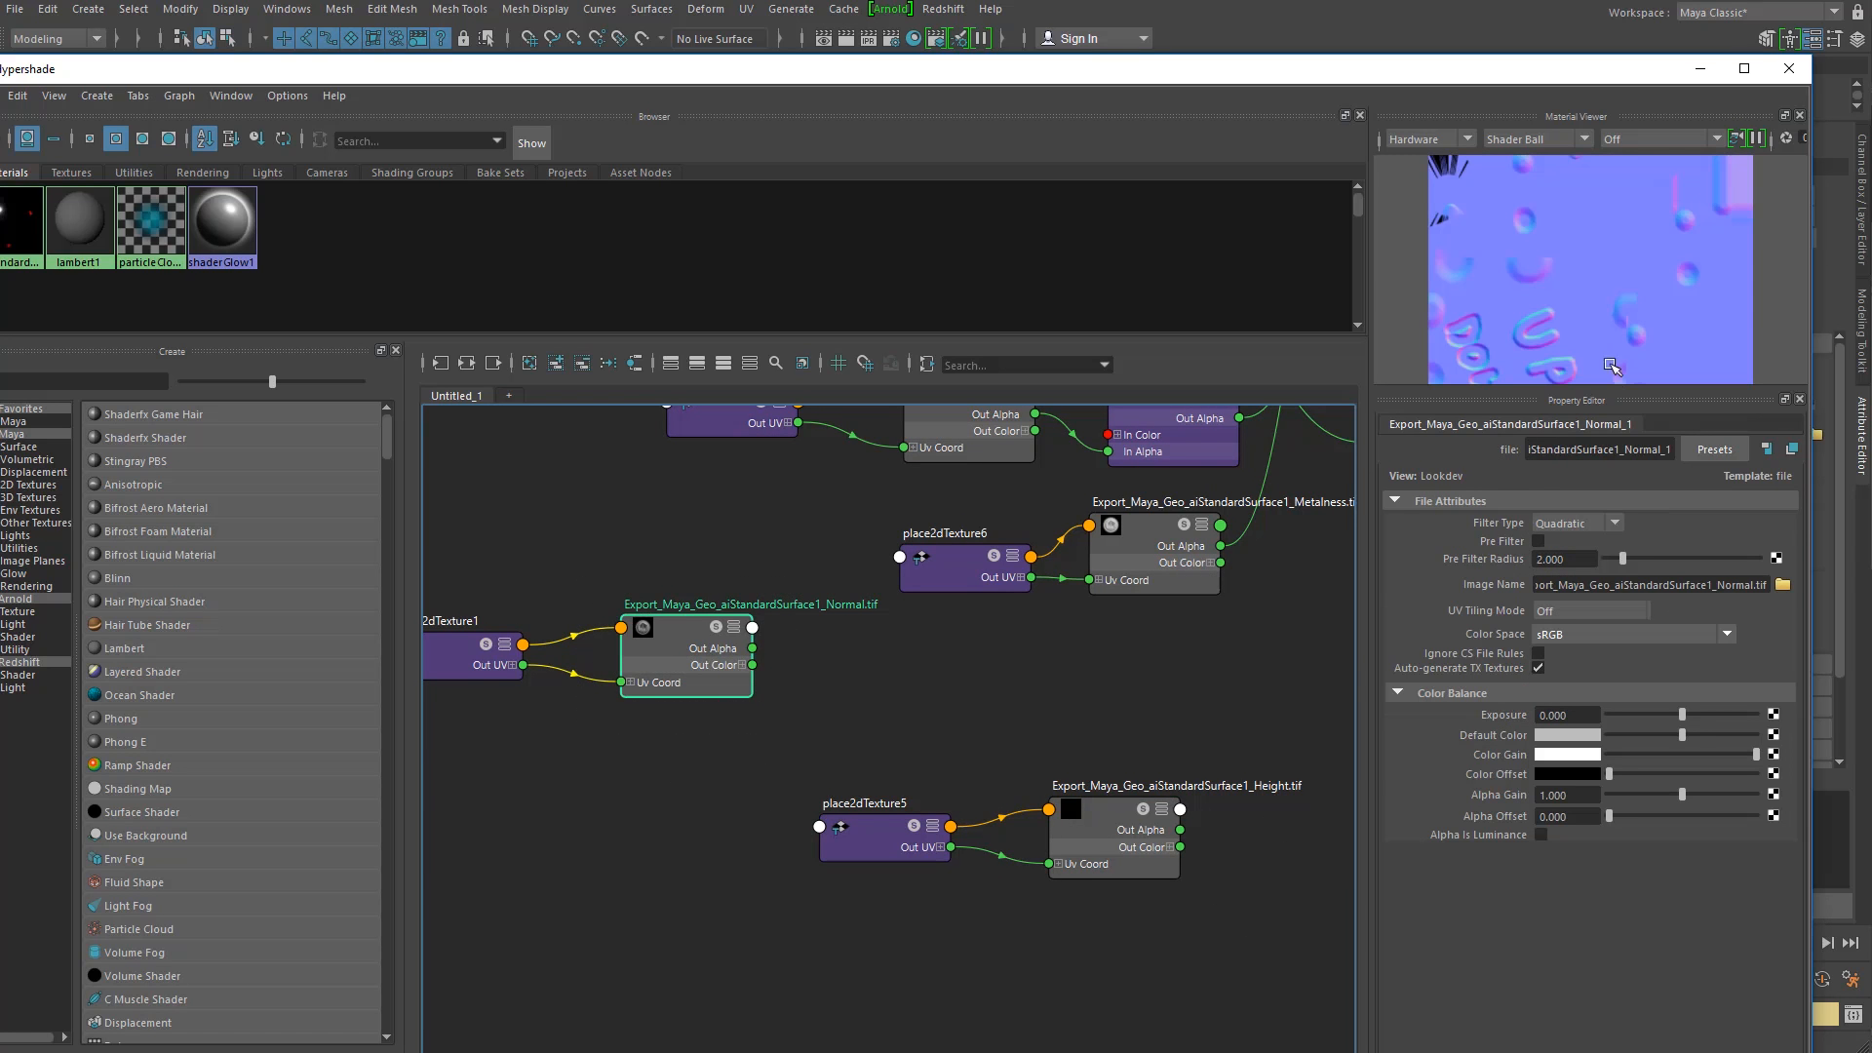
# Step: Move the Height file texture and its place2dTexture node upward, closer to the other texture nodes in the graph
pyautogui.click(1061, 611)
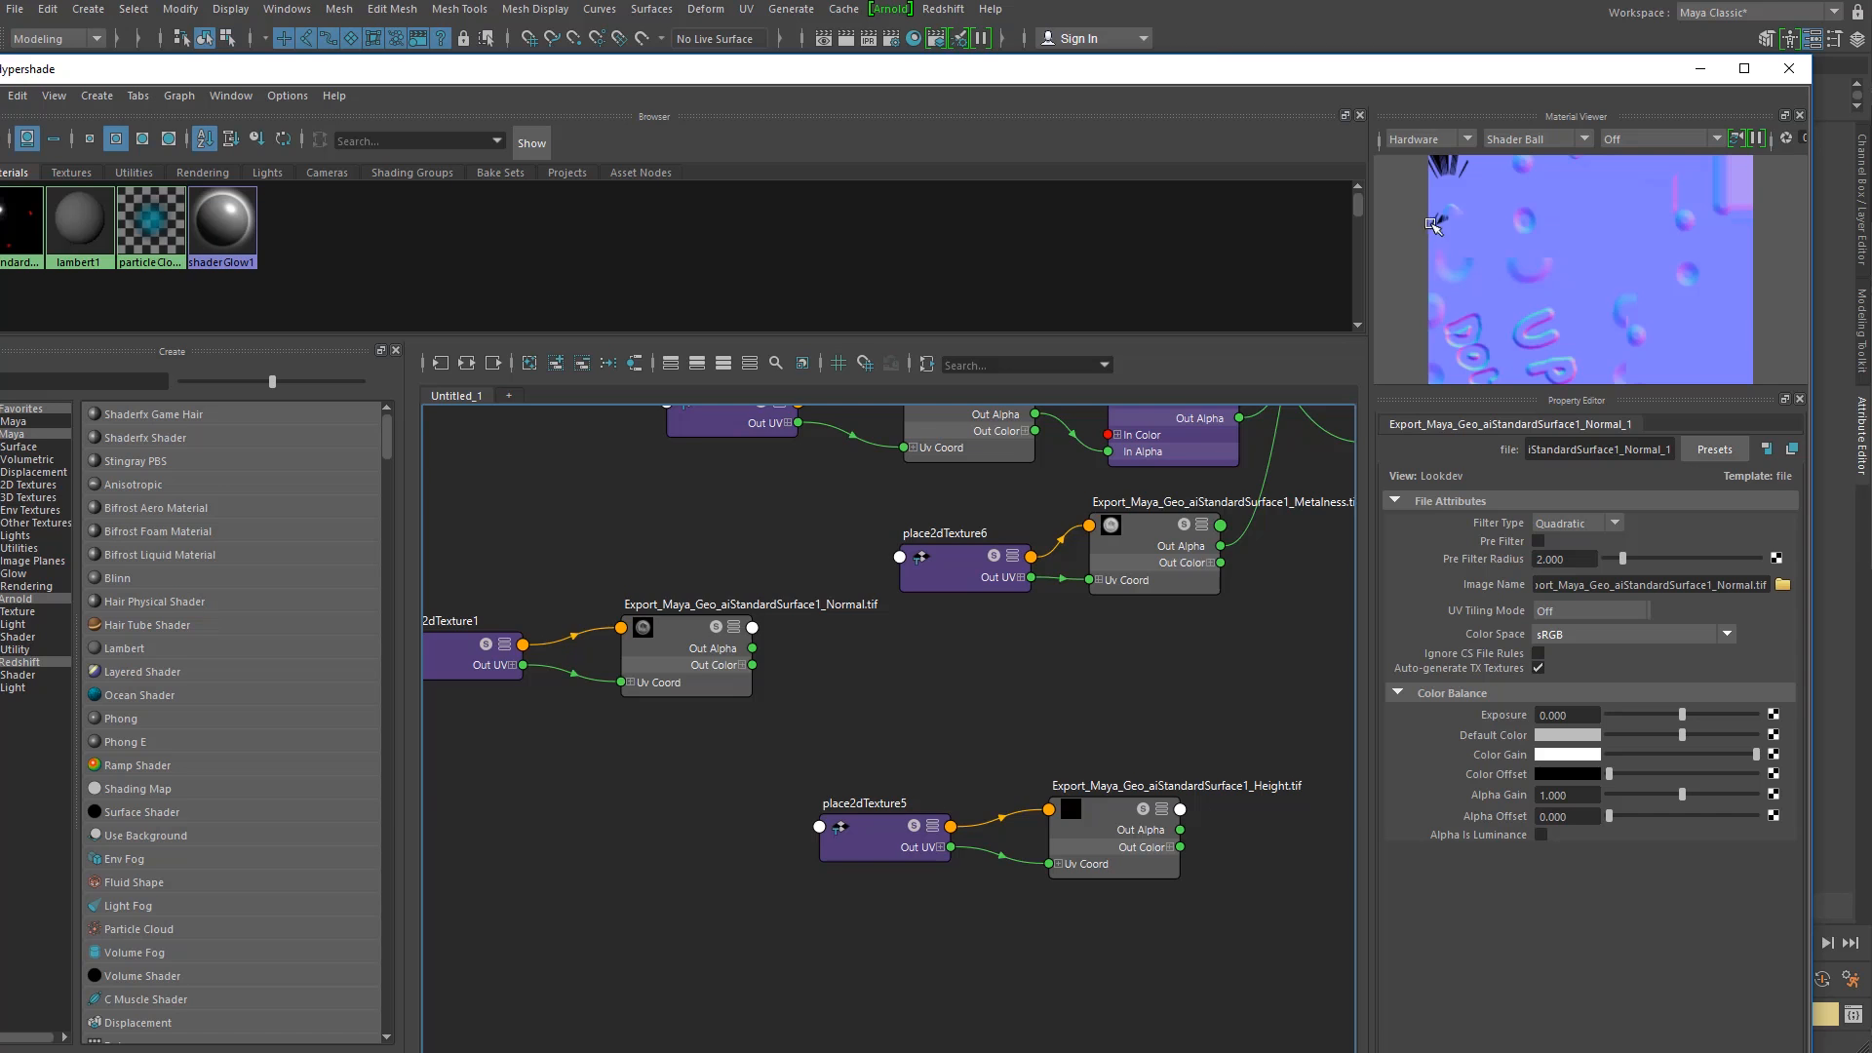
pyautogui.scroll(-3, 994, 865)
pyautogui.moveTo(571, 673); pyautogui.dragTo(610, 835, button='middle')
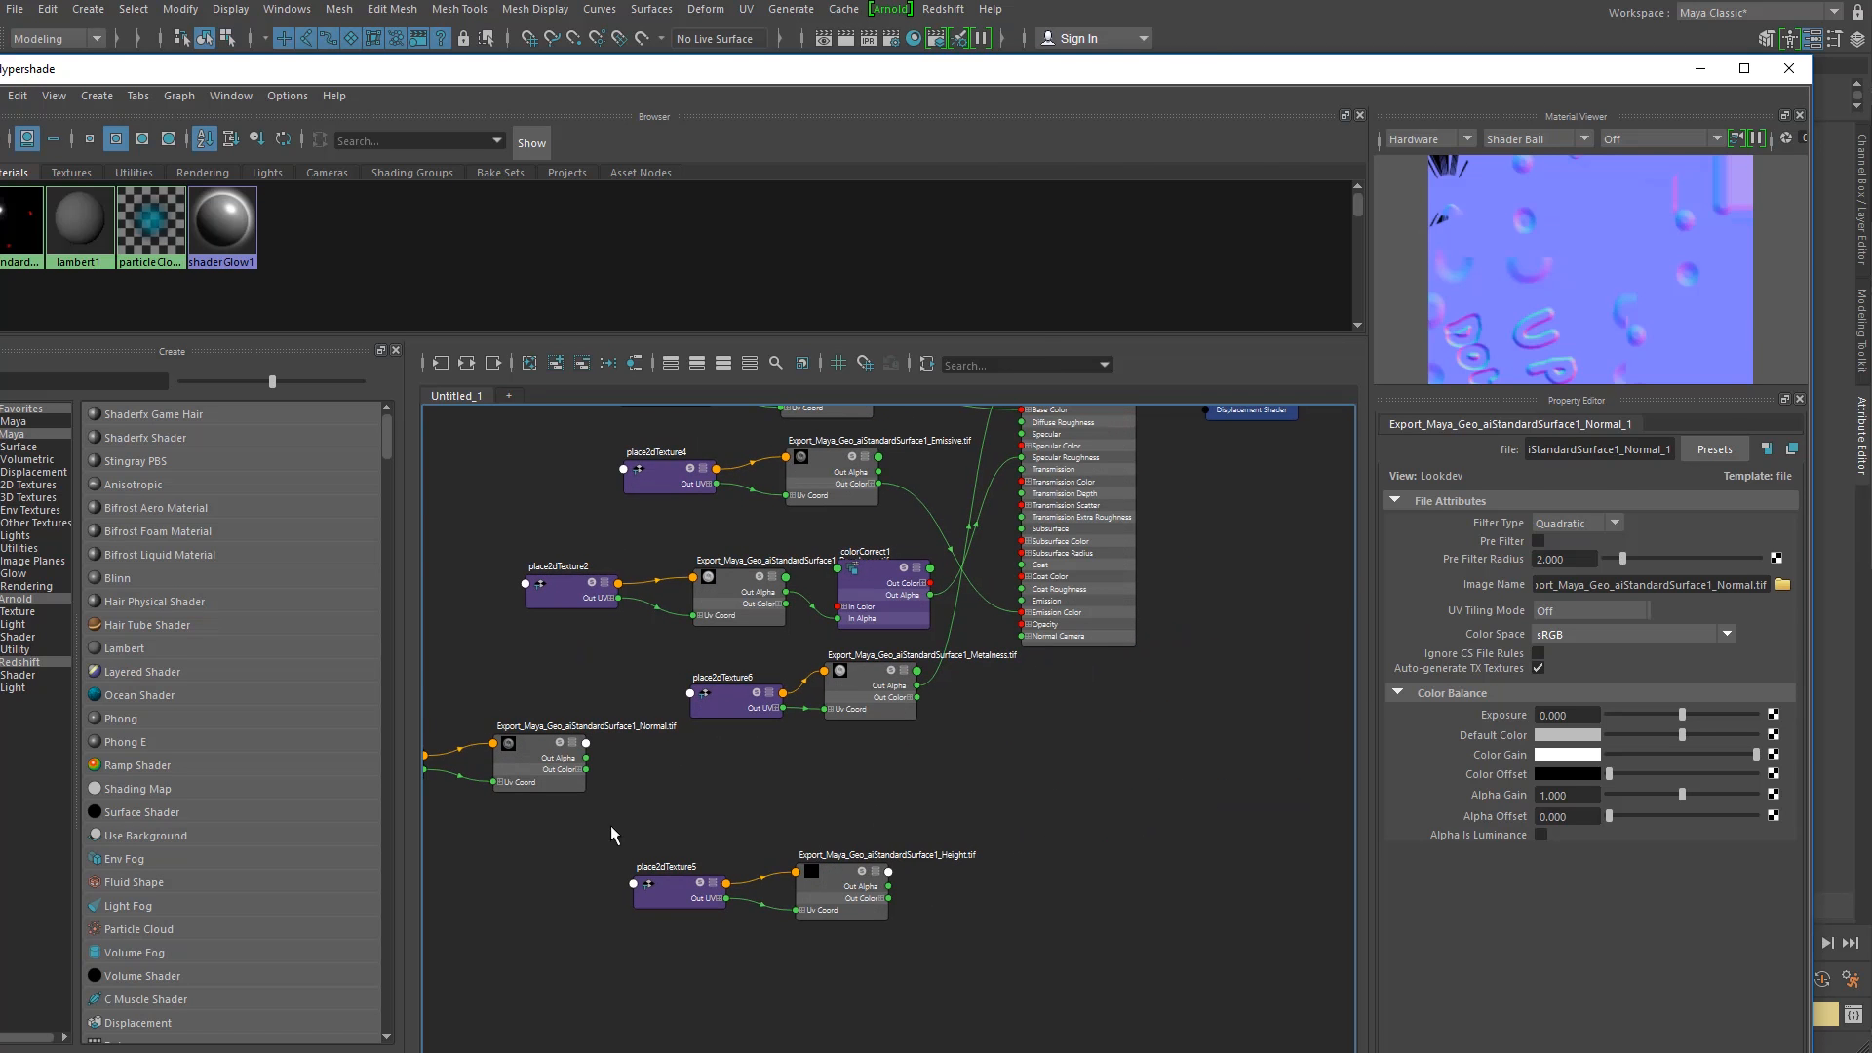
pyautogui.moveTo(610, 827); pyautogui.dragTo(980, 1031)
pyautogui.moveTo(821, 866); pyautogui.dragTo(835, 810)
# Step: Set the color space of the Height file texture to Raw
pyautogui.keyDown('alt'); pyautogui.moveTo(947, 815); pyautogui.dragTo(914, 873, button='middle'); pyautogui.keyUp('alt')
pyautogui.click(928, 870)
pyautogui.scroll(5, 870, 874)
pyautogui.click(764, 865)
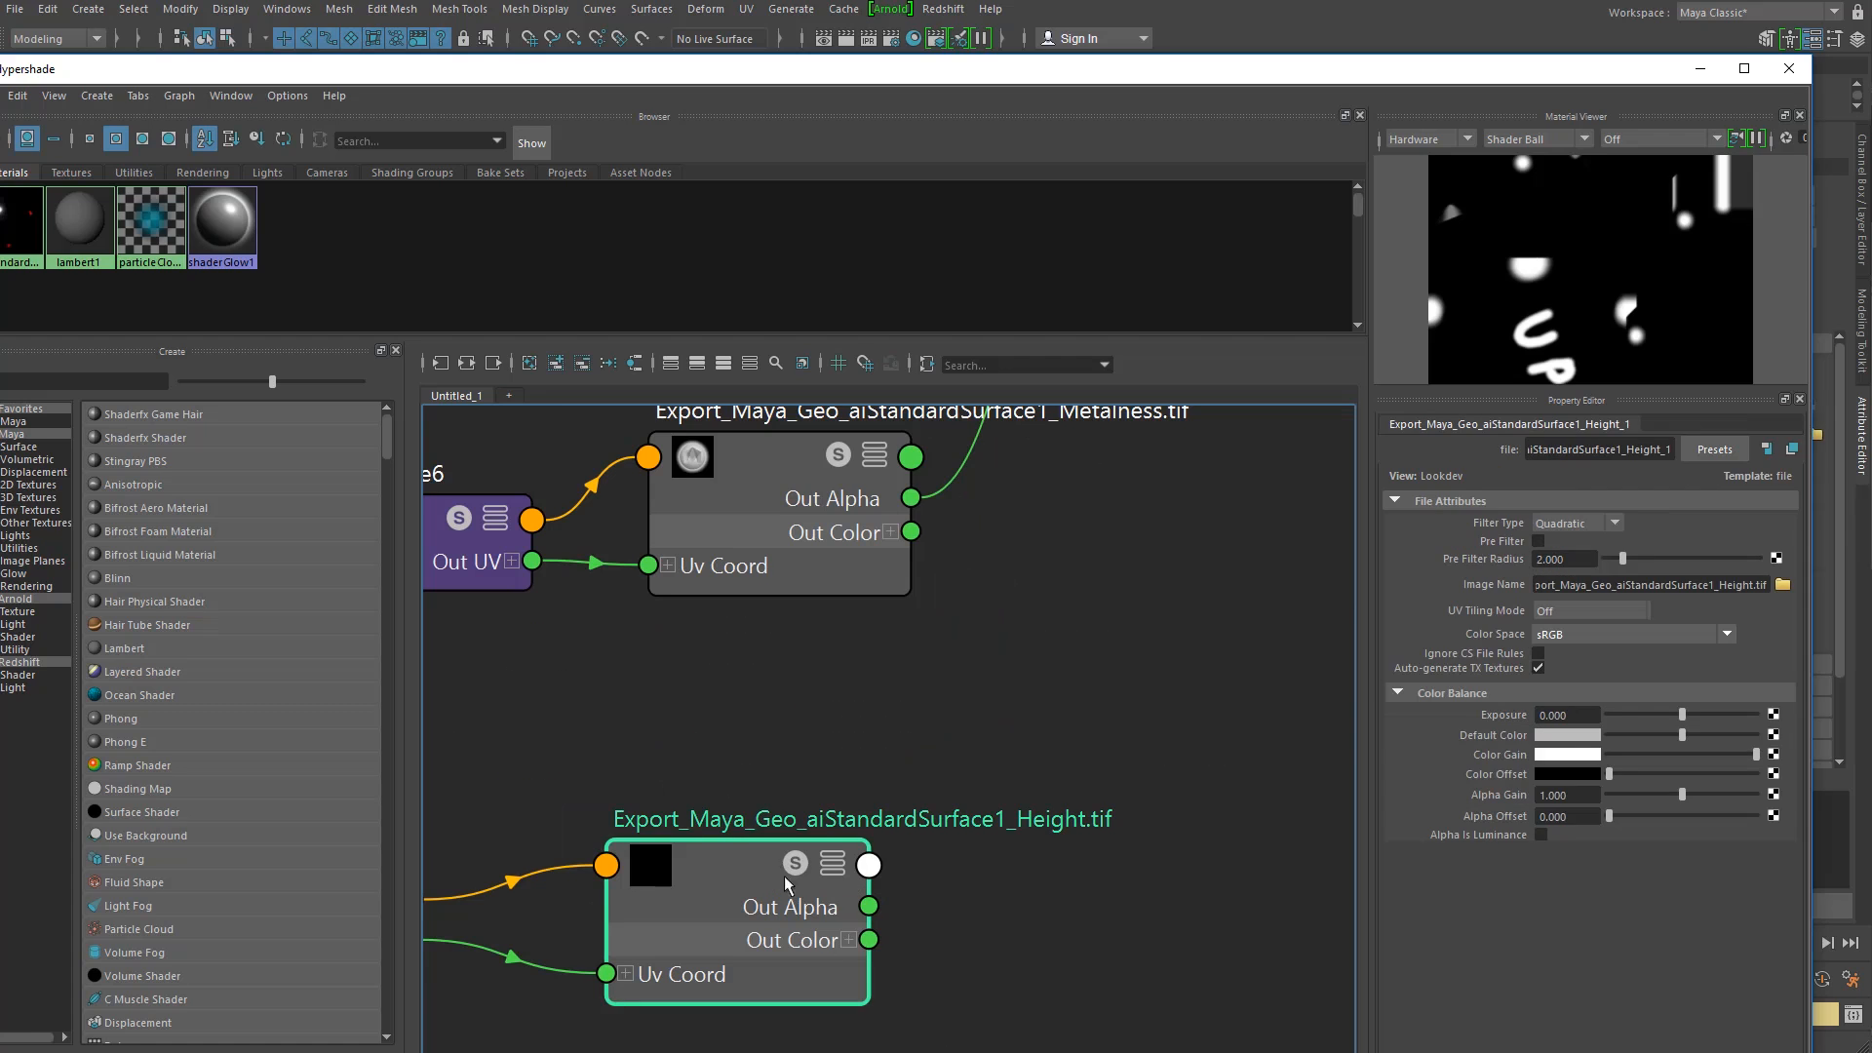
pyautogui.click(1576, 638)
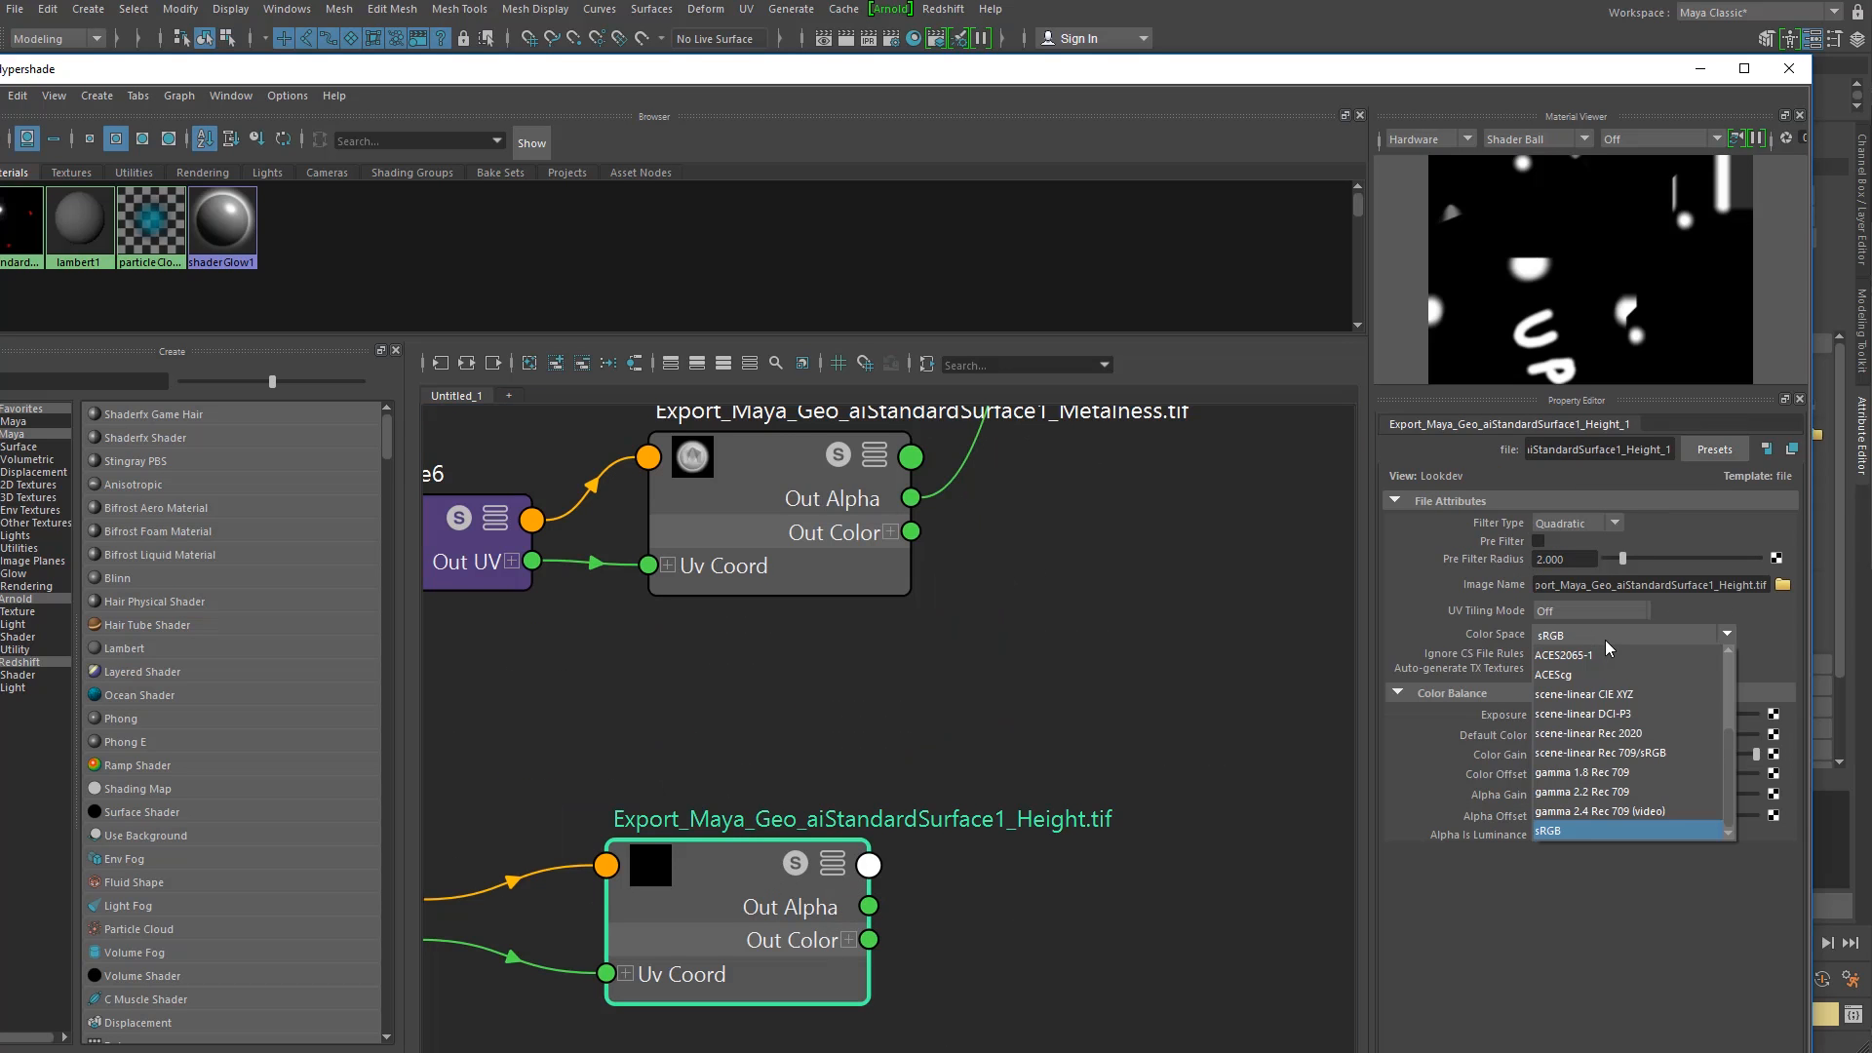
pyautogui.scroll(2, 1730, 725)
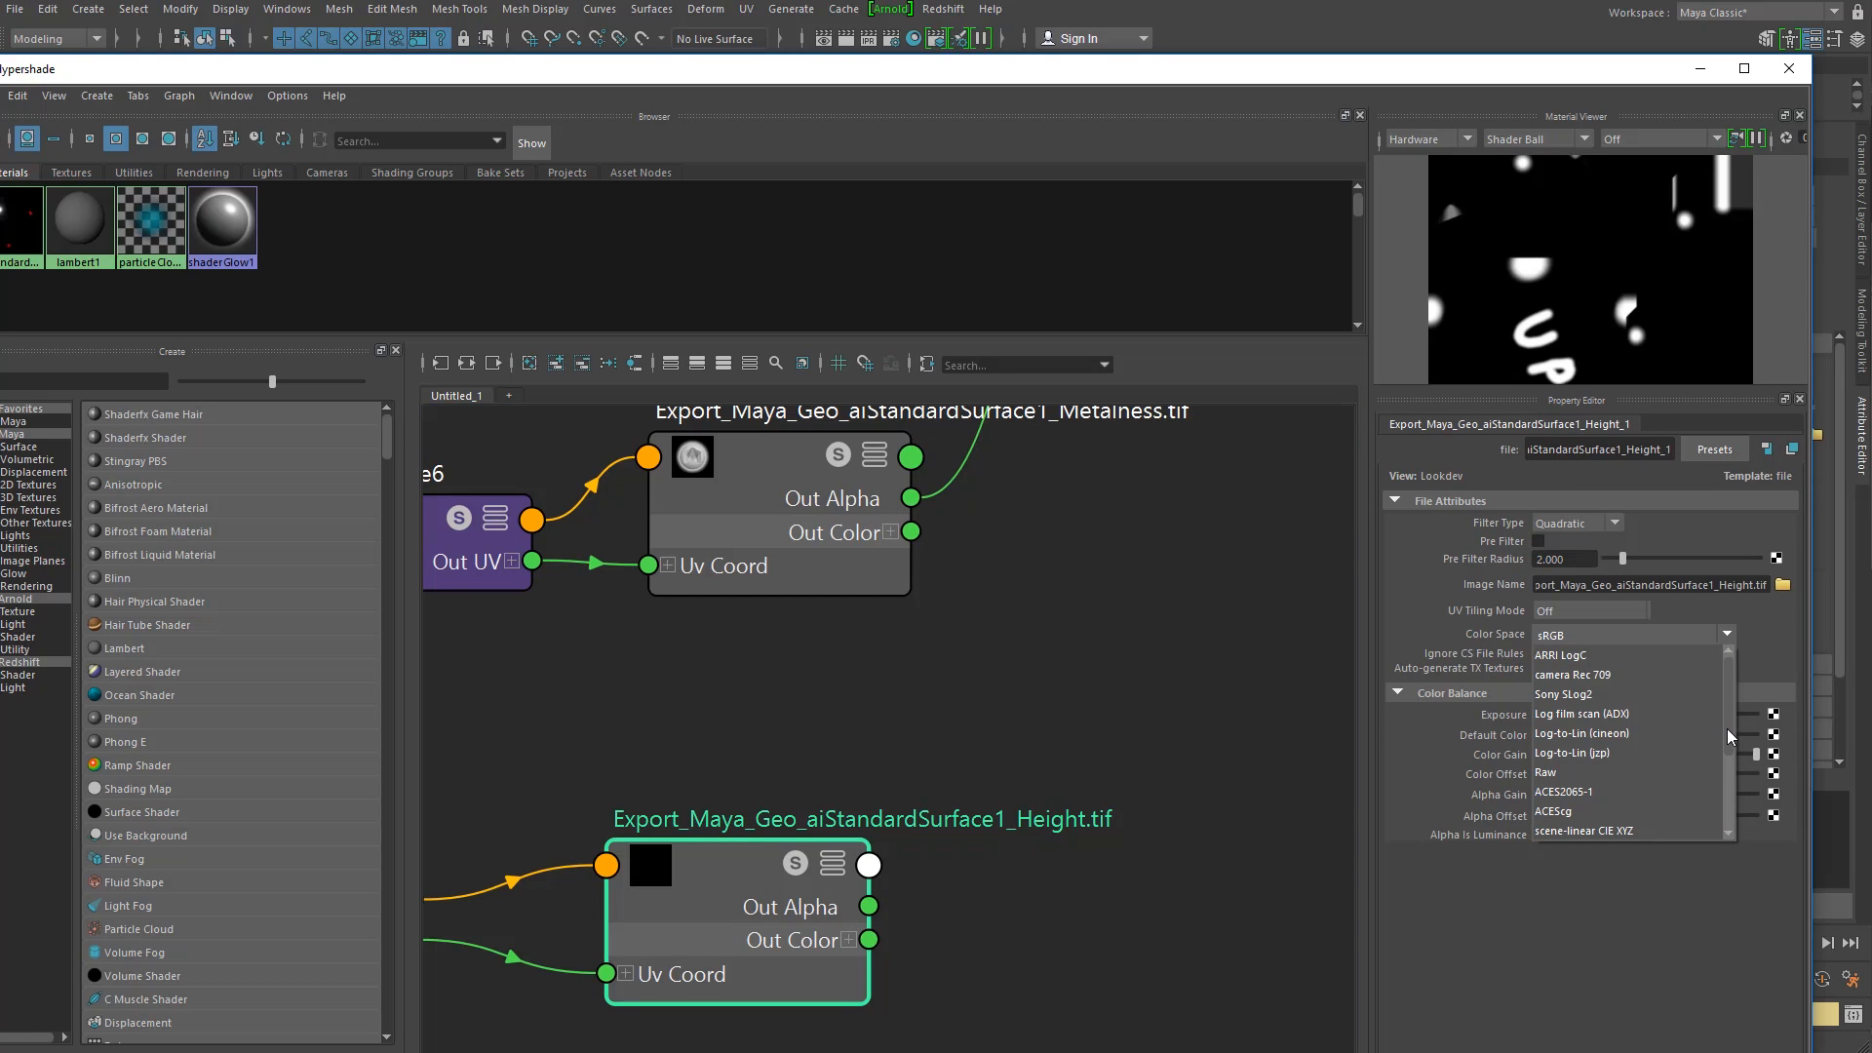
pyautogui.click(1598, 770)
pyautogui.click(808, 741)
pyautogui.click(751, 841)
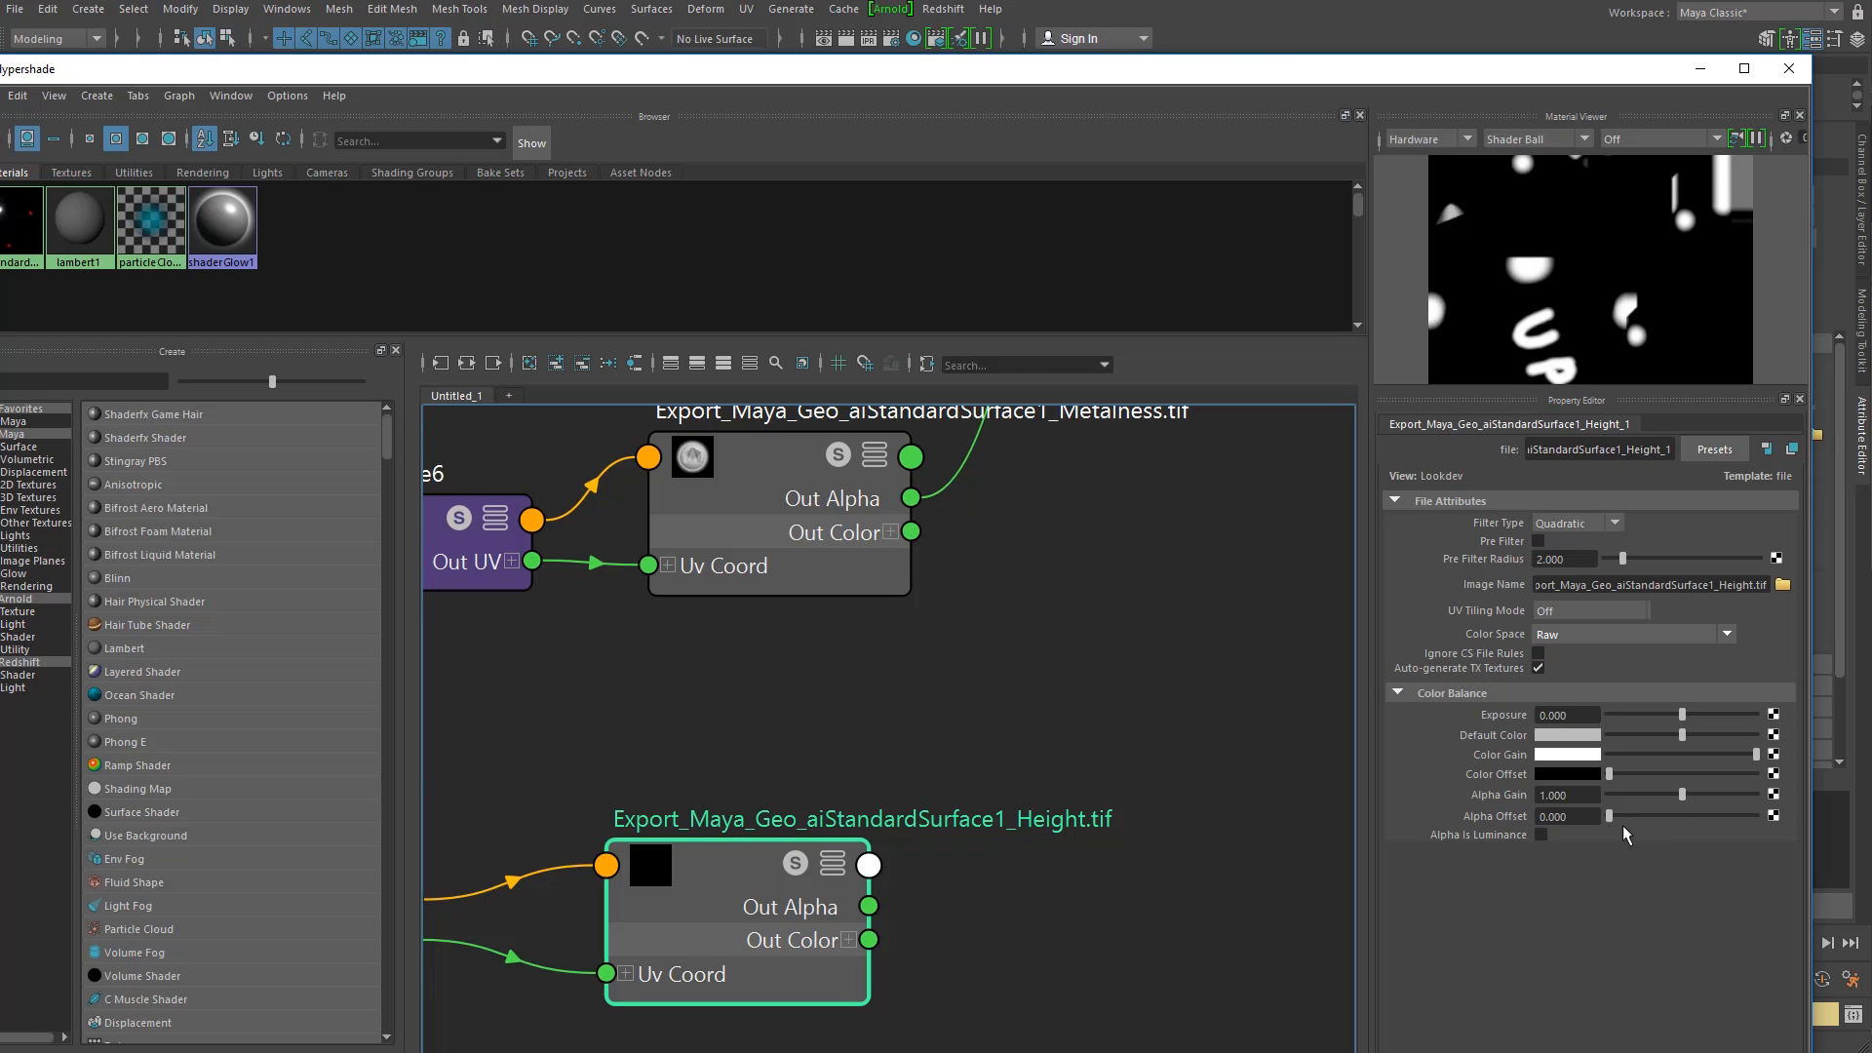
# Step: Examine the attributes of the aiStandardSurface1 material and its aiStandardSurface1SG shading group, including the shading group's Arnold section
pyautogui.scroll(-3, 962, 739)
pyautogui.keyDown('alt'); pyautogui.moveTo(961, 739); pyautogui.dragTo(916, 823, button='middle'); pyautogui.keyUp('alt')
pyautogui.scroll(-1, 936, 799)
pyautogui.scroll(1, 942, 780)
pyautogui.click(1033, 438)
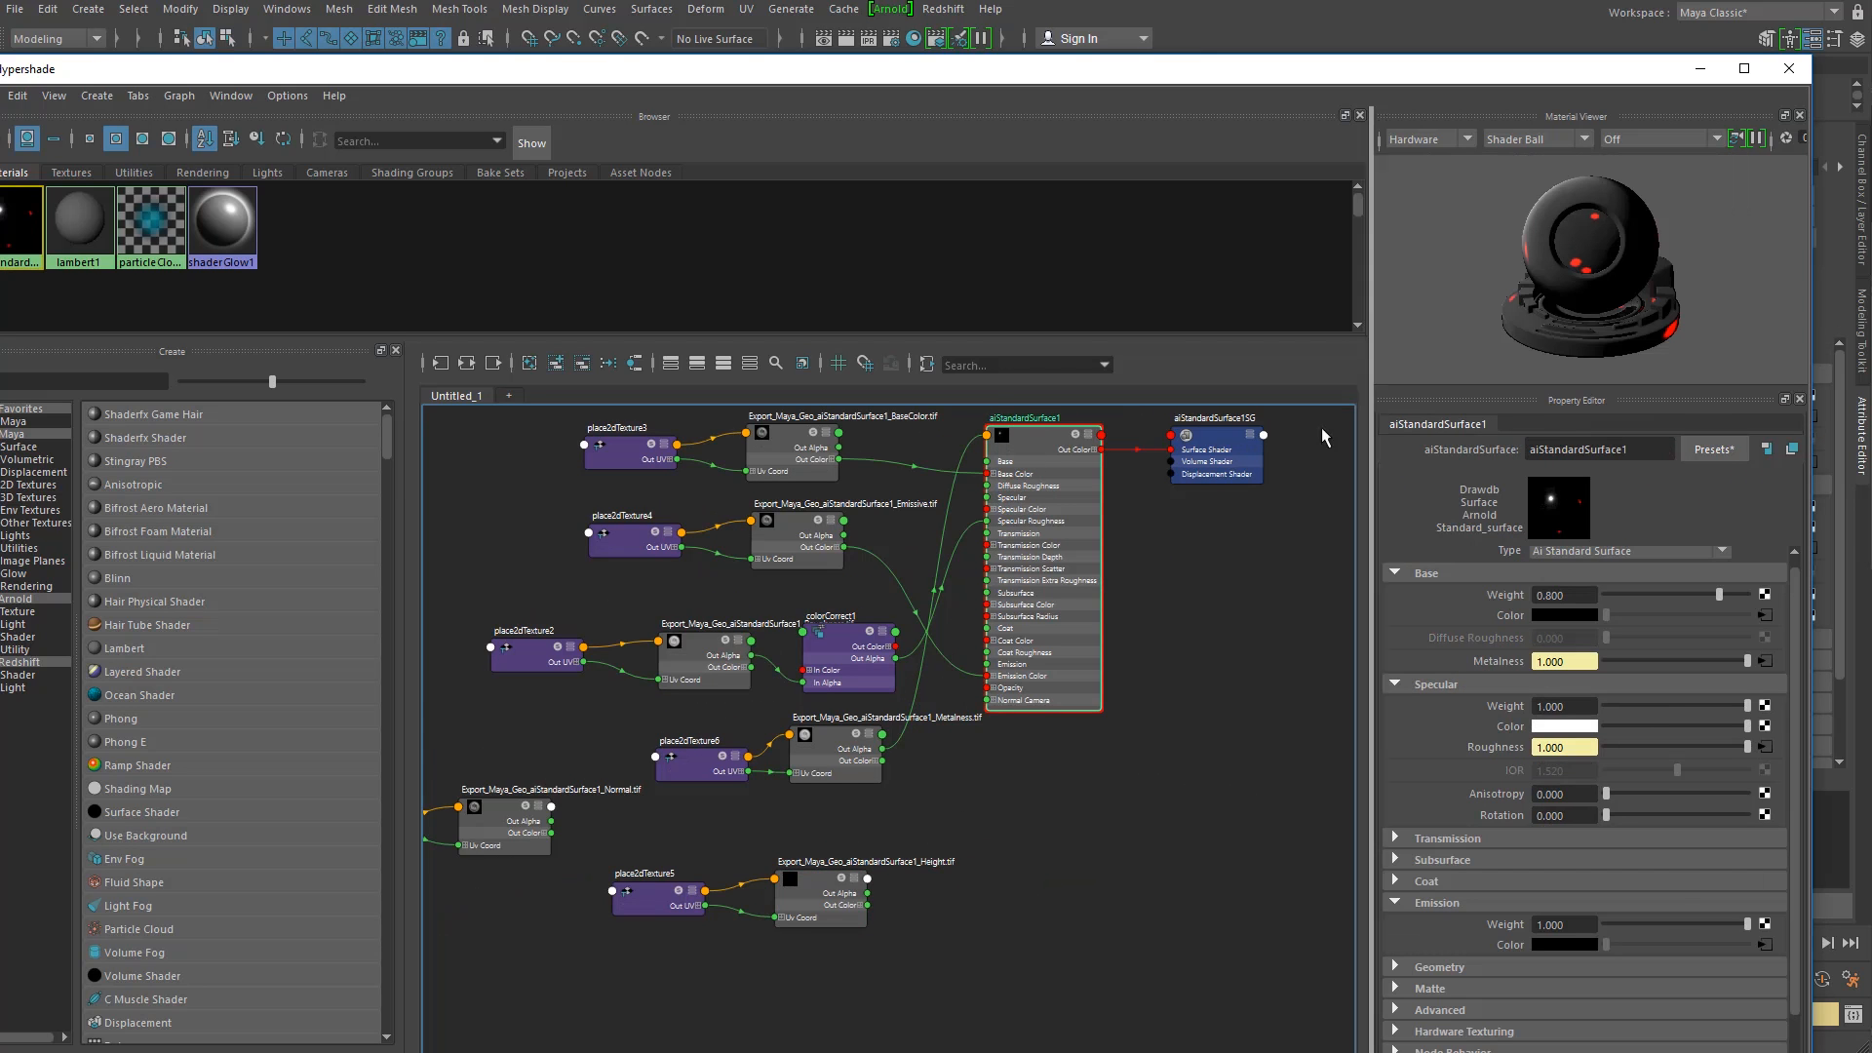
pyautogui.click(1203, 445)
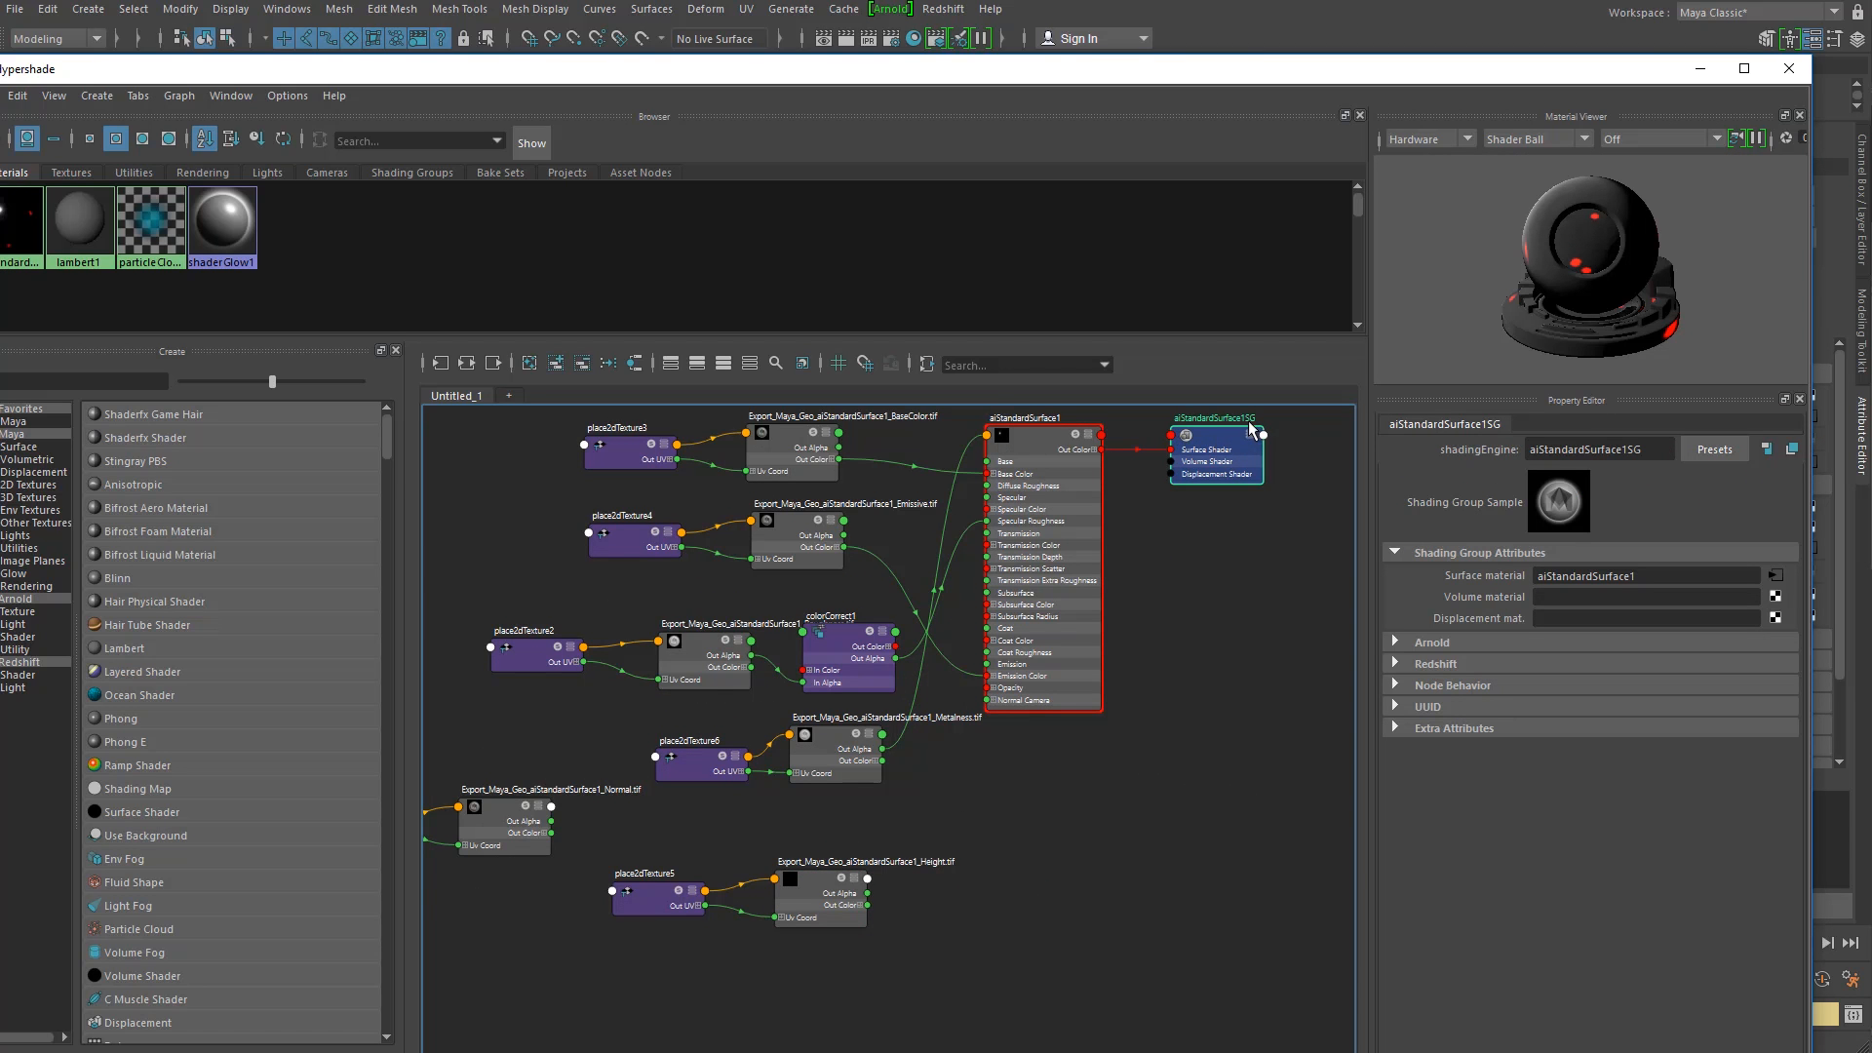
pyautogui.scroll(5, 1251, 432)
pyautogui.scroll(-3, 1122, 458)
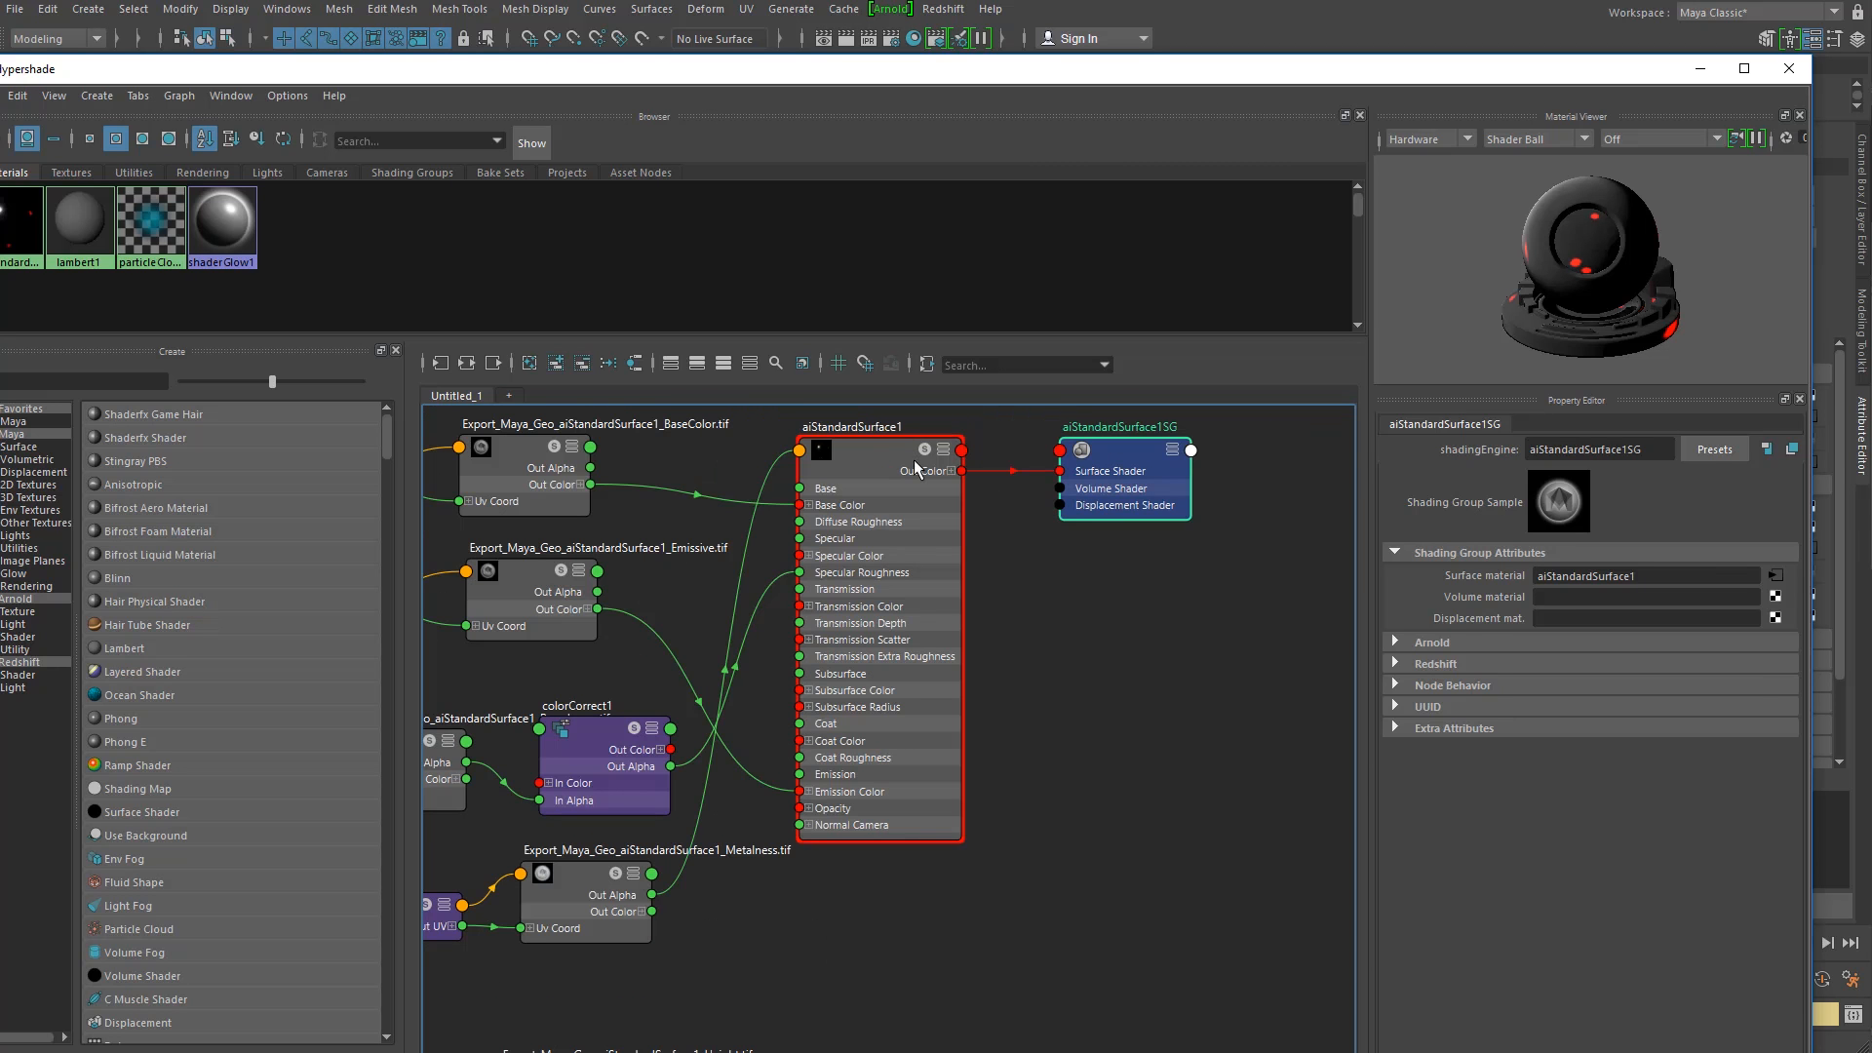
pyautogui.click(865, 454)
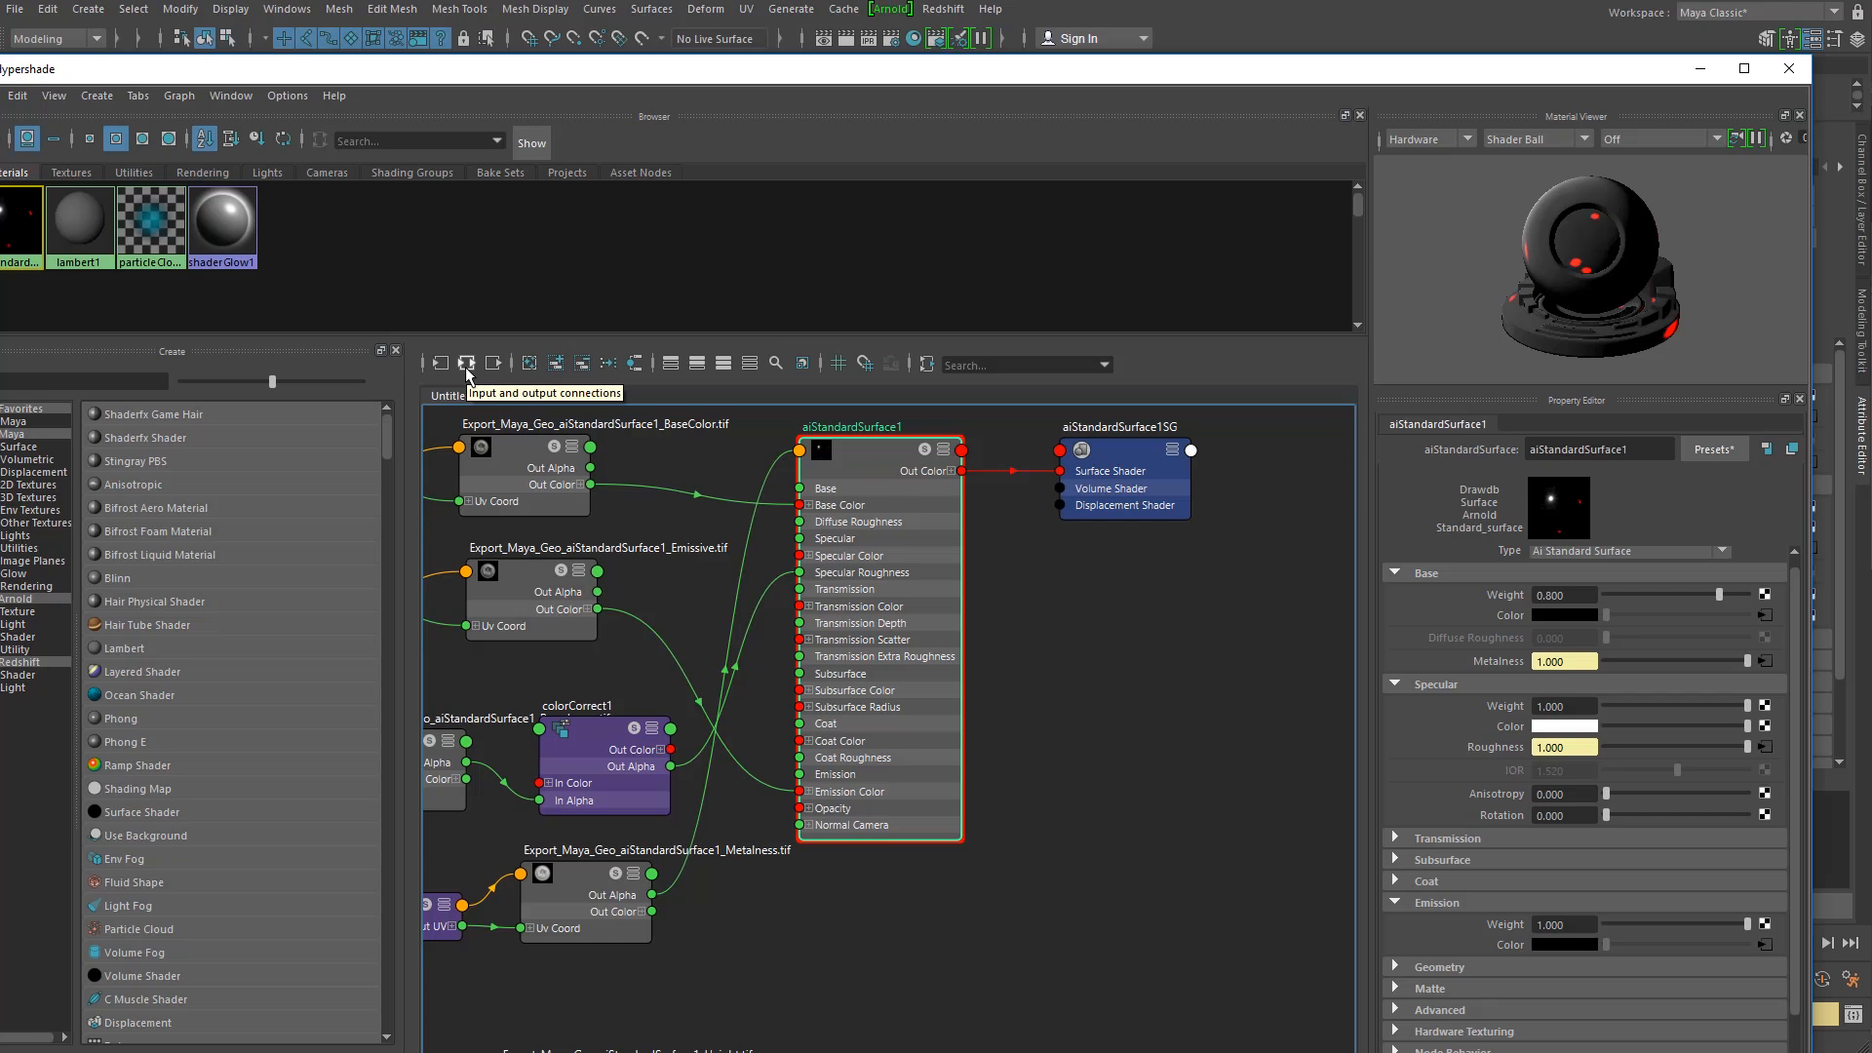
pyautogui.moveTo(1131, 448); pyautogui.dragTo(1134, 459)
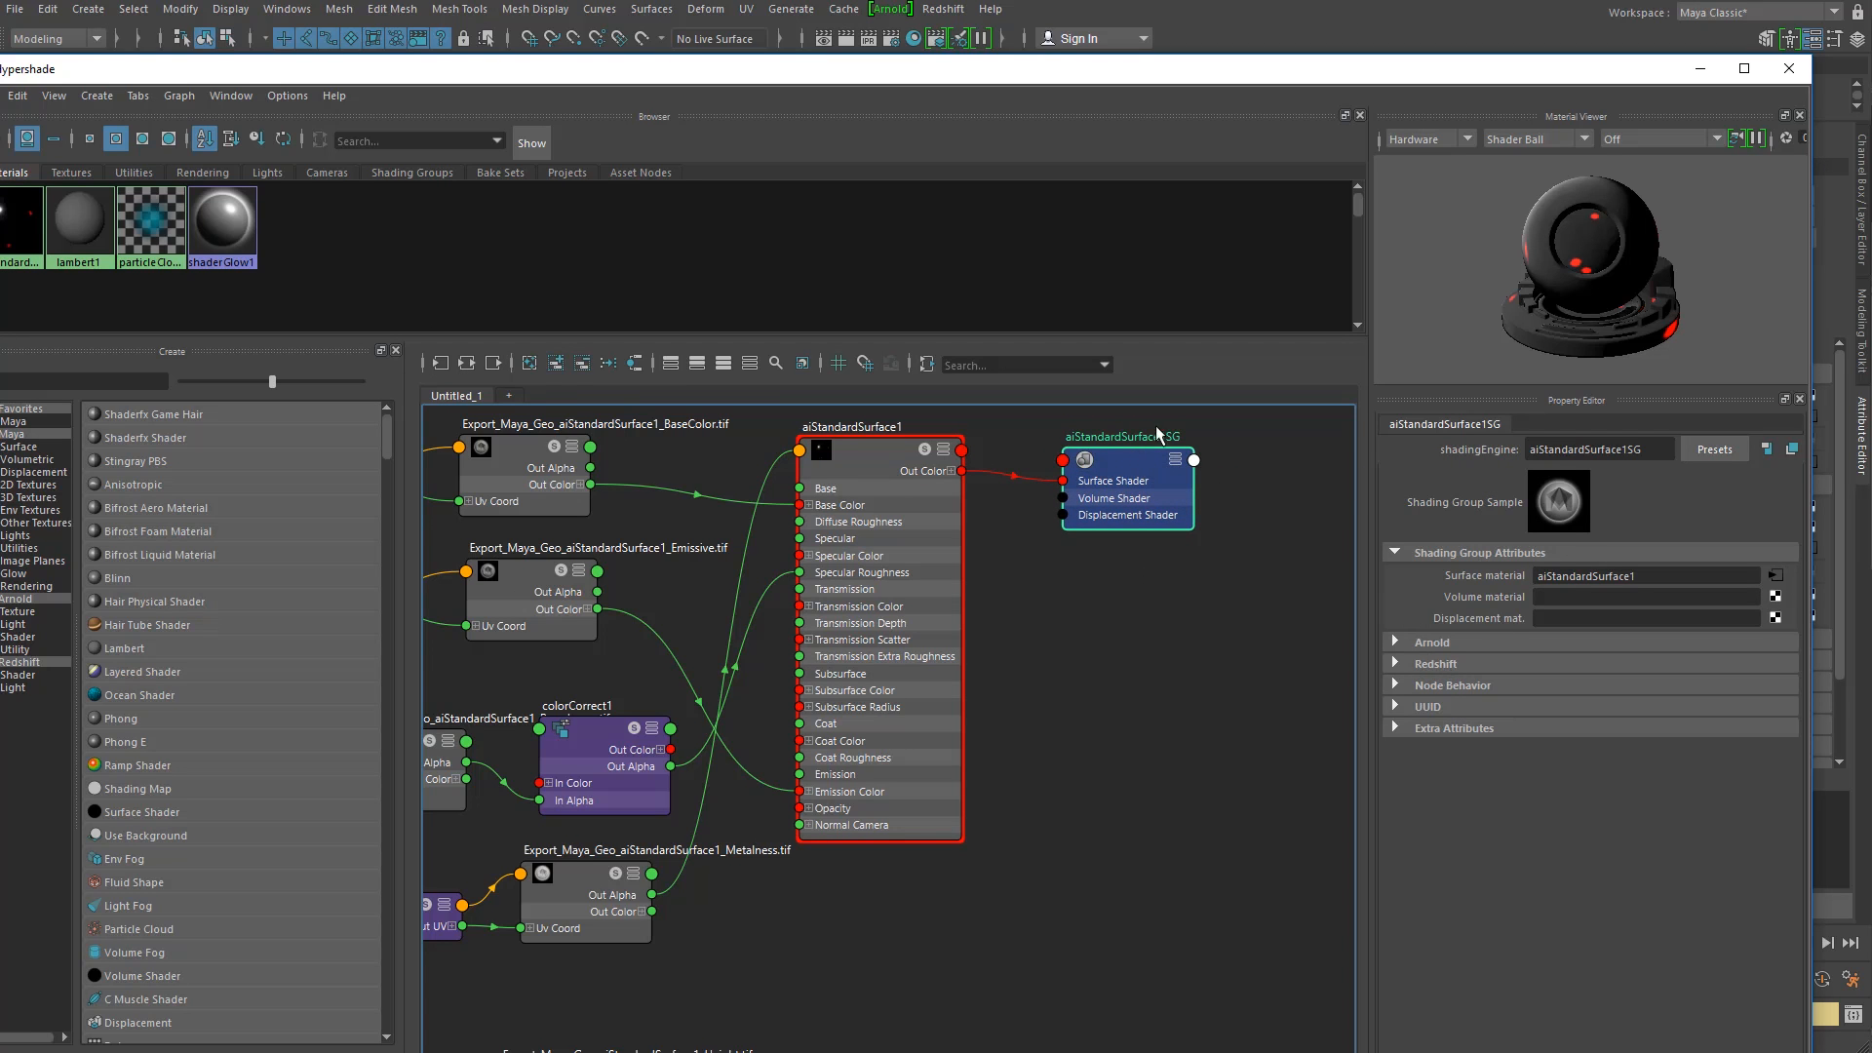
pyautogui.click(1397, 644)
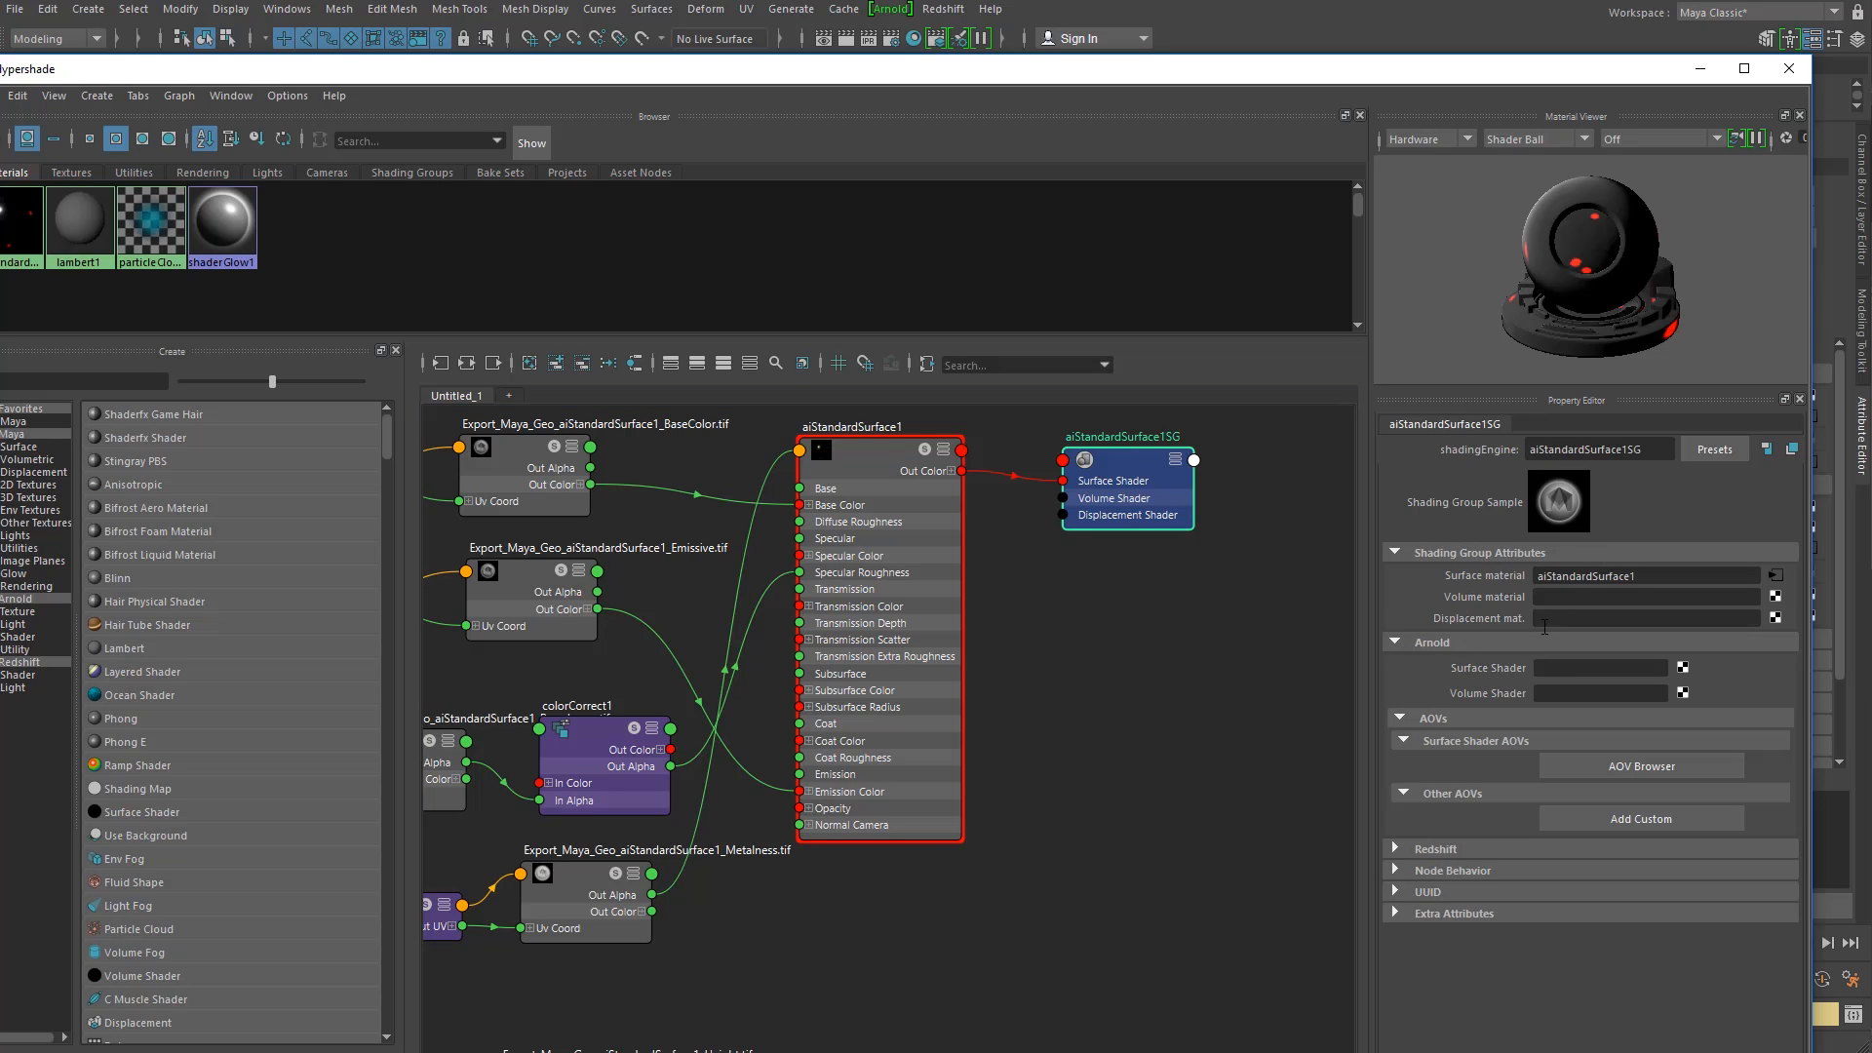
# Step: Move the Height file texture nearer to the material and connect it to the displacement material of the aiStandardSurface1SG shading group
pyautogui.scroll(-4, 1082, 758)
pyautogui.click(766, 959)
pyautogui.moveTo(766, 953); pyautogui.dragTo(805, 919)
pyautogui.scroll(2, 840, 920)
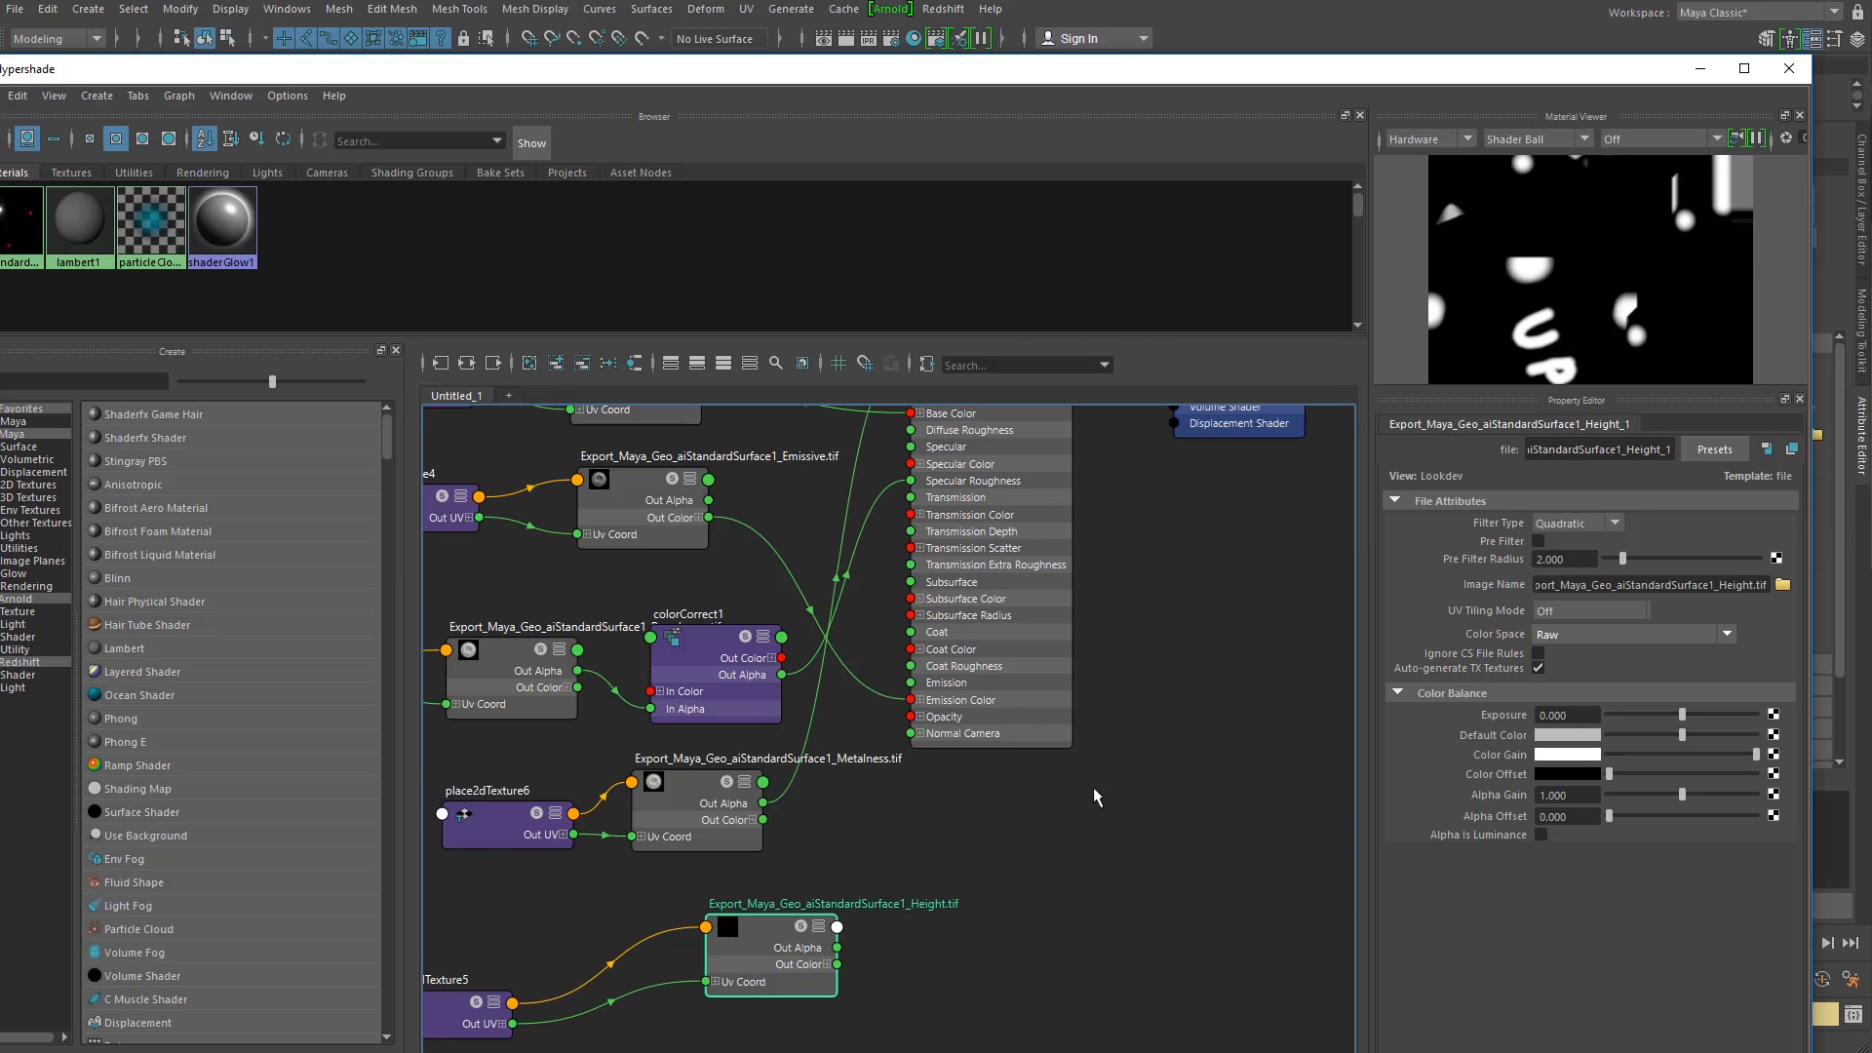
pyautogui.scroll(-2, 1165, 746)
pyautogui.click(1225, 478)
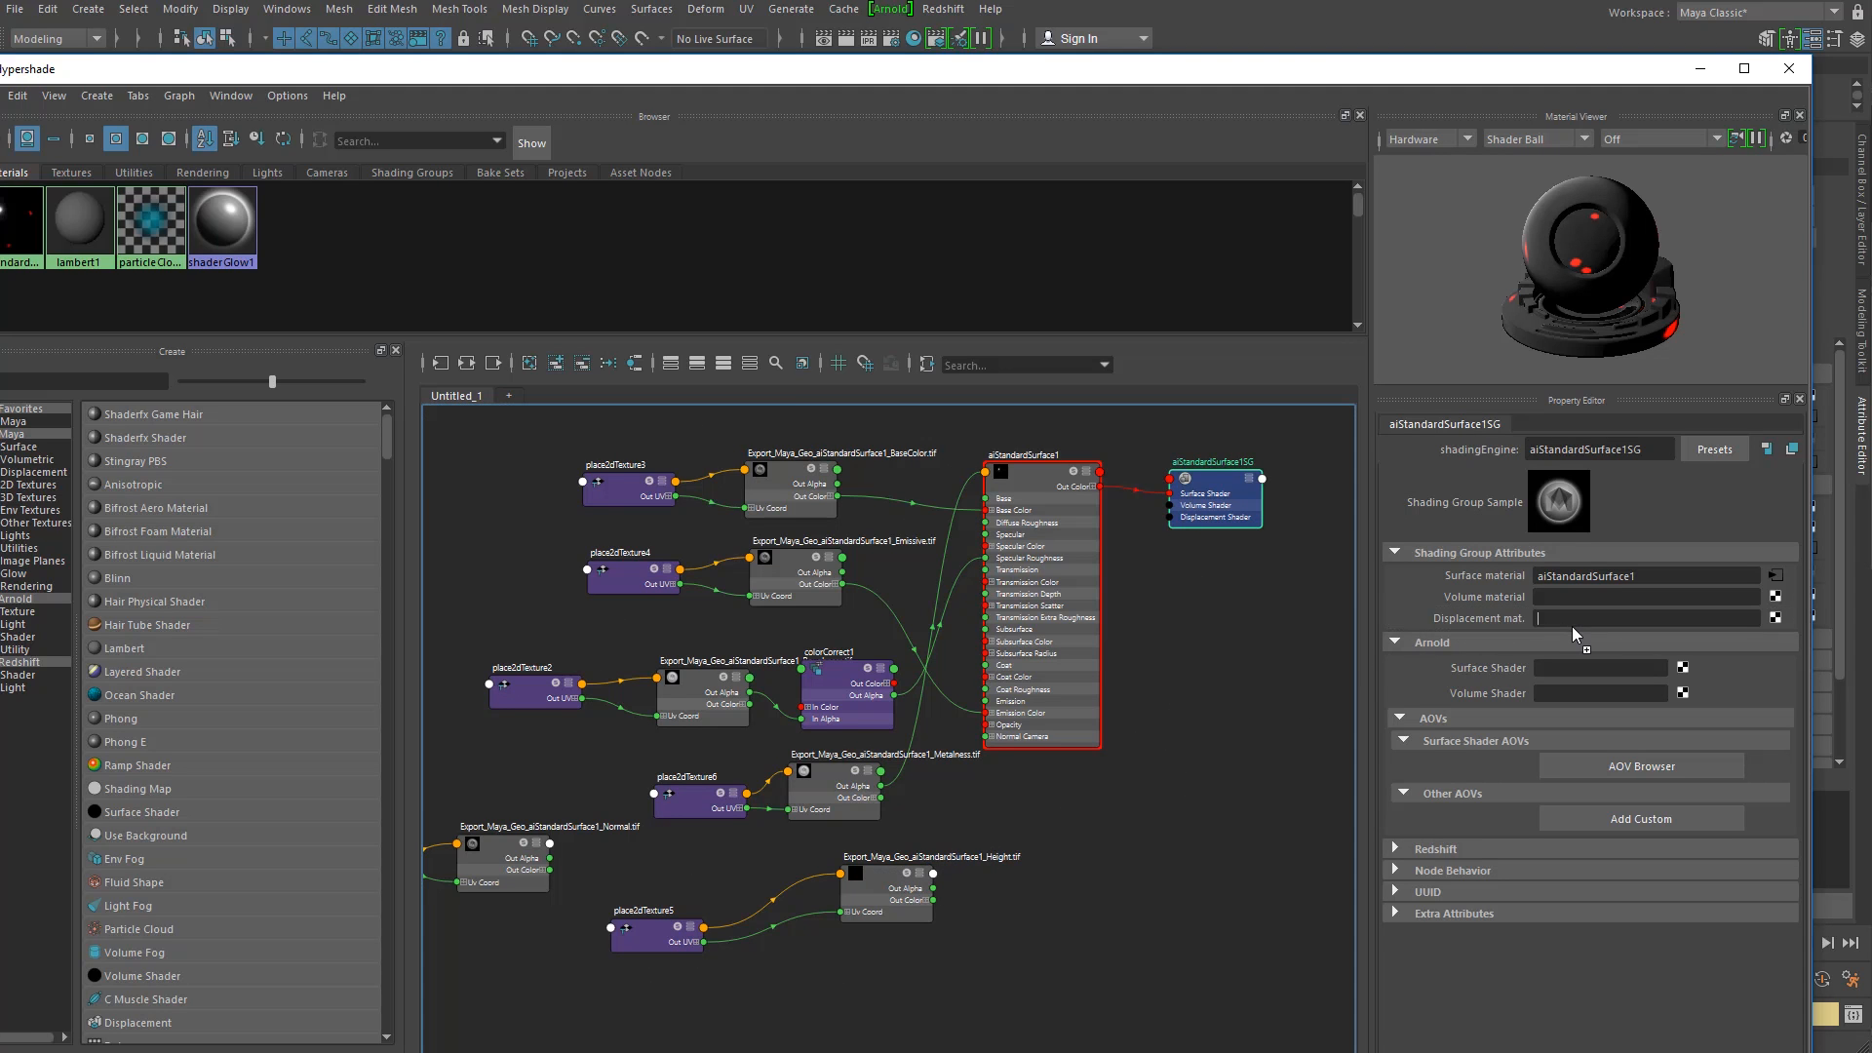
pyautogui.moveTo(1573, 627); pyautogui.dragTo(1462, 627, button='middle')
pyautogui.moveTo(1490, 621); pyautogui.dragTo(1489, 621, button='middle')
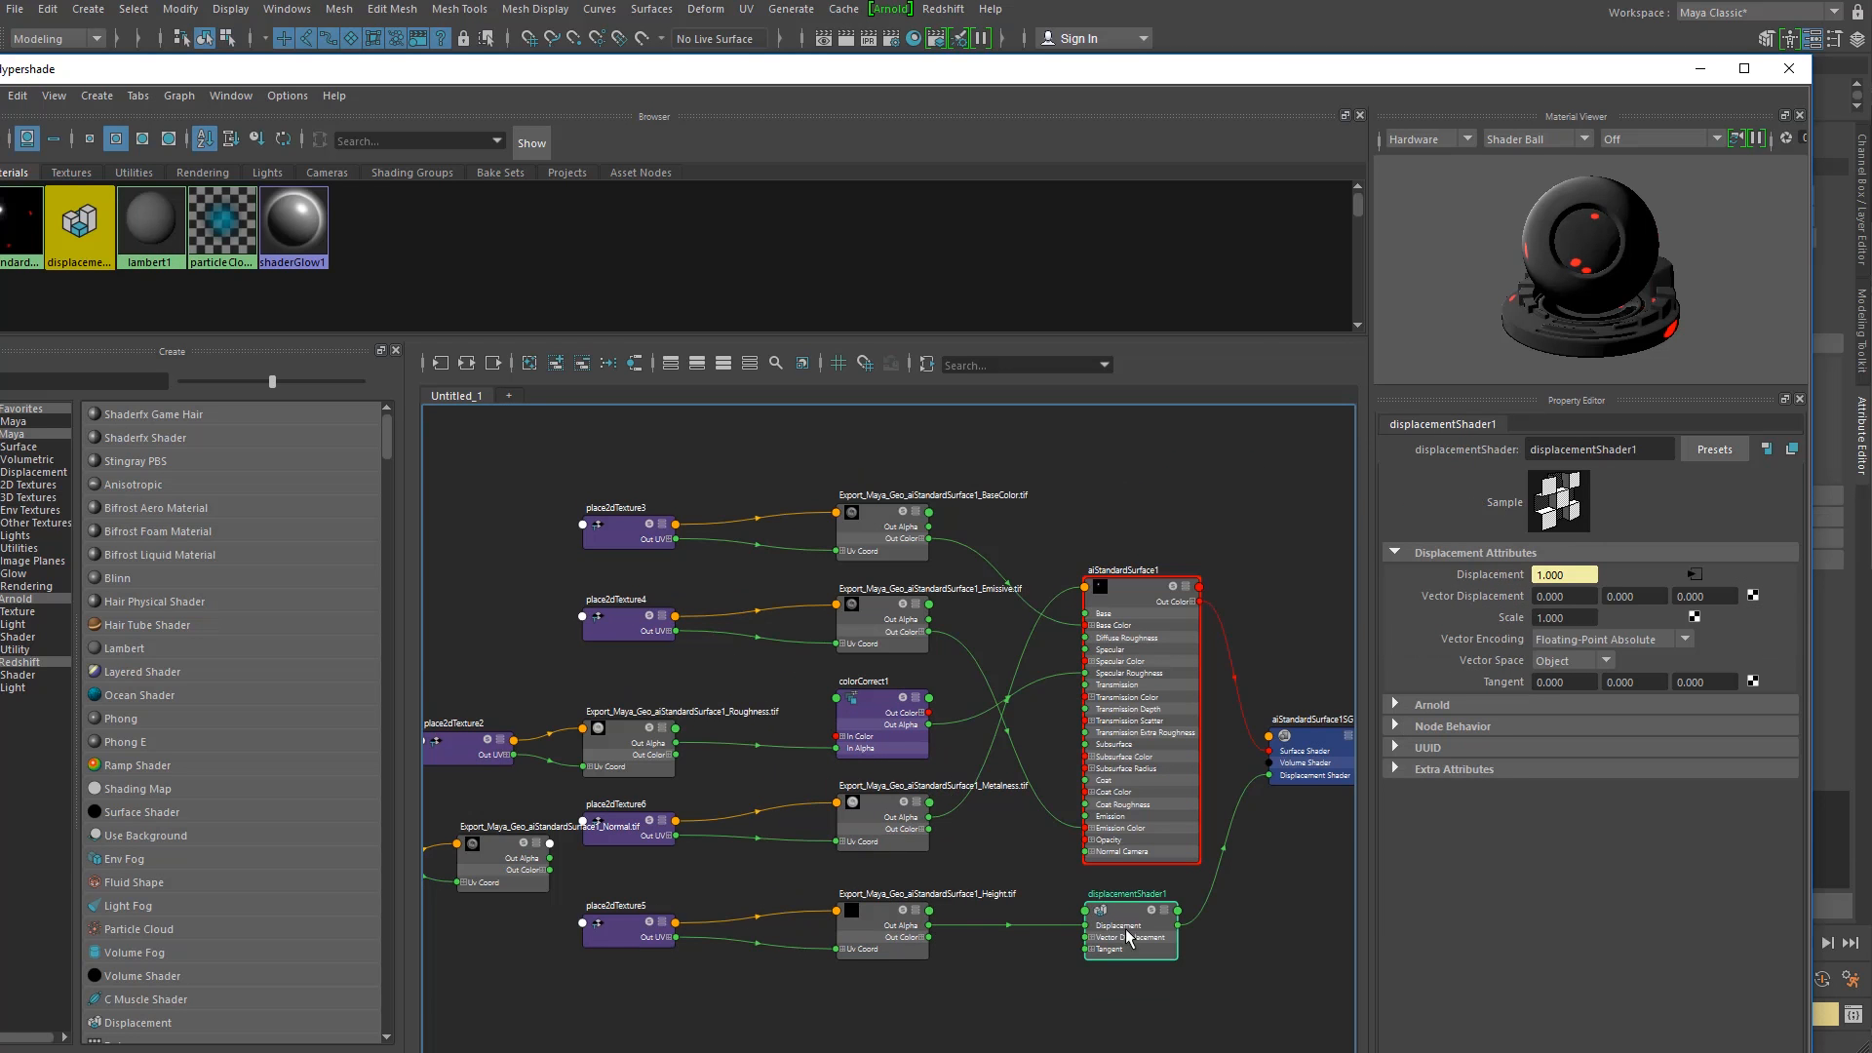
# Step: Reposition the Height file texture and the displacement shader node so they sit slightly lower and closer together in the graph
pyautogui.click(887, 939)
pyautogui.moveTo(887, 939); pyautogui.dragTo(892, 934)
pyautogui.click(1103, 948)
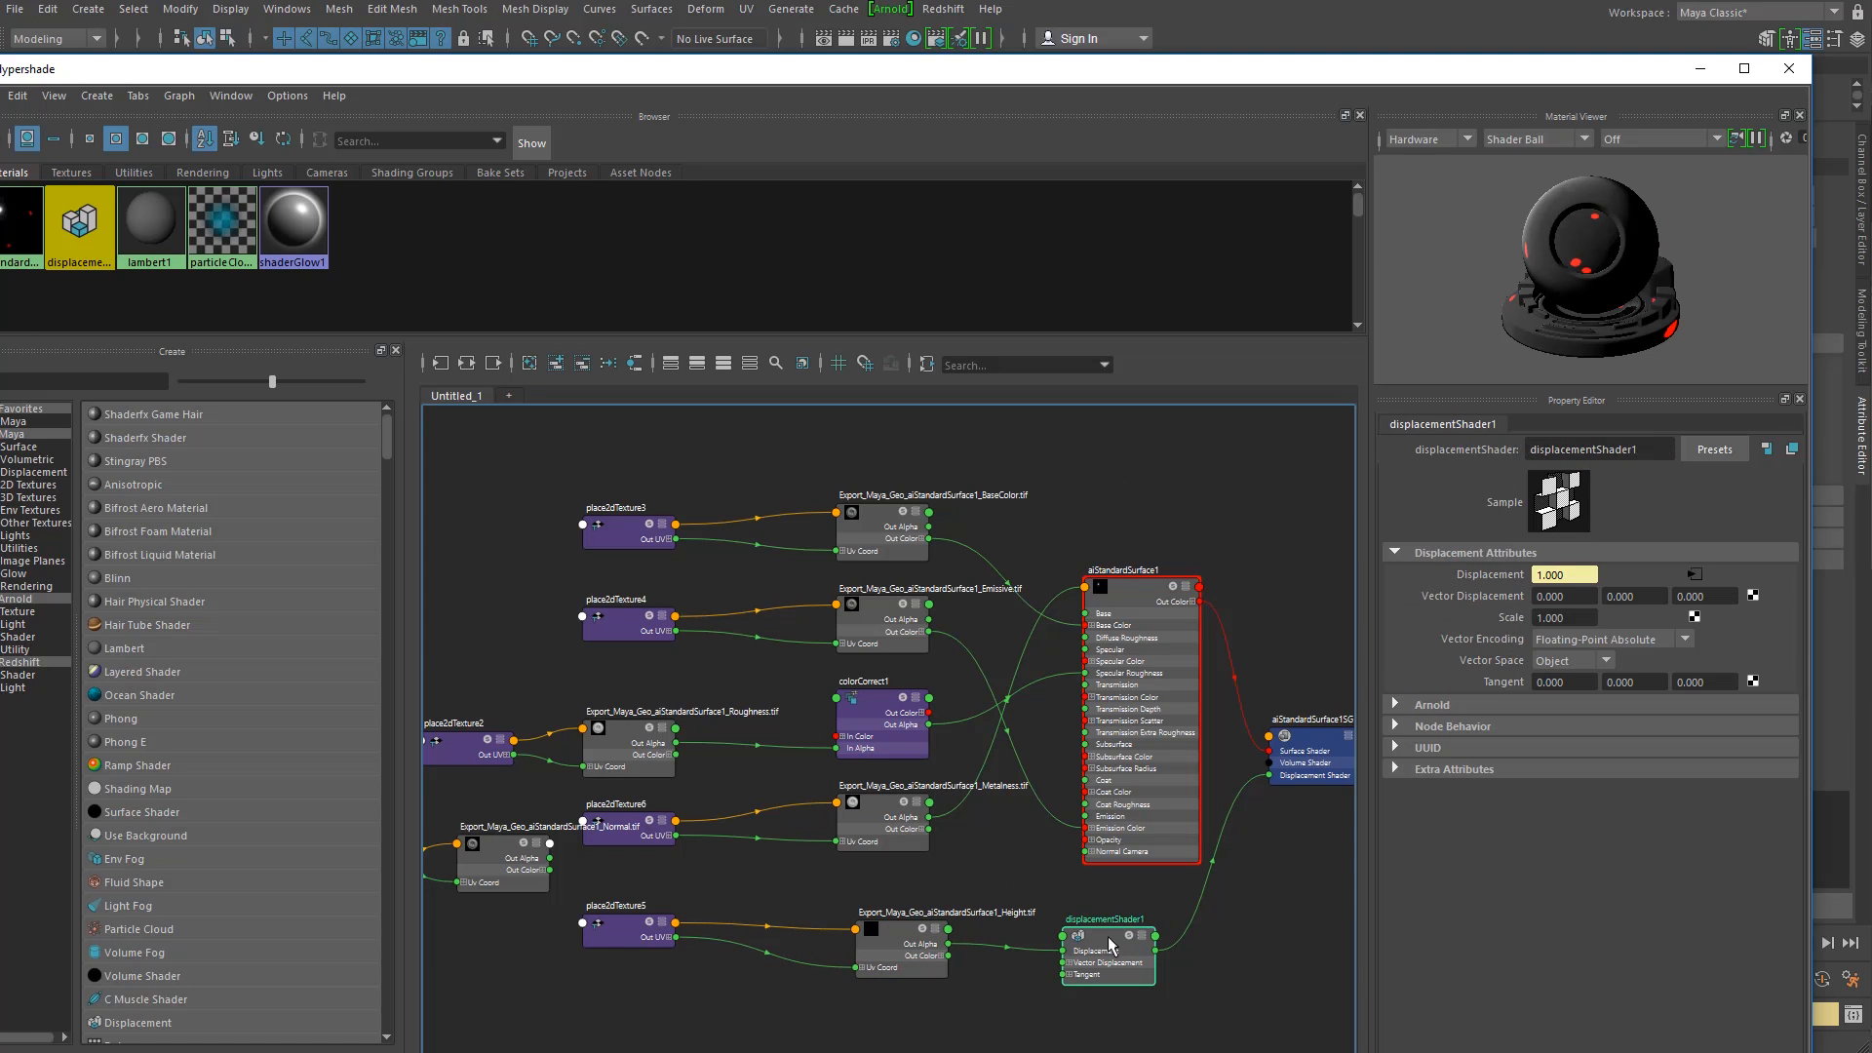
# Step: Examine the displacement shader's Scale value
pyautogui.moveTo(1588, 615); pyautogui.dragTo(1374, 625)
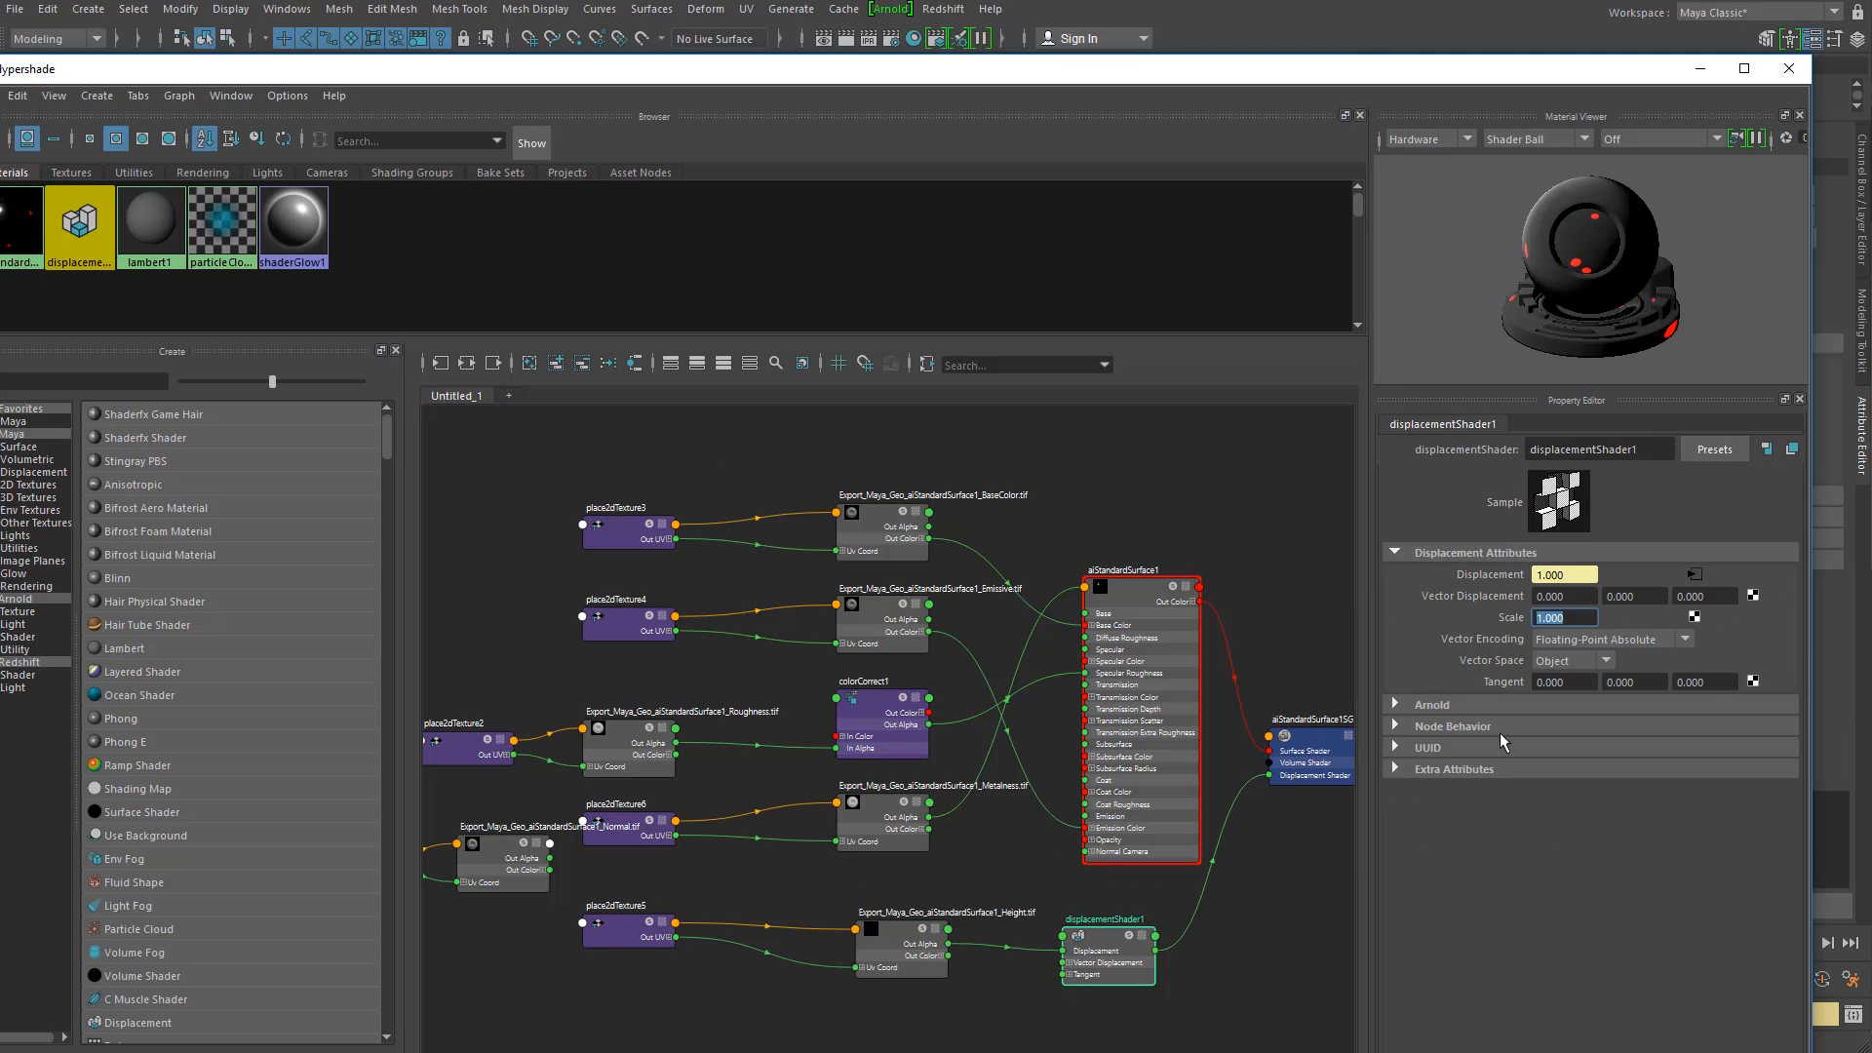
pyautogui.click(1591, 619)
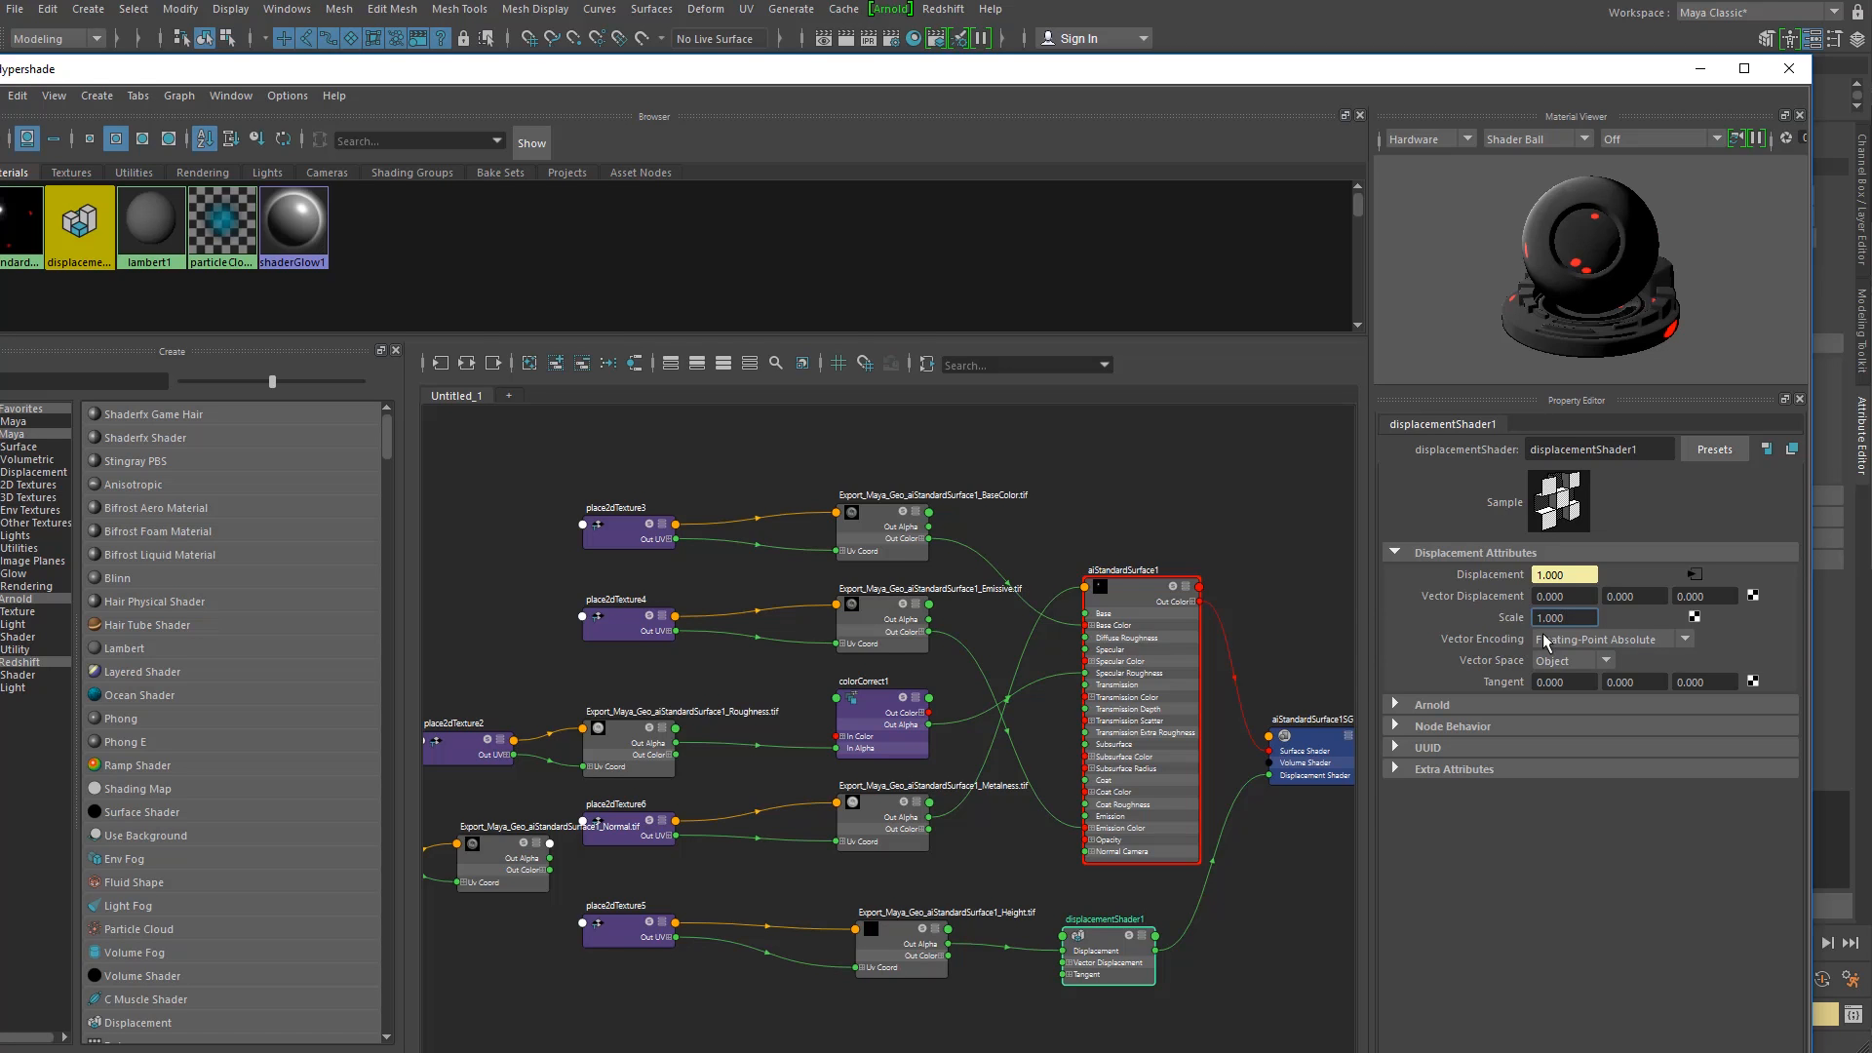
pyautogui.moveTo(1566, 617); pyautogui.dragTo(1473, 620)
# Step: Enable Alpha Is Luminance on the Height file texture
pyautogui.click(939, 997)
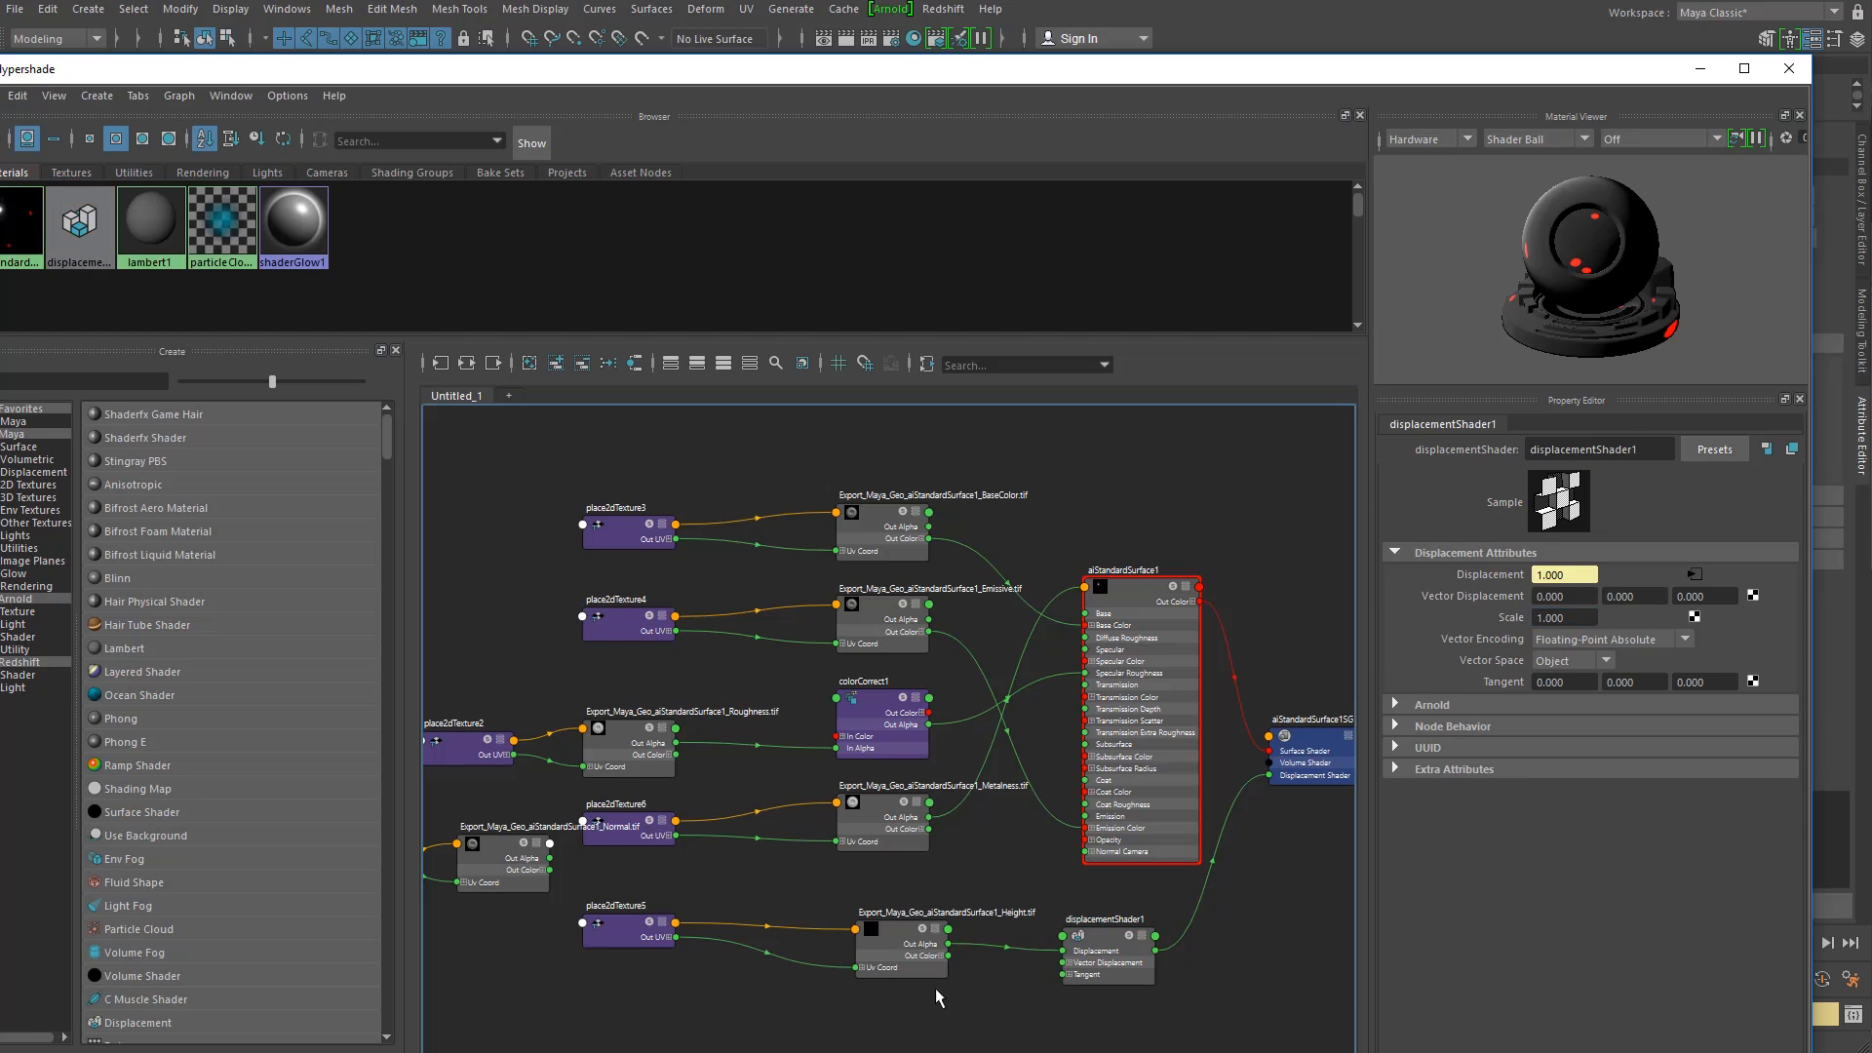
pyautogui.click(890, 938)
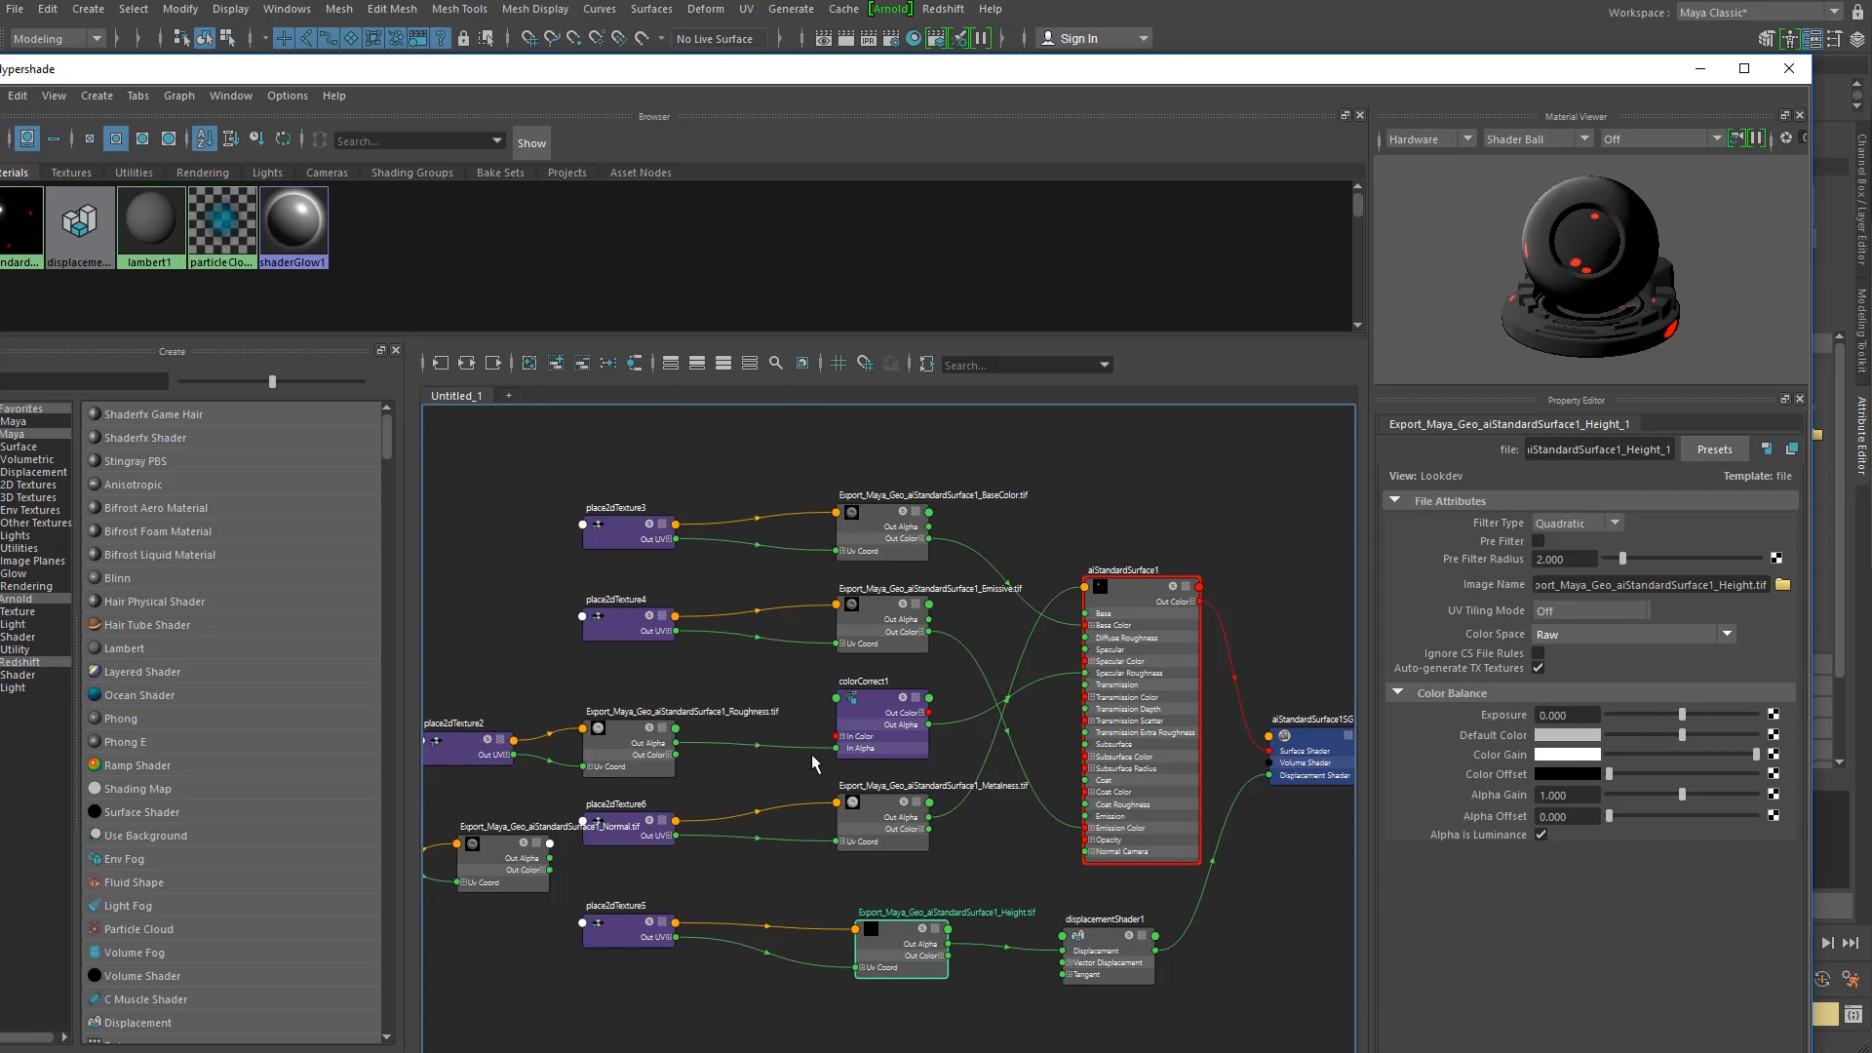
pyautogui.scroll(-2, 815, 764)
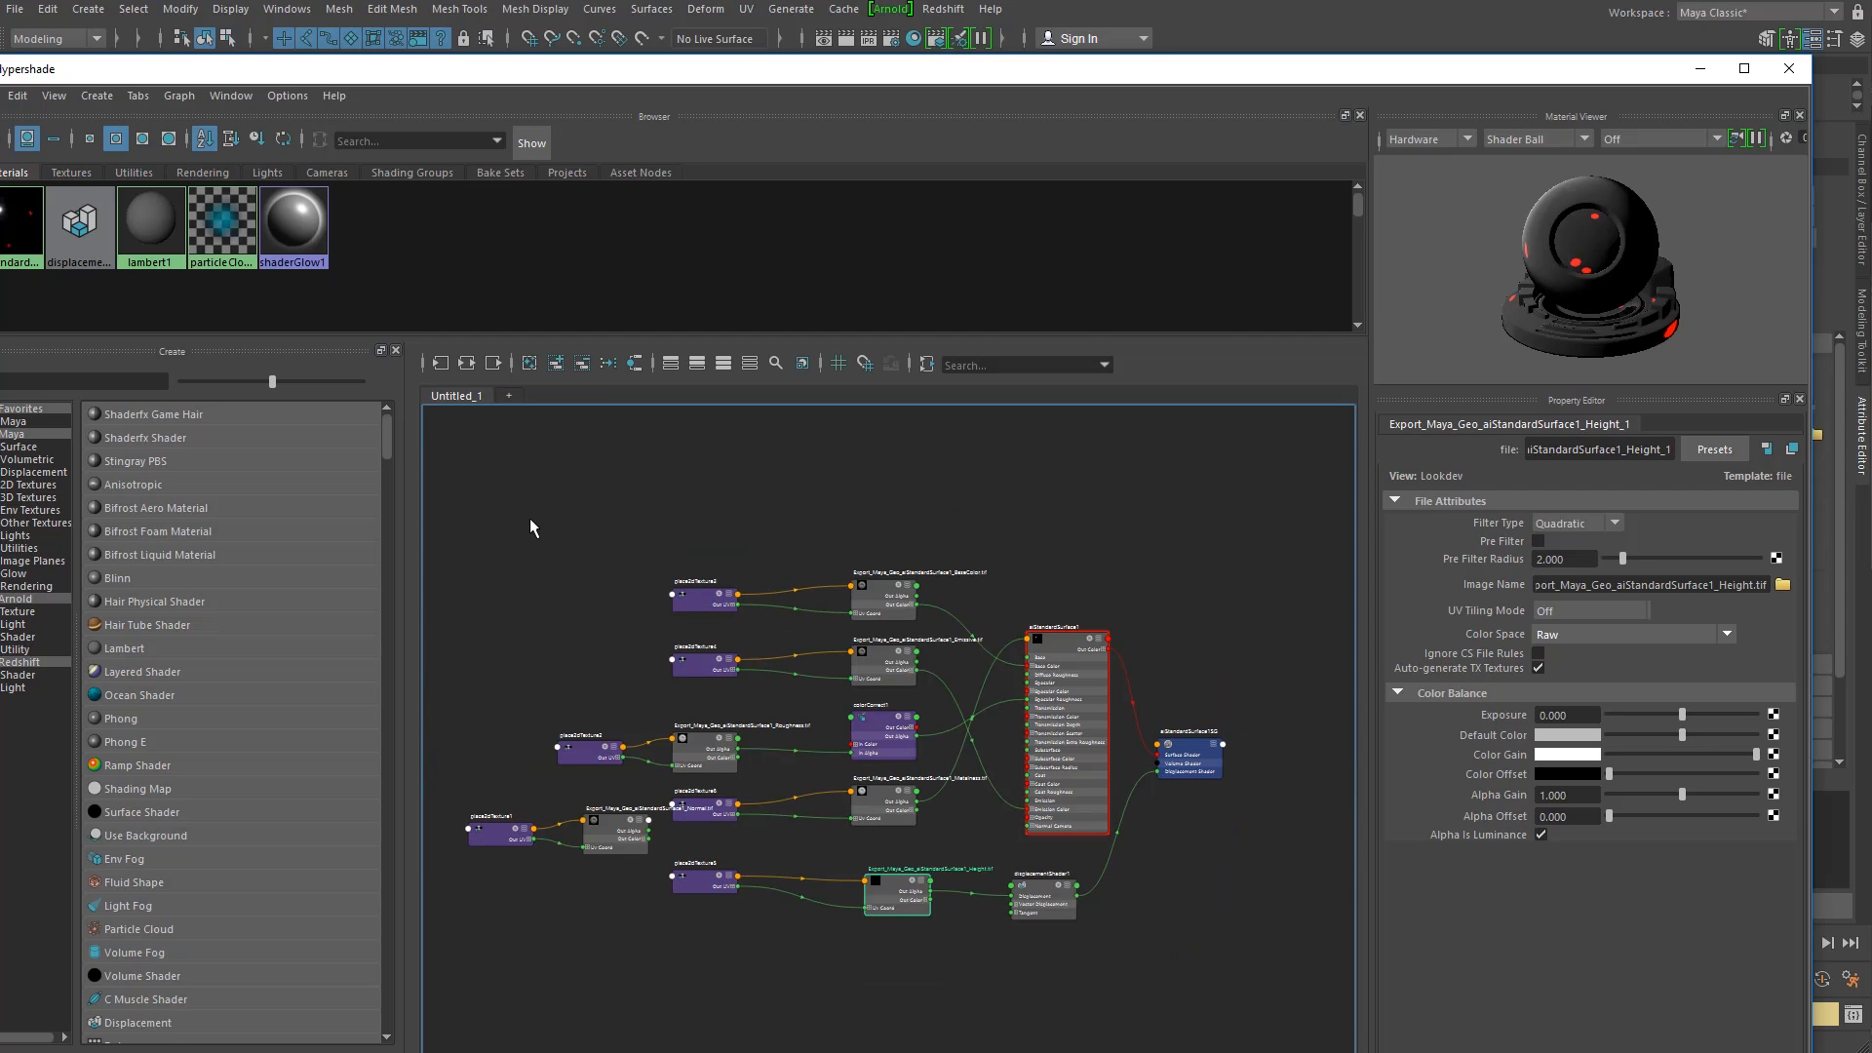
pyautogui.scroll(2, 961, 800)
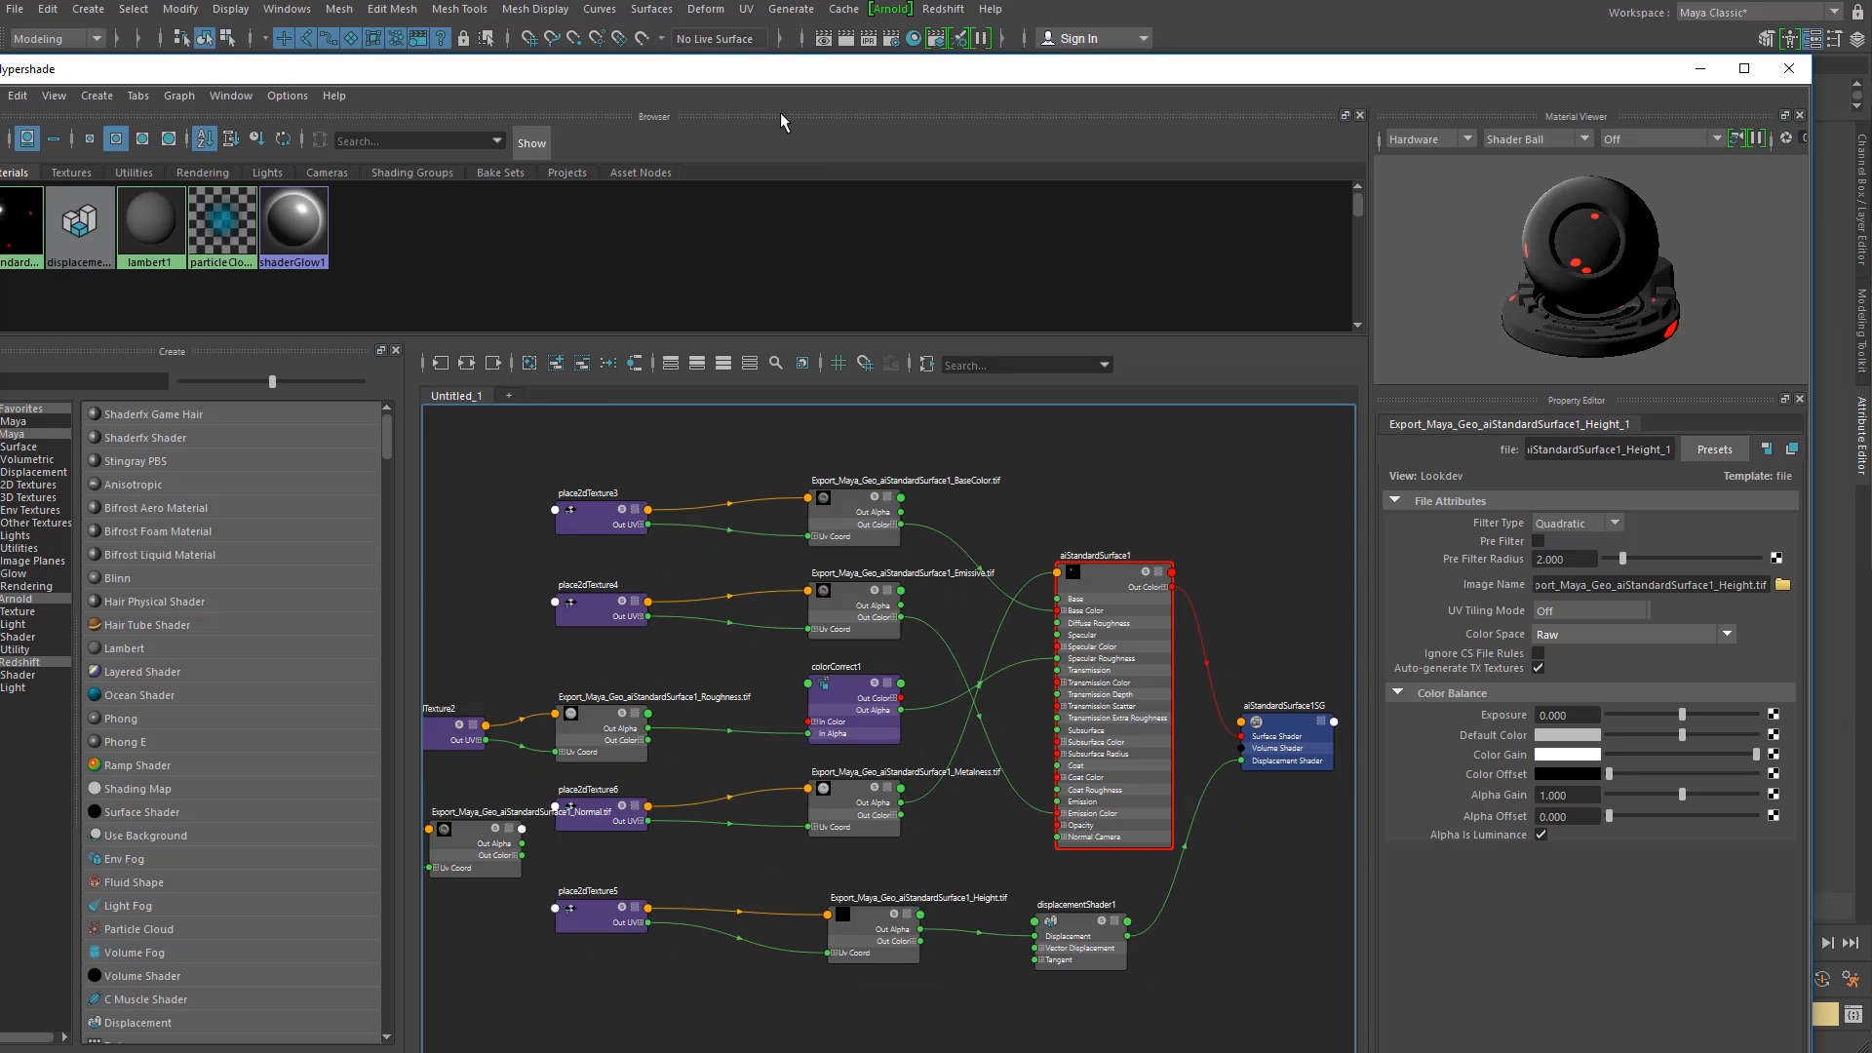
# Step: Save the scene, continuing past the student version notice
pyautogui.moveTo(744, 78); pyautogui.dragTo(767, 74)
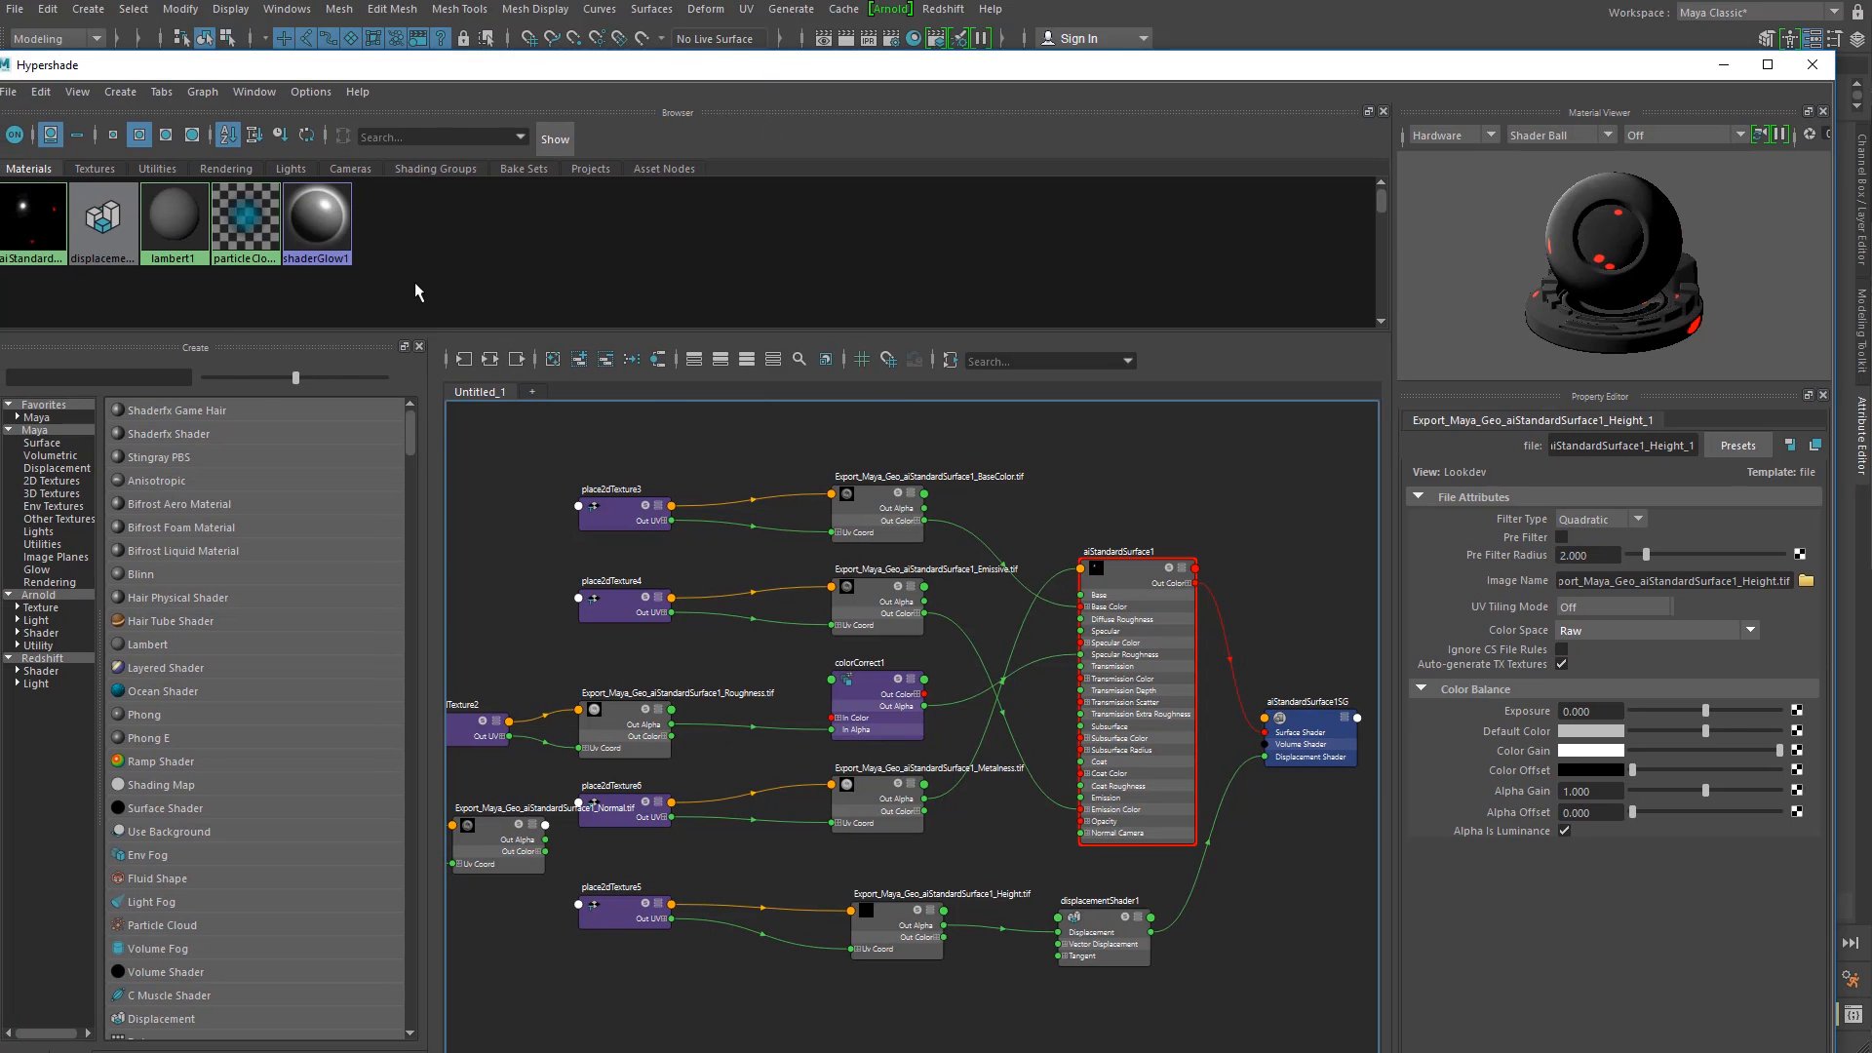
pyautogui.click(15, 9)
pyautogui.click(78, 85)
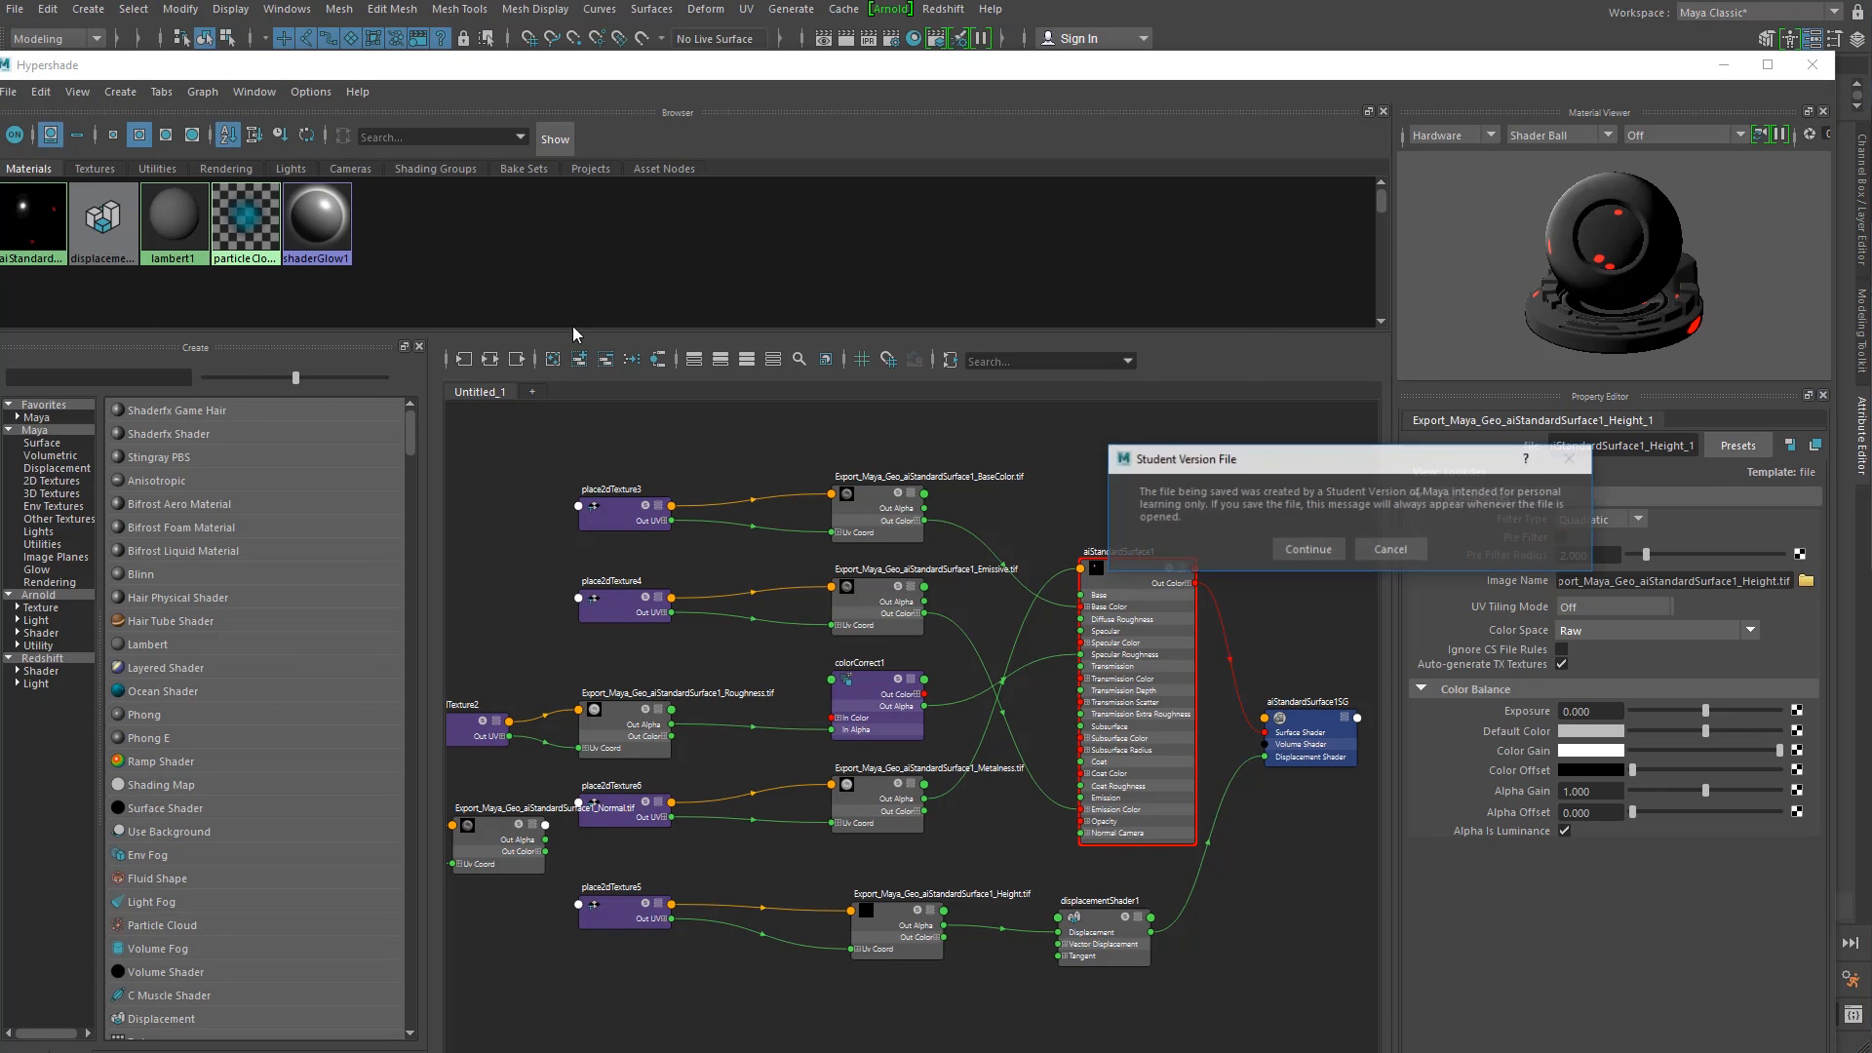
pyautogui.press('Return')
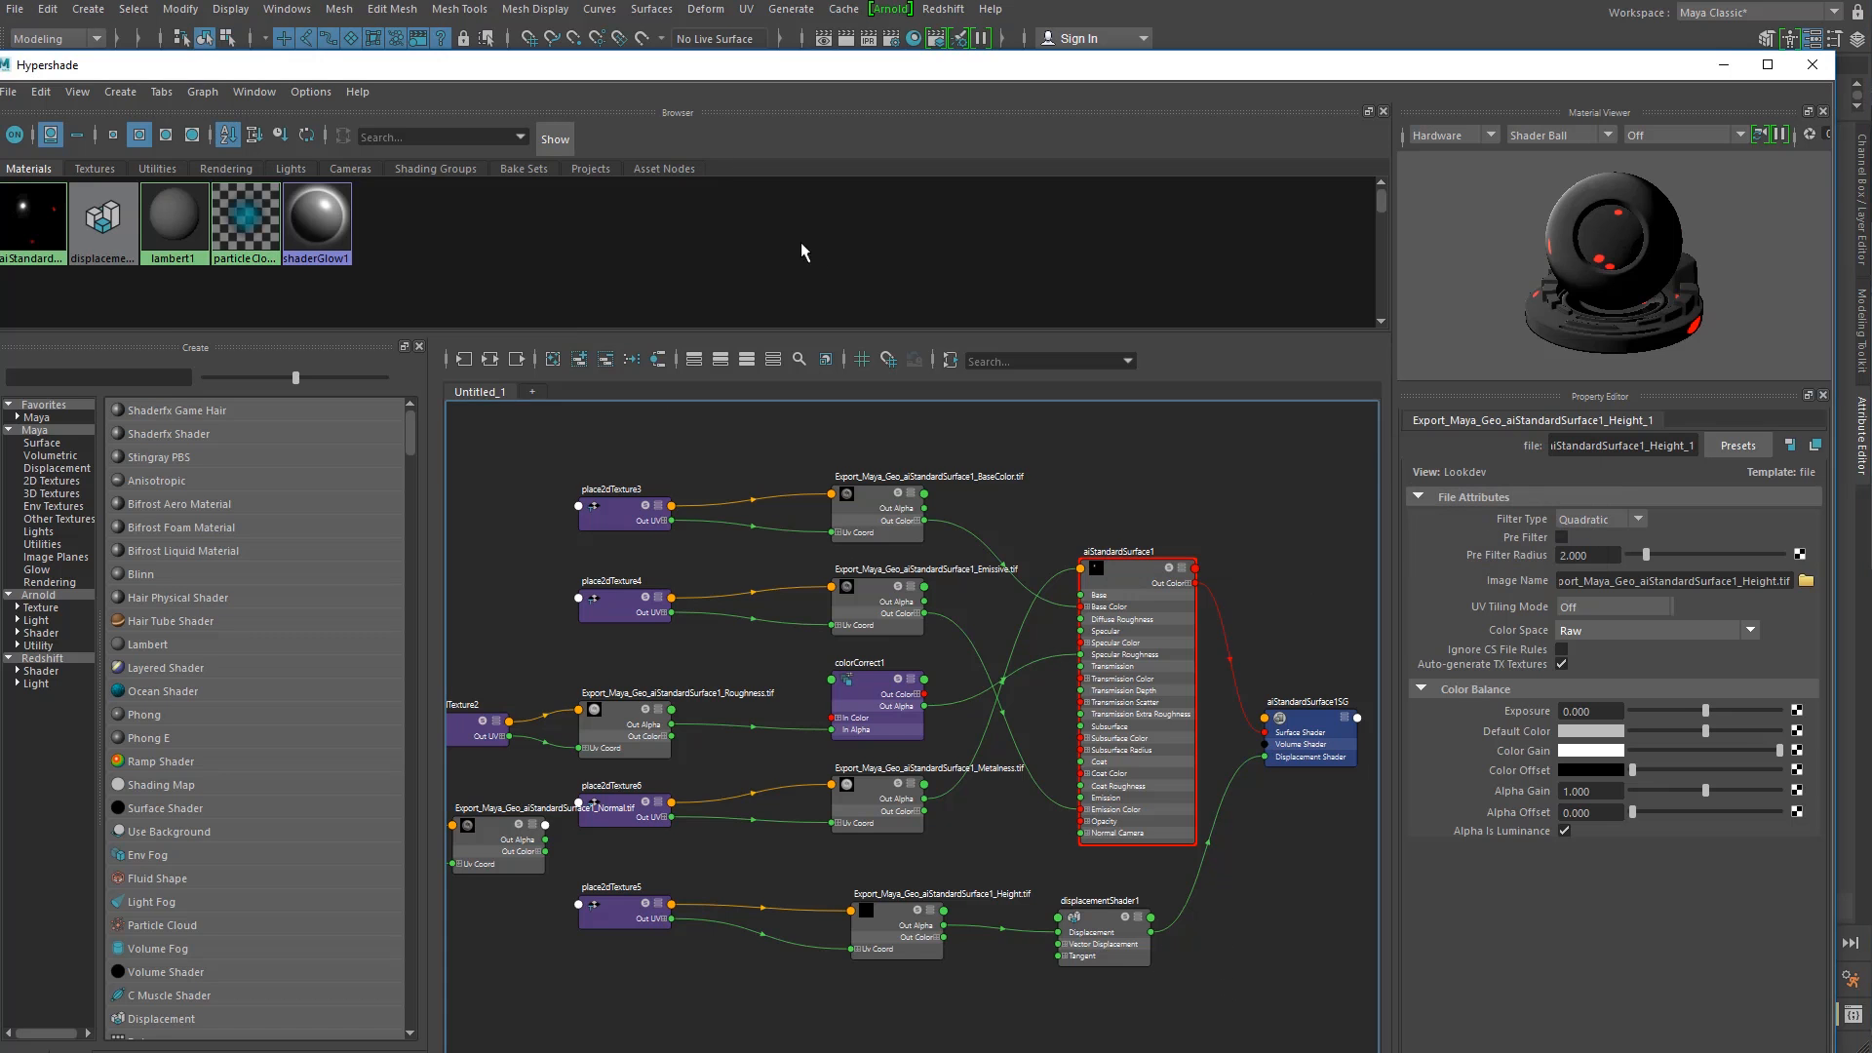
# Step: Move the Hypershade off the main view and turn on hardware texturing in the perspective viewport
pyautogui.moveTo(727, 74); pyautogui.dragTo(1871, 546)
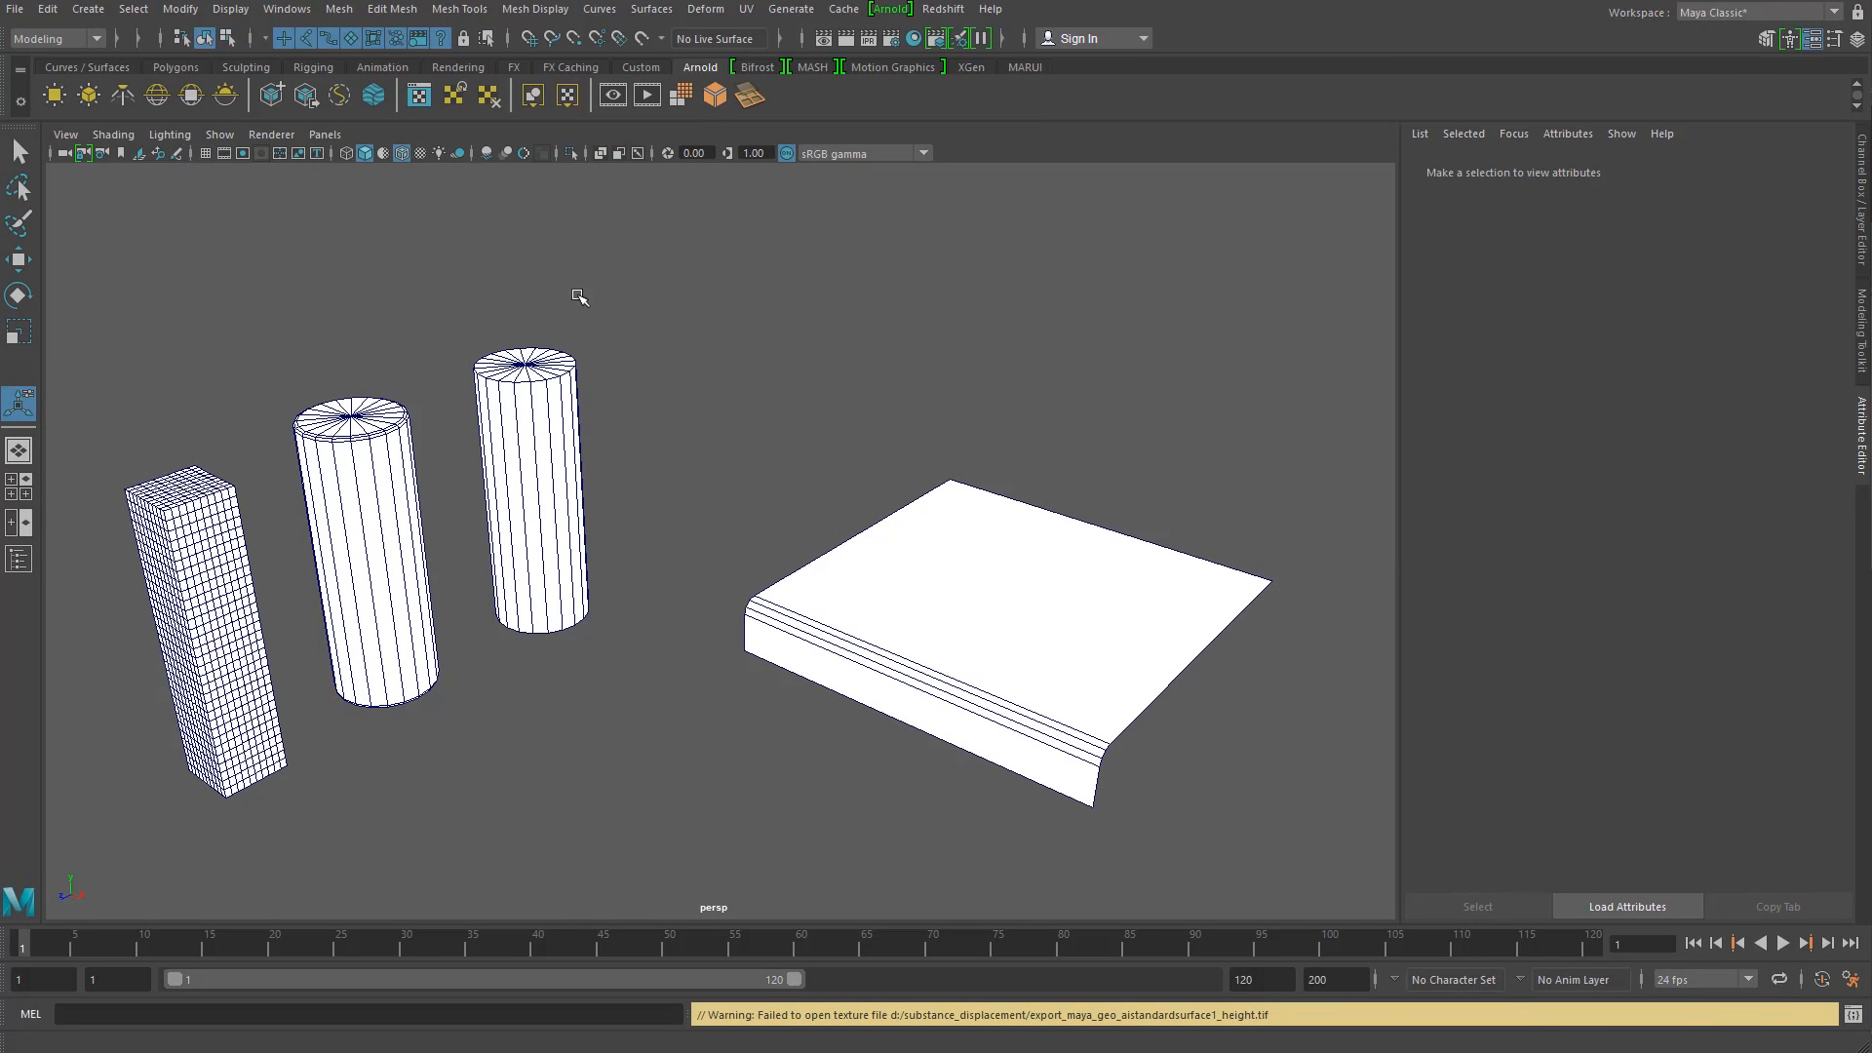
pyautogui.click(113, 134)
pyautogui.click(200, 519)
pyautogui.keyDown('alt'); pyautogui.moveTo(345, 624); pyautogui.dragTo(707, 711, button='right'); pyautogui.keyUp('alt')
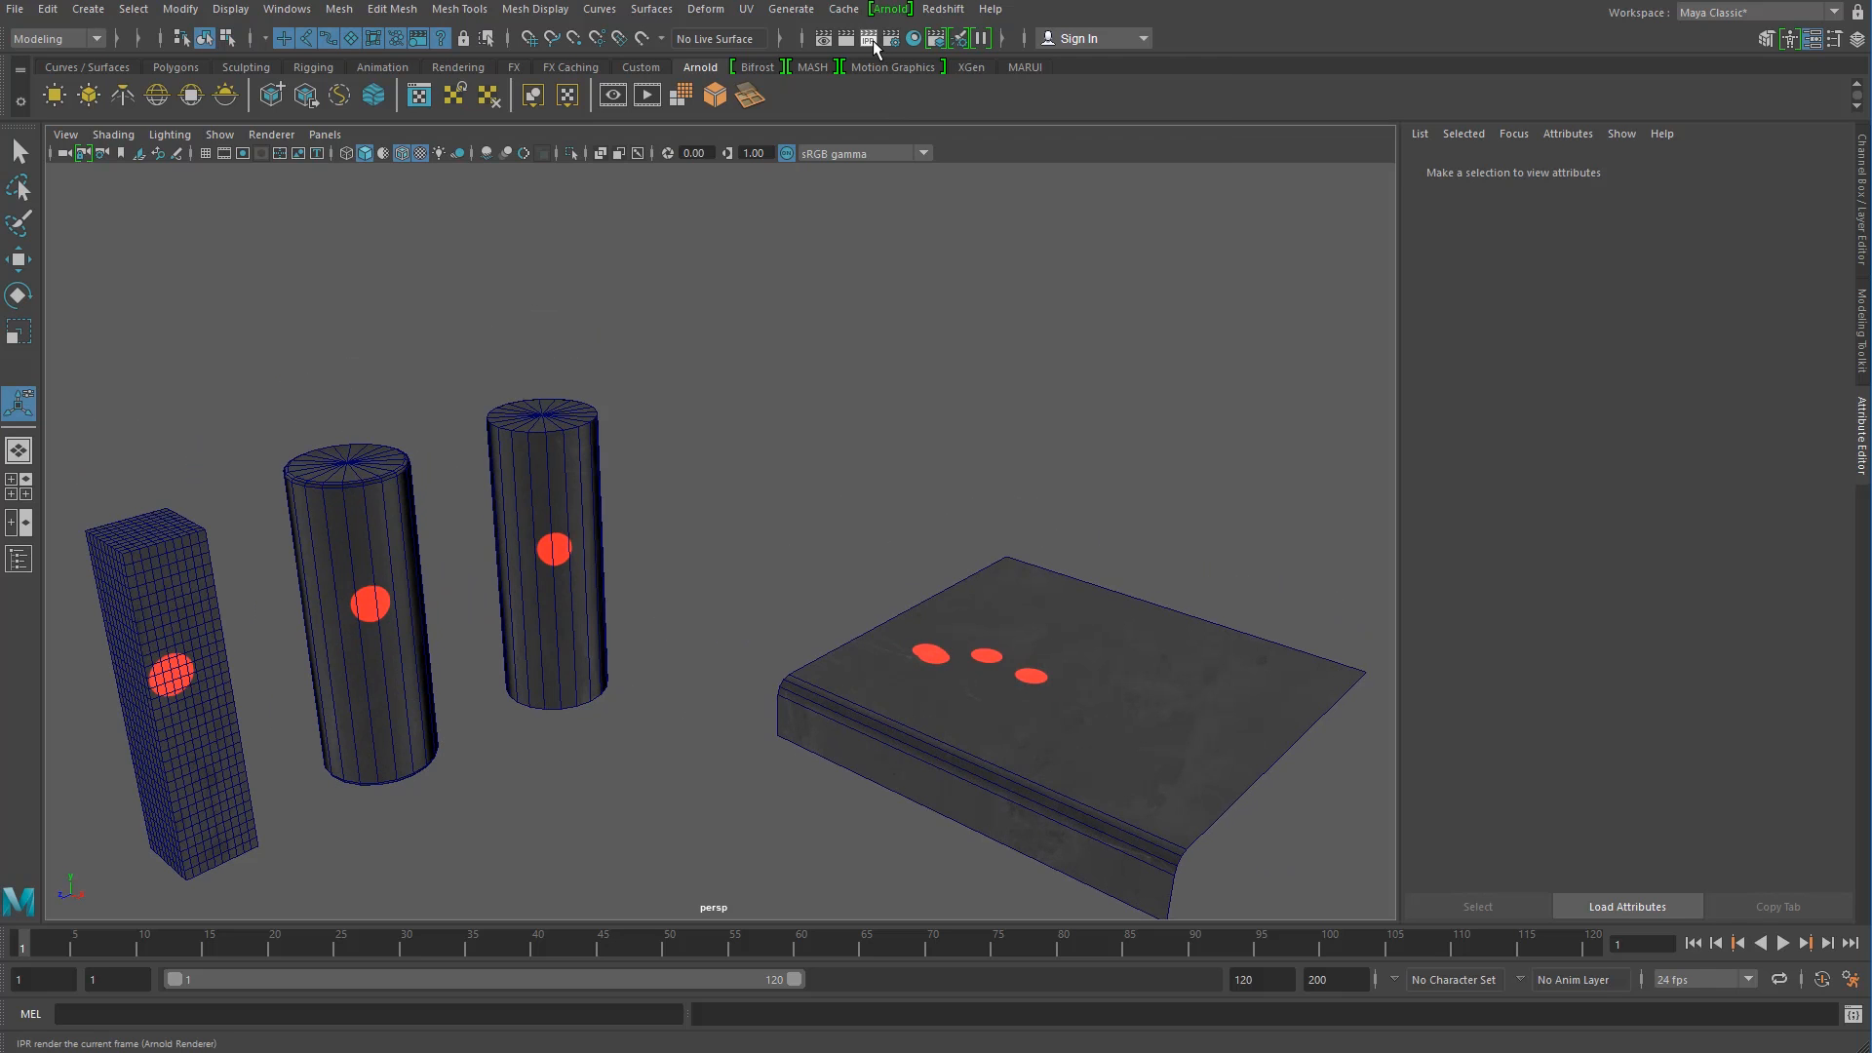
# Step: Start an Arnold IPR render of the perspective view and move the Render View aside to expose the area light
pyautogui.click(869, 40)
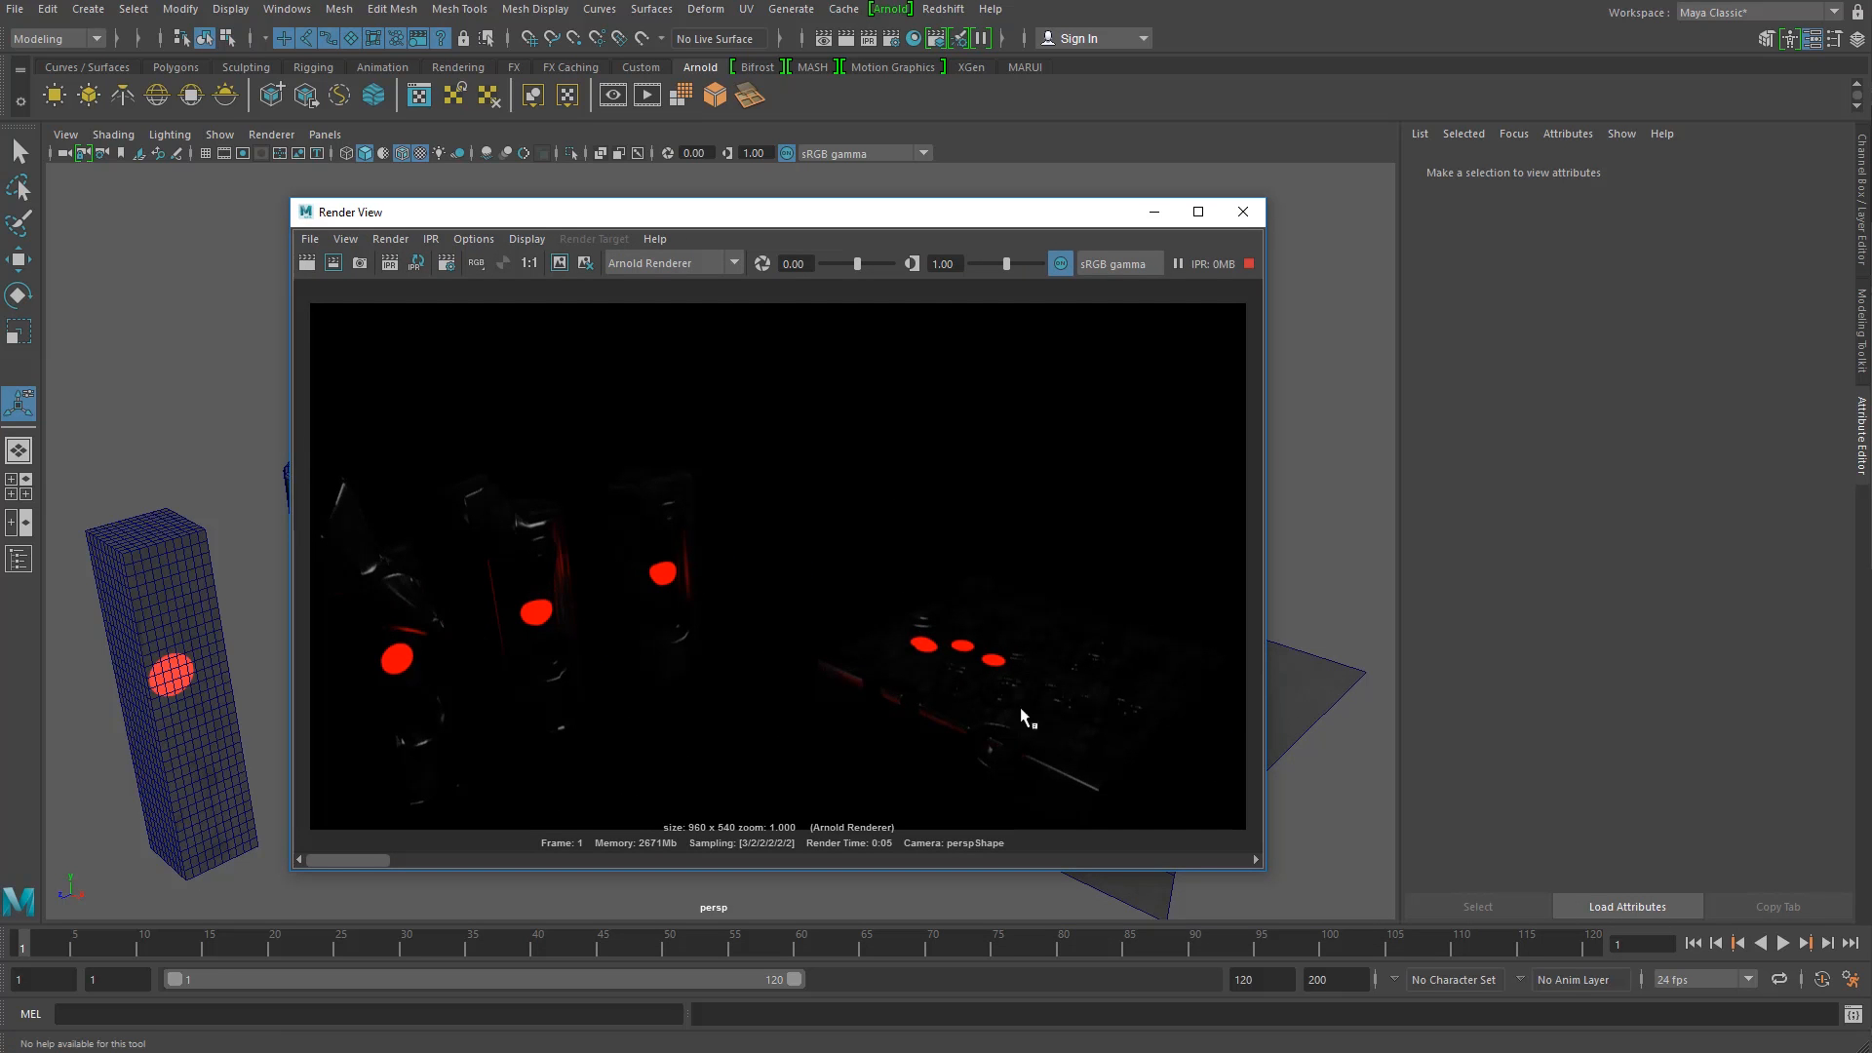
pyautogui.moveTo(904, 217); pyautogui.dragTo(729, 286)
pyautogui.keyDown('alt'); pyautogui.moveTo(1161, 281); pyautogui.dragTo(835, 286, button='right'); pyautogui.keyUp('alt')
pyautogui.scroll(-1, 847, 189)
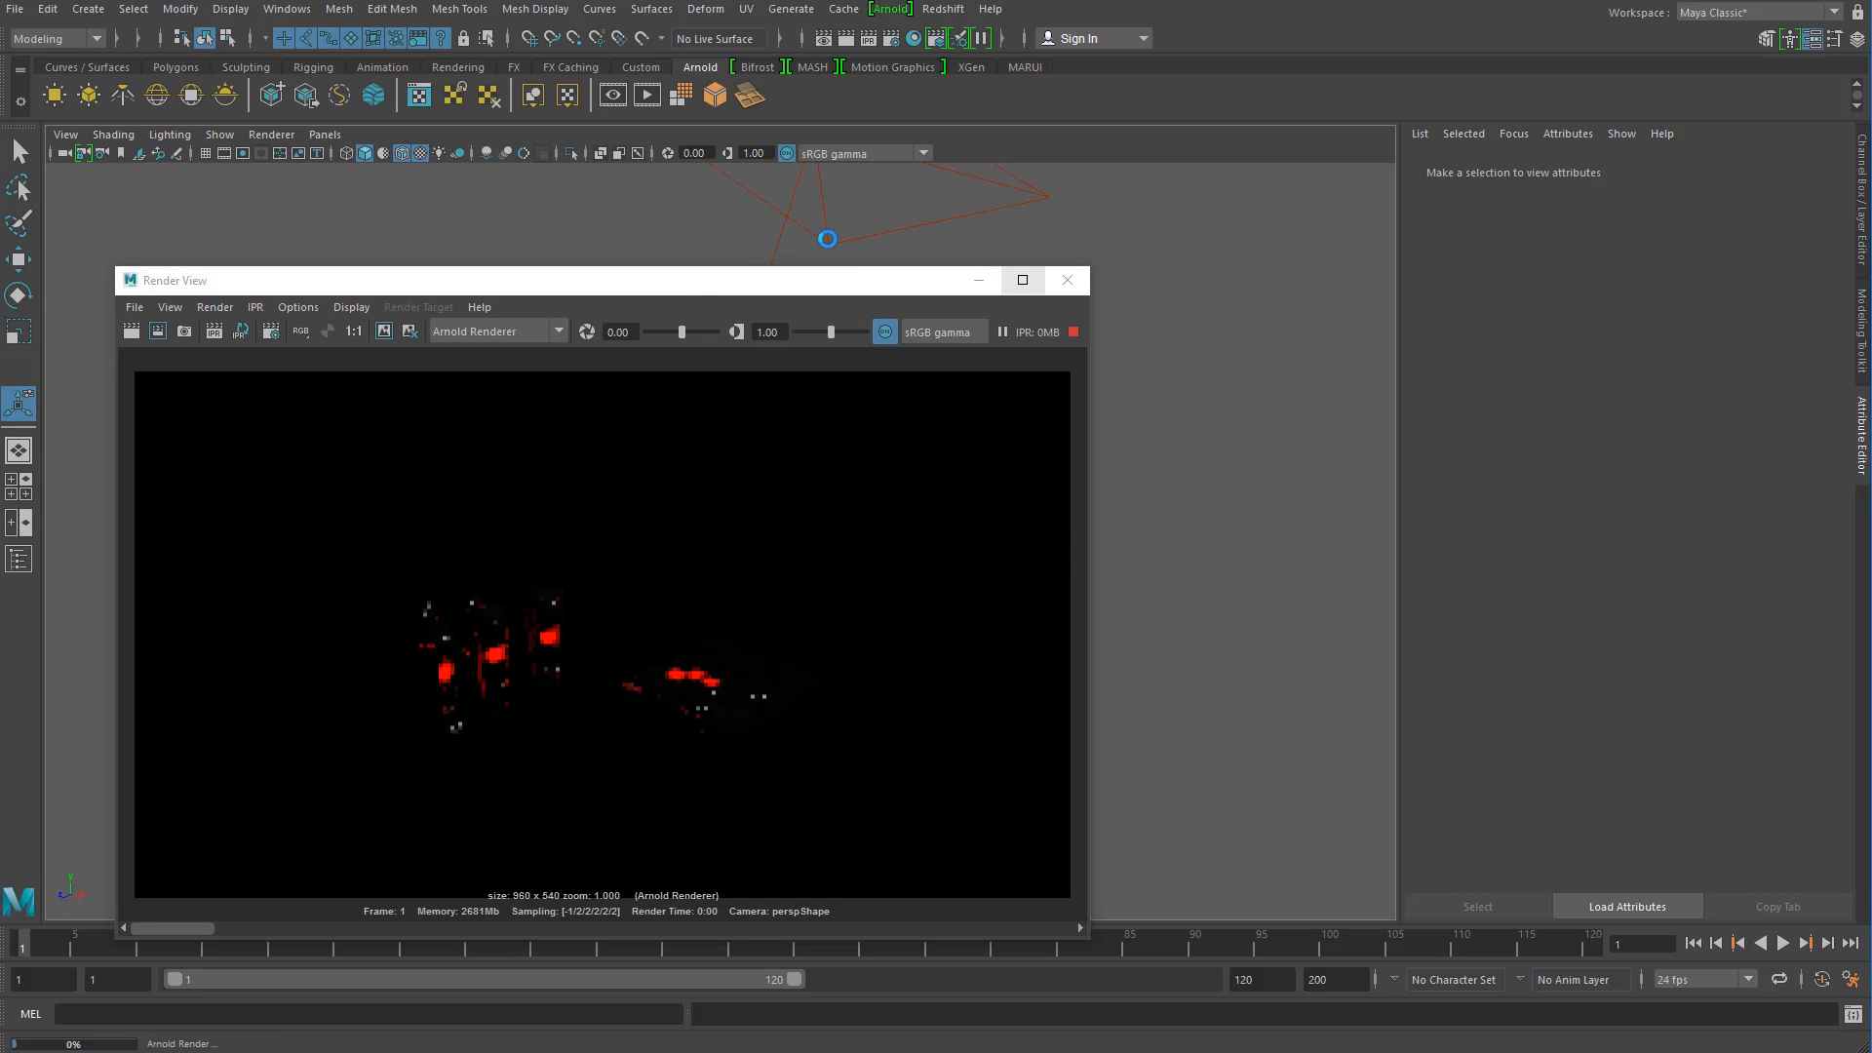
# Step: Raise the area light's Arnold exposure to 8 and then to 9
pyautogui.click(828, 239)
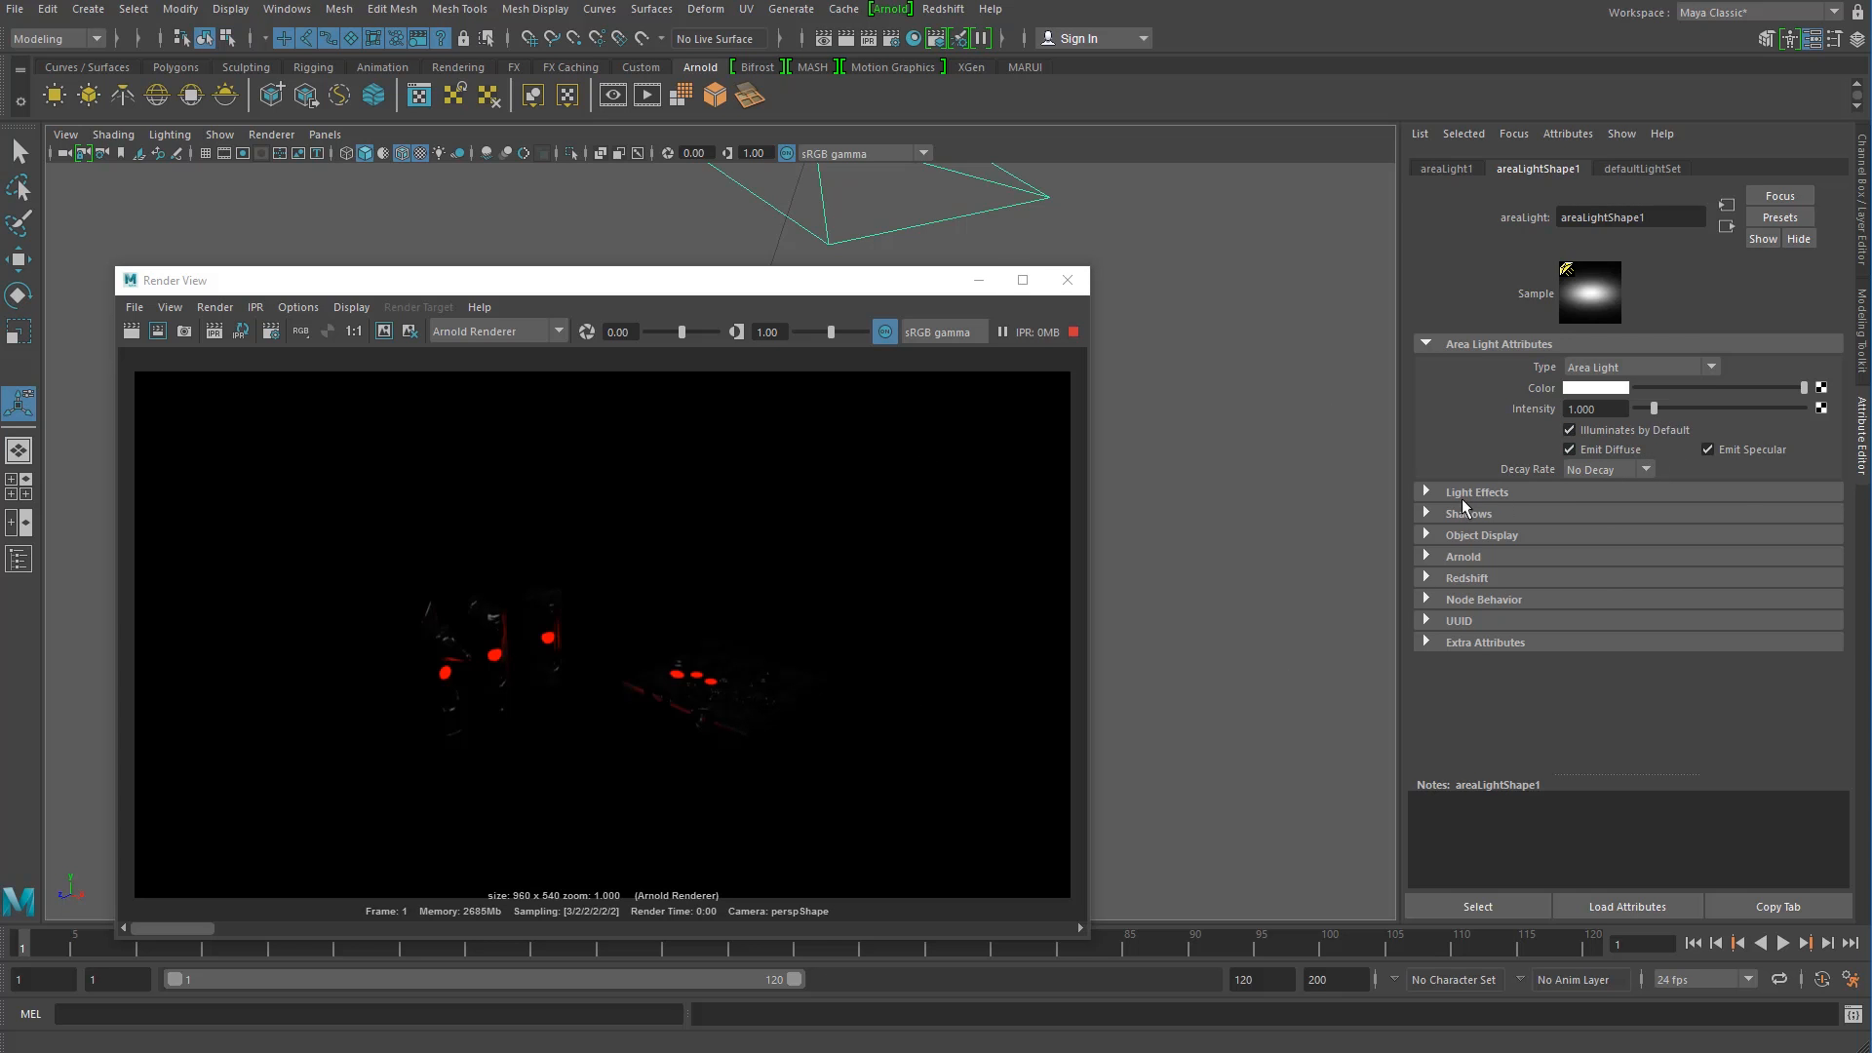
pyautogui.click(1170, 225)
pyautogui.click(1044, 200)
pyautogui.click(1425, 558)
pyautogui.click(1613, 633)
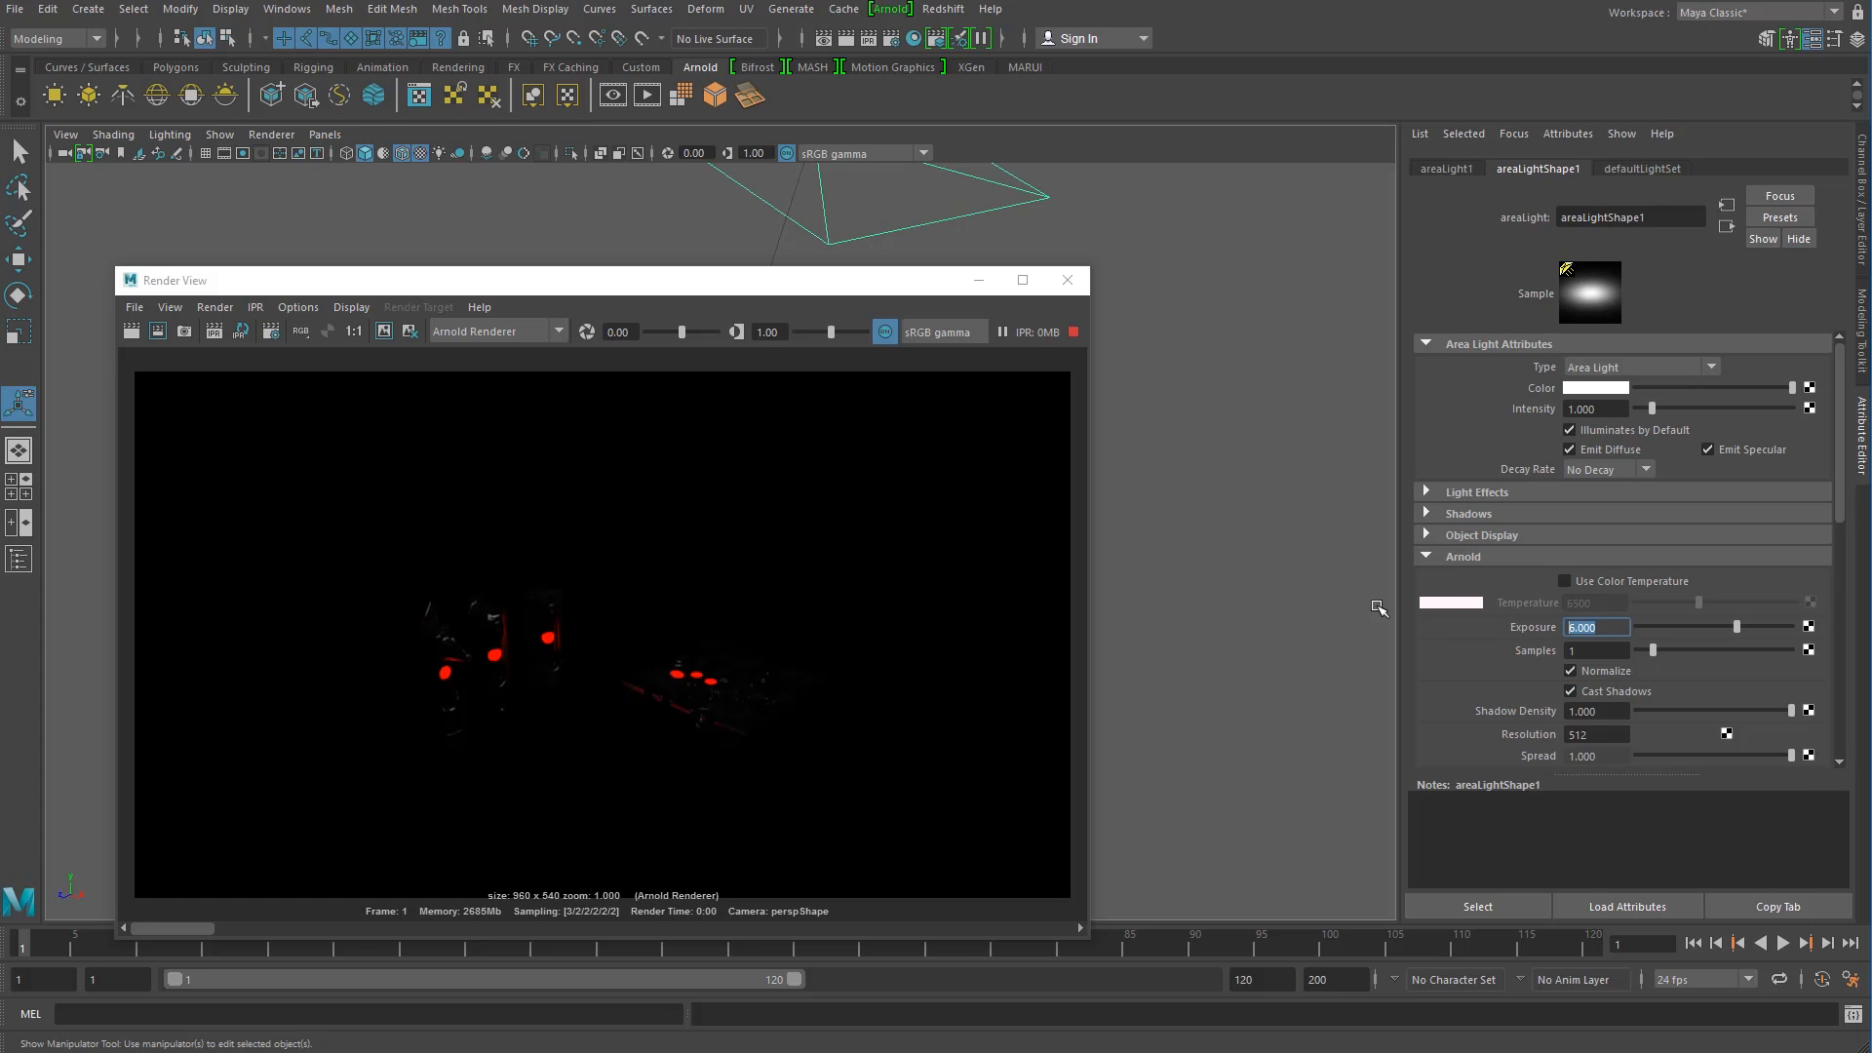
pyautogui.write('8')
pyautogui.press('Return')
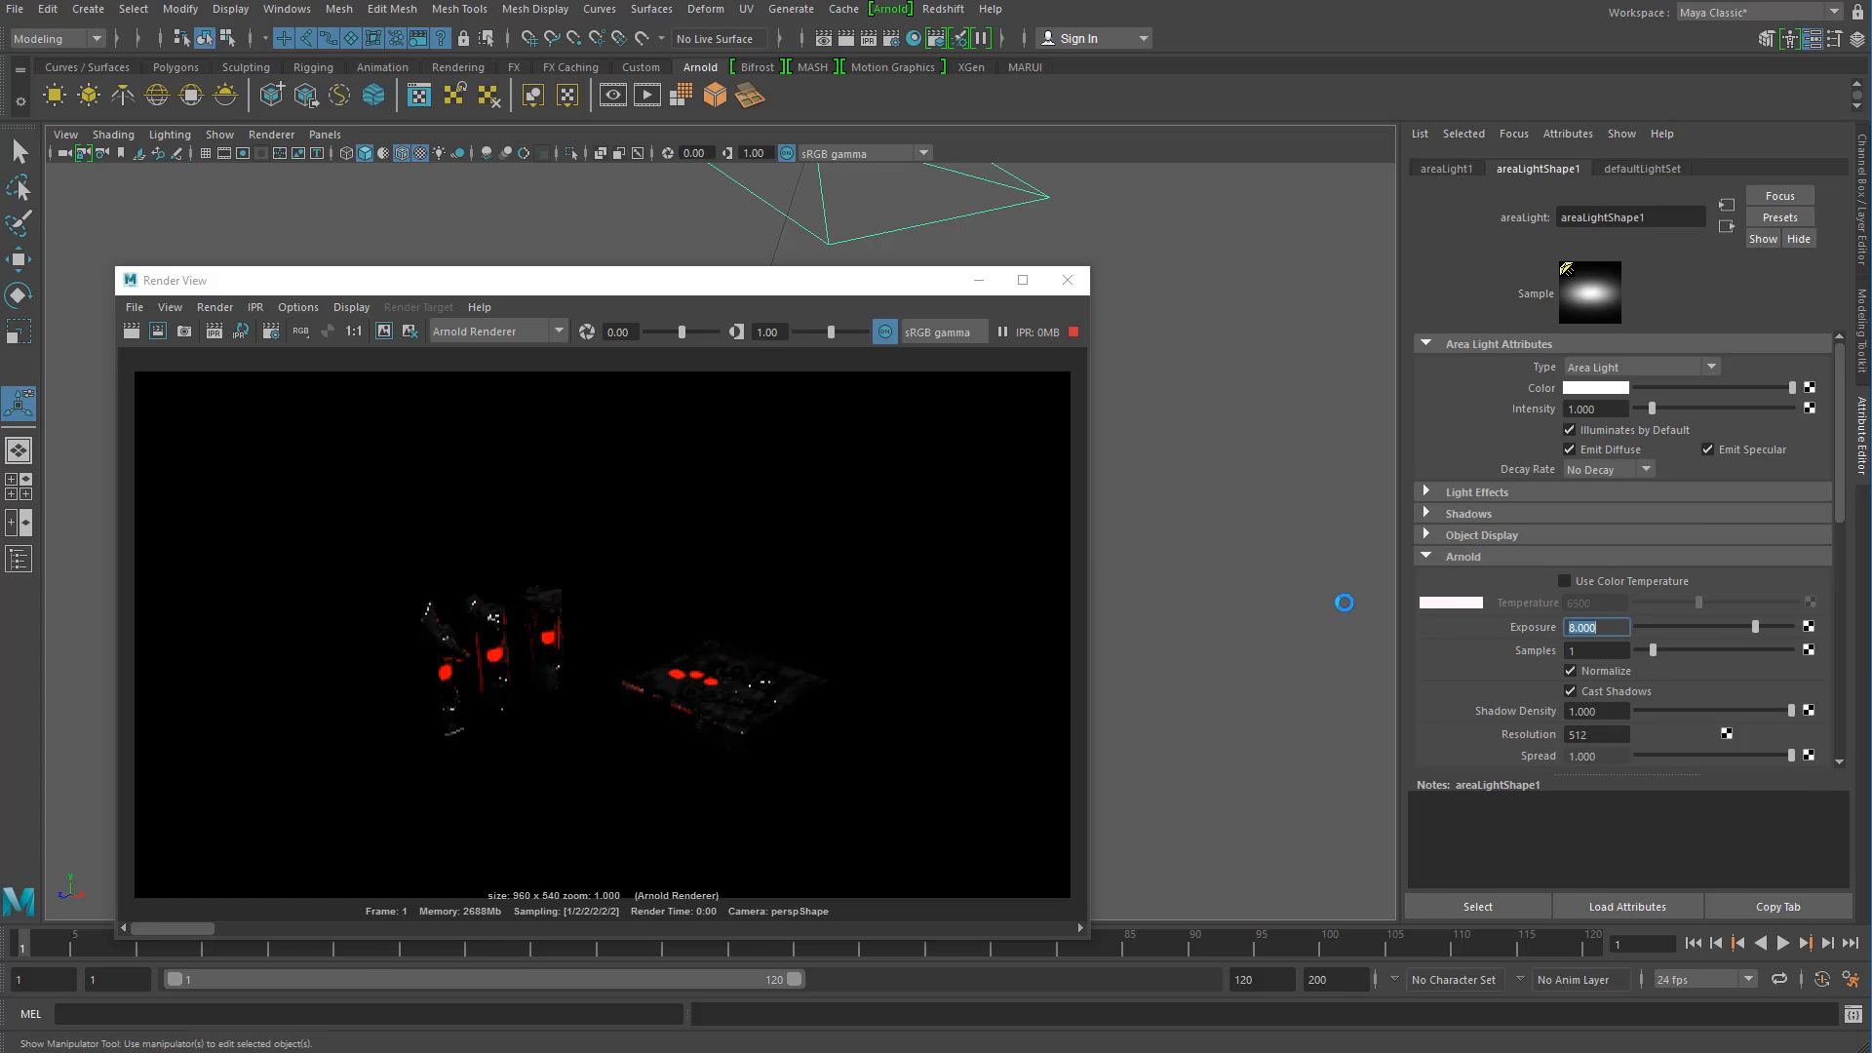
pyautogui.write('9')
pyautogui.press('Return')
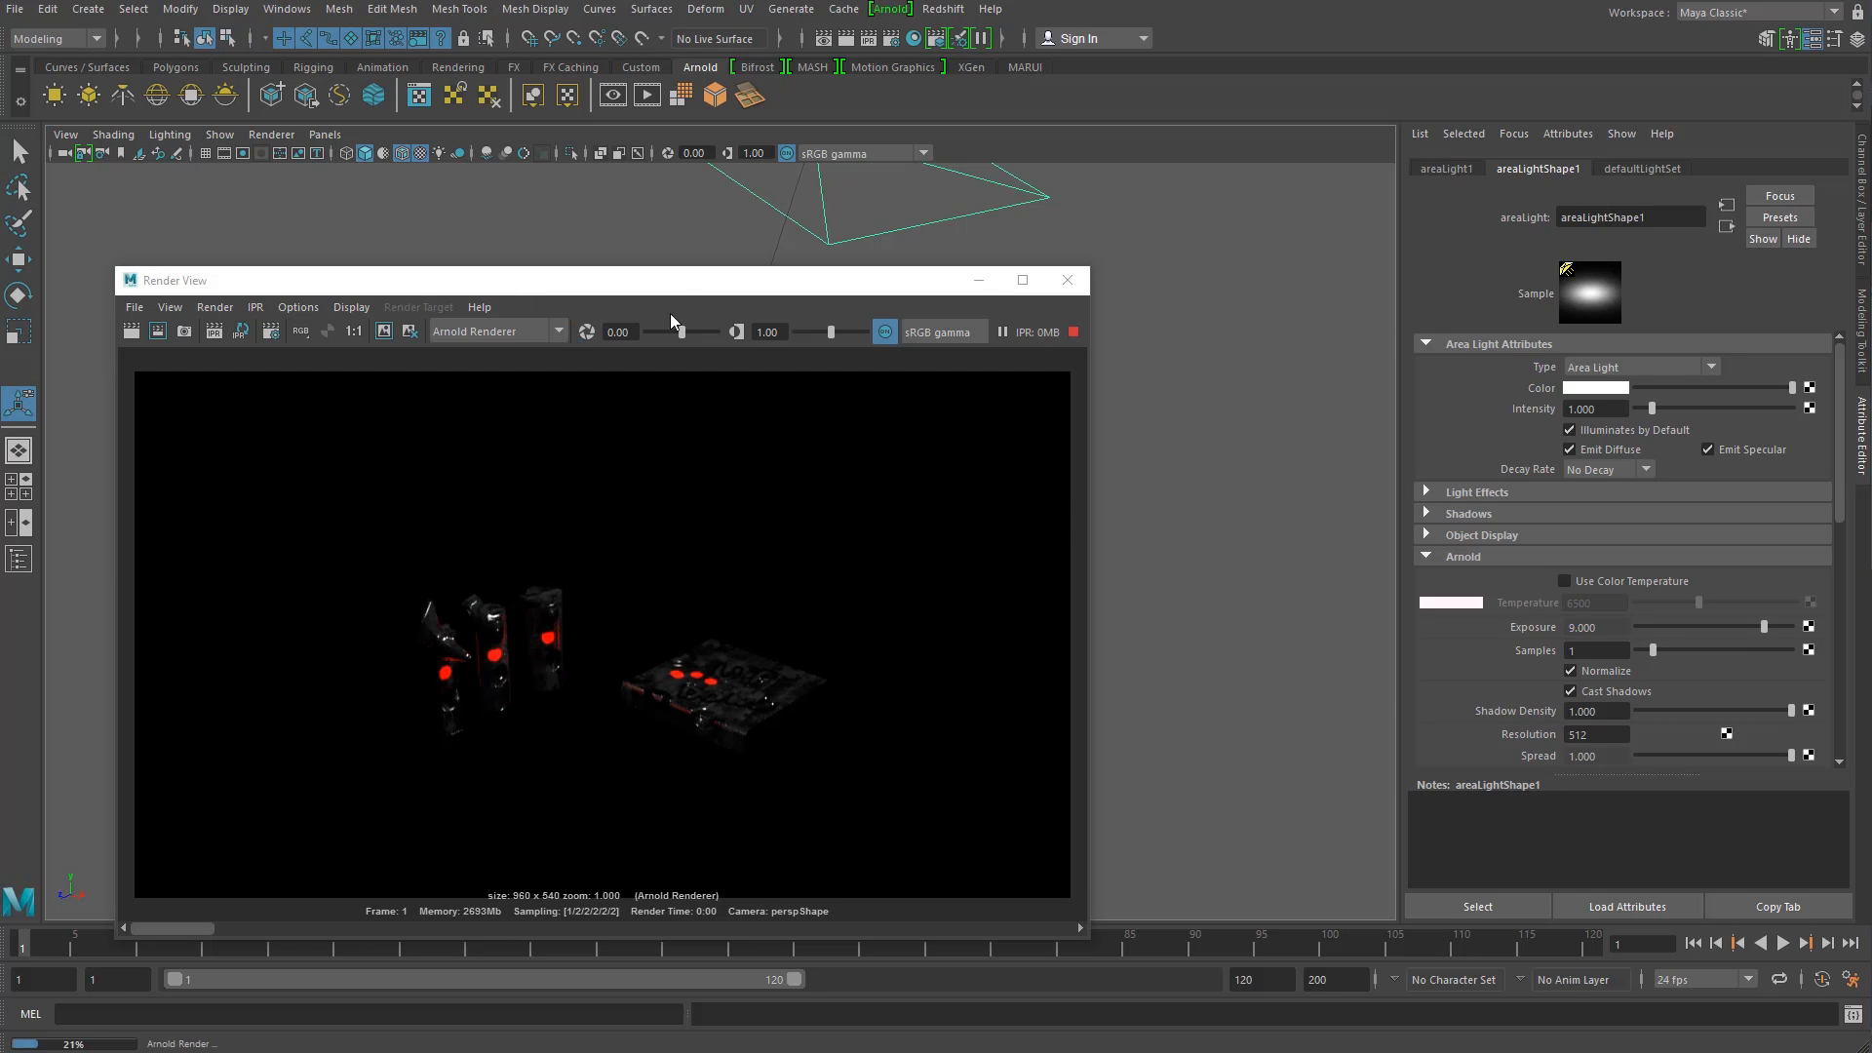
# Step: Check the IPR render from a closer view of the objects, then minimize the Render View
pyautogui.moveTo(602, 297); pyautogui.dragTo(1151, 368)
pyautogui.scroll(3, 409, 468)
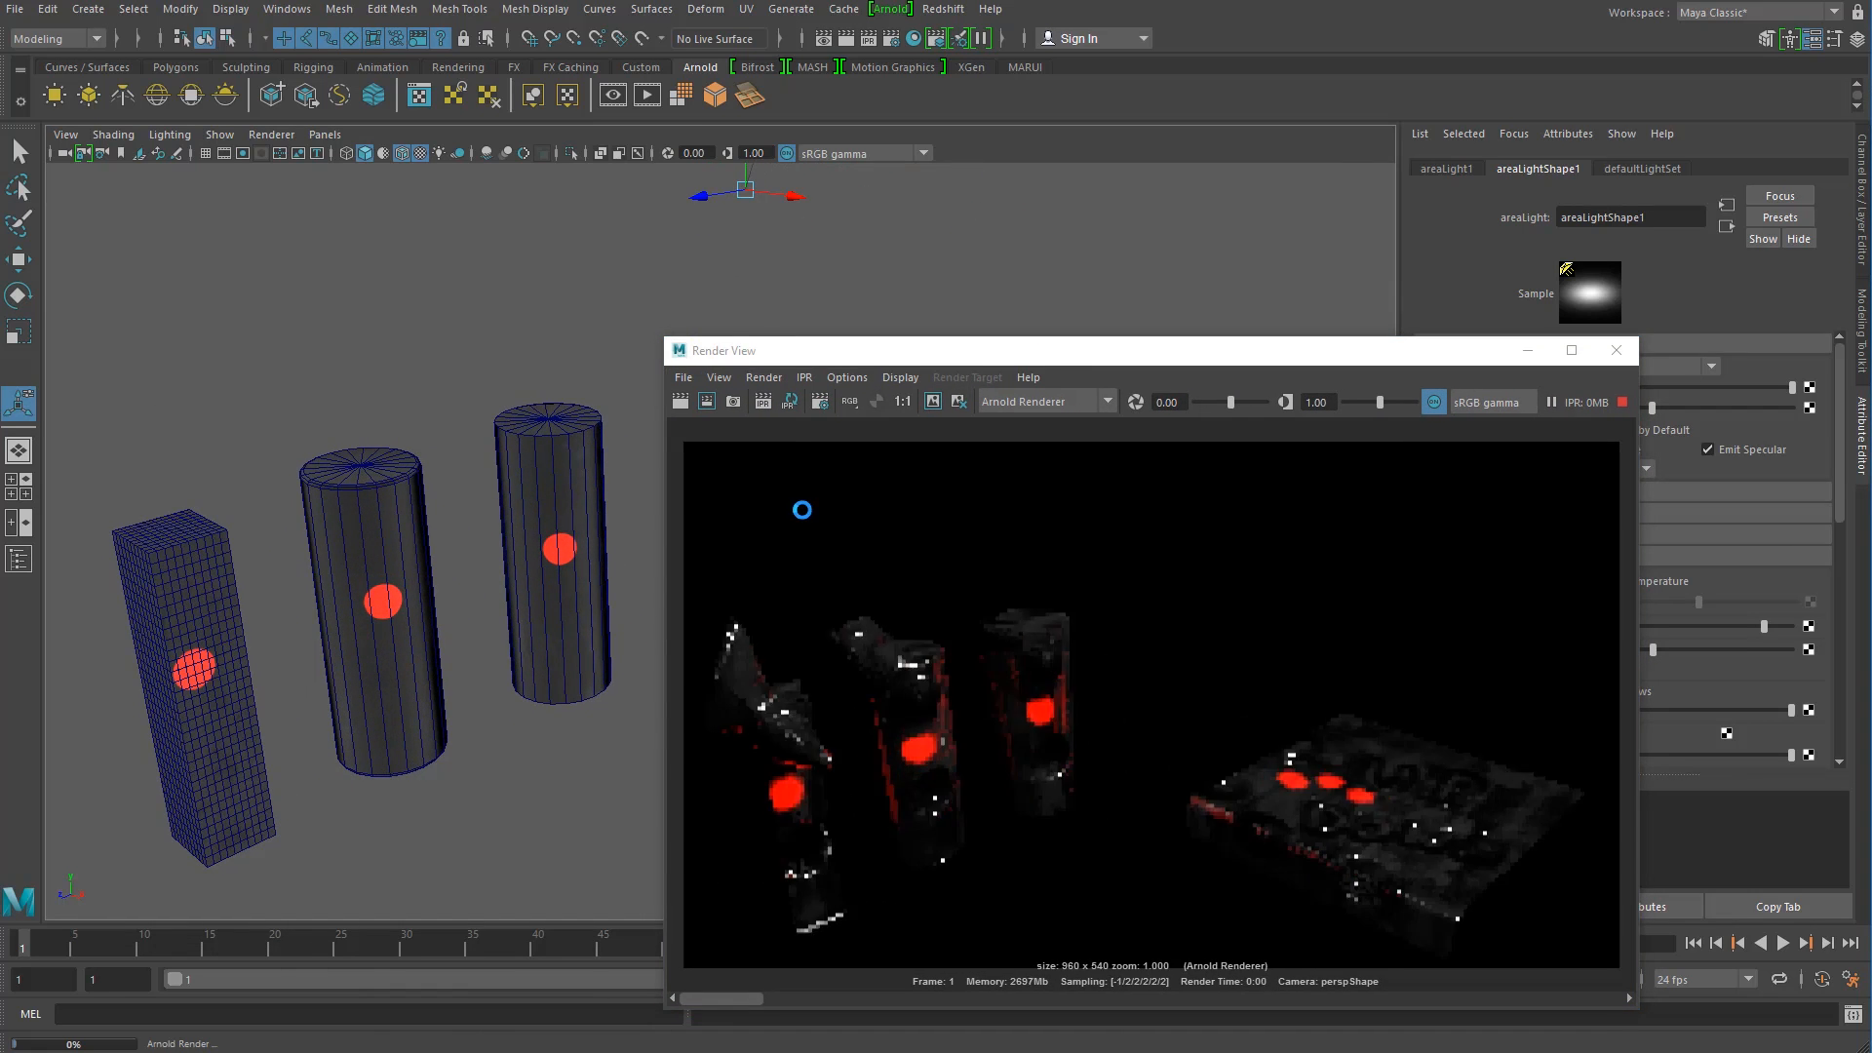
pyautogui.moveTo(867, 355); pyautogui.dragTo(979, 342)
pyautogui.click(1640, 338)
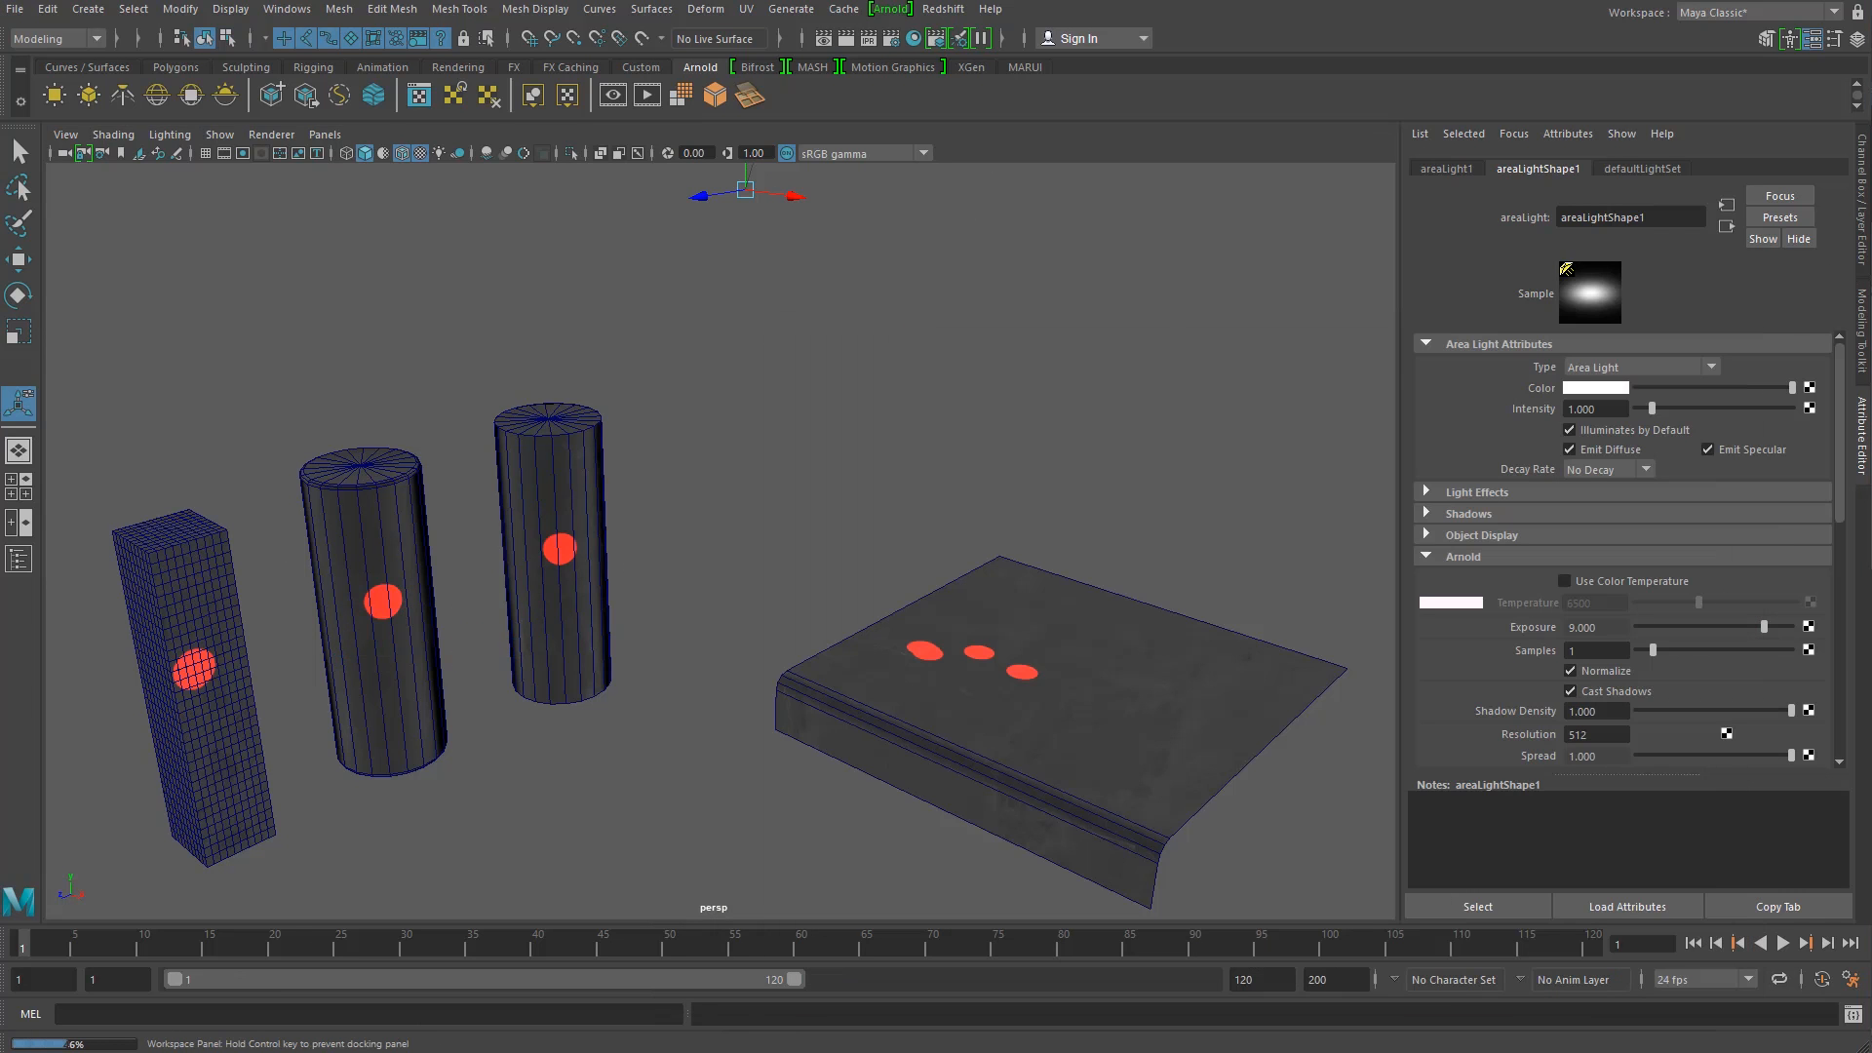
# Step: Frame the slab up close and bring back the Render View to inspect the displacement on its surface
pyautogui.keyDown('alt'); pyautogui.moveTo(438, 648); pyautogui.dragTo(690, 681); pyautogui.keyUp('alt')
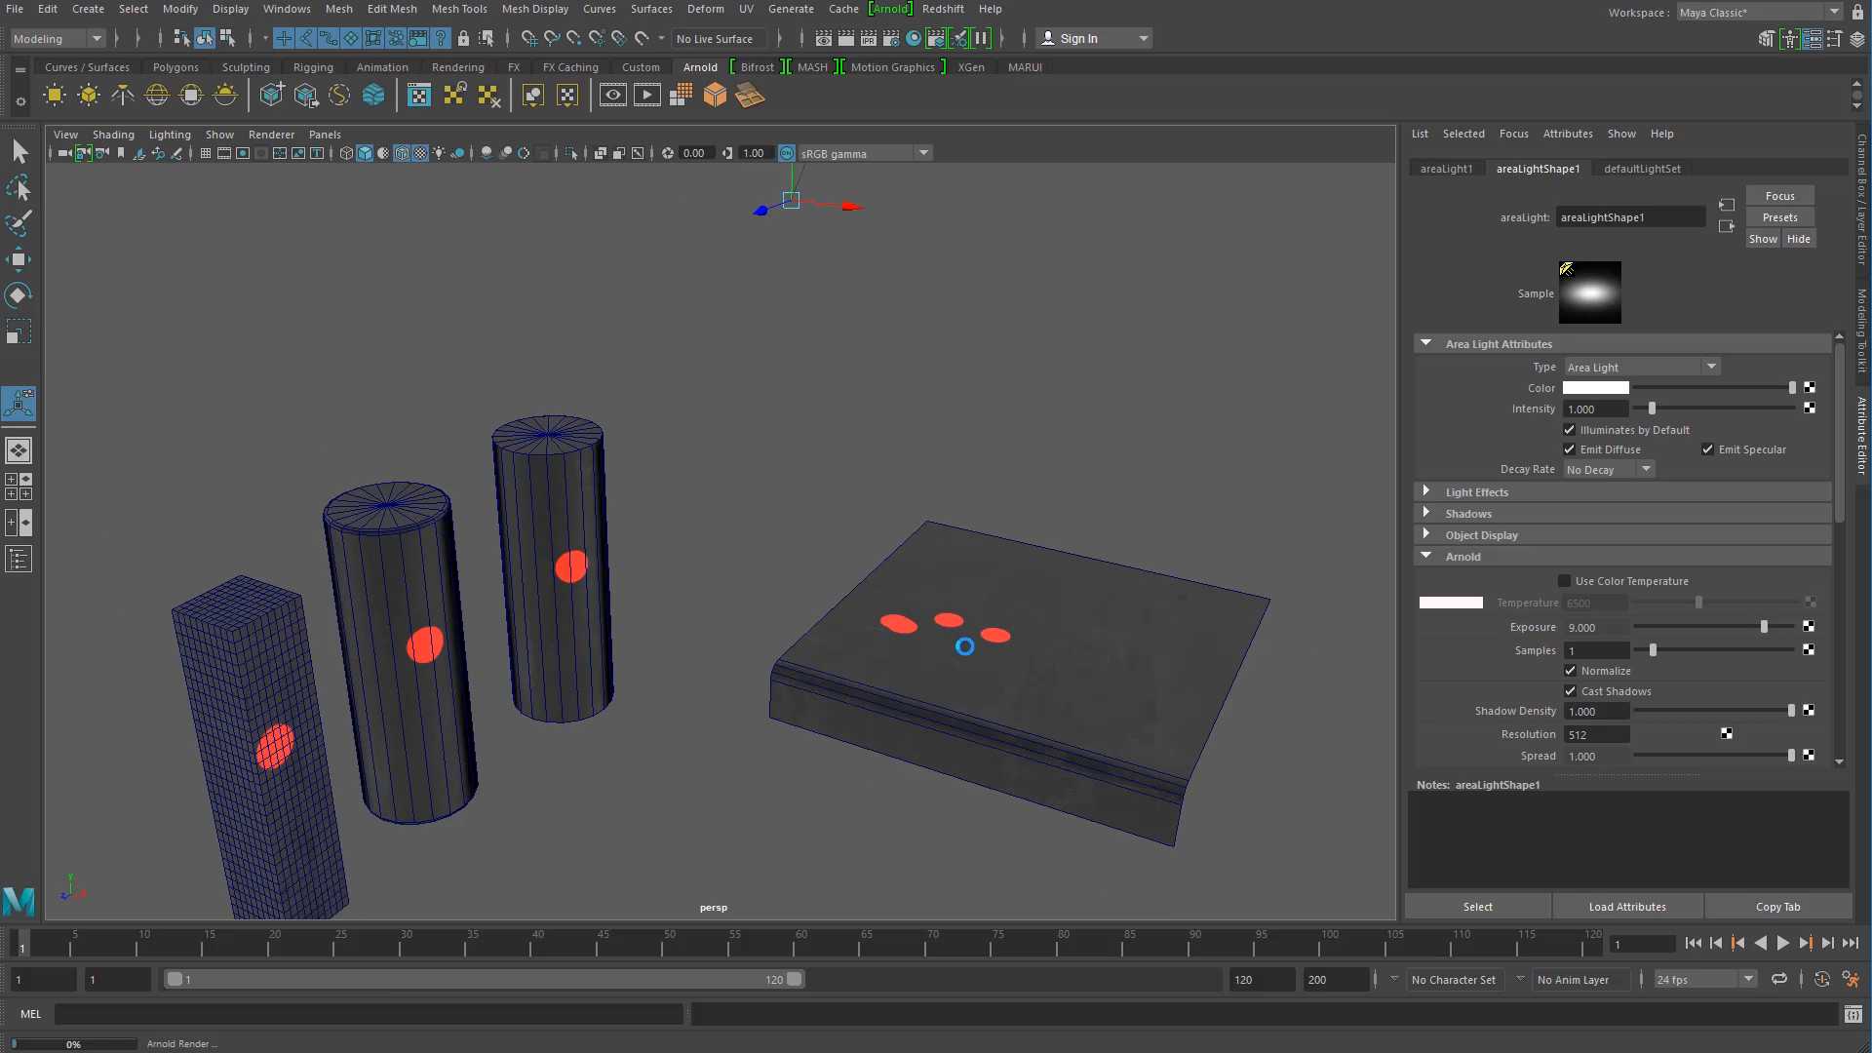
pyautogui.scroll(3, 1027, 668)
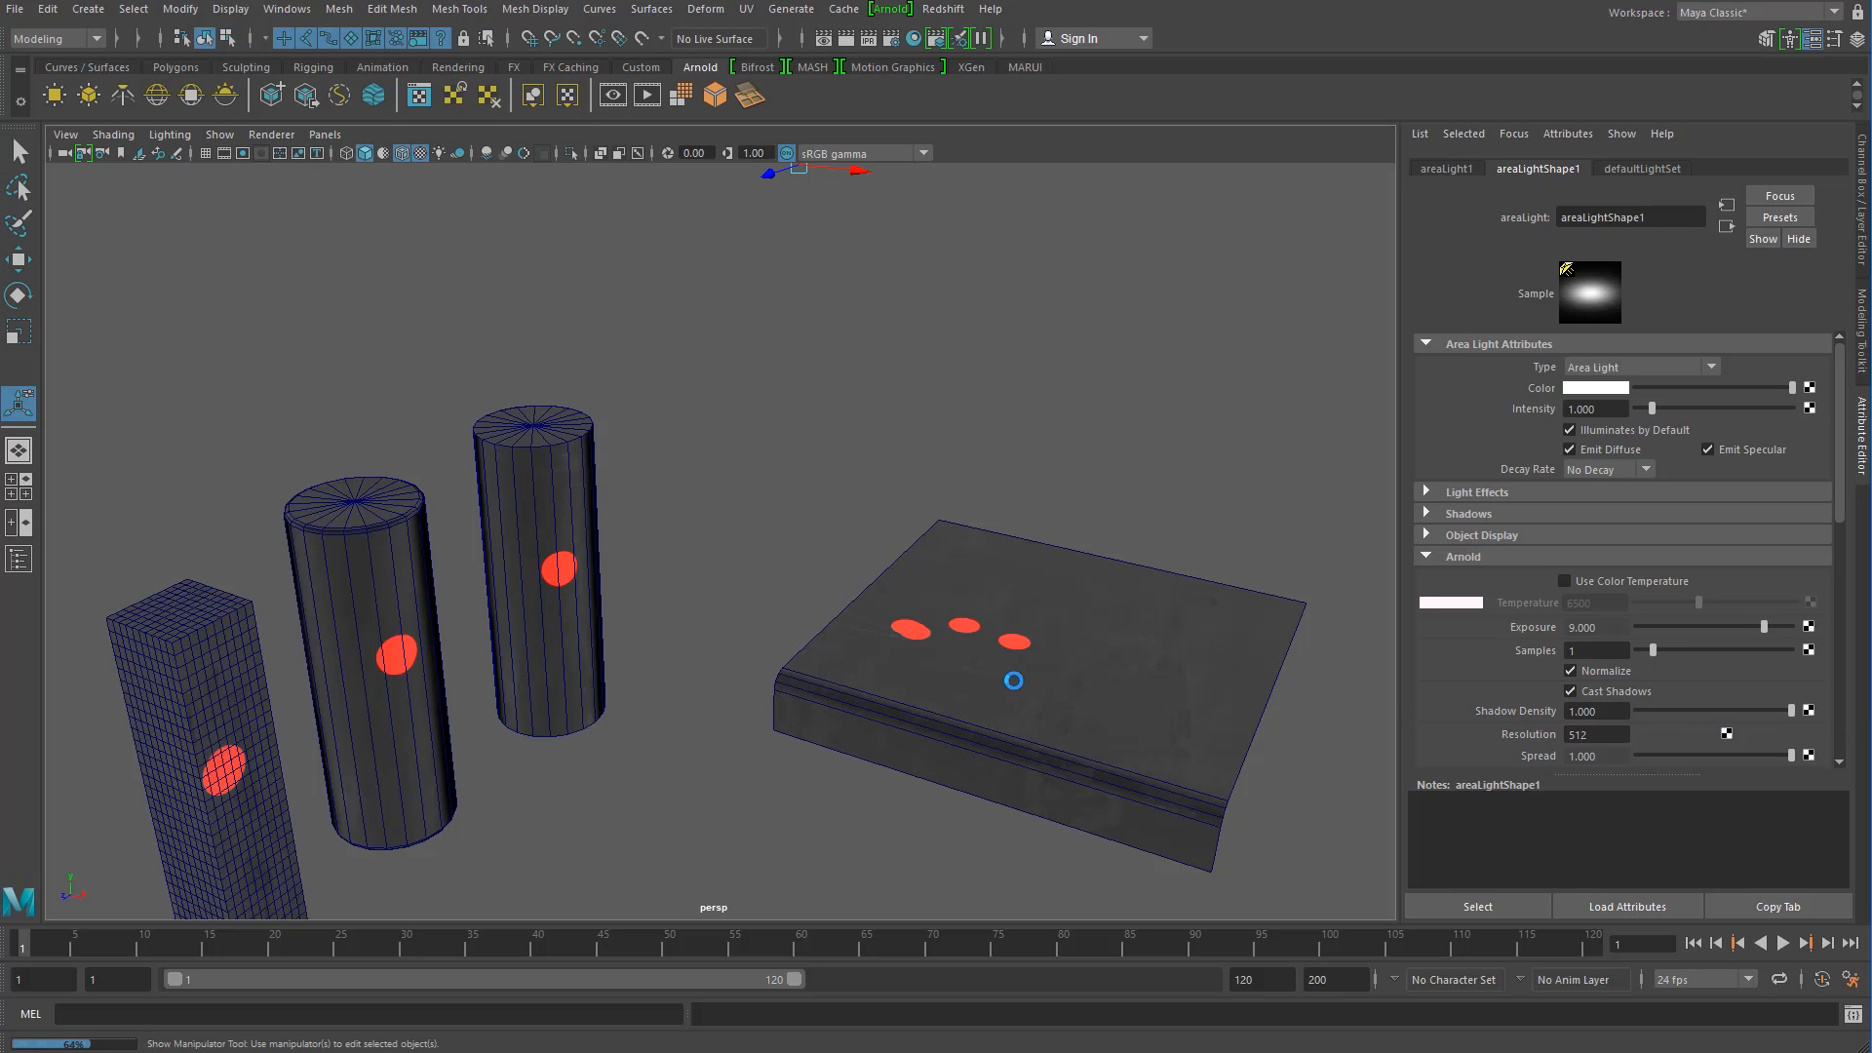
pyautogui.keyDown('alt'); pyautogui.moveTo(727, 627); pyautogui.dragTo(565, 594, button='middle'); pyautogui.keyUp('alt')
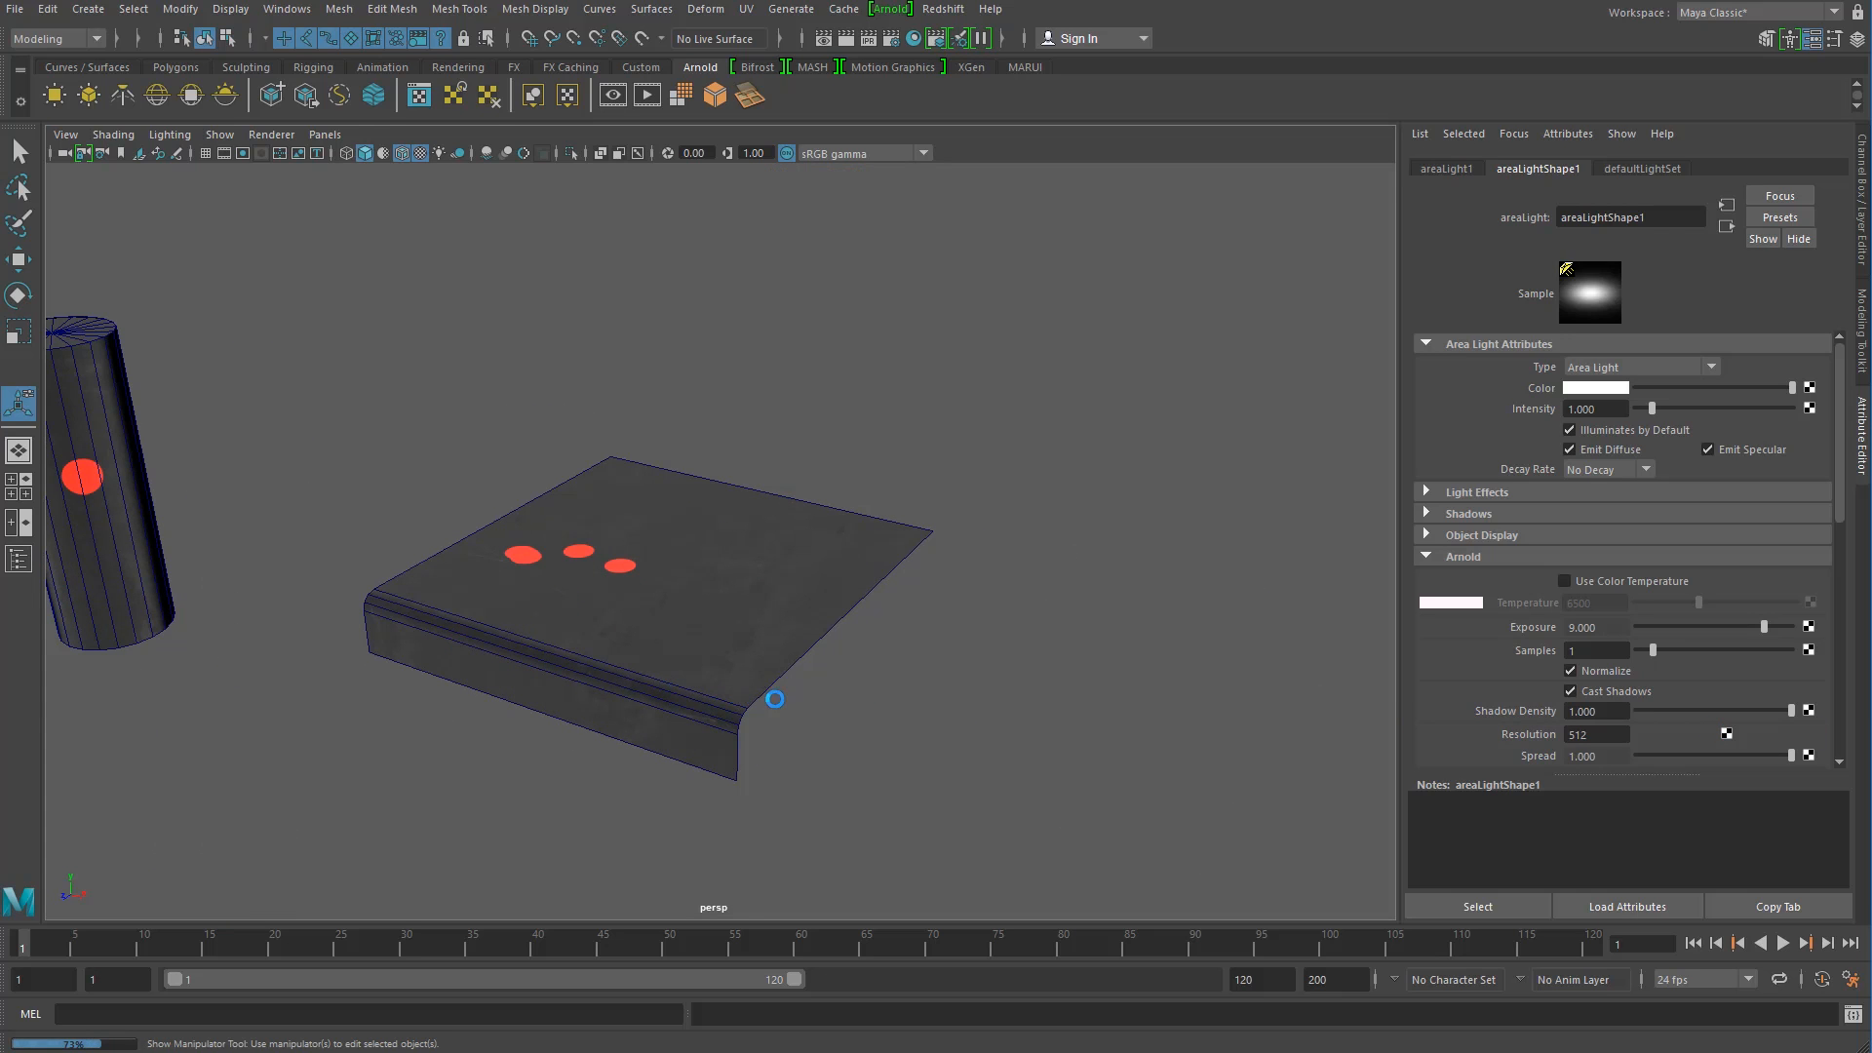
pyautogui.scroll(5, 456, 656)
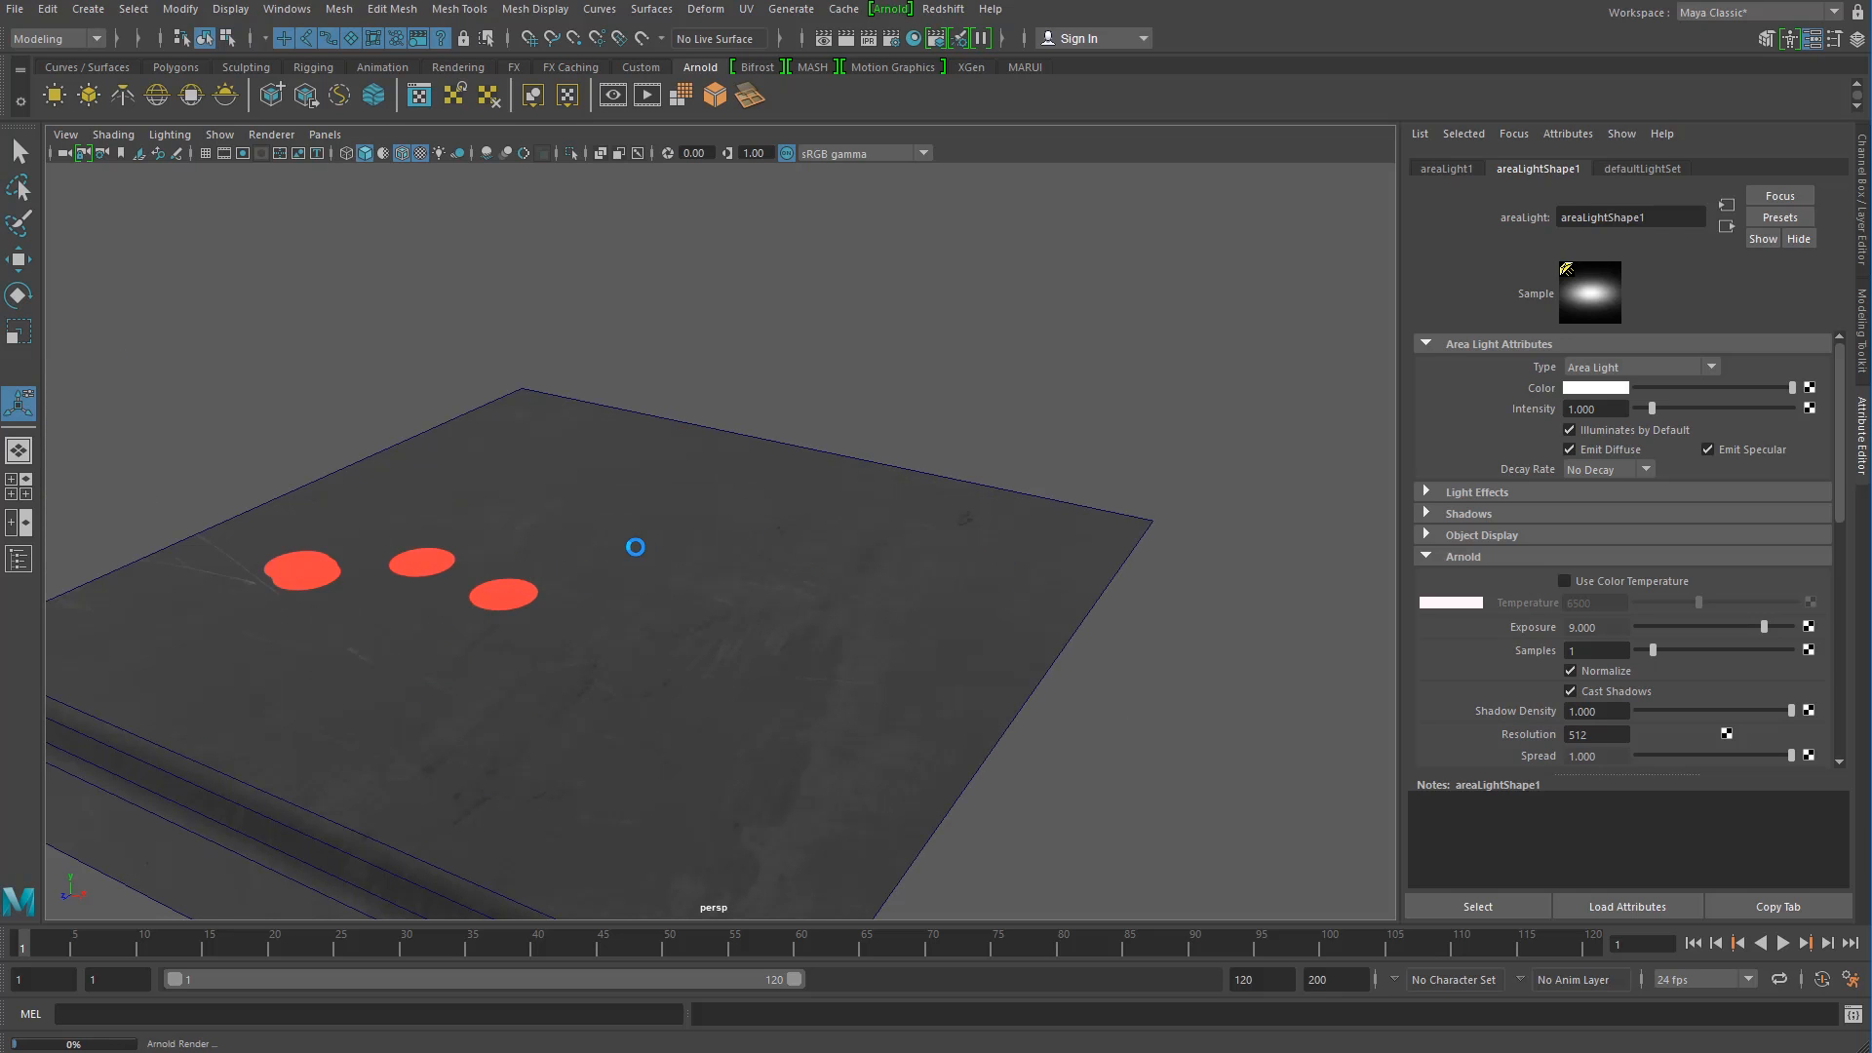
pyautogui.moveTo(1871, 420); pyautogui.dragTo(1128, 279)
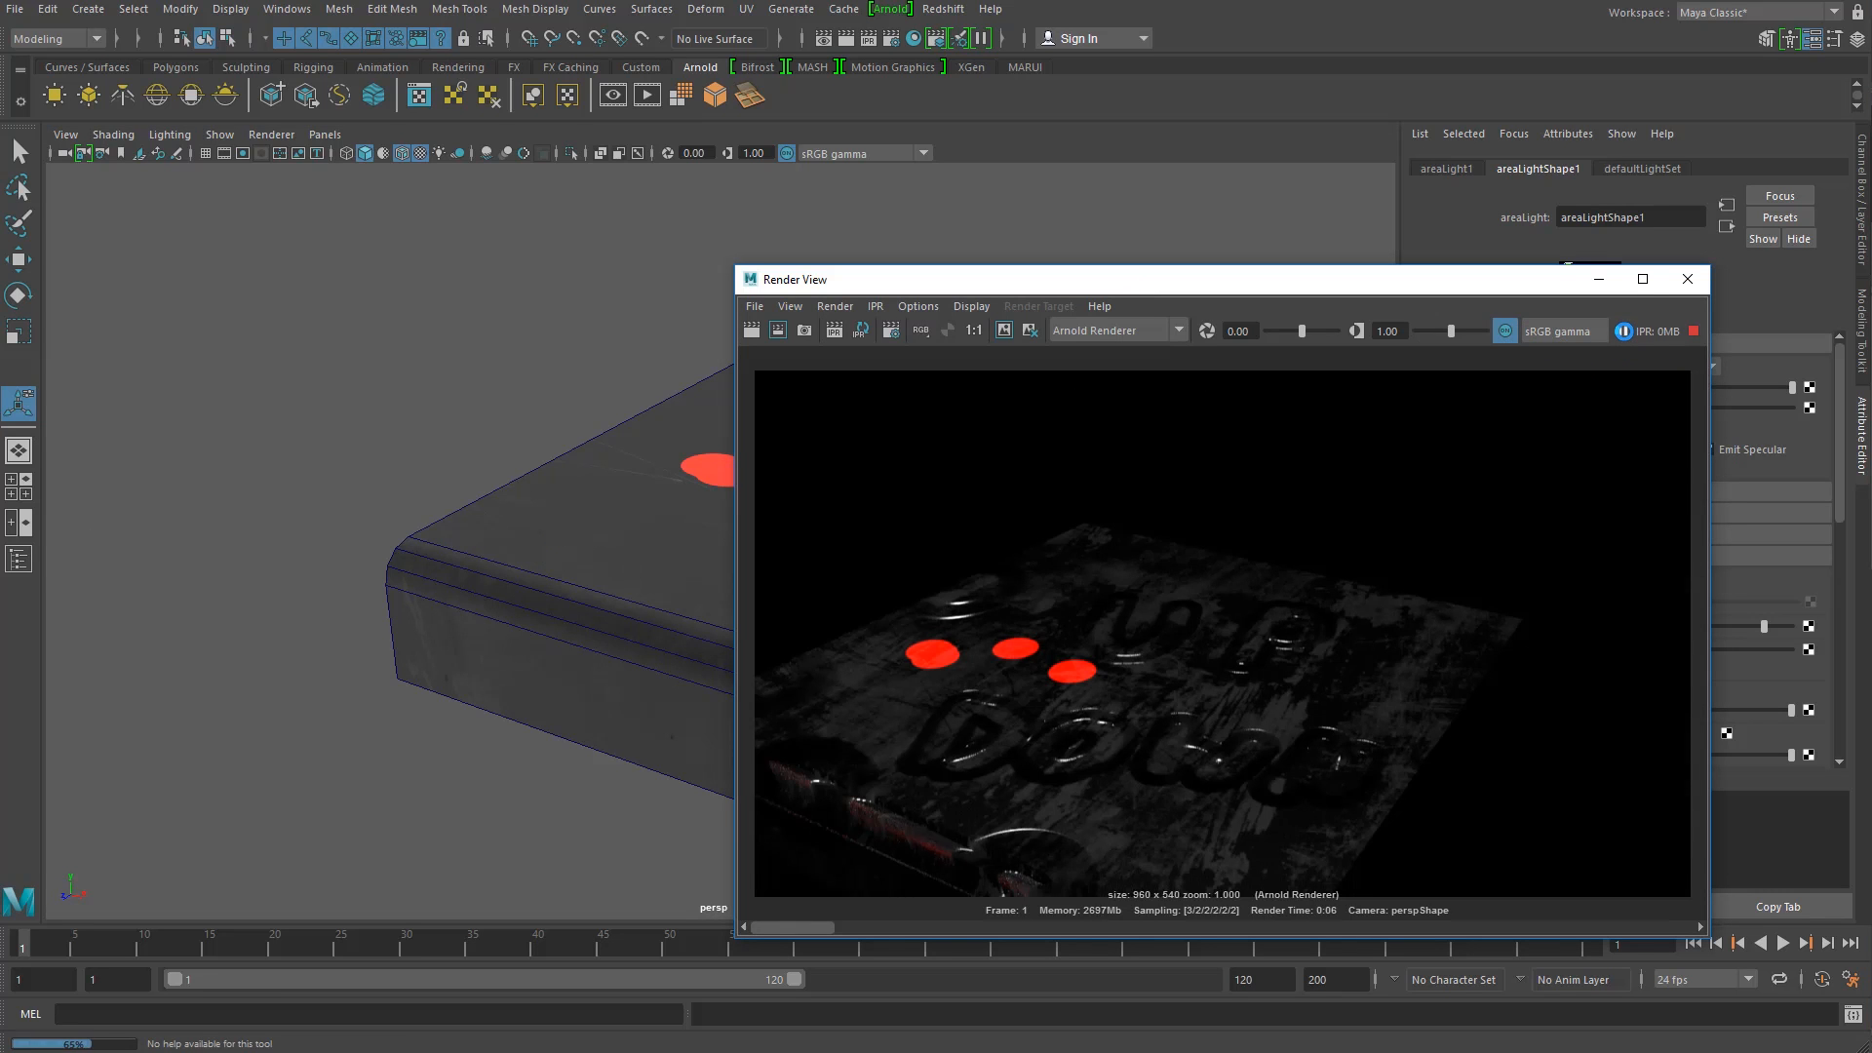
# Step: Inspect the box and cylinders in the IPR render, then pause IPR and clear the Render View off the viewport
pyautogui.click(1622, 330)
pyautogui.keyDown('alt'); pyautogui.moveTo(170, 500); pyautogui.dragTo(633, 624, button='right'); pyautogui.keyUp('alt')
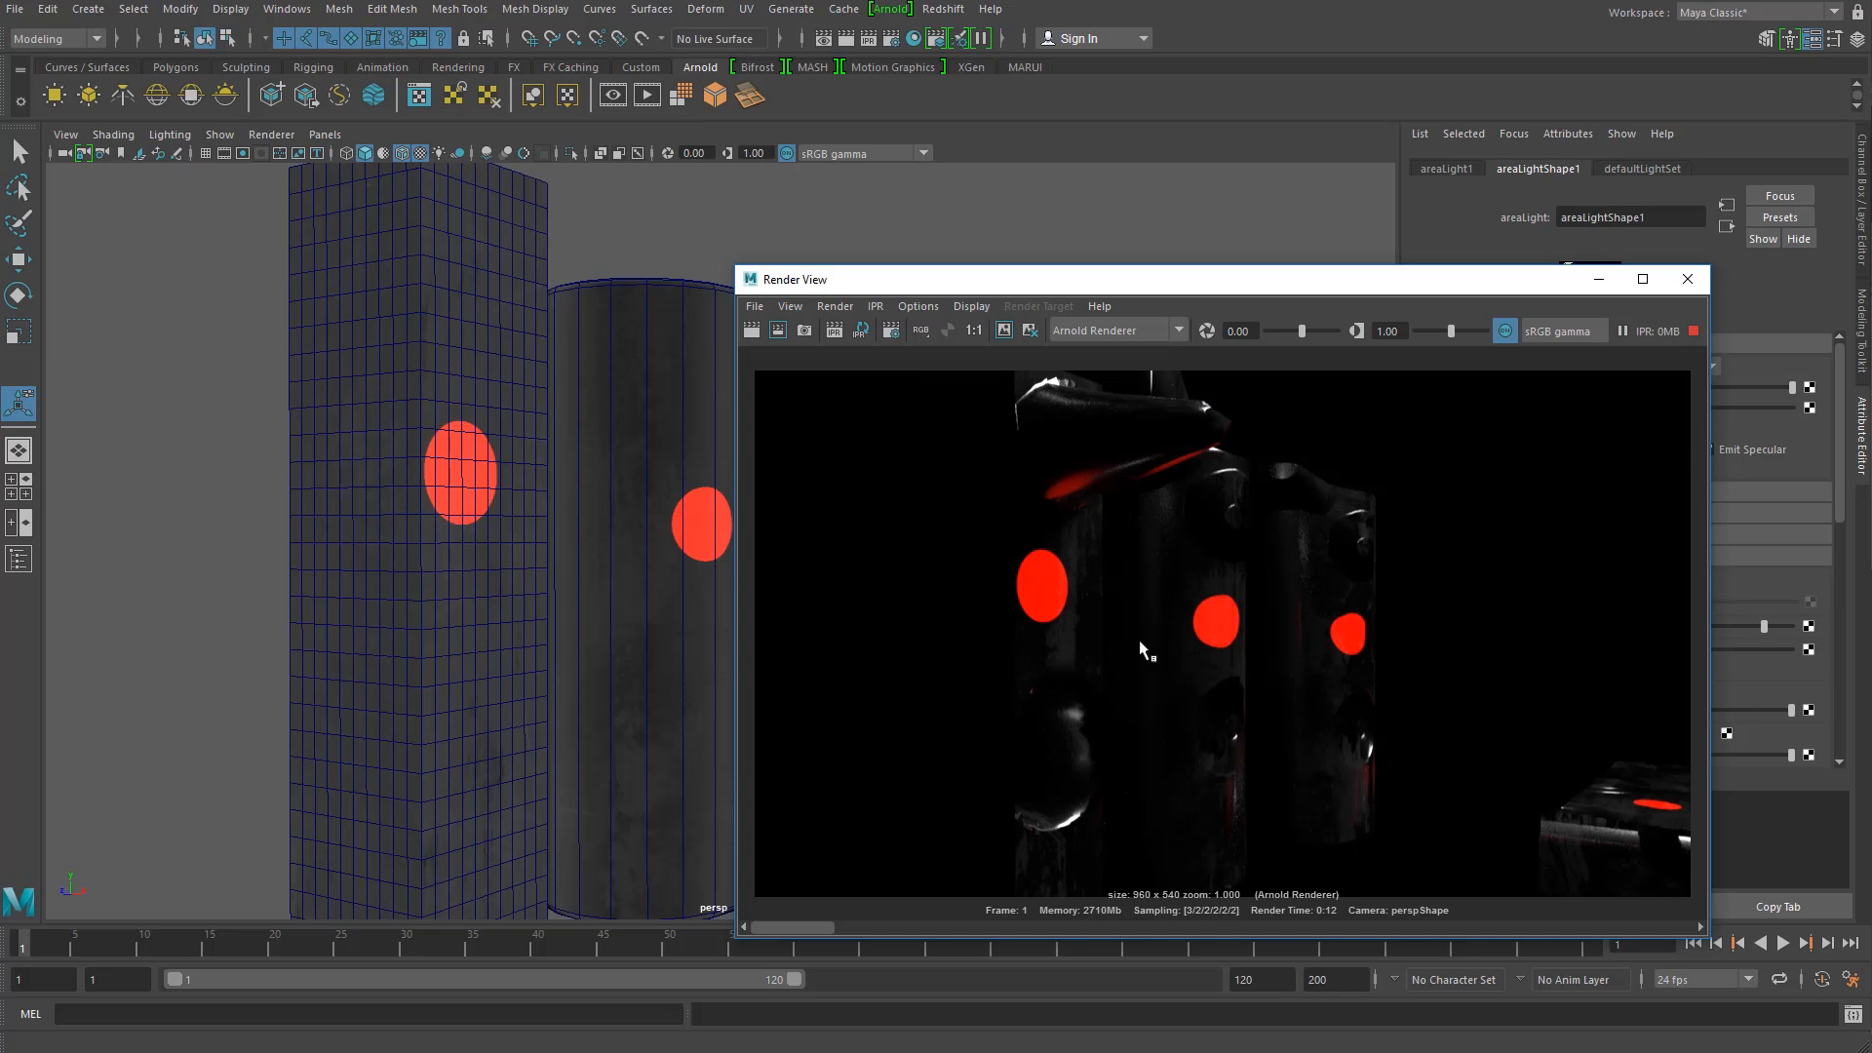
pyautogui.keyDown('alt'); pyautogui.moveTo(695, 563); pyautogui.dragTo(455, 585, button='middle'); pyautogui.keyUp('alt')
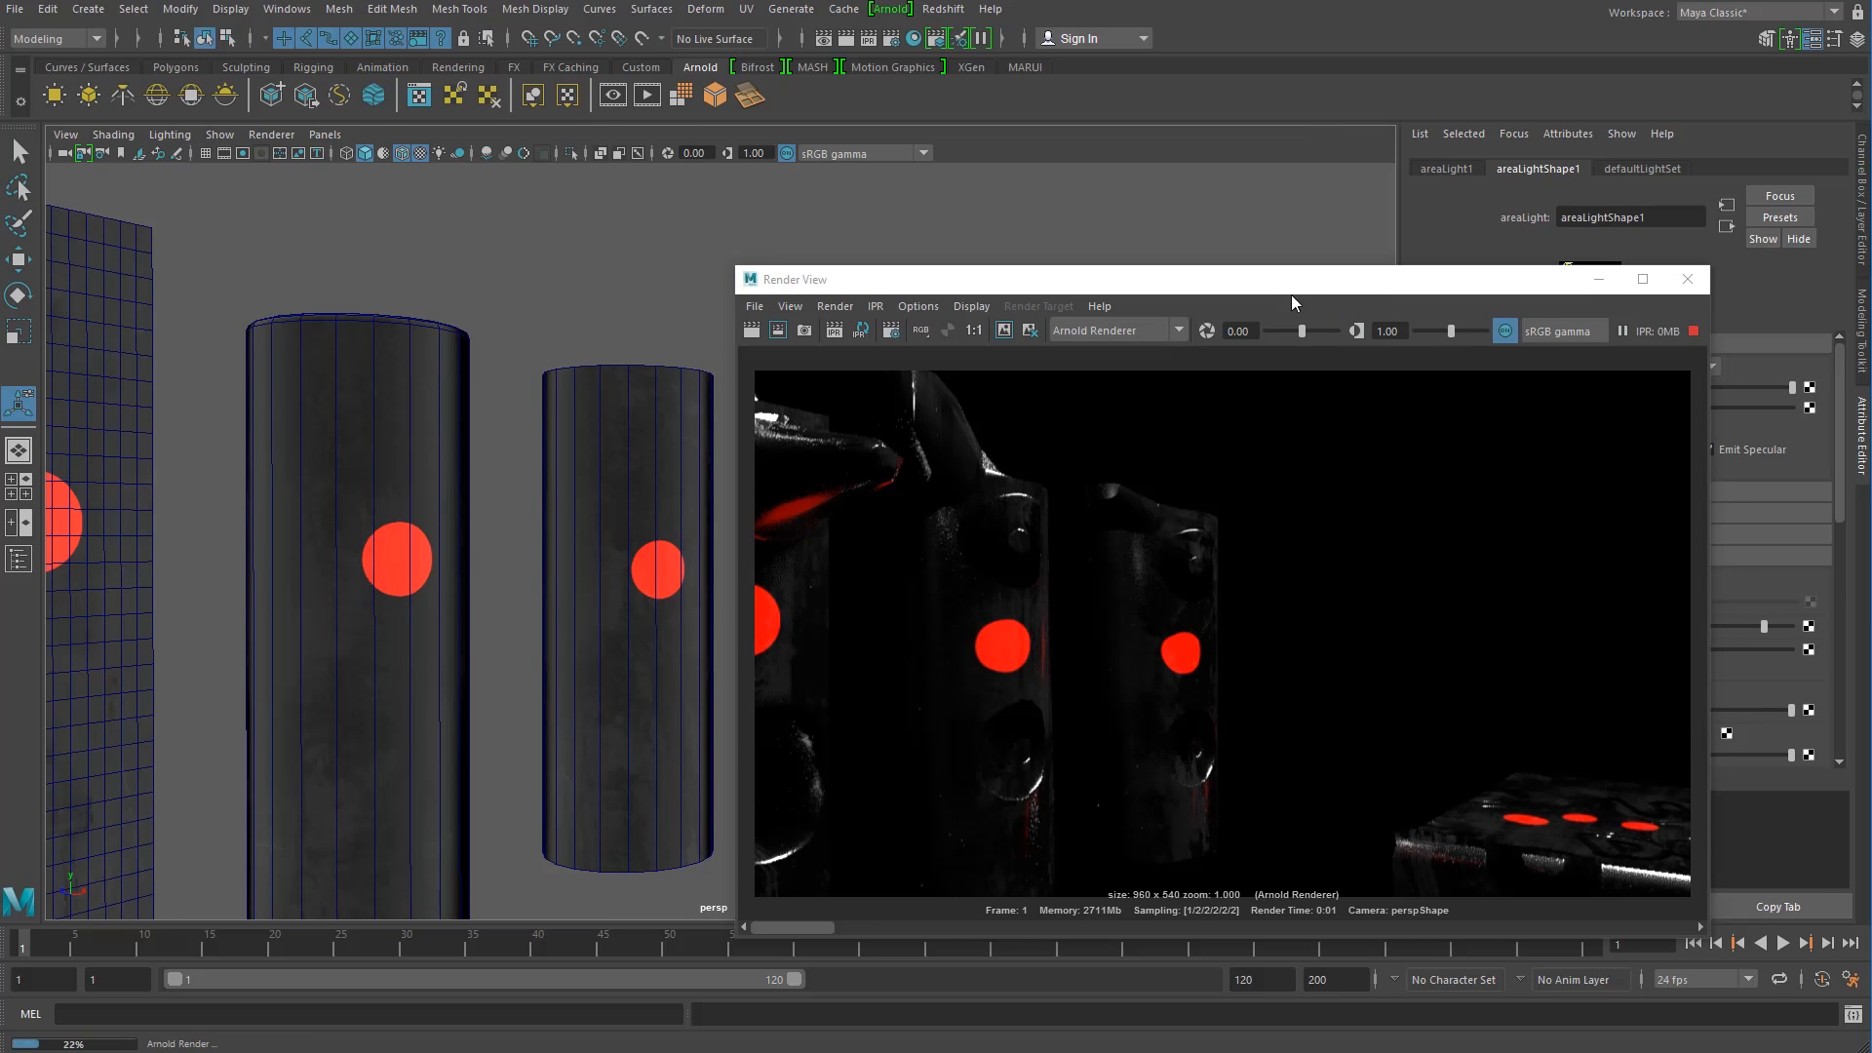
pyautogui.moveTo(1320, 285); pyautogui.dragTo(1407, 302)
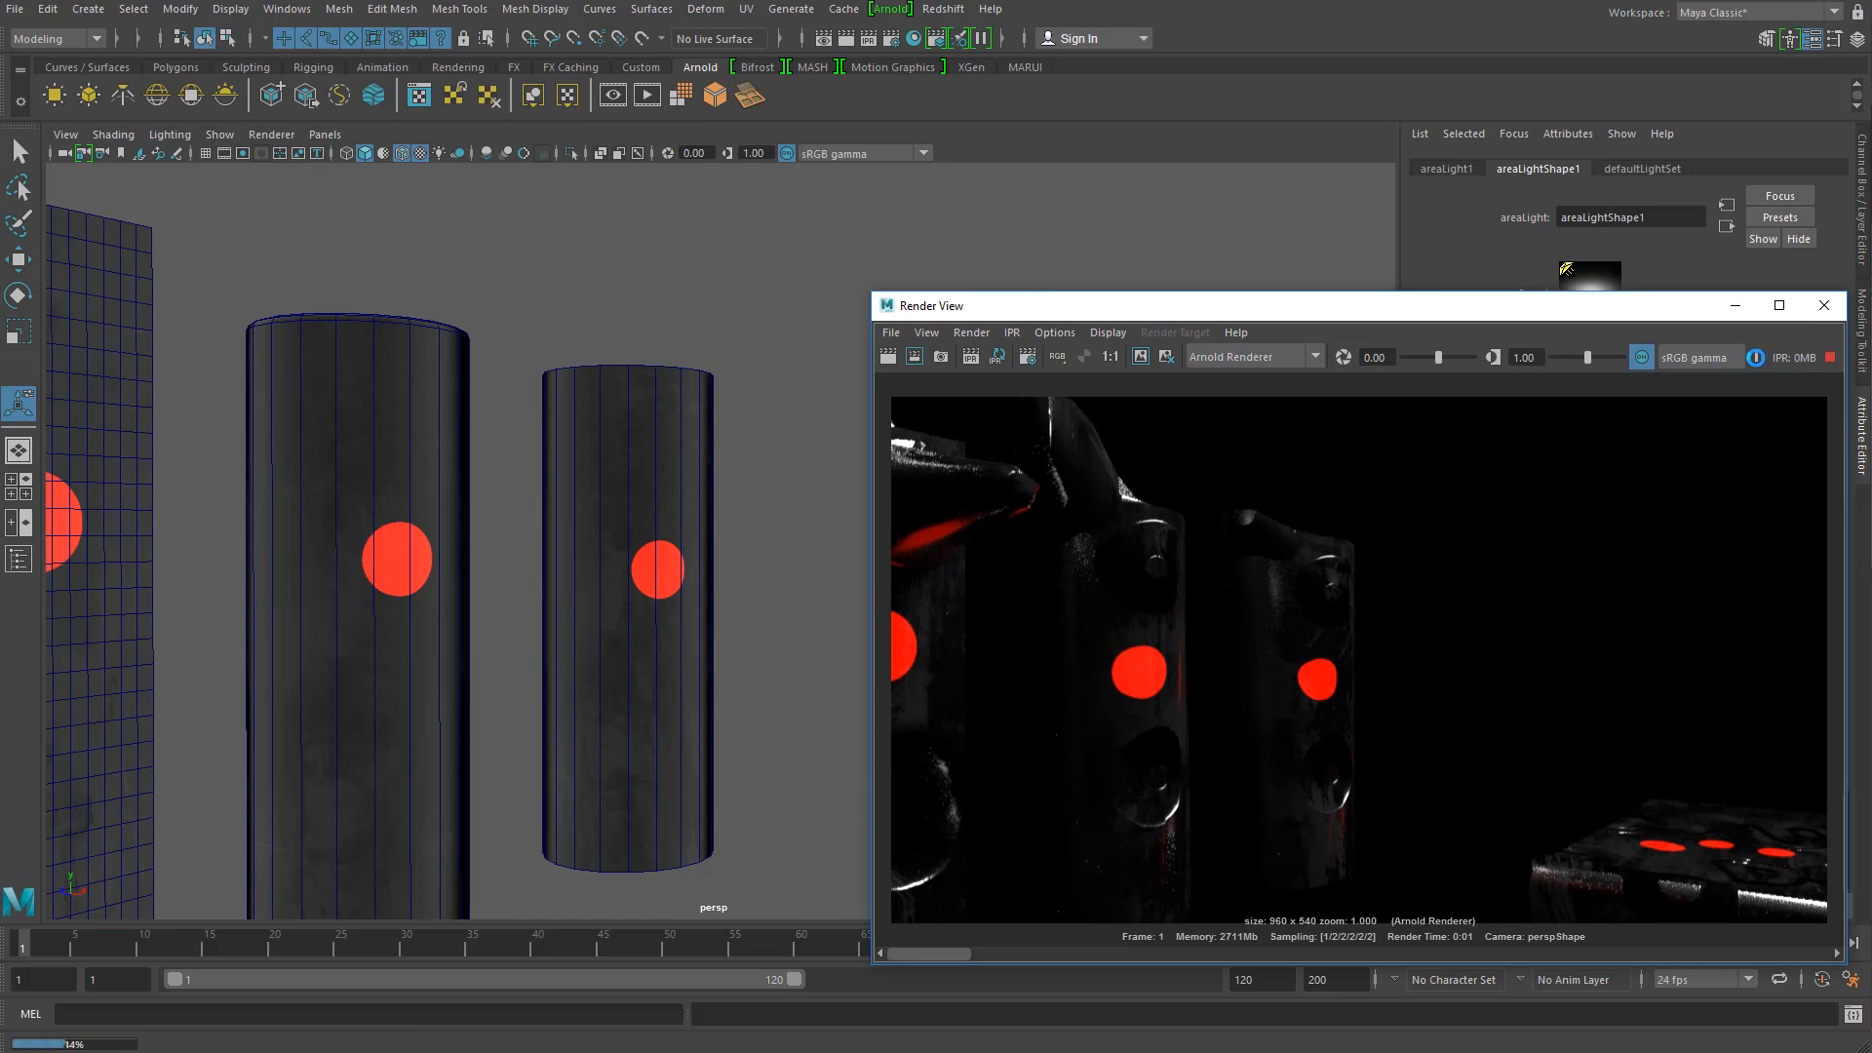
pyautogui.moveTo(1157, 317); pyautogui.dragTo(1170, 329)
pyautogui.click(1747, 317)
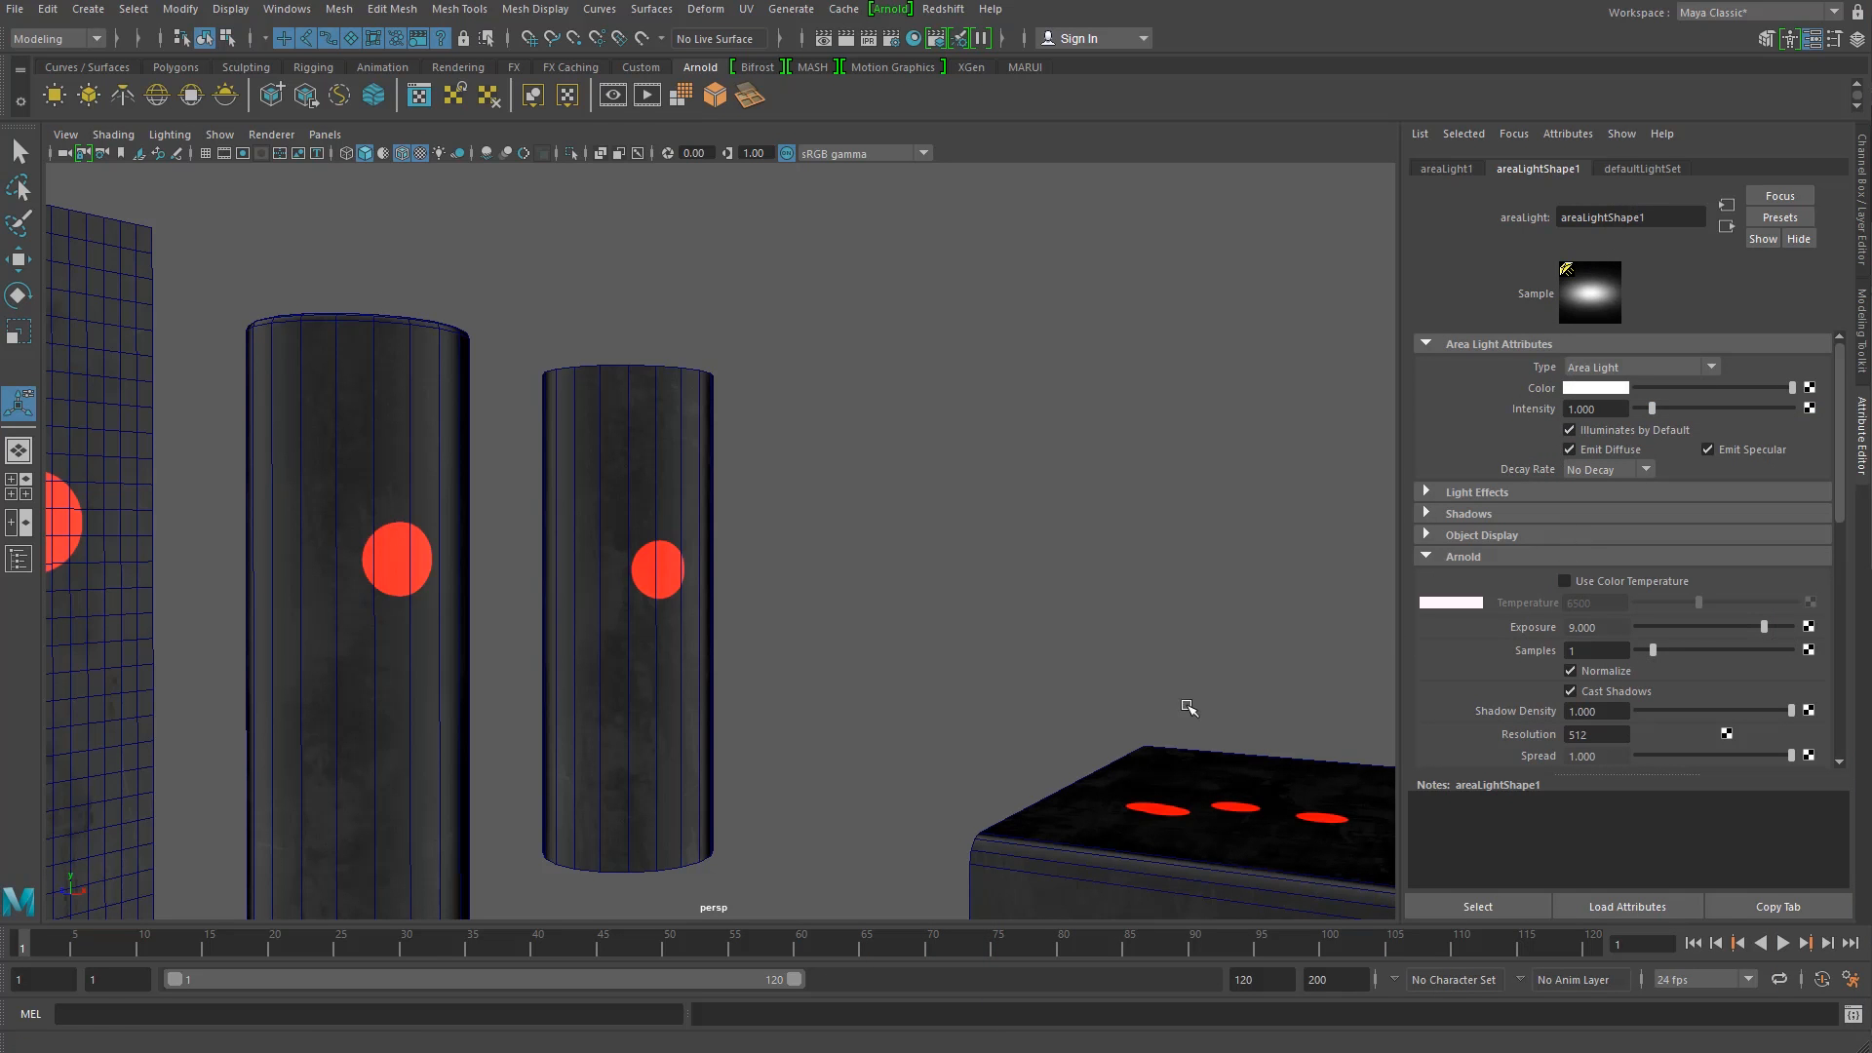
# Step: Select the displacementShader1 node in the Hypershade graph and set its Scale to 0.4
pyautogui.moveTo(1871, 283); pyautogui.dragTo(201, 63)
pyautogui.scroll(2, 1154, 929)
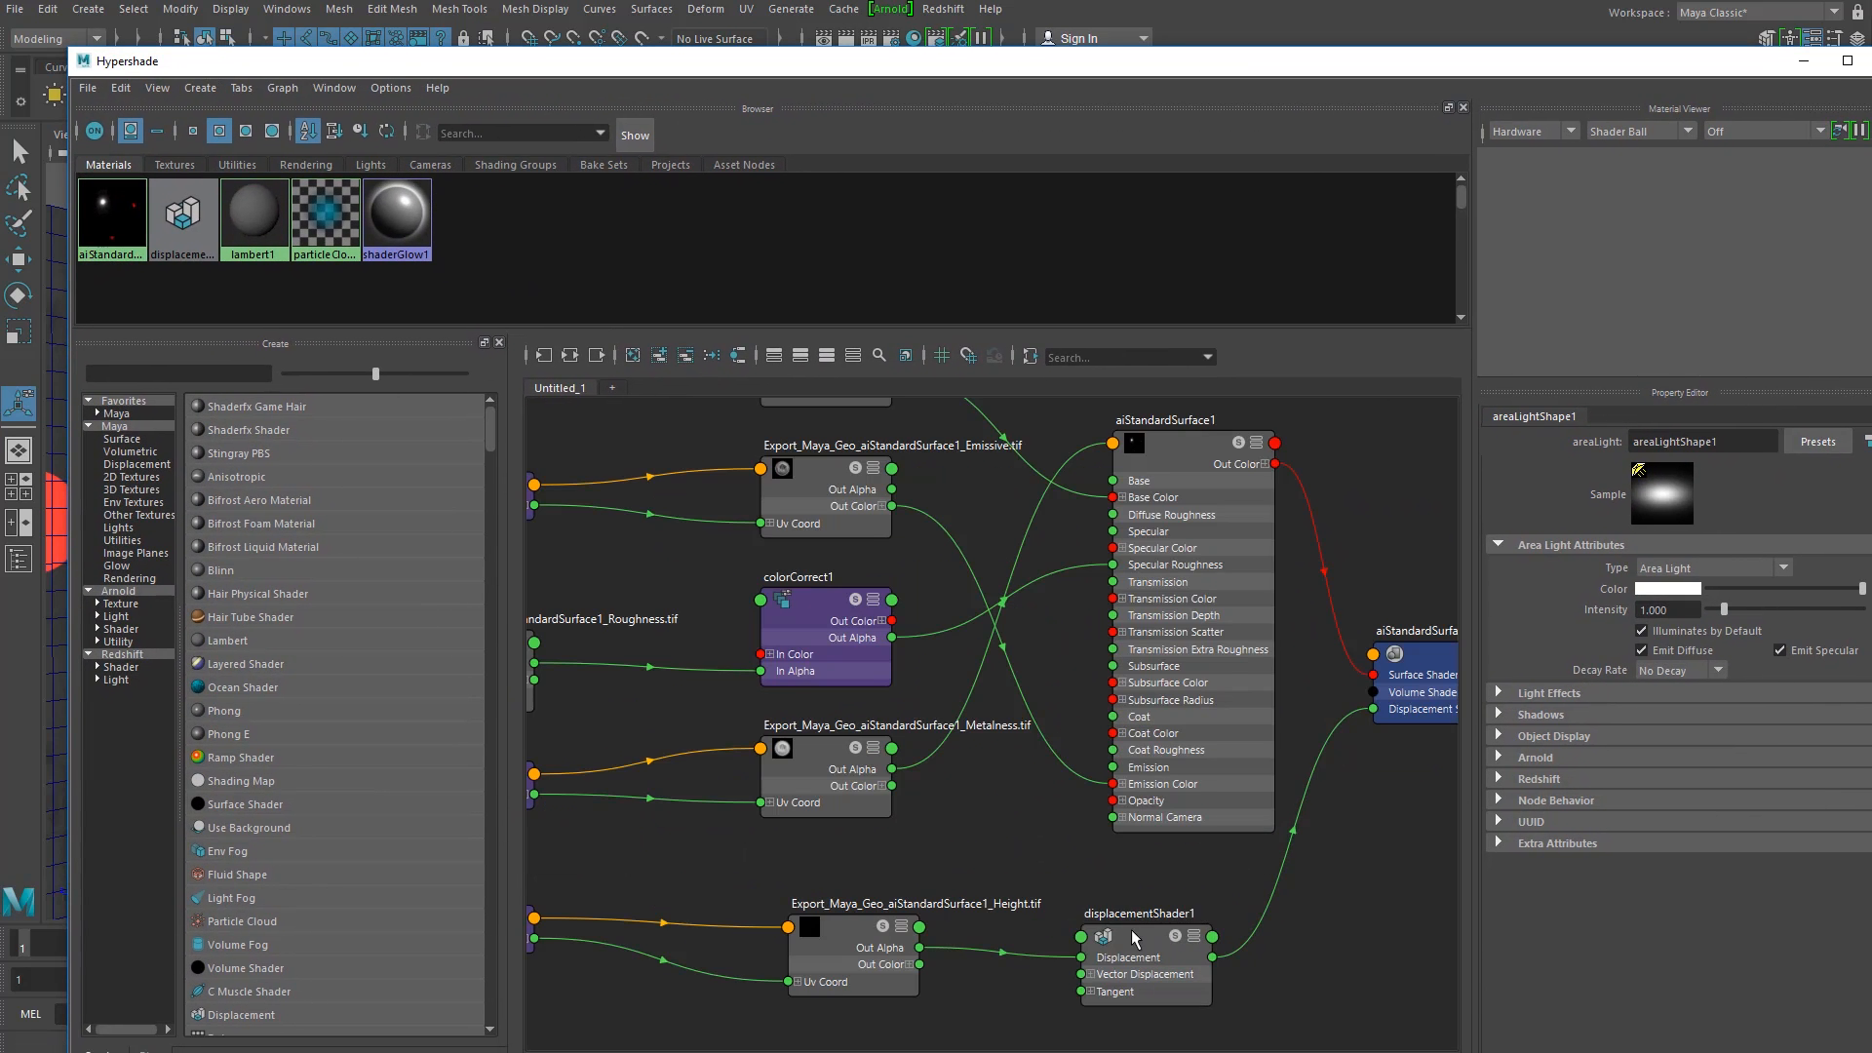
pyautogui.click(1133, 941)
pyautogui.moveTo(585, 62); pyautogui.dragTo(1871, 415)
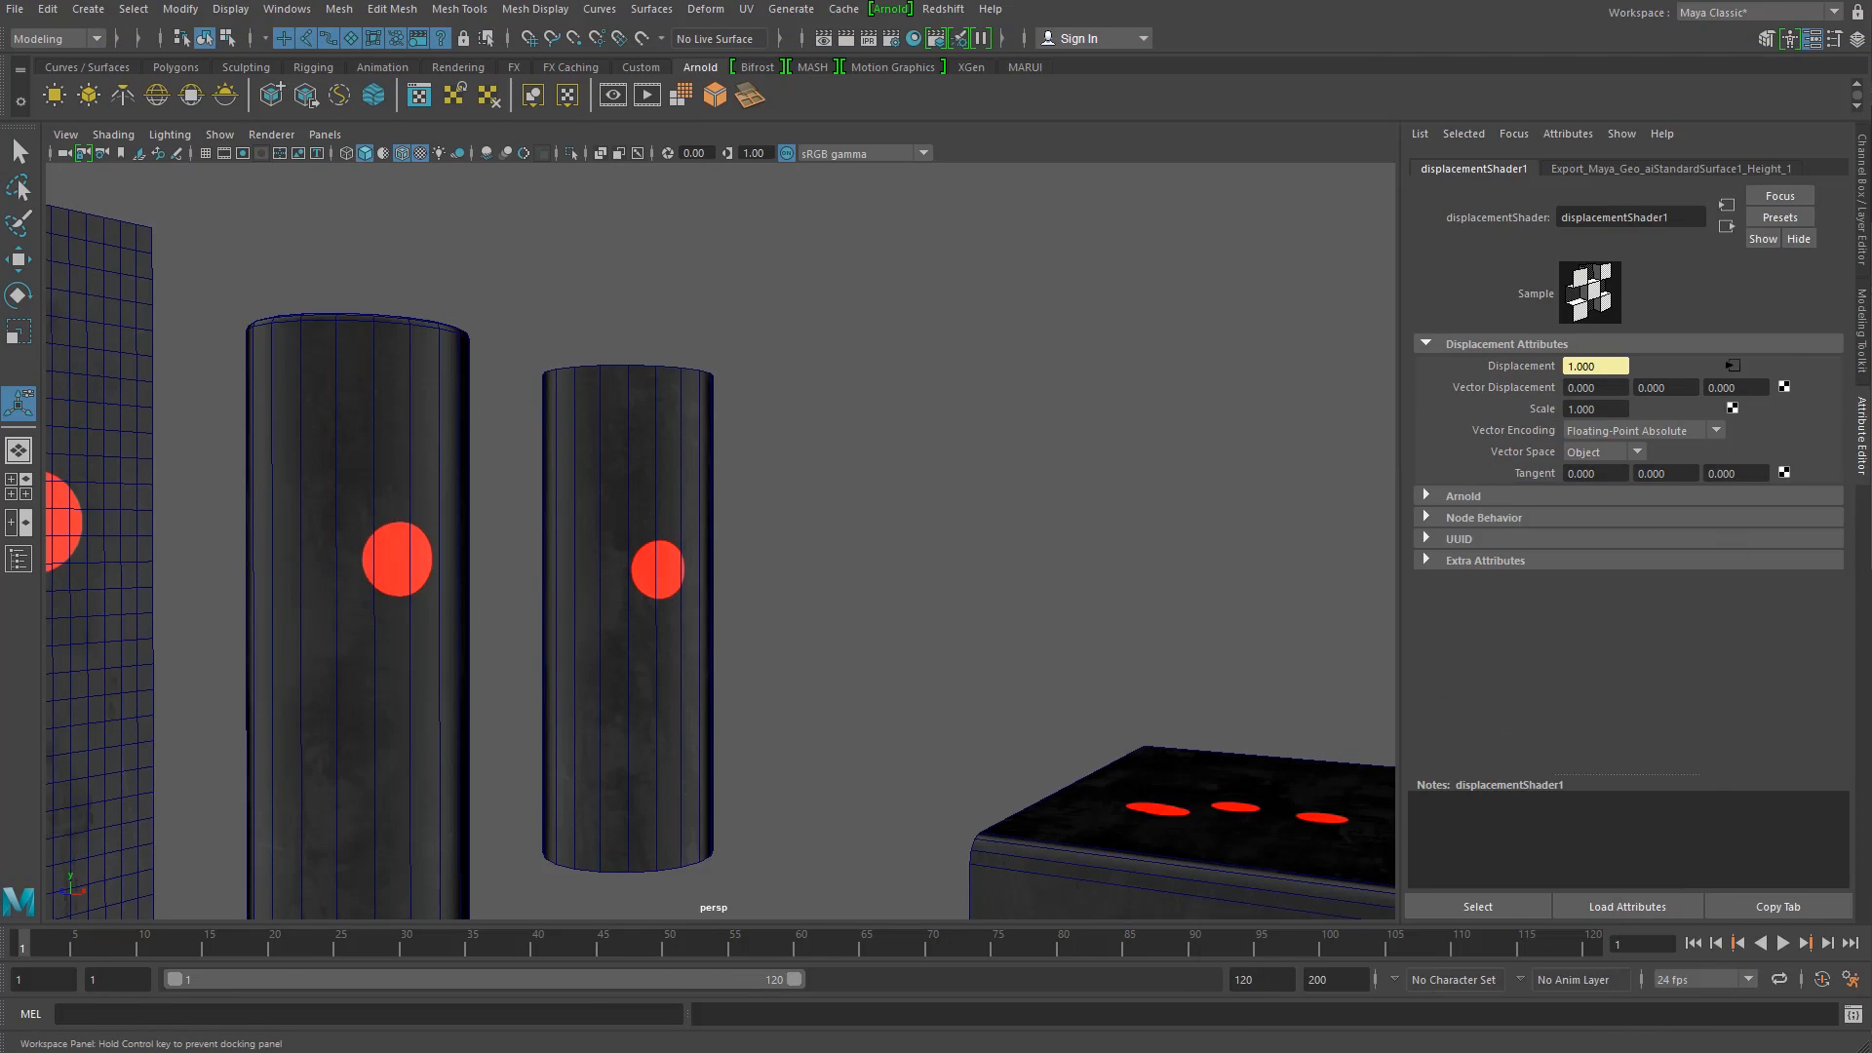
pyautogui.click(1604, 416)
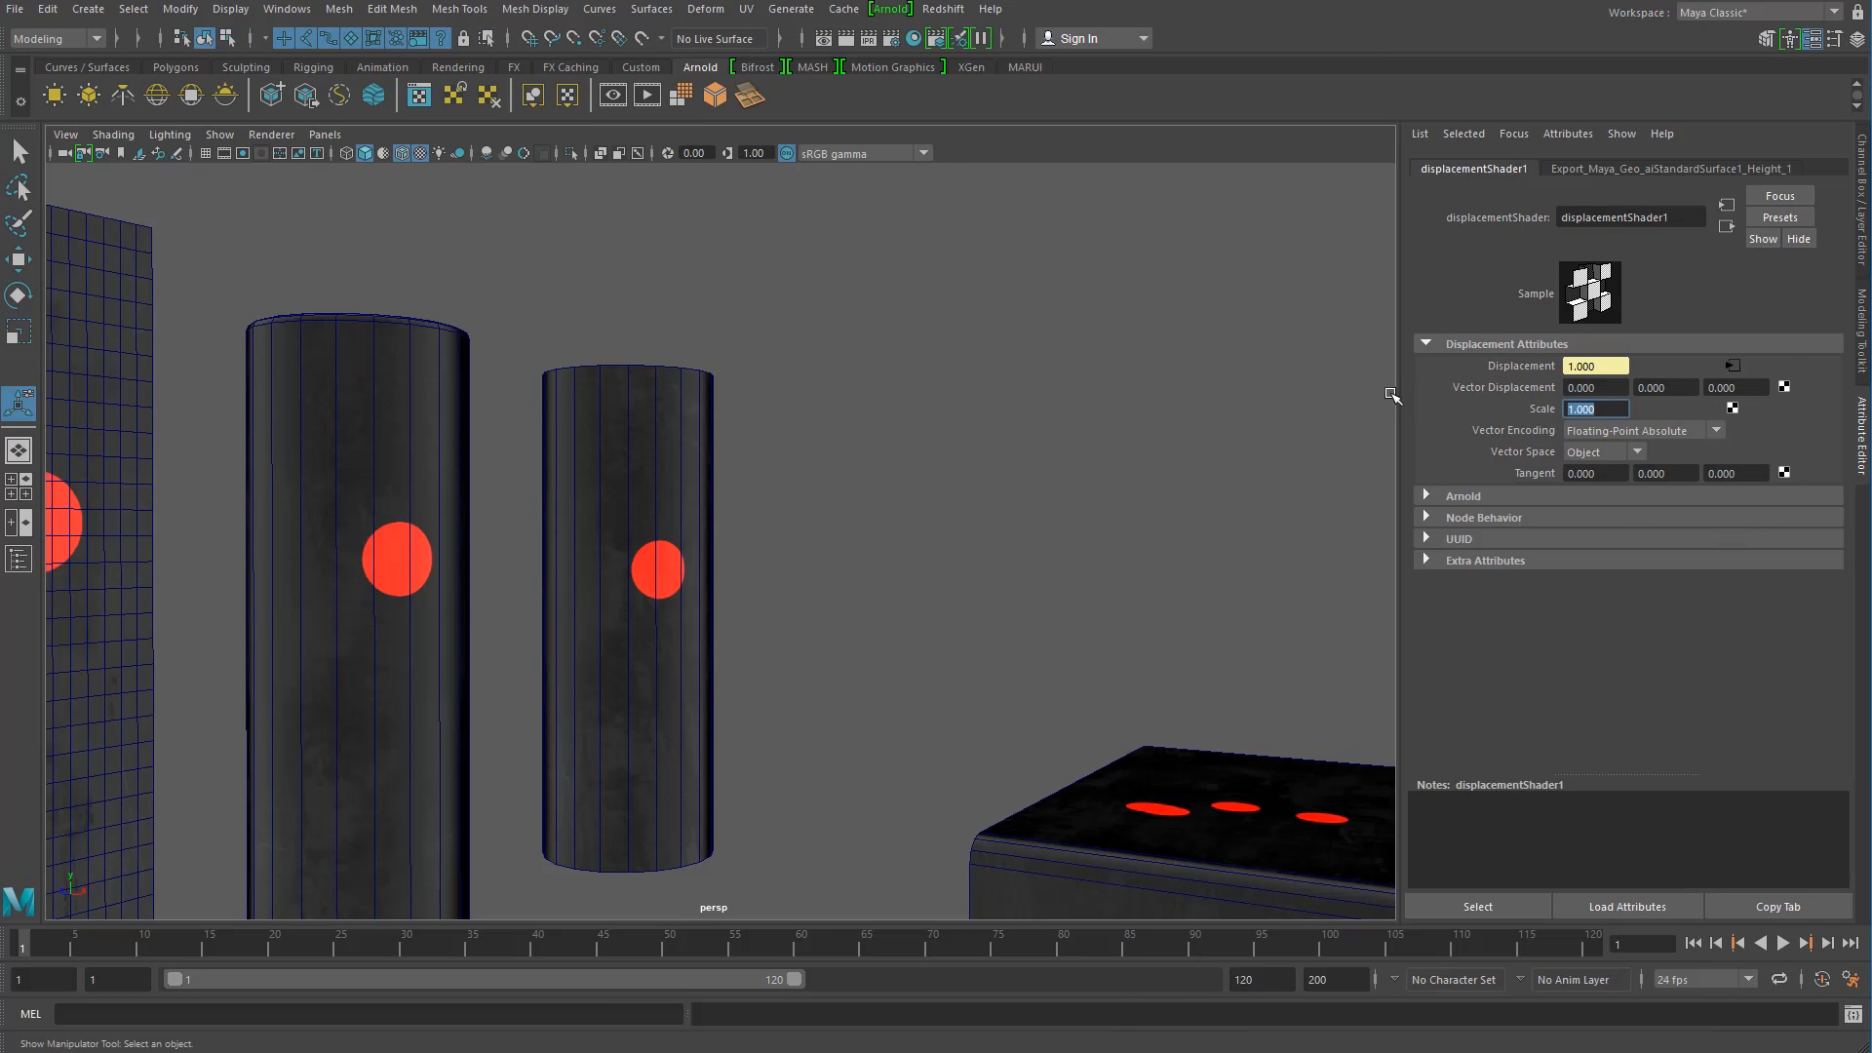
pyautogui.write('.4')
pyautogui.press('Return')
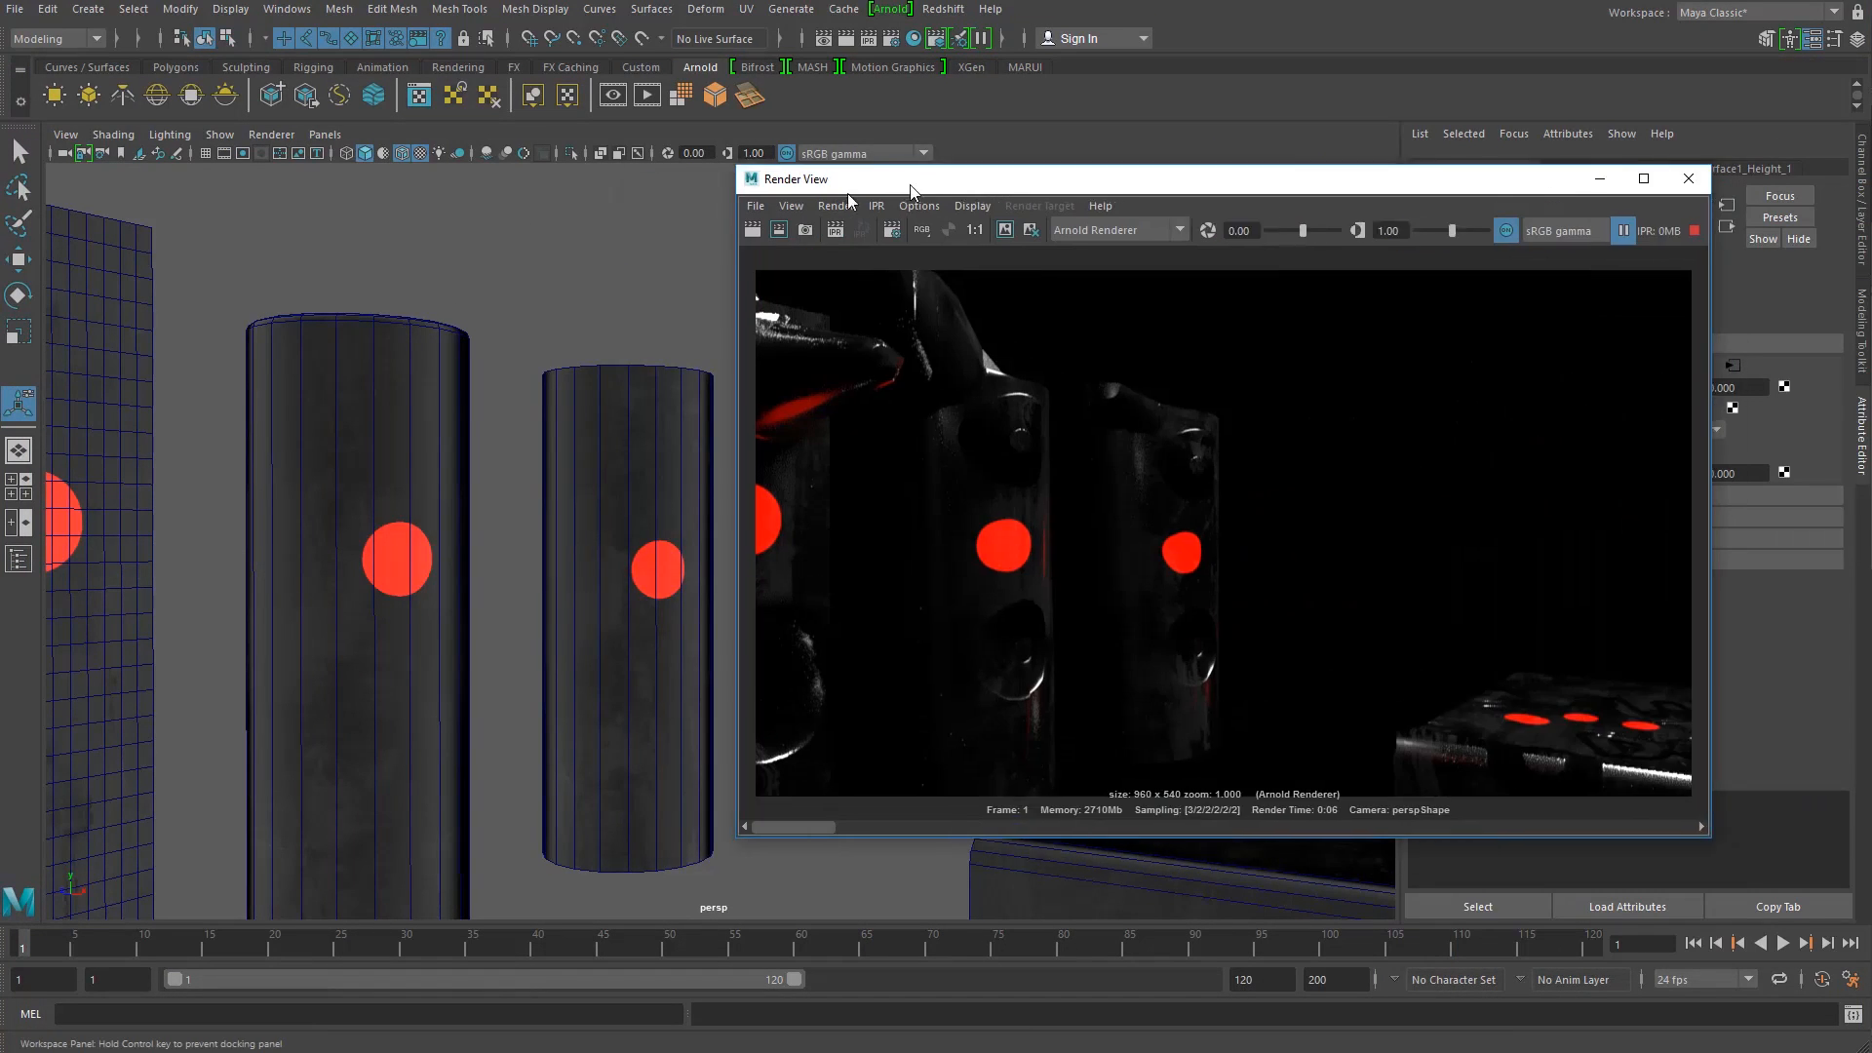
# Step: Bring back the Render View, resume the IPR render and refresh it with the reduced displacement scale
pyautogui.moveTo(847, 191); pyautogui.dragTo(675, 222)
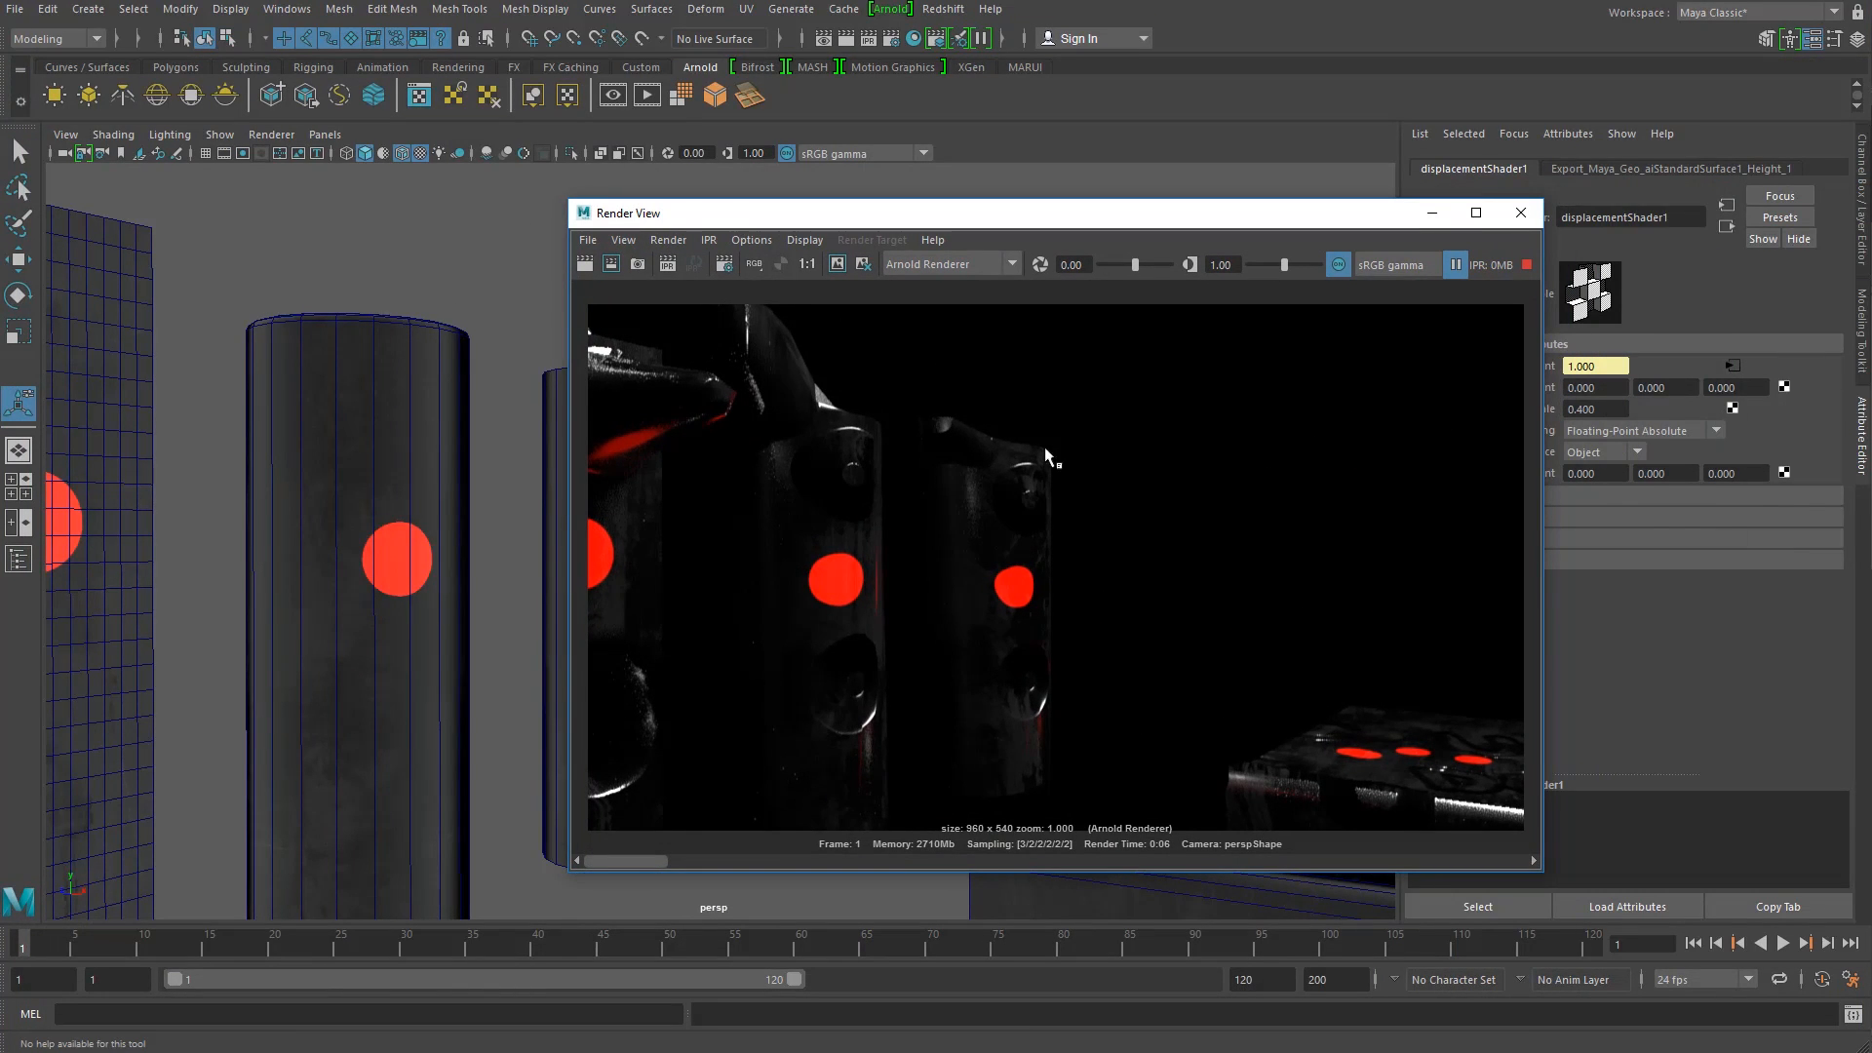
pyautogui.click(1456, 265)
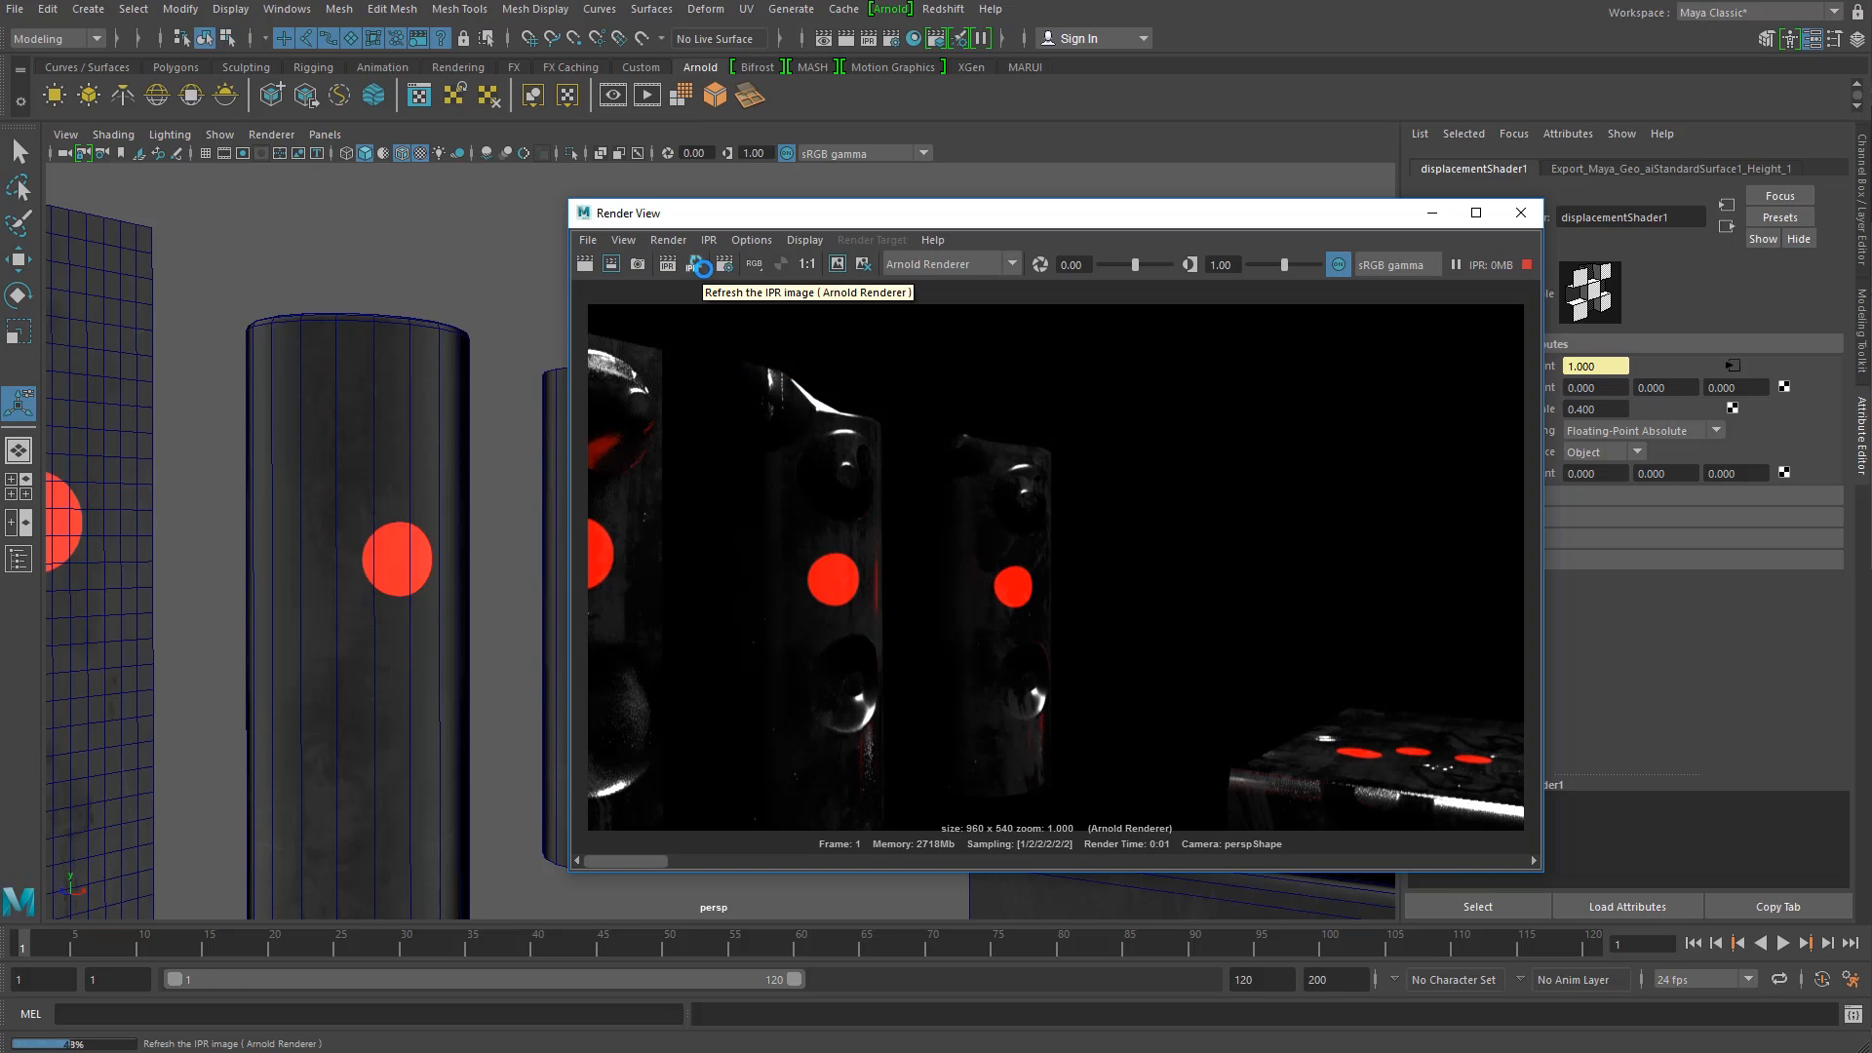
pyautogui.click(694, 264)
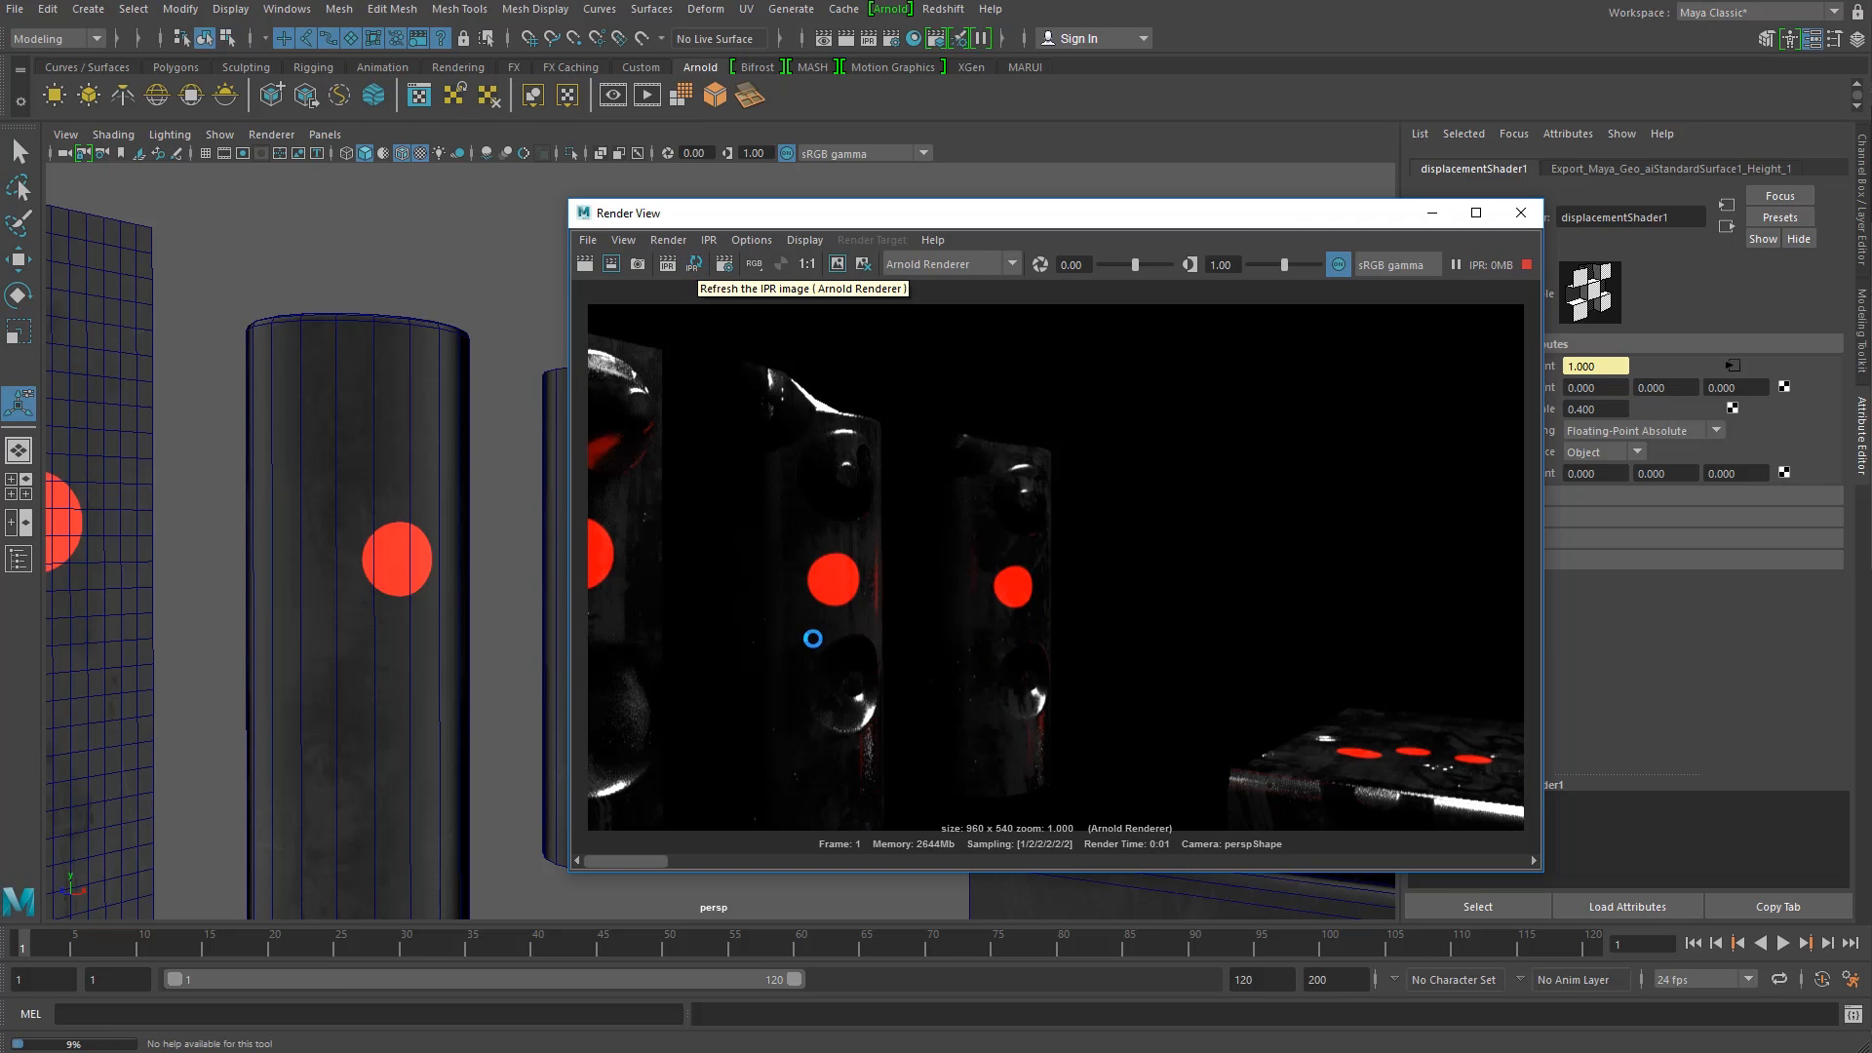
# Step: Examine the weaker displacement on the columns and the slab in the IPR render from several angles
pyautogui.keyDown('alt'); pyautogui.moveTo(239, 580); pyautogui.dragTo(349, 564, button='middle'); pyautogui.keyUp('alt')
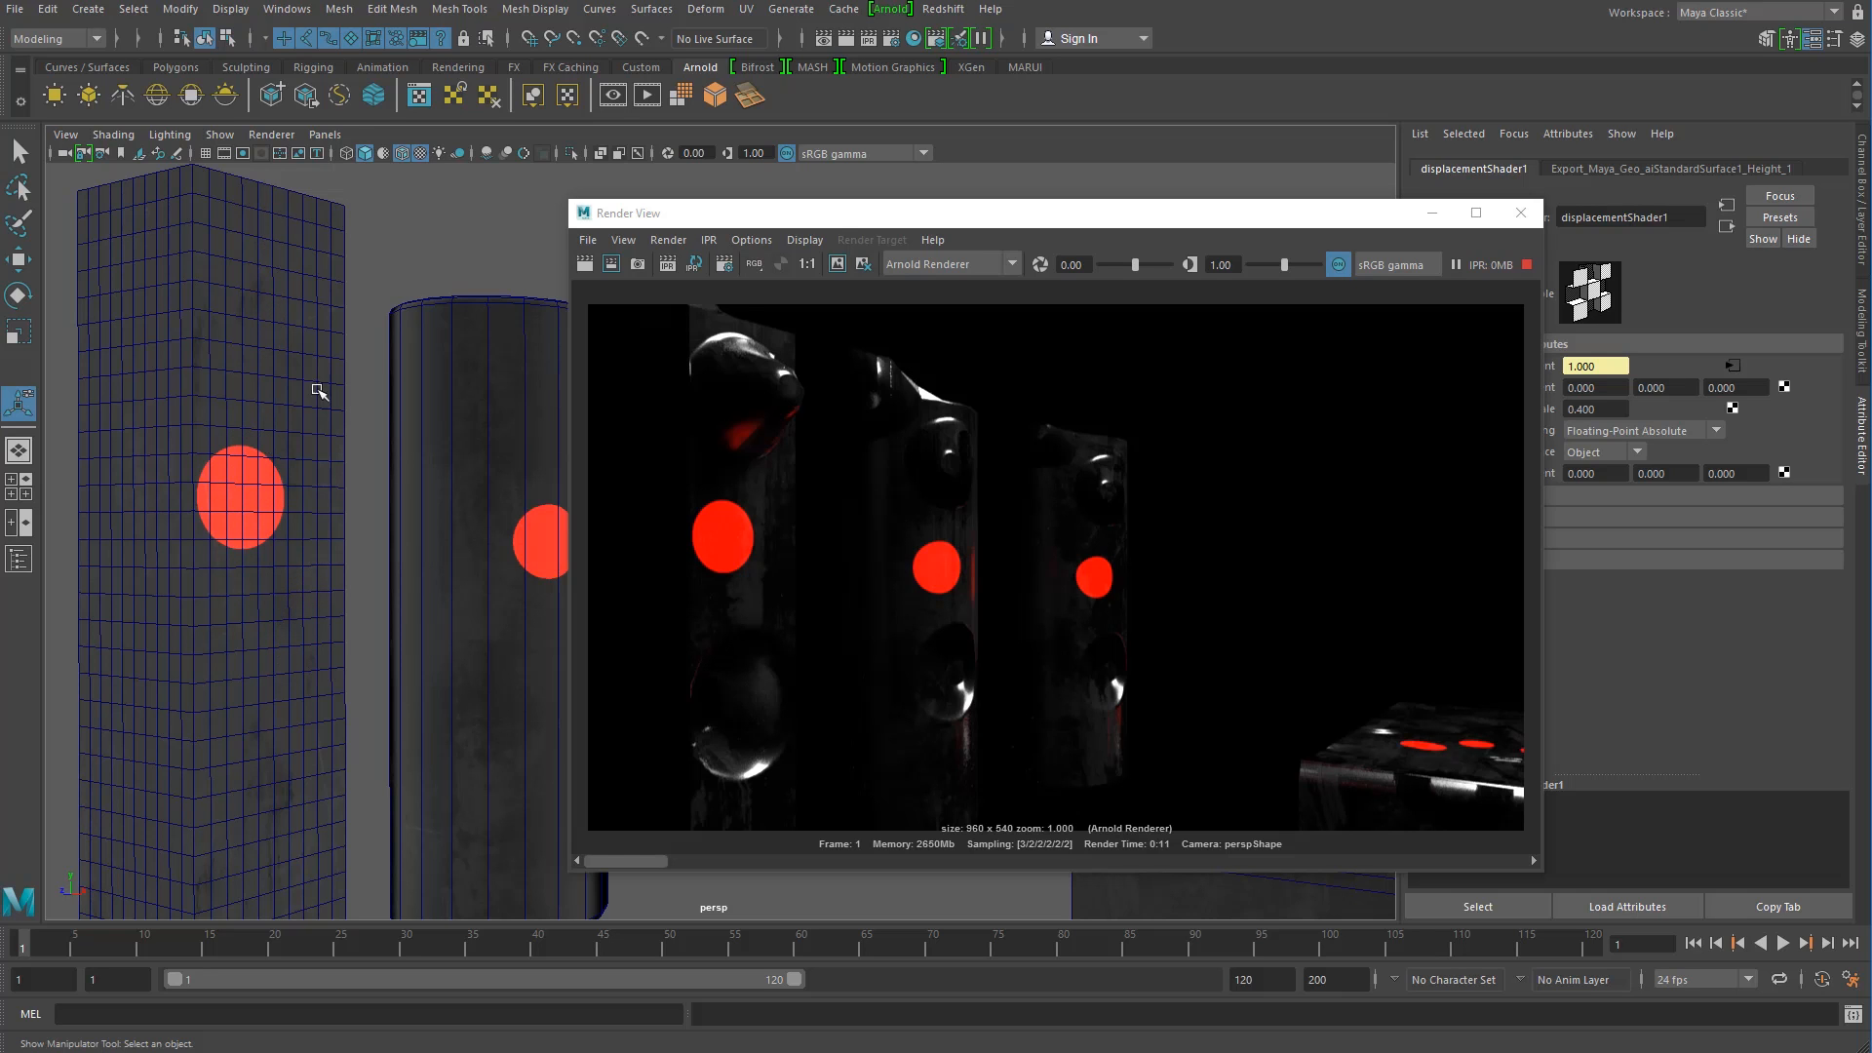
pyautogui.moveTo(829, 223); pyautogui.dragTo(1052, 232)
pyautogui.click(634, 514)
pyautogui.keyDown('alt'); pyautogui.moveTo(567, 514); pyautogui.dragTo(468, 543); pyautogui.keyUp('alt')
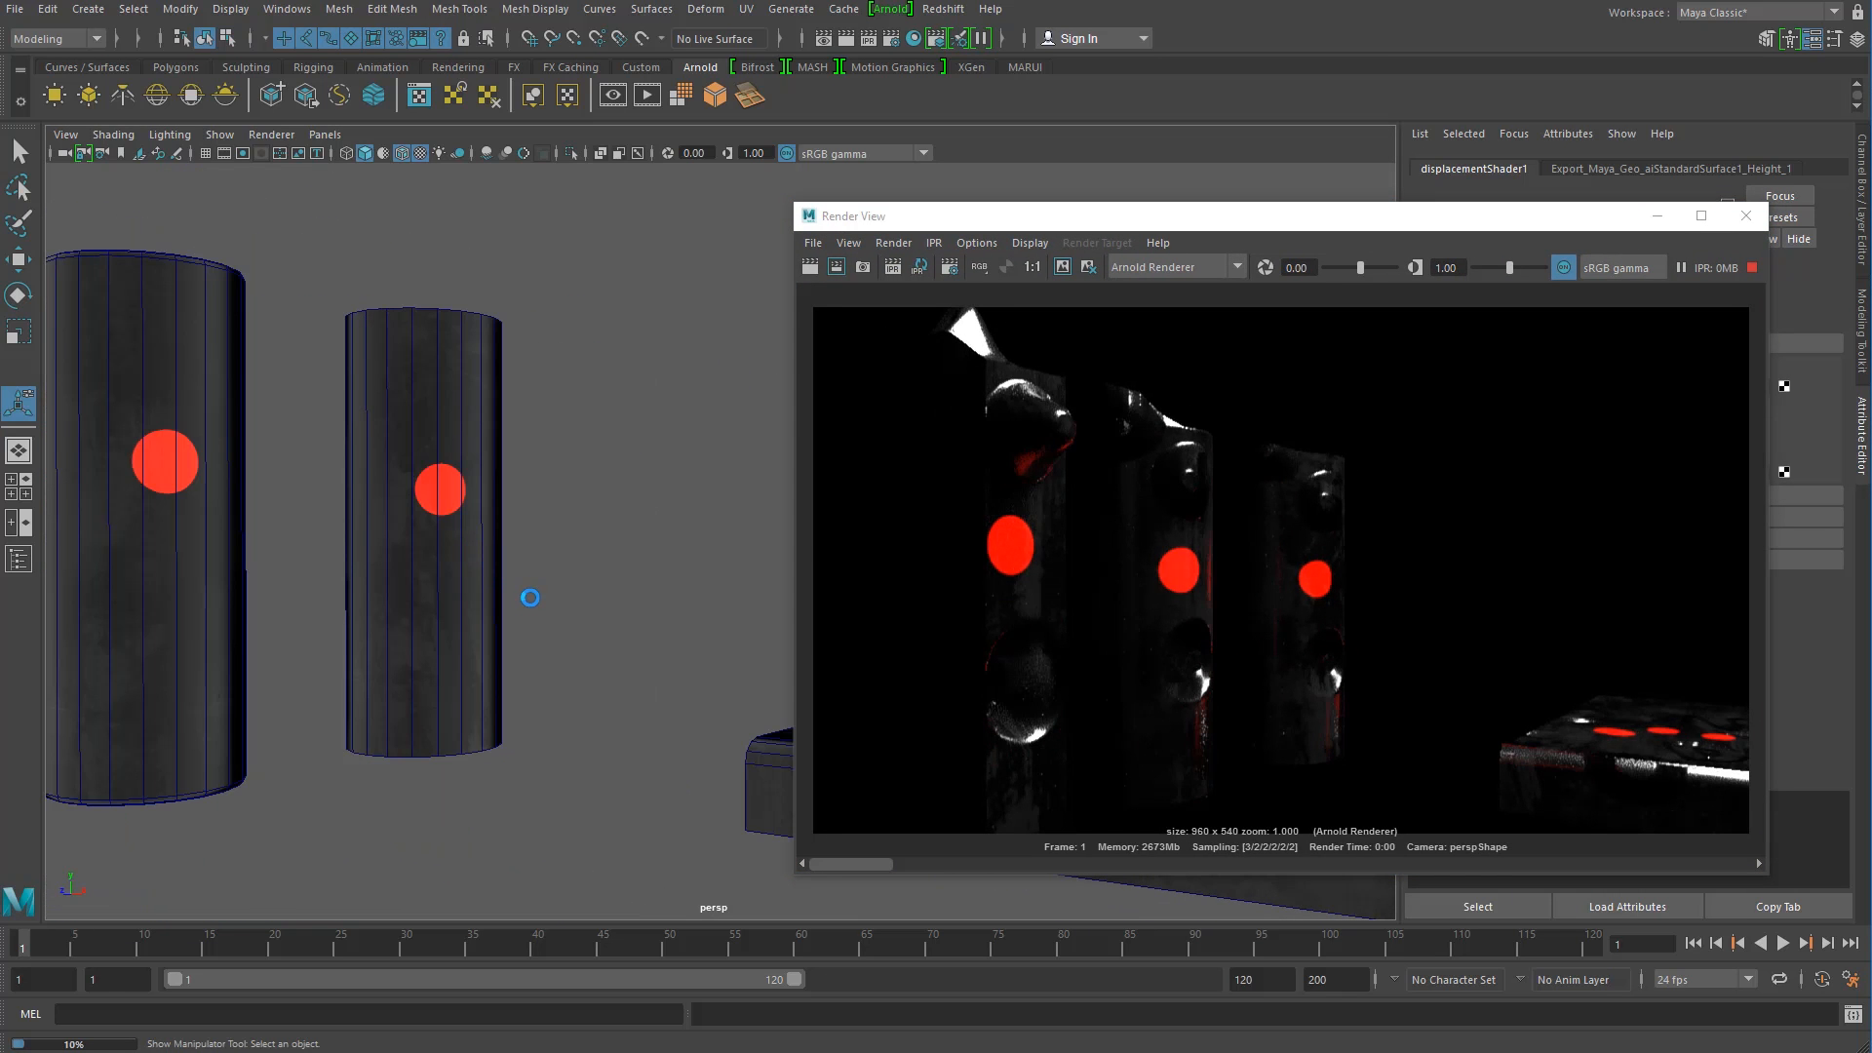
pyautogui.moveTo(618, 579)
pyautogui.keyDown('alt'); pyautogui.mouseDown()
pyautogui.moveTo(661, 585)
pyautogui.moveTo(642, 580)
pyautogui.mouseUp(); pyautogui.keyUp('alt')
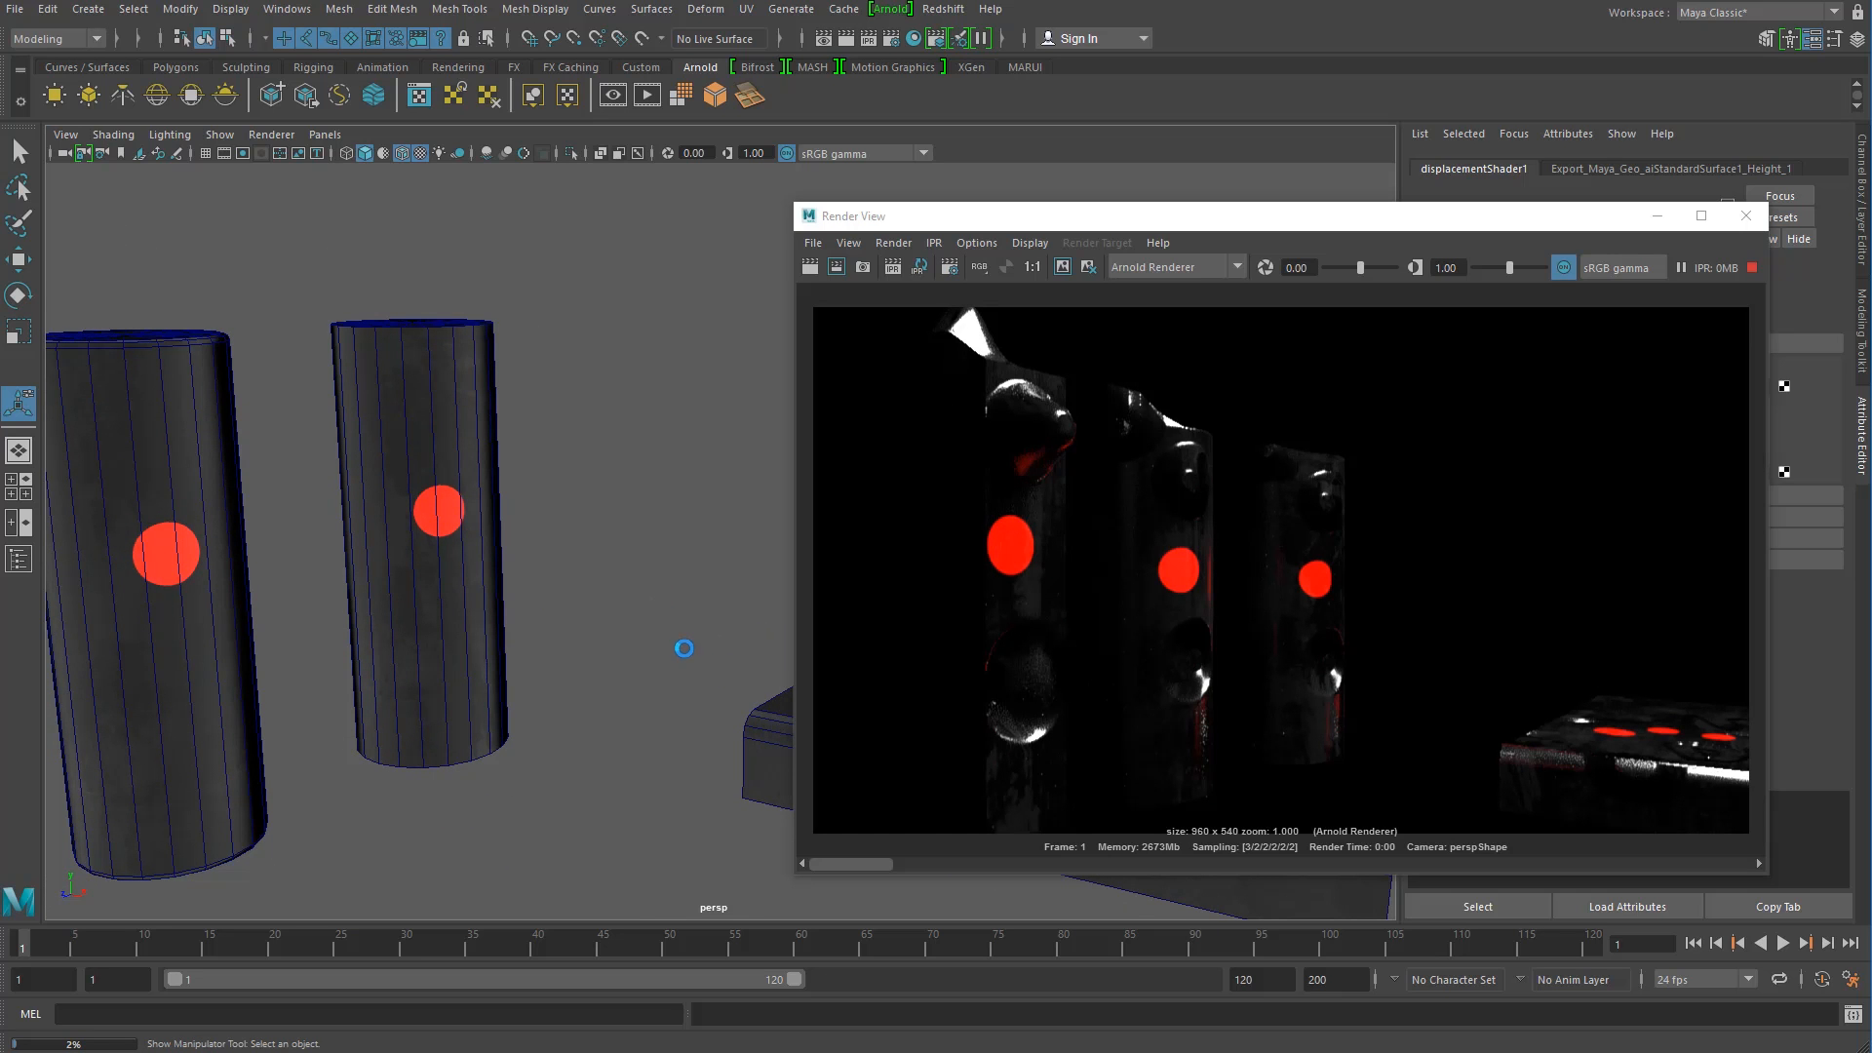
pyautogui.moveTo(464, 605)
pyautogui.keyDown('alt'); pyautogui.mouseDown()
pyautogui.moveTo(222, 556)
pyautogui.moveTo(420, 624)
pyautogui.moveTo(484, 621)
pyautogui.mouseUp(); pyautogui.keyUp('alt')
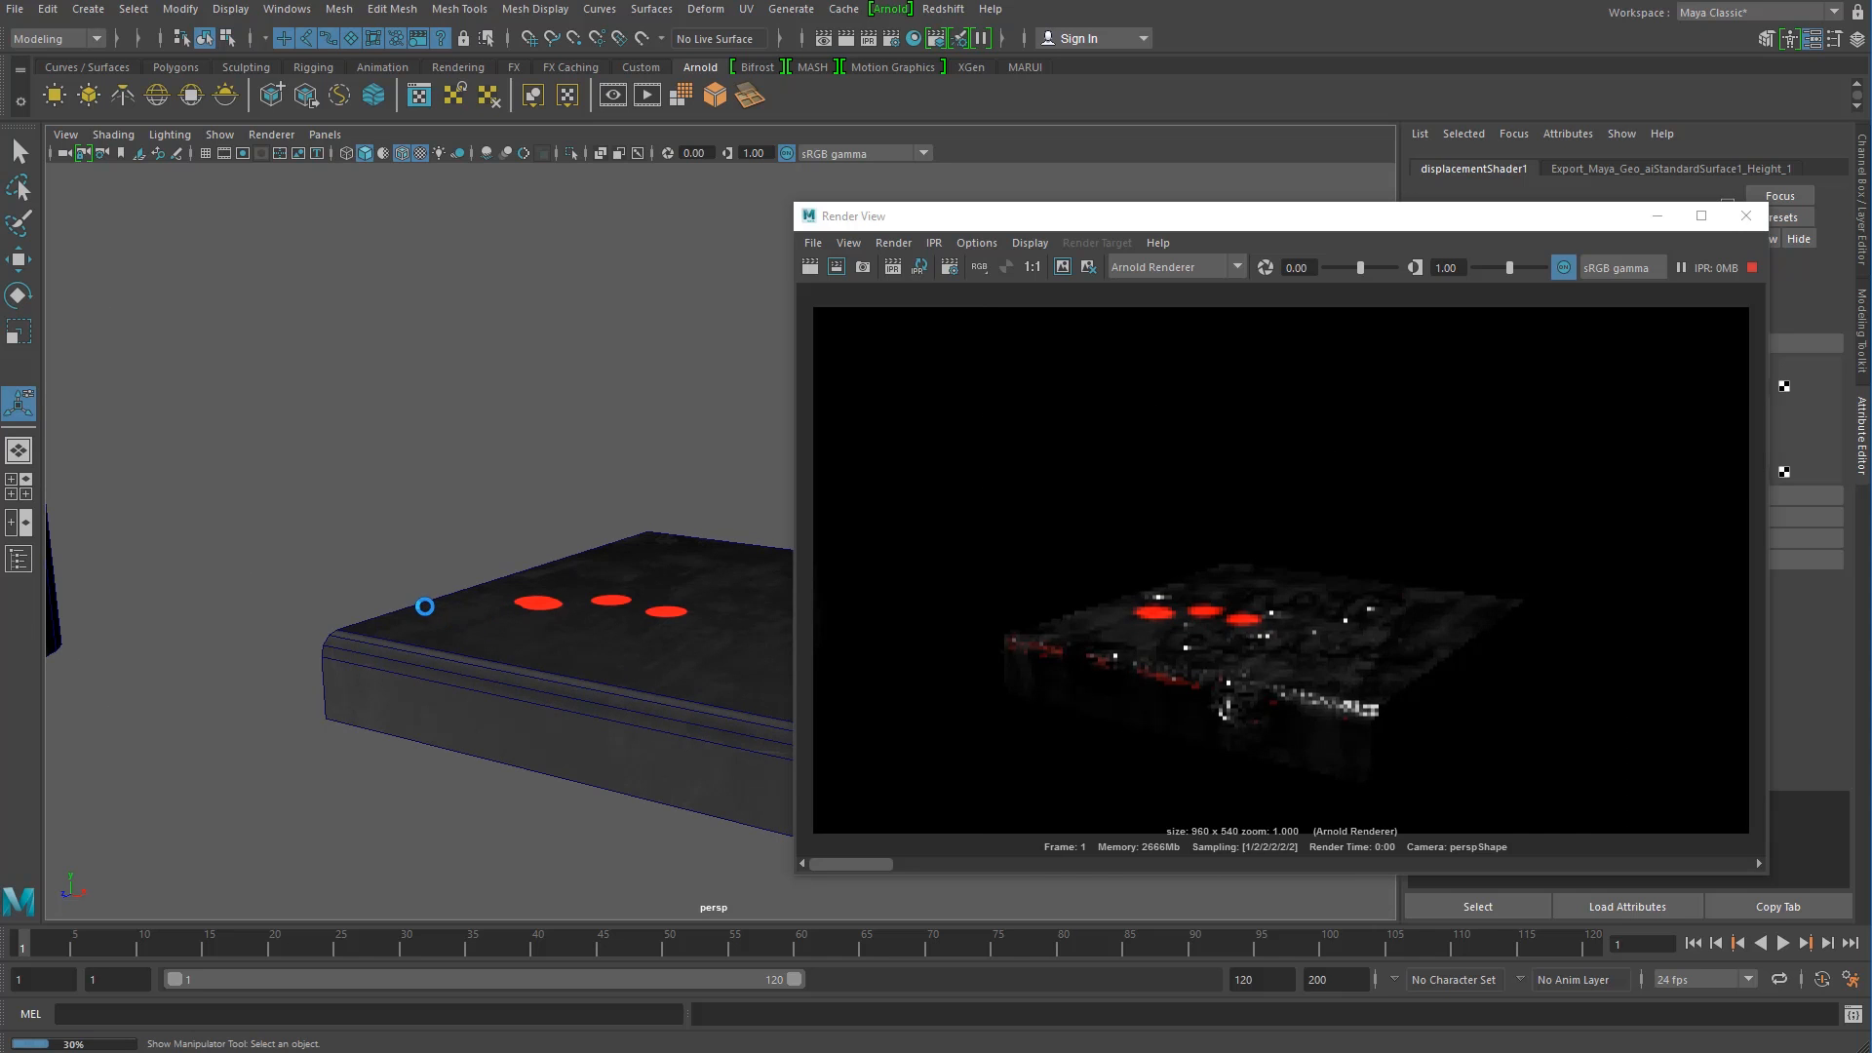
pyautogui.scroll(2, 581, 632)
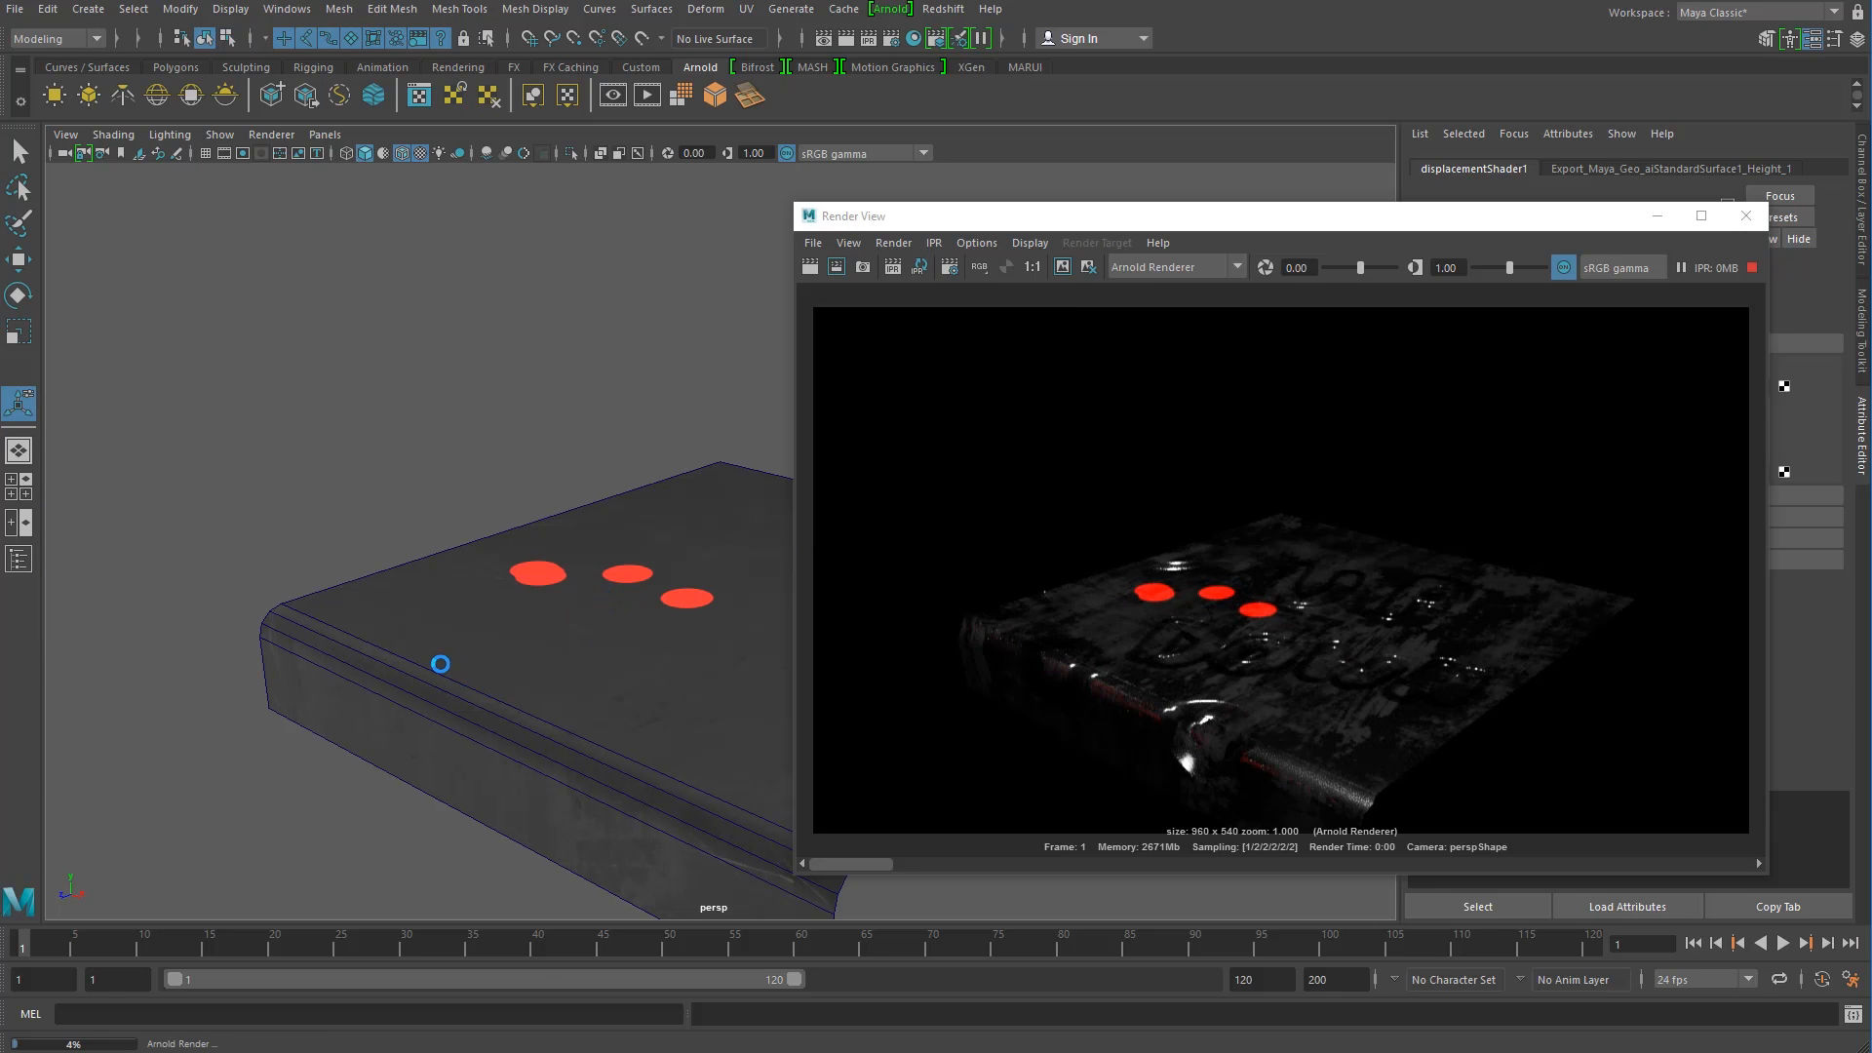
pyautogui.scroll(1, 577, 678)
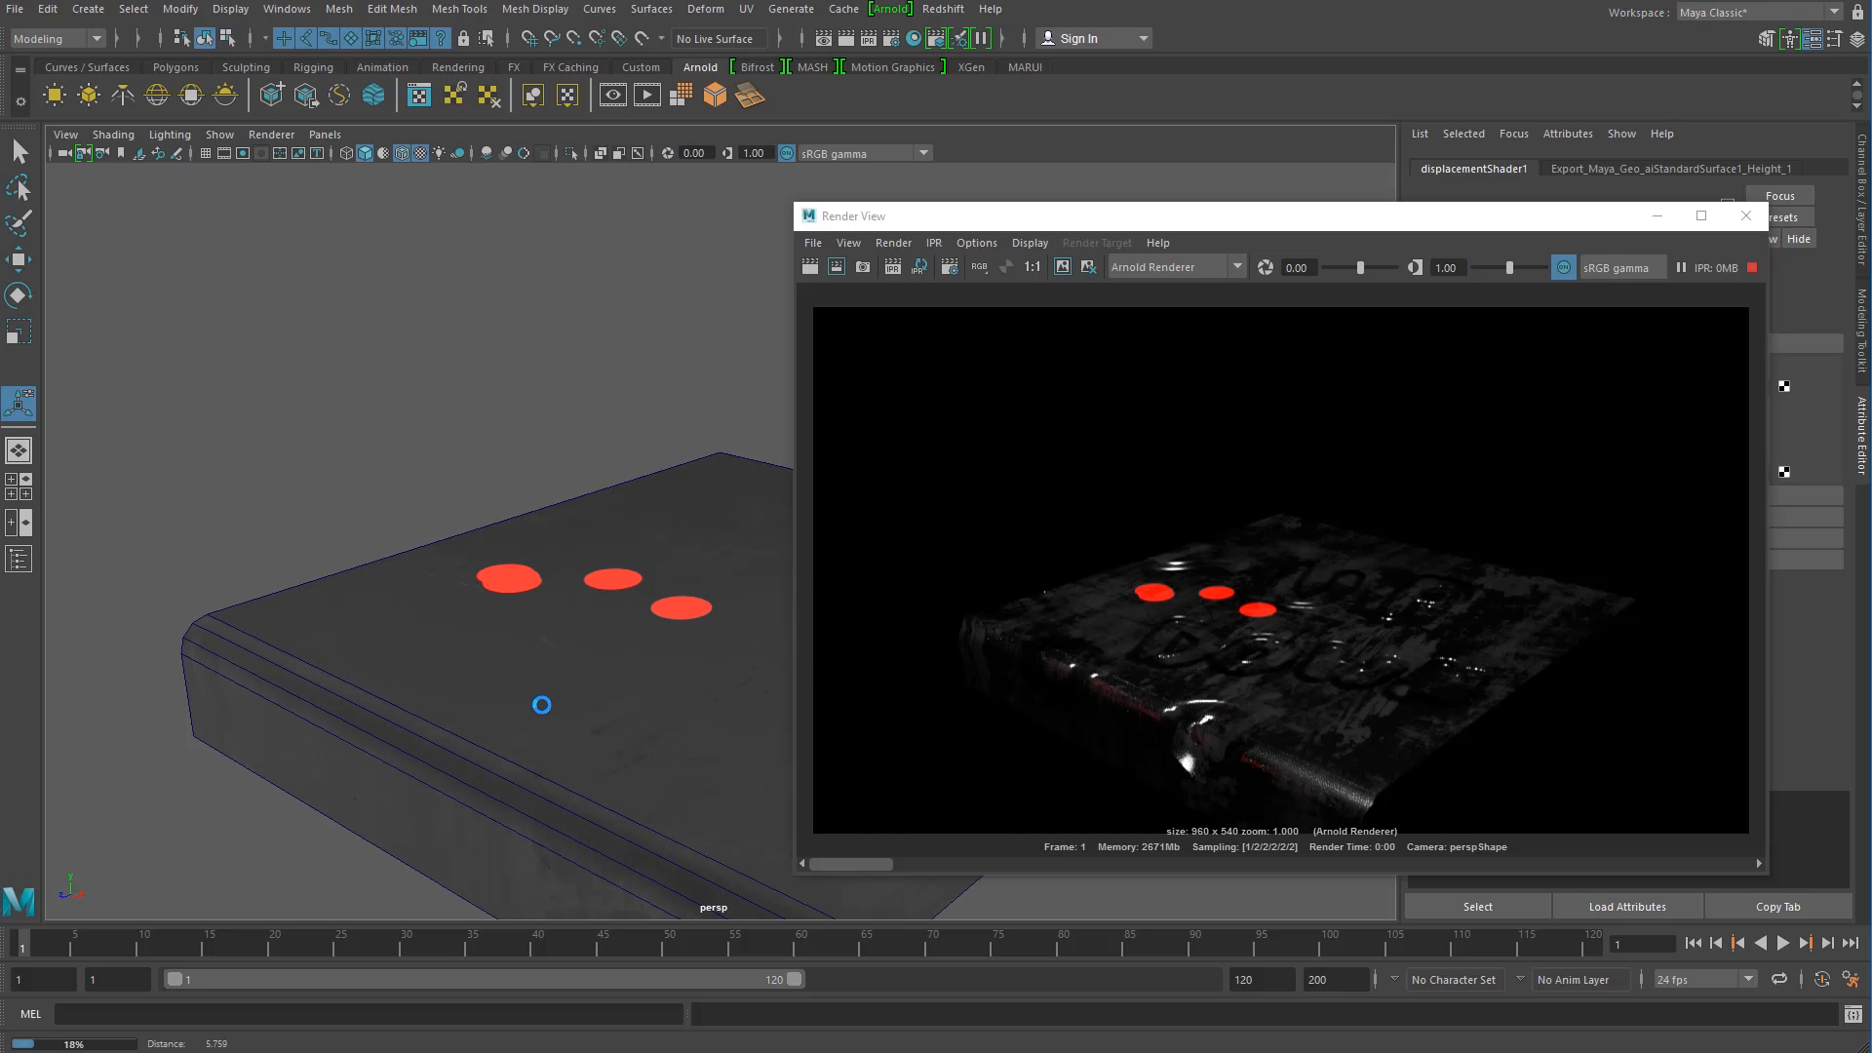
pyautogui.scroll(1, 542, 682)
pyautogui.keyDown('alt'); pyautogui.moveTo(548, 640); pyautogui.dragTo(550, 624); pyautogui.keyUp('alt')
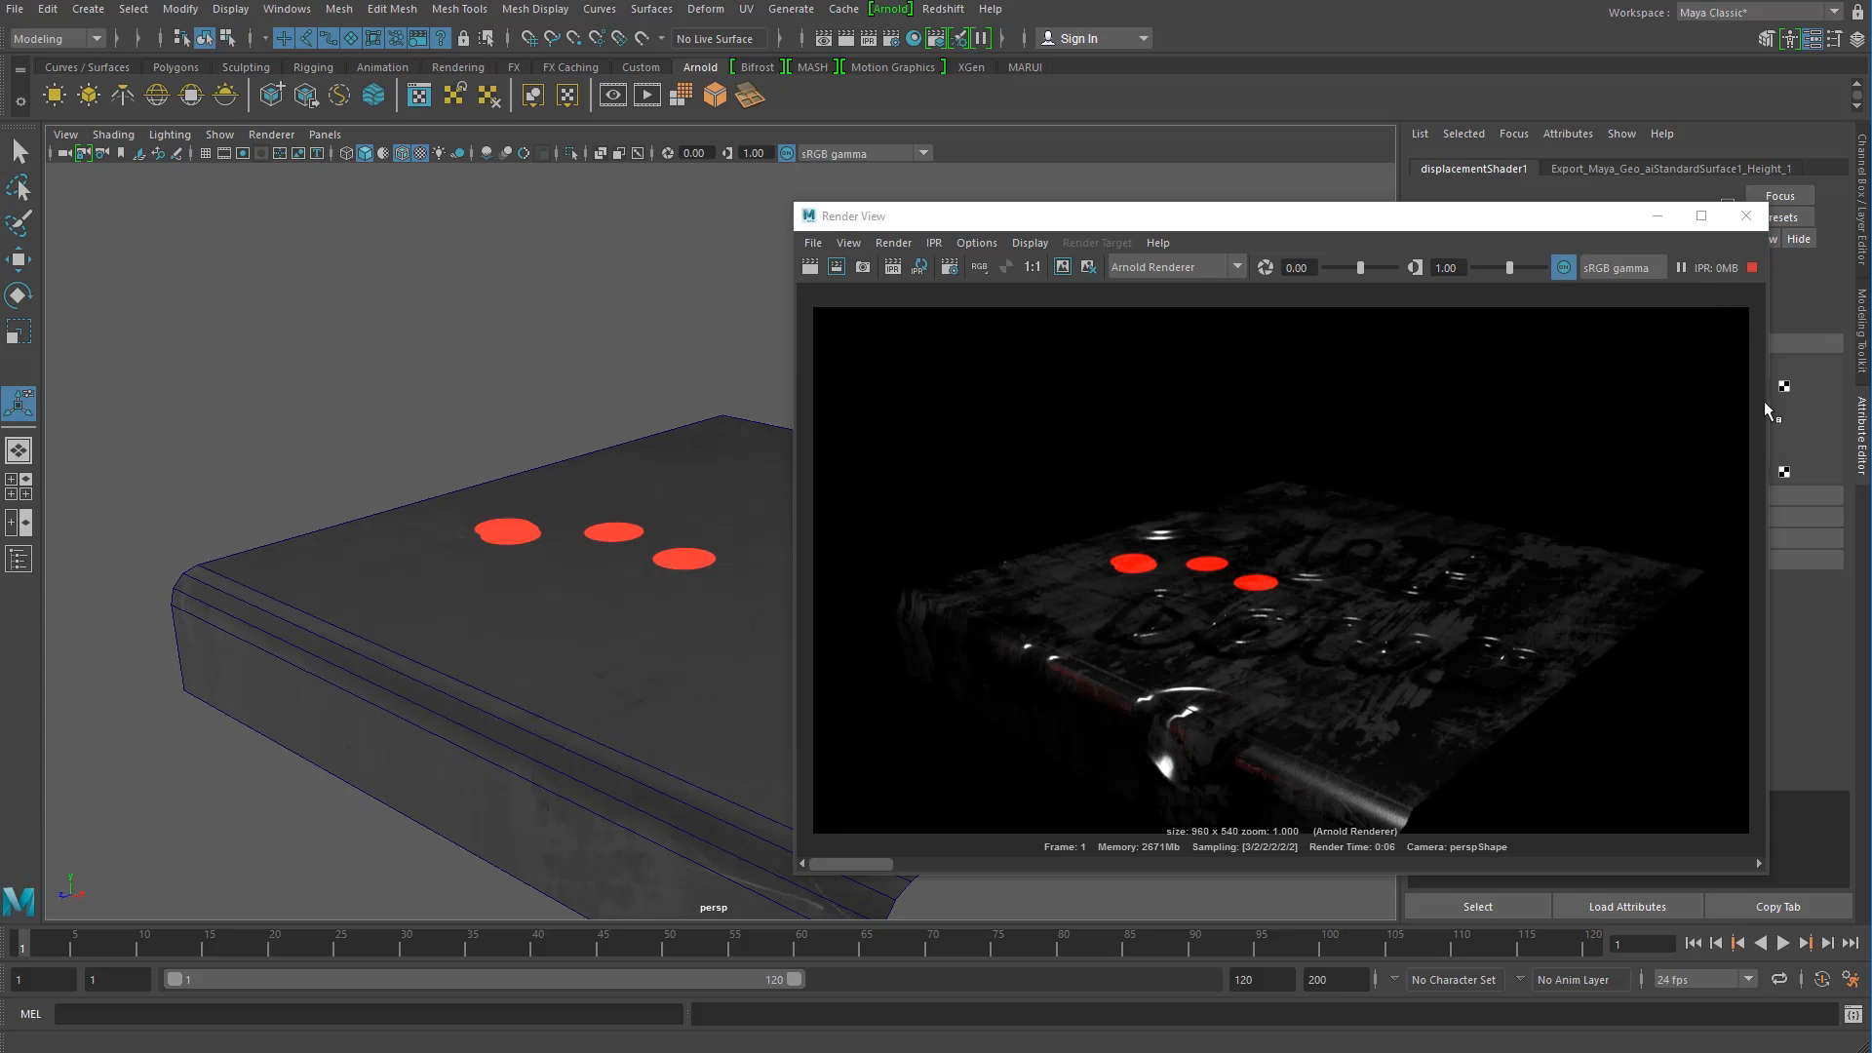
# Step: Pause IPR, move the Render View aside and turn off Auto Bump in the displacement shader's Arnold attributes
pyautogui.click(1682, 268)
pyautogui.moveTo(1247, 216); pyautogui.dragTo(1871, 458)
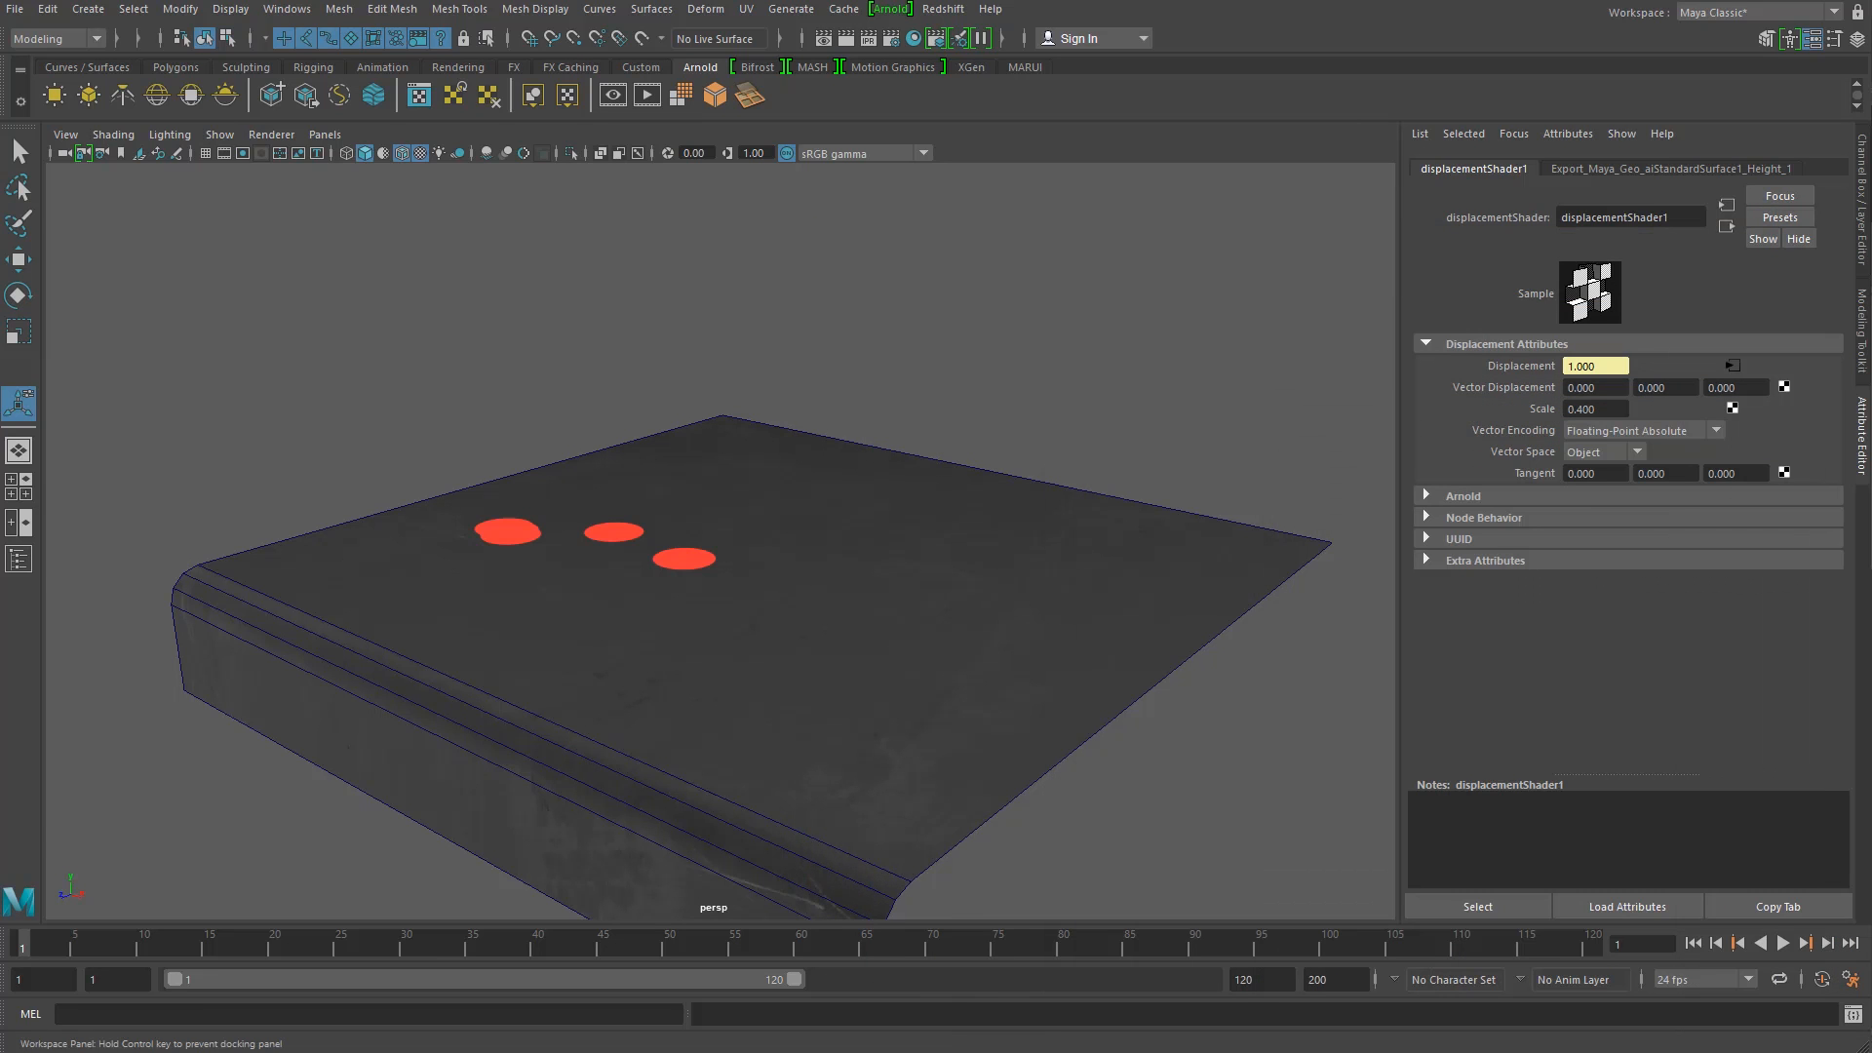
pyautogui.click(1434, 497)
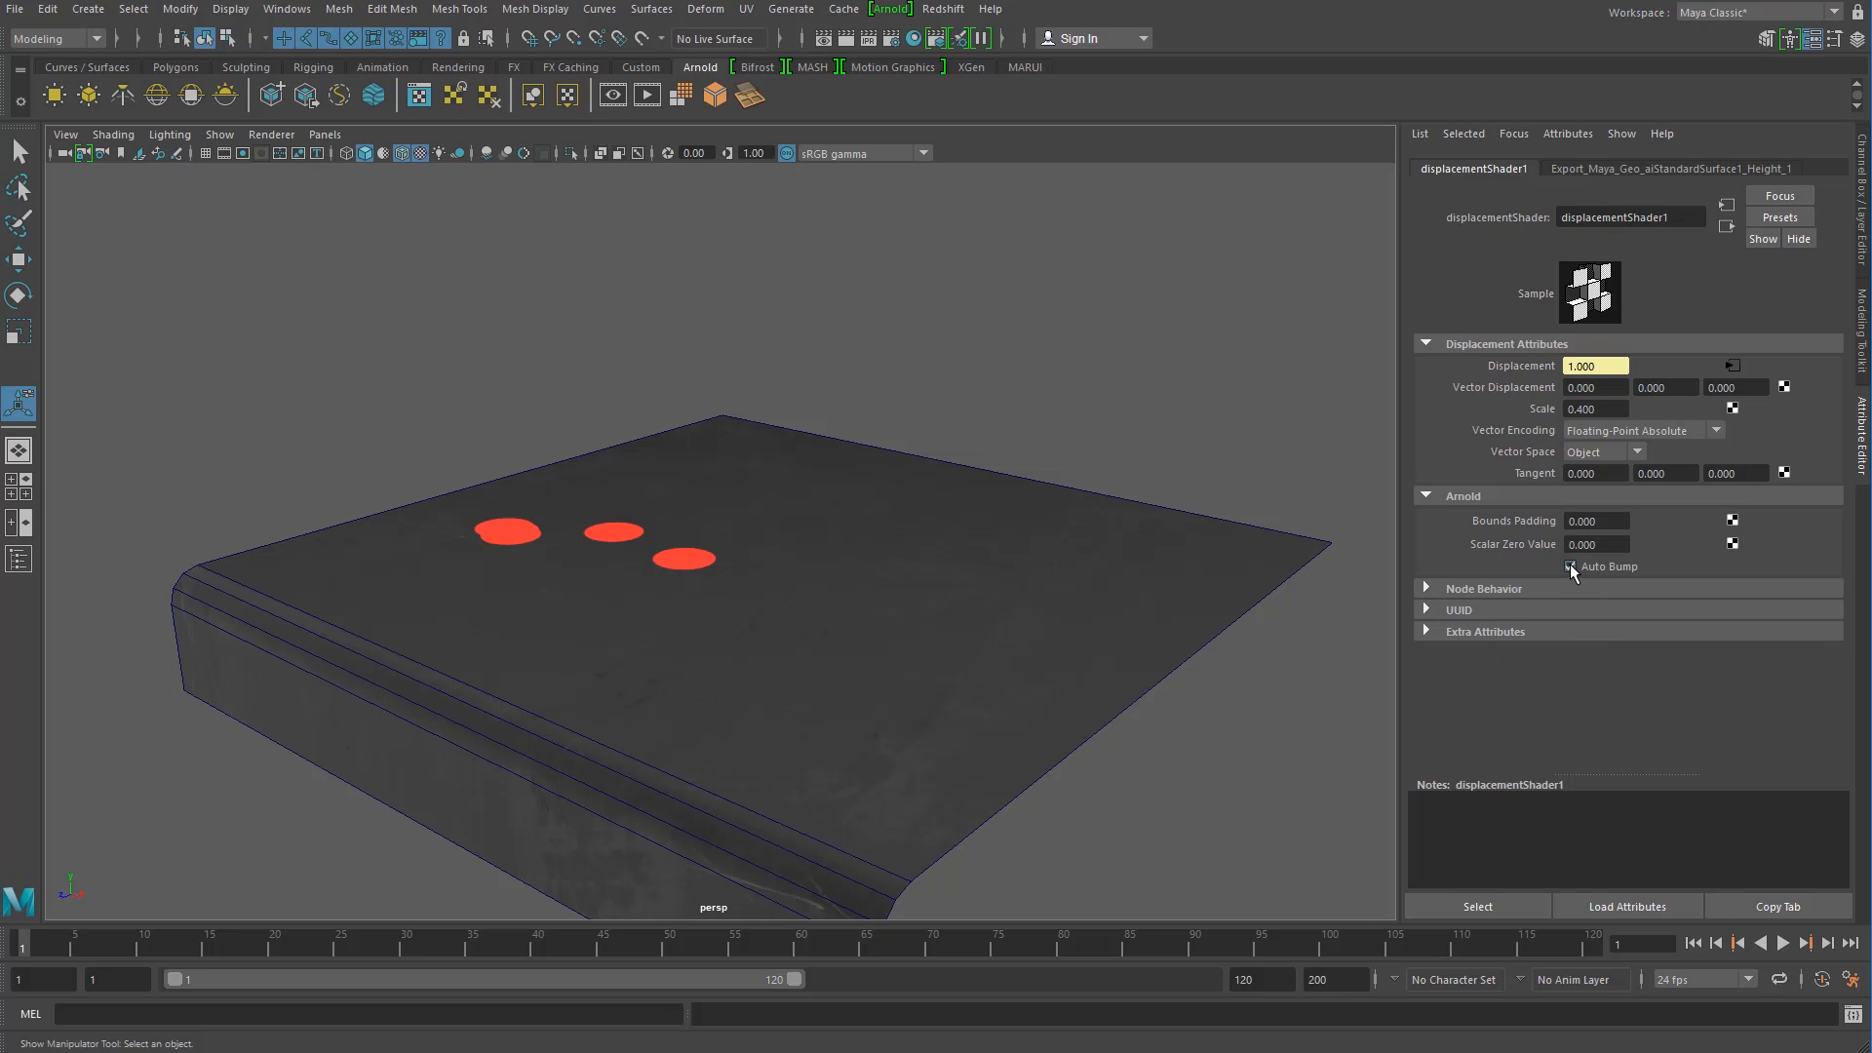
# Step: Bring back the Render View, resume IPR and refresh the slab's render without Auto Bump
pyautogui.moveTo(1871, 380); pyautogui.dragTo(846, 225)
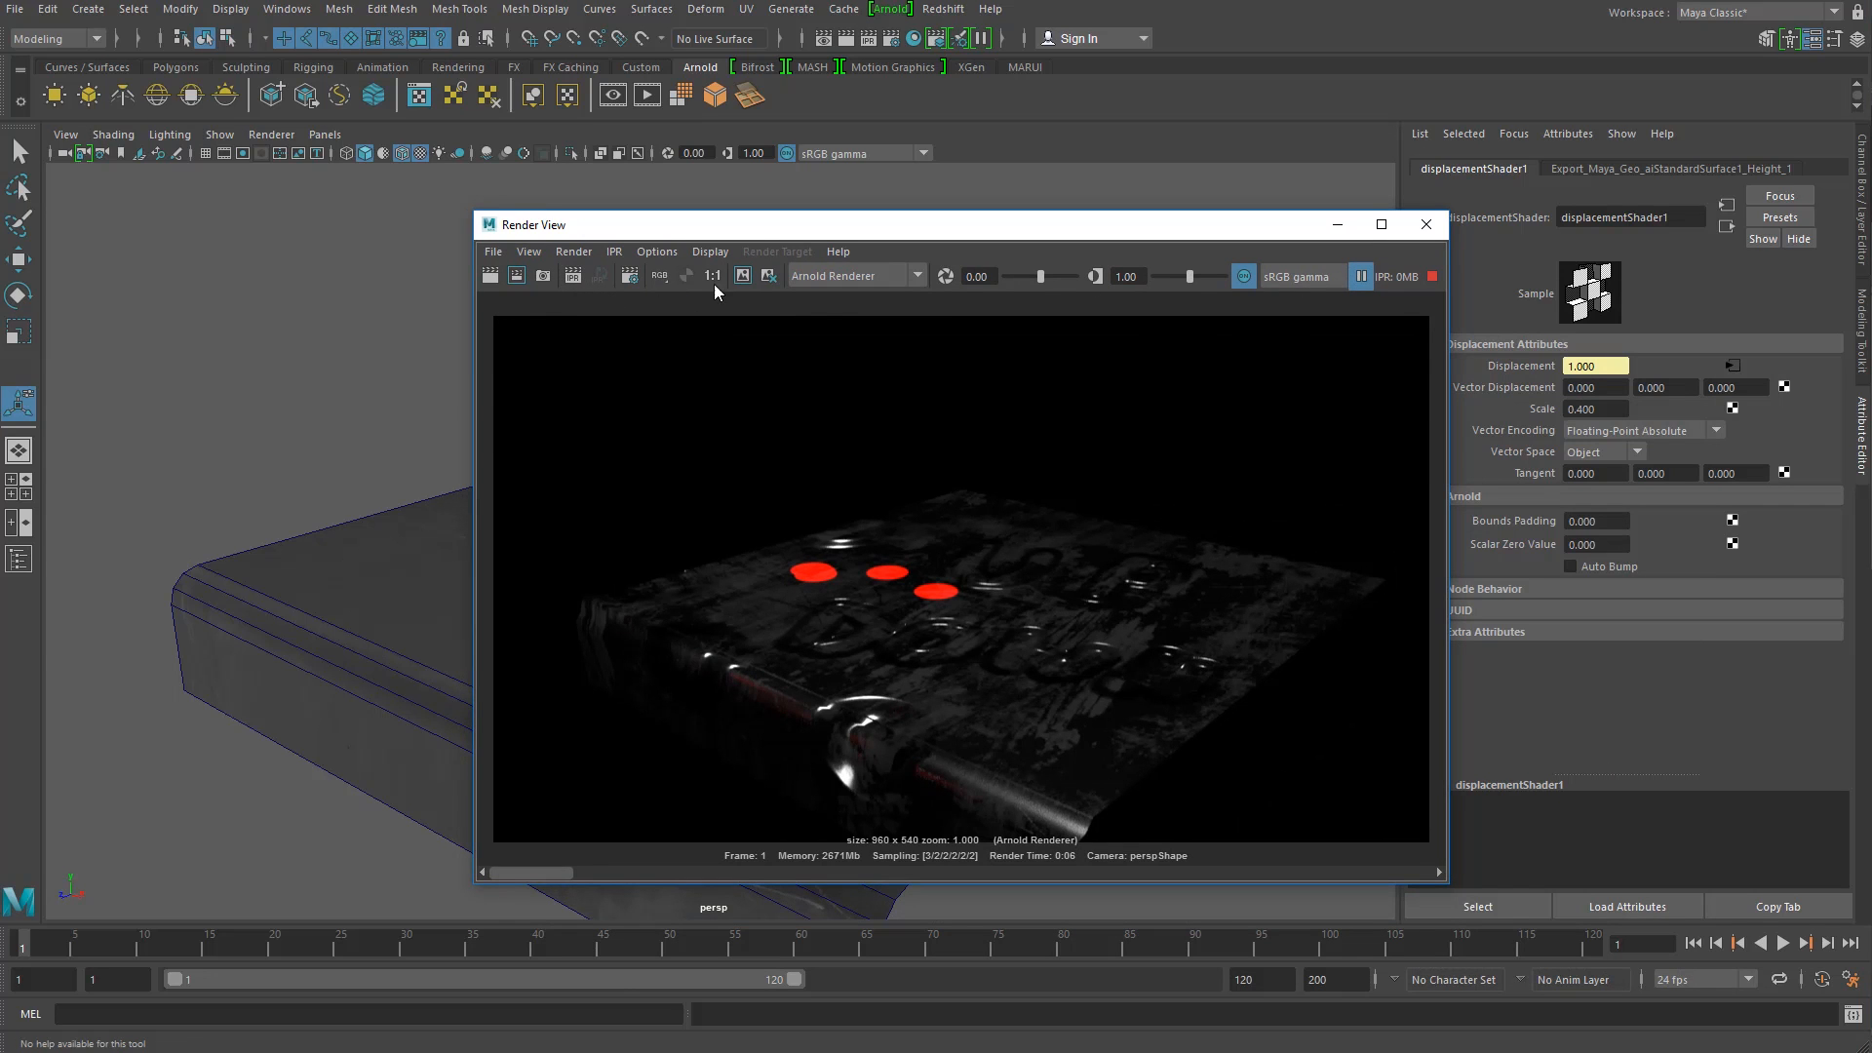
pyautogui.click(1360, 277)
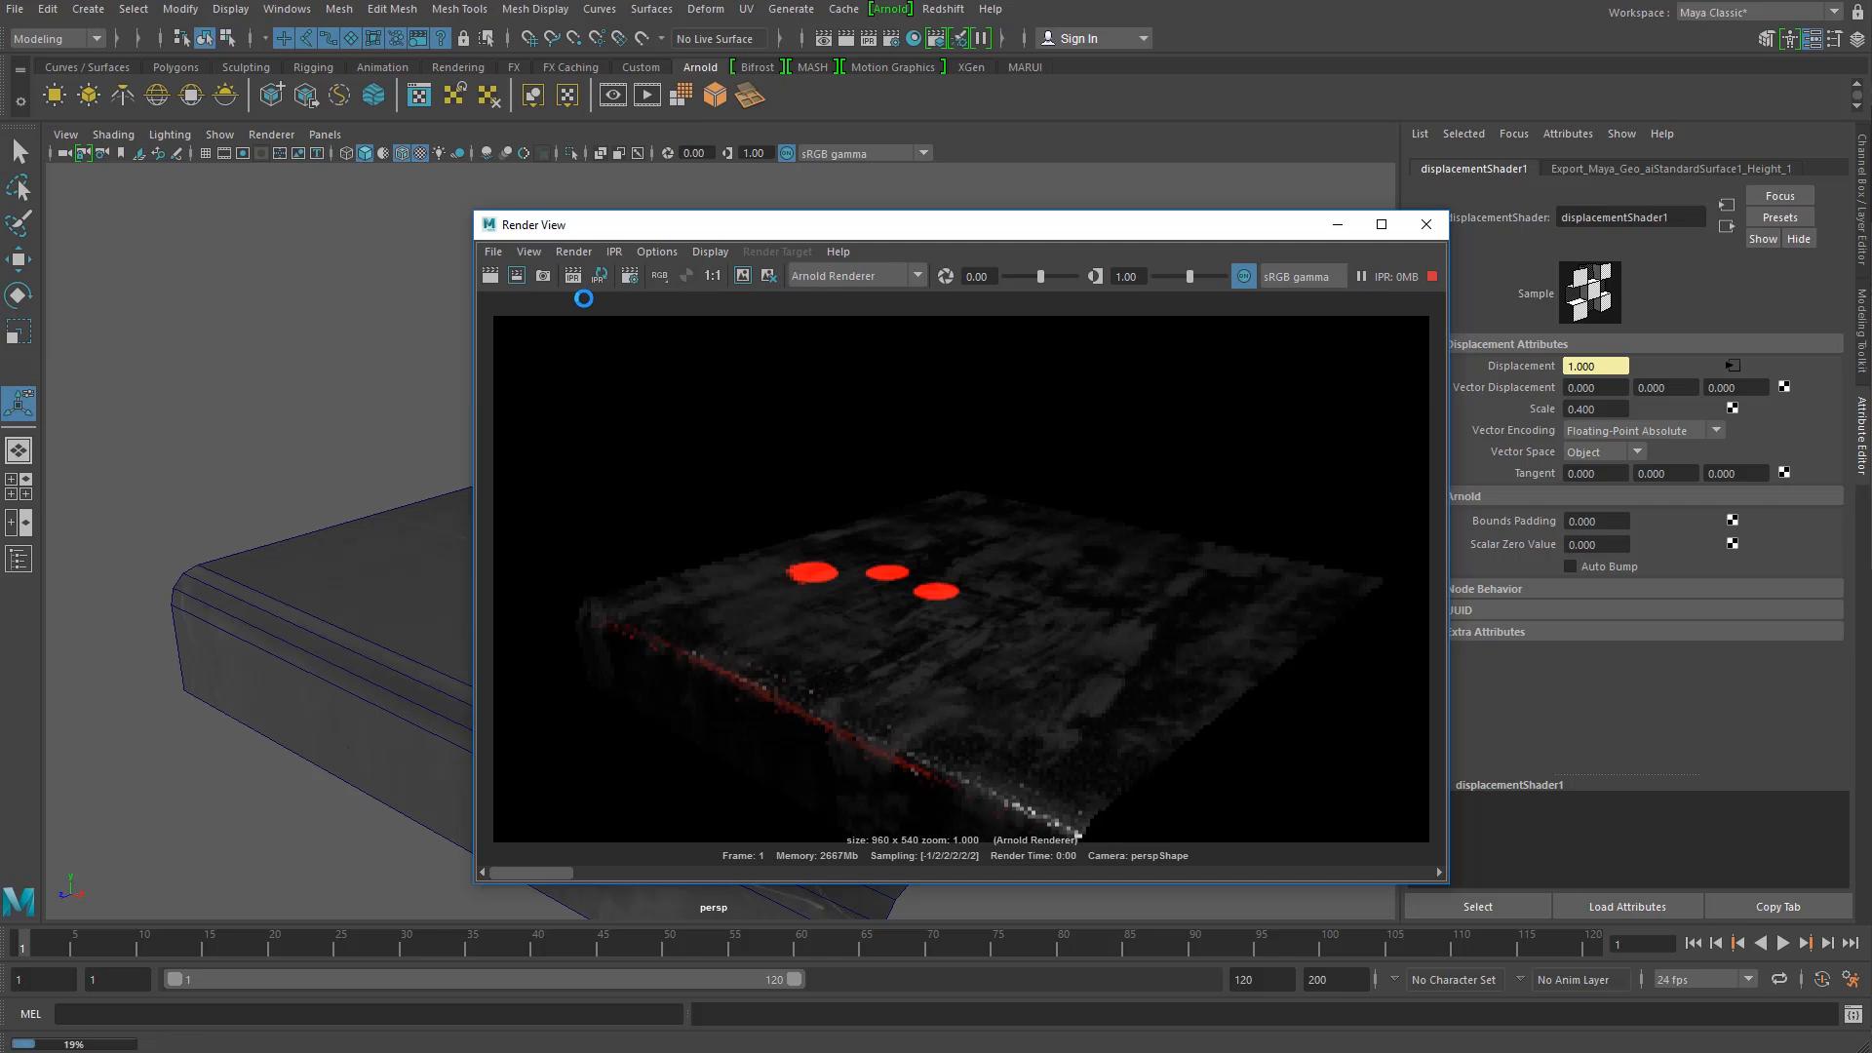
pyautogui.click(600, 277)
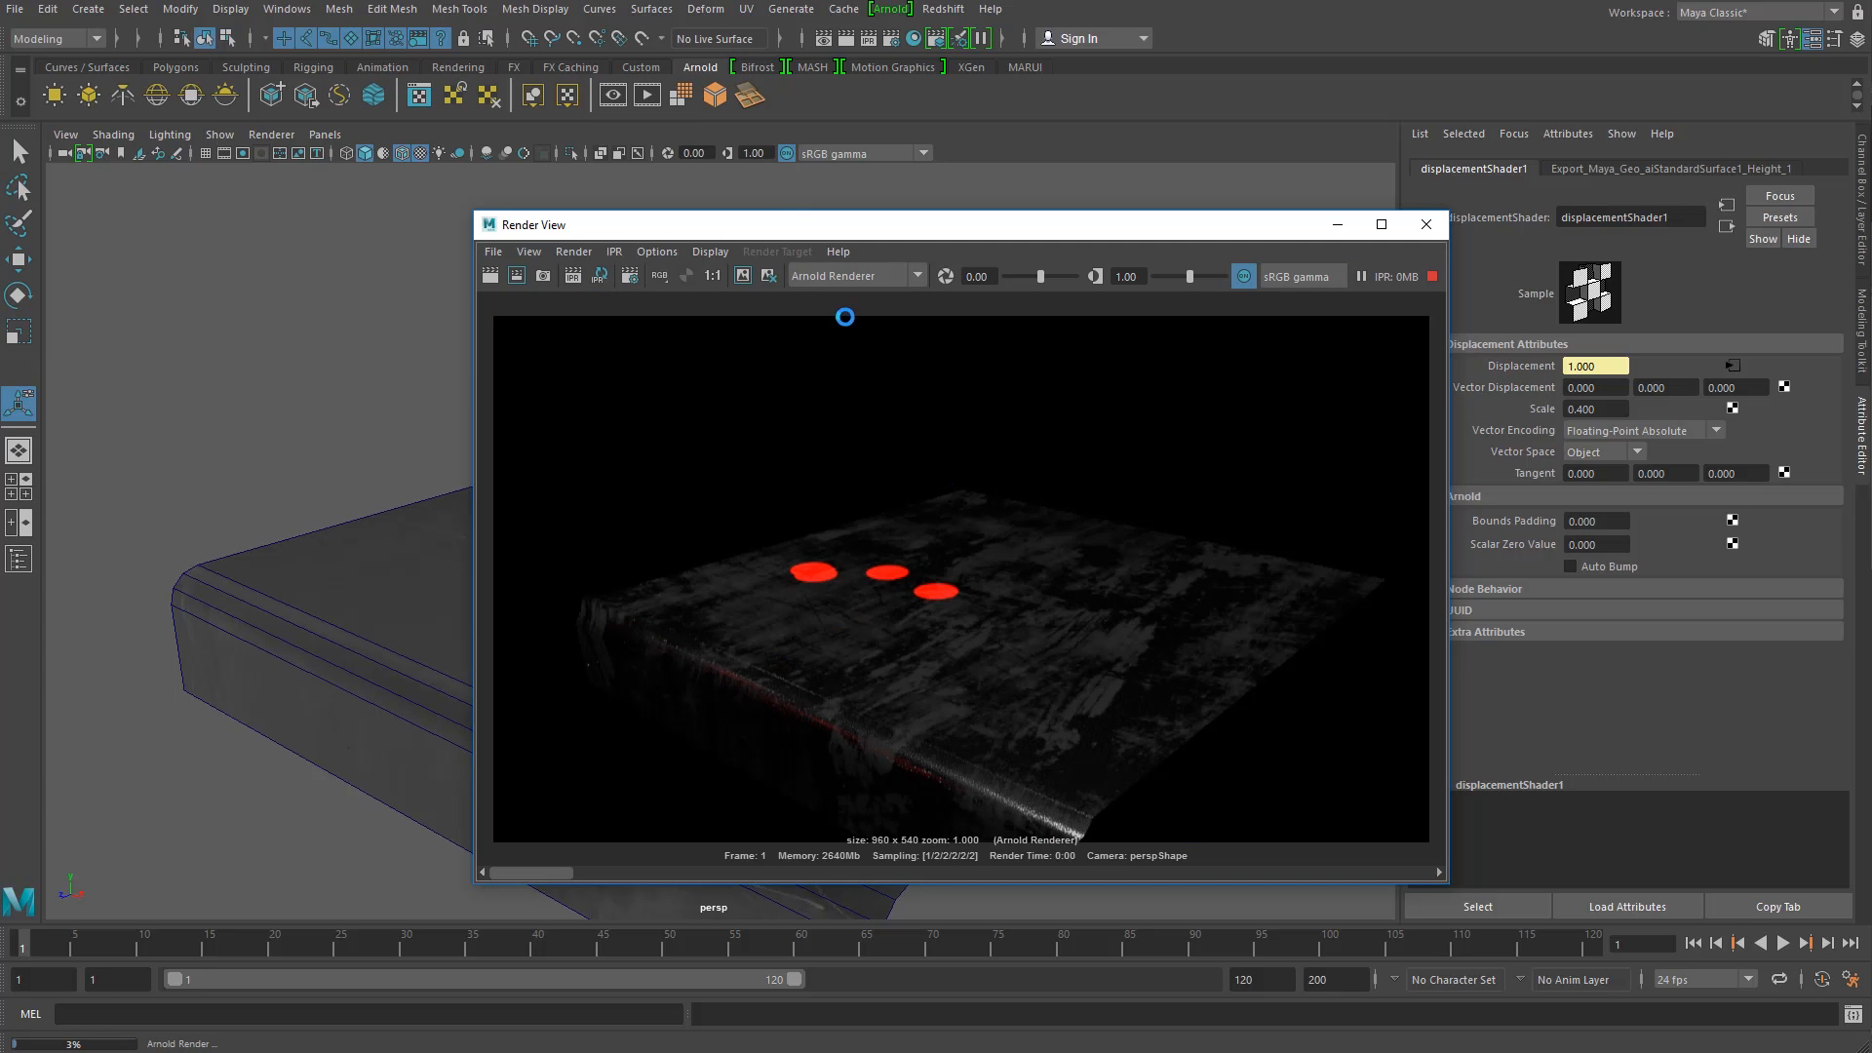
# Step: Compare the columns and the slab in the IPR render to judge the surface detail without Auto Bump
pyautogui.moveTo(803, 225); pyautogui.dragTo(1027, 215)
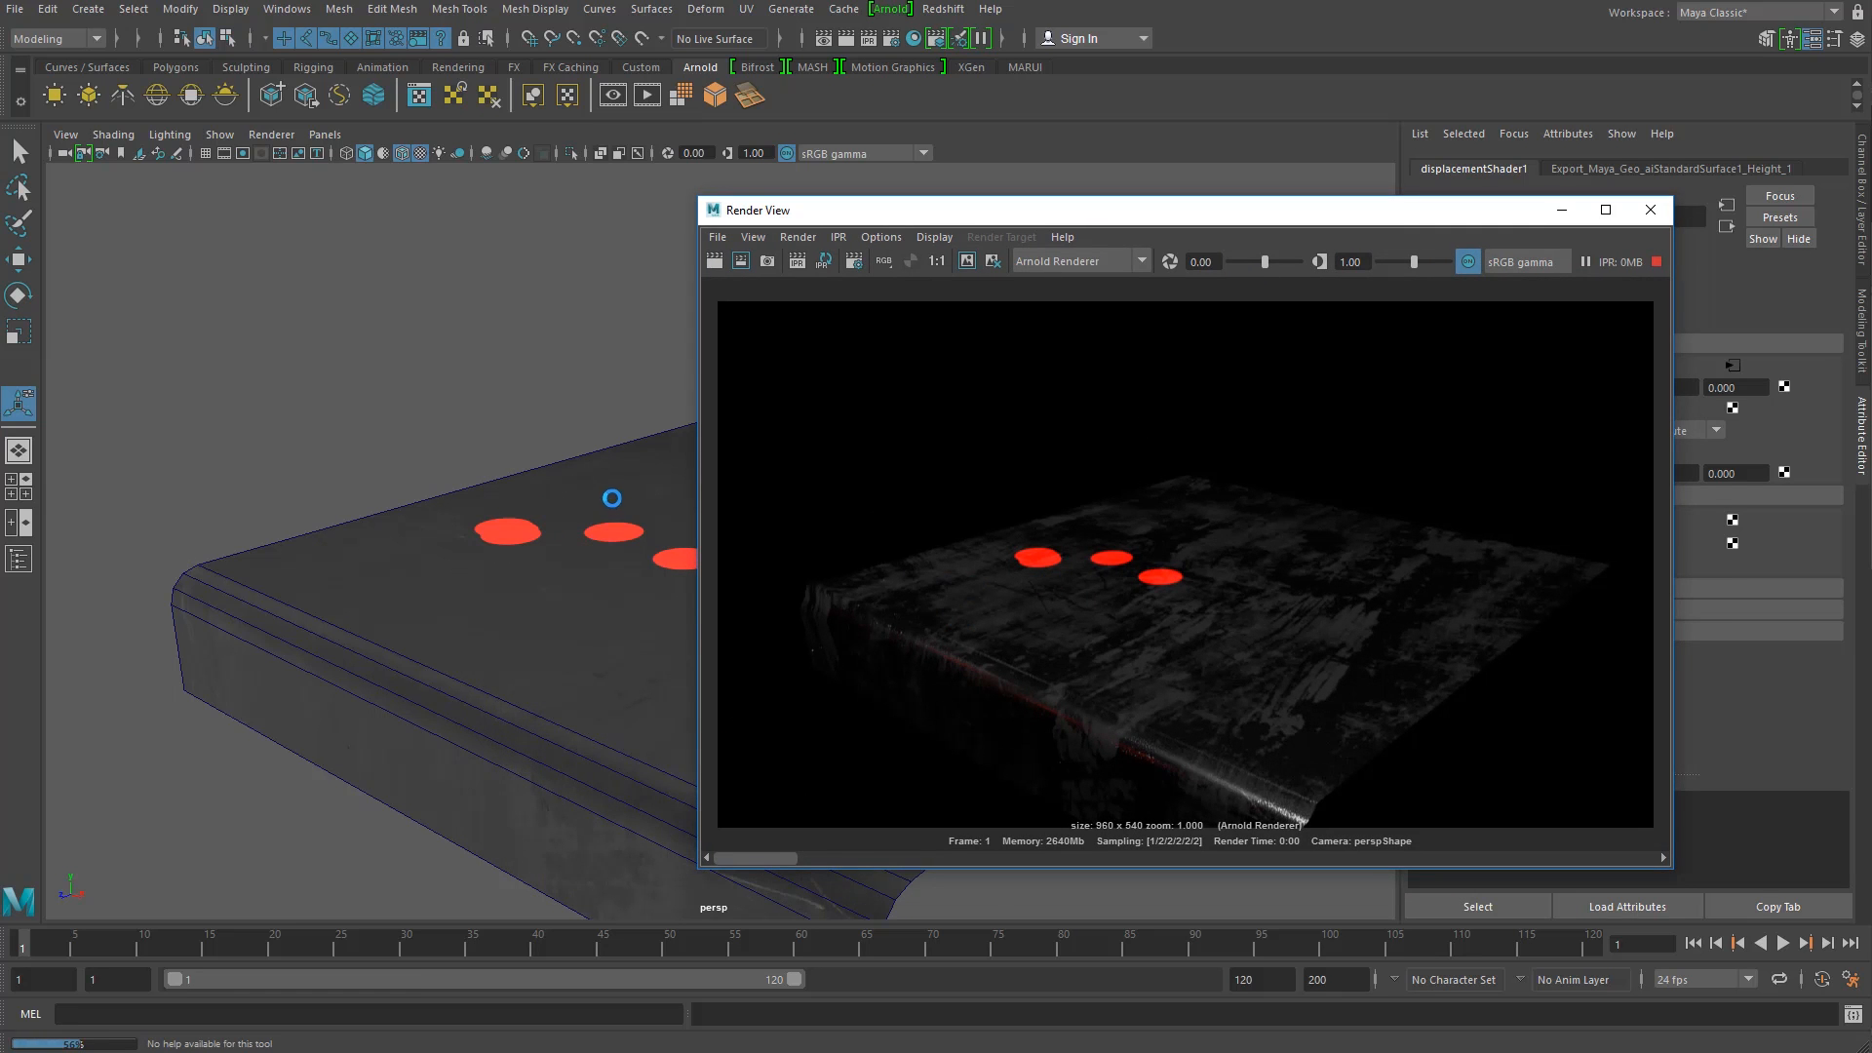
pyautogui.keyDown('alt'); pyautogui.moveTo(585, 488); pyautogui.dragTo(318, 507, button='right'); pyautogui.keyUp('alt')
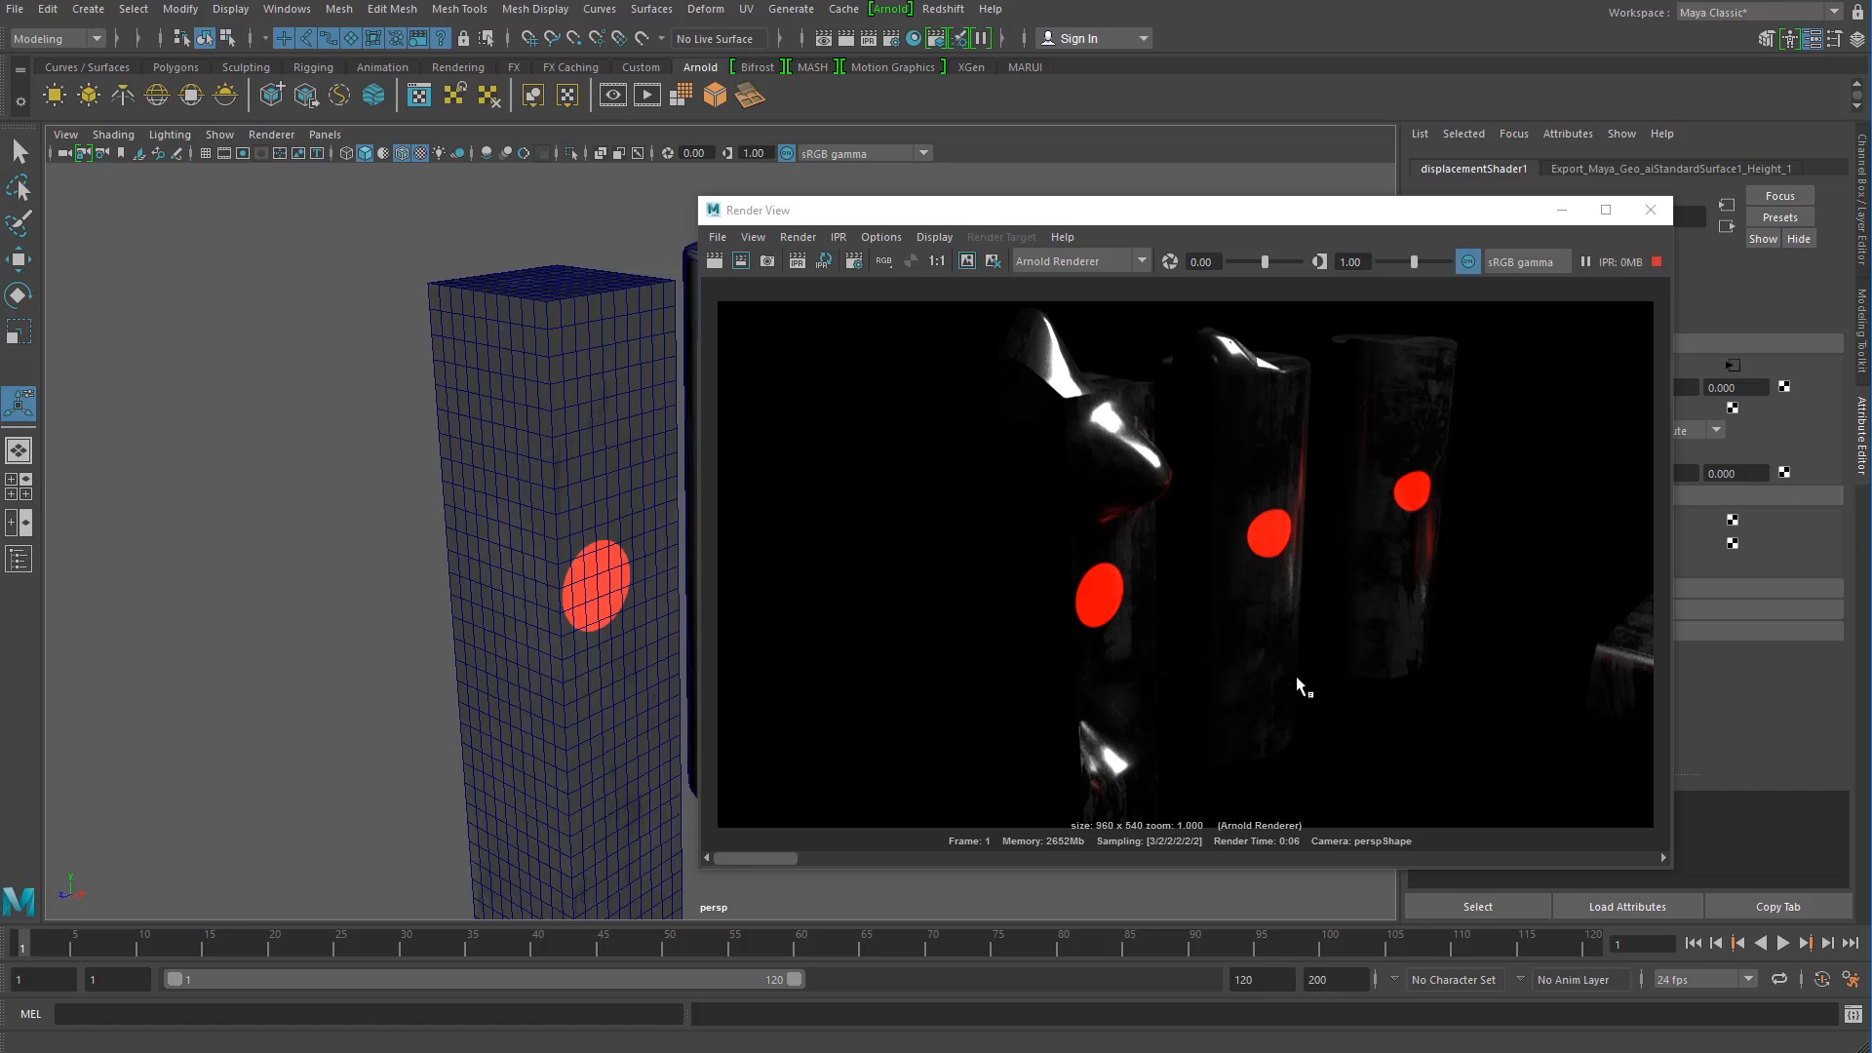
pyautogui.keyDown('alt'); pyautogui.moveTo(551, 550); pyautogui.dragTo(222, 574, button='middle'); pyautogui.keyUp('alt')
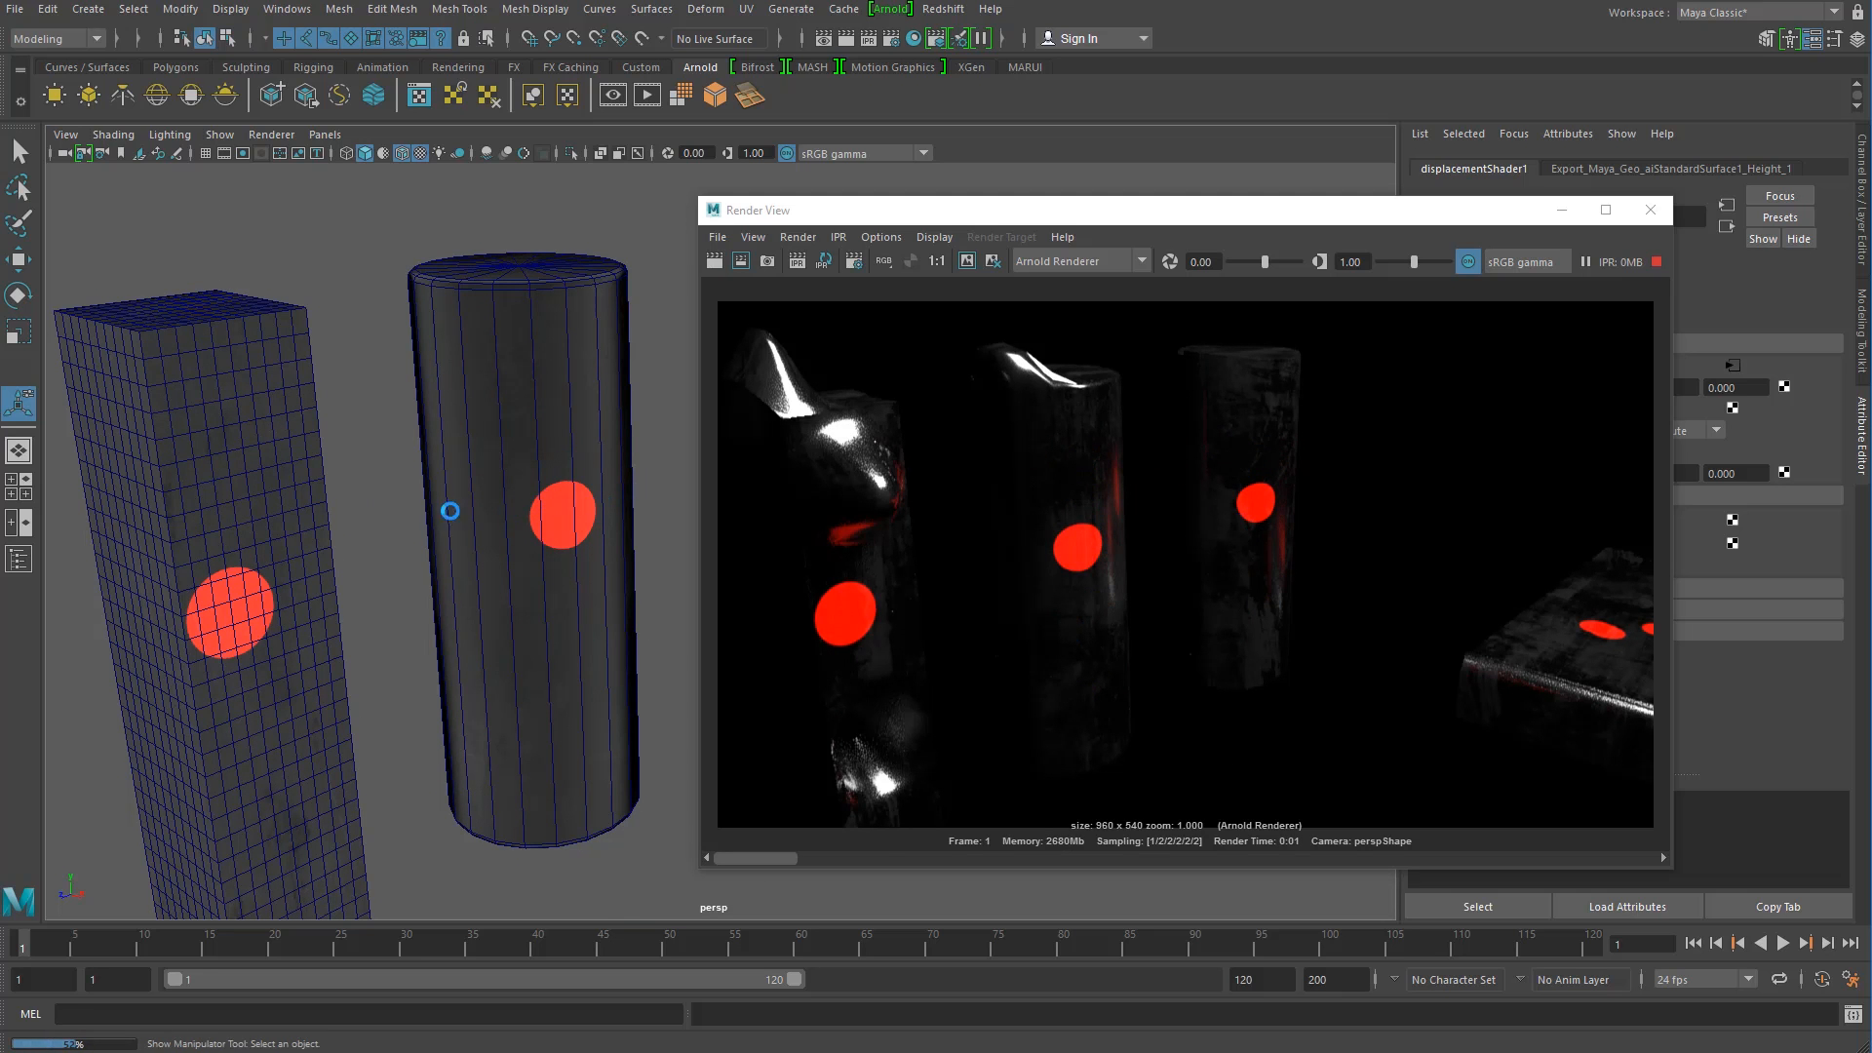
pyautogui.keyDown('alt'); pyautogui.moveTo(495, 485); pyautogui.dragTo(429, 580); pyautogui.keyUp('alt')
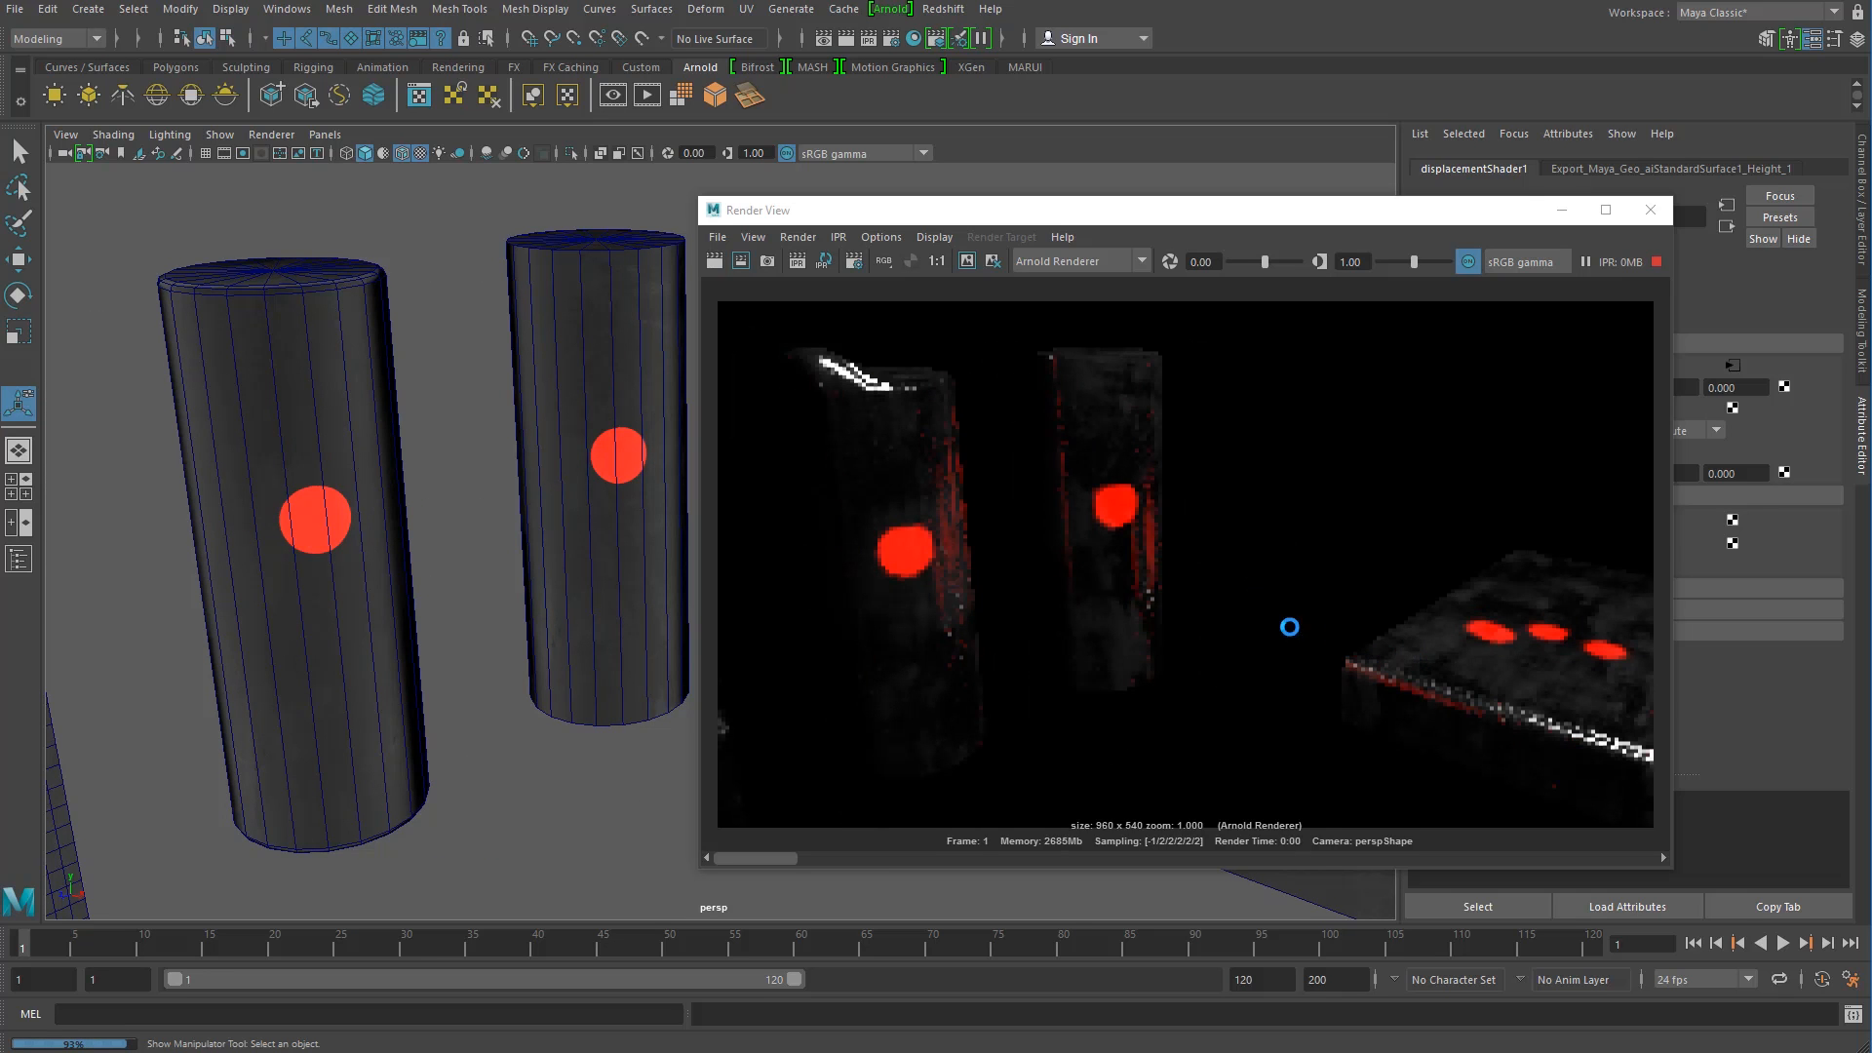
pyautogui.click(899, 213)
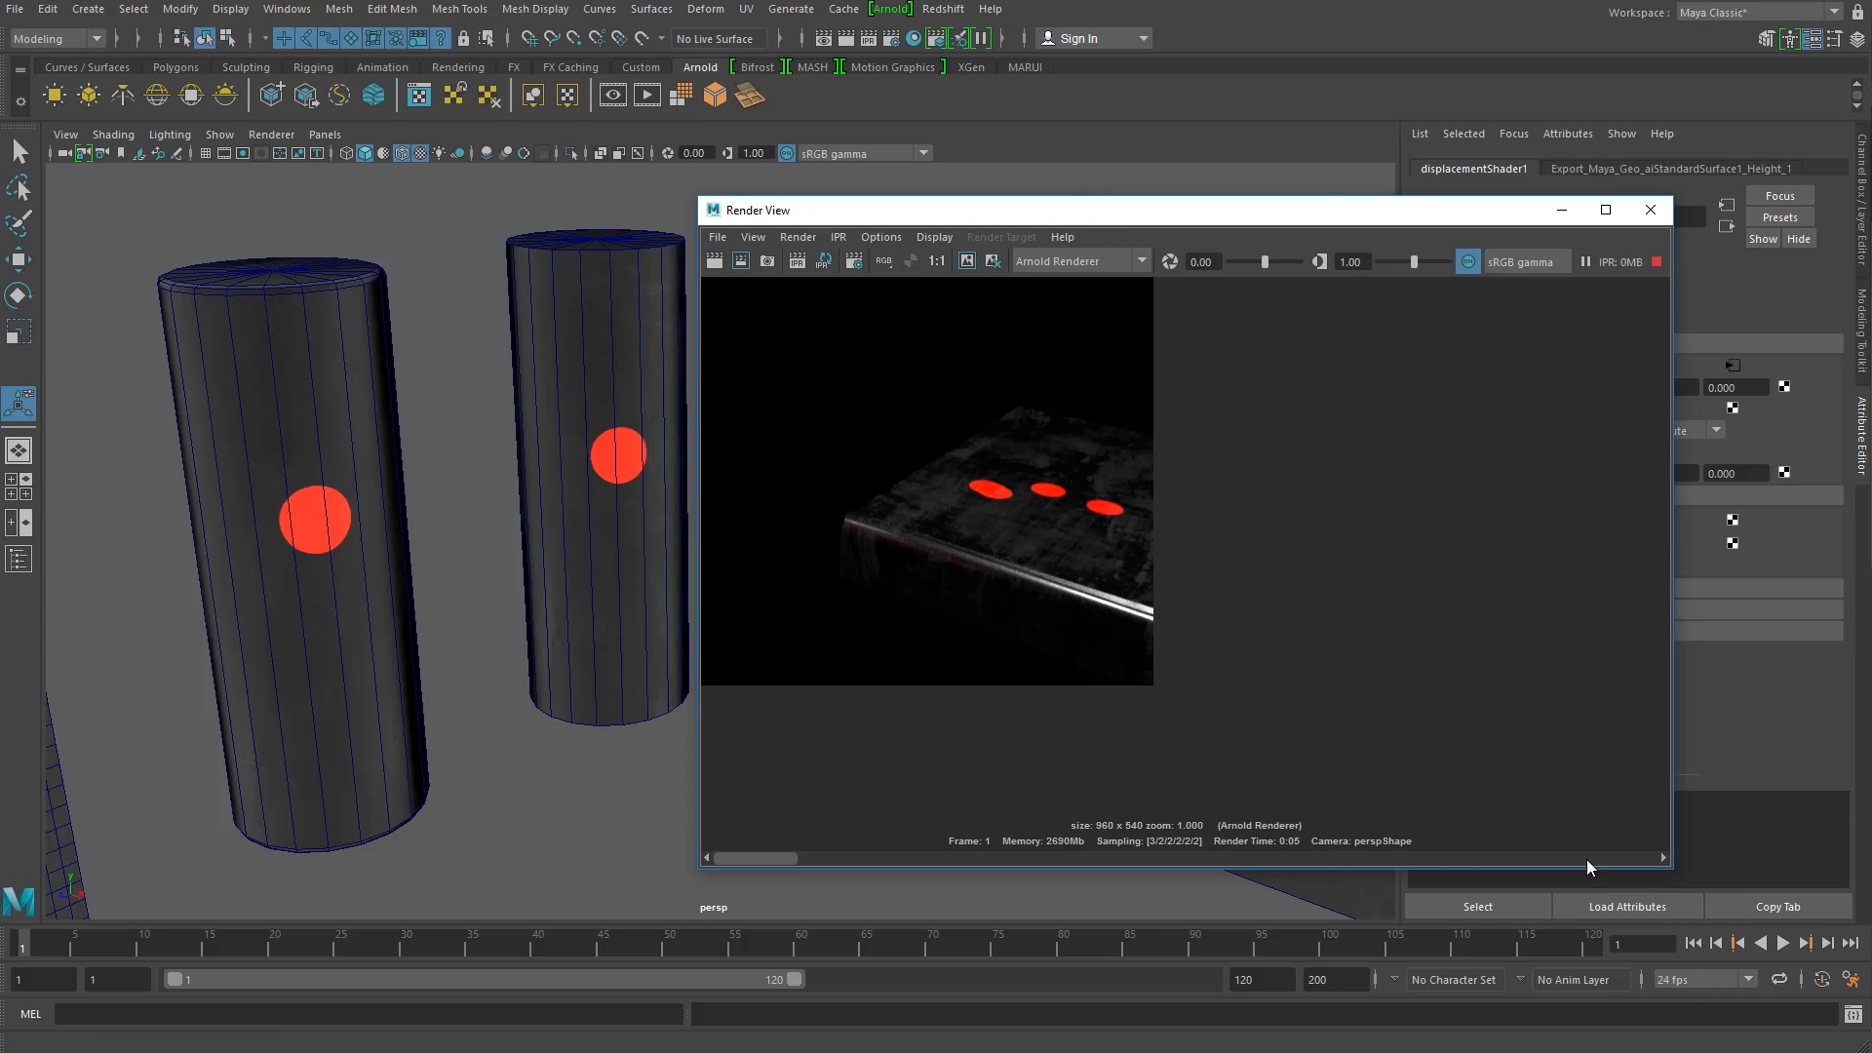
pyautogui.click(1586, 262)
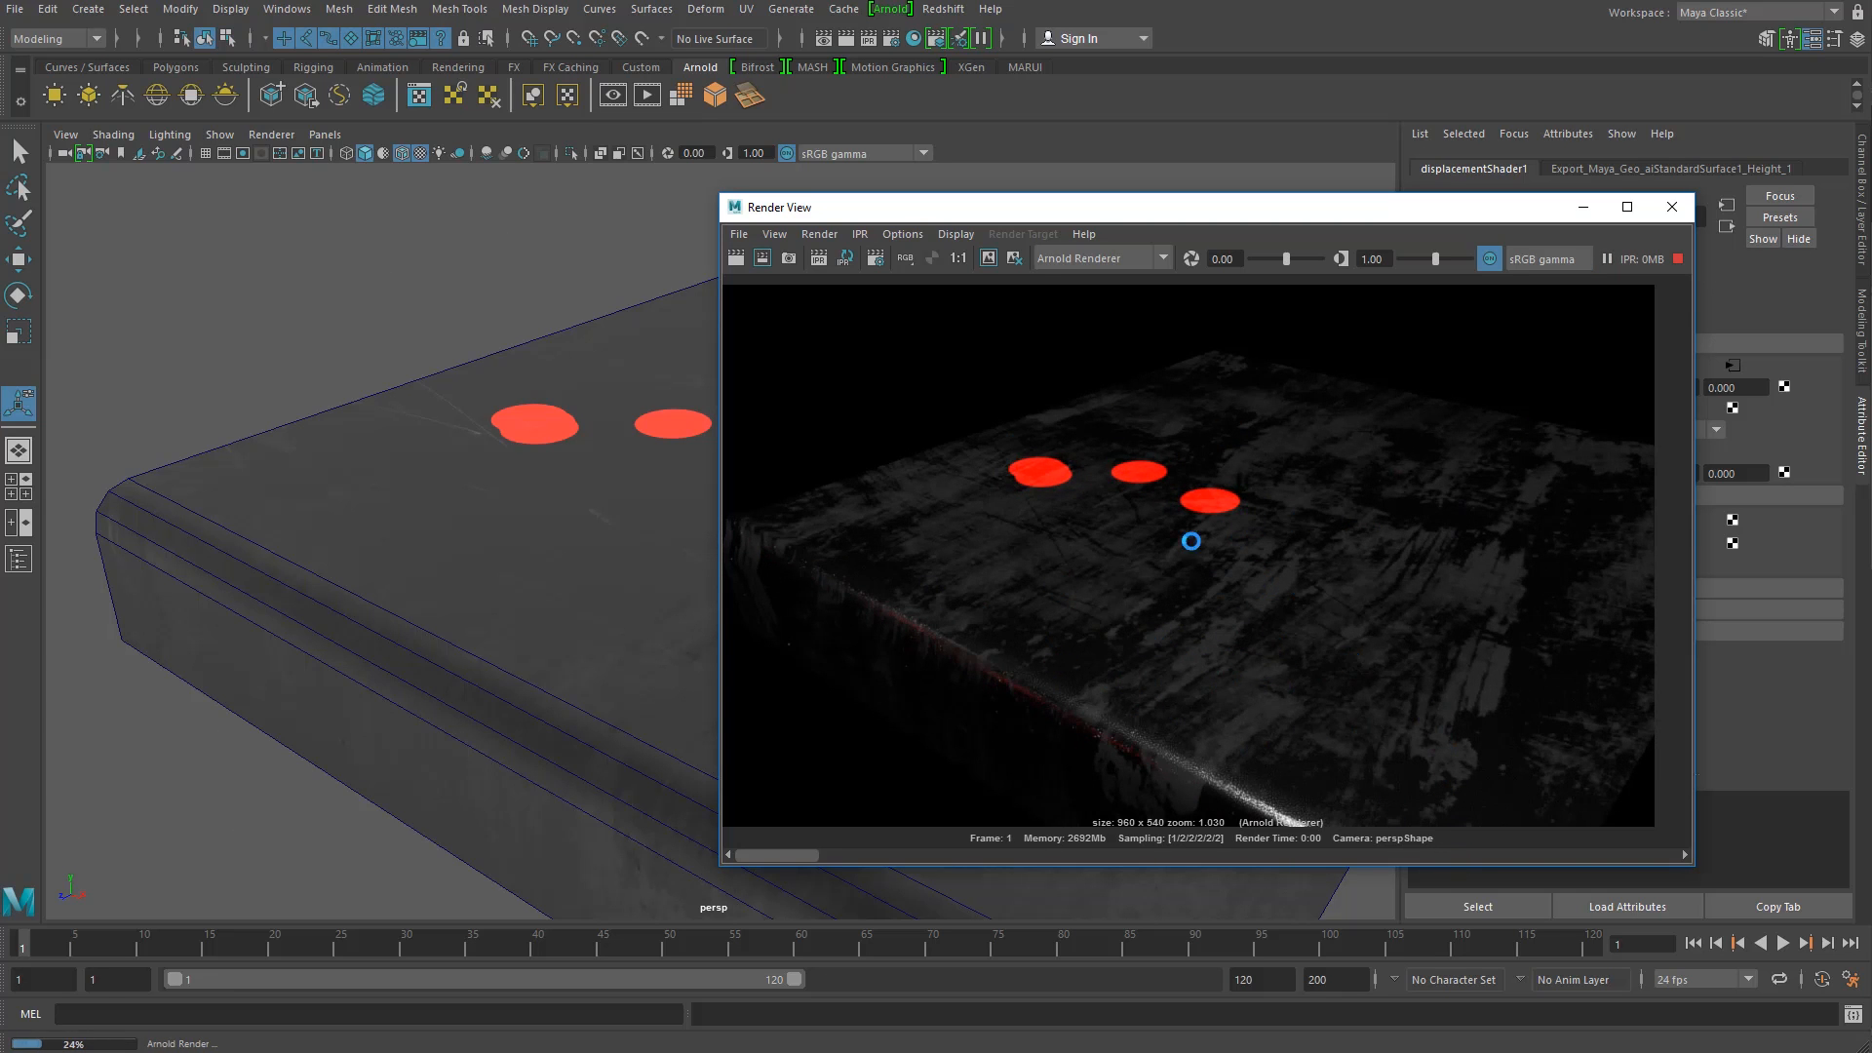
pyautogui.moveTo(1265, 216); pyautogui.dragTo(859, 236)
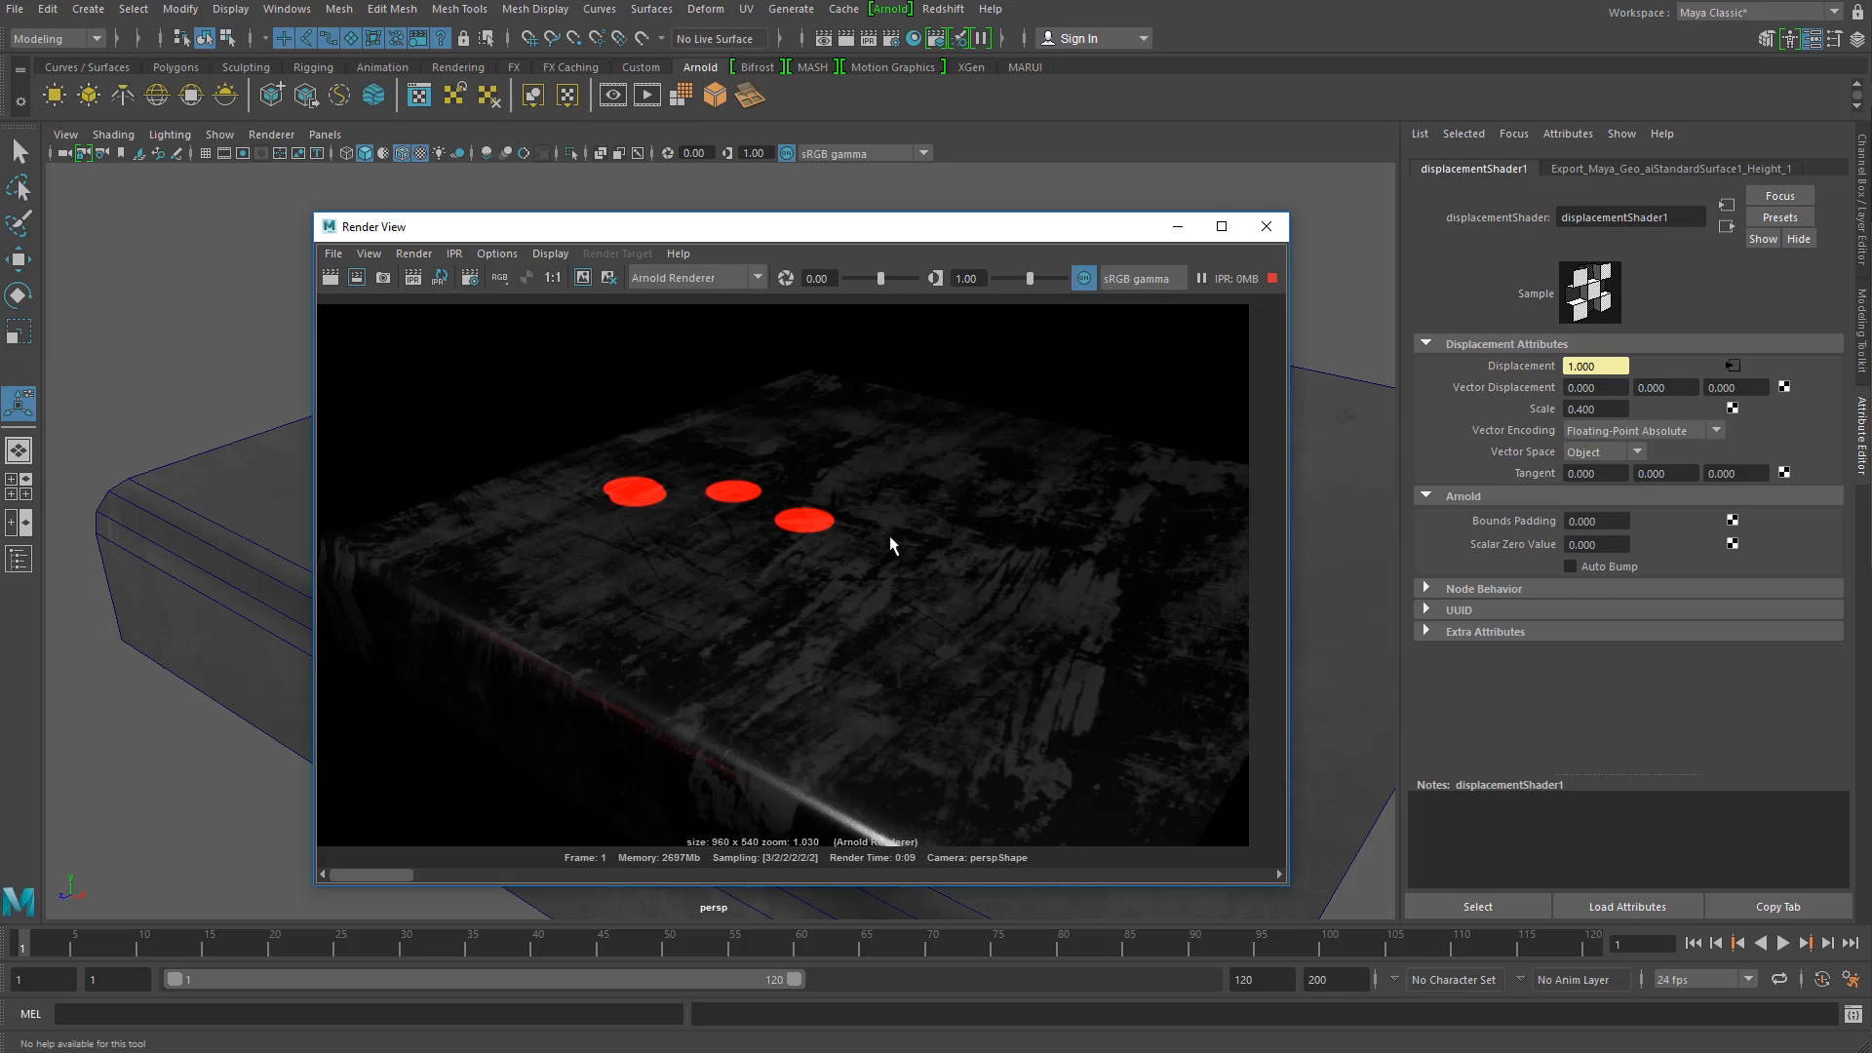
# Step: Turn Auto Bump back on in the displacement shader's Arnold attributes and move the Render View off the viewport
pyautogui.click(1574, 566)
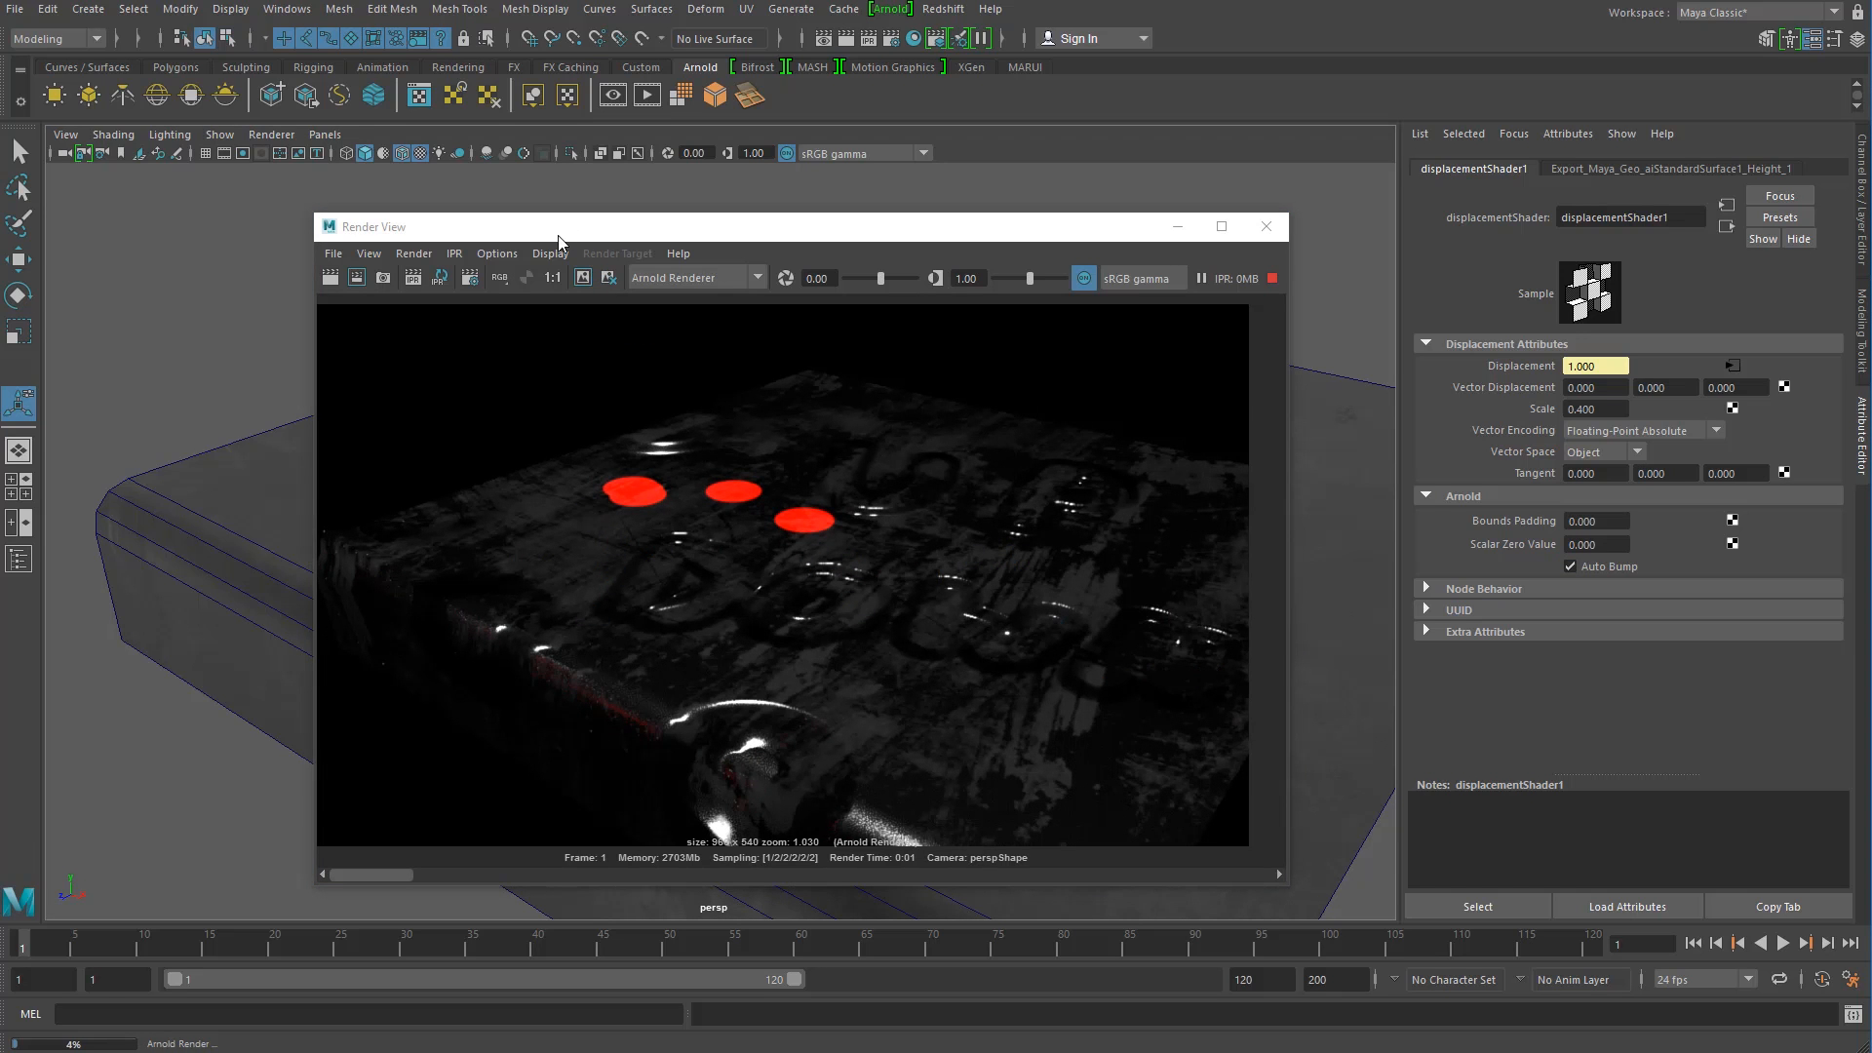
pyautogui.moveTo(745, 225); pyautogui.dragTo(827, 291)
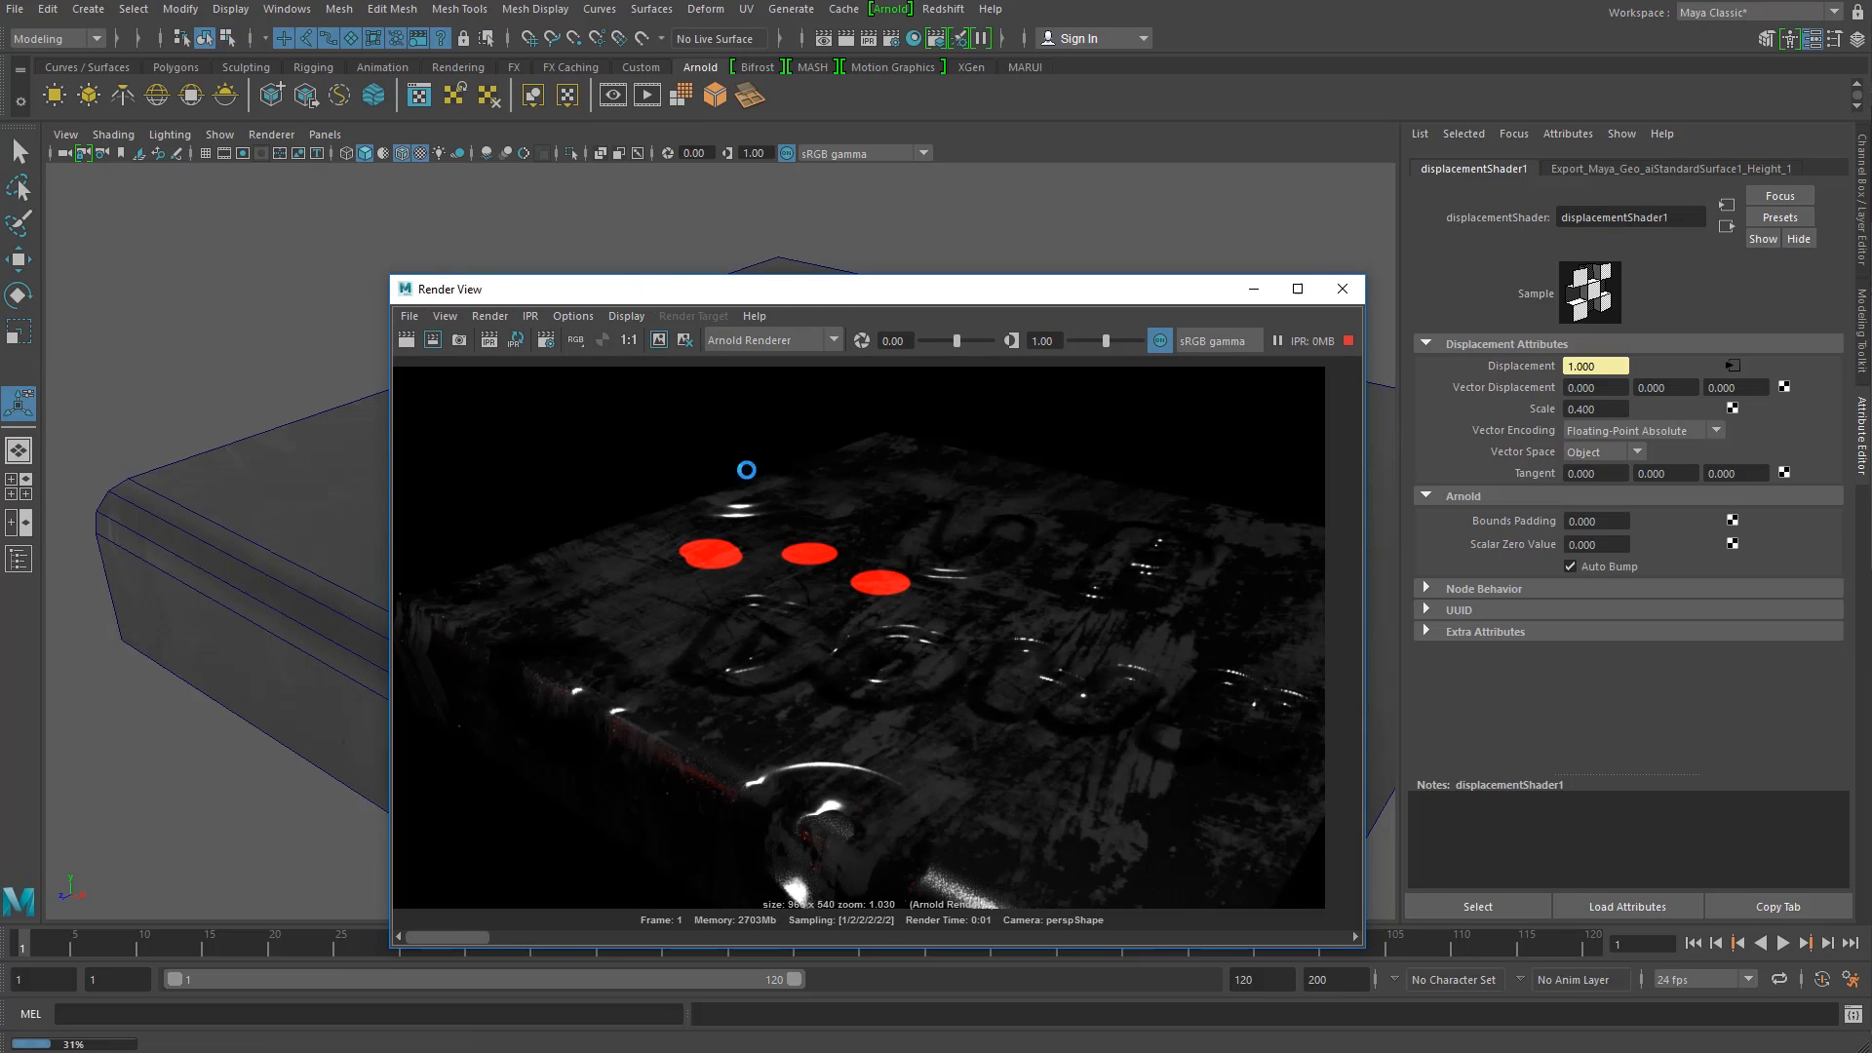
pyautogui.moveTo(1111, 290); pyautogui.dragTo(1871, 301)
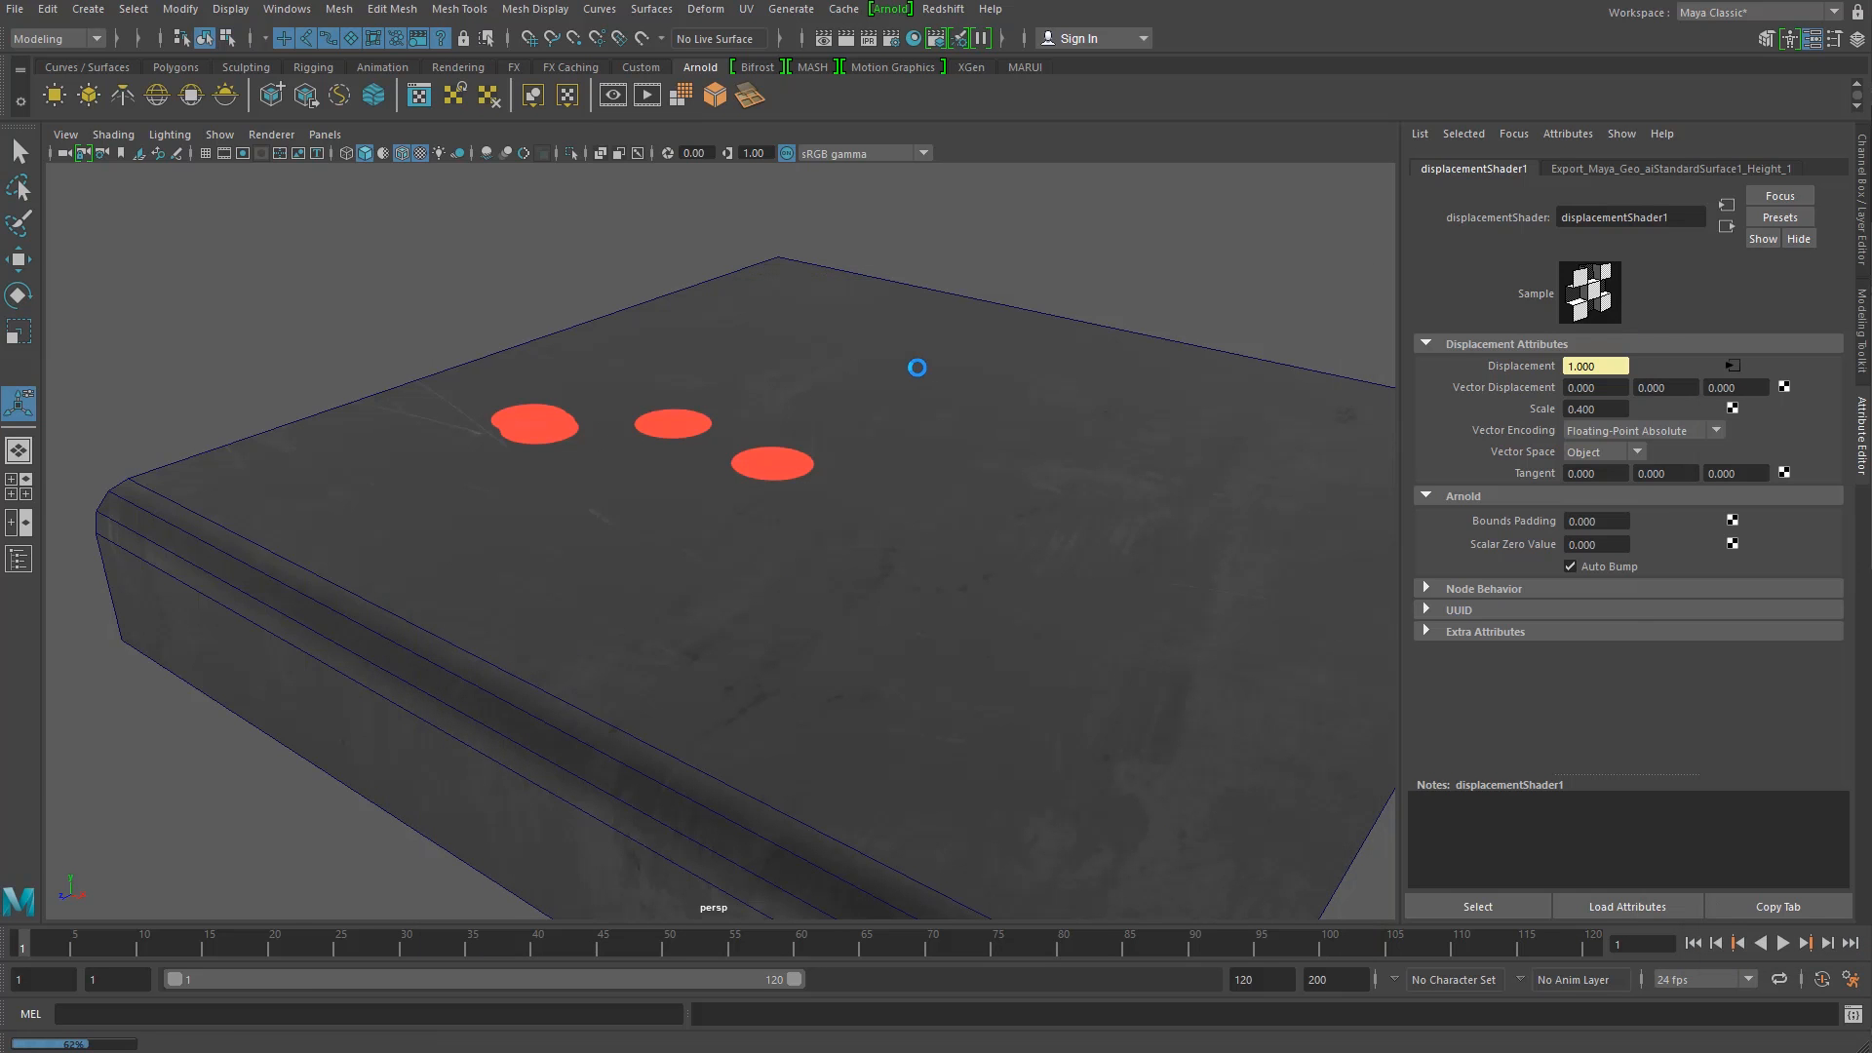
# Step: Look at the slab edge-on and resume IPR in the Render View to render that angle with Auto Bump
pyautogui.keyDown('alt'); pyautogui.moveTo(890, 351); pyautogui.dragTo(842, 327); pyautogui.keyUp('alt')
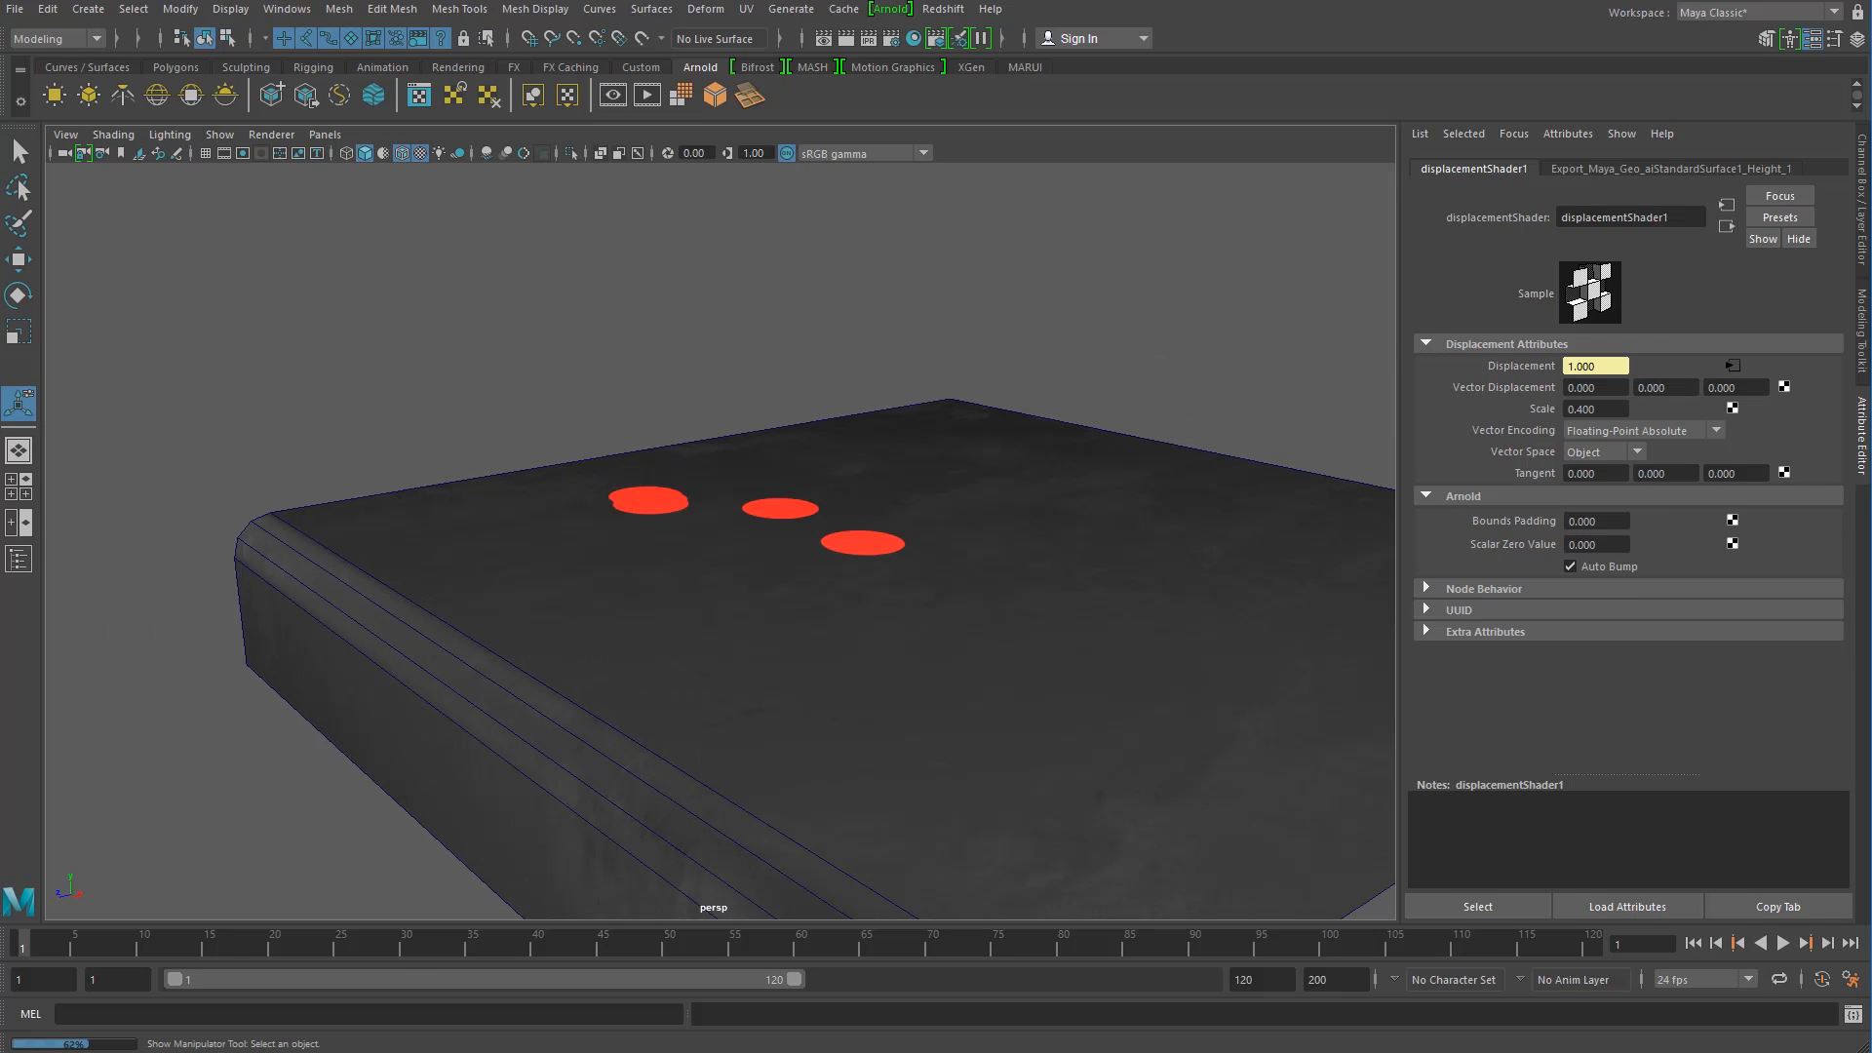
pyautogui.keyDown('alt'); pyautogui.moveTo(606, 540); pyautogui.dragTo(769, 401); pyautogui.keyUp('alt')
pyautogui.click(824, 39)
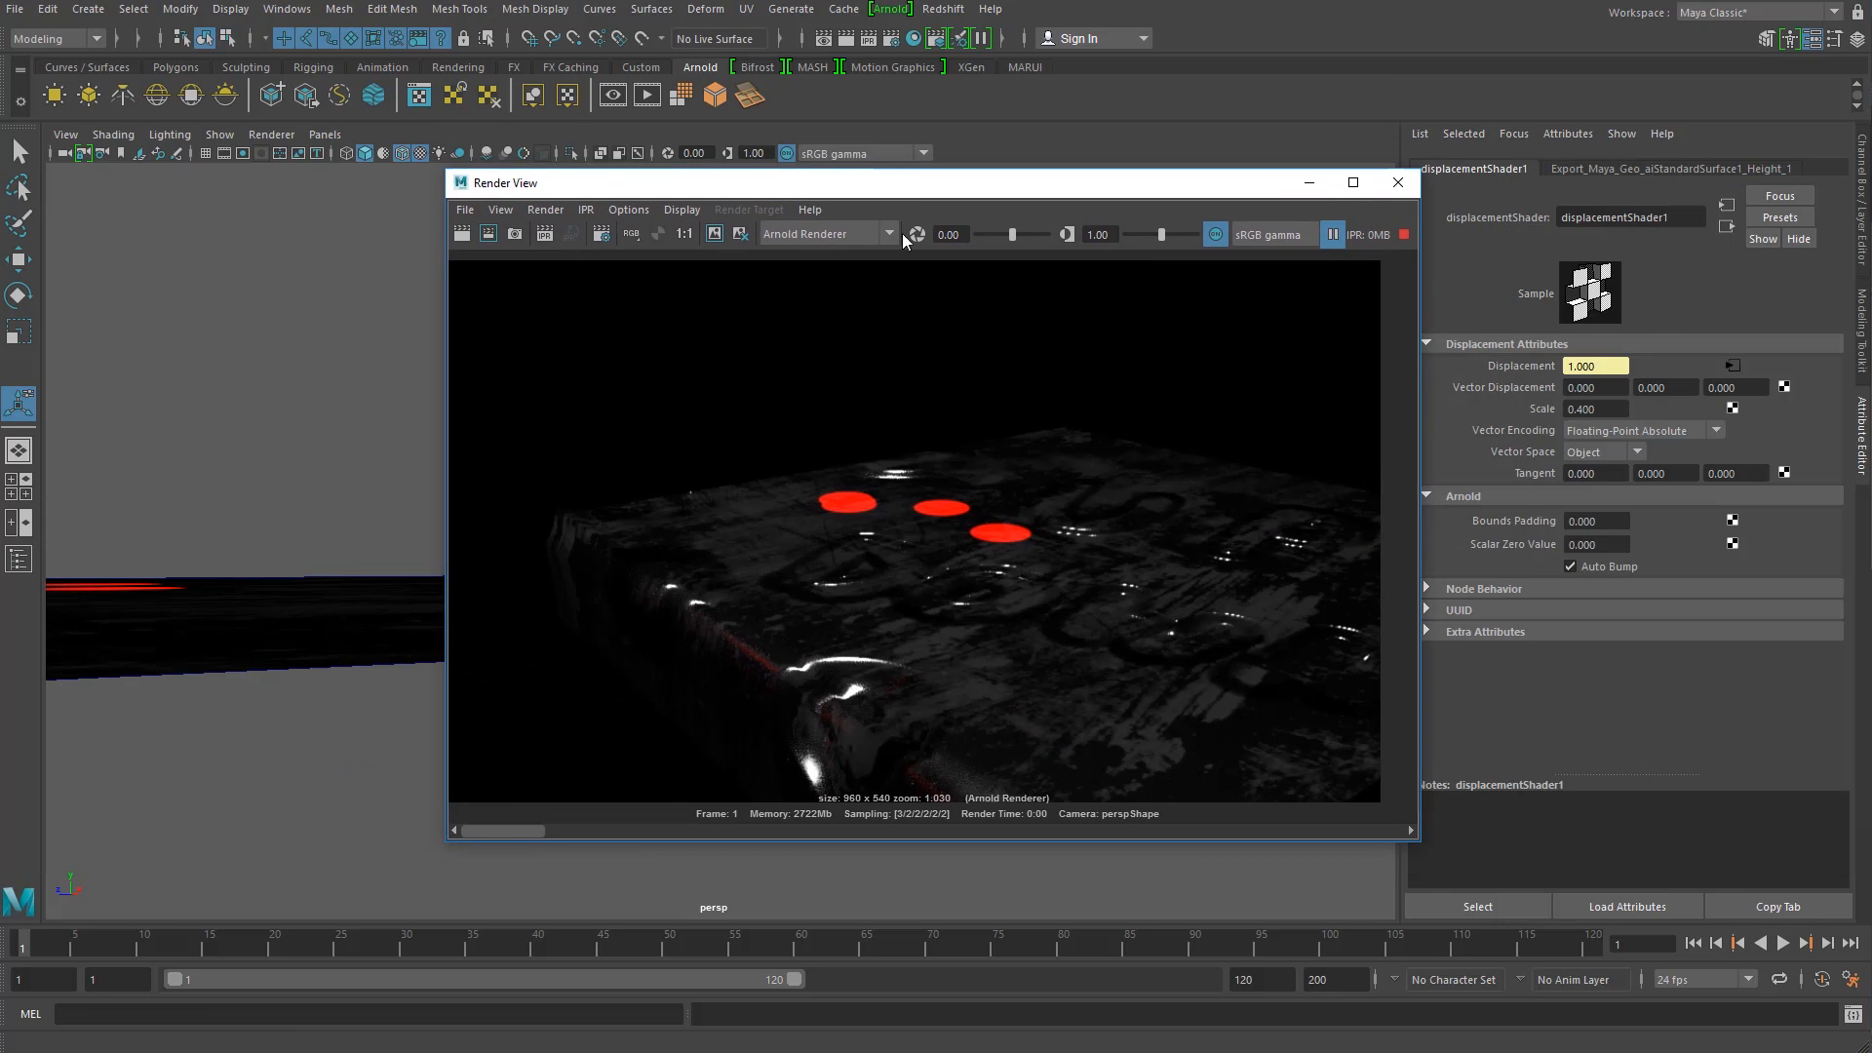
pyautogui.click(1333, 235)
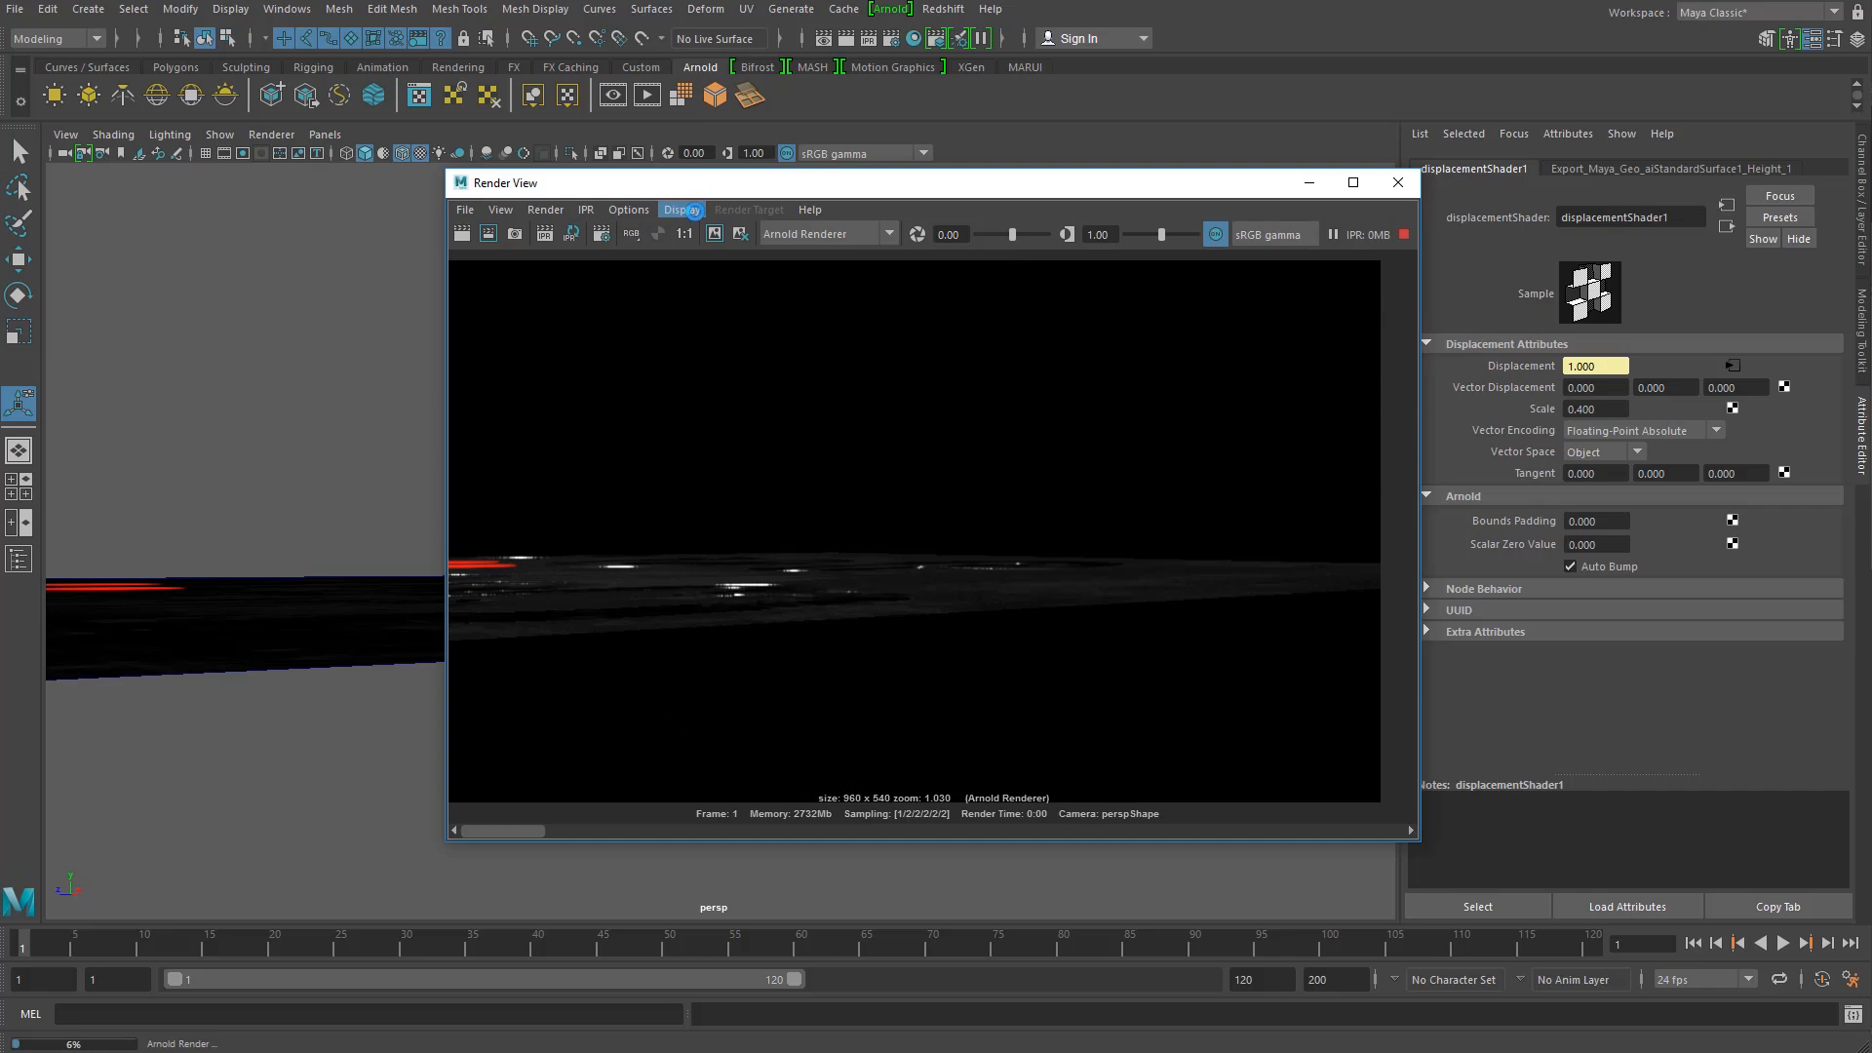
# Step: Check the slab's silhouette in the render's alpha channel and return the display to all channels
pyautogui.click(683, 210)
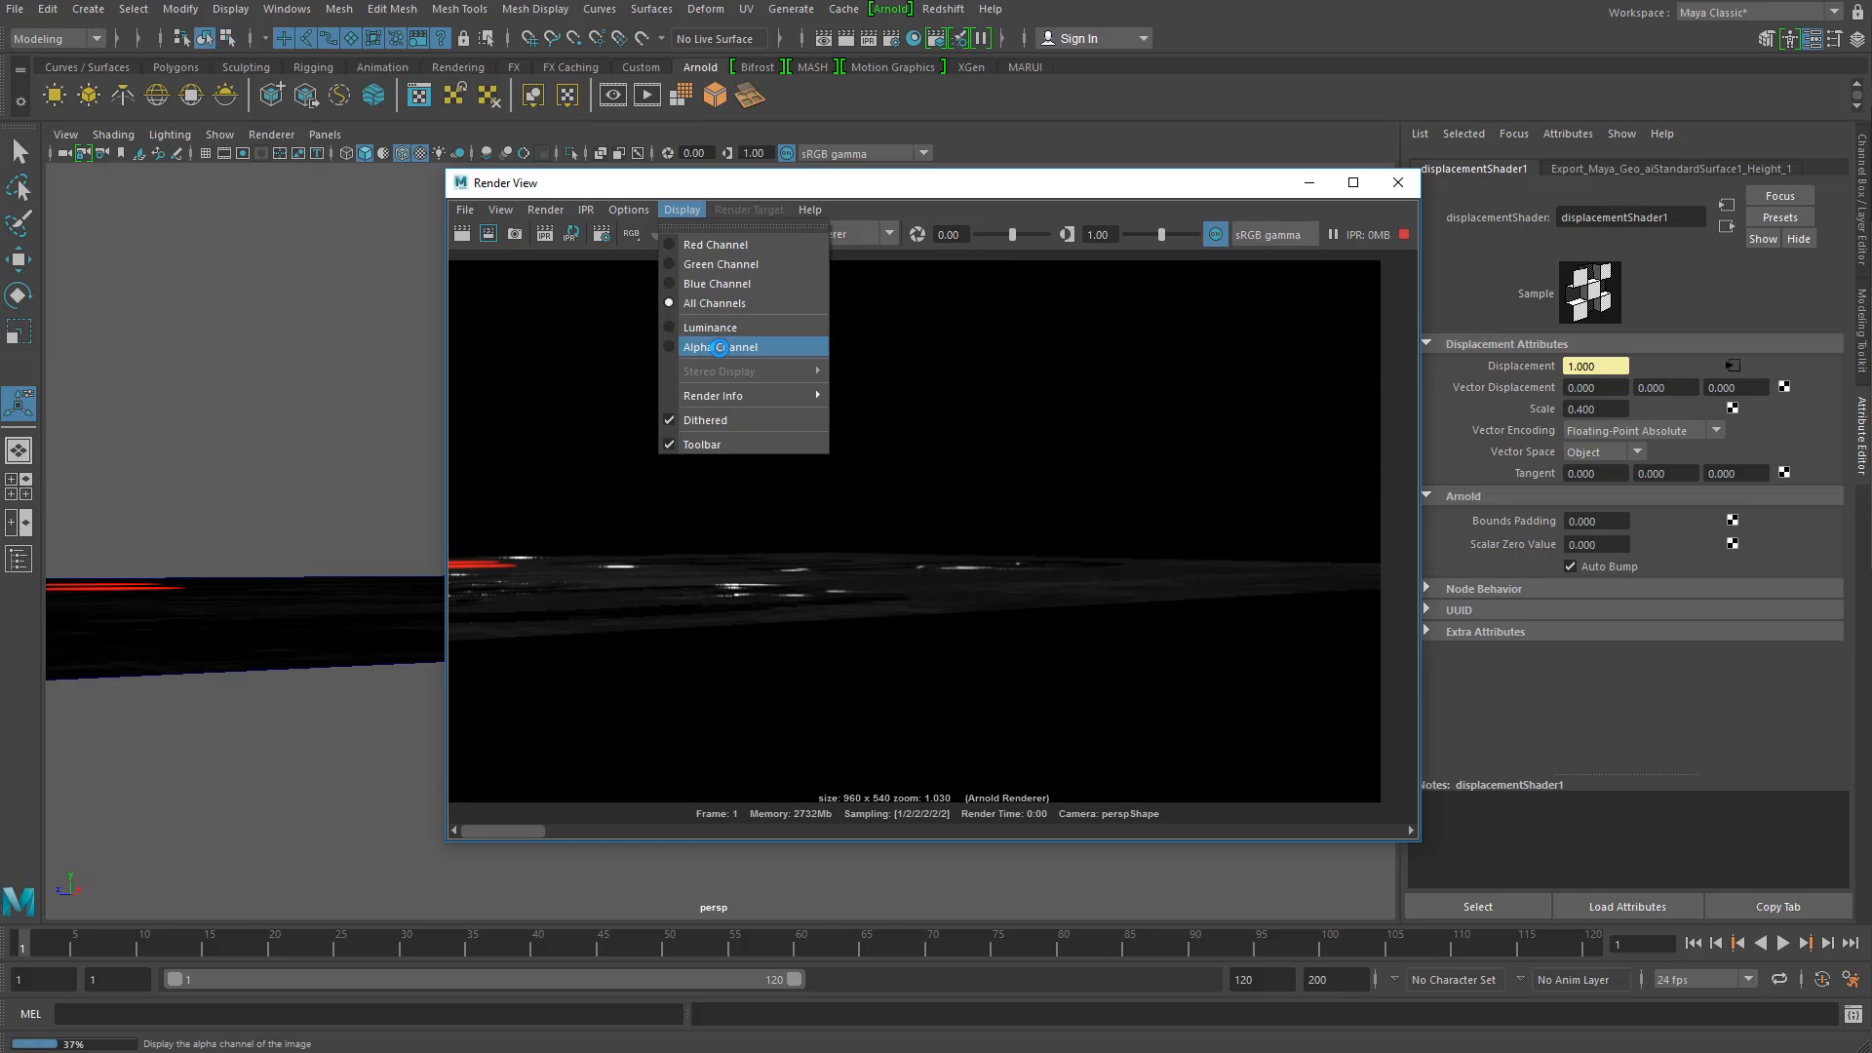
pyautogui.click(722, 348)
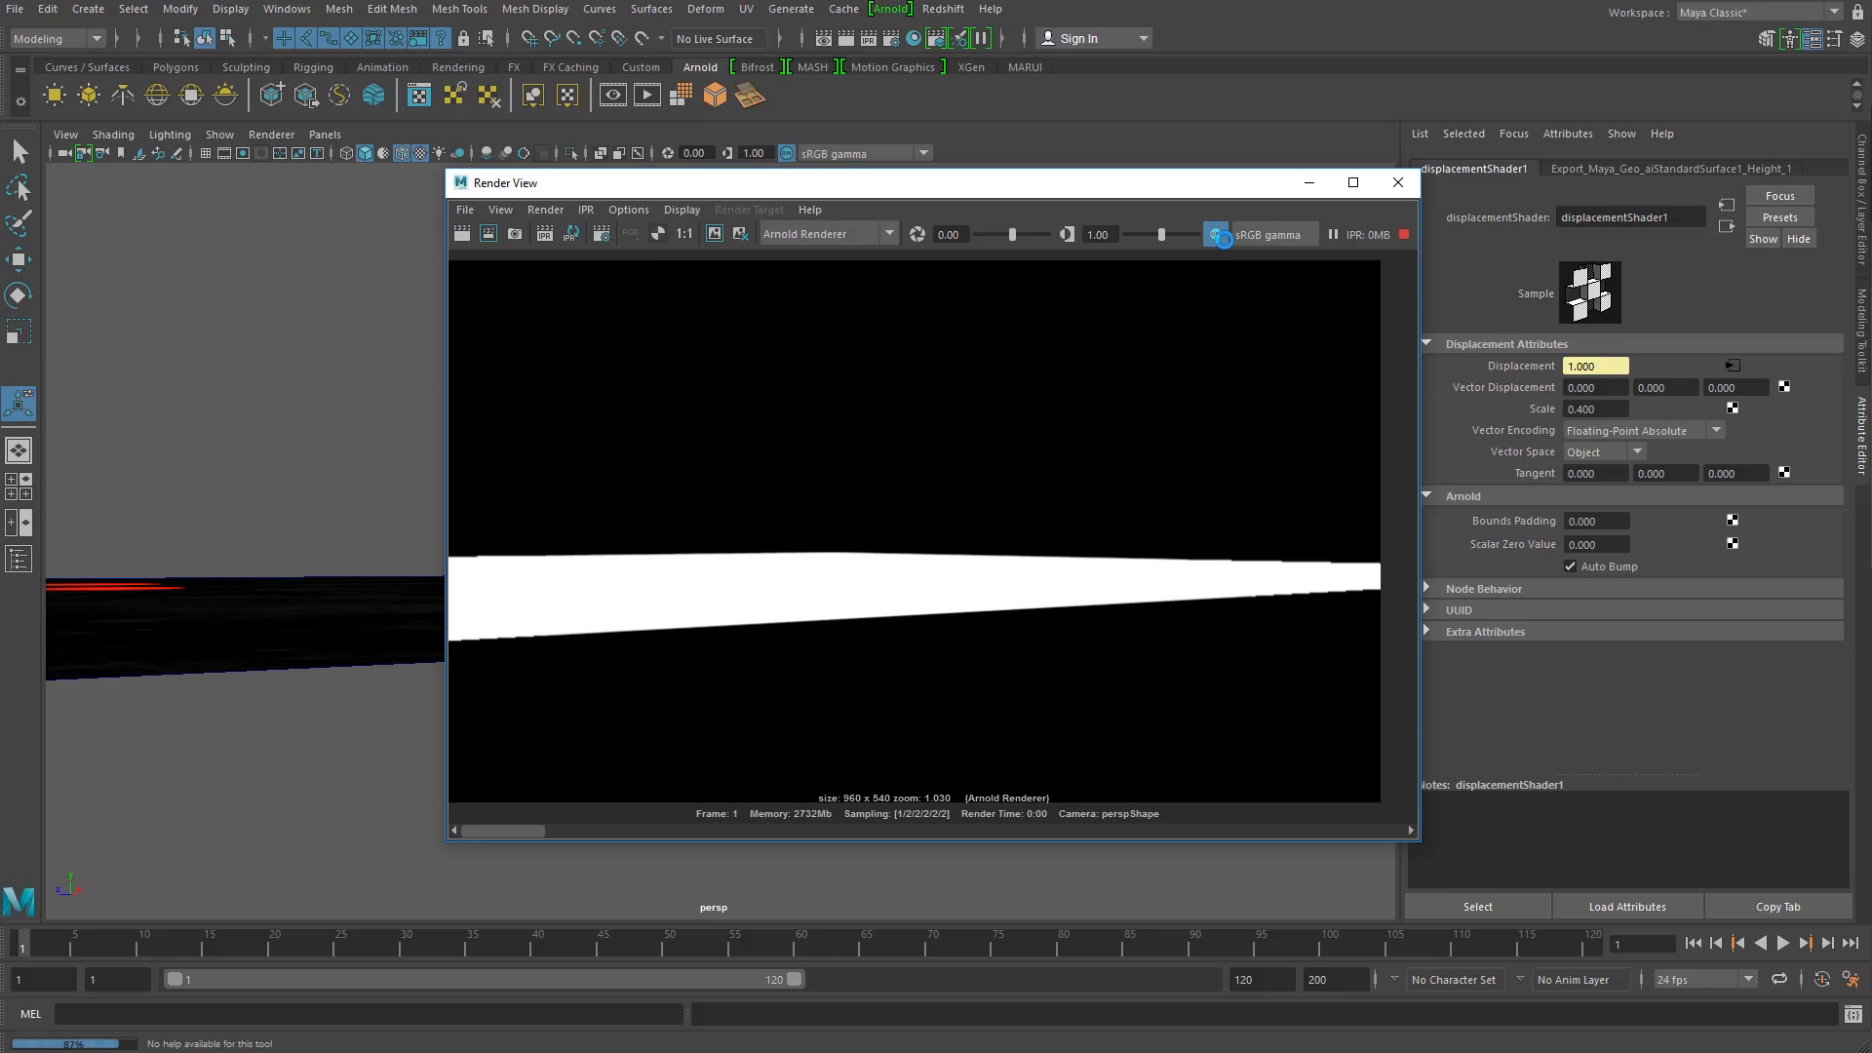
pyautogui.click(682, 210)
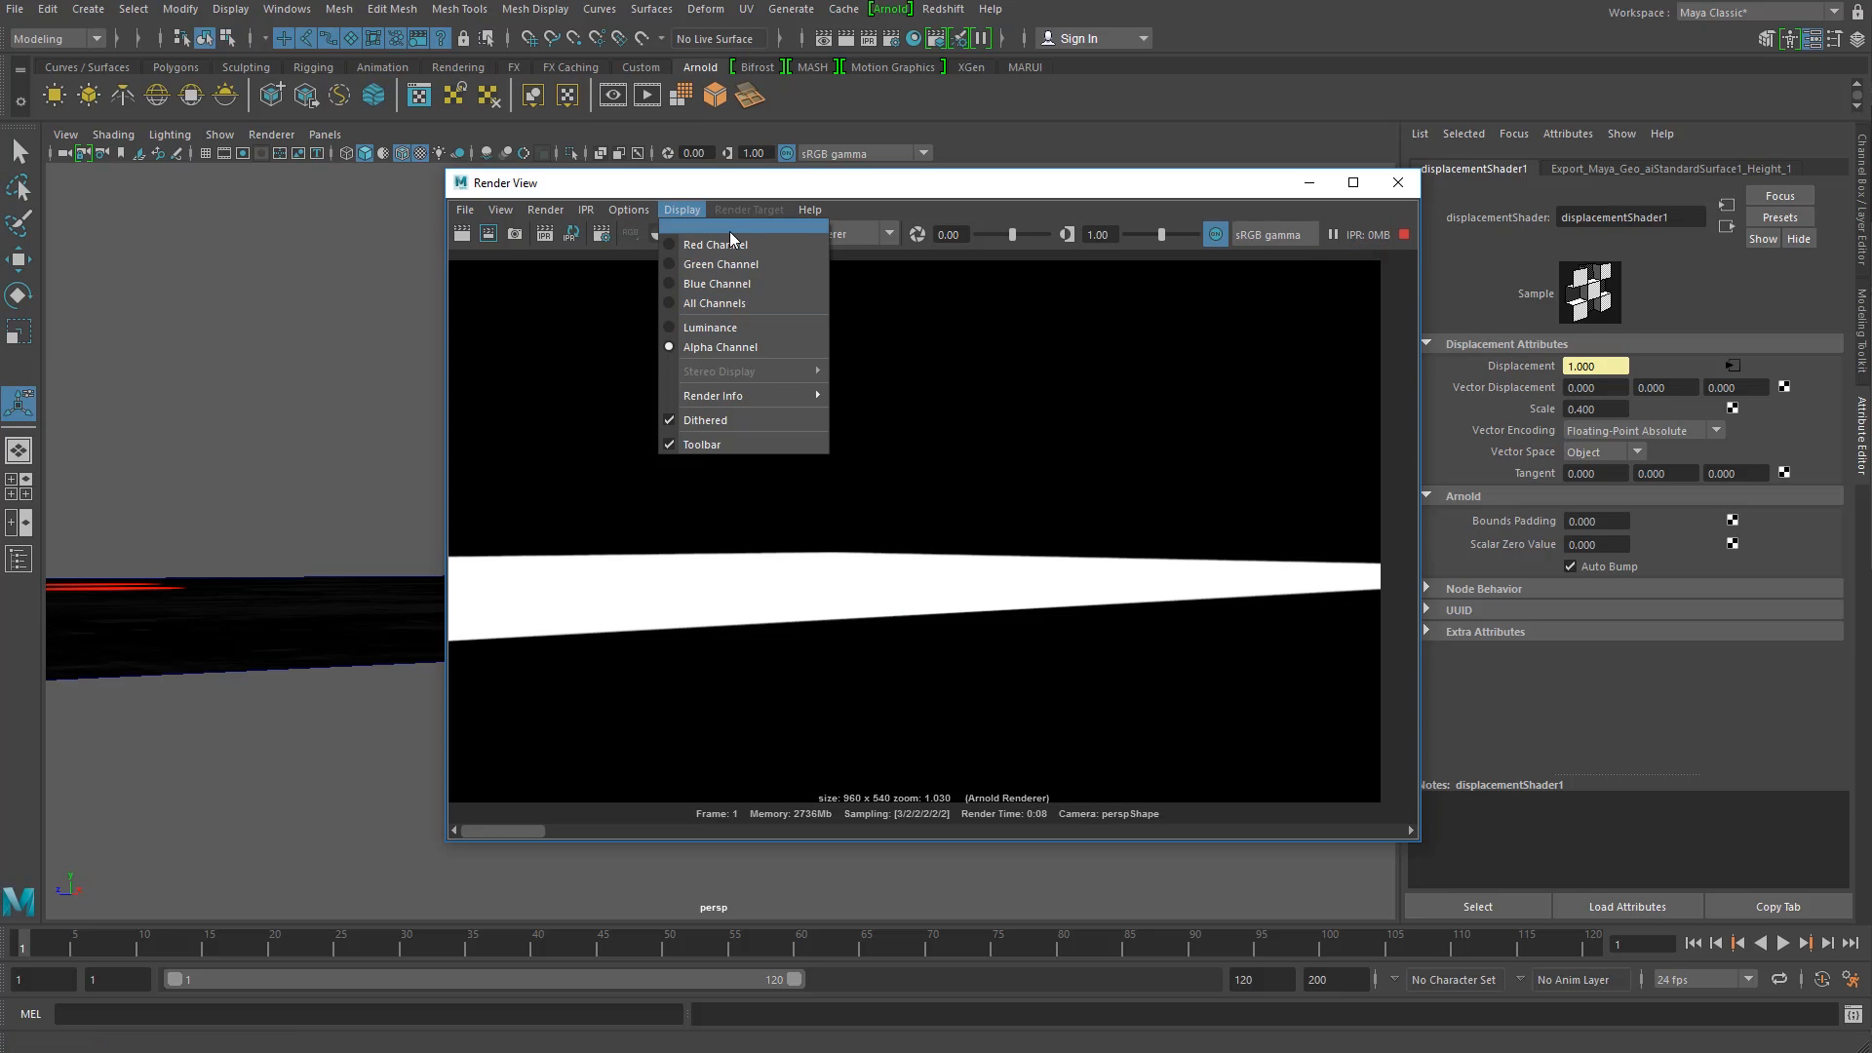
pyautogui.click(711, 303)
# Step: Move the Render View aside and turn off Auto Bump in the displacement shader's Arnold attributes
pyautogui.moveTo(719, 185); pyautogui.dragTo(1871, 239)
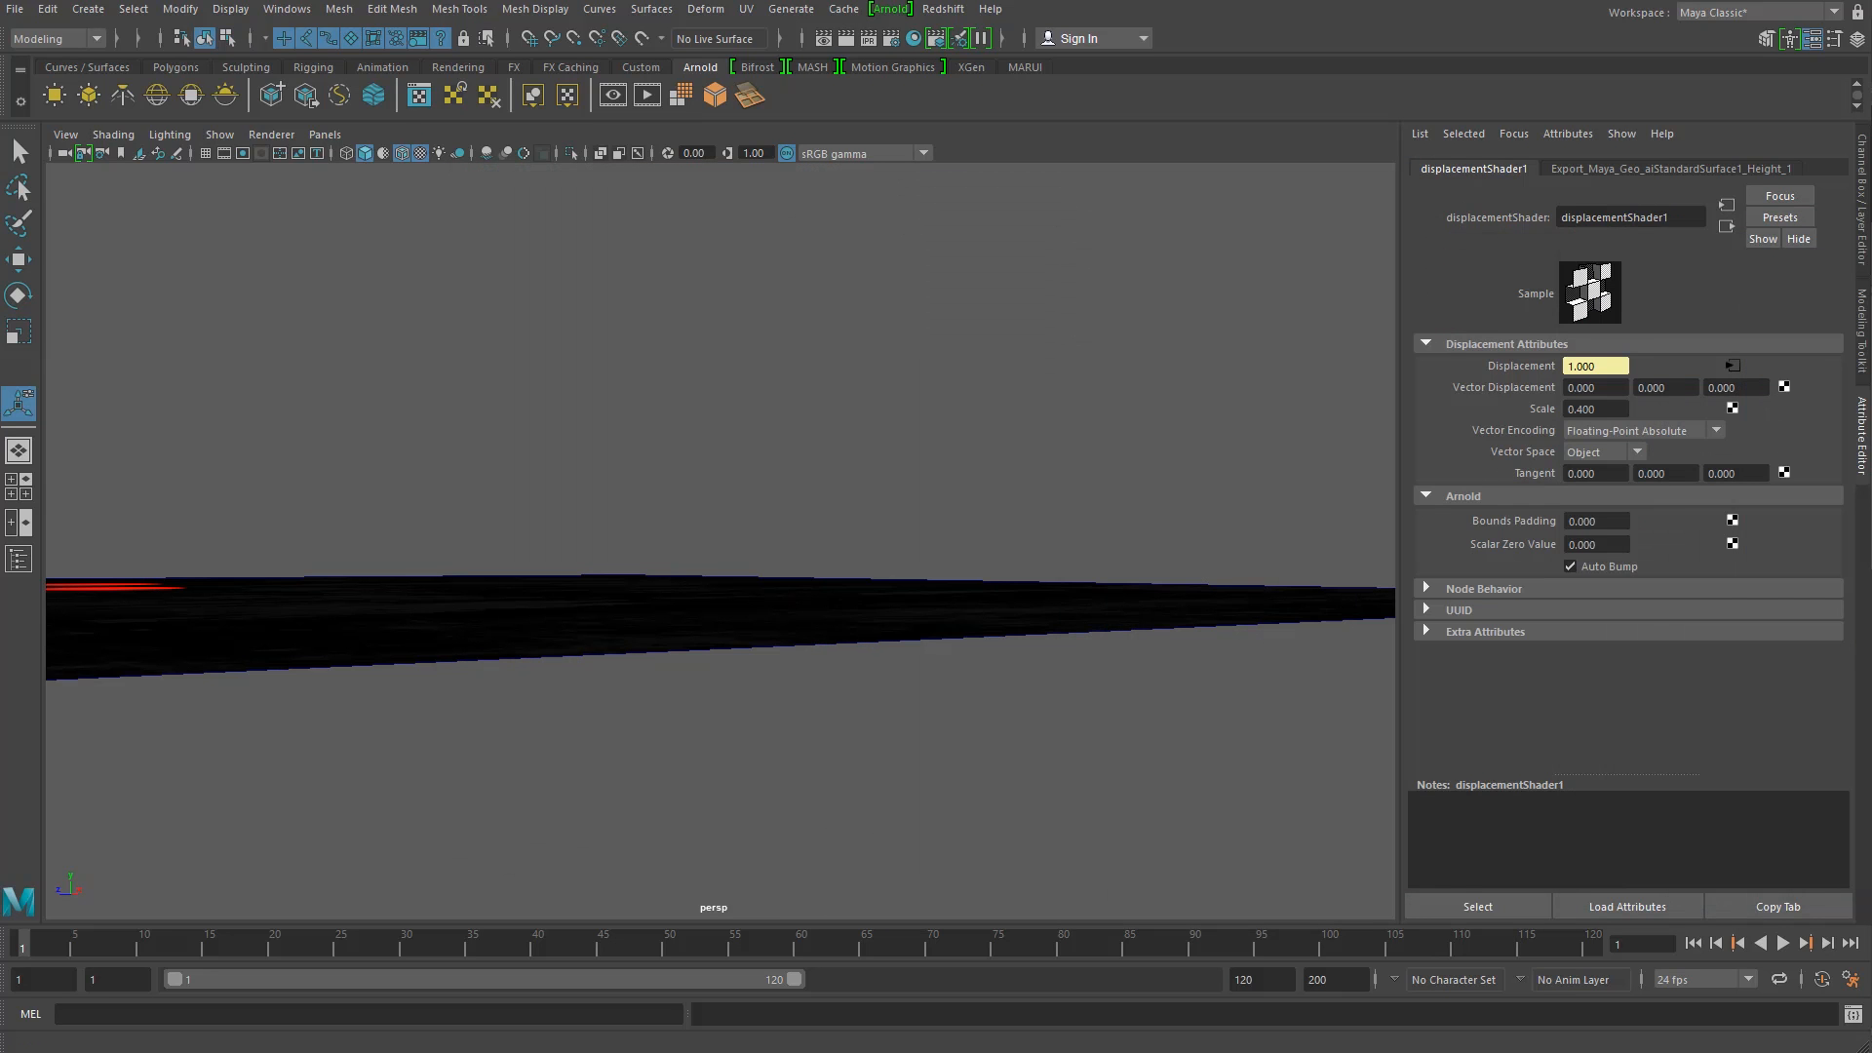
pyautogui.click(1571, 566)
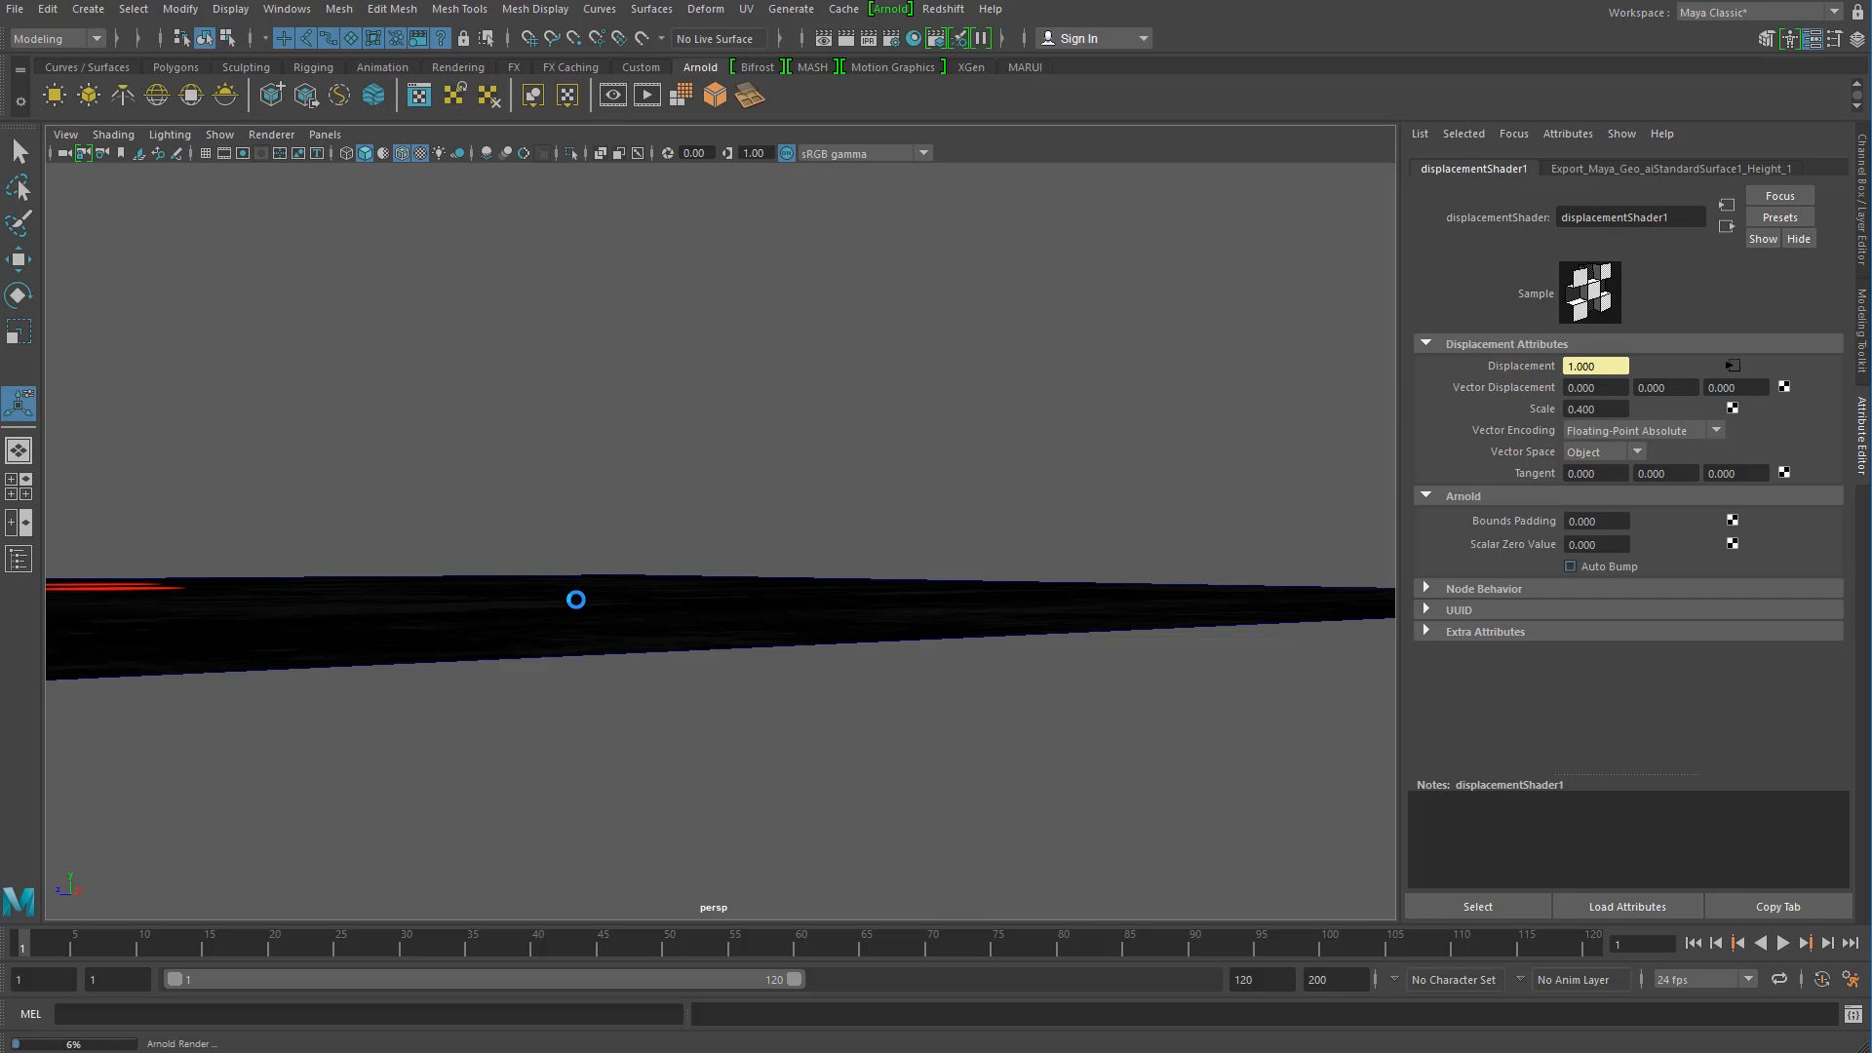
pyautogui.keyDown('alt'); pyautogui.moveTo(575, 600); pyautogui.dragTo(611, 604); pyautogui.keyUp('alt')
pyautogui.moveTo(497, 579)
pyautogui.keyDown('alt'); pyautogui.mouseDown(button='right')
pyautogui.moveTo(313, 582)
pyautogui.moveTo(481, 560)
pyautogui.mouseUp(button='right'); pyautogui.keyUp('alt')
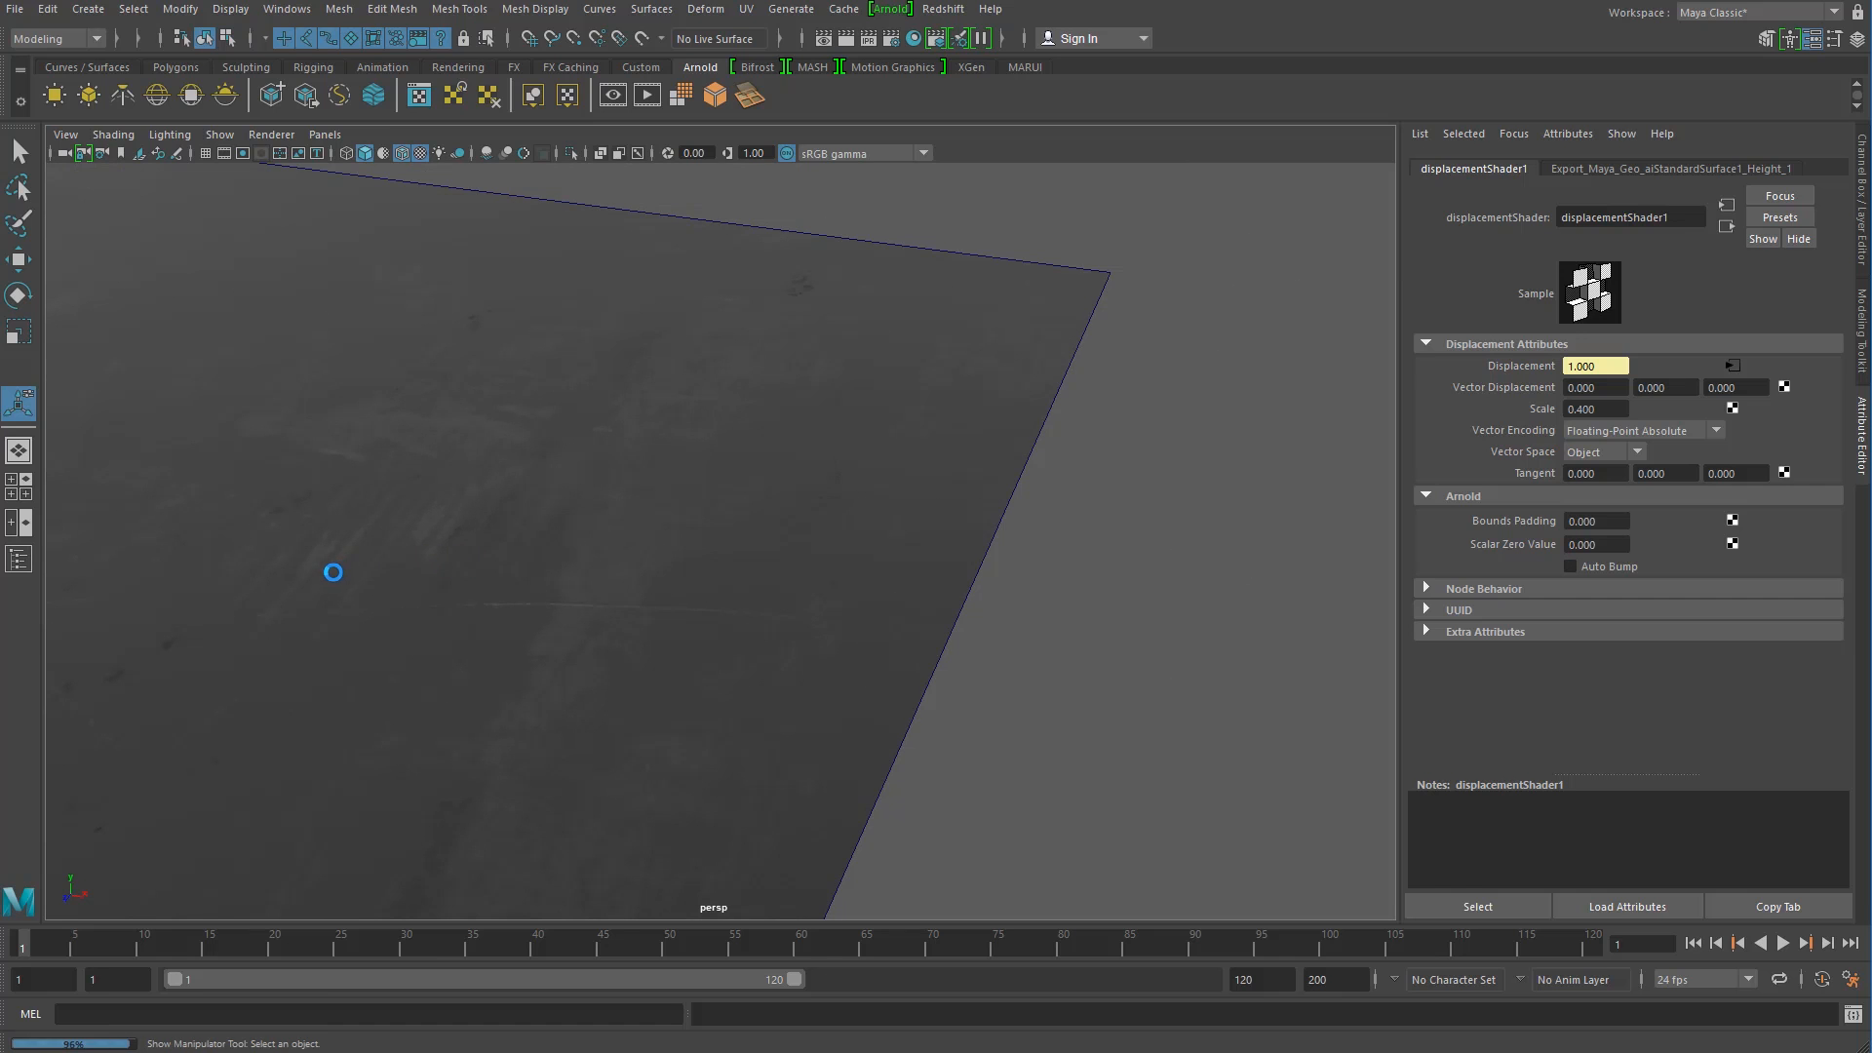
pyautogui.keyDown('alt'); pyautogui.moveTo(680, 577); pyautogui.dragTo(619, 577, button='right'); pyautogui.keyUp('alt')
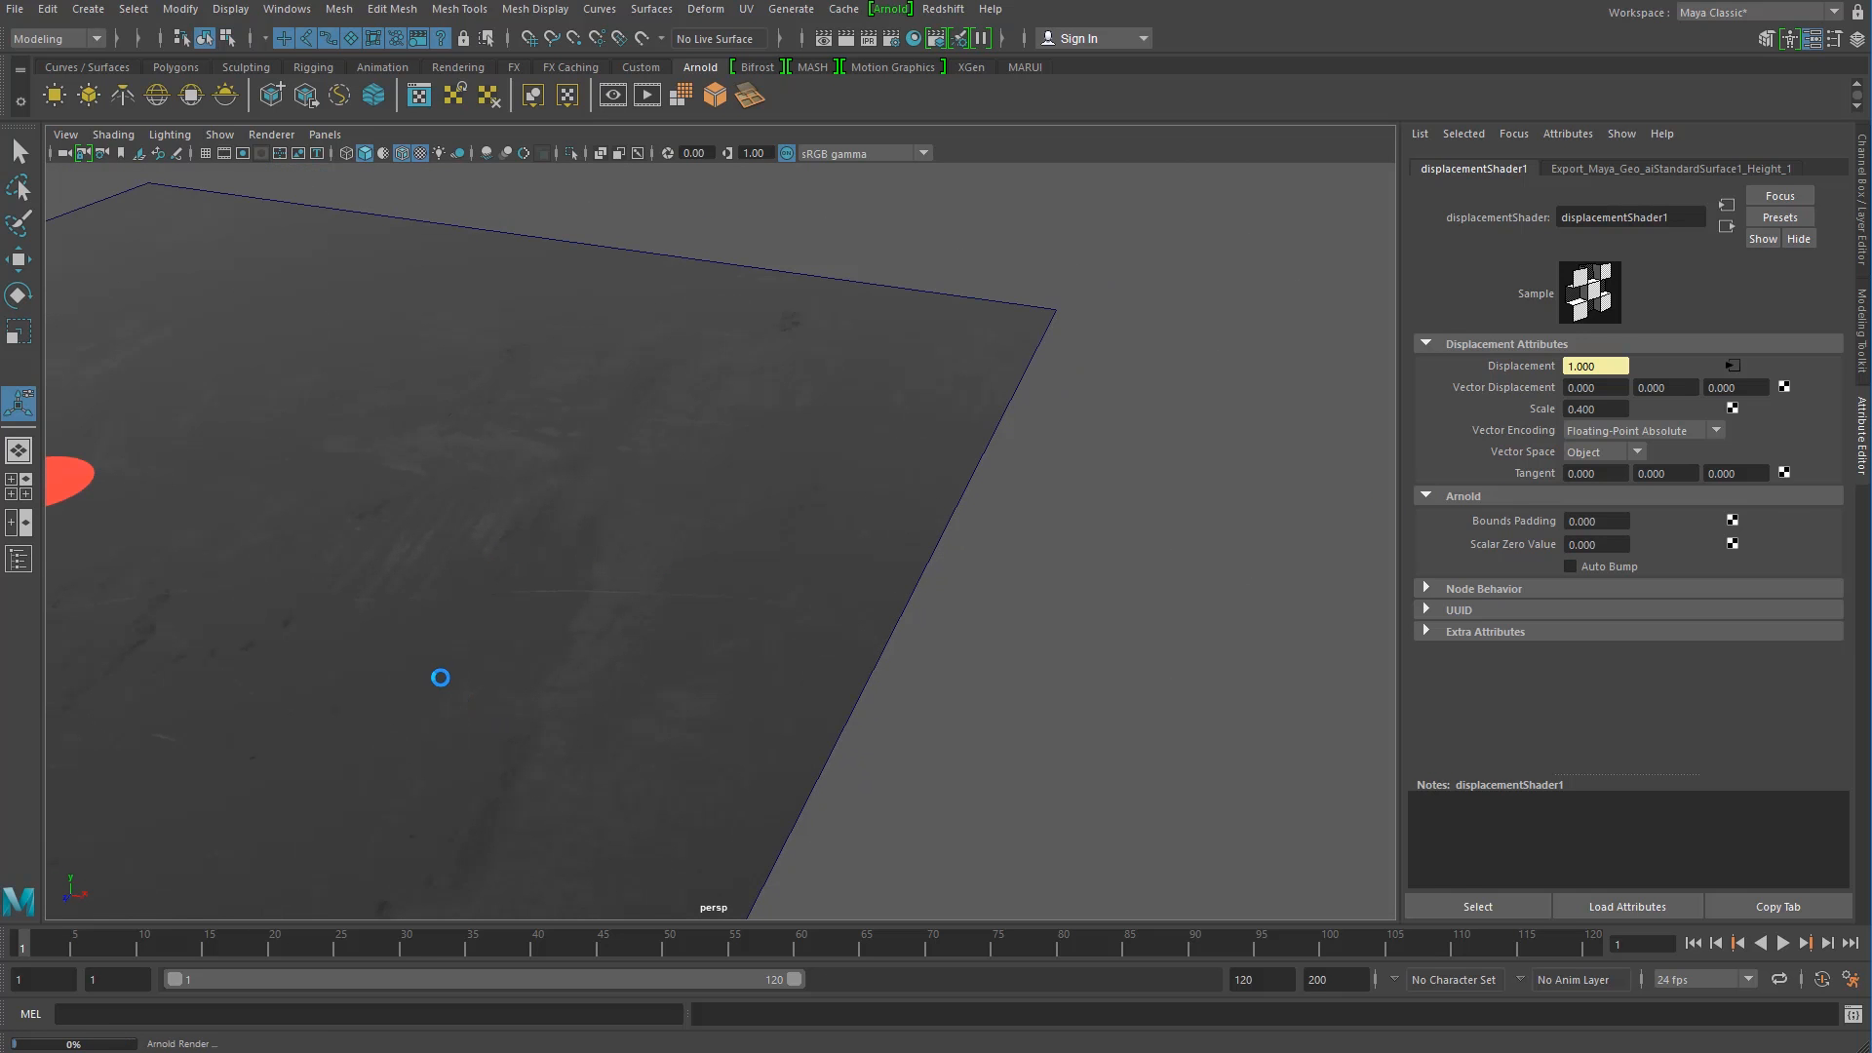
pyautogui.keyDown('alt'); pyautogui.moveTo(498, 731); pyautogui.dragTo(1209, 510); pyautogui.keyUp('alt')
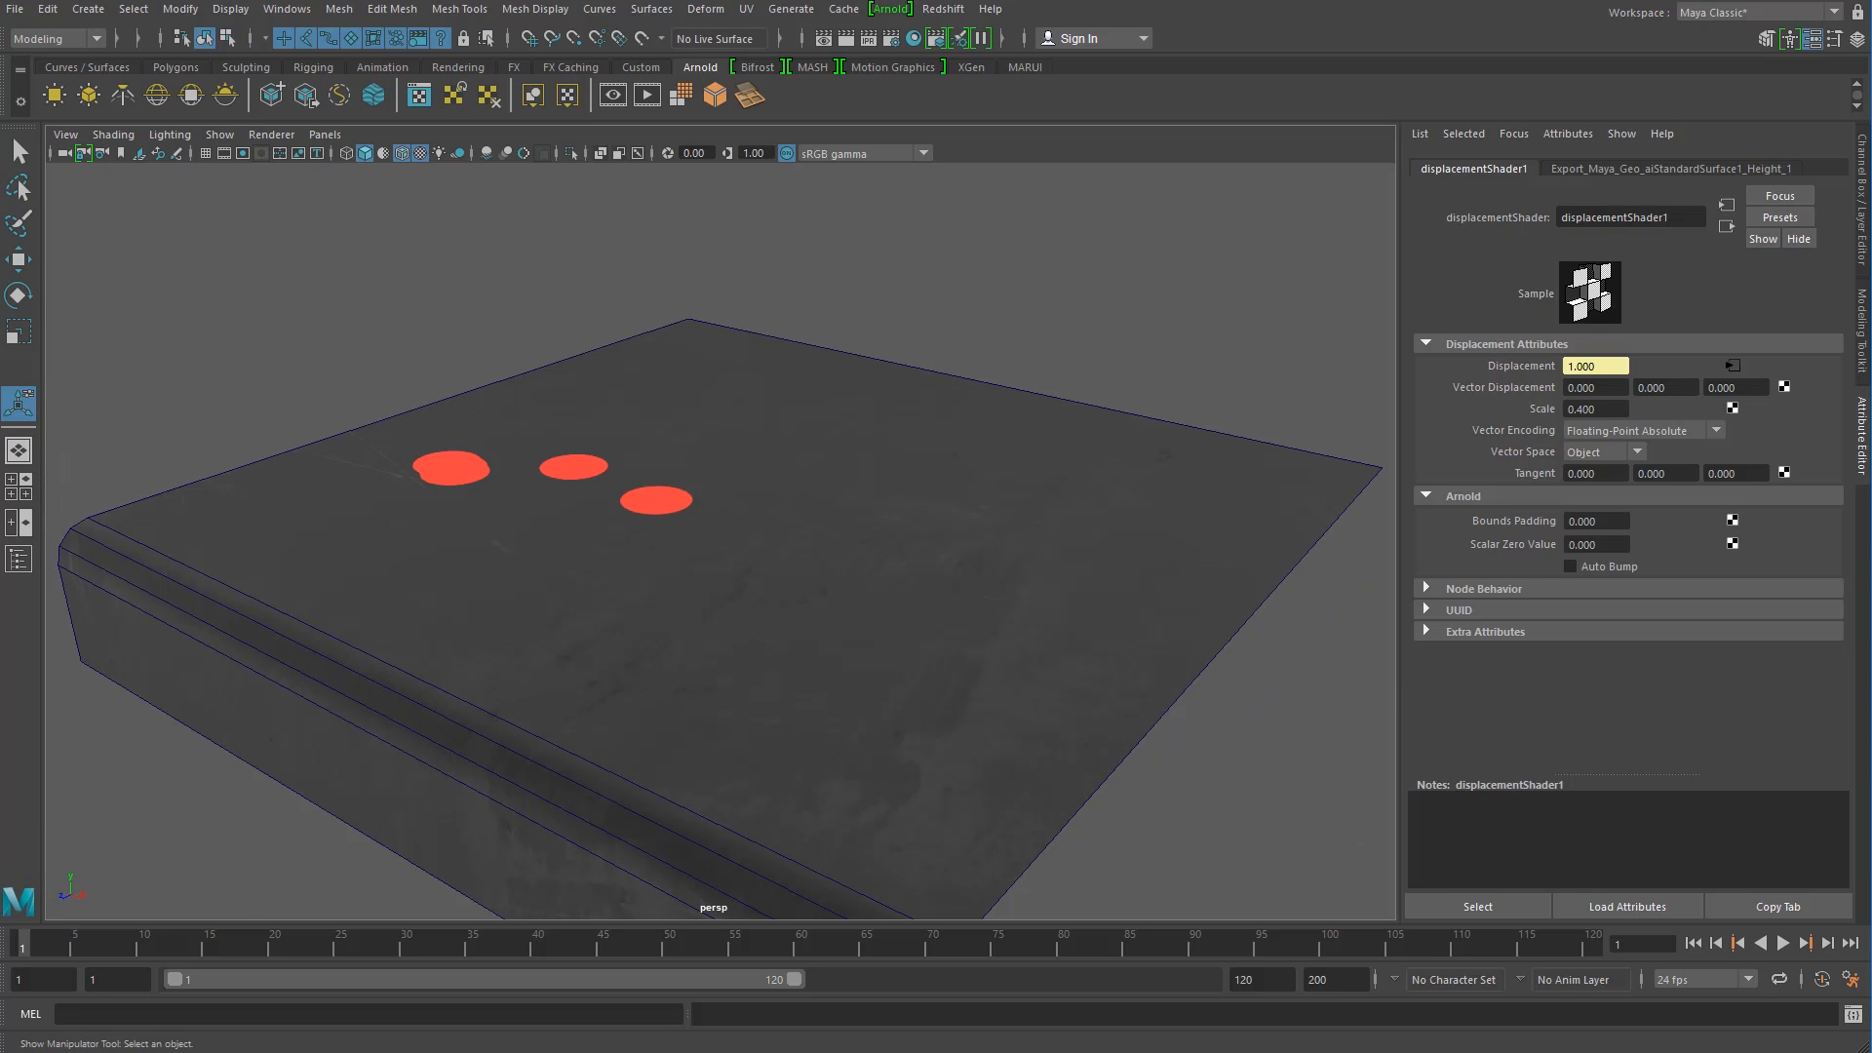
# Step: Select the slab's mesh and delete its construction history
pyautogui.click(862, 568)
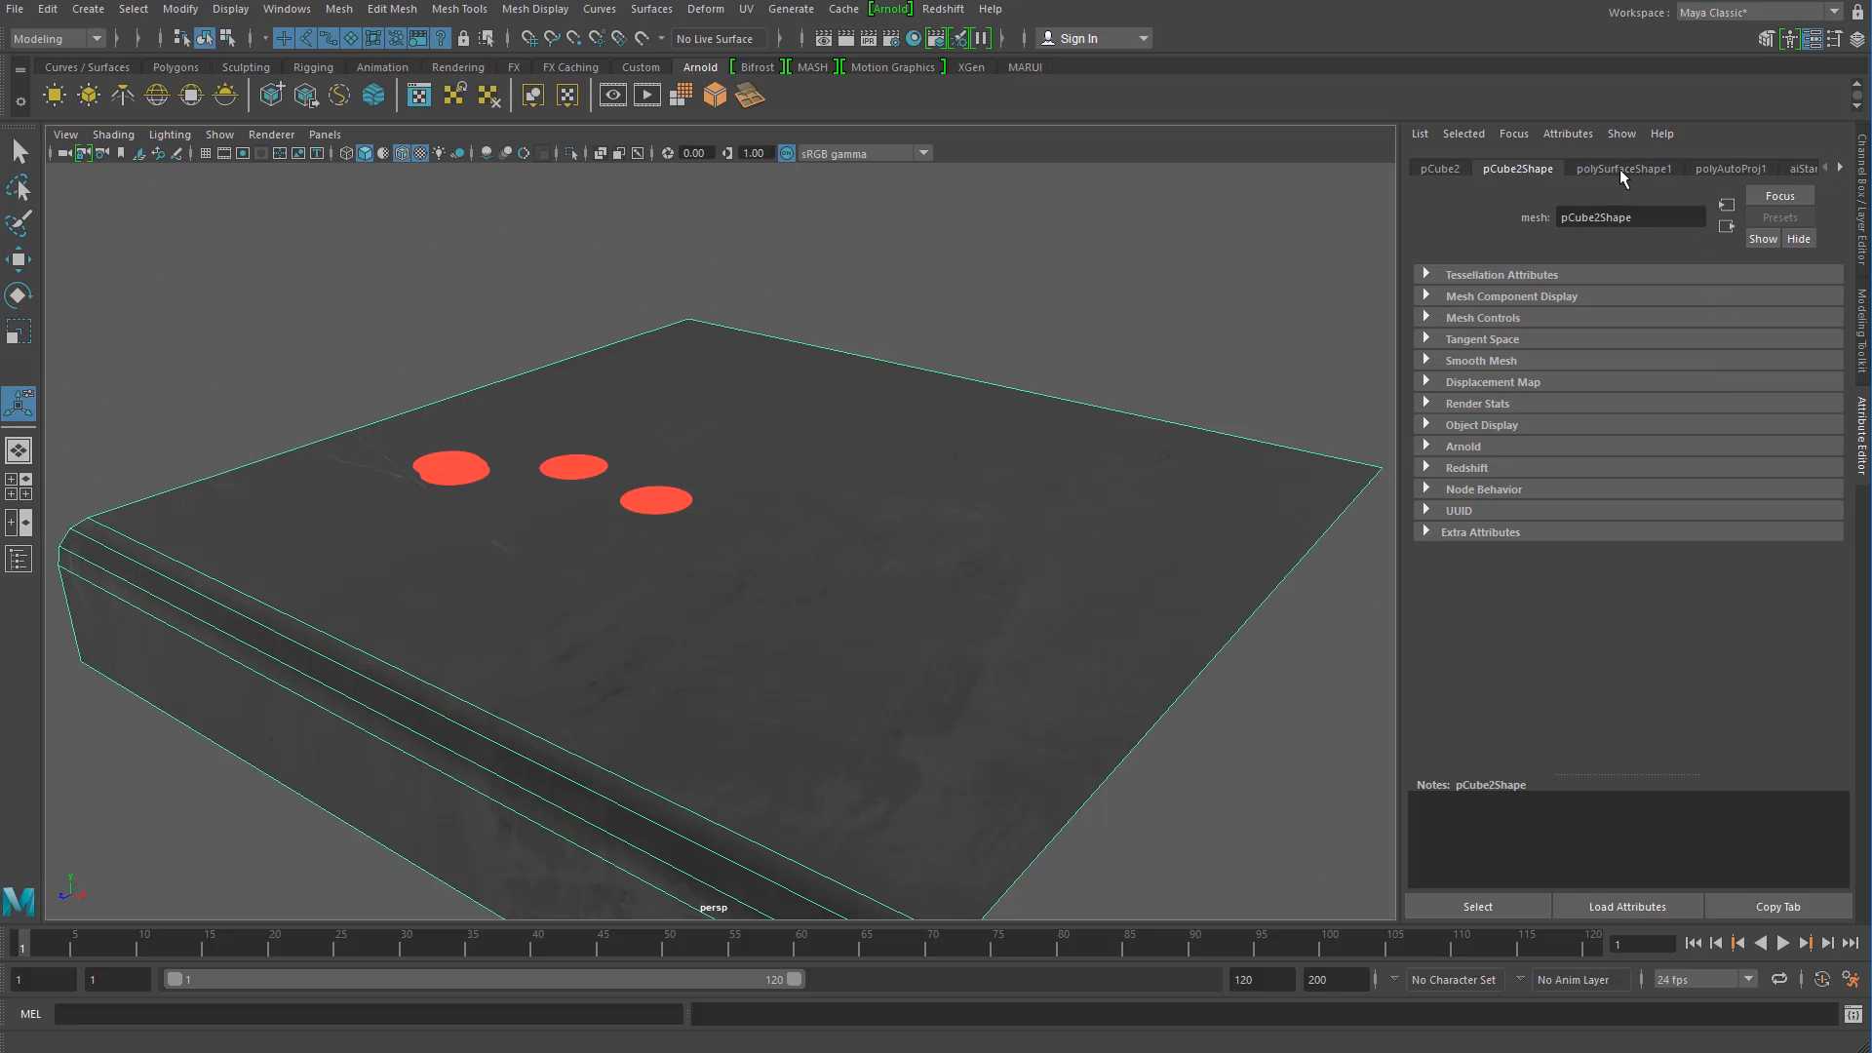
pyautogui.click(48, 8)
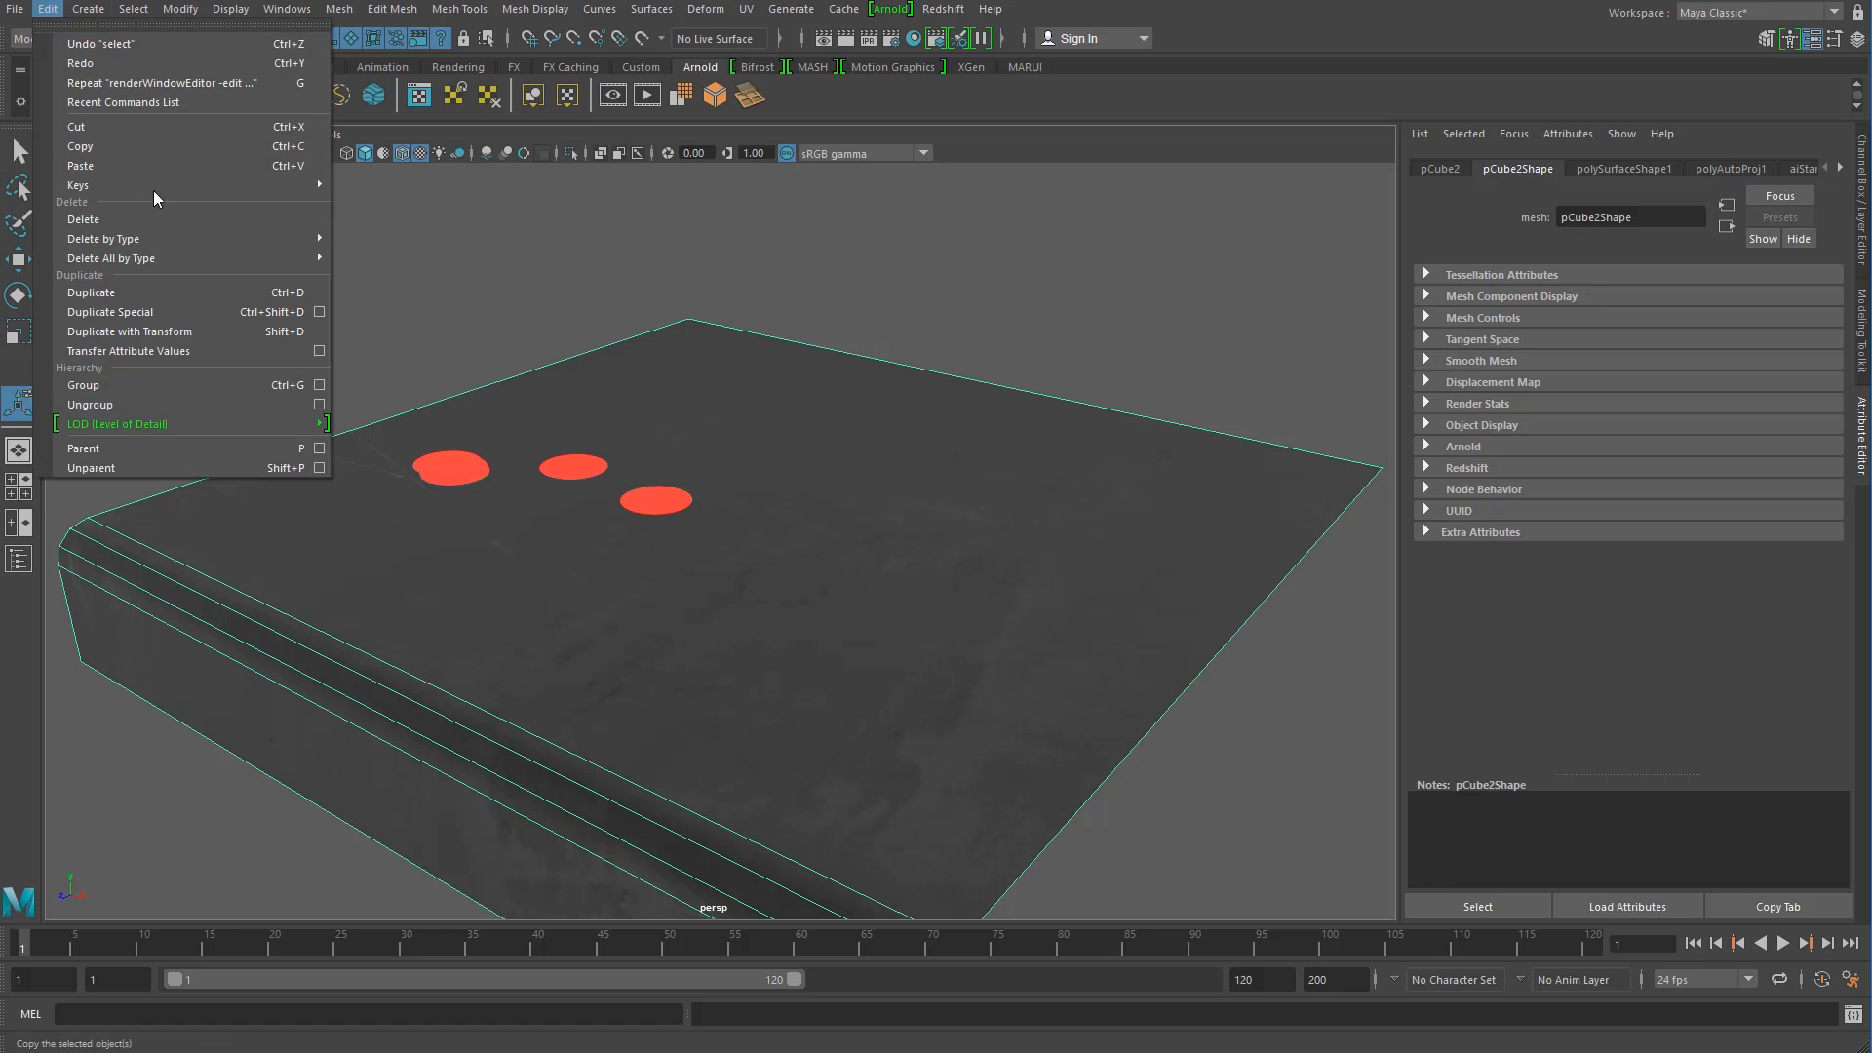
pyautogui.click(398, 249)
pyautogui.click(640, 276)
pyautogui.click(736, 356)
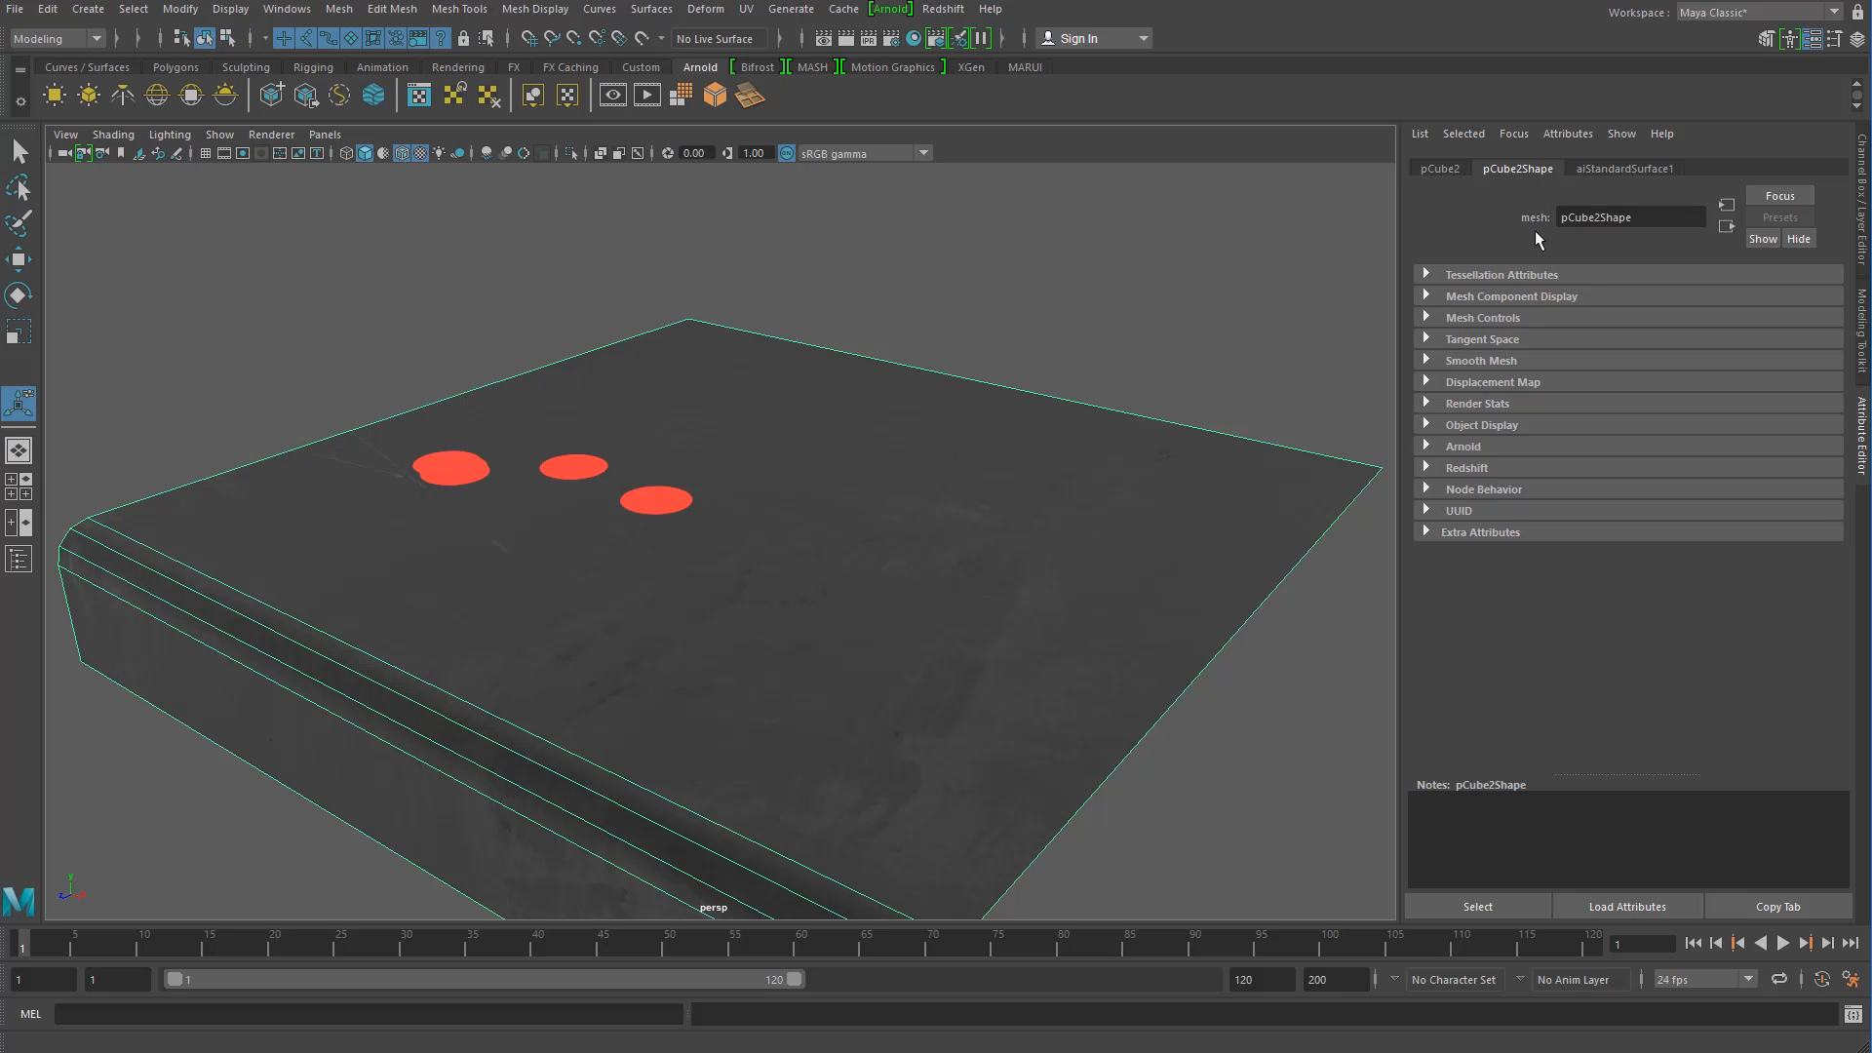
# Step: Set Bounds Padding to 1 in the Arnold displacement attributes of pCube2Shape
pyautogui.press('a')
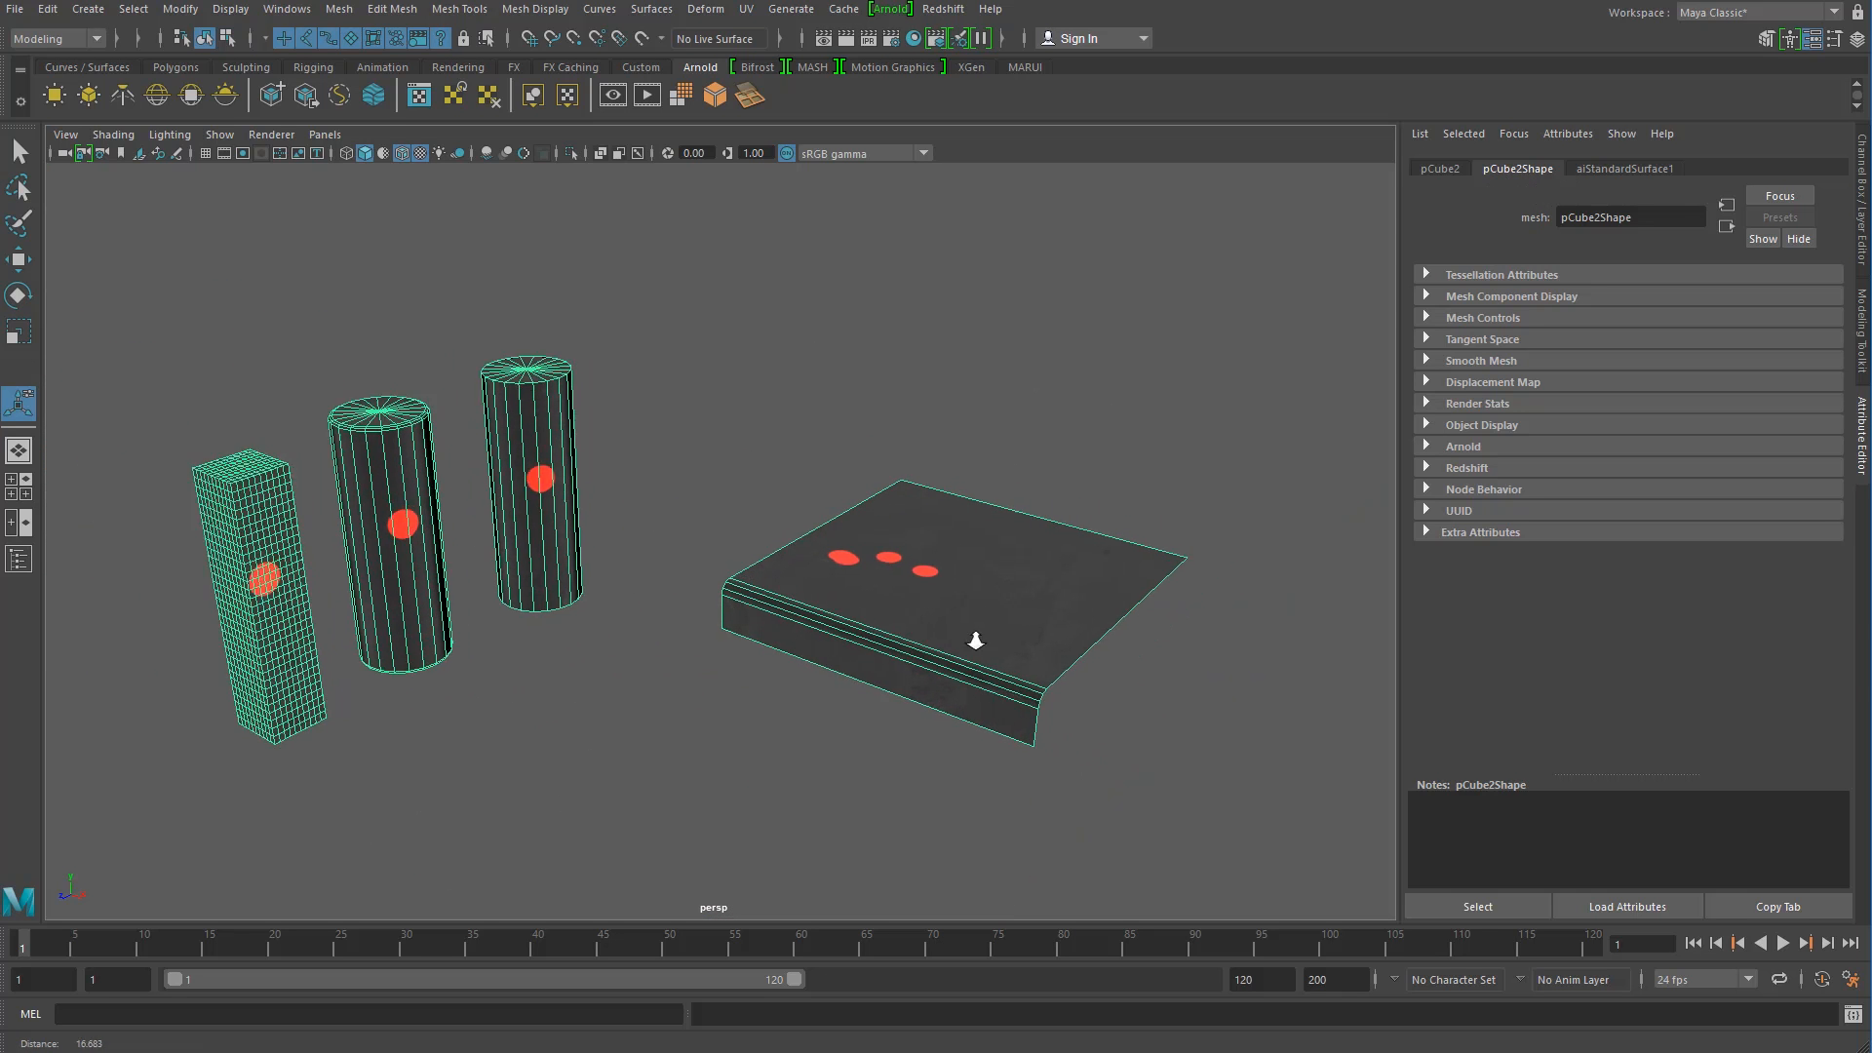
pyautogui.click(1426, 380)
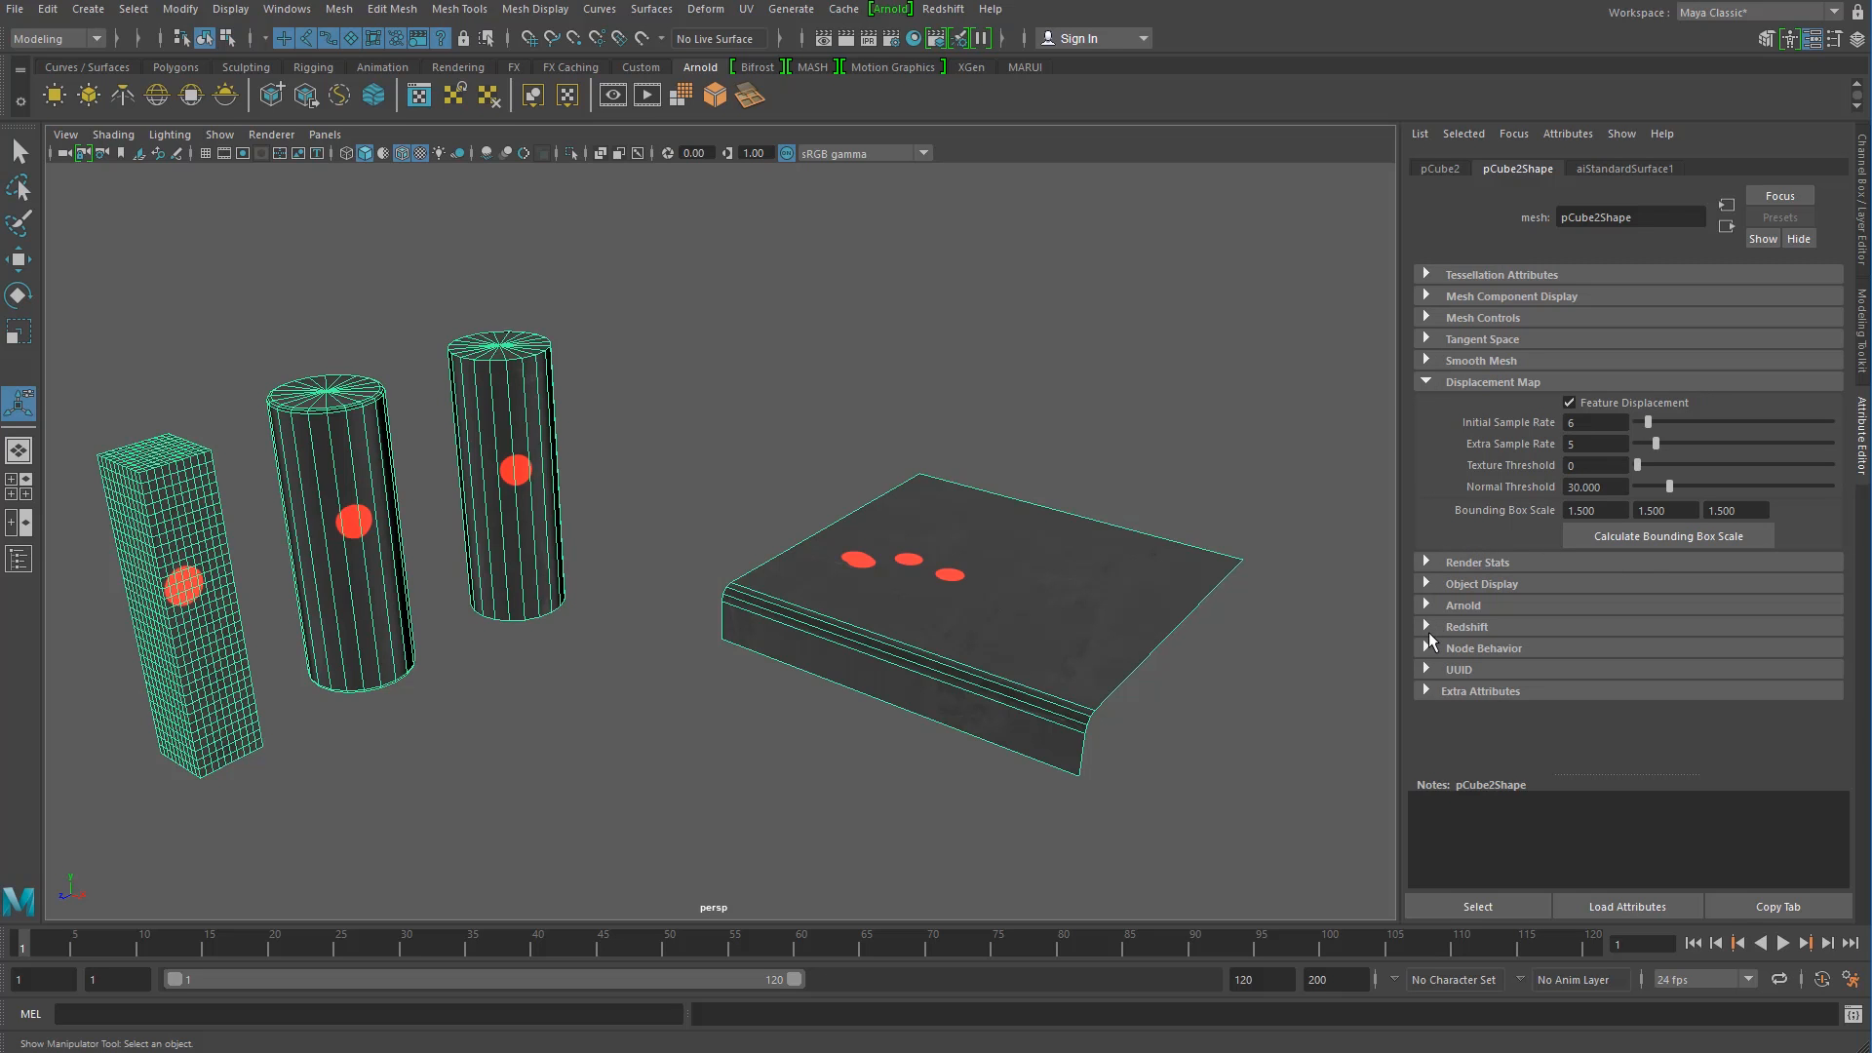
pyautogui.click(1426, 605)
pyautogui.click(1439, 382)
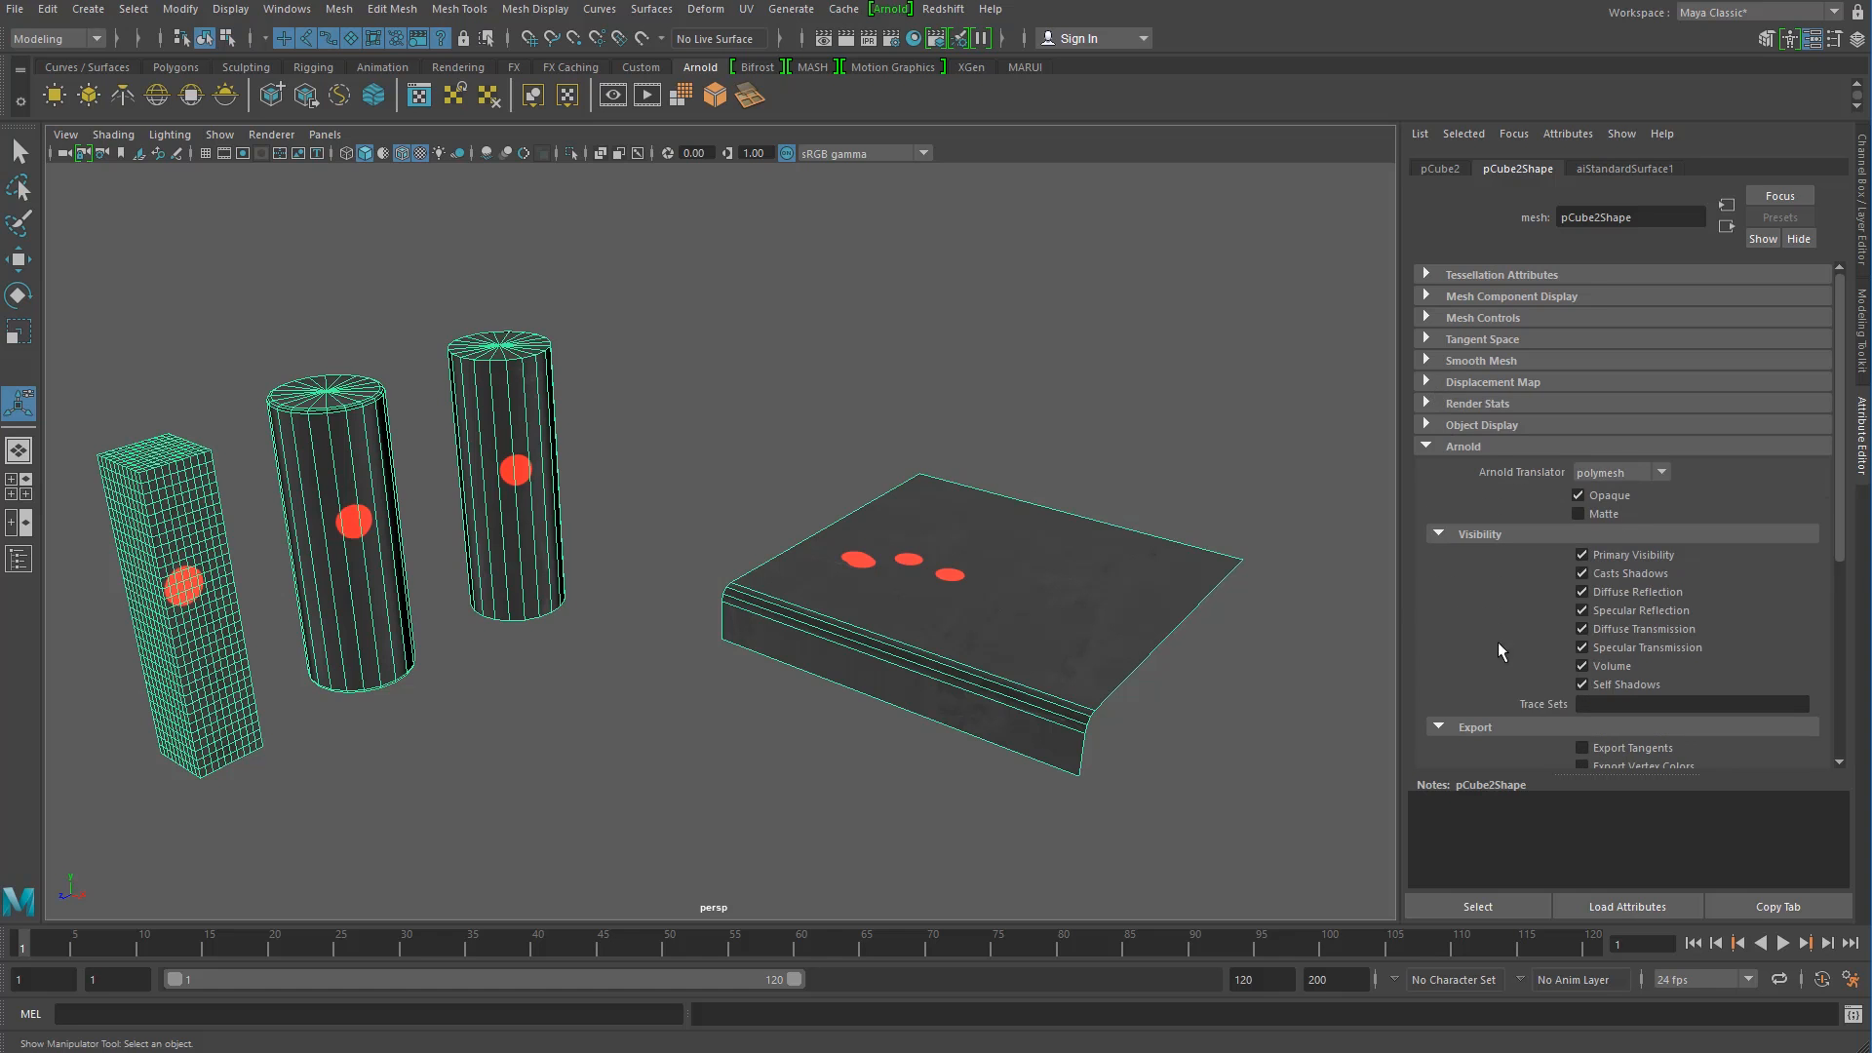
pyautogui.scroll(-3, 1505, 611)
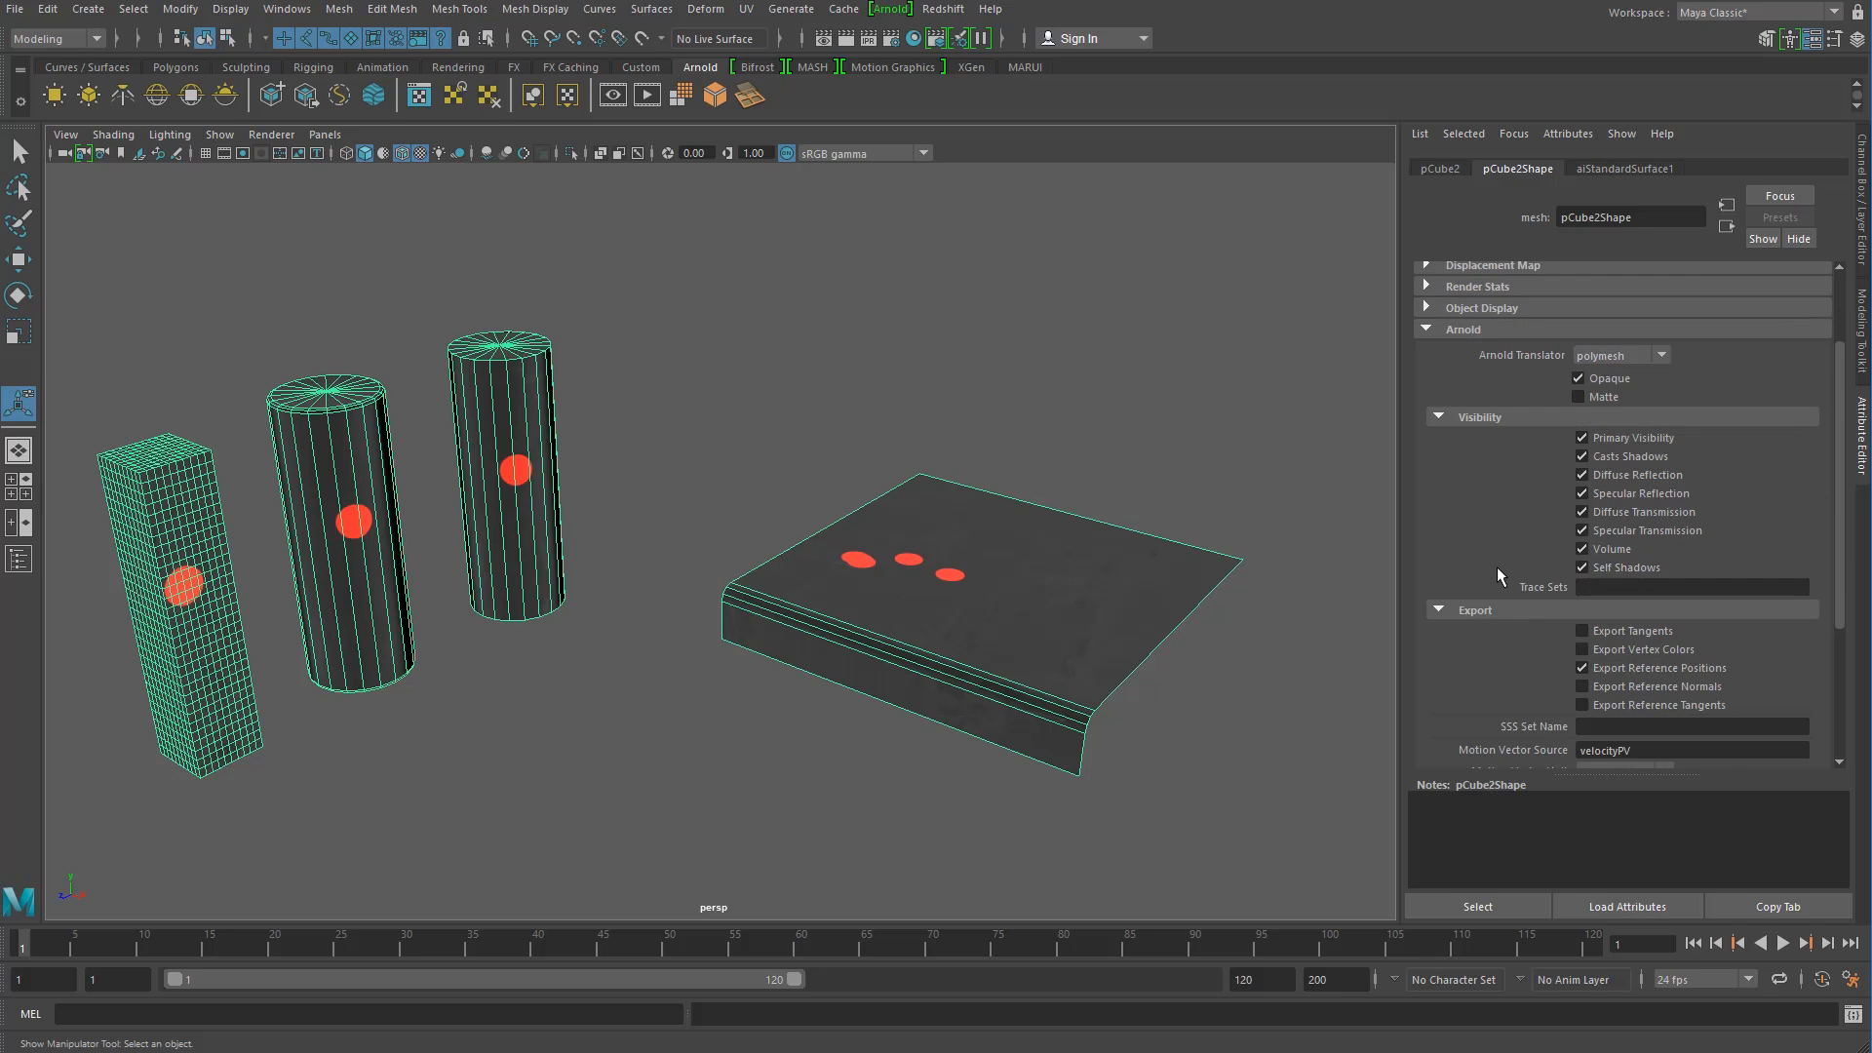
pyautogui.scroll(-5, 1497, 663)
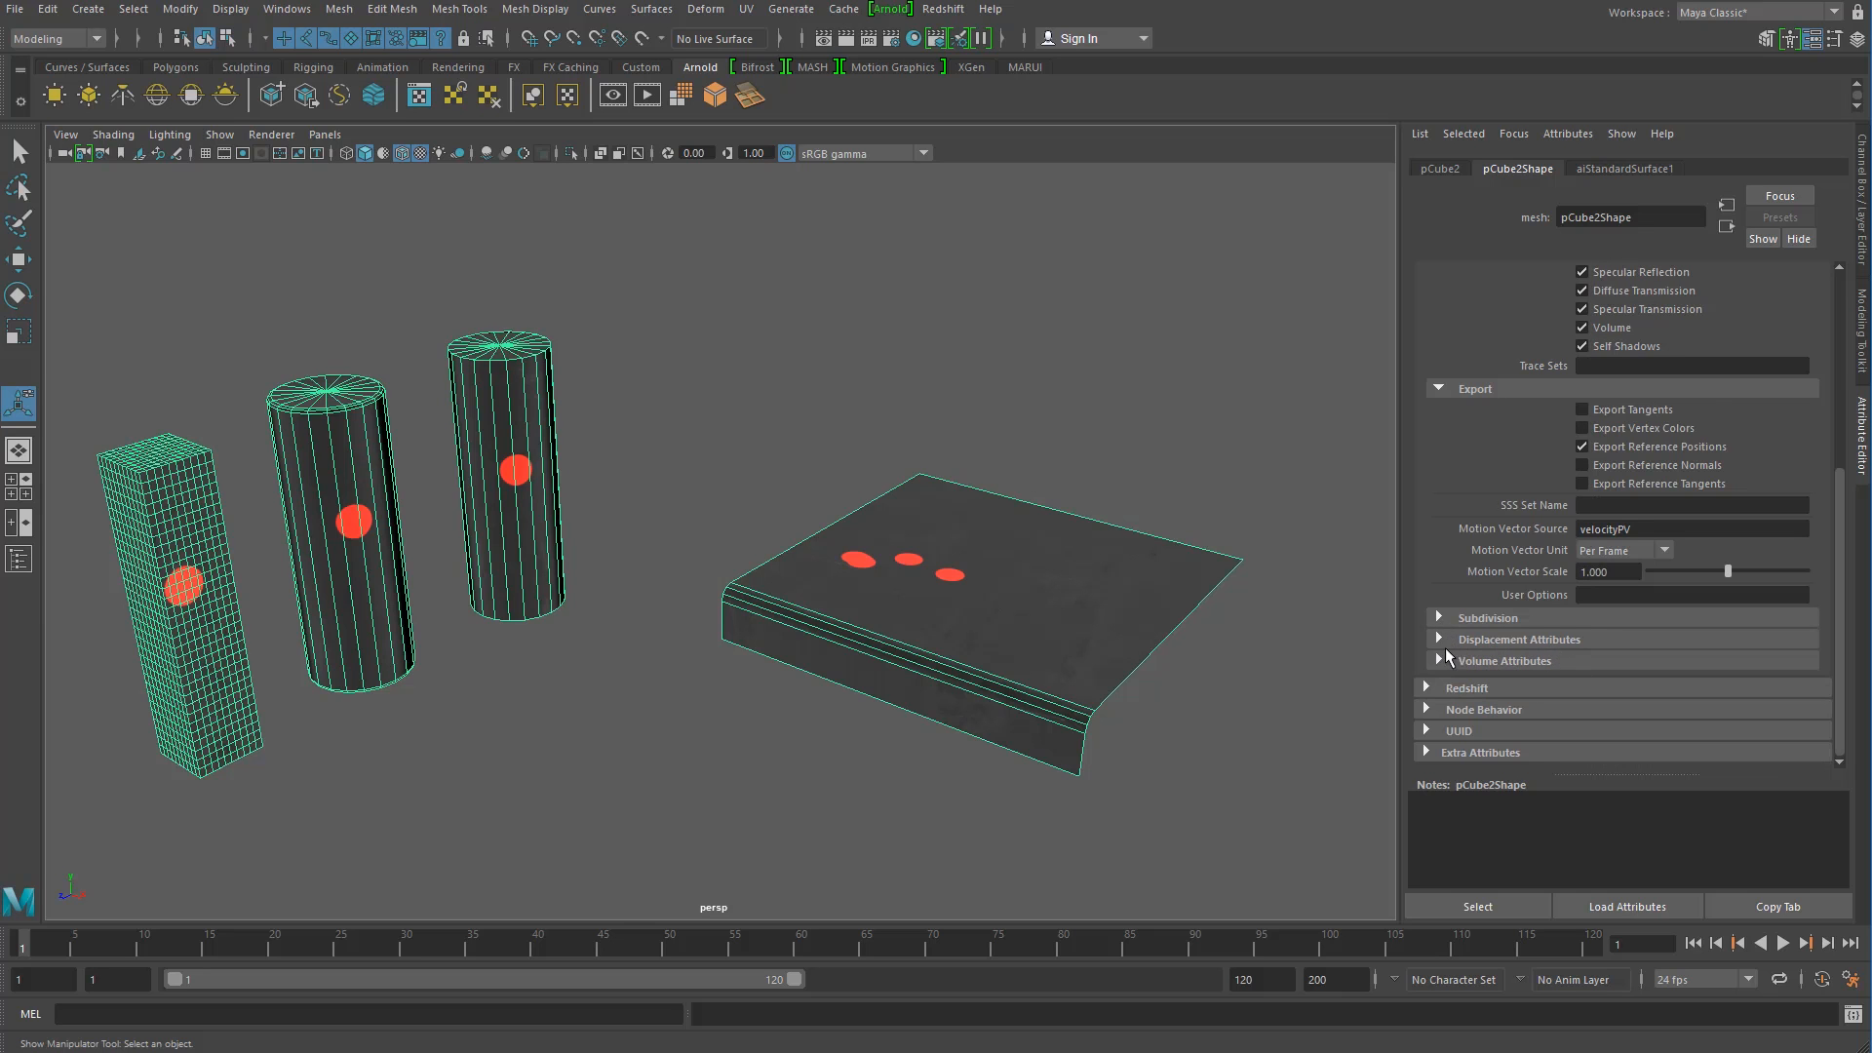
pyautogui.click(1441, 642)
pyautogui.click(1447, 614)
pyautogui.scroll(-3, 1488, 531)
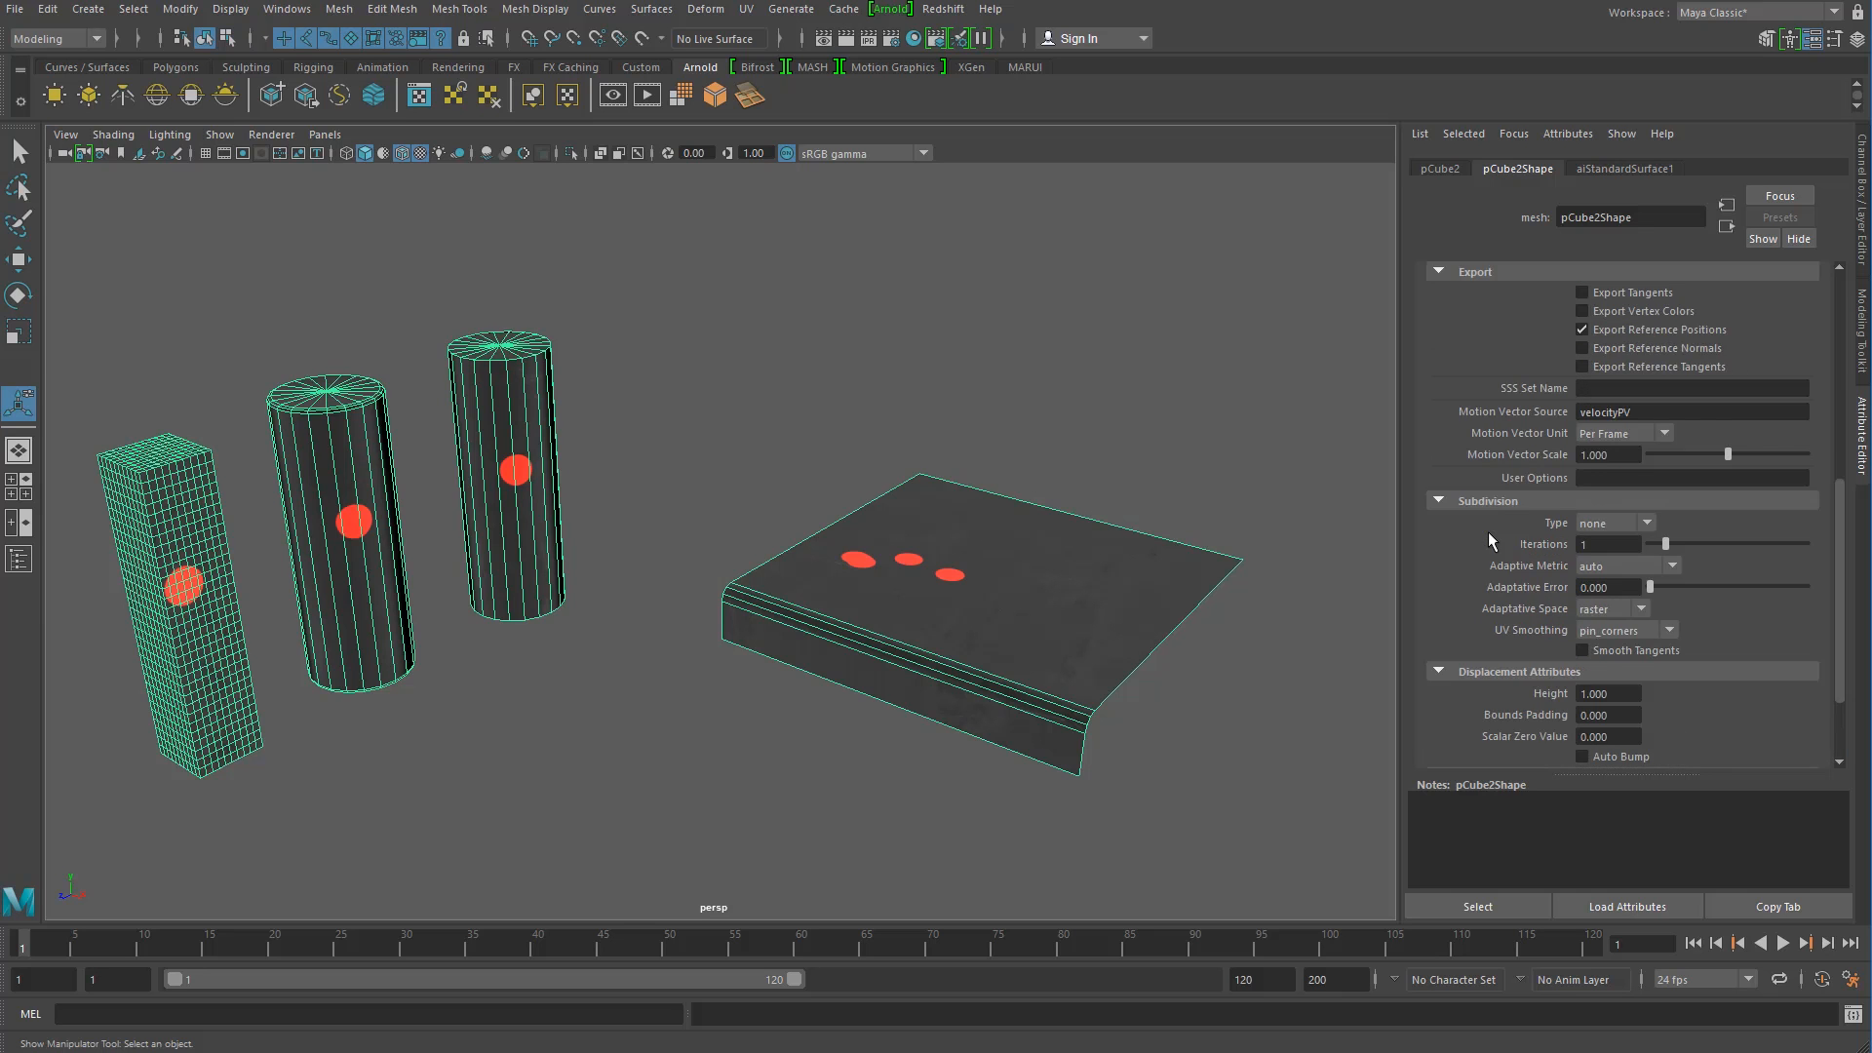
pyautogui.scroll(-3, 1489, 542)
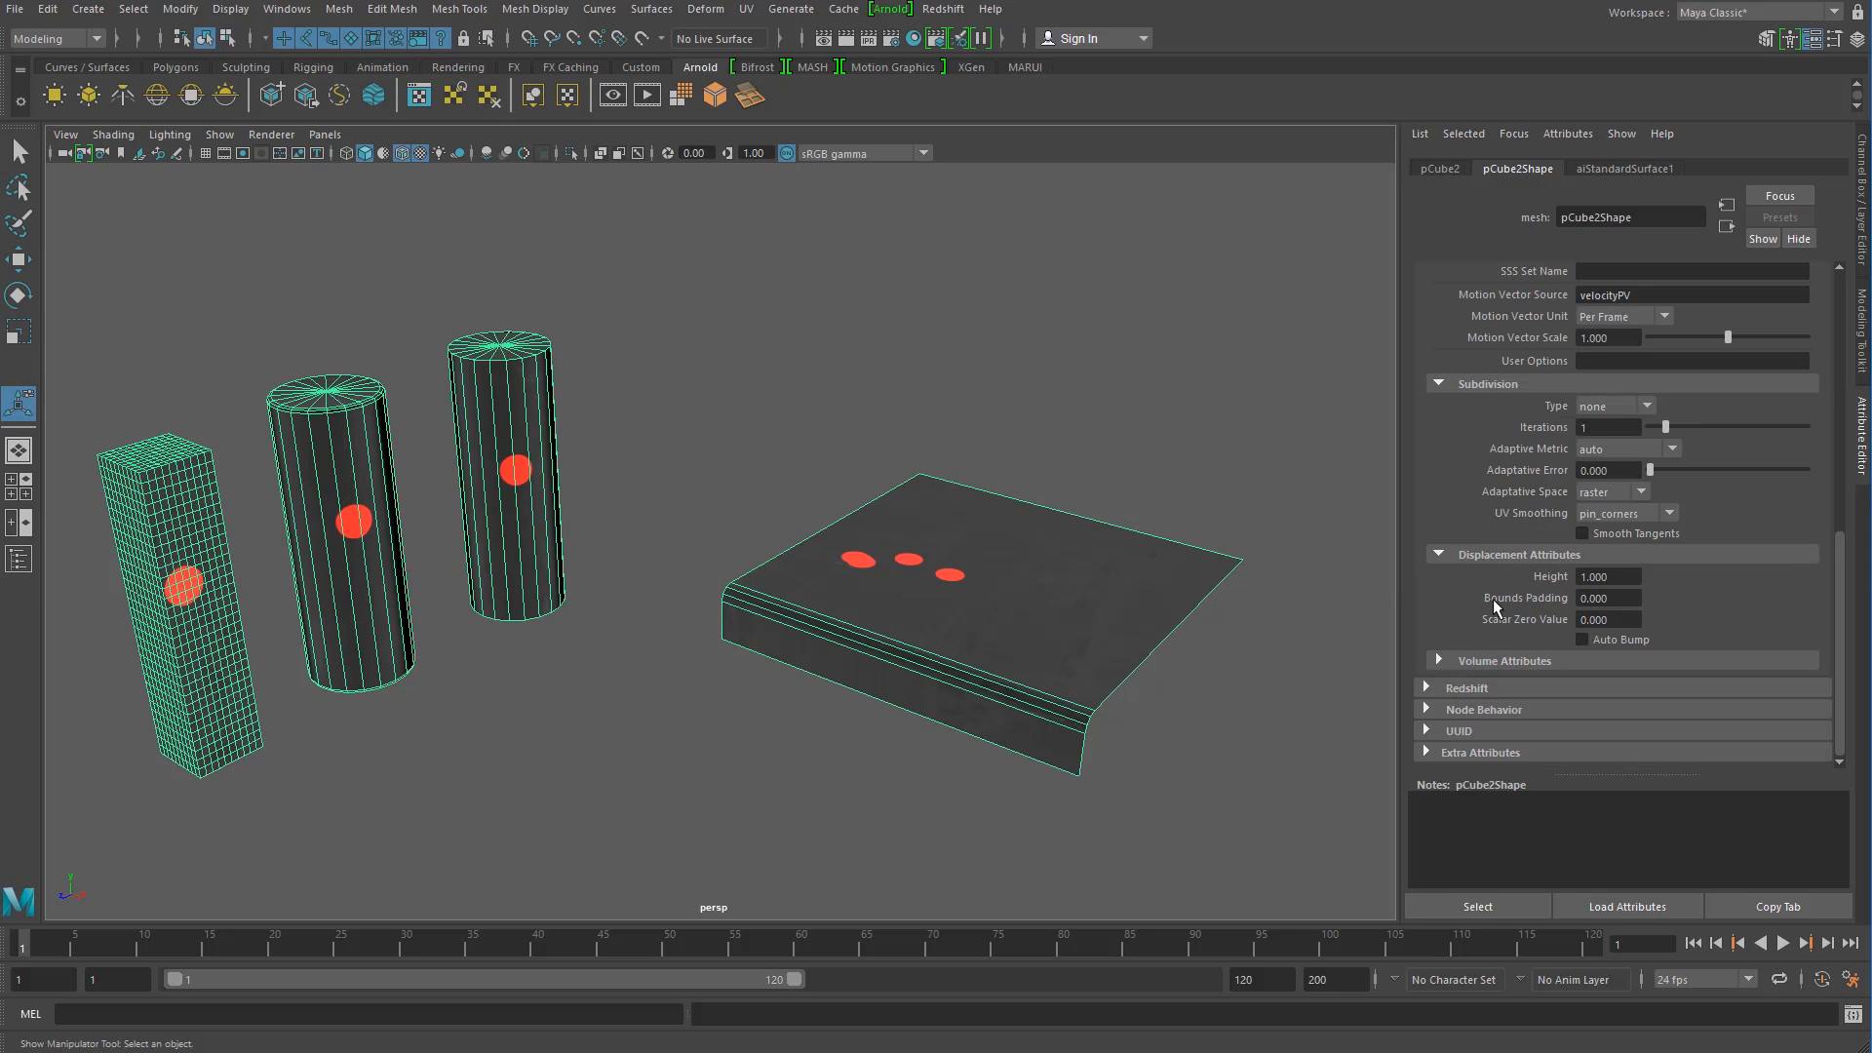
pyautogui.moveTo(1631, 600); pyautogui.dragTo(1597, 600)
pyautogui.press('Return')
# Step: Set the Arnold subdivision of pCube2Shape to type catclark with 4 iterations
pyautogui.click(1628, 410)
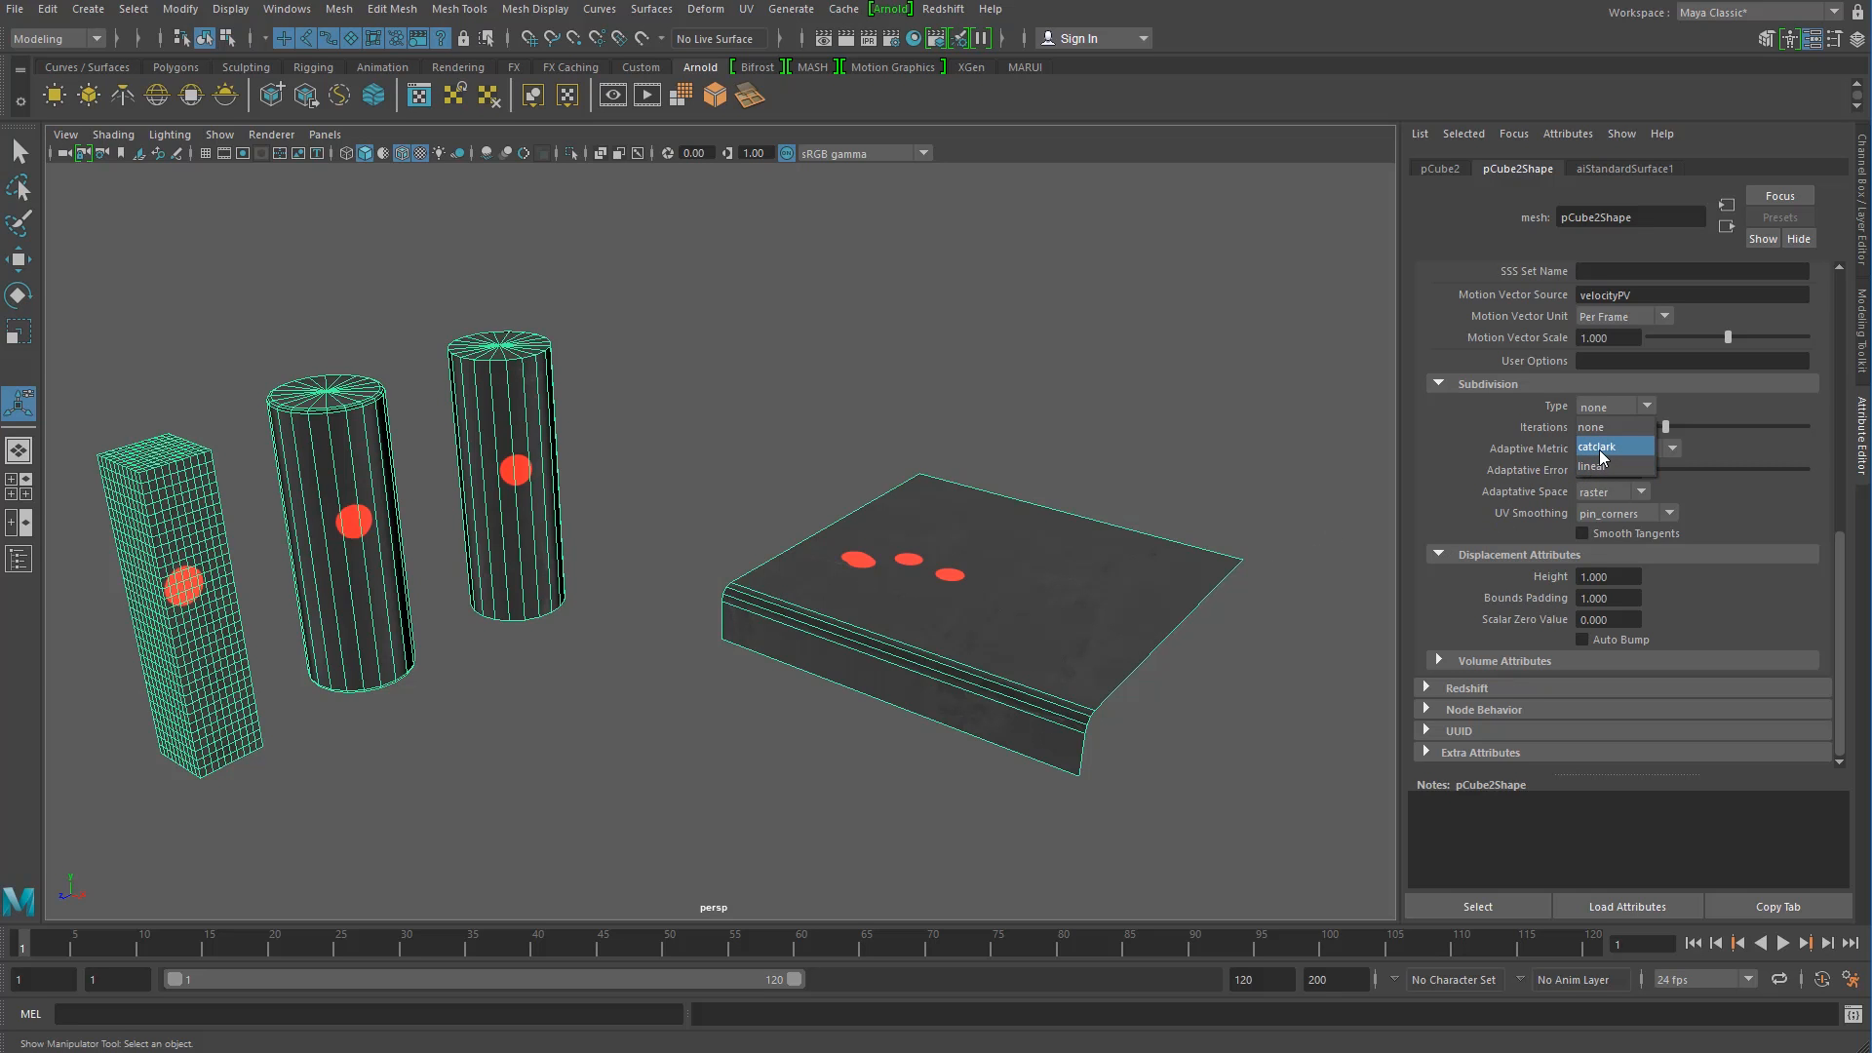
pyautogui.click(1568, 427)
pyautogui.write('5')
pyautogui.press('Return')
pyautogui.write('4')
pyautogui.press('Return')
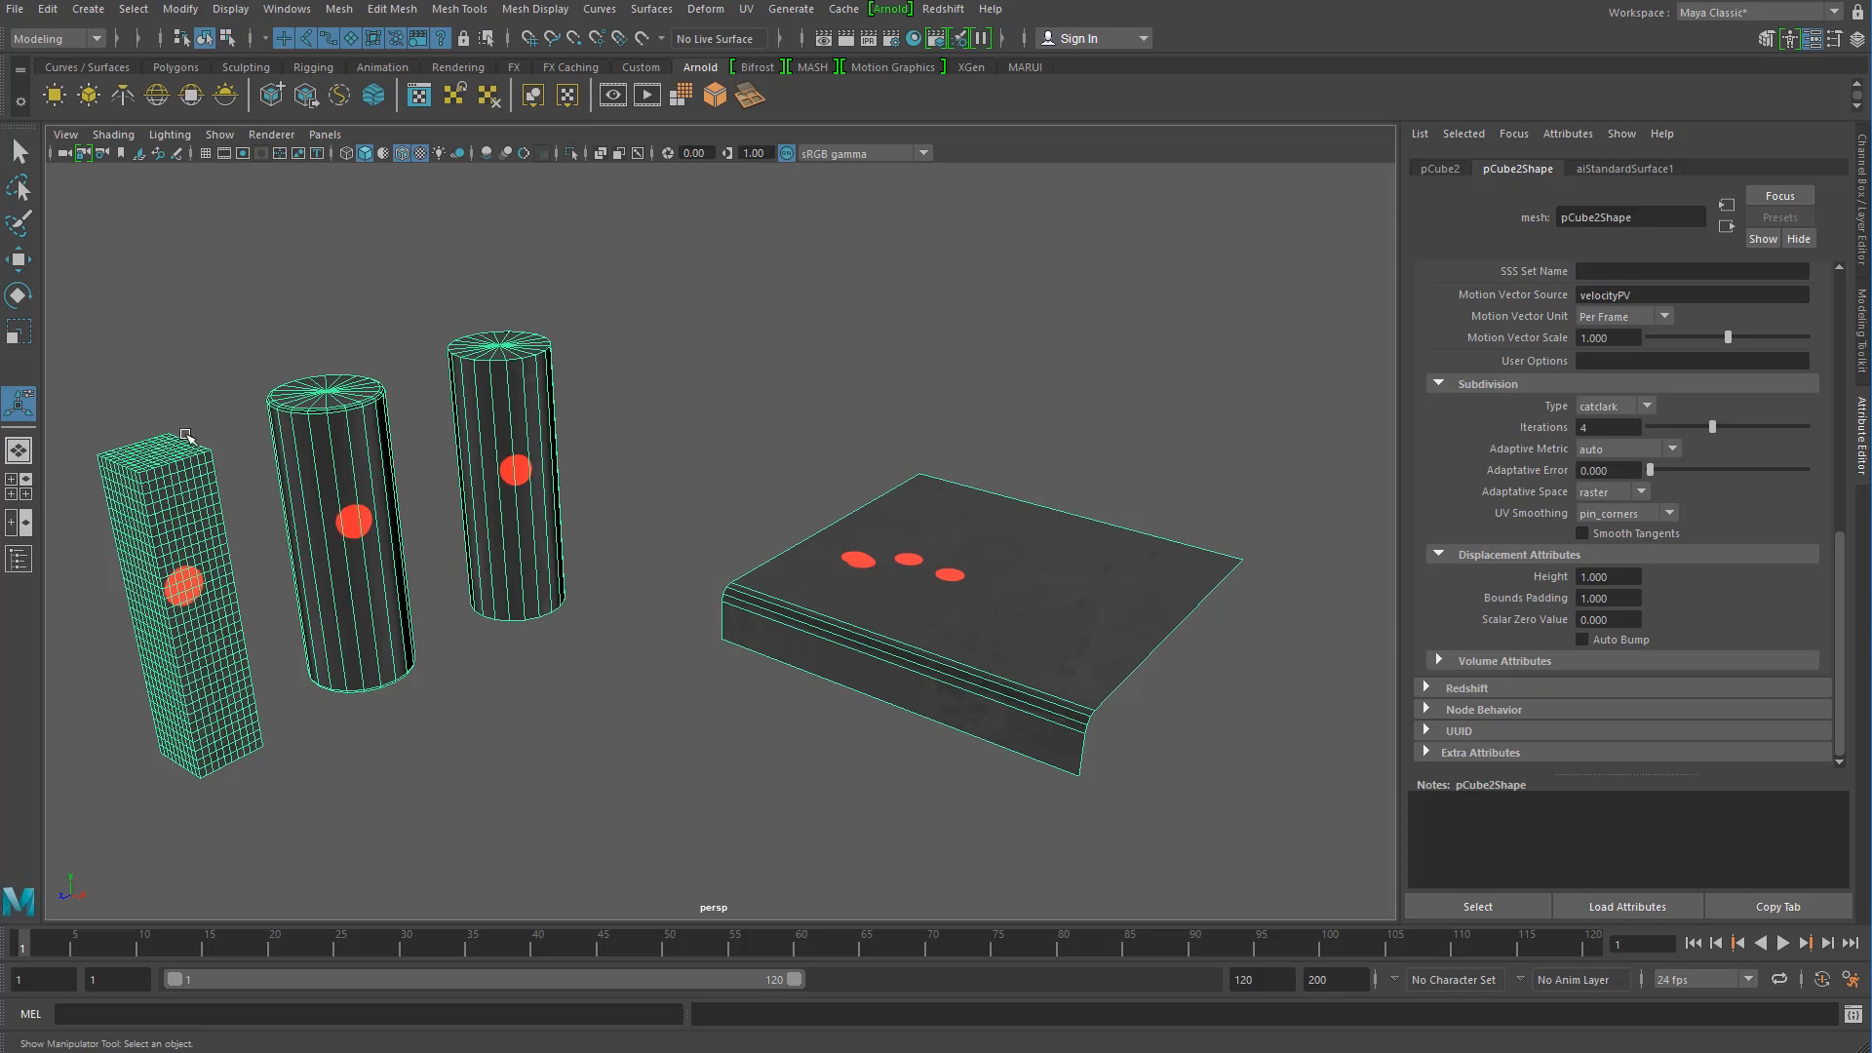
# Step: Bring back the Render View, resume IPR and refresh the render of the columns and slab with subdivision
pyautogui.keyDown('alt'); pyautogui.moveTo(337, 592); pyautogui.dragTo(476, 673, button='middle'); pyautogui.keyUp('alt')
pyautogui.keyDown('alt'); pyautogui.moveTo(476, 673); pyautogui.dragTo(548, 604, button='right'); pyautogui.keyUp('alt')
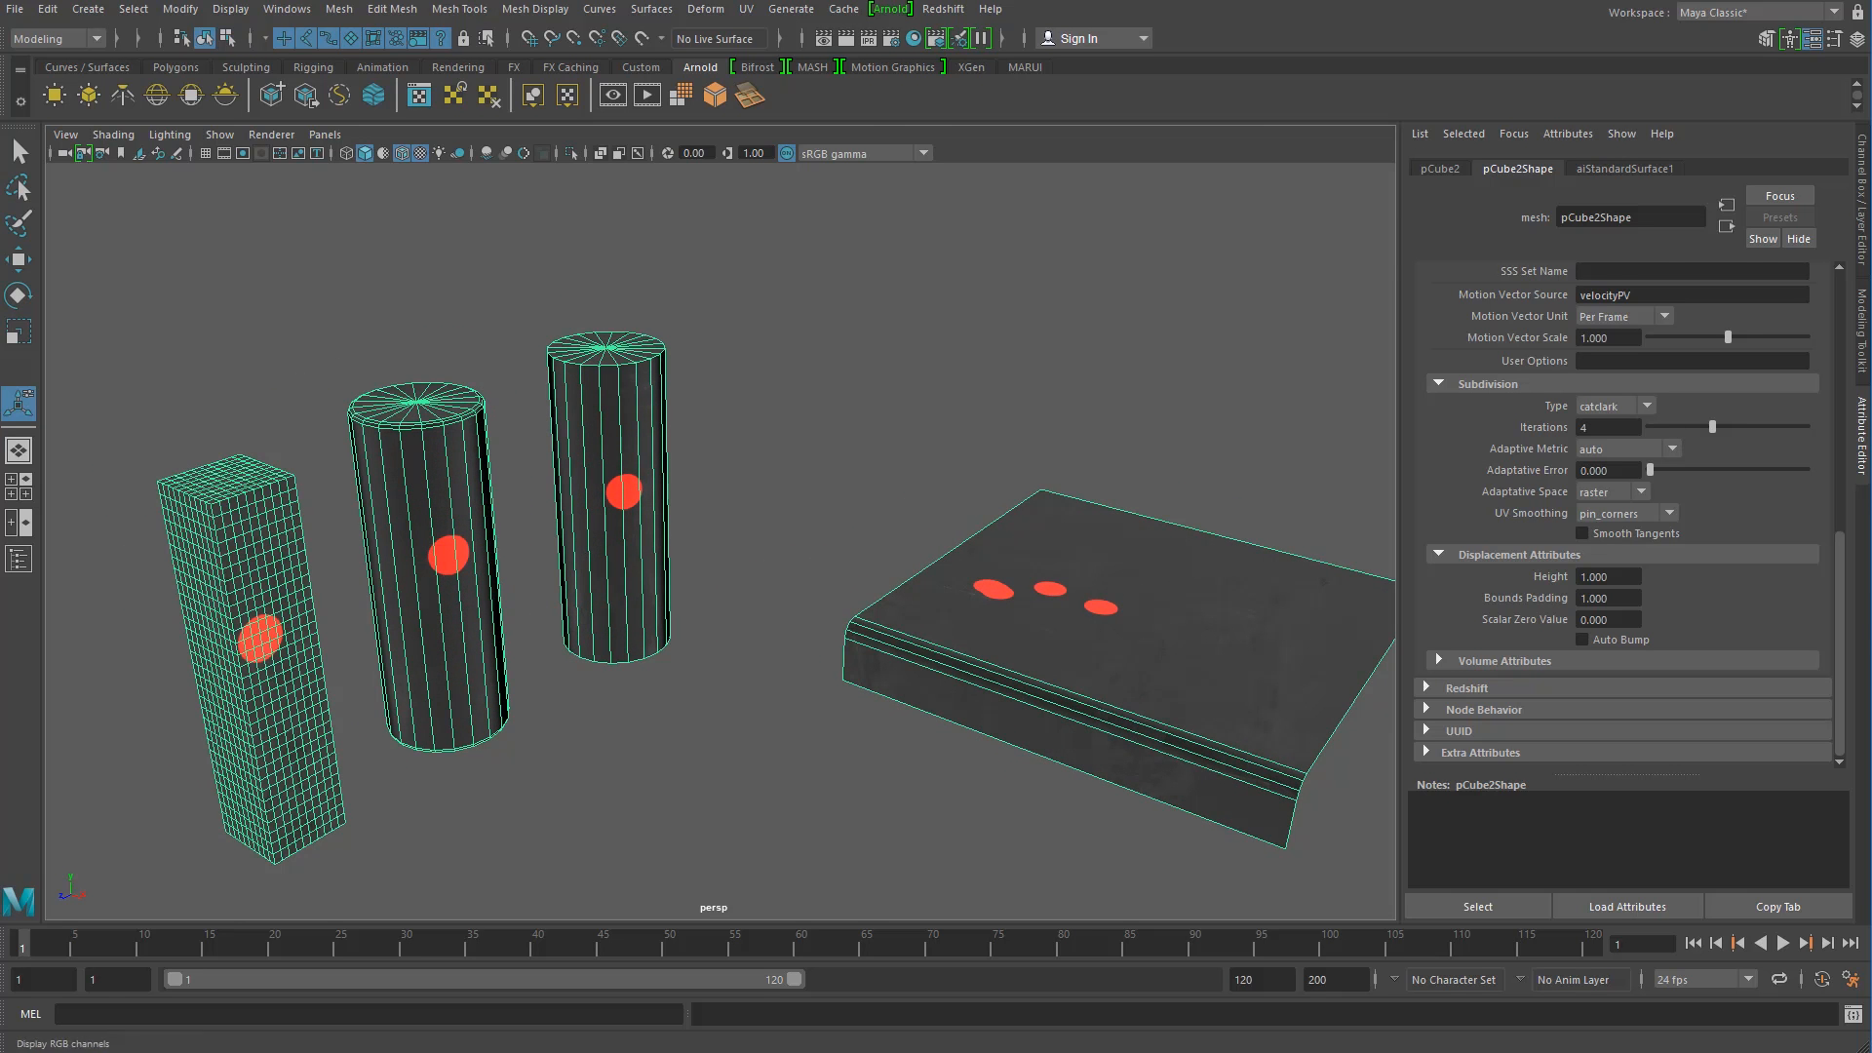
pyautogui.moveTo(1871, 217); pyautogui.dragTo(986, 229)
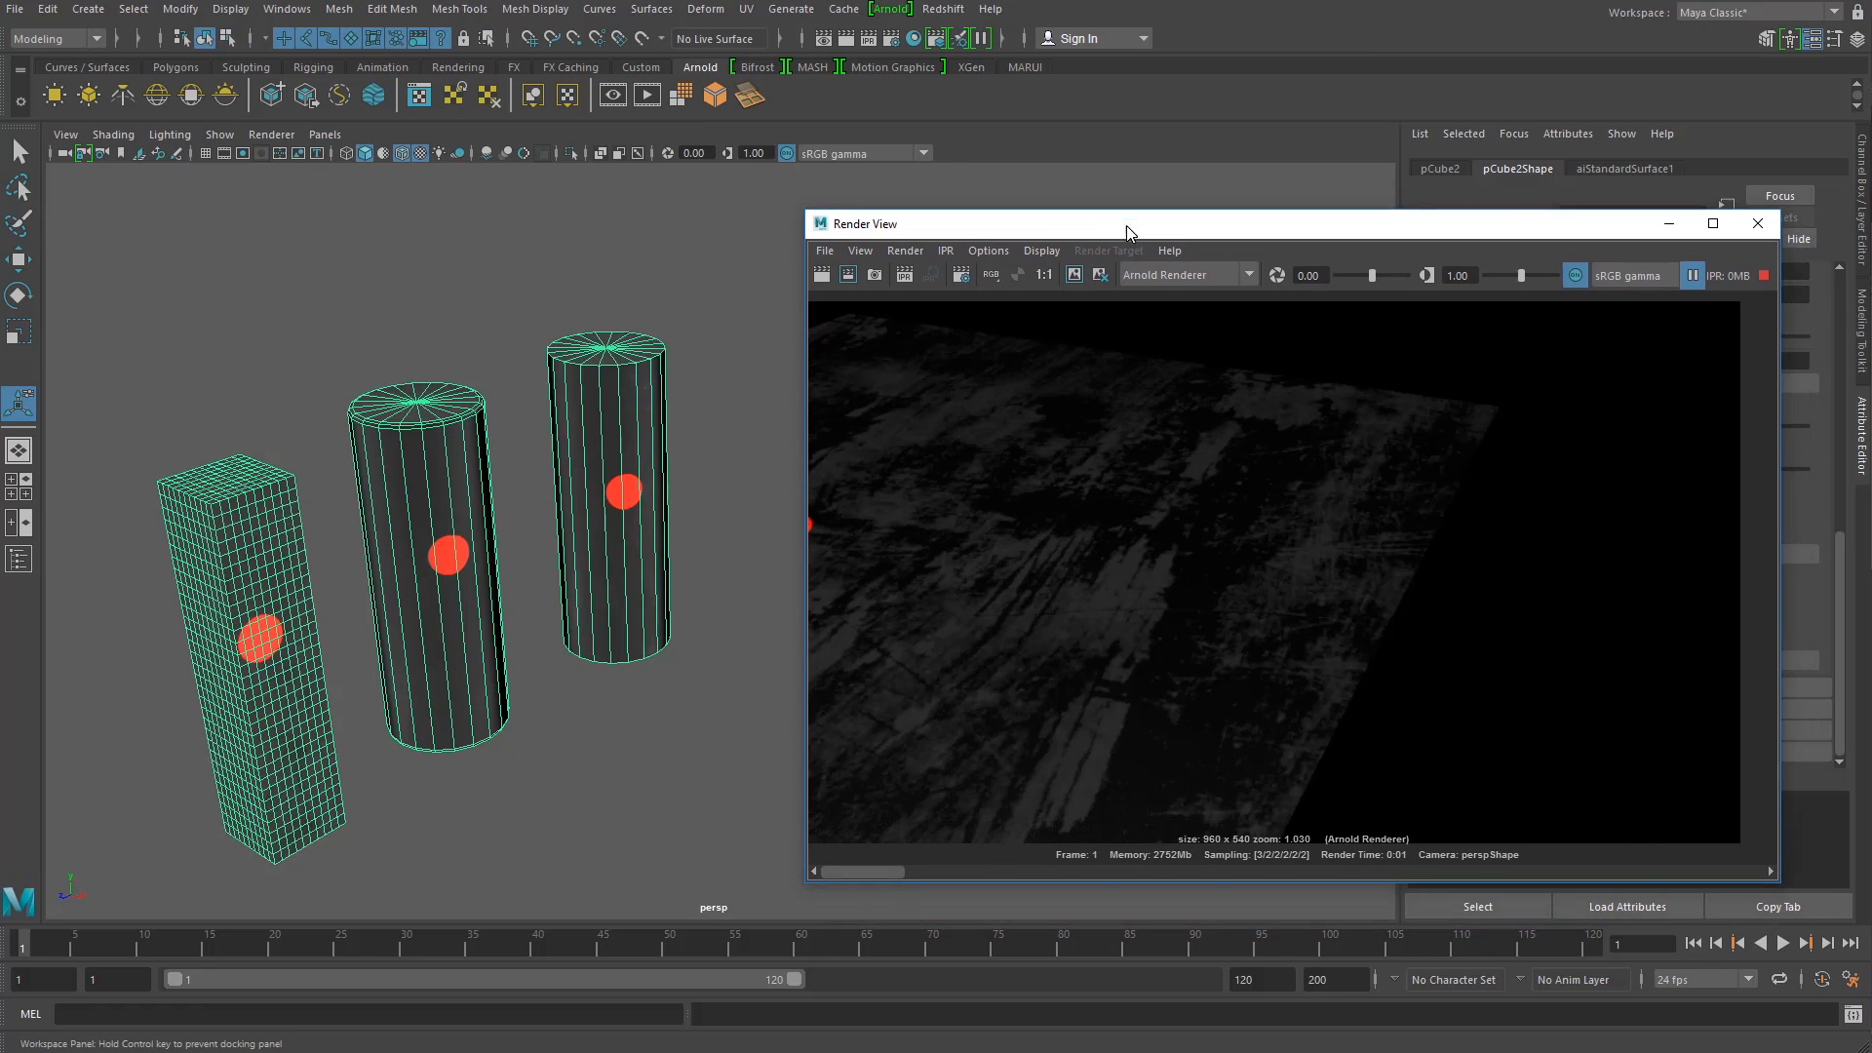
pyautogui.click(1687, 273)
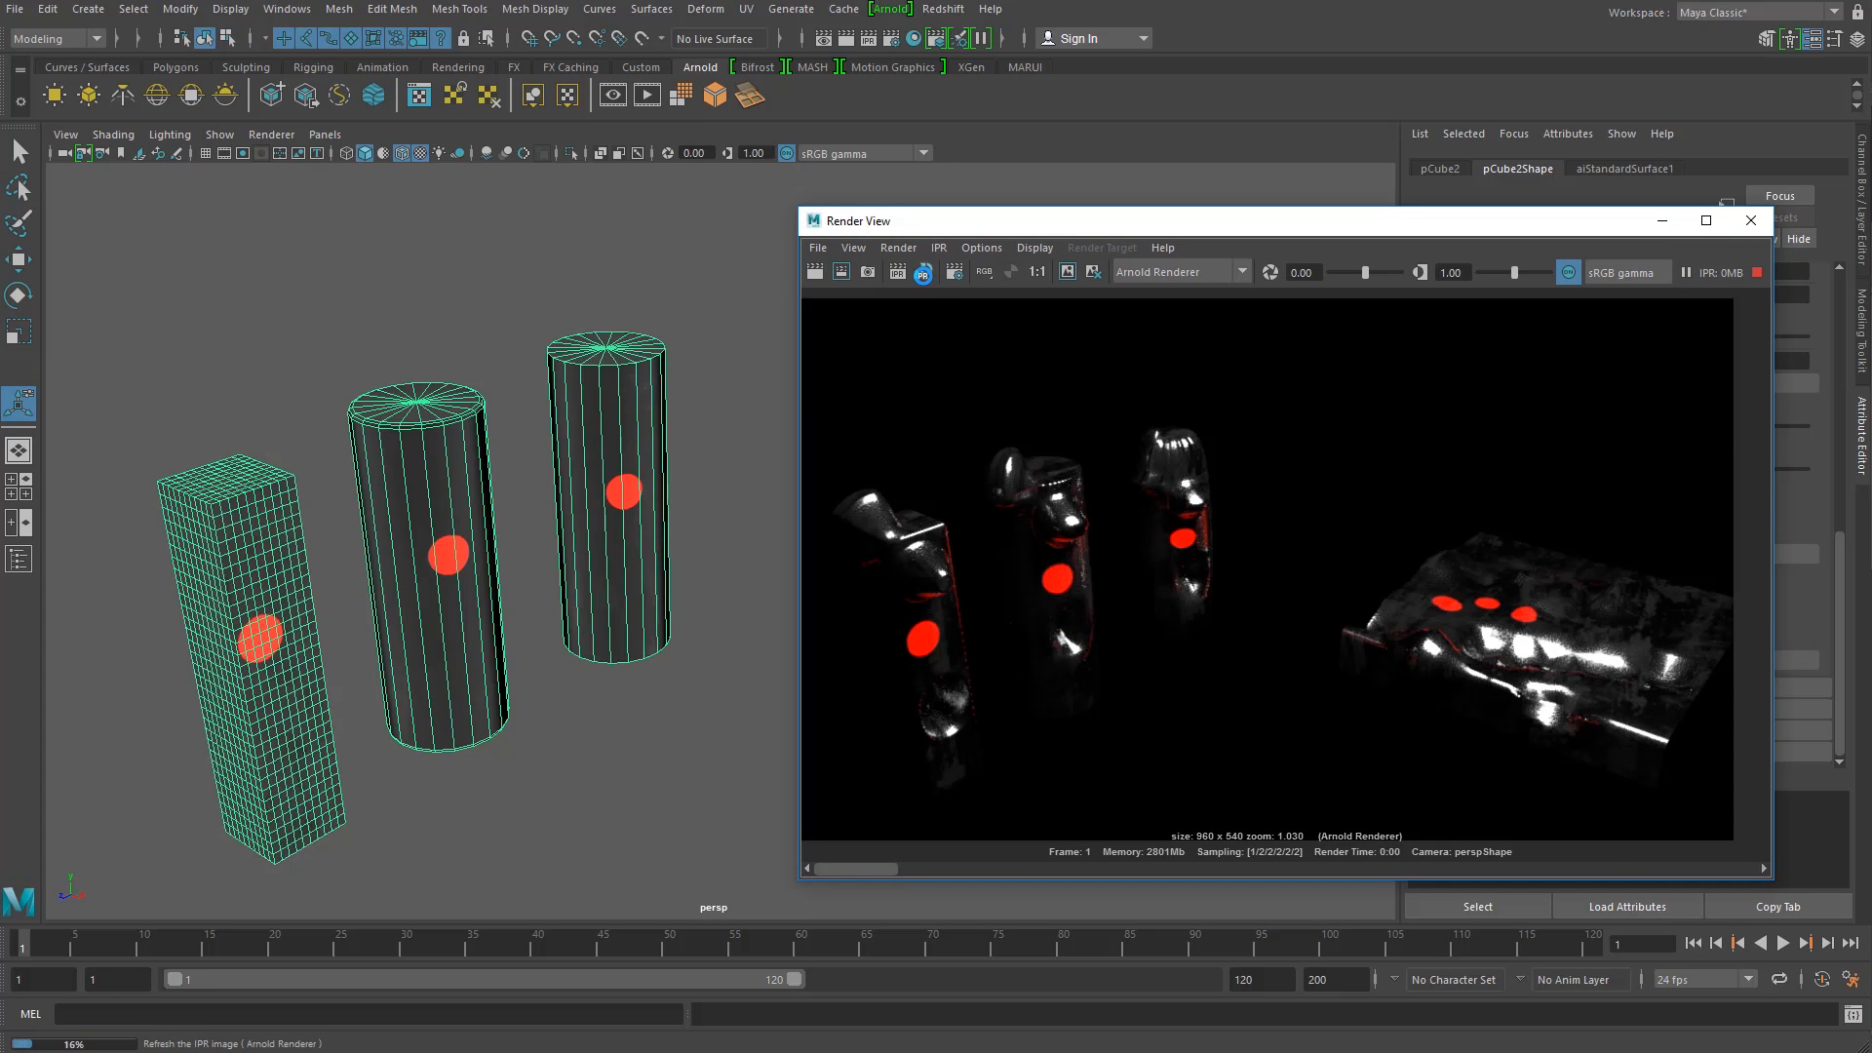
pyautogui.click(922, 274)
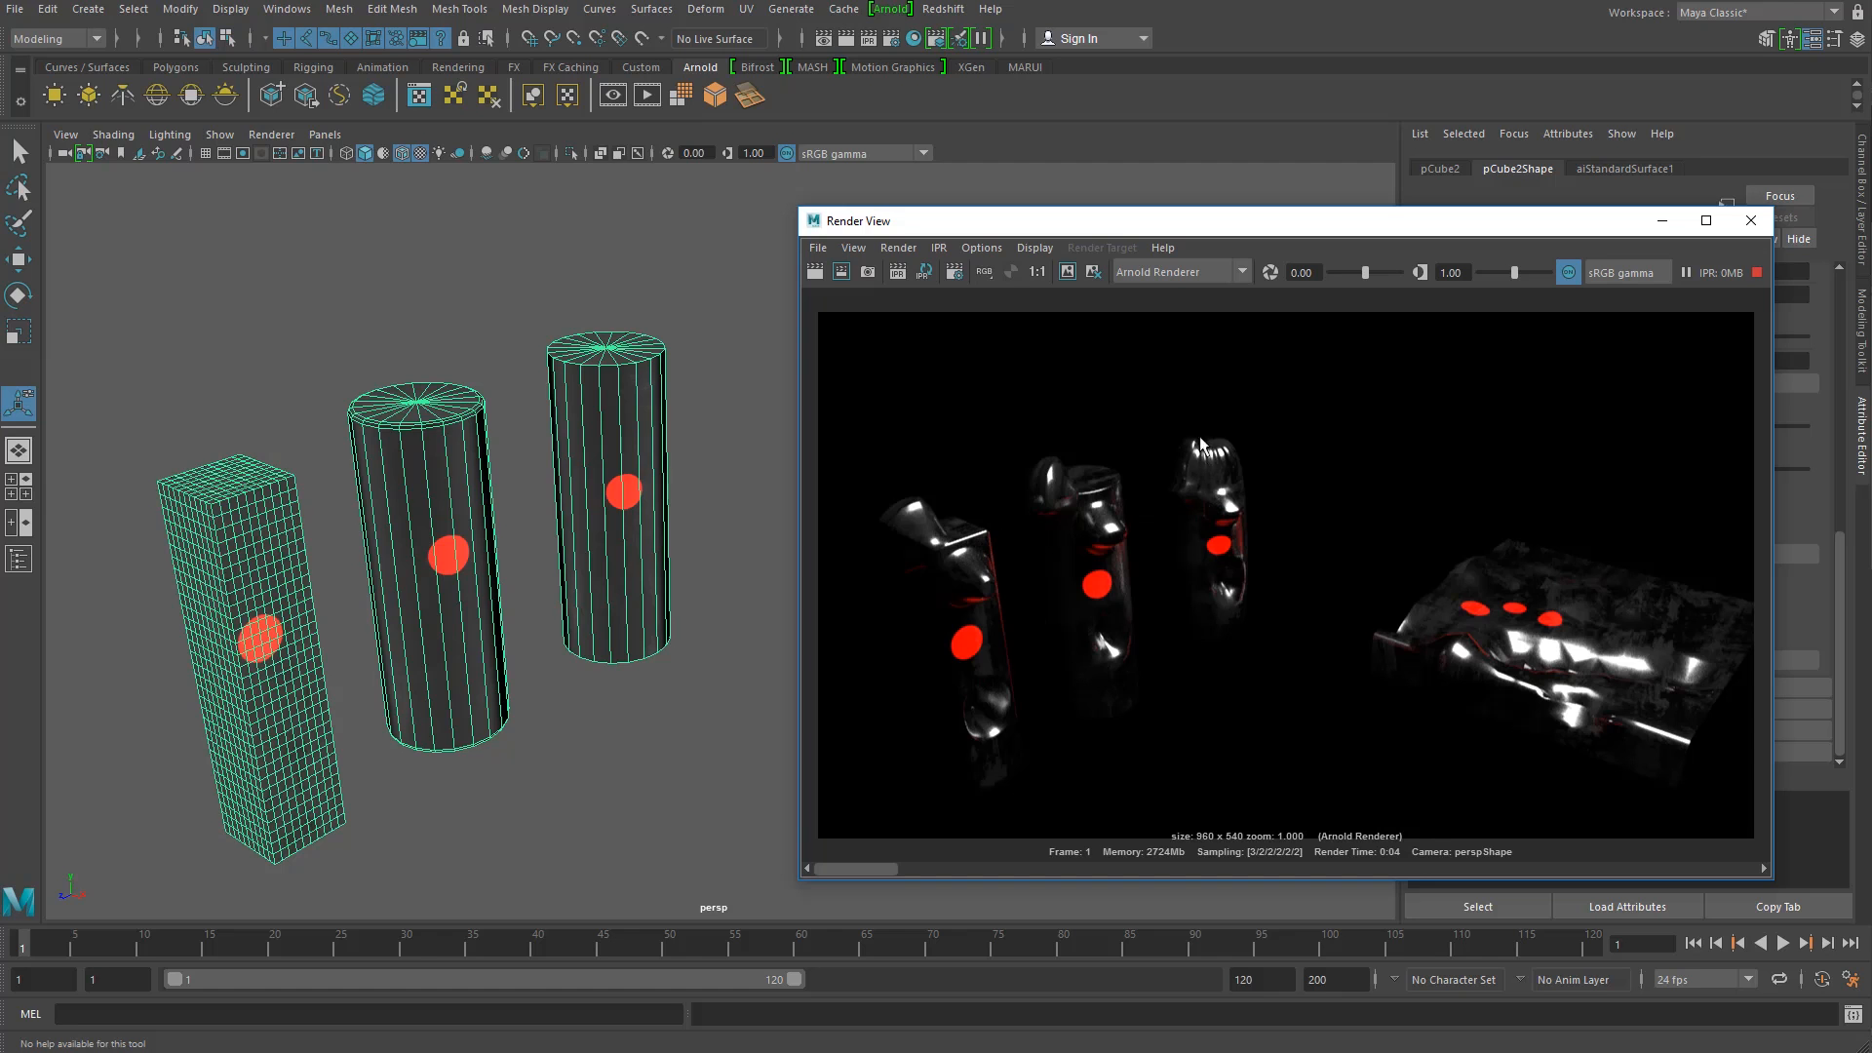
# Step: Check the displaced silhouettes of the columns and slab in the alpha channel and return the display to all channels
pyautogui.click(1026, 248)
pyautogui.click(1087, 388)
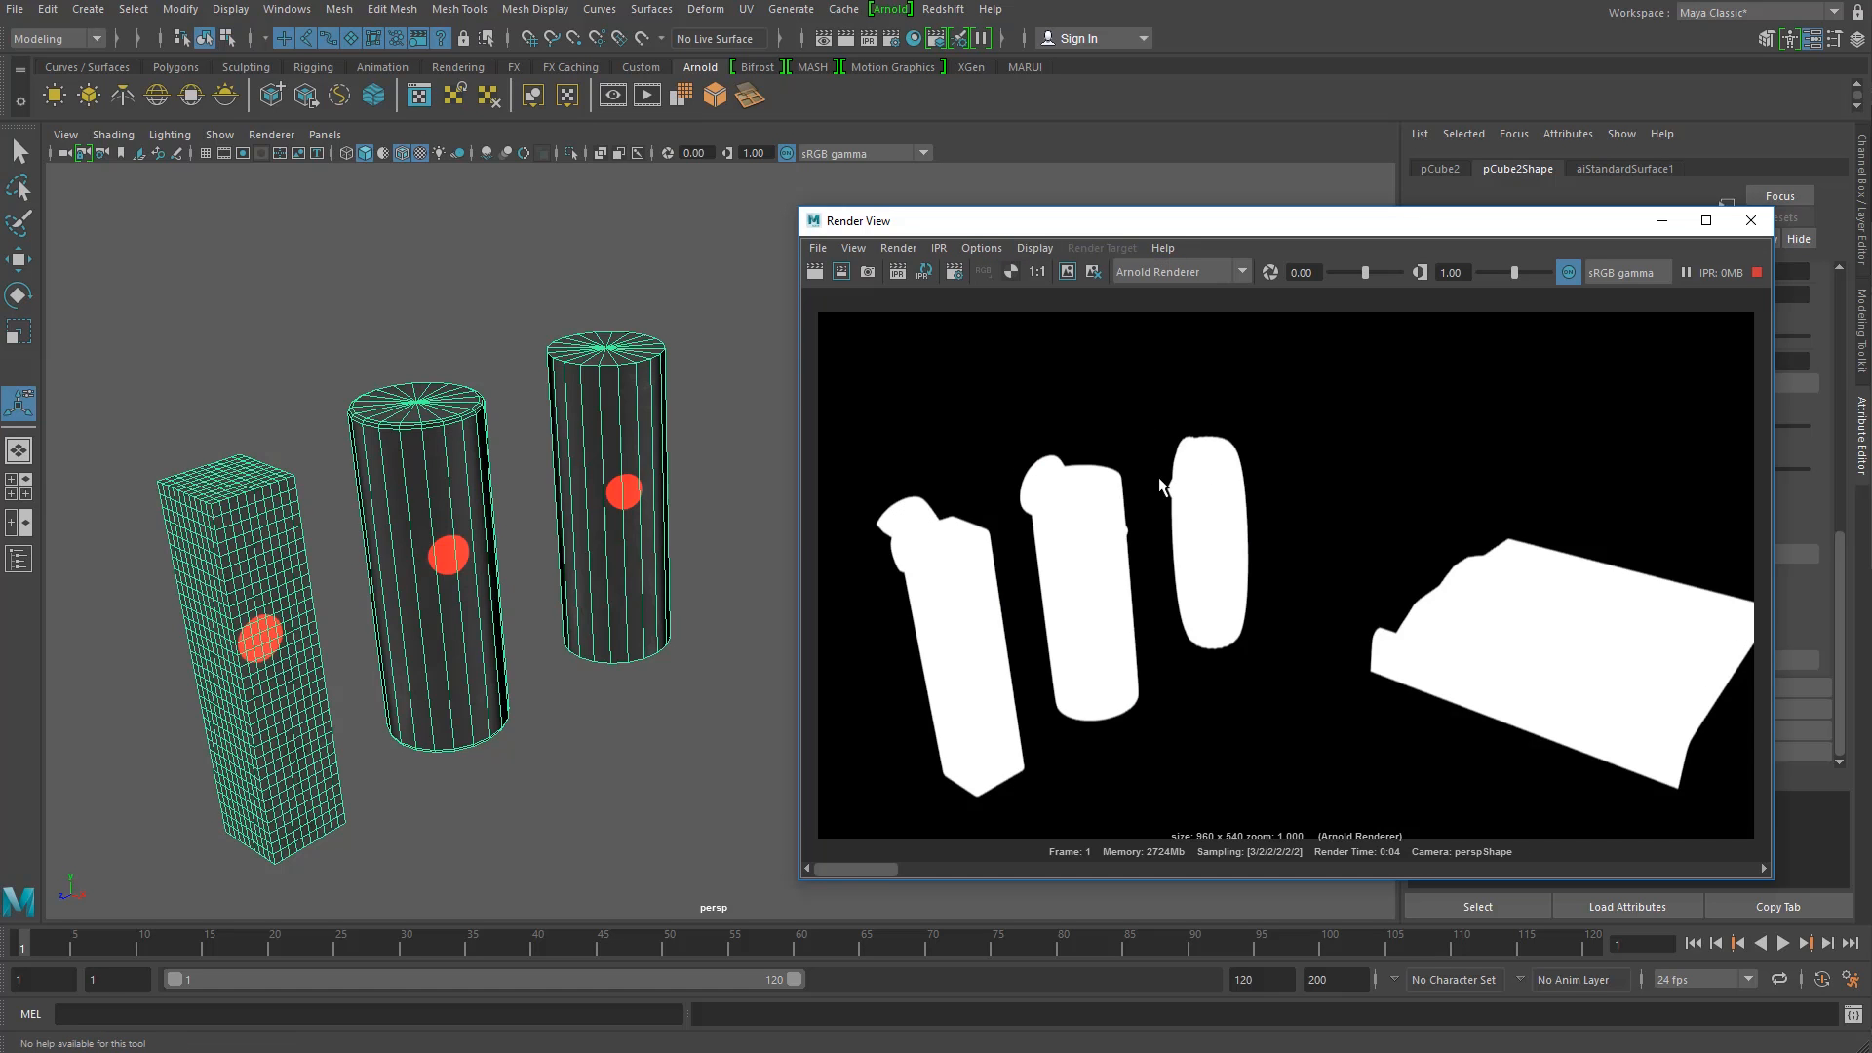
pyautogui.click(1035, 248)
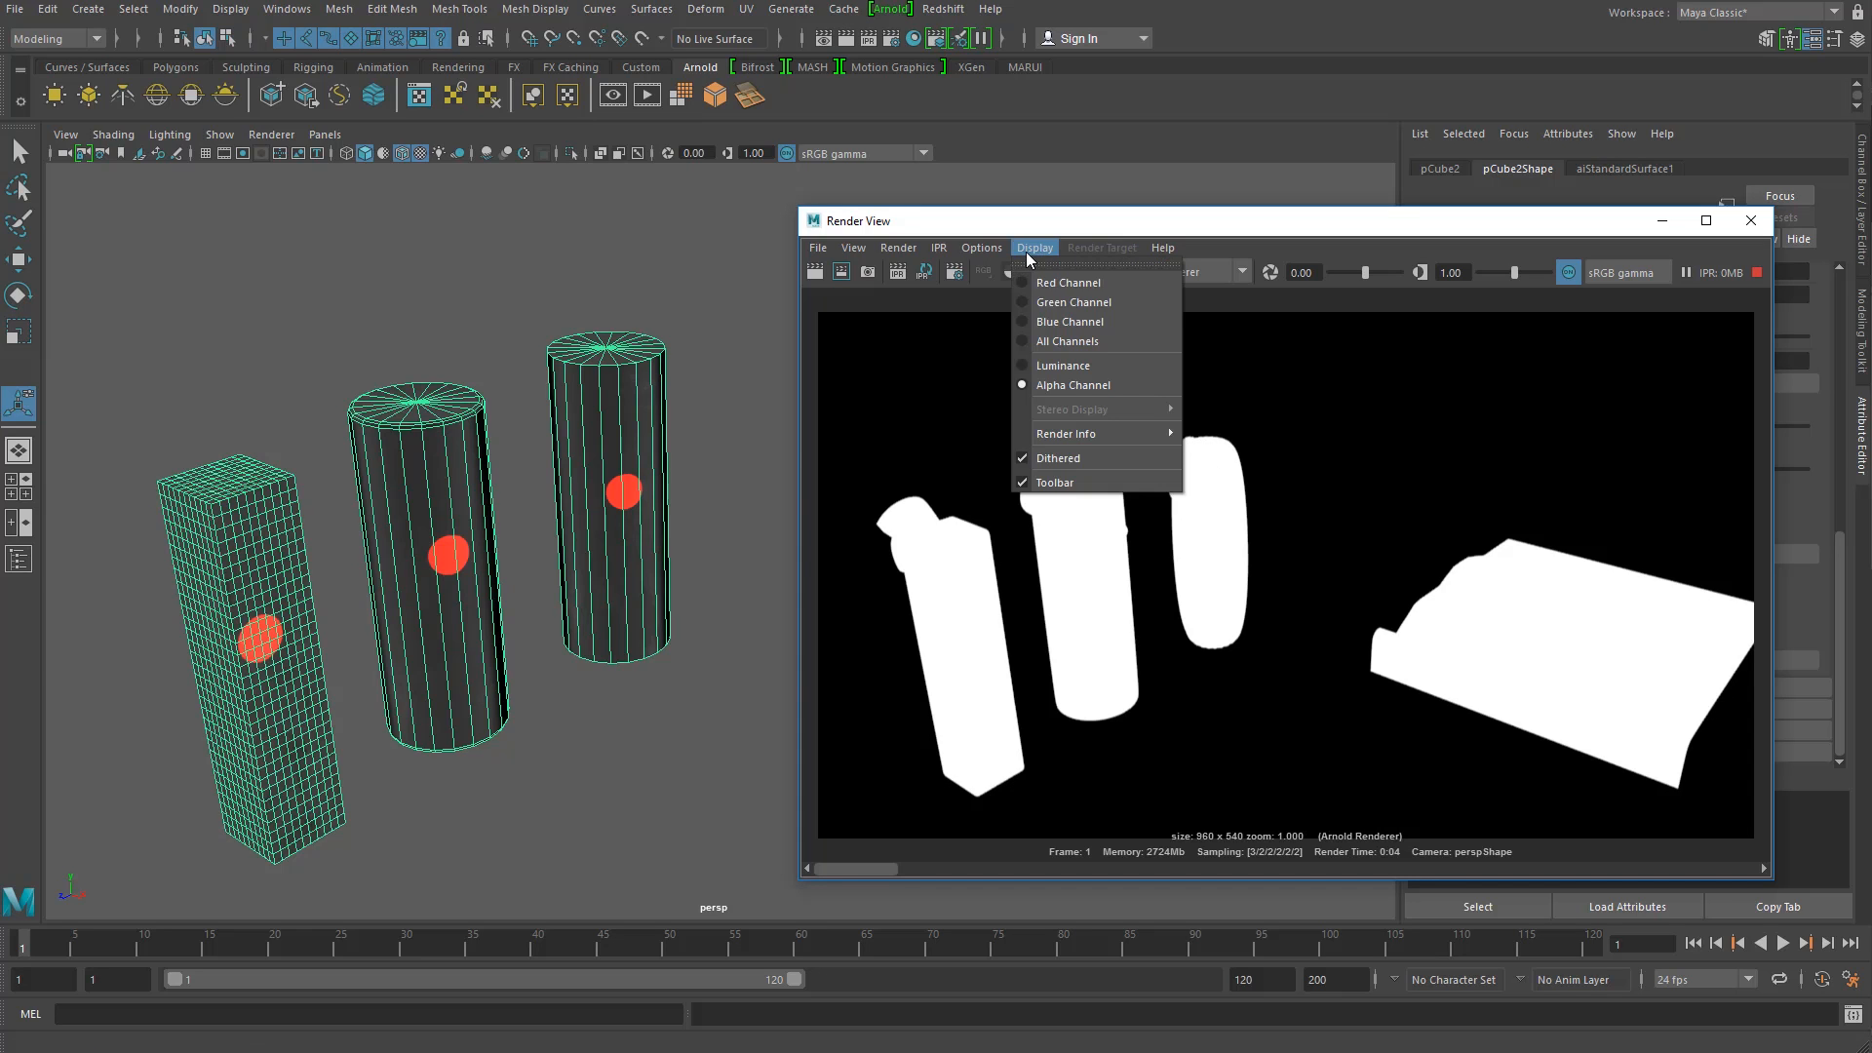
pyautogui.click(1049, 319)
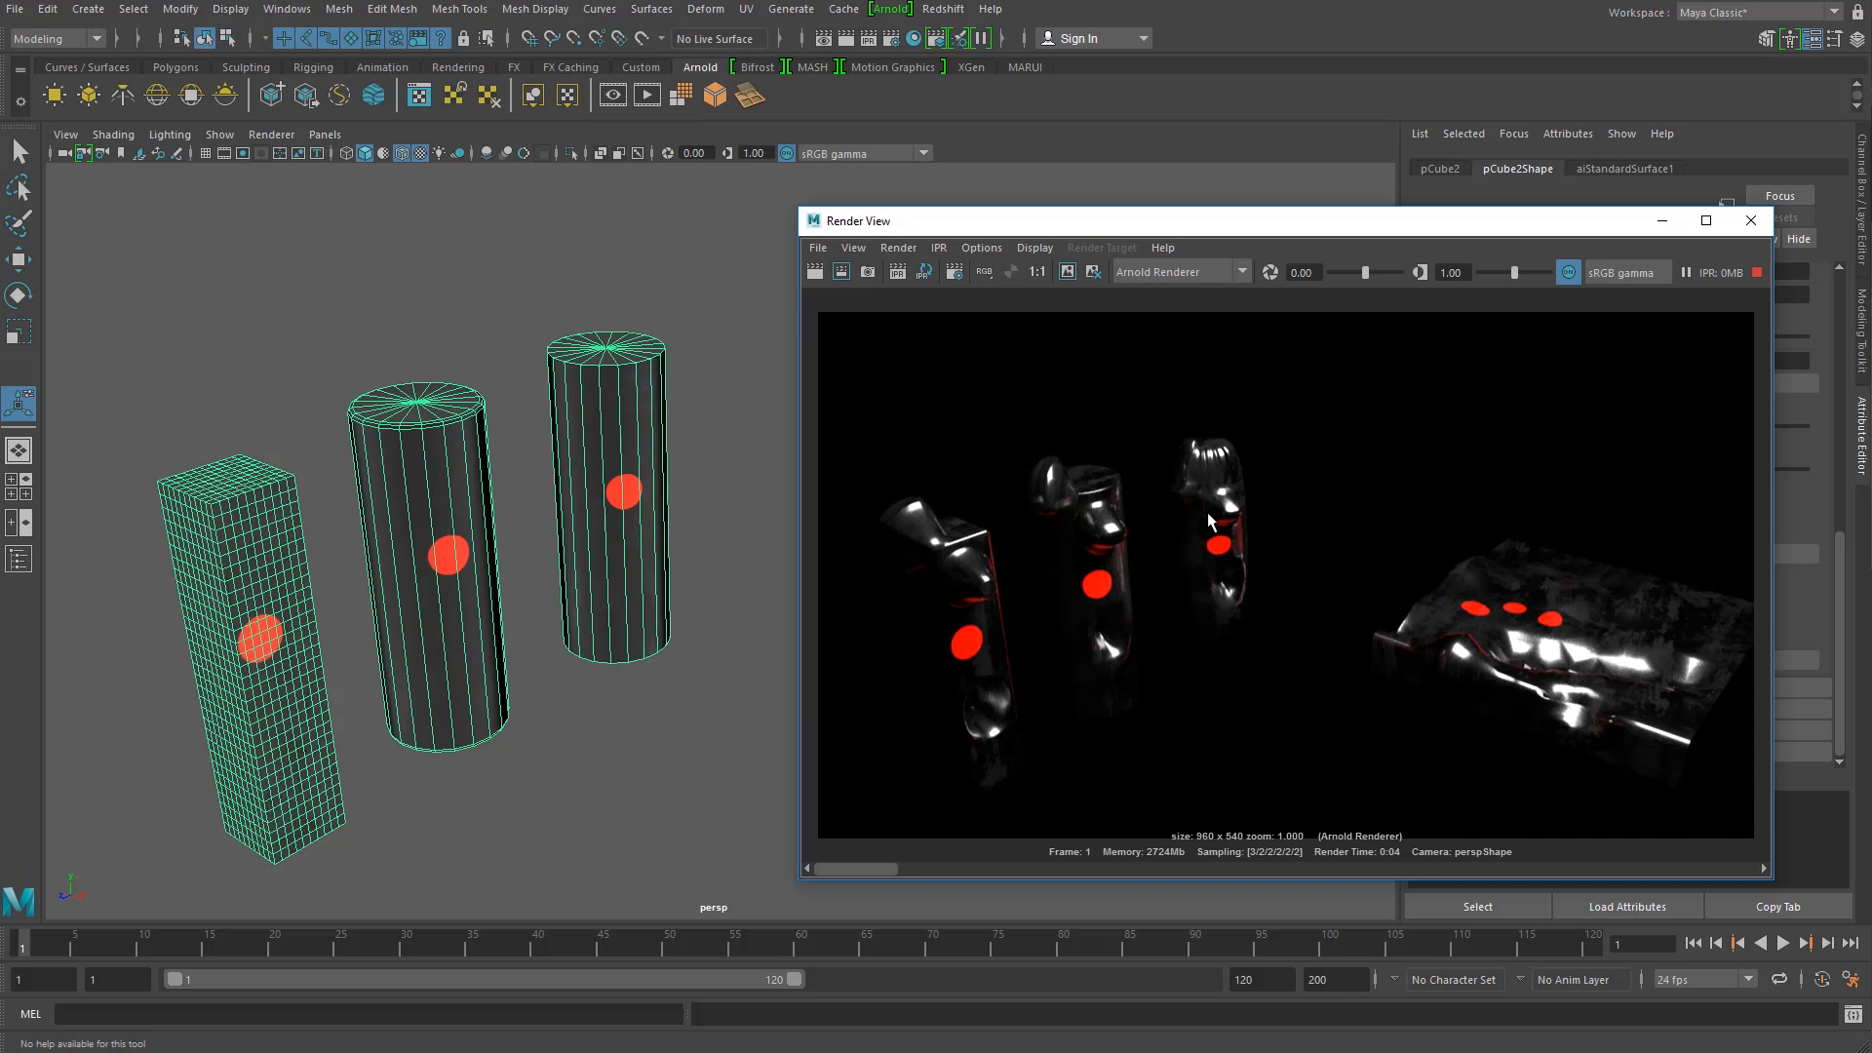
# Step: Turn on smooth mesh preview for the columns in the viewport to compare their shape with the subdivided render
pyautogui.click(481, 305)
pyautogui.click(597, 374)
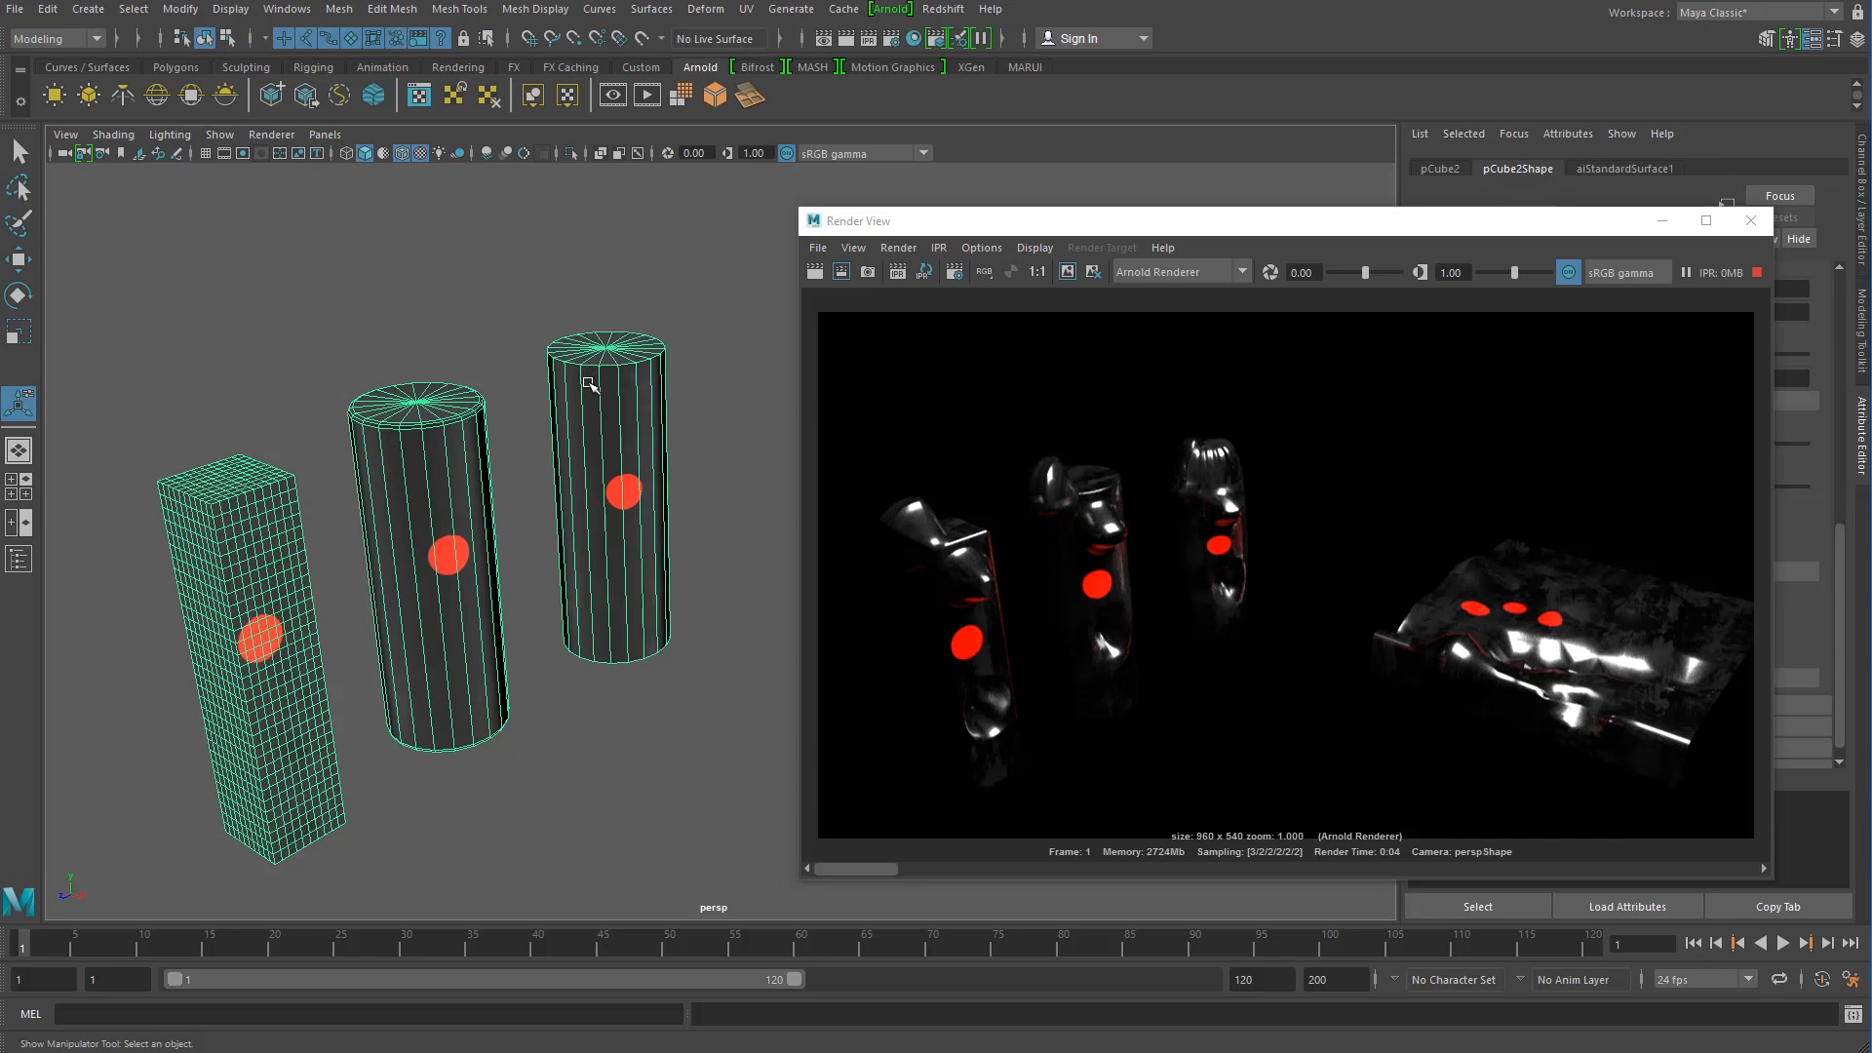
pyautogui.press('3')
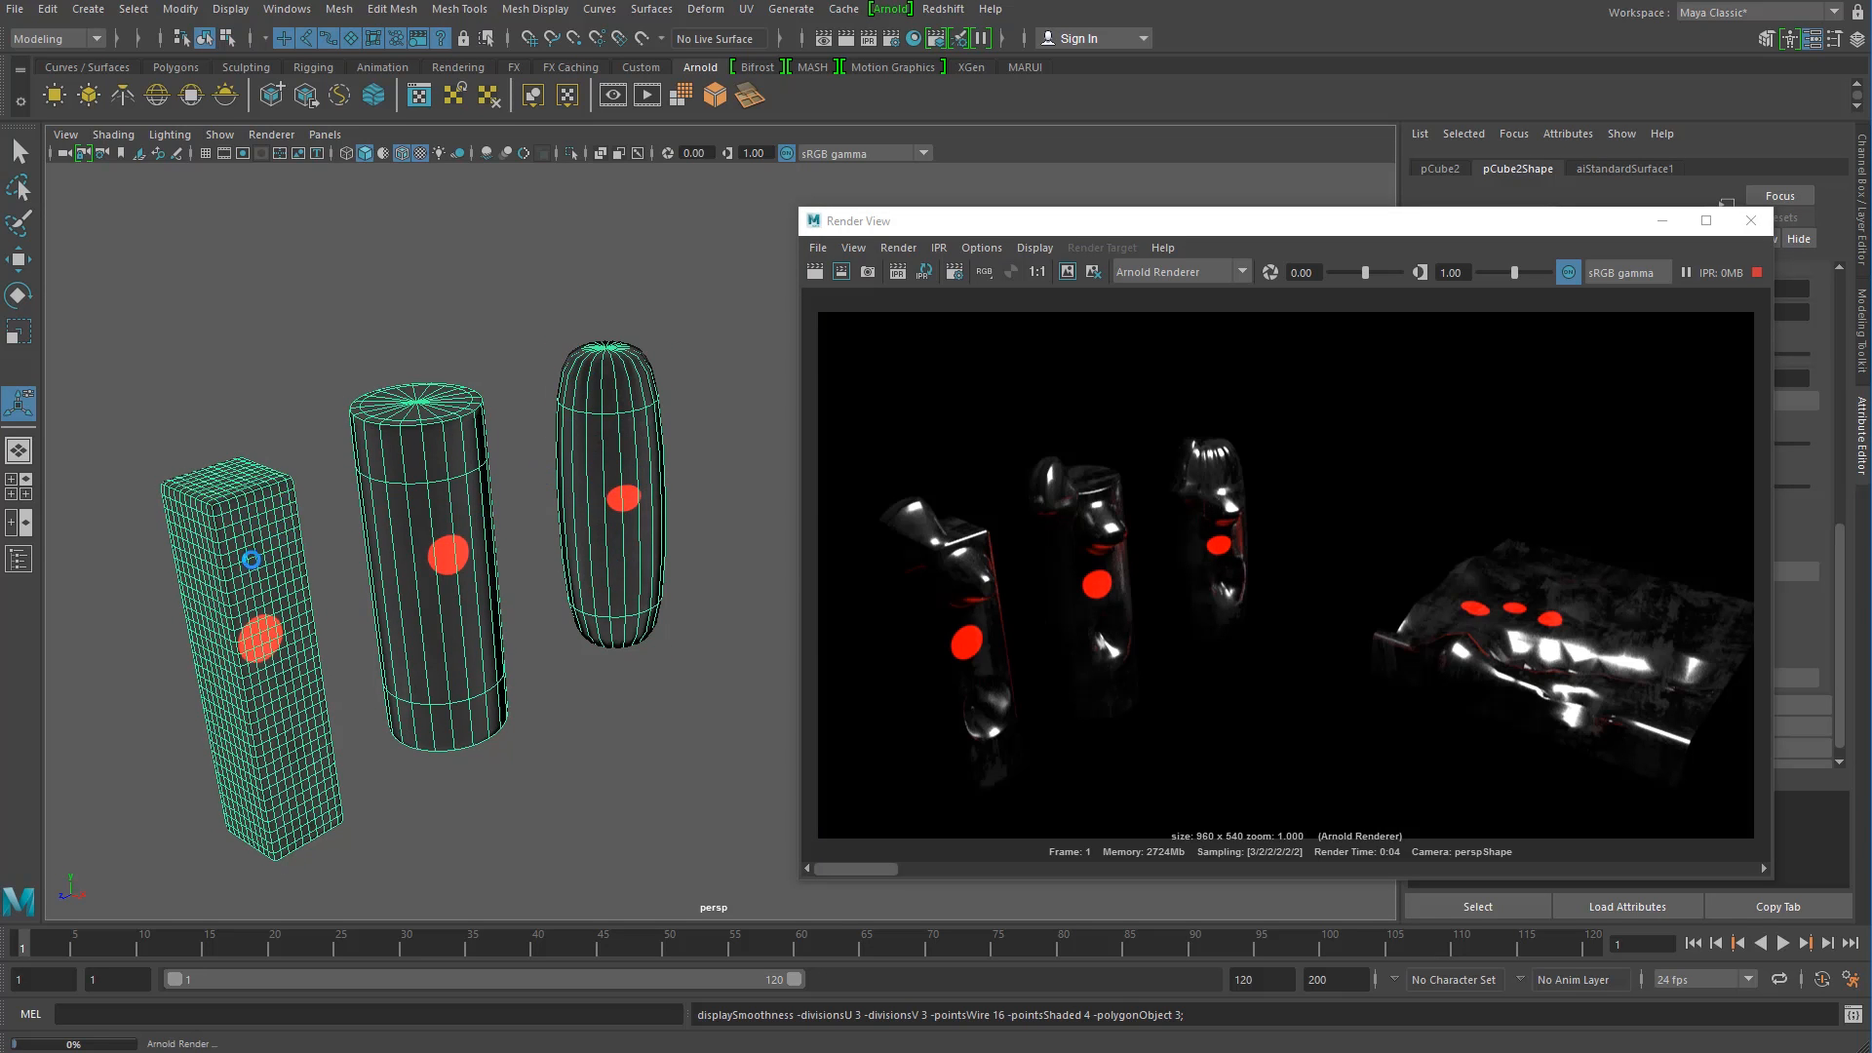
# Step: Turn off smooth mesh preview for the columns, pause IPR and reselect the columns
pyautogui.press('1')
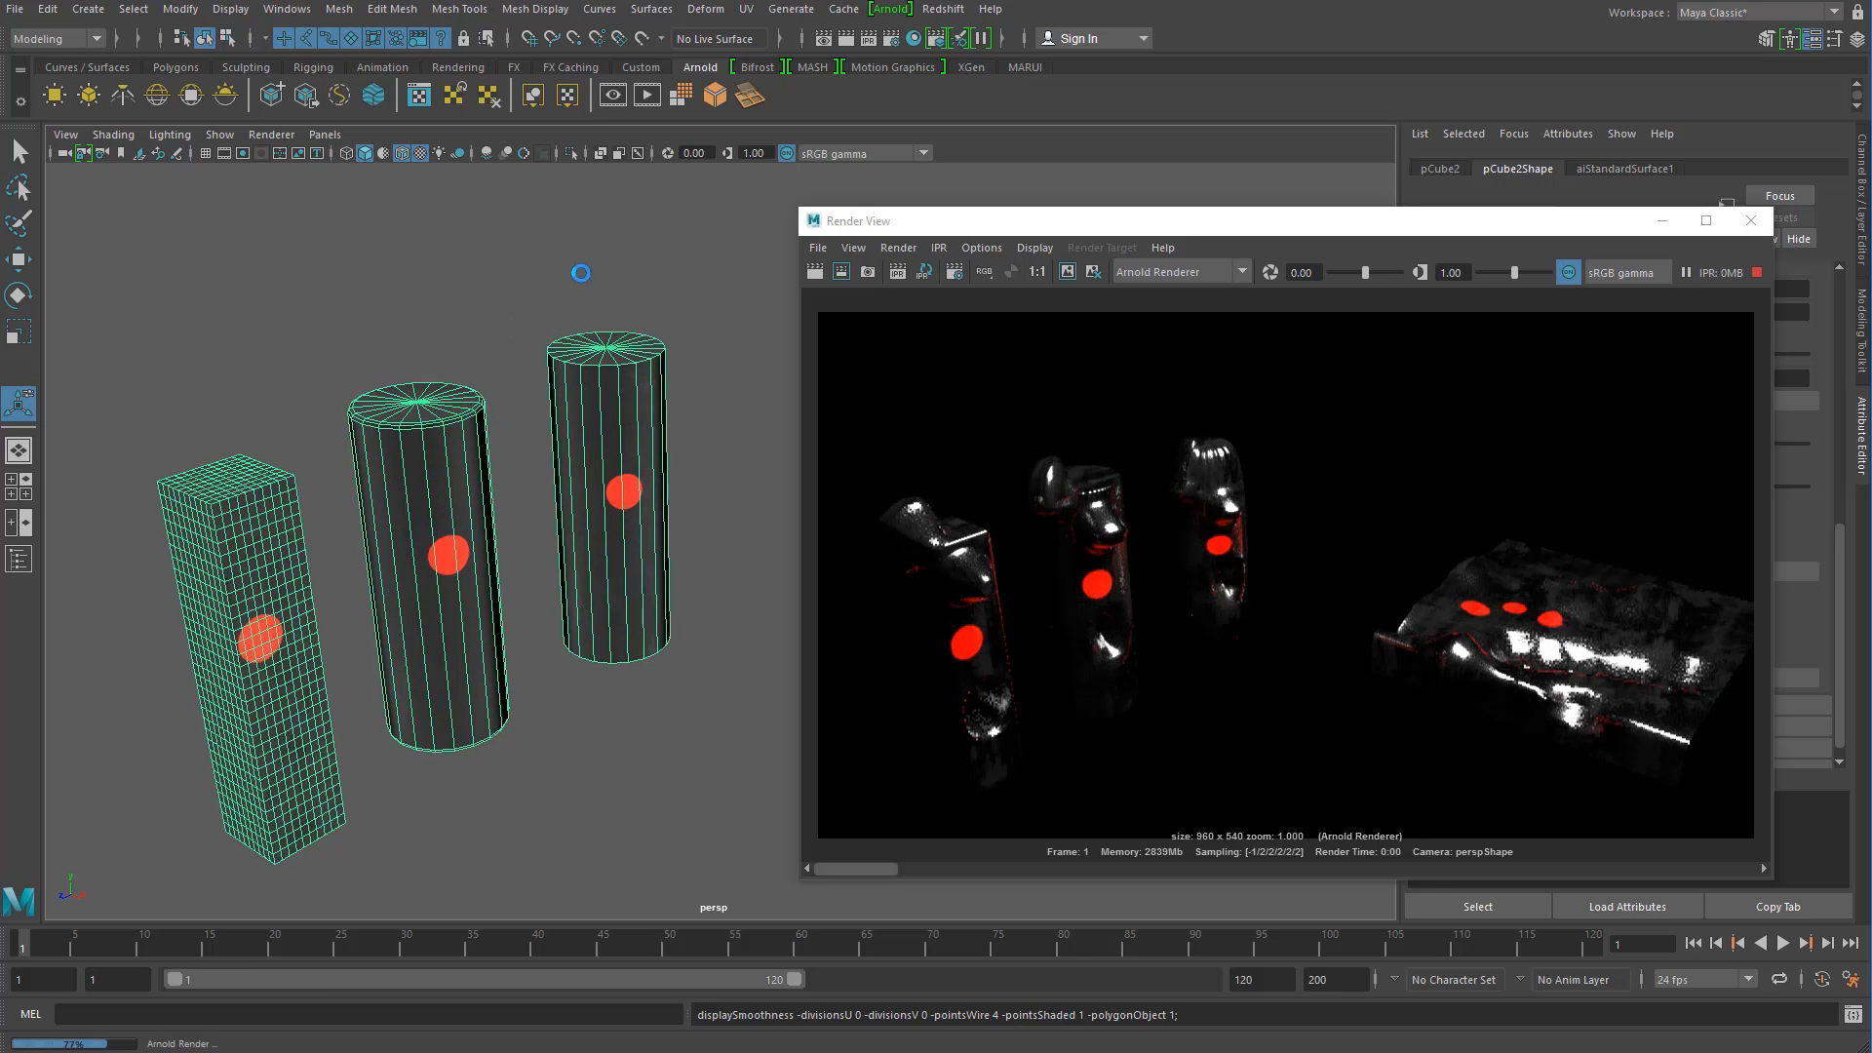
pyautogui.click(540, 331)
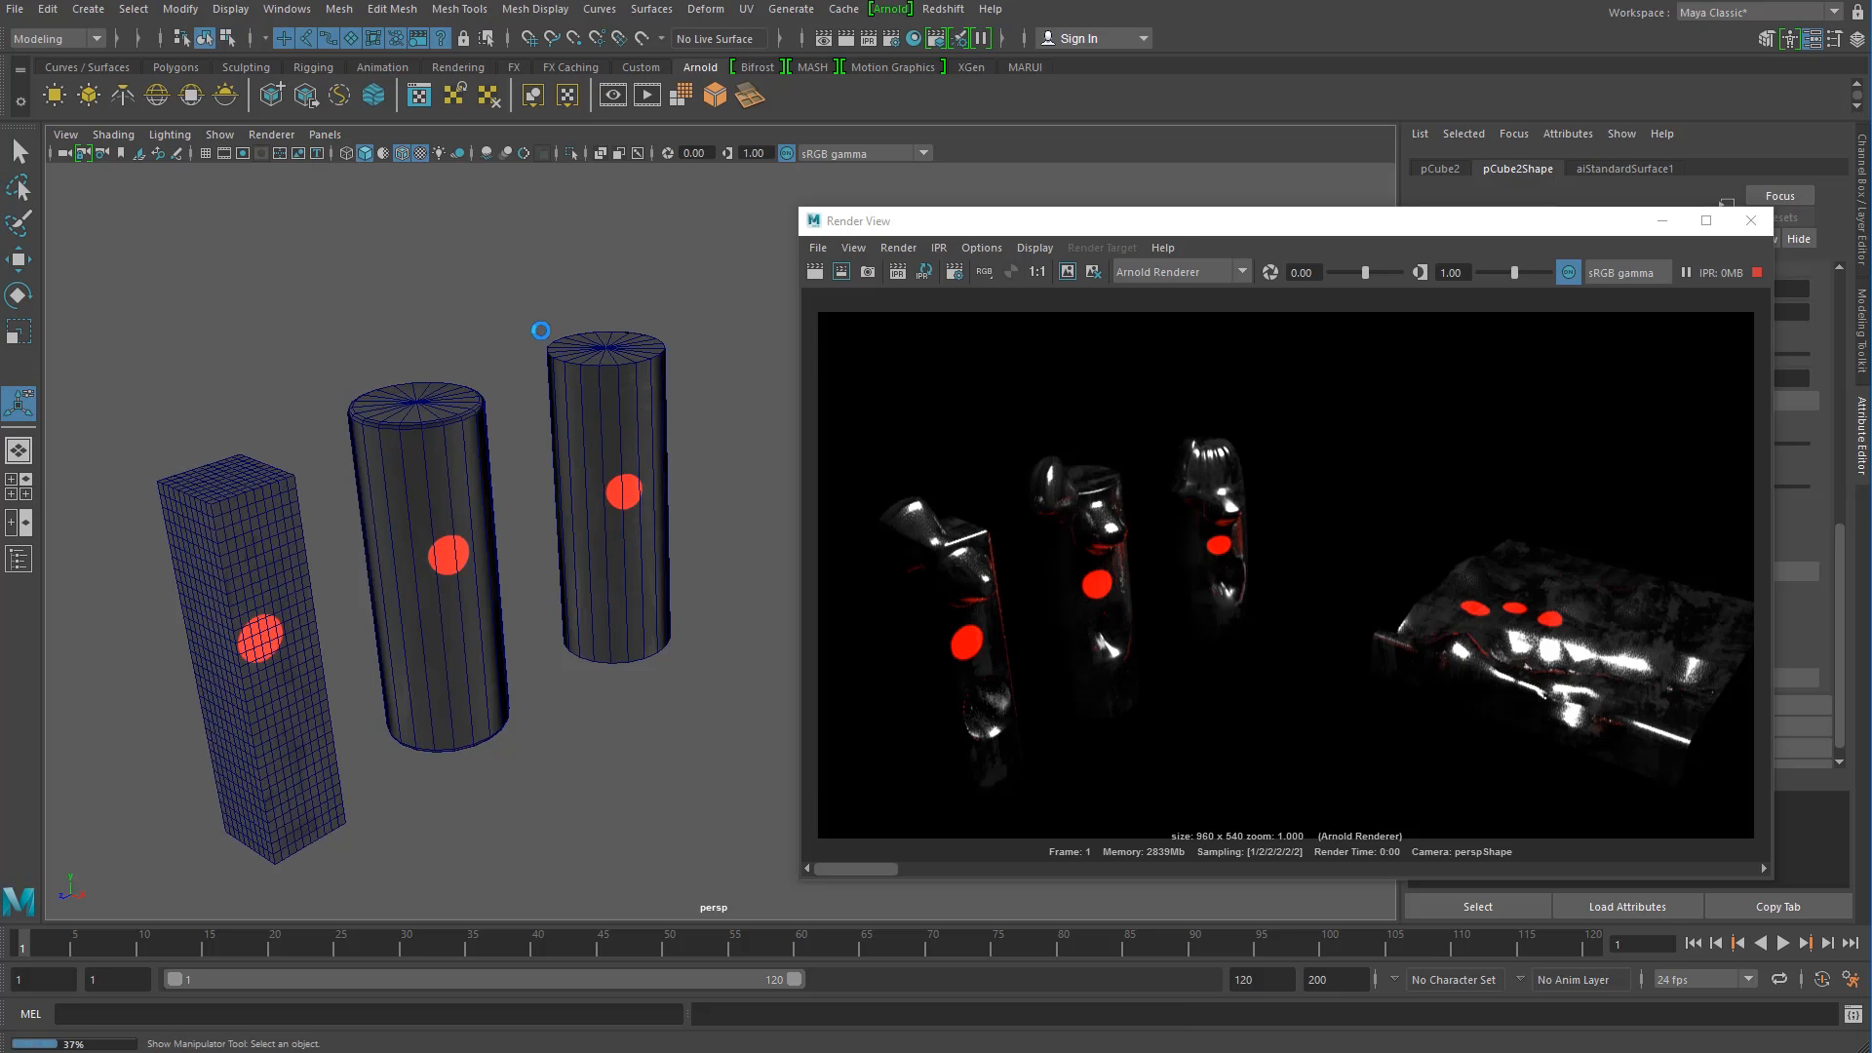
pyautogui.click(598, 384)
pyautogui.click(1685, 273)
pyautogui.click(244, 390)
pyautogui.click(438, 431)
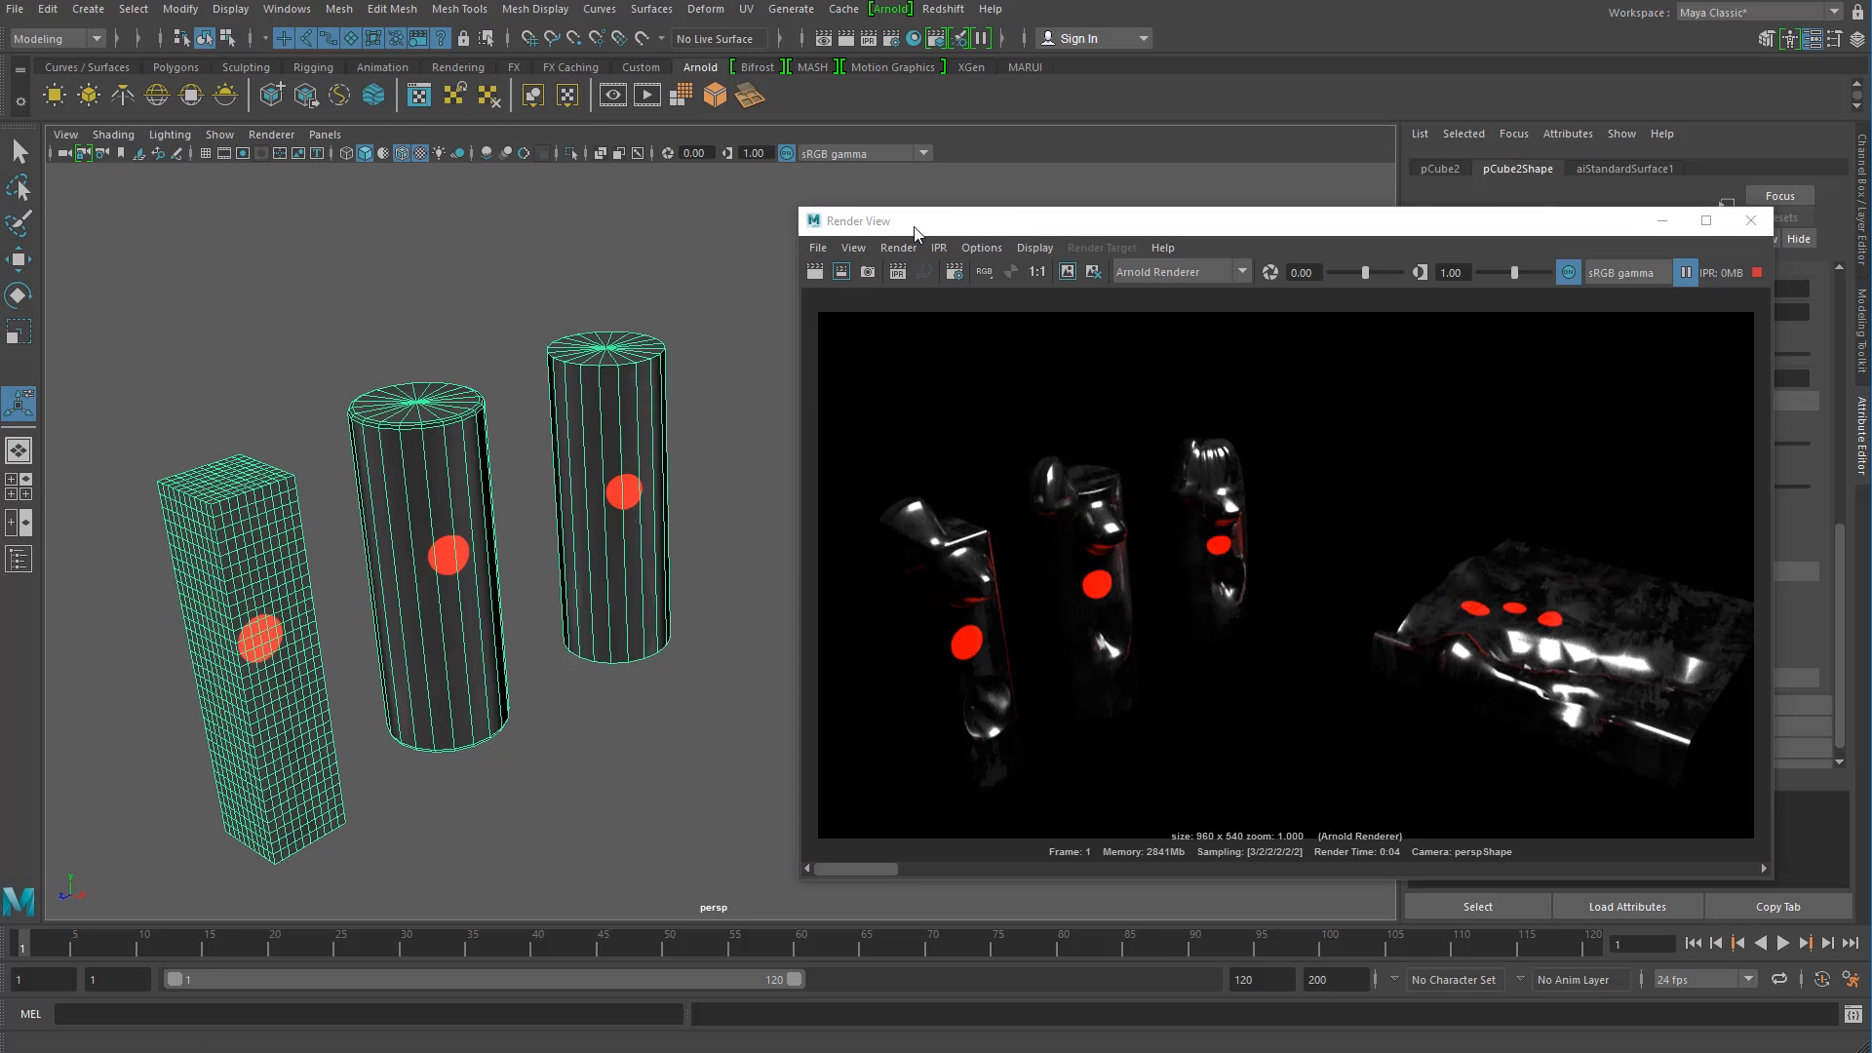
# Step: Move the Render View aside and compare the selected meshes with smooth mesh preview on and off
pyautogui.click(427, 326)
pyautogui.click(466, 407)
pyautogui.press('3')
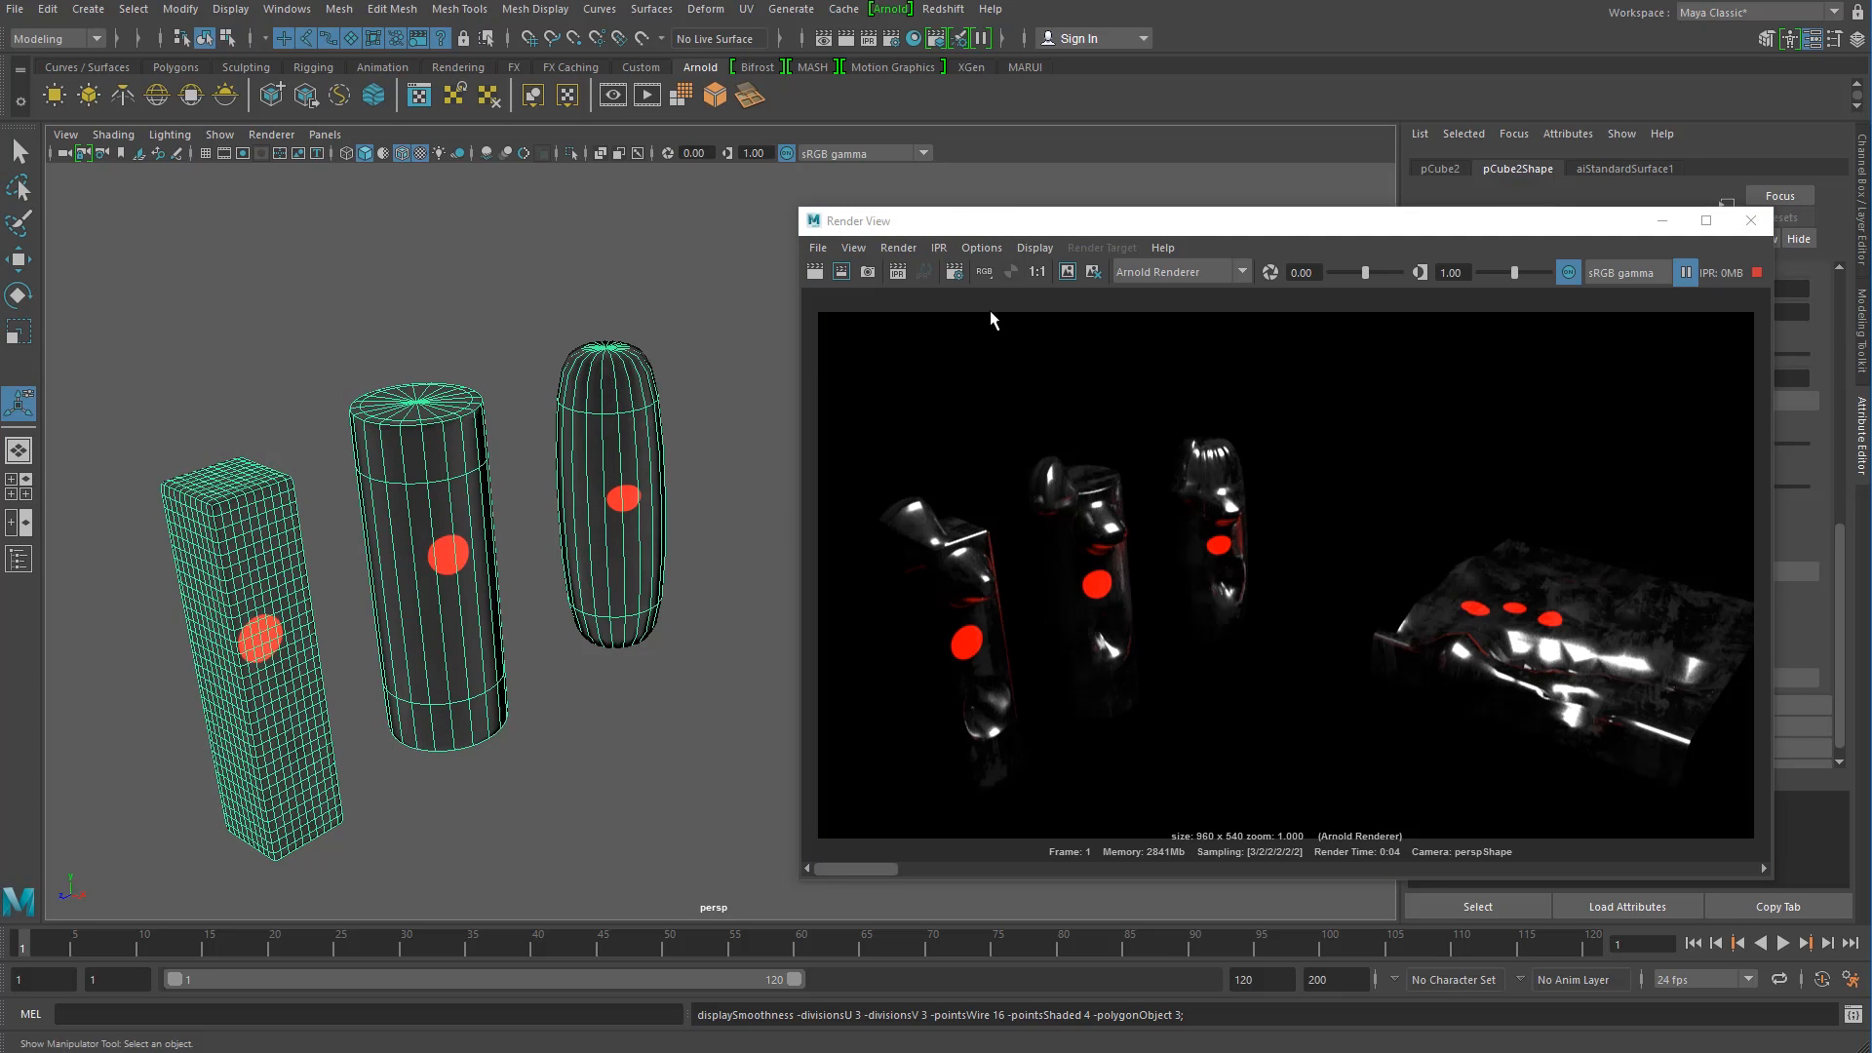
pyautogui.moveTo(968, 225); pyautogui.dragTo(1871, 346)
pyautogui.press('1')
pyautogui.press('3')
pyautogui.press('1')
pyautogui.press('3')
pyautogui.press('1')
# Step: Examine the columns and slab from a new angle with smooth preview toggled, leaving the meshes unsmoothed
pyautogui.keyDown('alt'); pyautogui.moveTo(1063, 677); pyautogui.dragTo(893, 655); pyautogui.keyUp('alt')
pyautogui.keyDown('alt'); pyautogui.moveTo(853, 721); pyautogui.dragTo(744, 602, button='middle'); pyautogui.keyUp('alt')
pyautogui.keyDown('alt'); pyautogui.moveTo(744, 602); pyautogui.dragTo(949, 652); pyautogui.keyUp('alt')
pyautogui.keyDown('alt'); pyautogui.moveTo(949, 653); pyautogui.dragTo(814, 607, button='middle'); pyautogui.keyUp('alt')
pyautogui.keyDown('alt'); pyautogui.moveTo(814, 607); pyautogui.dragTo(900, 626, button='right'); pyautogui.keyUp('alt')
pyautogui.press('3')
pyautogui.press('1')
pyautogui.press('3')
pyautogui.press('1')
# Step: Examine the unsmoothed columns and slab from several distances, comparing how densely each mesh is divided
pyautogui.keyDown('alt'); pyautogui.moveTo(815, 640); pyautogui.dragTo(604, 621, button='right'); pyautogui.keyUp('alt')
pyautogui.keyDown('alt'); pyautogui.moveTo(605, 621); pyautogui.dragTo(598, 604); pyautogui.keyUp('alt')
pyautogui.keyDown('alt'); pyautogui.moveTo(597, 604); pyautogui.dragTo(702, 735, button='middle'); pyautogui.keyUp('alt')
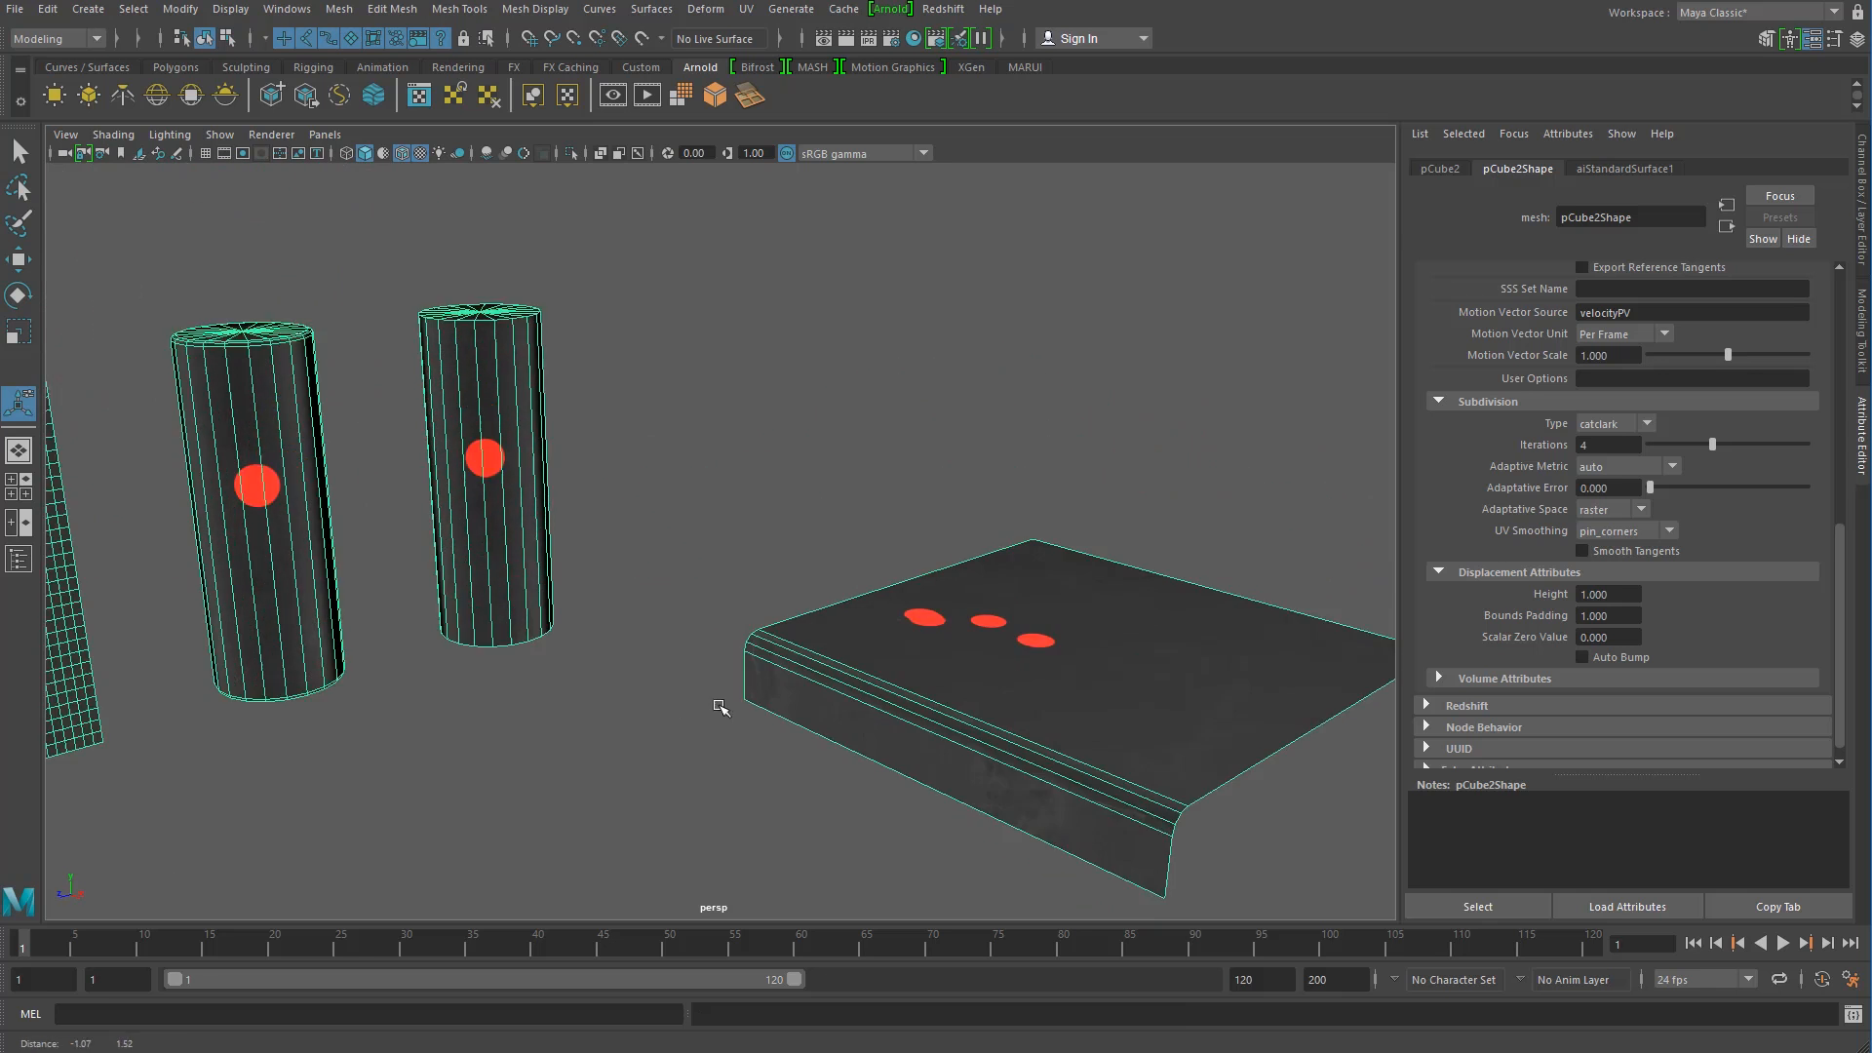
pyautogui.keyDown('alt'); pyautogui.moveTo(702, 735); pyautogui.dragTo(547, 677, button='right'); pyautogui.keyUp('alt')
pyautogui.keyDown('alt'); pyautogui.moveTo(547, 677); pyautogui.dragTo(544, 715); pyautogui.keyUp('alt')
pyautogui.keyDown('alt'); pyautogui.moveTo(543, 715); pyautogui.dragTo(571, 713, button='right'); pyautogui.keyUp('alt')
pyautogui.keyDown('alt'); pyautogui.moveTo(570, 713); pyautogui.dragTo(655, 712, button='middle'); pyautogui.keyUp('alt')
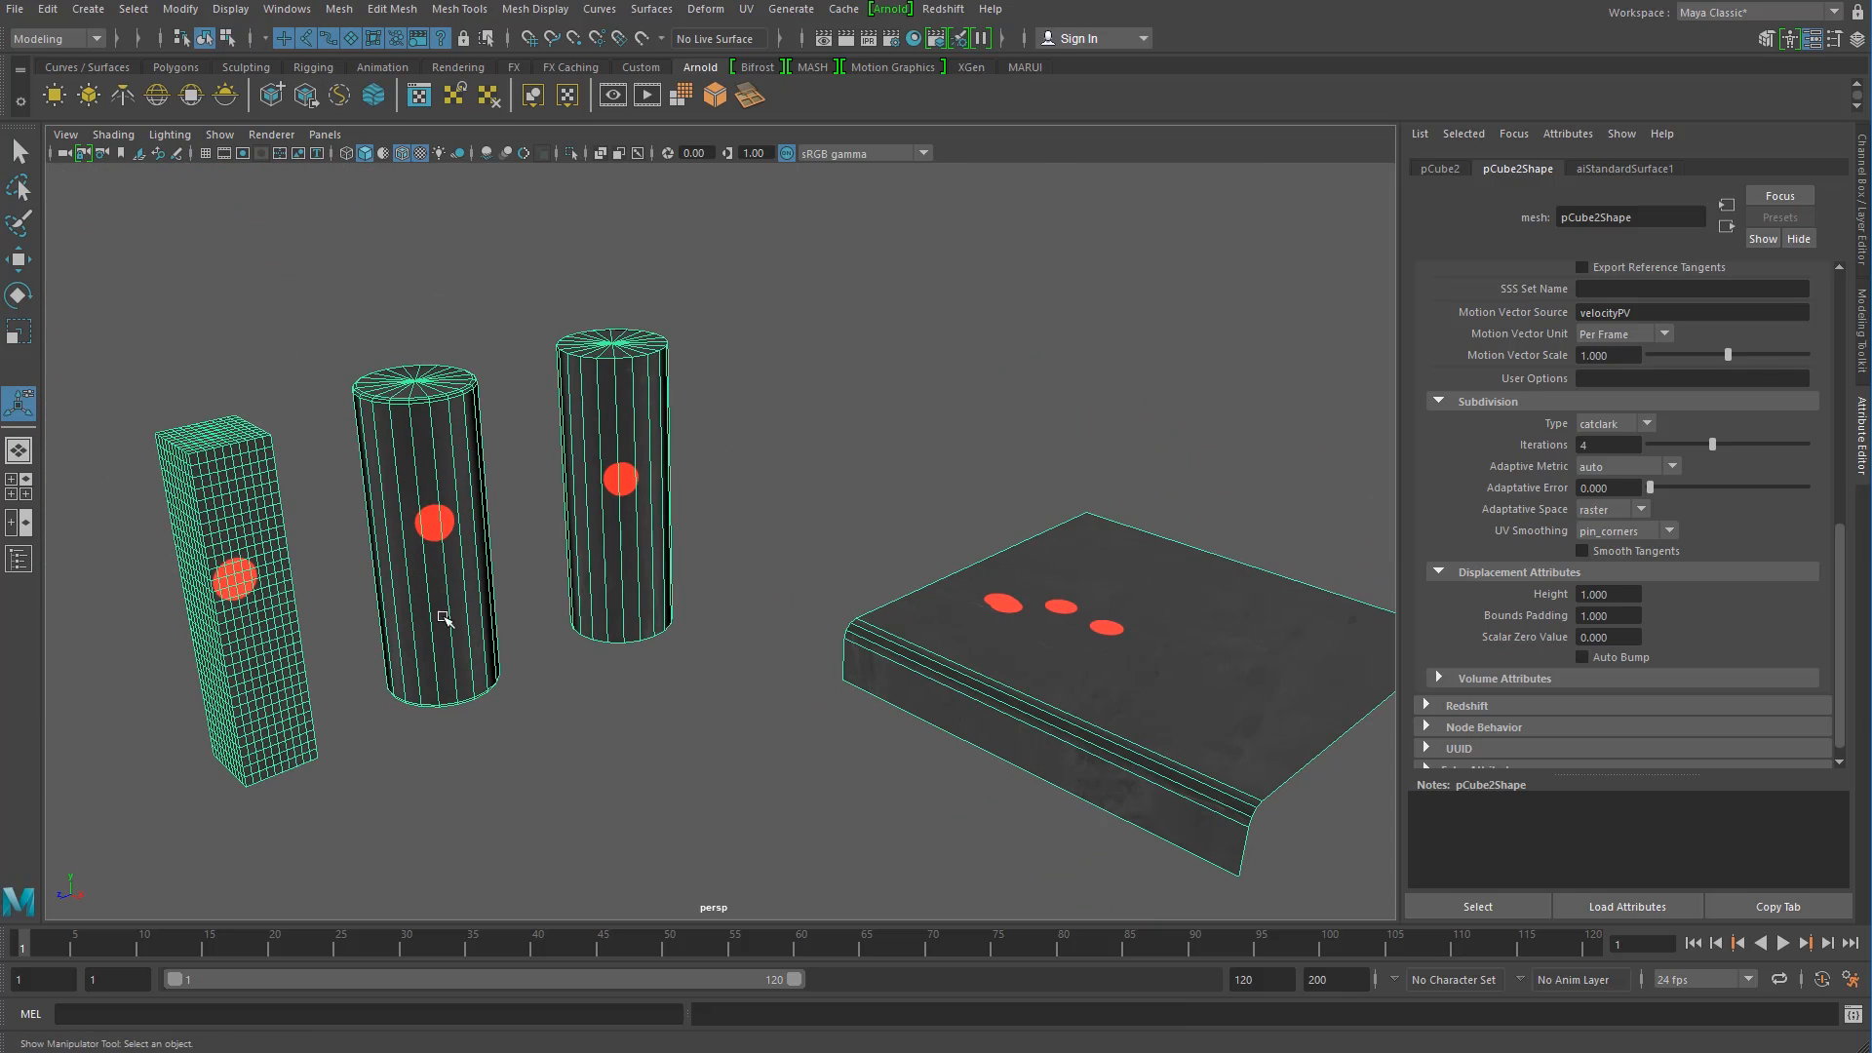
pyautogui.keyDown('alt'); pyautogui.moveTo(815, 617); pyautogui.dragTo(706, 613, button='right'); pyautogui.keyUp('alt')
pyautogui.keyDown('alt'); pyautogui.moveTo(706, 613); pyautogui.dragTo(640, 610, button='middle'); pyautogui.keyUp('alt')
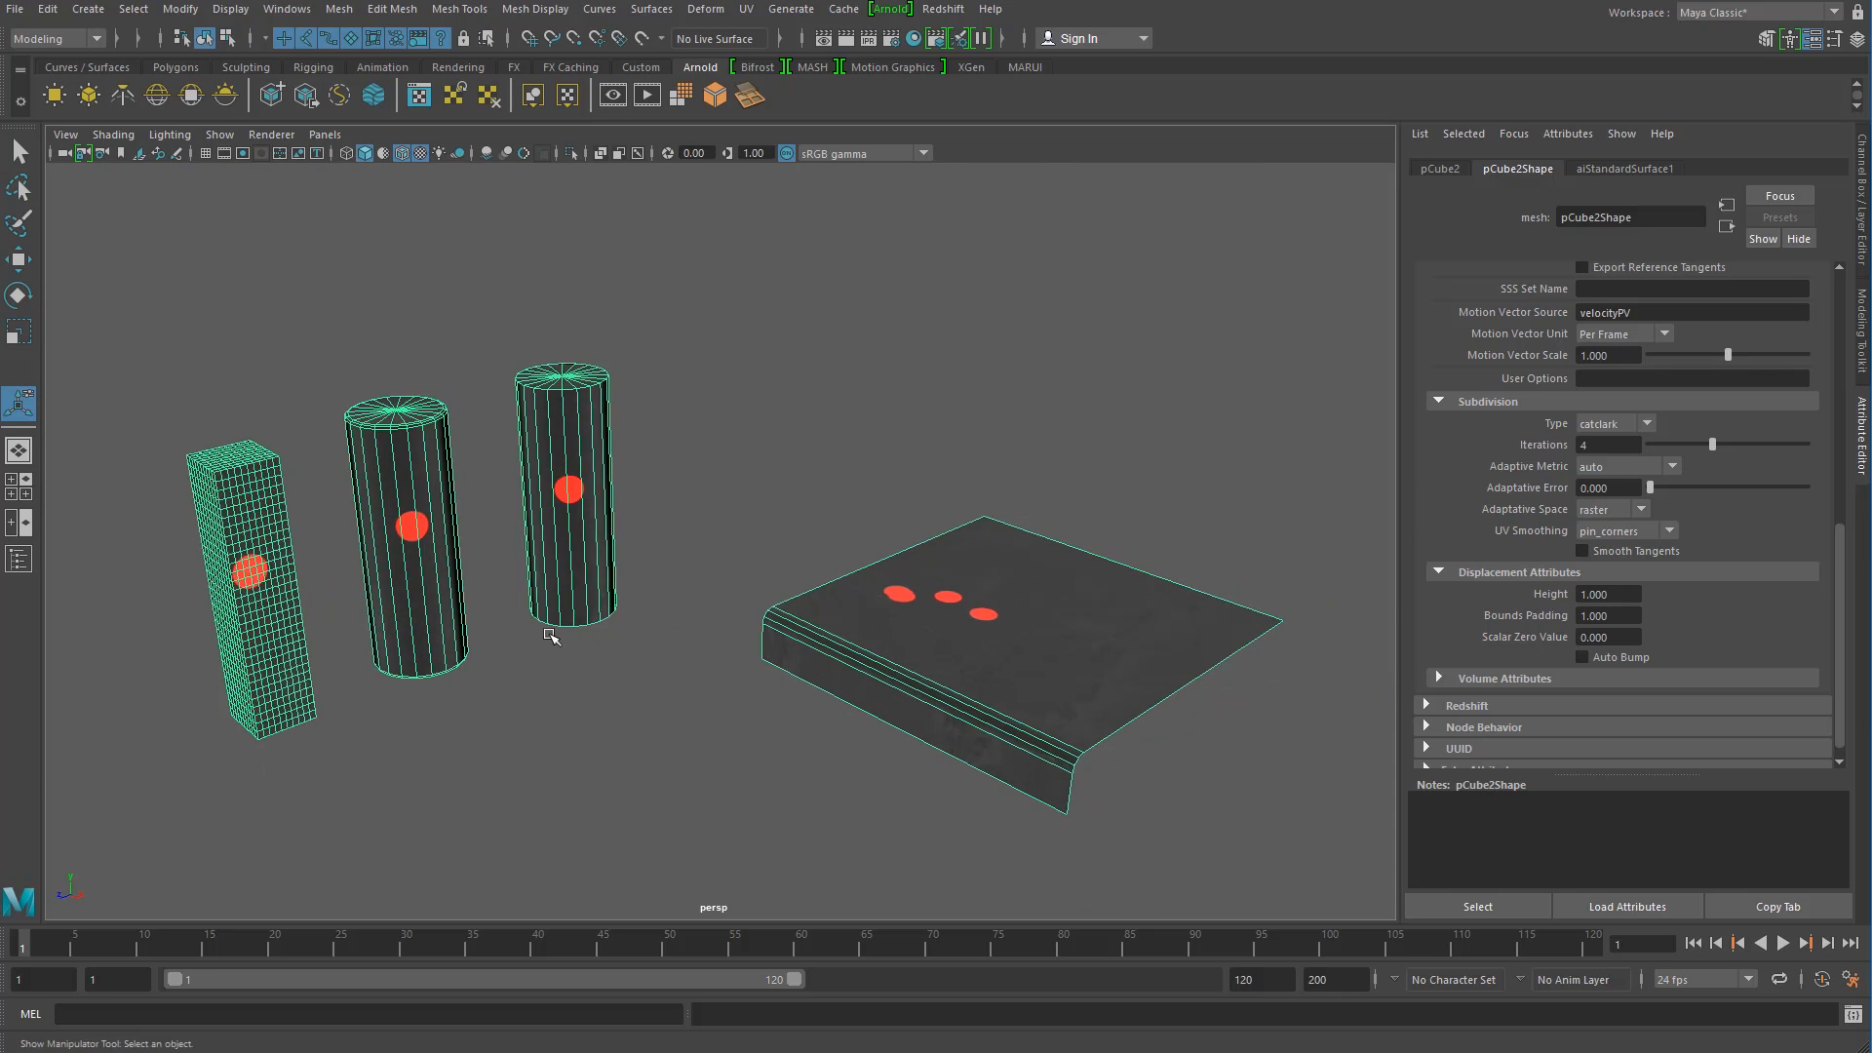
pyautogui.keyDown('alt'); pyautogui.moveTo(639, 610); pyautogui.dragTo(698, 606, button='right'); pyautogui.keyUp('alt')
pyautogui.keyDown('alt'); pyautogui.moveTo(698, 606); pyautogui.dragTo(610, 627, button='middle'); pyautogui.keyUp('alt')
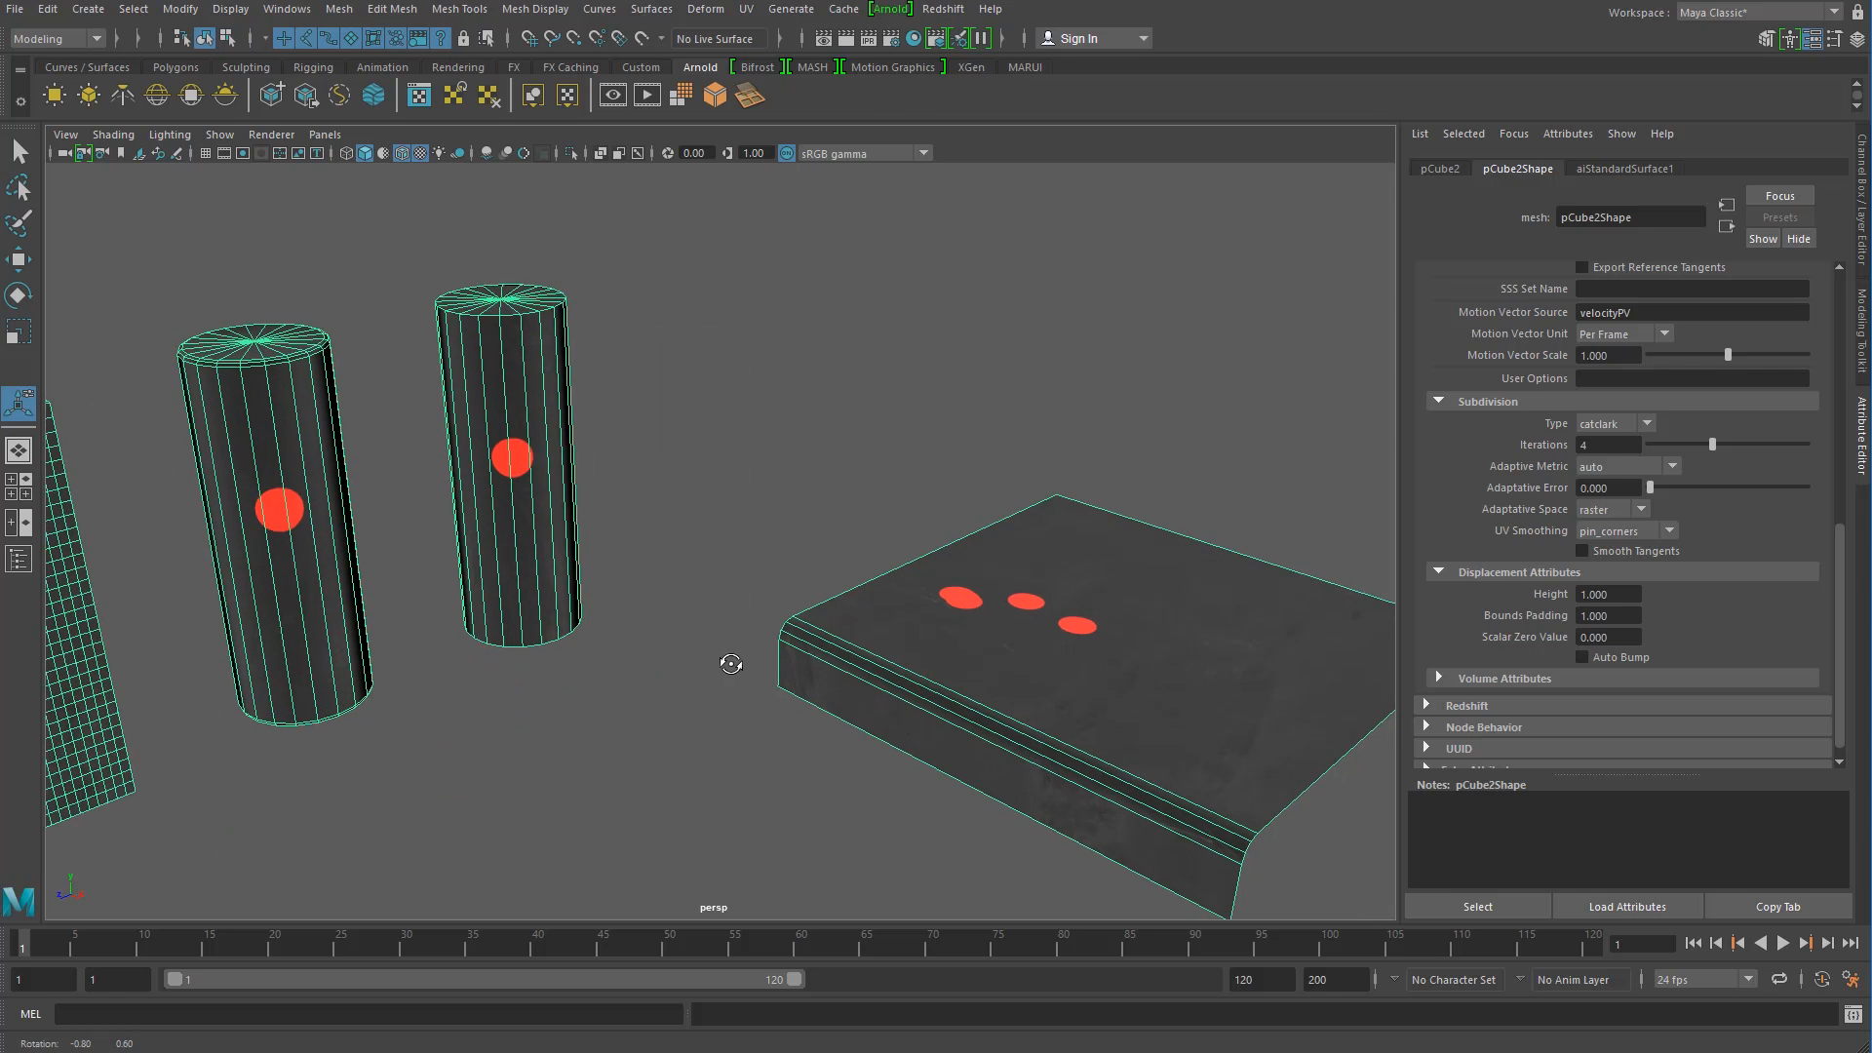
# Step: Frame the slab in close-up, bring back the Render View and render it with the current subdivision iterations
pyautogui.keyDown('alt'); pyautogui.moveTo(825, 671); pyautogui.dragTo(656, 569, button='middle'); pyautogui.keyUp('alt')
pyautogui.keyDown('alt'); pyautogui.moveTo(657, 568); pyautogui.dragTo(829, 568, button='right'); pyautogui.keyUp('alt')
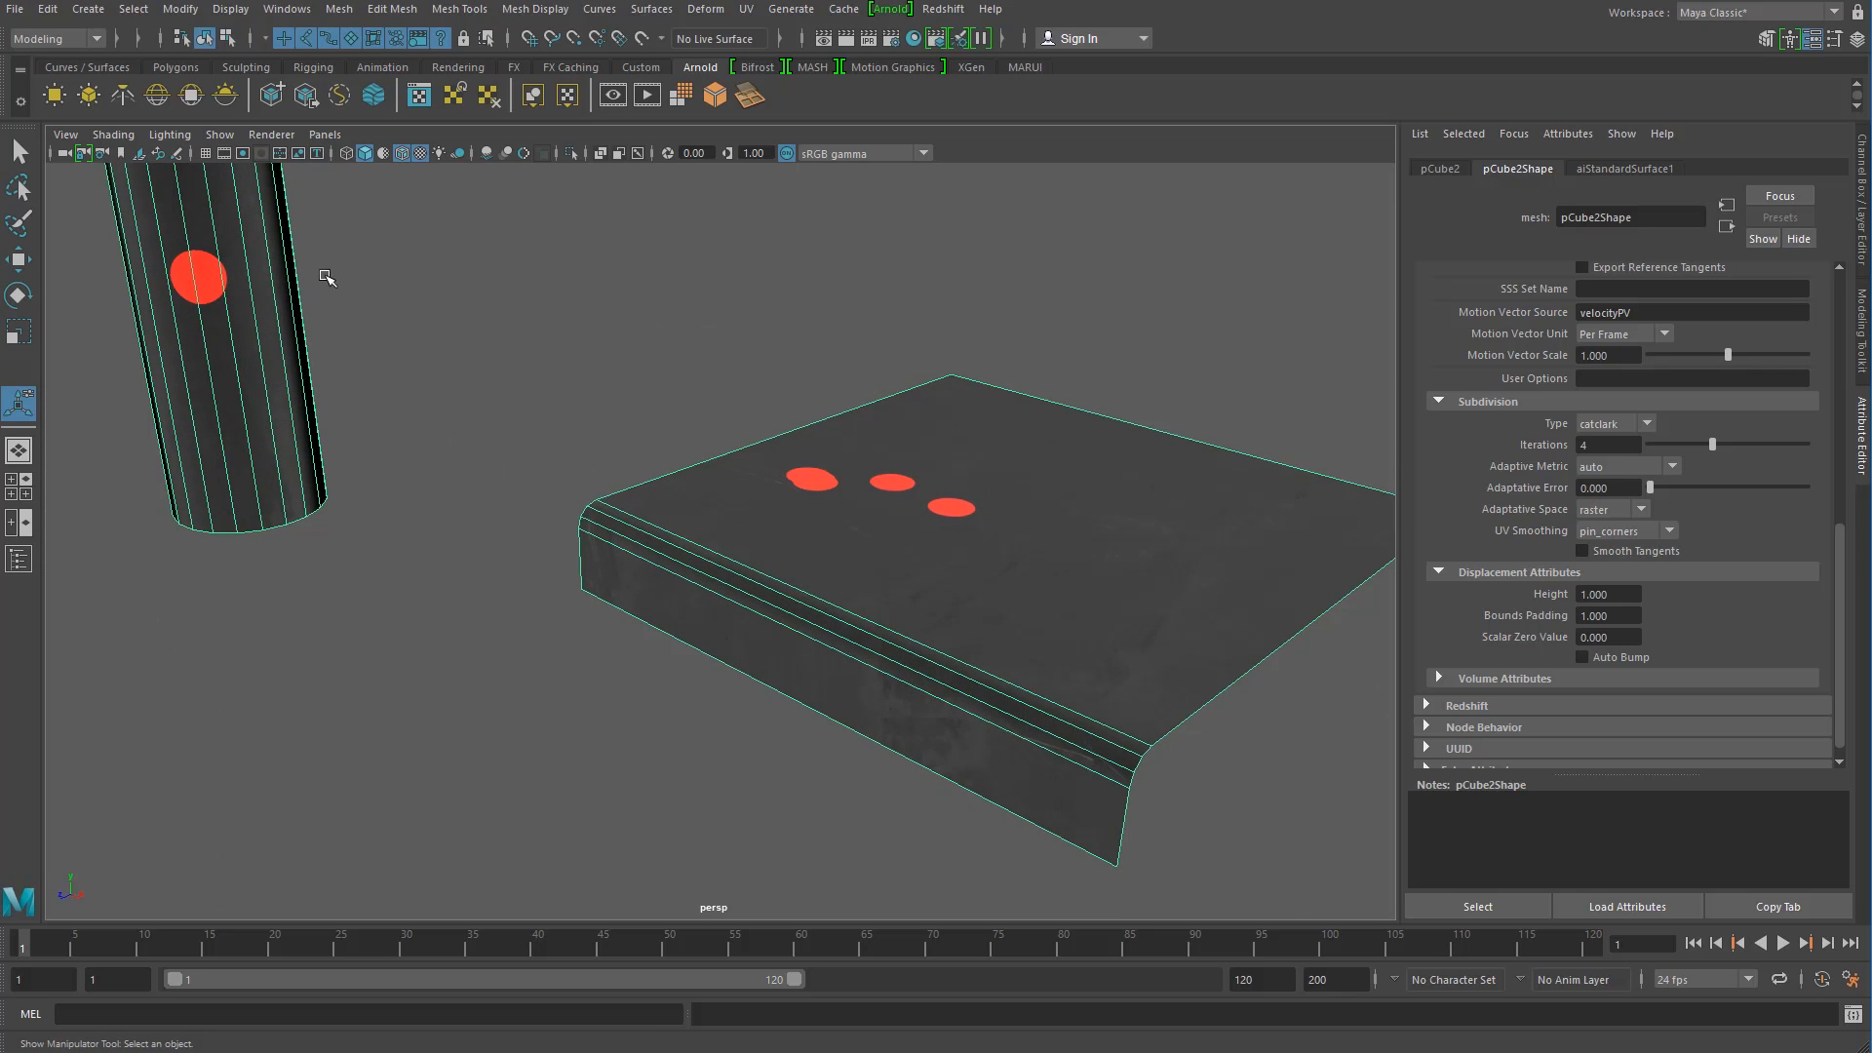
pyautogui.keyDown('alt'); pyautogui.moveTo(781, 551); pyautogui.dragTo(561, 503, button='middle'); pyautogui.keyUp('alt')
pyautogui.keyDown('alt'); pyautogui.moveTo(561, 502); pyautogui.dragTo(751, 585, button='right'); pyautogui.keyUp('alt')
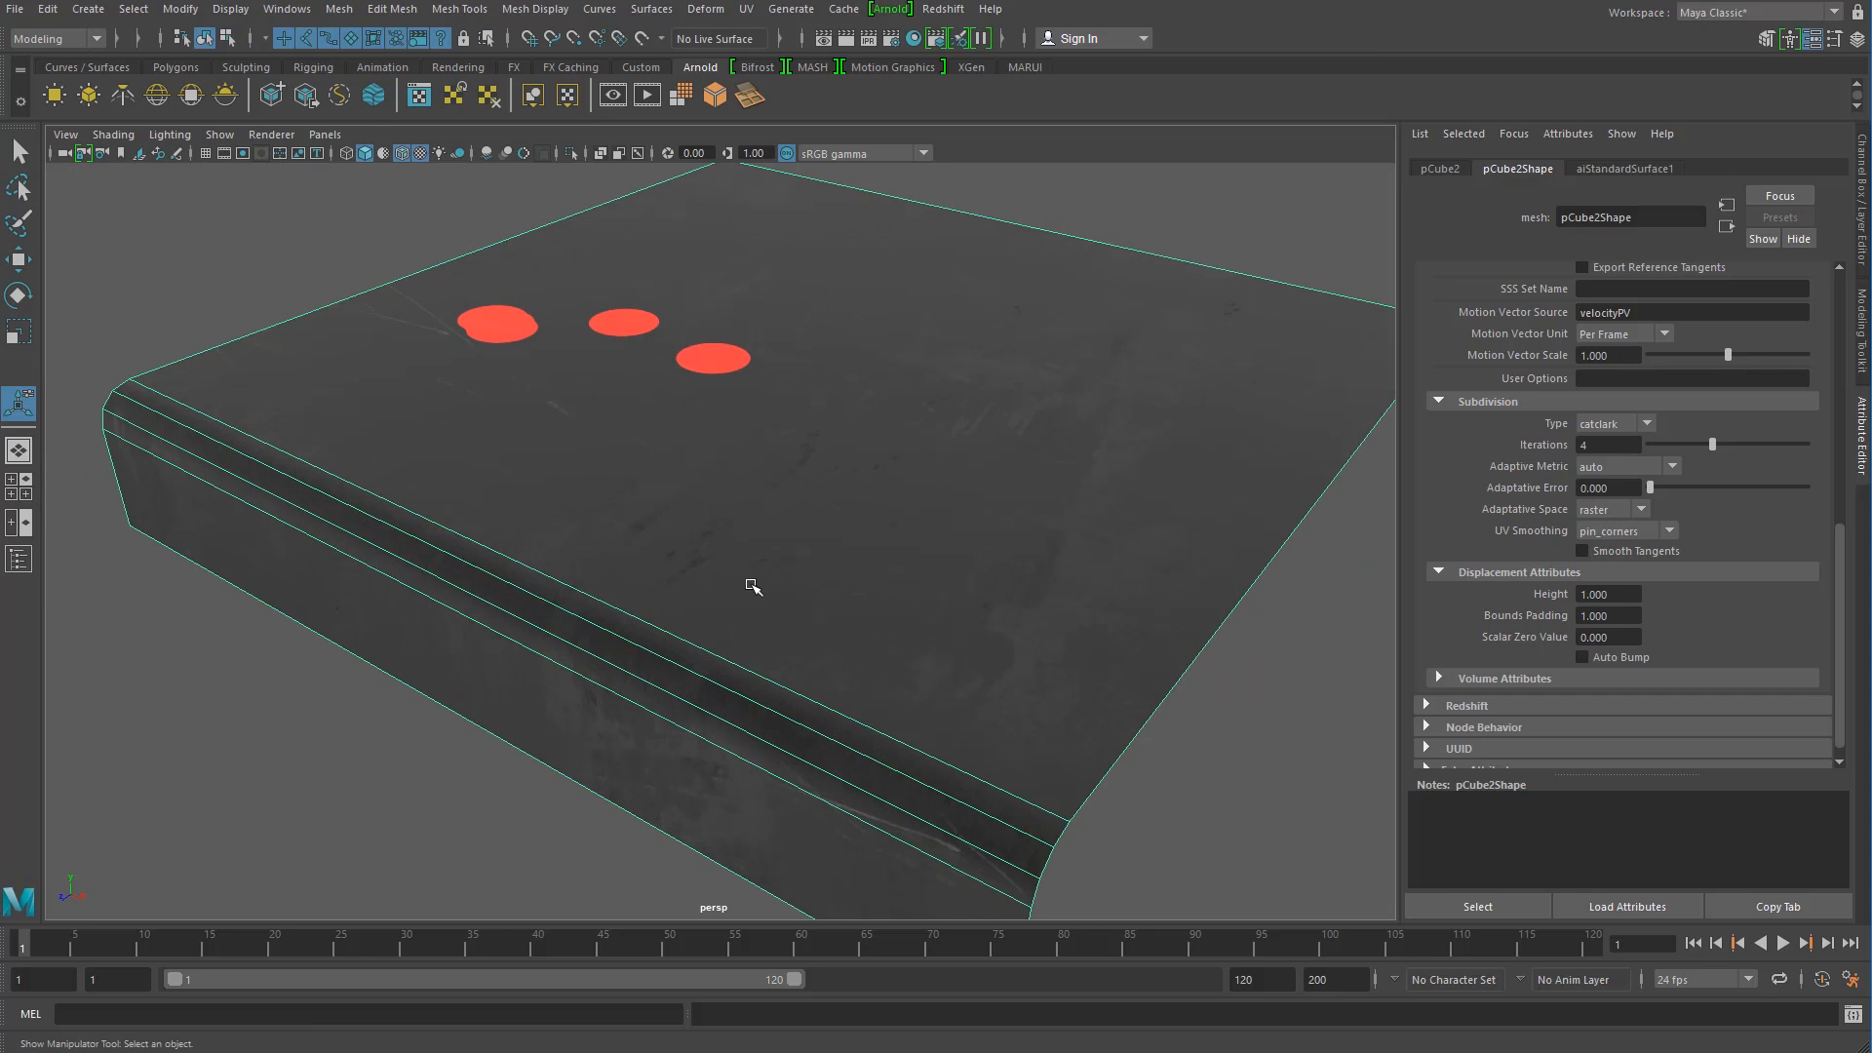
pyautogui.moveTo(1867, 328); pyautogui.dragTo(1122, 262)
pyautogui.keyDown('alt'); pyautogui.moveTo(451, 619); pyautogui.dragTo(410, 620, button='middle'); pyautogui.keyUp('alt')
pyautogui.click(1848, 294)
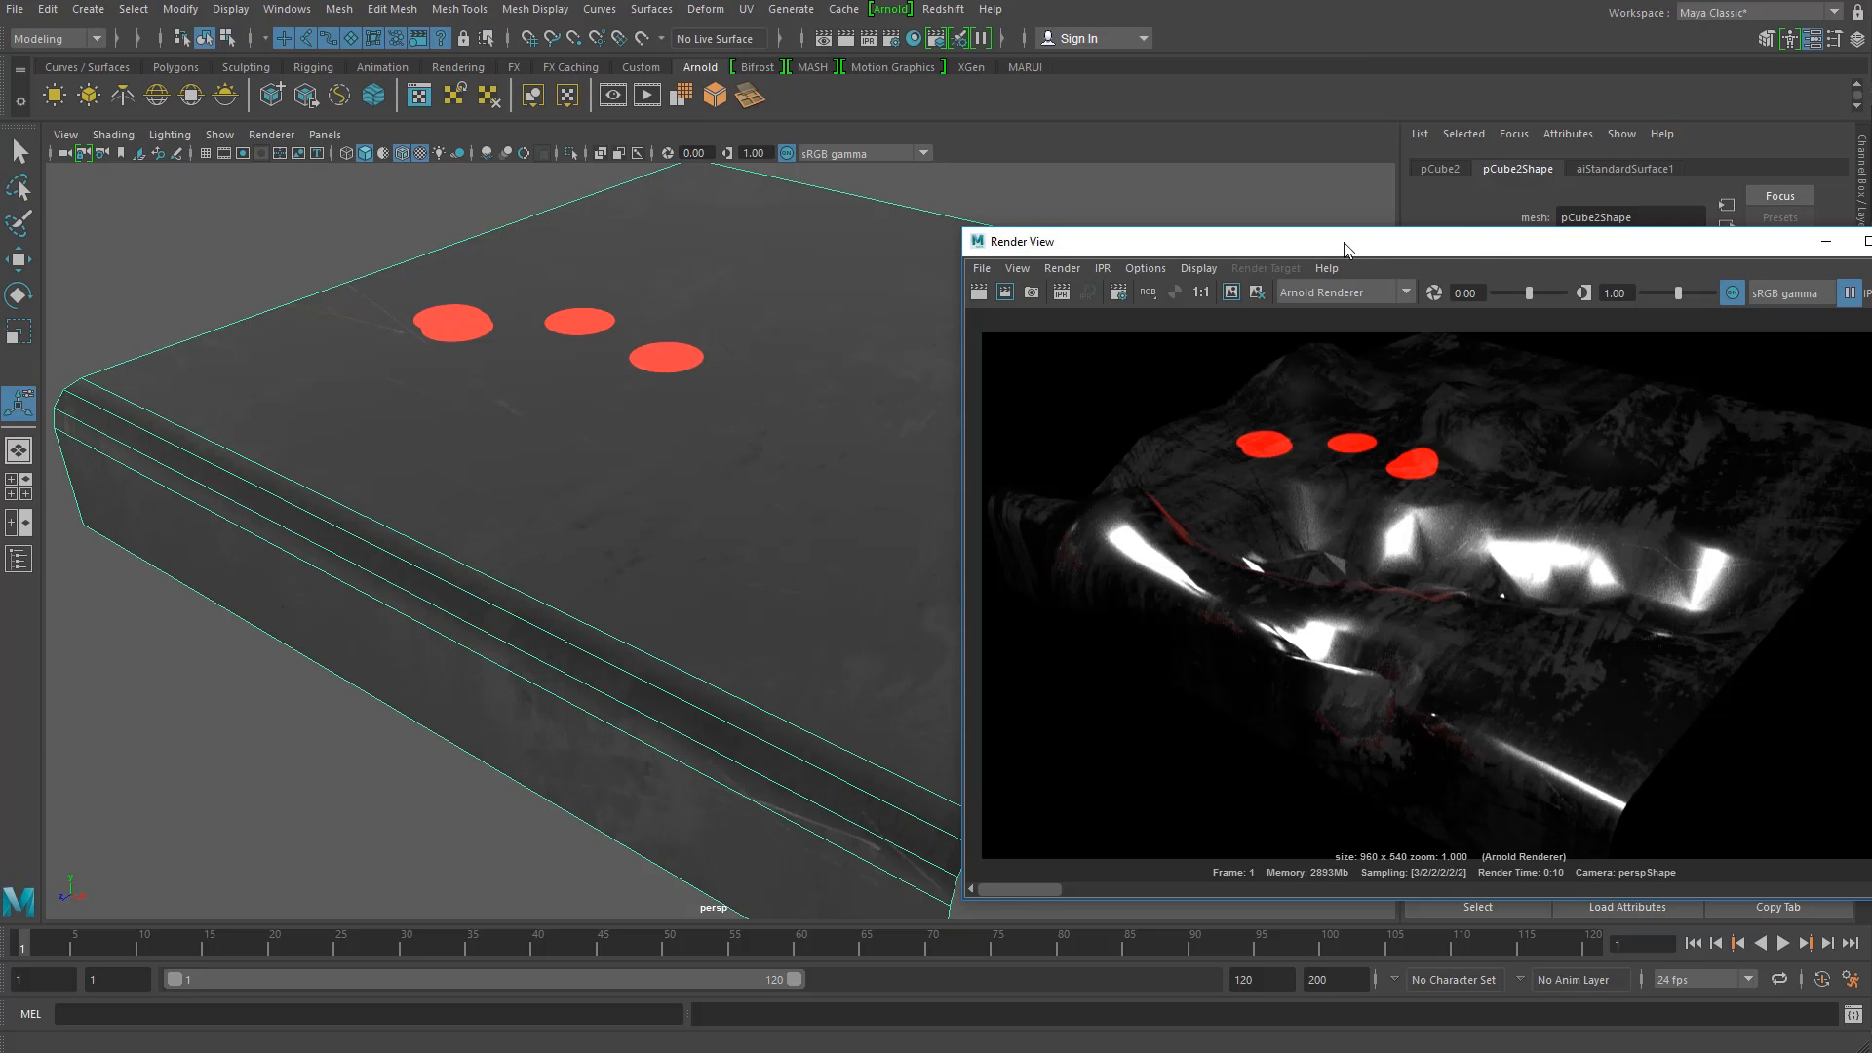
# Step: Set the slab's Arnold subdivision iterations to 6 and review the Adaptive Metric options, leaving it on auto
pyautogui.moveTo(1345, 243); pyautogui.dragTo(1871, 256)
pyautogui.click(1125, 752)
pyautogui.click(1099, 621)
pyautogui.click(1599, 445)
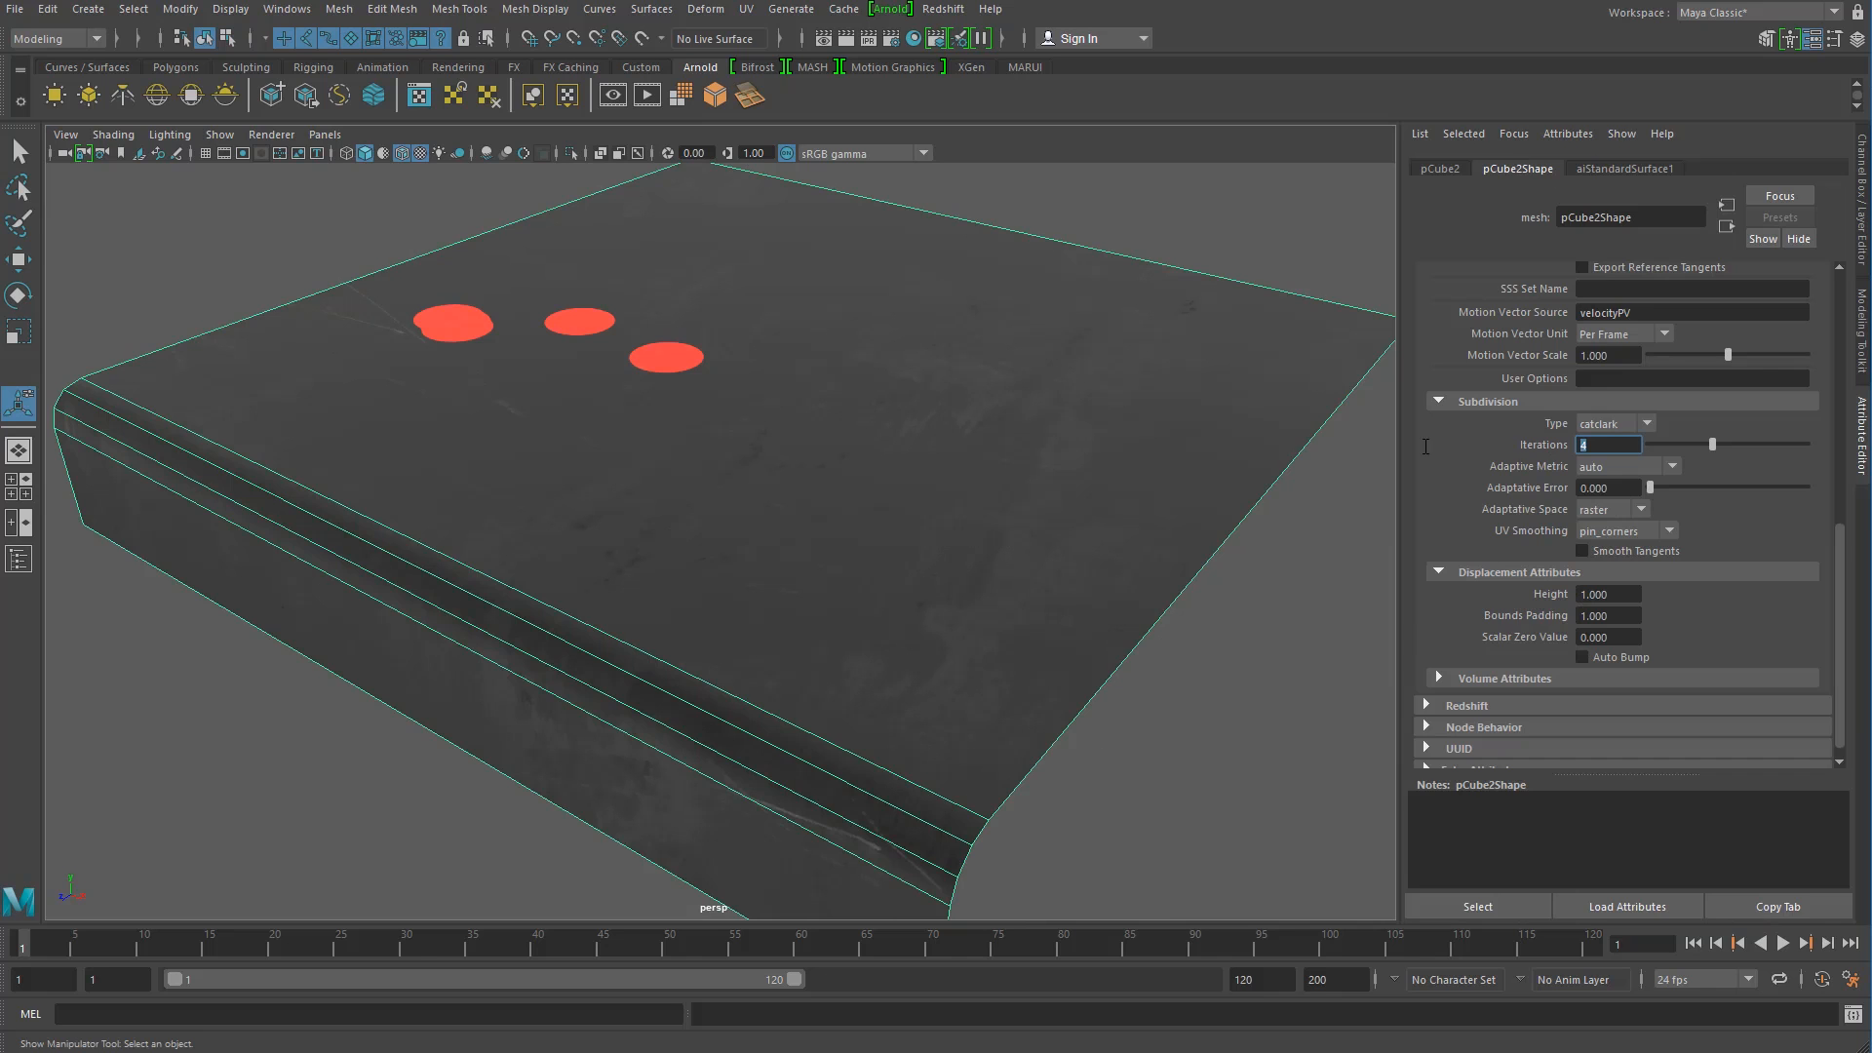
pyautogui.click(1675, 468)
pyautogui.click(1720, 471)
pyautogui.click(1676, 463)
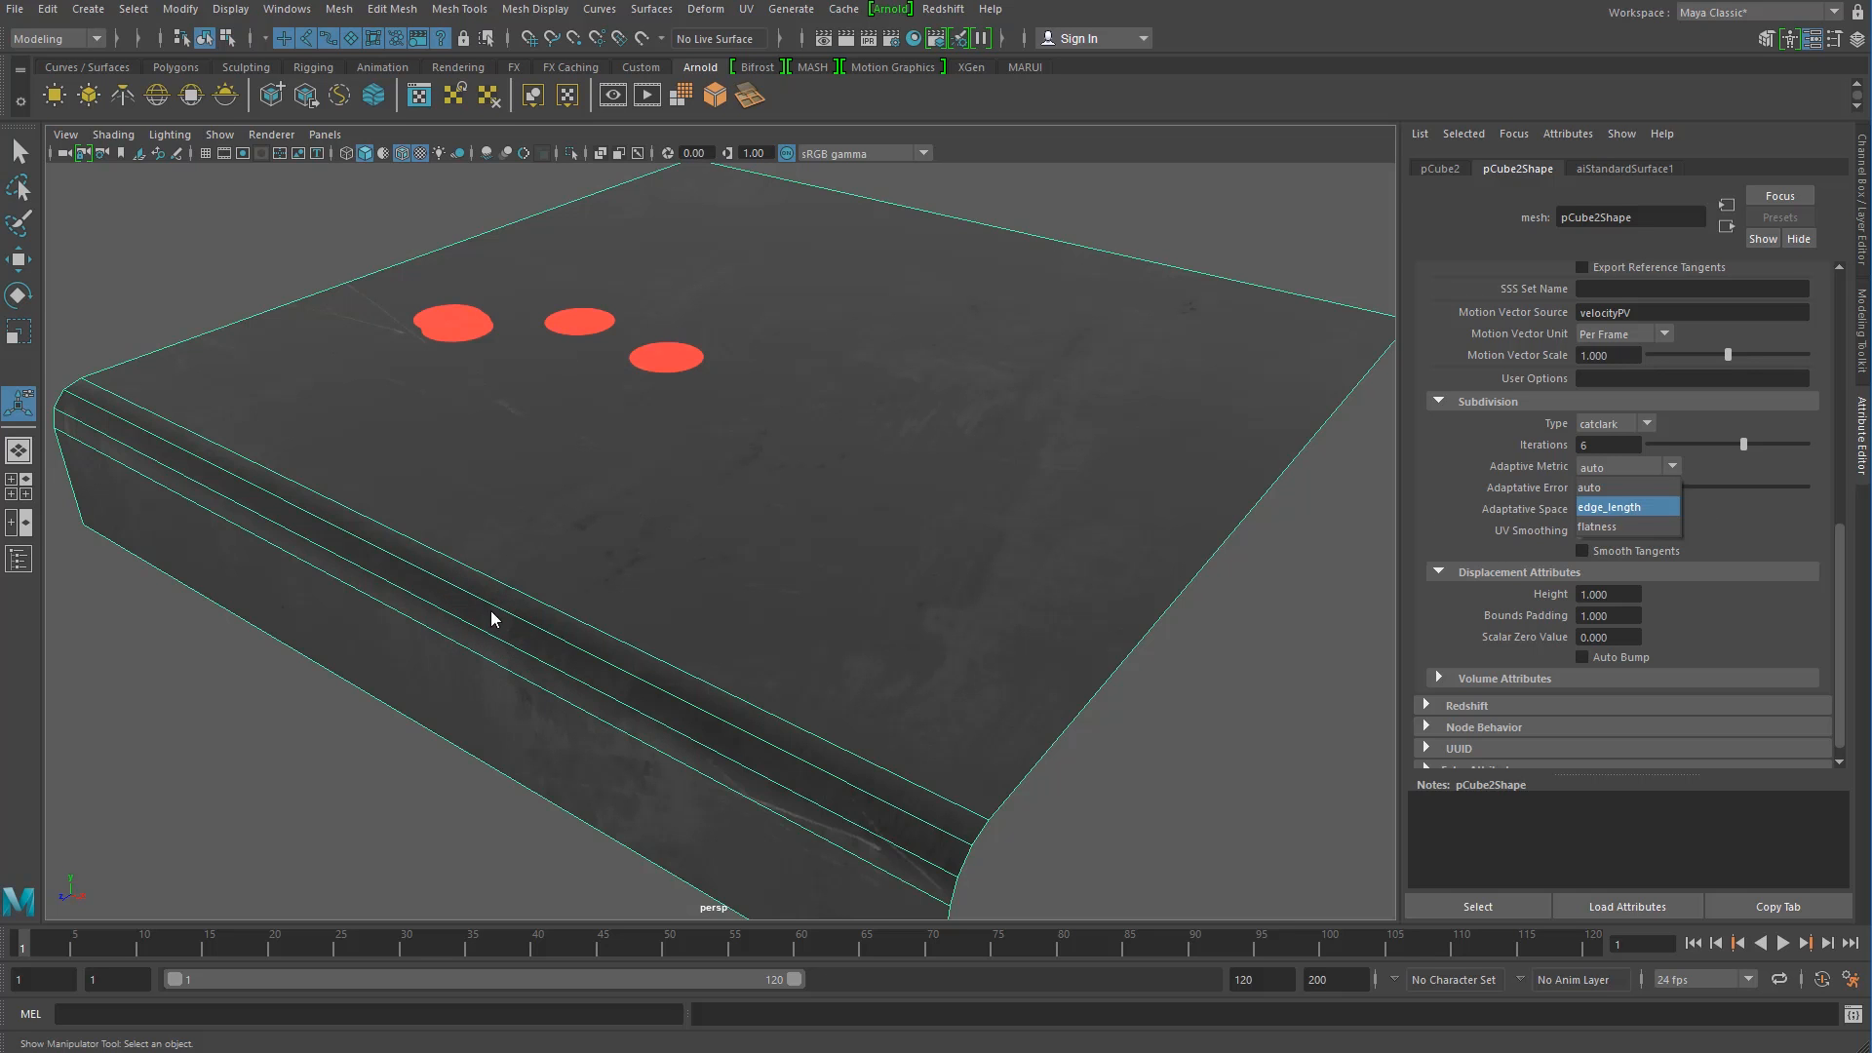
pyautogui.click(1282, 575)
# Step: Bring back the Render View, resume IPR, refresh the slab render with the new iterations and pause IPR
pyautogui.moveTo(1060, 196)
pyautogui.mouseDown()
pyautogui.moveTo(981, 195)
pyautogui.moveTo(1053, 225)
pyautogui.mouseUp()
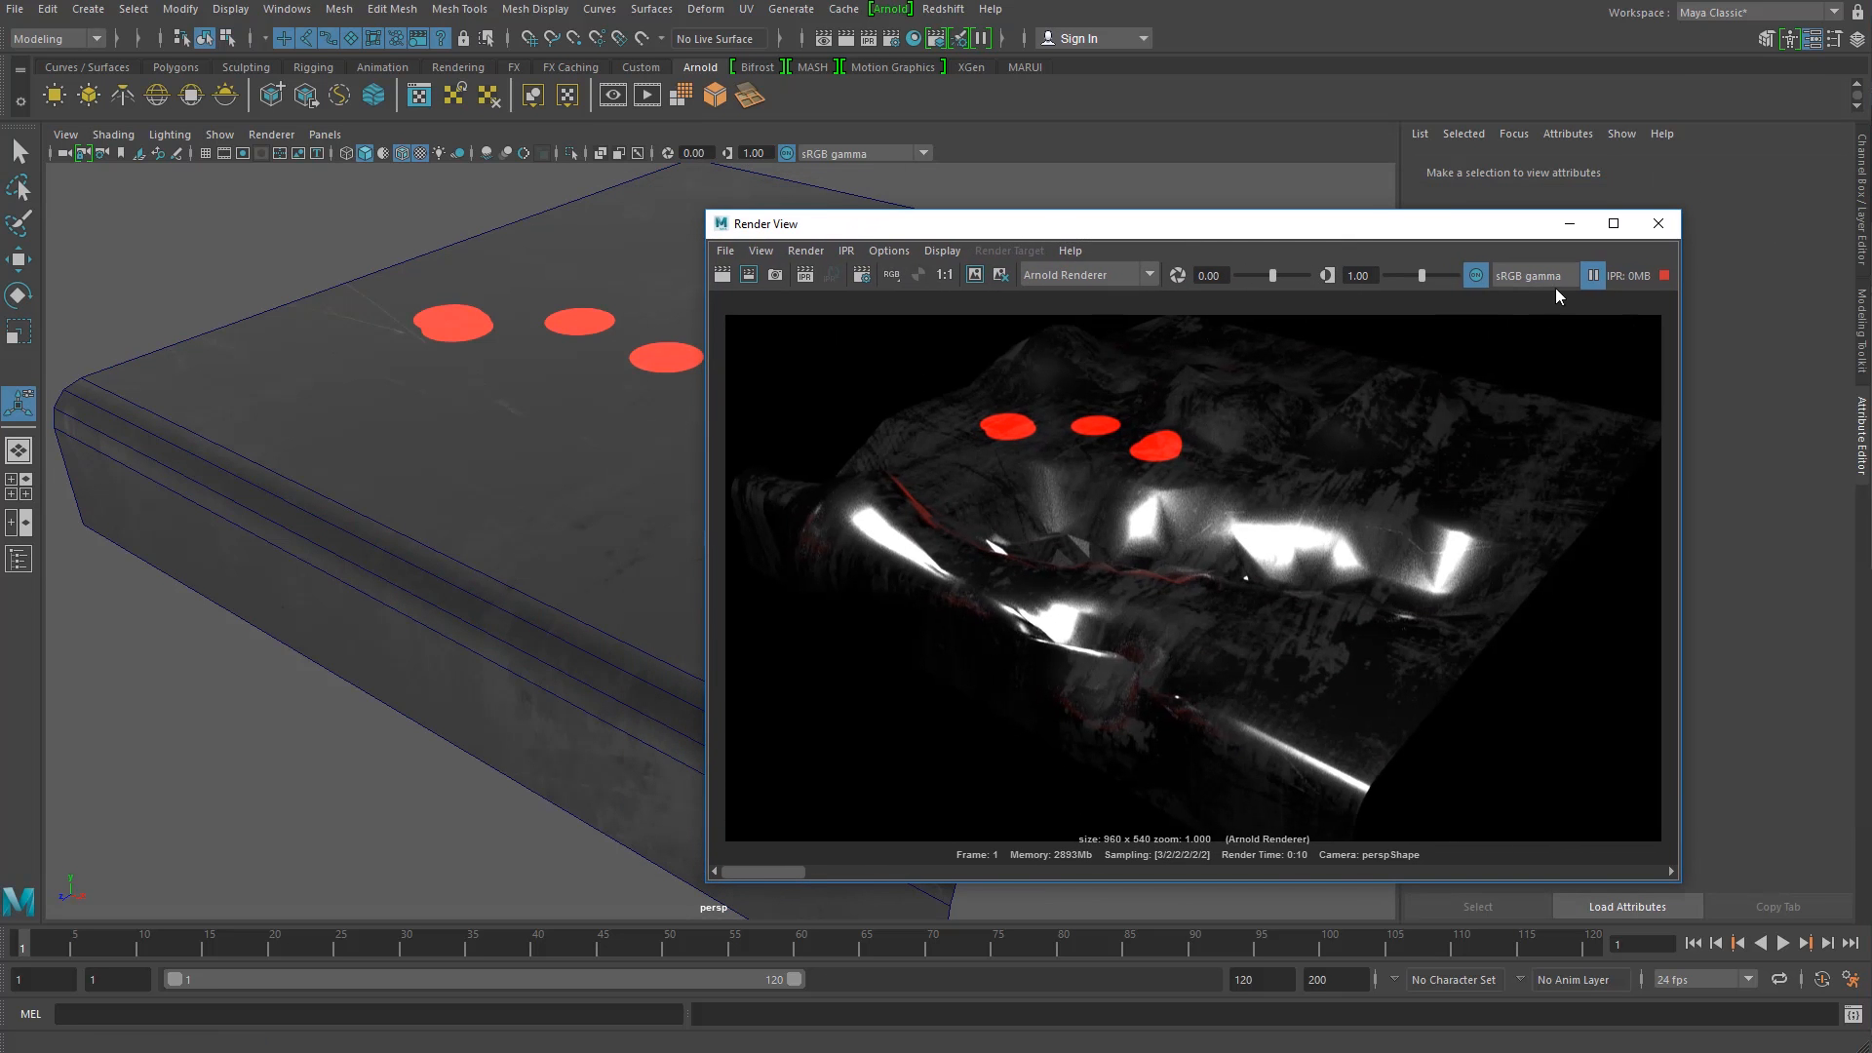
pyautogui.click(1594, 276)
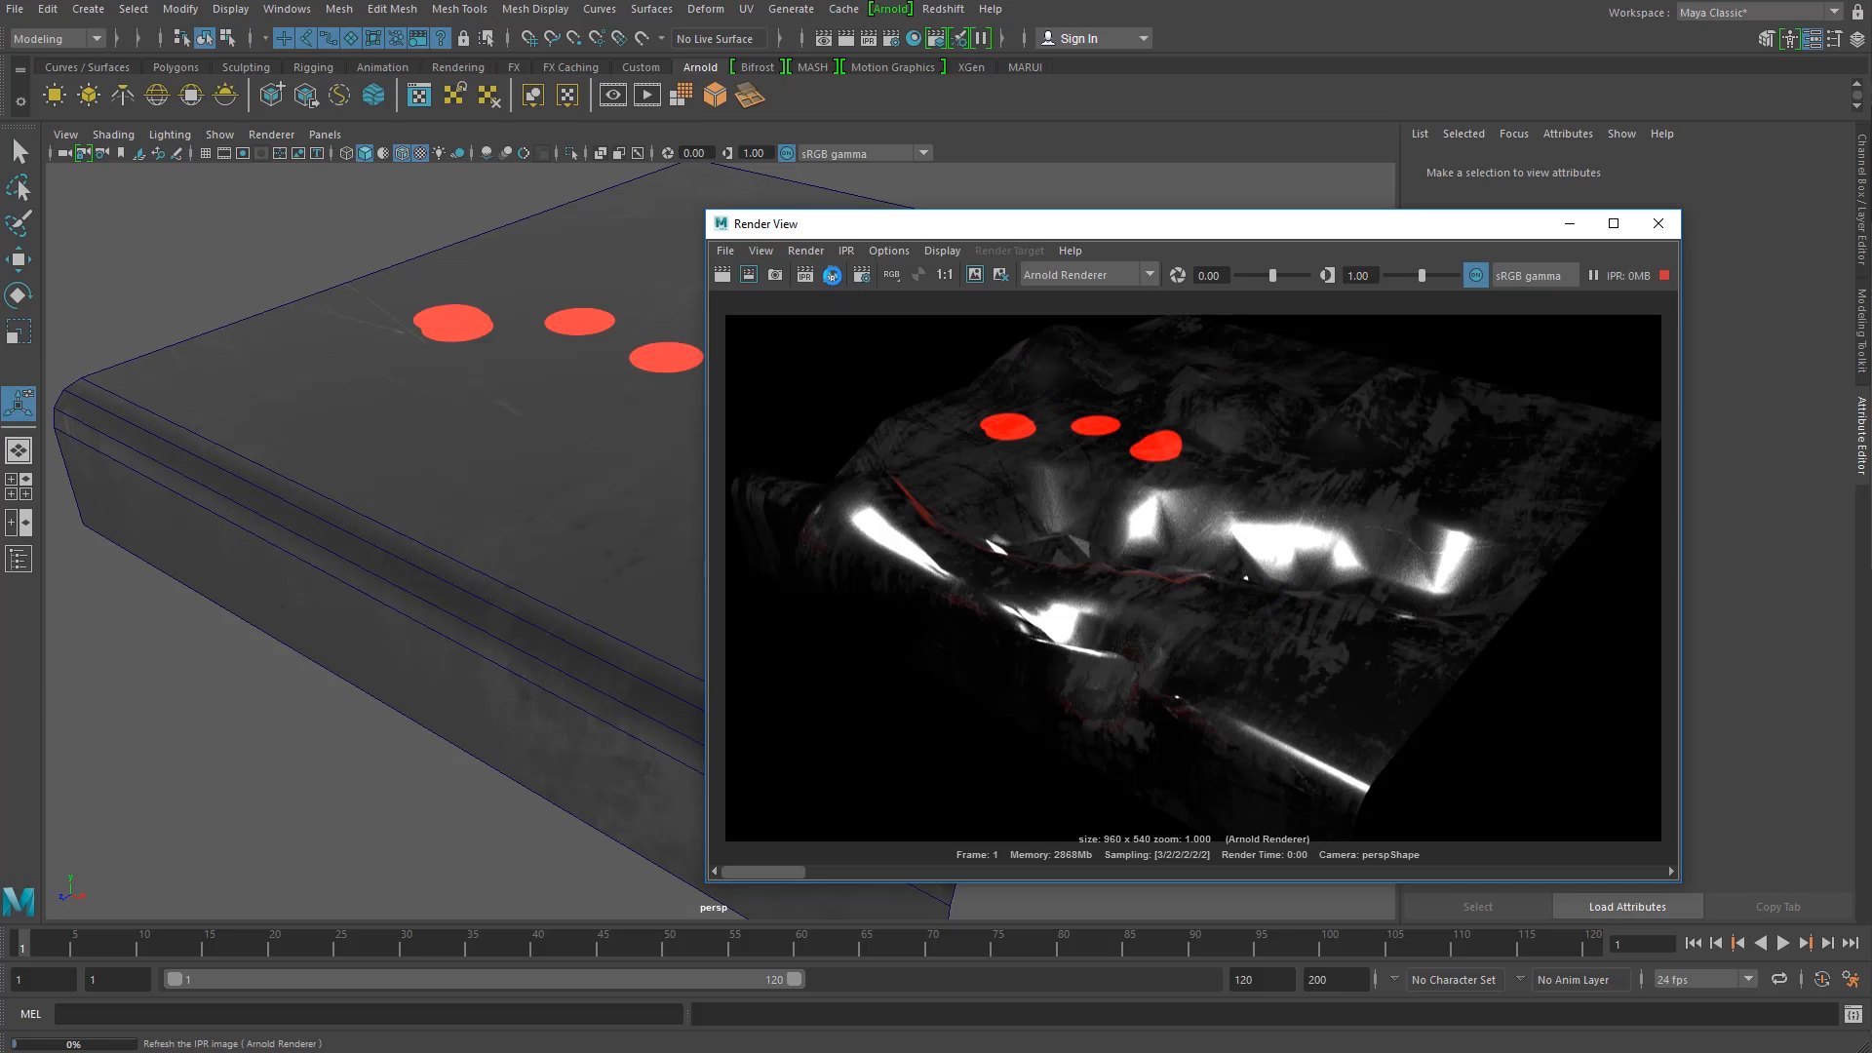
pyautogui.click(832, 275)
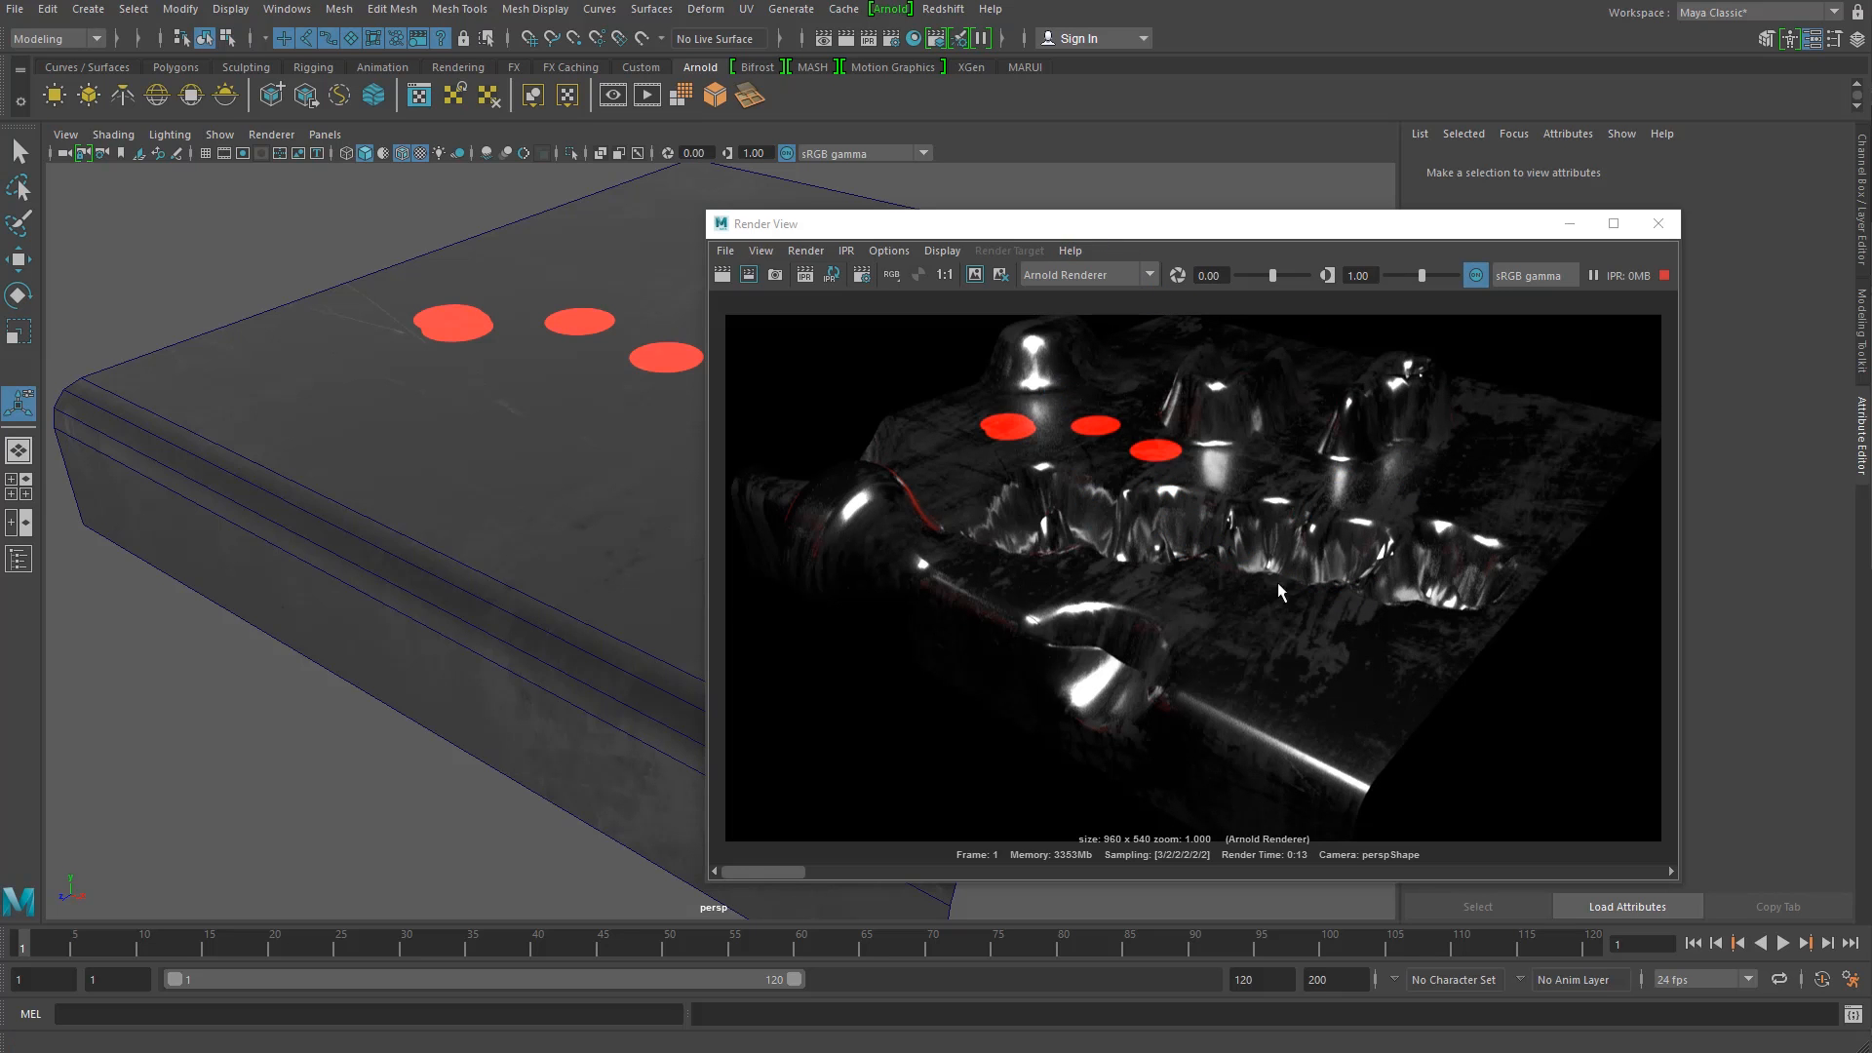
pyautogui.click(1593, 275)
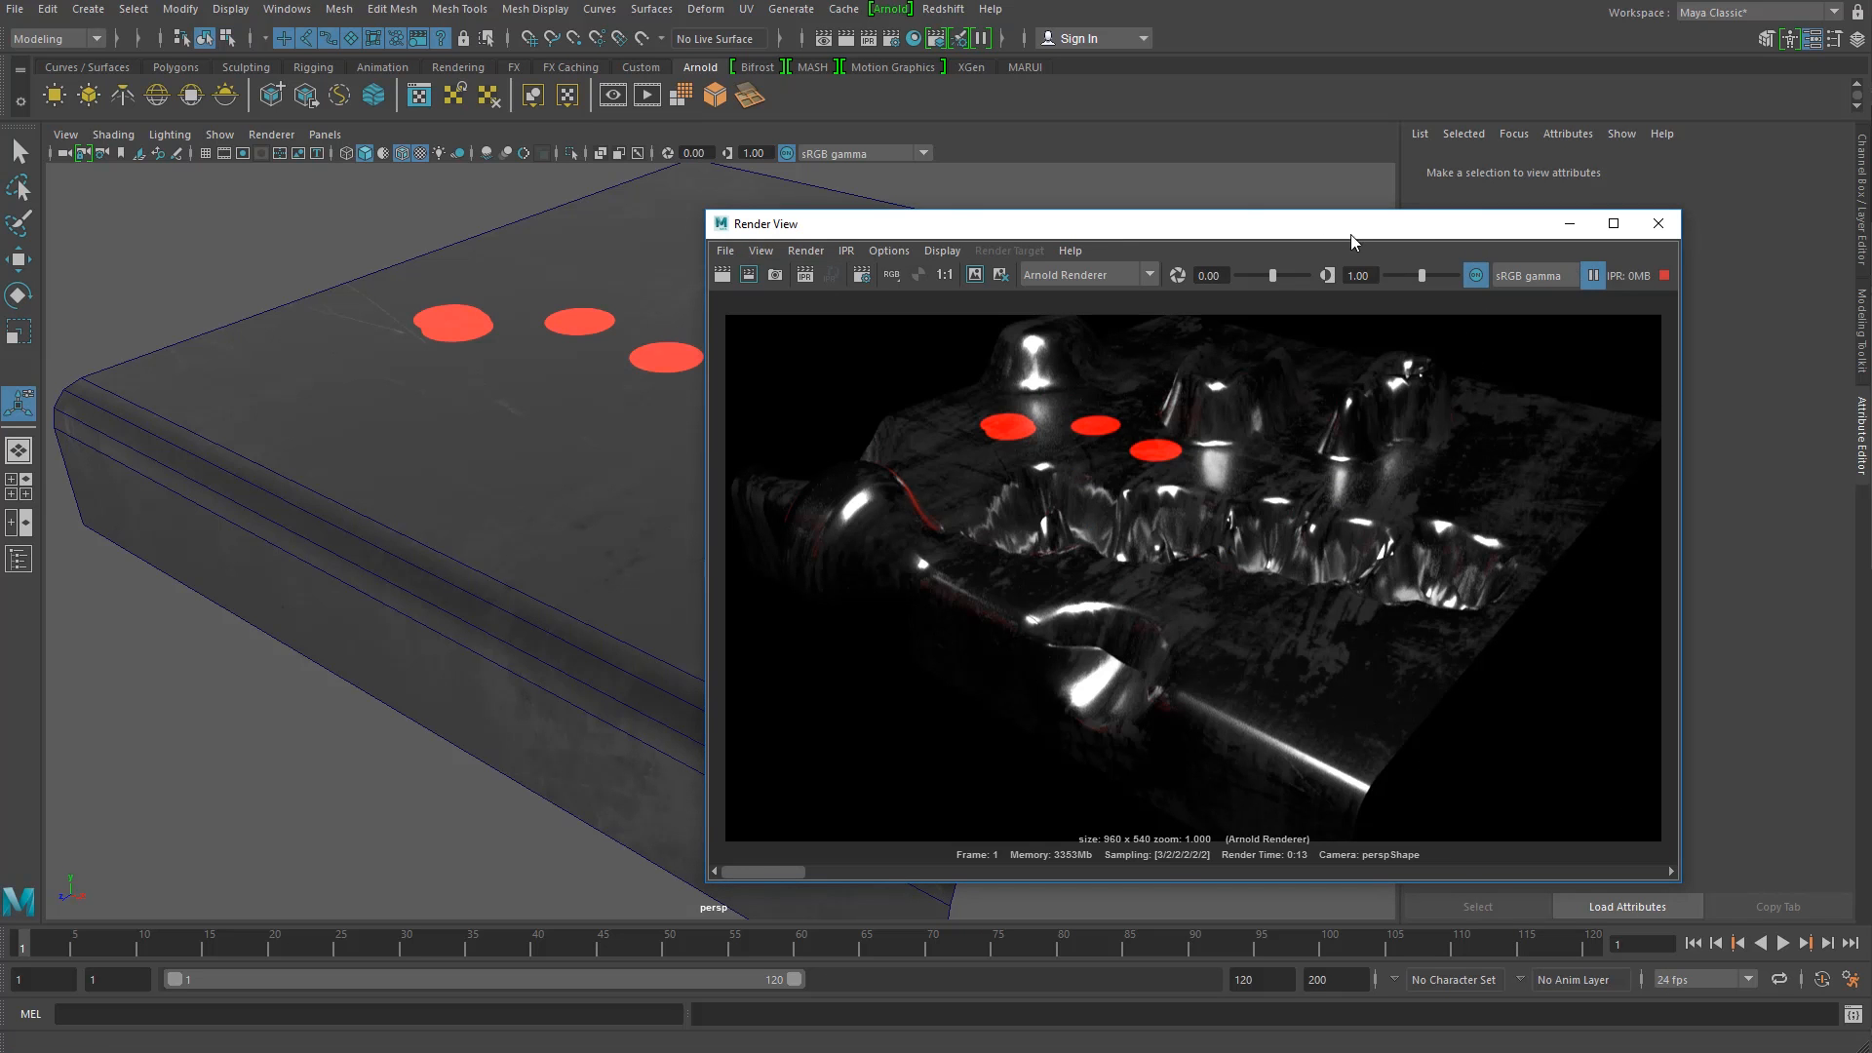
# Step: Move the Render View aside, bring Hypershade into view and graph the network of aiStandardSurface1
pyautogui.moveTo(1289, 227); pyautogui.dragTo(1871, 356)
pyautogui.click(1135, 372)
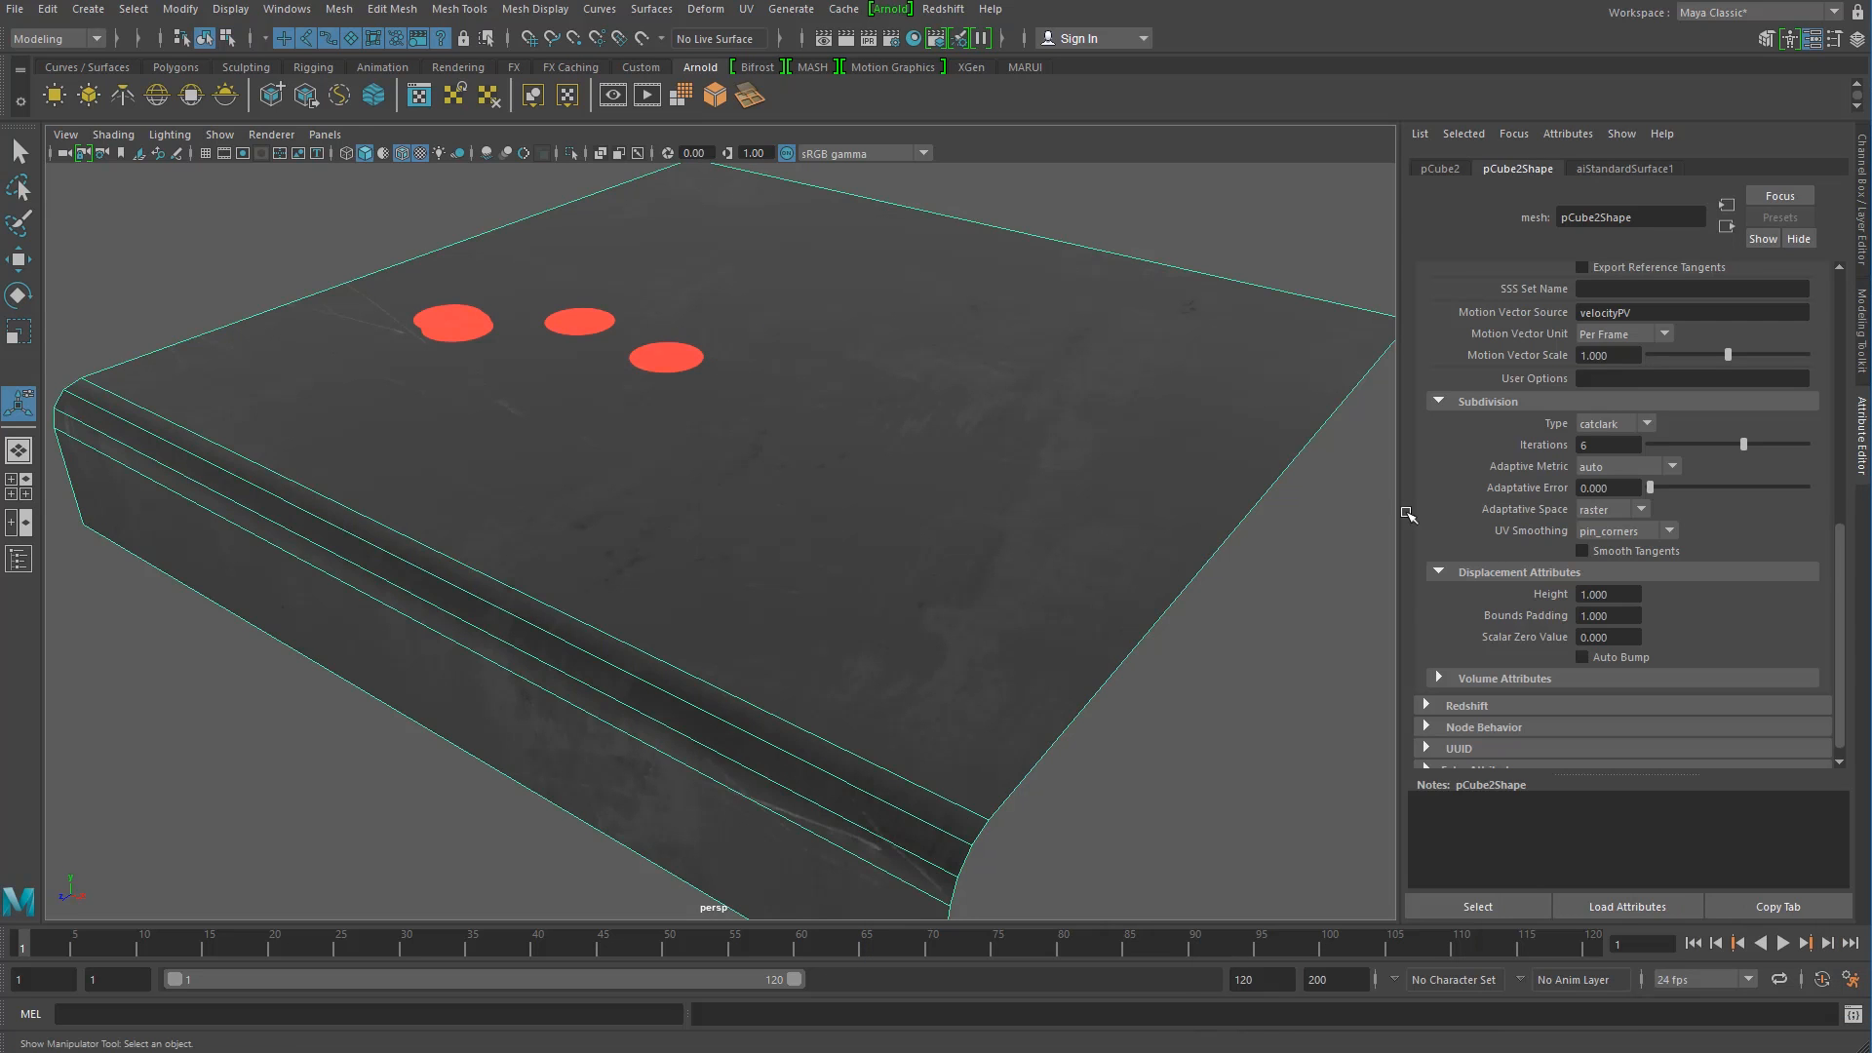
pyautogui.moveTo(1871, 546); pyautogui.dragTo(975, 71)
pyautogui.scroll(-2, 1084, 817)
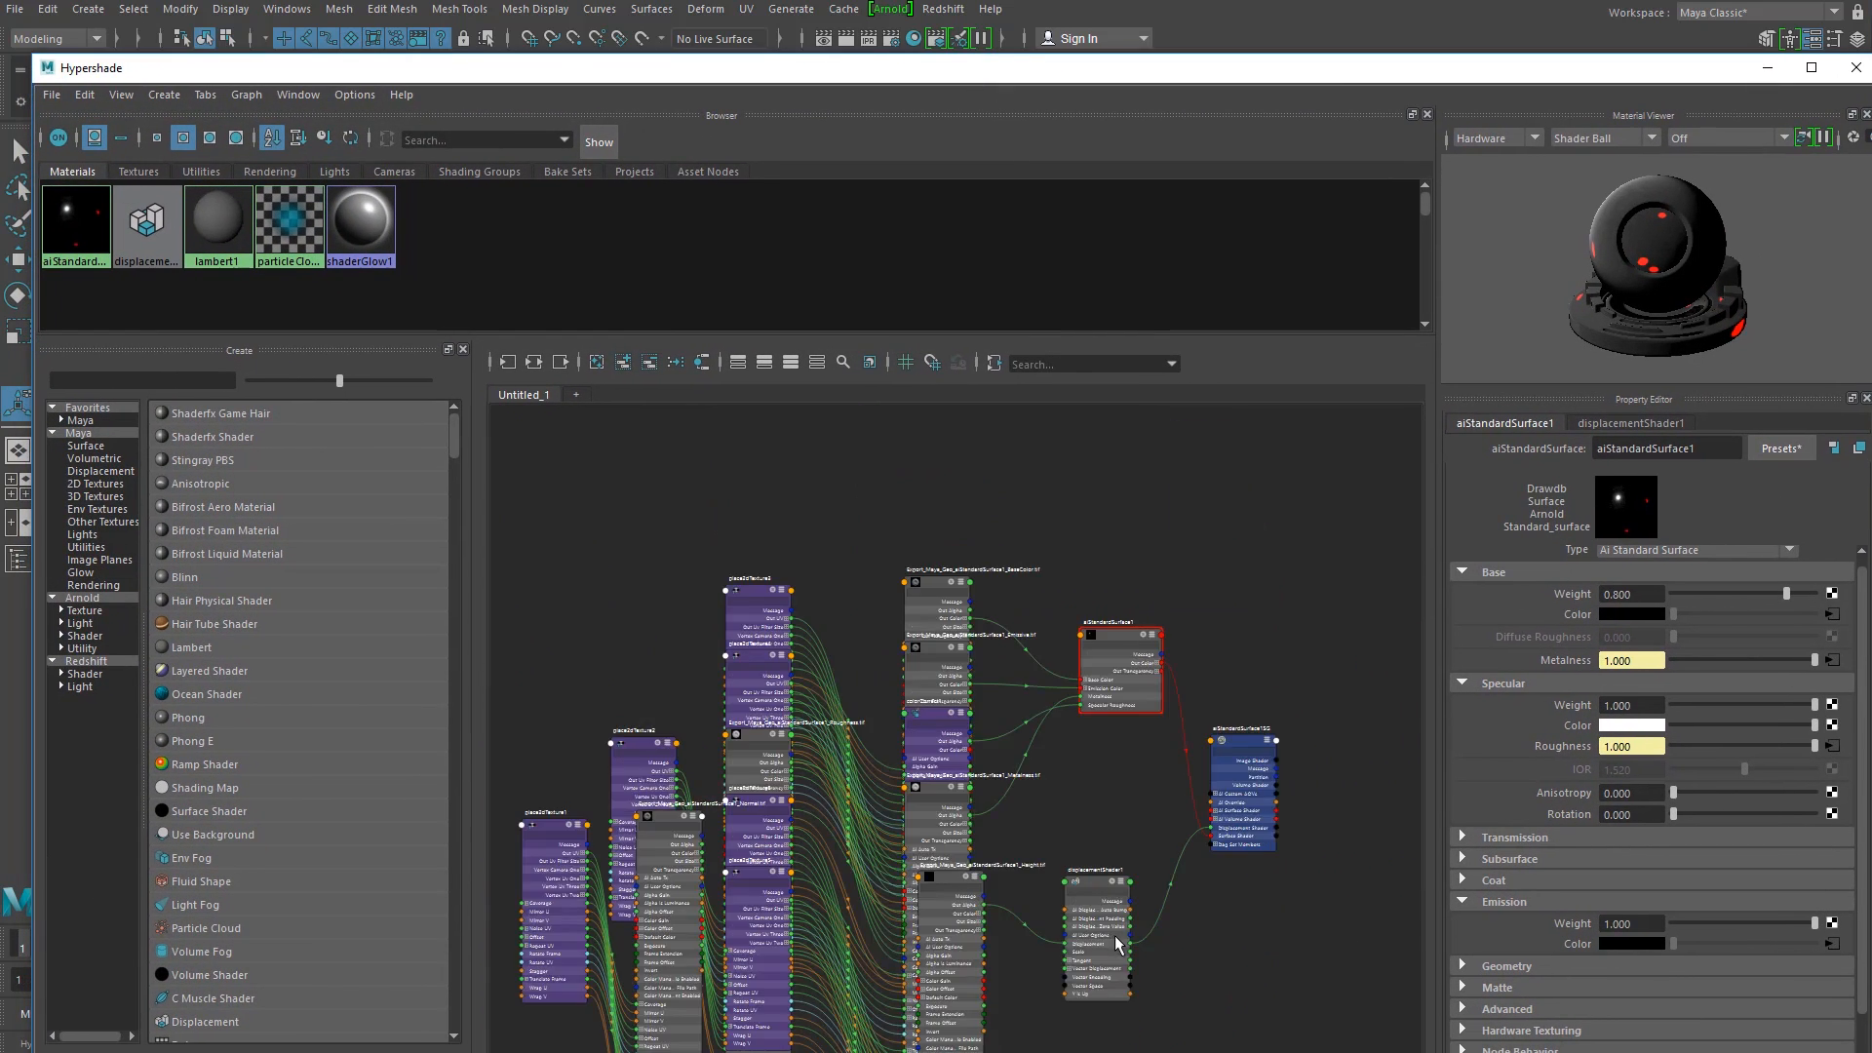
pyautogui.scroll(1, 1116, 944)
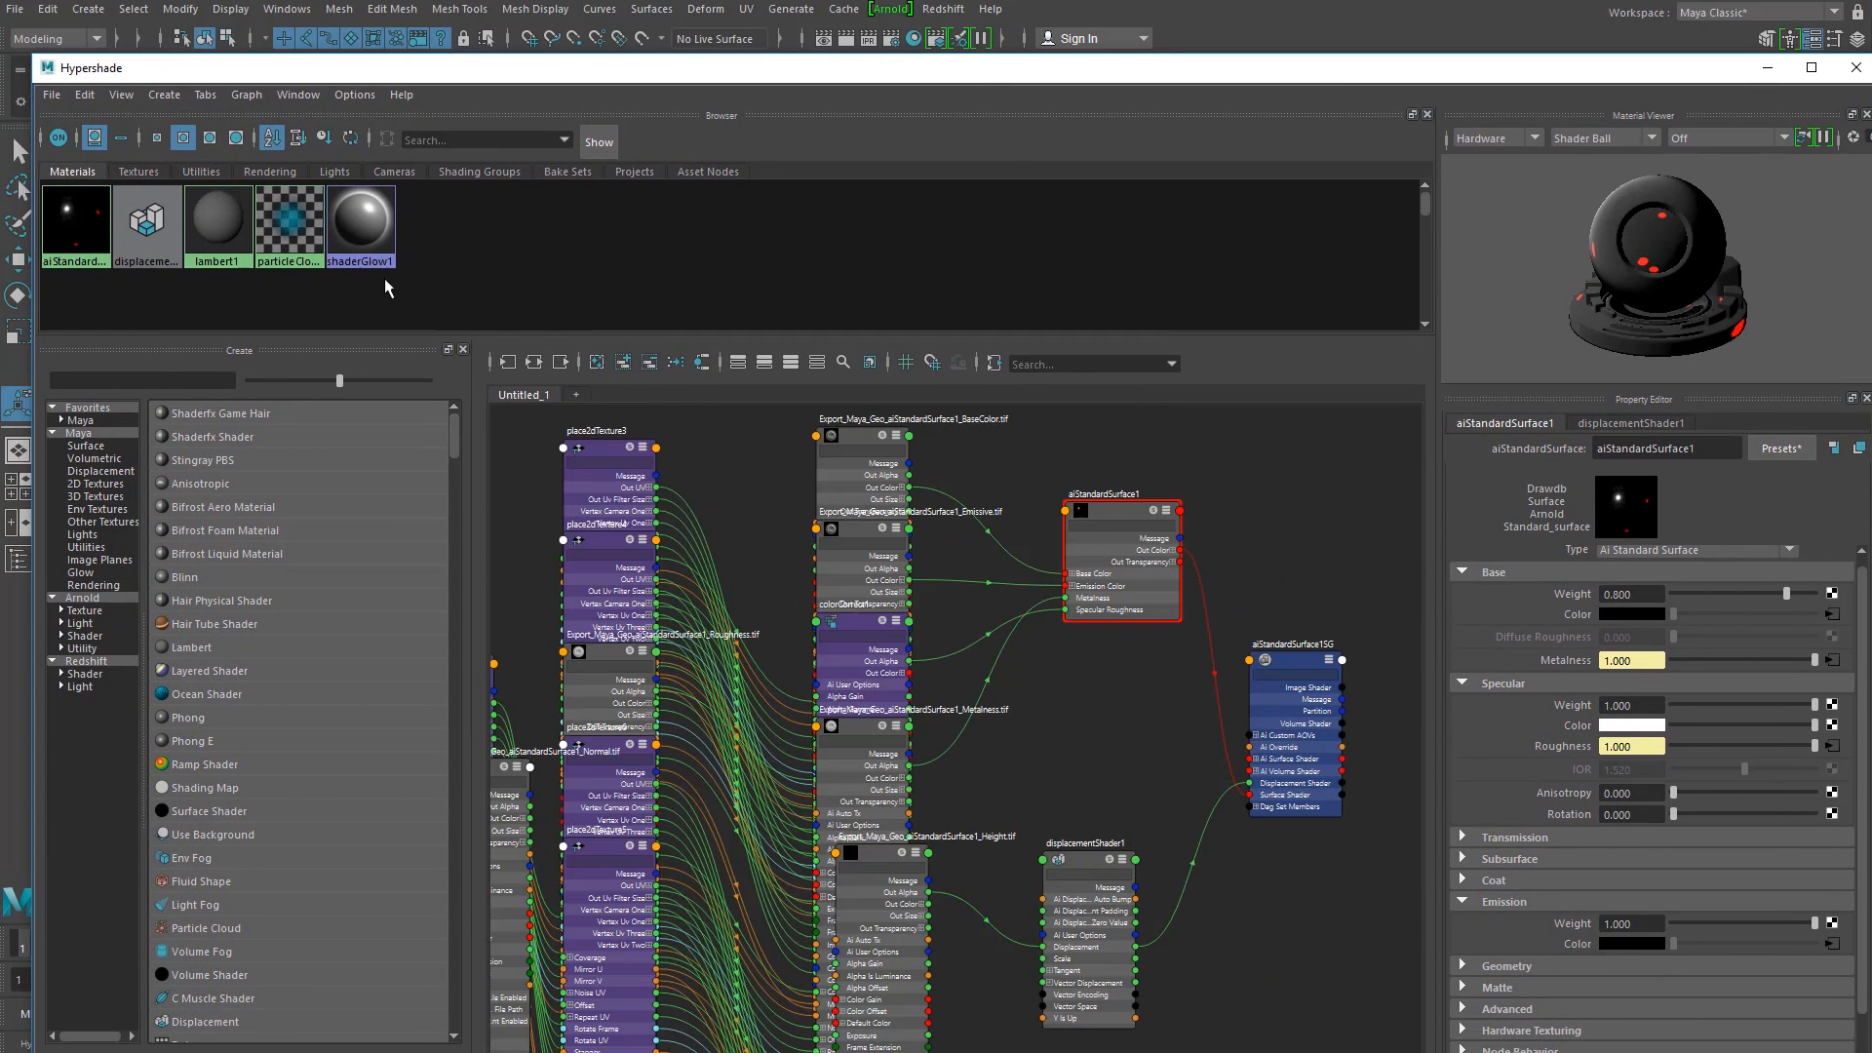
pyautogui.rightClick(147, 229)
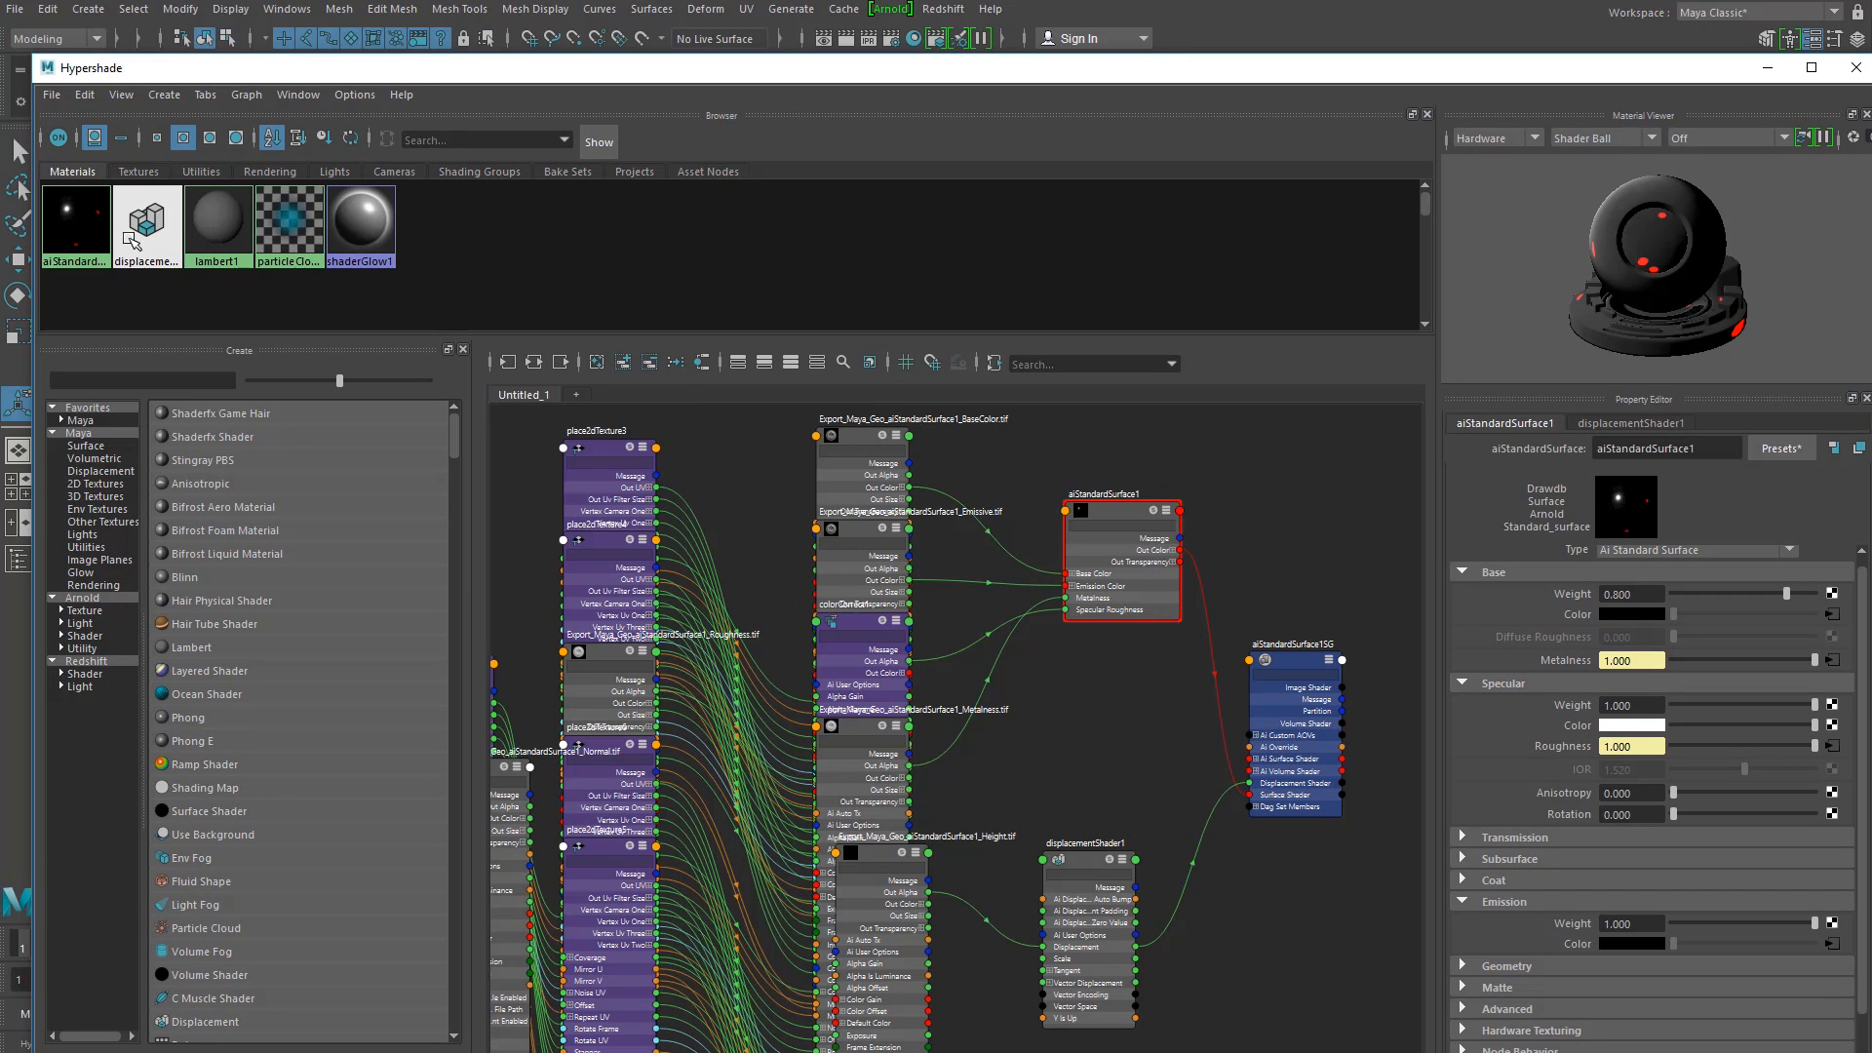
pyautogui.moveTo(77, 230); pyautogui.dragTo(77, 262, button='right')
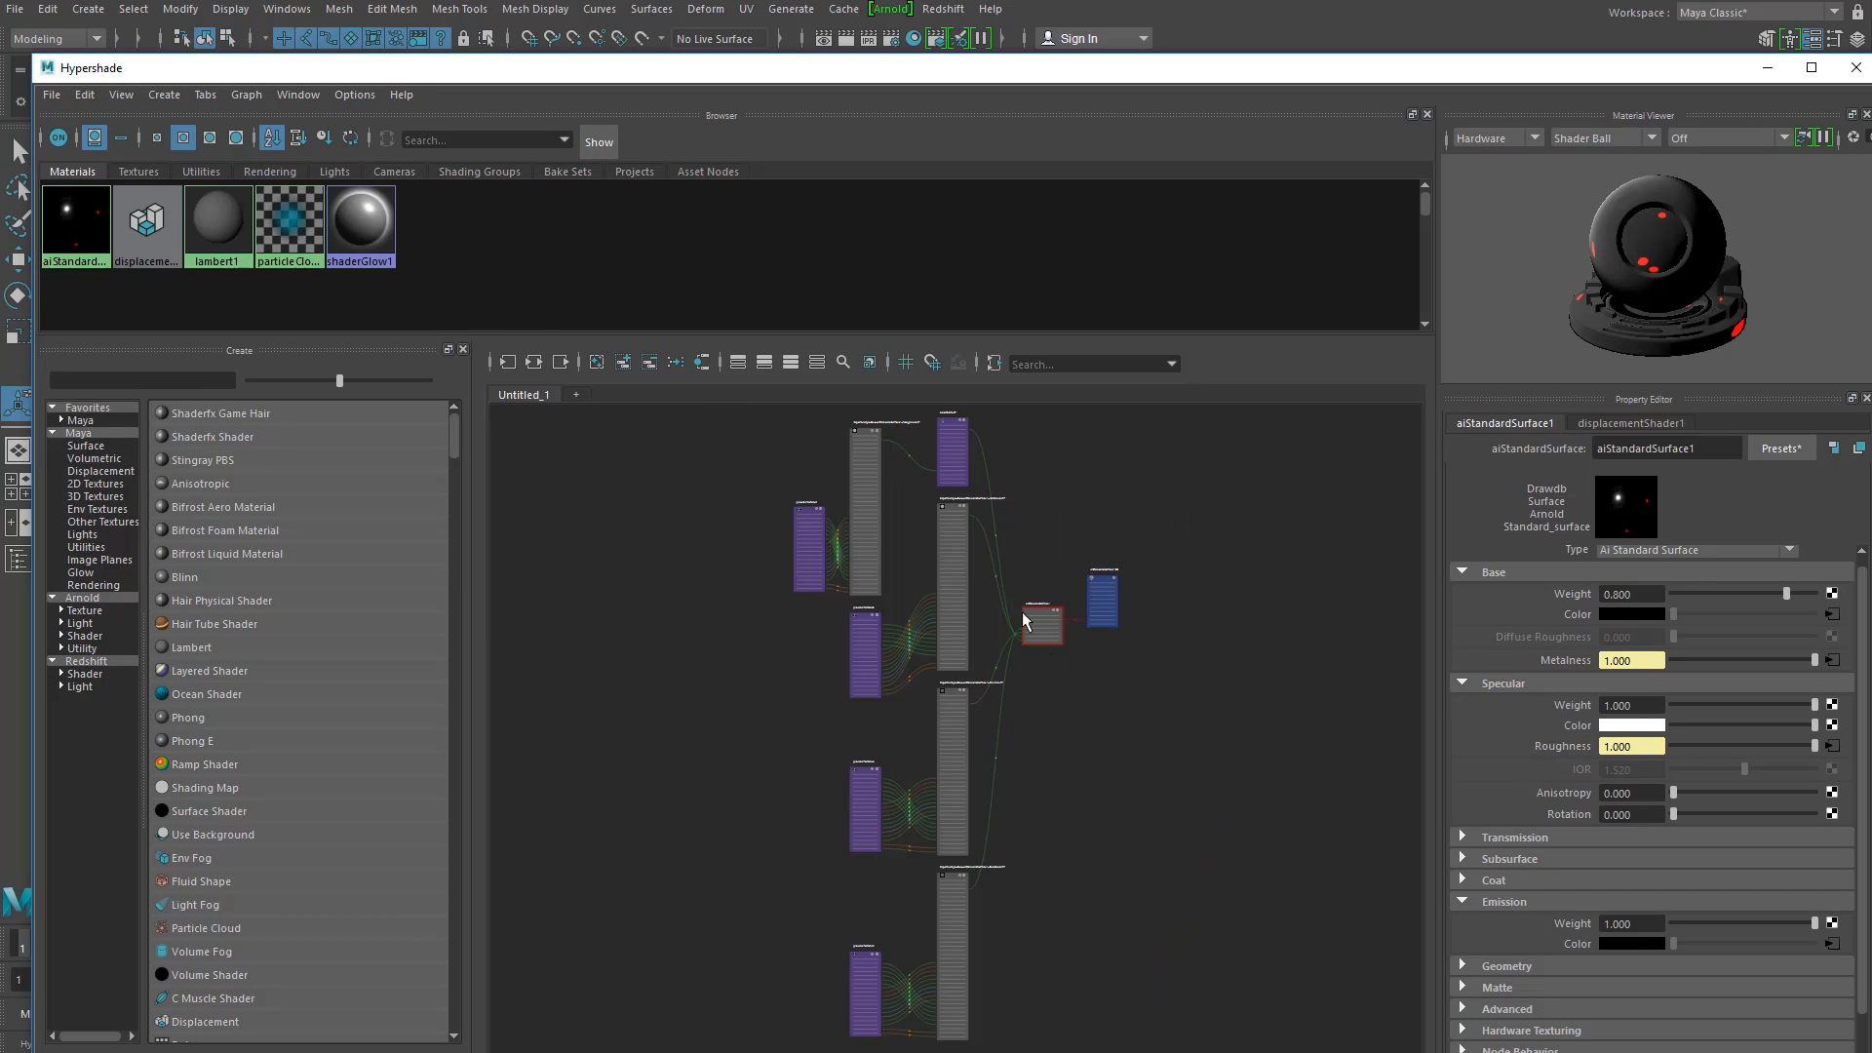
# Step: Compare the simple, connected and full attribute displays of the nodes in the material graph
pyautogui.keyDown('alt'); pyautogui.moveTo(889, 646); pyautogui.dragTo(834, 863, button='middle'); pyautogui.keyUp('alt')
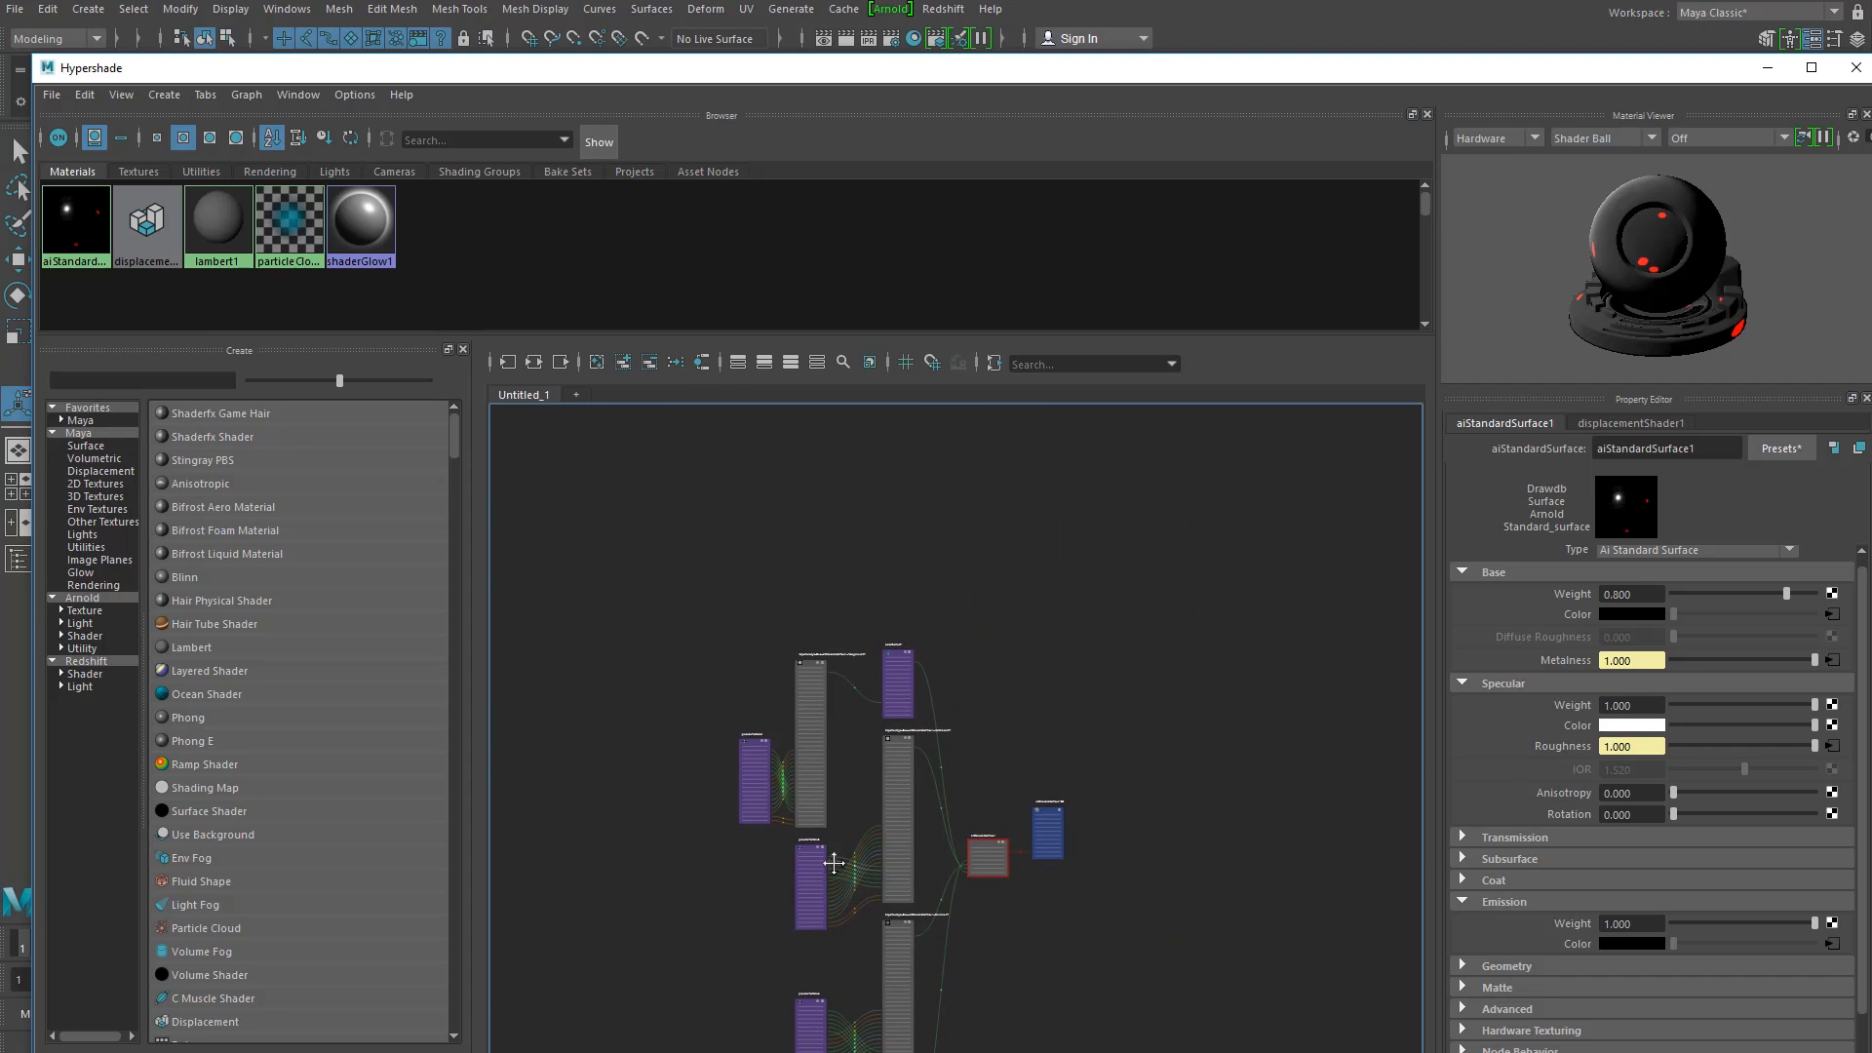
pyautogui.press('1')
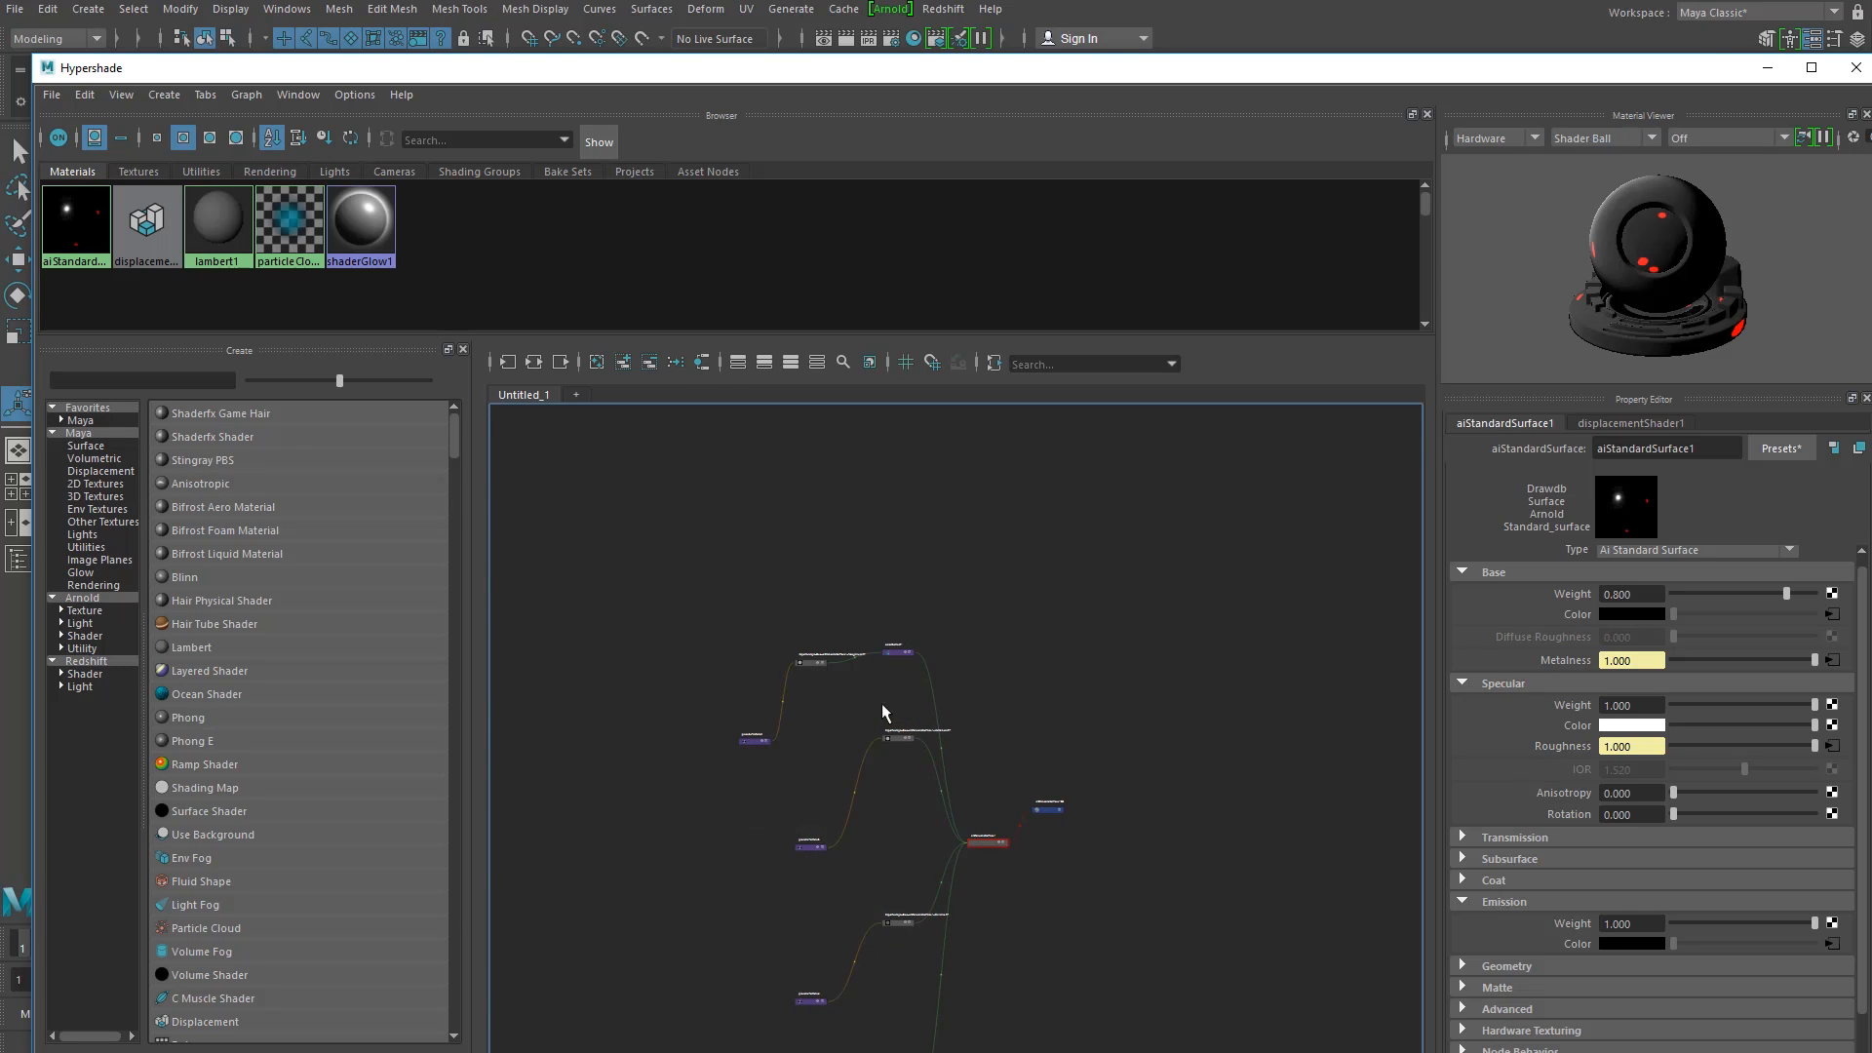
pyautogui.scroll(5, 933, 761)
pyautogui.keyDown('alt'); pyautogui.moveTo(868, 826); pyautogui.dragTo(845, 704, button='middle'); pyautogui.keyUp('alt')
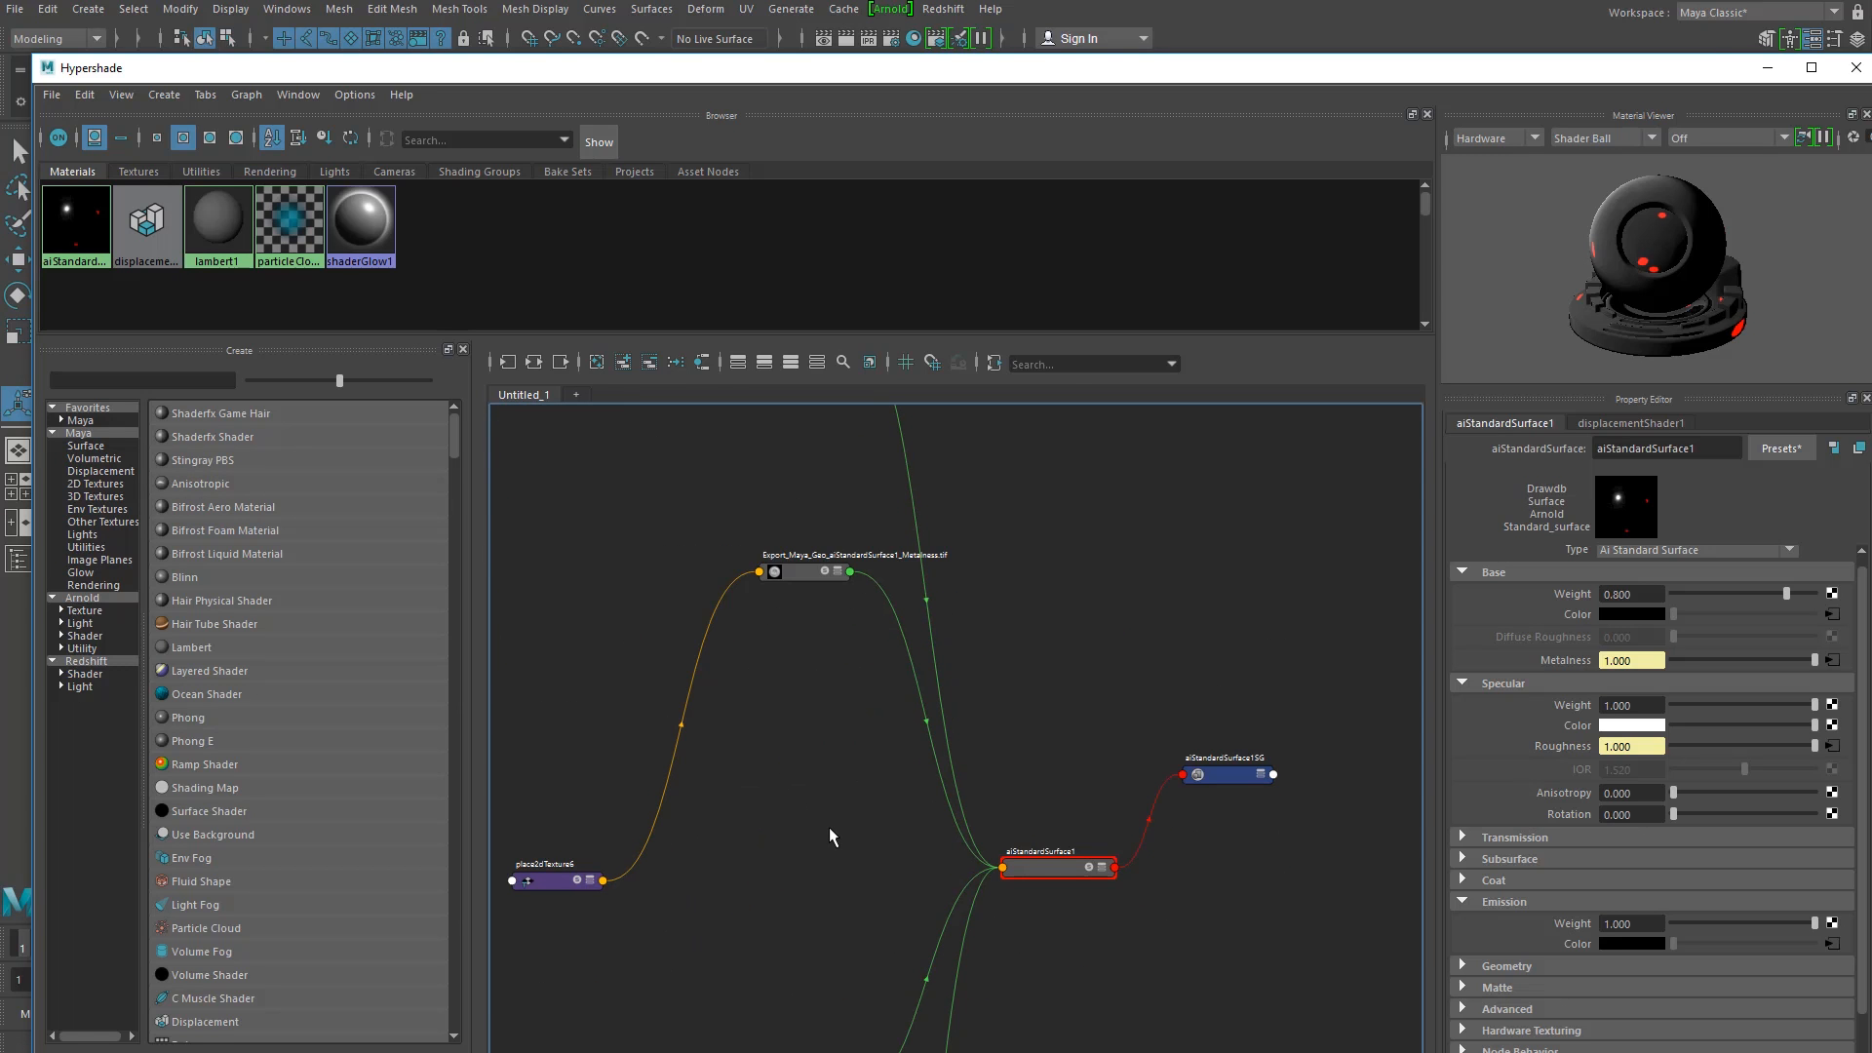
pyautogui.press('2')
pyautogui.press('1')
pyautogui.press('3')
pyautogui.press('2')
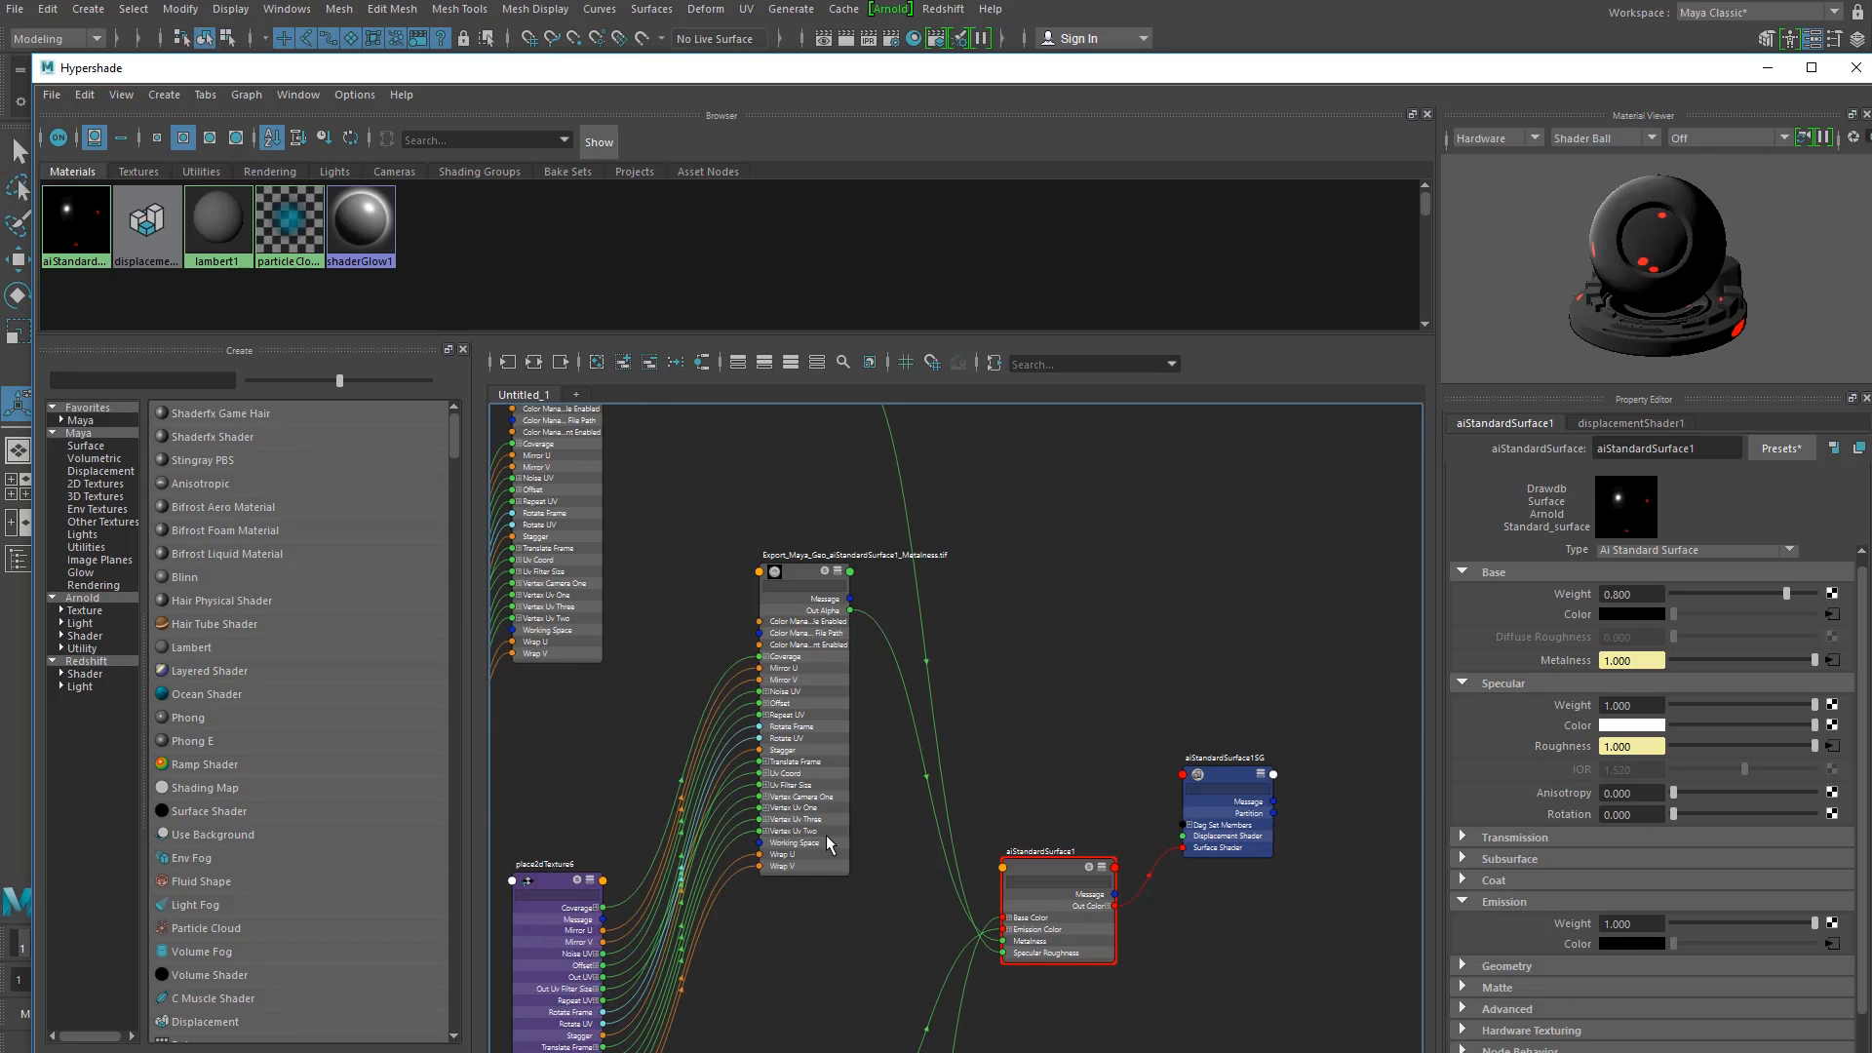
pyautogui.press('1')
# Step: Cycle the node display modes across the whole graph and leave the nodes in full attribute mode
pyautogui.scroll(4, 1035, 856)
pyautogui.scroll(-4, 1036, 856)
pyautogui.press('3')
pyautogui.scroll(-4, 853, 869)
pyautogui.scroll(-2, 852, 868)
pyautogui.press('3')
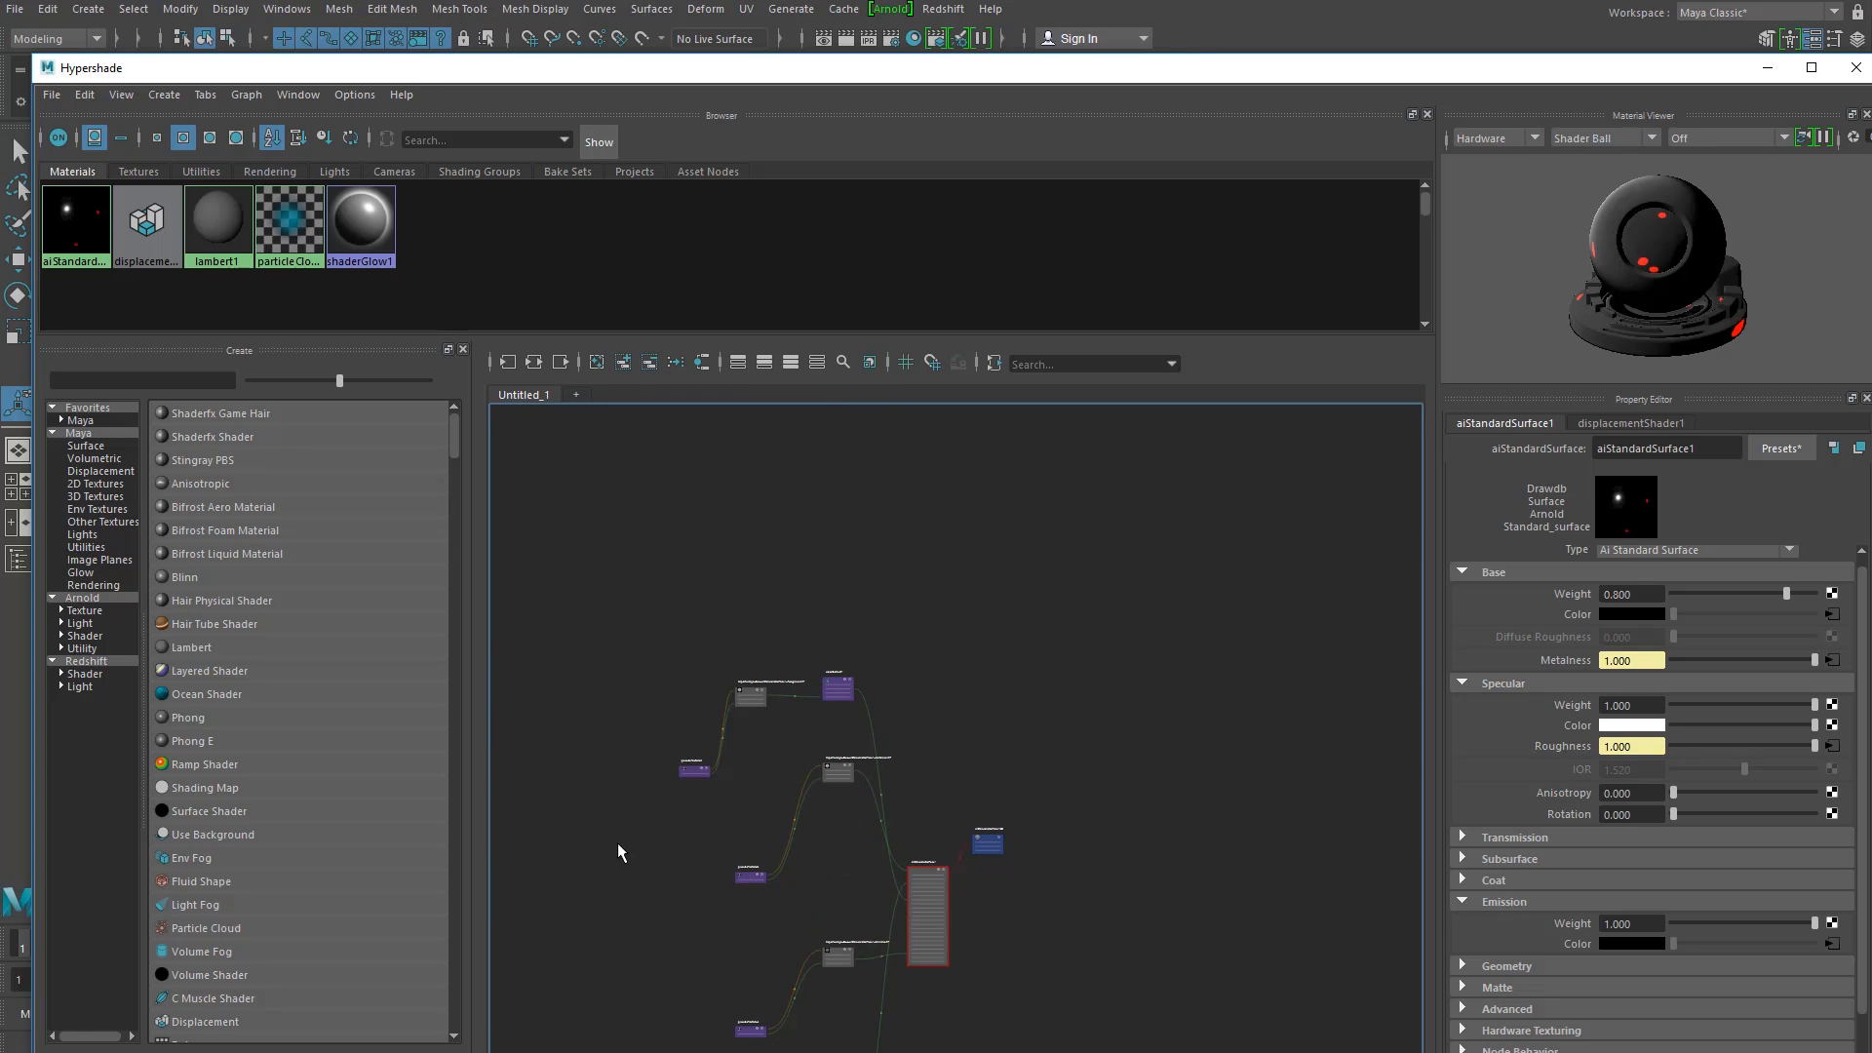
pyautogui.scroll(4, 870, 873)
pyautogui.scroll(-2, 886, 853)
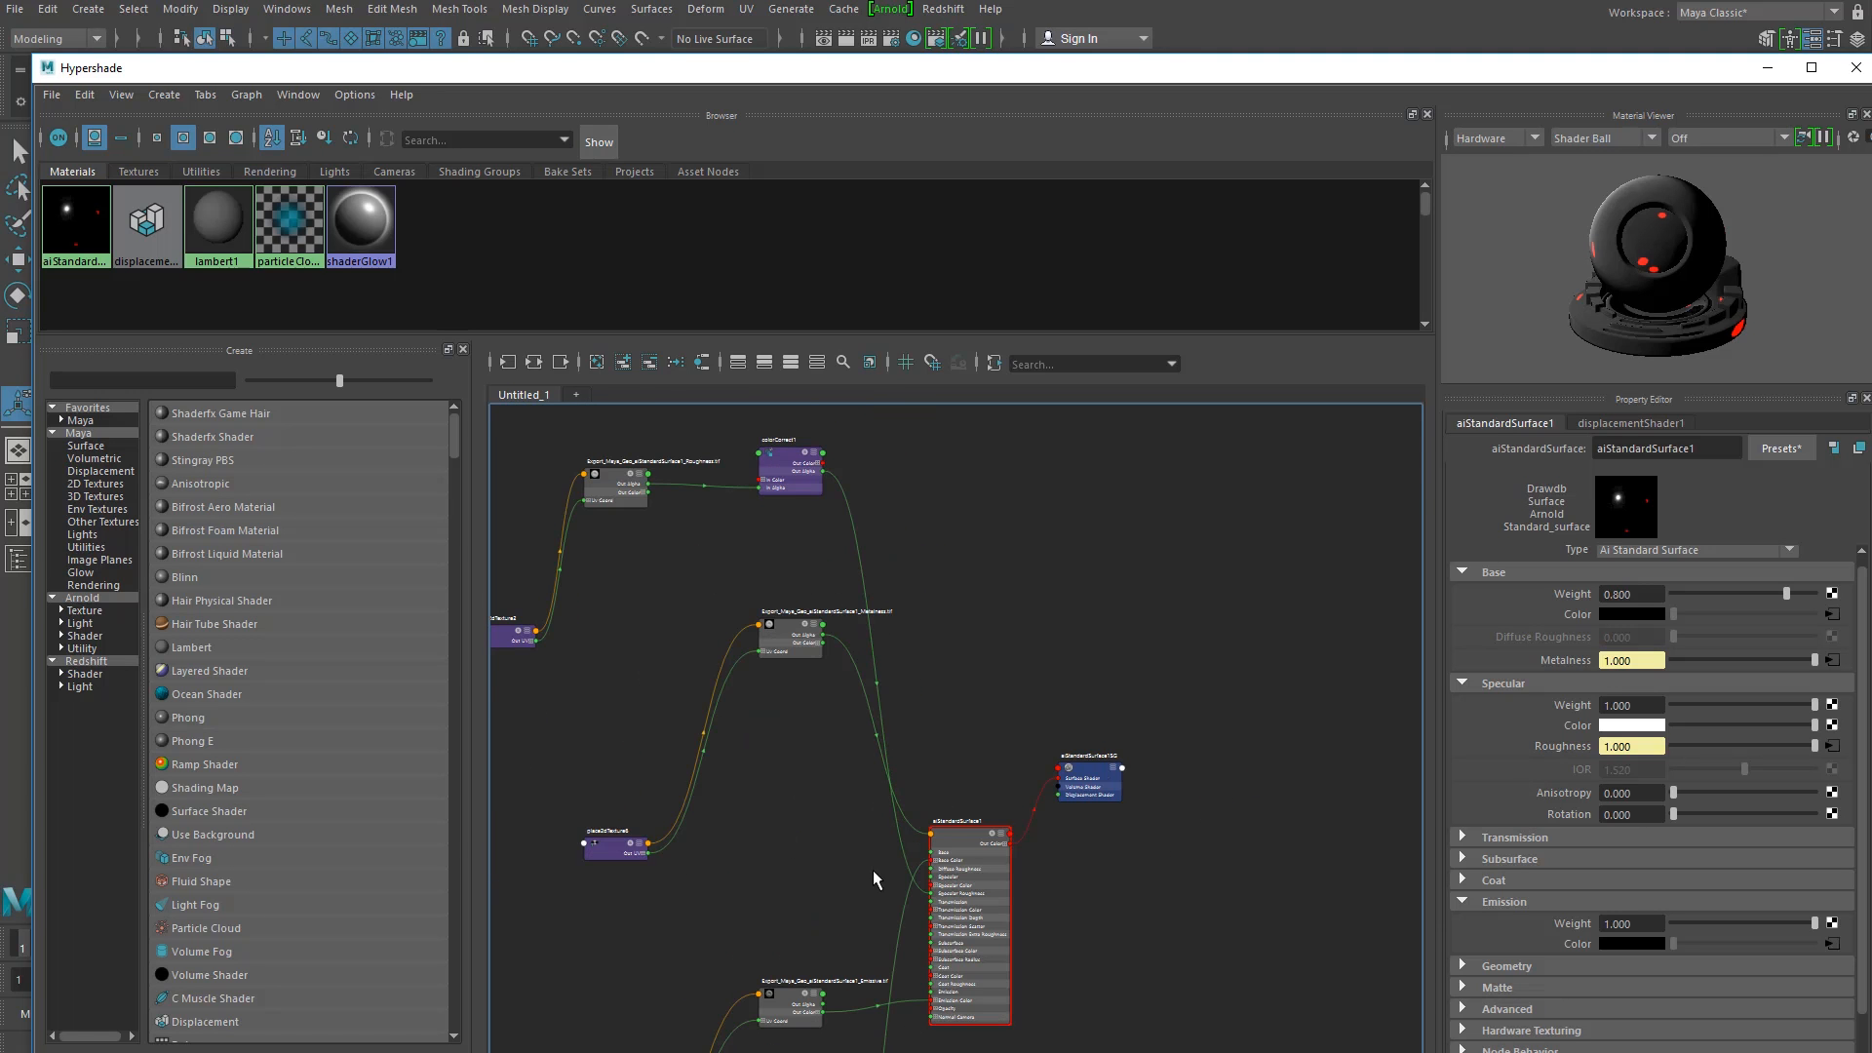
pyautogui.press('2')
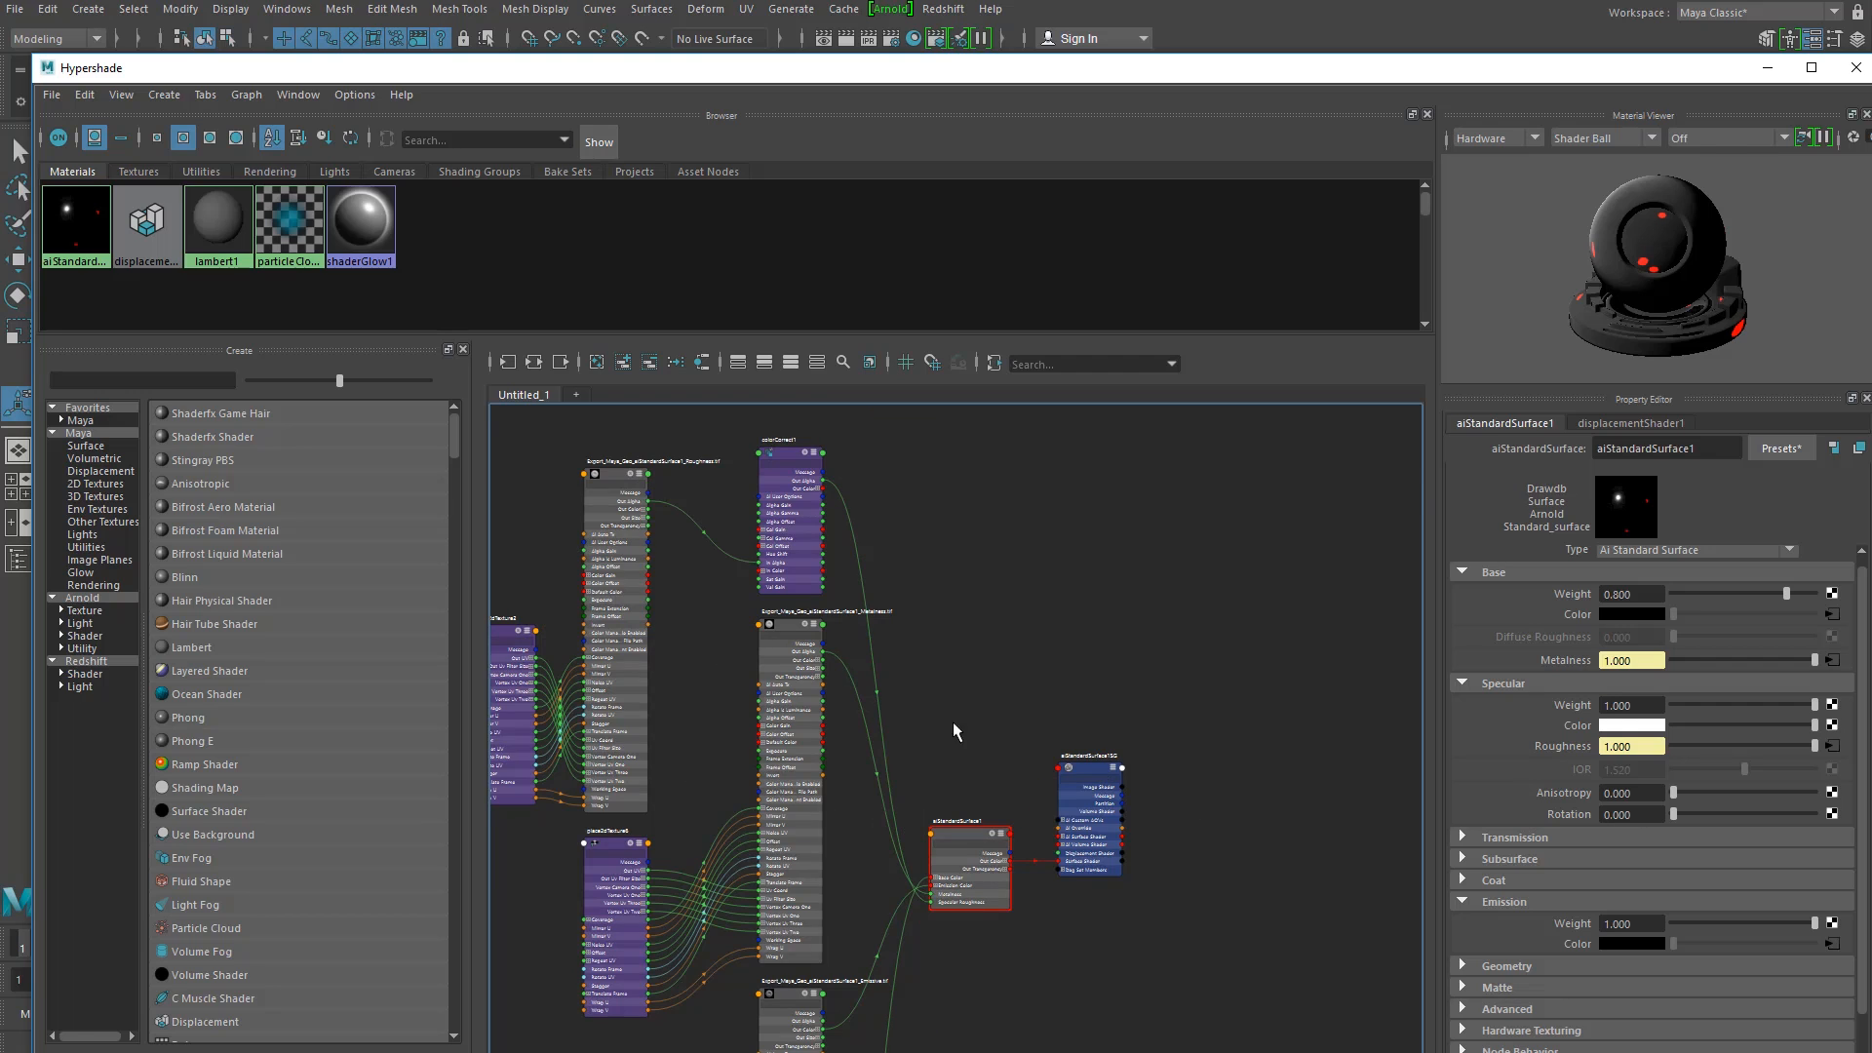
pyautogui.press('3')
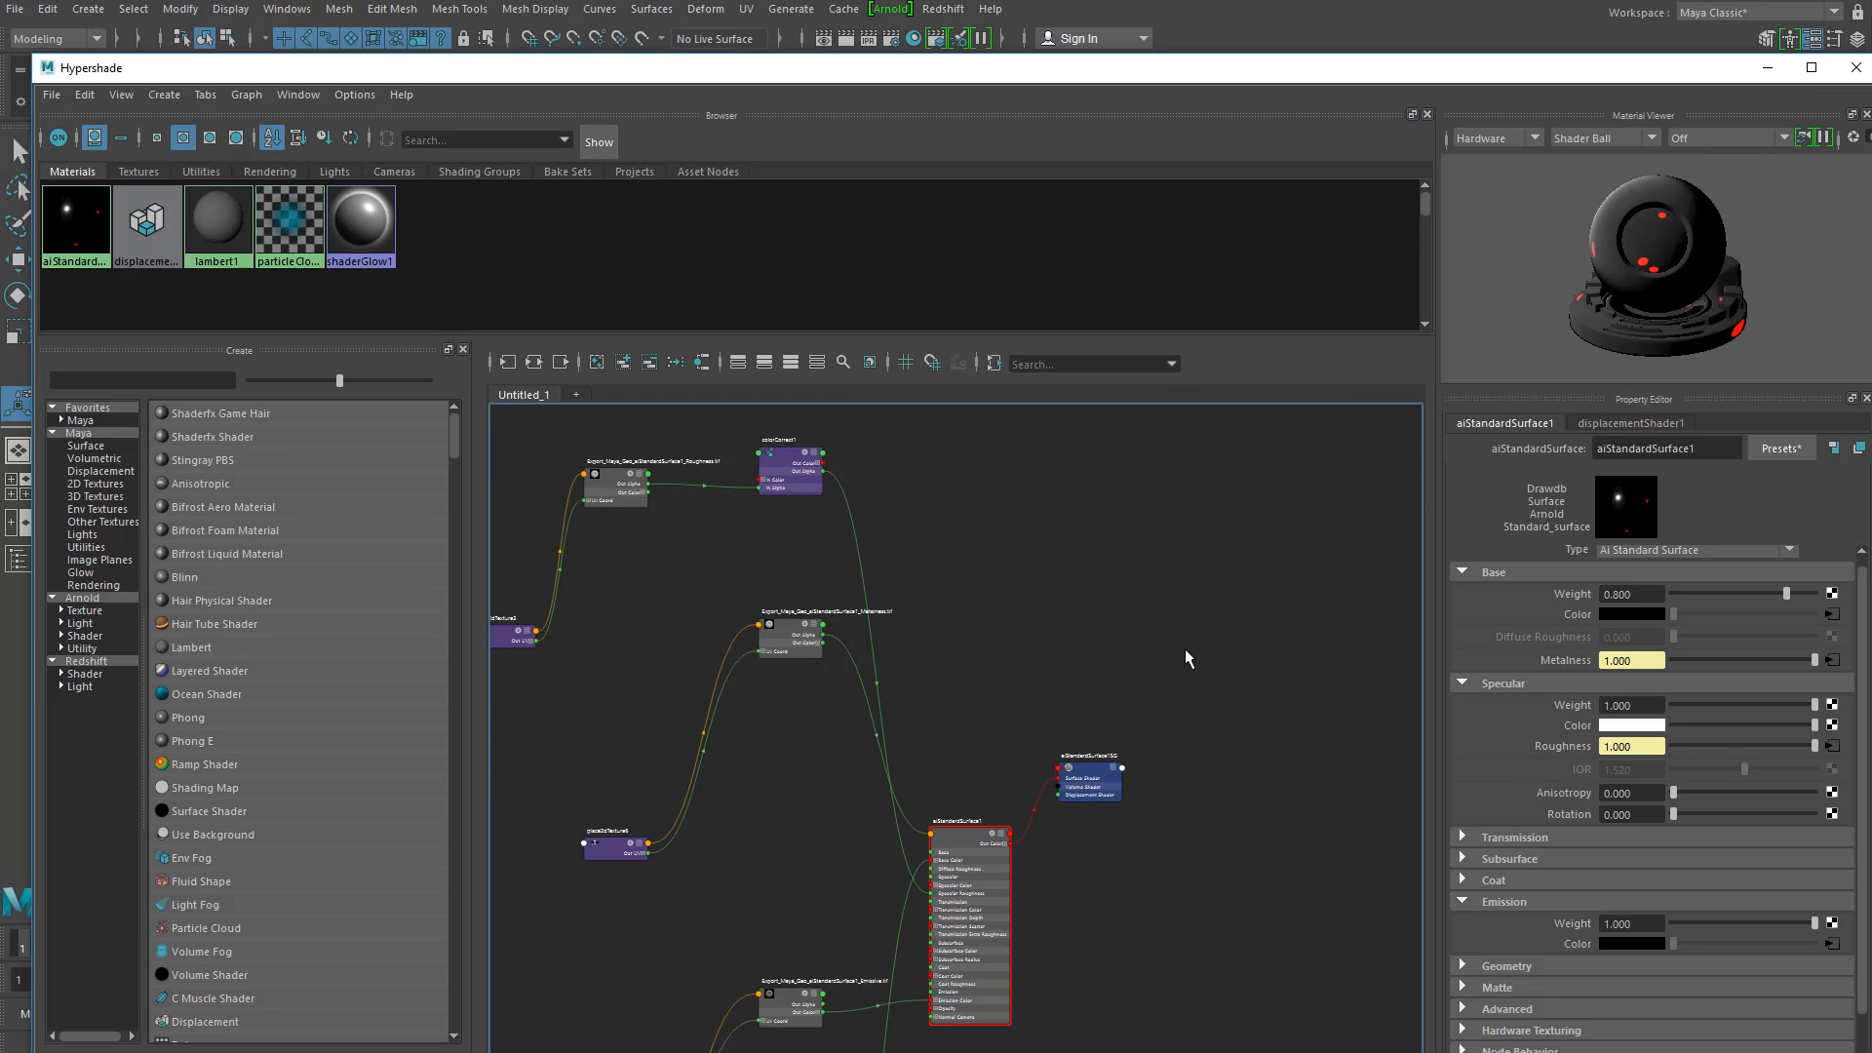
pyautogui.press('1')
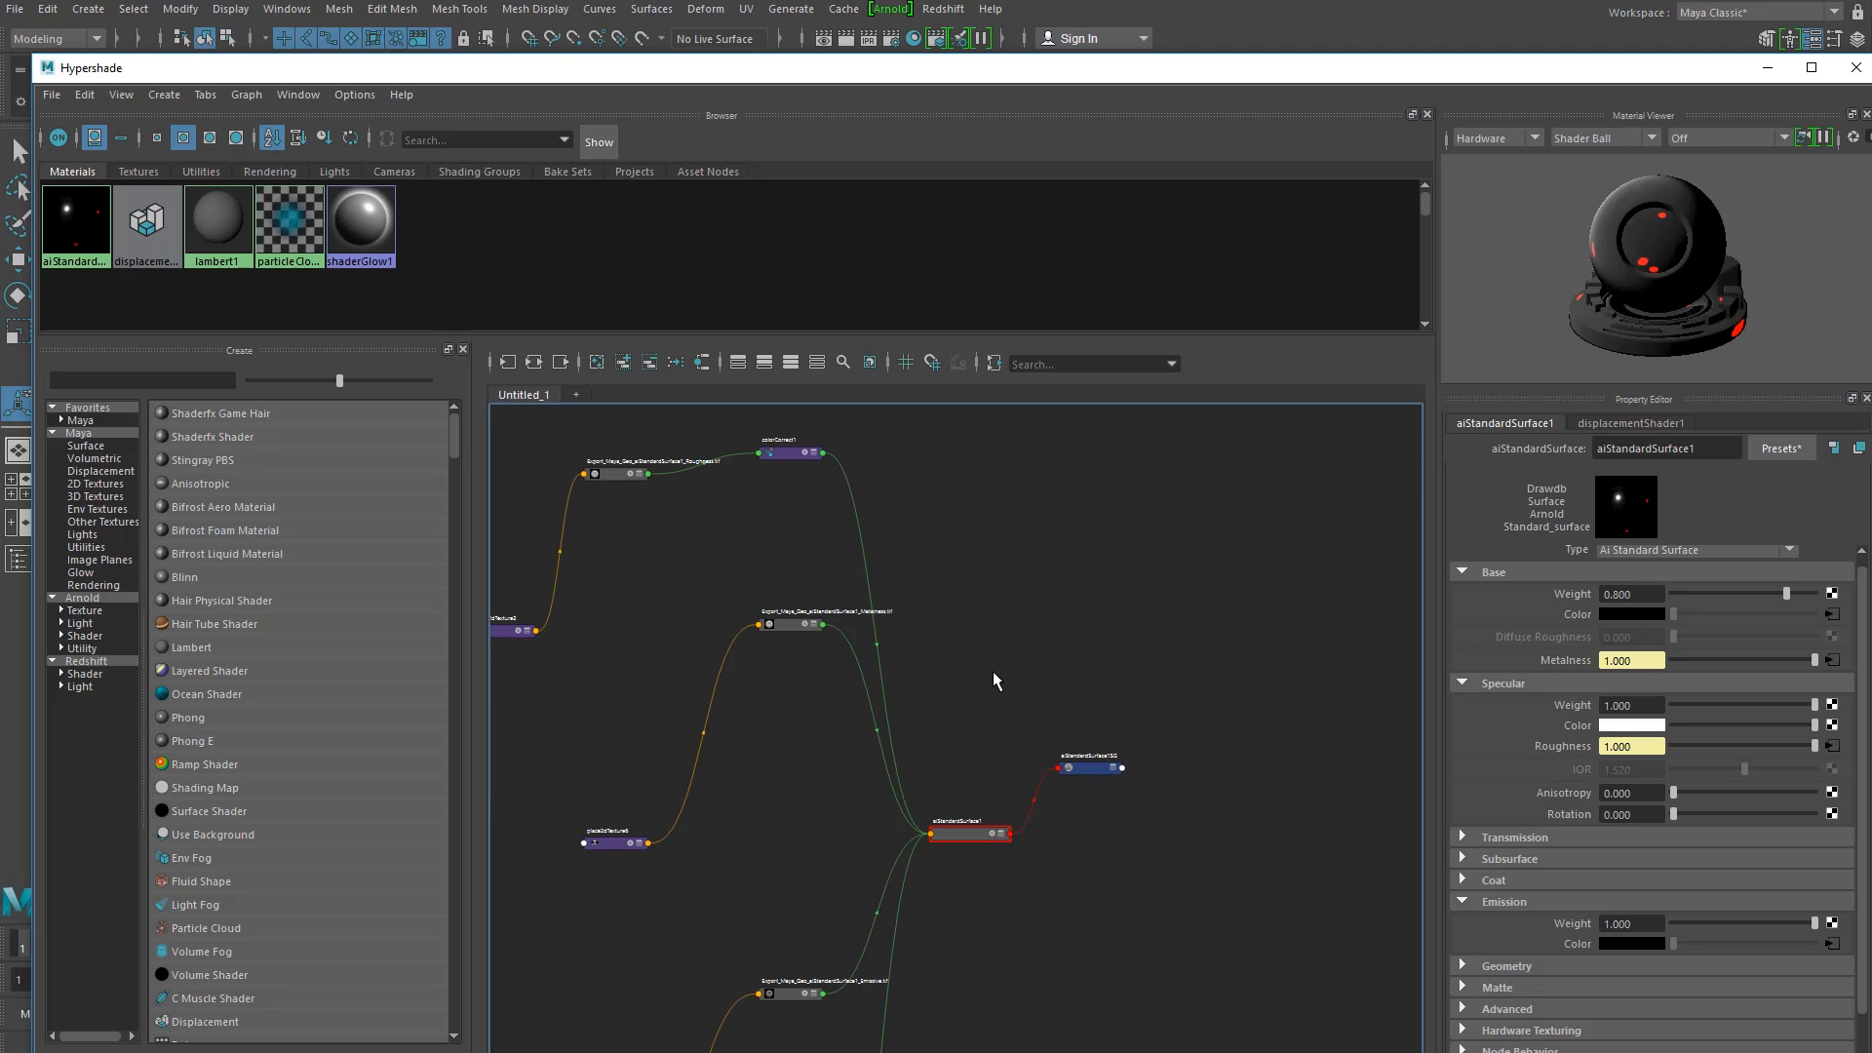
pyautogui.press('3')
# Step: Regraph the input and output connections of aiStandardSurface1 to tidy the layout and frame its texture connections
pyautogui.keyDown('alt'); pyautogui.moveTo(888, 876); pyautogui.dragTo(891, 782, button='middle'); pyautogui.keyUp('alt')
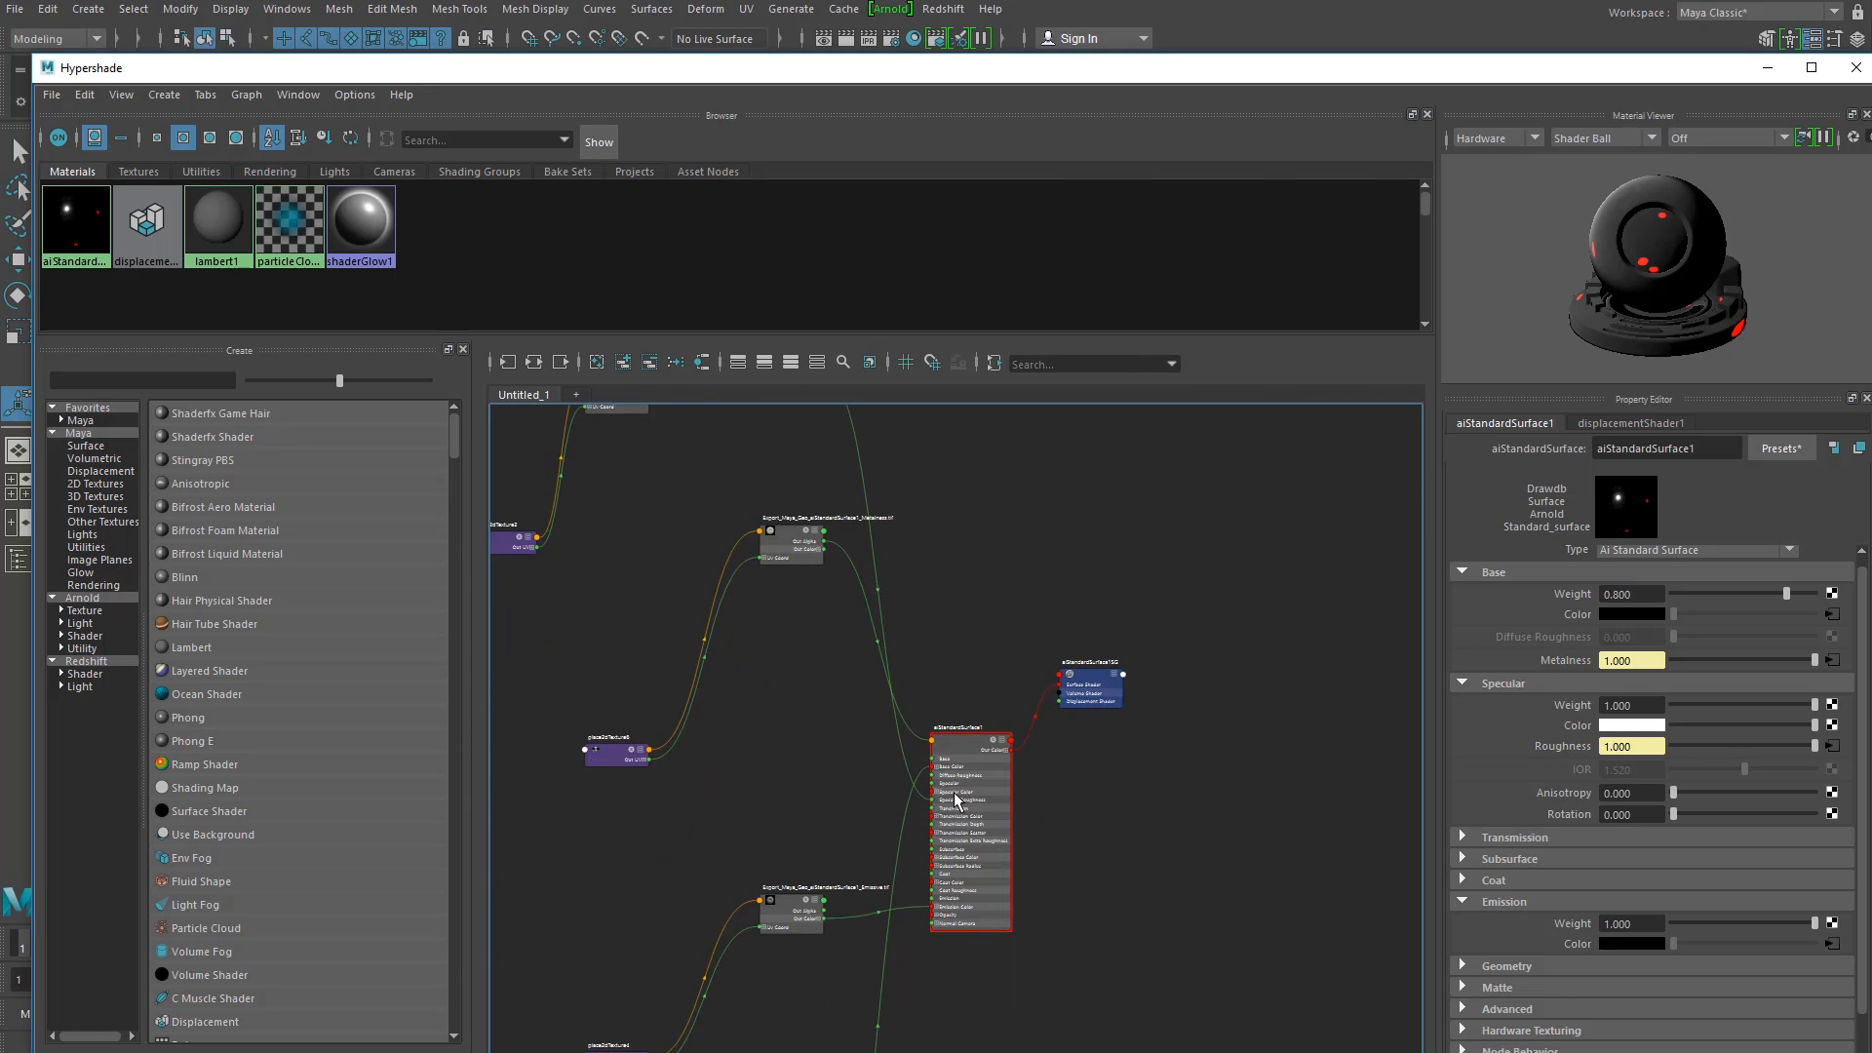
pyautogui.scroll(3, 955, 795)
pyautogui.scroll(-1, 960, 710)
pyautogui.press('a')
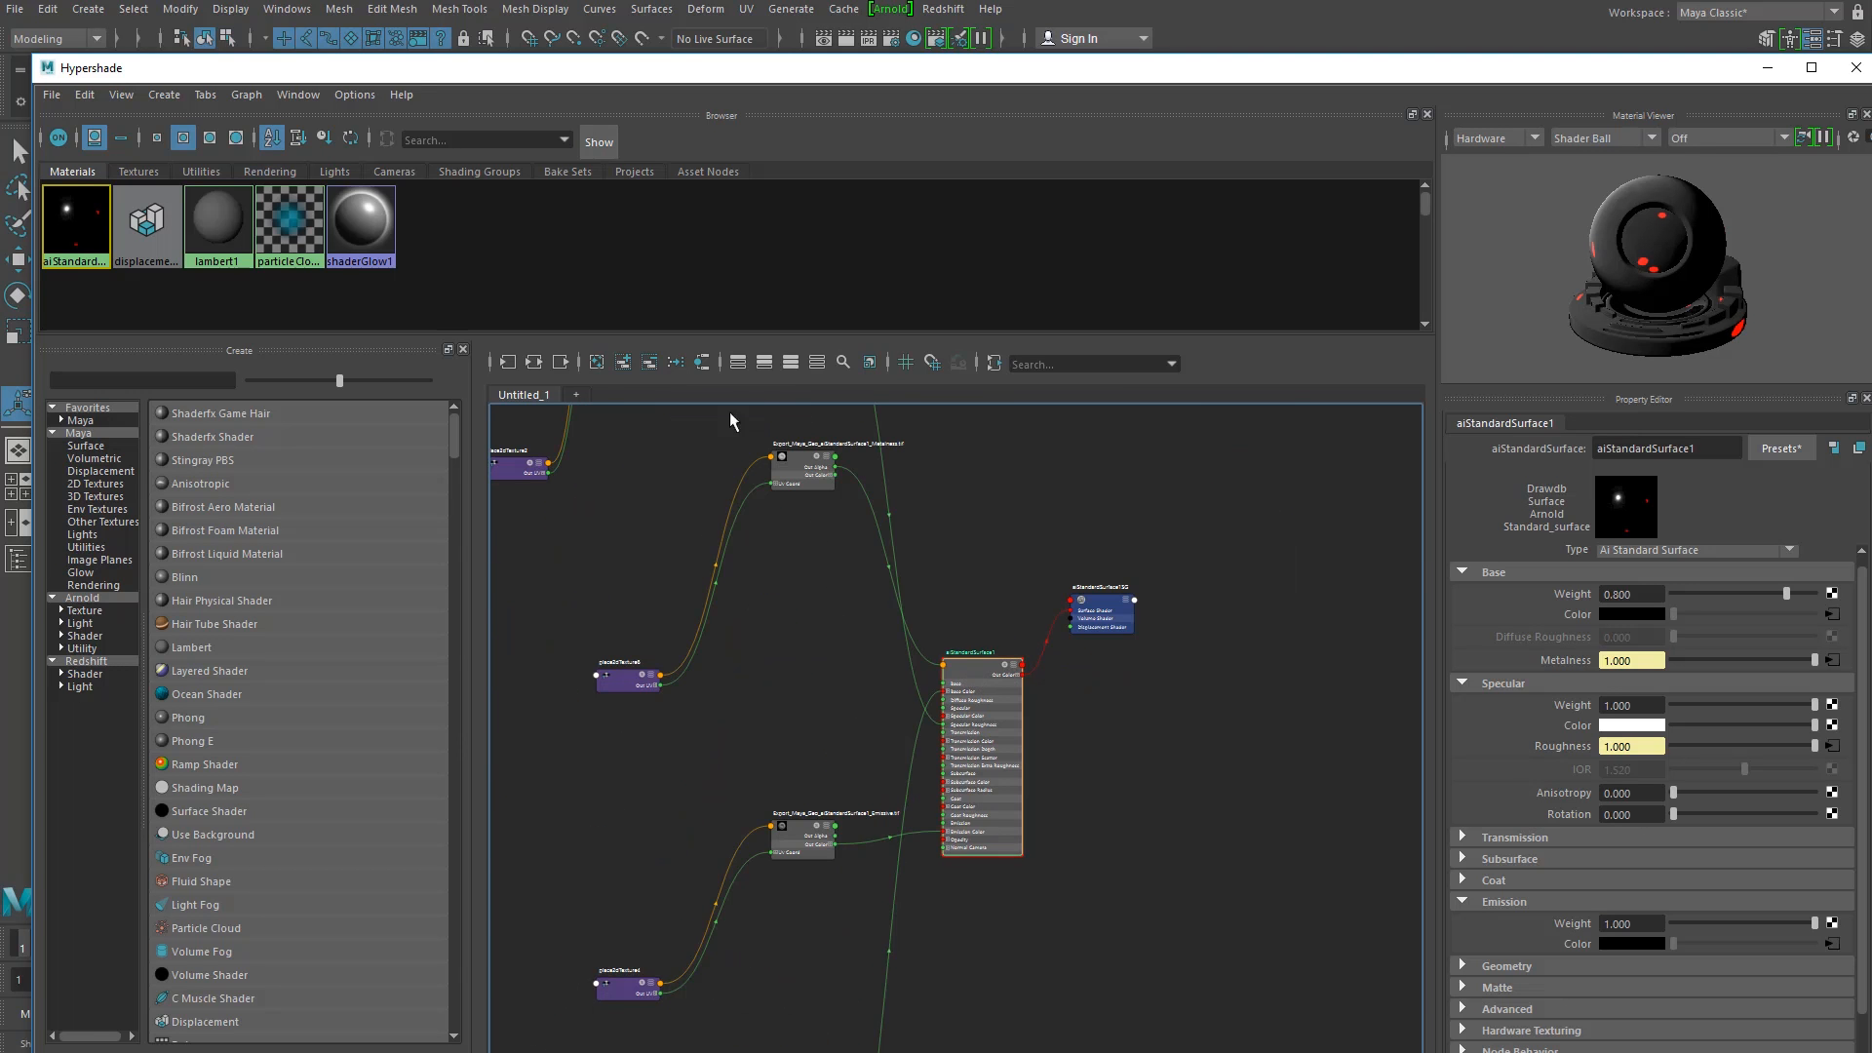
pyautogui.click(534, 362)
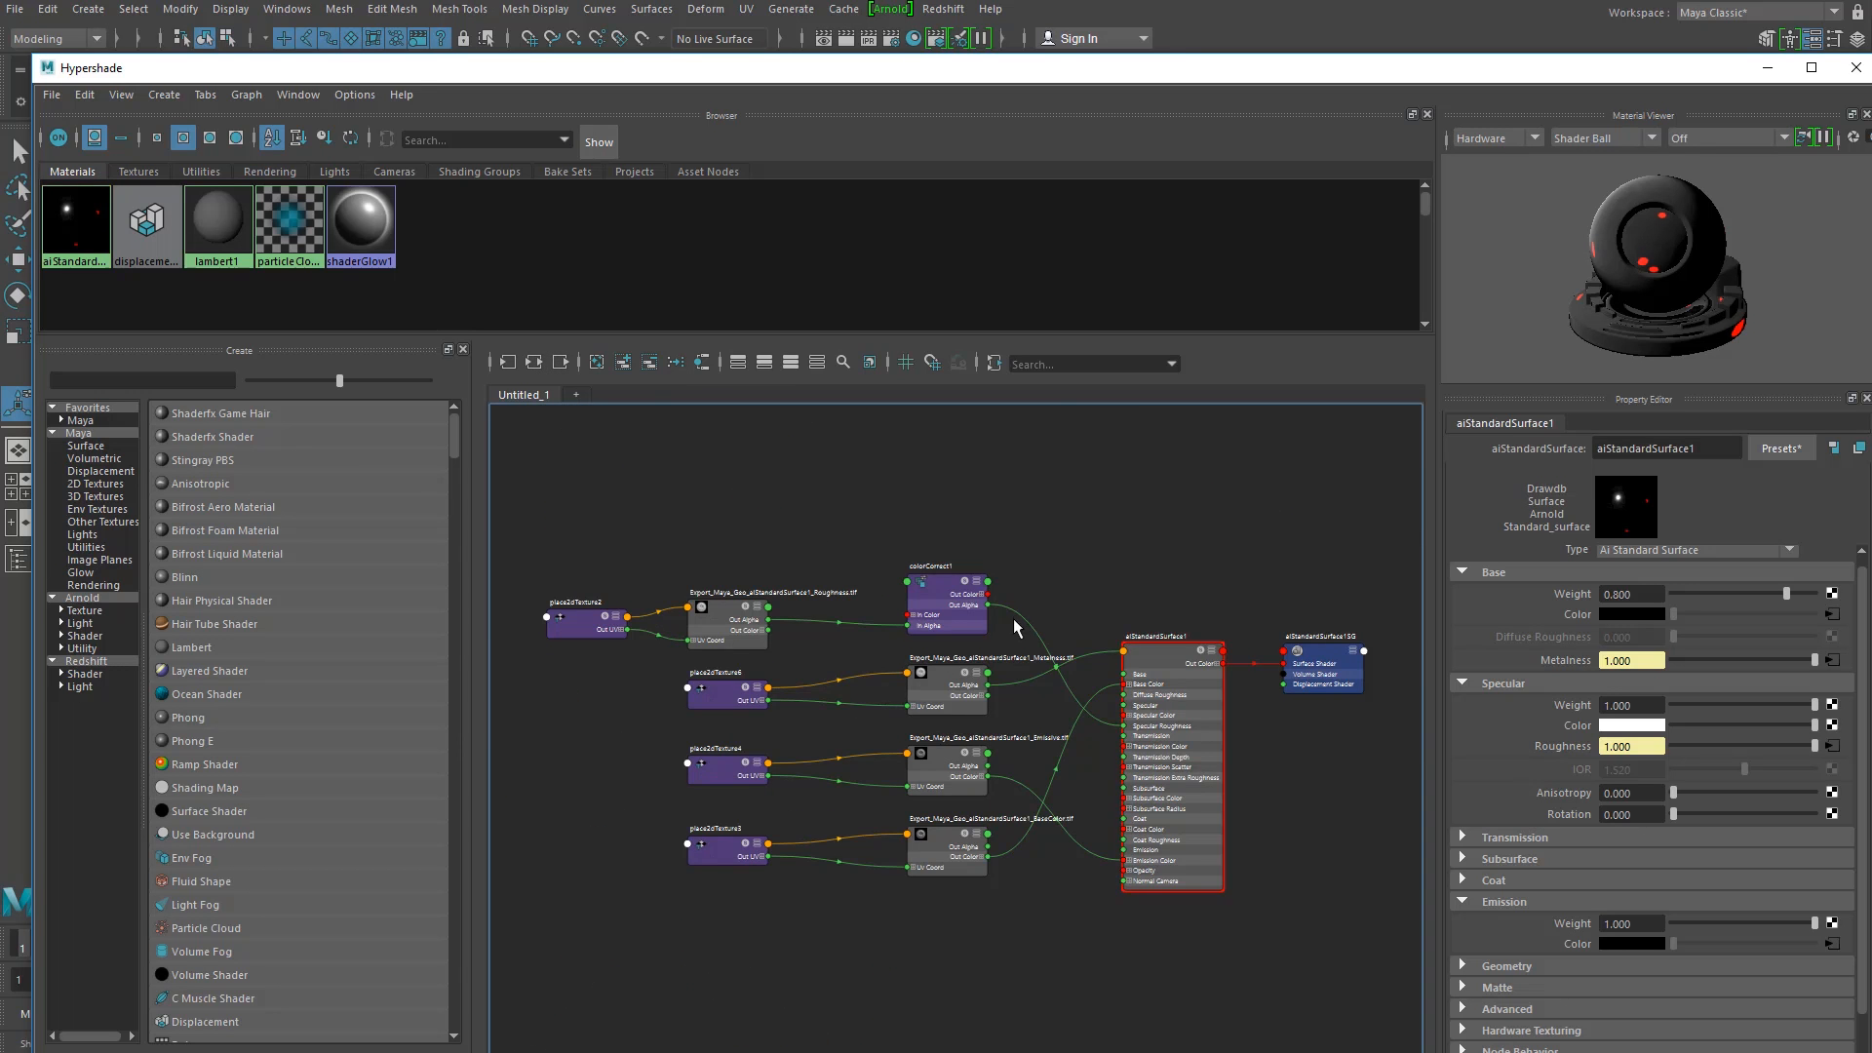
pyautogui.scroll(2, 990, 561)
pyautogui.keyDown('alt'); pyautogui.moveTo(1057, 735); pyautogui.dragTo(829, 634, button='middle'); pyautogui.keyUp('alt')
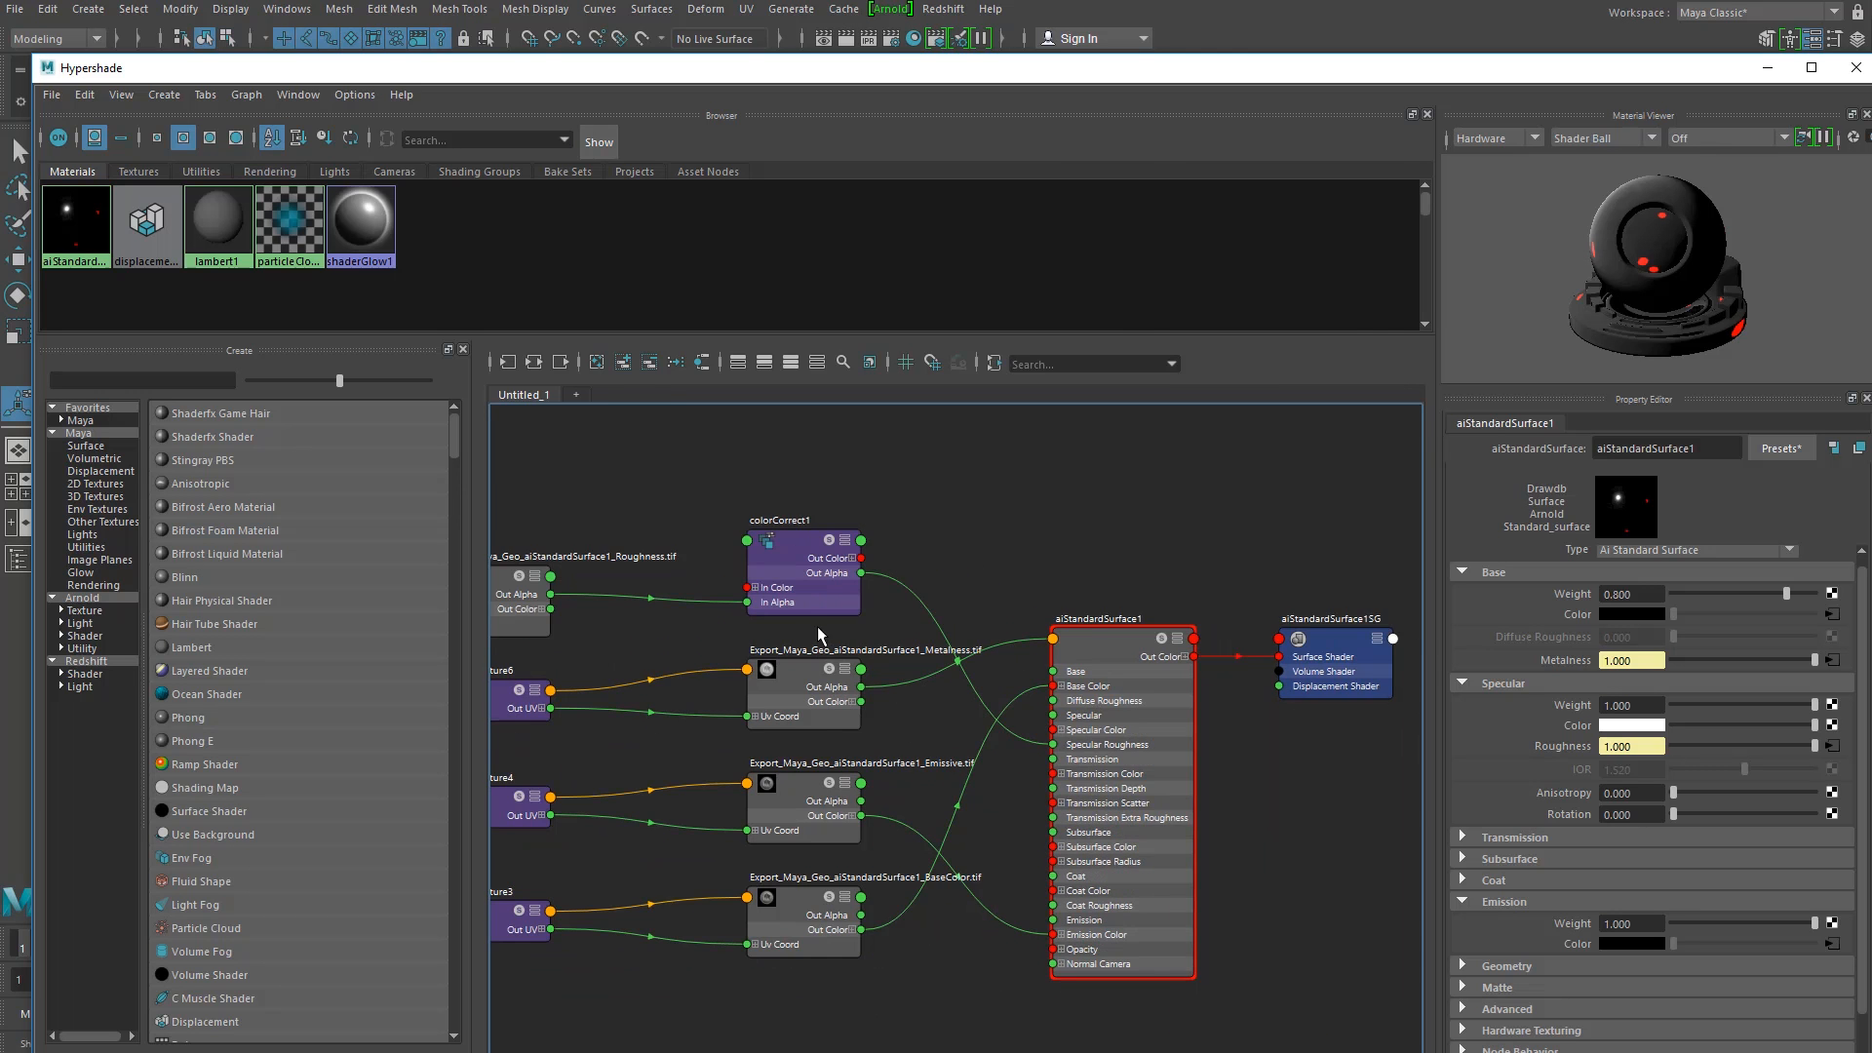
# Step: Graph the input and output connections of the shading group aiStandardSurface1SG in Hypershade
pyautogui.keyDown('alt'); pyautogui.moveTo(1018, 727); pyautogui.dragTo(1027, 713, button='middle'); pyautogui.keyUp('alt')
pyautogui.click(1278, 599)
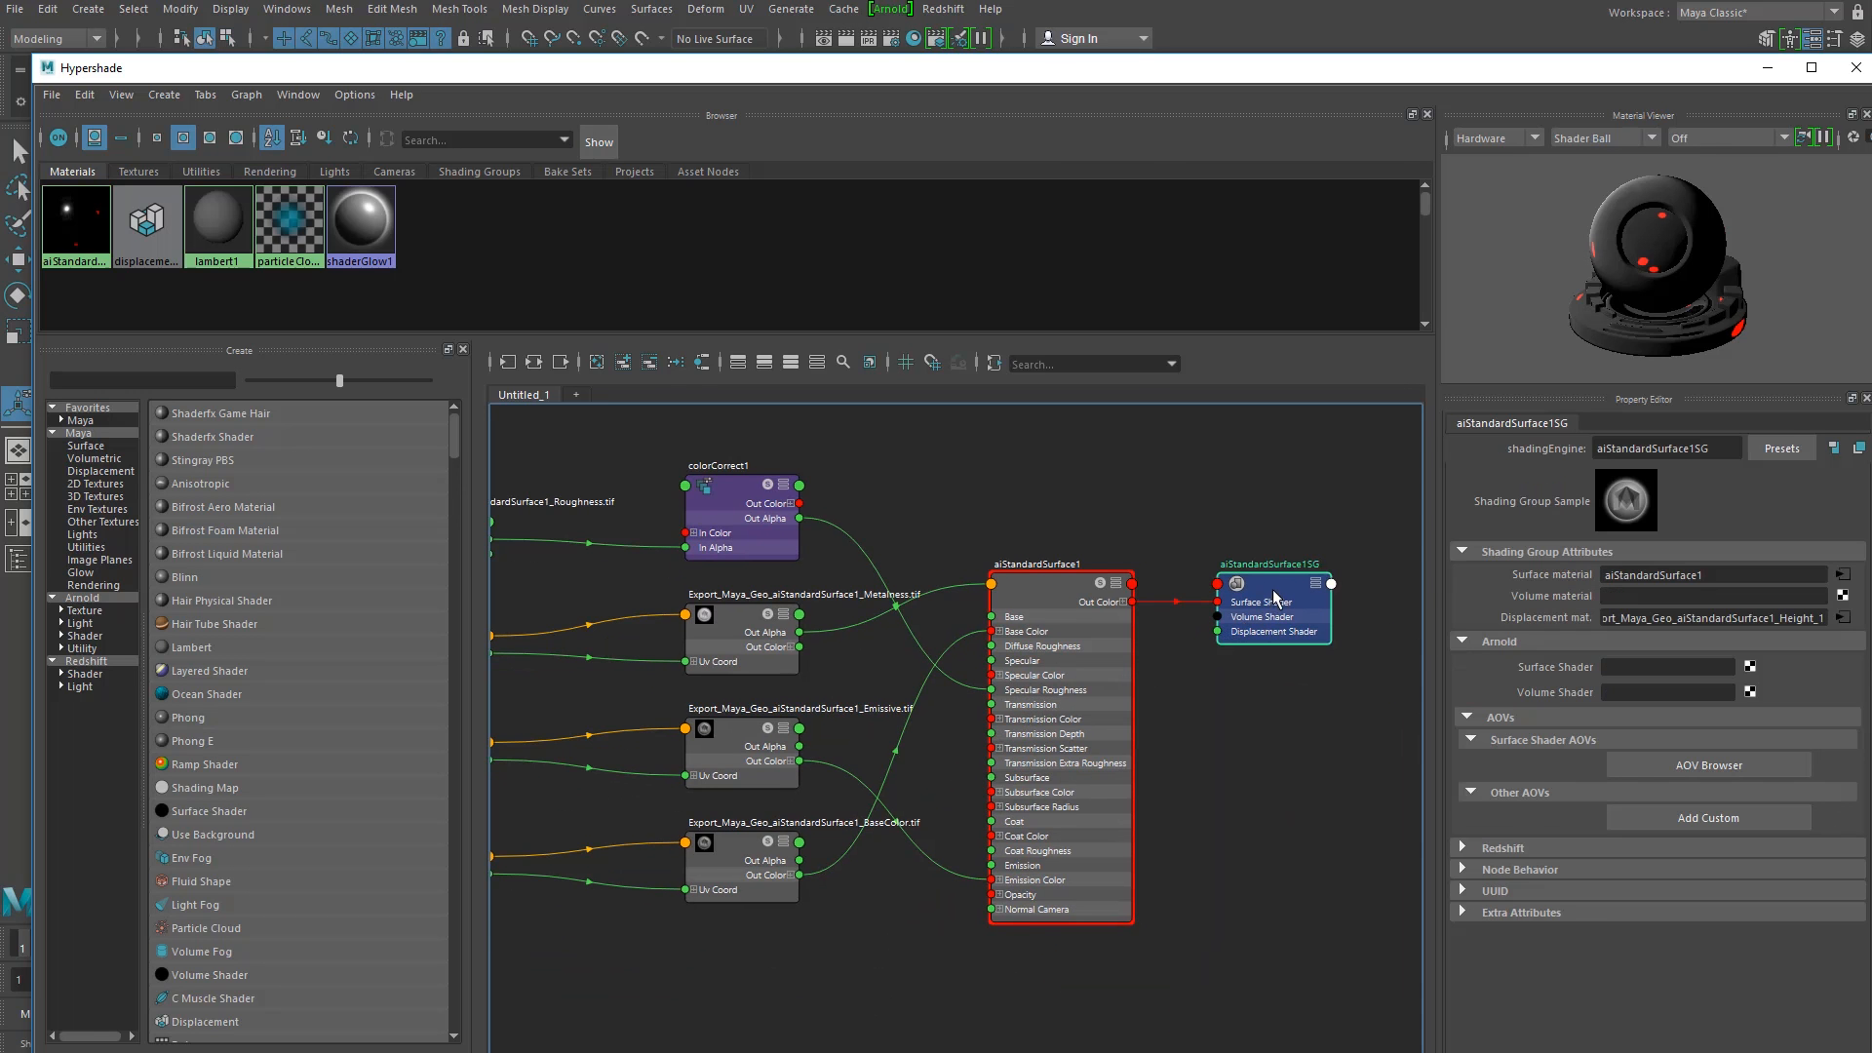
pyautogui.click(535, 367)
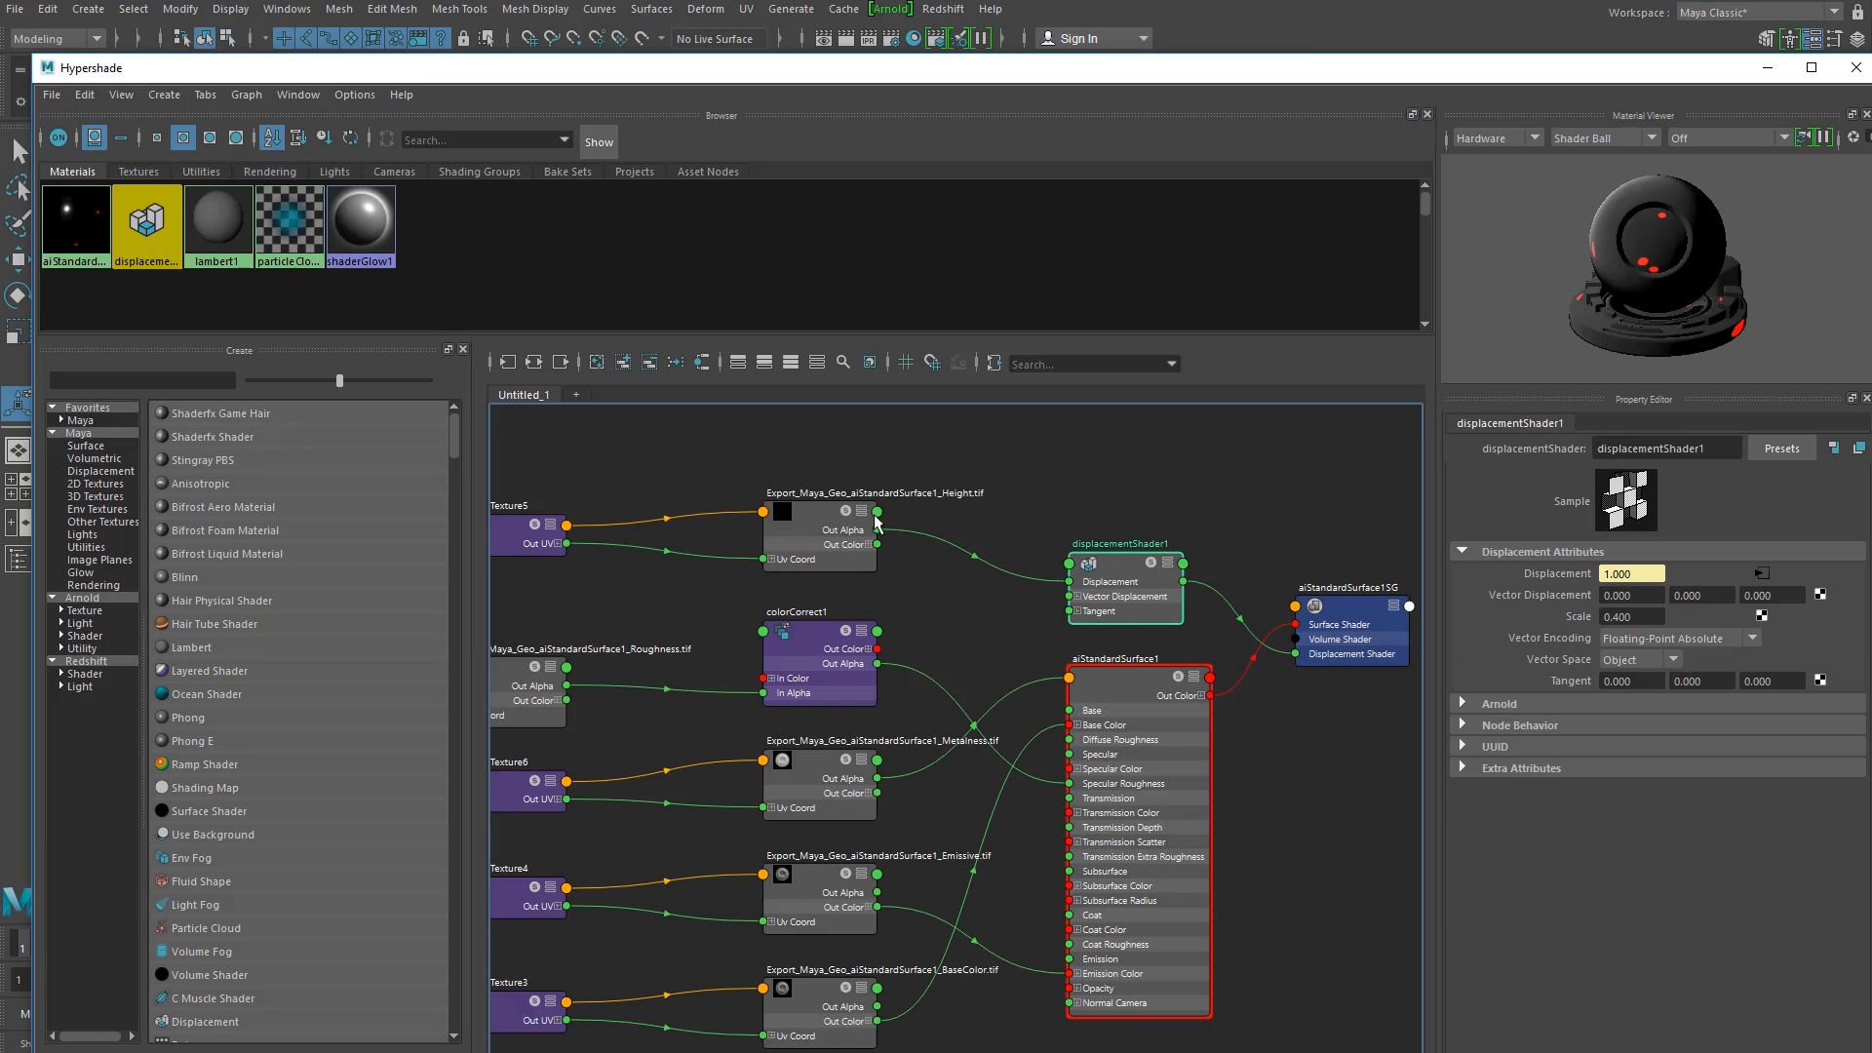
# Step: Select the displacementShader1 node and set its Scale to 0.2
pyautogui.click(871, 485)
pyautogui.click(1077, 571)
pyautogui.click(1647, 612)
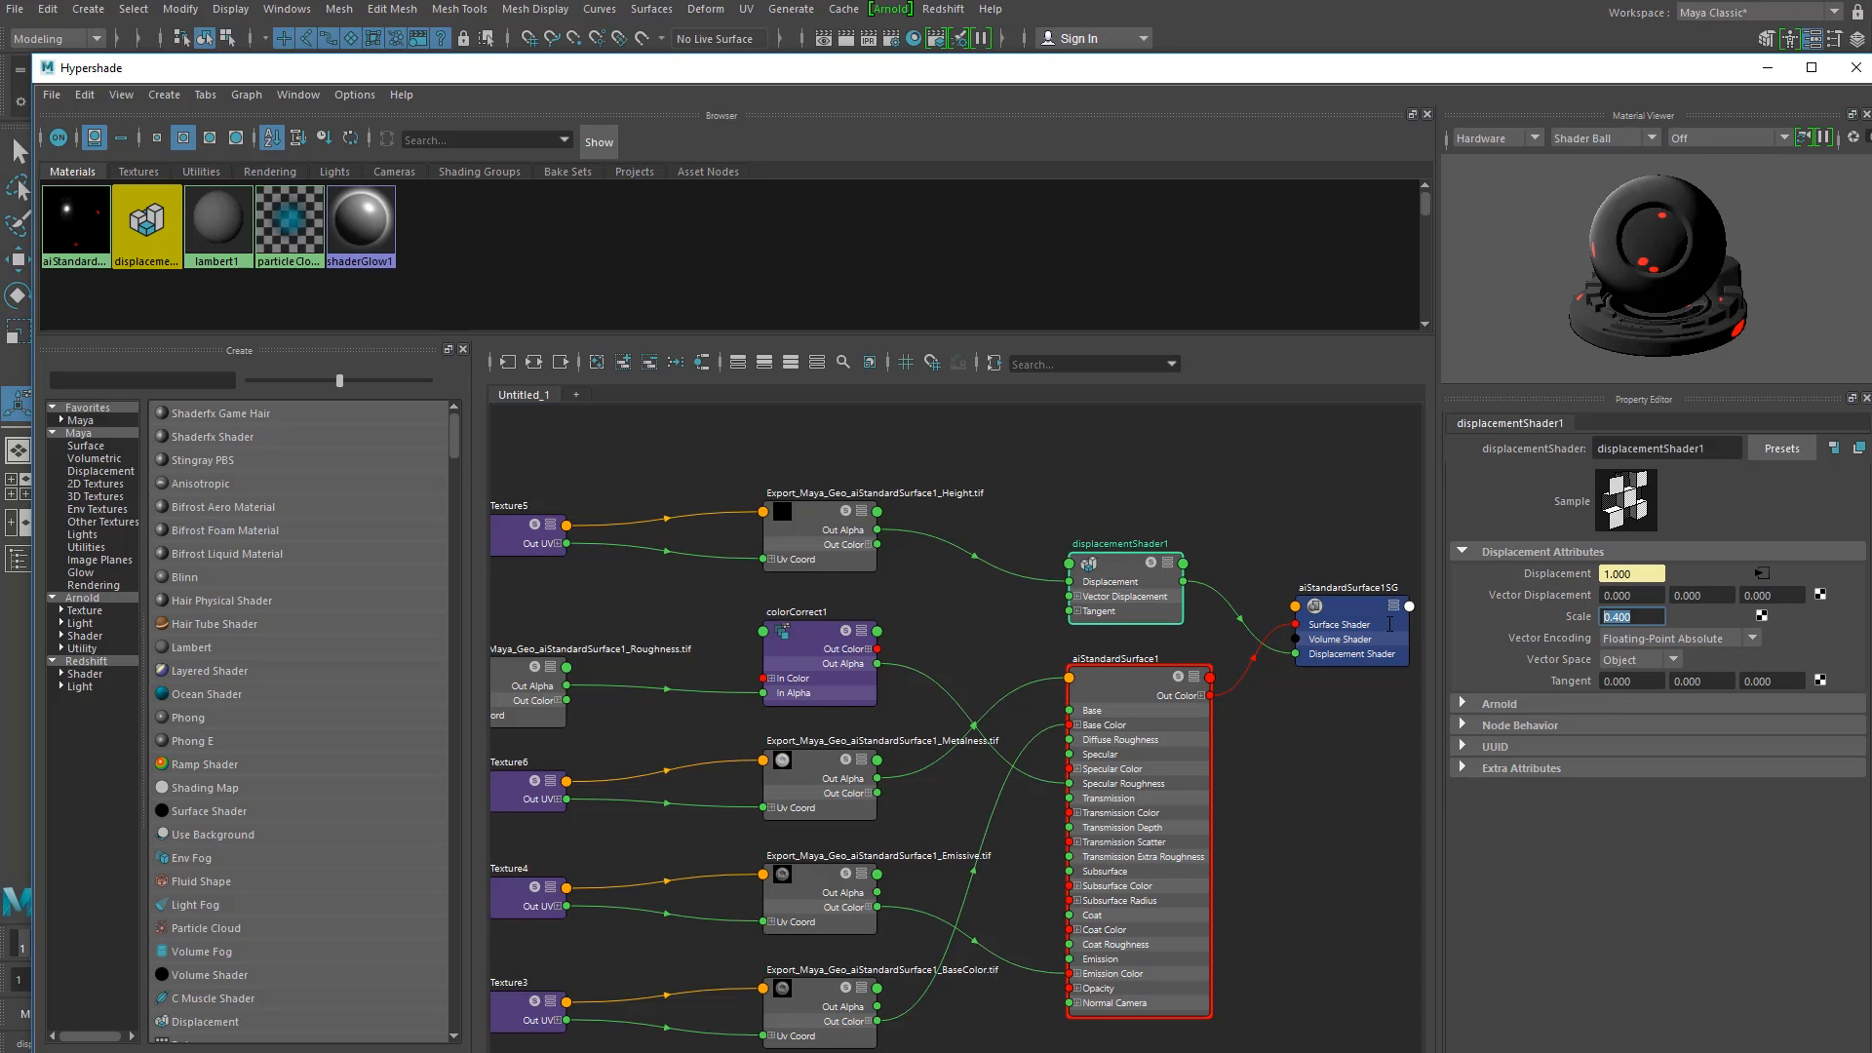
pyautogui.write('.2')
pyautogui.press('Return')
# Step: Move Hypershade aside, bring the Render View back, resume IPR tuning and refresh the render
pyautogui.moveTo(709, 120); pyautogui.dragTo(1871, 868)
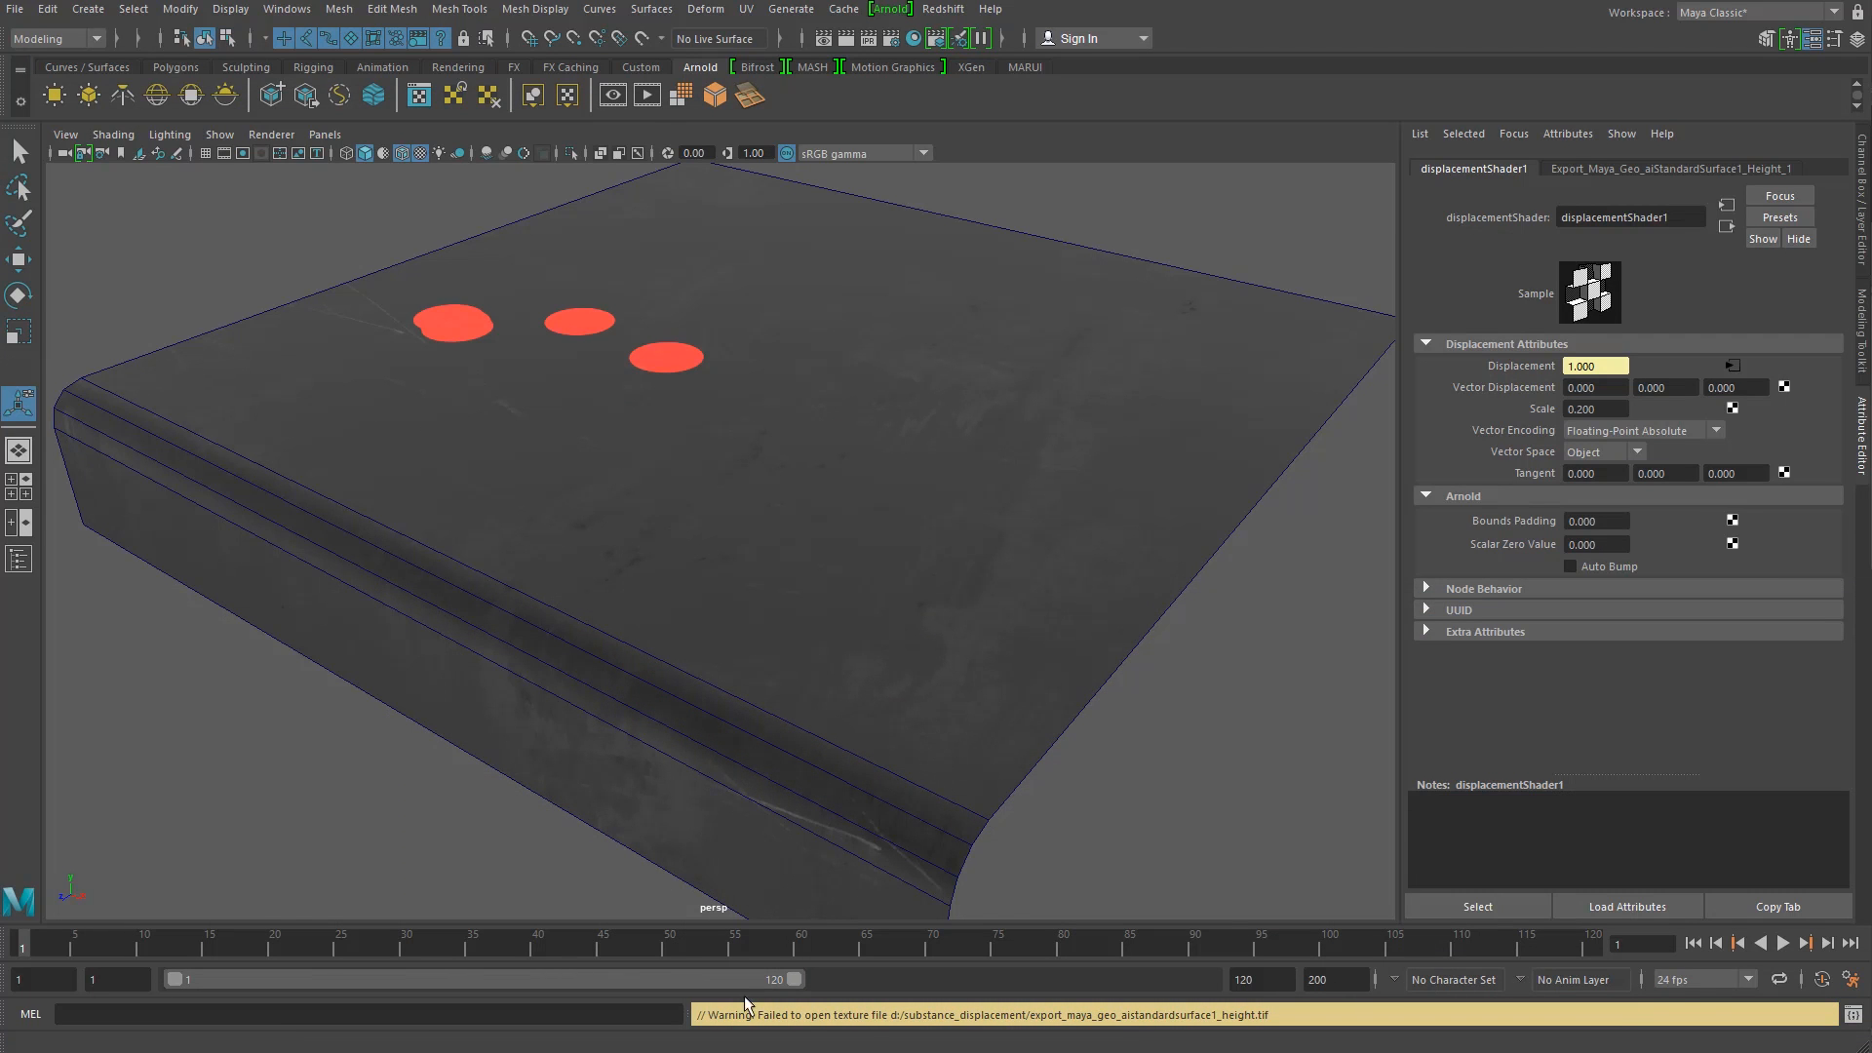
pyautogui.moveTo(1871, 256); pyautogui.dragTo(1066, 202)
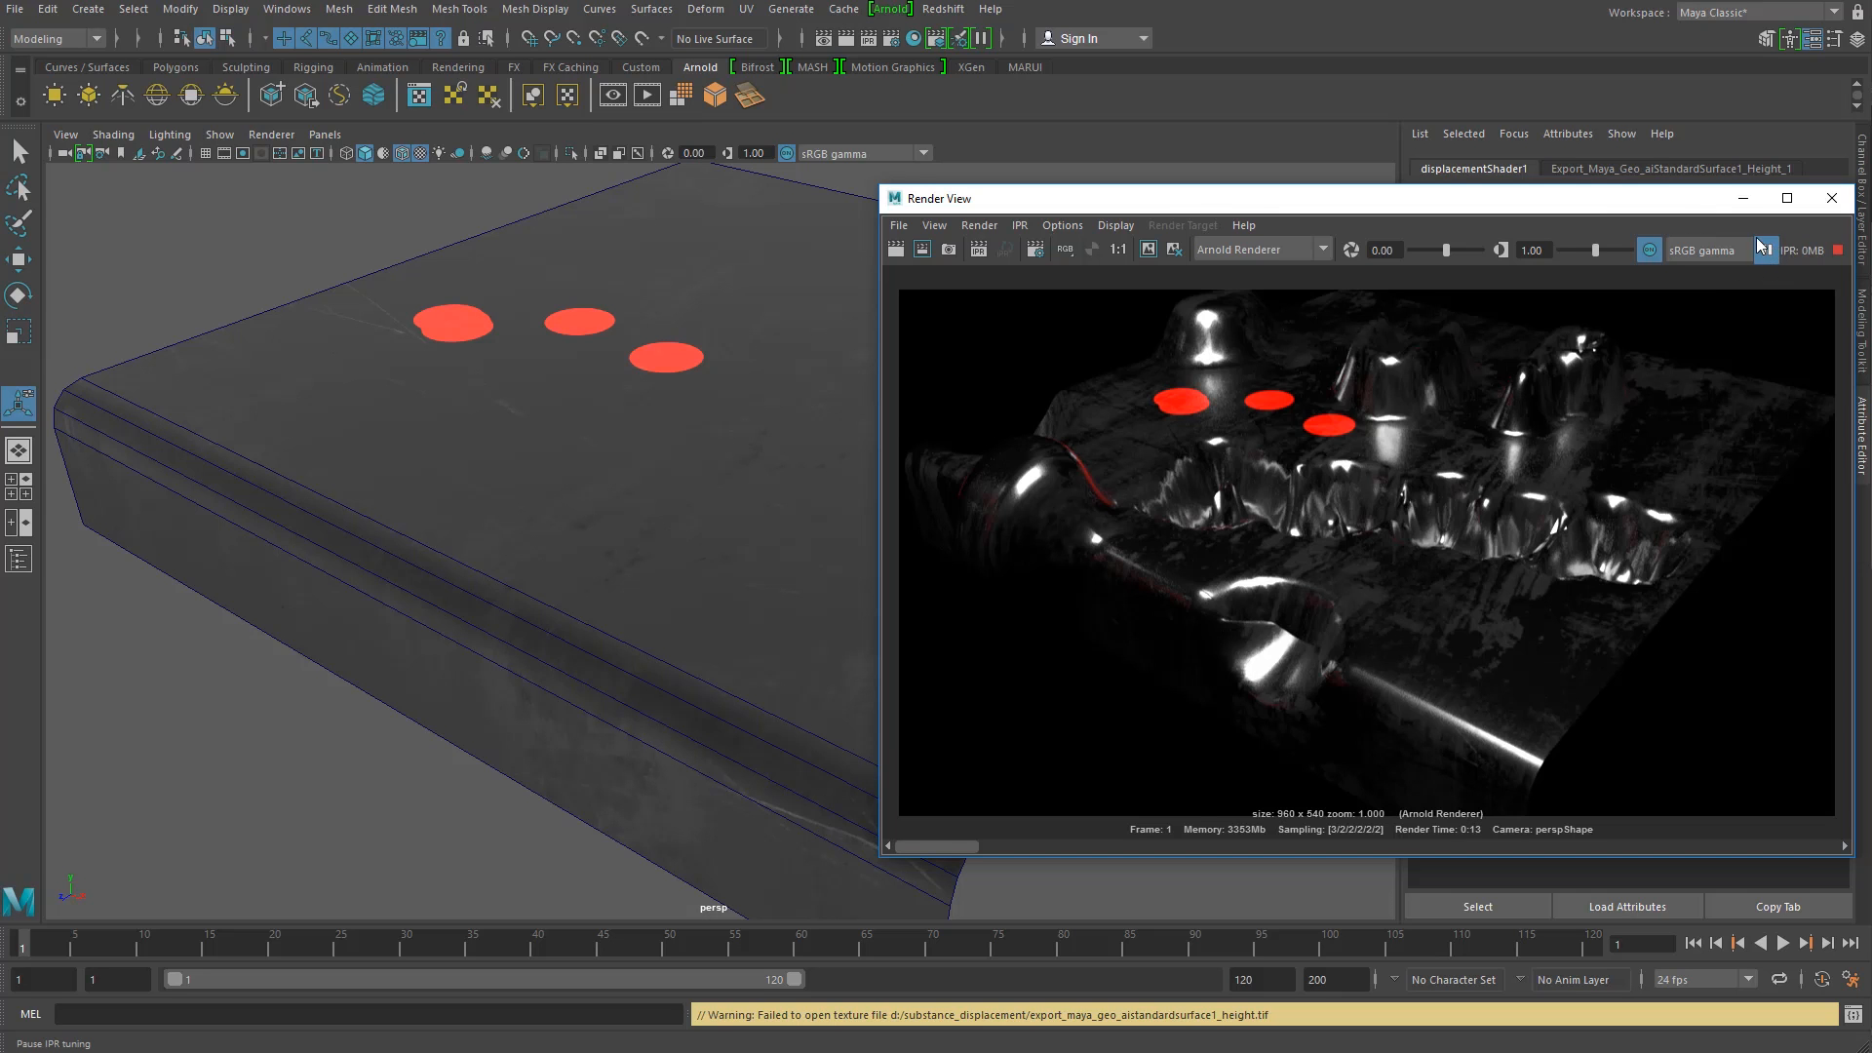
pyautogui.moveTo(1667, 207); pyautogui.dragTo(1682, 218)
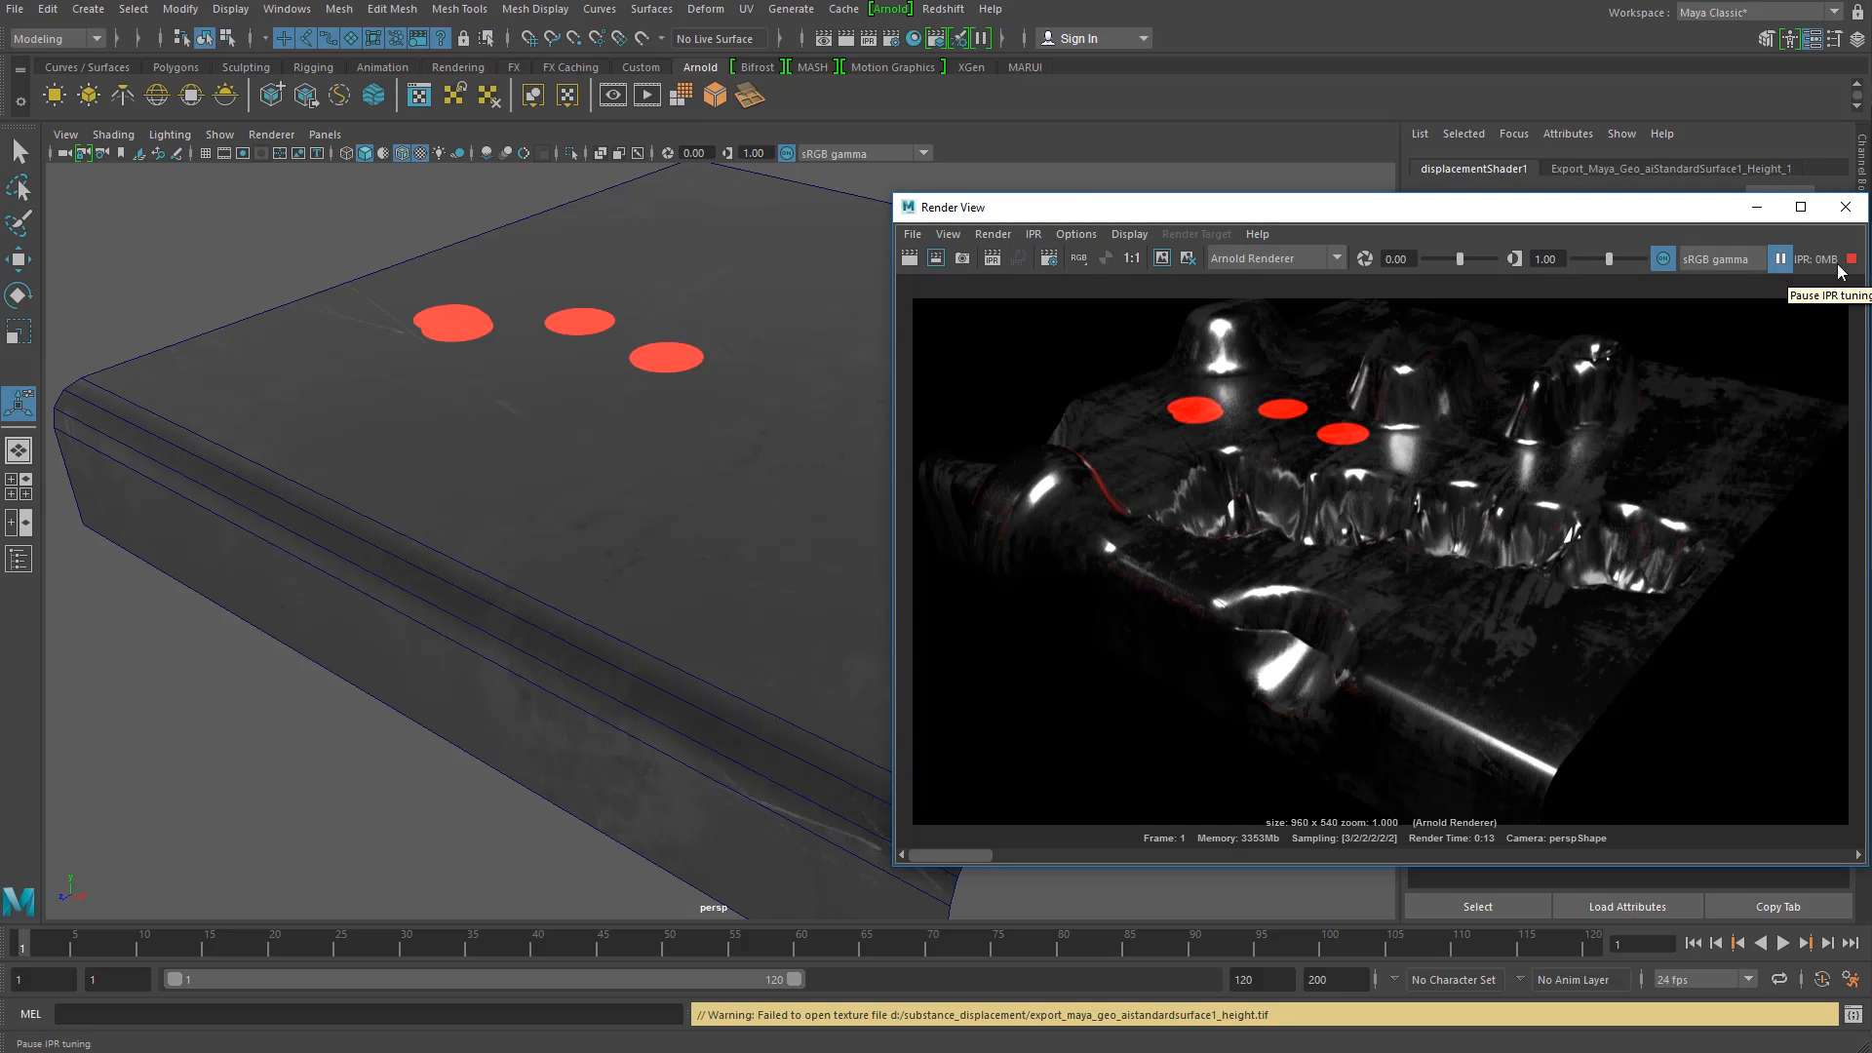
pyautogui.click(1781, 258)
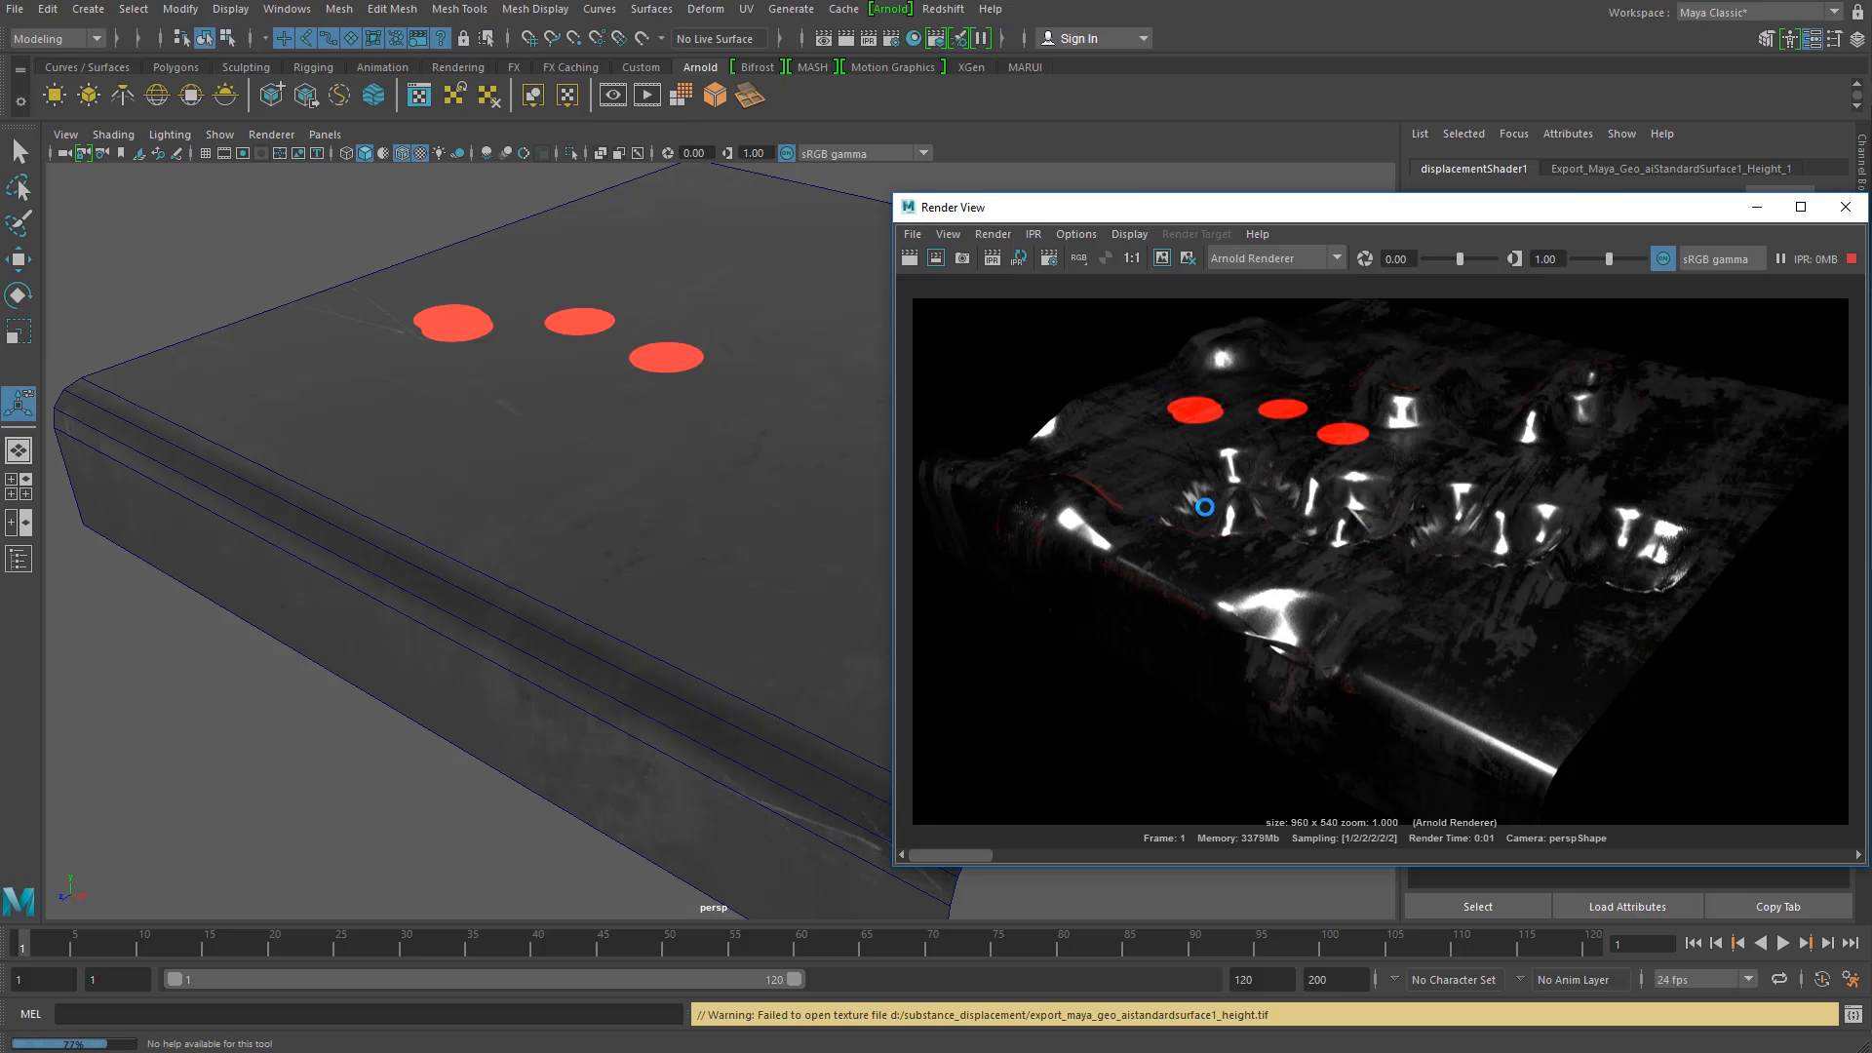
pyautogui.click(1020, 258)
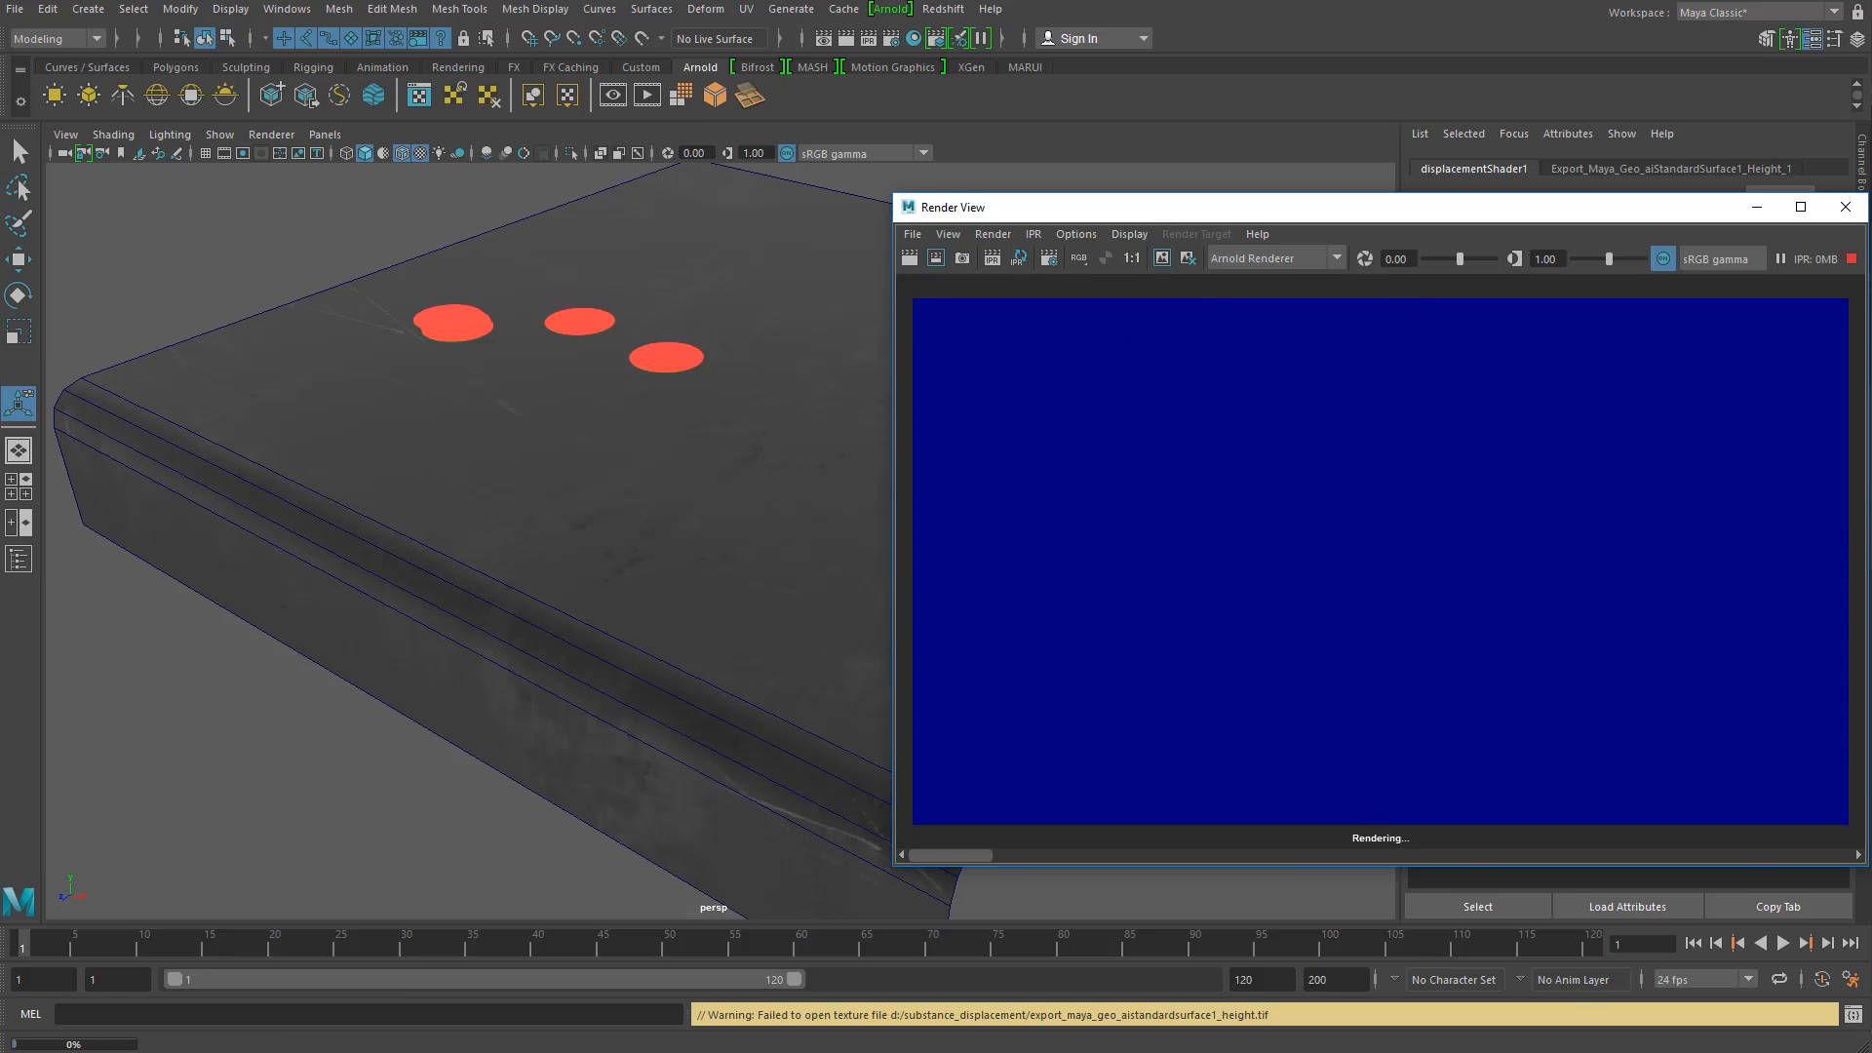
# Step: Load 32_BIT_FLOAT_PANORAMA_HDRI.exr from D:\Substance_Displacement as the image of the skydome light's file1 texture
pyautogui.hotkey('alt', 'Tab')
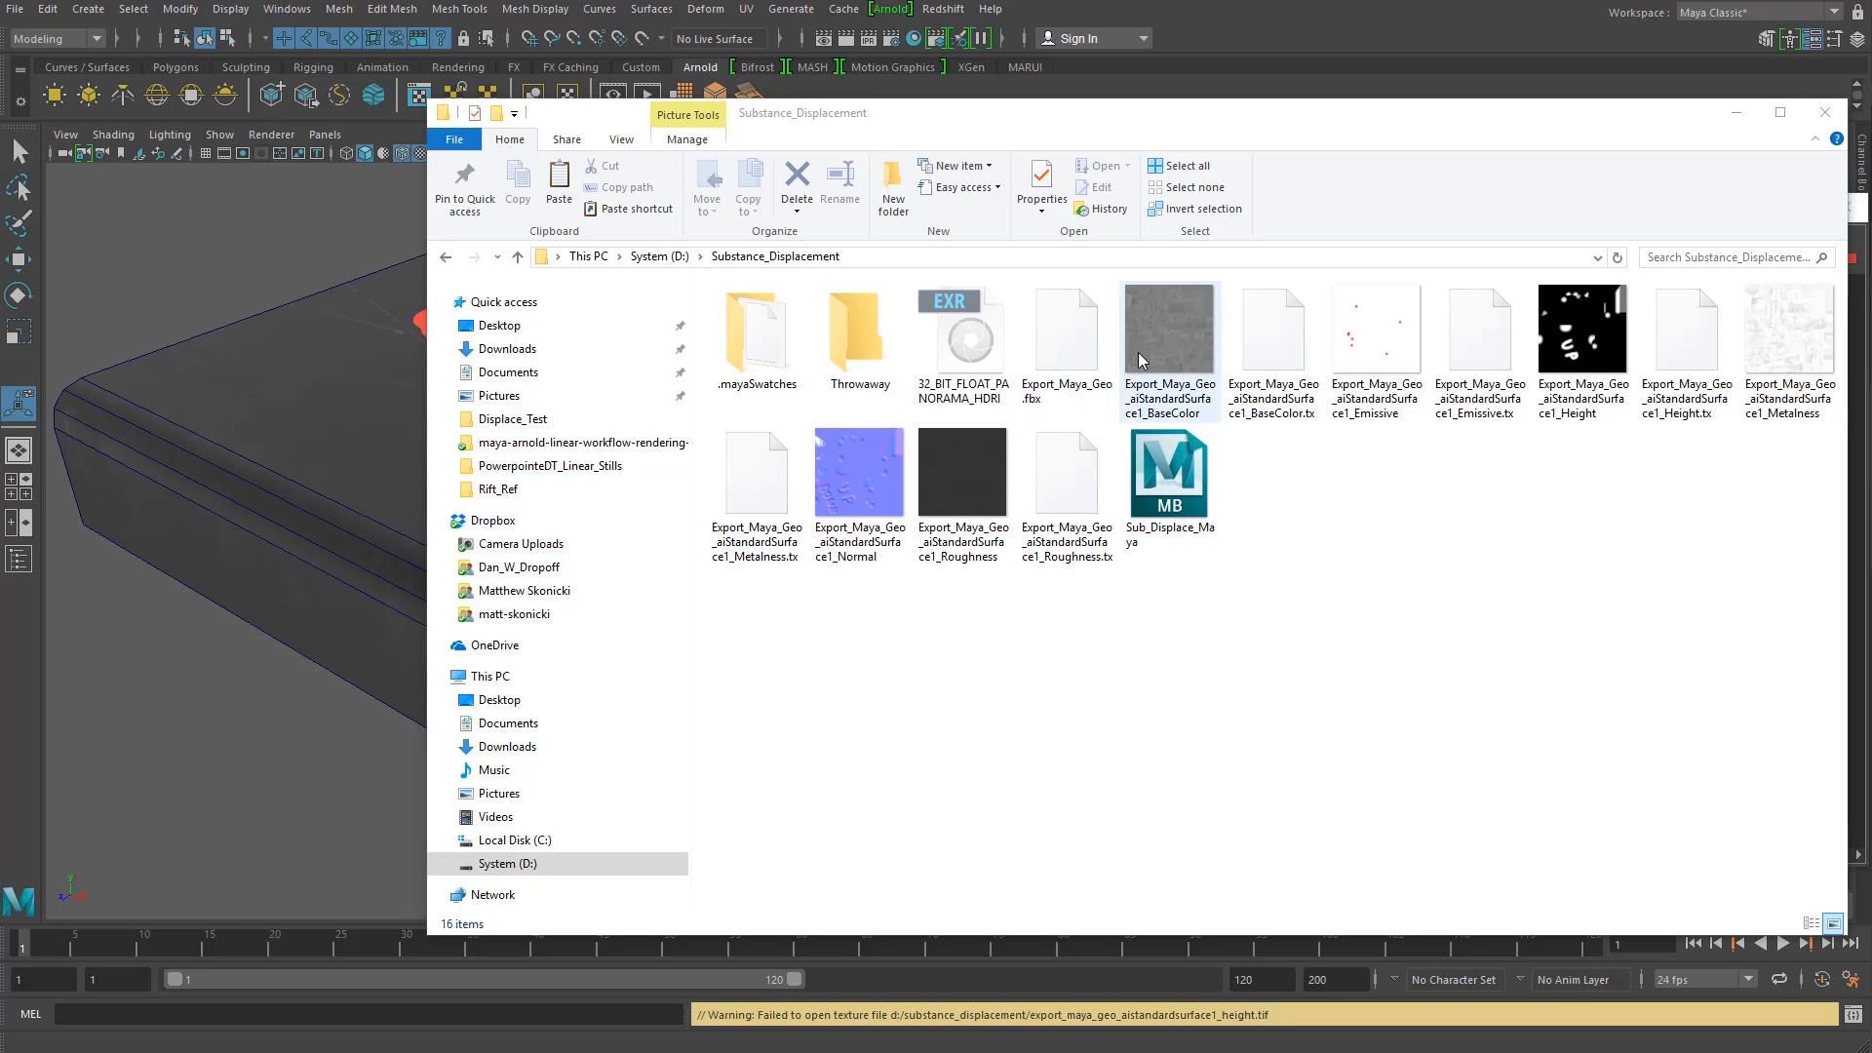
pyautogui.click(959, 385)
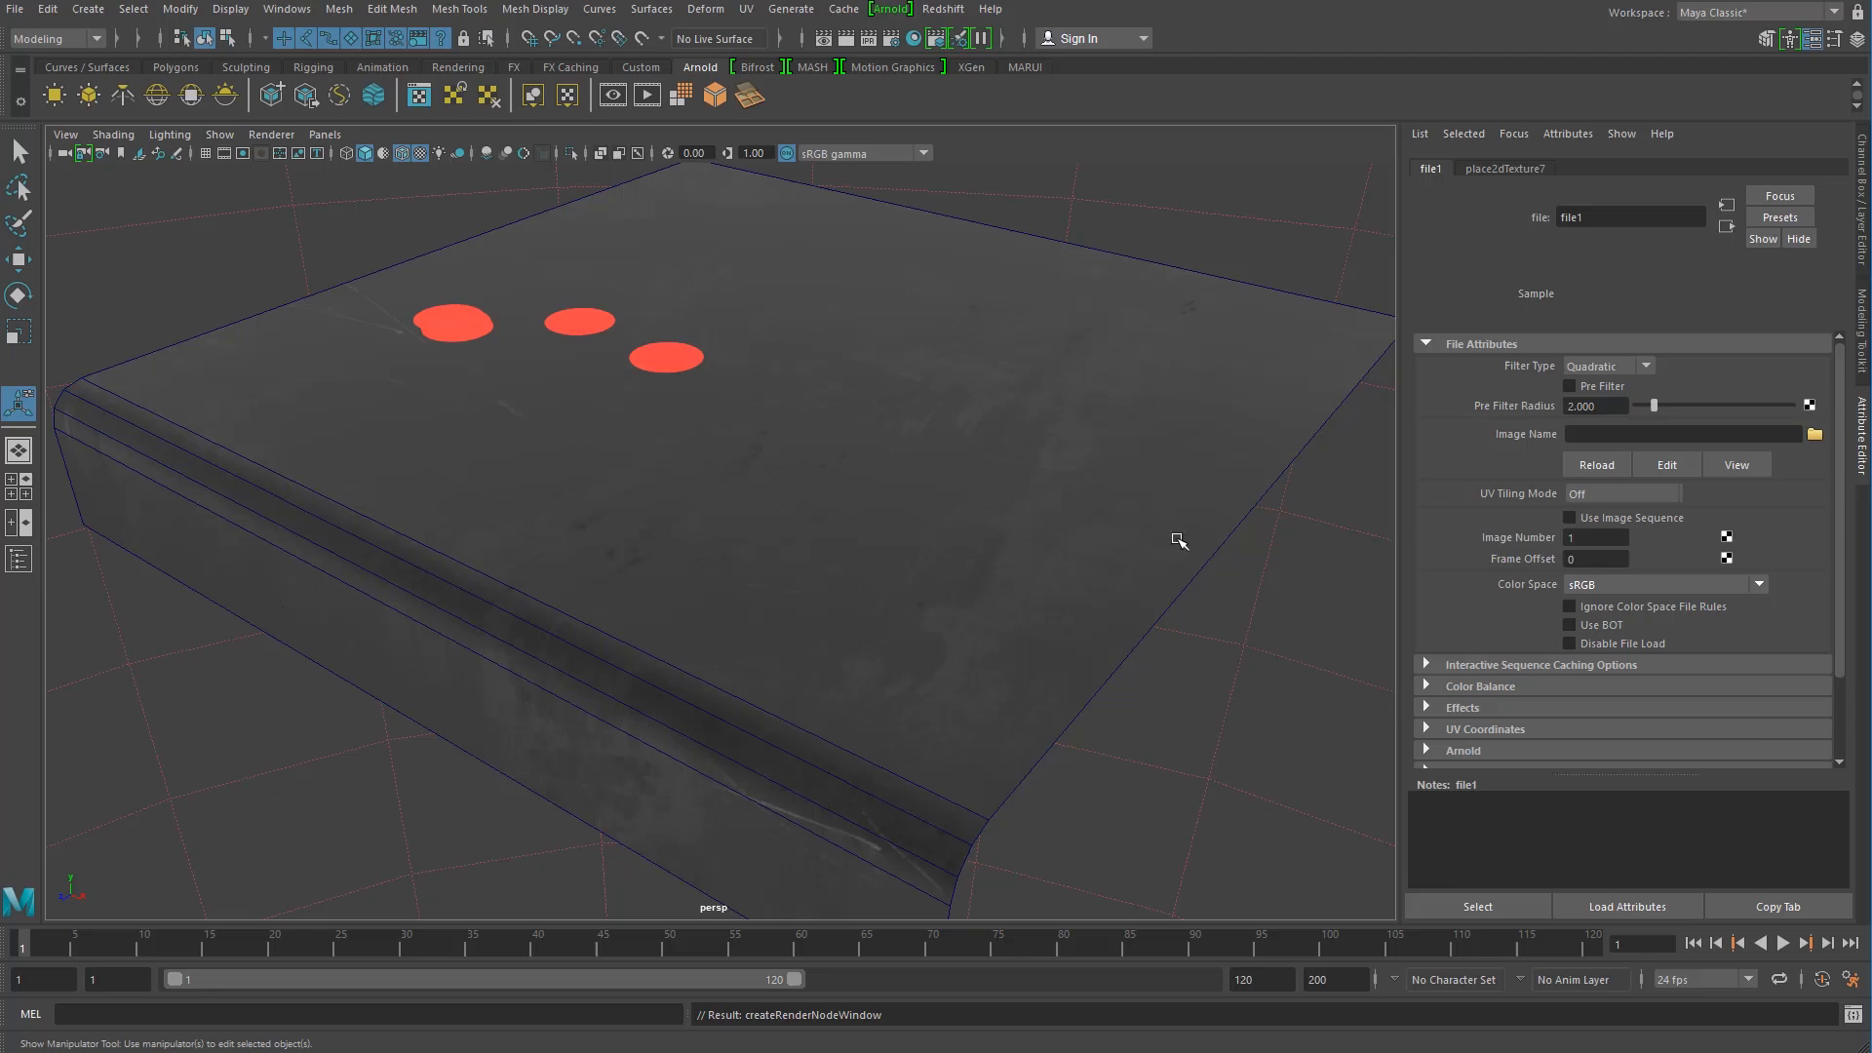
pyautogui.click(1815, 434)
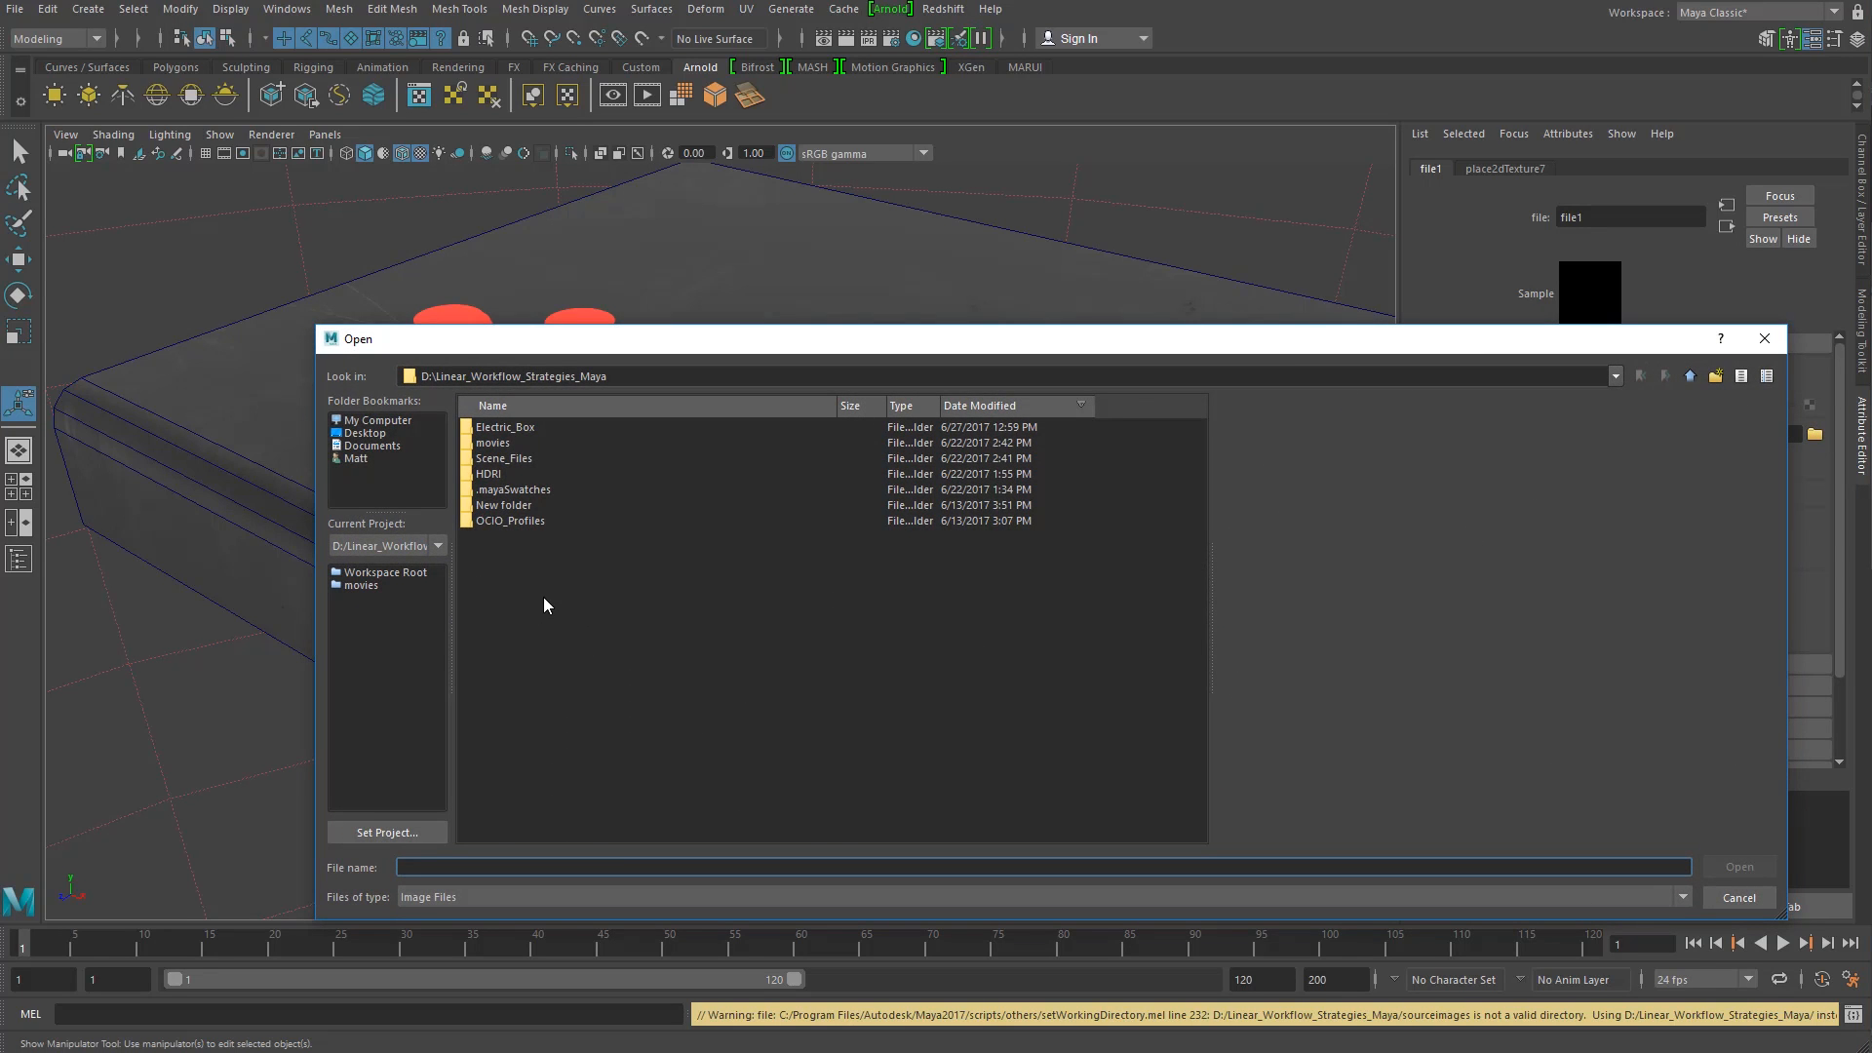
pyautogui.click(377, 423)
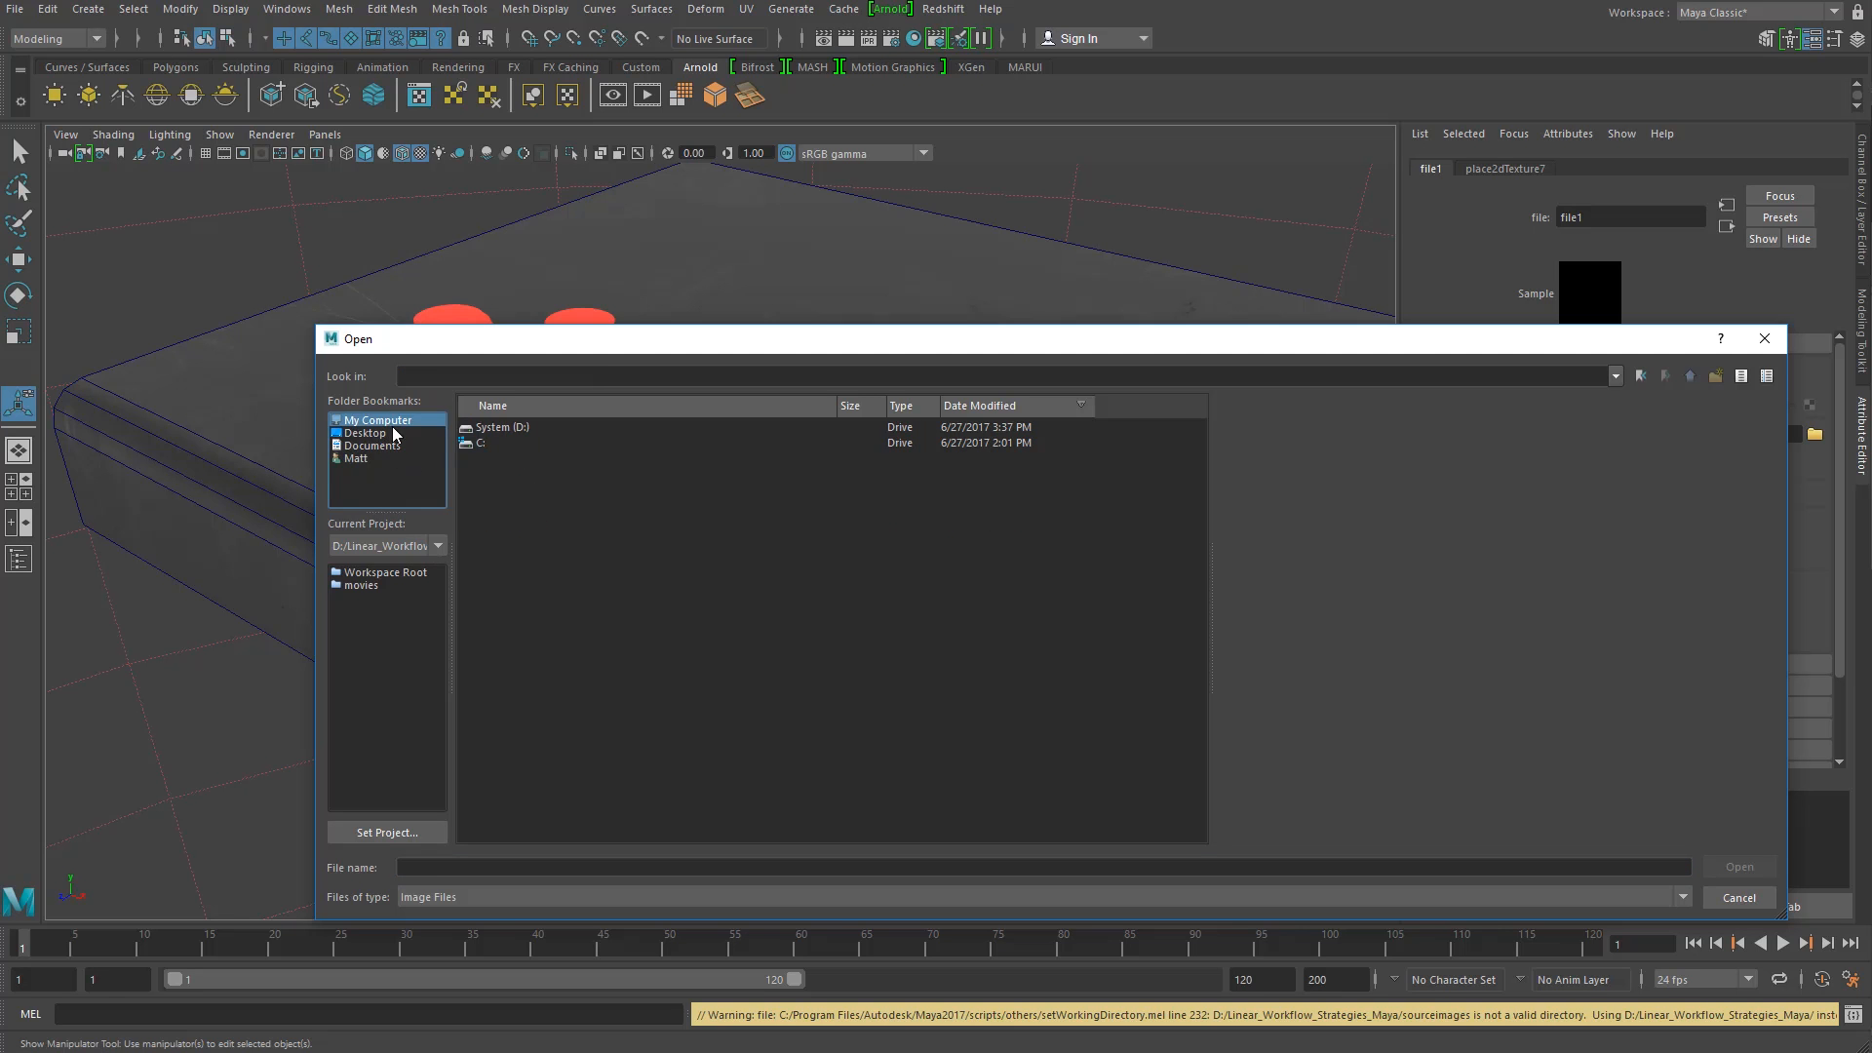
pyautogui.doubleClick(519, 441)
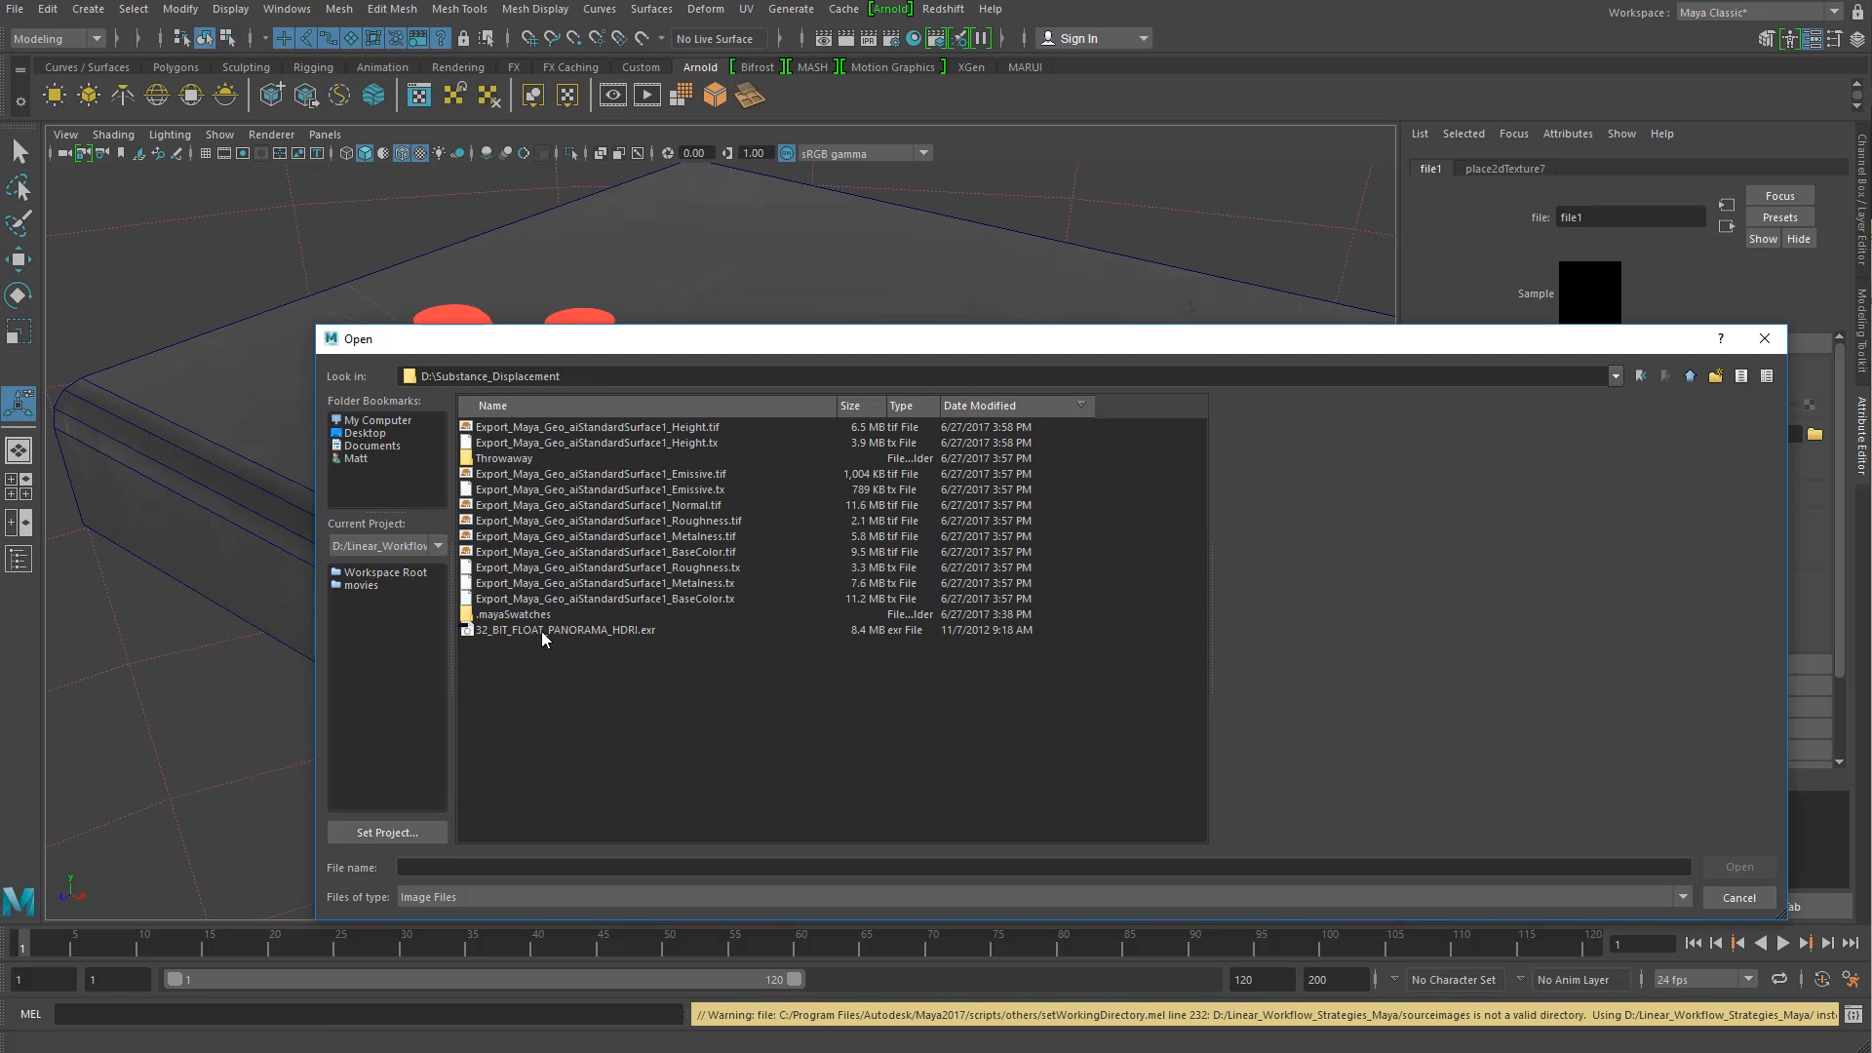
pyautogui.click(493, 630)
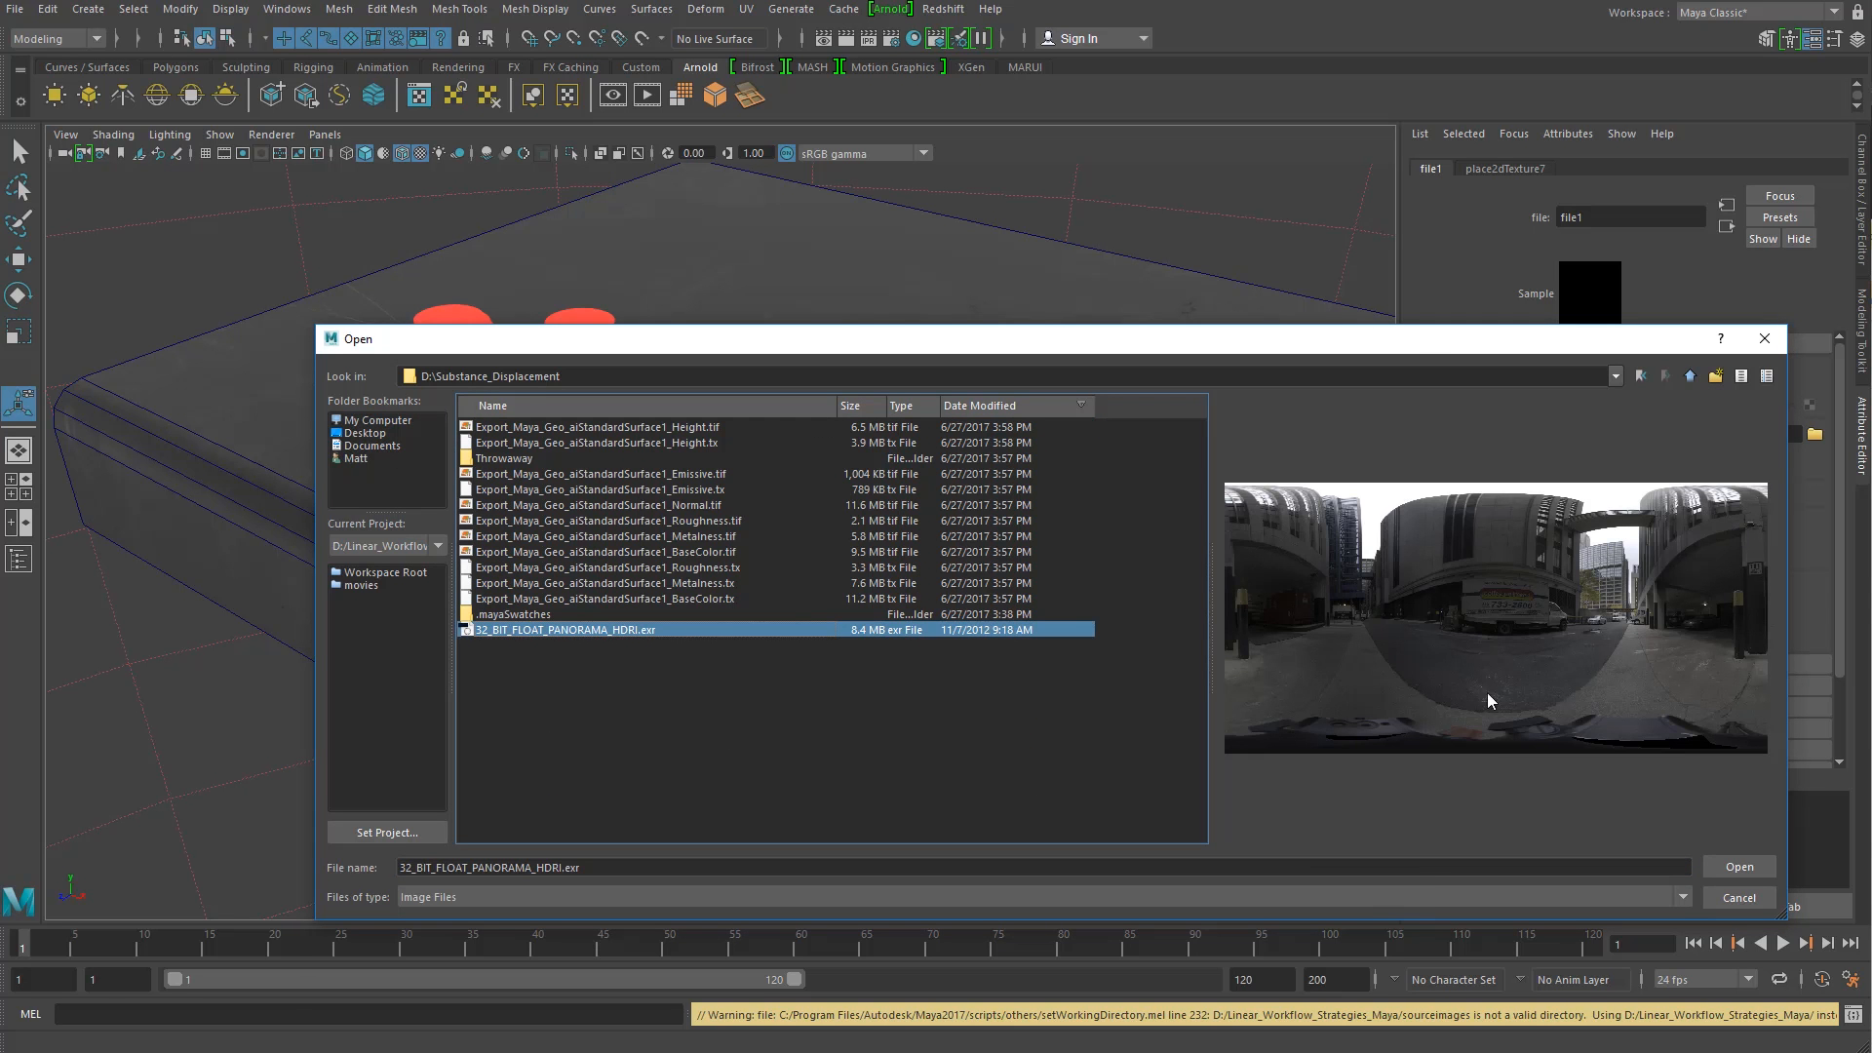
pyautogui.click(1740, 867)
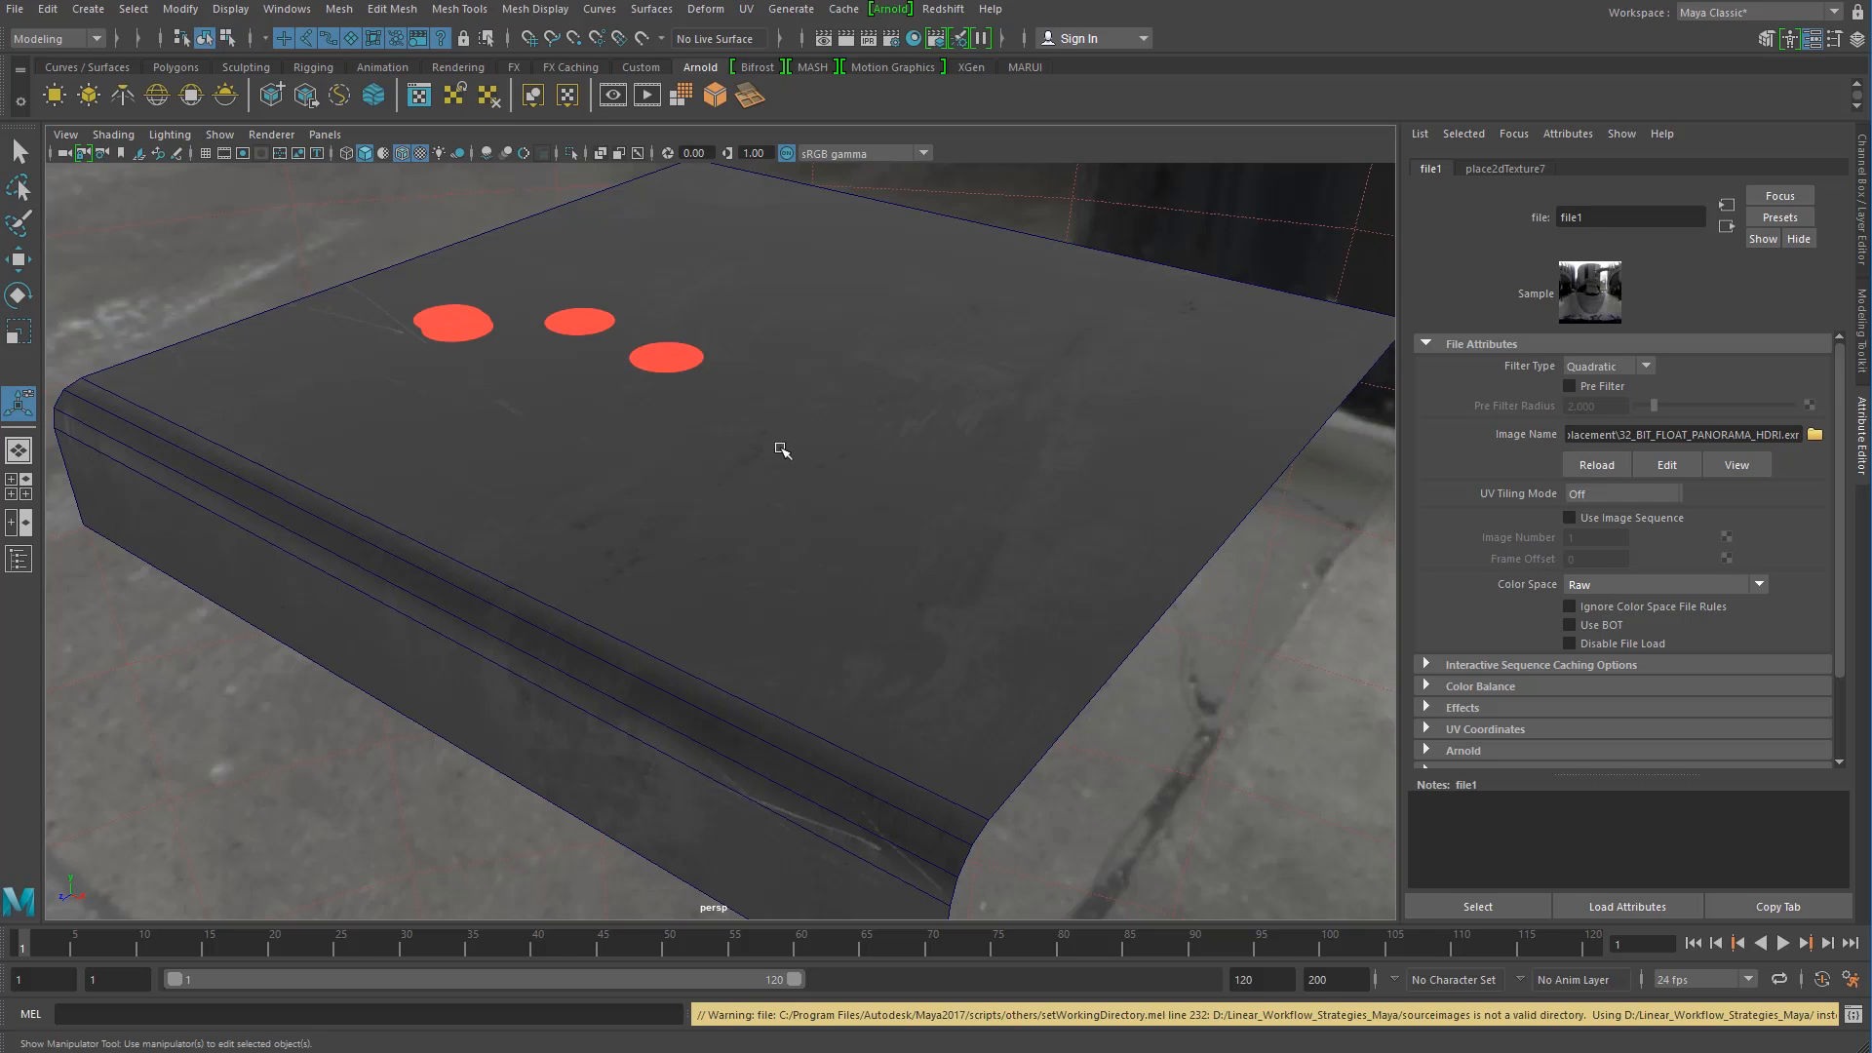
# Step: Frame the whole slab in the perspective view and render it with the HDRI lighting
pyautogui.keyDown('alt'); pyautogui.moveTo(786, 448); pyautogui.dragTo(576, 426, button='right'); pyautogui.keyUp('alt')
pyautogui.keyDown('alt'); pyautogui.moveTo(576, 426); pyautogui.dragTo(577, 410); pyautogui.keyUp('alt')
pyautogui.keyDown('alt'); pyautogui.moveTo(577, 410); pyautogui.dragTo(581, 501, button='middle'); pyautogui.keyUp('alt')
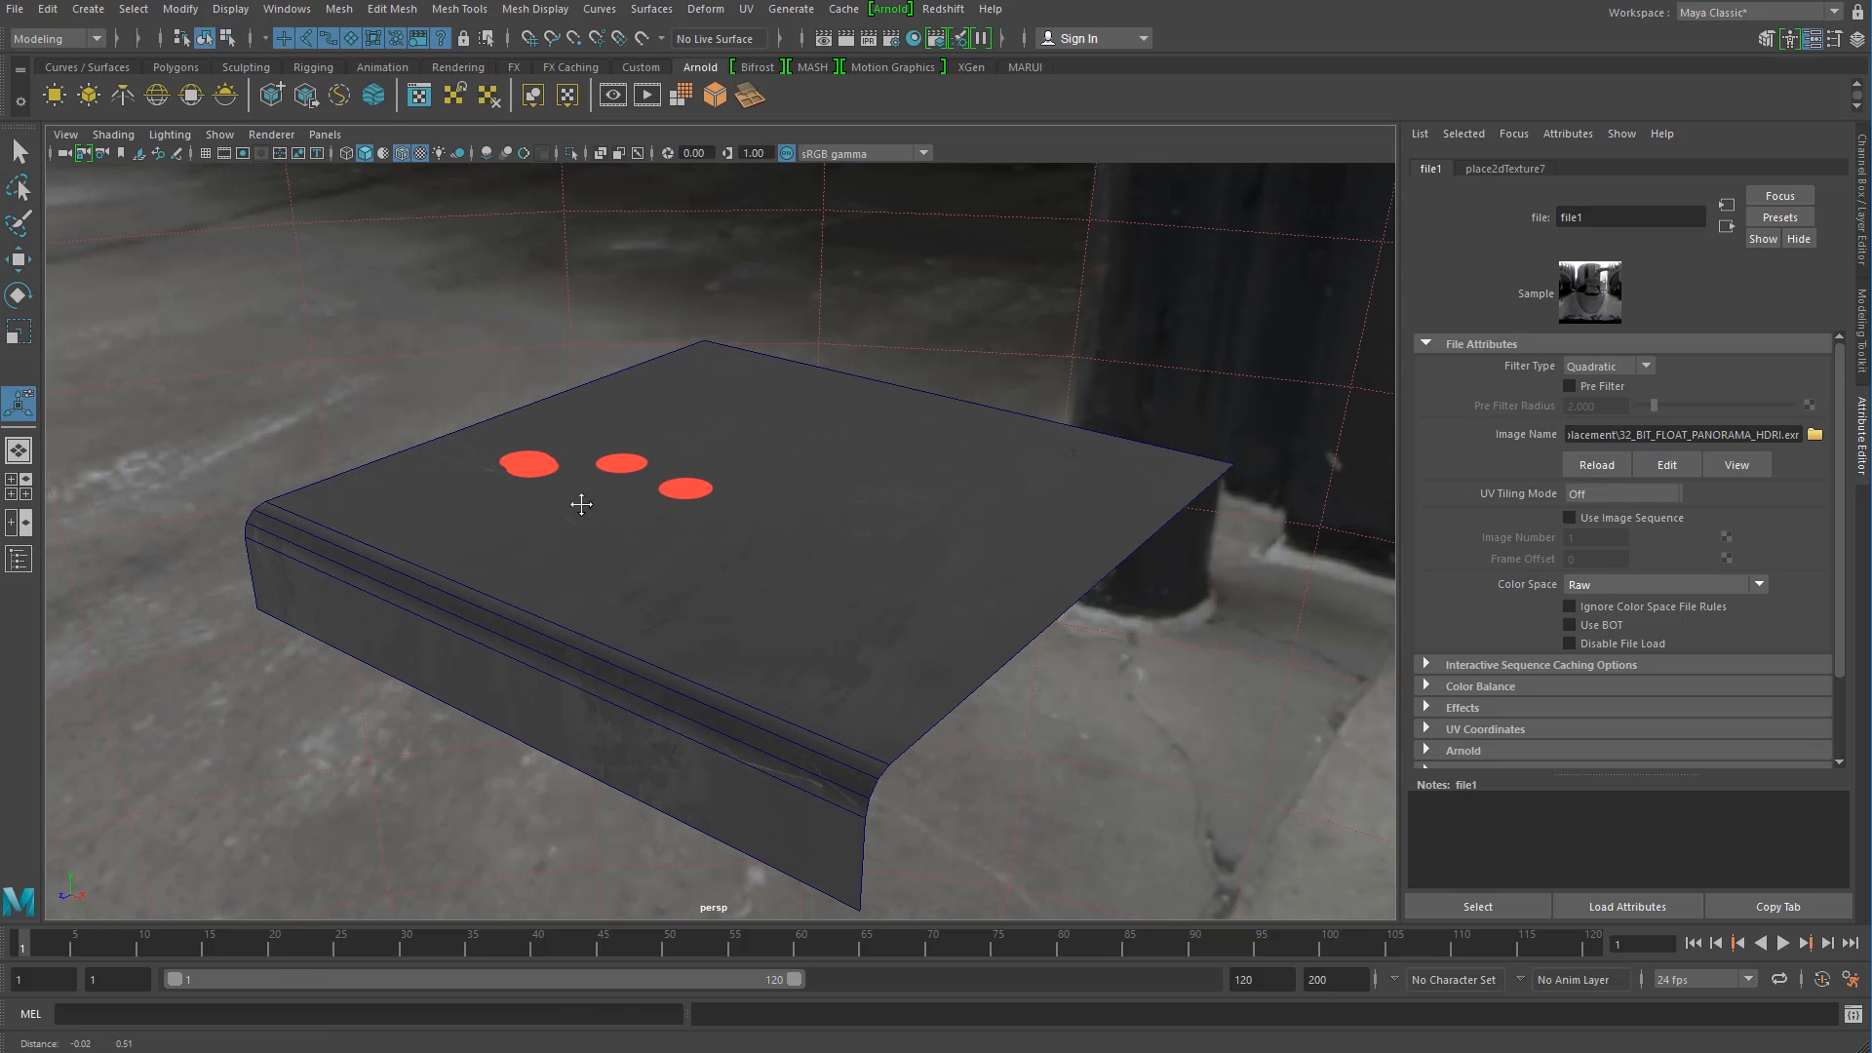
pyautogui.click(869, 39)
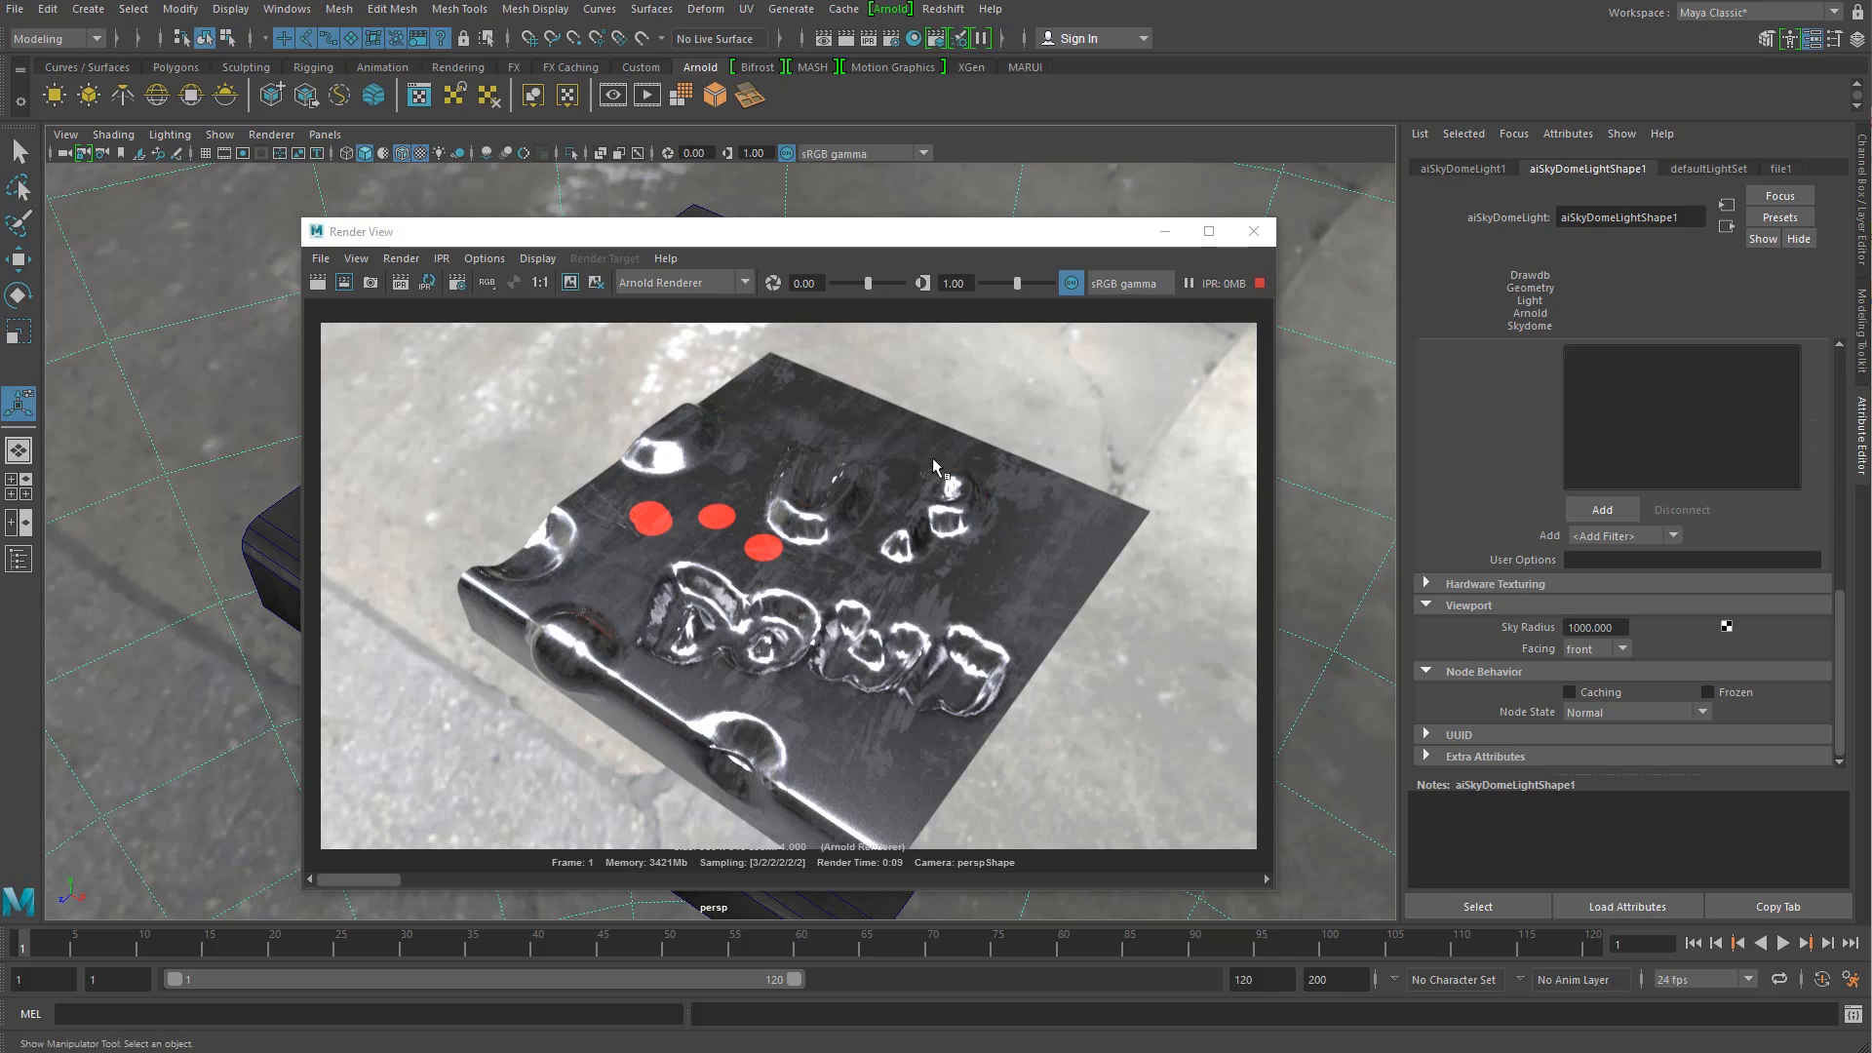
# Step: Set the displacement Bounds Padding of the pCube2 mesh to 0.1 and refresh the render
pyautogui.click(253, 579)
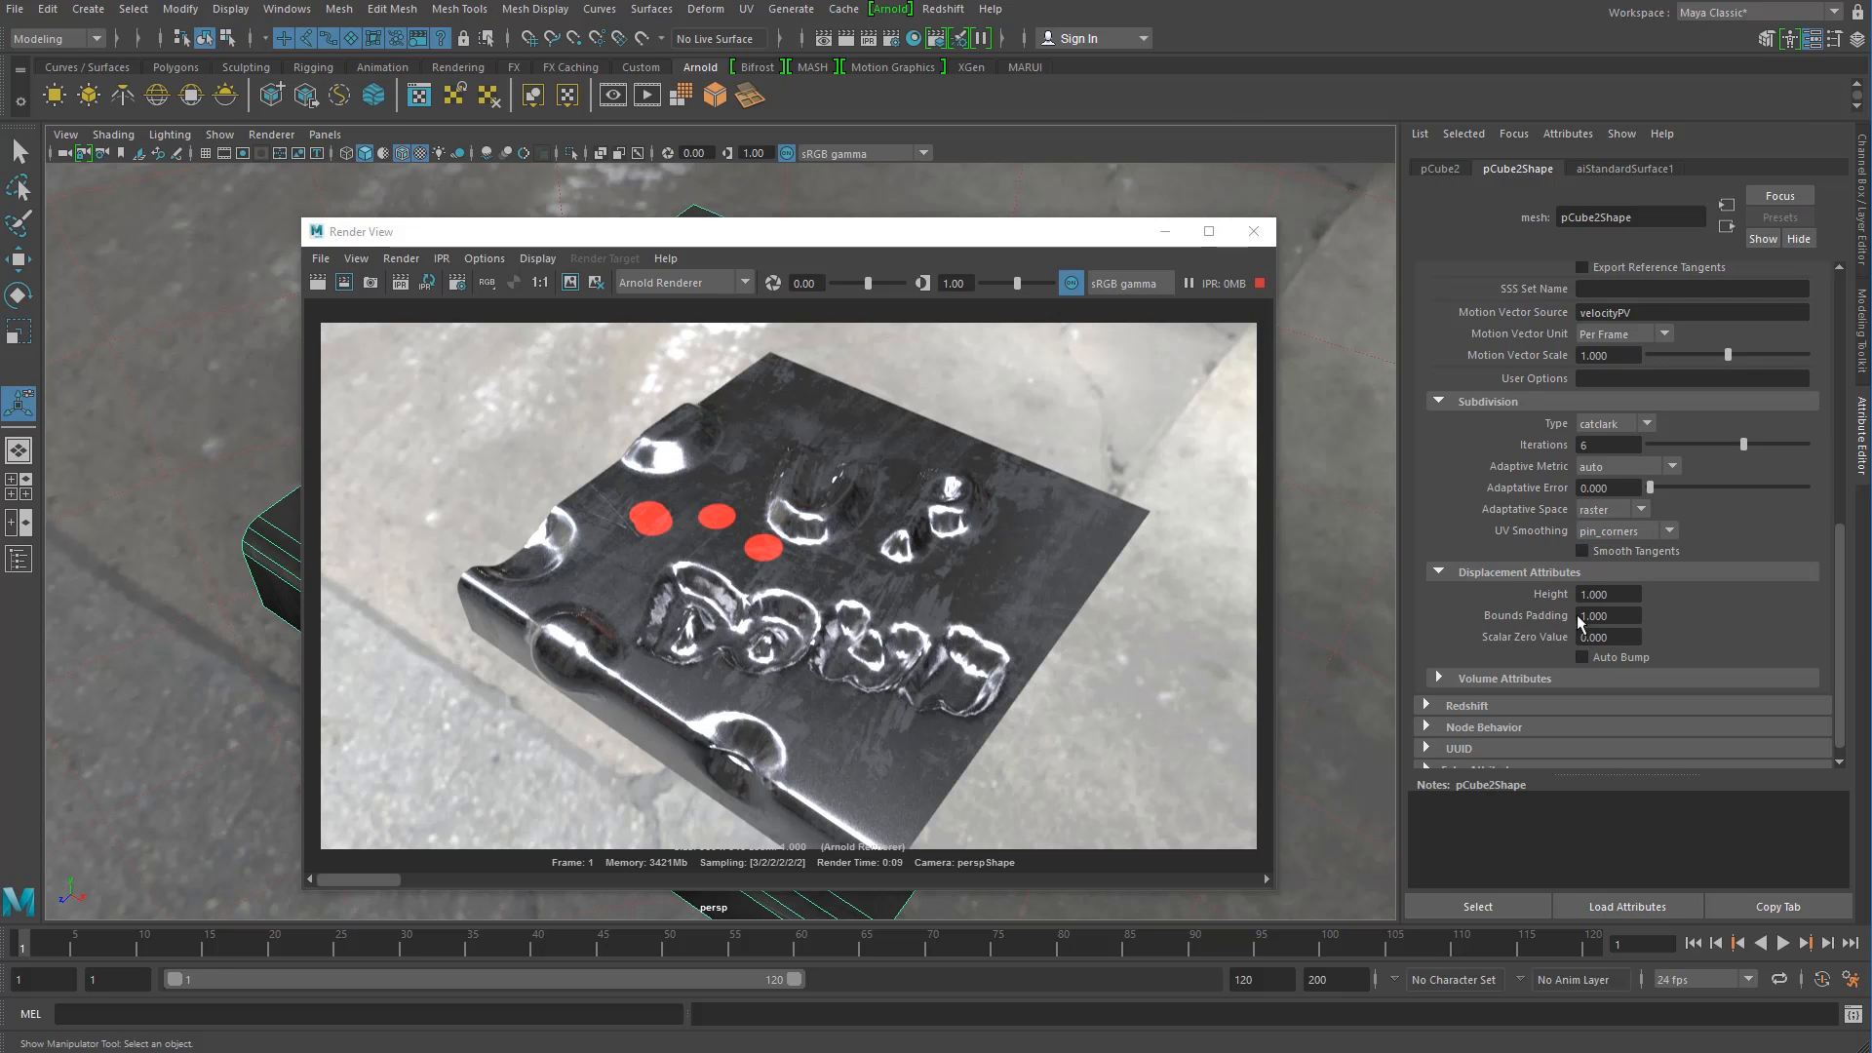
pyautogui.click(1640, 617)
pyautogui.write('.1')
pyautogui.press('Return')
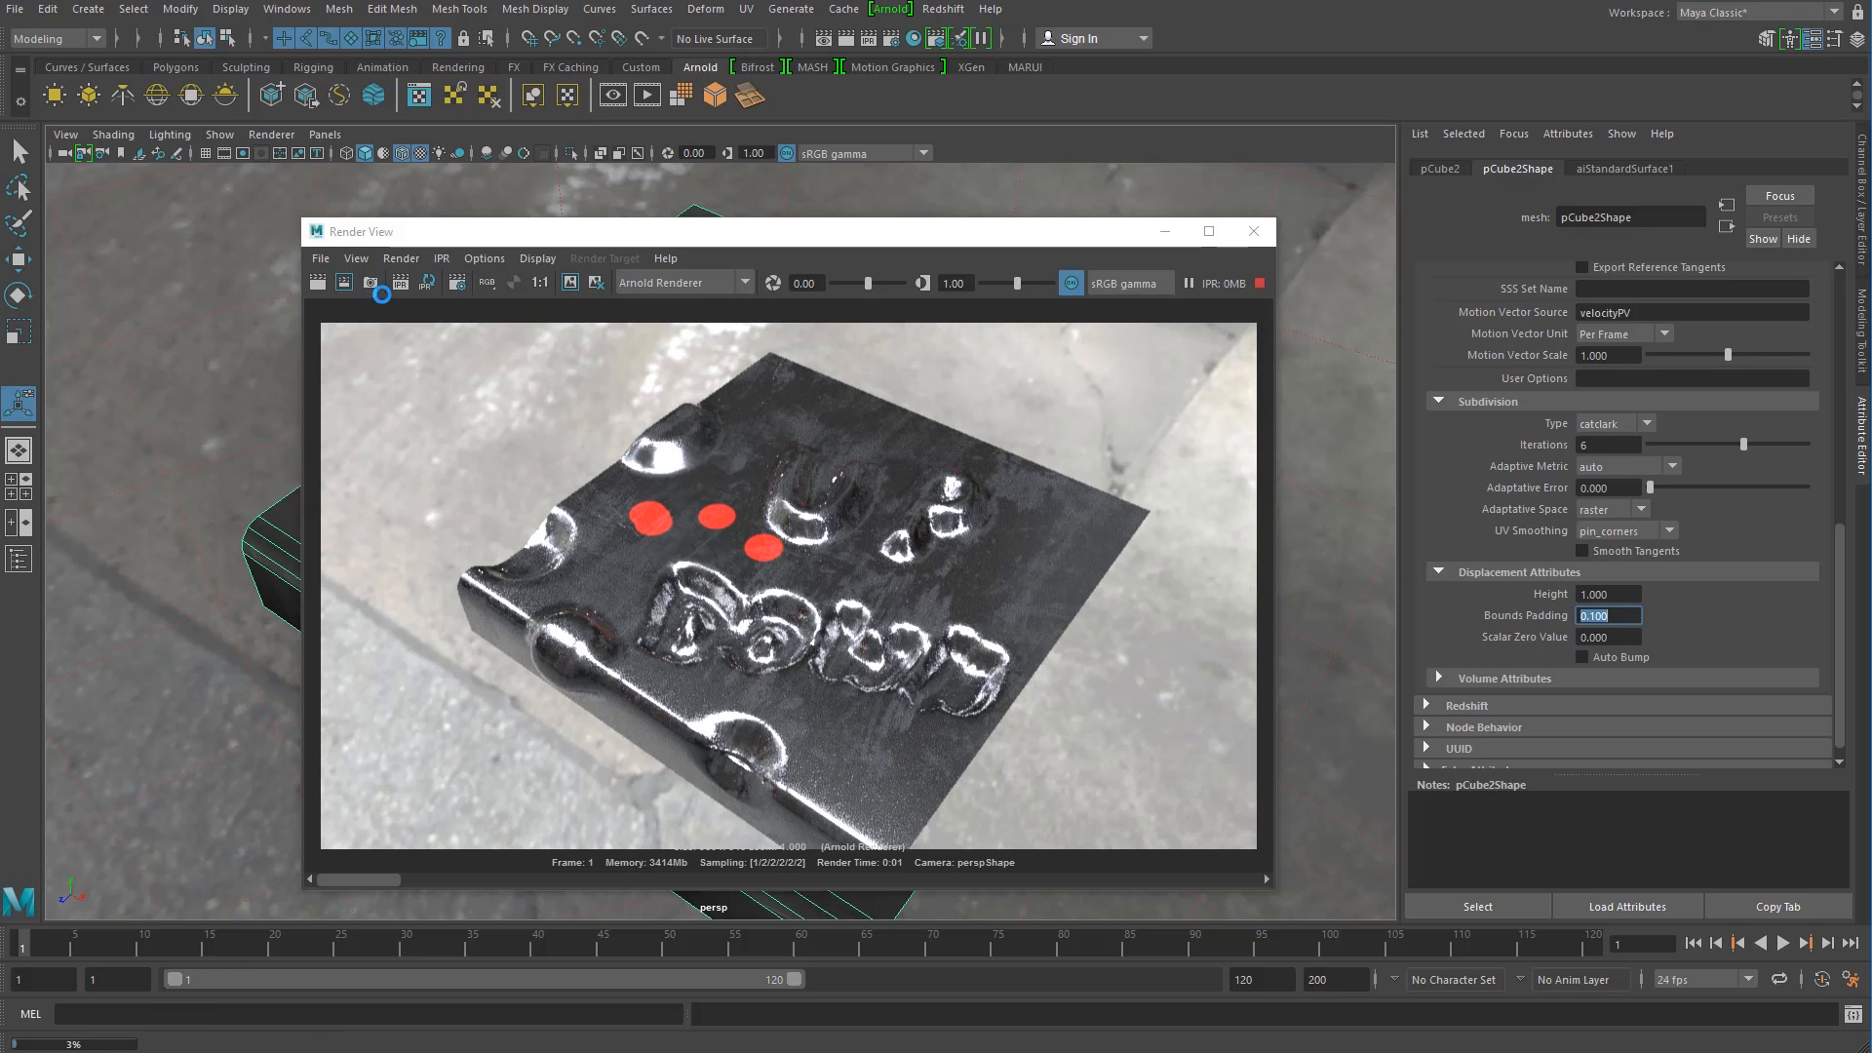
pyautogui.click(426, 282)
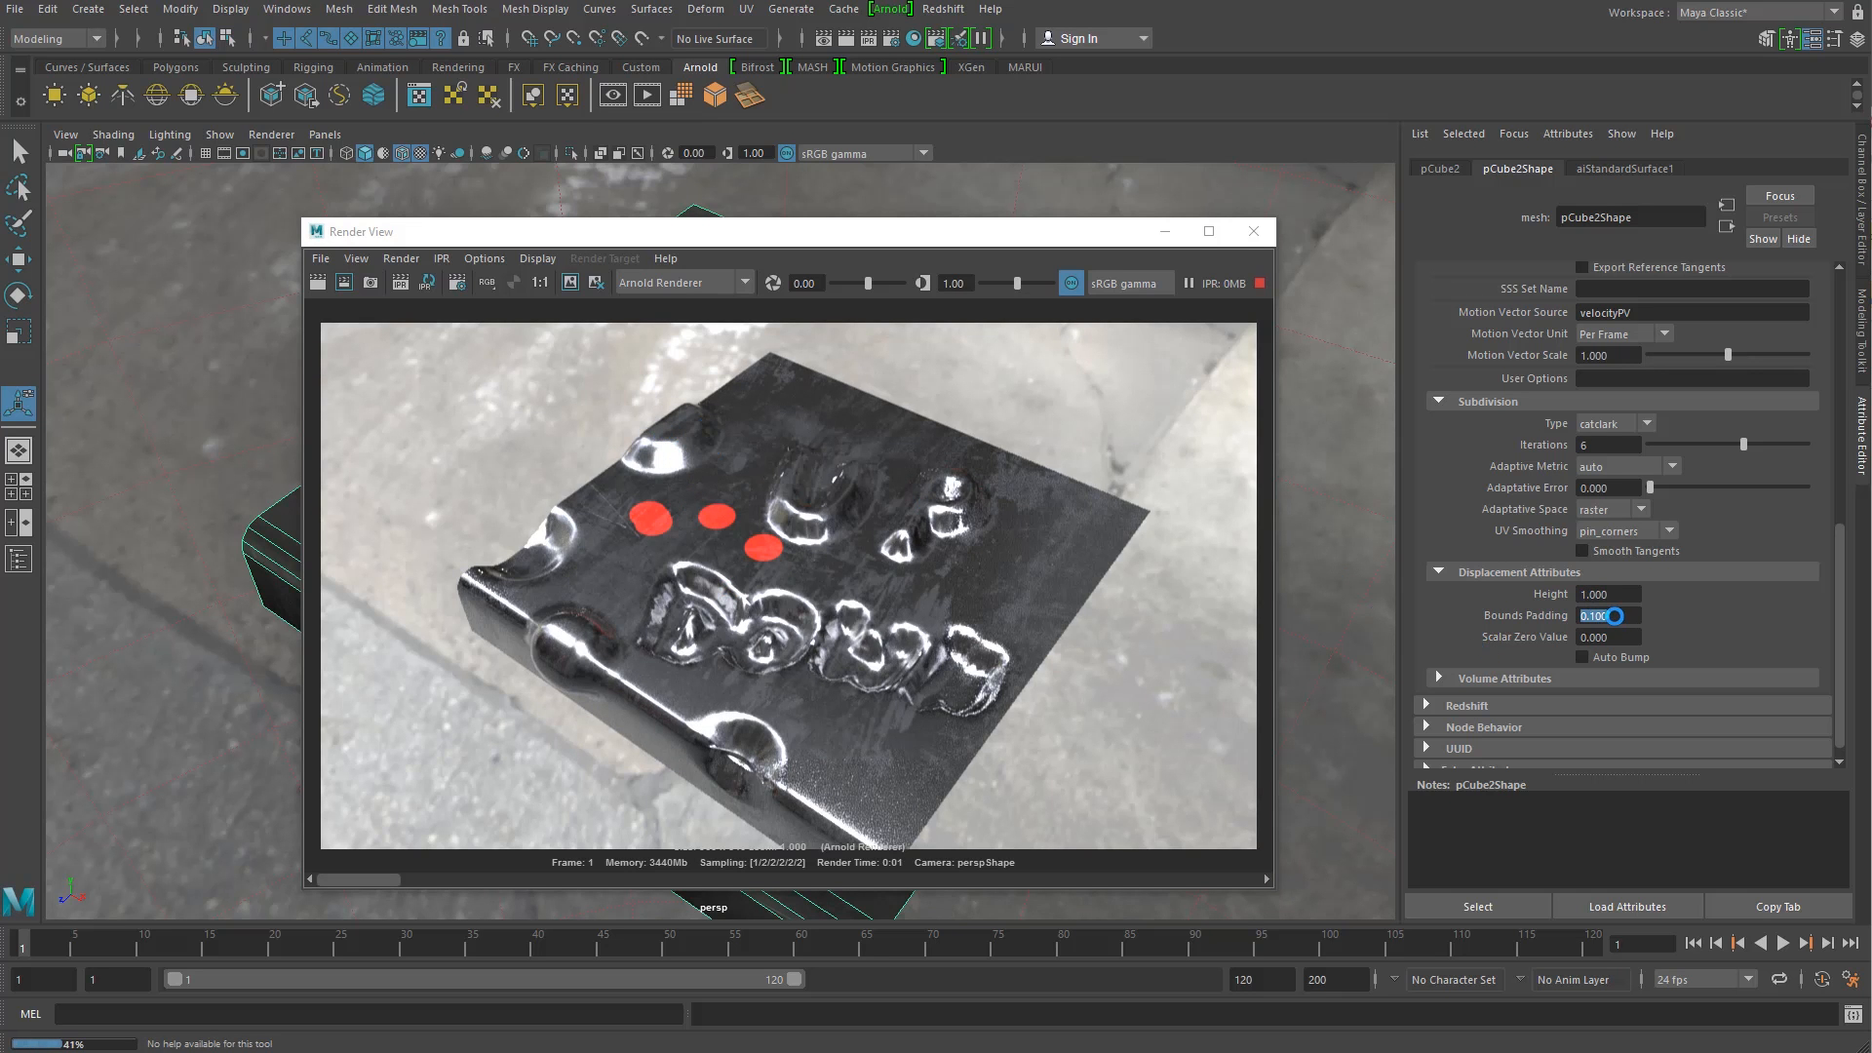
# Step: Set the Bounds Padding of pCube2Shape to 2
pyautogui.click(1615, 616)
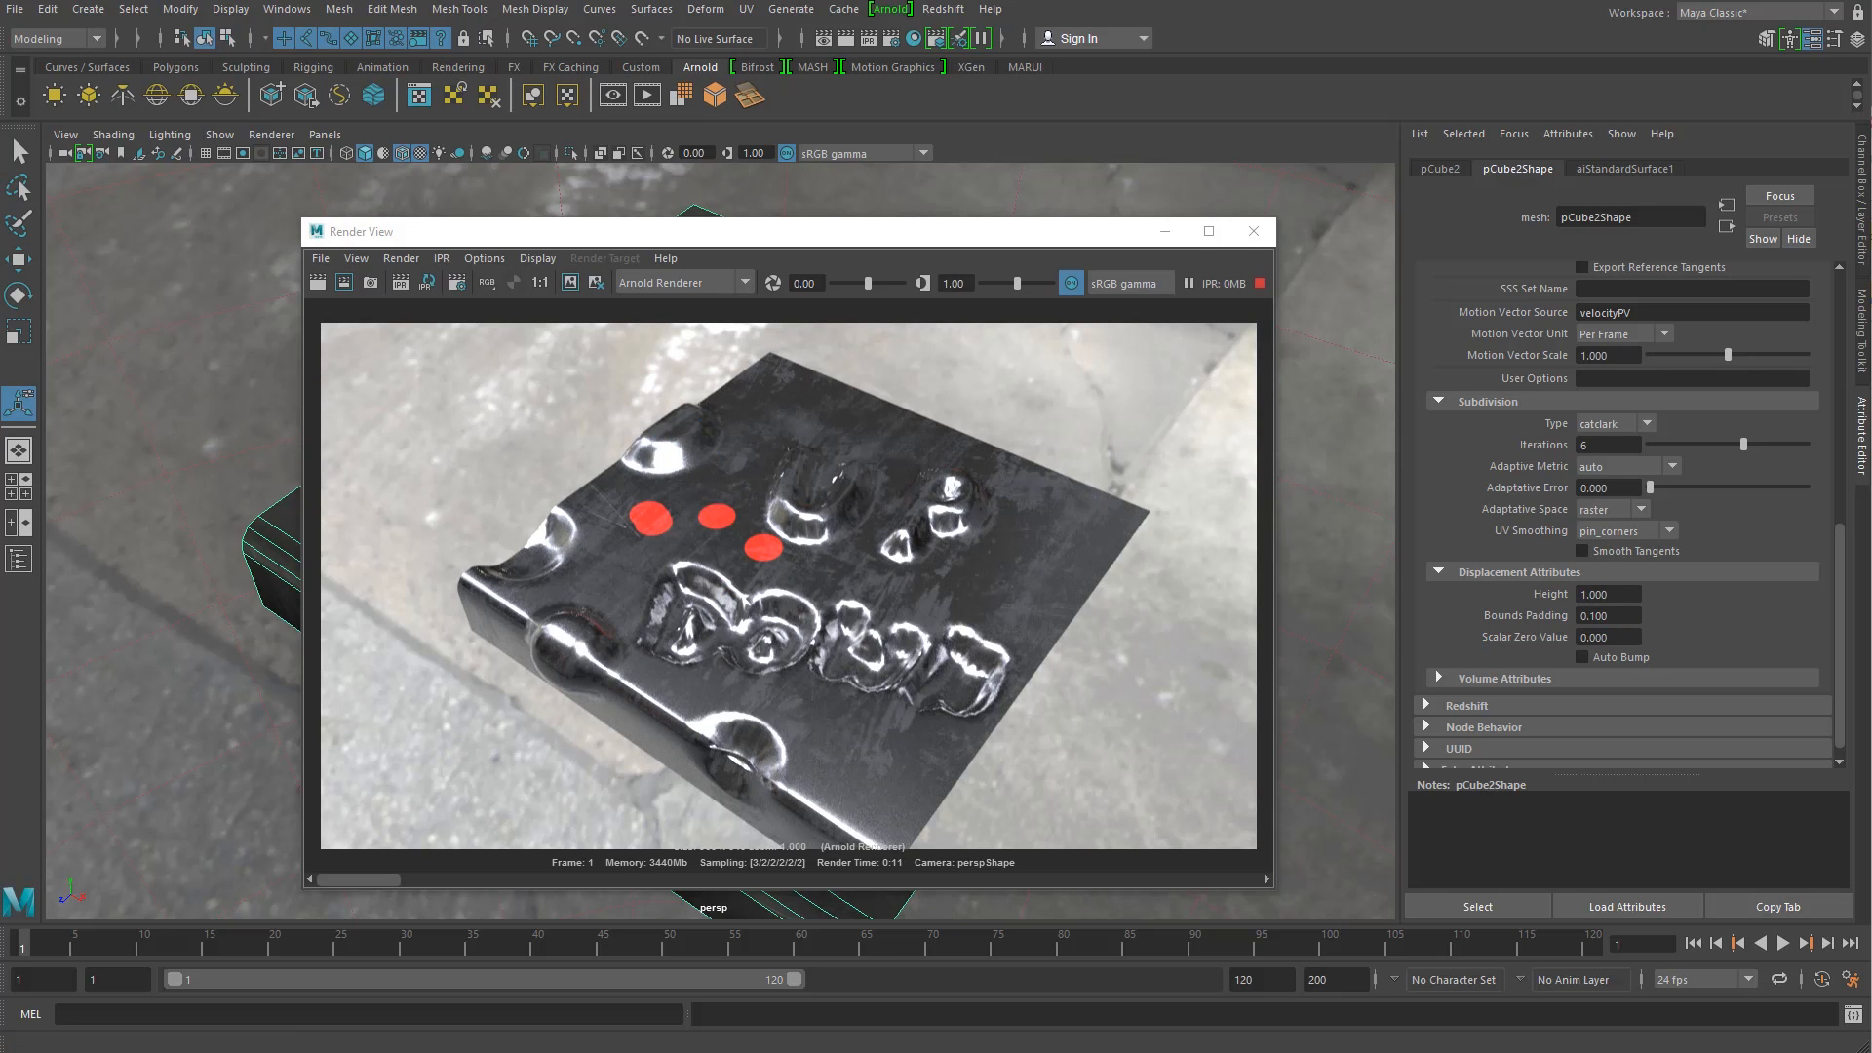
pyautogui.click(1601, 616)
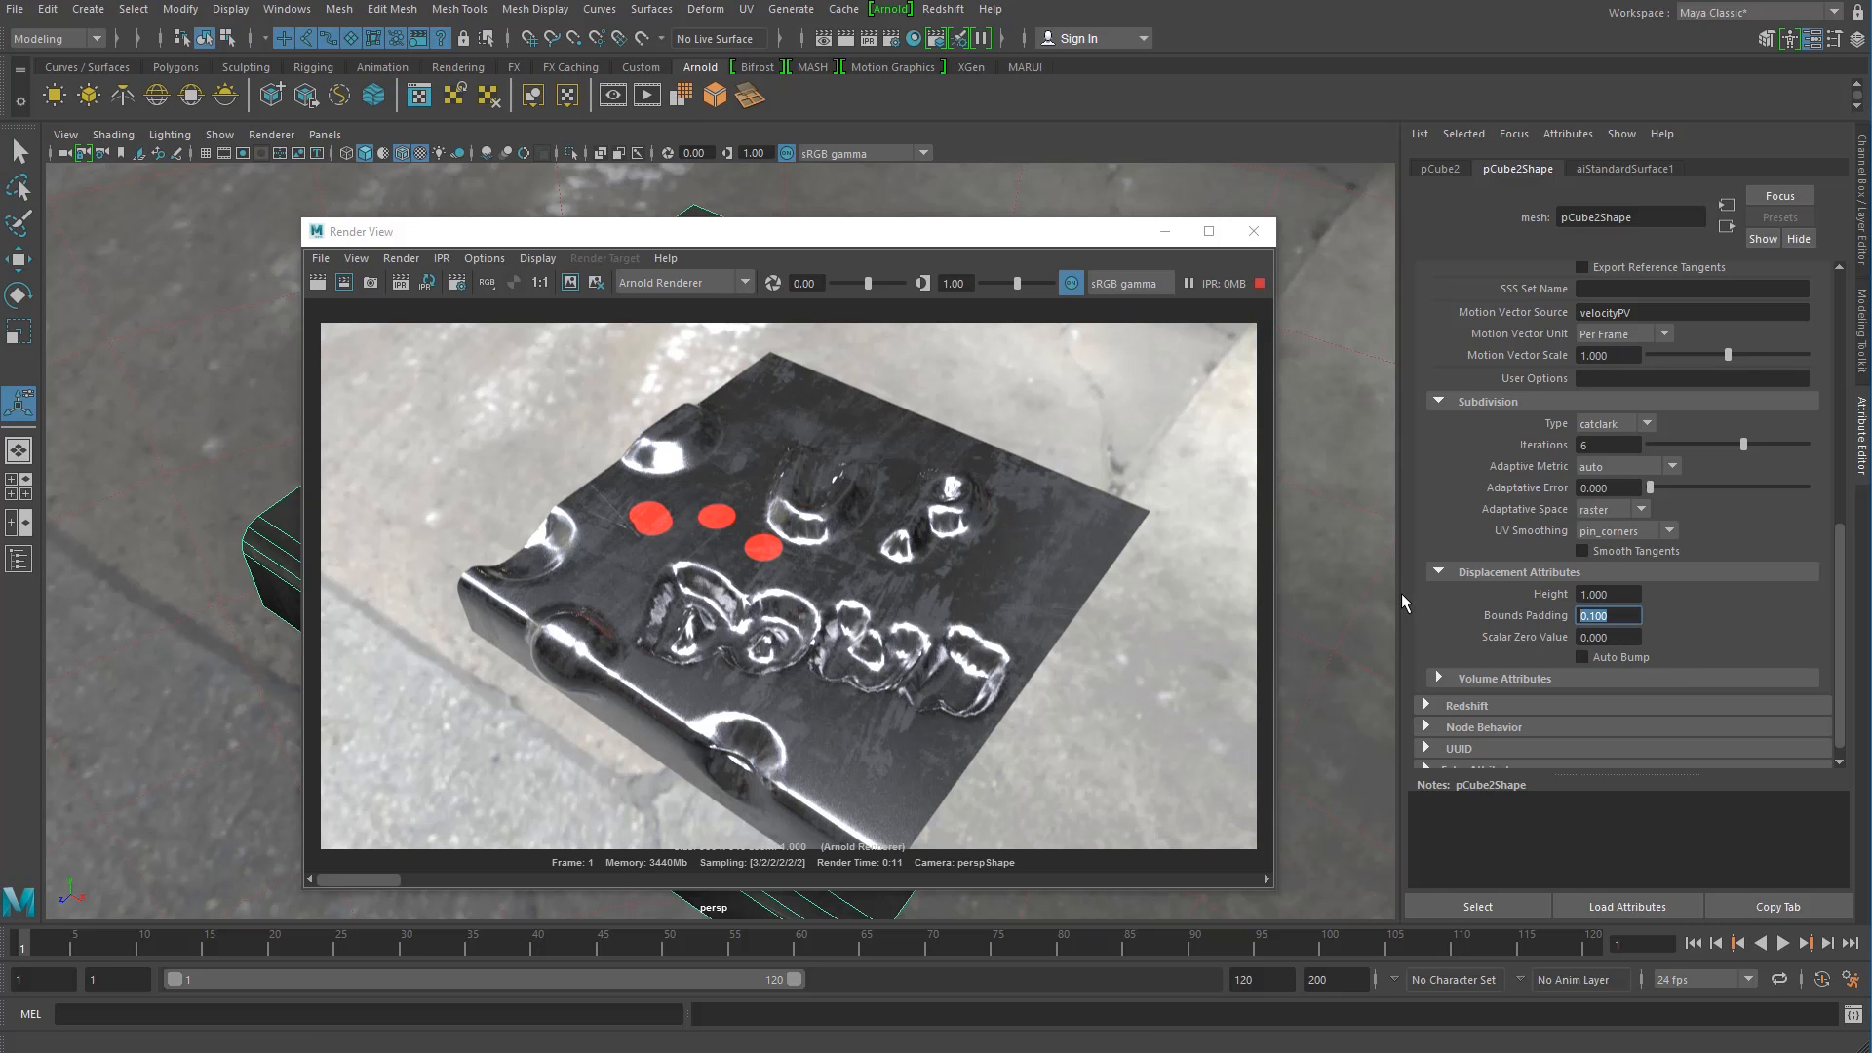
pyautogui.write('2')
pyautogui.press('Return')
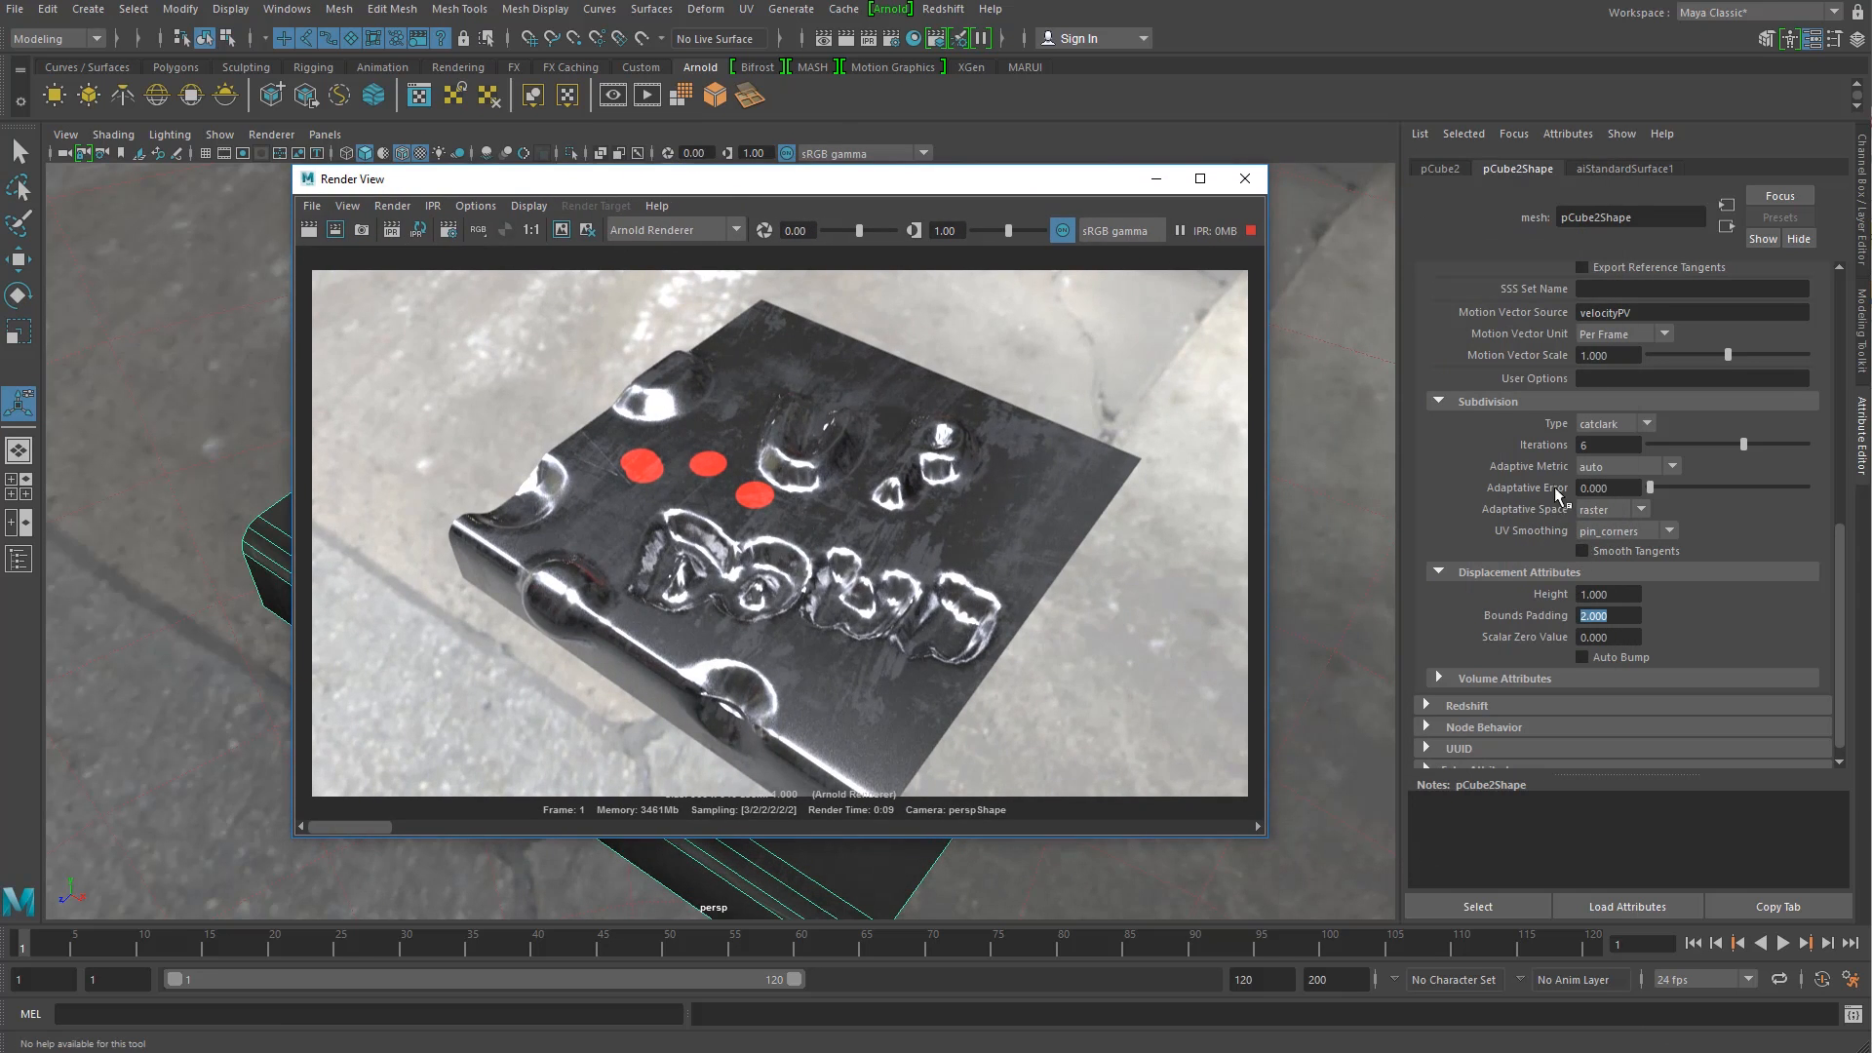
# Step: Set the subdivision Adaptive Metric of pCube2Shape to edge_length and reposition the Render View to uncover the slab's far corner
pyautogui.click(1607, 469)
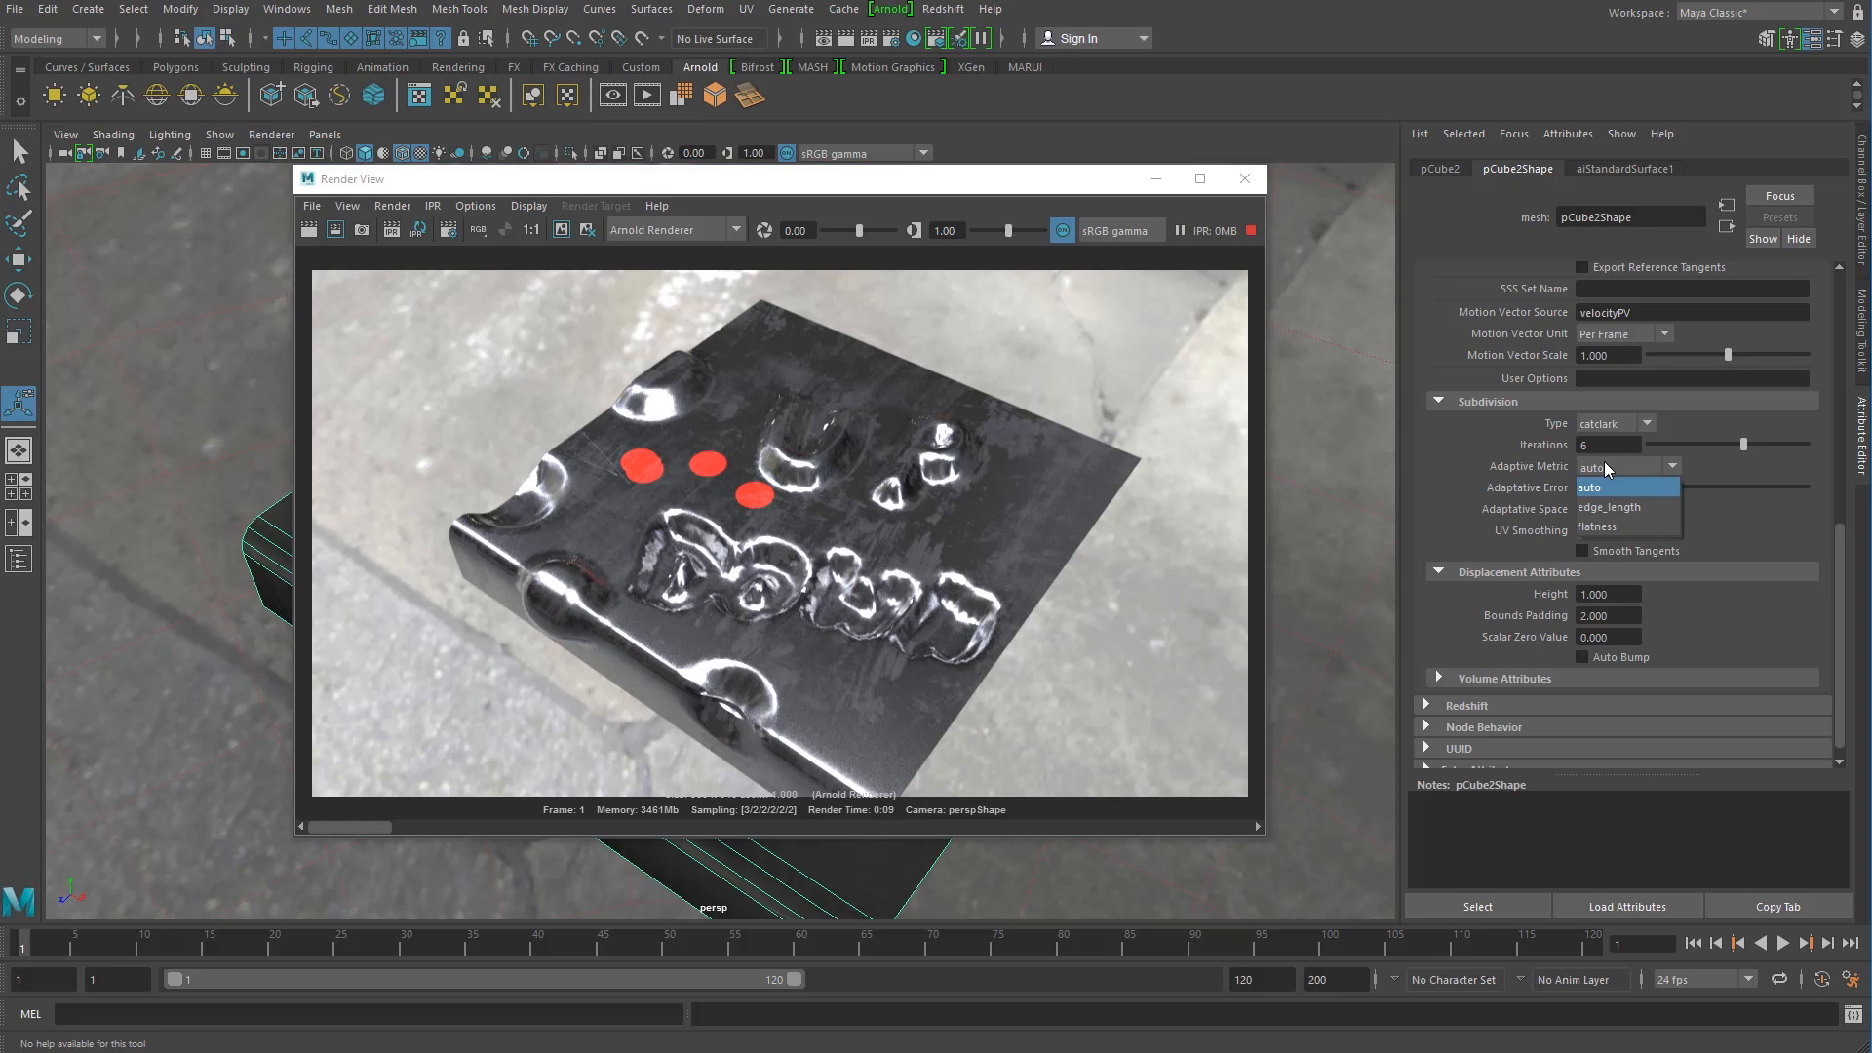
pyautogui.click(1625, 508)
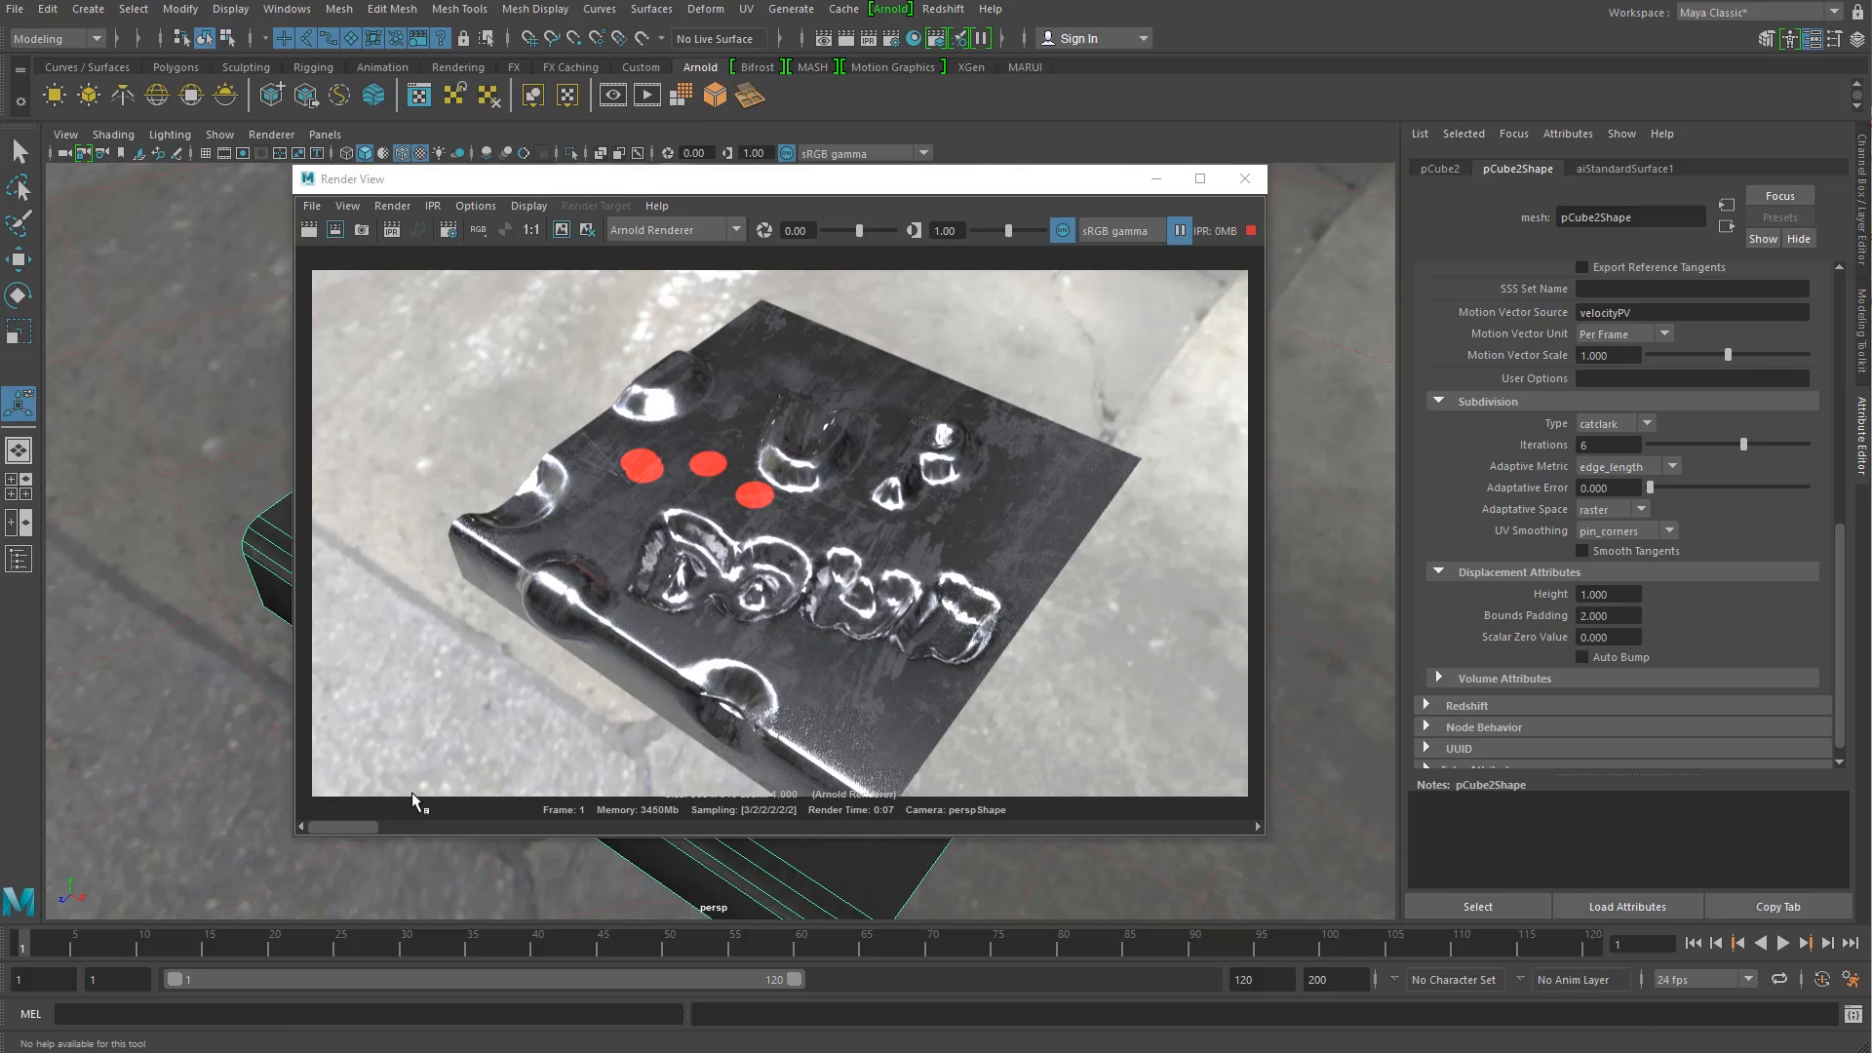
pyautogui.click(433, 829)
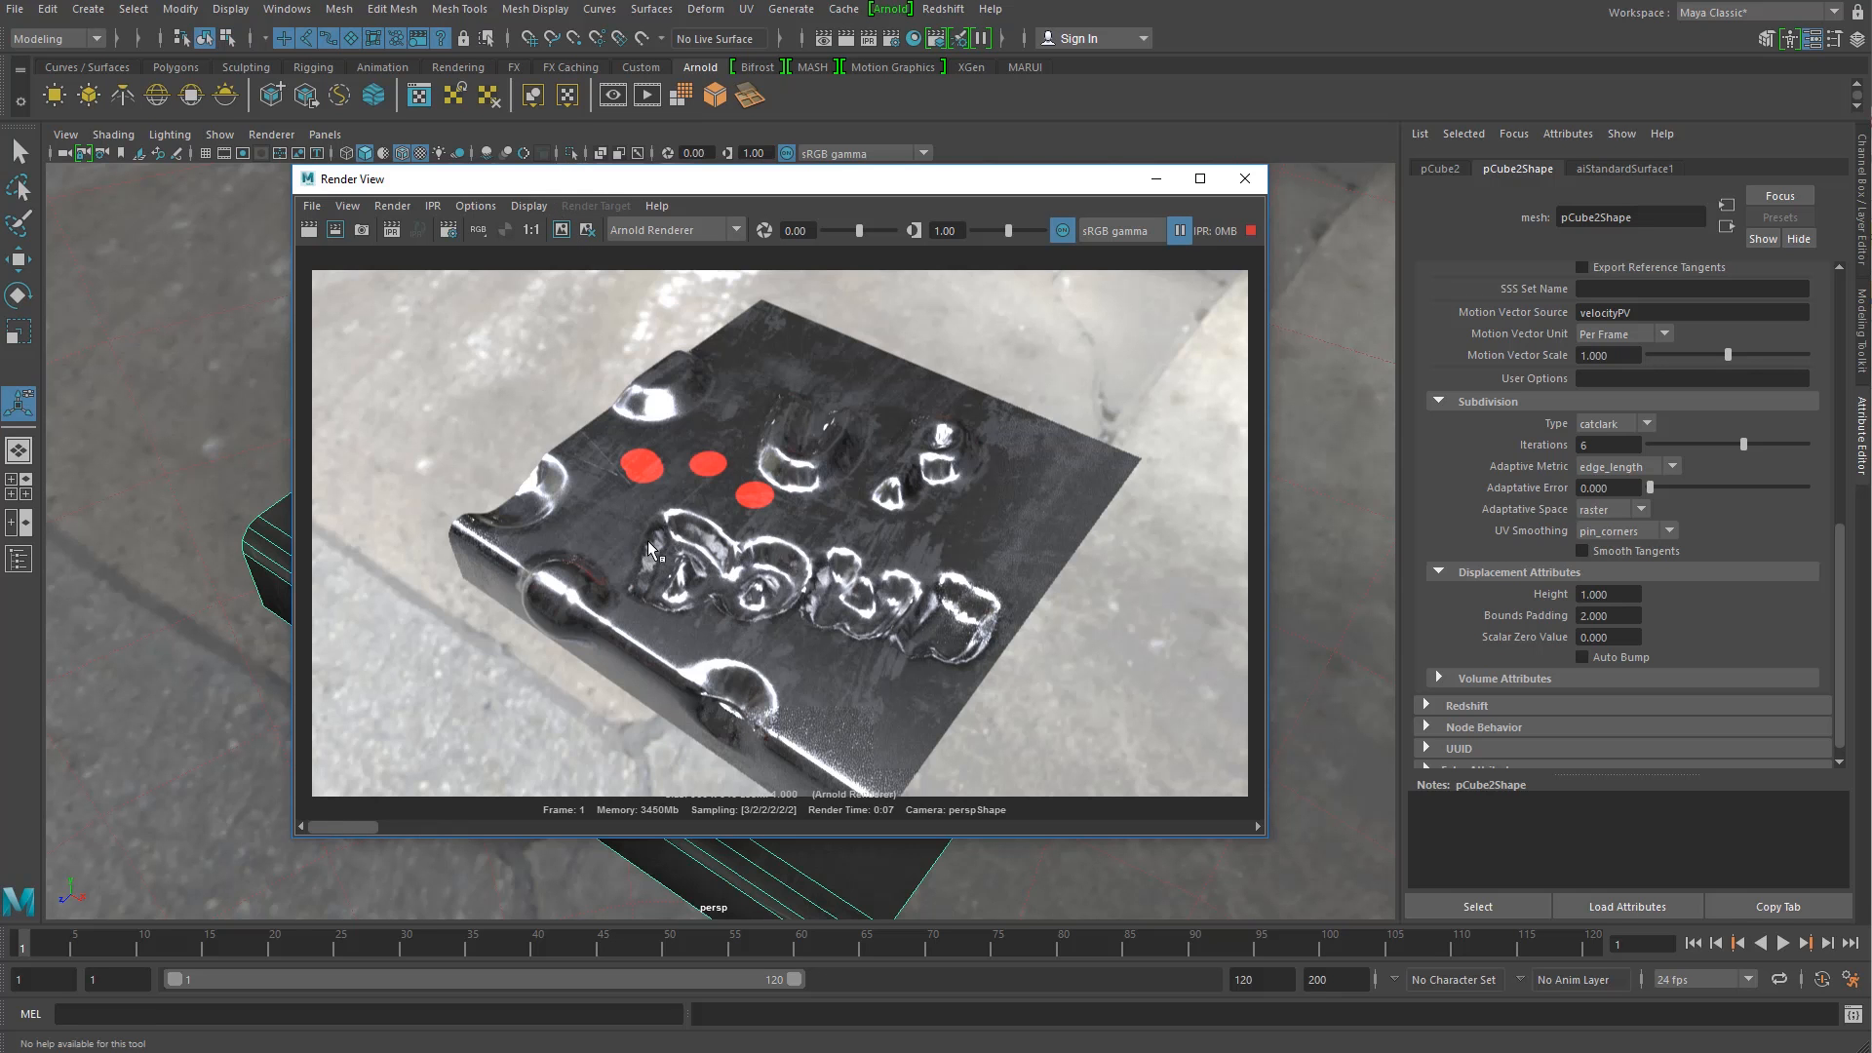
pyautogui.moveTo(690, 182); pyautogui.dragTo(1068, 200)
pyautogui.moveTo(850, 202); pyautogui.dragTo(374, 202)
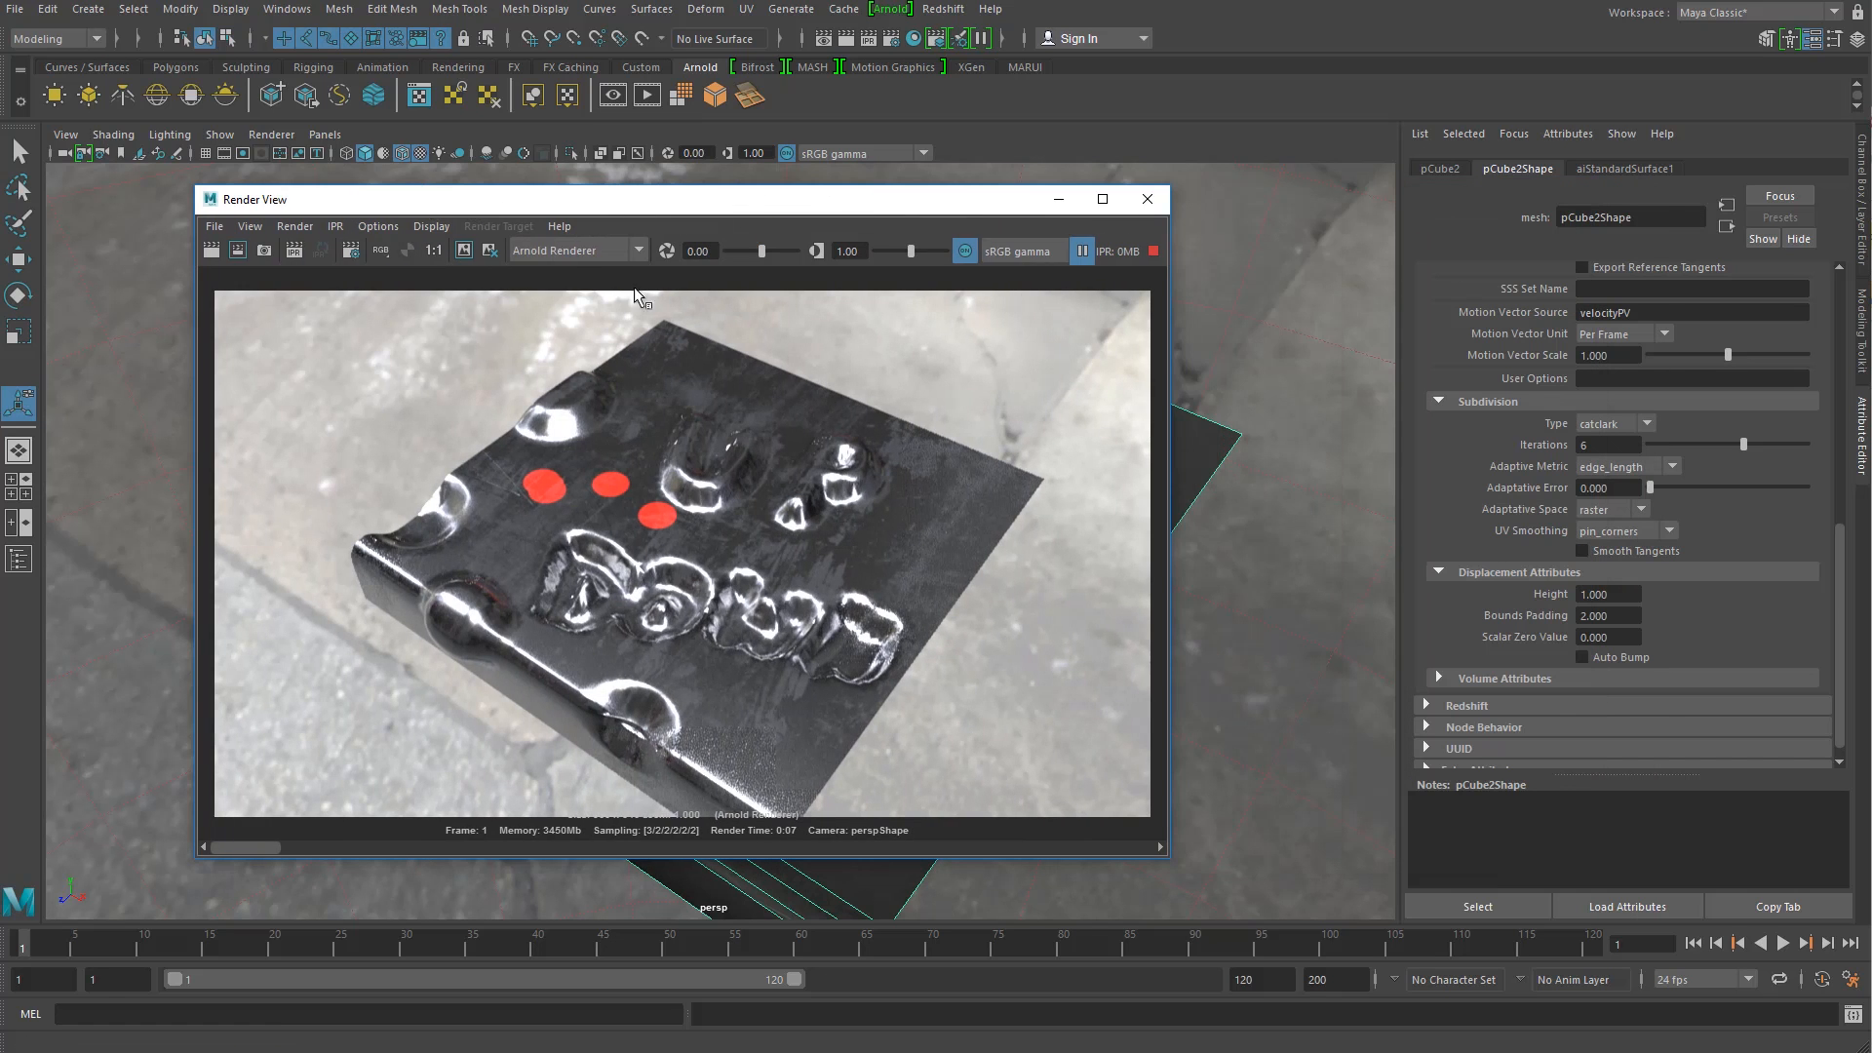
pyautogui.click(1249, 383)
pyautogui.click(1202, 436)
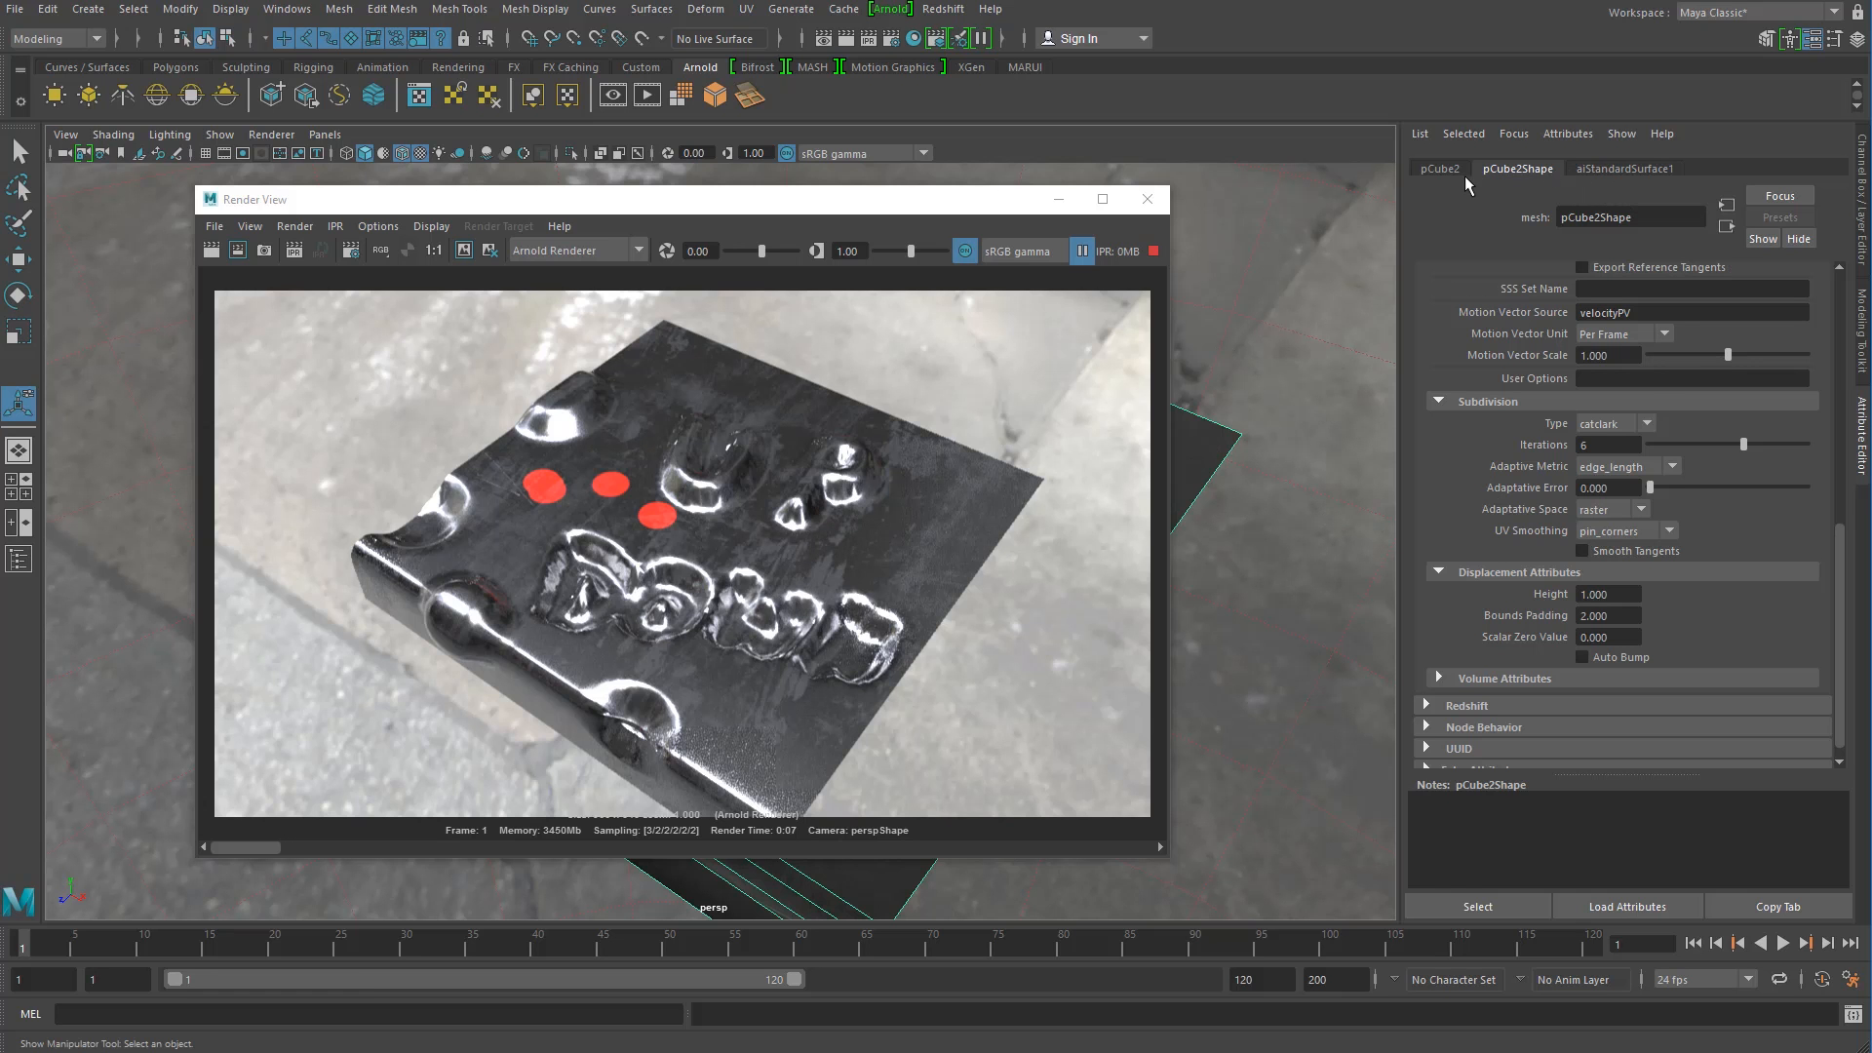
# Step: Bring Hypershade back into view and regraph the network of aiStandardSurface1SG without the skydome nodes
pyautogui.moveTo(917, 1052); pyautogui.dragTo(1144, 76)
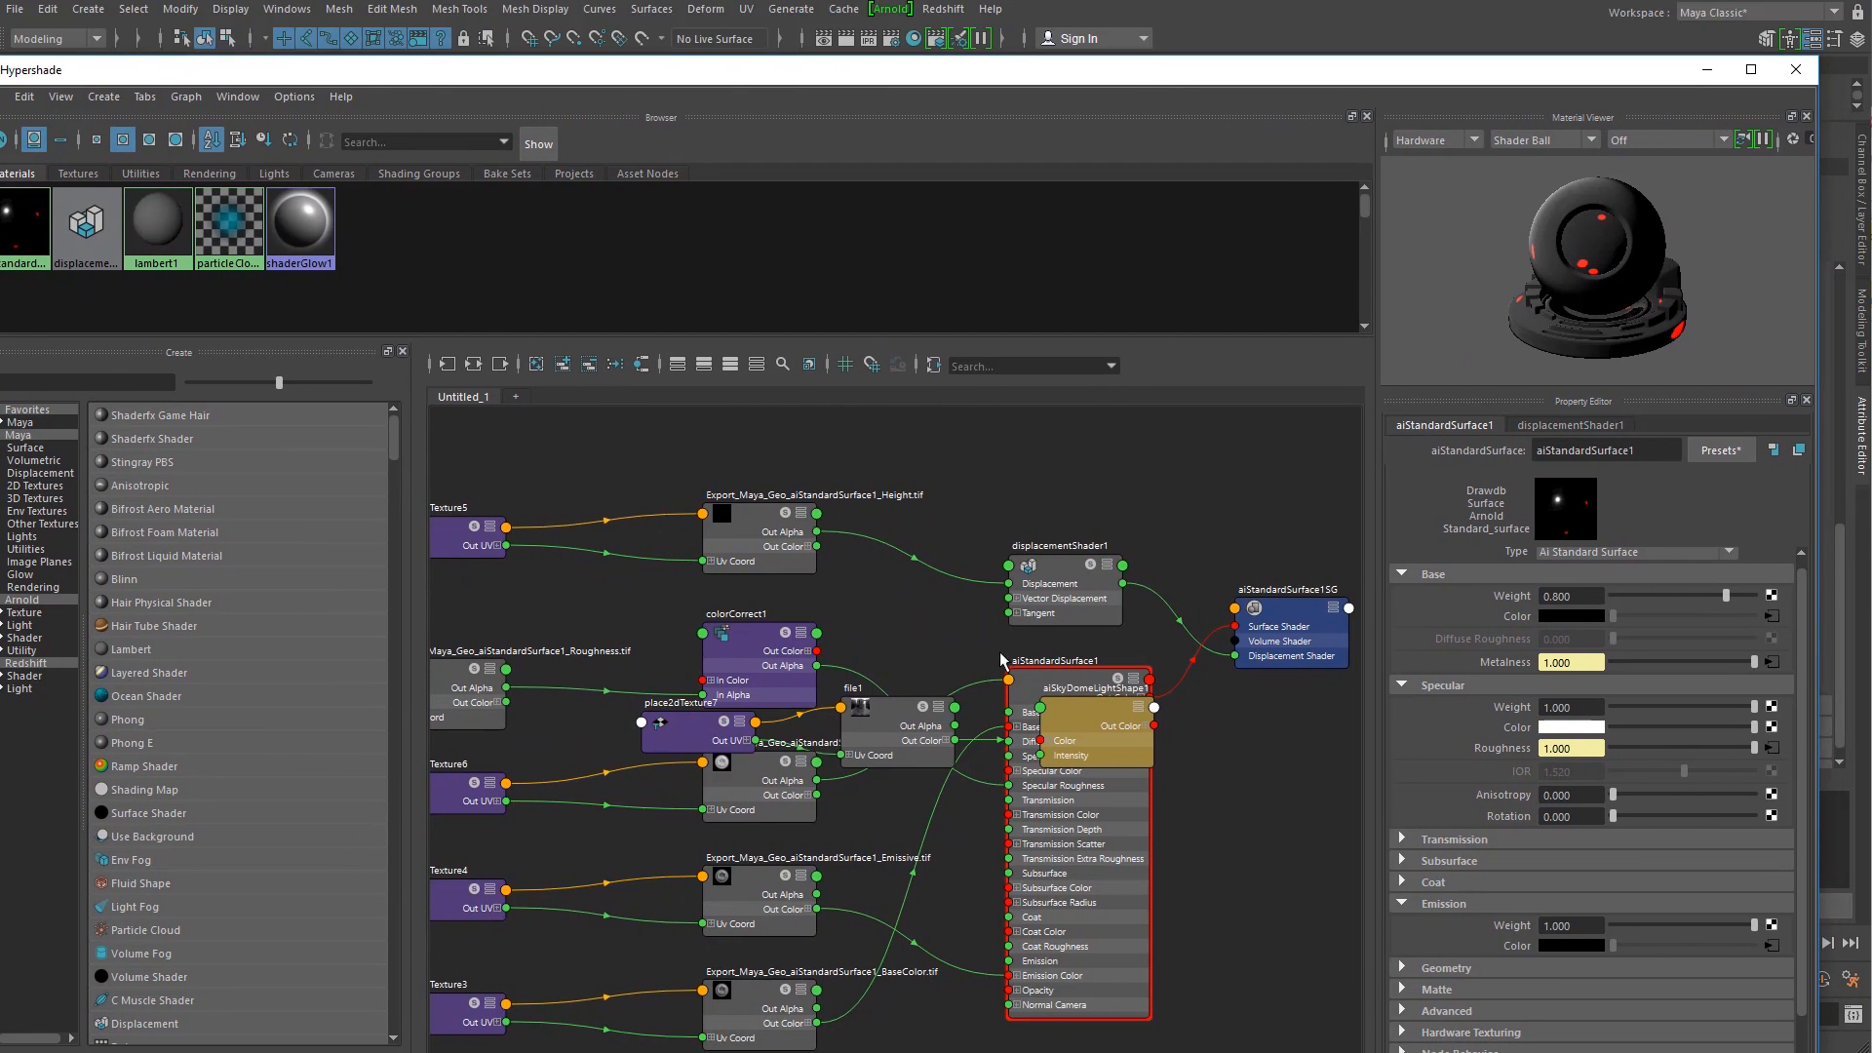
pyautogui.click(1270, 611)
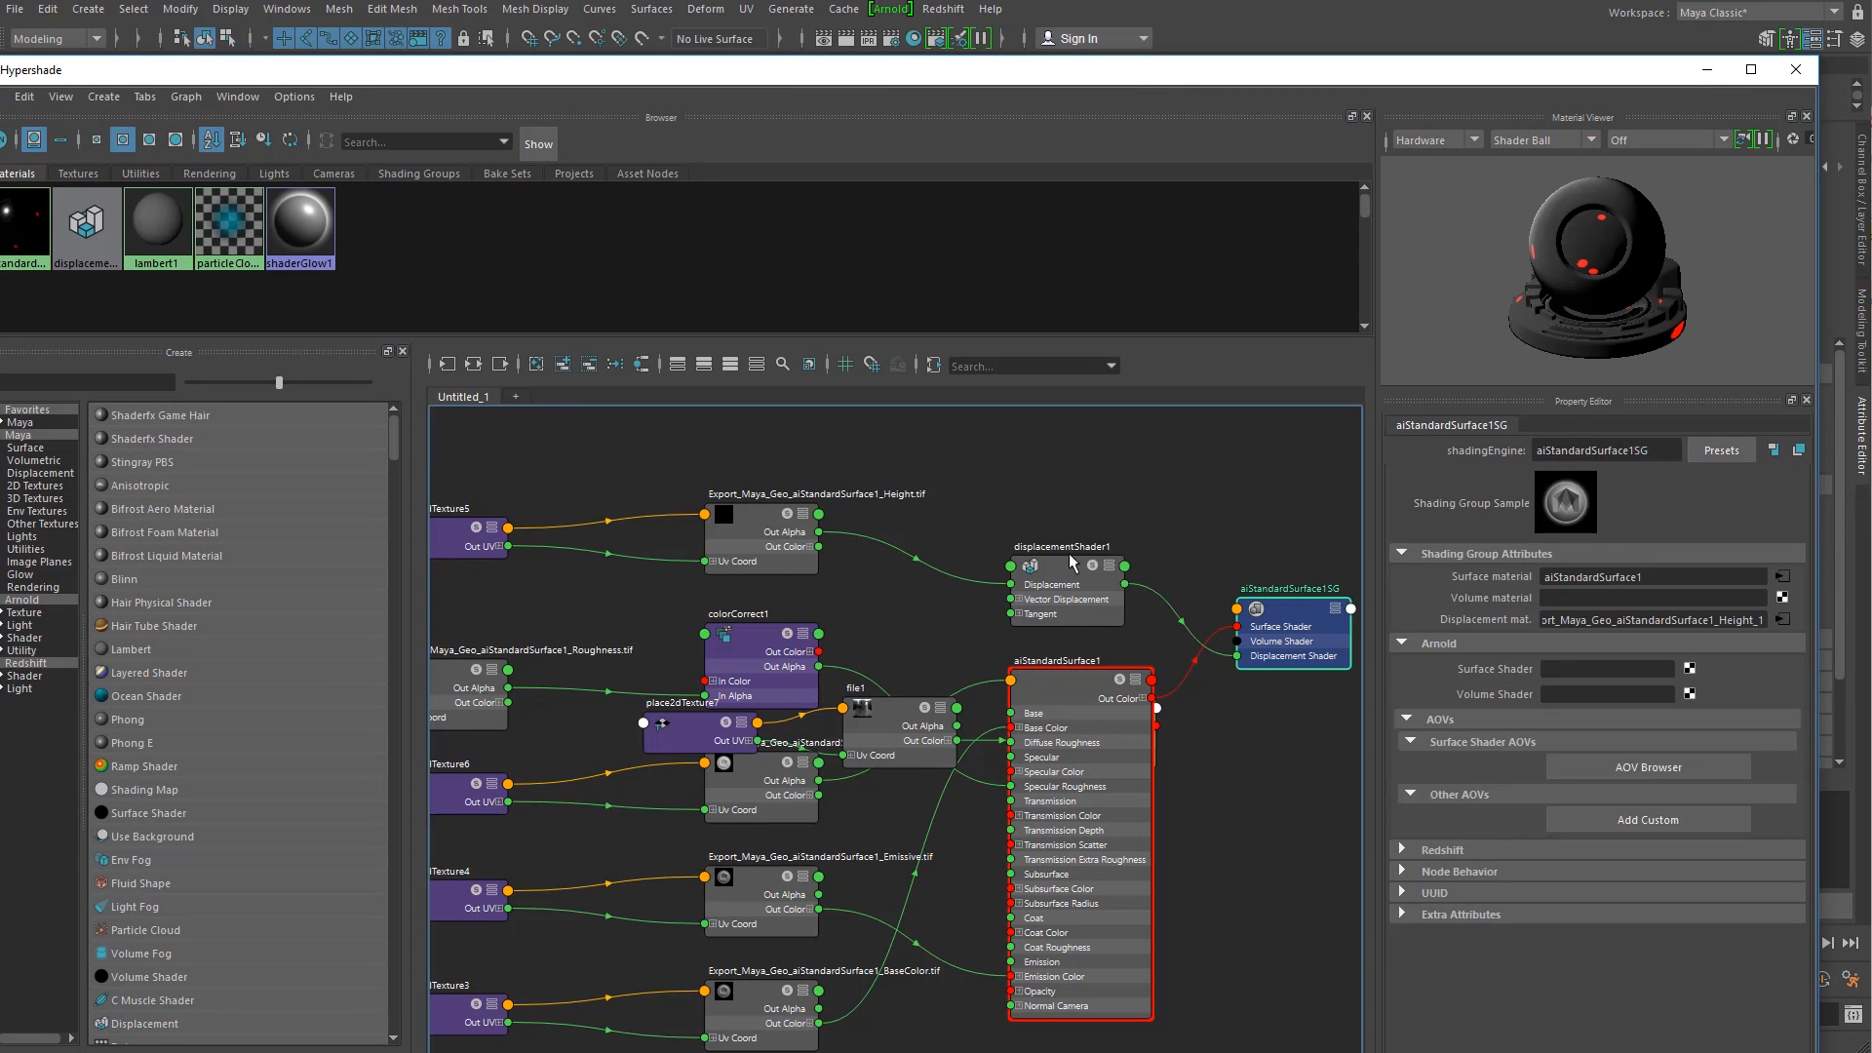
pyautogui.click(473, 363)
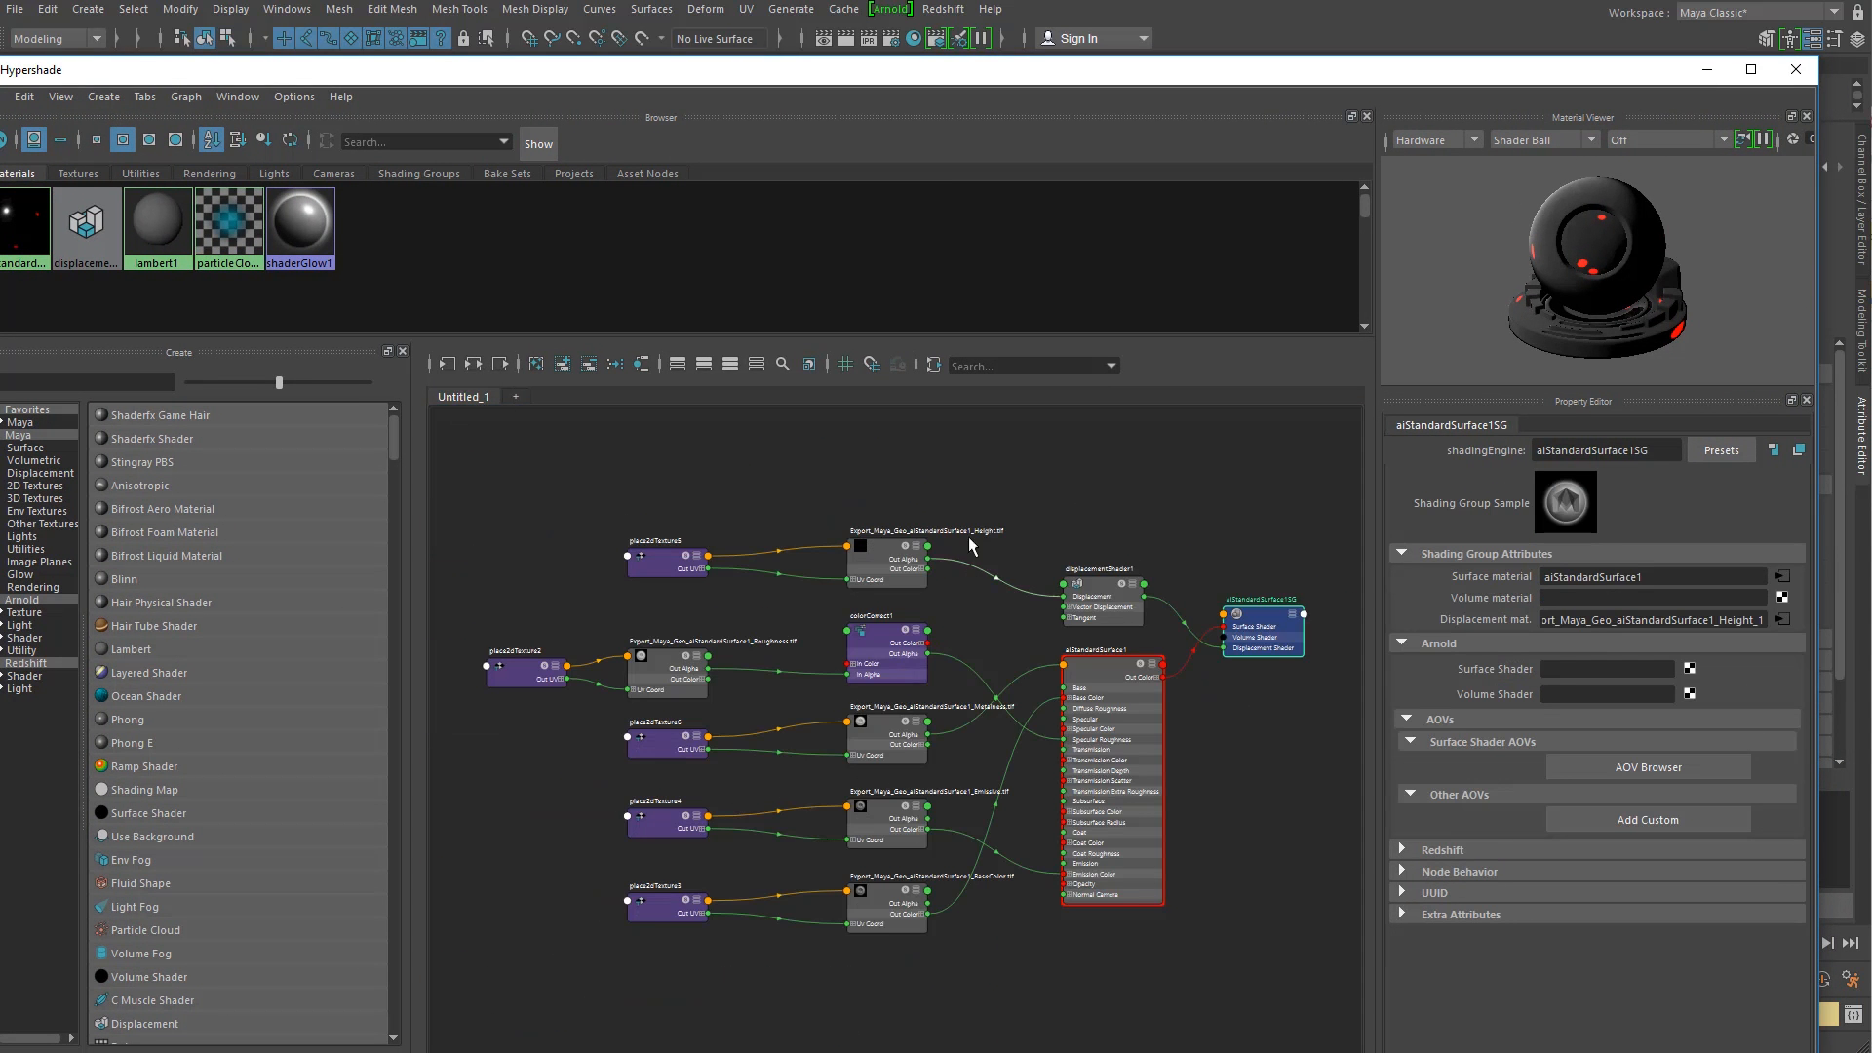
pyautogui.scroll(4, 980, 556)
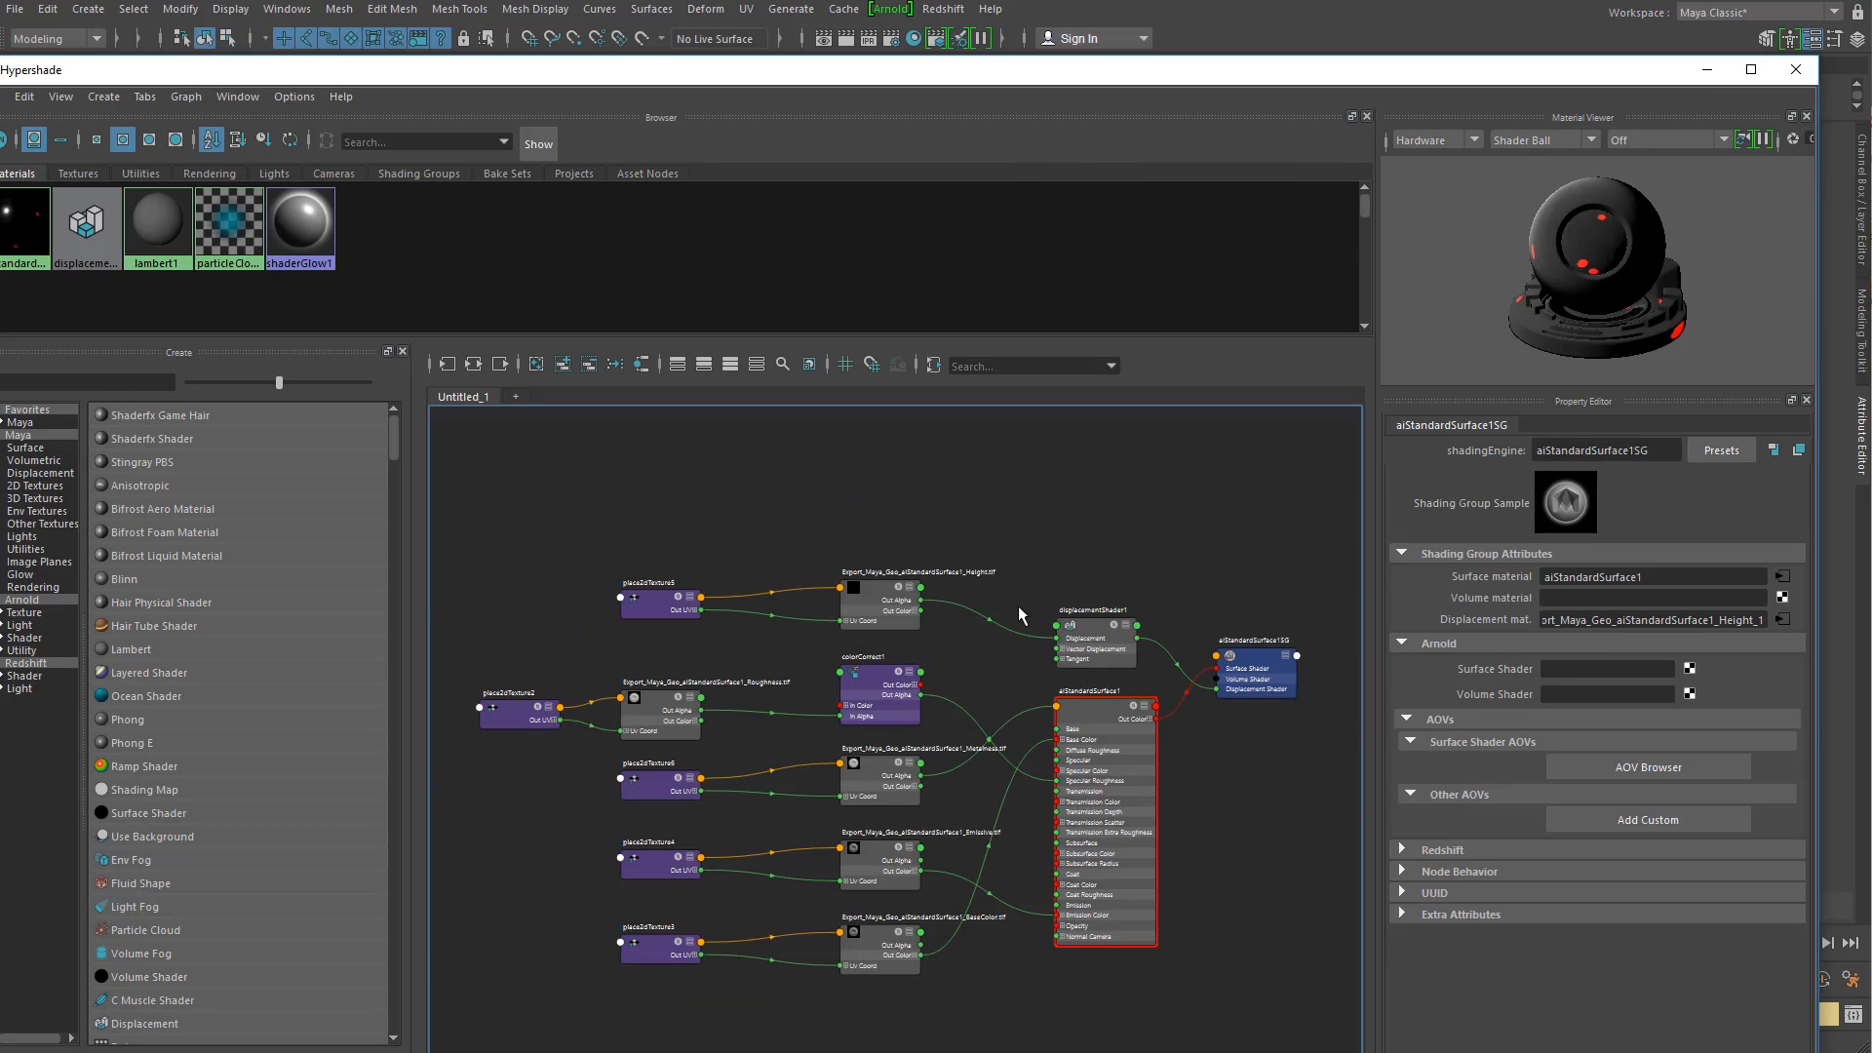
pyautogui.scroll(-3, 999, 600)
pyautogui.scroll(2, 999, 600)
# Step: Show the Arnold attributes of displacementShader1, then move Hypershade down to uncover the Render View
pyautogui.click(1117, 639)
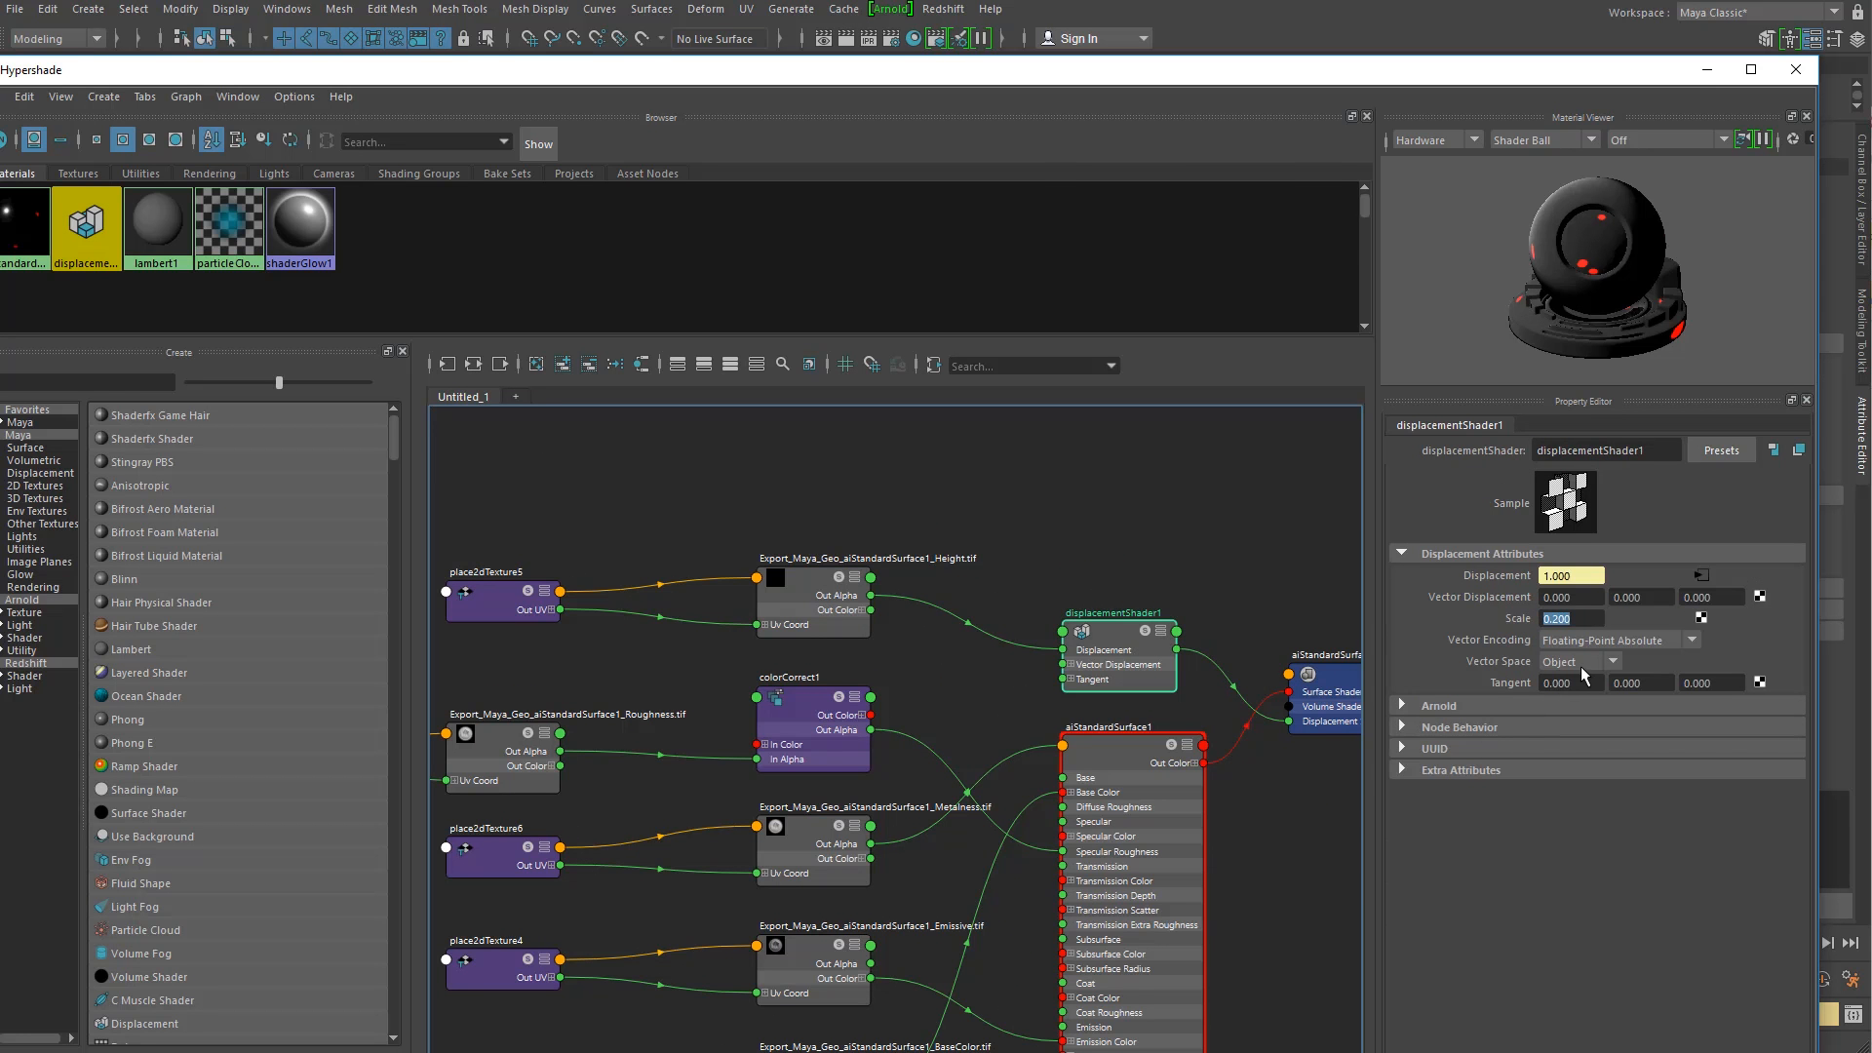
pyautogui.click(1404, 706)
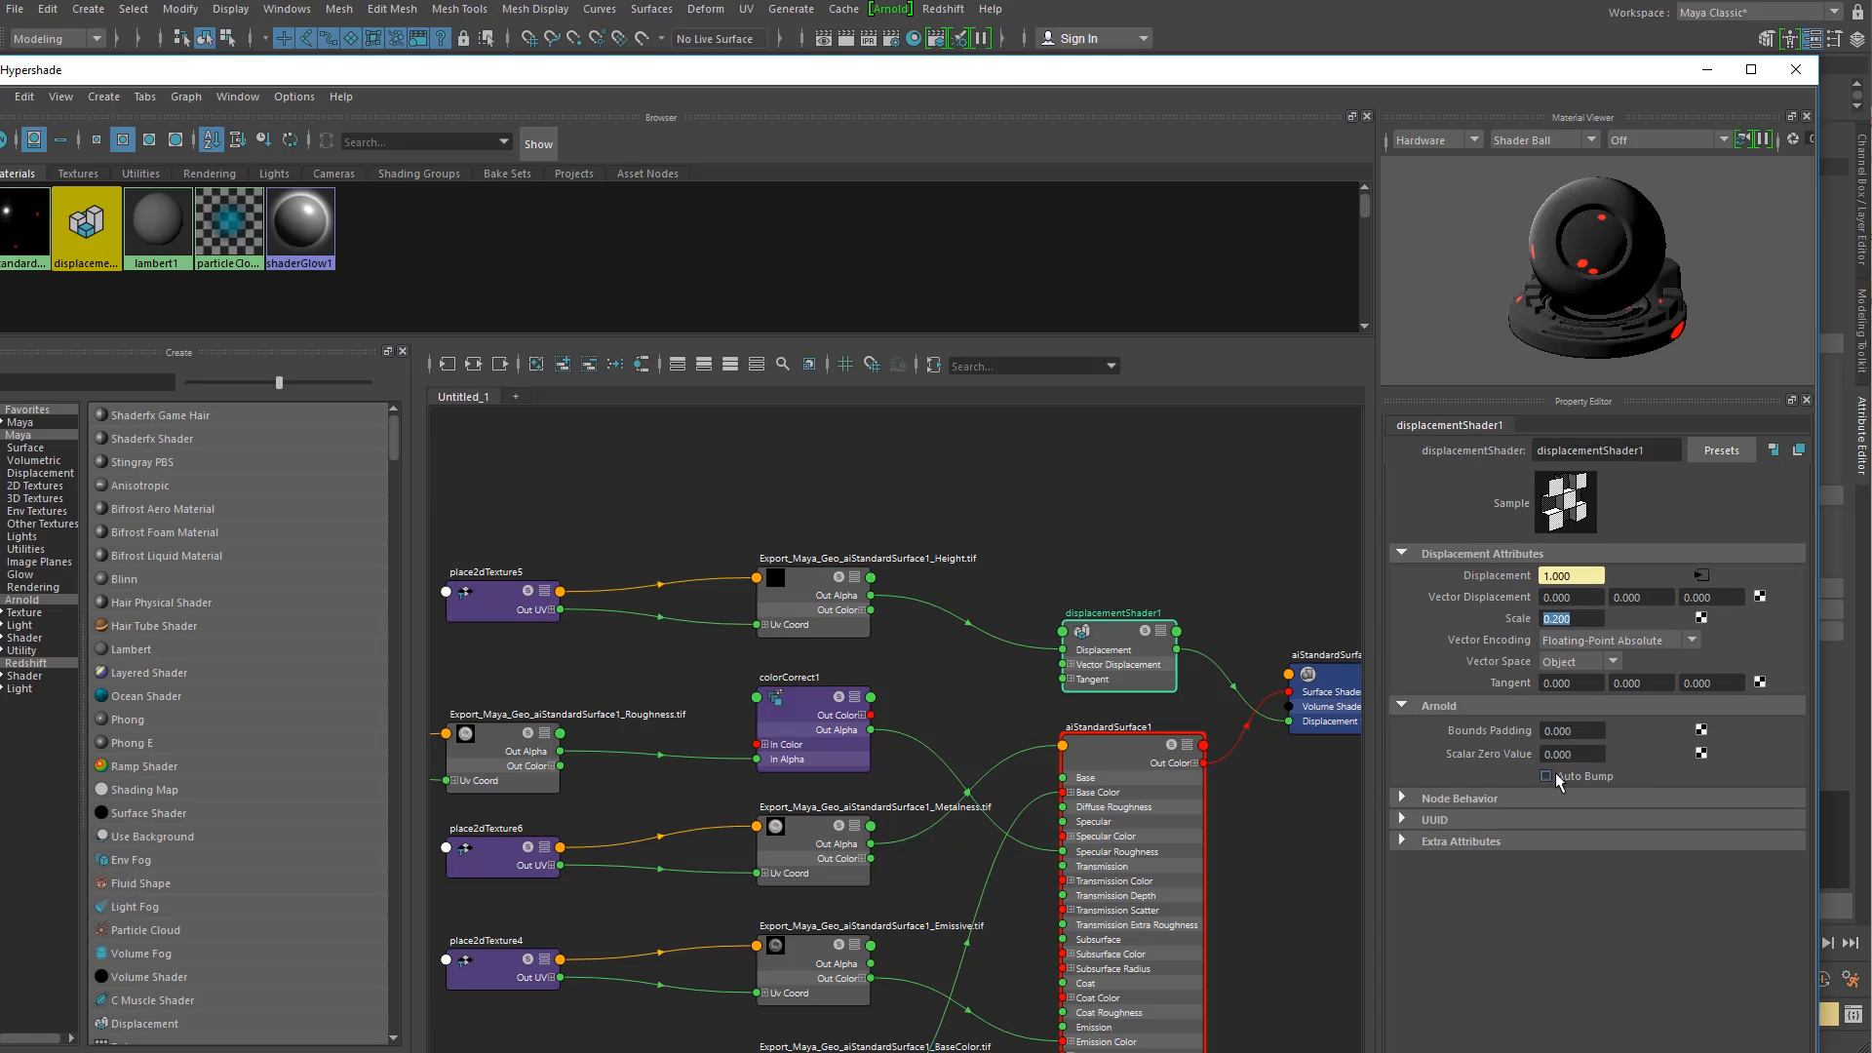
pyautogui.doubleClick(1020, 82)
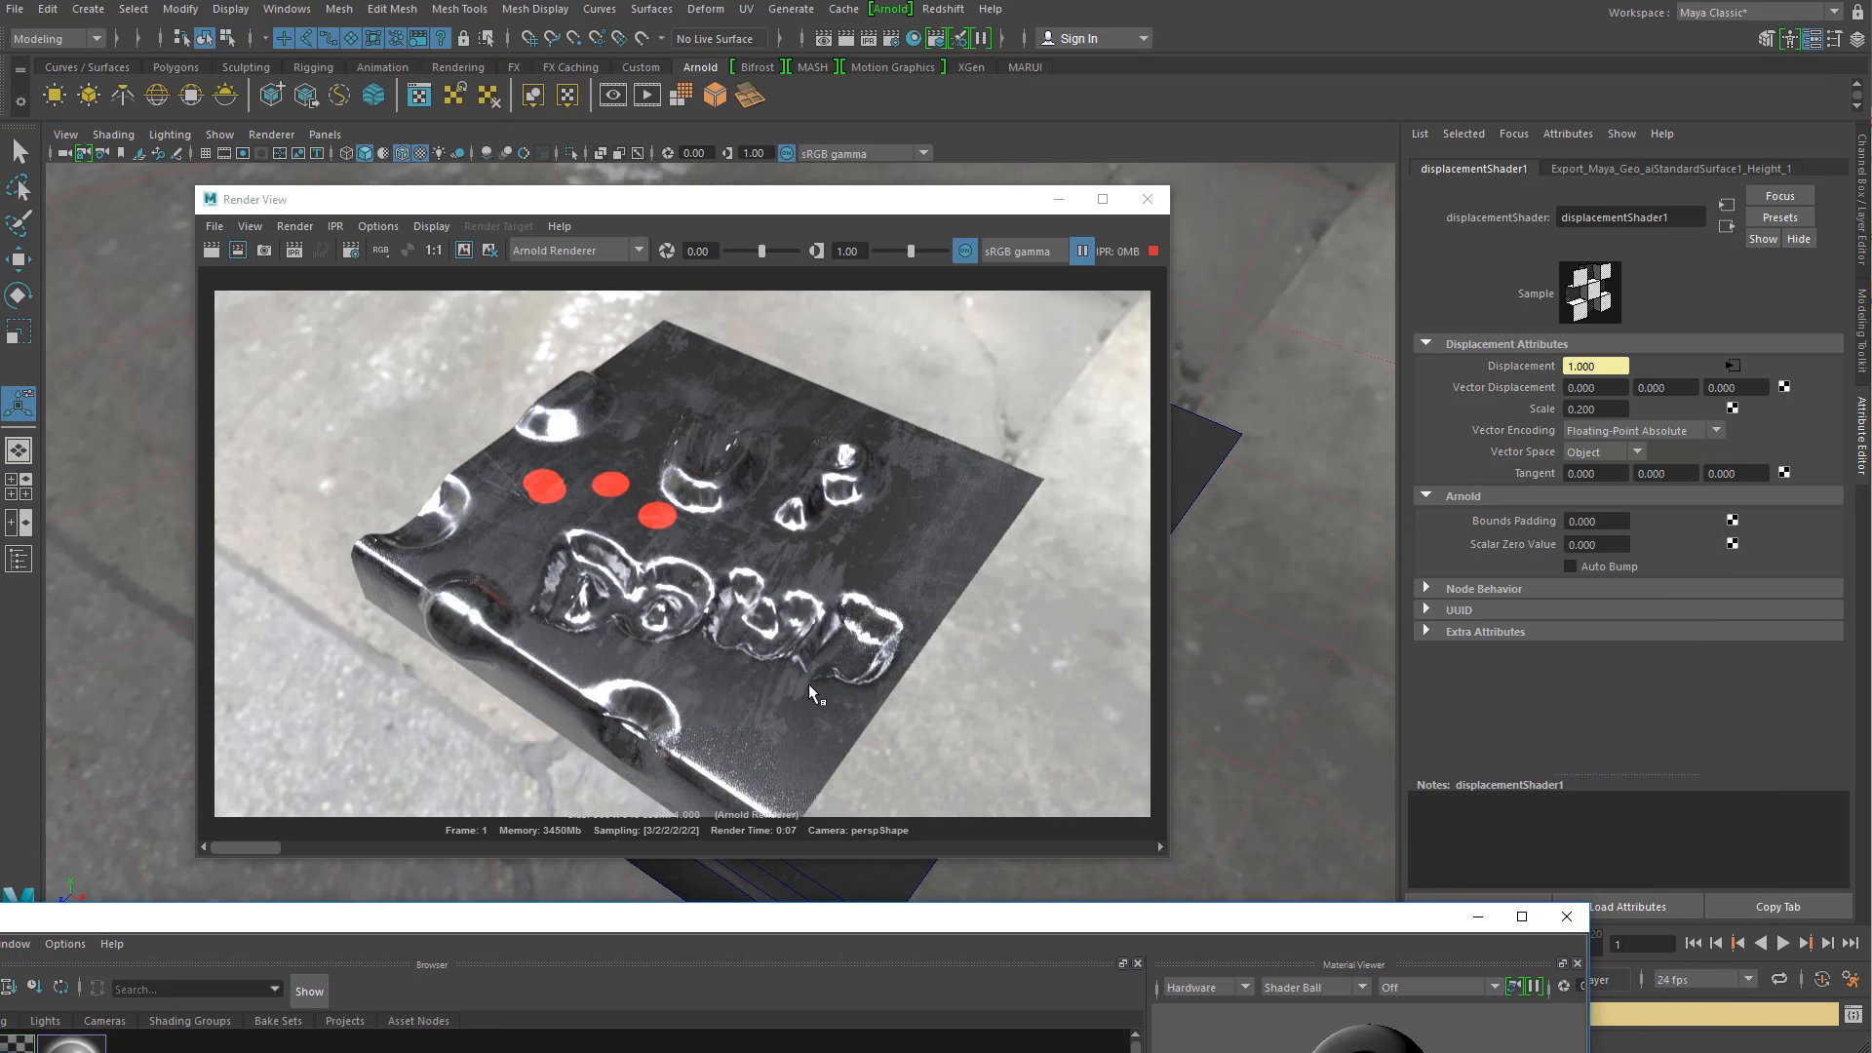
# Step: Turn on Auto Bump for displacementShader1 and refresh the IPR render of the slab
pyautogui.click(470, 265)
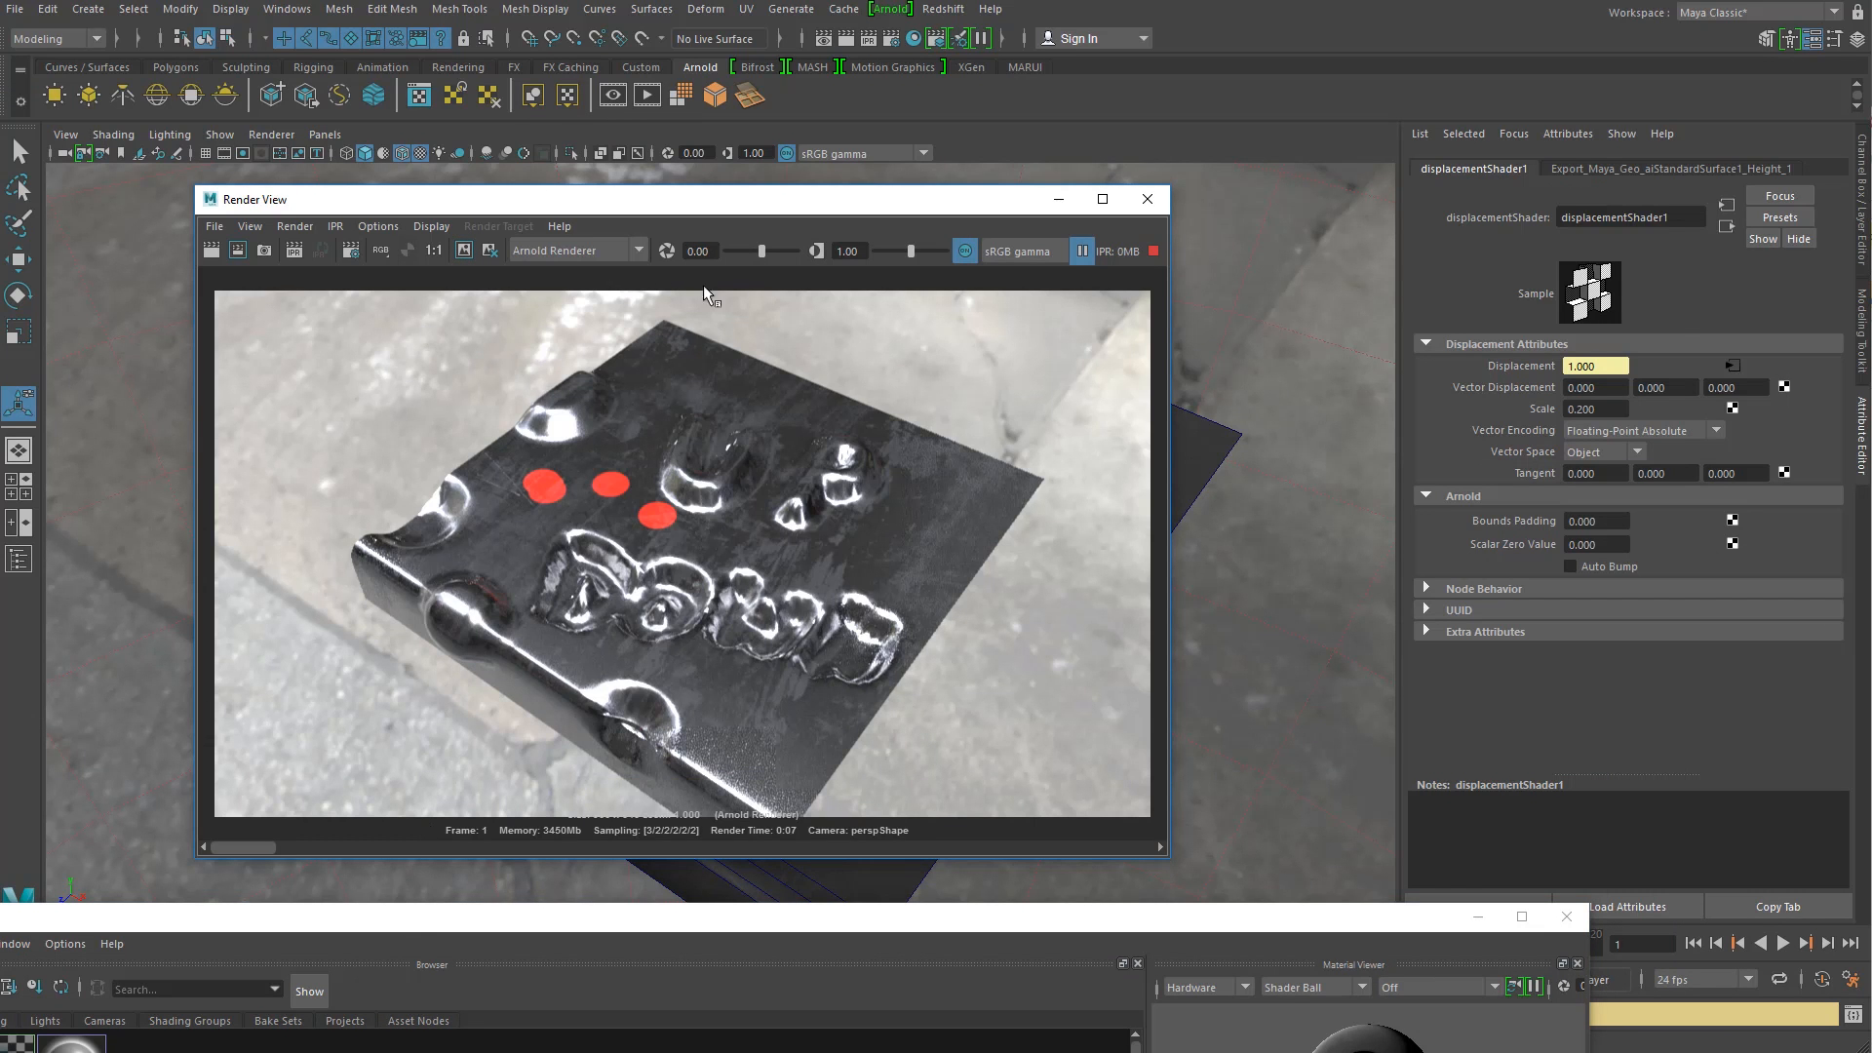
pyautogui.moveTo(397, 928); pyautogui.dragTo(486, 185)
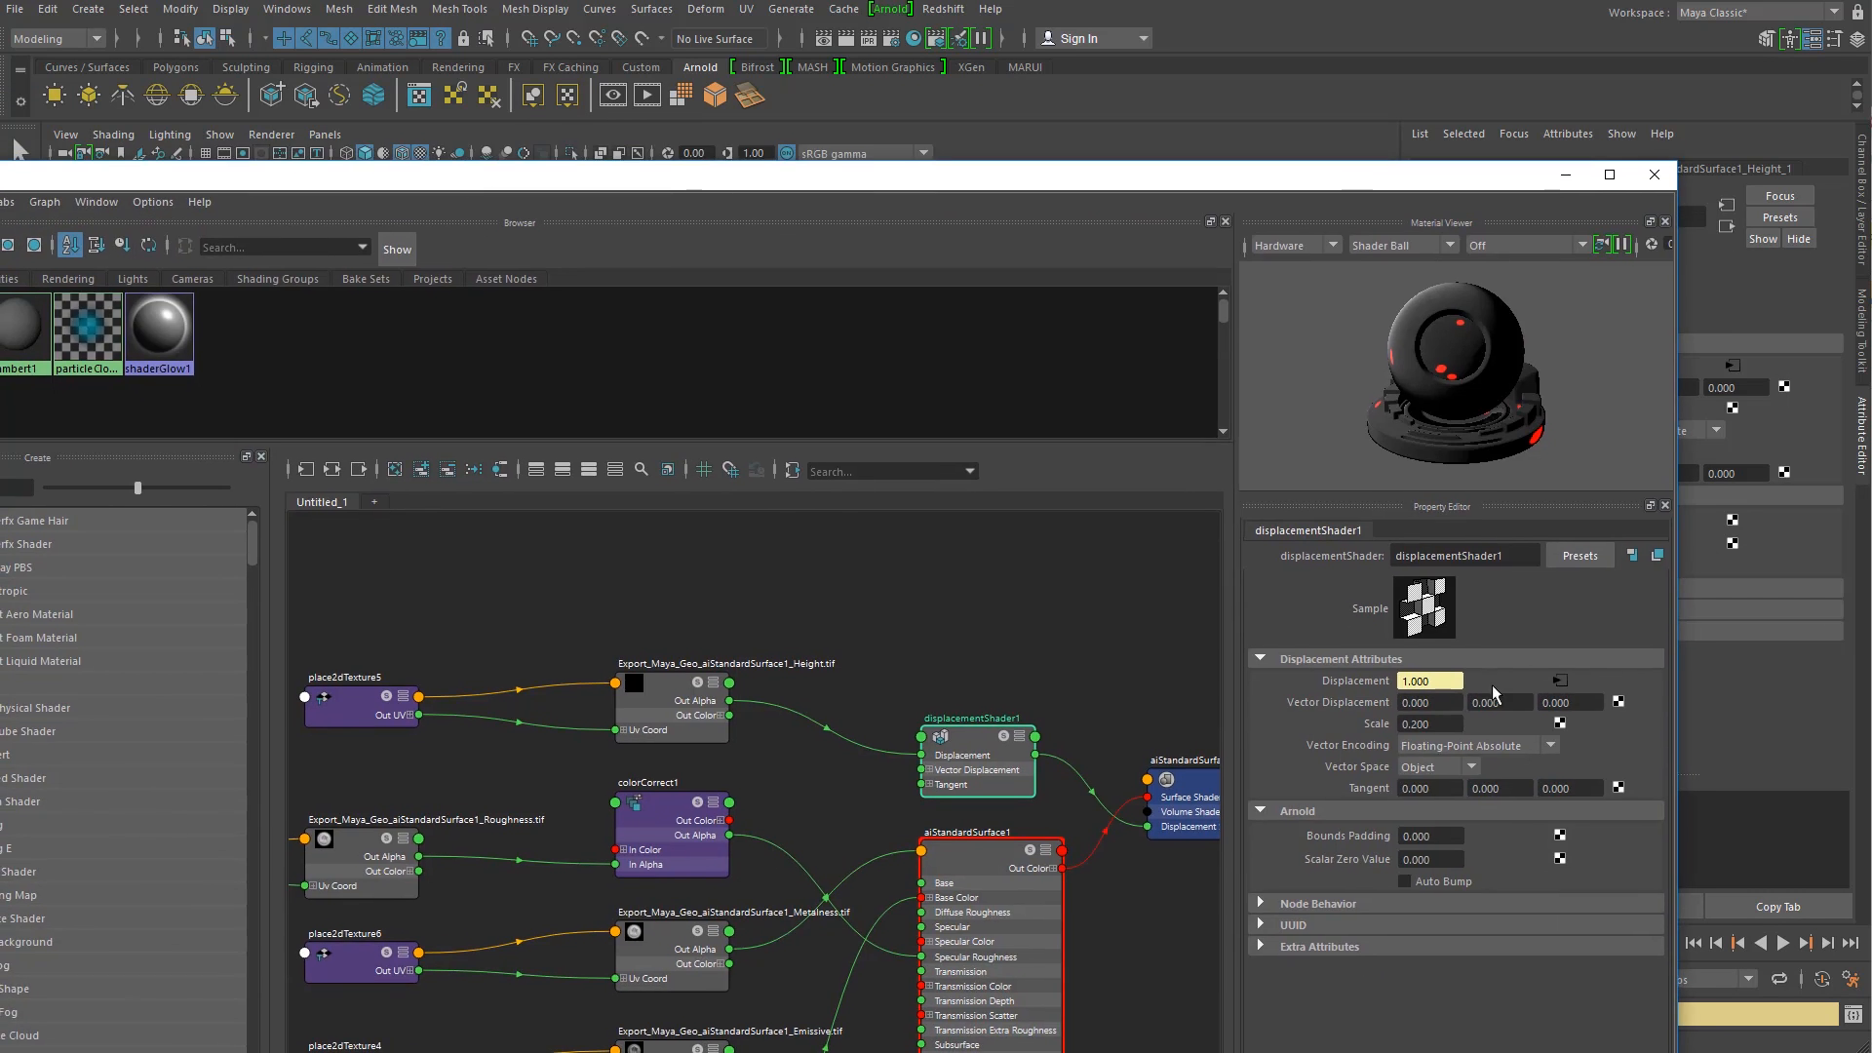
pyautogui.moveTo(1122, 187); pyautogui.dragTo(995, 1051)
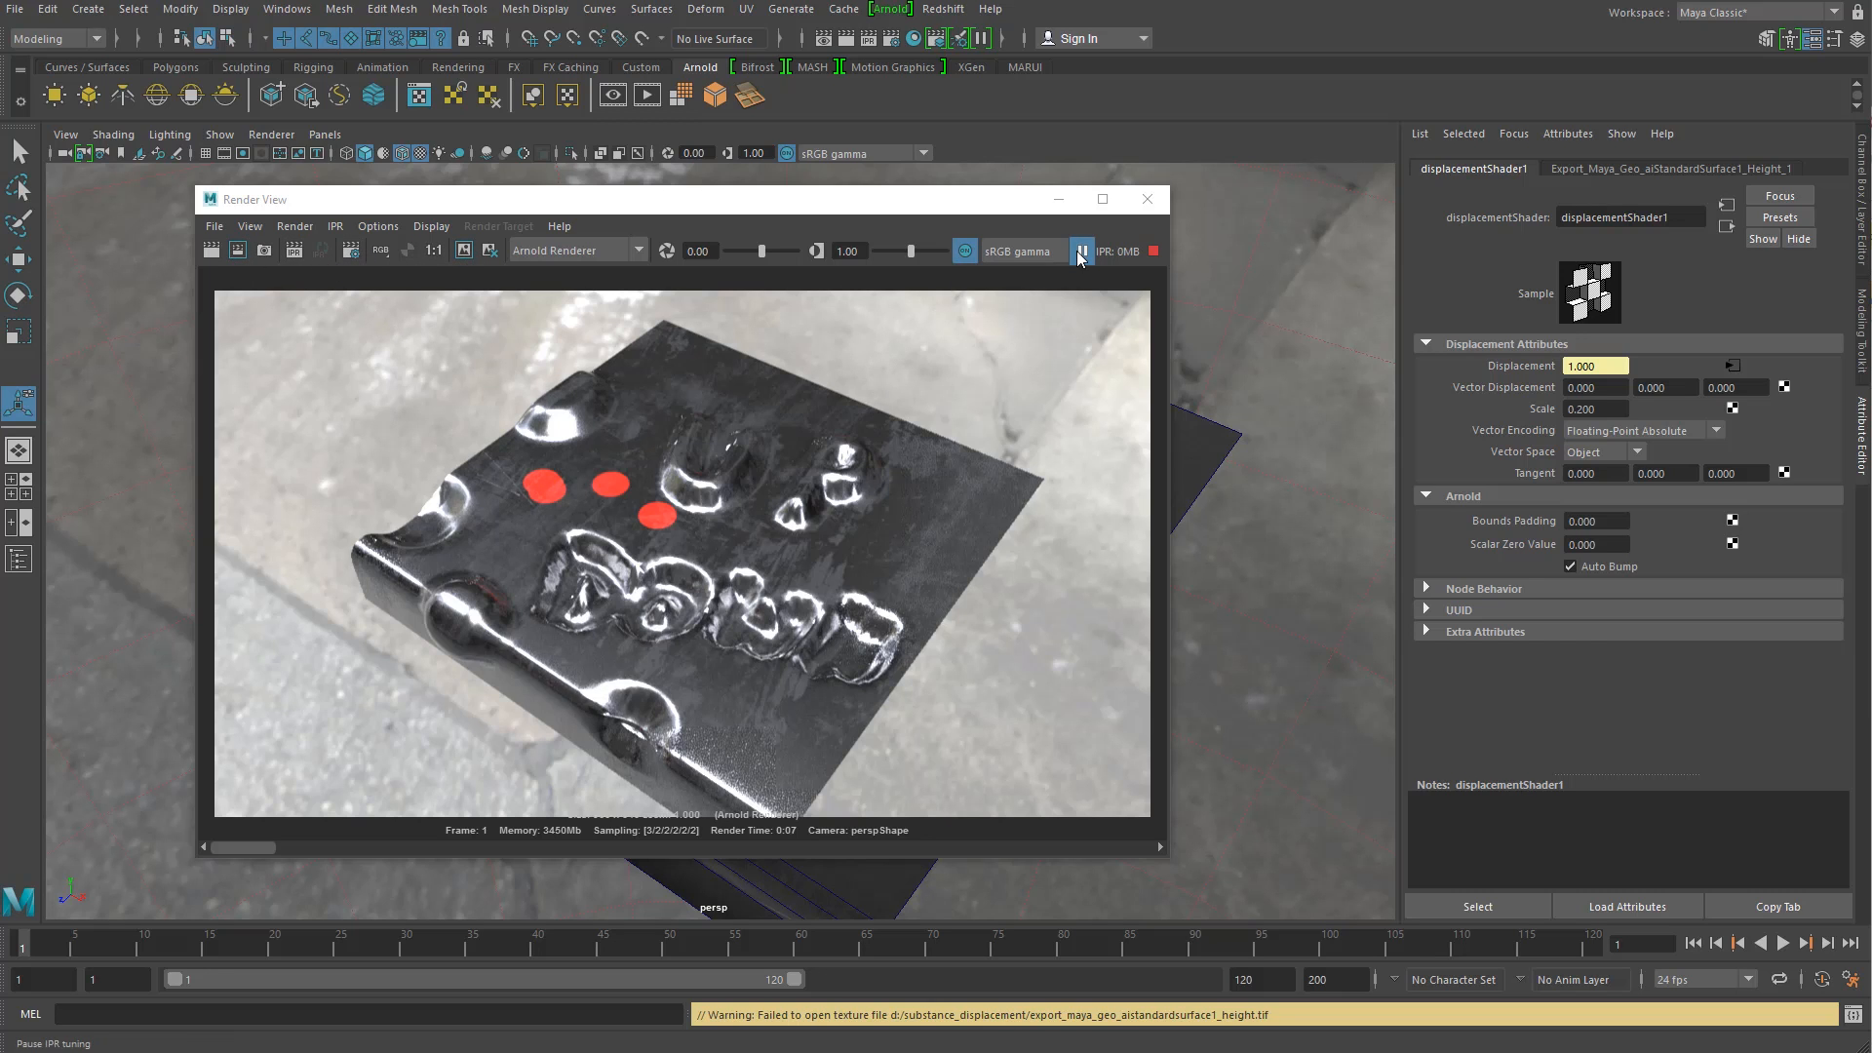
pyautogui.click(325, 248)
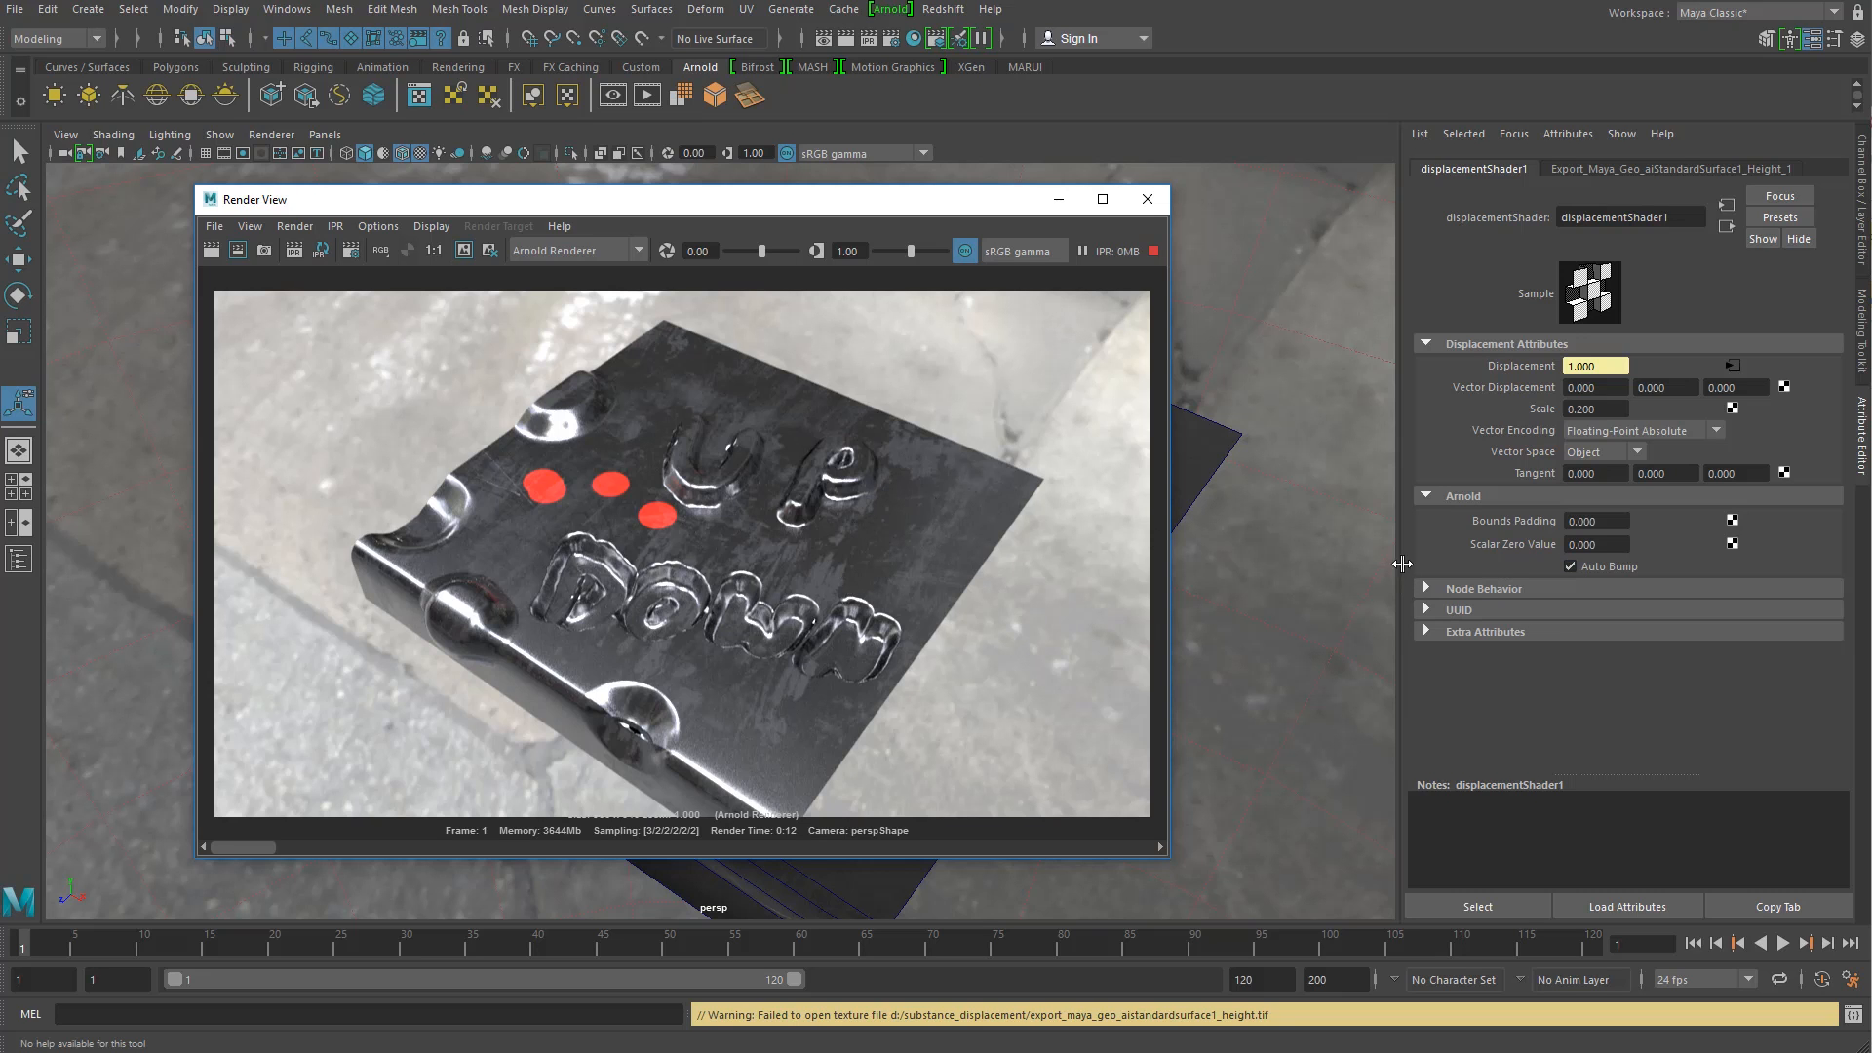
# Step: Turn off Auto Bump for displacementShader1 again and pause IPR tuning in the Render View
pyautogui.click(1570, 566)
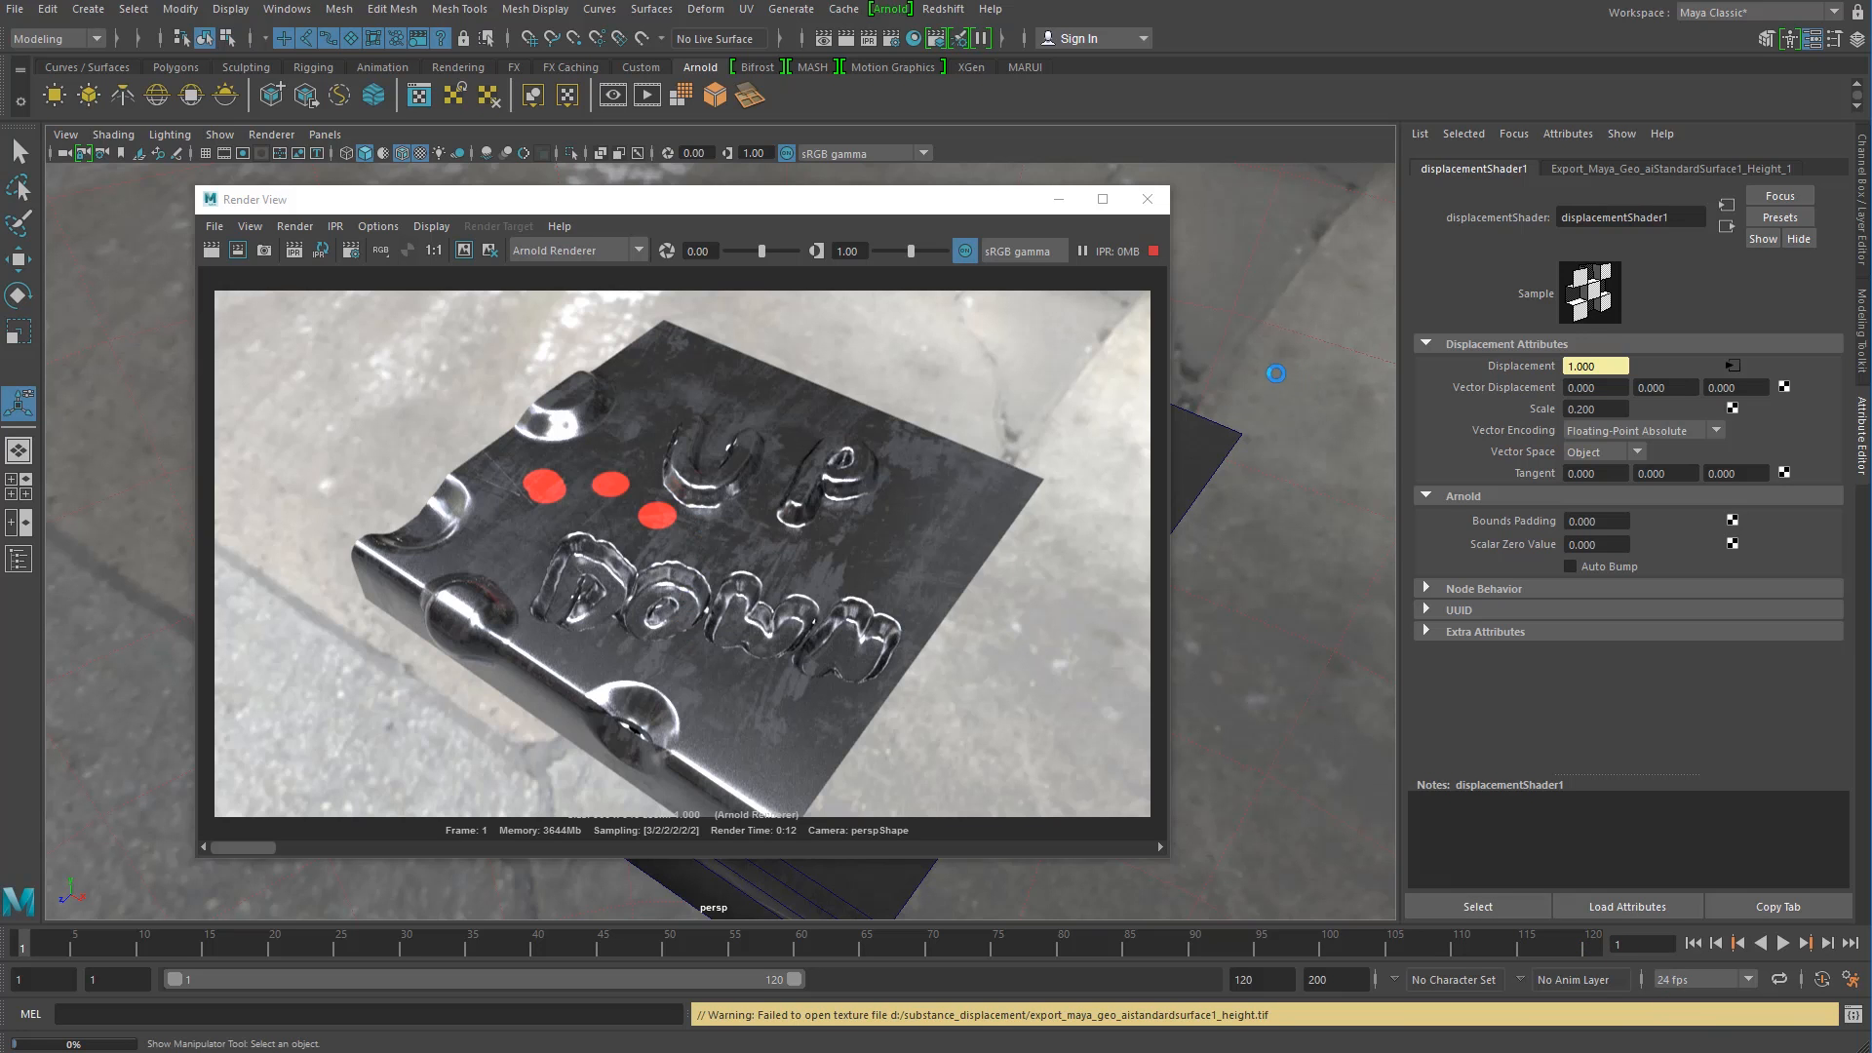
pyautogui.click(1082, 251)
pyautogui.click(1082, 251)
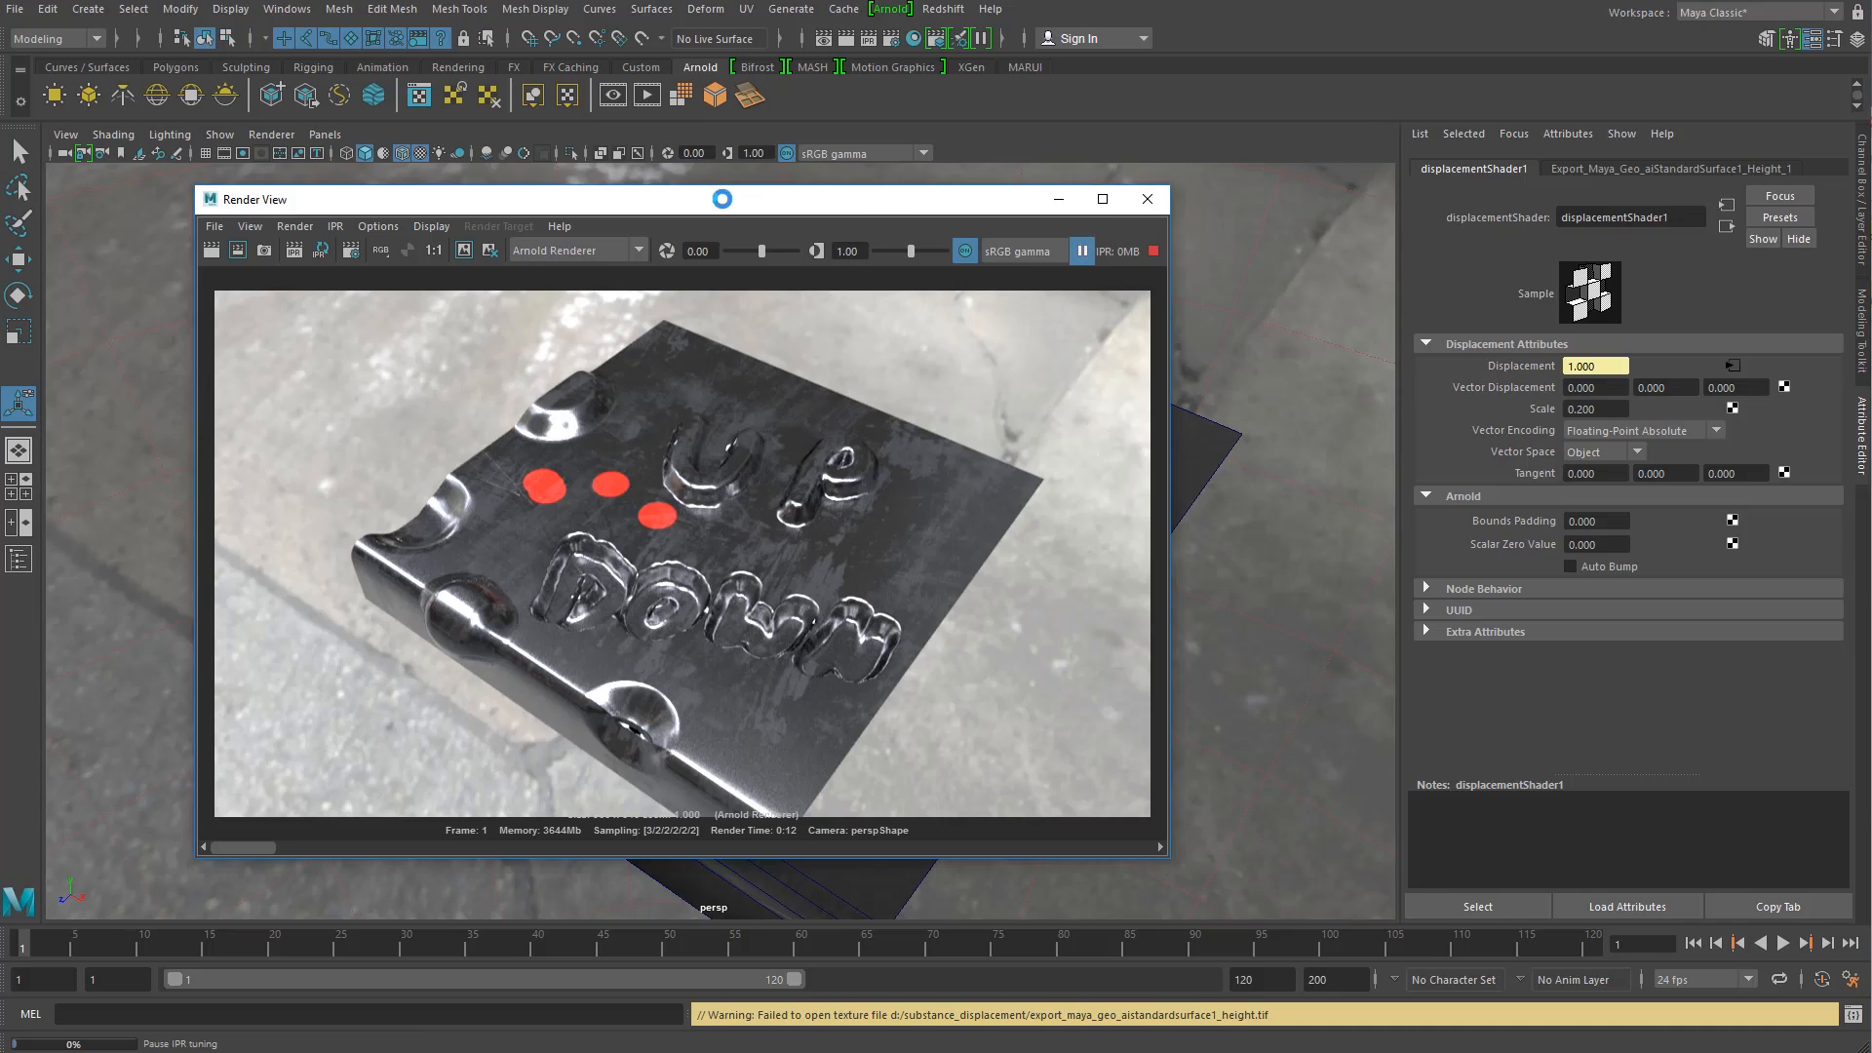
# Step: Move the Render View aside and bring Hypershade up to show the whole shading network
pyautogui.moveTo(719, 201); pyautogui.dragTo(1871, 371)
pyautogui.moveTo(643, 1052); pyautogui.dragTo(635, 63)
pyautogui.scroll(-3, 536, 648)
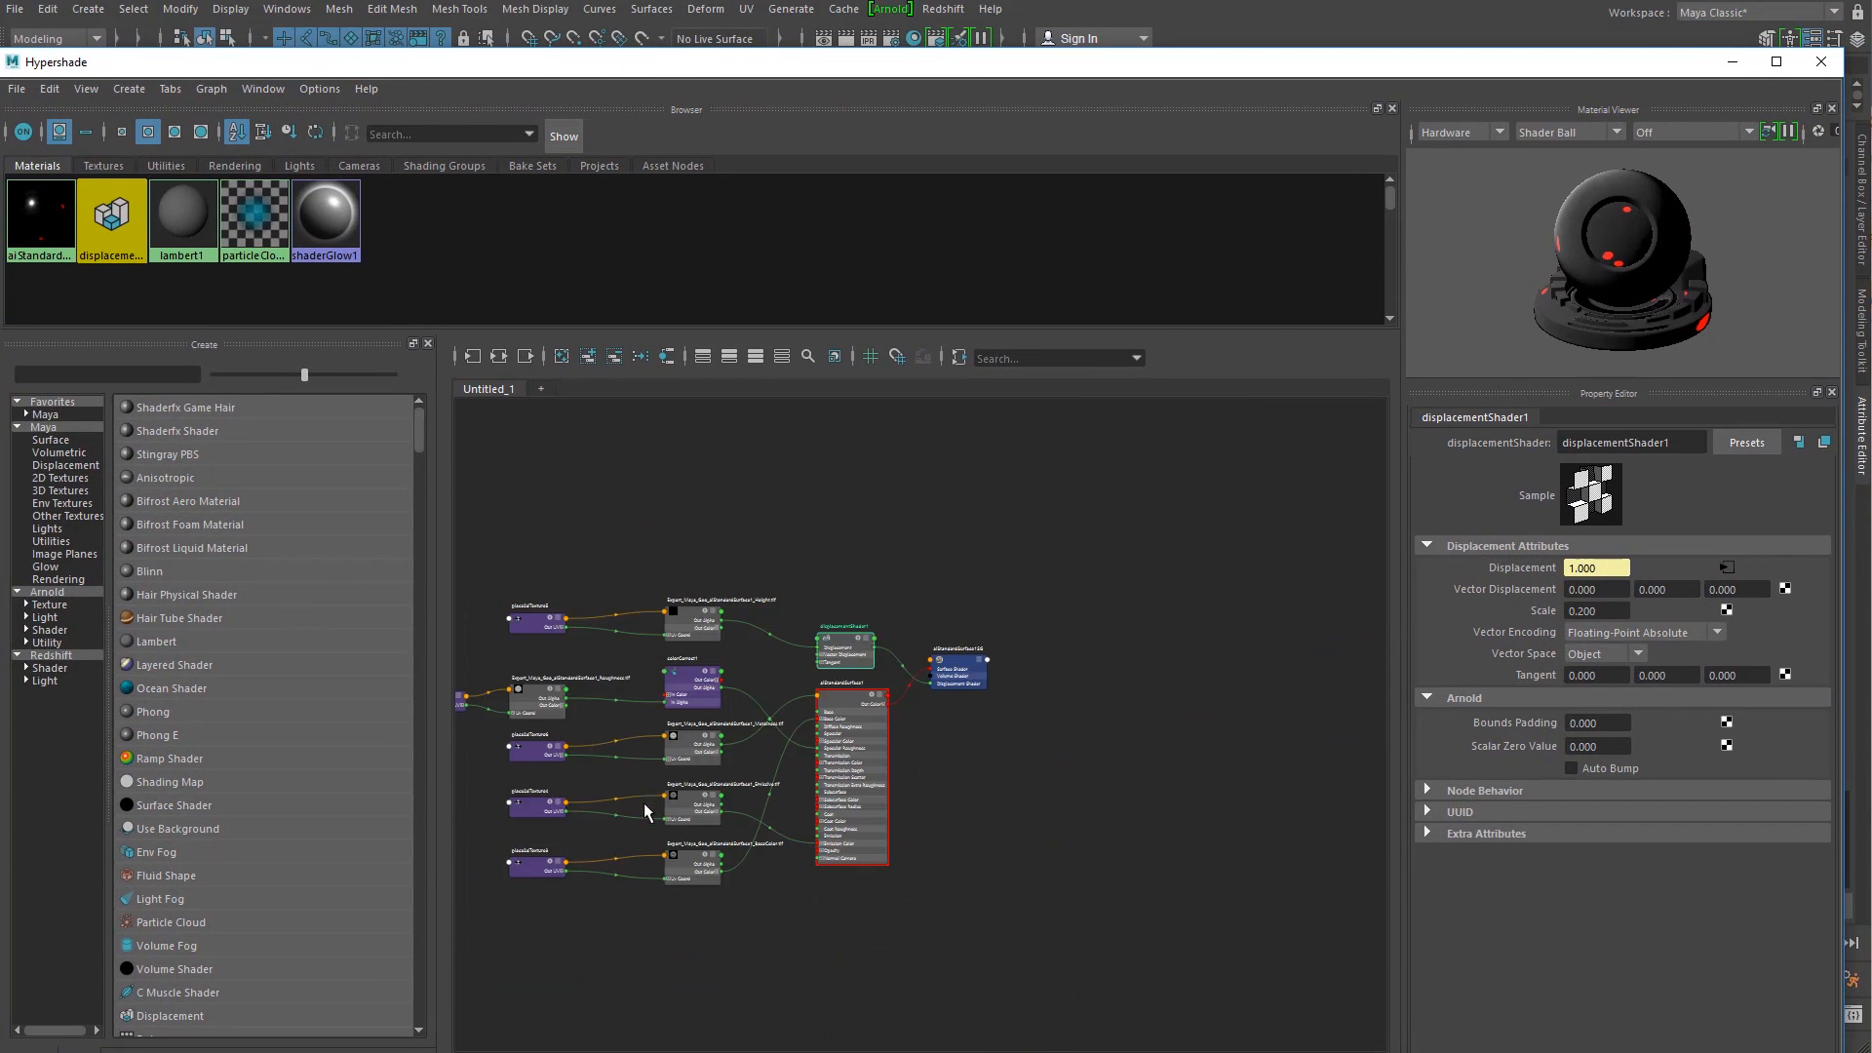
pyautogui.scroll(2, 641, 794)
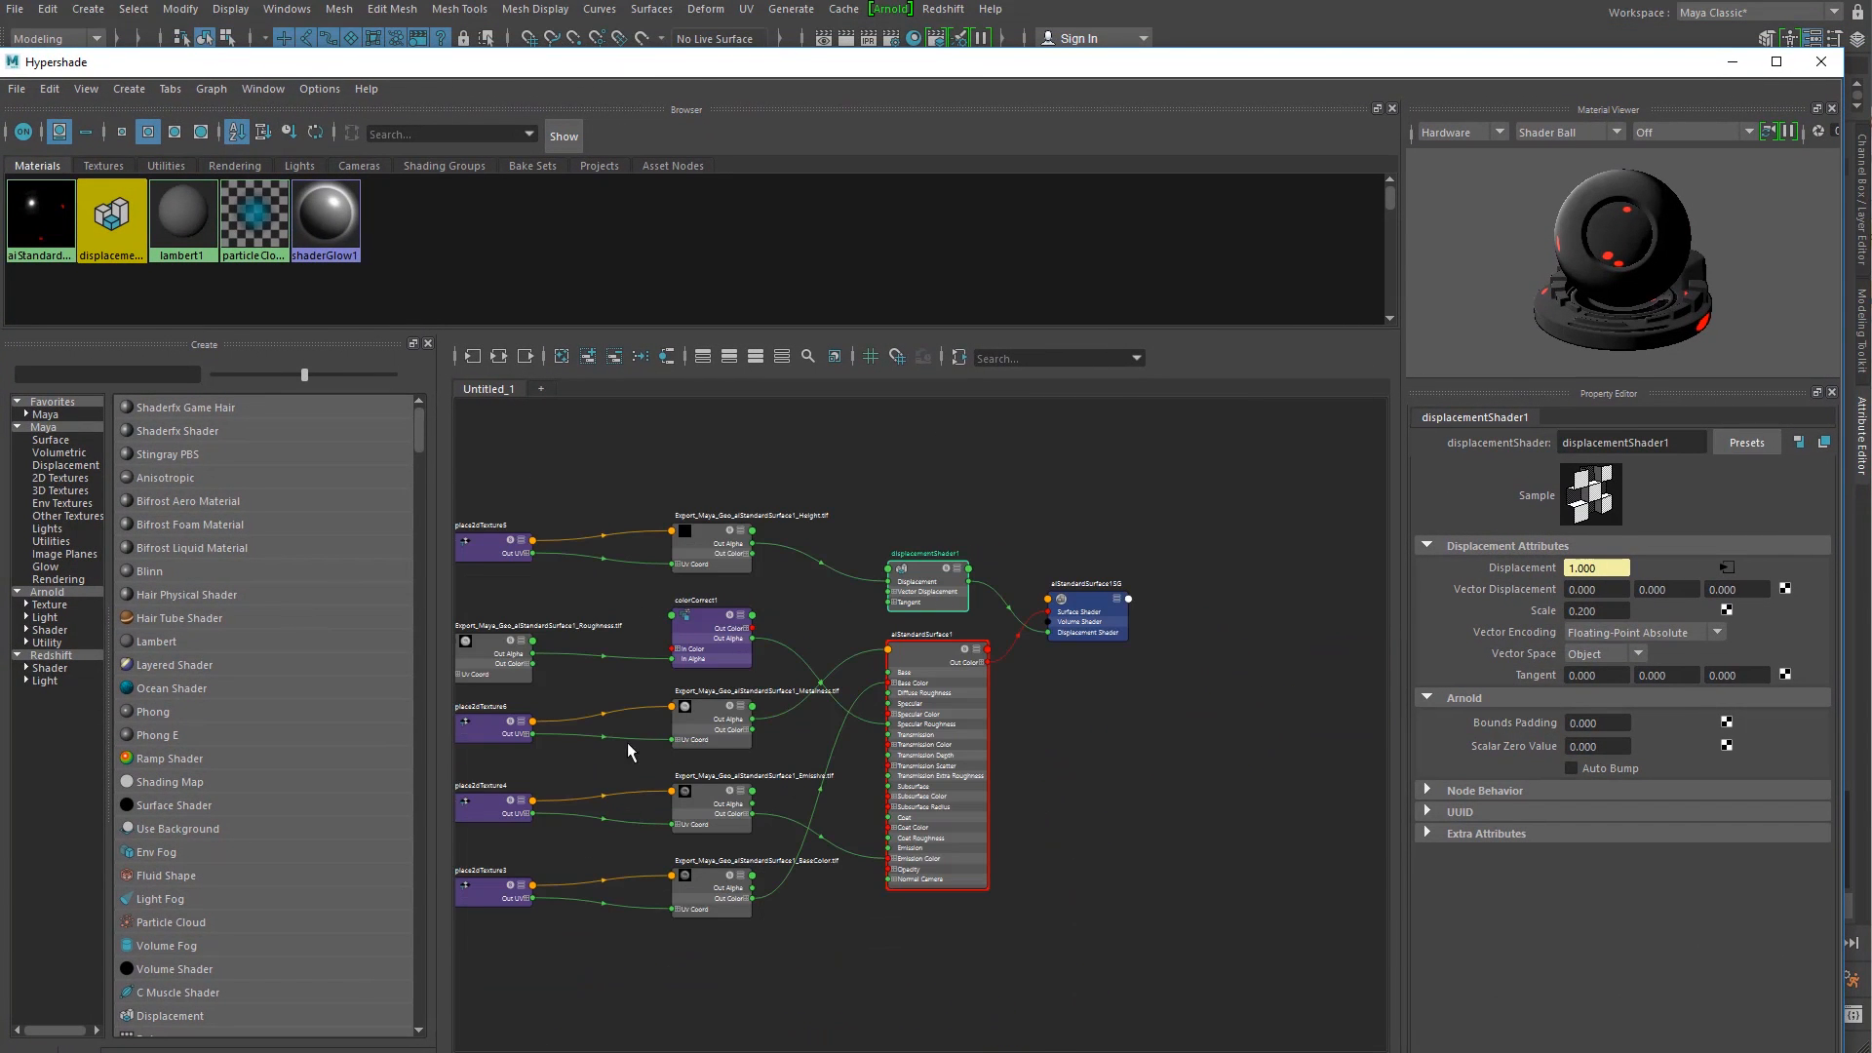
# Step: Add the Export_Maya_Geo_aiStandardSurface1_Normal_1 file texture to the graph below the BaseColor texture
pyautogui.click(106, 168)
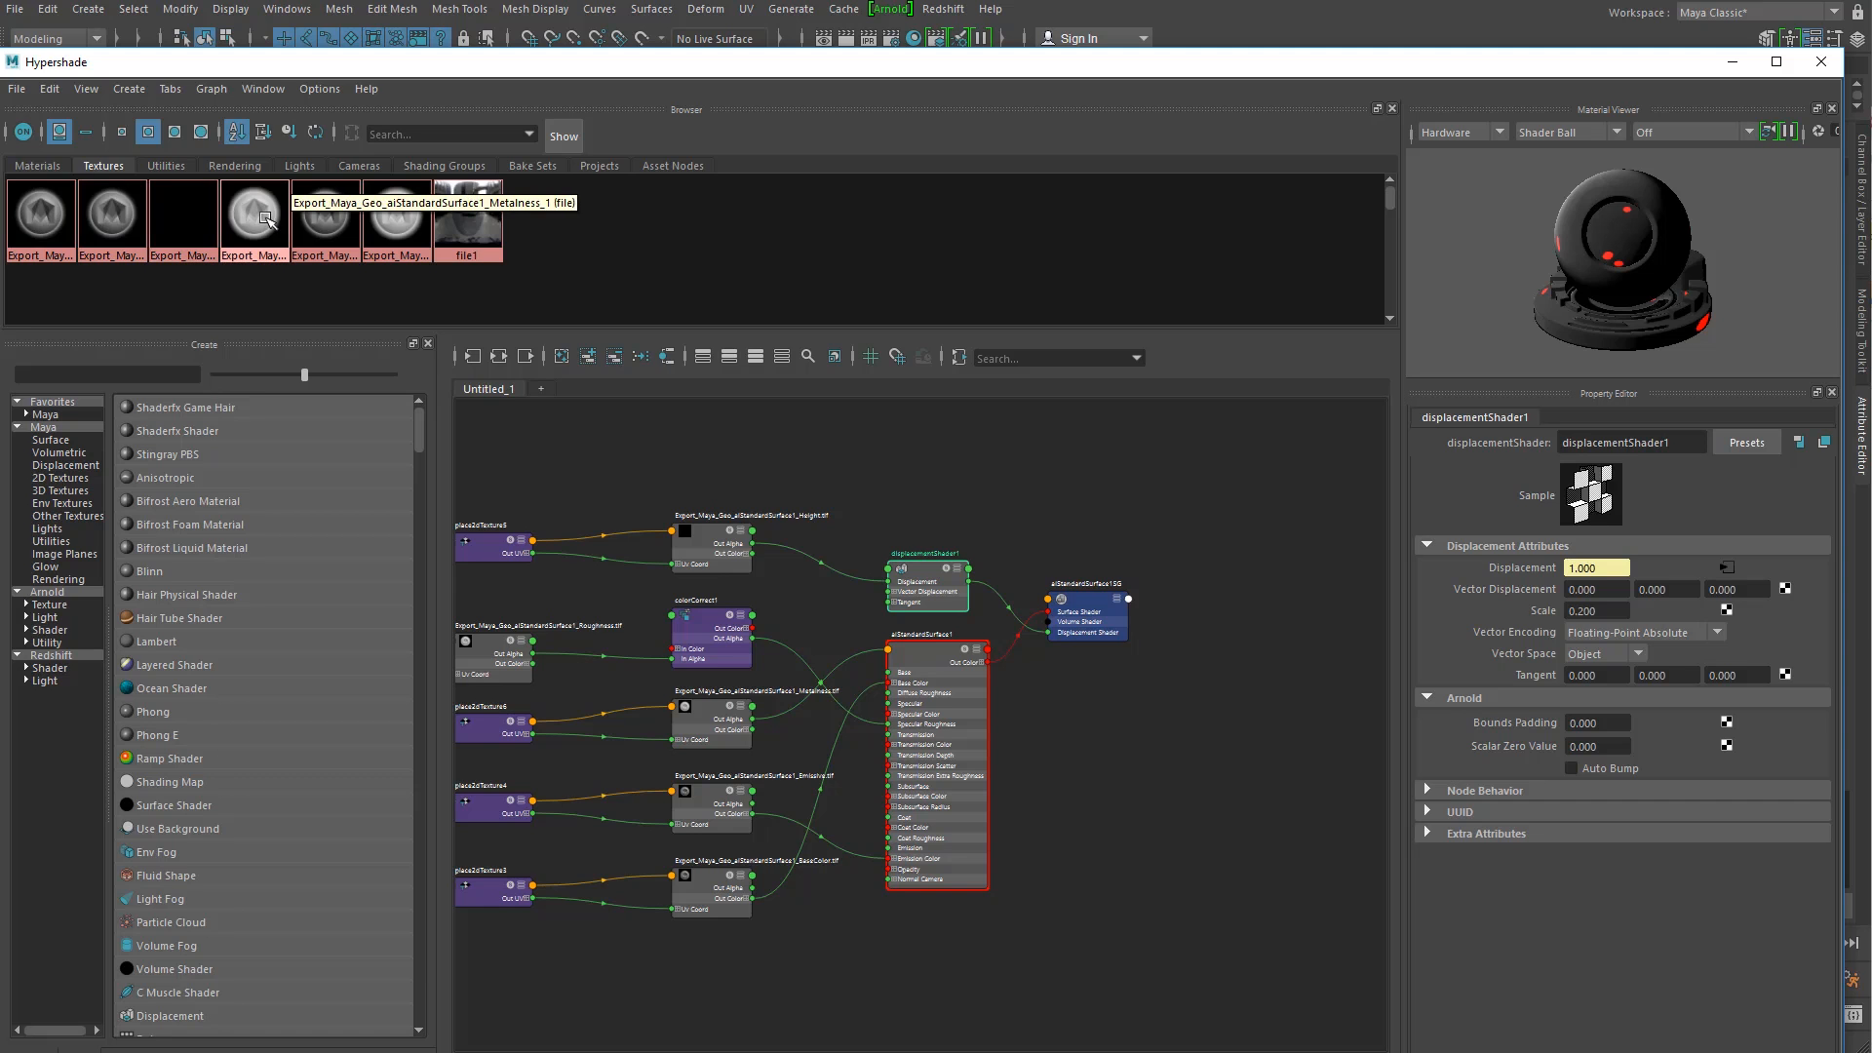
pyautogui.click(322, 216)
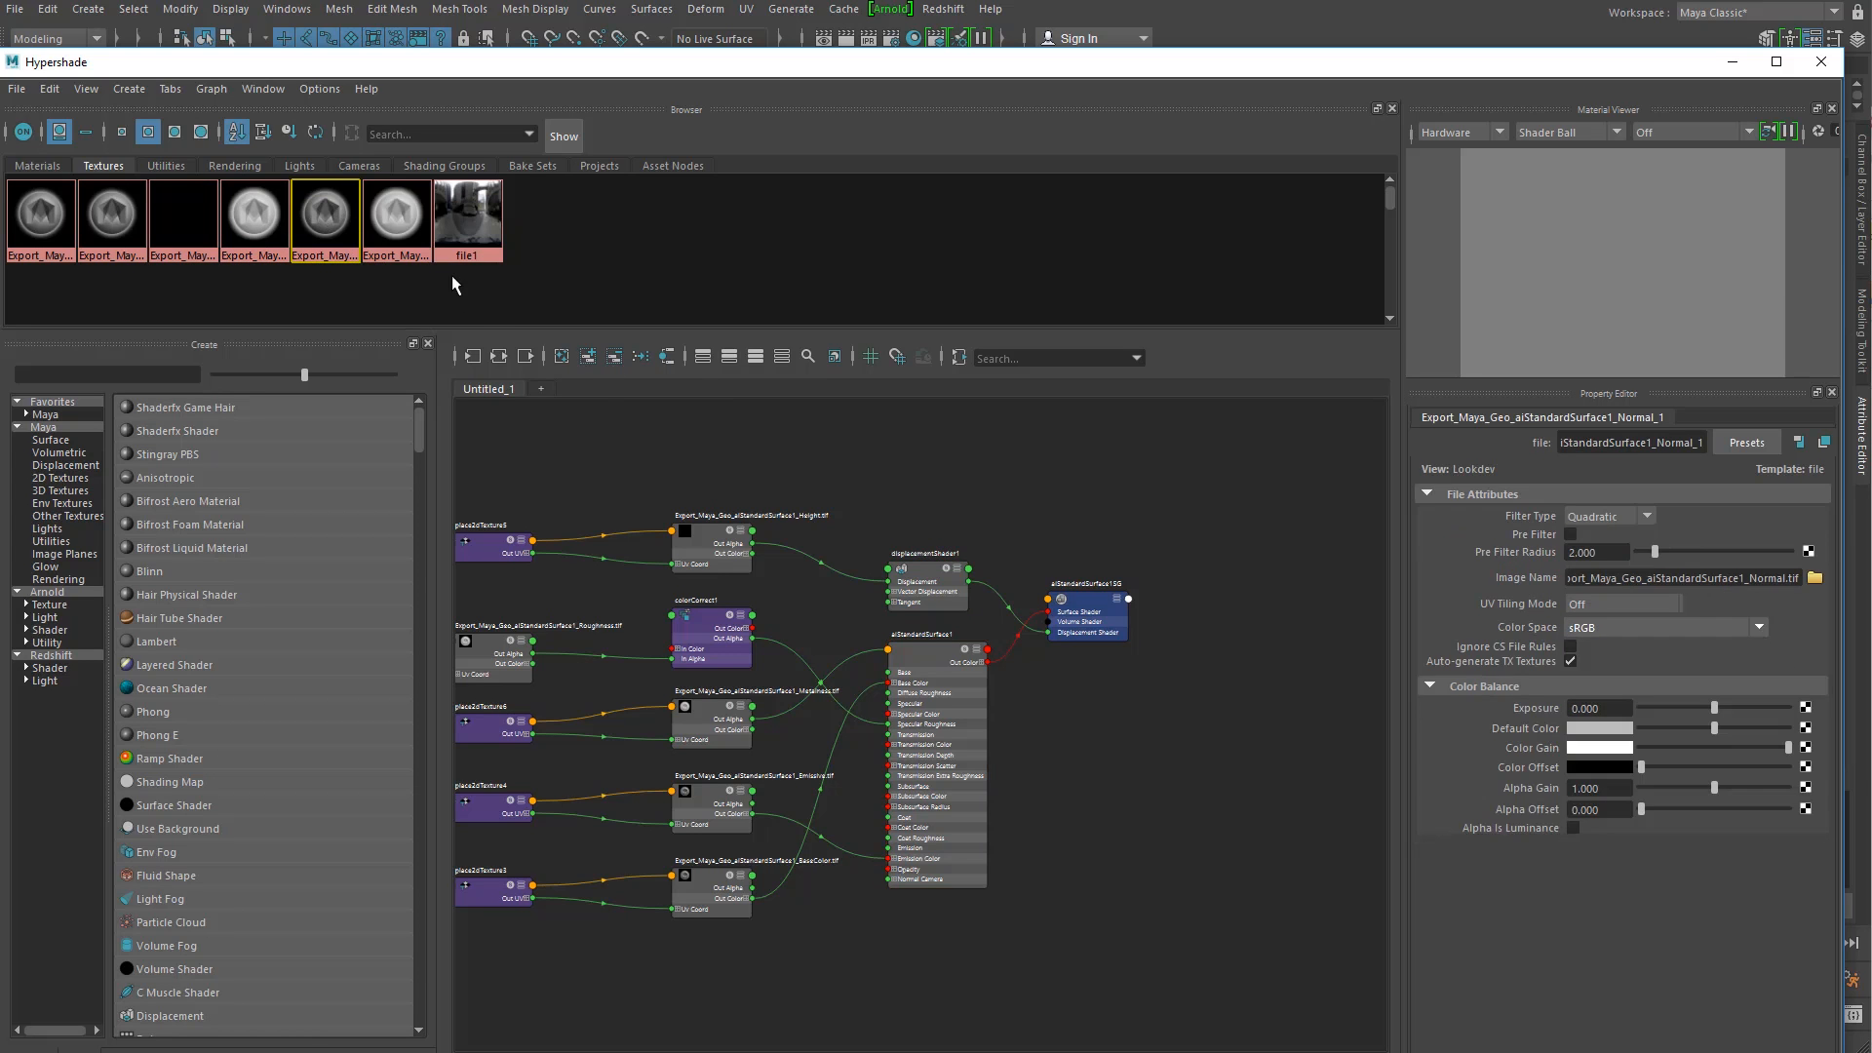
pyautogui.scroll(-3, 822, 524)
pyautogui.scroll(3, 698, 570)
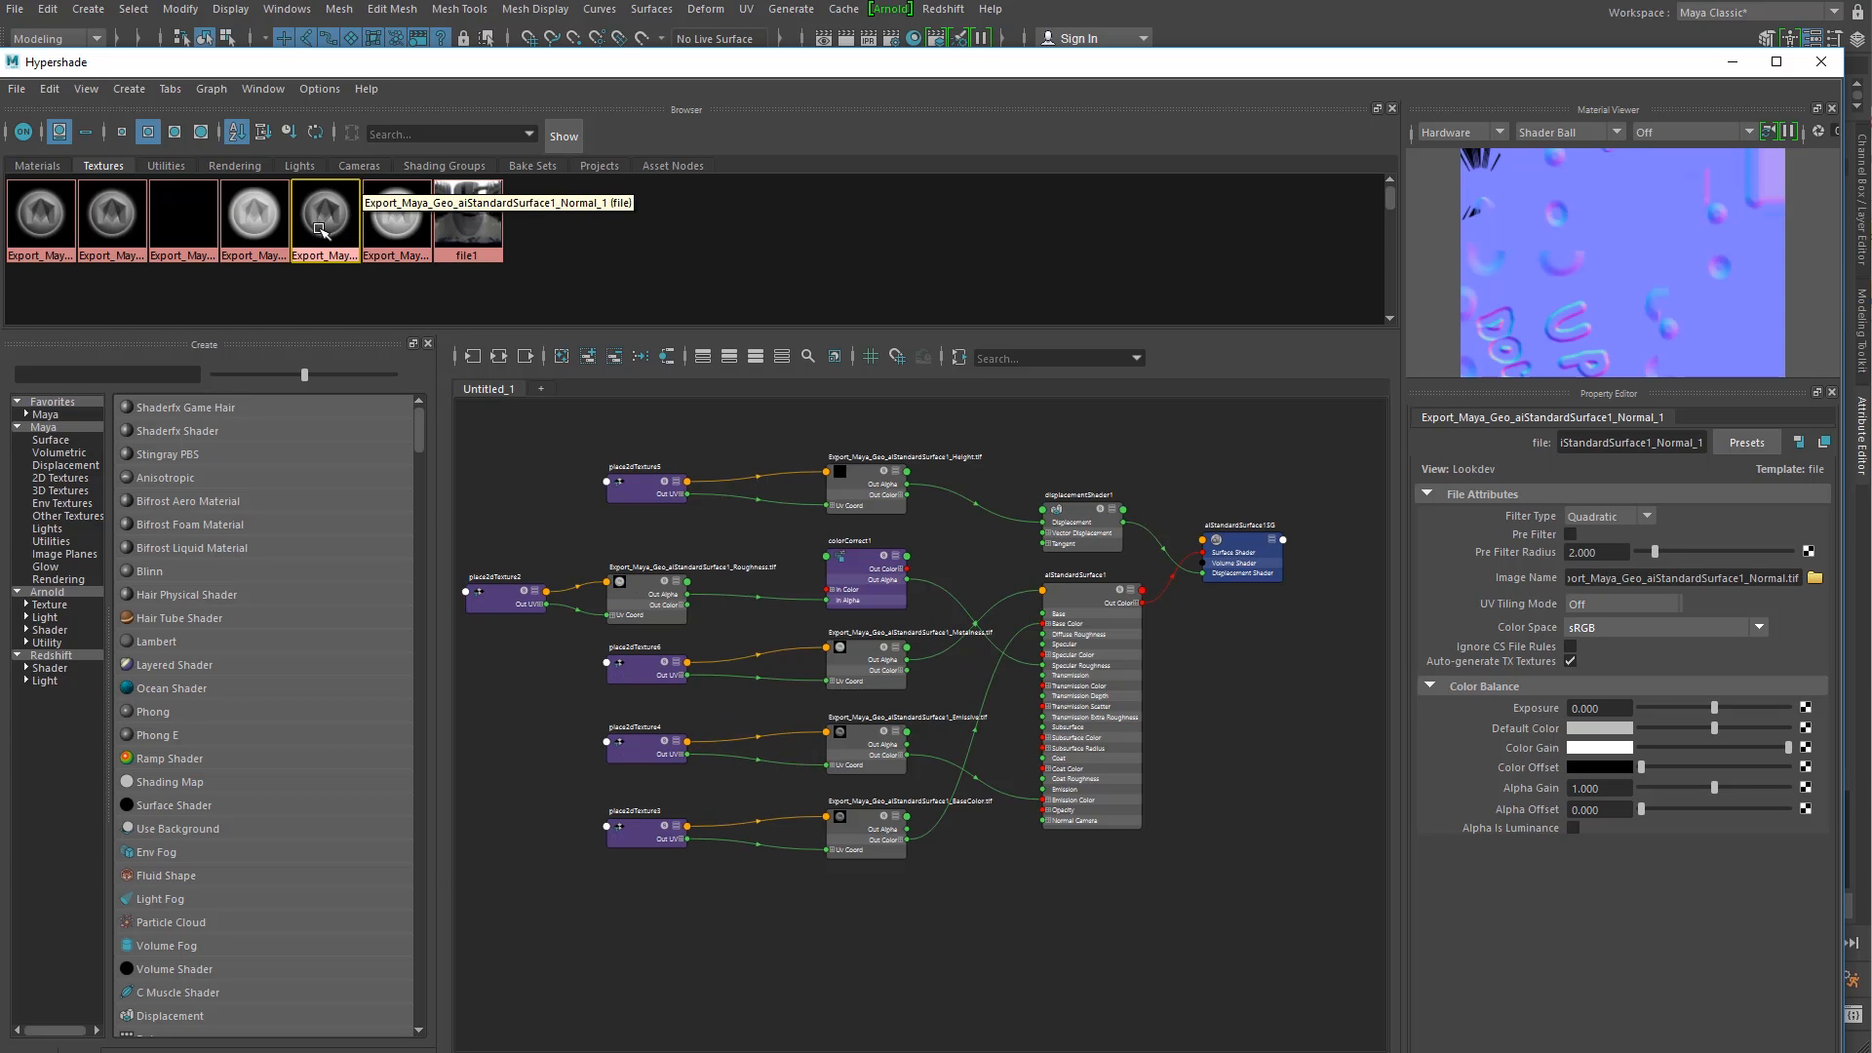
pyautogui.moveTo(328, 217); pyautogui.dragTo(793, 895)
pyautogui.scroll(2, 914, 970)
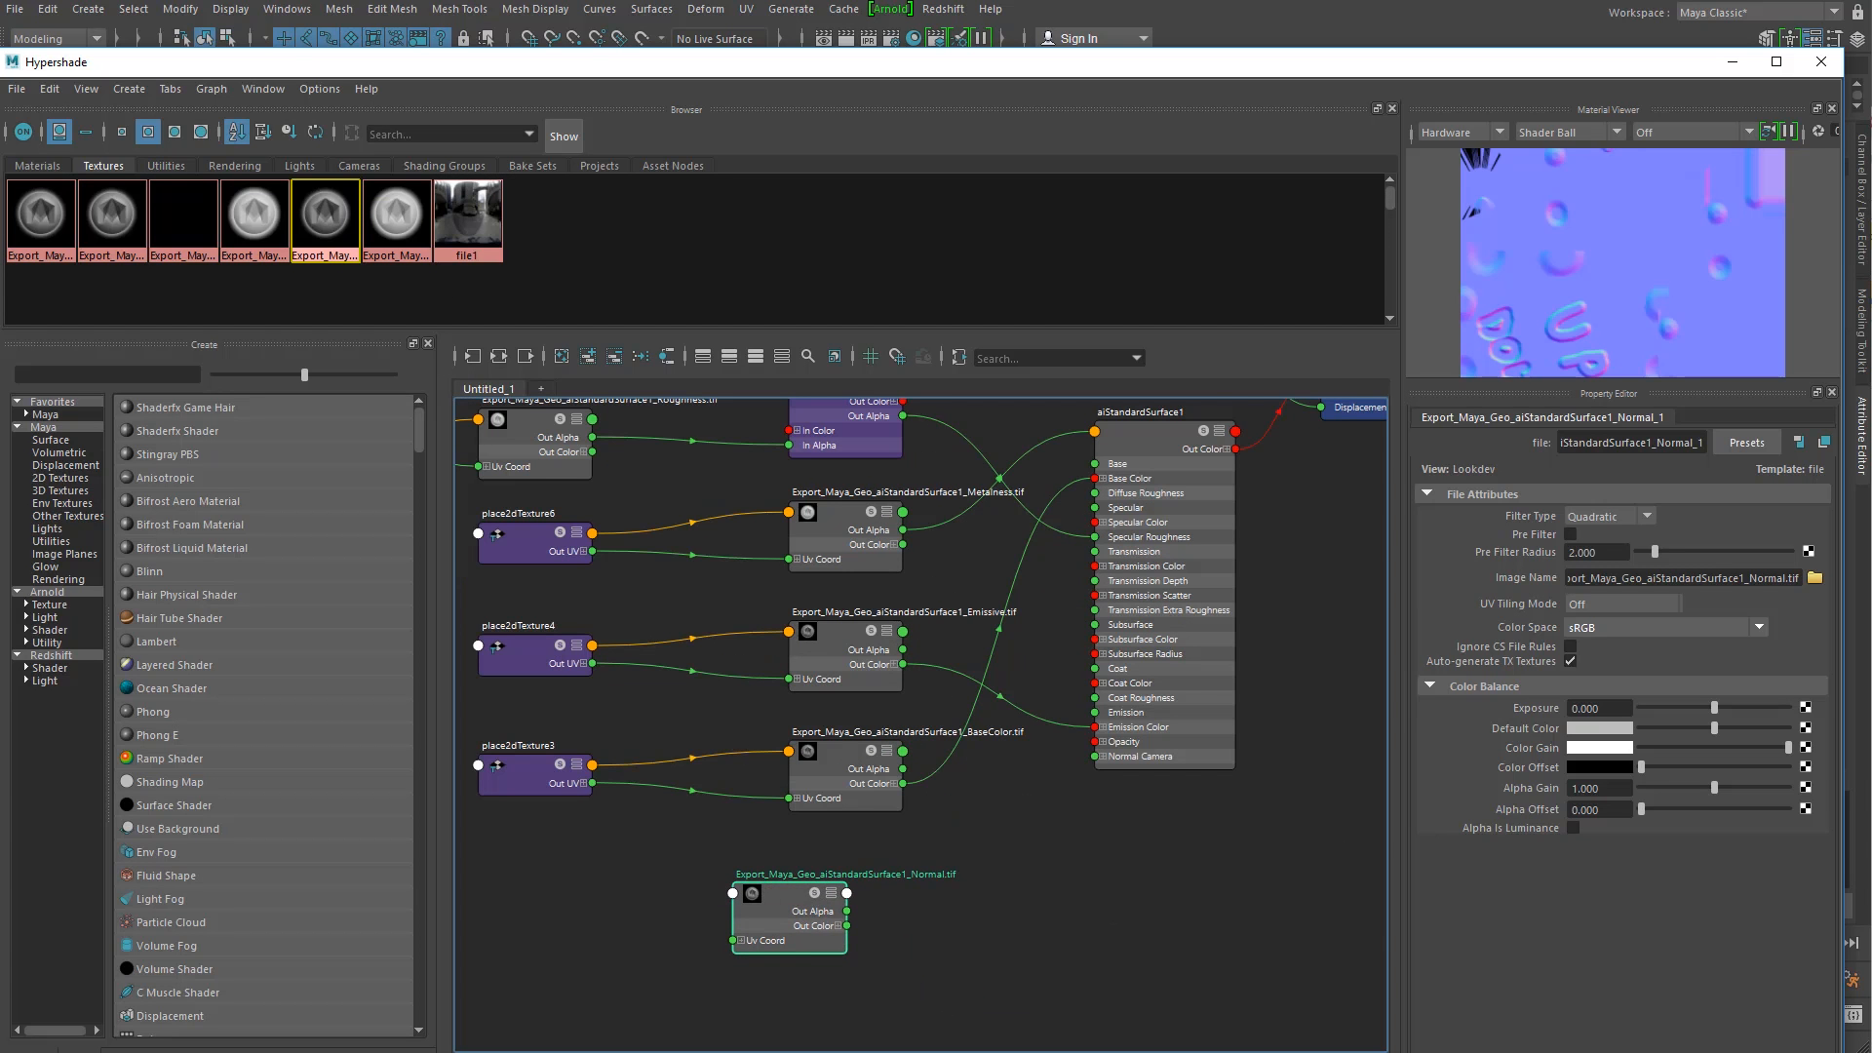
# Step: Connect the Normal.tif file node to the Bump Mapping attribute in the Geometry section of aiStandardSurface1
pyautogui.click(1143, 431)
pyautogui.scroll(-1, 1509, 790)
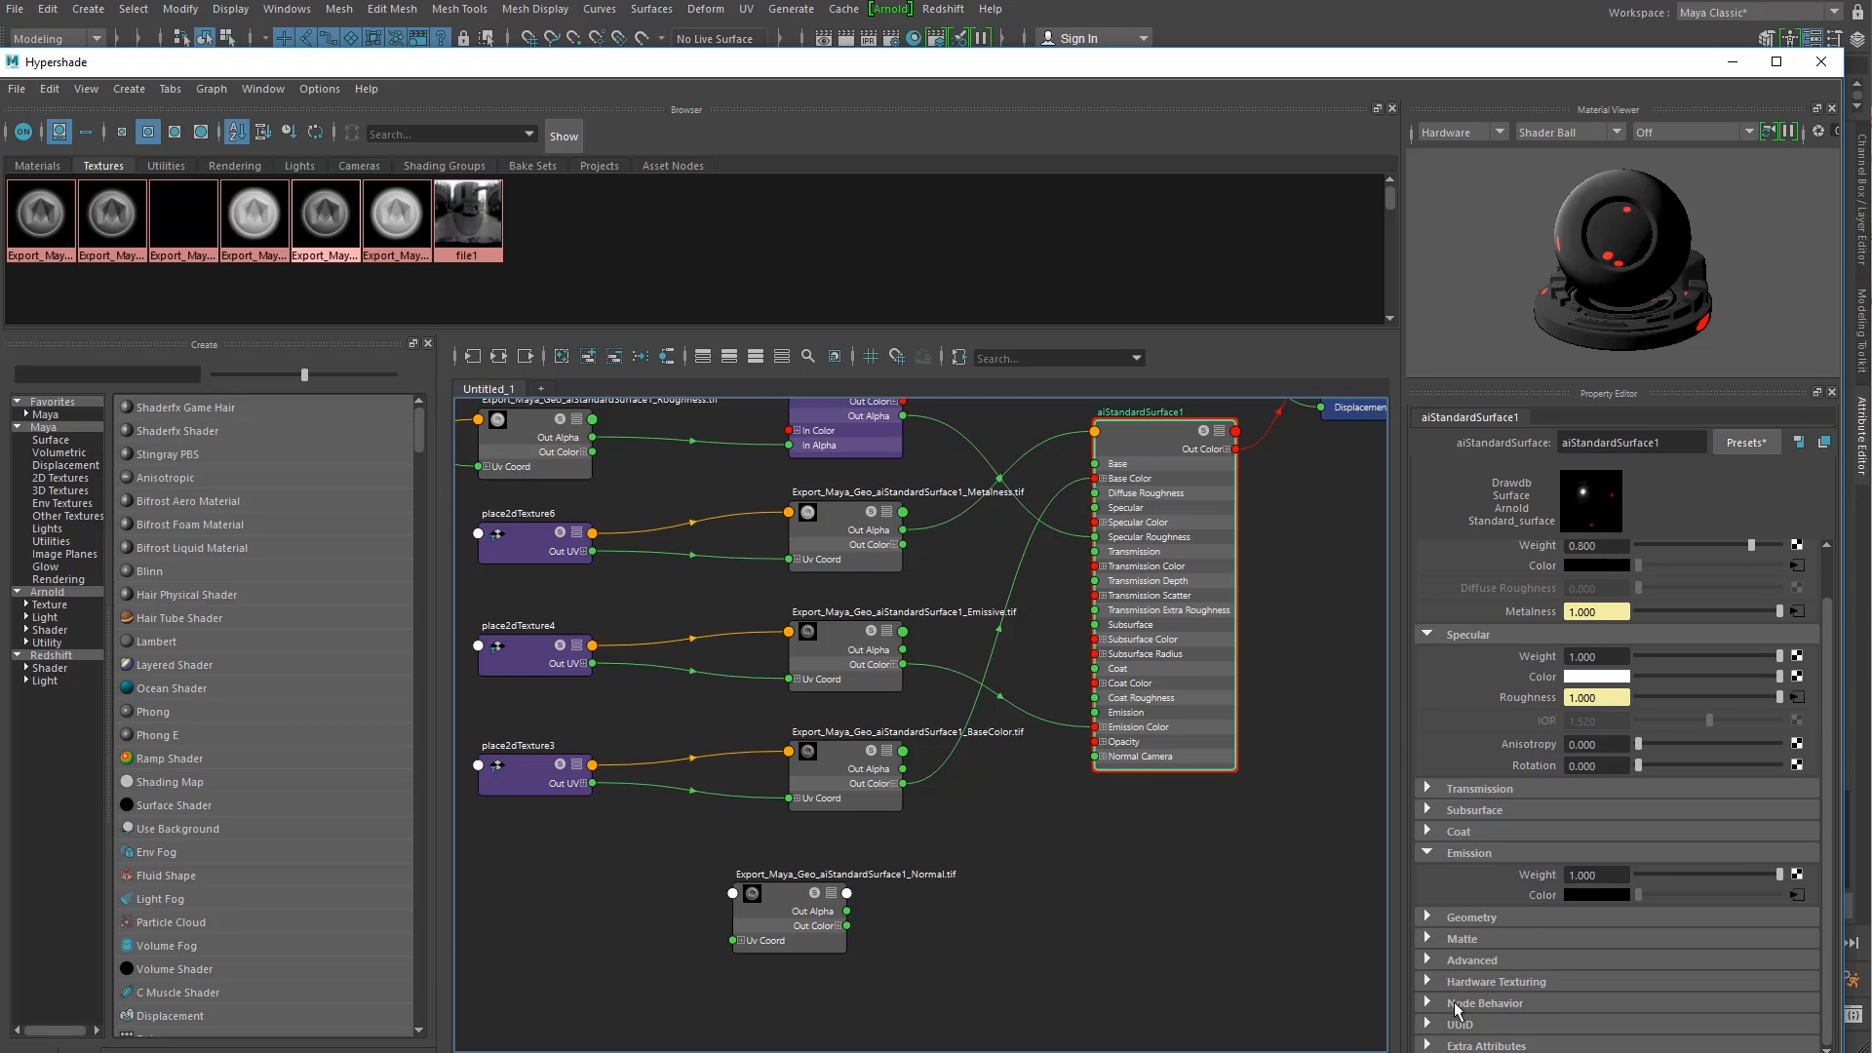
pyautogui.scroll(1, 1478, 953)
pyautogui.scroll(-1, 1472, 959)
pyautogui.click(1431, 940)
pyautogui.scroll(-1, 1445, 911)
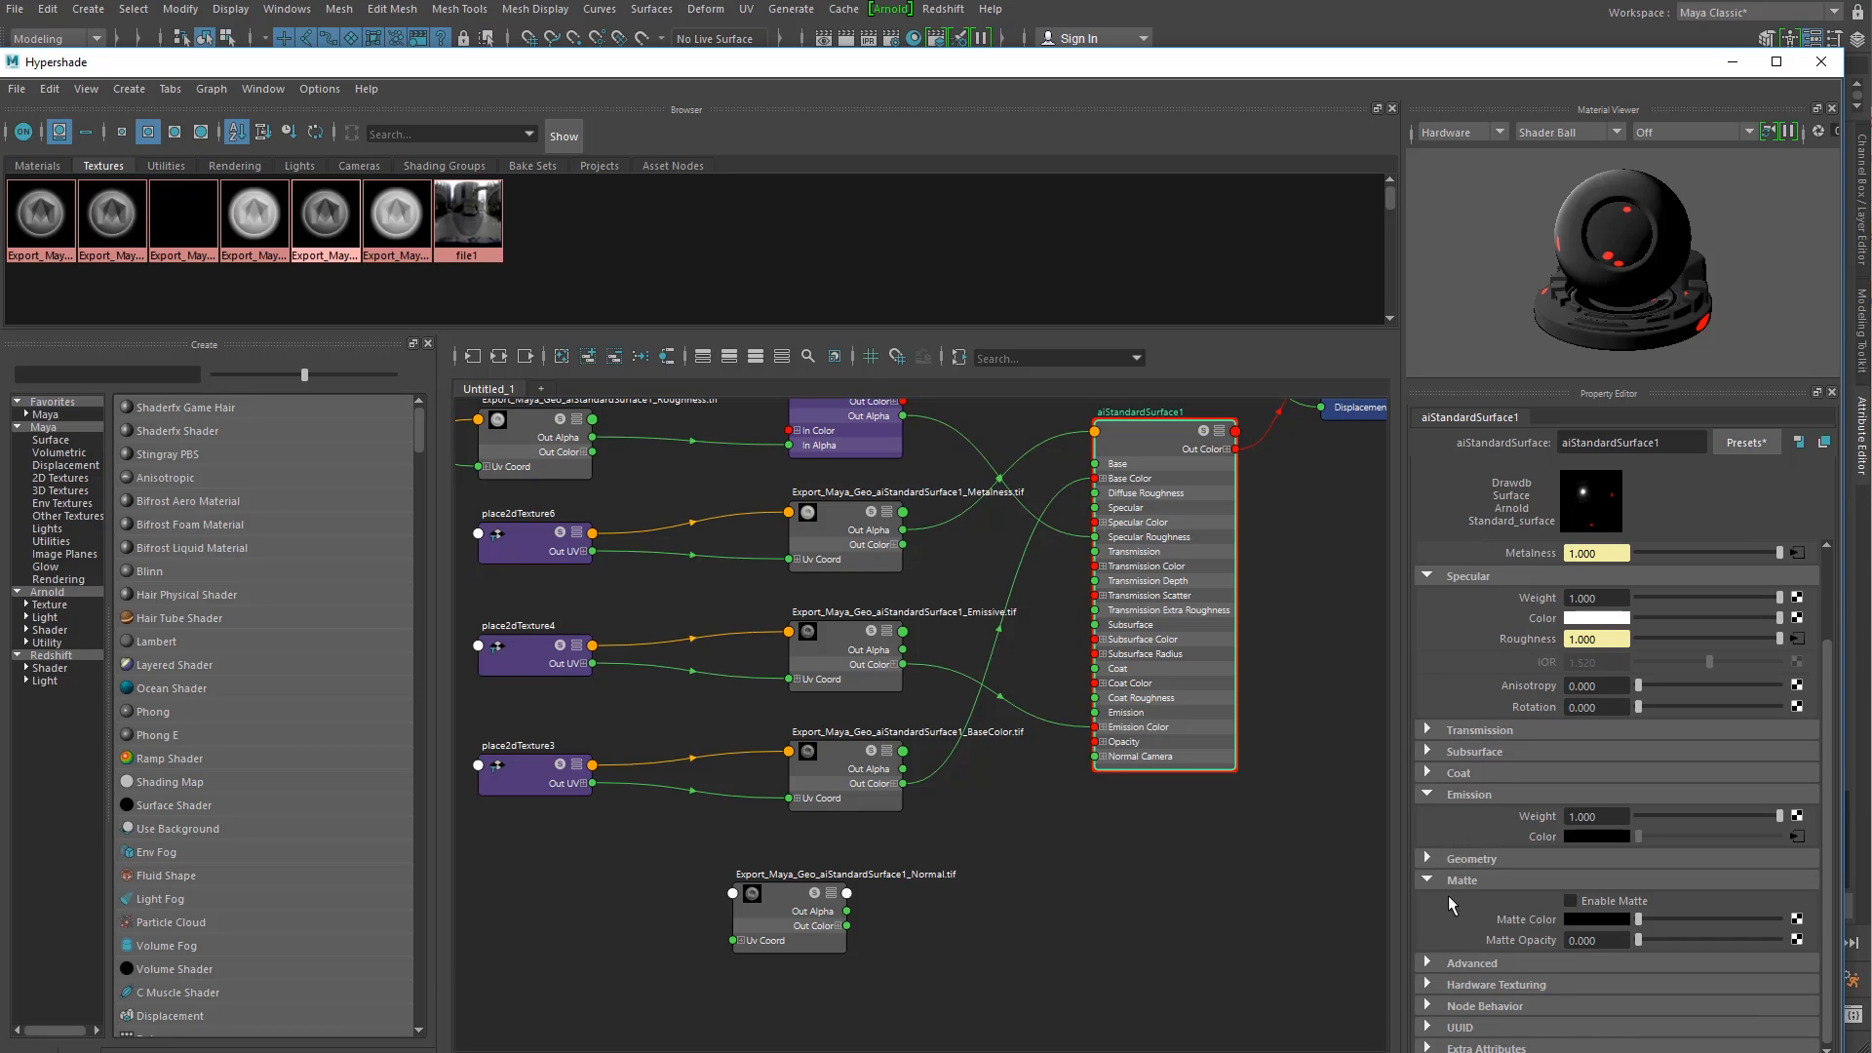
pyautogui.click(1430, 962)
pyautogui.scroll(-2, 1448, 910)
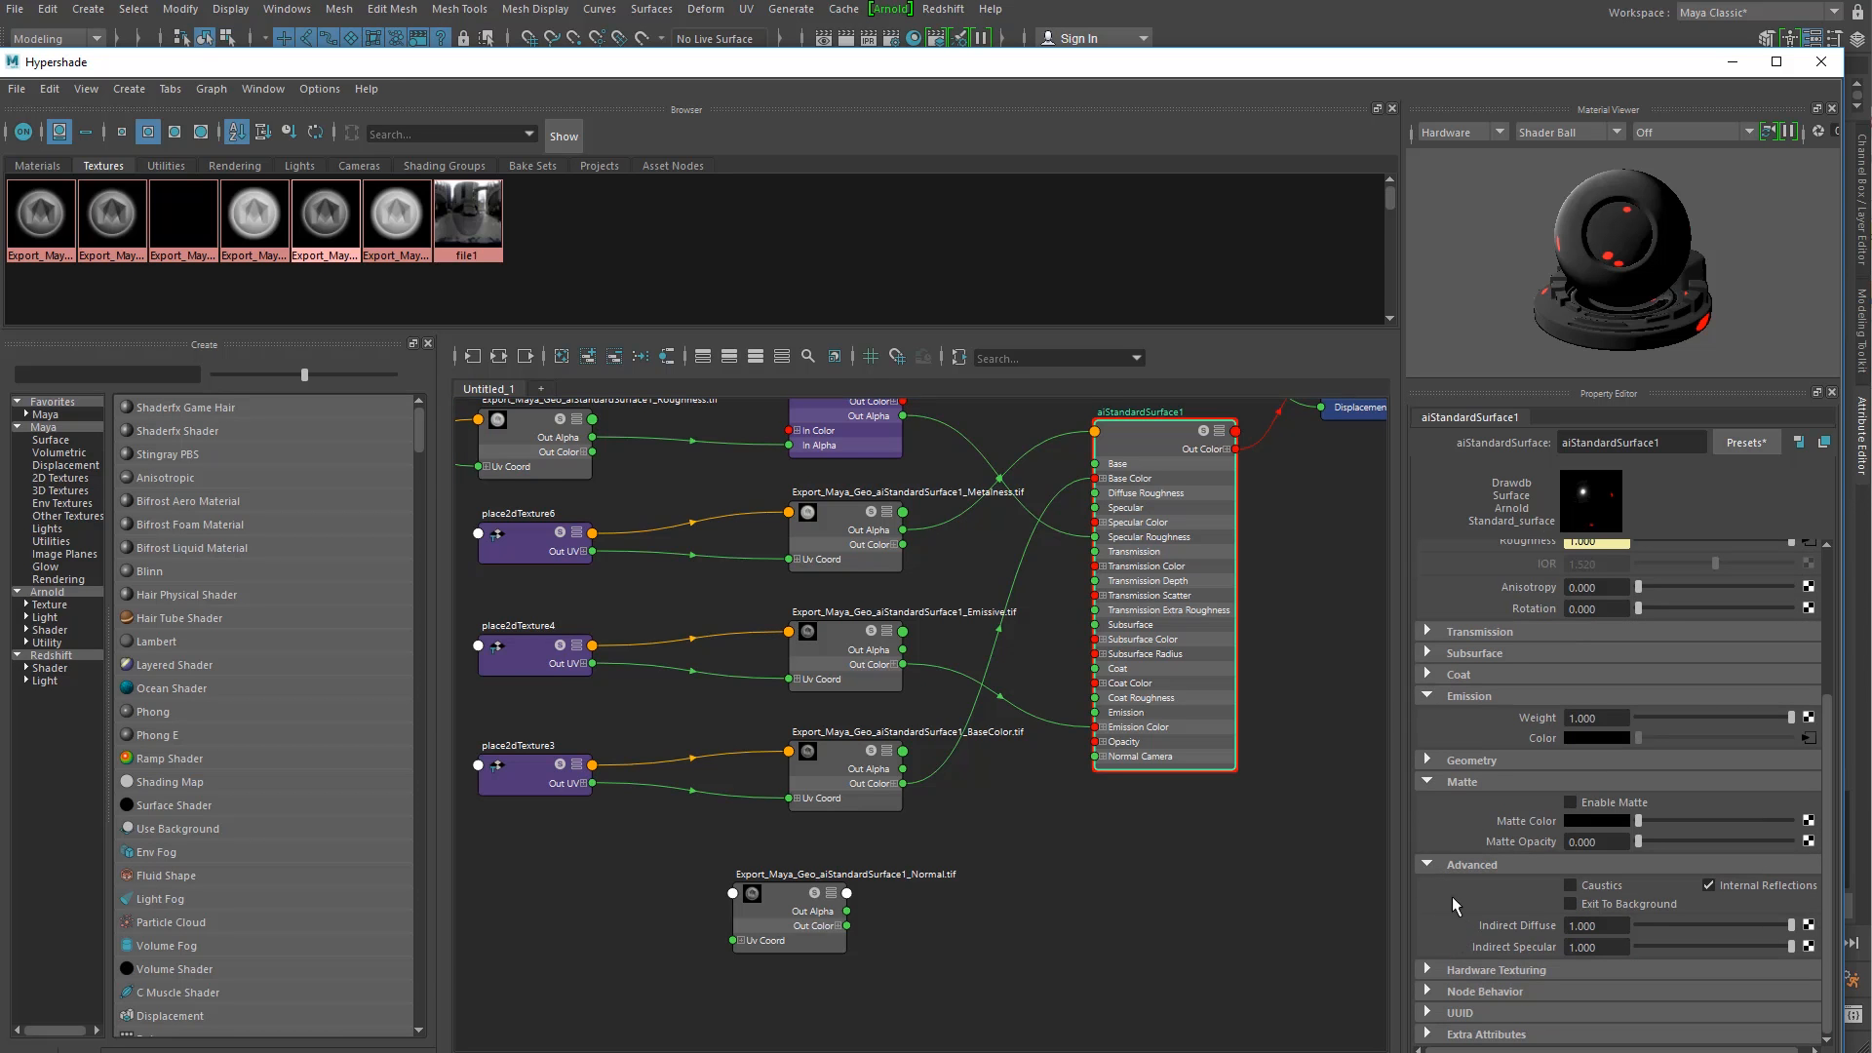
pyautogui.click(1432, 762)
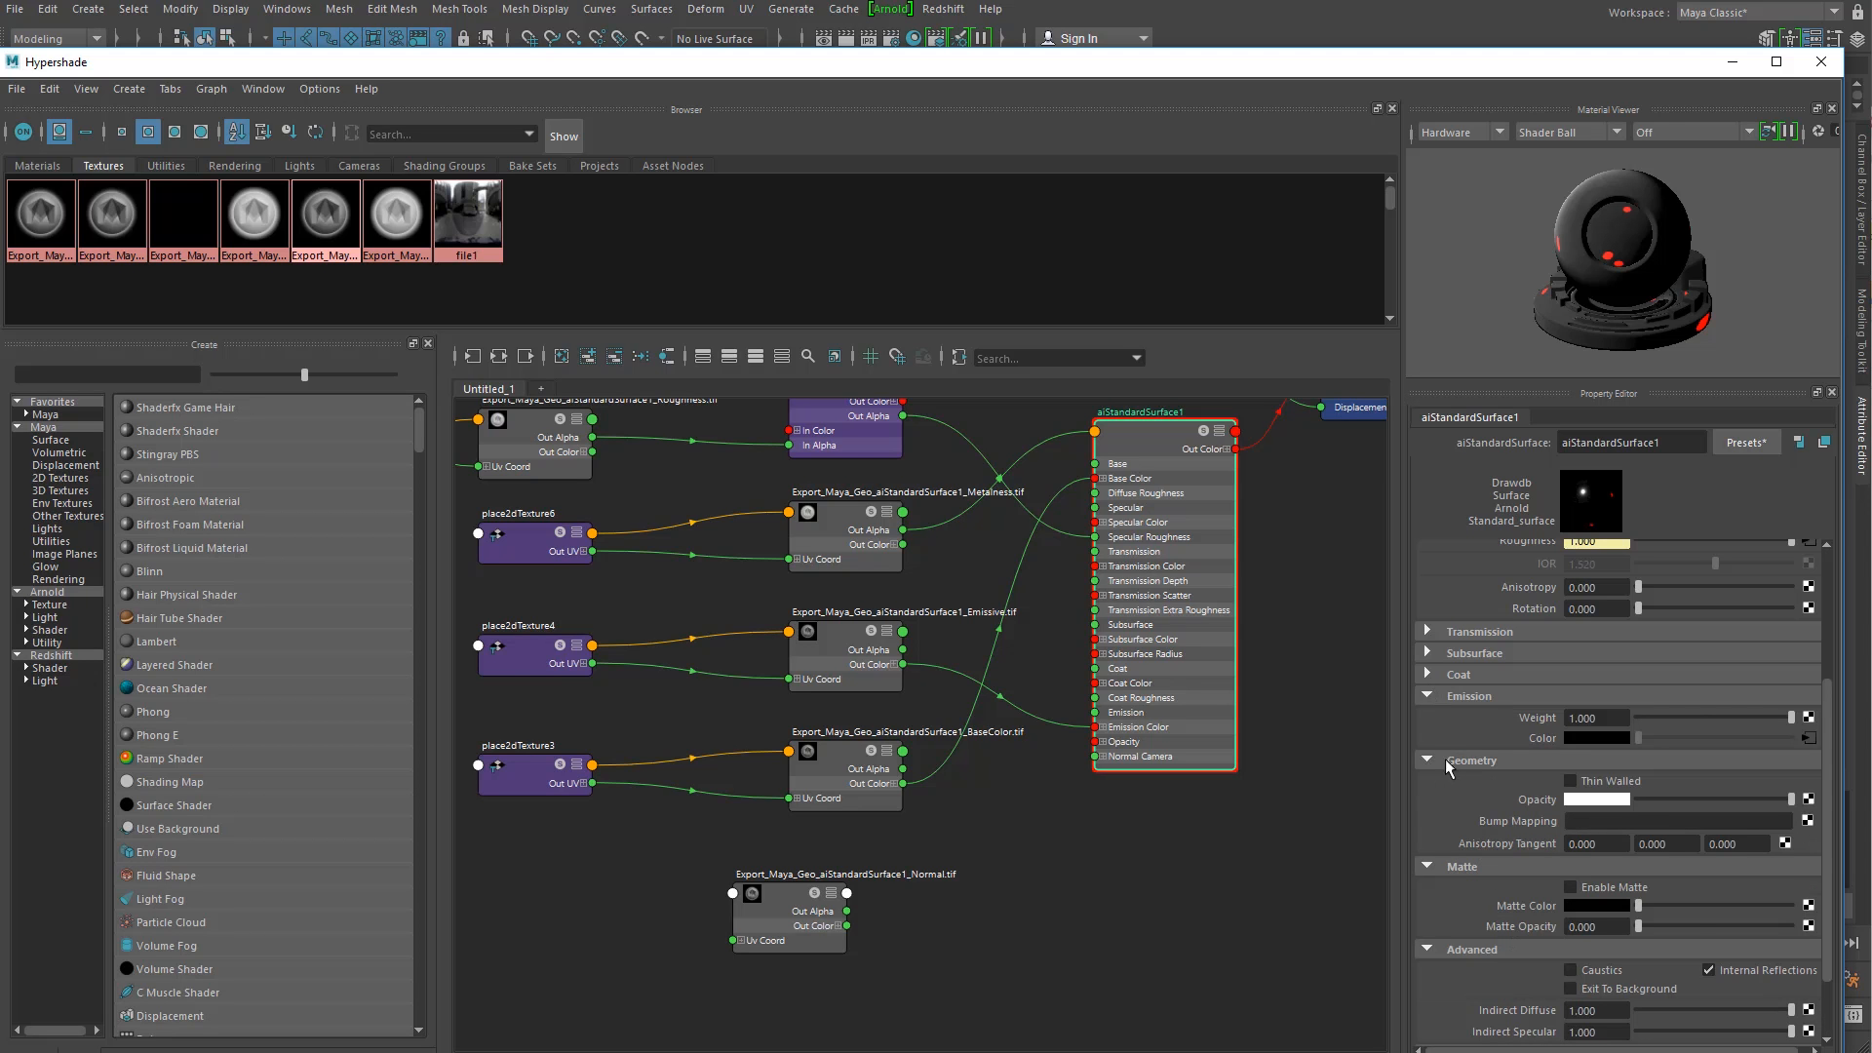
pyautogui.click(1427, 697)
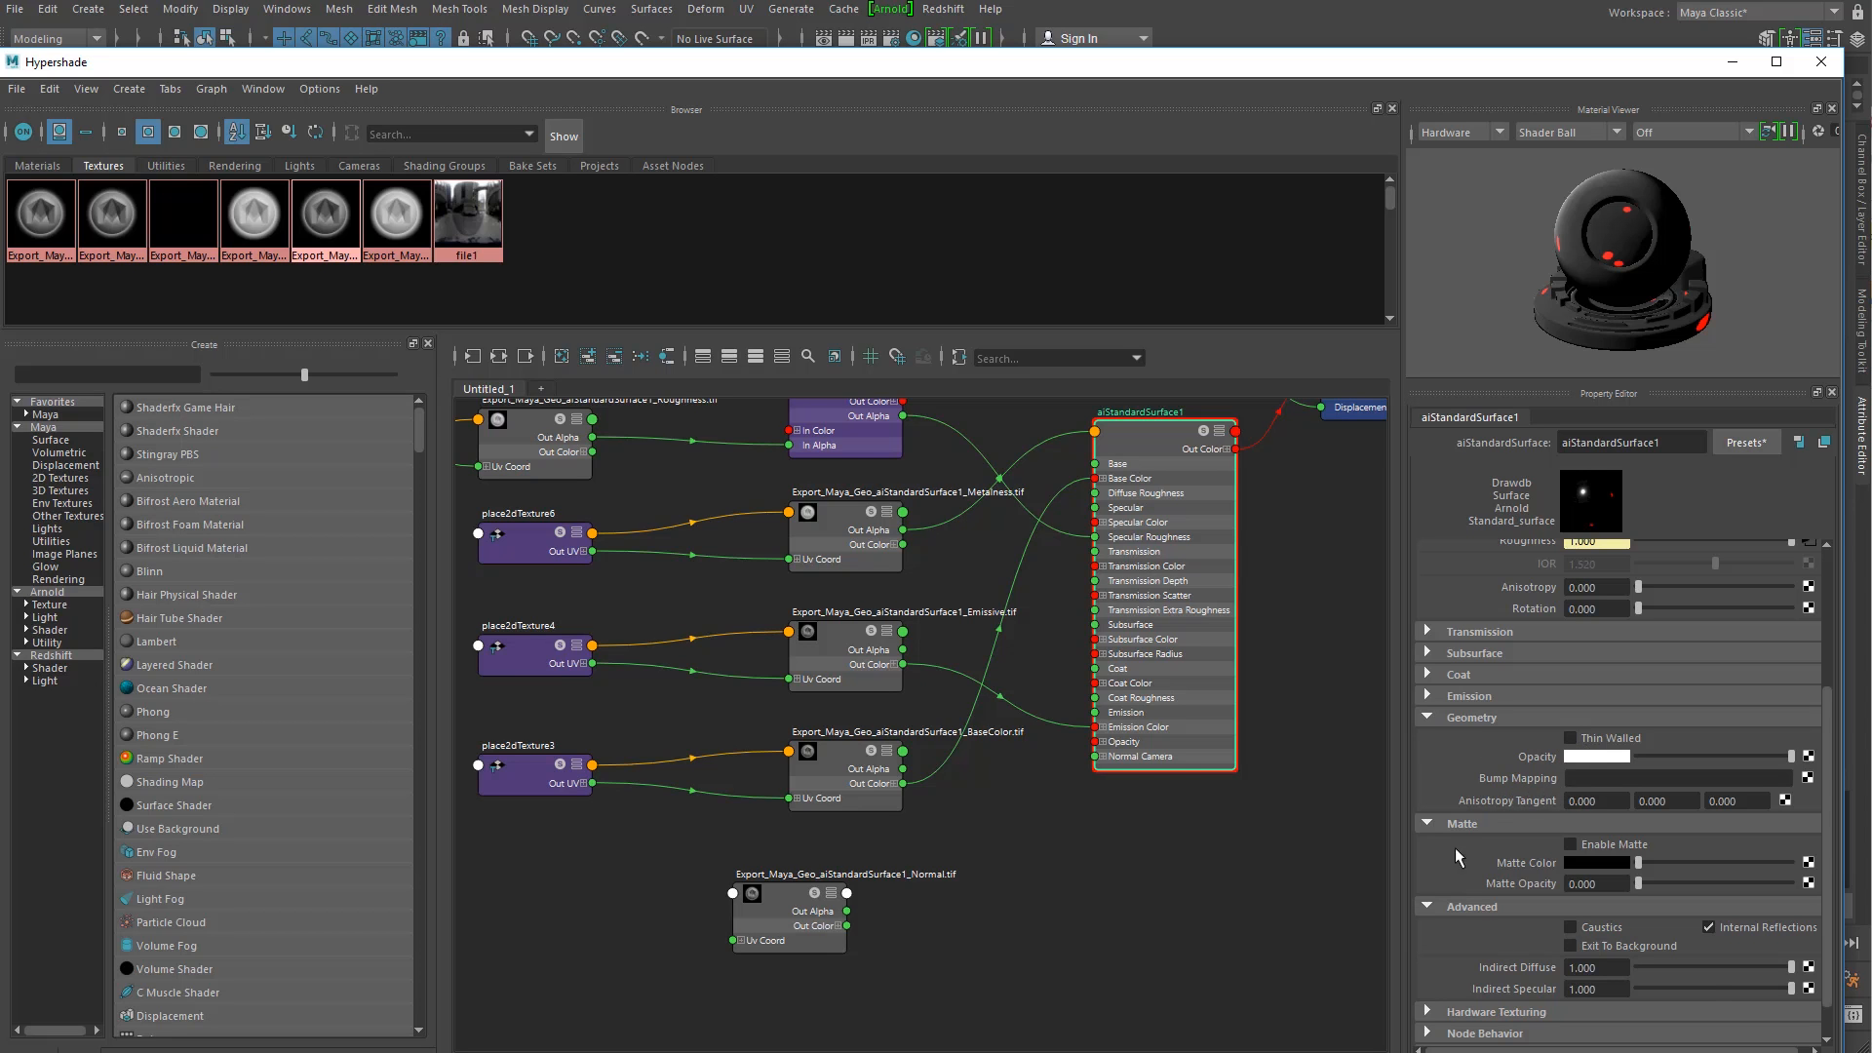
pyautogui.moveTo(778, 895); pyautogui.dragTo(987, 905, button='middle')
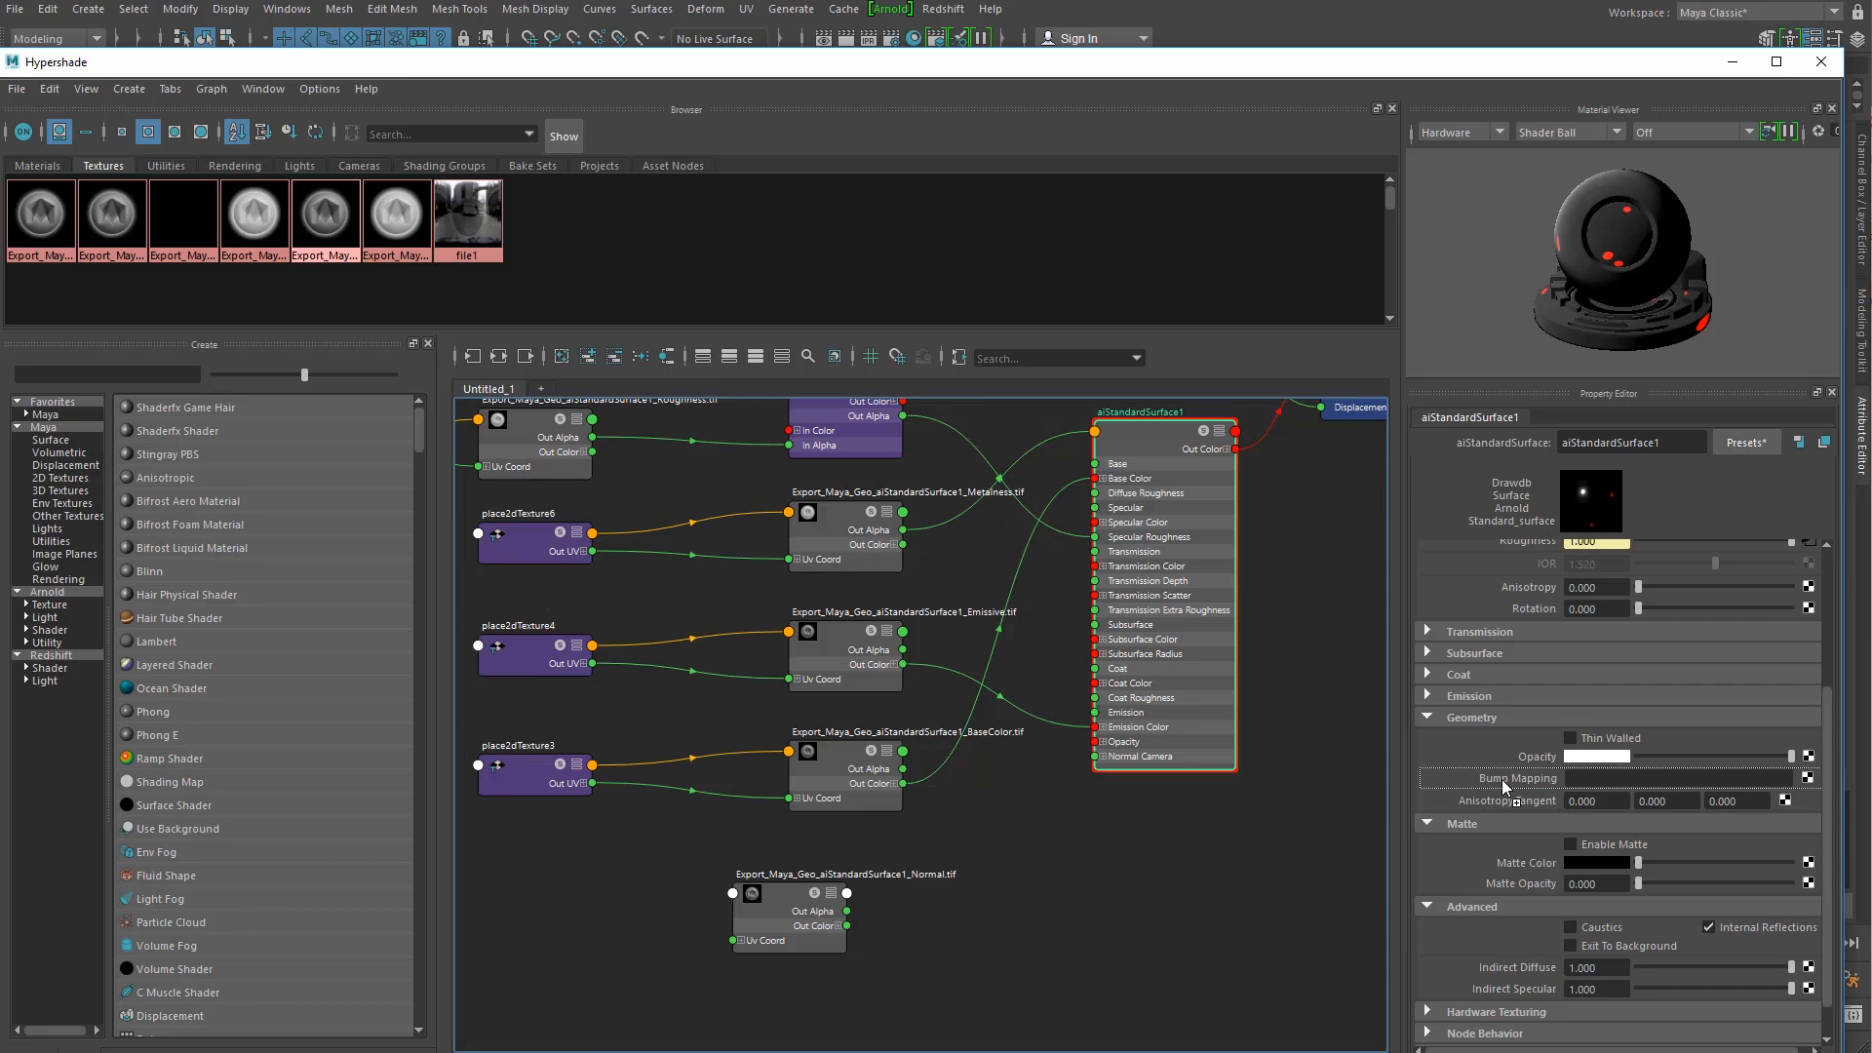
pyautogui.moveTo(1502, 780); pyautogui.dragTo(1501, 781, button='middle')
# Step: Set bump2d1 to be used as Tangent Space Normals
pyautogui.scroll(-2, 905, 962)
pyautogui.scroll(4, 903, 989)
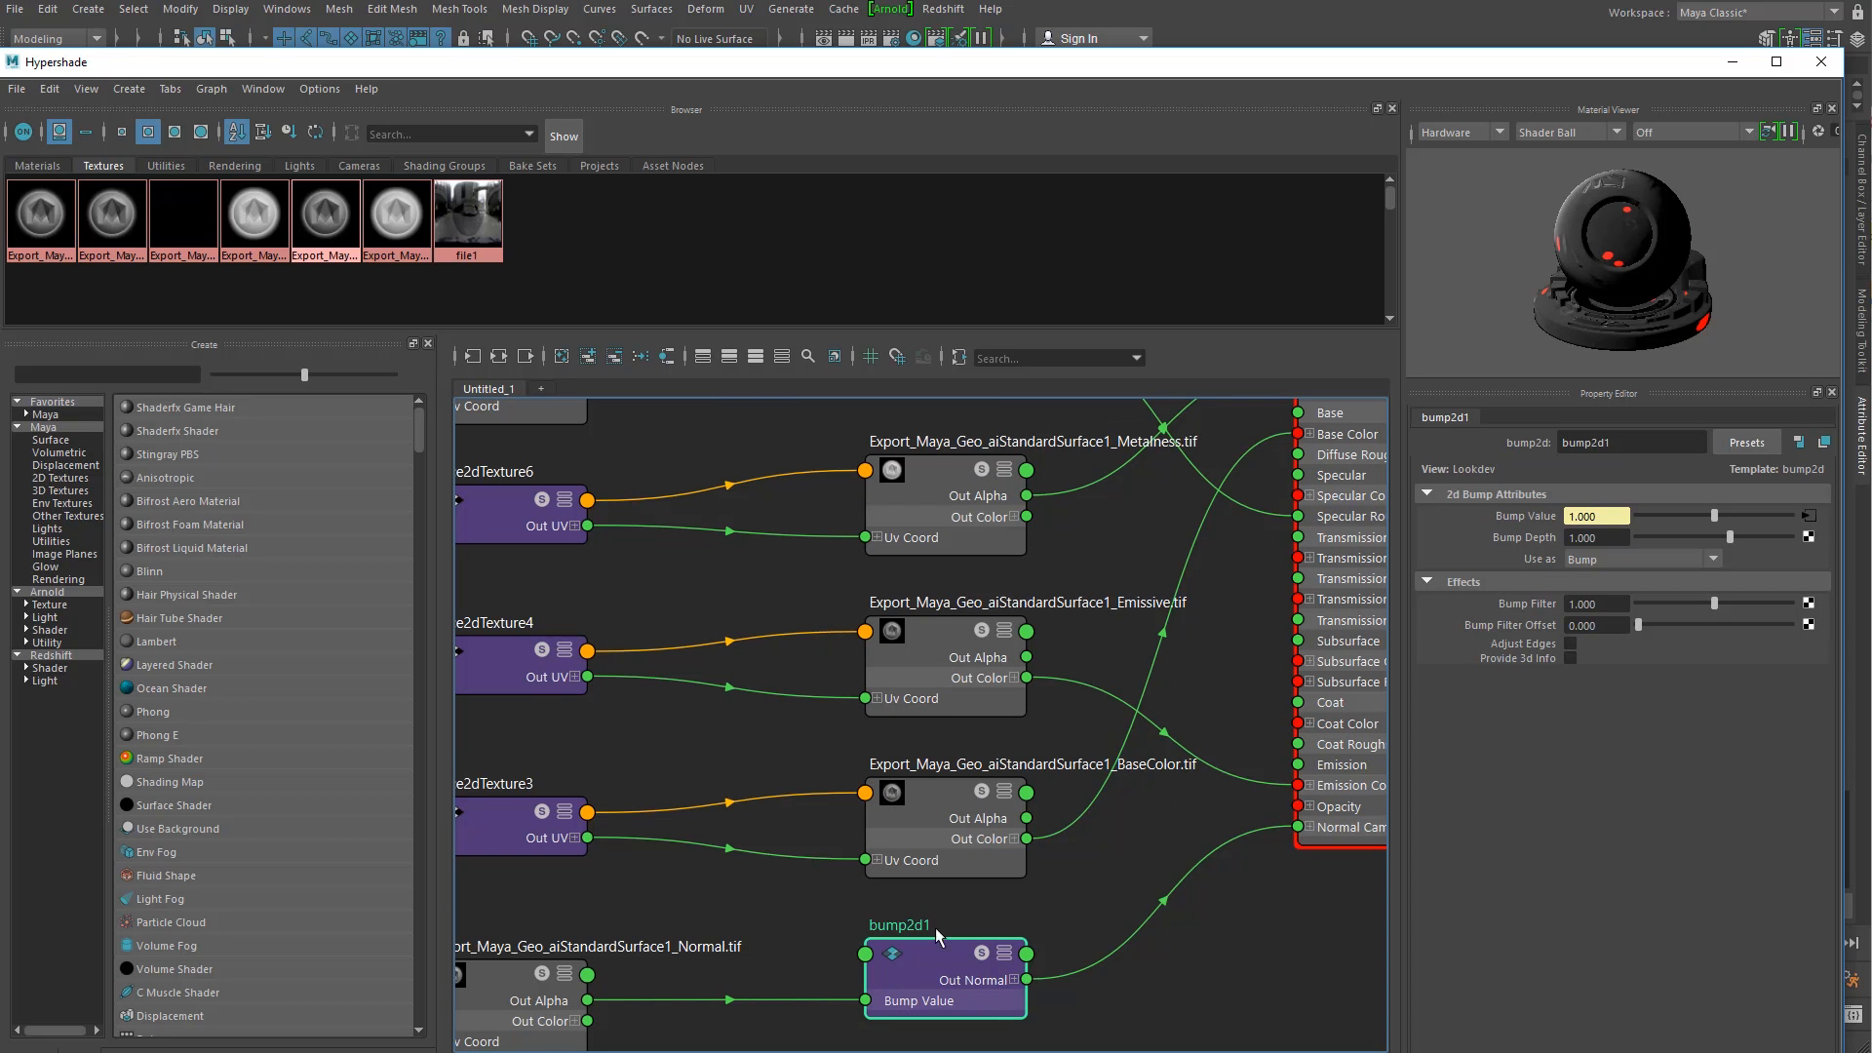
pyautogui.scroll(-1, 944, 957)
pyautogui.click(1636, 561)
pyautogui.click(1643, 601)
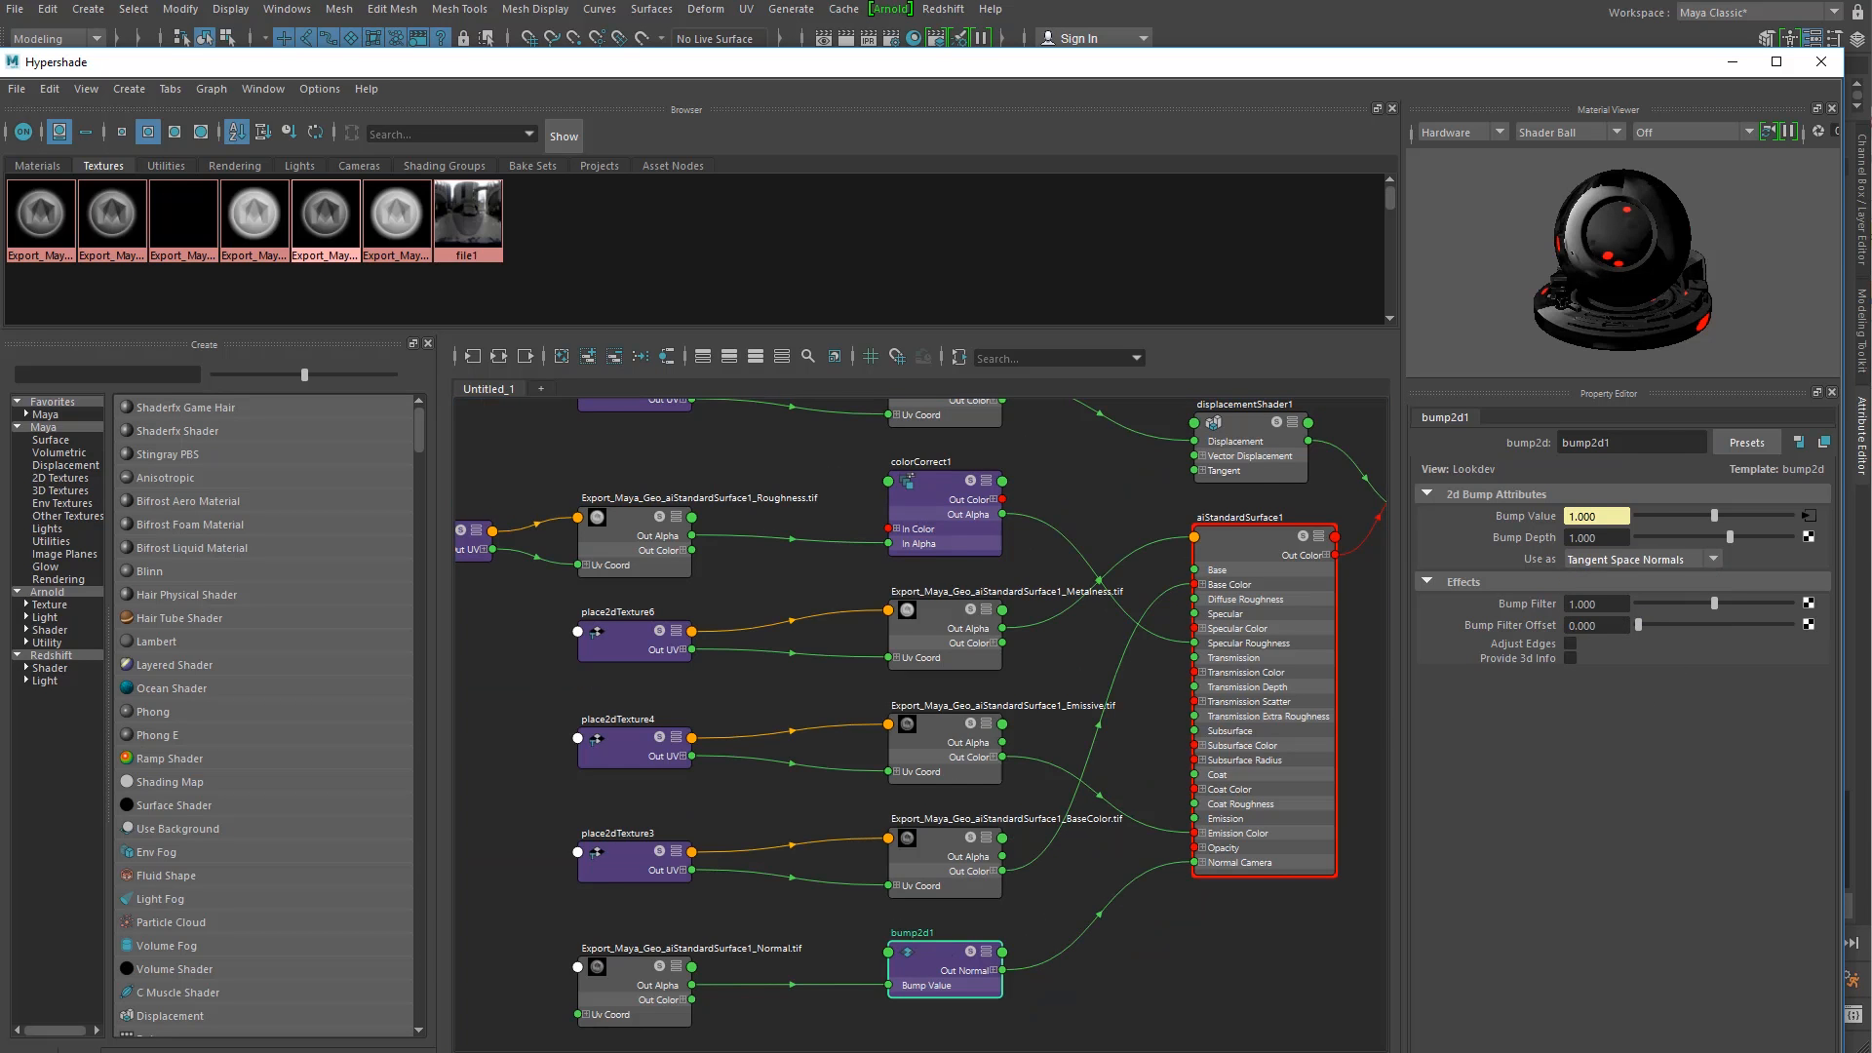
# Step: Enable Alpha Is Luminance on the Normal.tif file node and review its connection to bump2d1
pyautogui.click(628, 973)
pyautogui.click(1568, 660)
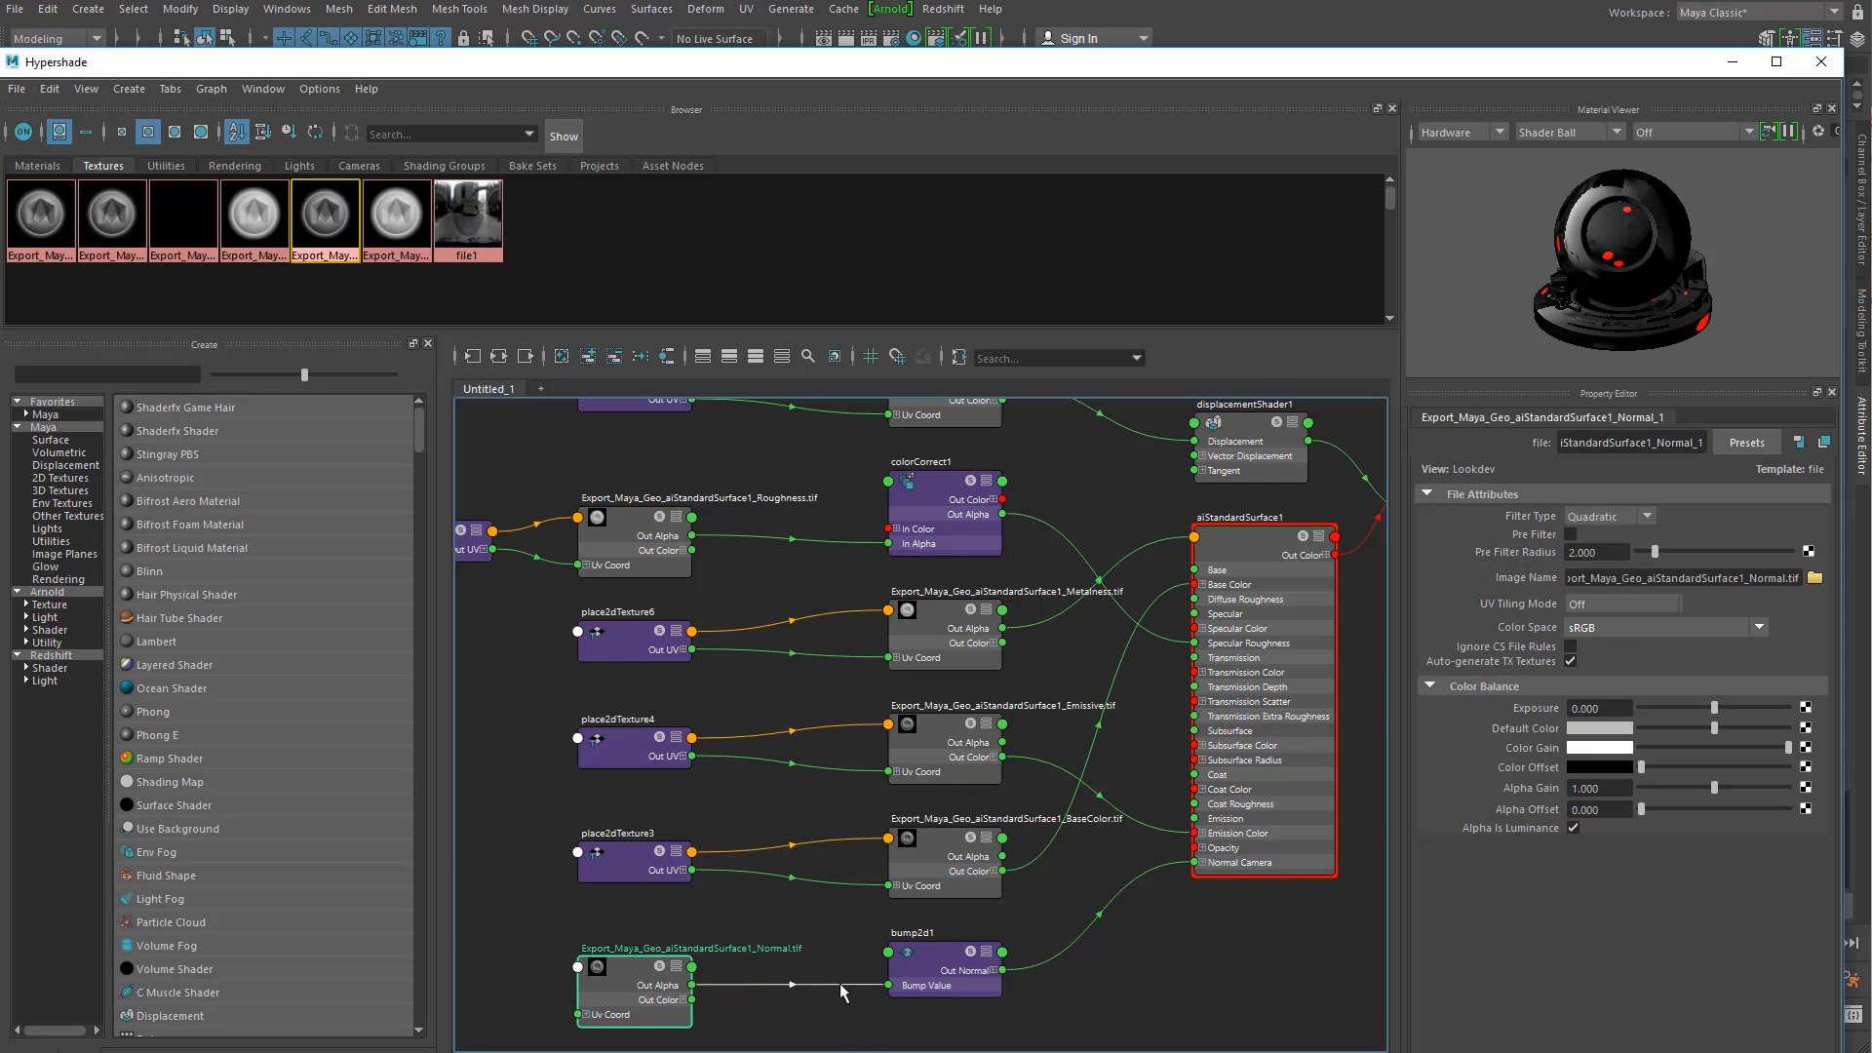
pyautogui.scroll(2, 991, 996)
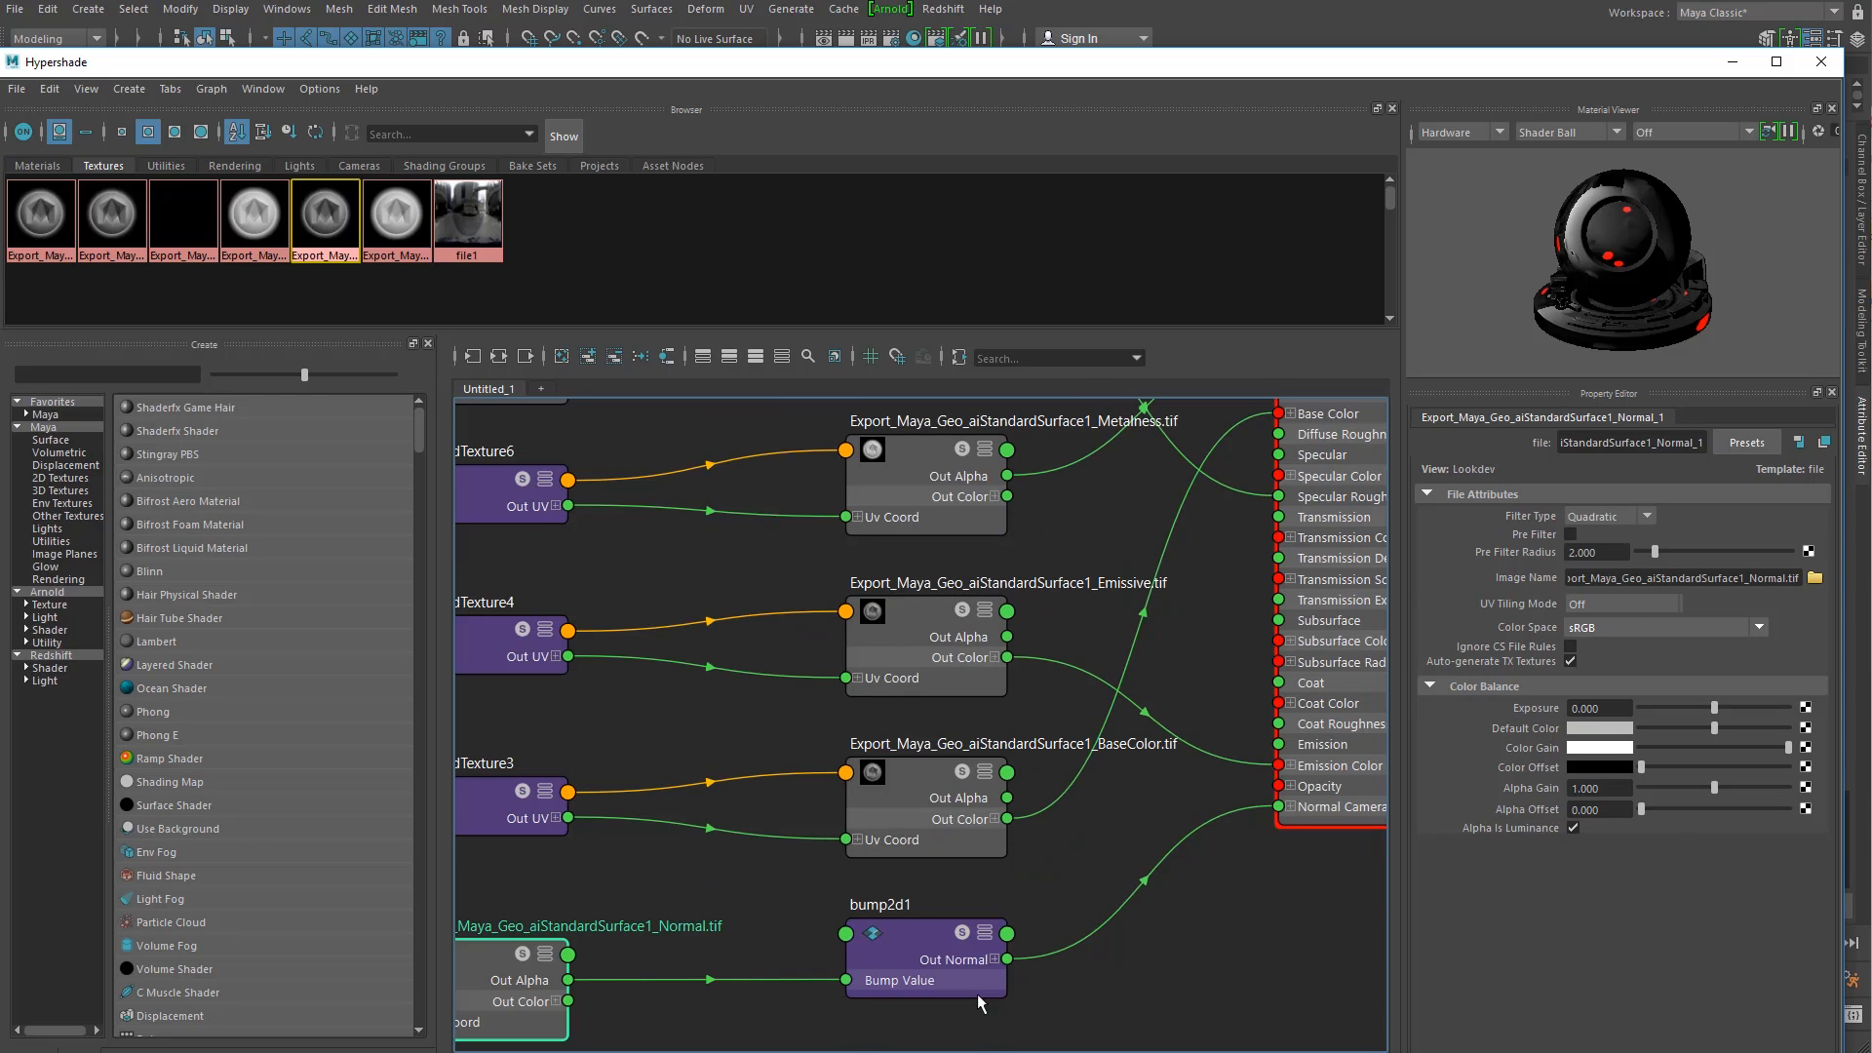
pyautogui.click(916, 941)
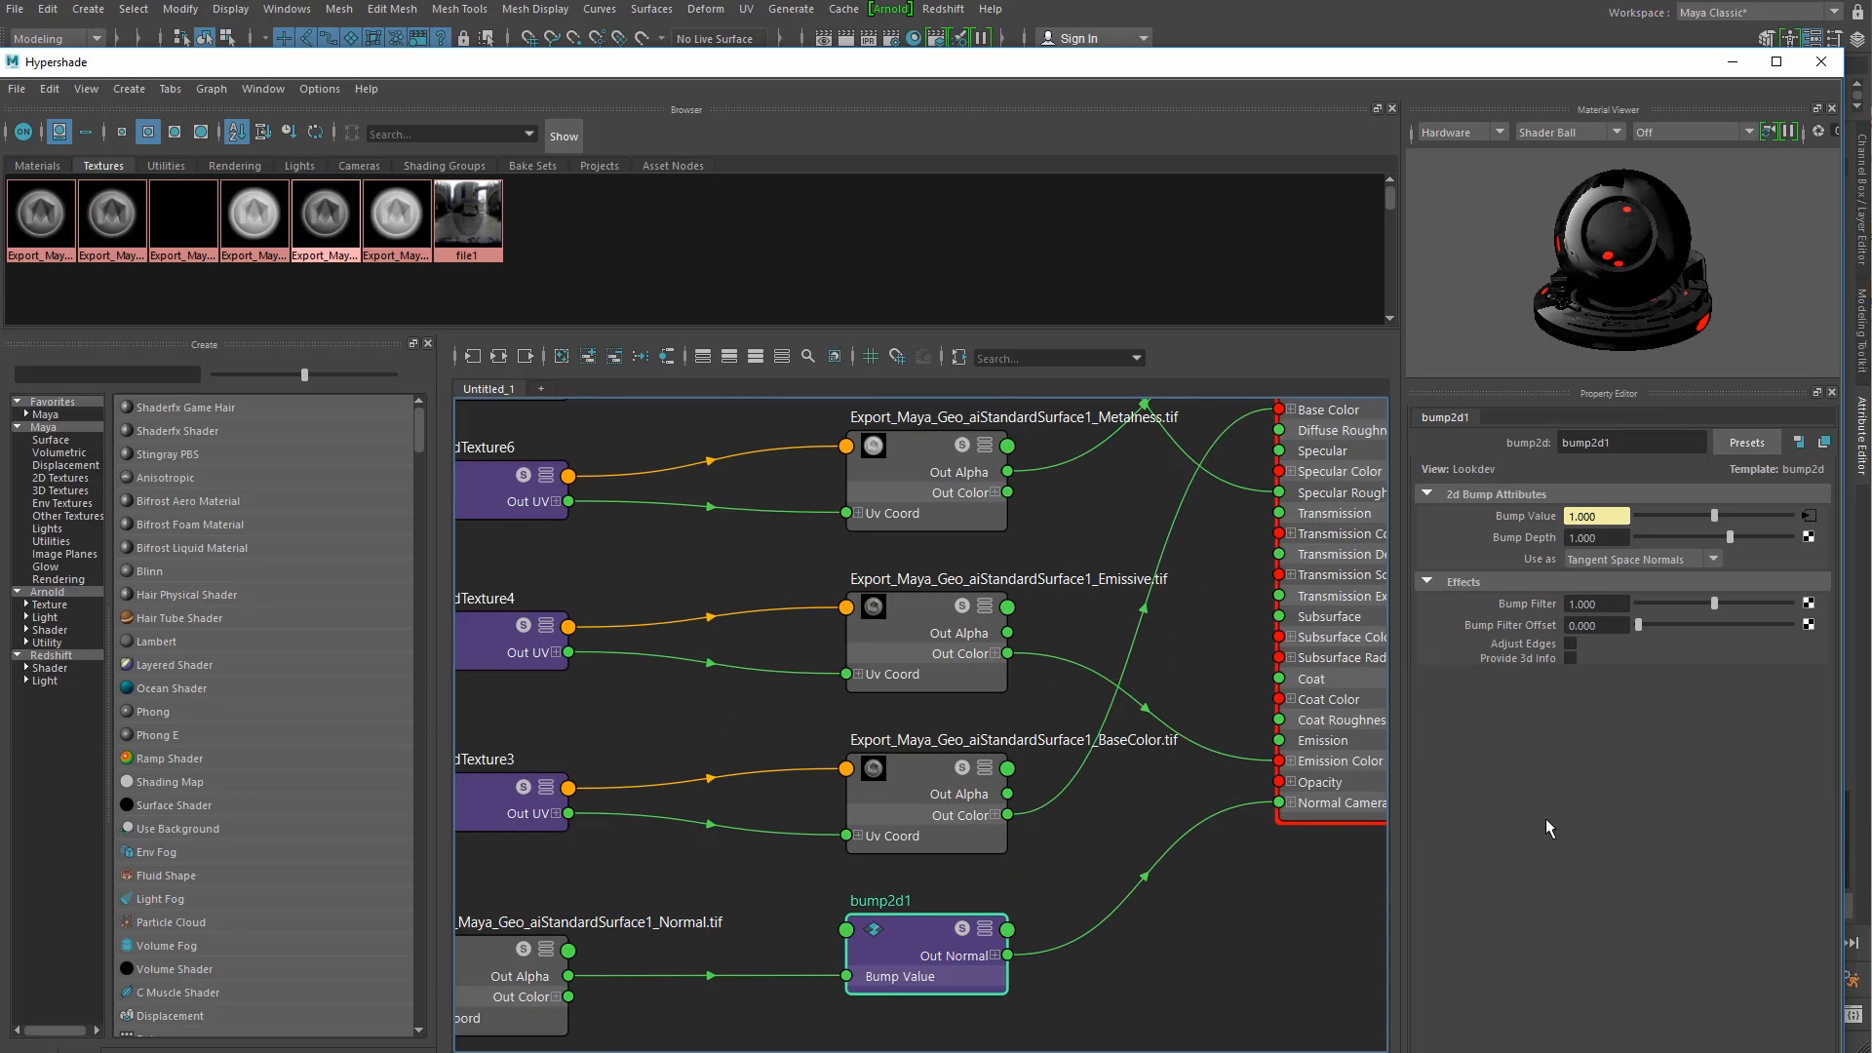
pyautogui.click(506, 971)
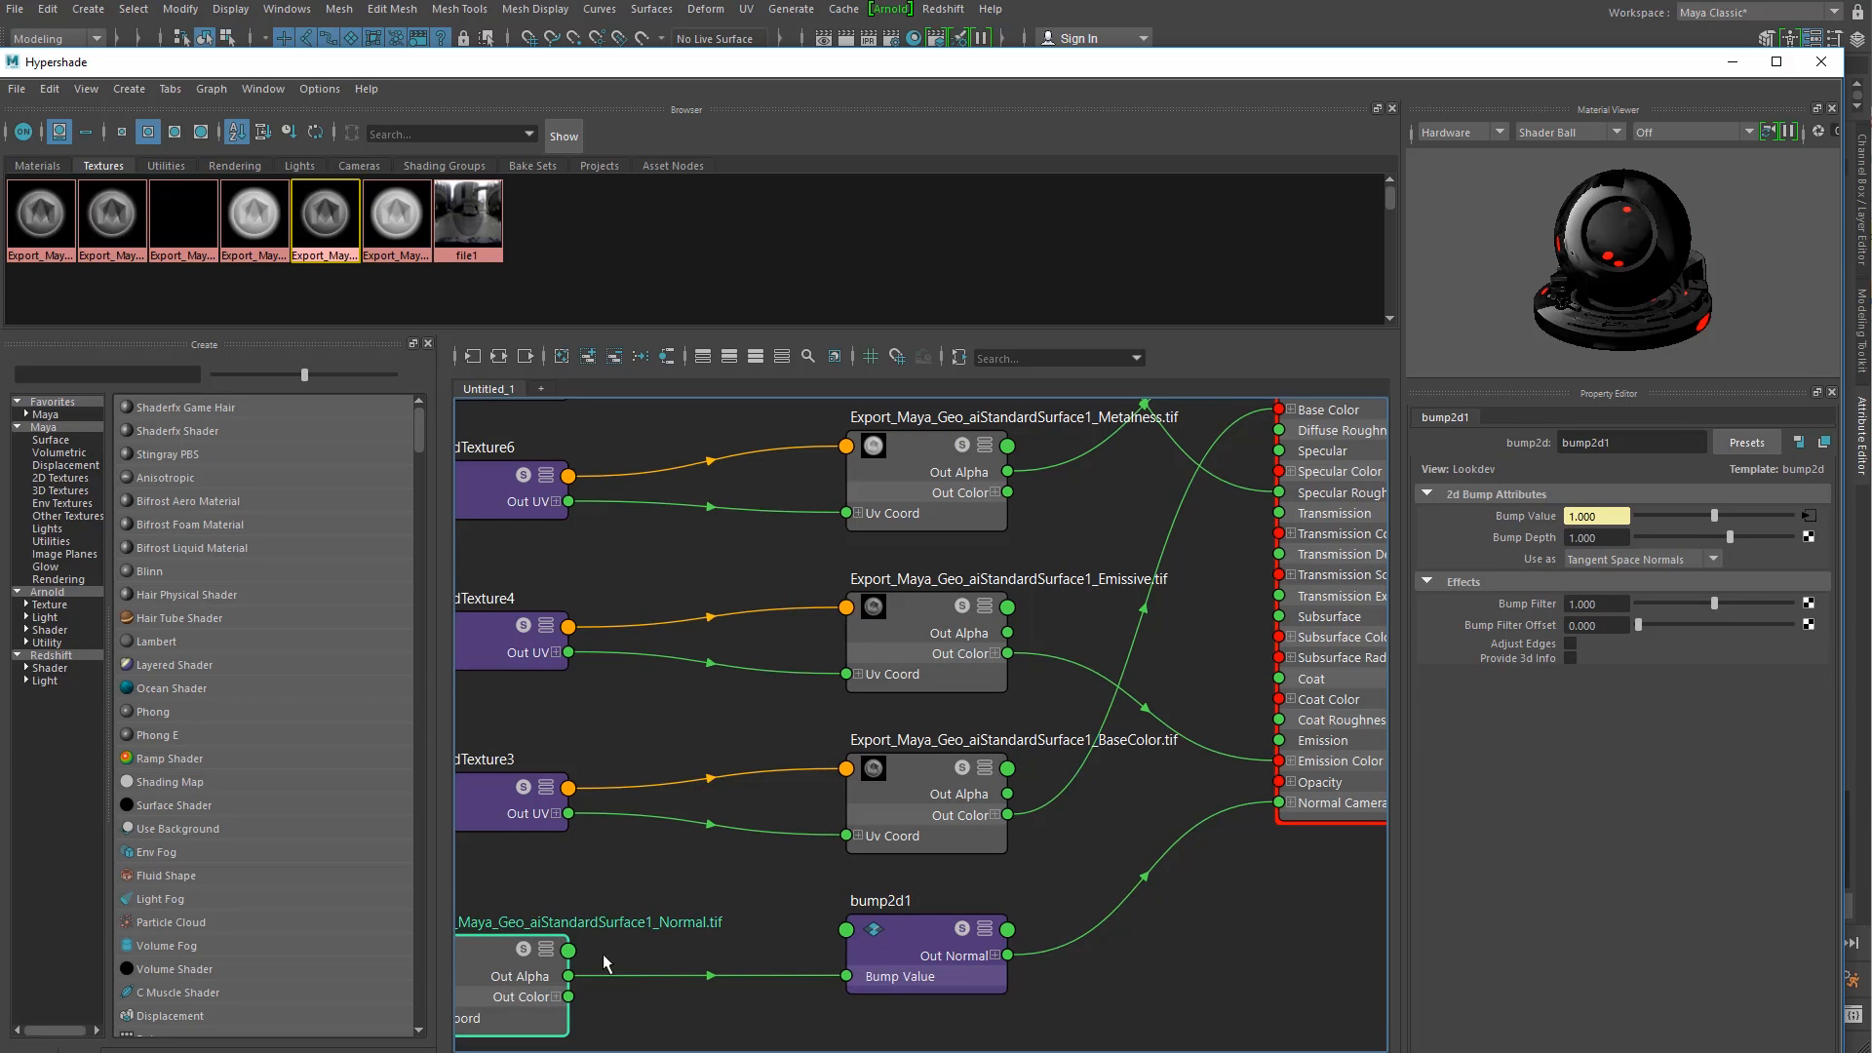
pyautogui.click(921, 941)
pyautogui.scroll(-2, 903, 942)
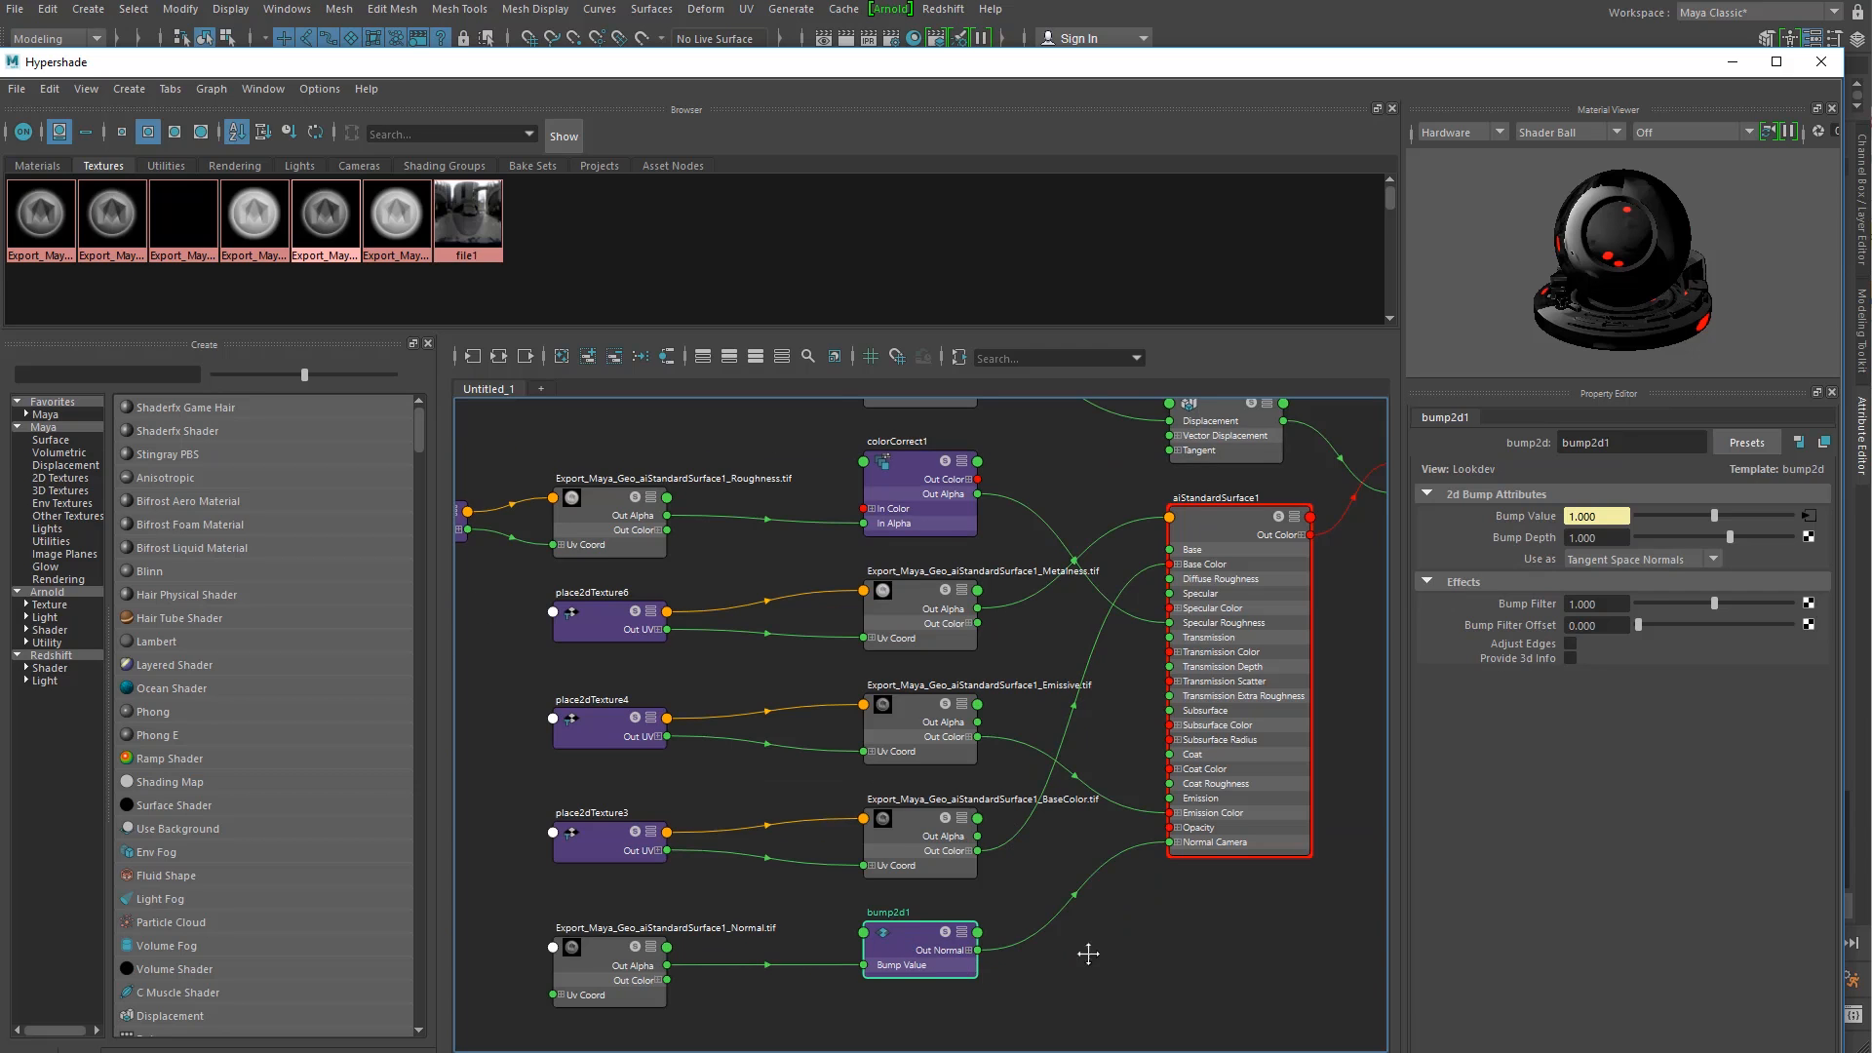
pyautogui.keyDown('alt'); pyautogui.moveTo(1096, 953); pyautogui.dragTo(1043, 947, button='middle'); pyautogui.keyUp('alt')
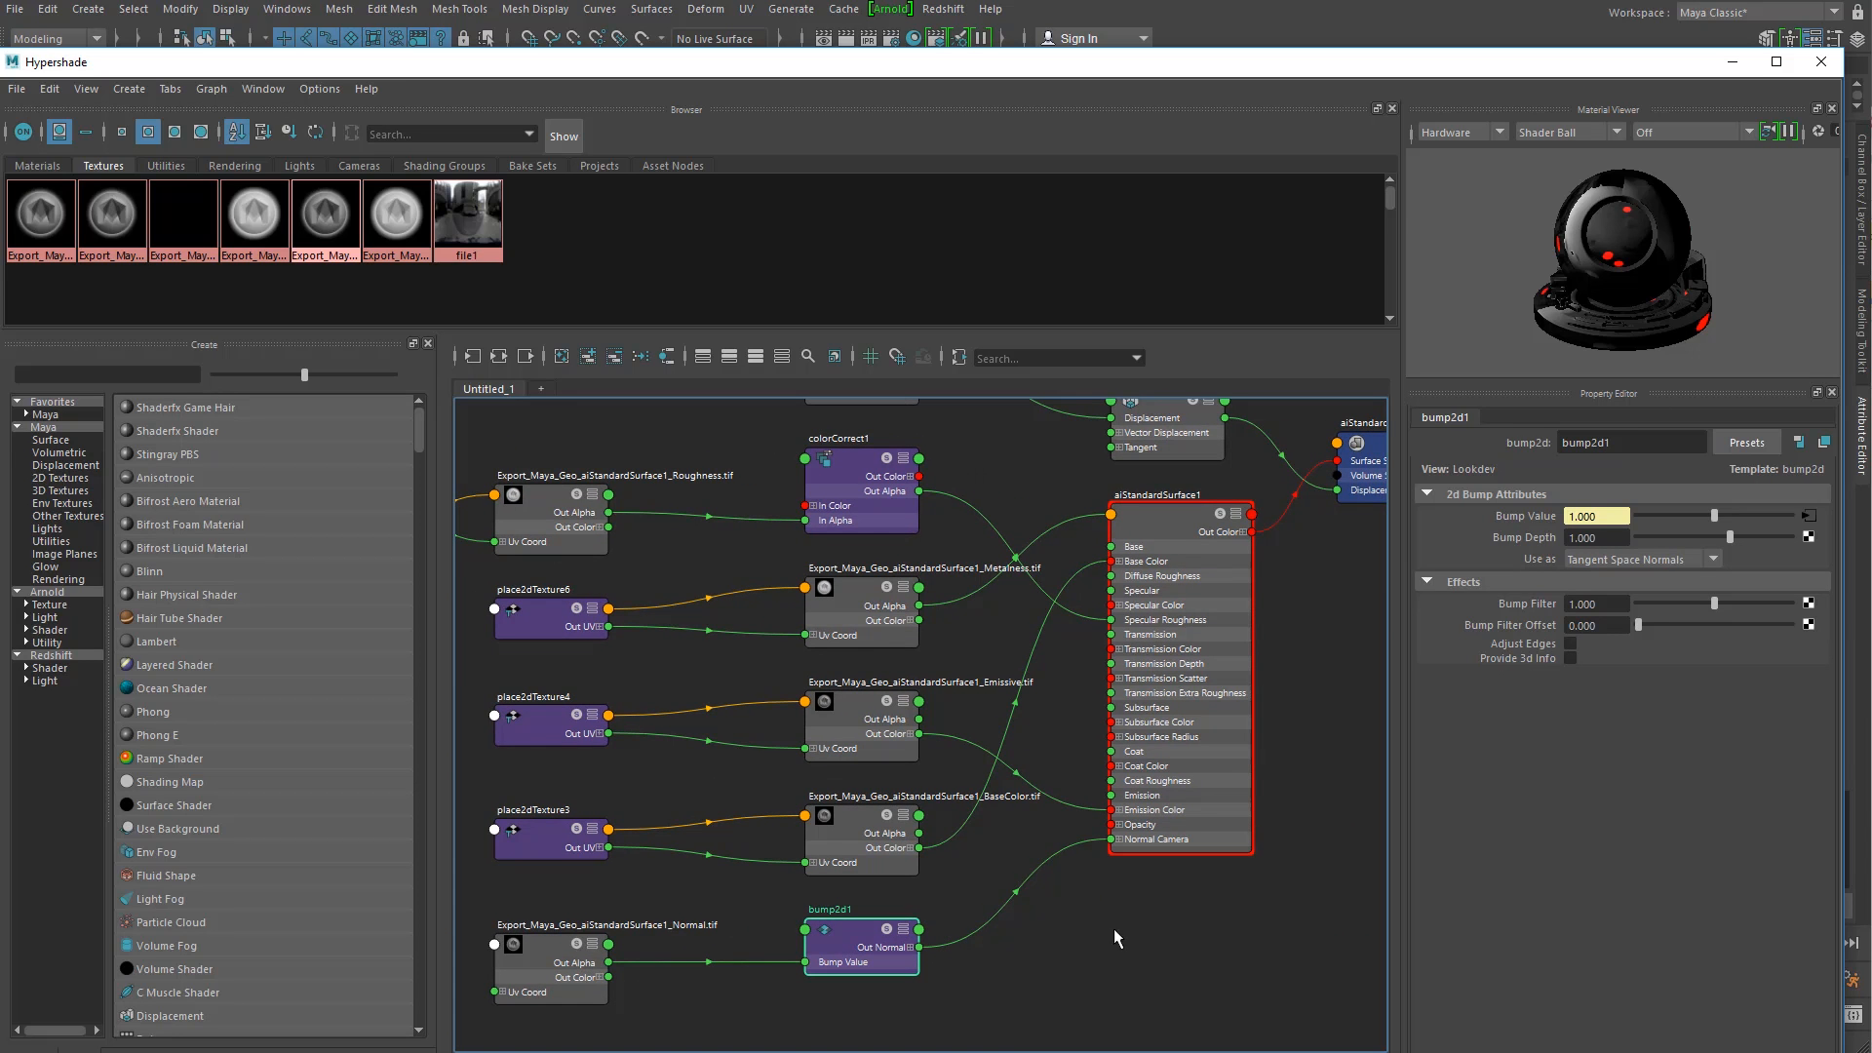
# Step: Bring the Render View back over Hypershade, resume IPR and refresh the render with the normal map connected
pyautogui.click(1161, 522)
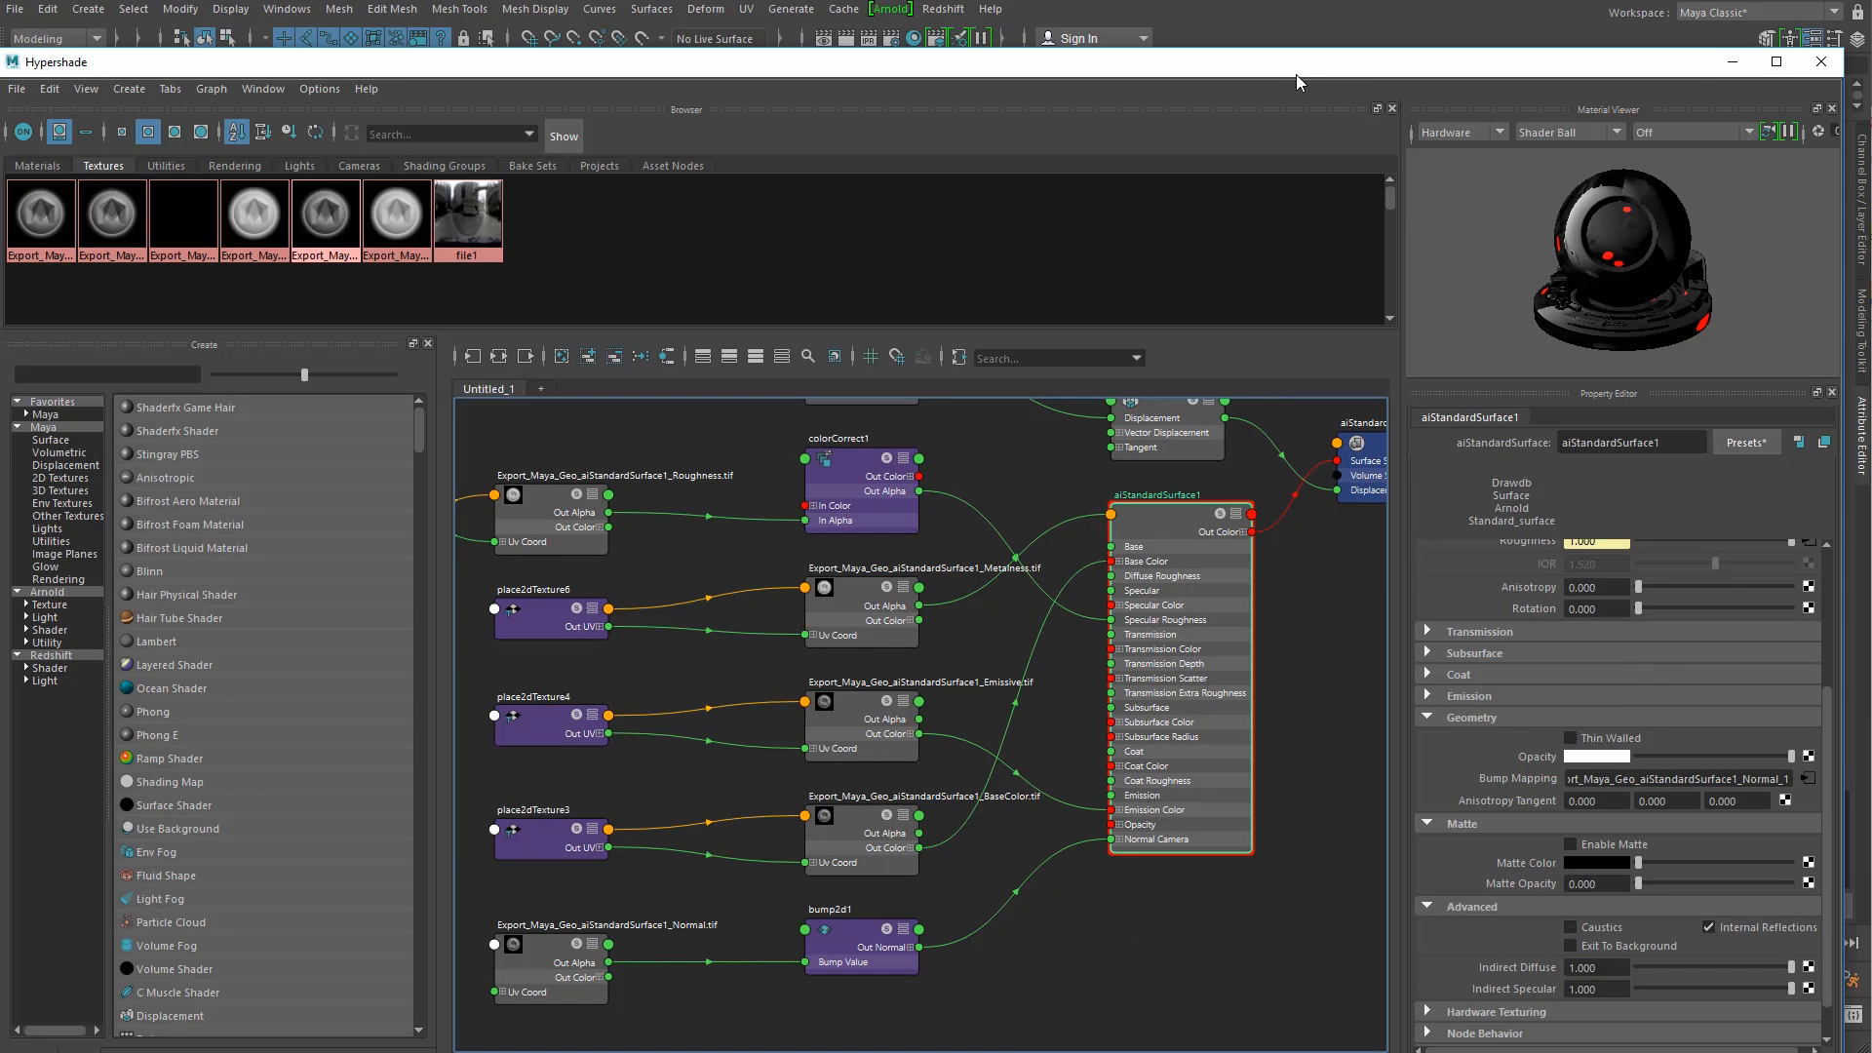
pyautogui.click(824, 38)
pyautogui.moveTo(1616, 202); pyautogui.dragTo(689, 199)
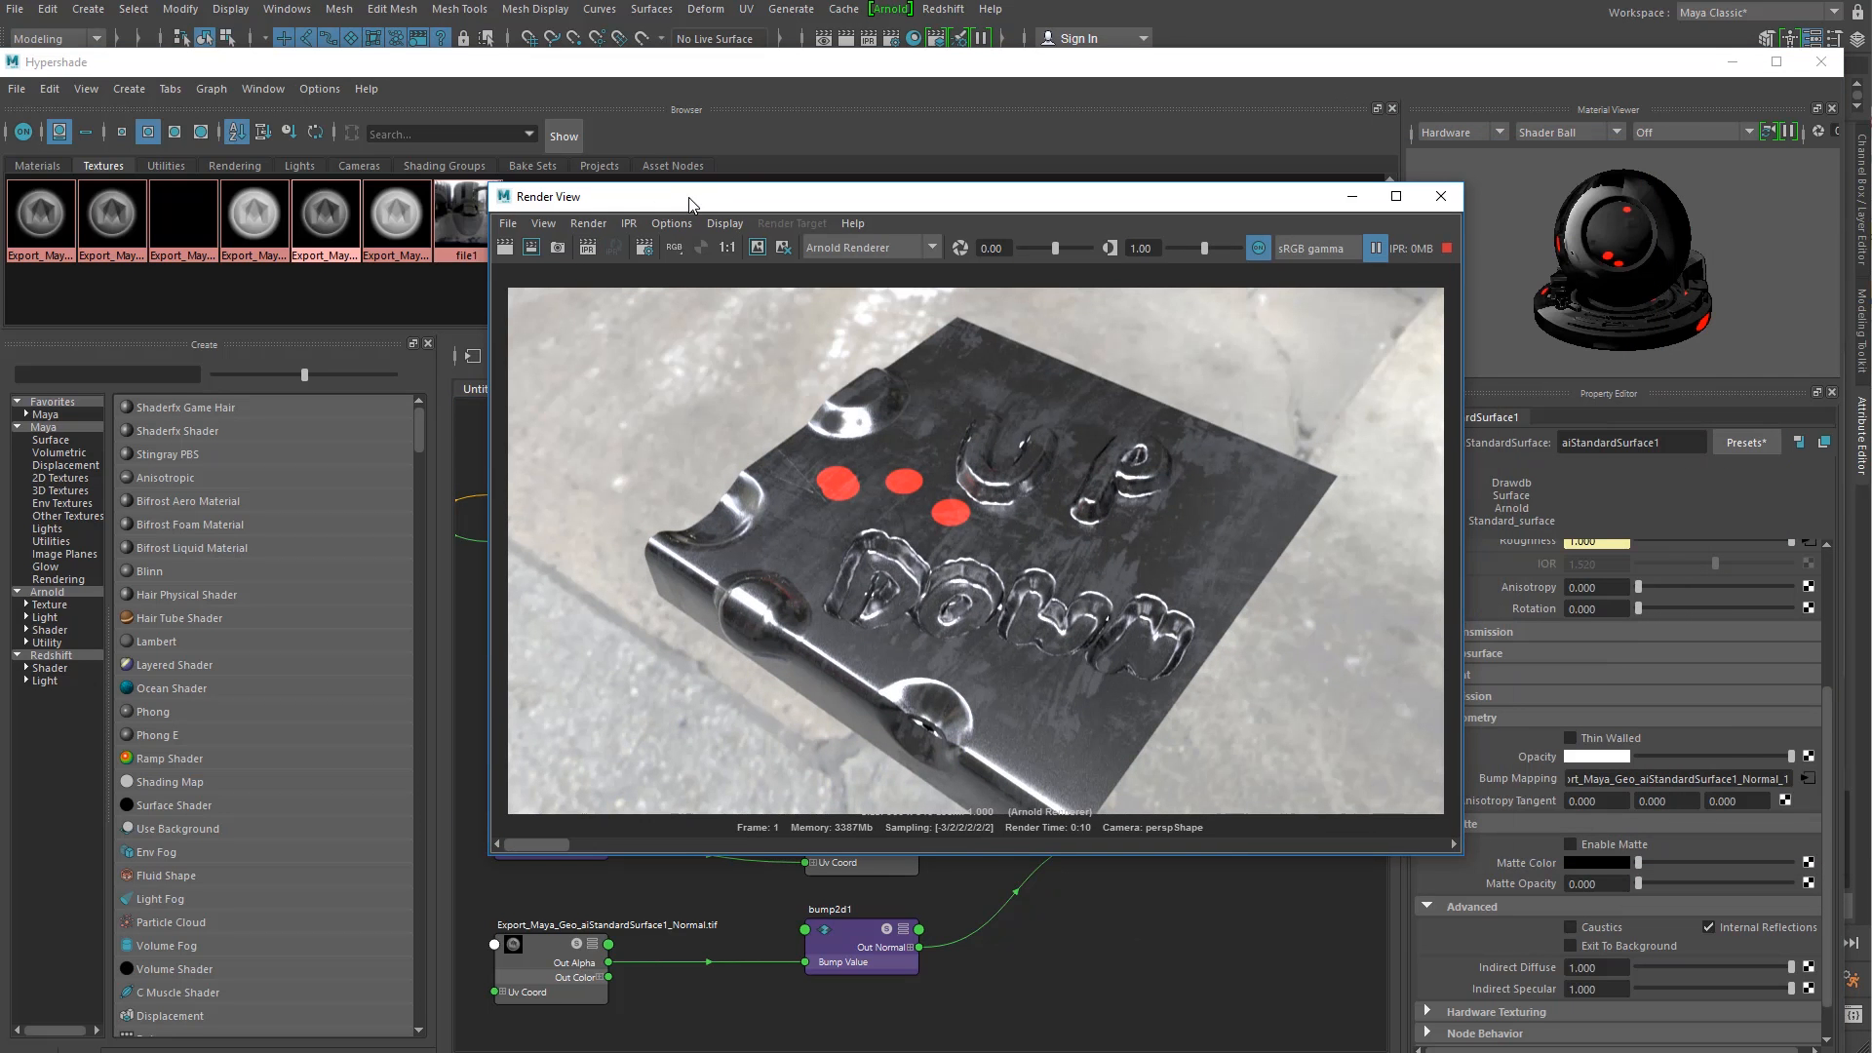
pyautogui.click(1375, 248)
pyautogui.click(612, 244)
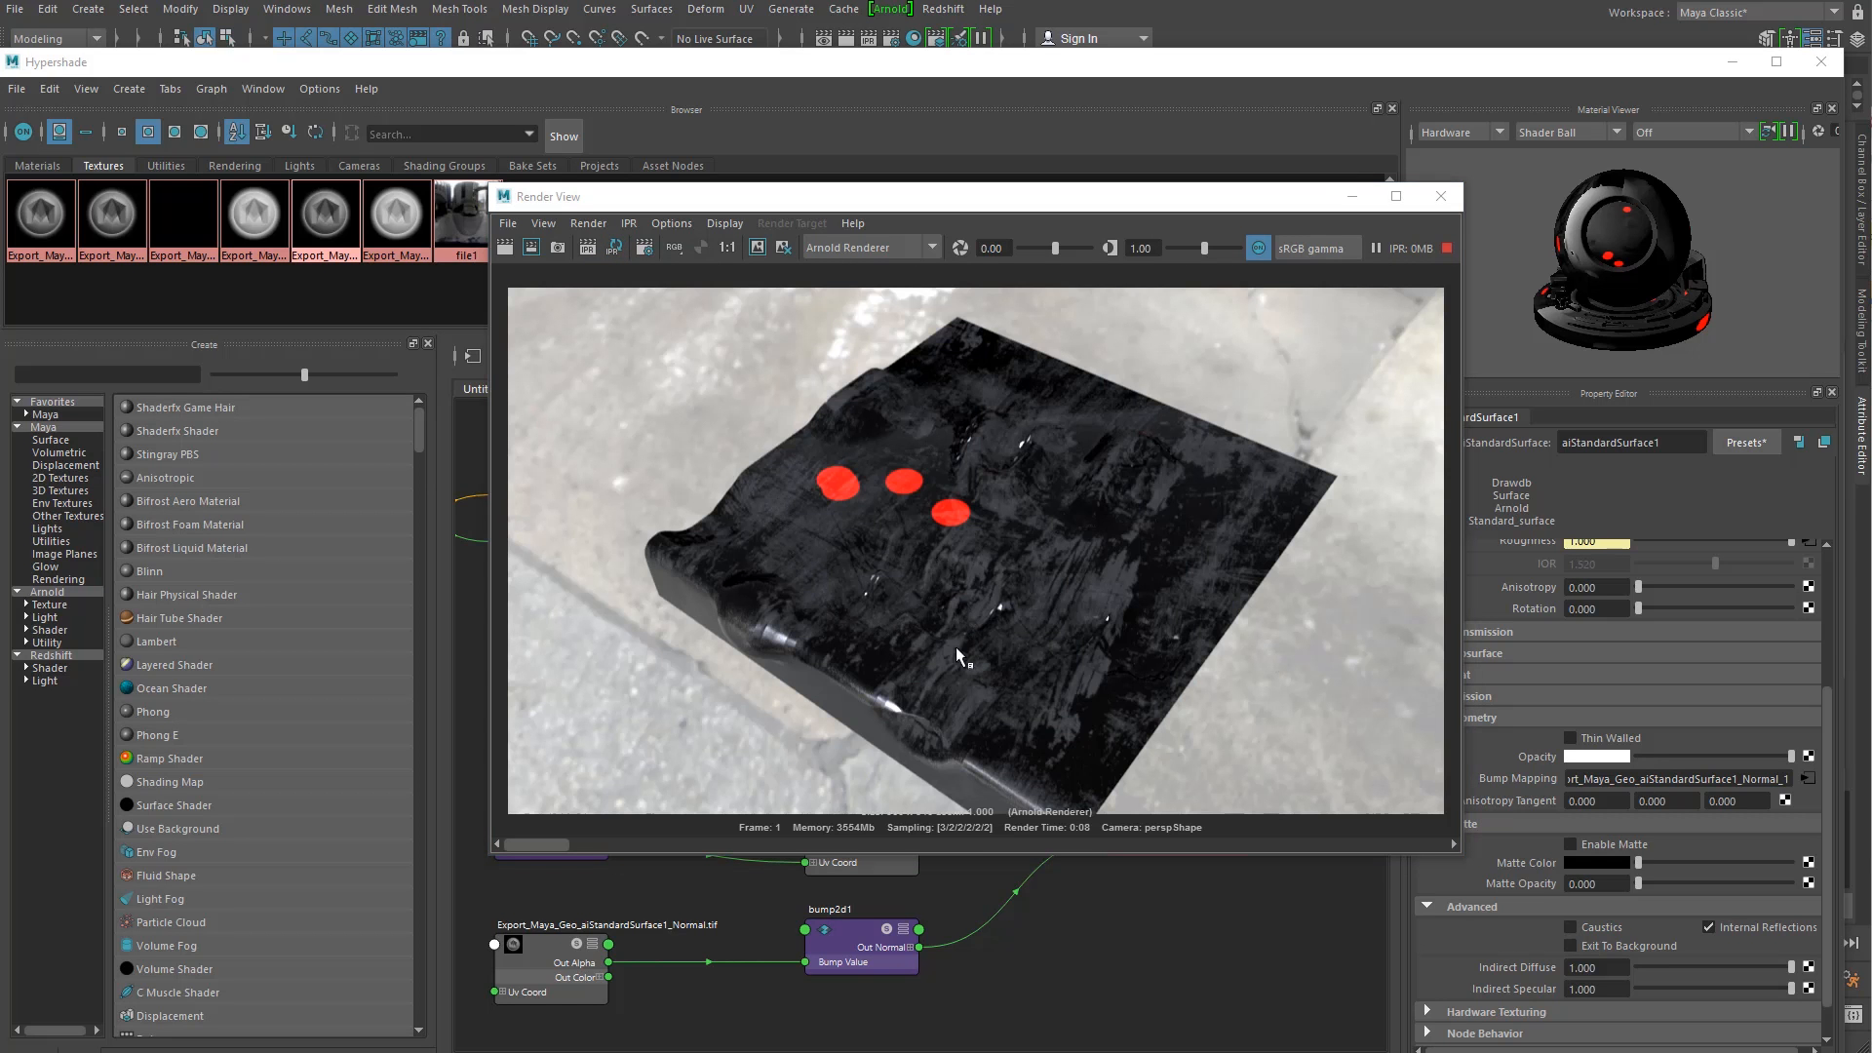
# Step: Delete the connection from bump2d1 to the Normal Camera input of aiStandardSurface1 and reposition the Render View
pyautogui.scroll(5, 1068, 907)
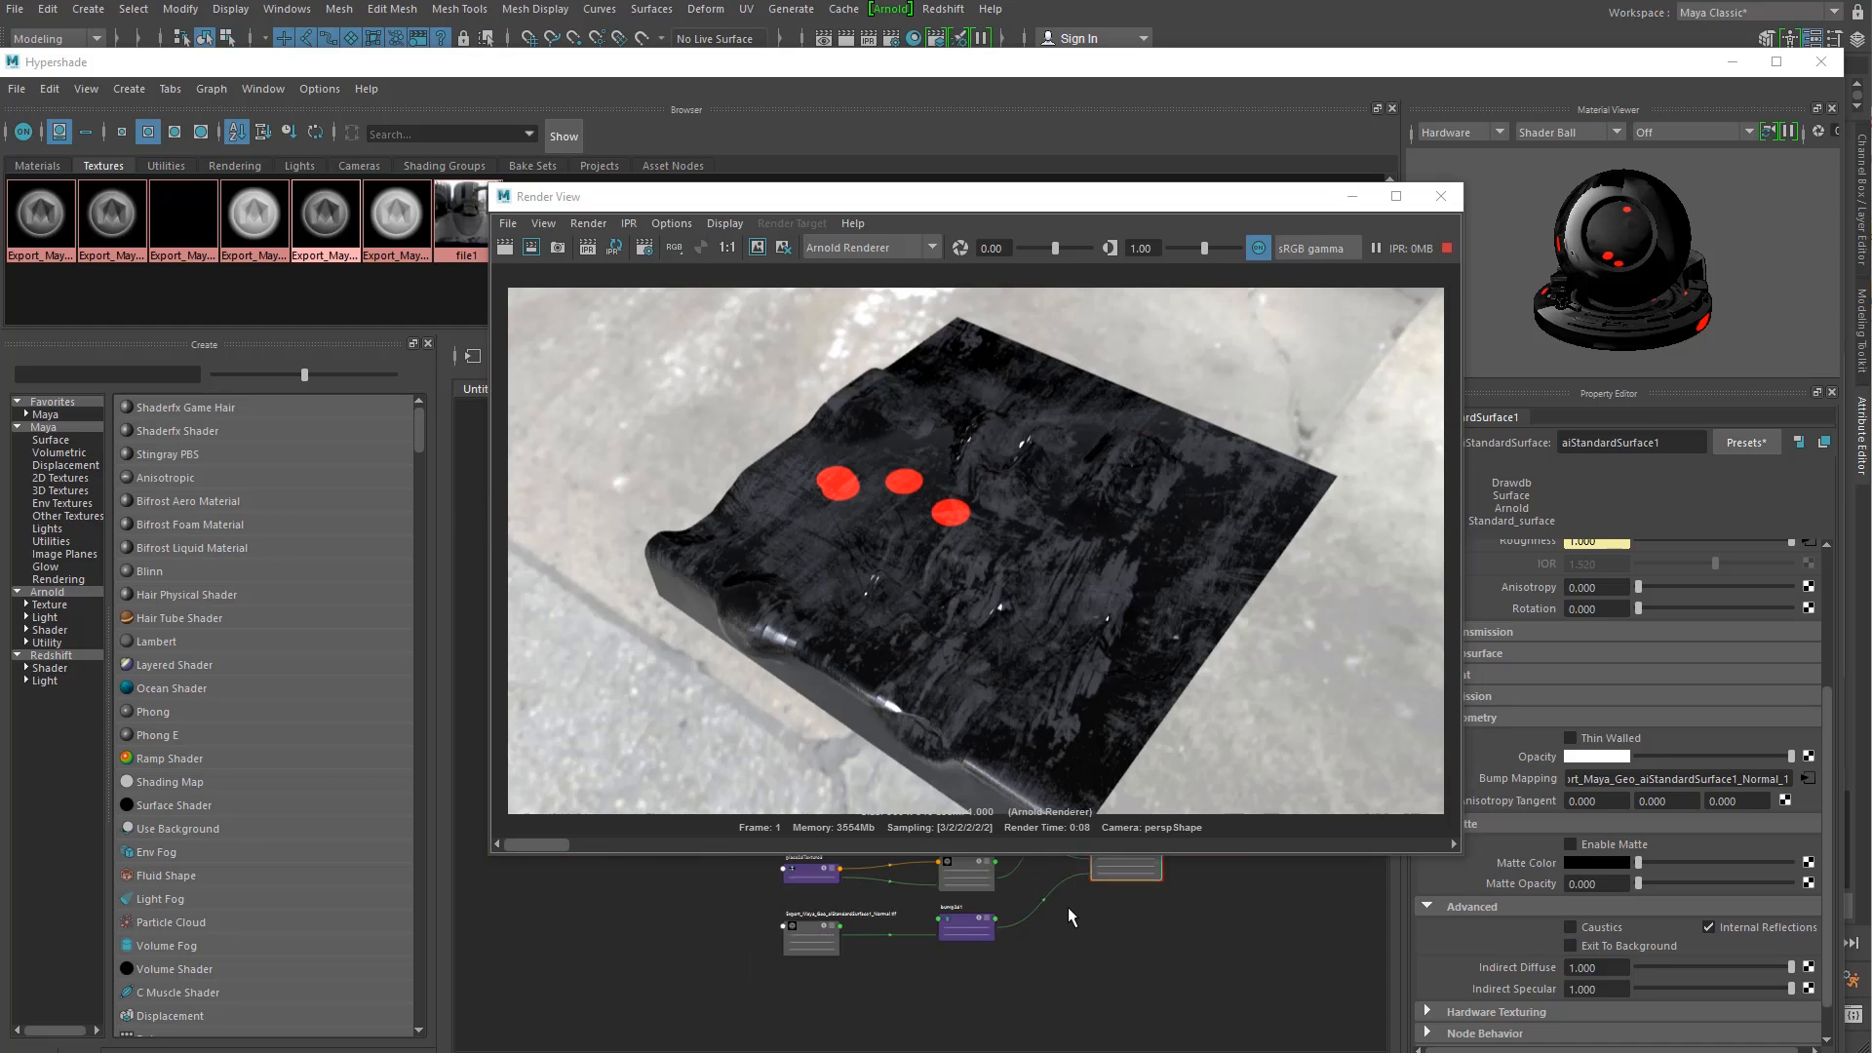
pyautogui.click(1080, 992)
pyautogui.scroll(3, 1141, 970)
pyautogui.scroll(-8, 1139, 969)
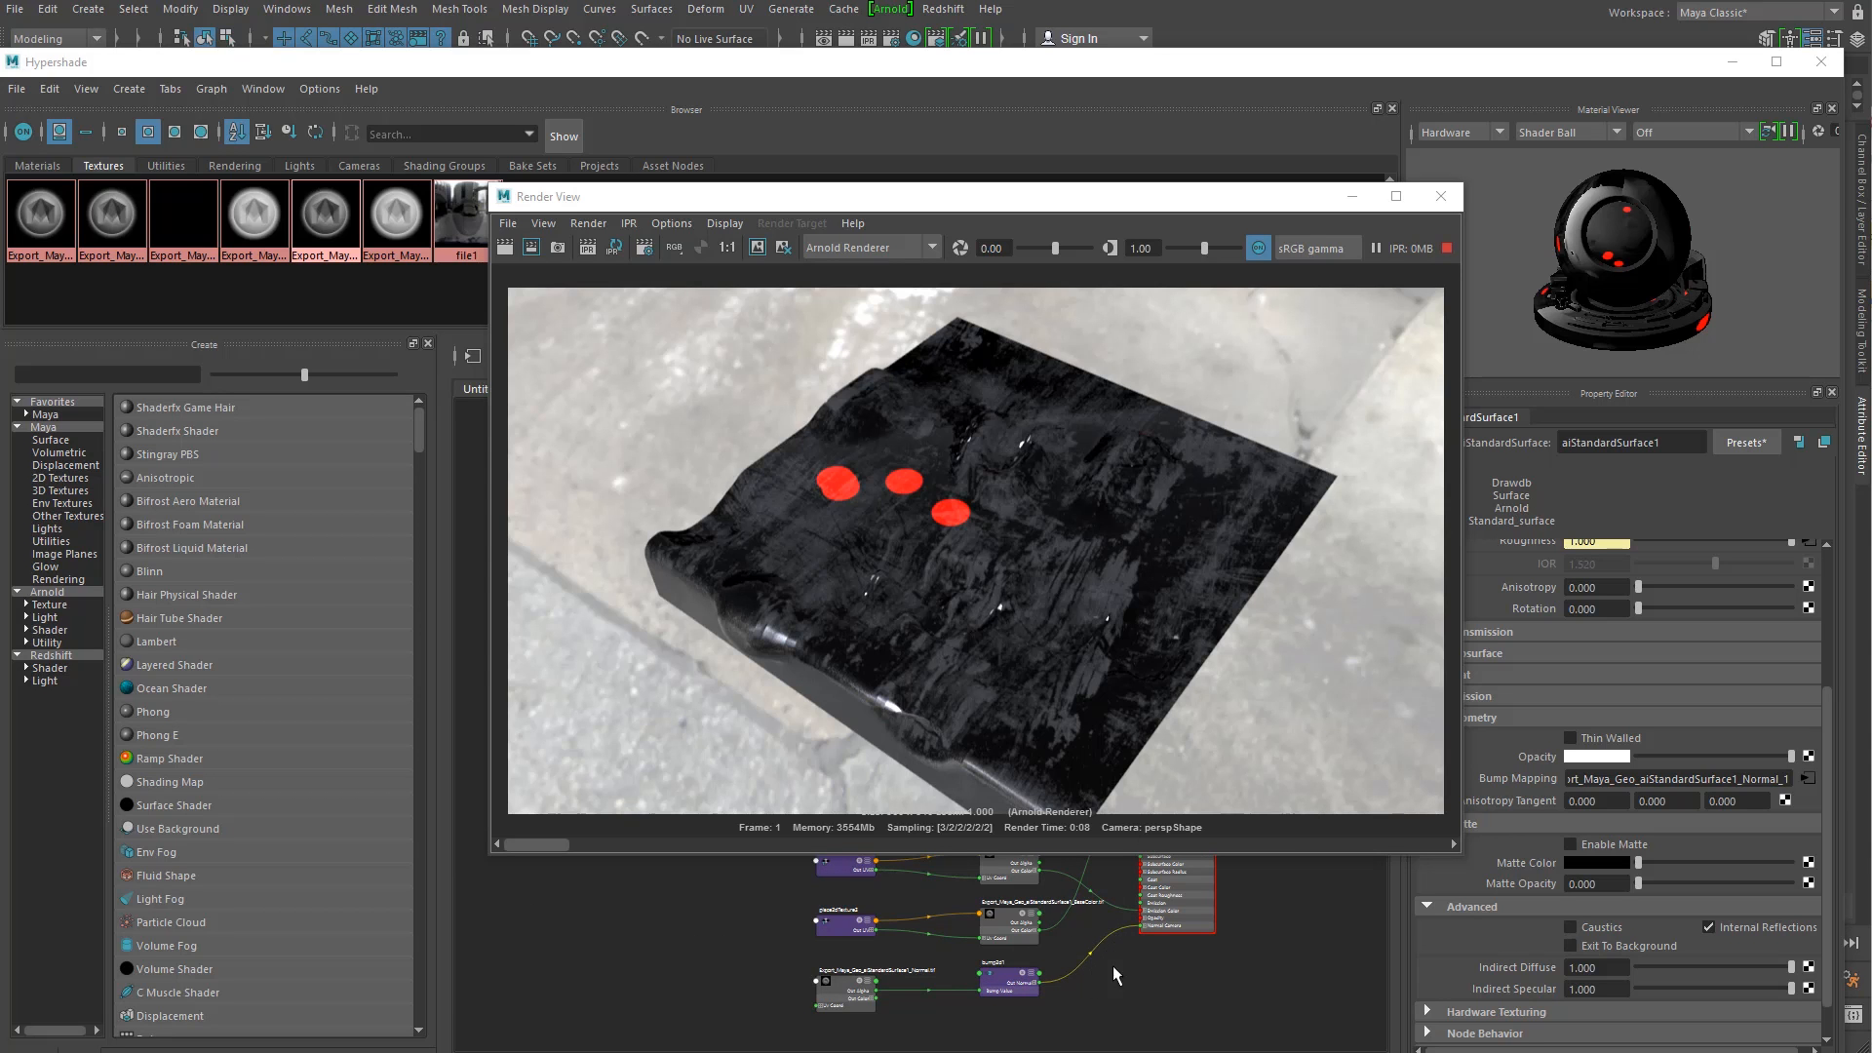
pyautogui.scroll(4, 1109, 968)
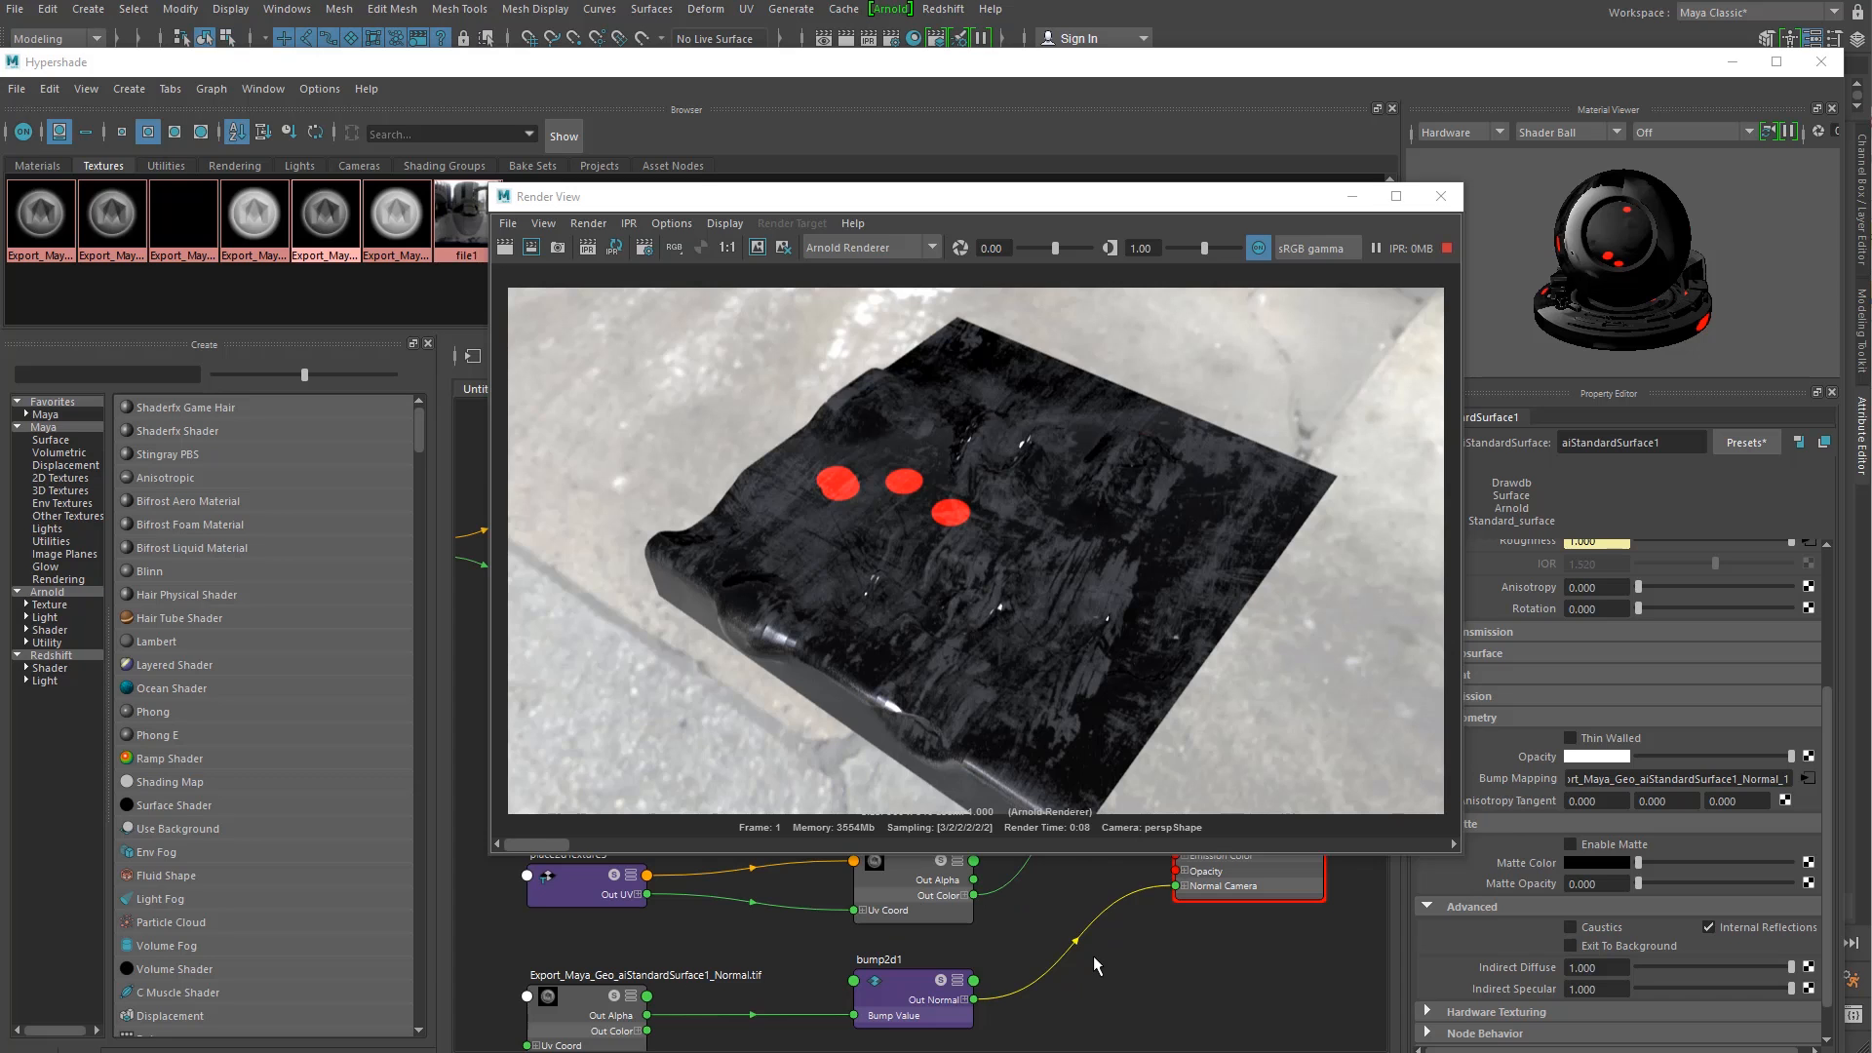
pyautogui.click(1073, 934)
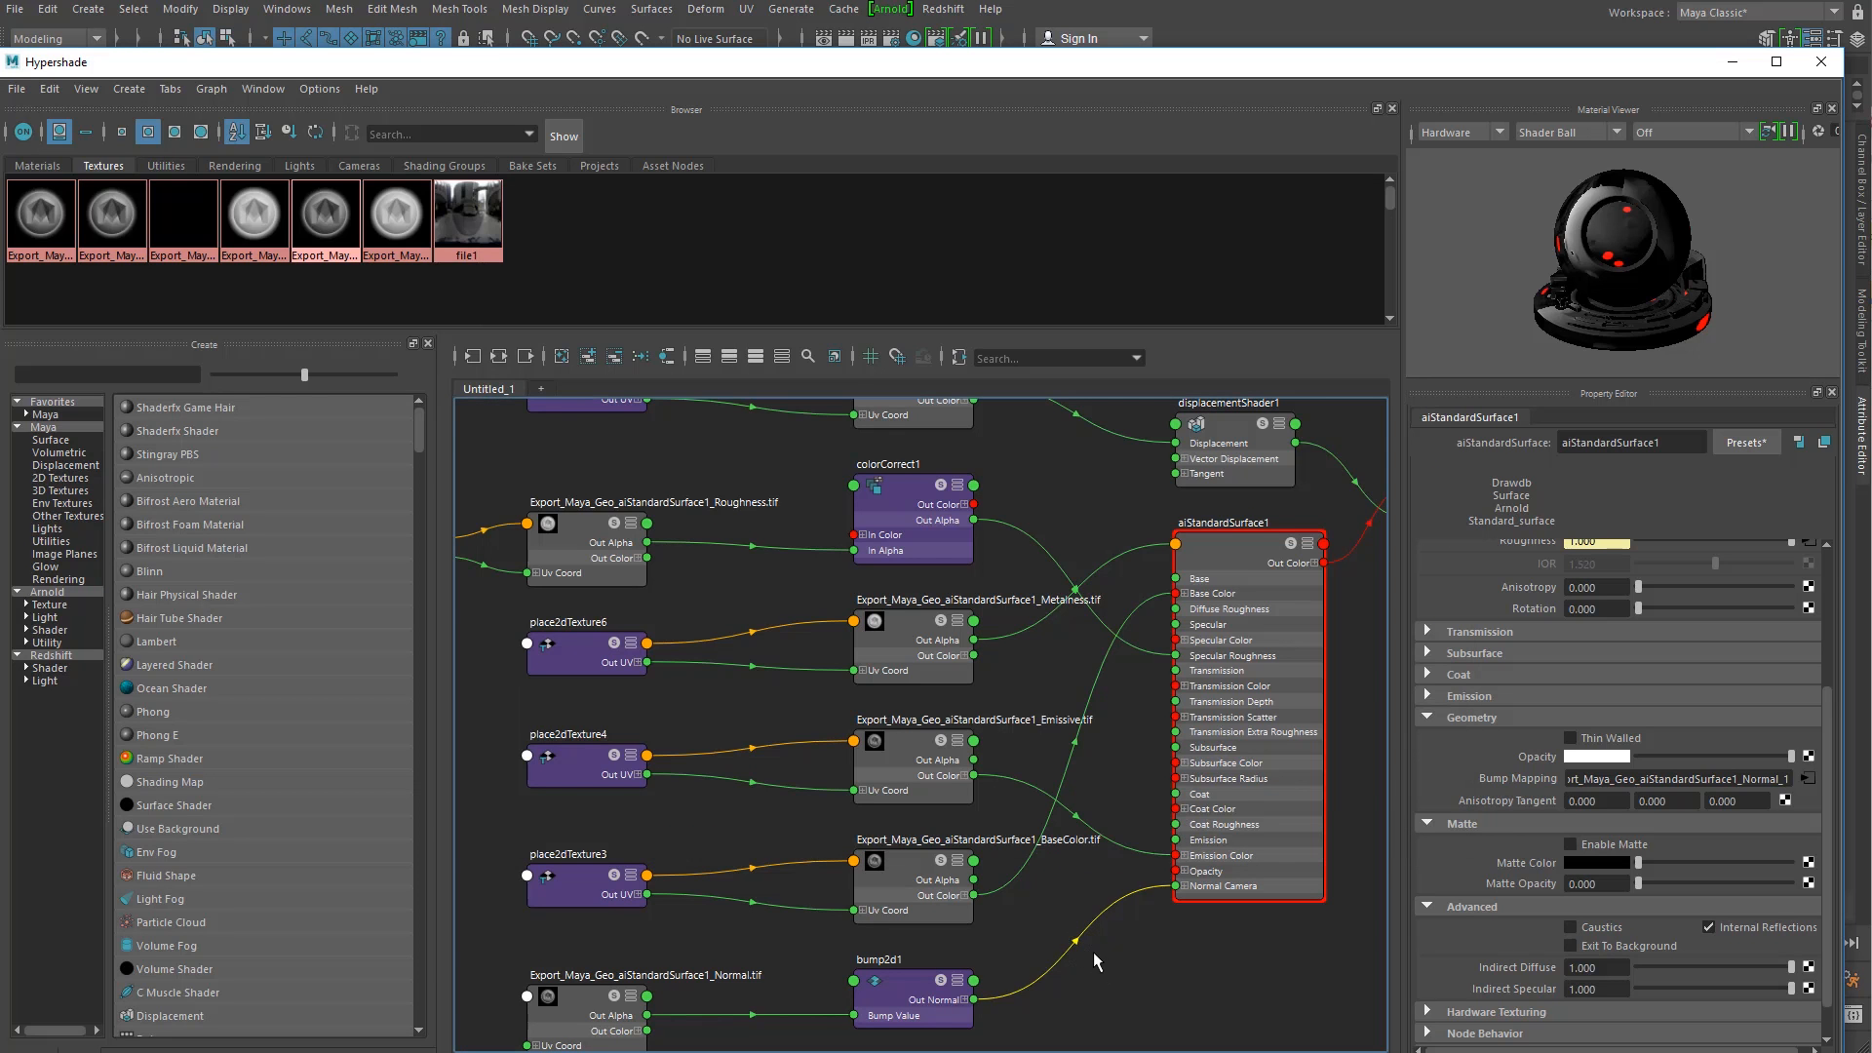
pyautogui.press('Delete')
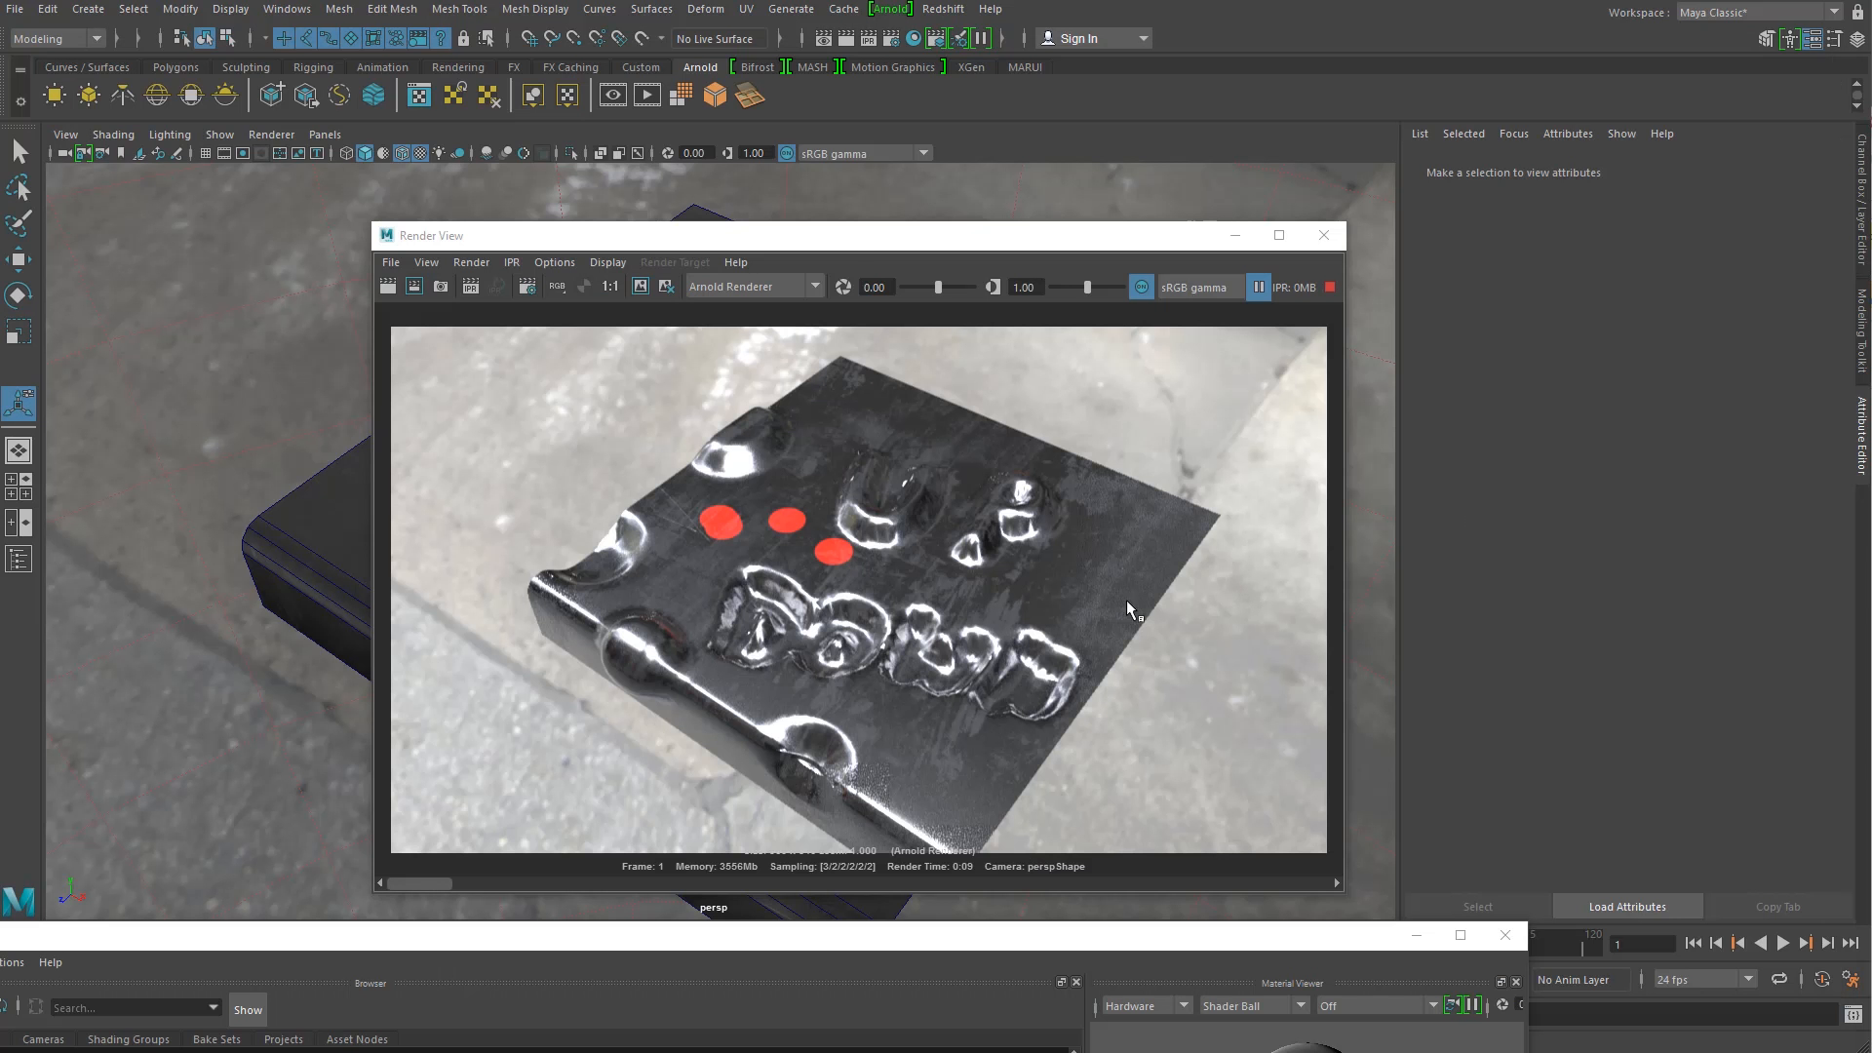
pyautogui.moveTo(883, 222); pyautogui.dragTo(606, 201)
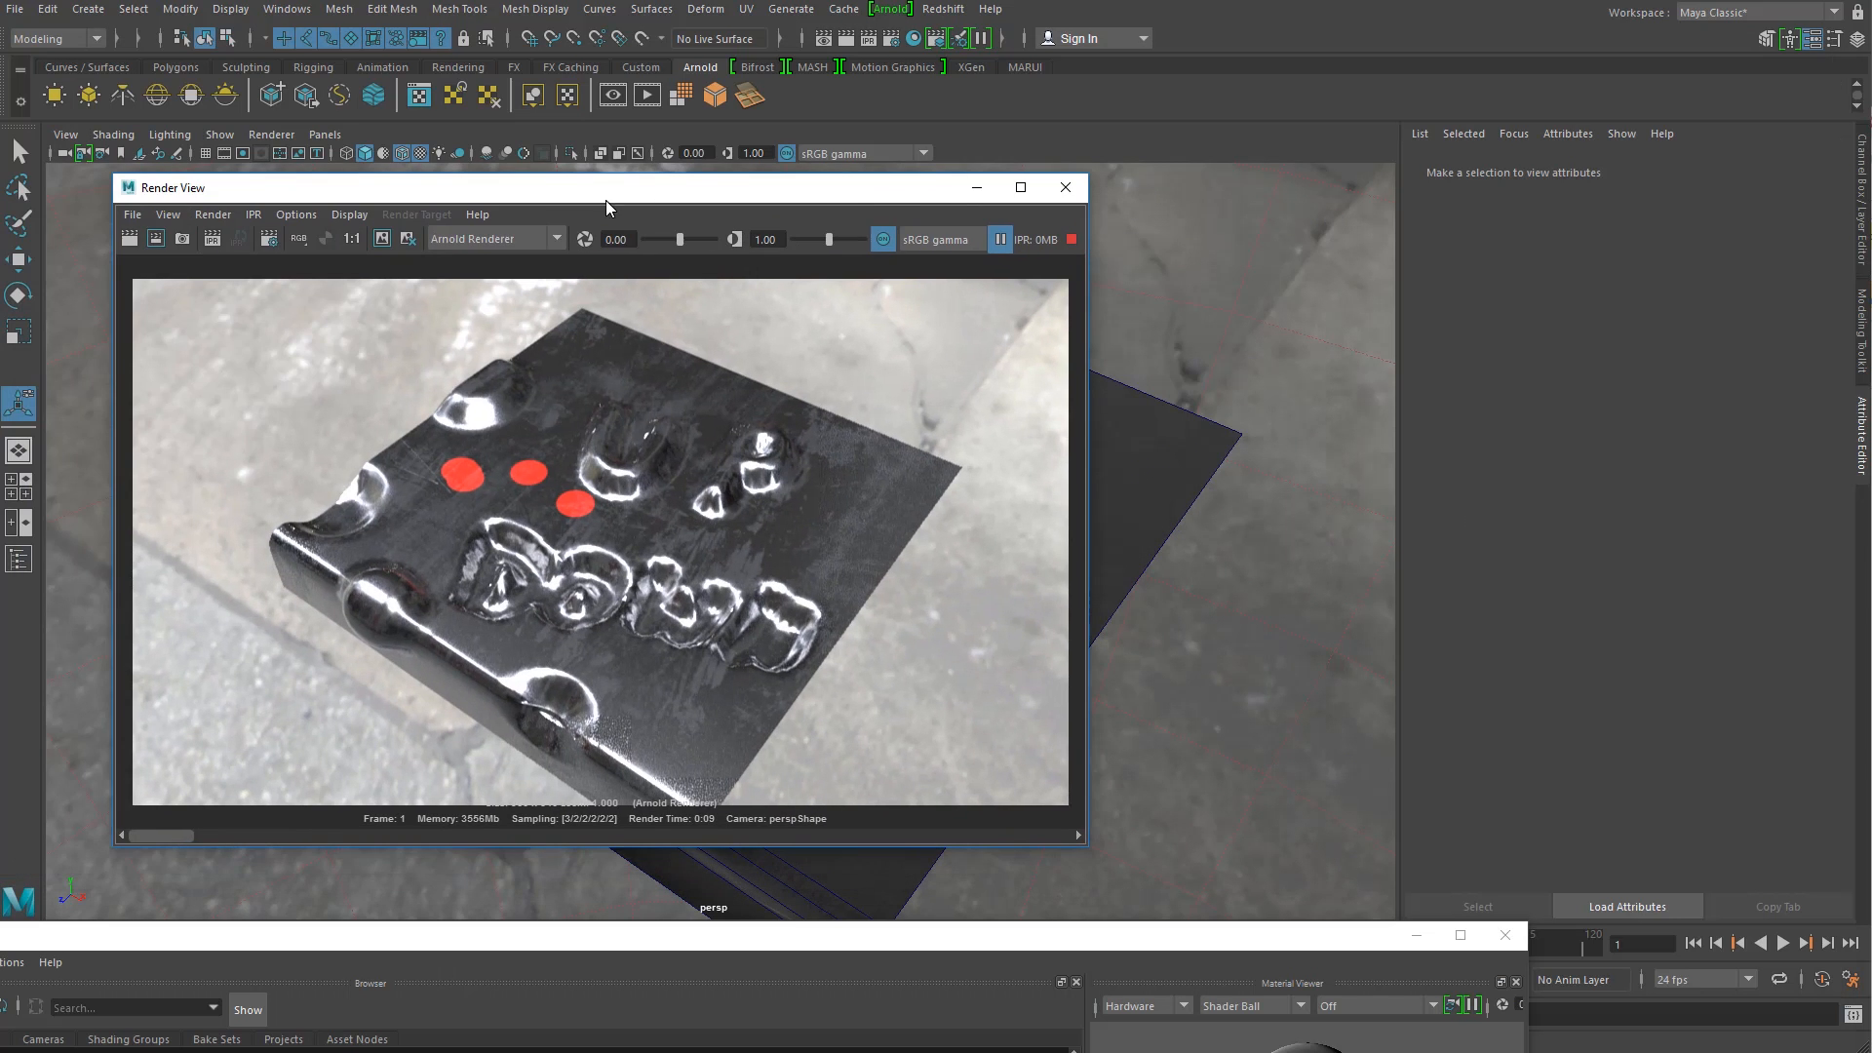
# Step: Enable Auto Bump in the displacement attributes of the slab's pCube2Shape and resume the IPR render
pyautogui.click(1110, 451)
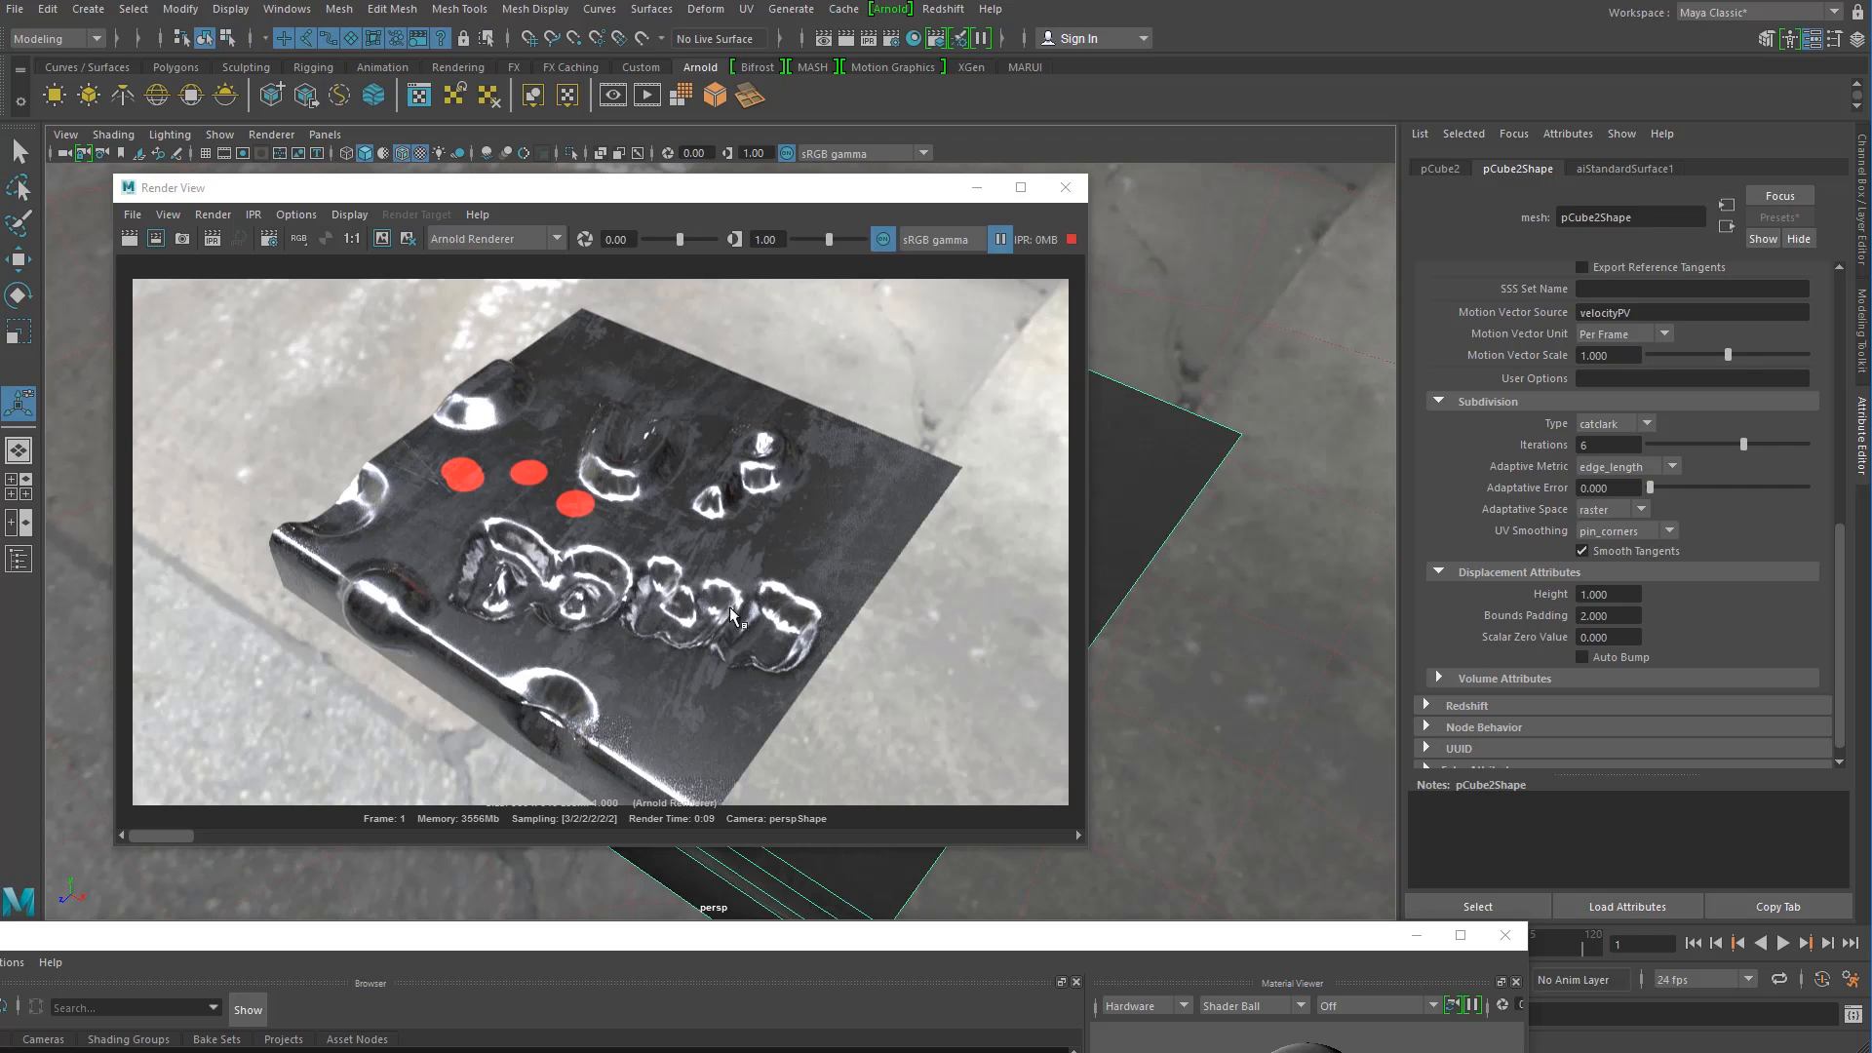
pyautogui.click(1581, 658)
pyautogui.click(1003, 238)
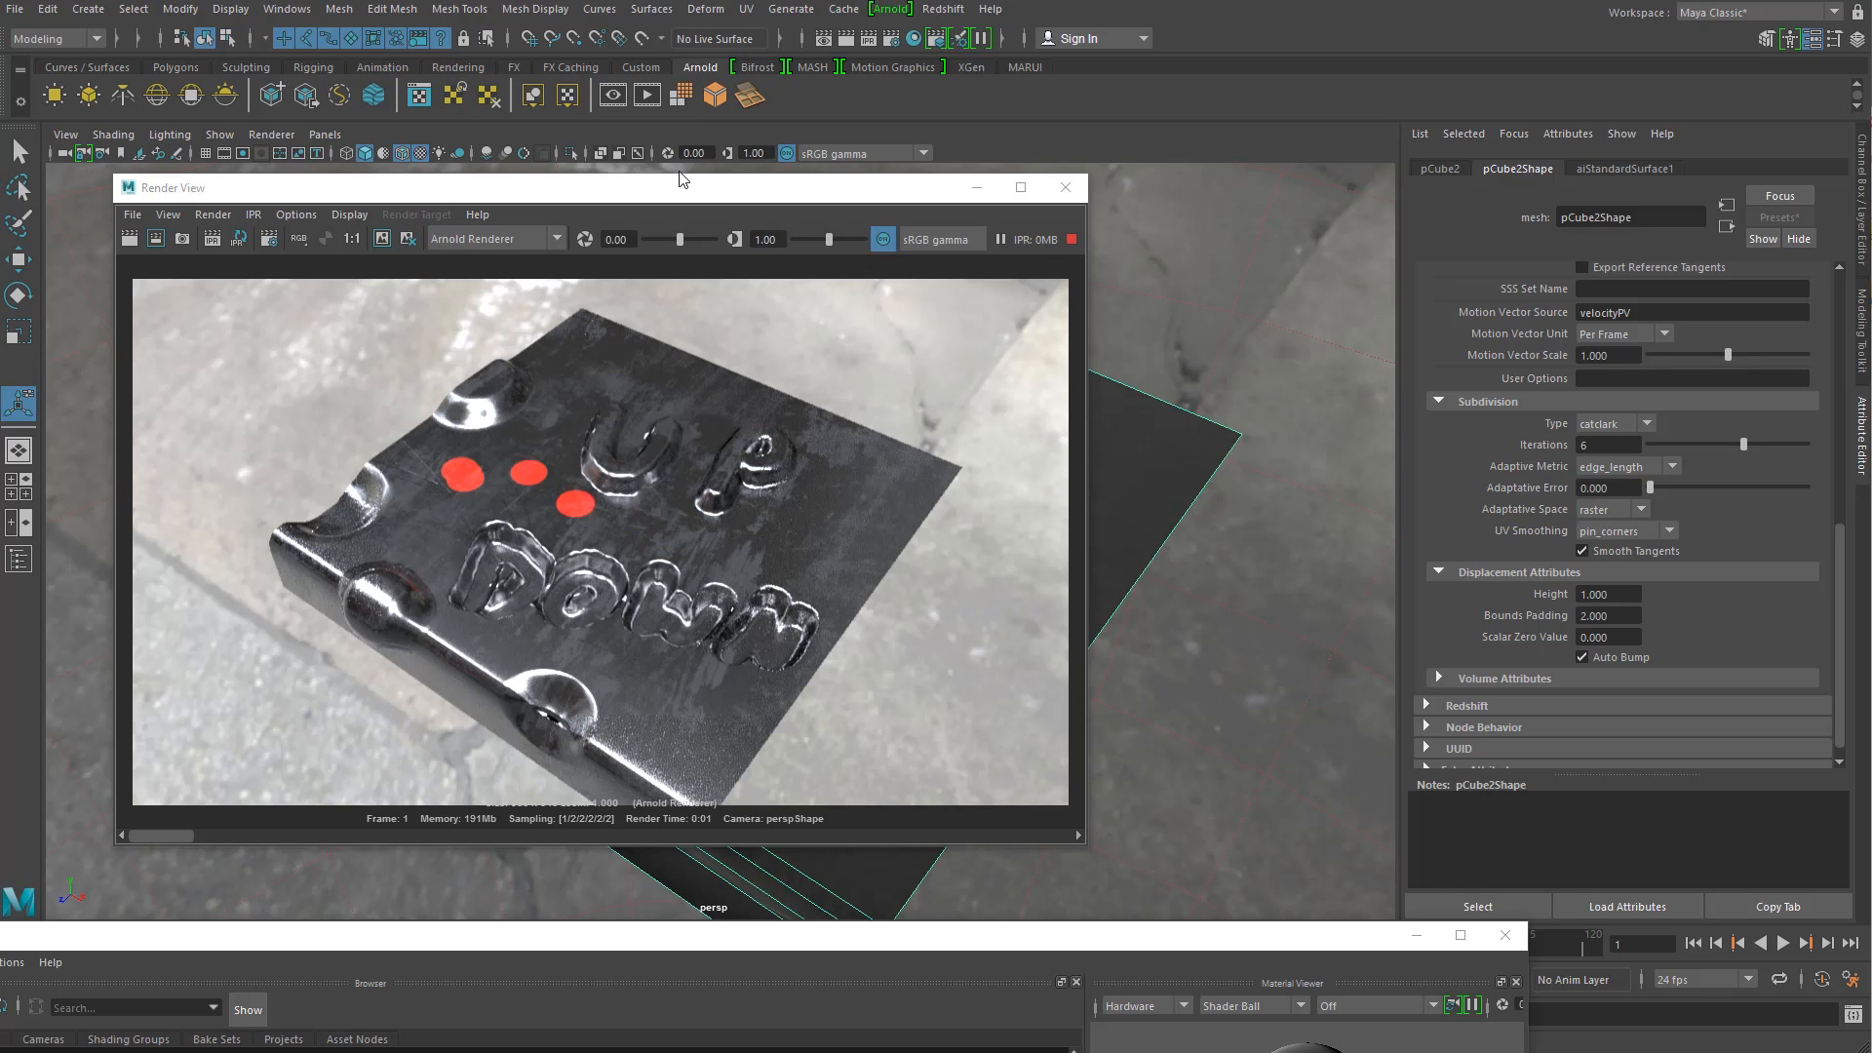
pyautogui.moveTo(378, 189); pyautogui.dragTo(638, 168)
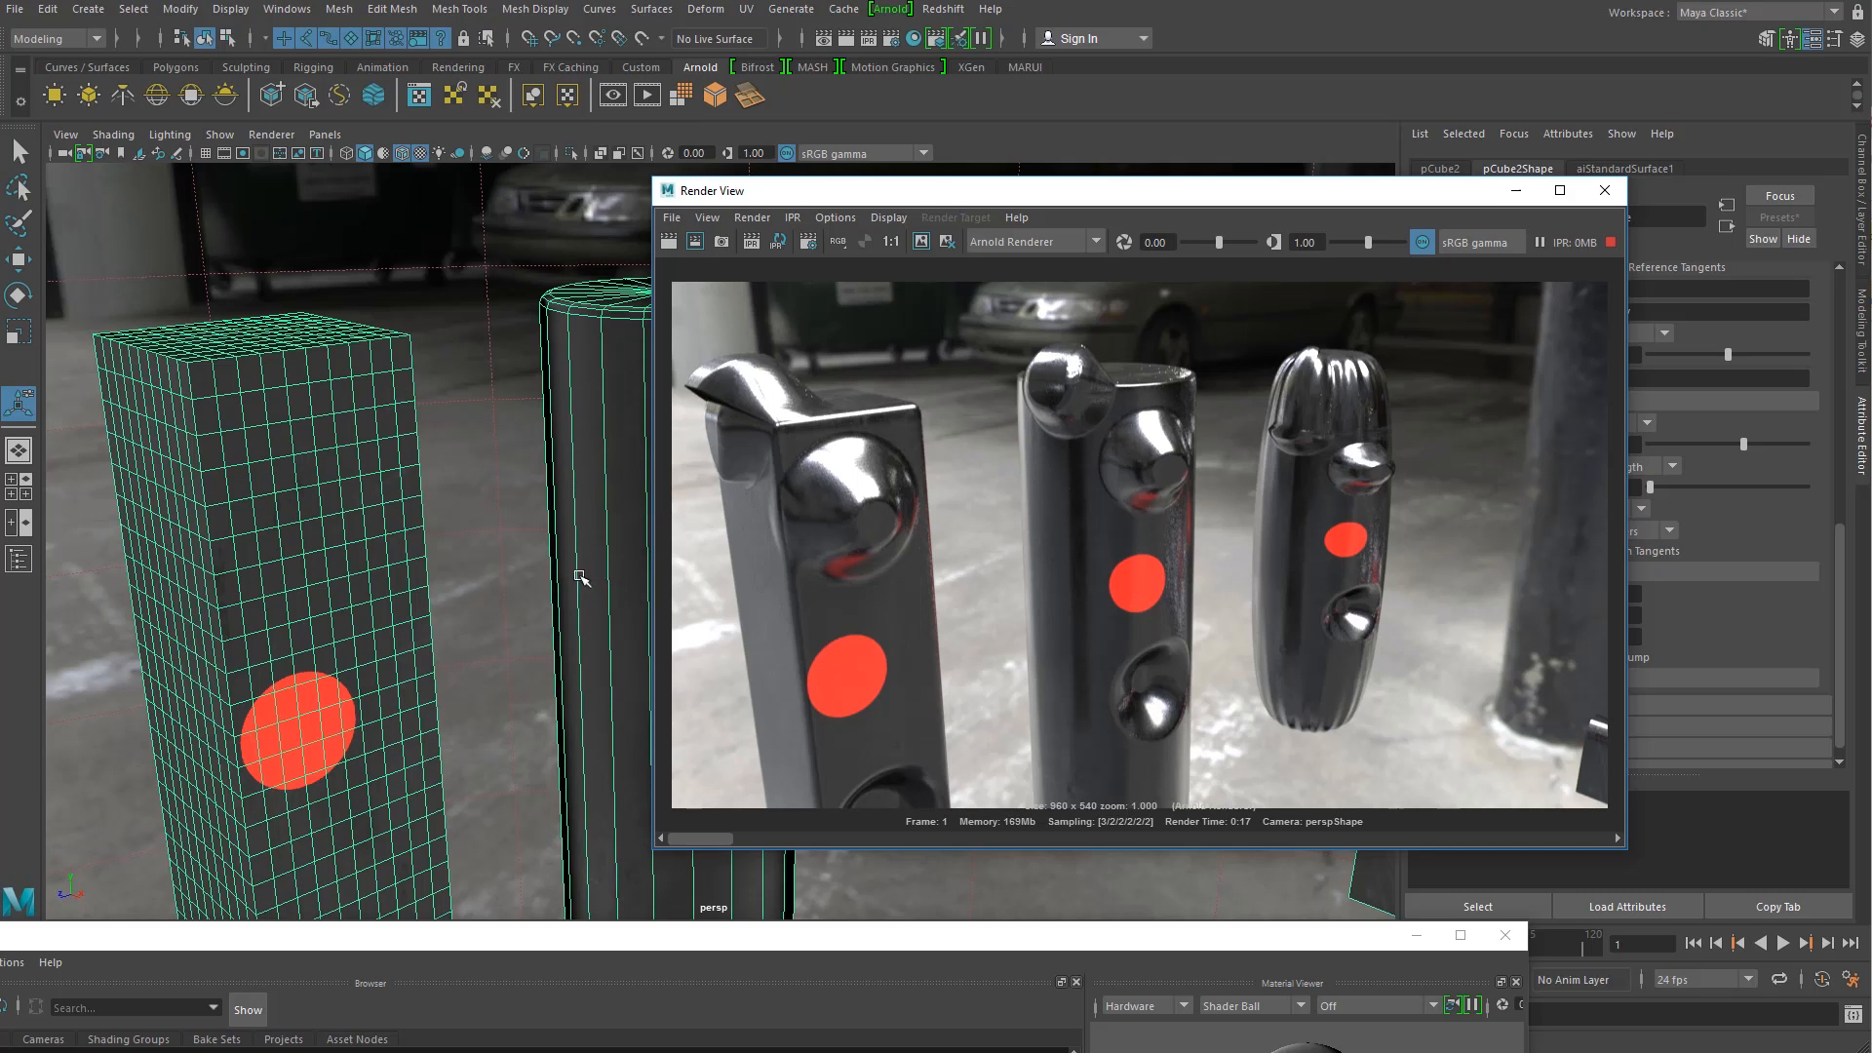
# Step: Pause IPR, set the subdivision Type of pCube2Shape to linear, and re-render the three pillars
pyautogui.moveTo(1041, 192); pyautogui.dragTo(524, 214)
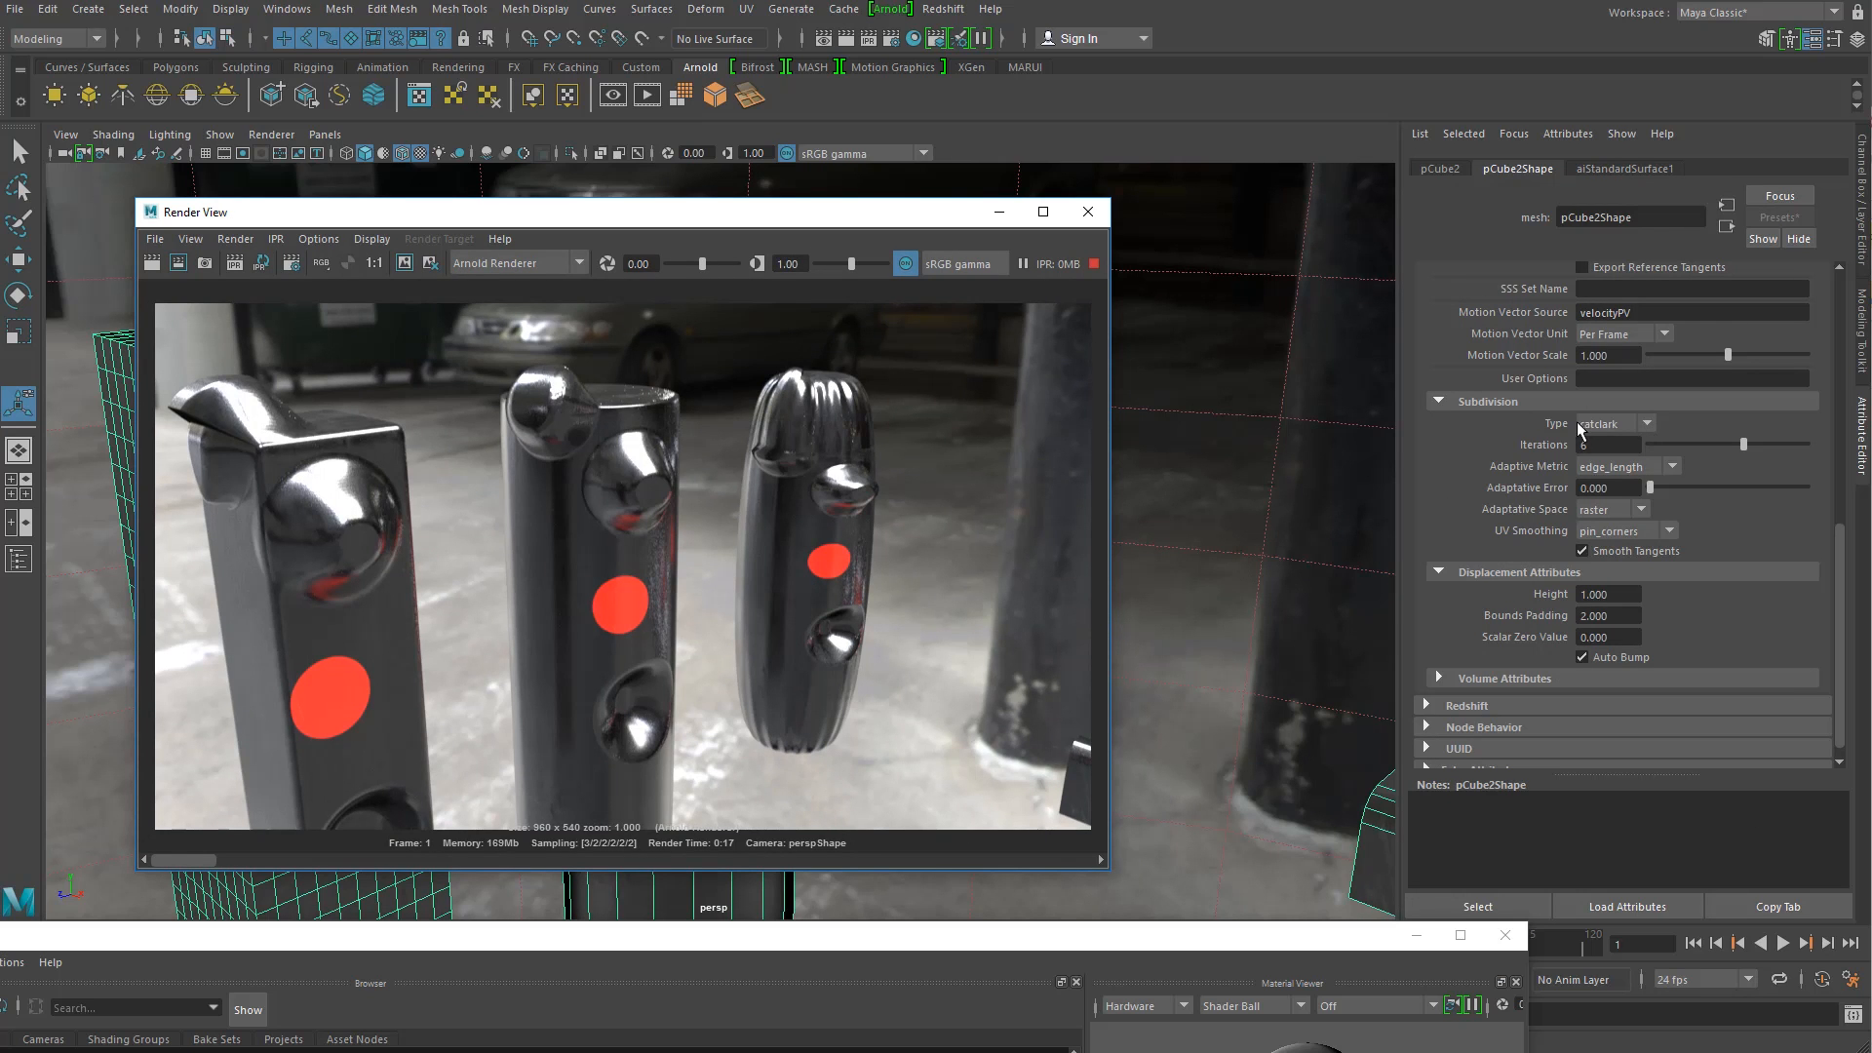
pyautogui.click(1023, 263)
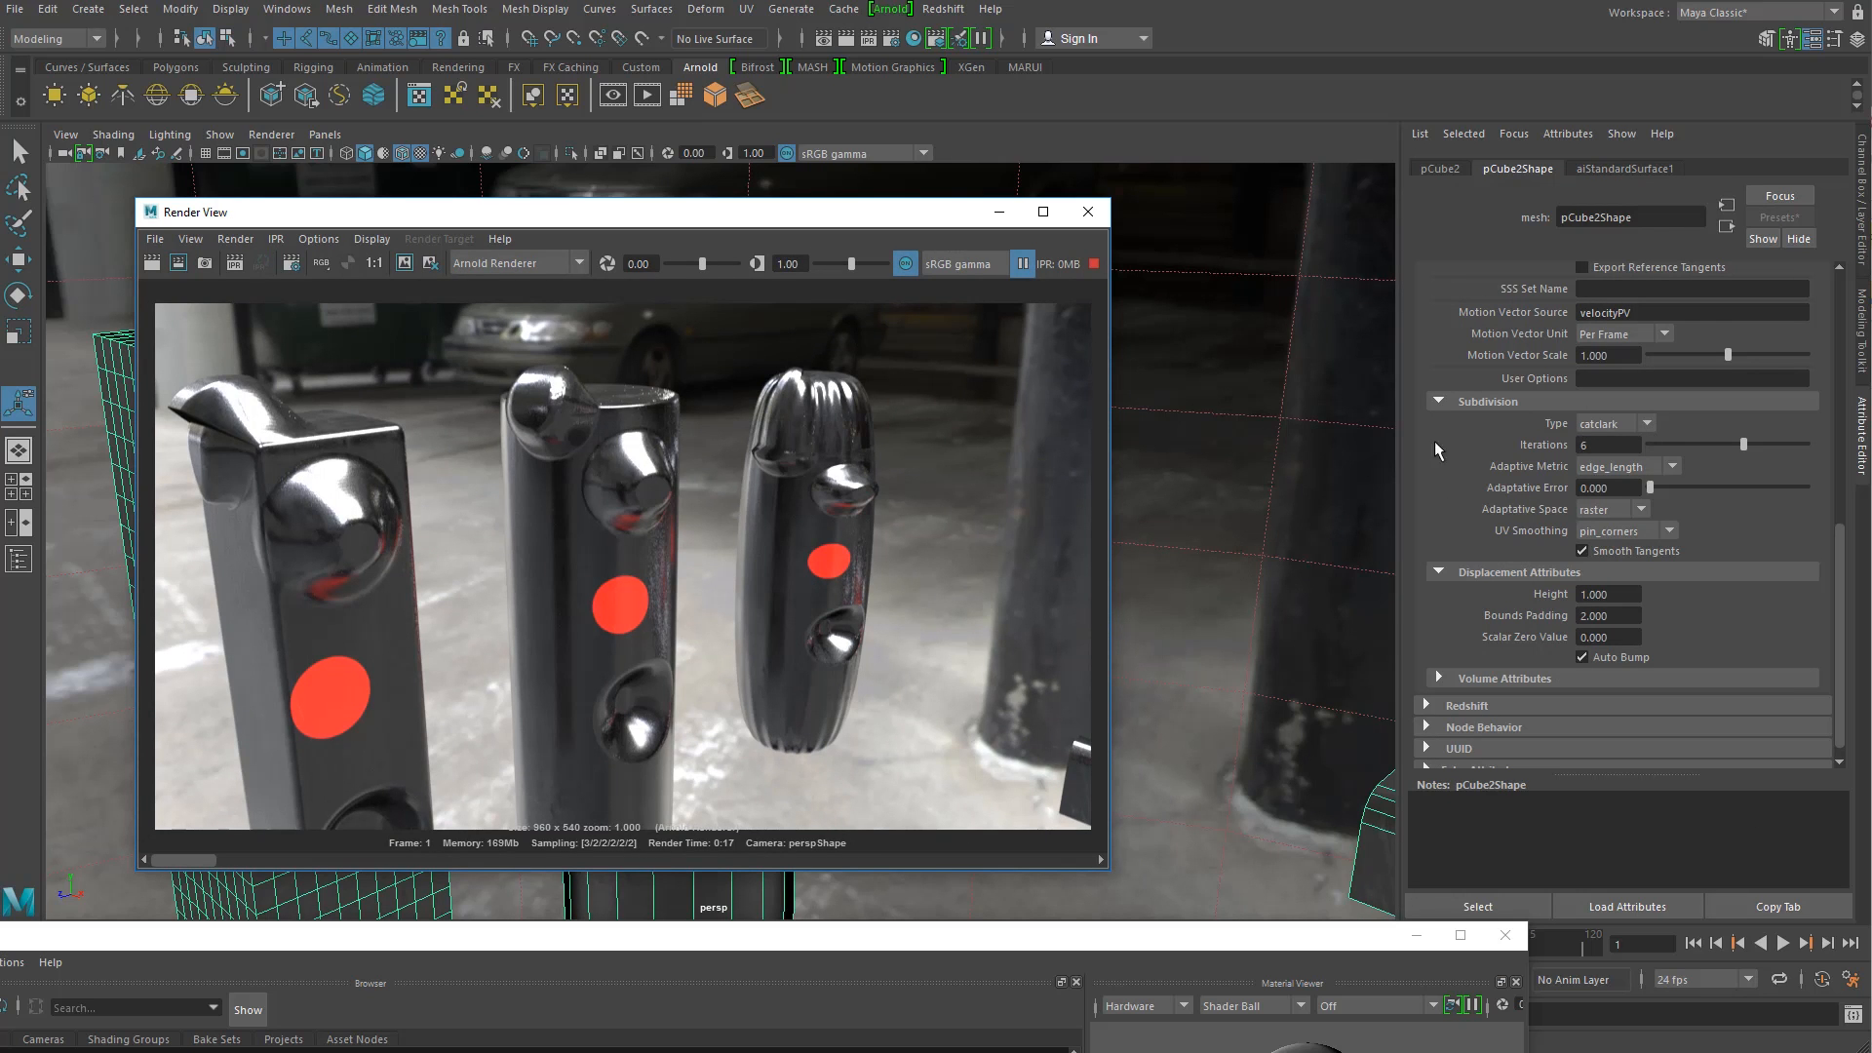
pyautogui.click(1632, 425)
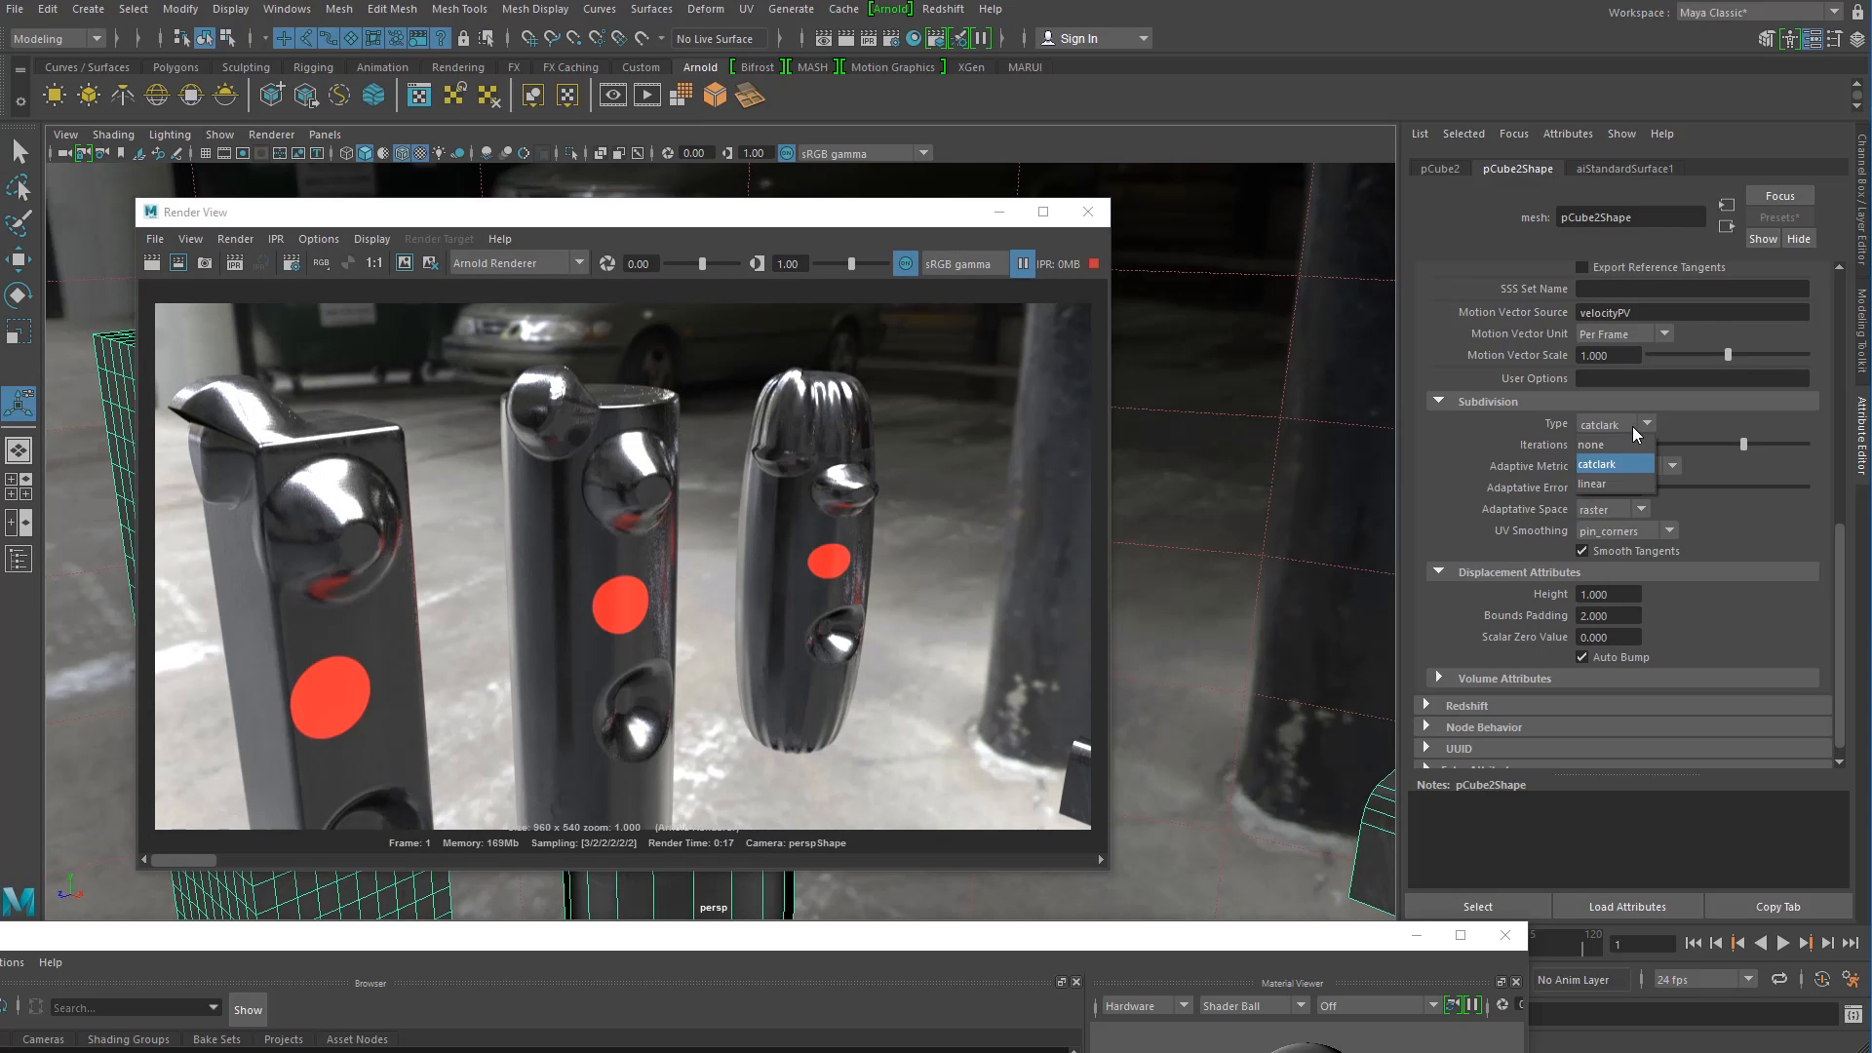
pyautogui.click(1607, 485)
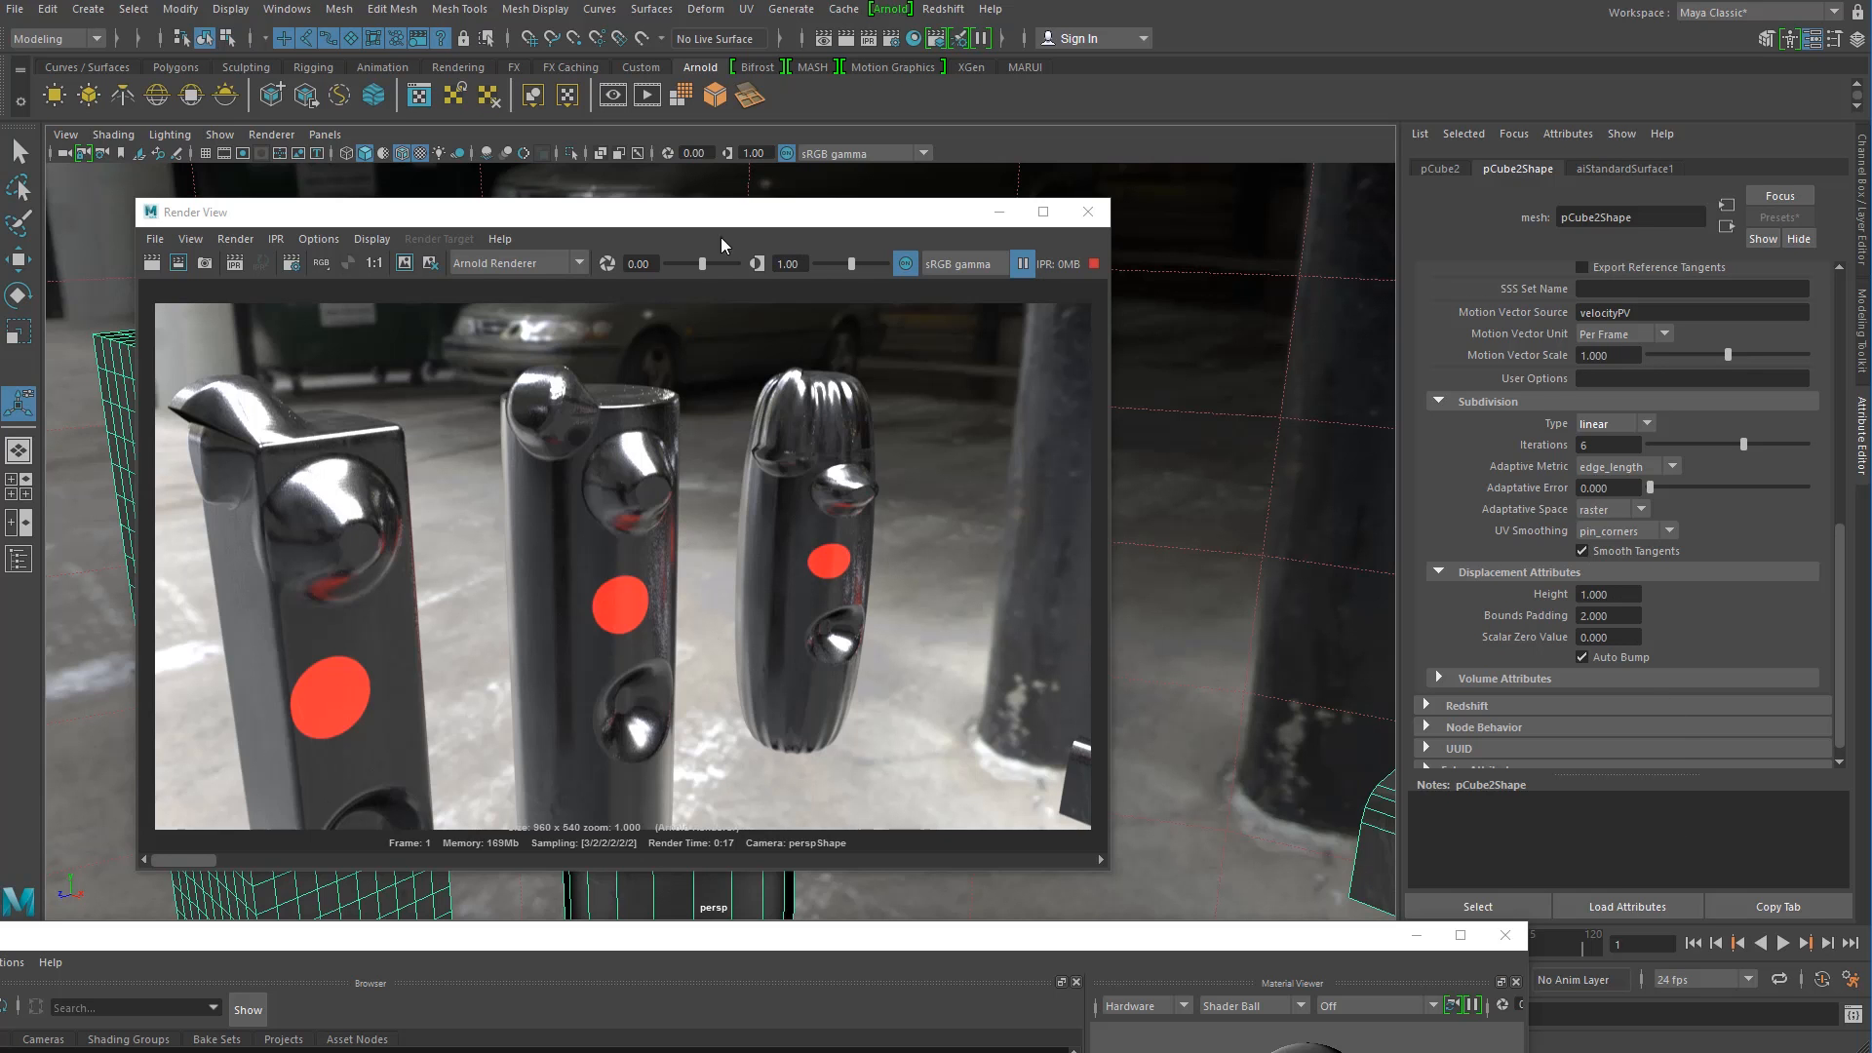
pyautogui.click(1021, 266)
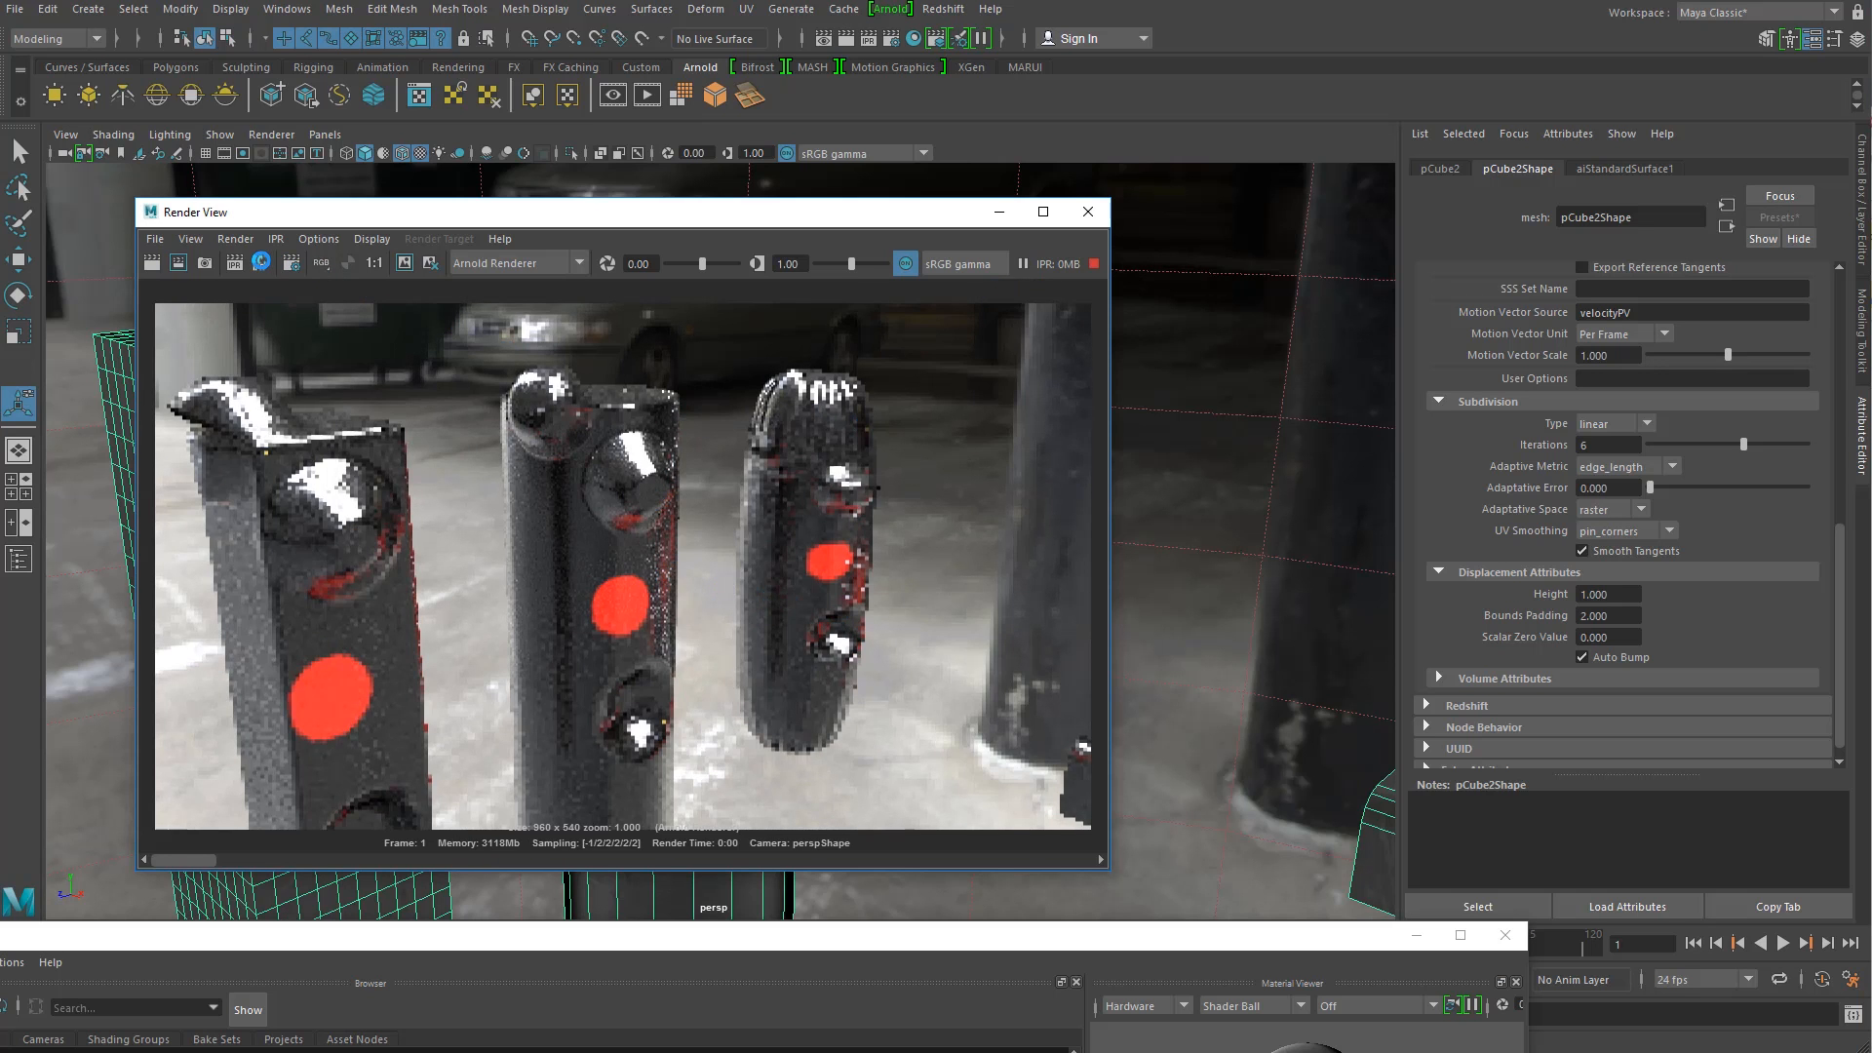
pyautogui.click(262, 265)
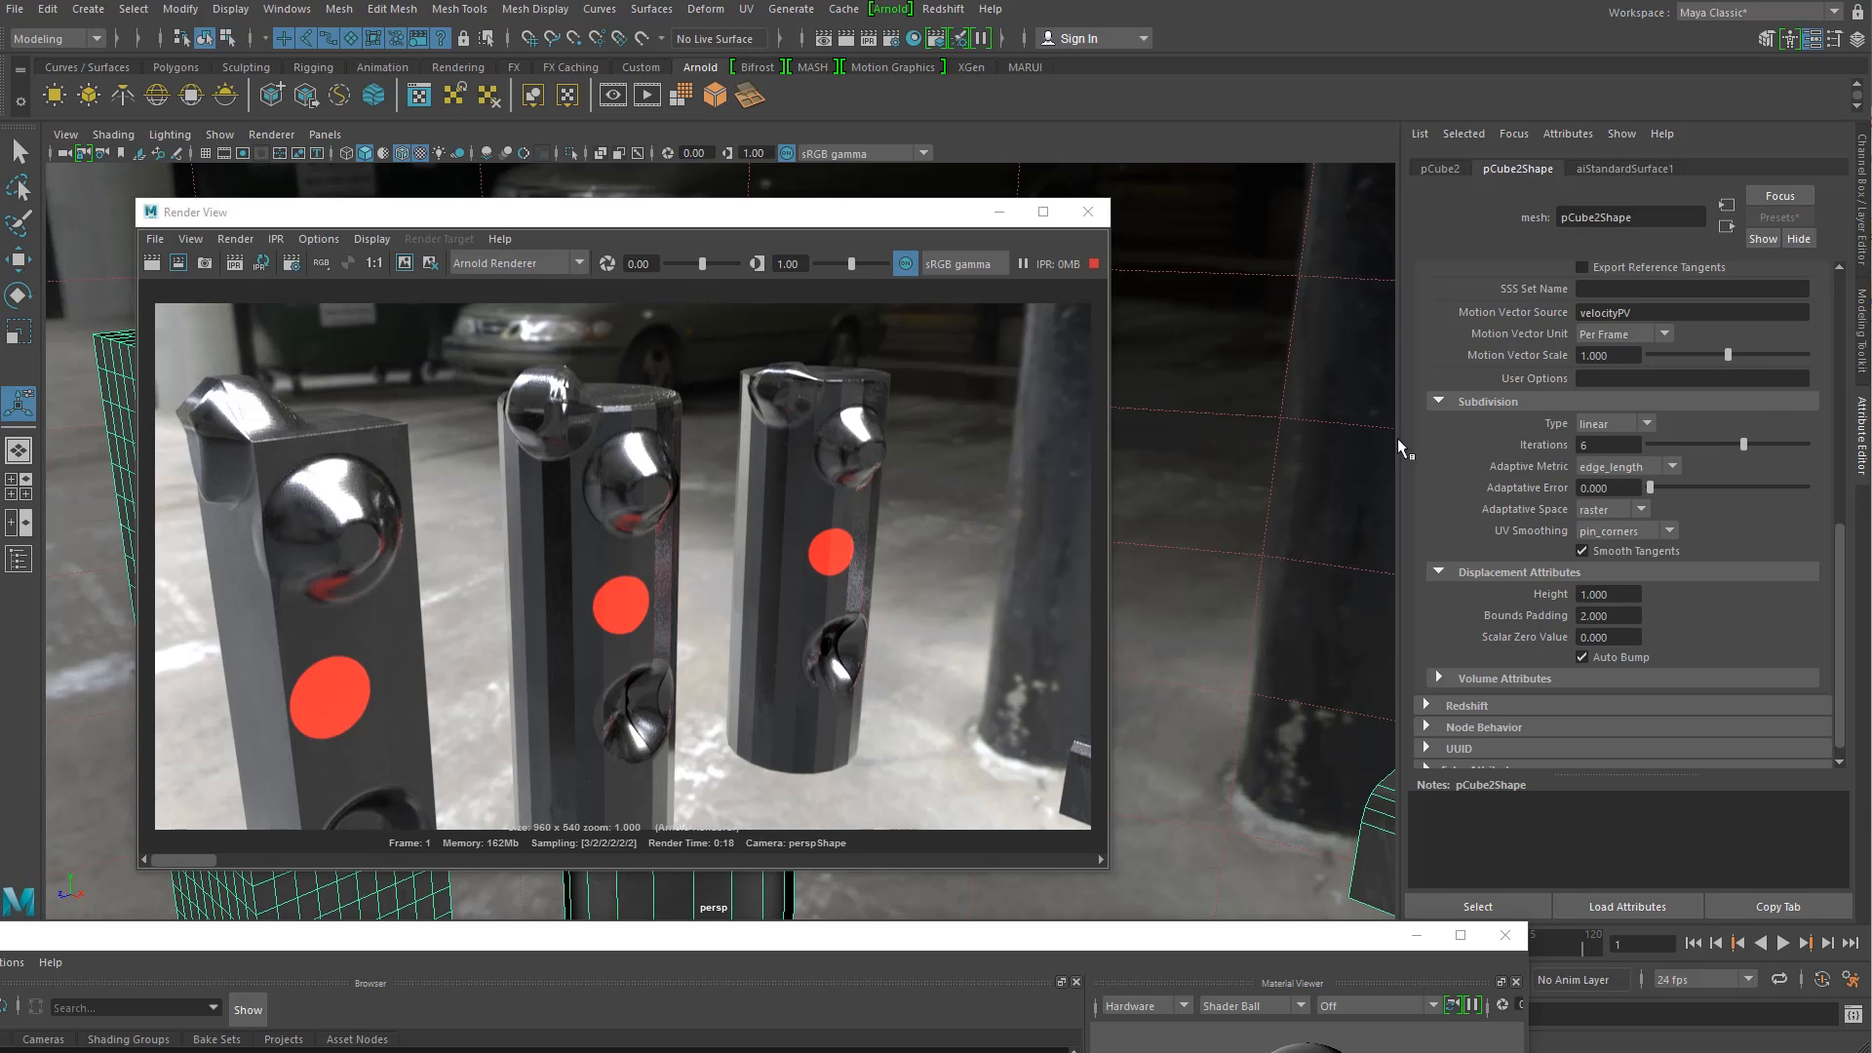
# Step: Compare the rendered pillars with their viewport meshes, set Adaptive Space of pCube2Shape to object, and refresh the render
pyautogui.moveTo(492, 204); pyautogui.dragTo(548, 389)
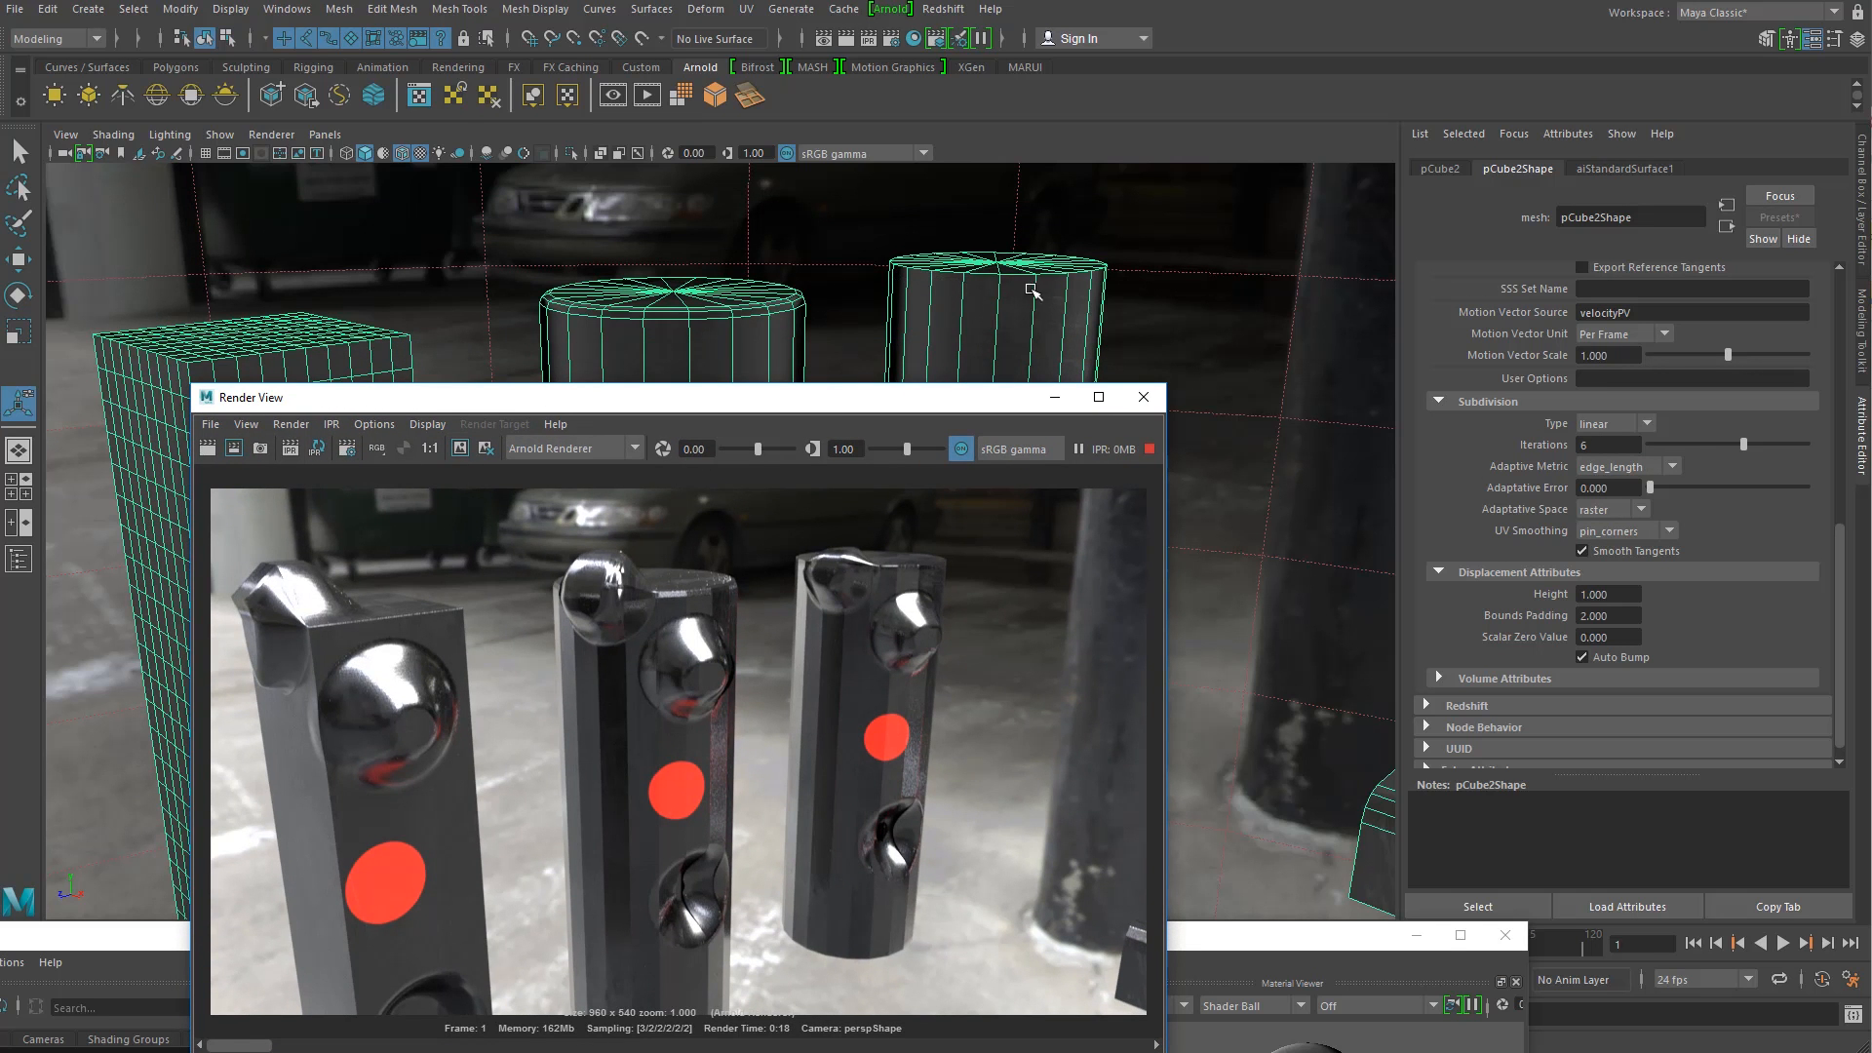
pyautogui.moveTo(795, 397); pyautogui.dragTo(750, 219)
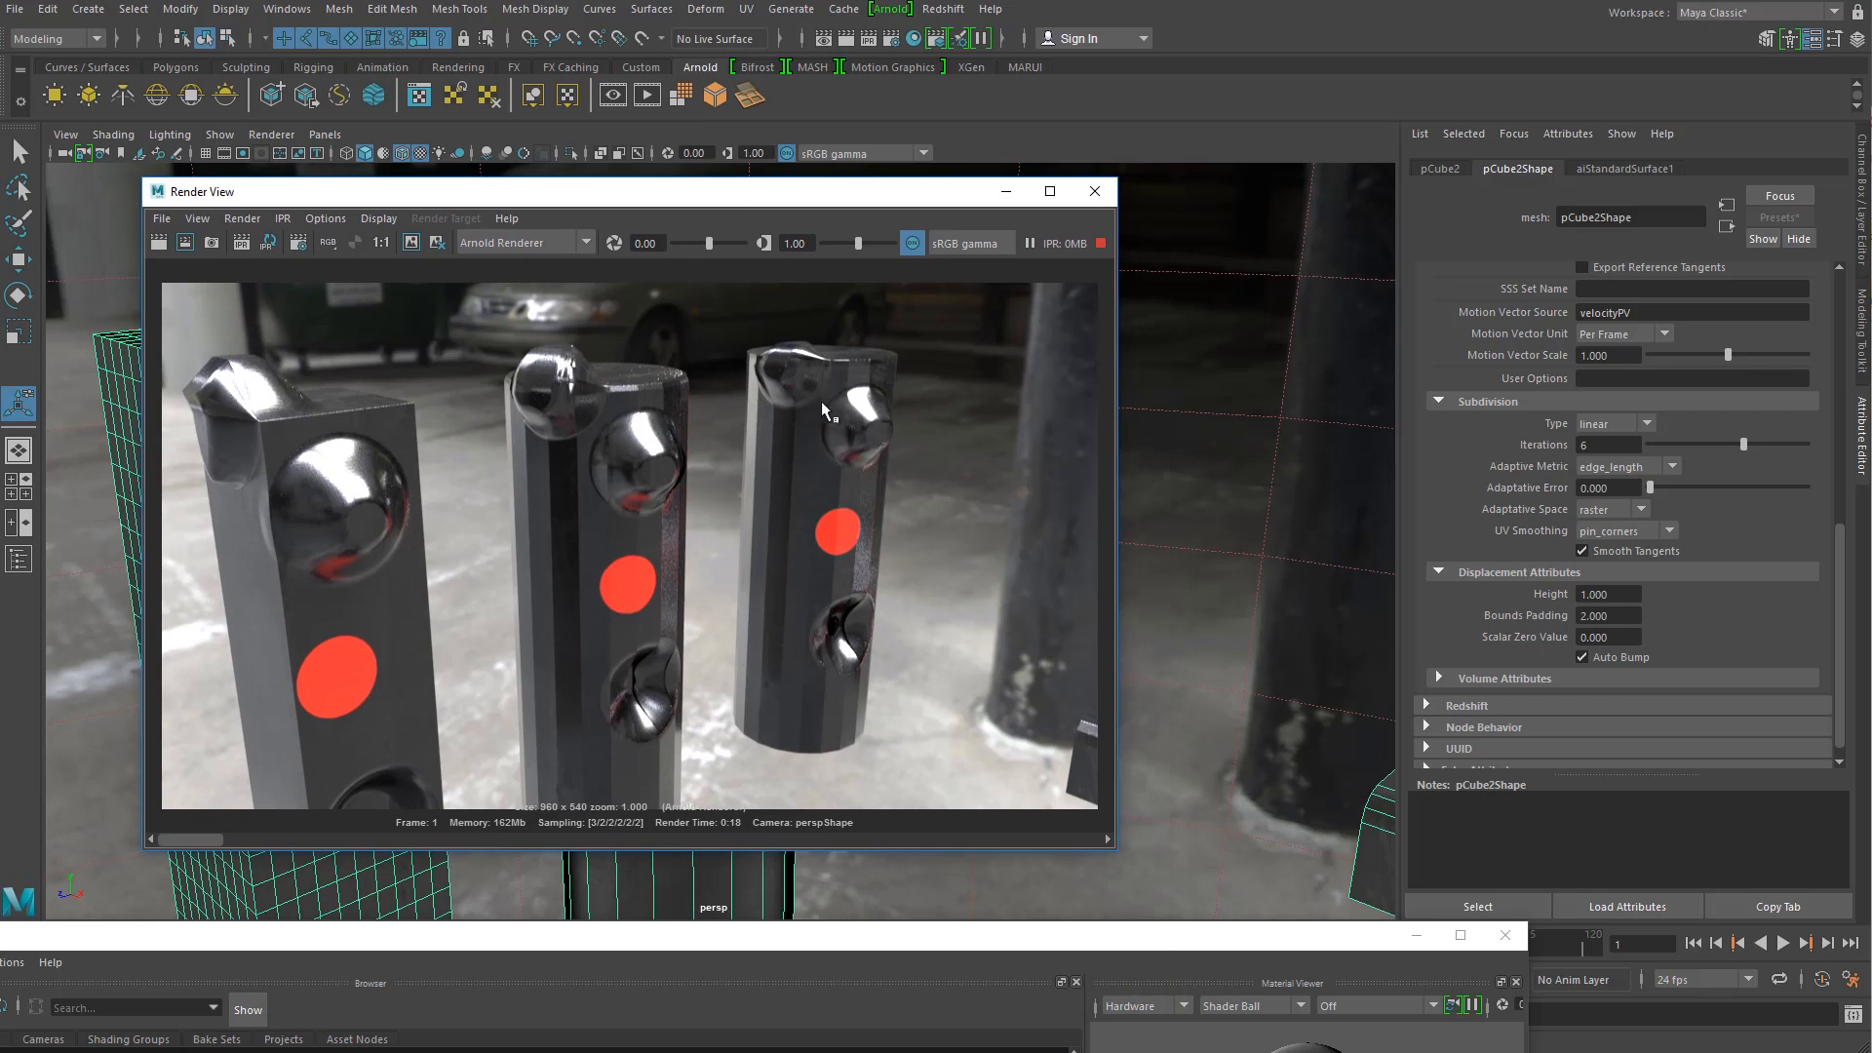
pyautogui.click(1605, 425)
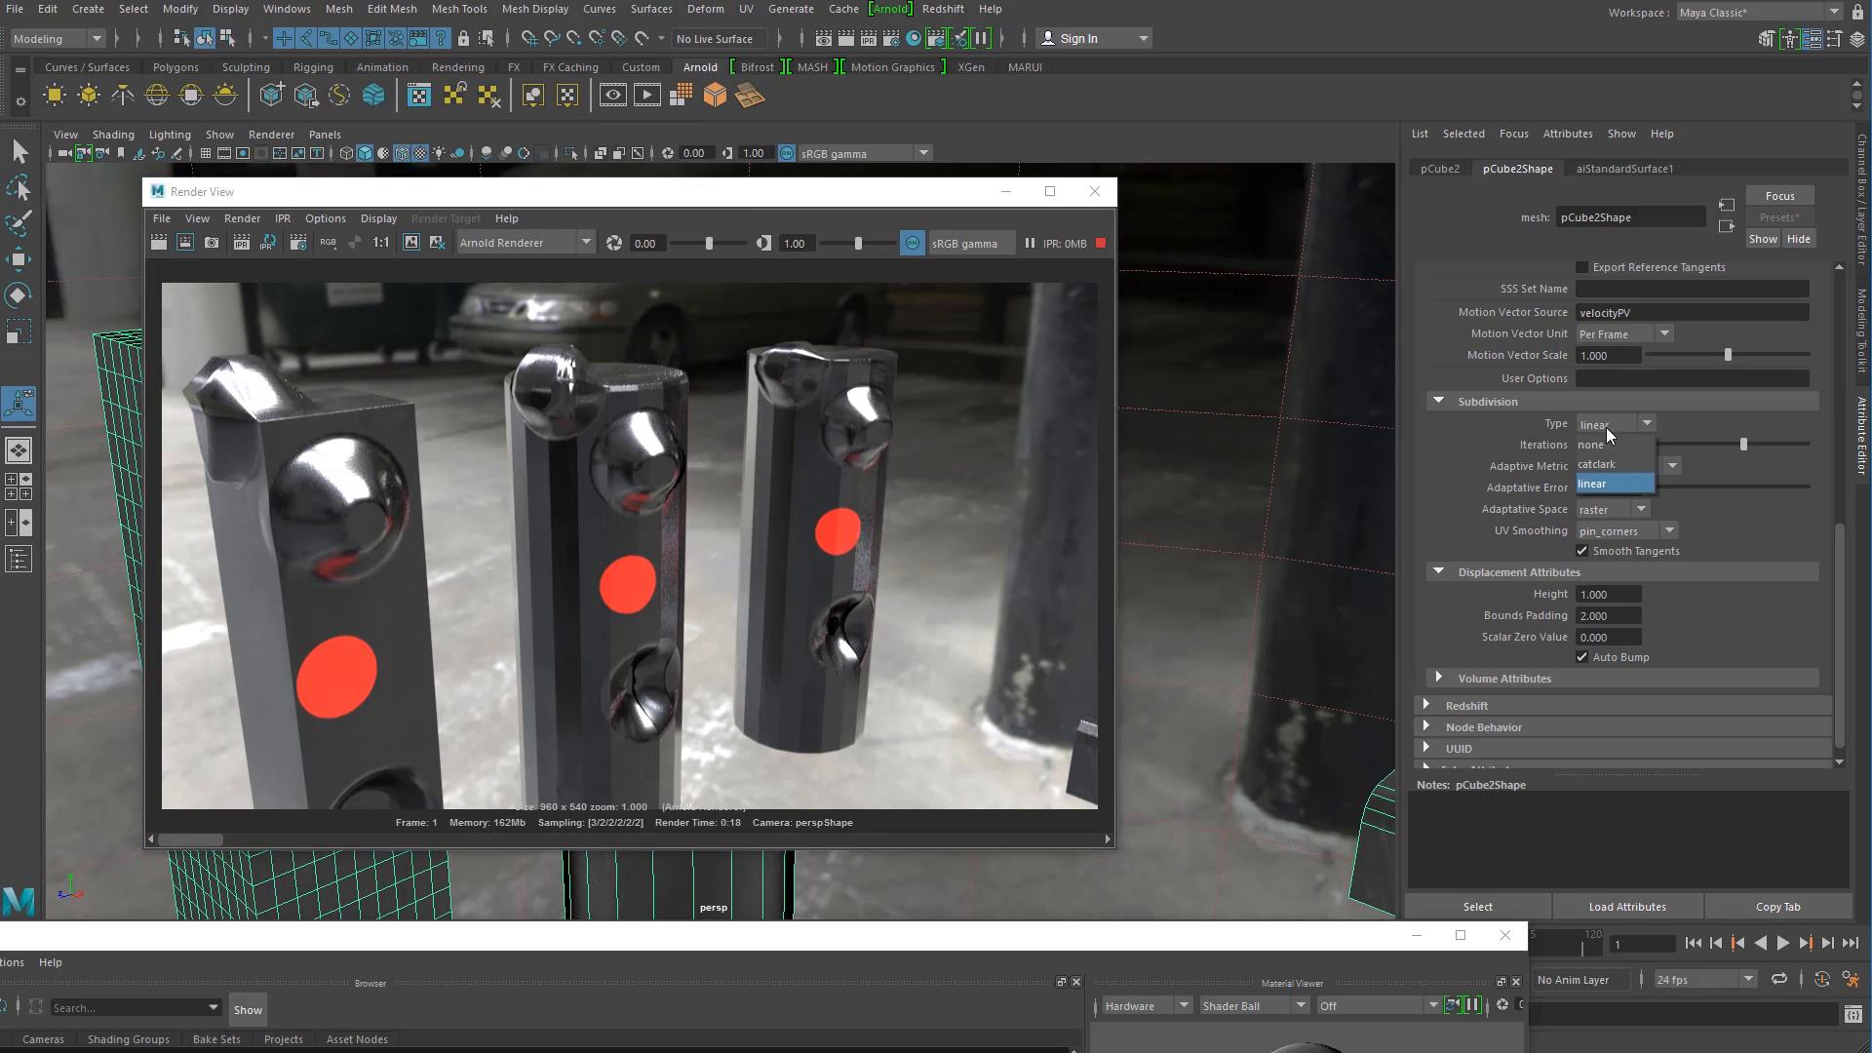
pyautogui.click(1482, 454)
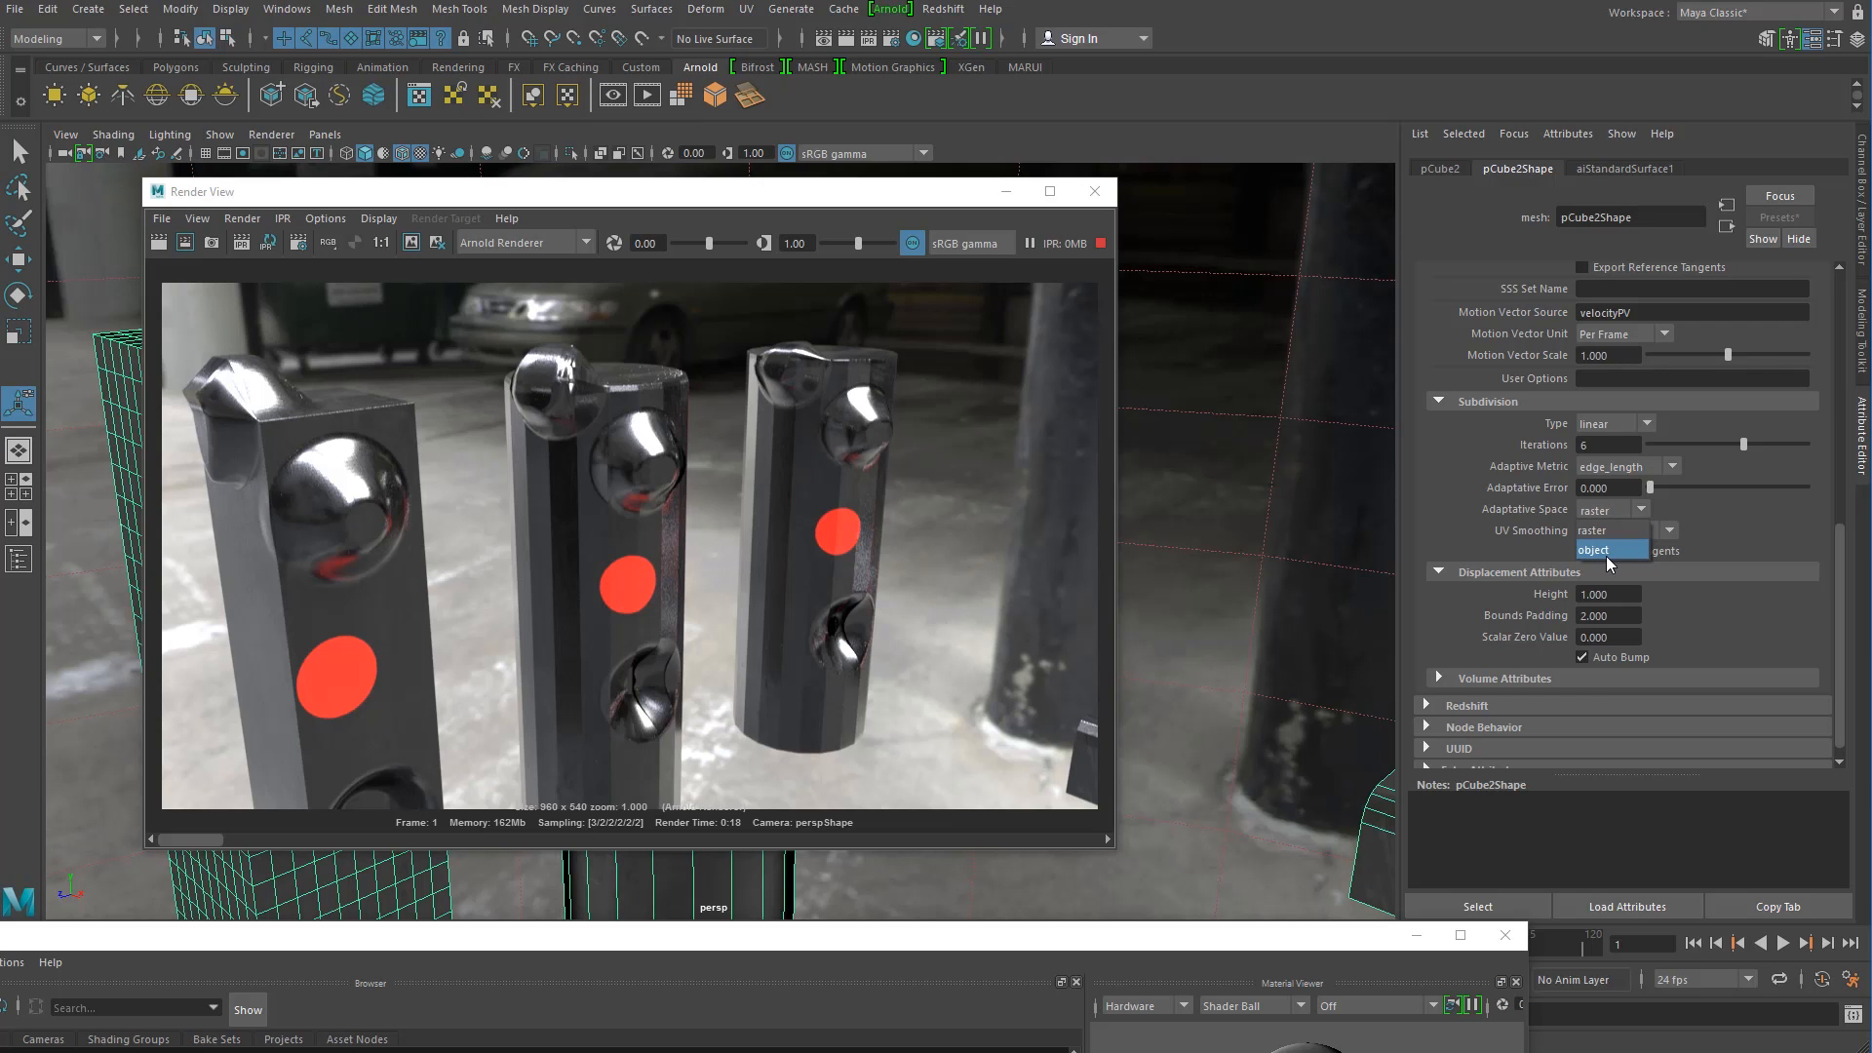
pyautogui.click(270, 241)
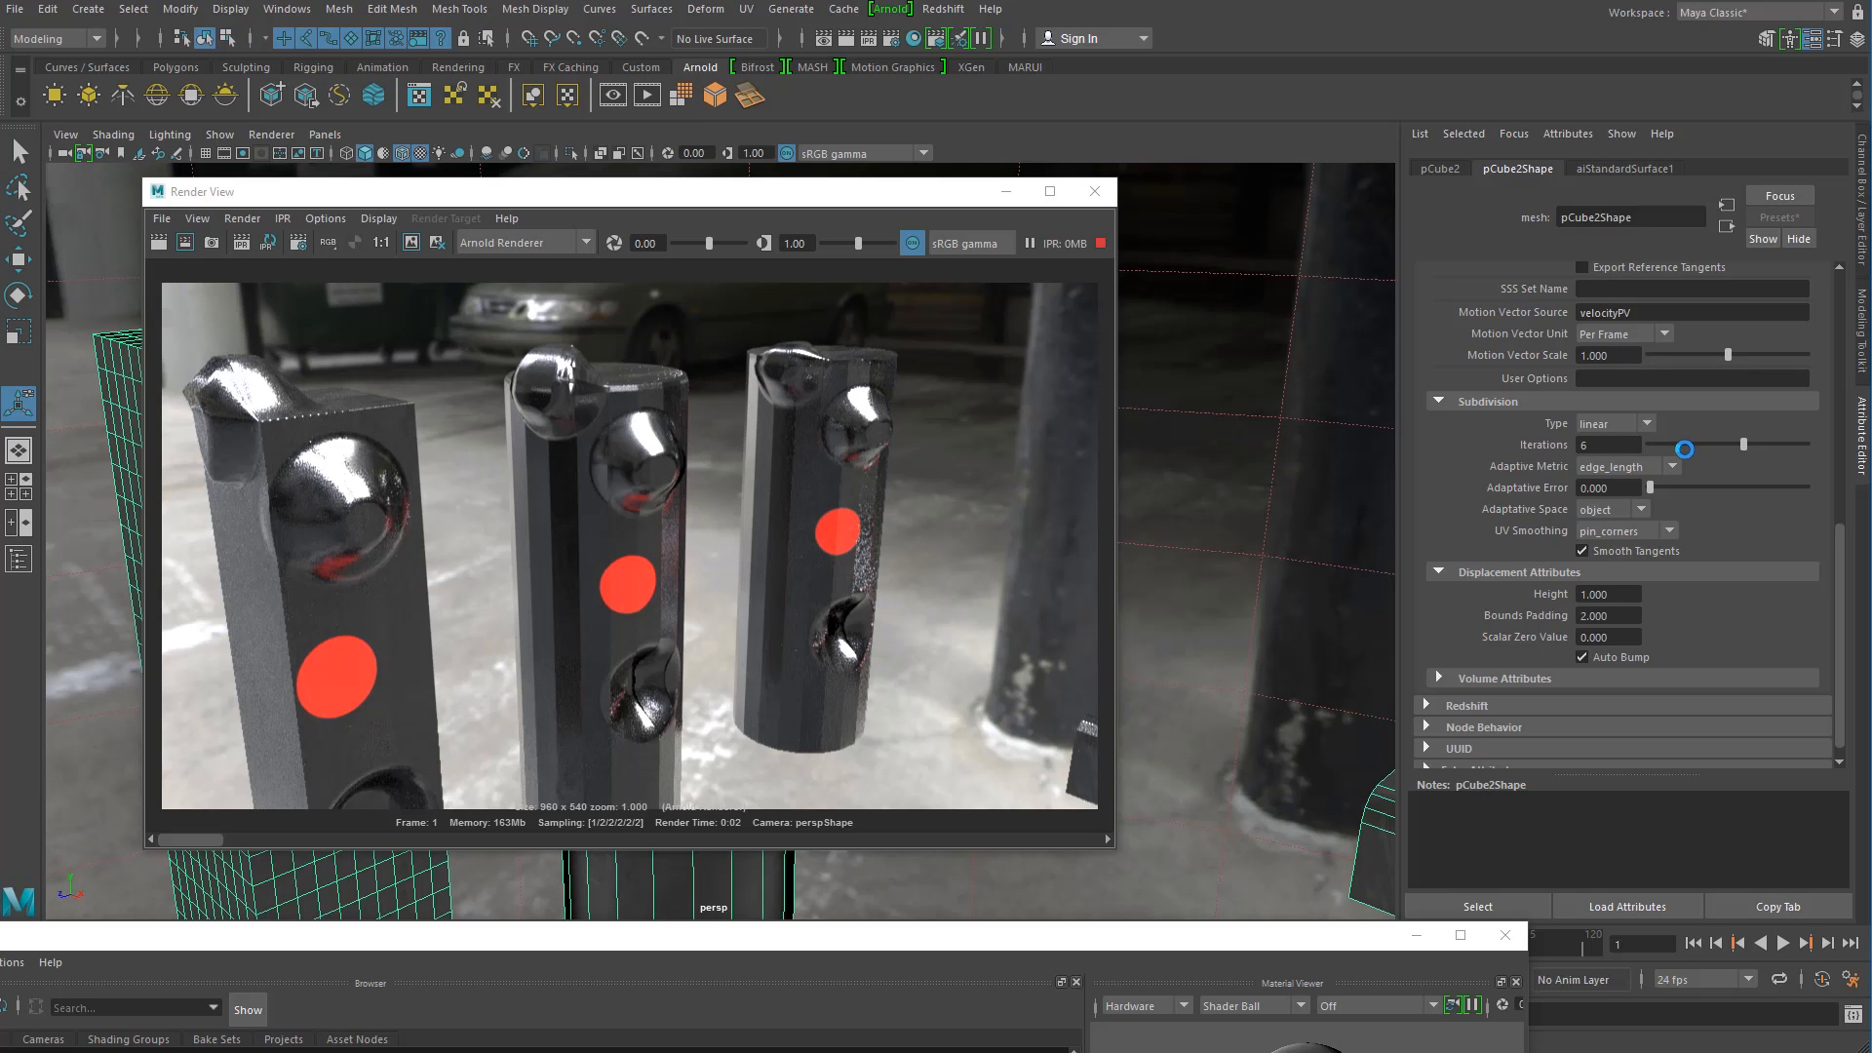
# Step: Test-render the linear subdivision of pCube2Shape with Iterations set to 2 and 3
pyautogui.click(1684, 450)
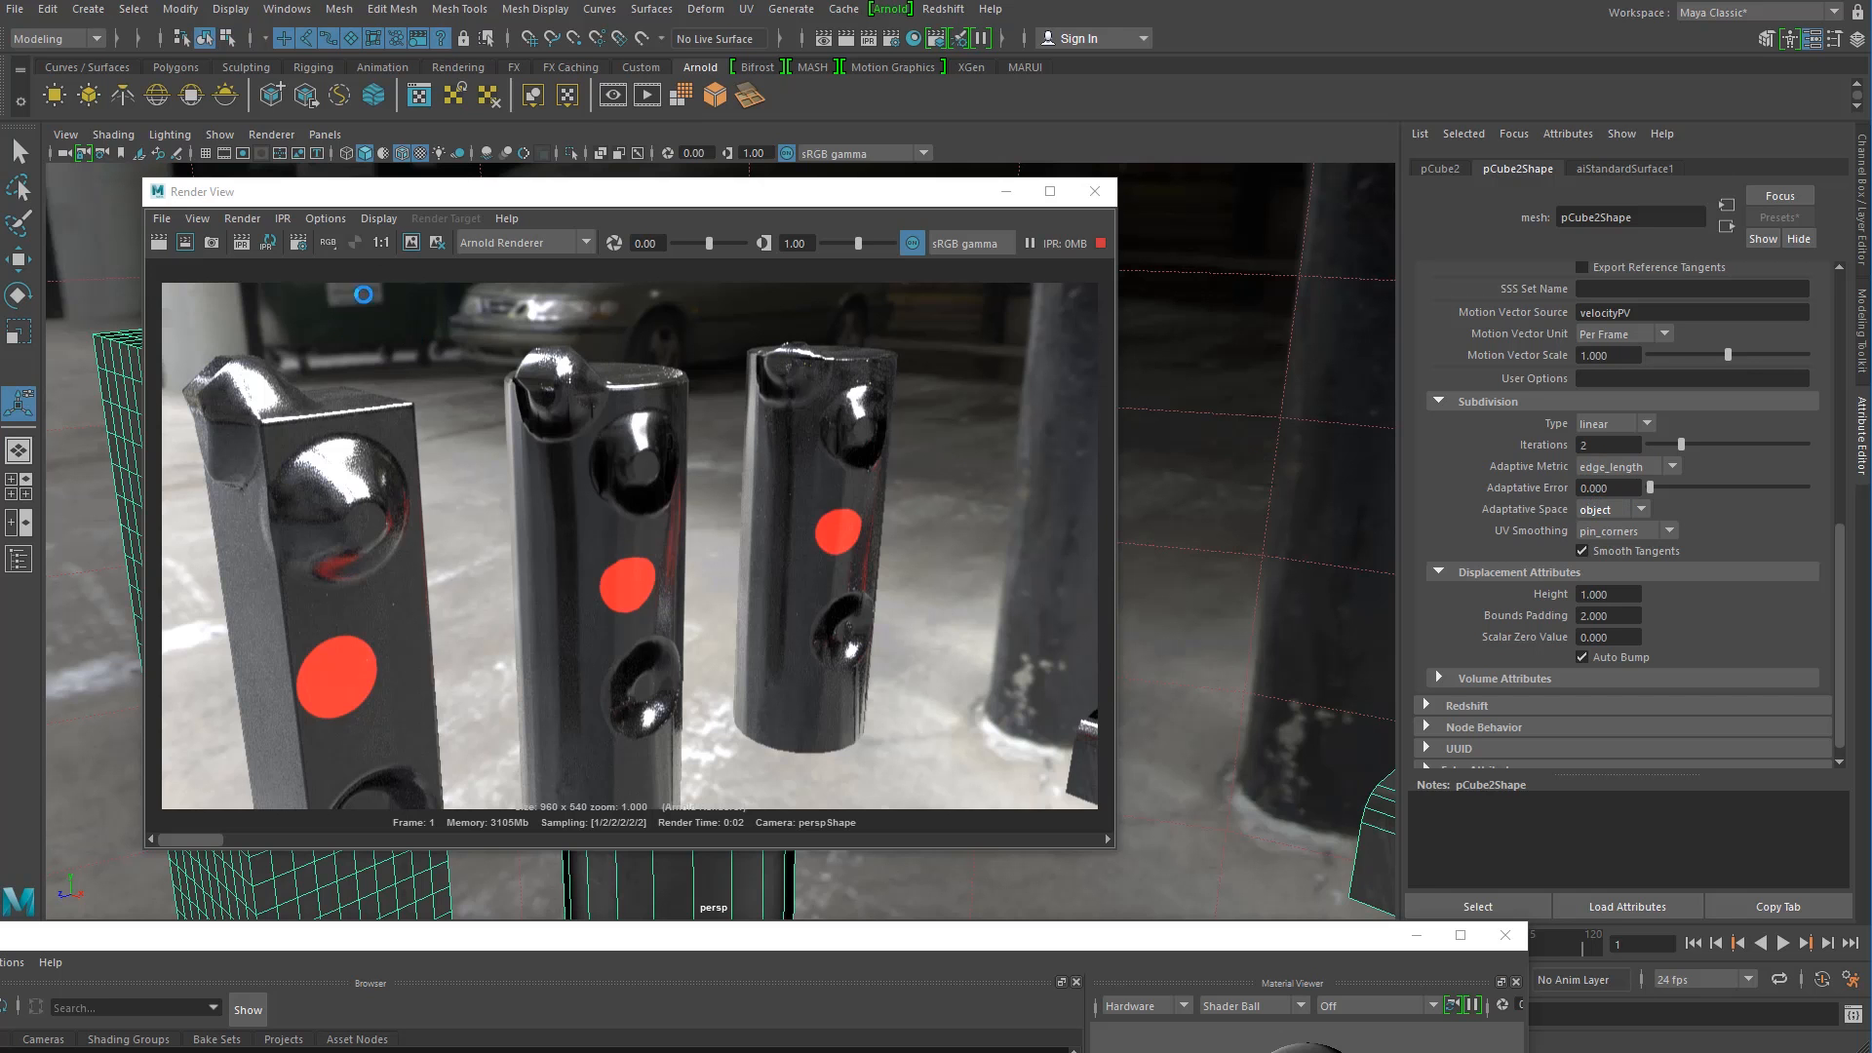
pyautogui.click(266, 243)
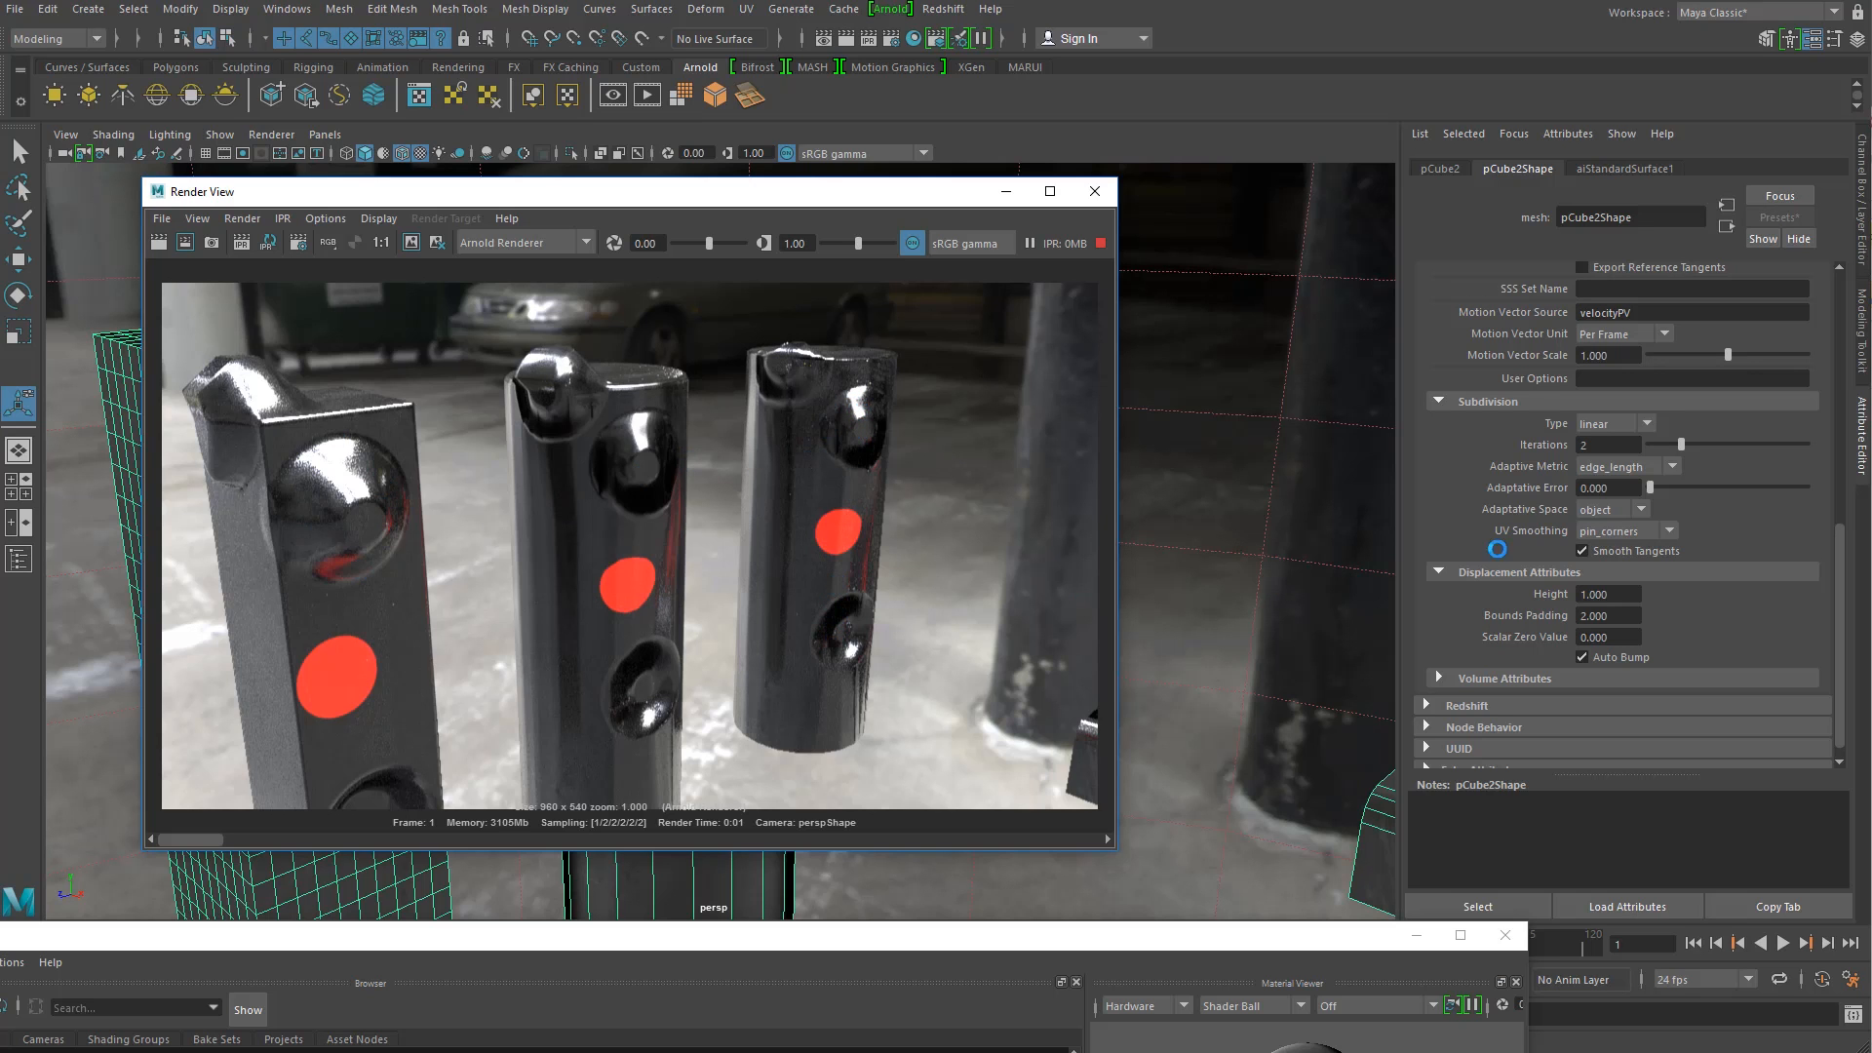
pyautogui.click(1611, 446)
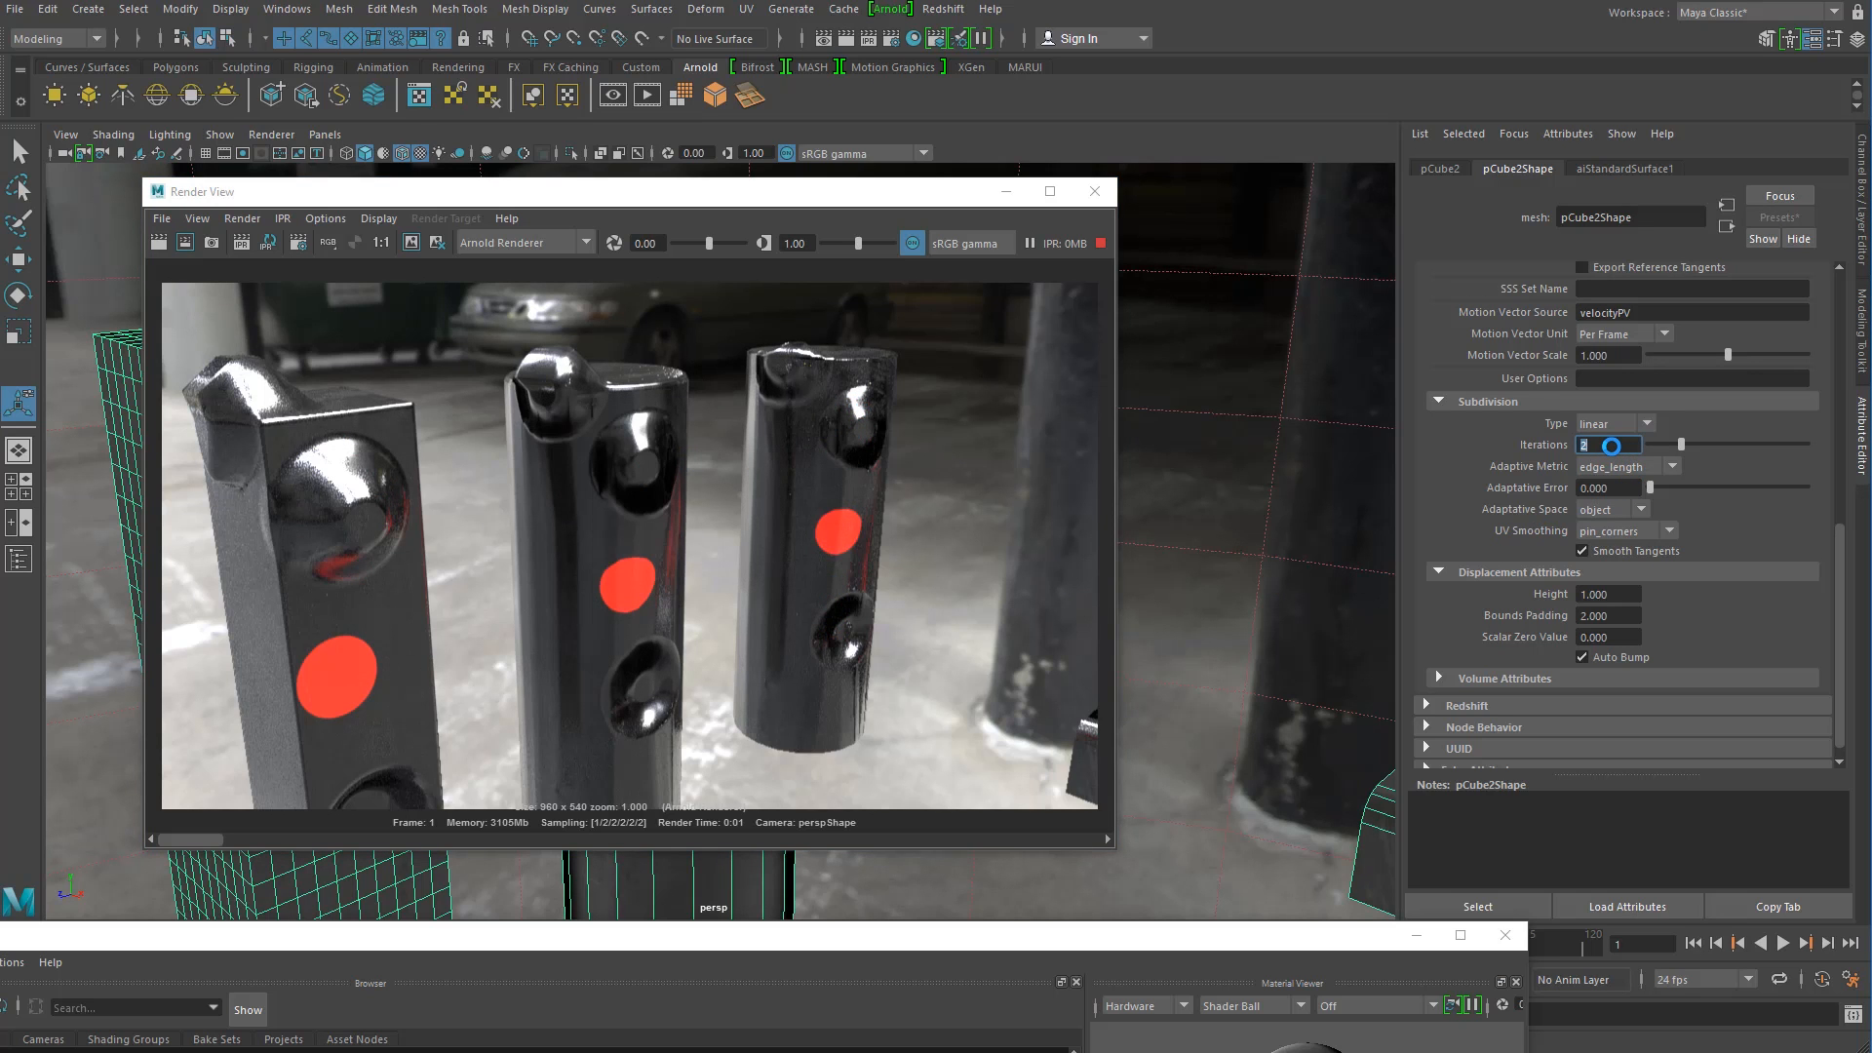
pyautogui.press('Return')
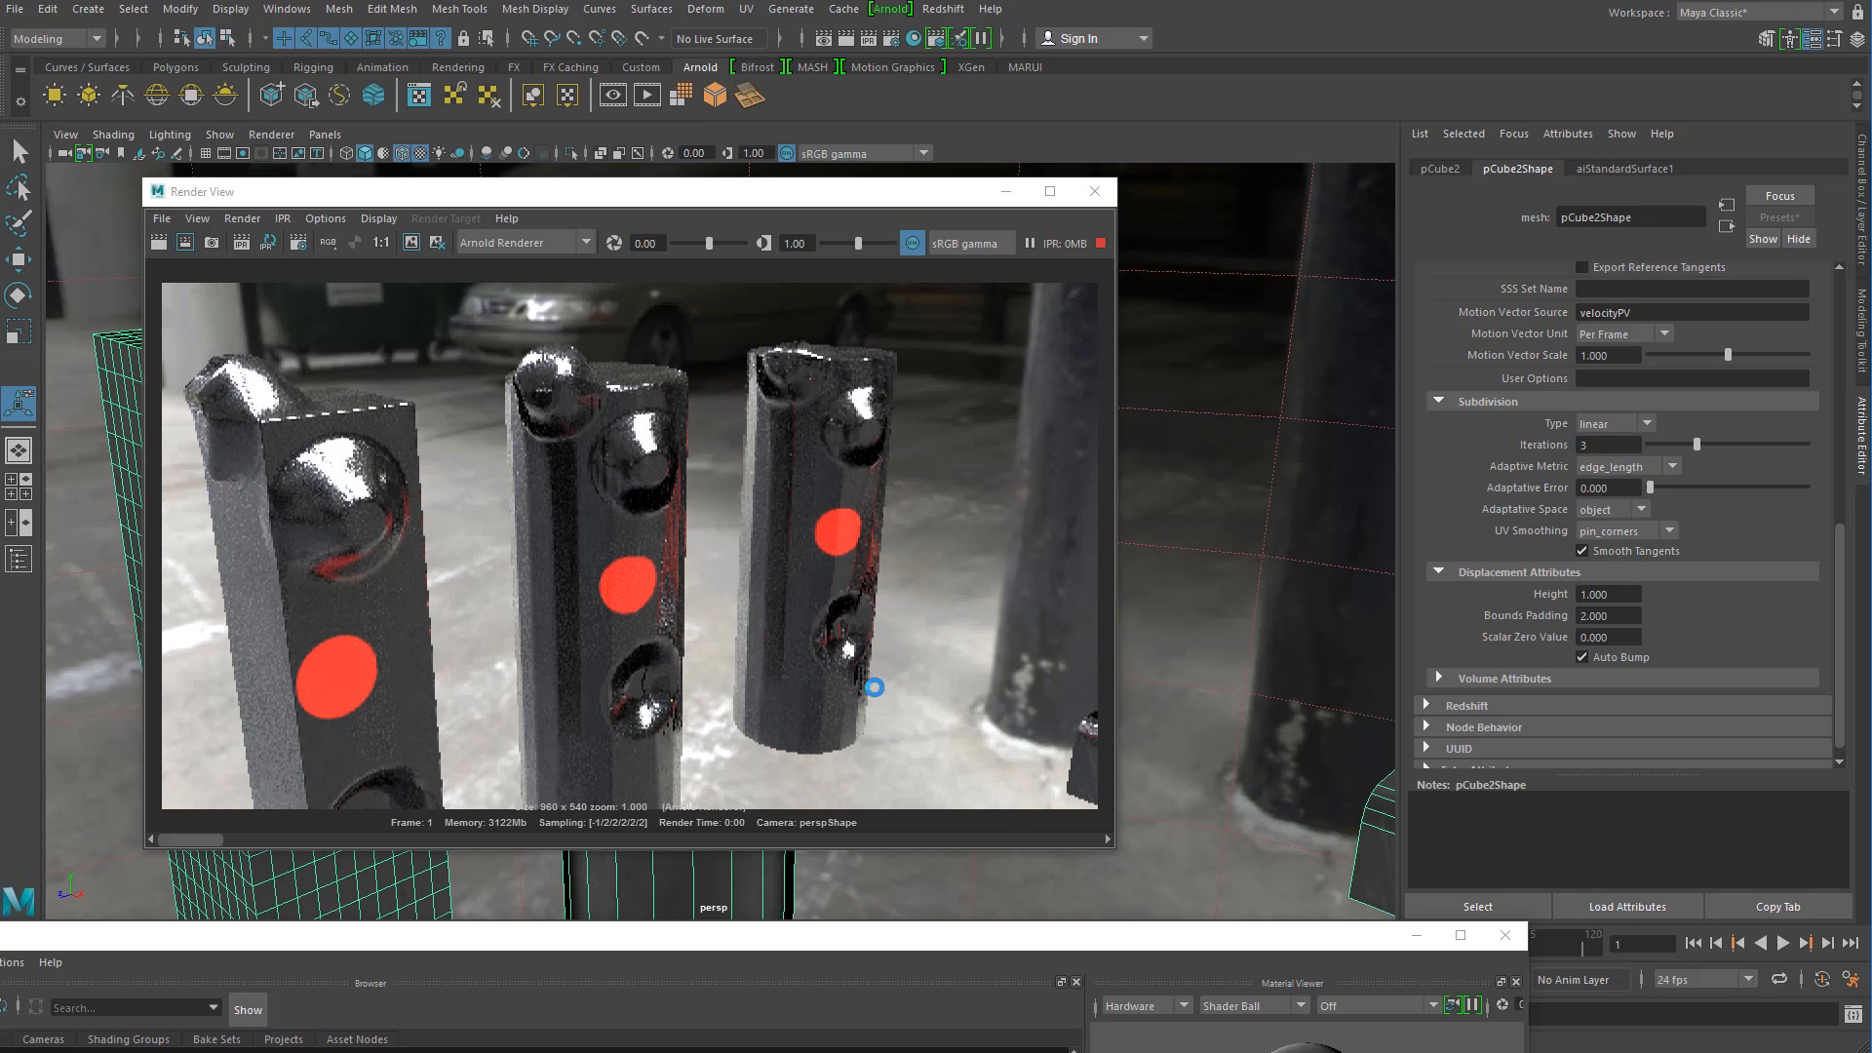
# Step: Set the subdivision Type of pCube2Shape back to catclark and refresh the render
pyautogui.click(1618, 423)
pyautogui.click(1624, 468)
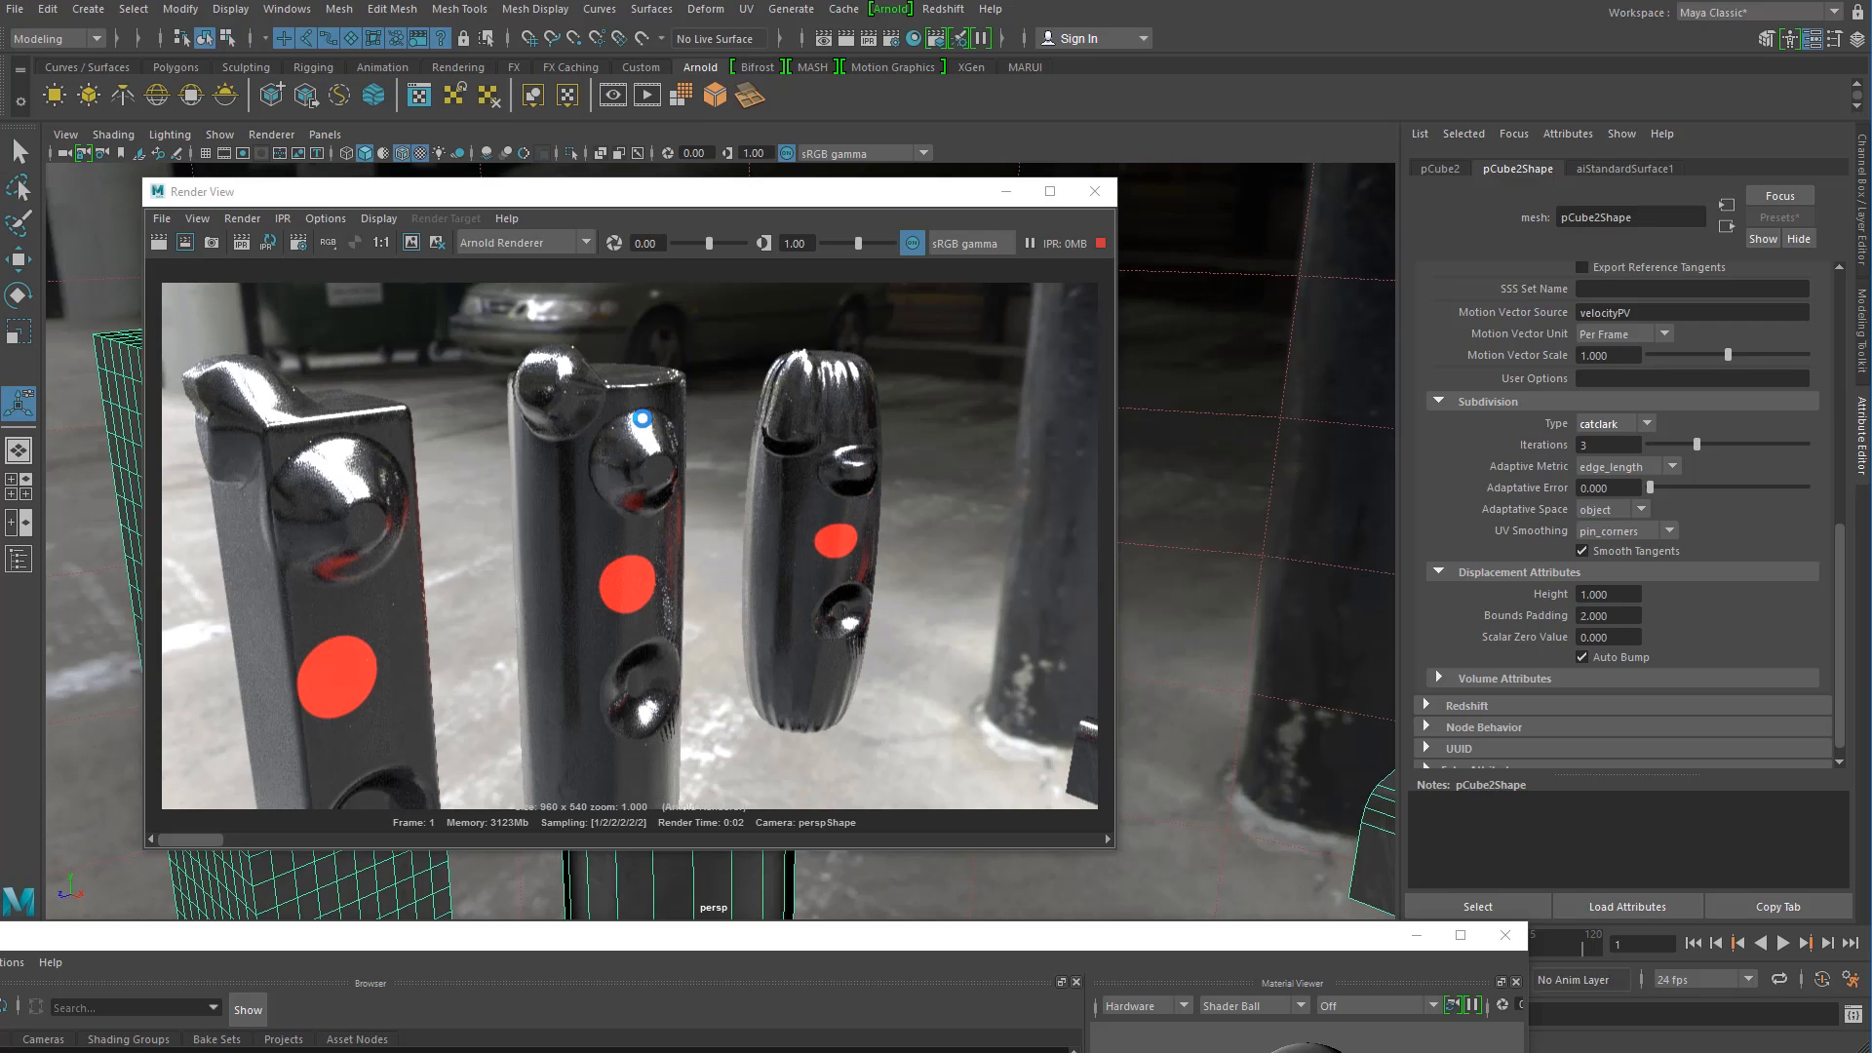
pyautogui.click(268, 242)
# Step: Try catclark Iterations of 2 and 1 on pCube2Shape in the render, and settle on 4
pyautogui.click(1609, 445)
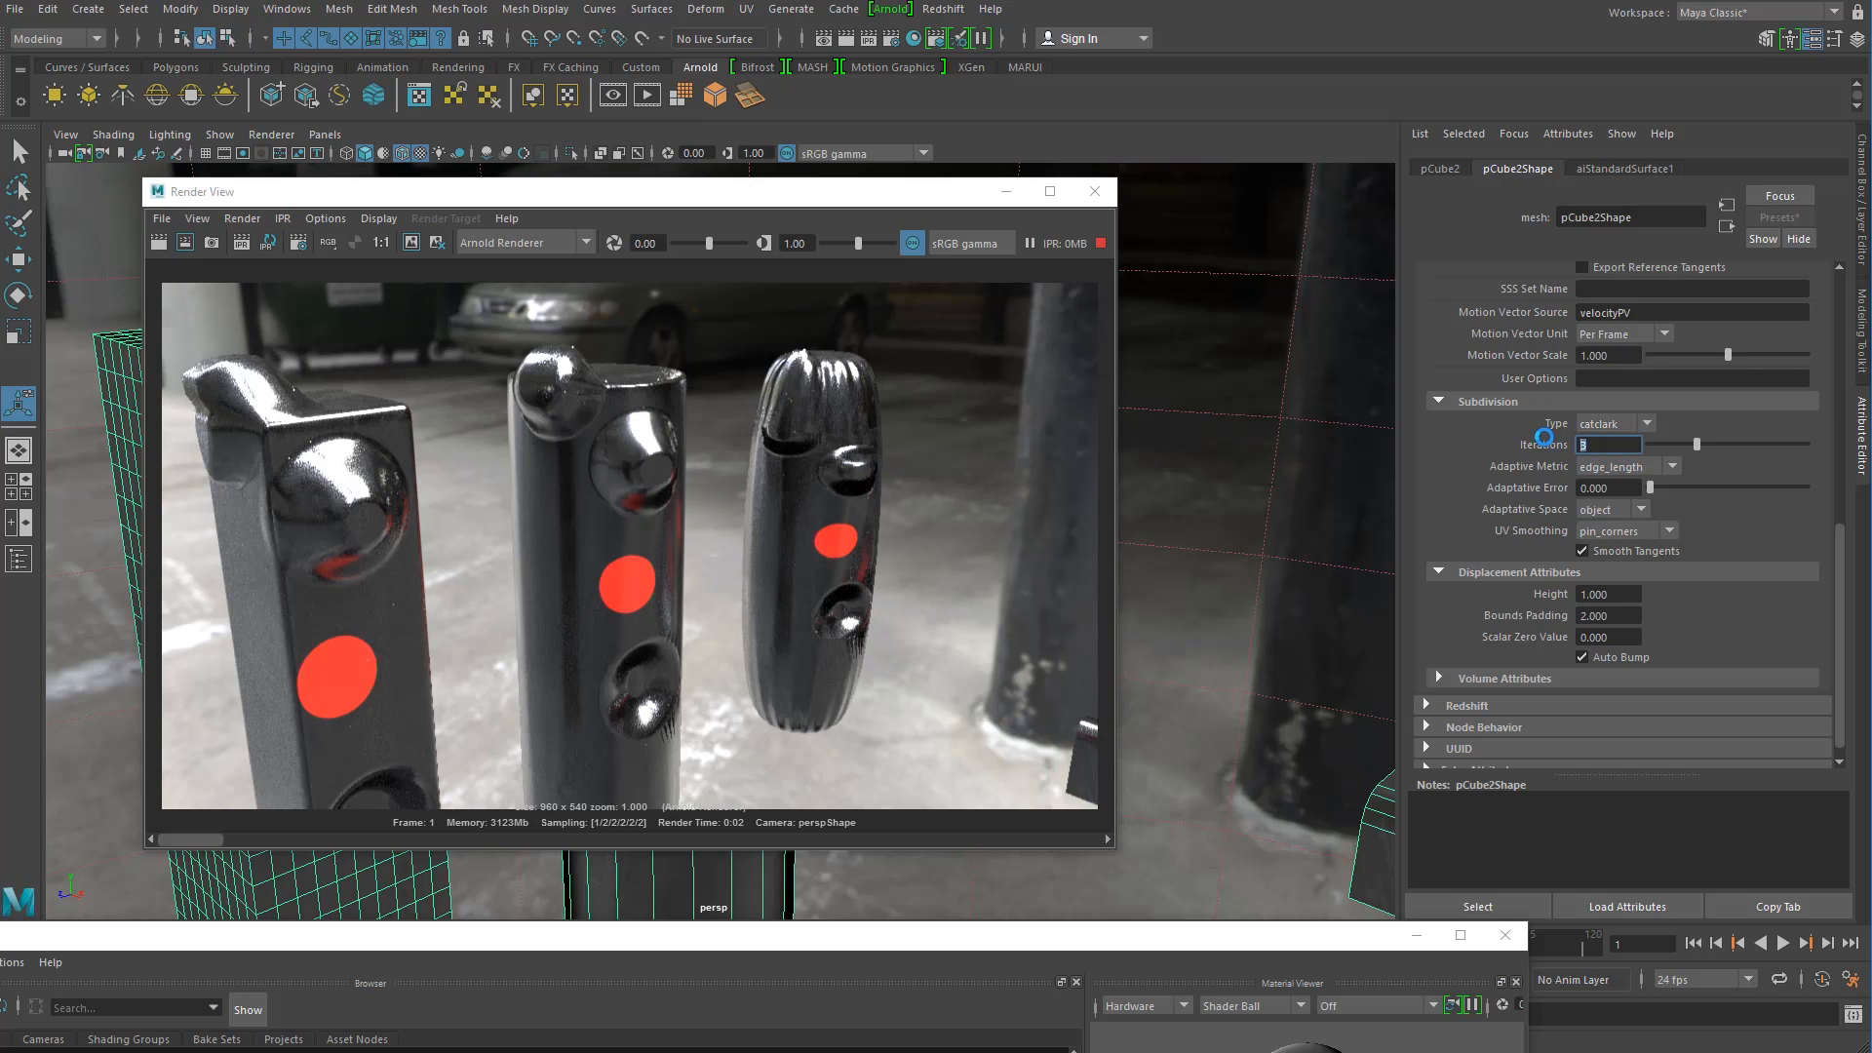
pyautogui.write('2')
pyautogui.press('Return')
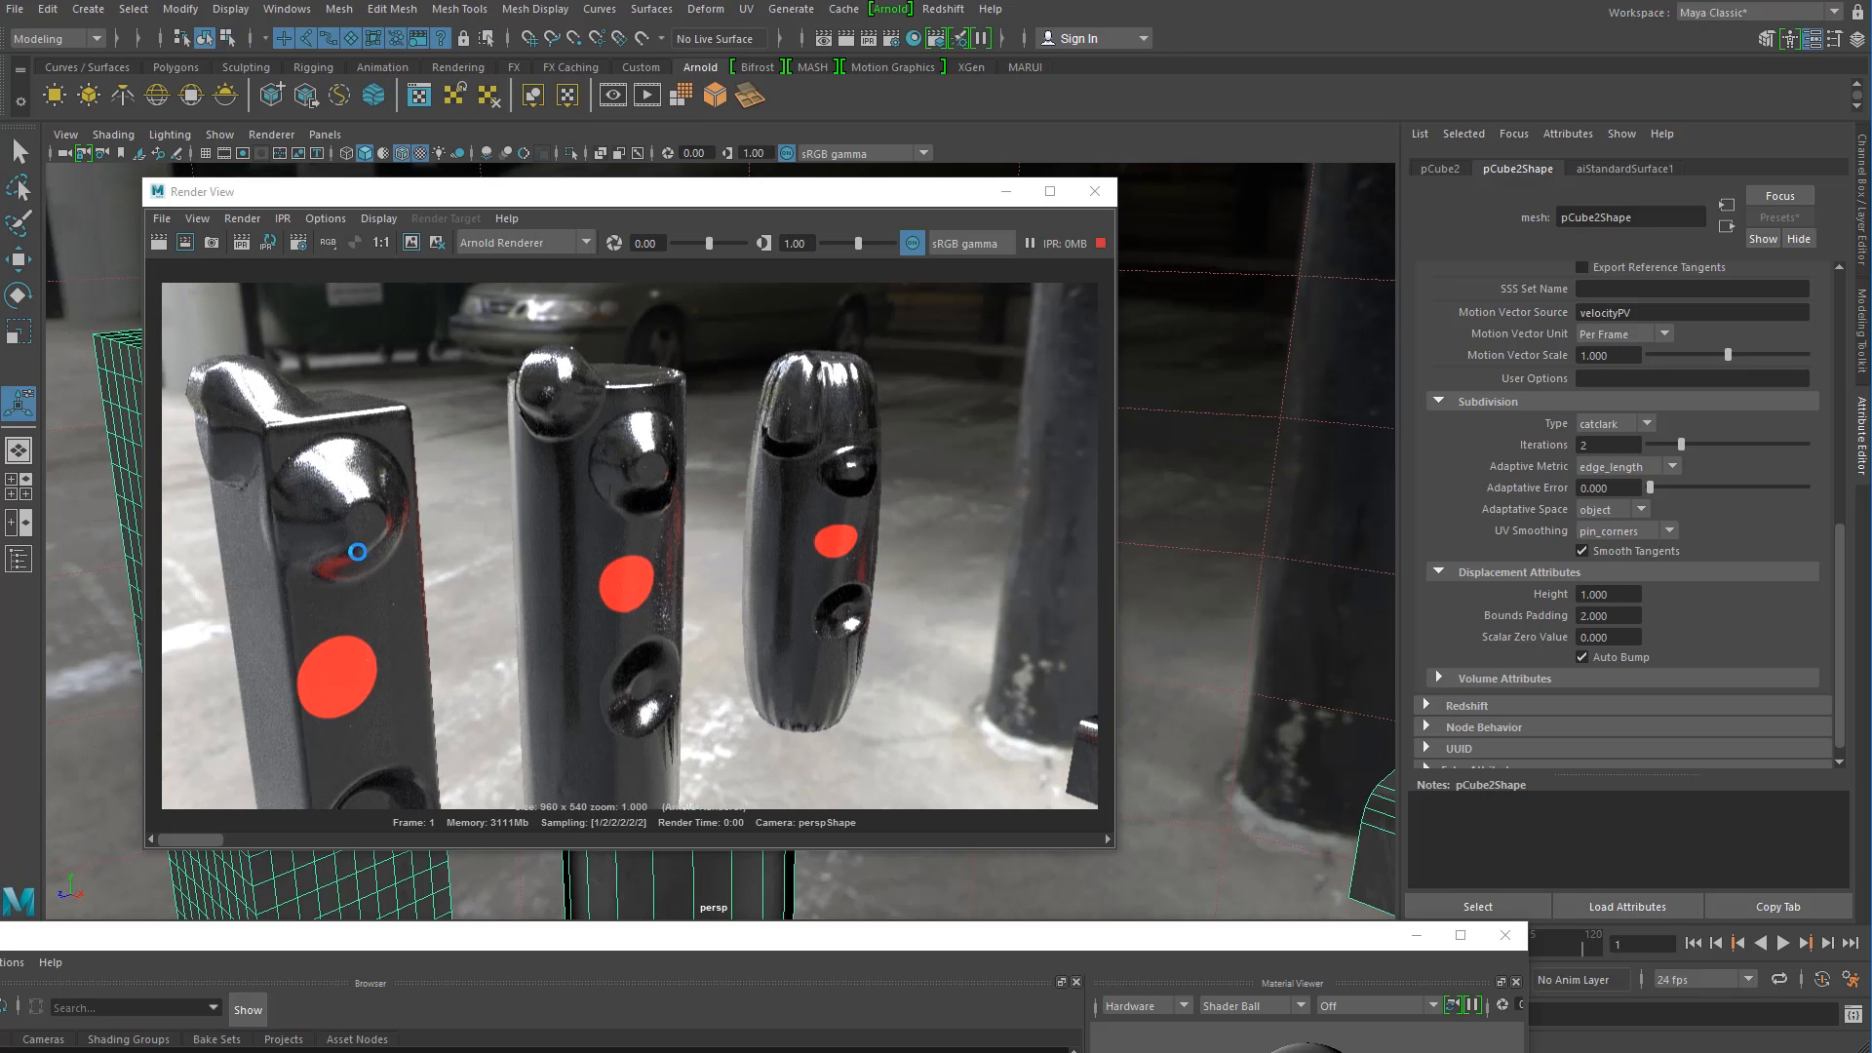
pyautogui.moveTo(283, 193); pyautogui.dragTo(540, 199)
pyautogui.moveTo(812, 201); pyautogui.dragTo(648, 205)
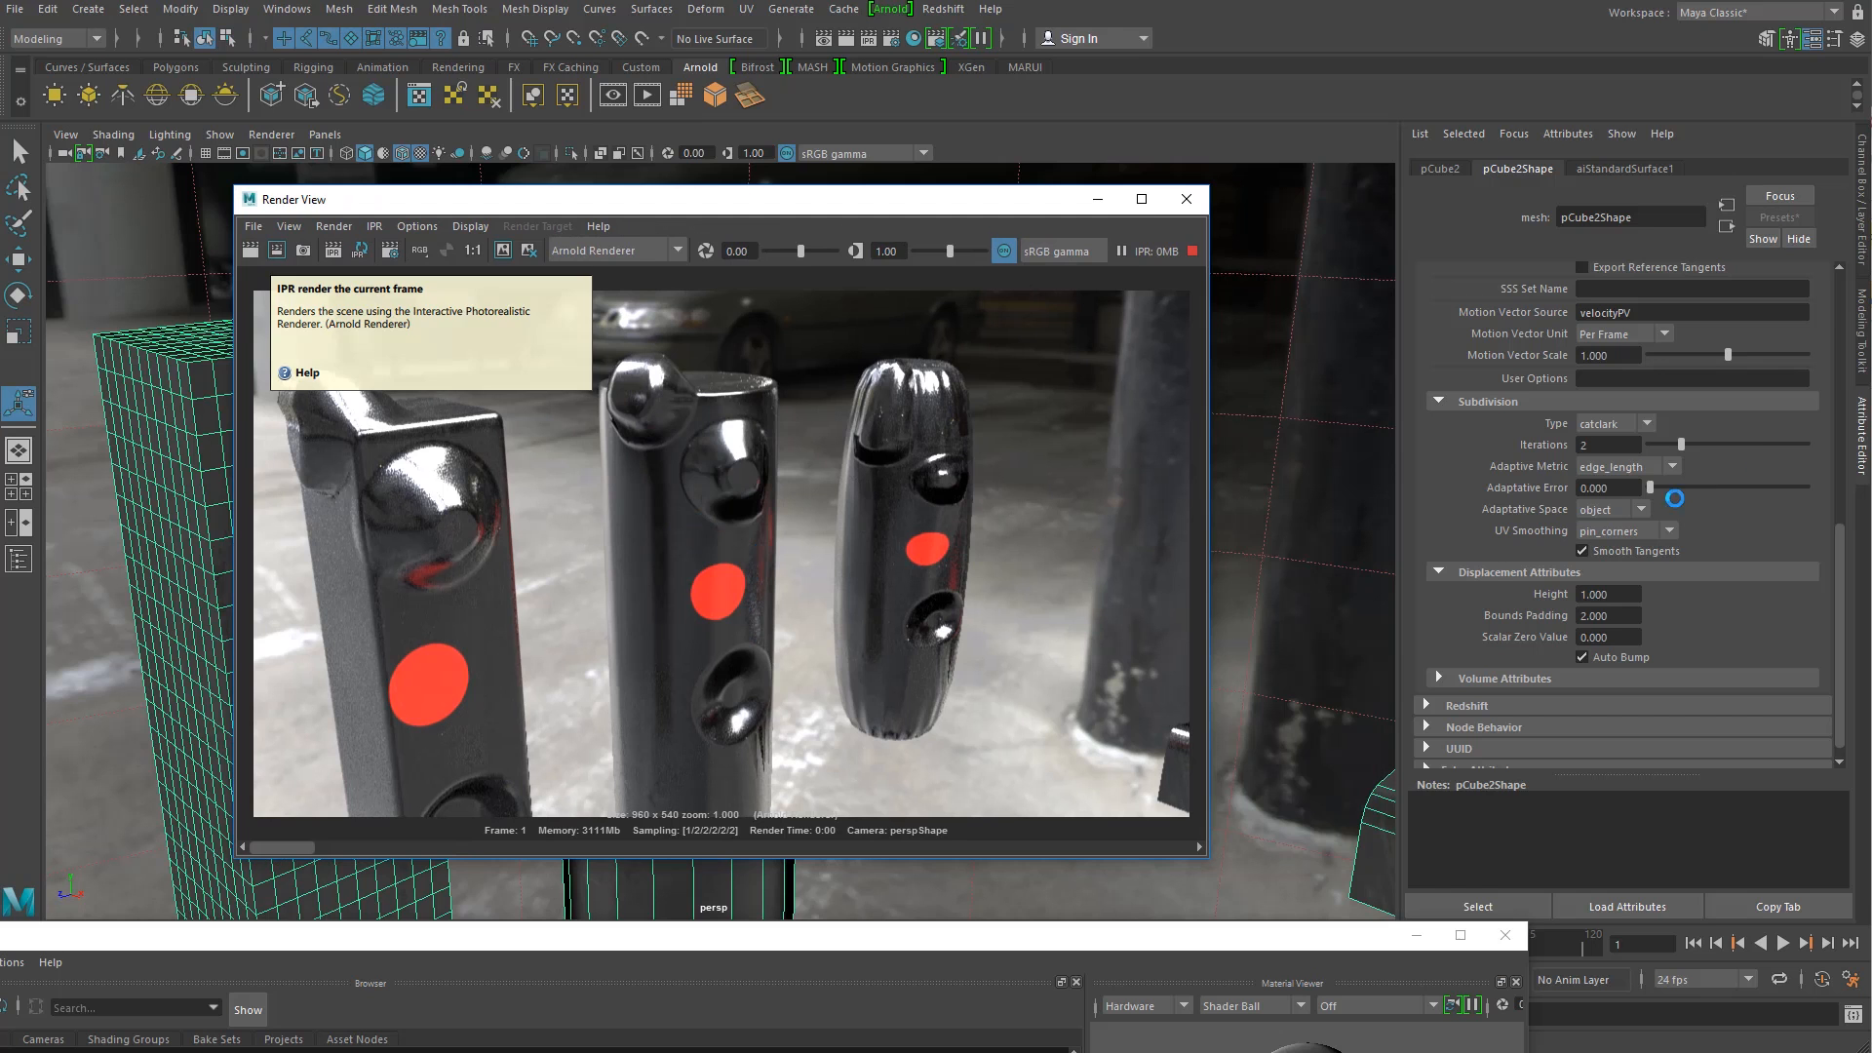
pyautogui.moveTo(1614, 448); pyautogui.dragTo(1505, 447)
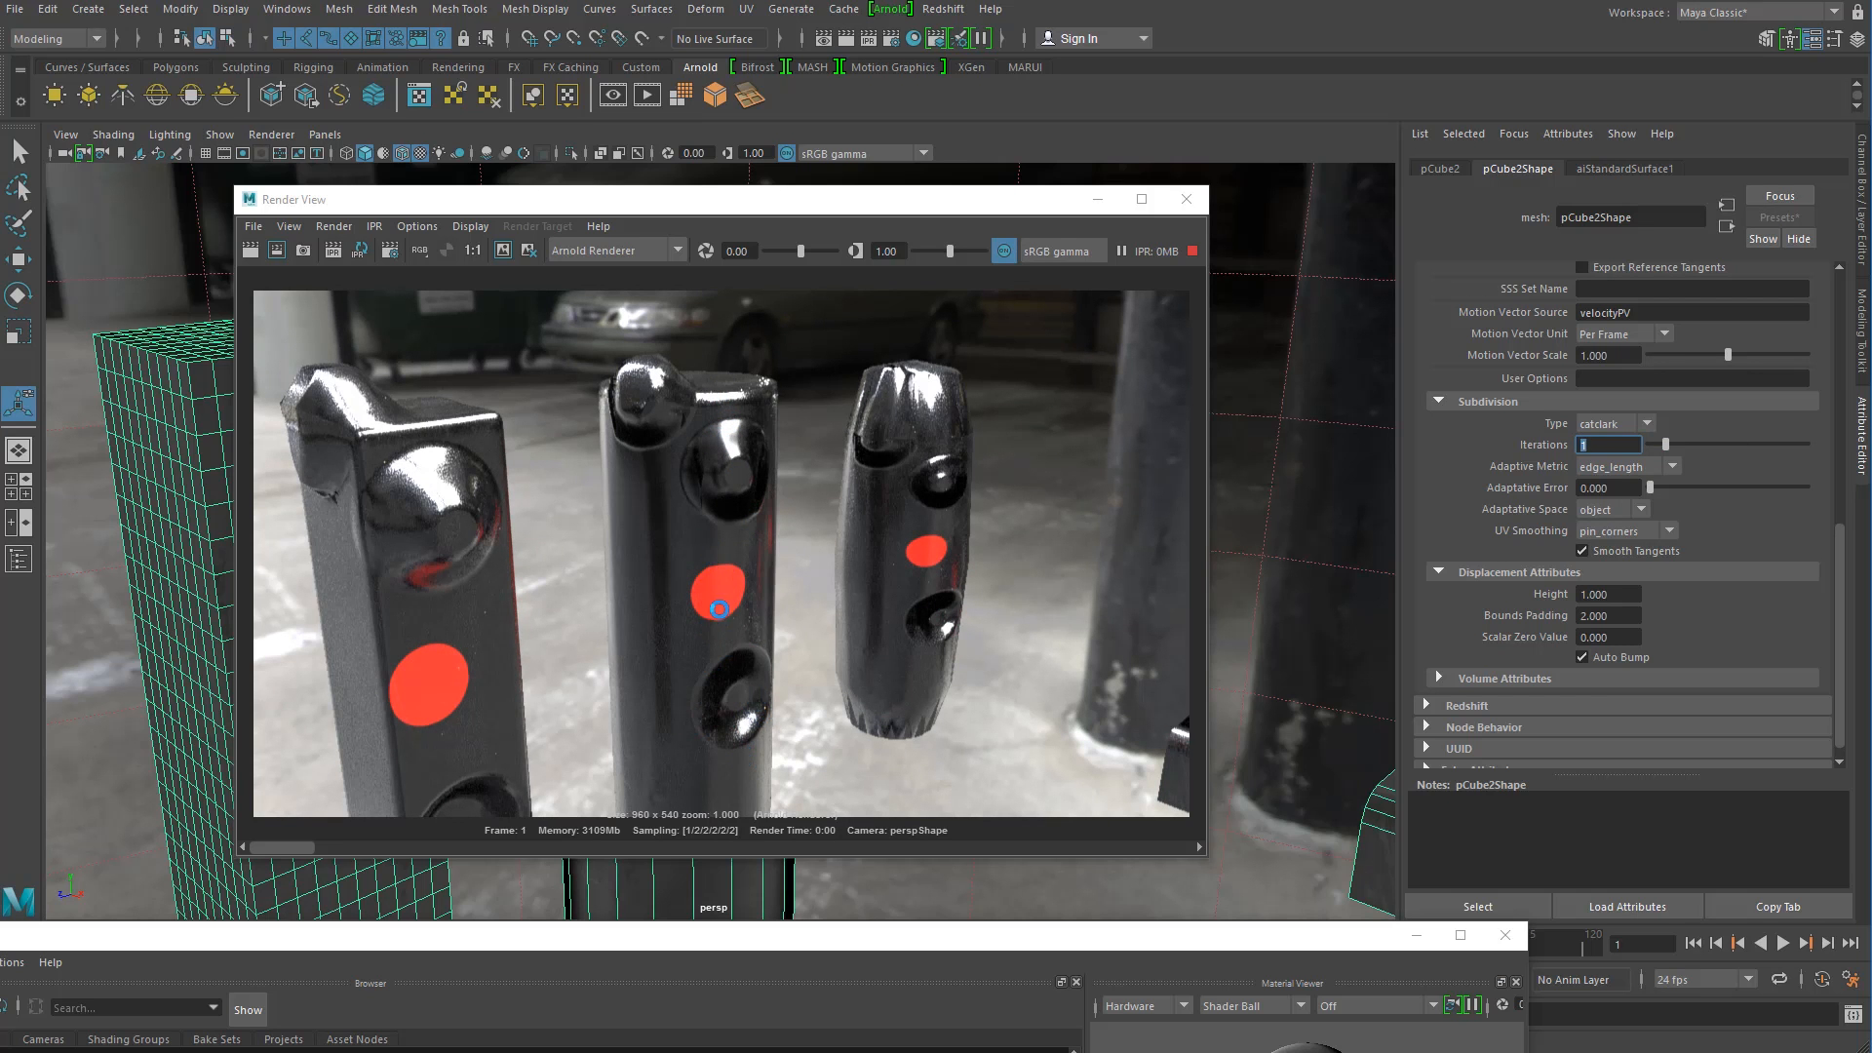
pyautogui.doubleClick(1609, 445)
pyautogui.click(1711, 445)
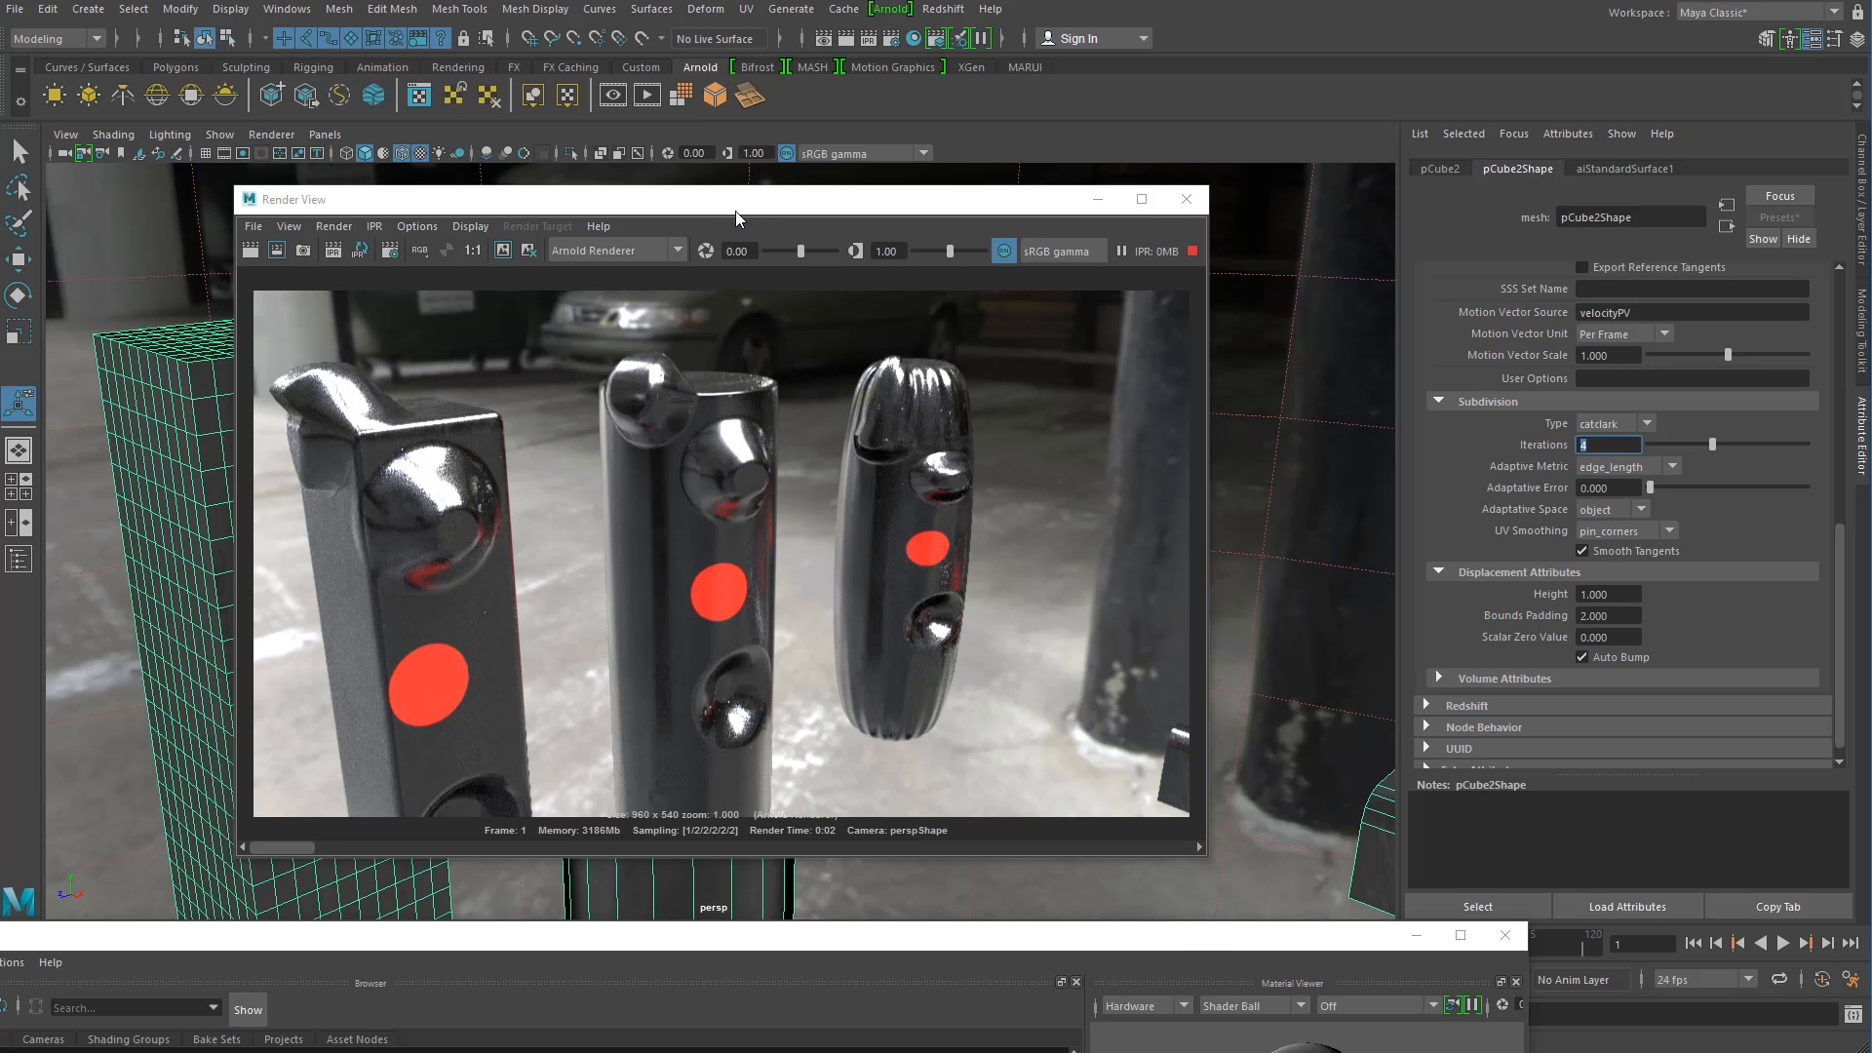
# Step: Bring up Hypershade to select displacementShader1 and set its displacement Scale to 0.1
pyautogui.moveTo(1058, 954); pyautogui.dragTo(1191, 156)
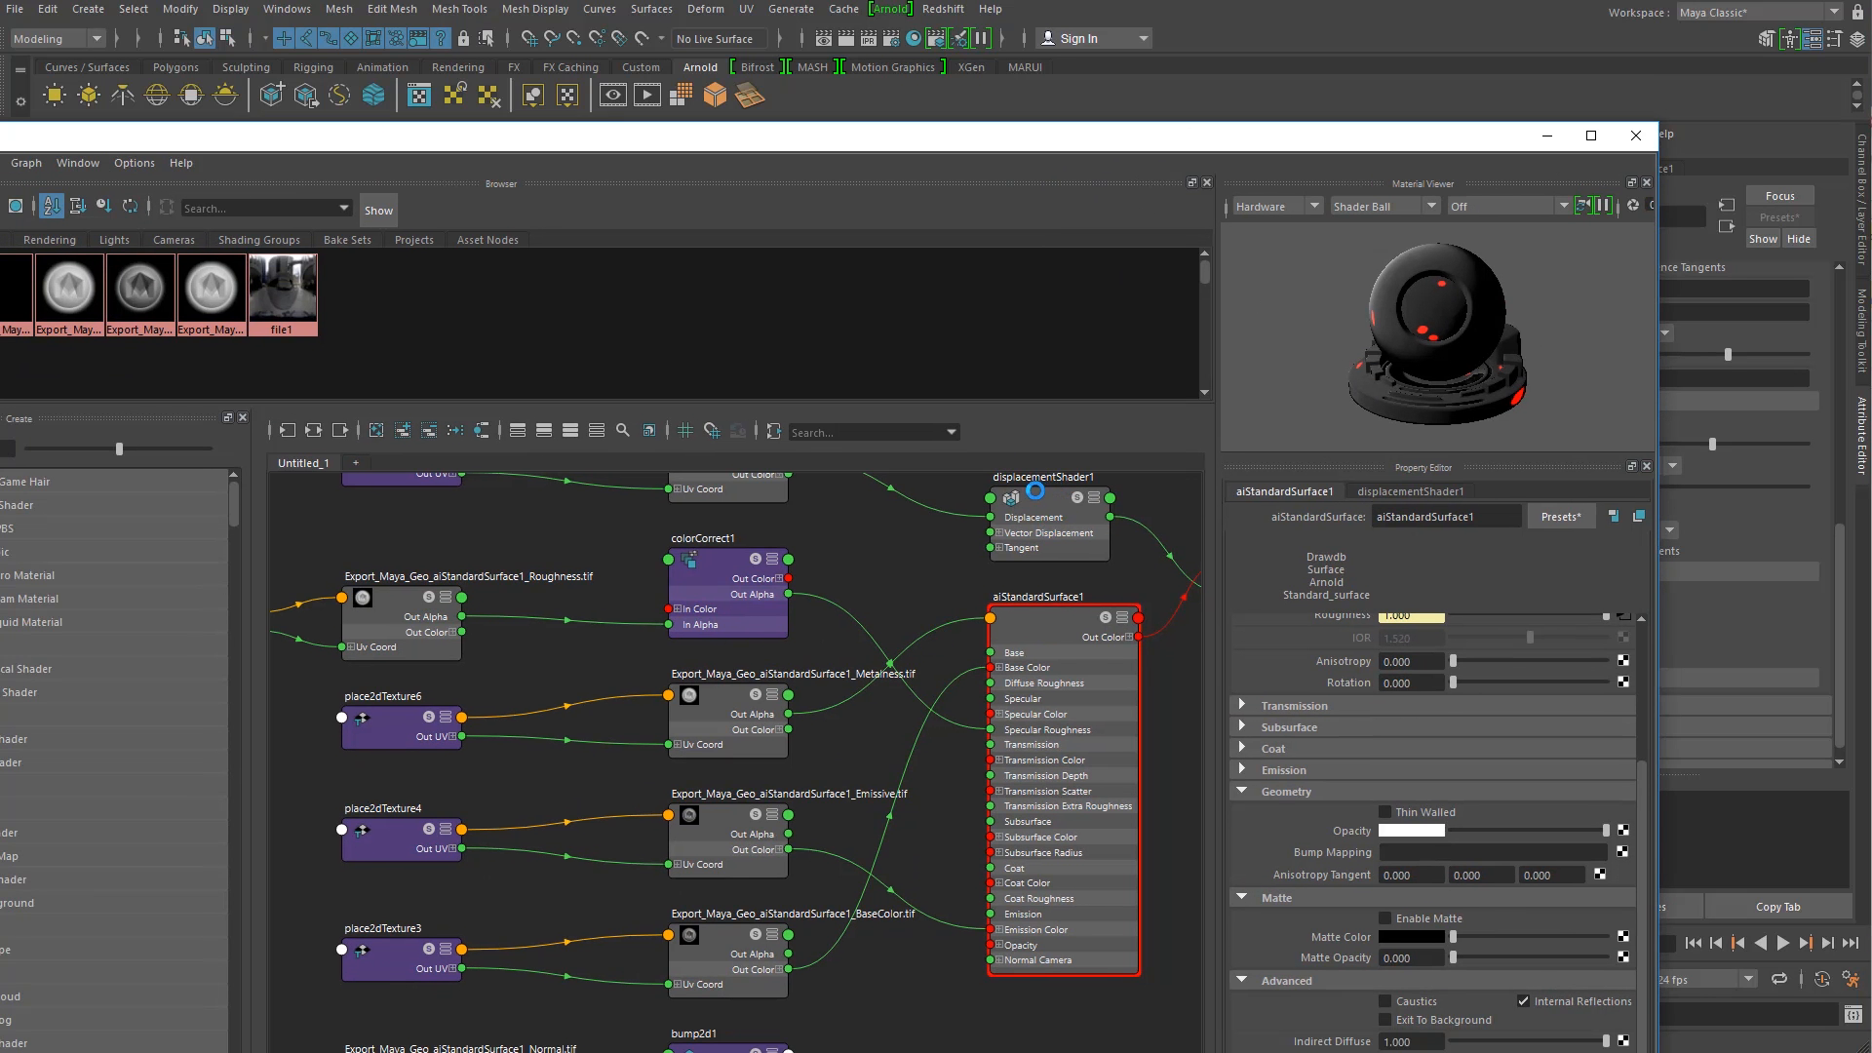
pyautogui.moveTo(1162, 147); pyautogui.dragTo(798, 932)
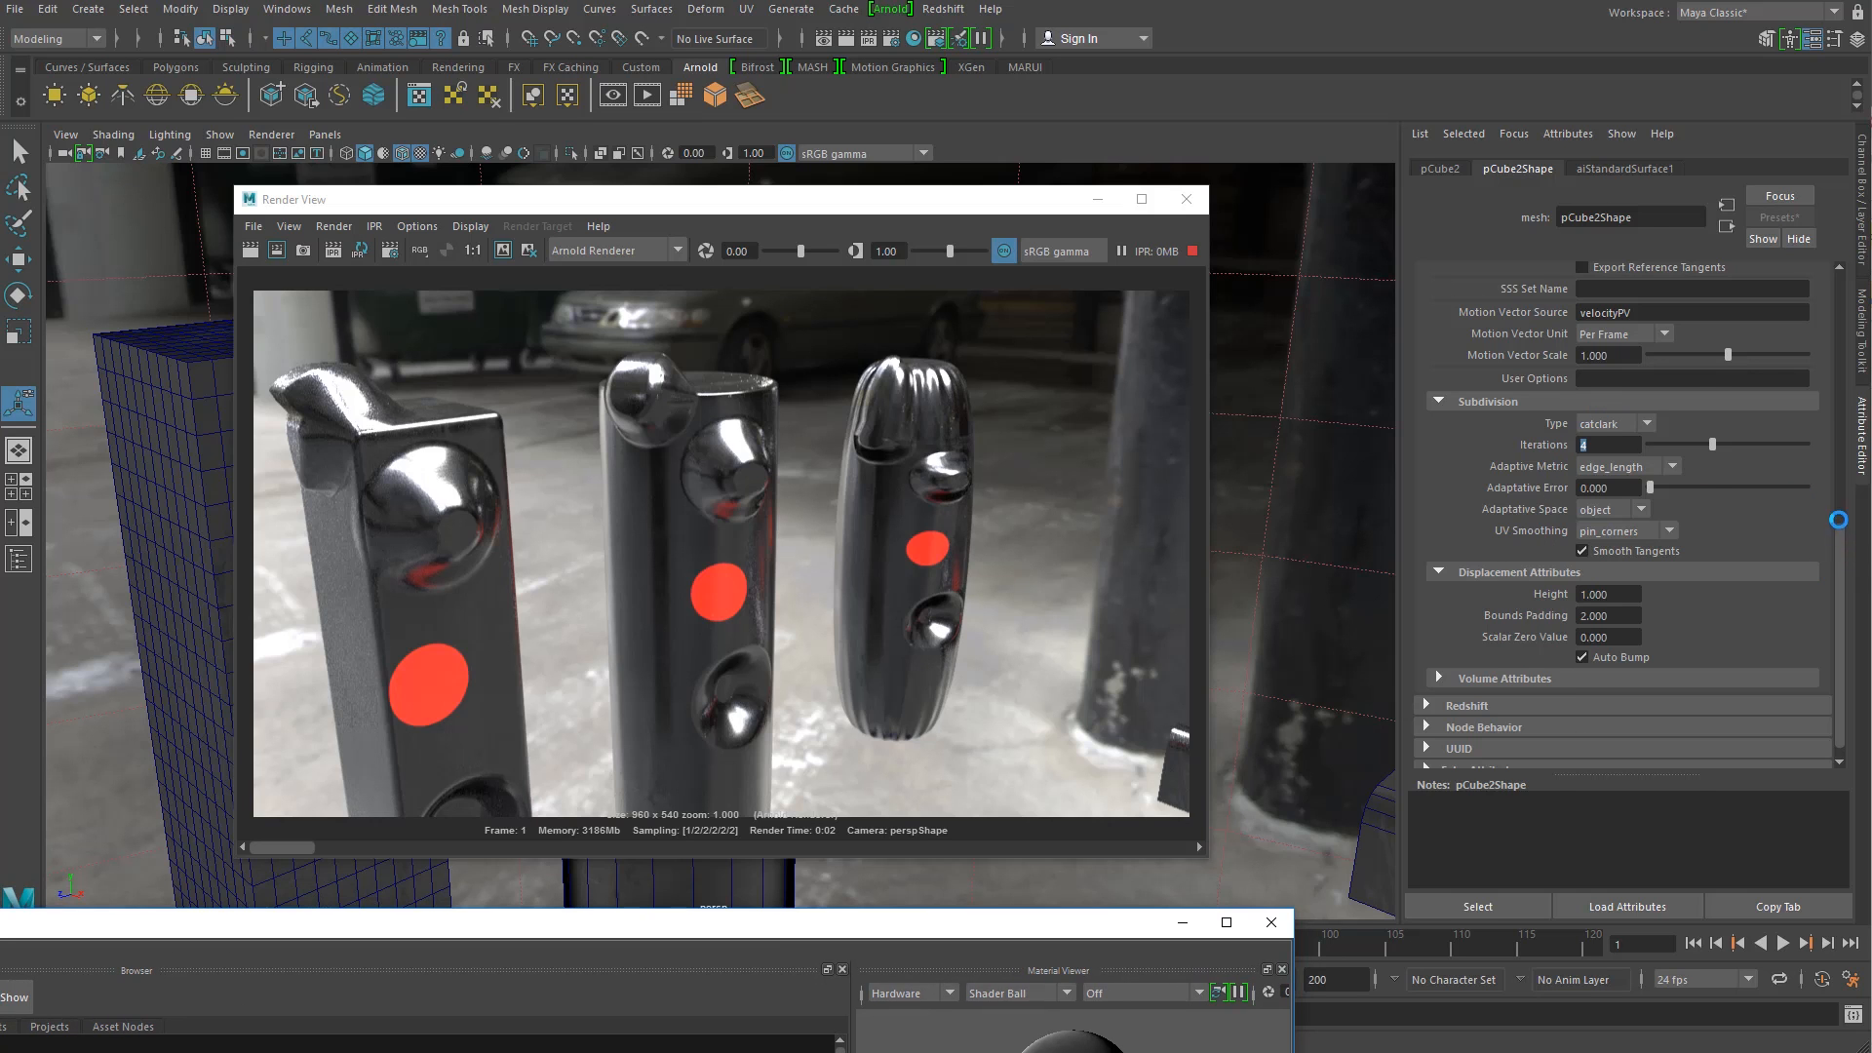
pyautogui.moveTo(1492, 410); pyautogui.dragTo(1324, 437)
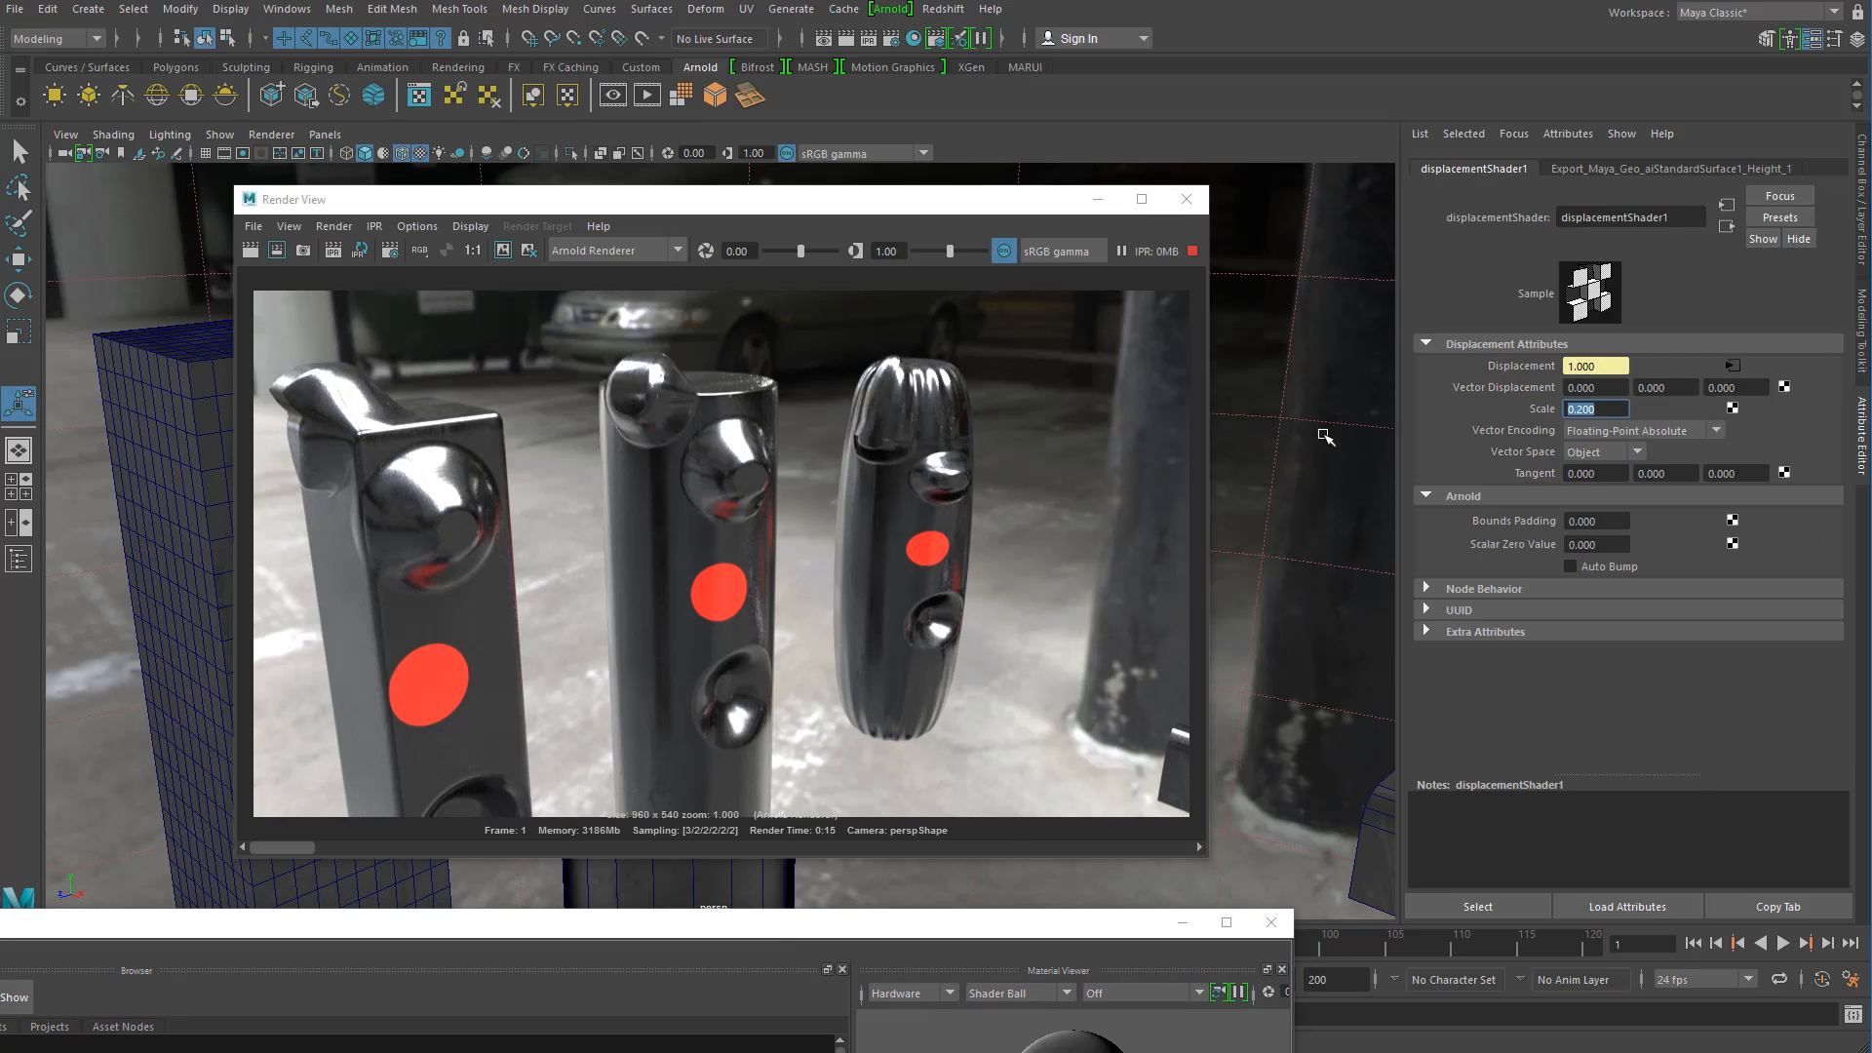
pyautogui.press('Return')
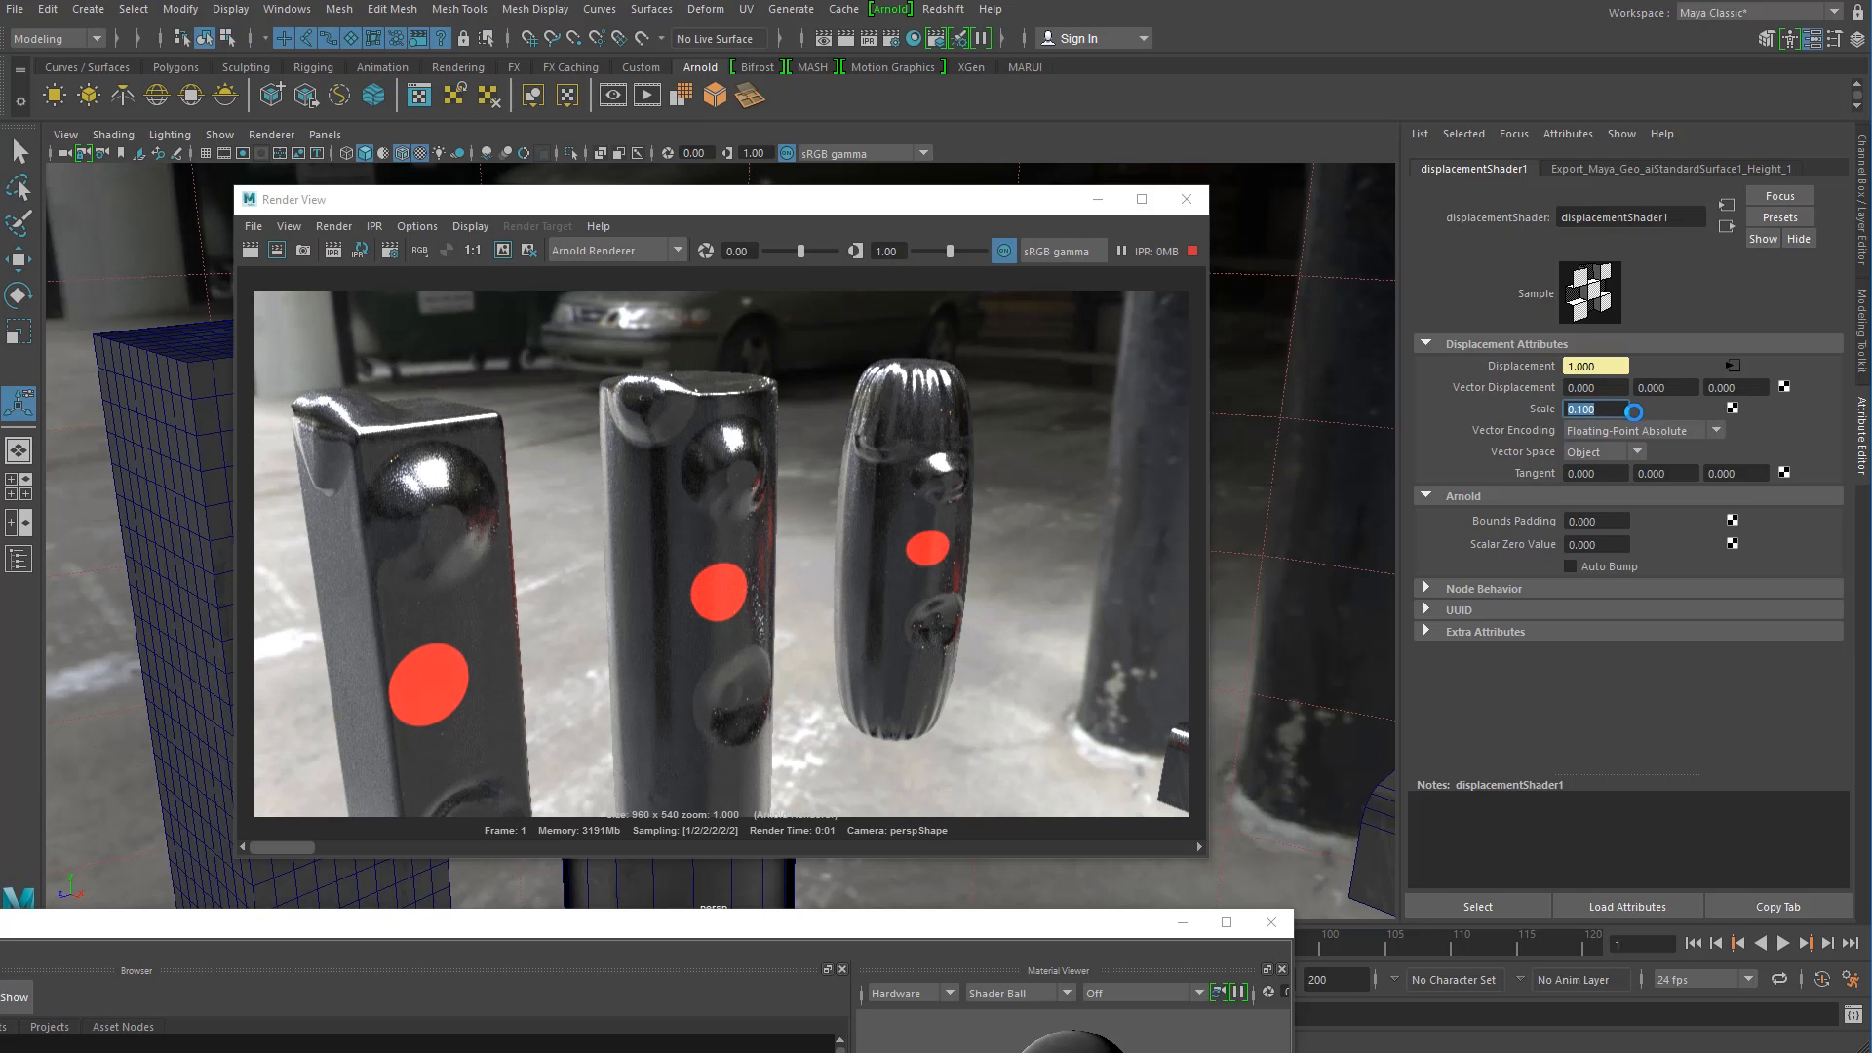
# Step: Reduce the Scale of displacementShader1 to 0.05
pyautogui.click(1588, 406)
pyautogui.moveTo(1613, 409); pyautogui.dragTo(1424, 412)
pyautogui.write('.05')
pyautogui.press('Return')
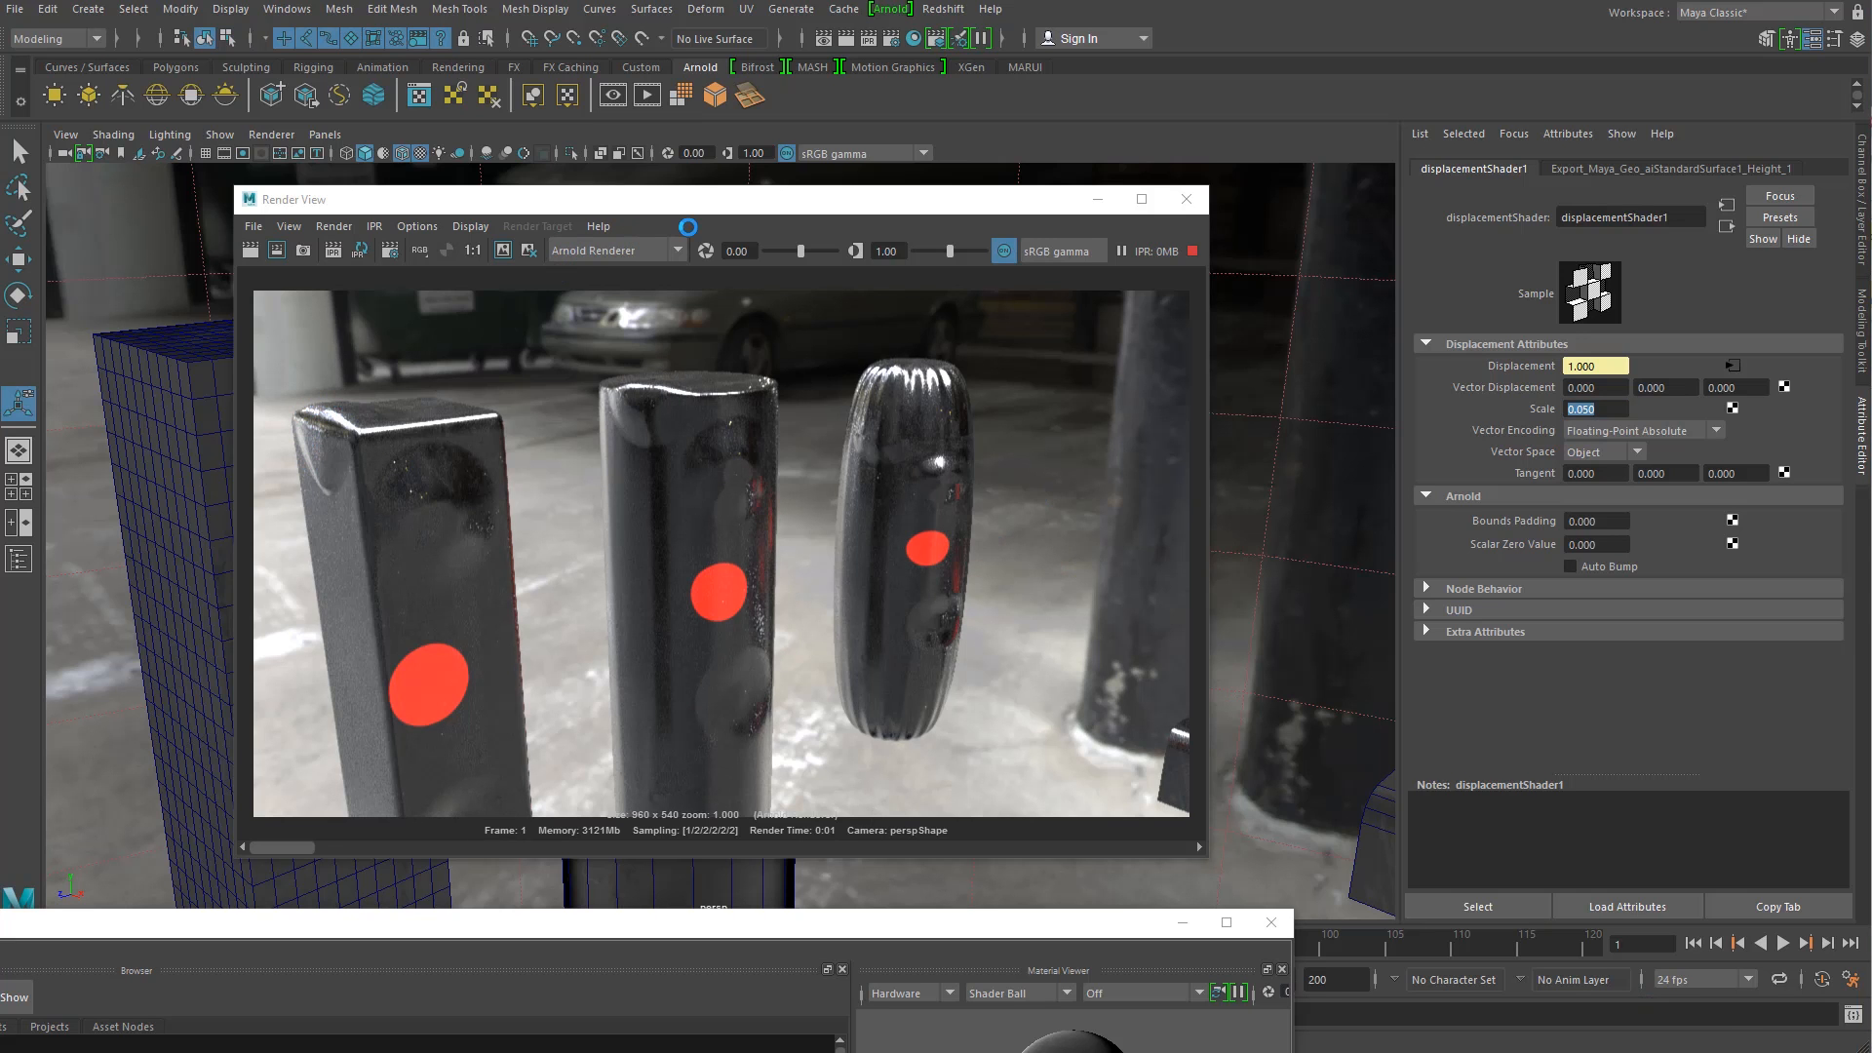
# Step: Move the Render View out of the way and frame the slab with the rounded edge in the perspective viewport
pyautogui.moveTo(588, 201); pyautogui.dragTo(439, 232)
pyautogui.click(1217, 508)
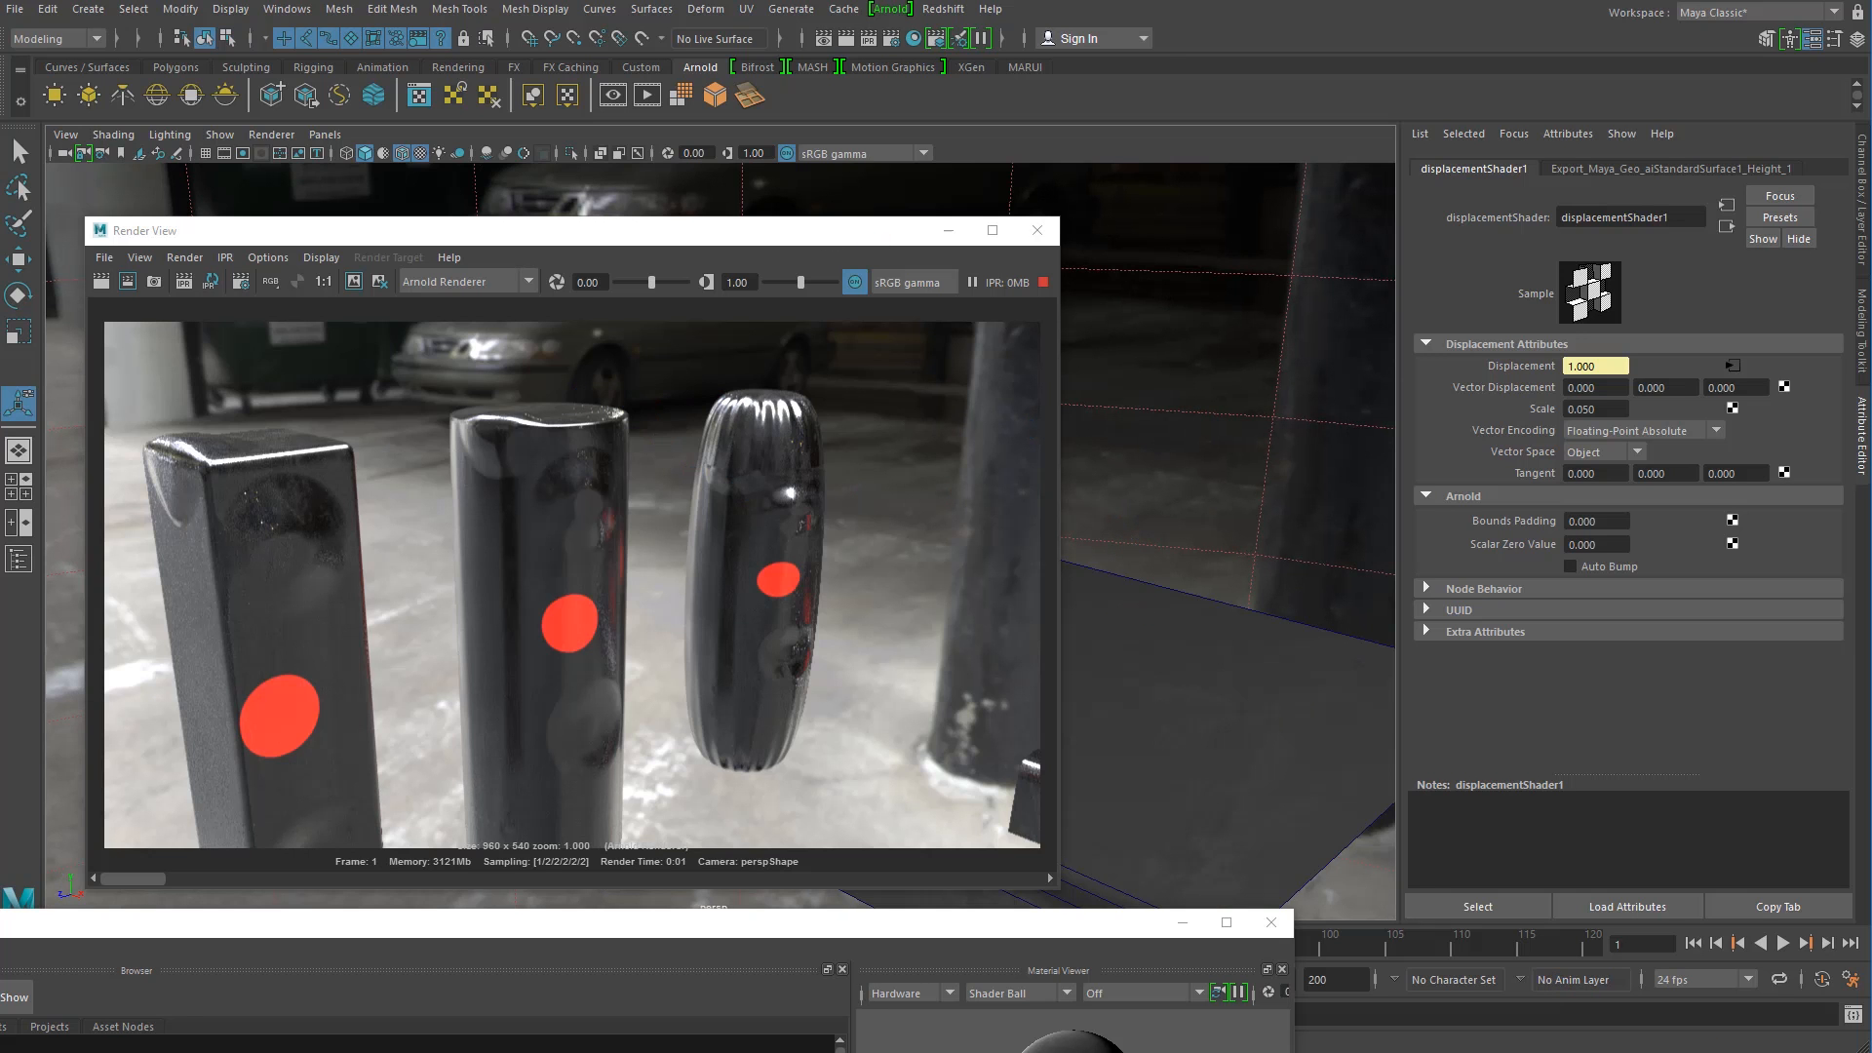
pyautogui.moveTo(472, 238); pyautogui.dragTo(1871, 160)
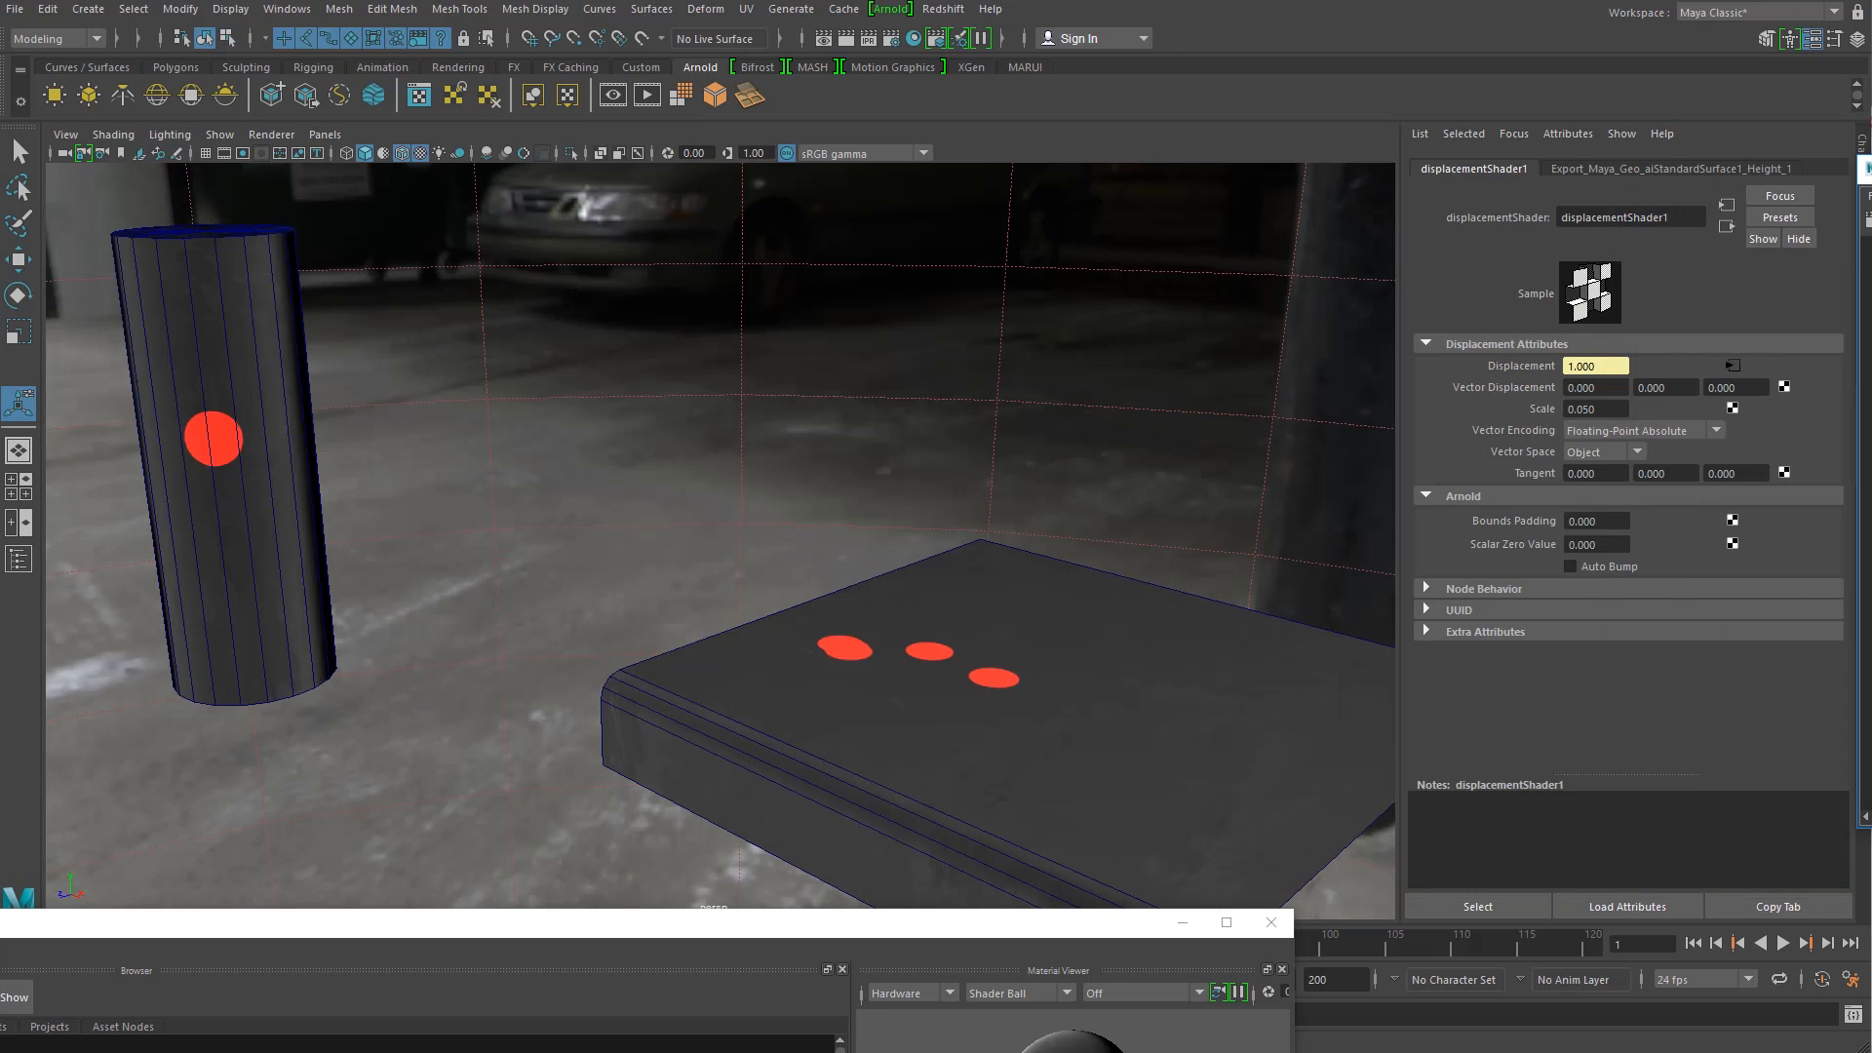
pyautogui.keyDown('alt'); pyautogui.moveTo(690, 414); pyautogui.dragTo(835, 496); pyautogui.keyUp('alt')
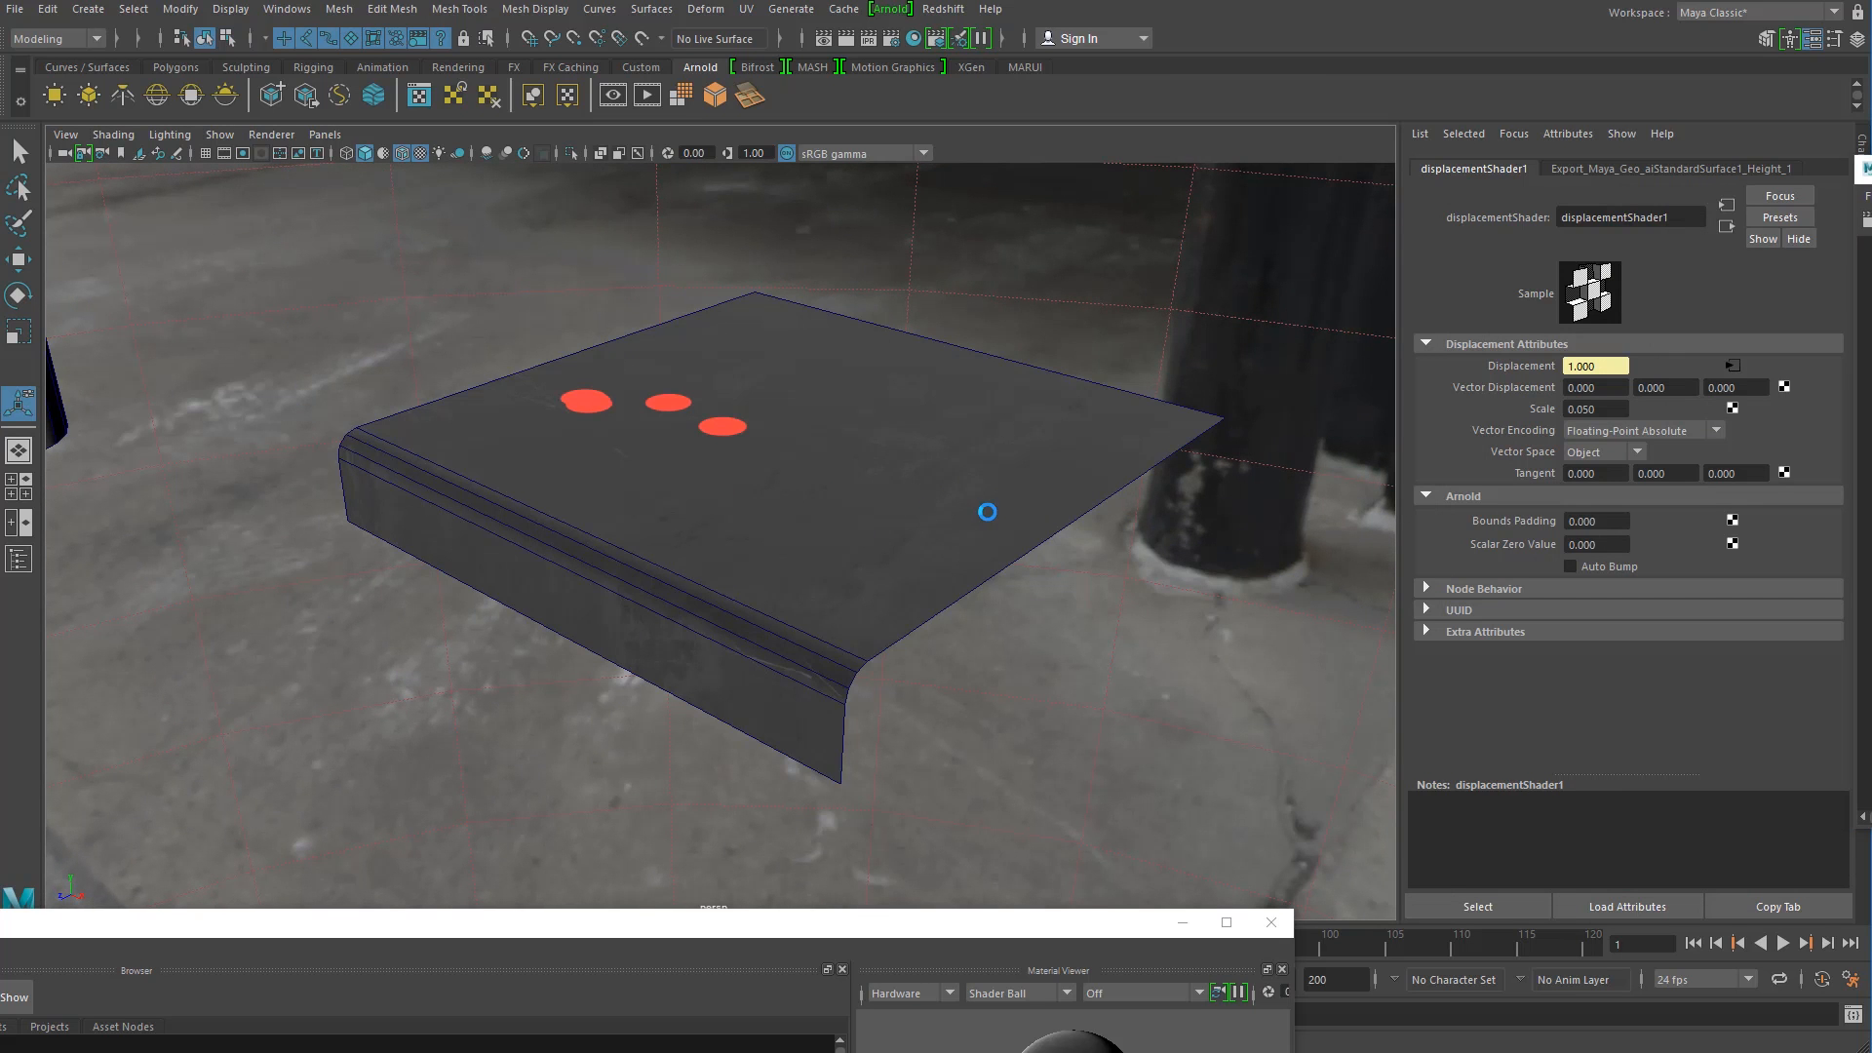
pyautogui.keyDown('alt'); pyautogui.moveTo(653, 368); pyautogui.dragTo(708, 388, button='right'); pyautogui.keyUp('alt')
pyautogui.keyDown('alt'); pyautogui.moveTo(795, 399); pyautogui.dragTo(794, 420, button='middle'); pyautogui.keyUp('alt')
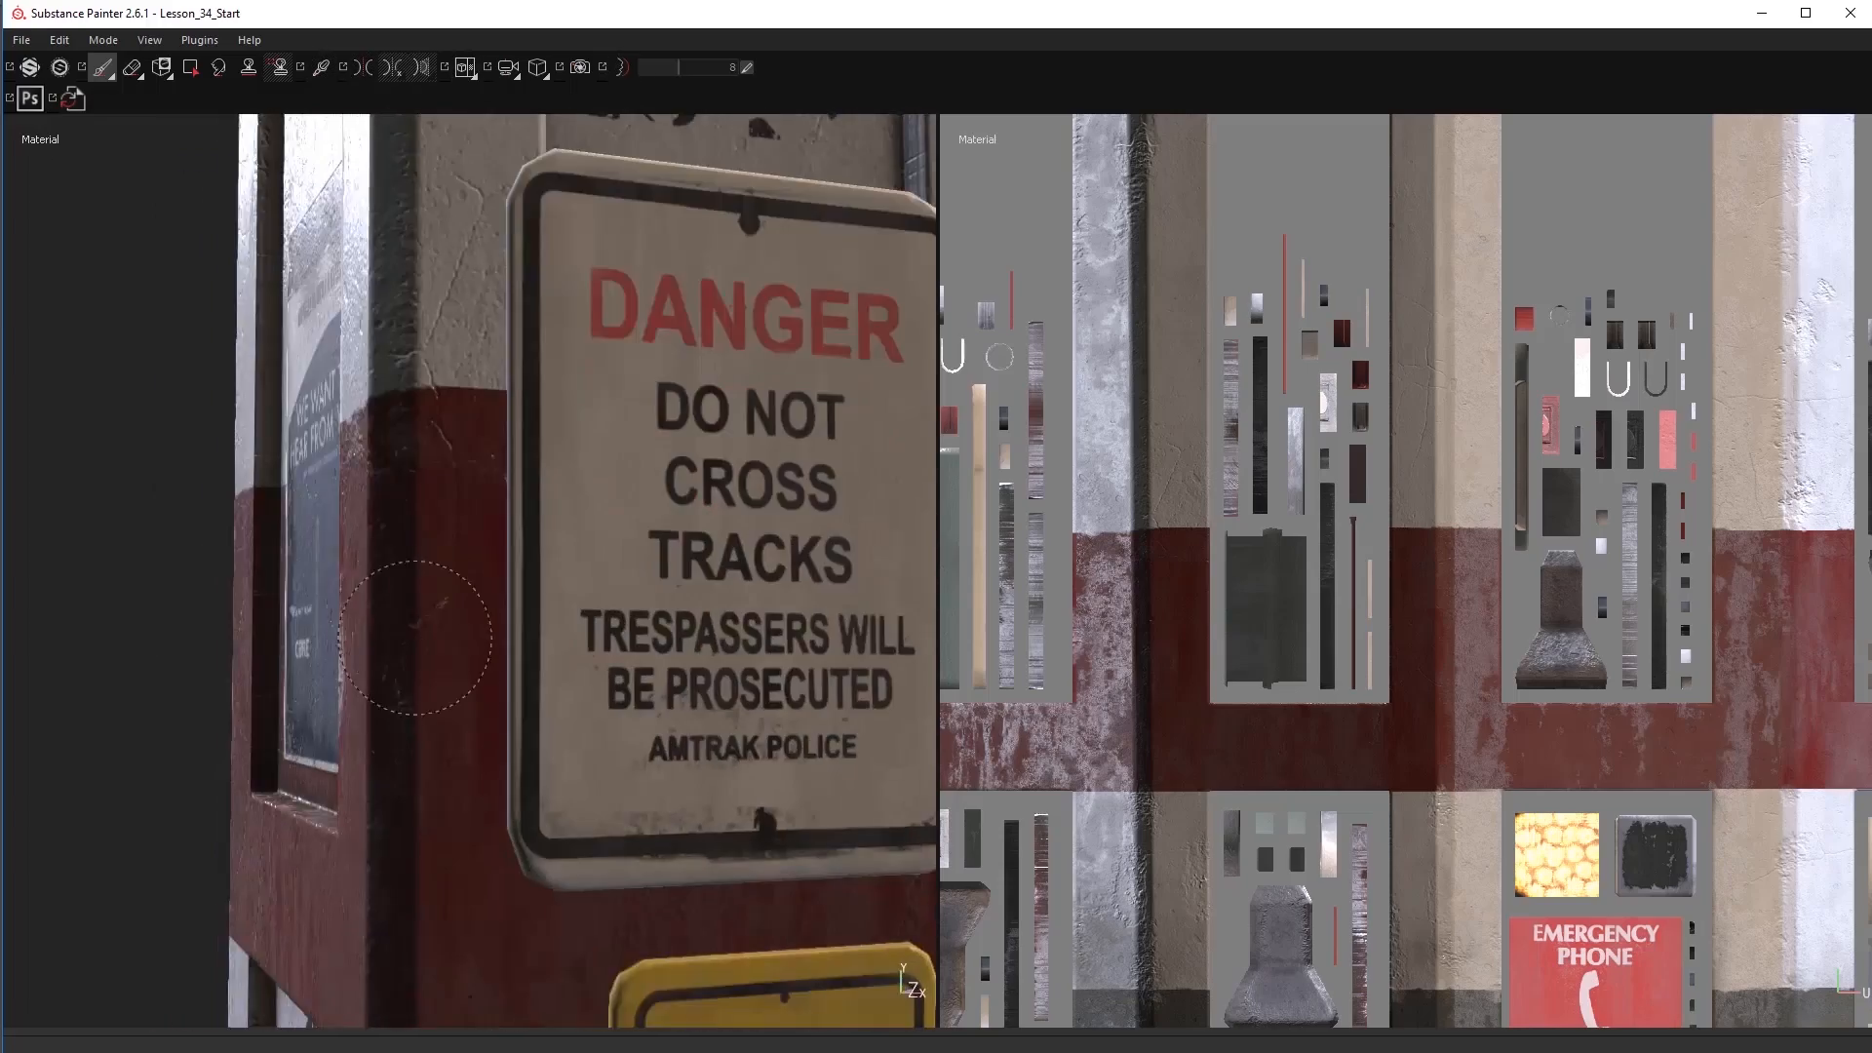
pyautogui.keyDown('alt'); pyautogui.moveTo(397, 605); pyautogui.dragTo(370, 854); pyautogui.keyUp('alt')
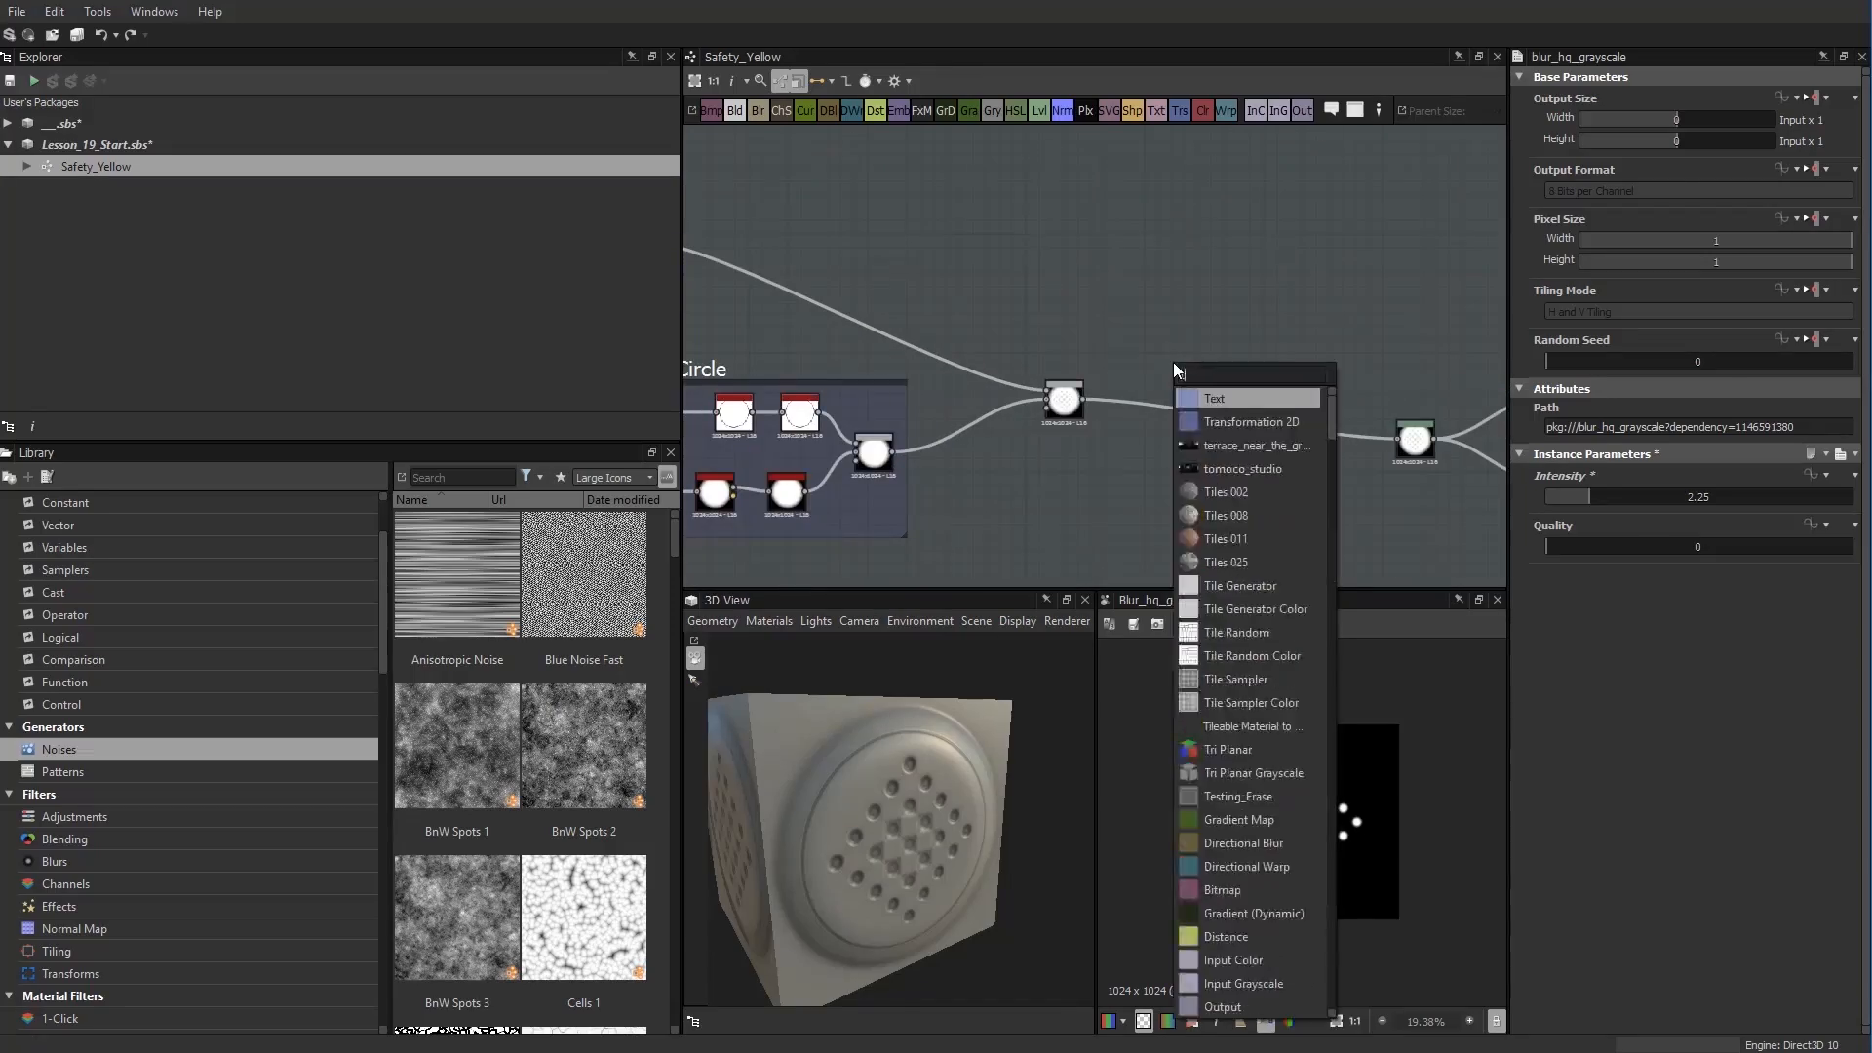
pyautogui.click(1174, 361)
pyautogui.scroll(3, 1188, 382)
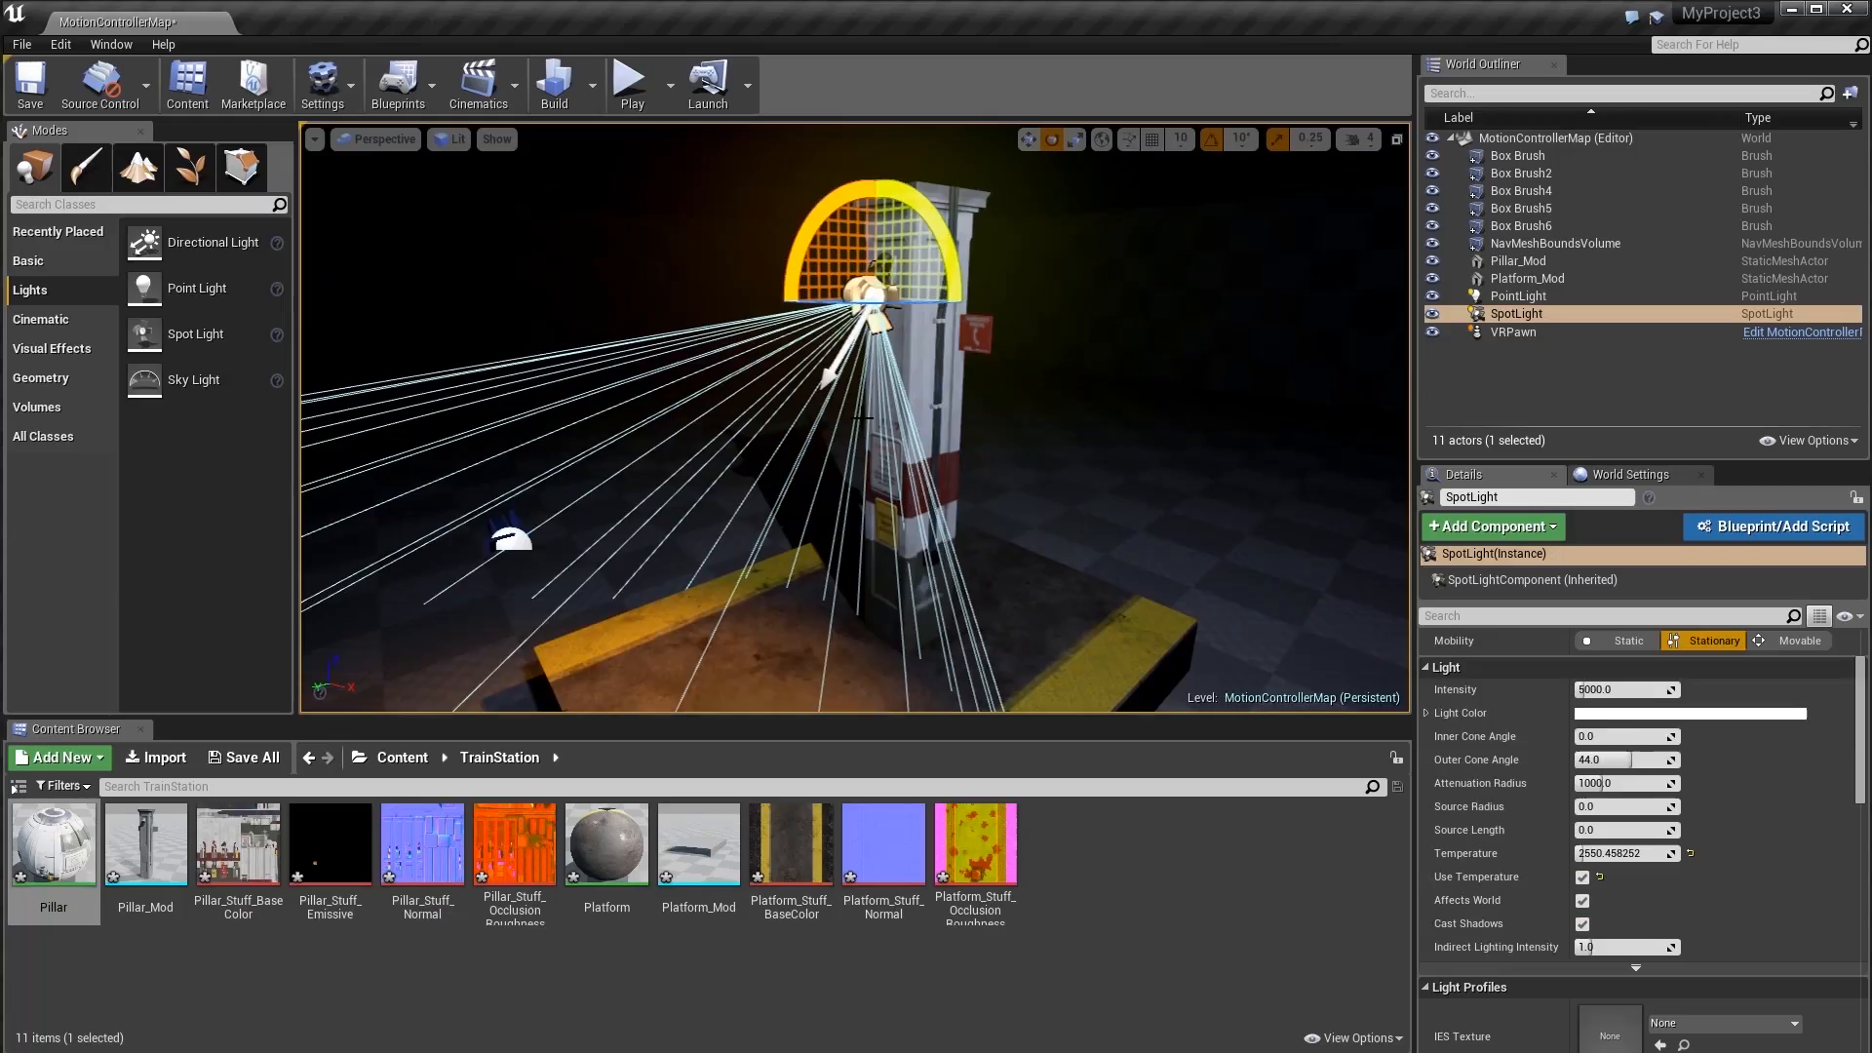
# Step: Switch to Unreal Editor and adjust the intensity and outer cone angle of the SpotLight above the train station pillar
pyautogui.moveTo(1604, 691); pyautogui.dragTo(1640, 737)
pyautogui.moveTo(1619, 761); pyautogui.dragTo(1647, 760)
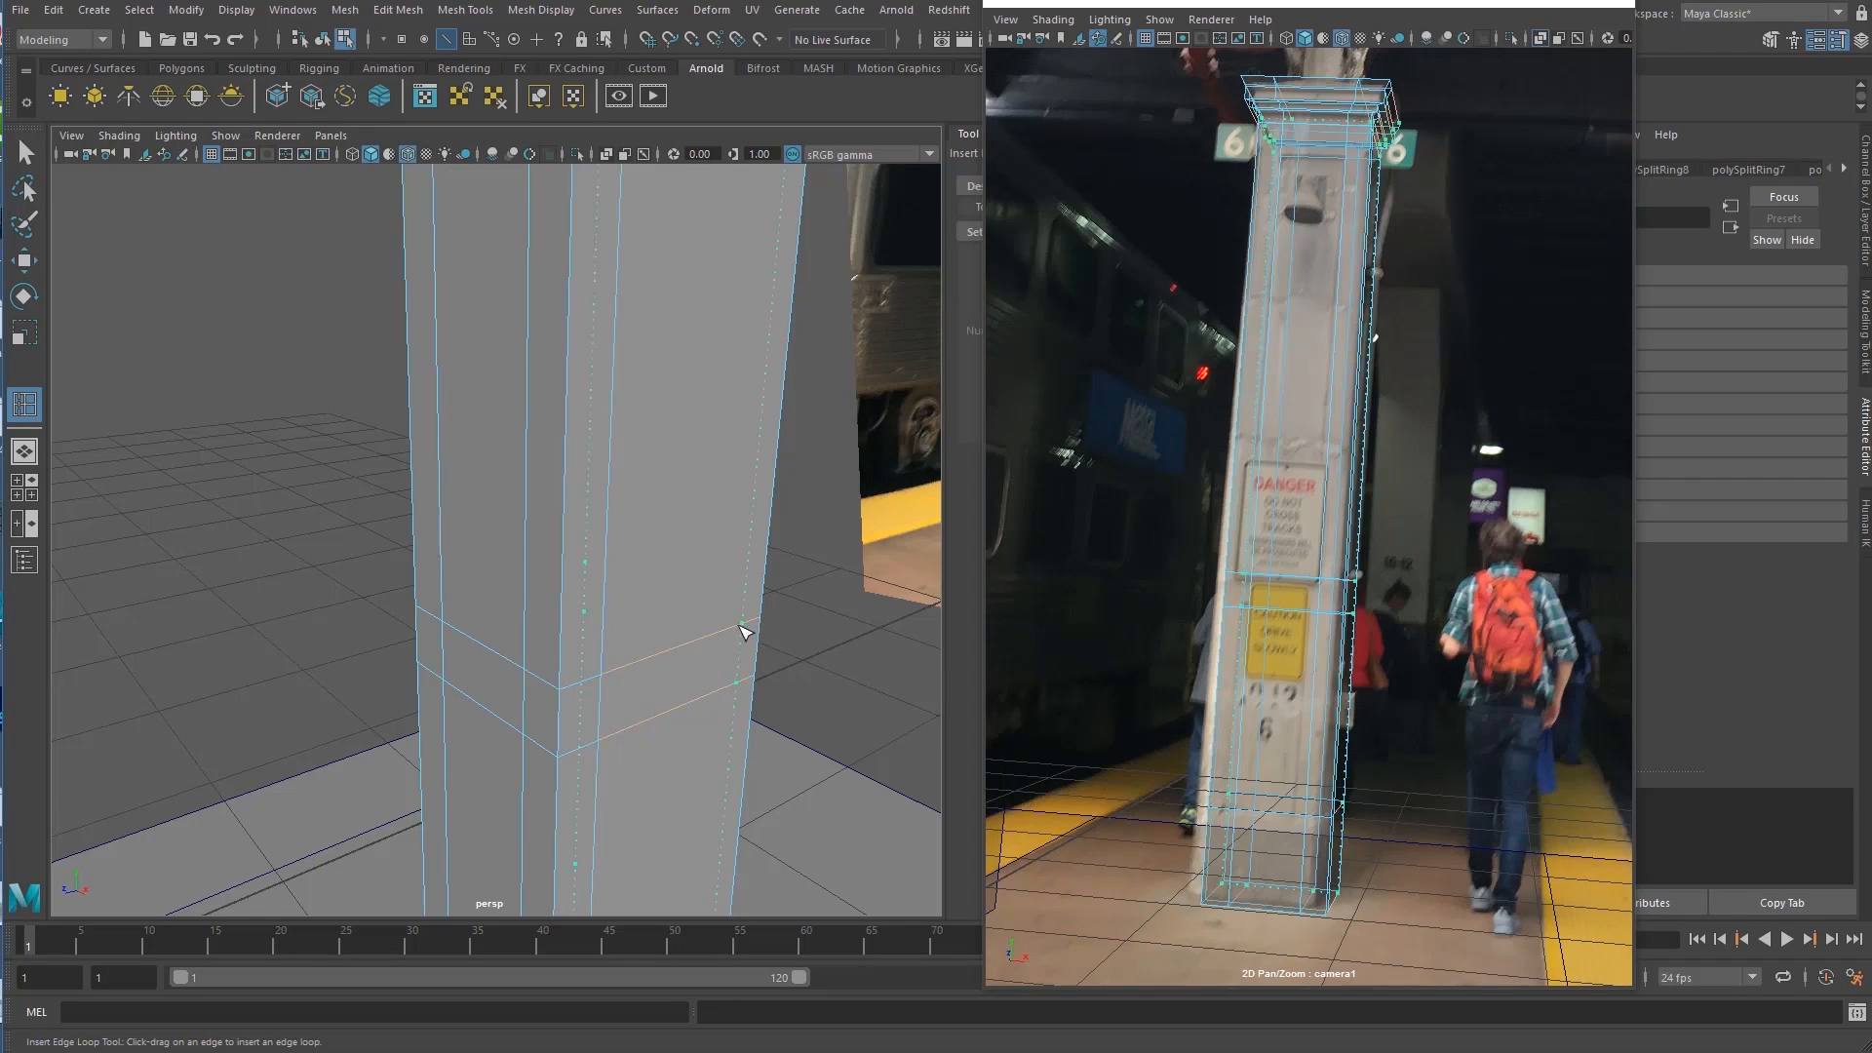
# Step: Switch to Maya and insert a vertical edge loop near the outer edge of the pillar's side face
pyautogui.click(721, 633)
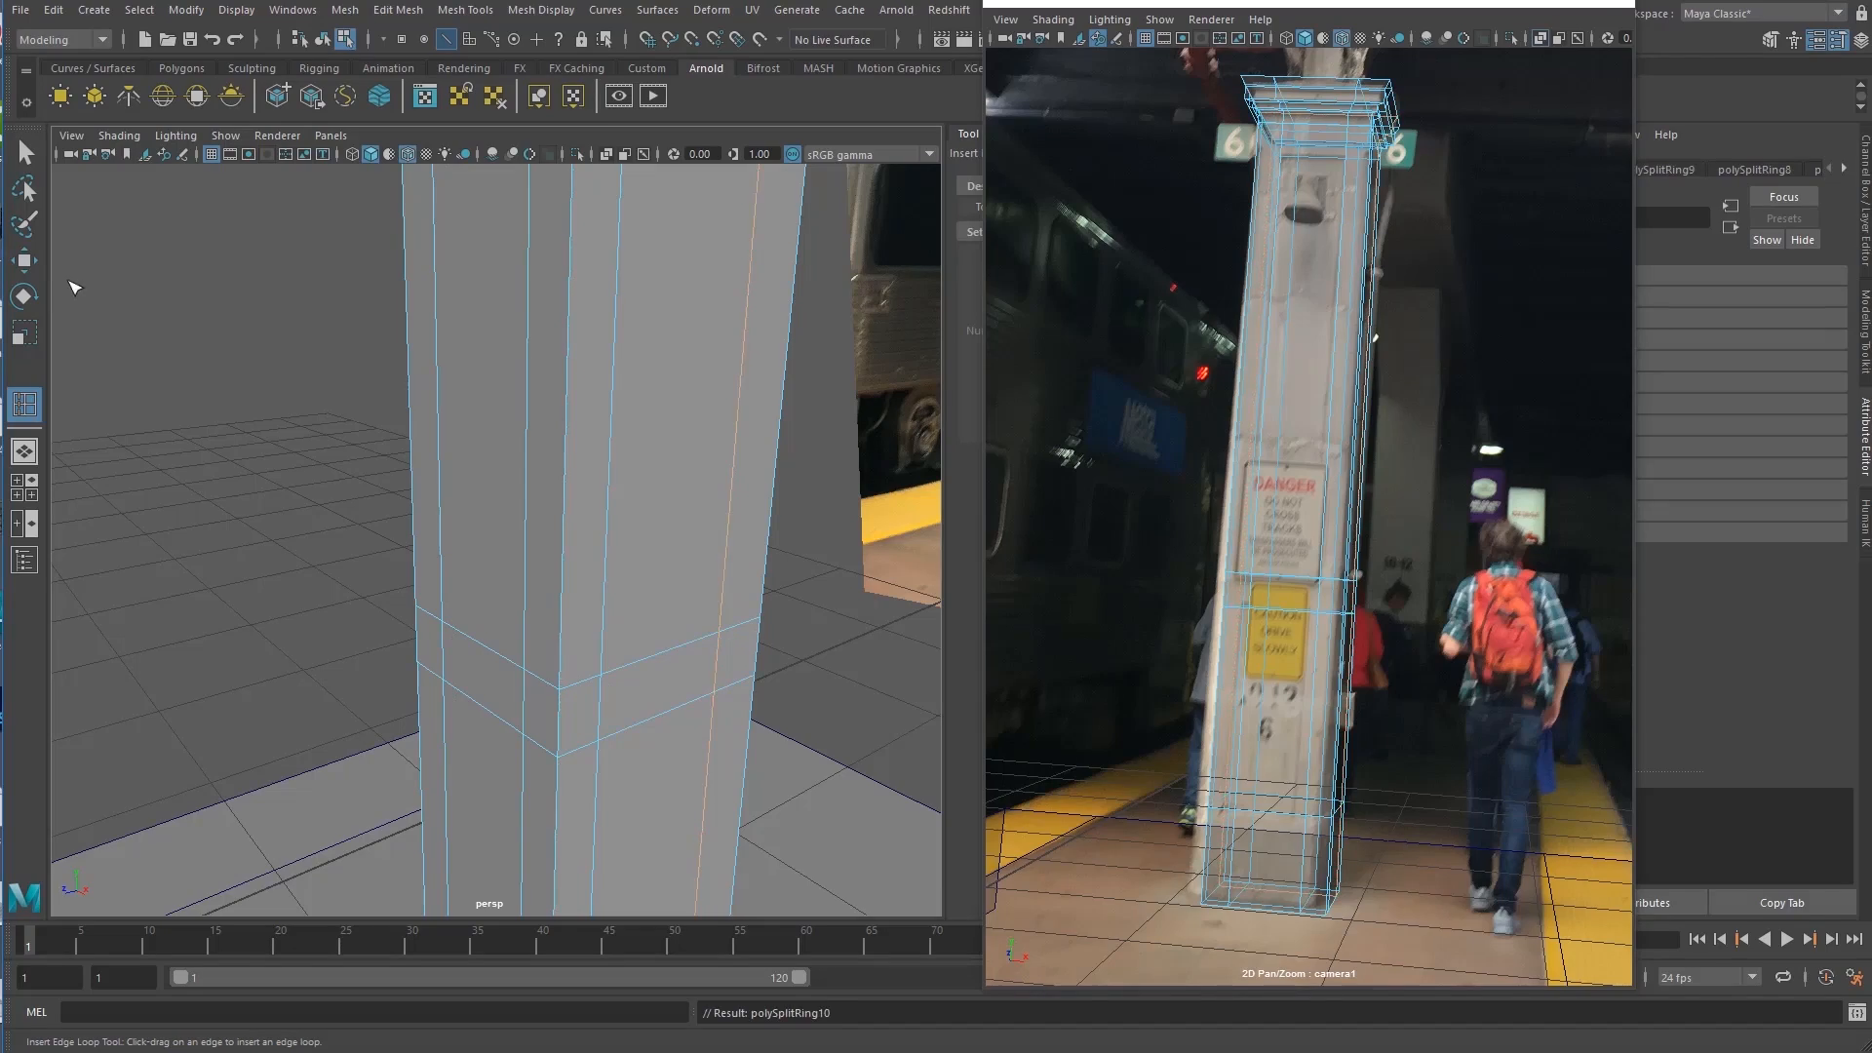
pyautogui.click(22, 259)
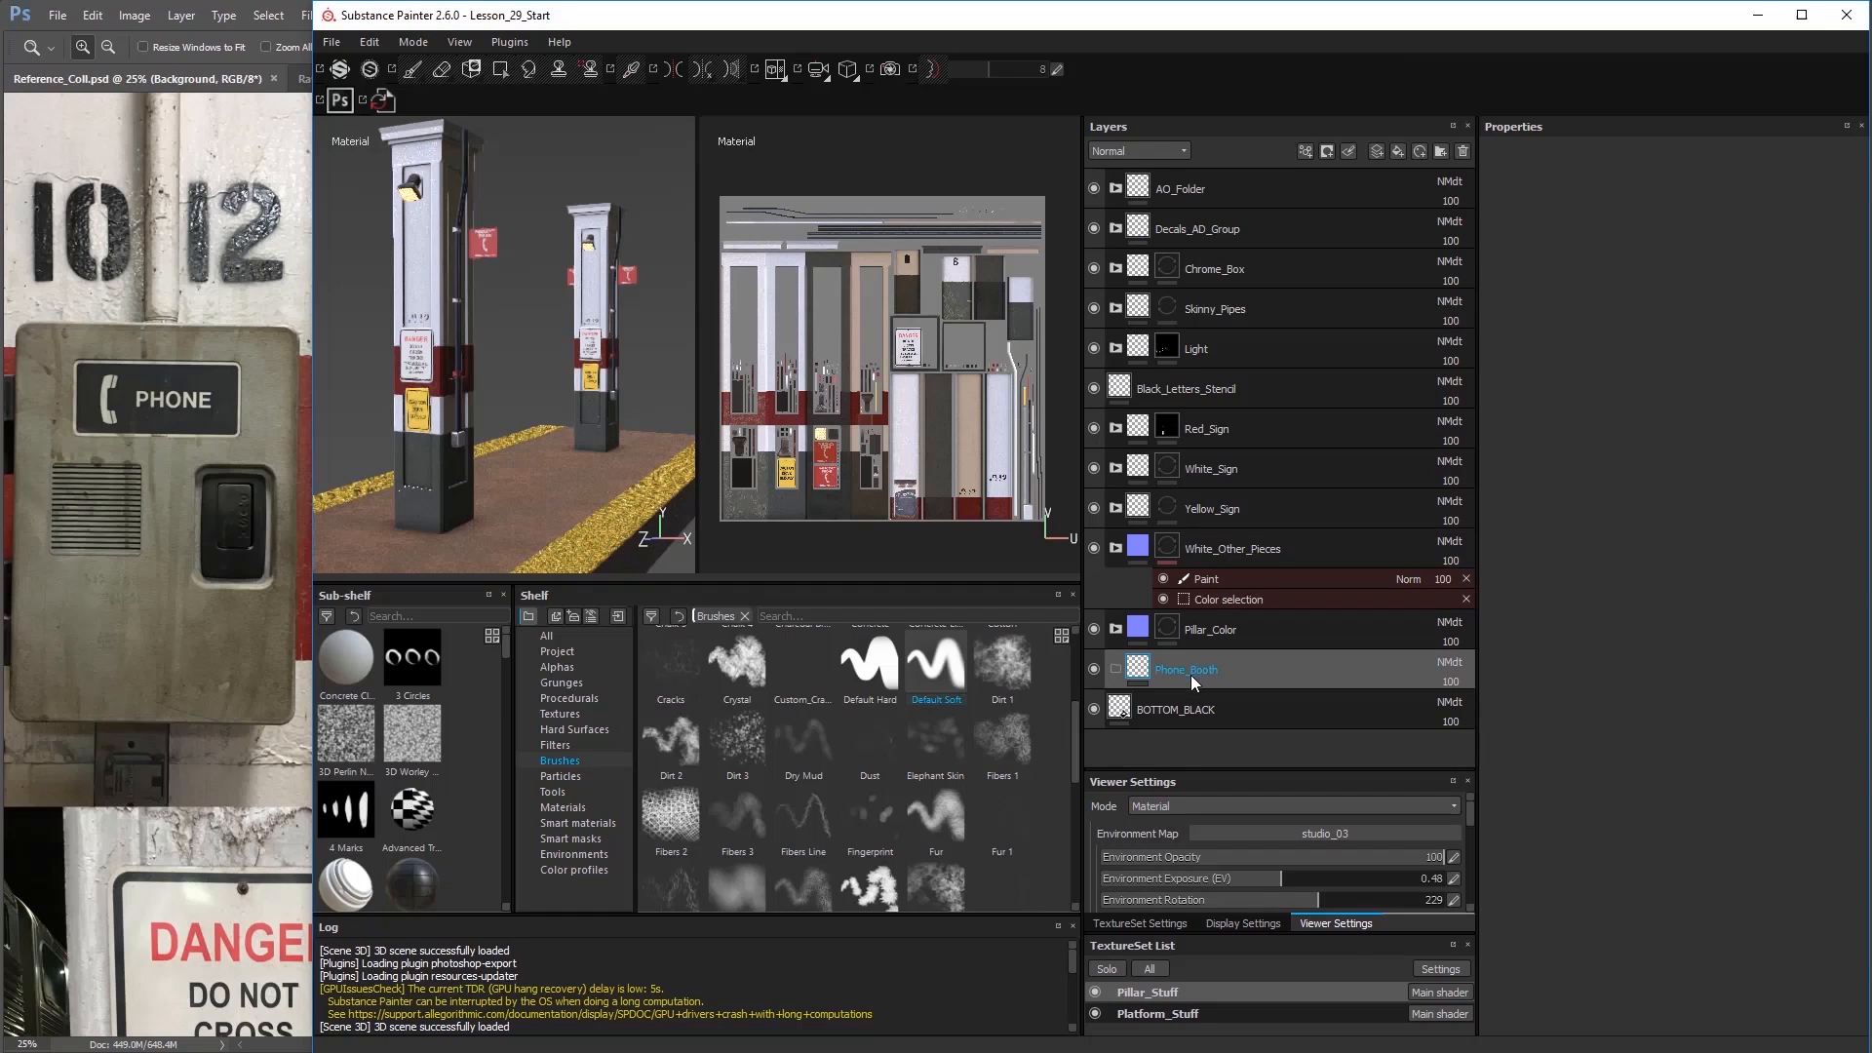
# Step: Switch to Substance Painter and move the Phone_Booth layer up the stack to just below AO_Folder
pyautogui.moveTo(1191, 675); pyautogui.dragTo(1227, 214)
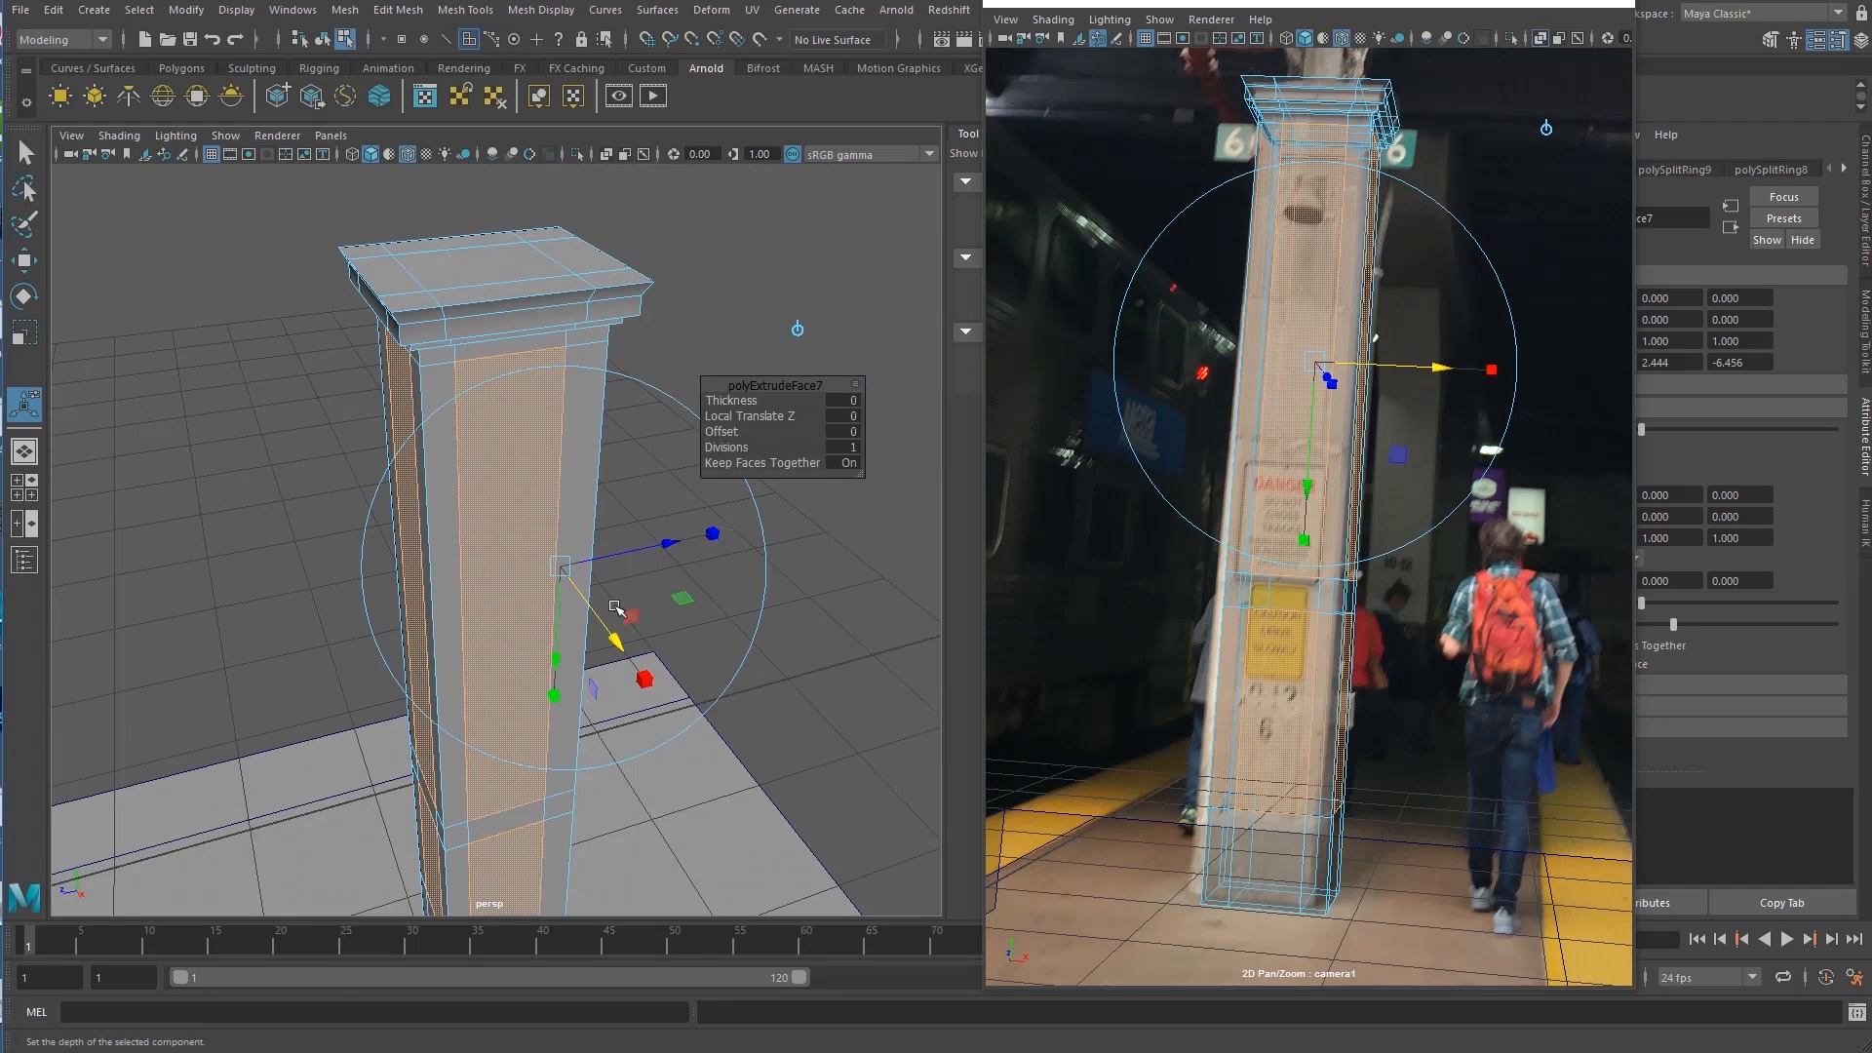
# Step: Switch to Maya, select the long pipe mesh among the separated pillar parts and open its name for editing
pyautogui.moveTo(617, 608)
pyautogui.keyDown('alt'); pyautogui.mouseDown()
pyautogui.moveTo(543, 635)
pyautogui.moveTo(627, 639)
pyautogui.mouseUp(); pyautogui.keyUp('alt')
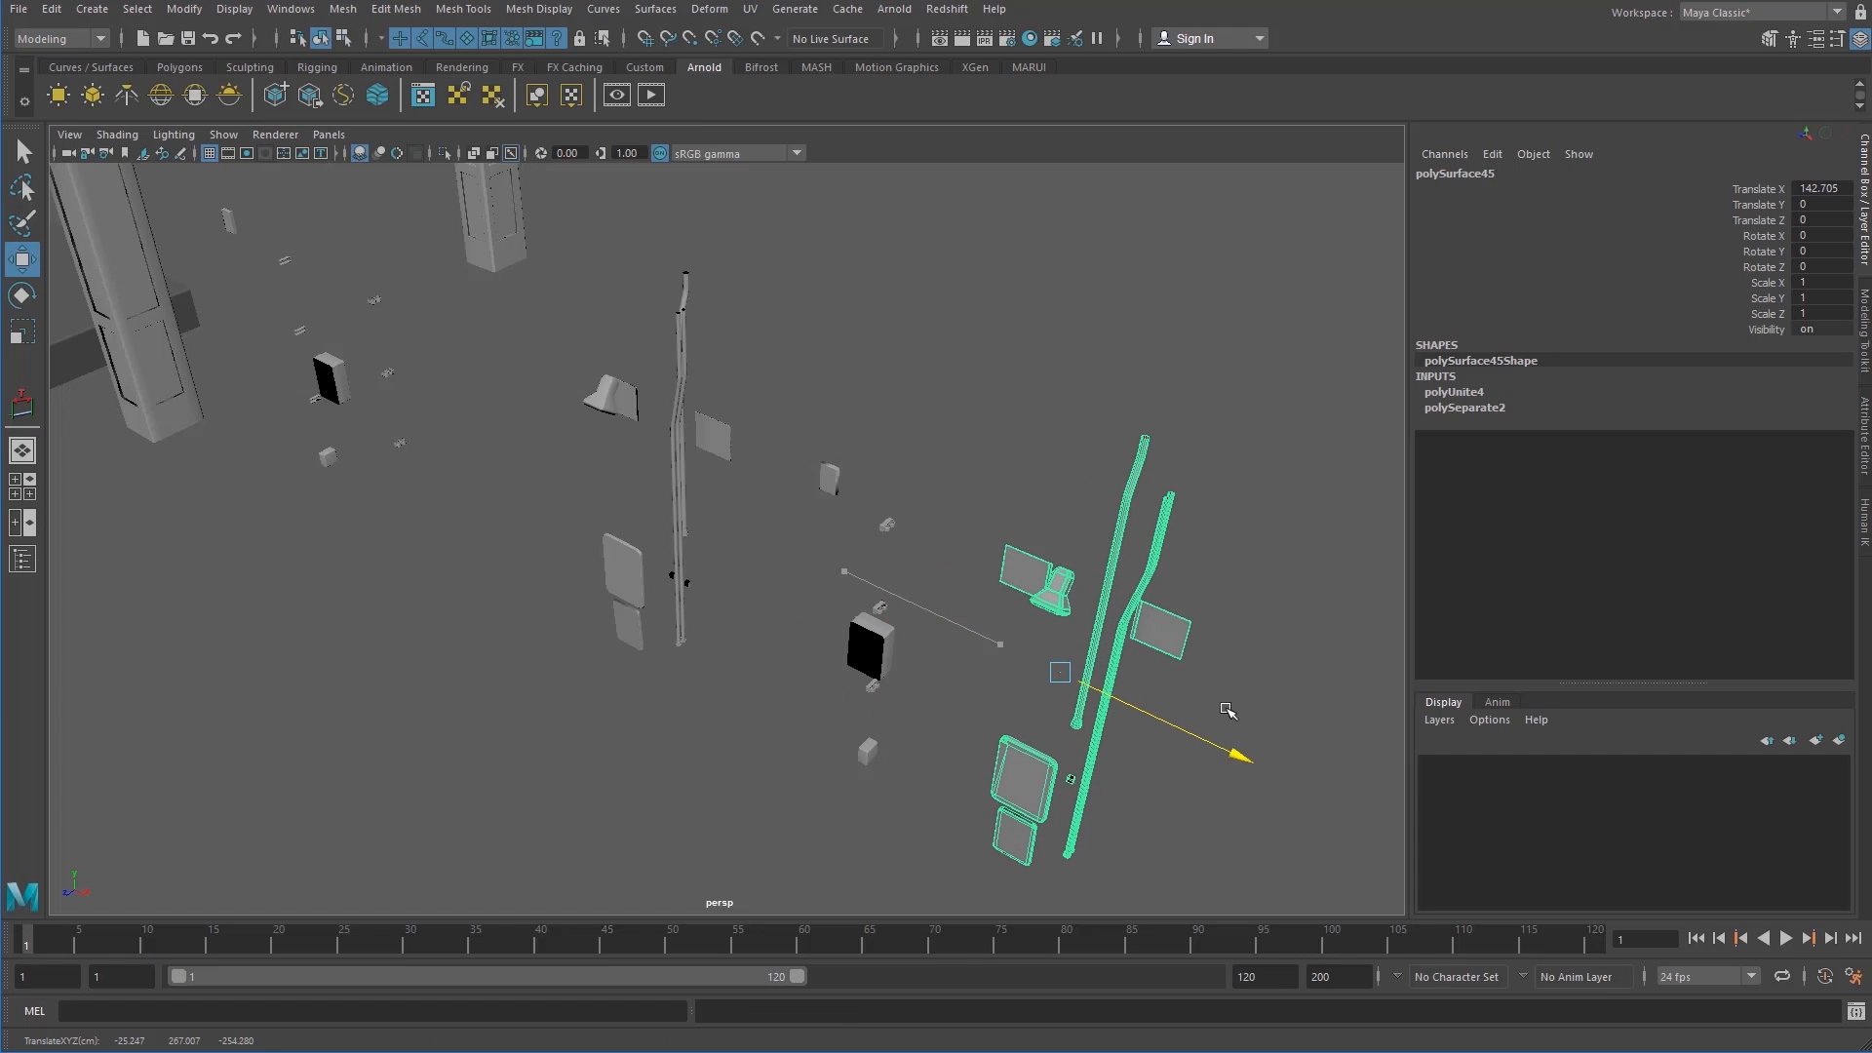
pyautogui.click(672, 426)
pyautogui.doubleClick(1518, 178)
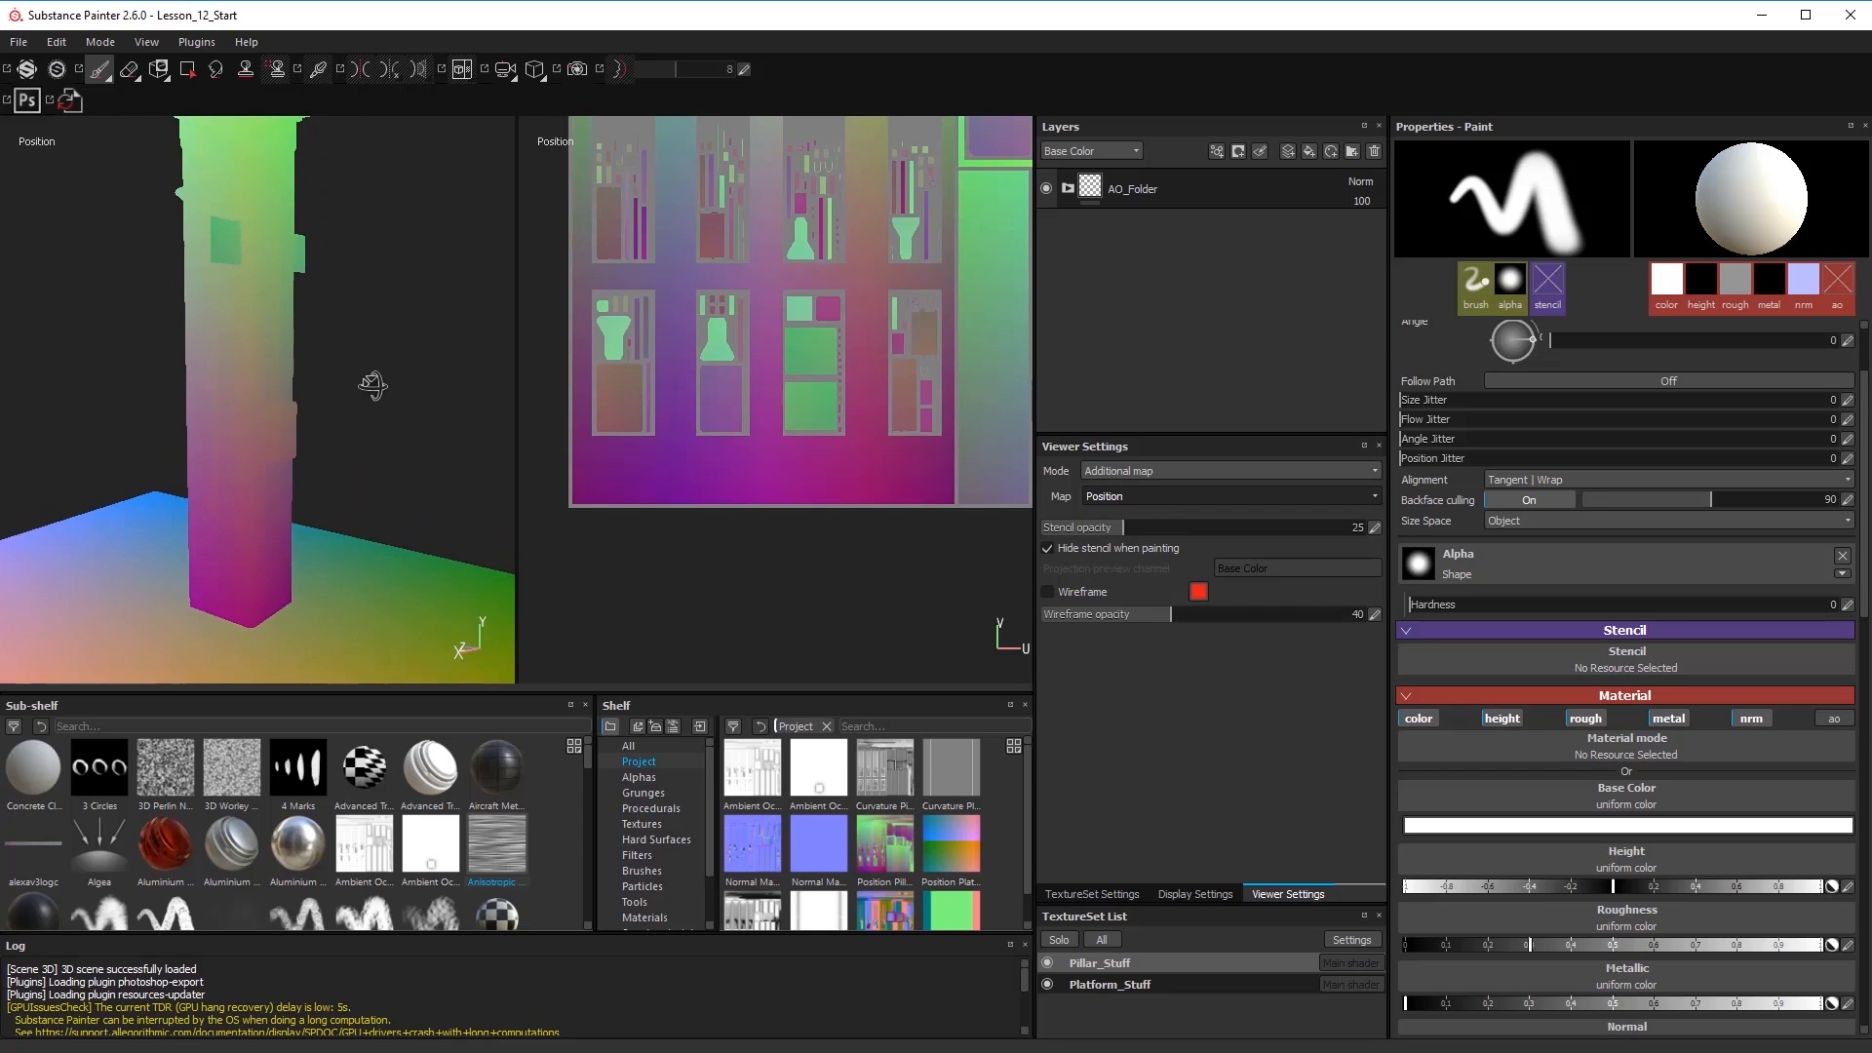
# Step: Switch to Substance Painter and paint a blue stroke with height on the platform, on the layer above Base_Layer
pyautogui.keyDown('alt'); pyautogui.moveTo(377, 384); pyautogui.dragTo(227, 206); pyautogui.keyUp('alt')
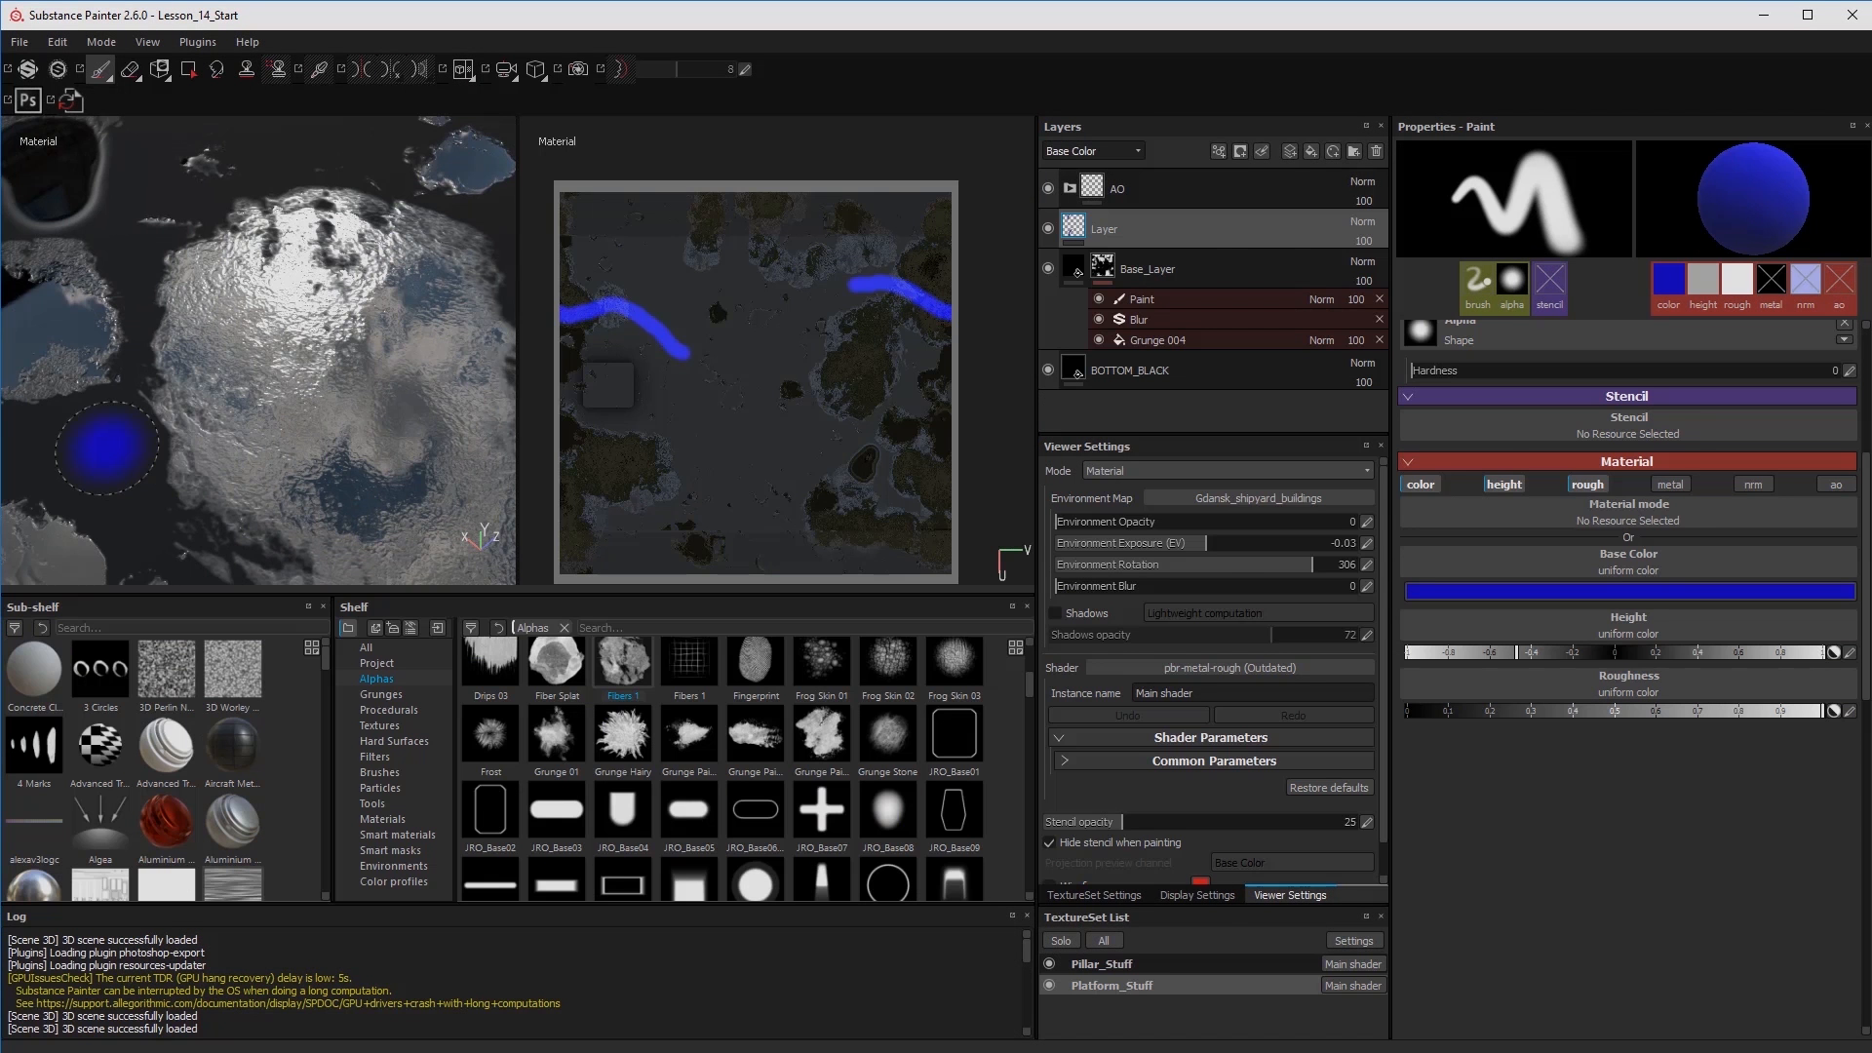
pyautogui.moveTo(88, 468)
pyautogui.mouseDown()
pyautogui.moveTo(283, 361)
pyautogui.moveTo(361, 229)
pyautogui.mouseUp()
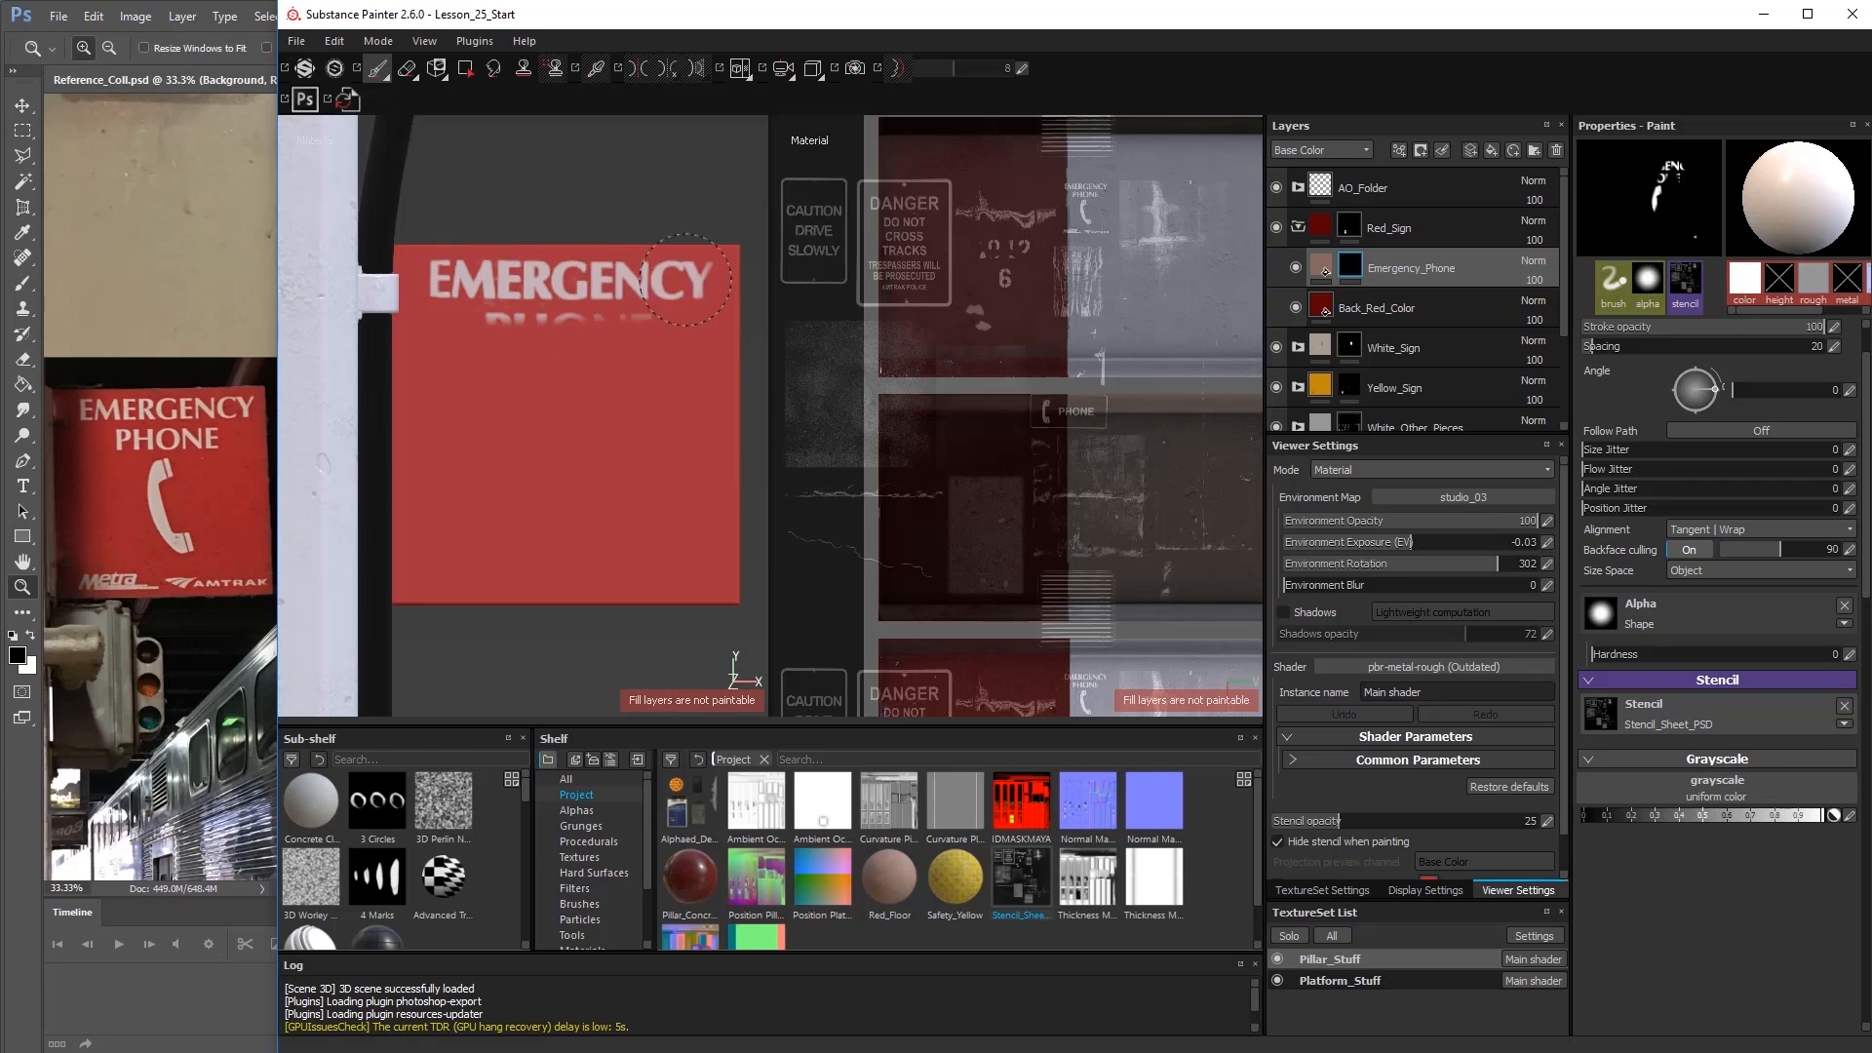
# Step: Paint the word PHONE and the upper part of the handset onto the red sign through the stencil, below EMERGENCY
pyautogui.moveTo(686, 279); pyautogui.dragTo(546, 331)
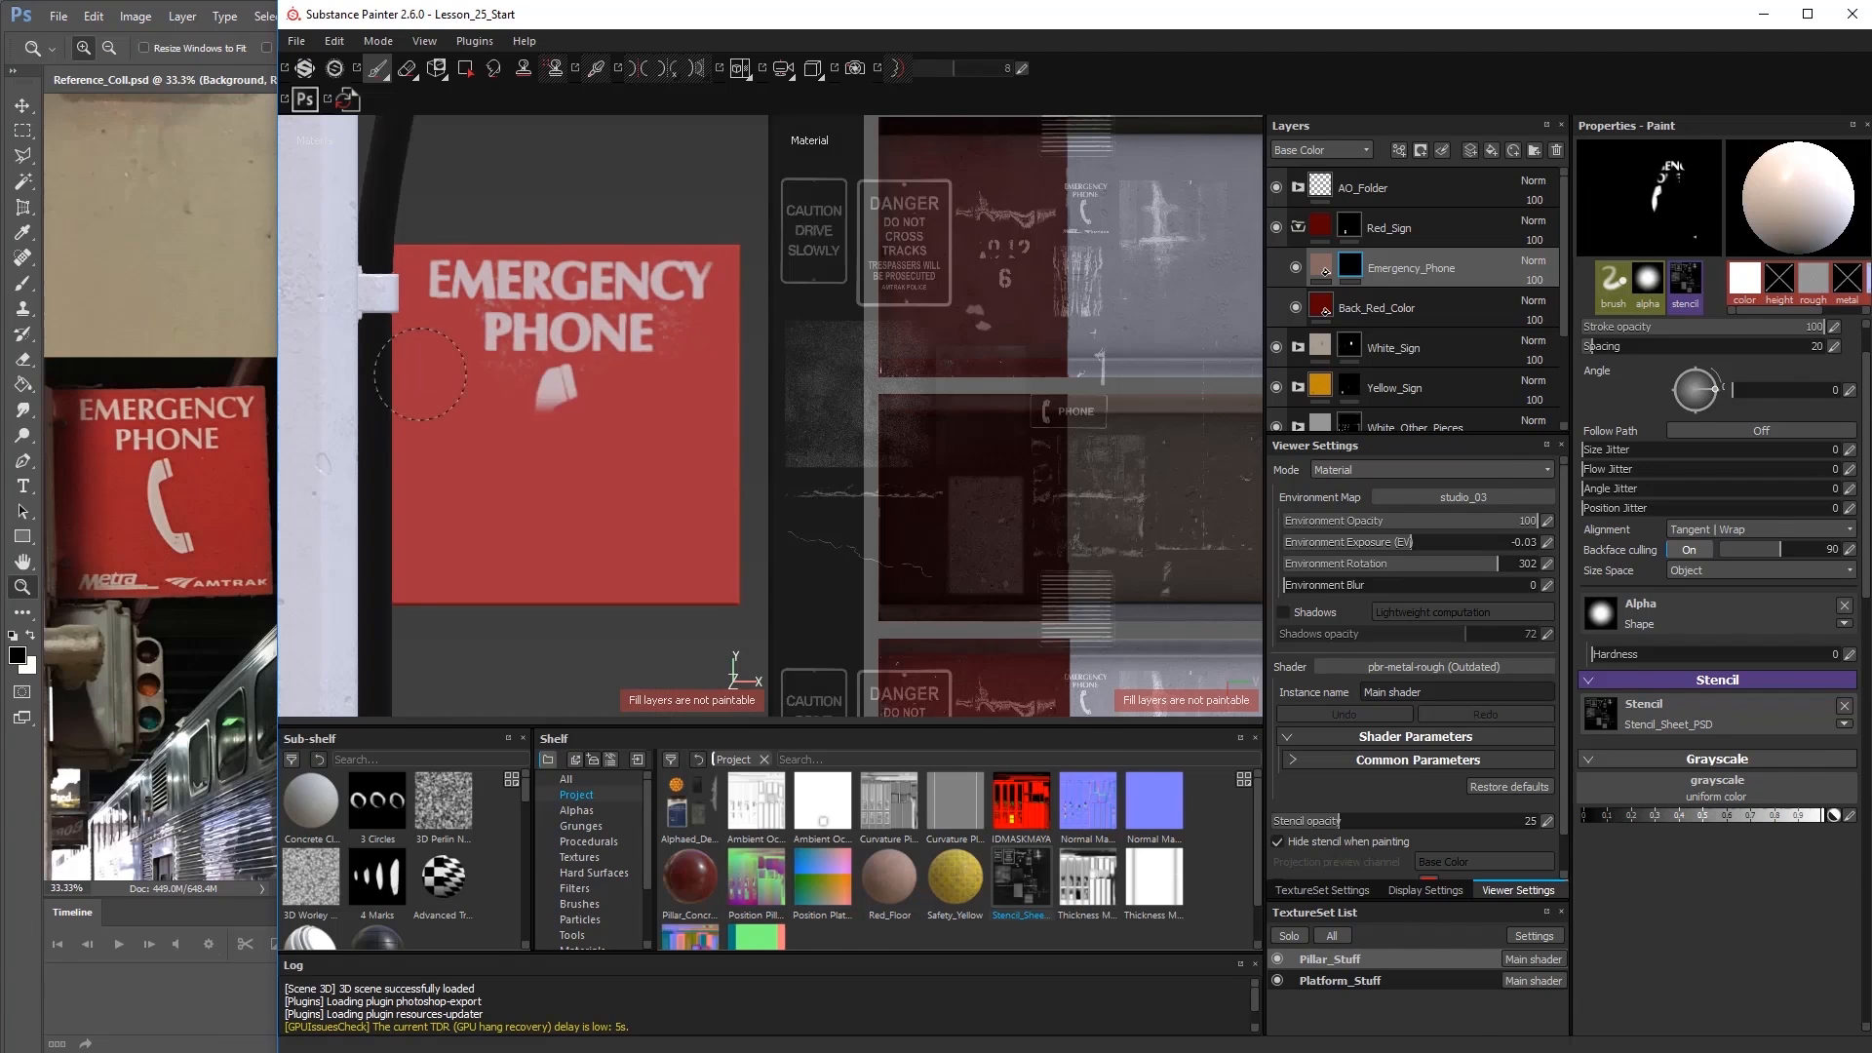